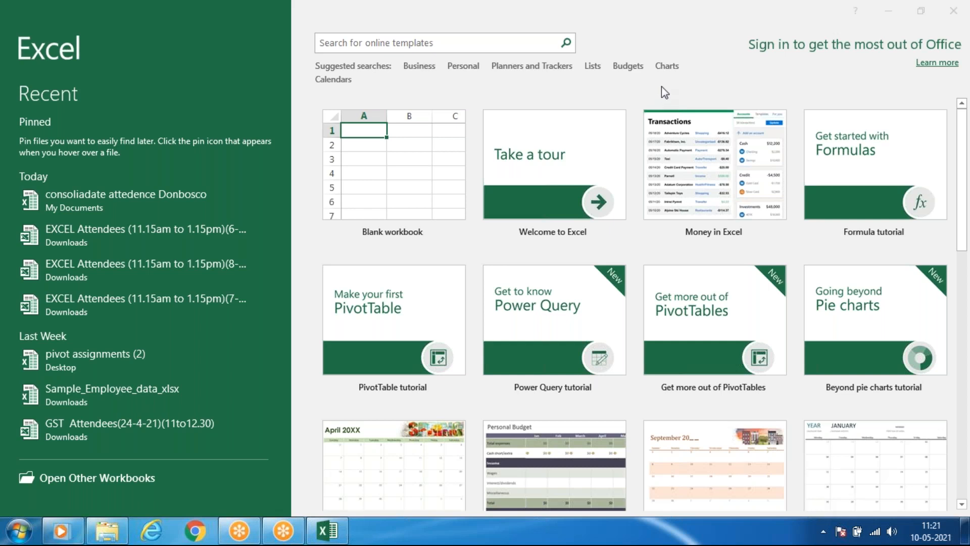
# Create a blank workbook and open the recent workbook "pivot assignments (2)".
pyautogui.click(406, 153)
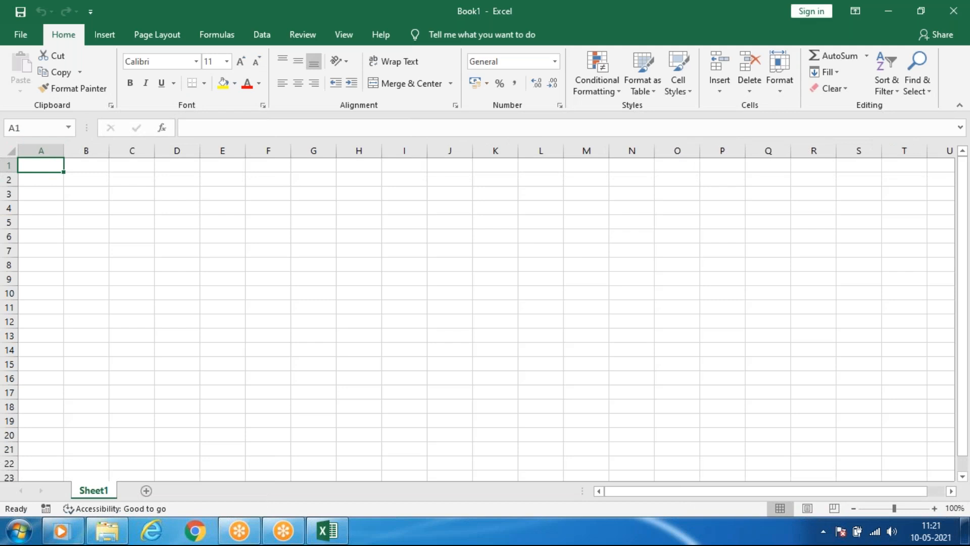
pyautogui.click(21, 34)
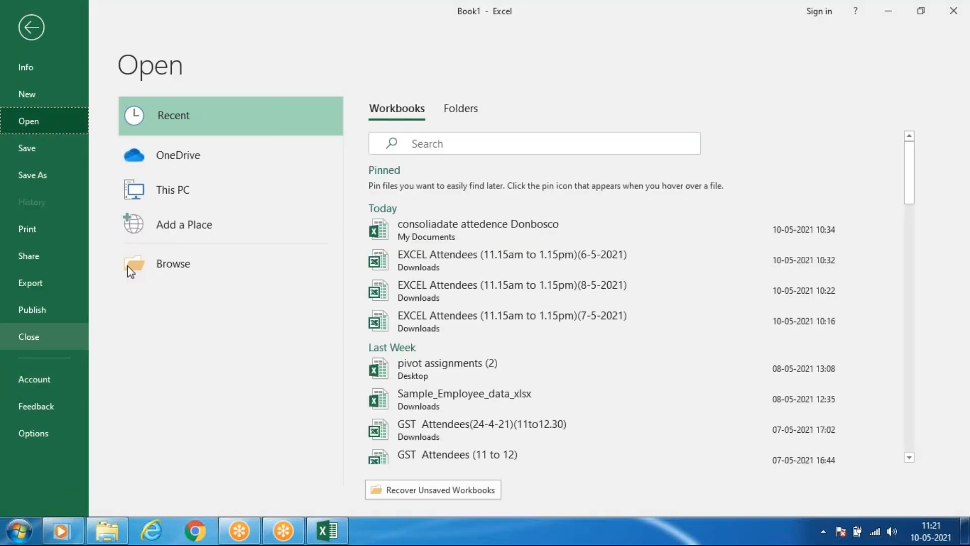
pyautogui.click(471, 378)
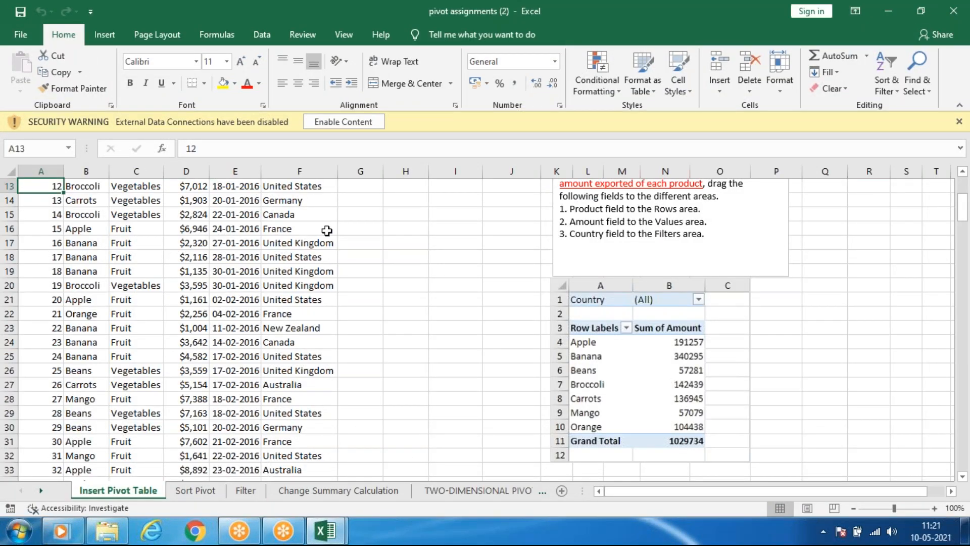
# Copy the order data from A13 through F214 and paste it at A1 of Sheet1 in Book1.
pyautogui.hotkey('ctrl', 'shift', 'Down')
pyautogui.hotkey('ctrl', 'shift', 'Right')
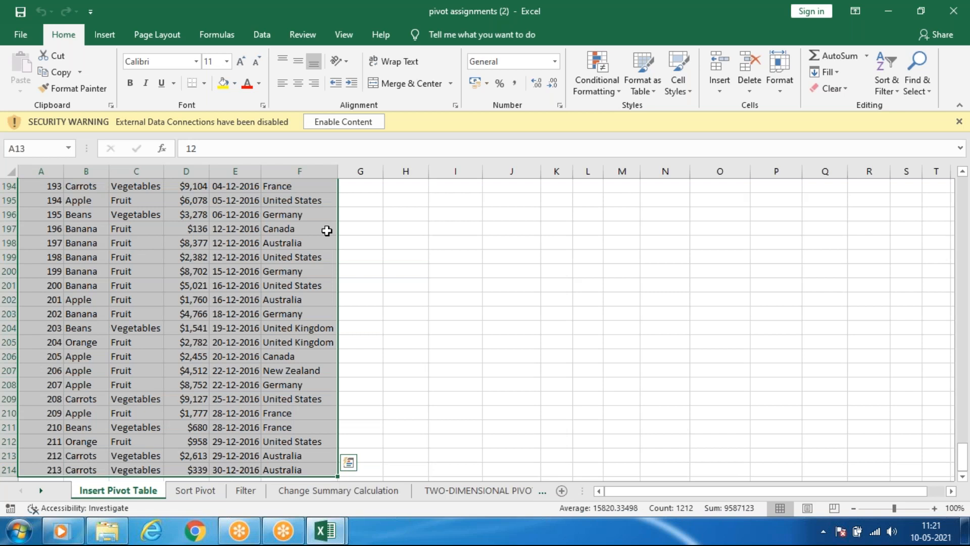
pyautogui.hotkey('ctrl', 'c')
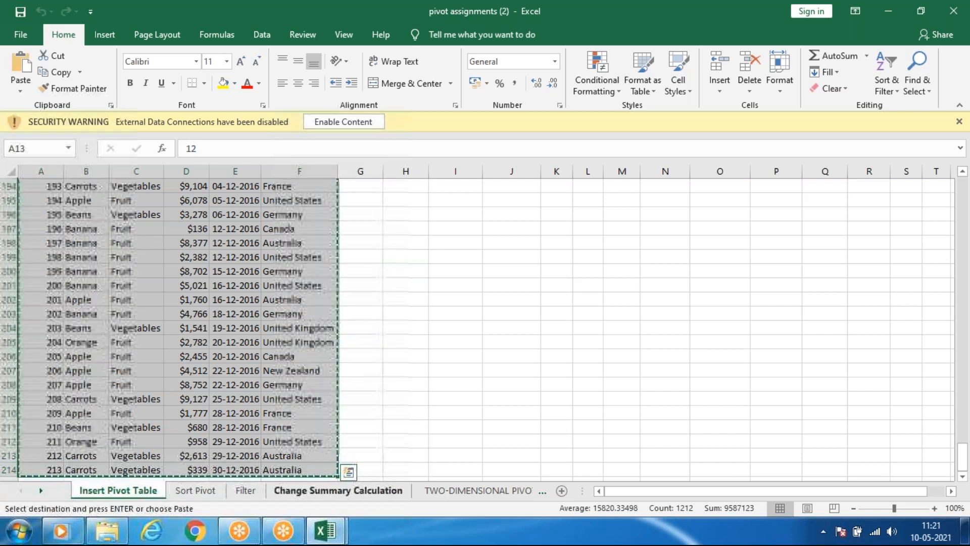
pyautogui.moveTo(324, 530)
pyautogui.click(278, 470)
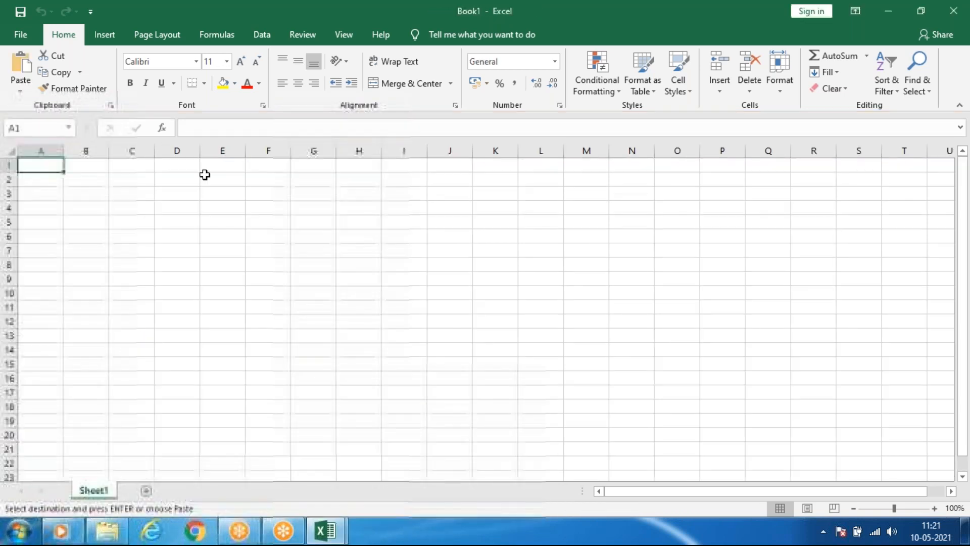
pyautogui.hotkey('ctrl', 'v')
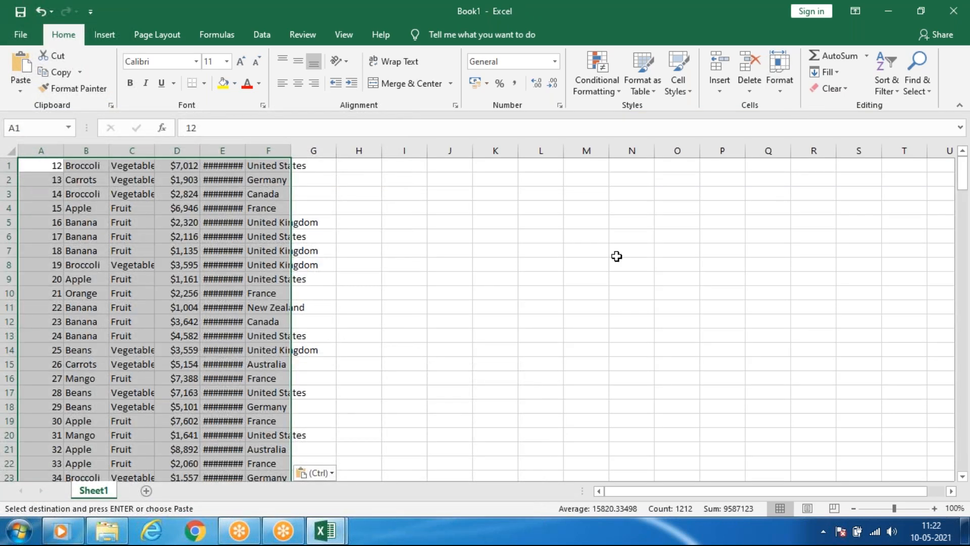
# AutoFit the column widths of the pasted data in columns A to F.
pyautogui.click(110, 41)
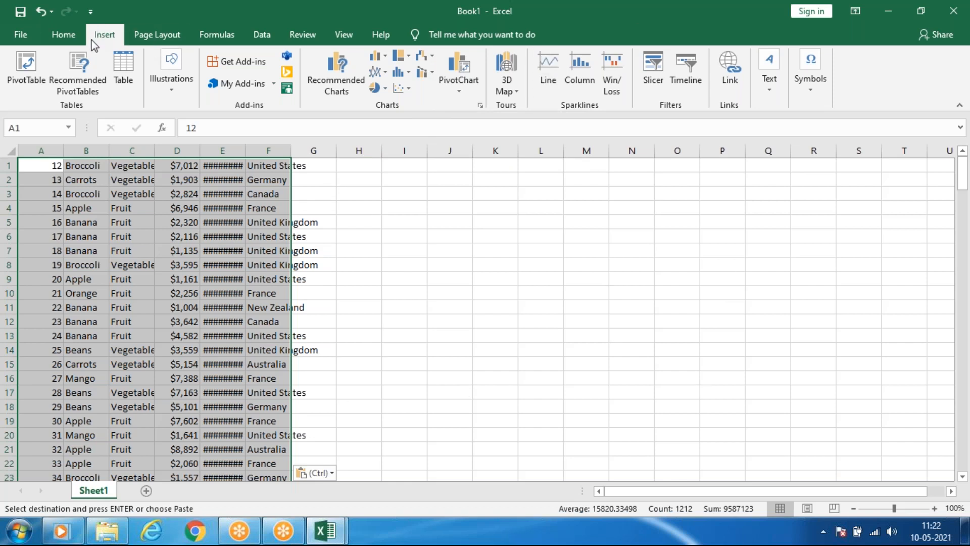
pyautogui.click(63, 35)
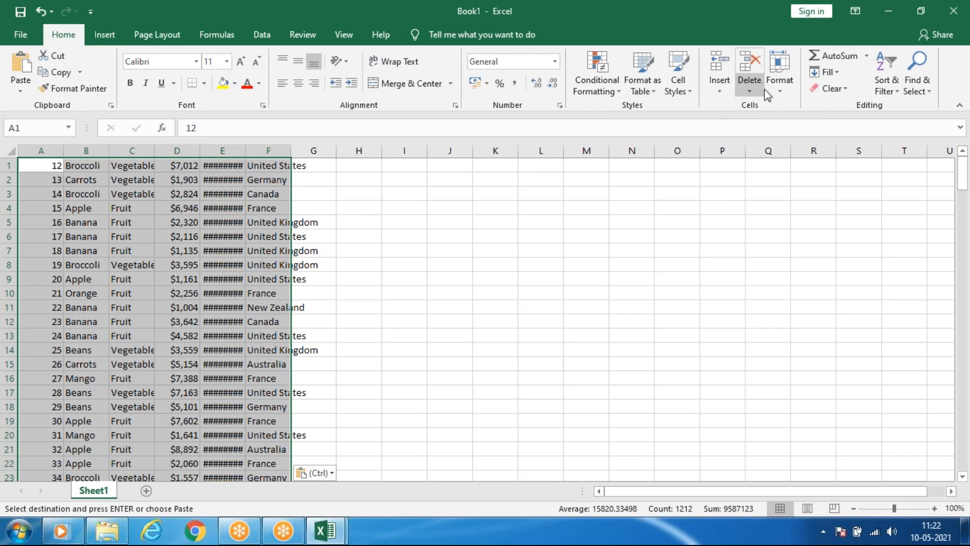
pyautogui.click(777, 87)
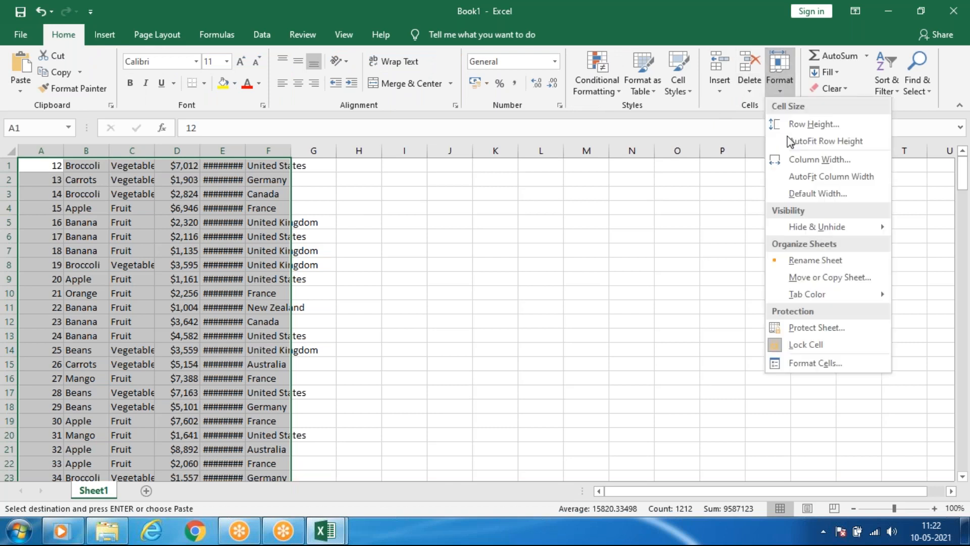
pyautogui.click(811, 177)
pyautogui.click(80, 232)
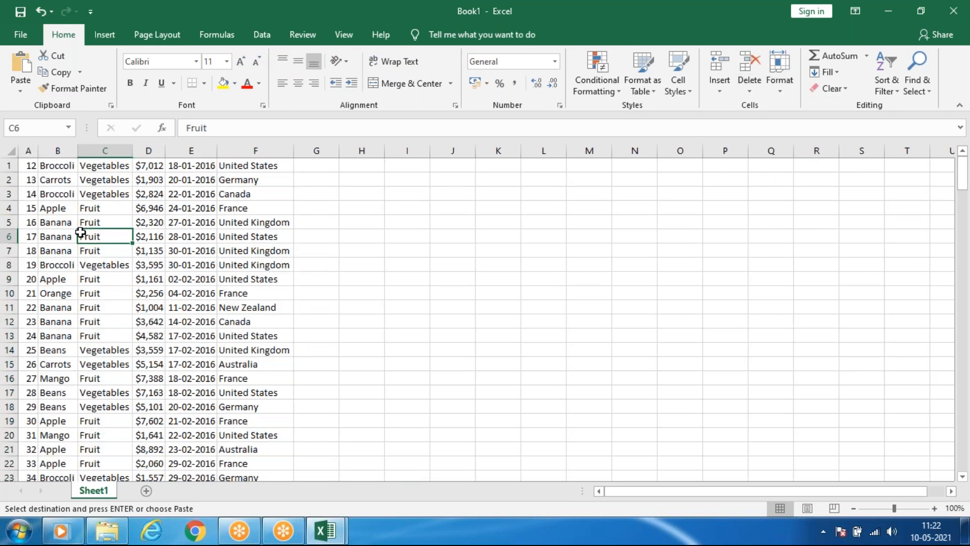
pyautogui.click(50, 193)
pyautogui.click(40, 171)
pyautogui.click(104, 192)
pyautogui.click(141, 267)
# Try converting the pasted data range into a table and undo the conversion.
pyautogui.click(108, 321)
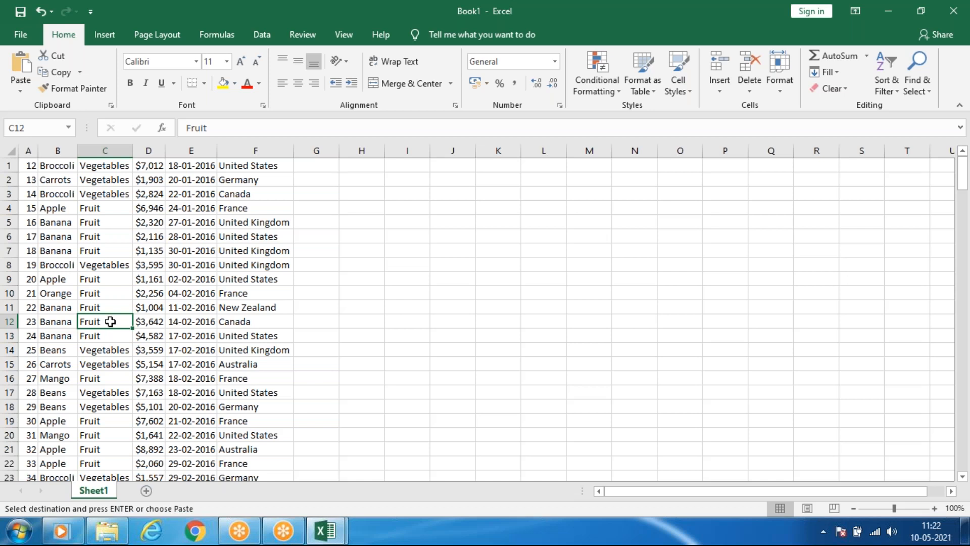
pyautogui.hotkey('ctrl', 't')
pyautogui.click(234, 310)
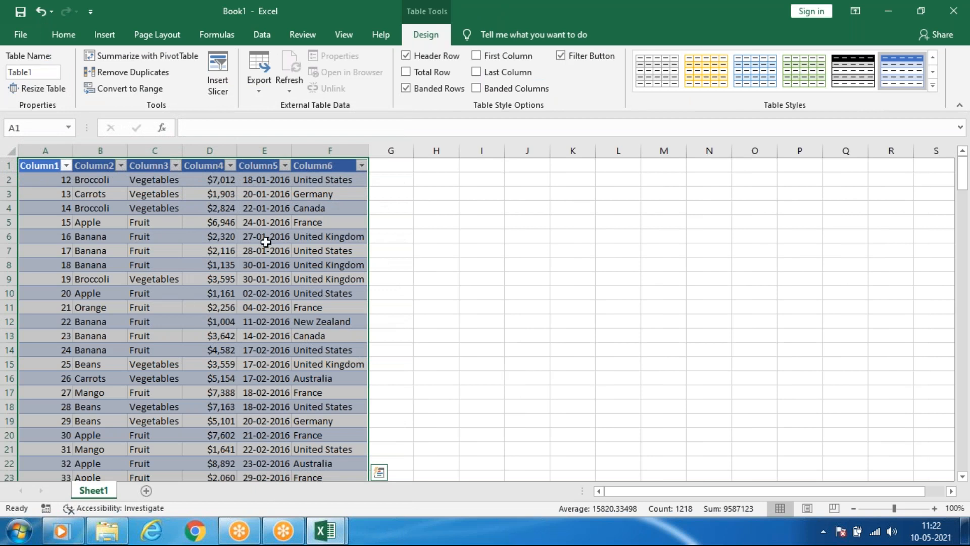
pyautogui.click(266, 242)
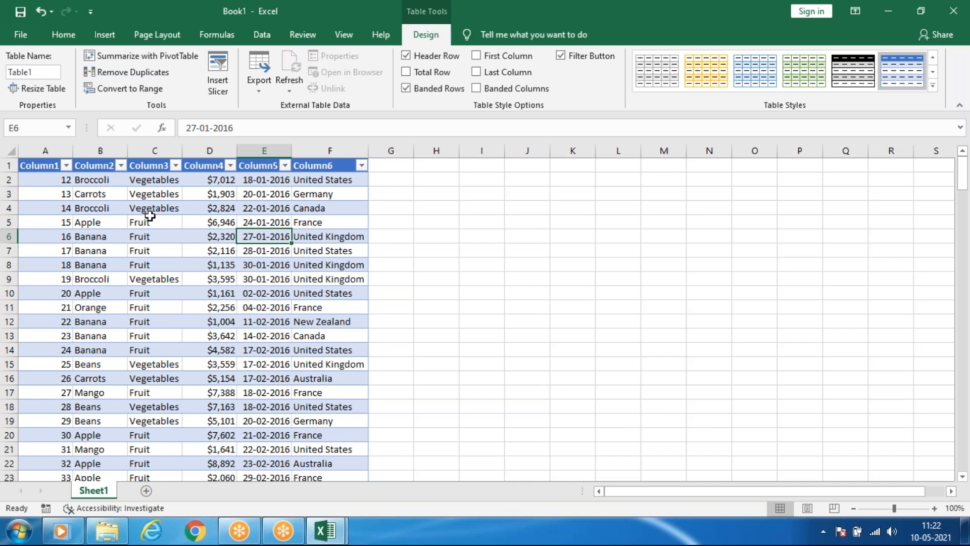
pyautogui.hotkey('ctrl', 'z')
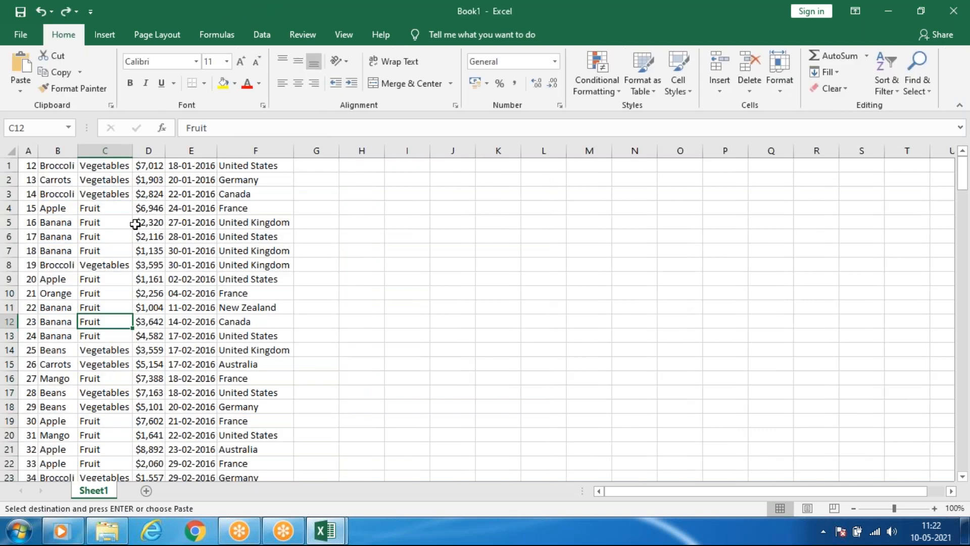
pyautogui.click(135, 224)
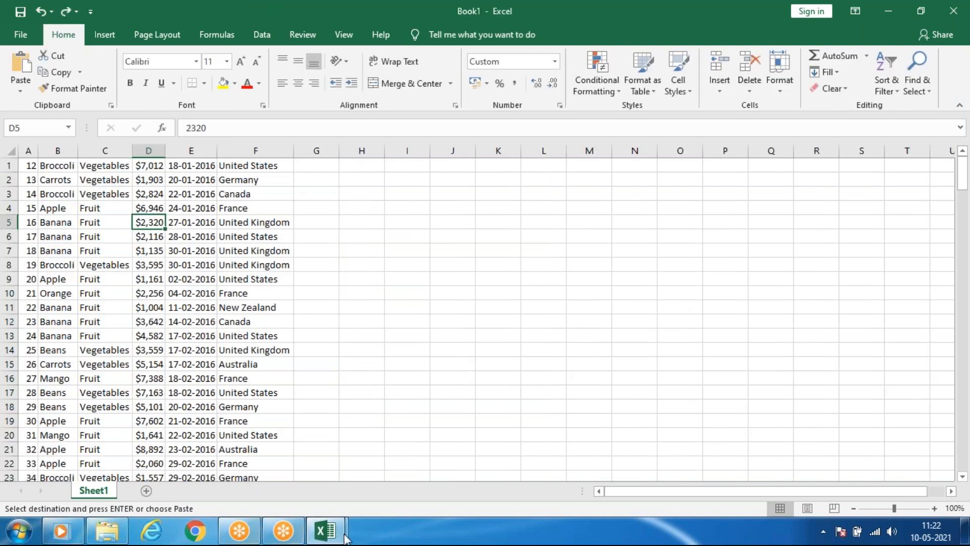
# In pivot assignments (2), copy the full Insert Pivot Table dataset A1:F214, including its header row.
pyautogui.moveTo(333, 532)
pyautogui.click(391, 444)
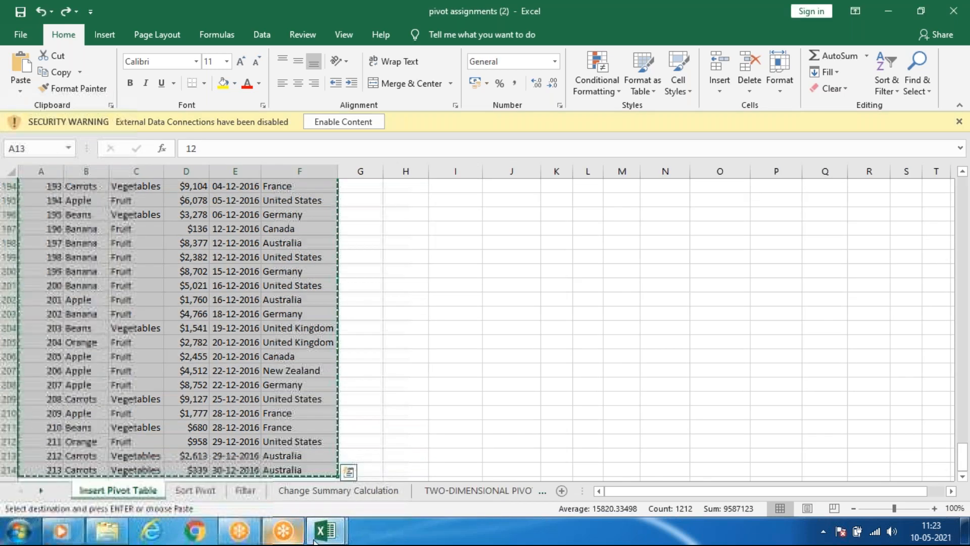
pyautogui.scroll(20, 89, 284)
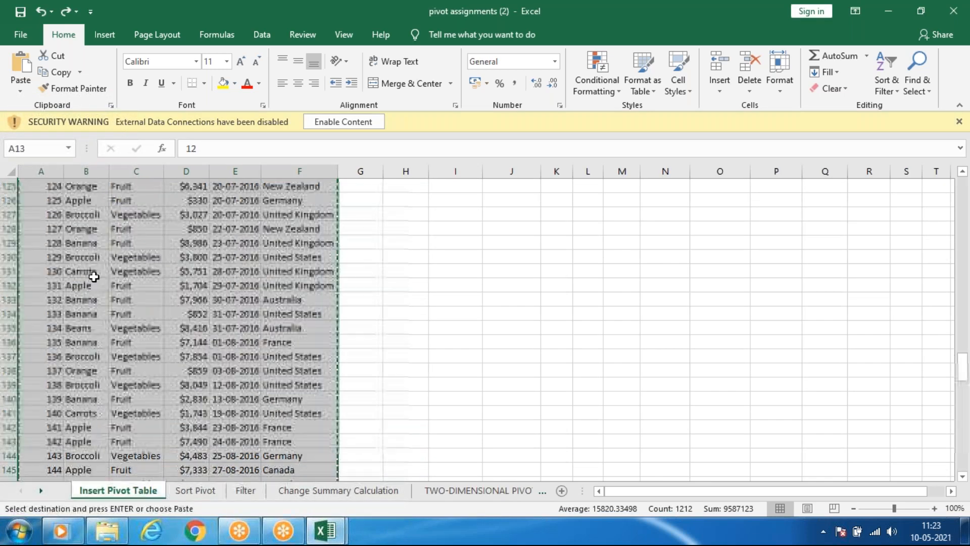
pyautogui.scroll(20, 62, 347)
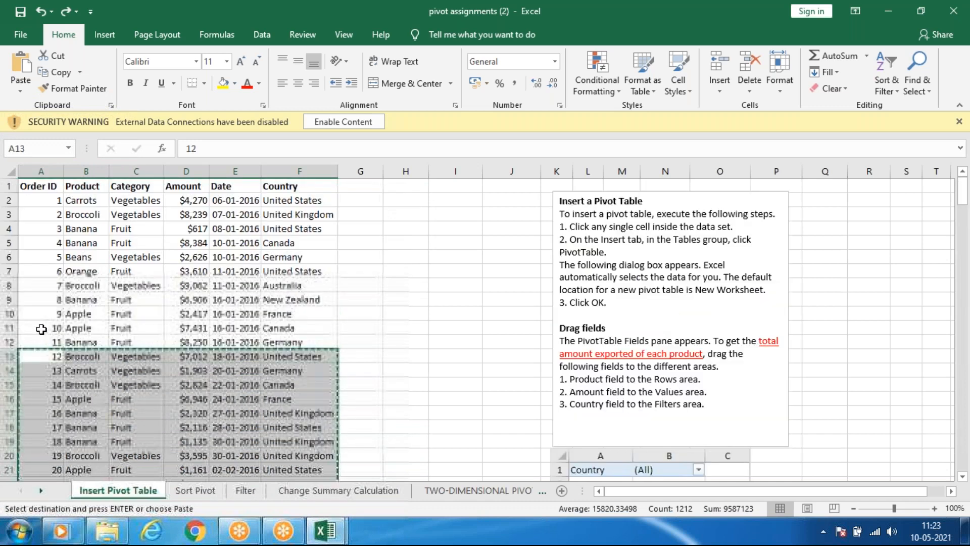
pyautogui.click(30, 185)
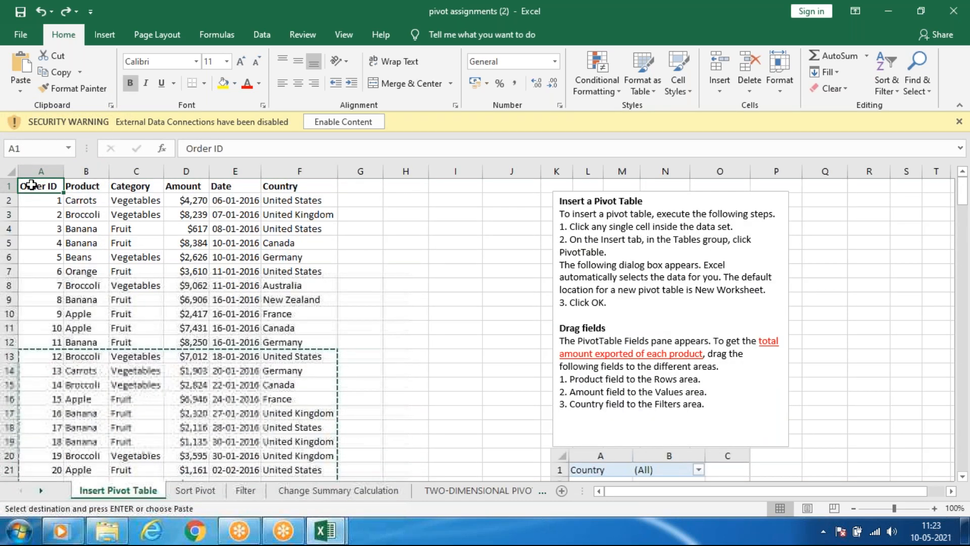
pyautogui.hotkey('ctrl', 'shift', 'End')
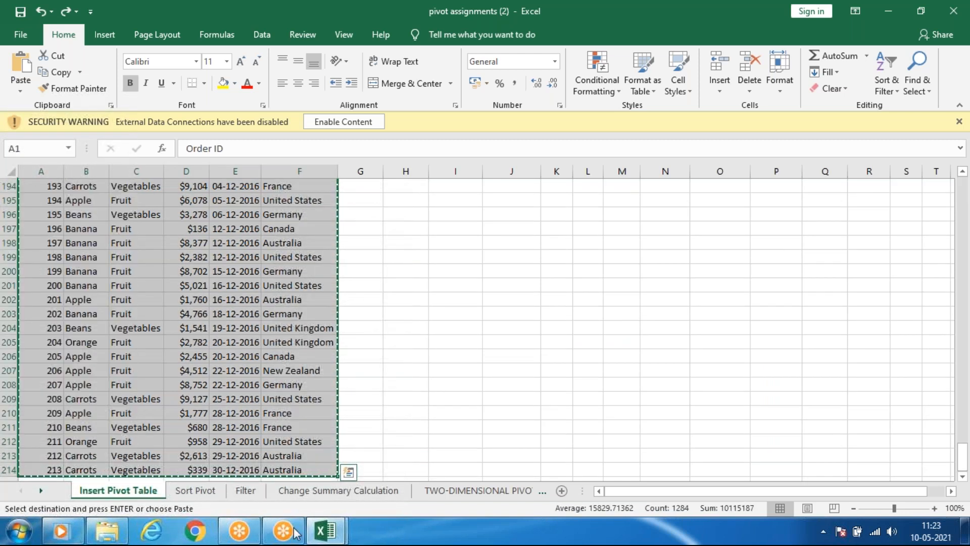
# Replace the existing data on Sheet1 of Book1 with the copied dataset, pasting it from A1.
pyautogui.click(325, 531)
pyautogui.click(290, 471)
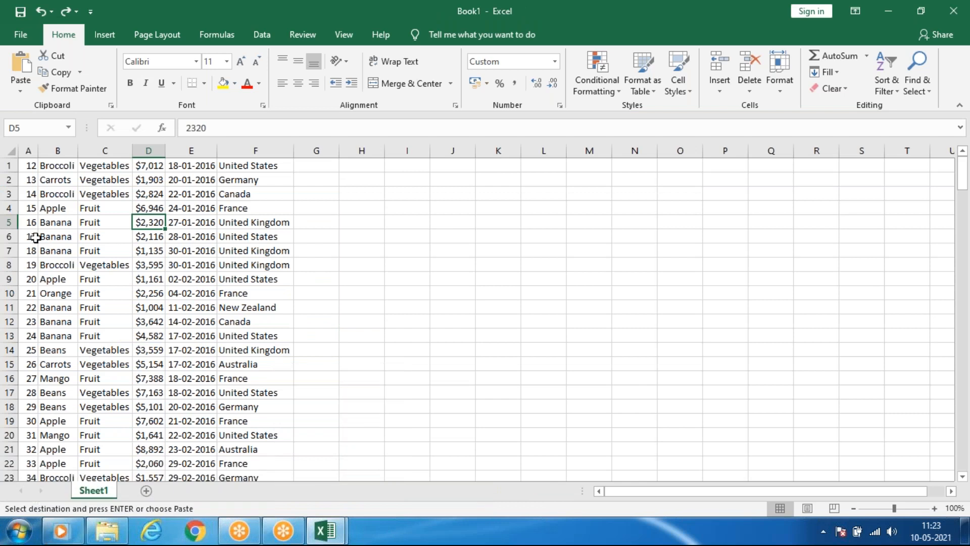
pyautogui.hotkey('ctrl', 'a')
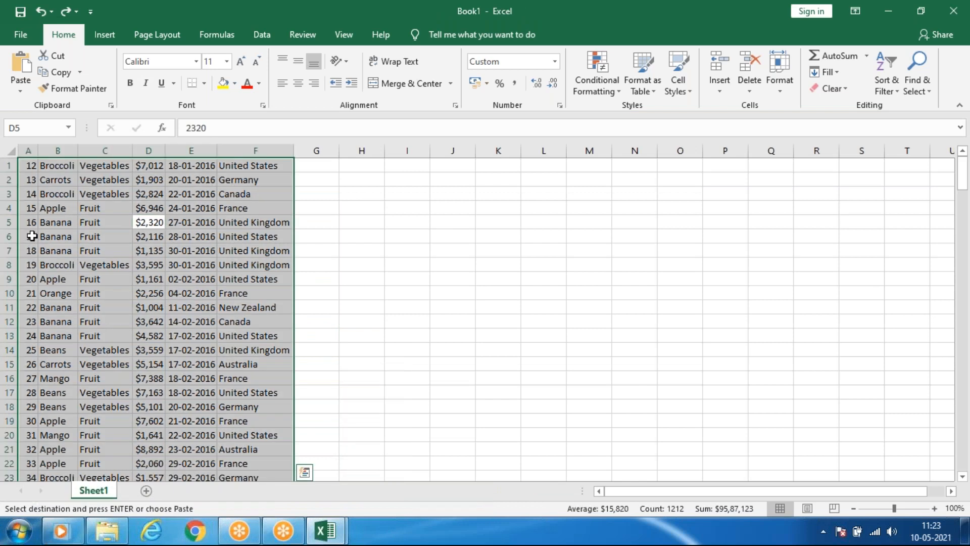
pyautogui.hotkey('ctrl', 'v')
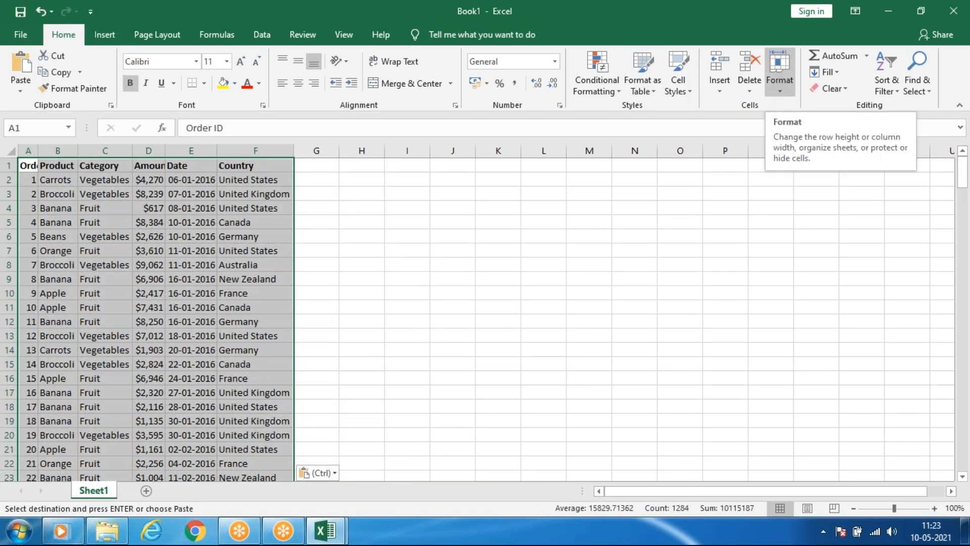
pyautogui.click(452, 306)
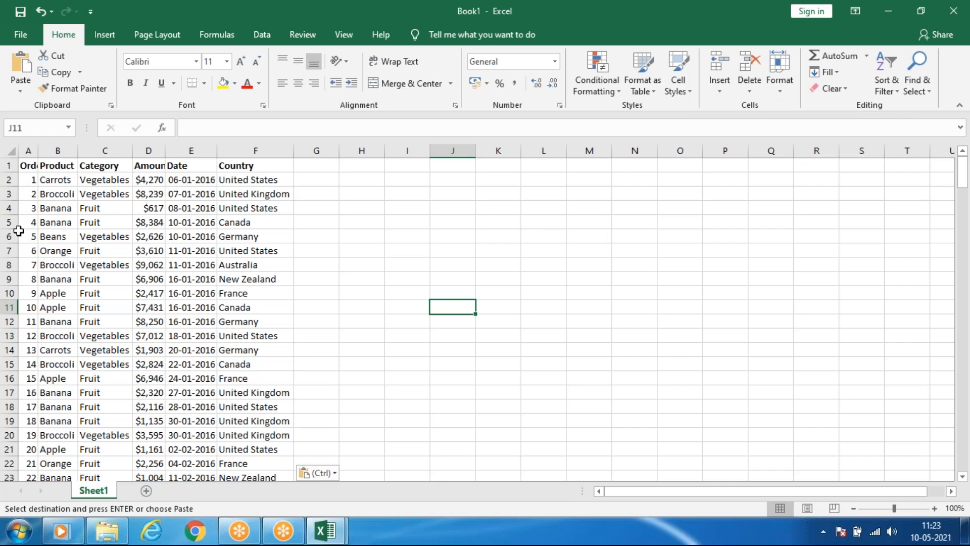
# Convert the range A1:F214 into a table with headers.
pyautogui.click(139, 194)
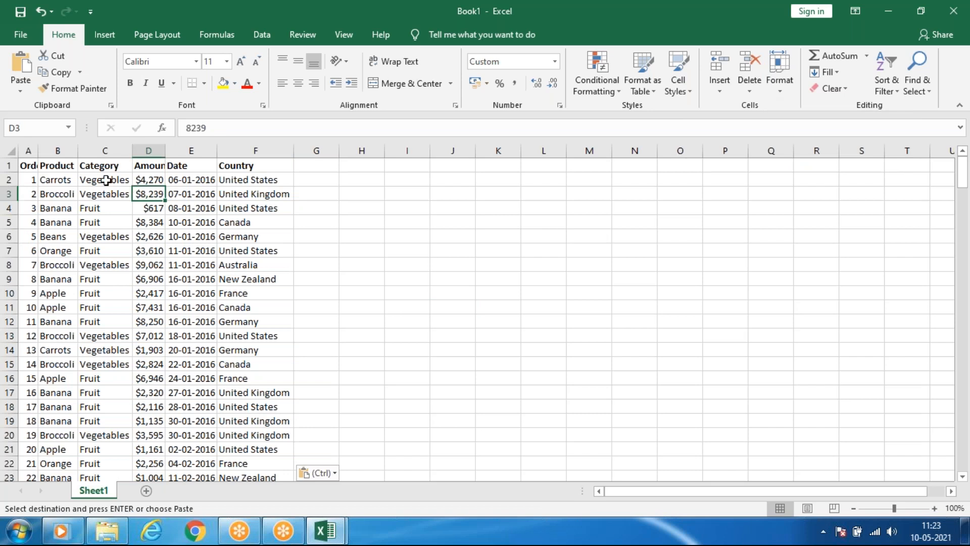
pyautogui.hotkey('ctrl', 't')
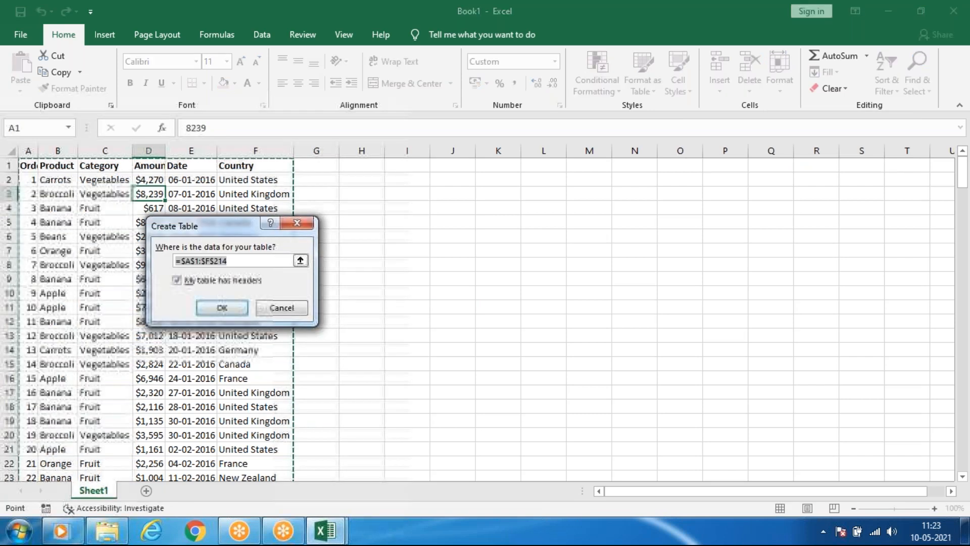
pyautogui.click(225, 306)
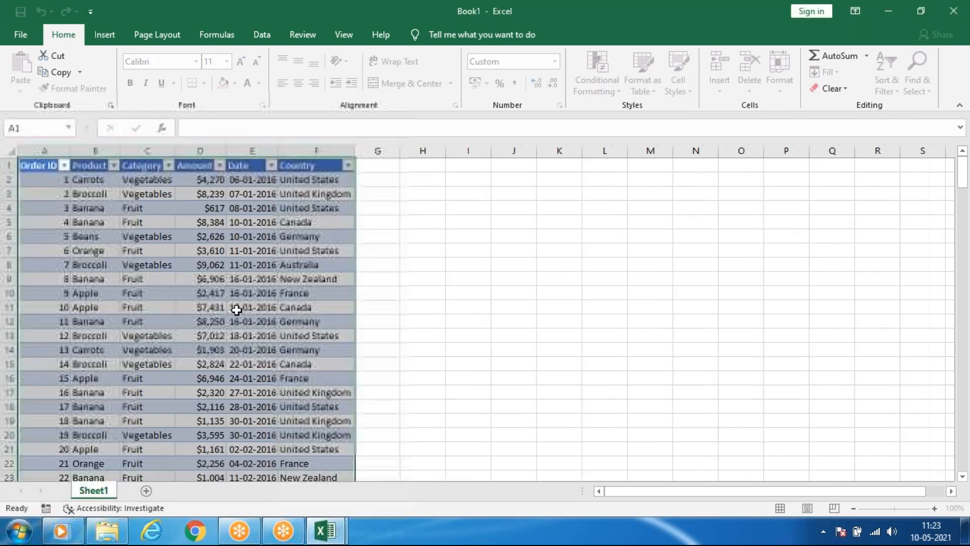
pyautogui.click(406, 234)
pyautogui.click(151, 281)
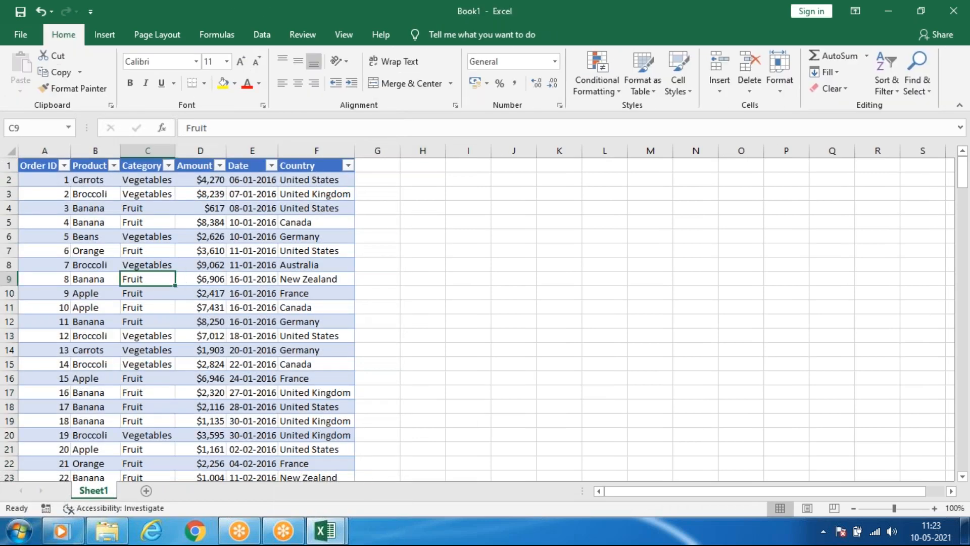
# Look over the available column and bar chart types for the table data without inserting one.
pyautogui.click(92, 38)
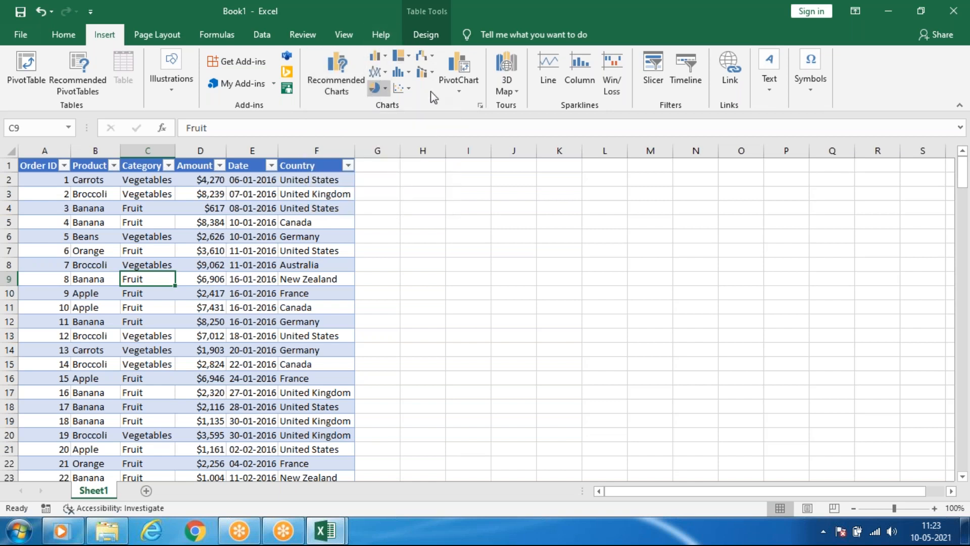
pyautogui.click(388, 59)
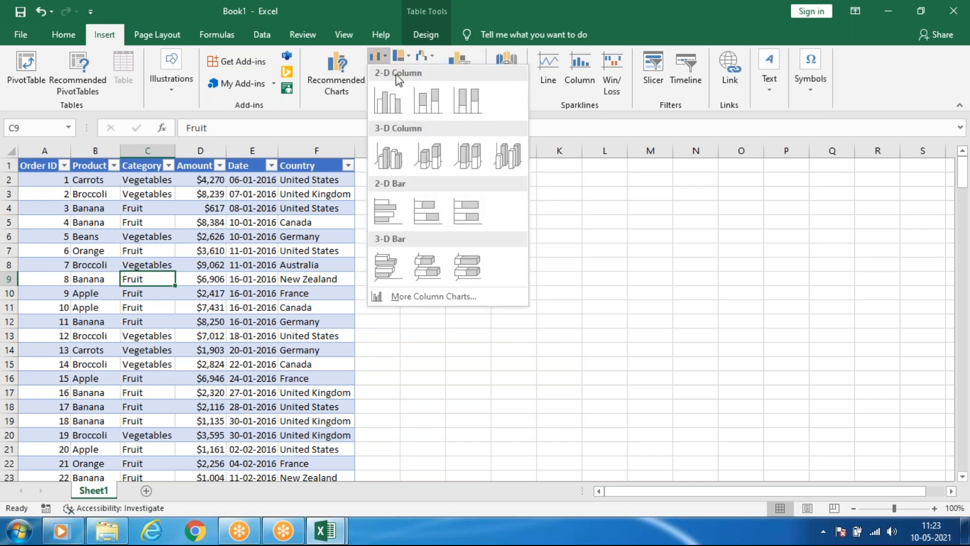
pyautogui.click(383, 58)
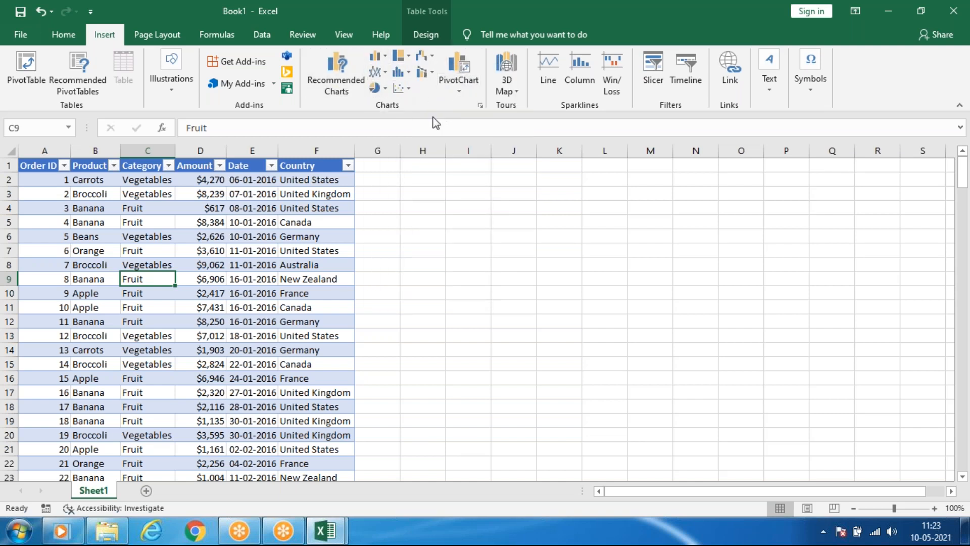
pyautogui.click(214, 296)
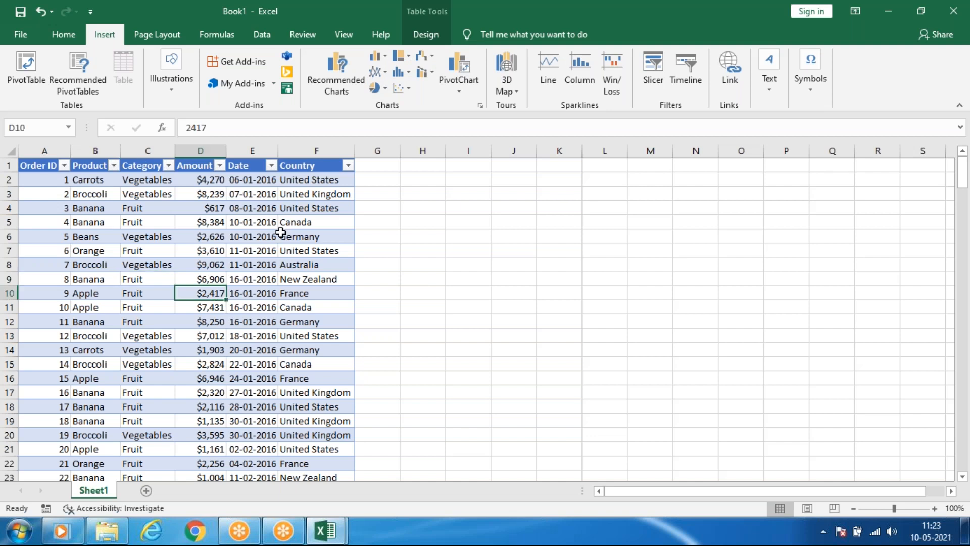
# Review the recommended charts for the table and insert the clustered column chart Count of Order ID by Country and Category.
pyautogui.click(333, 81)
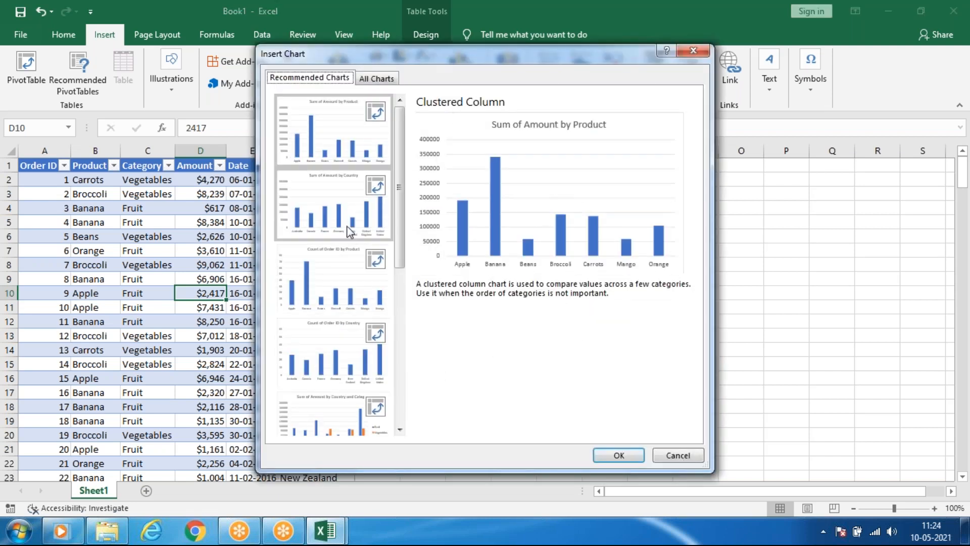
pyautogui.scroll(-5, 328, 237)
pyautogui.scroll(5, 344, 238)
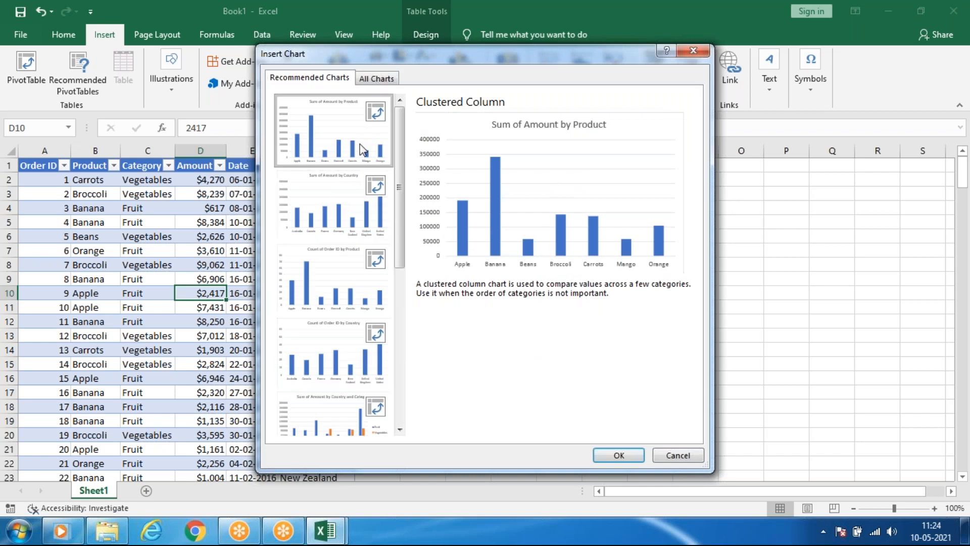
pyautogui.click(334, 203)
pyautogui.click(328, 293)
pyautogui.click(323, 362)
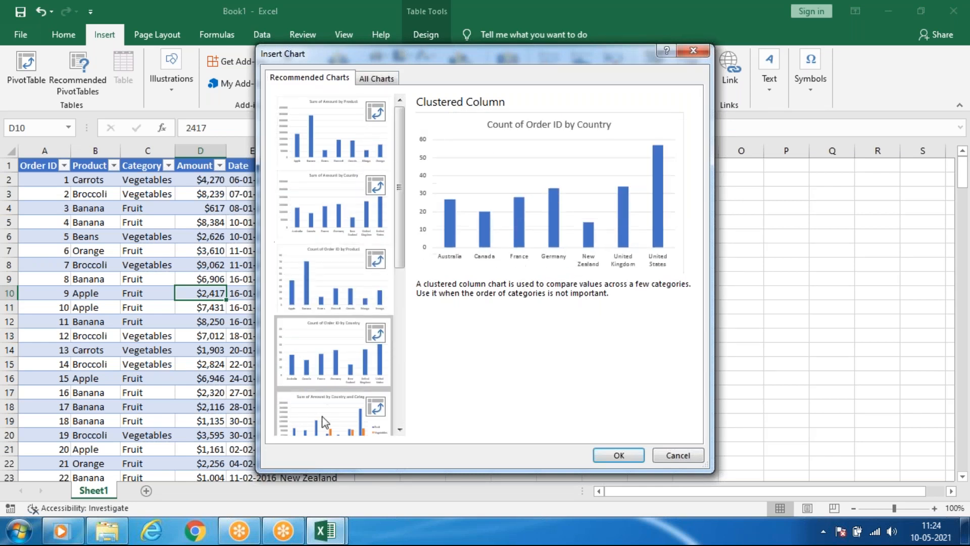
pyautogui.click(326, 422)
pyautogui.scroll(-3, 329, 353)
pyautogui.scroll(-2, 329, 349)
pyautogui.click(323, 390)
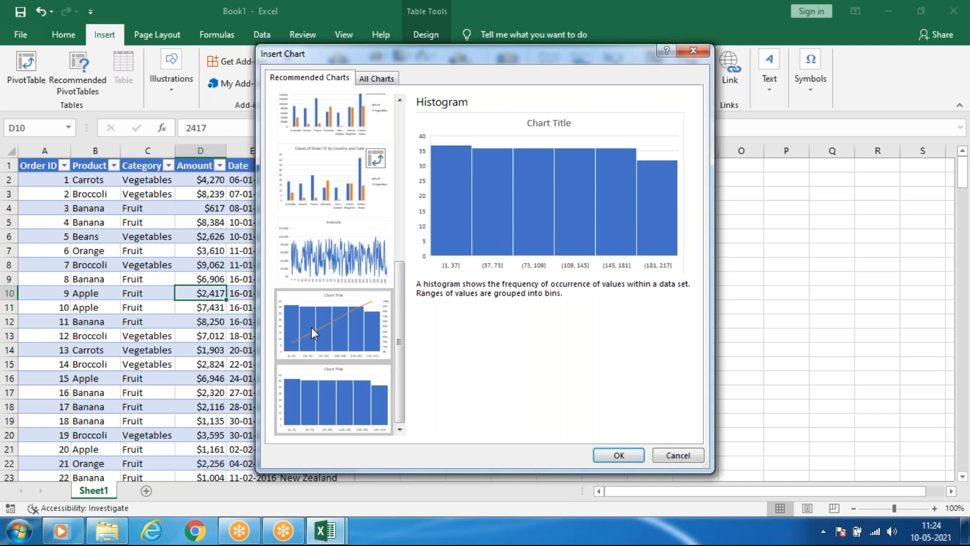
pyautogui.click(321, 319)
pyautogui.click(333, 259)
pyautogui.click(339, 197)
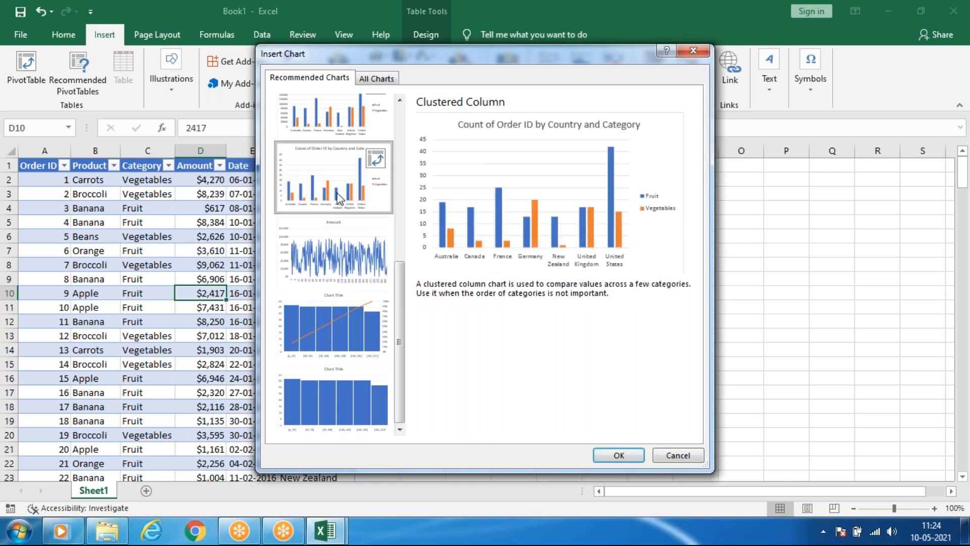
pyautogui.click(610, 456)
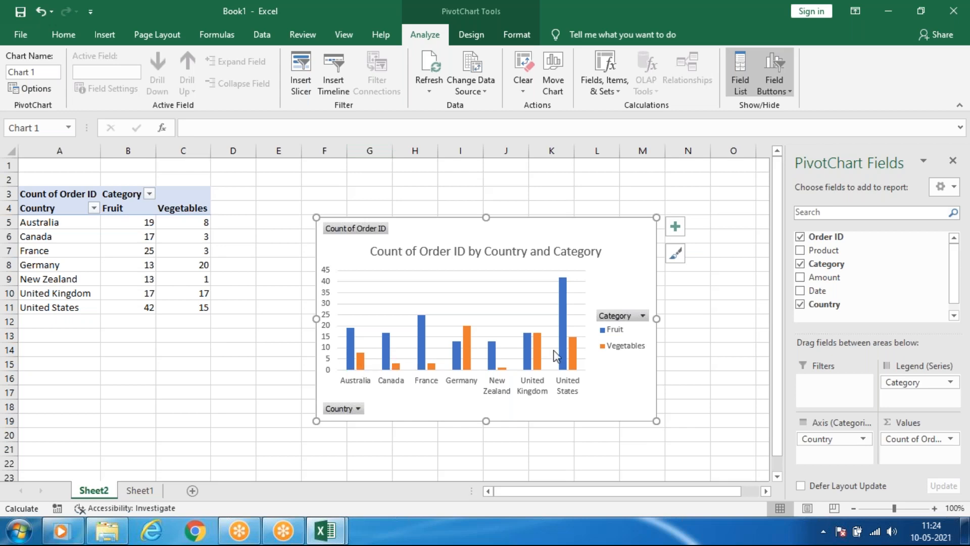
# Delete Sheet2 with its pivot table and chart permanently from the workbook.
pyautogui.rightClick(100, 491)
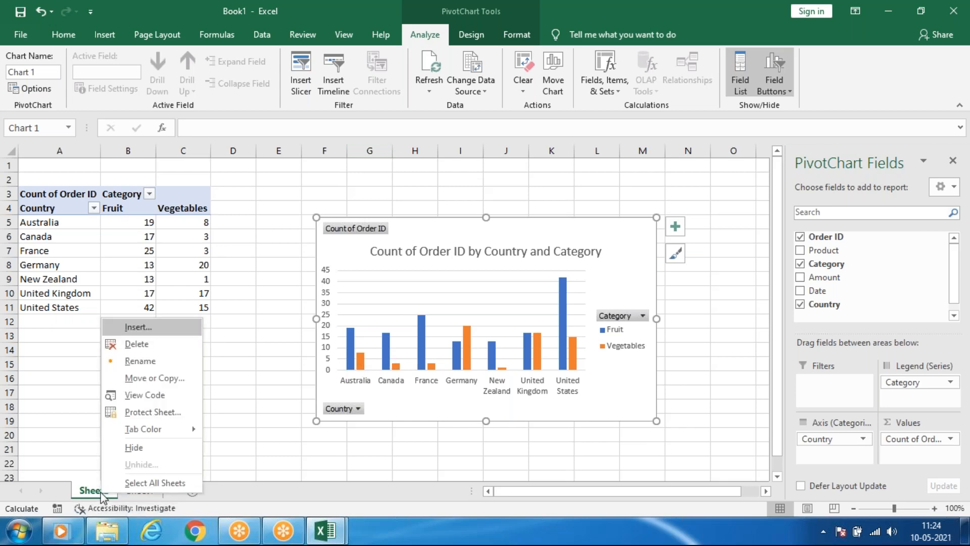
pyautogui.click(144, 343)
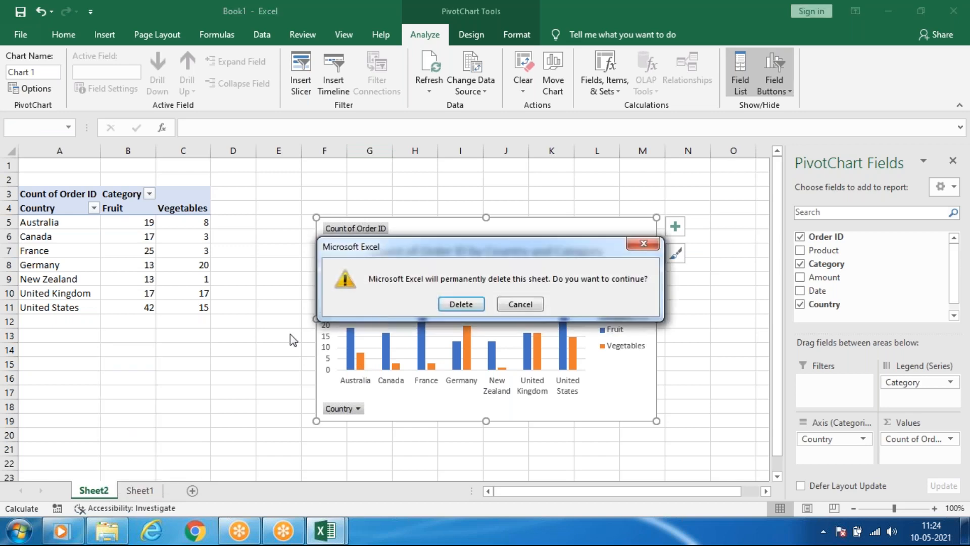
pyautogui.click(462, 303)
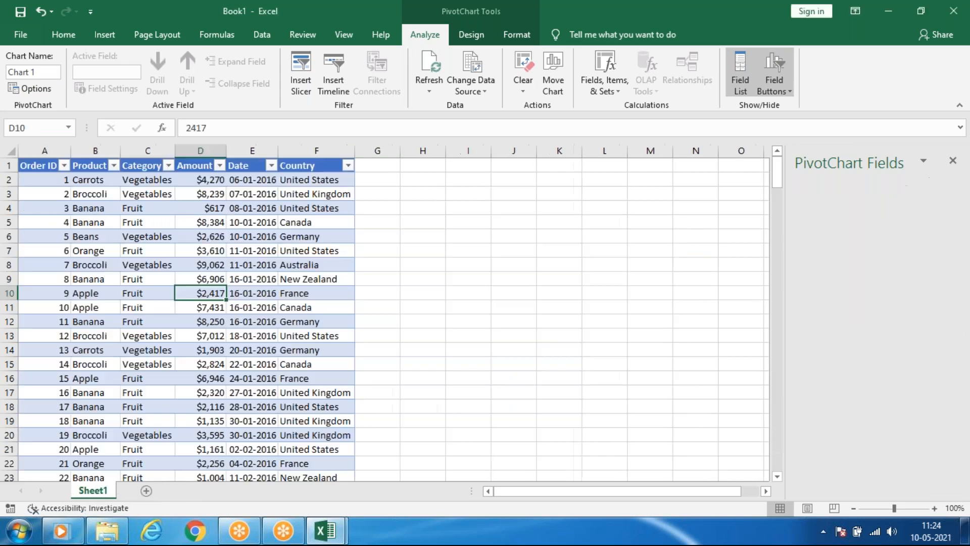
# Try a 3-D stacked column chart made directly from the table data, and undo its insertion.
pyautogui.click(172, 303)
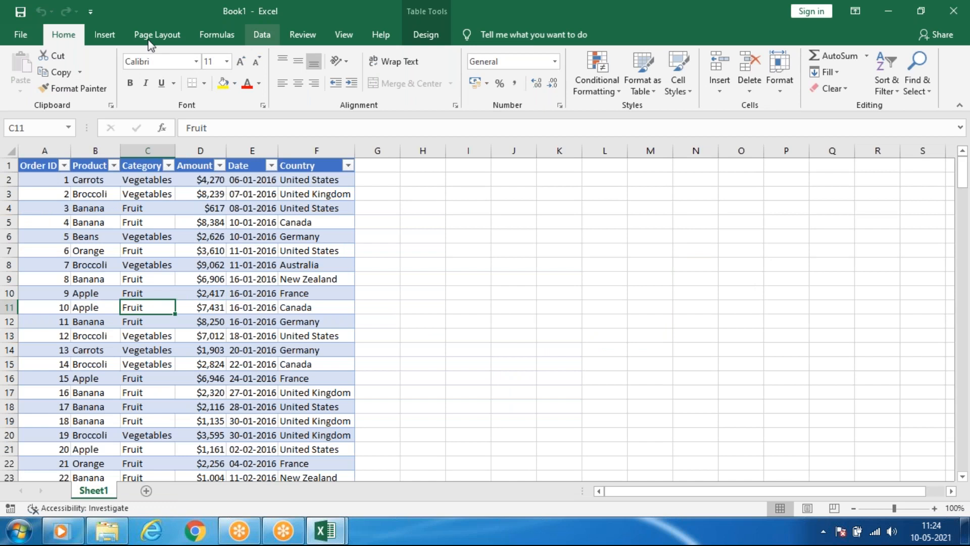
pyautogui.click(103, 34)
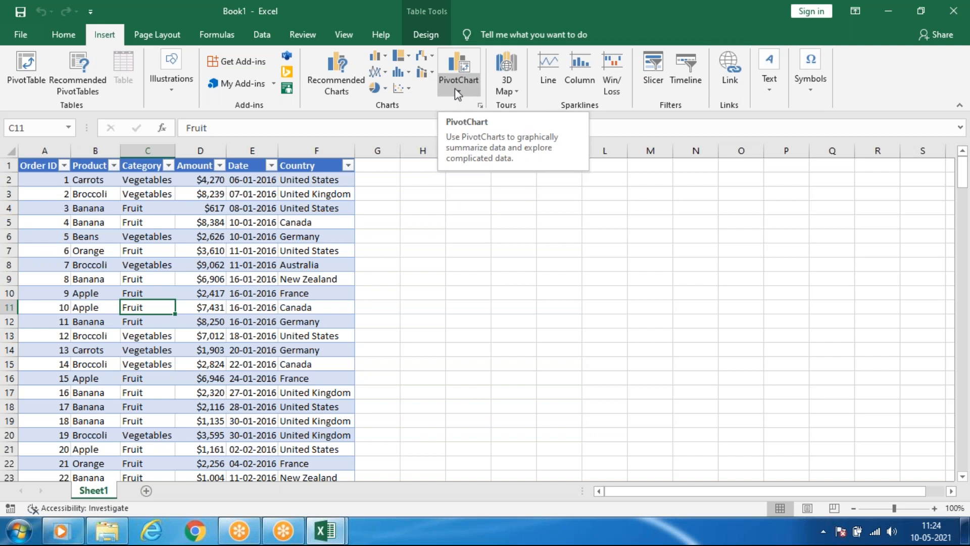
pyautogui.click(377, 56)
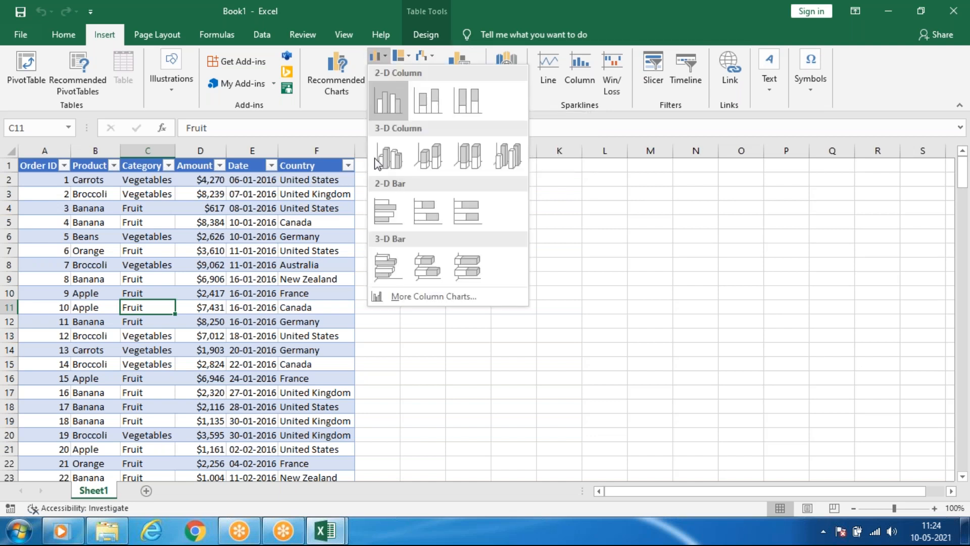
pyautogui.click(429, 157)
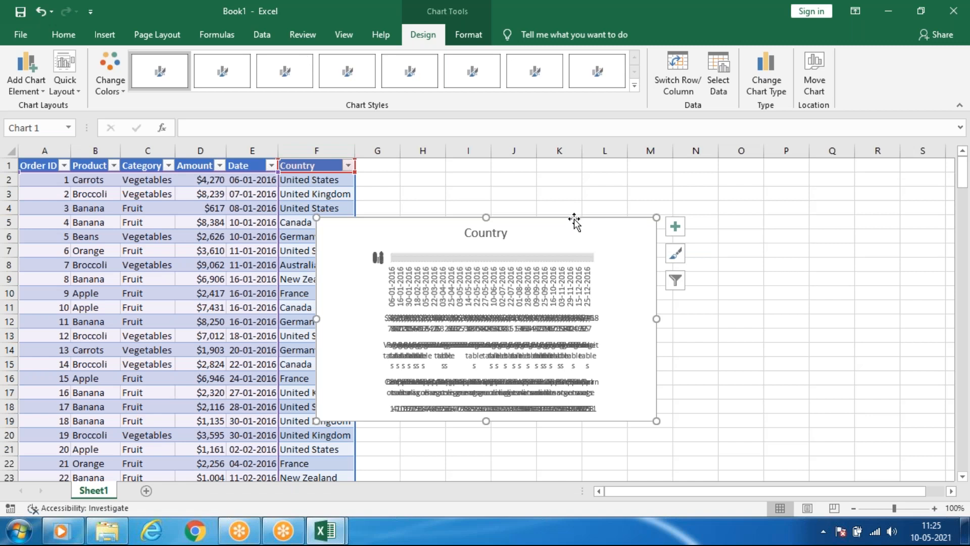
pyautogui.click(147, 307)
pyautogui.hotkey('ctrl', 'z')
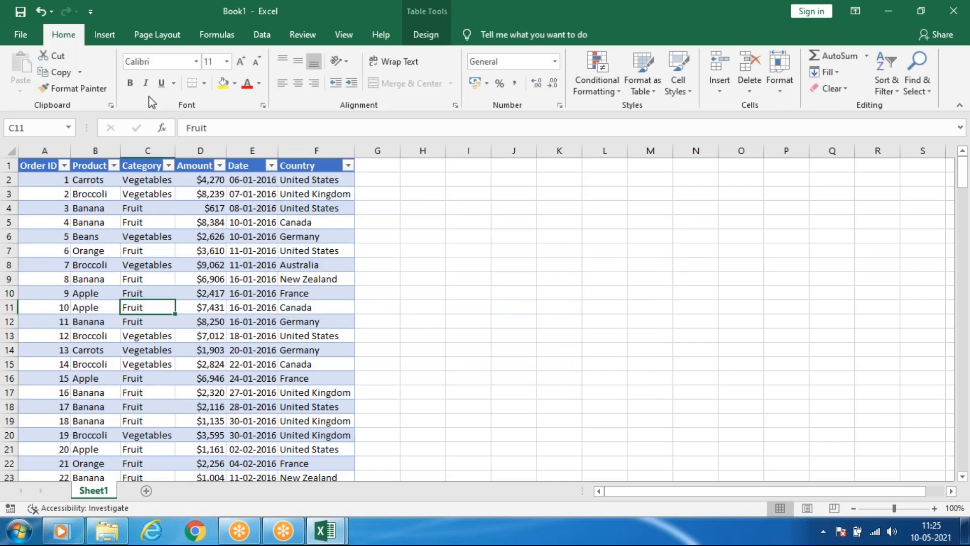
# Create a PivotChart from Table2 on the existing worksheet at Sheet1 cell H5, and move the chart over columns A to F.
pyautogui.click(116, 37)
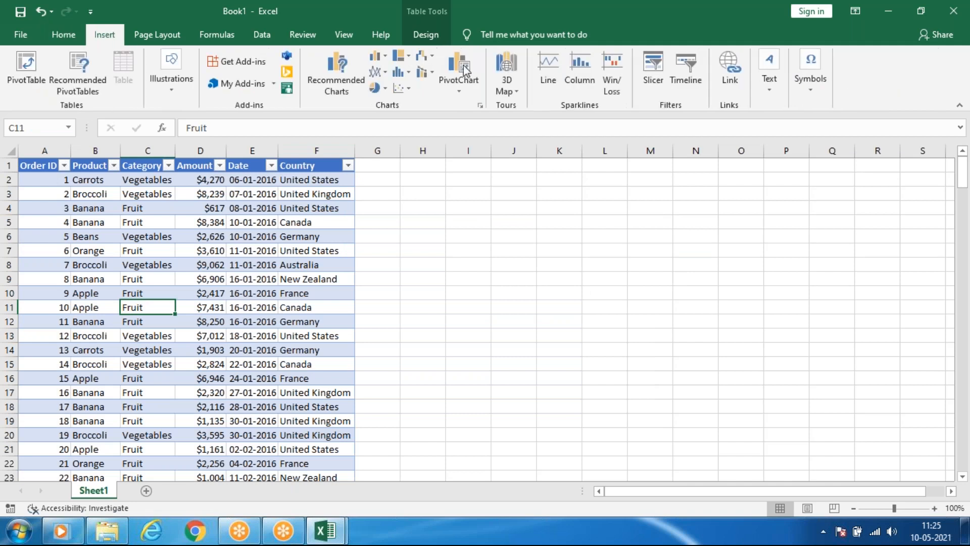
pyautogui.click(460, 64)
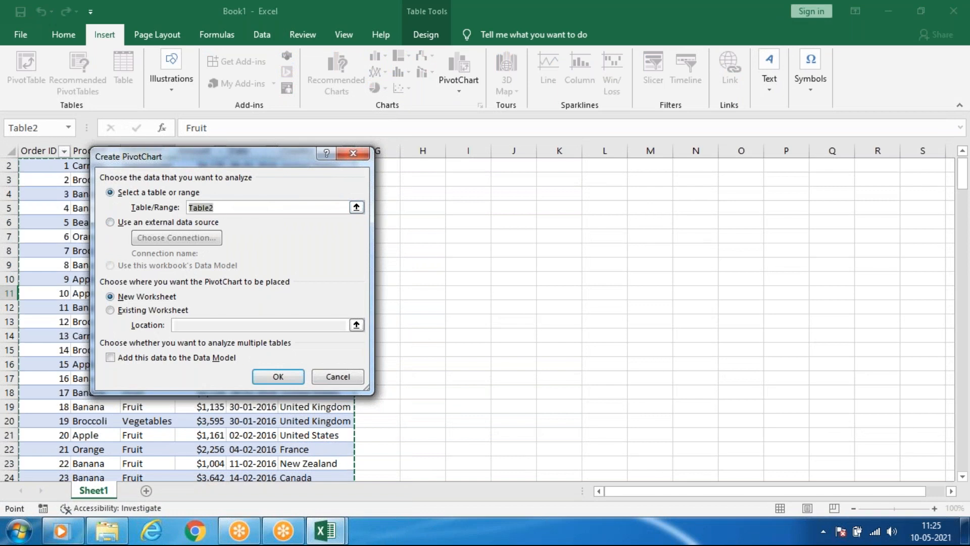
pyautogui.click(148, 313)
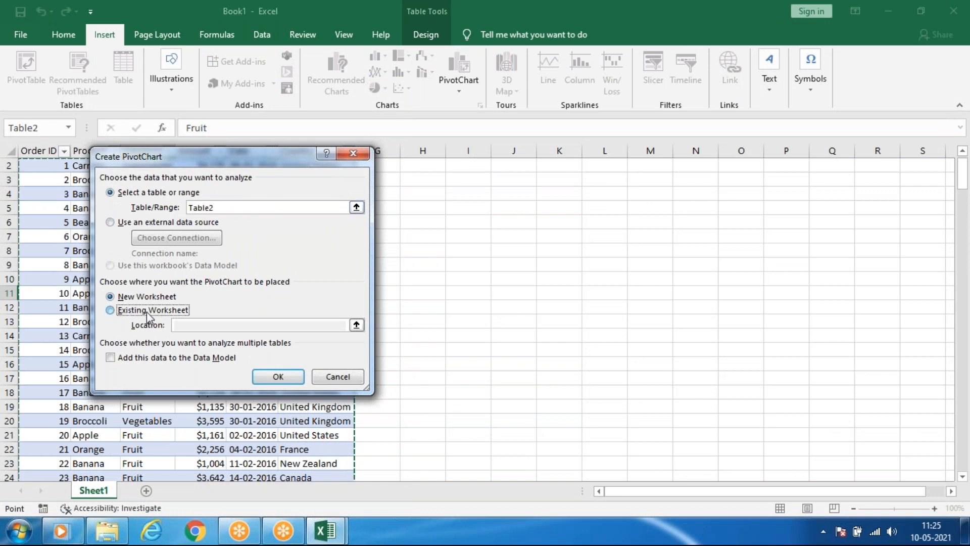
pyautogui.moveTo(212, 167); pyautogui.dragTo(135, 156)
pyautogui.click(409, 207)
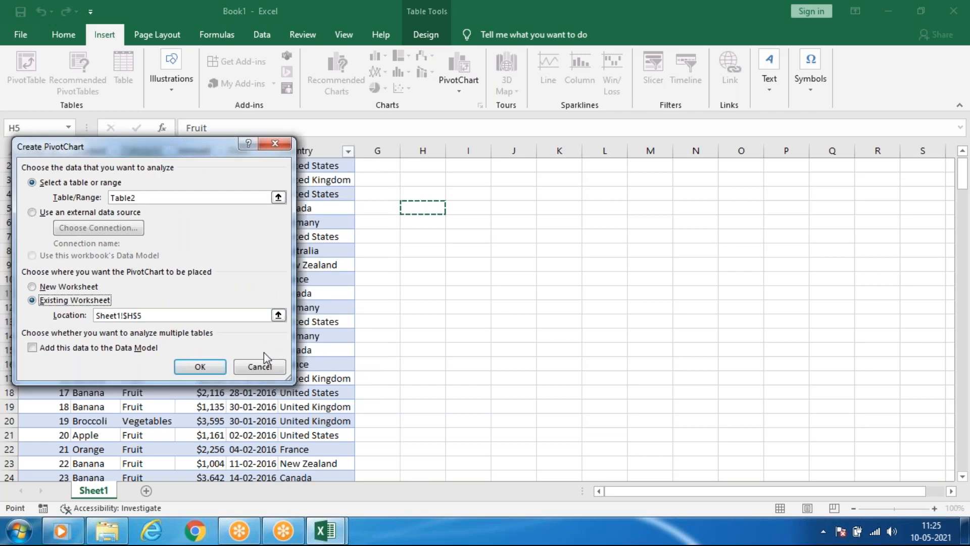
pyautogui.click(200, 370)
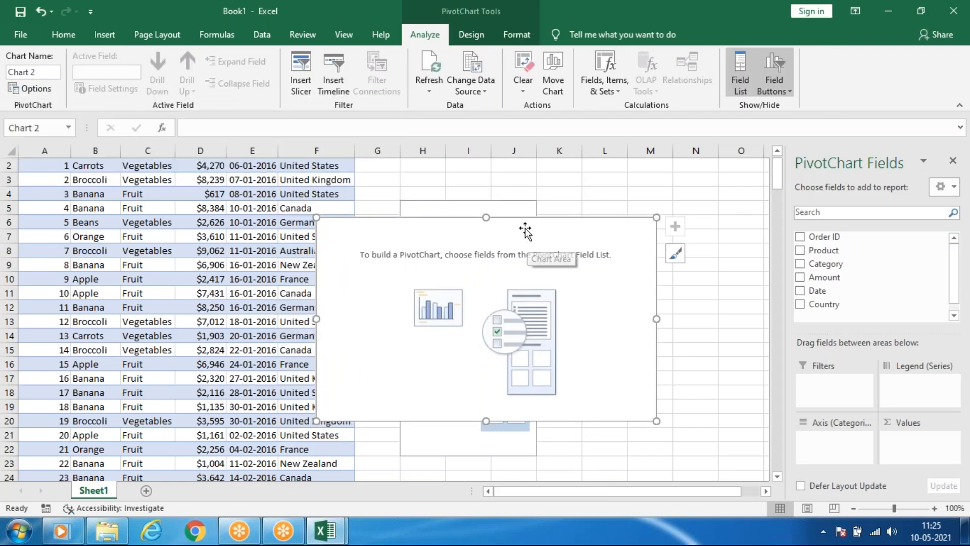
pyautogui.moveTo(548, 262); pyautogui.dragTo(178, 218)
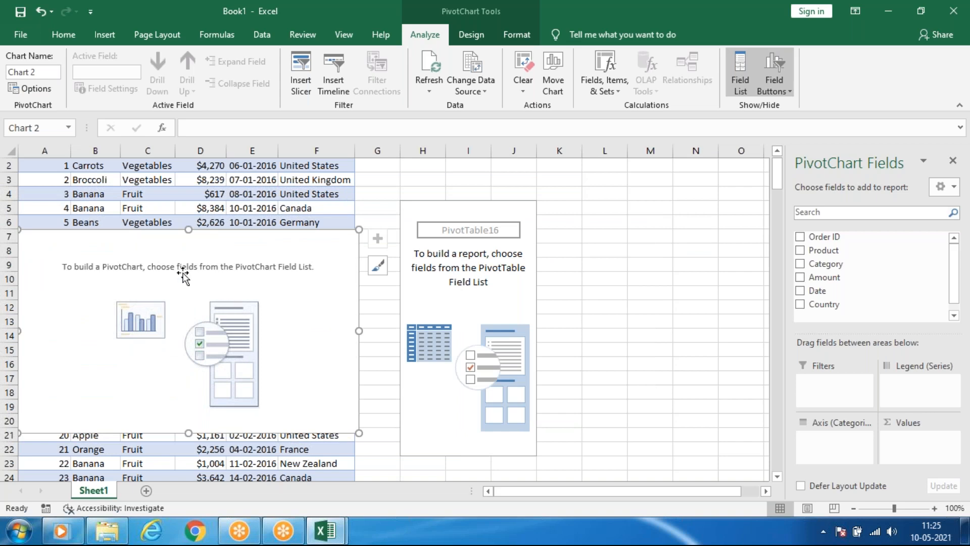
# Build the pivot table at H5 with Amount as summed values, Product as rows and Category as columns.
pyautogui.click(473, 266)
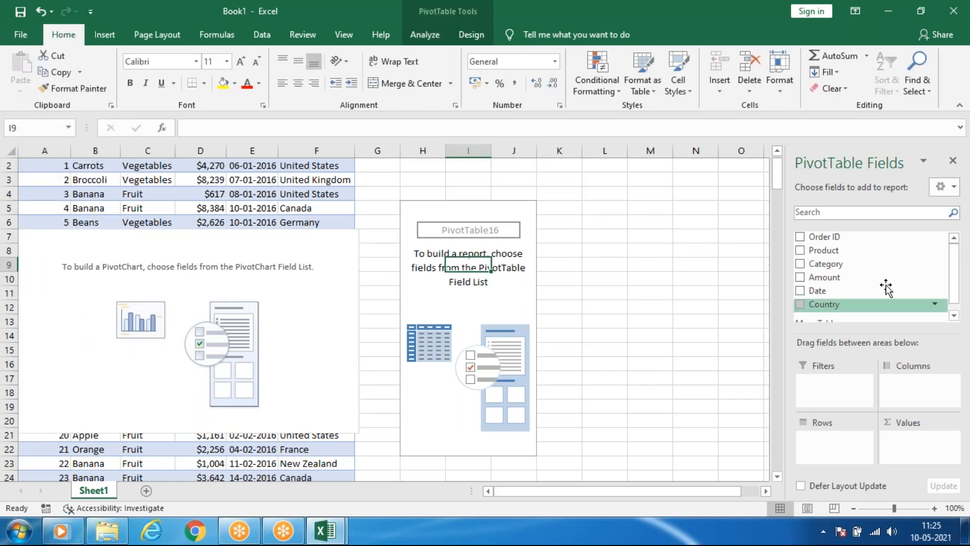
pyautogui.scroll(1, 841, 299)
pyautogui.scroll(-2, 843, 299)
pyautogui.moveTo(832, 279); pyautogui.dragTo(915, 440)
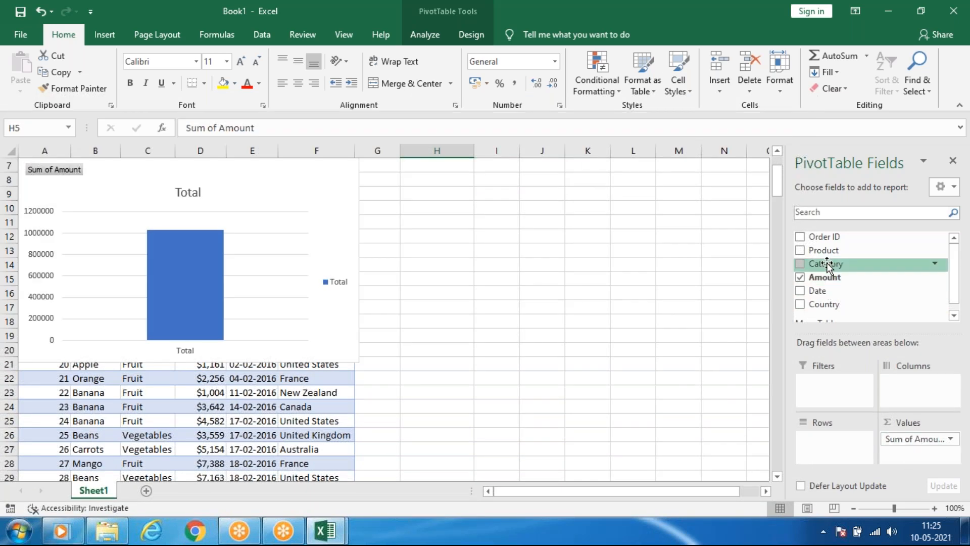
pyautogui.scroll(2, 832, 263)
pyautogui.moveTo(959, 274); pyautogui.dragTo(958, 281)
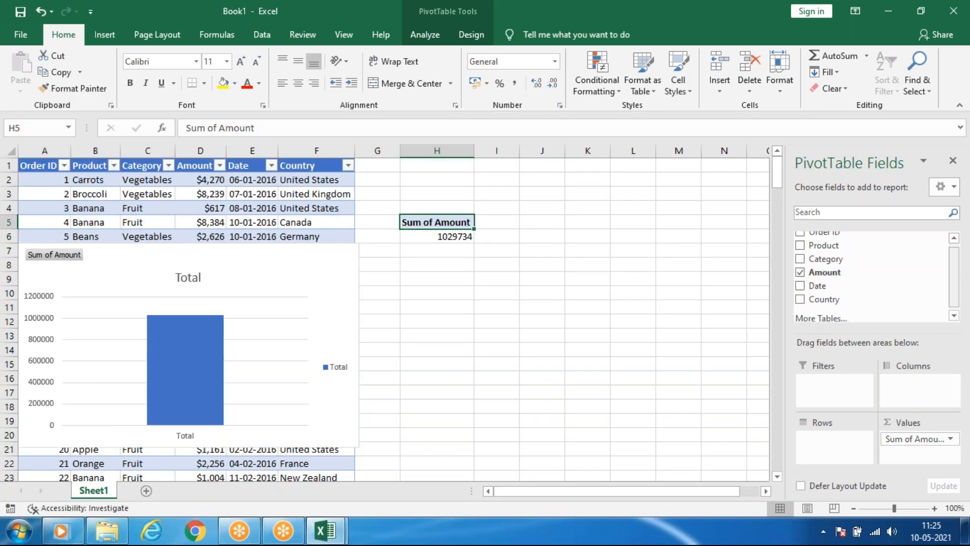
pyautogui.moveTo(836, 249); pyautogui.dragTo(849, 440)
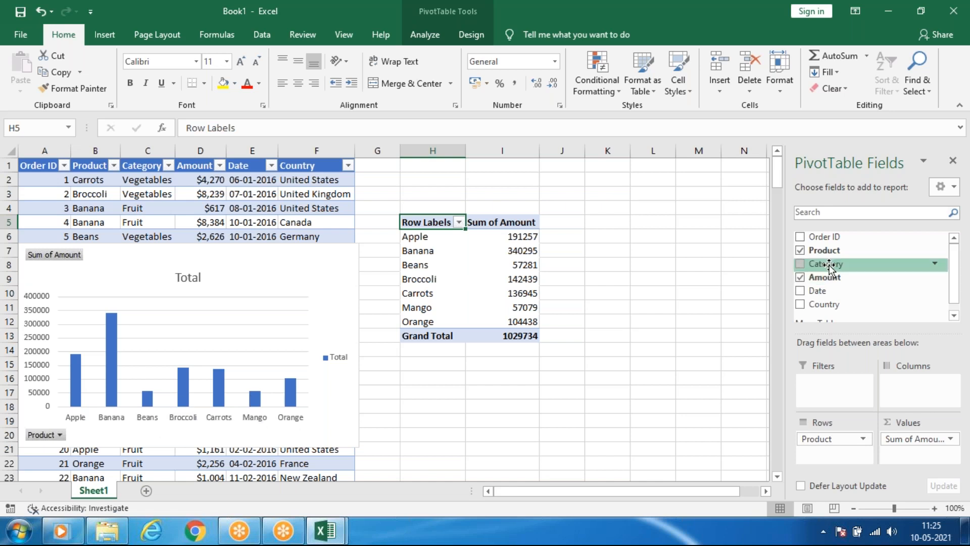
pyautogui.moveTo(829, 266); pyautogui.dragTo(910, 385)
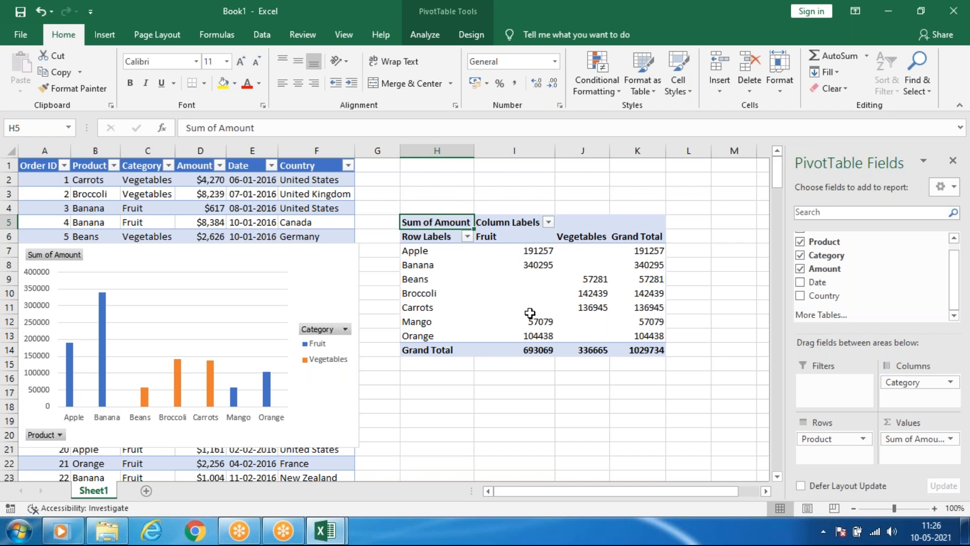
# Move the PivotChart up to row 3 and resize it to span about rows 3 to 19 and columns A to G.
pyautogui.moveTo(201, 263)
pyautogui.mouseDown()
pyautogui.moveTo(274, 252)
pyautogui.moveTo(269, 219)
pyautogui.moveTo(319, 214)
pyautogui.moveTo(253, 212)
pyautogui.moveTo(286, 207)
pyautogui.mouseUp()
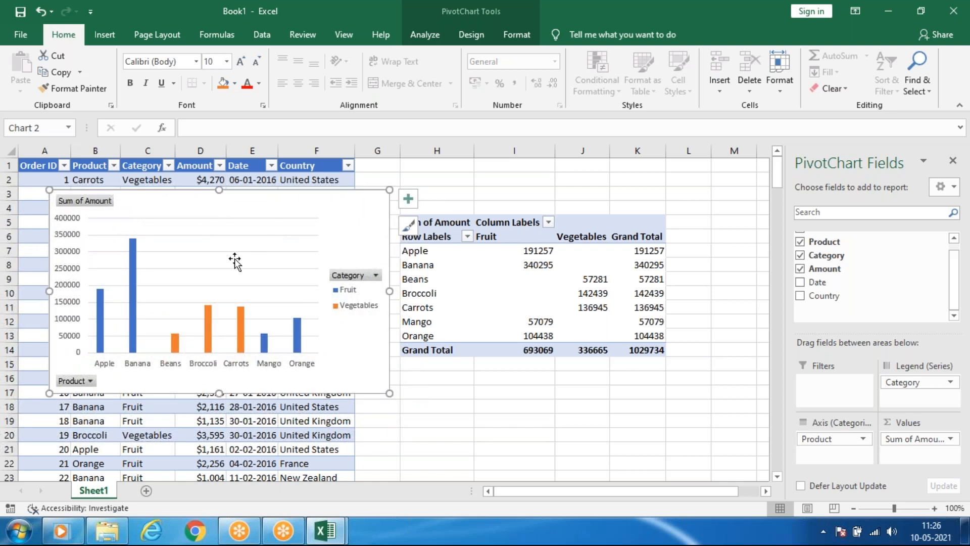
pyautogui.moveTo(389, 394); pyautogui.dragTo(556, 469)
pyautogui.moveTo(444, 259); pyautogui.dragTo(297, 207)
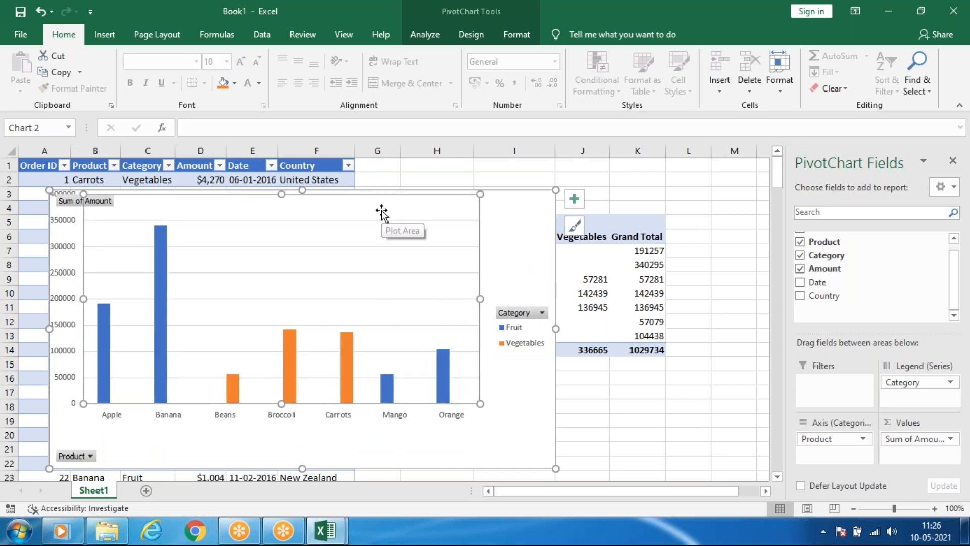
pyautogui.hotkey('ctrl', 'z')
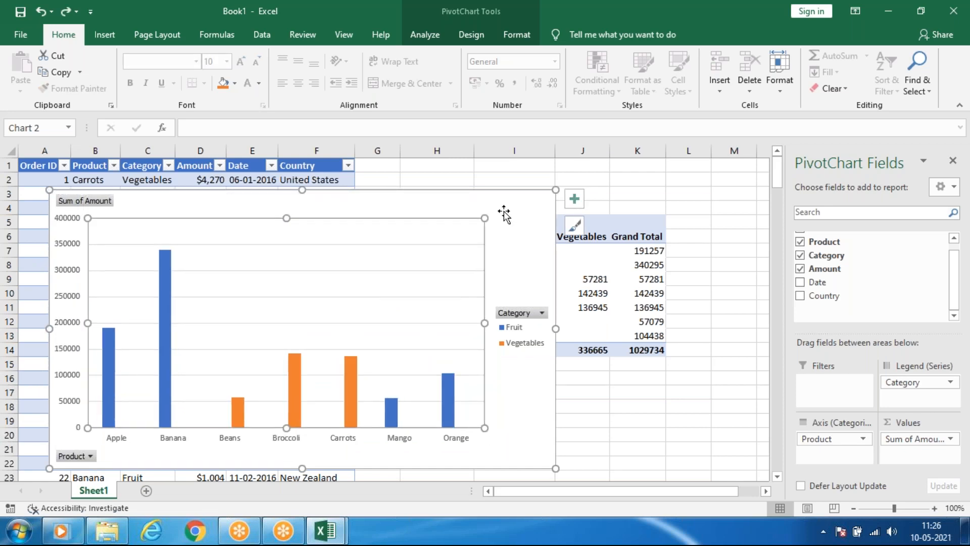
pyautogui.hotkey('ctrl', 'z')
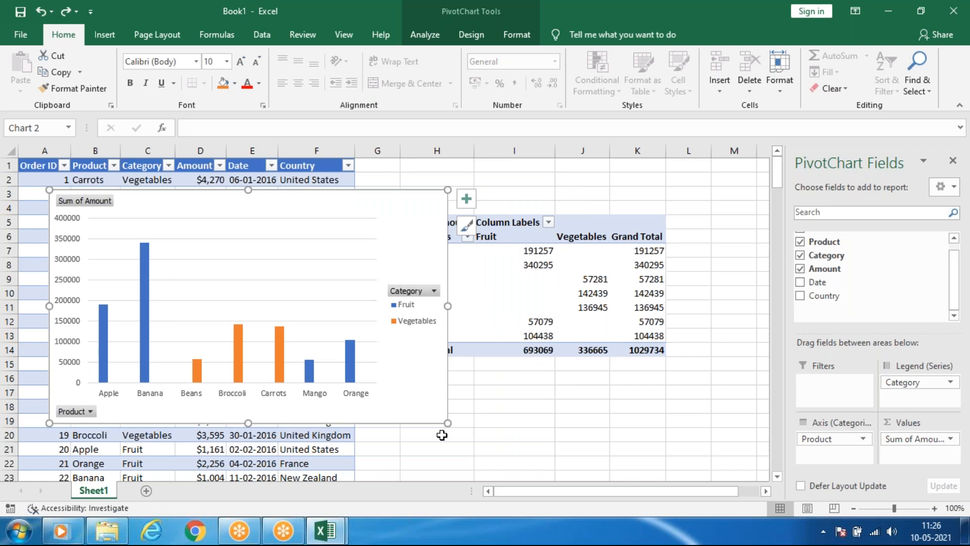
pyautogui.moveTo(409, 423)
pyautogui.mouseDown()
pyautogui.moveTo(373, 416)
pyautogui.moveTo(424, 426)
pyautogui.moveTo(404, 424)
pyautogui.mouseUp()
pyautogui.click(491, 386)
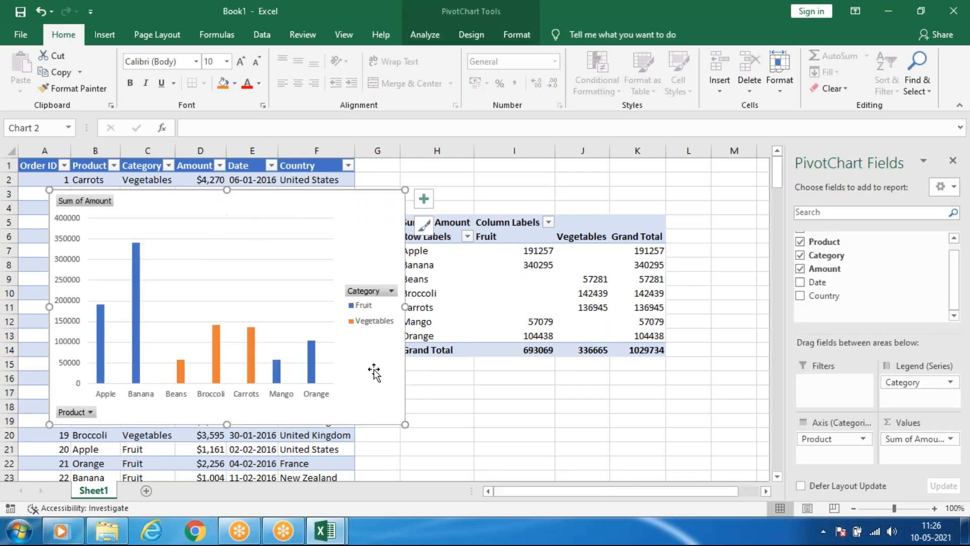
# Filter the PivotChart's Category field to show only Vegetables.
pyautogui.click(91, 414)
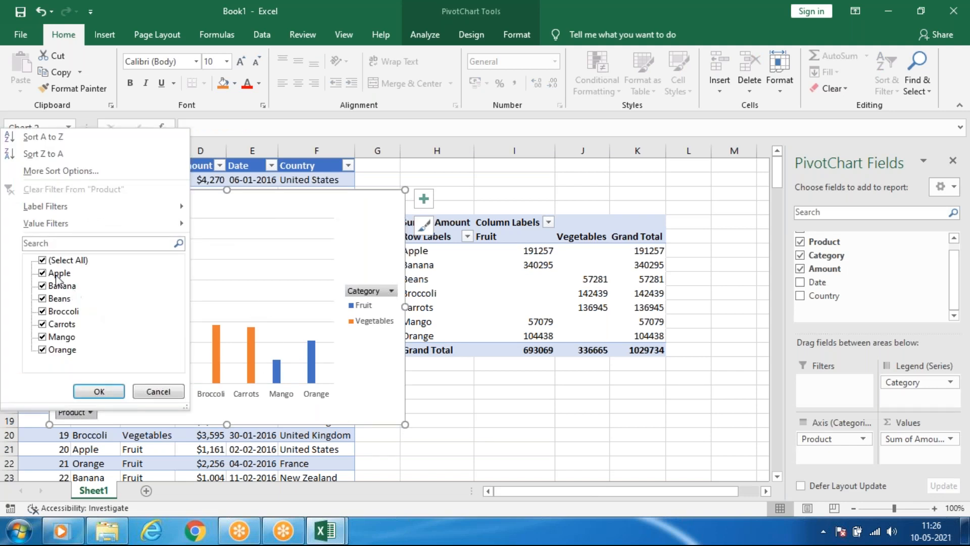
pyautogui.click(362, 362)
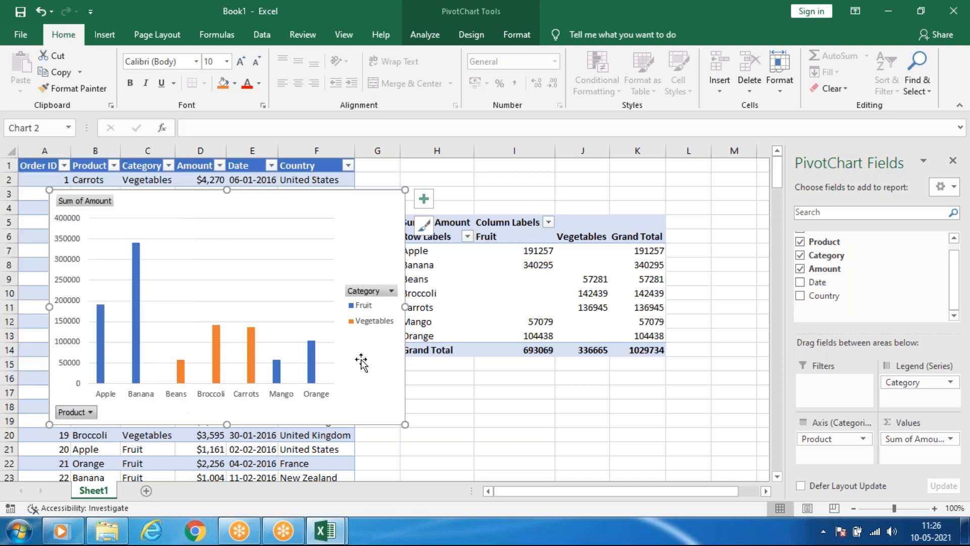
pyautogui.click(392, 292)
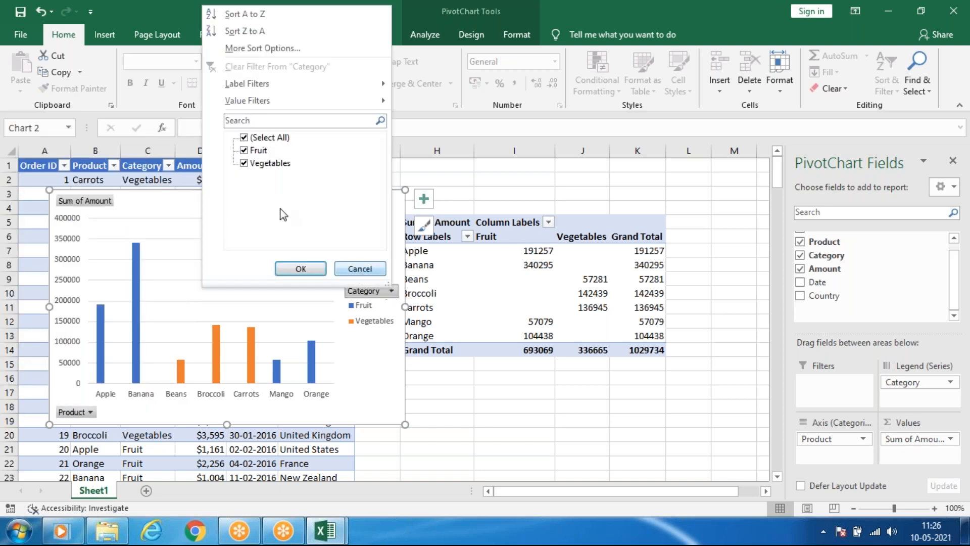
pyautogui.click(244, 138)
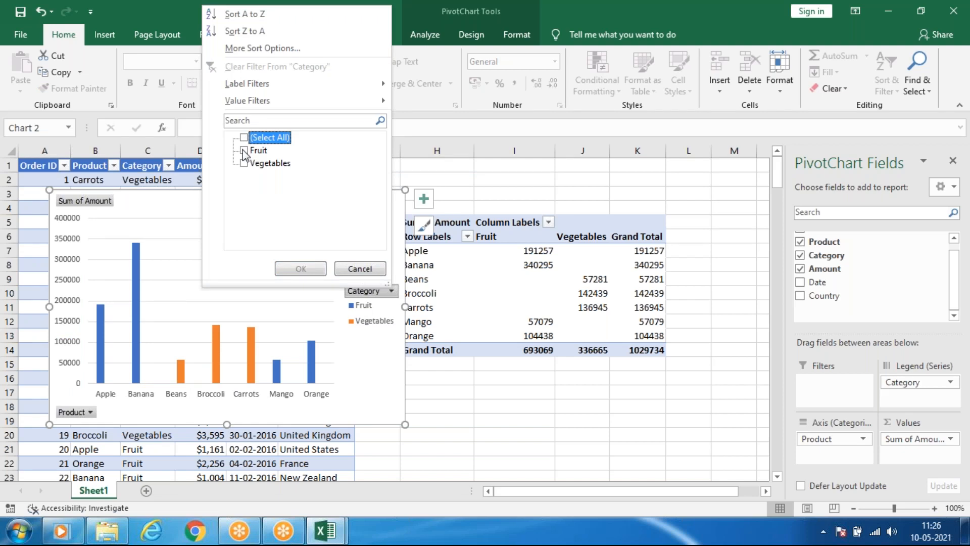
pyautogui.click(244, 163)
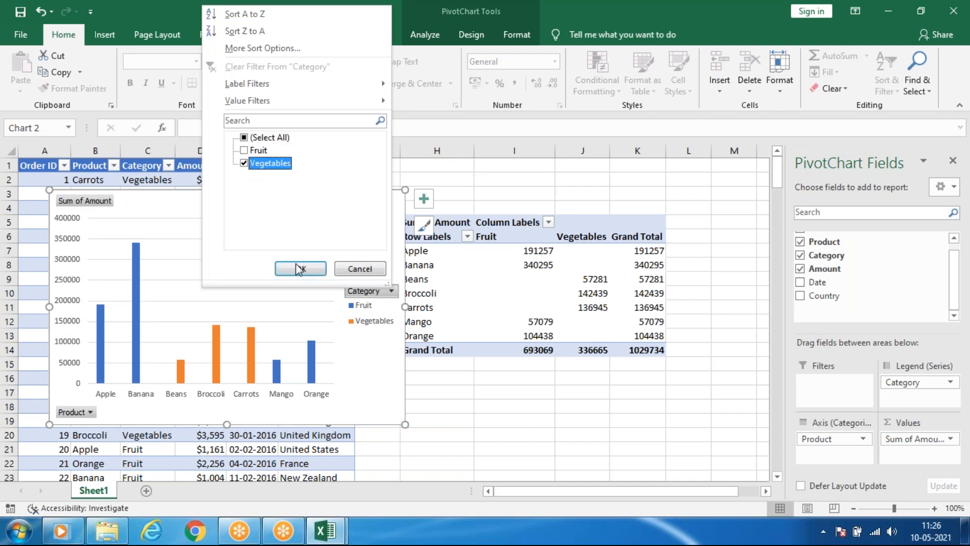
pyautogui.click(301, 269)
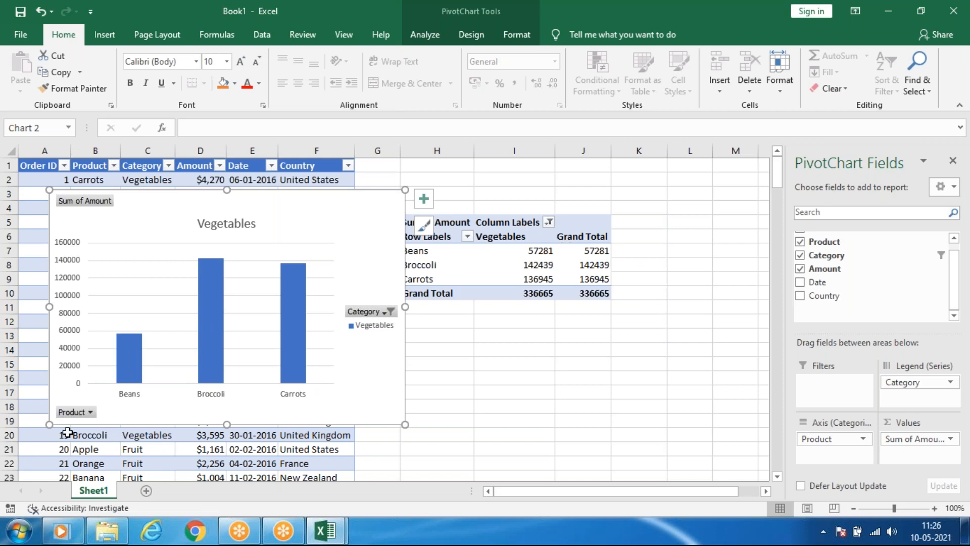
# Check the Product filter choices without changing them, and clear the Category filter on the PivotChart.
pyautogui.click(89, 411)
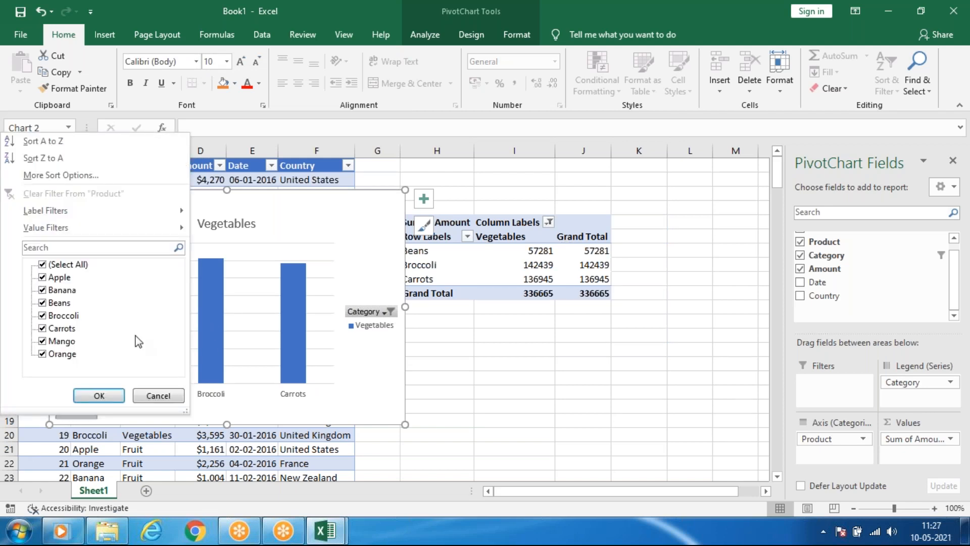
pyautogui.click(42, 265)
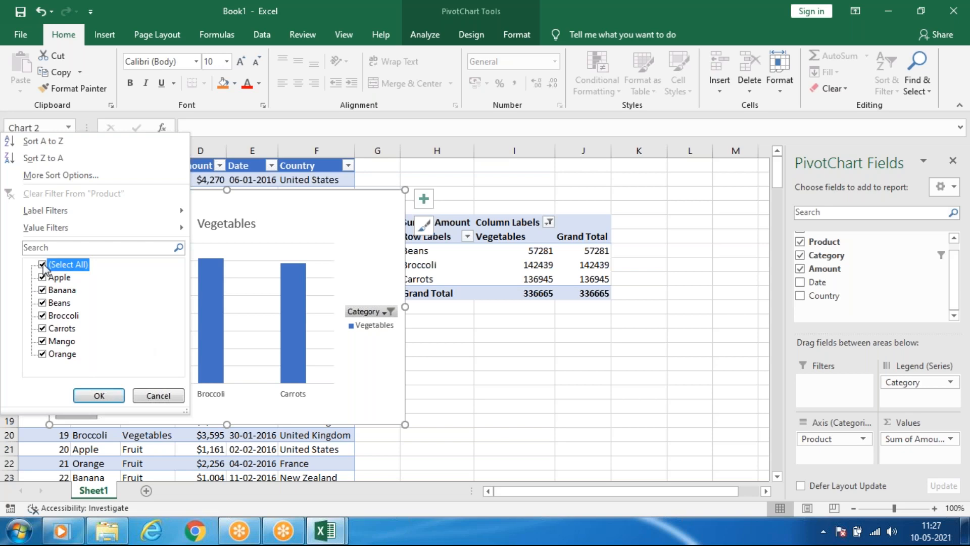
pyautogui.click(371, 320)
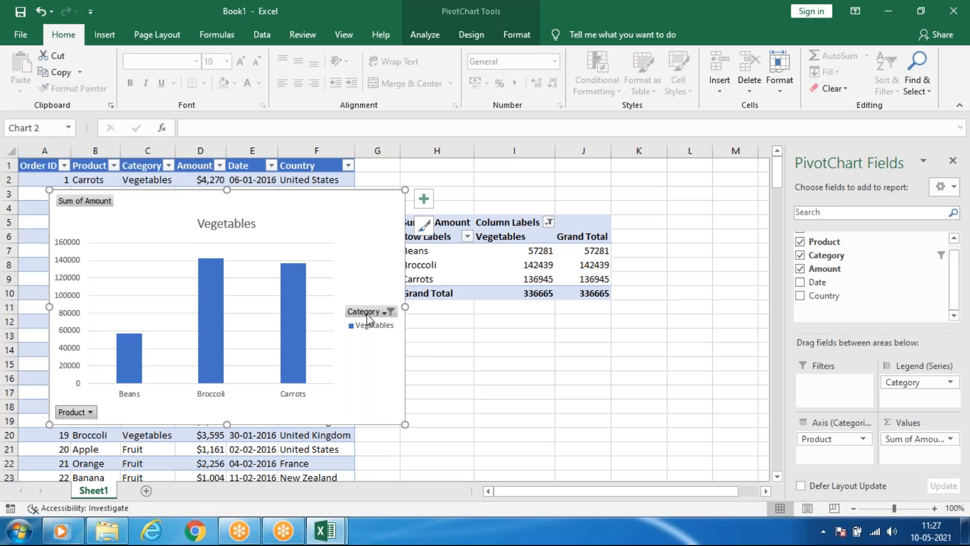
pyautogui.click(390, 311)
pyautogui.click(219, 175)
pyautogui.click(276, 294)
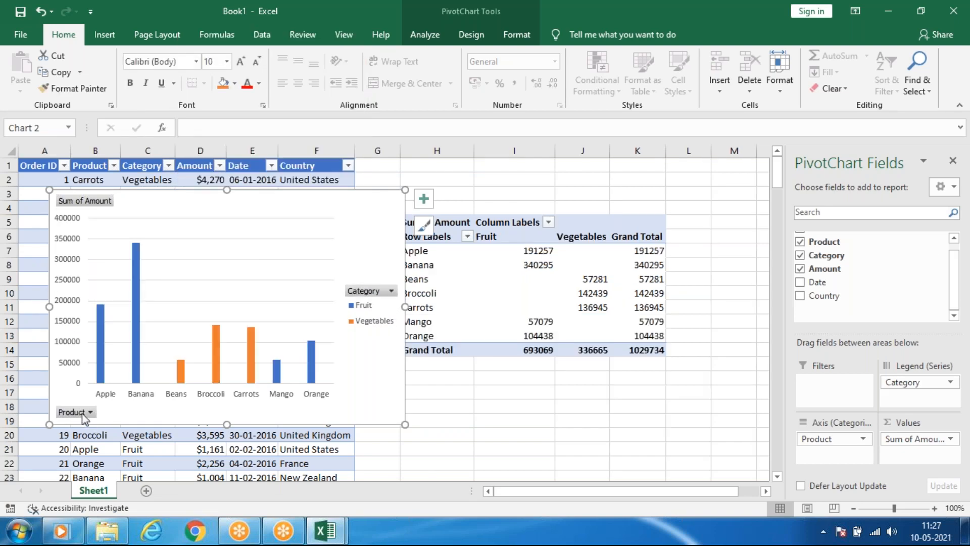
# Filter the PivotChart's Product field to show only Apple and Carrots.
pyautogui.click(86, 413)
pyautogui.click(42, 263)
pyautogui.click(42, 276)
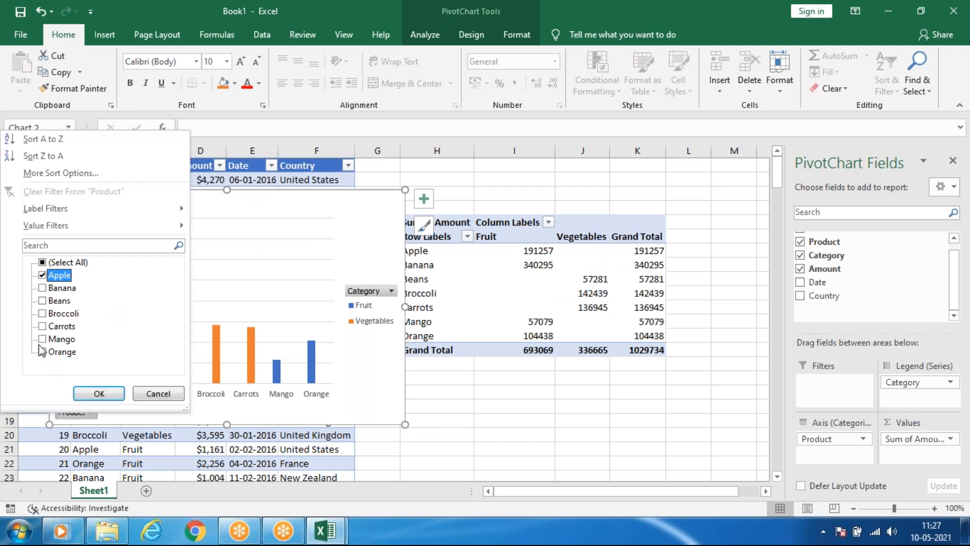
pyautogui.click(42, 326)
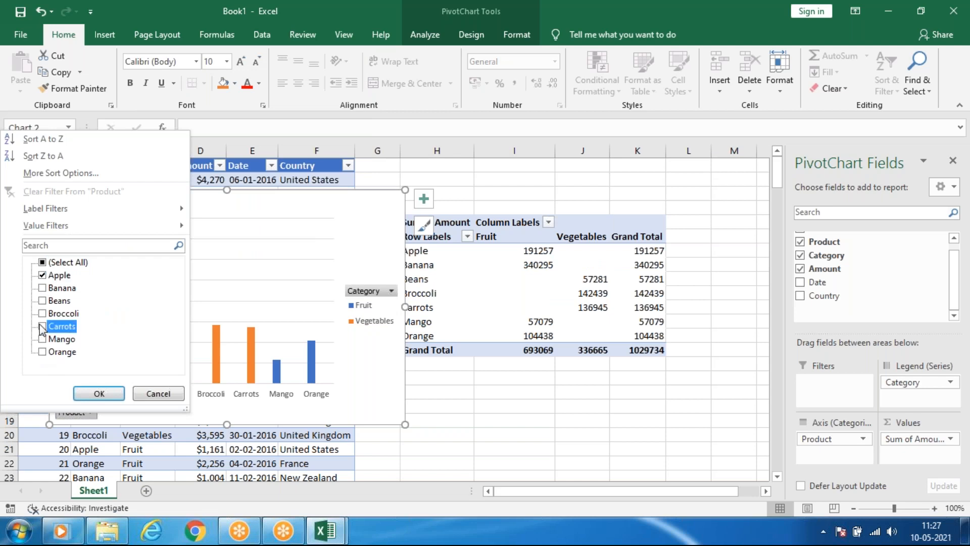
pyautogui.click(104, 393)
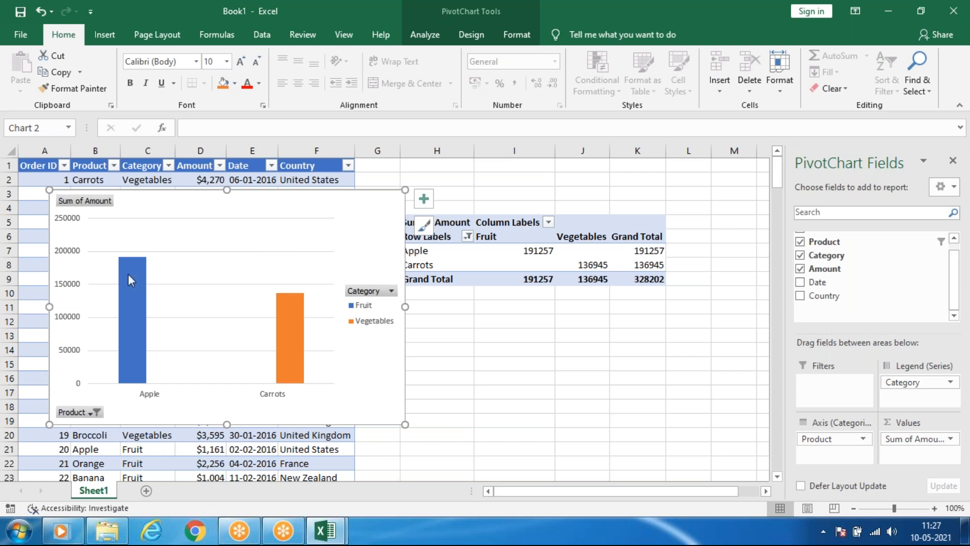
# Add data labels and a data table to the PivotChart.
pyautogui.moveTo(142, 328)
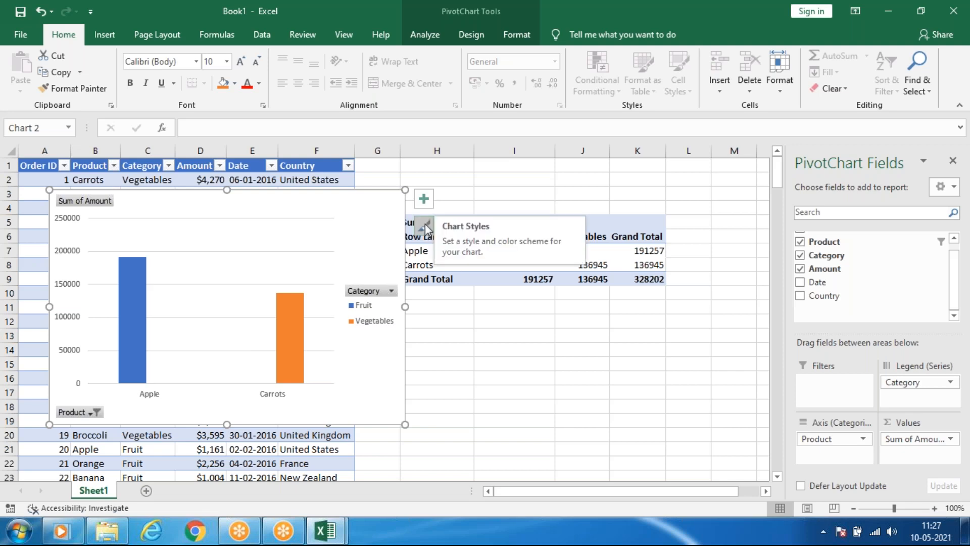
pyautogui.click(424, 202)
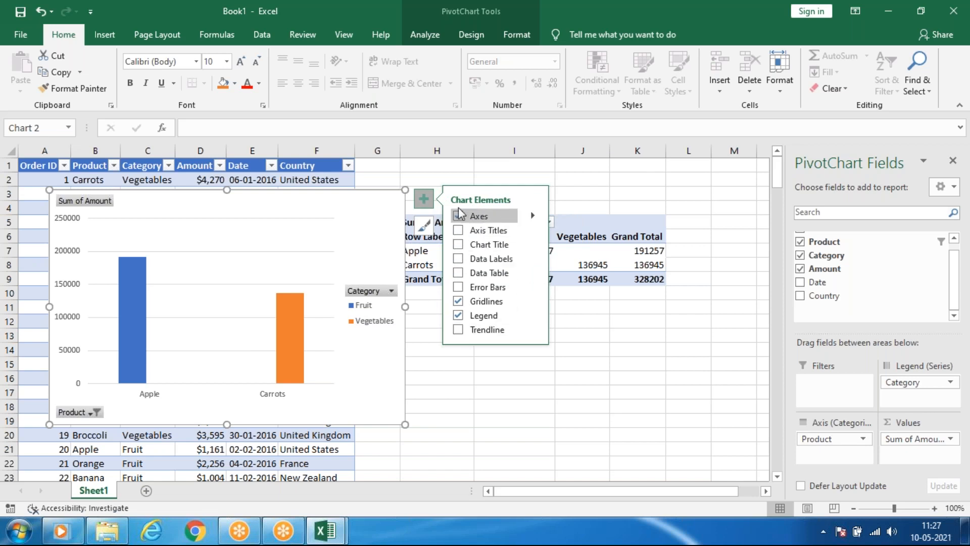
pyautogui.click(463, 259)
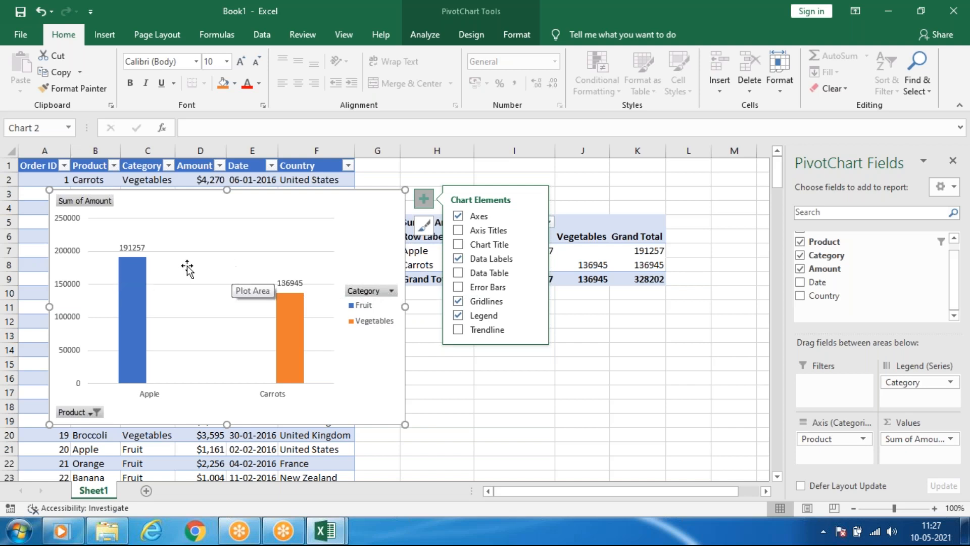
pyautogui.click(458, 273)
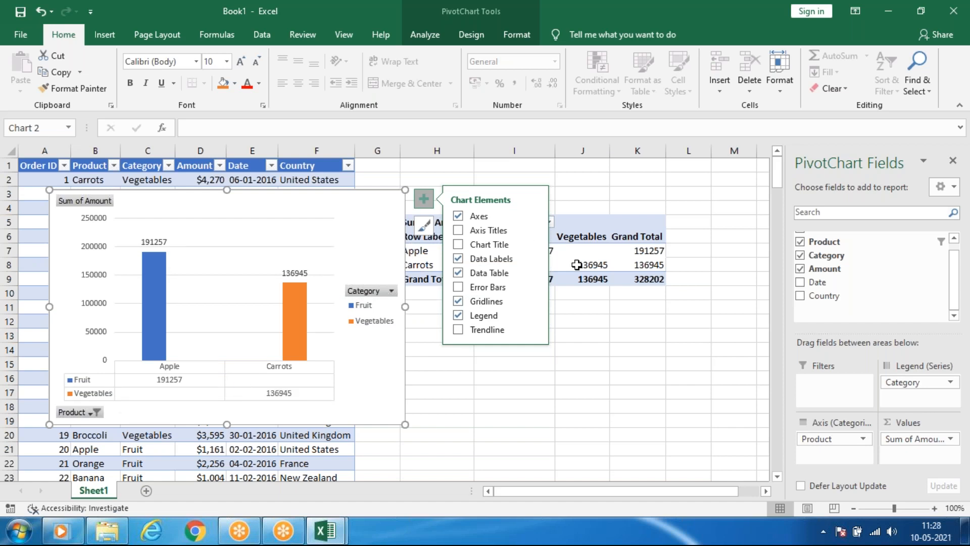
# Remove the legend and the data labels from the PivotChart.
pyautogui.click(460, 318)
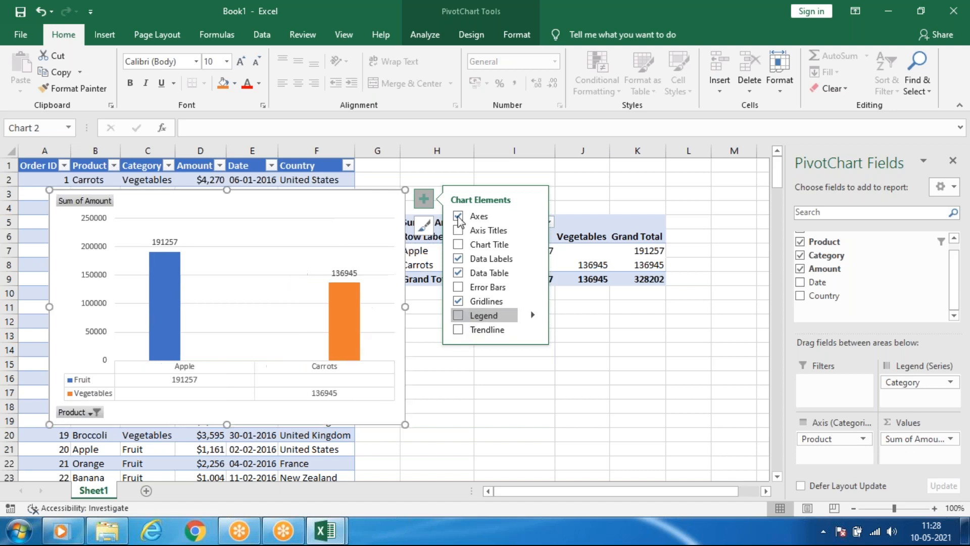
pyautogui.click(459, 260)
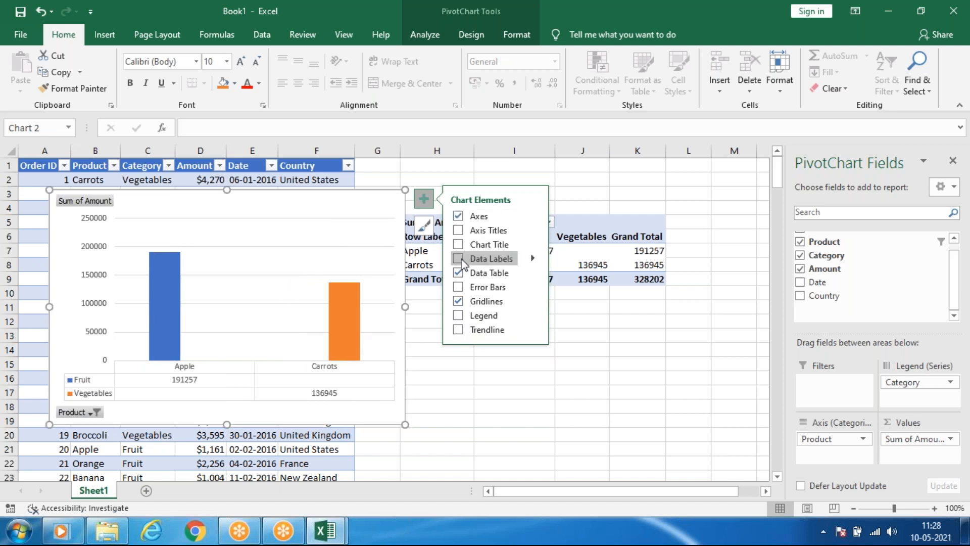
# Try to add a trendline based on the Vegetables series to the PivotChart.
pyautogui.click(459, 331)
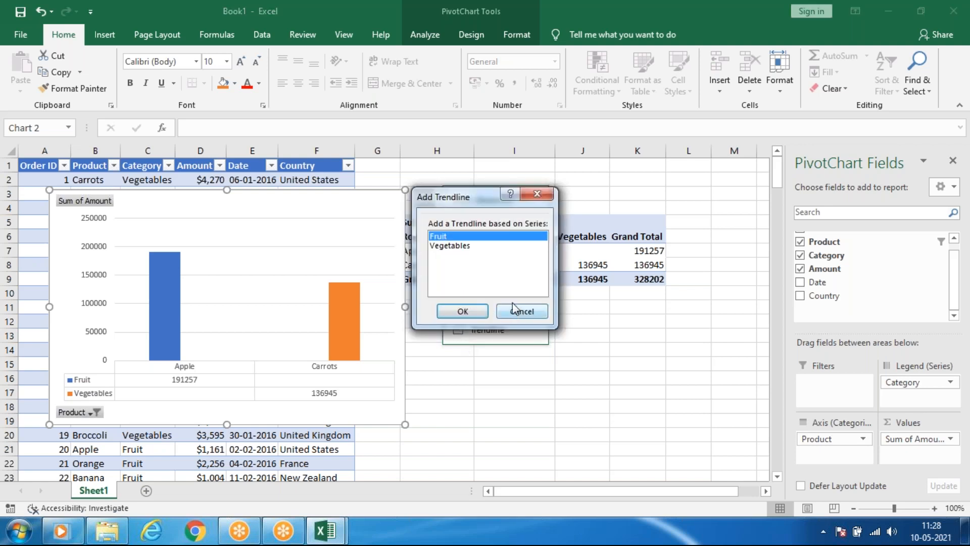
pyautogui.click(466, 247)
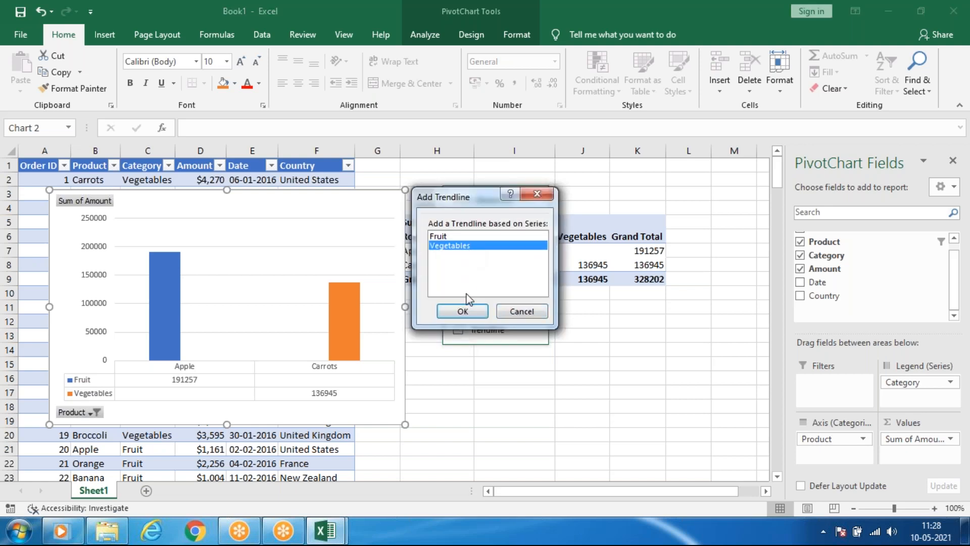
pyautogui.click(463, 311)
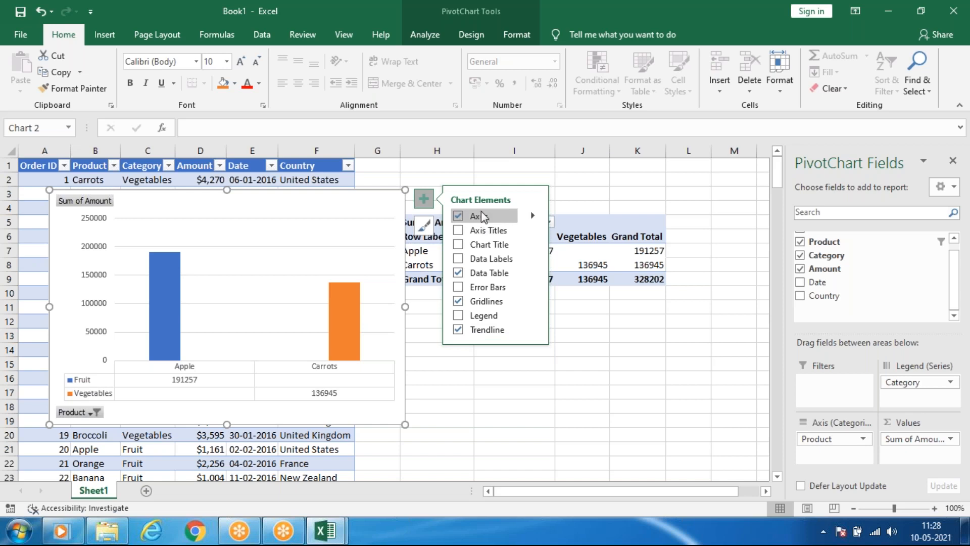
# Remove the data table from the PivotChart and add axis titles for both axes.
pyautogui.click(458, 274)
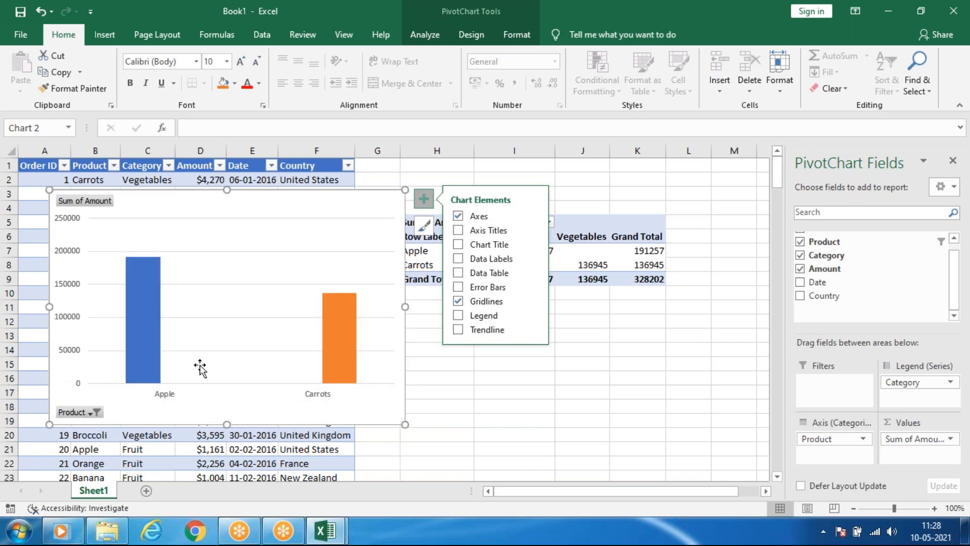
pyautogui.click(460, 232)
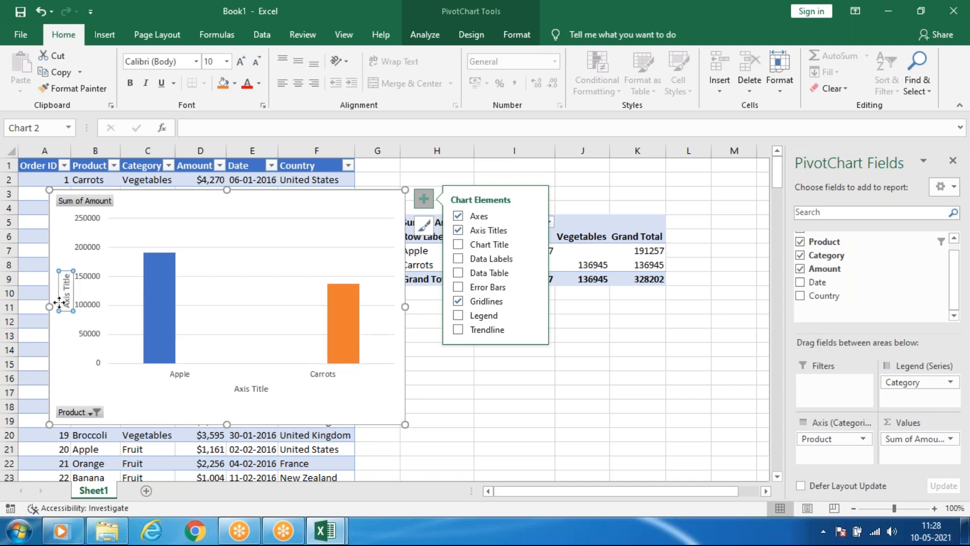
pyautogui.click(66, 286)
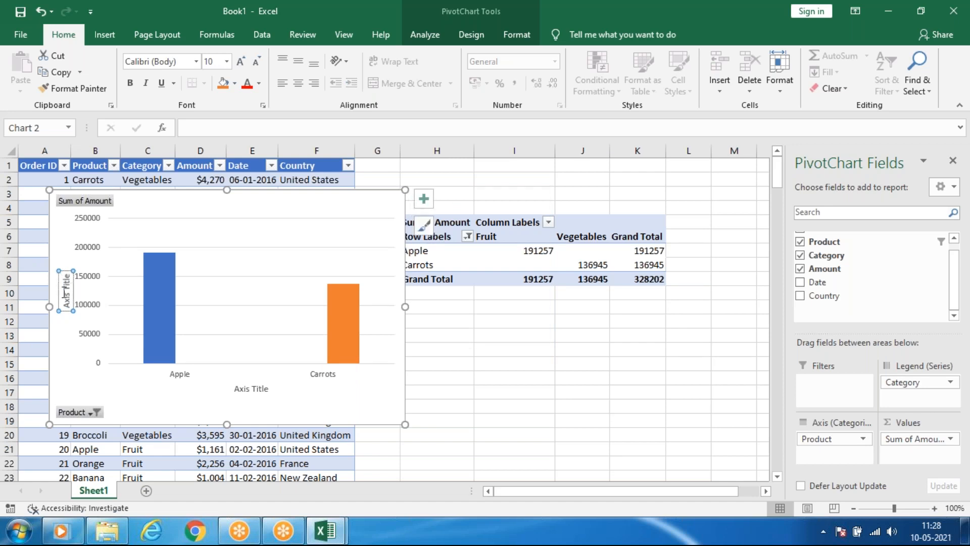
pyautogui.click(346, 190)
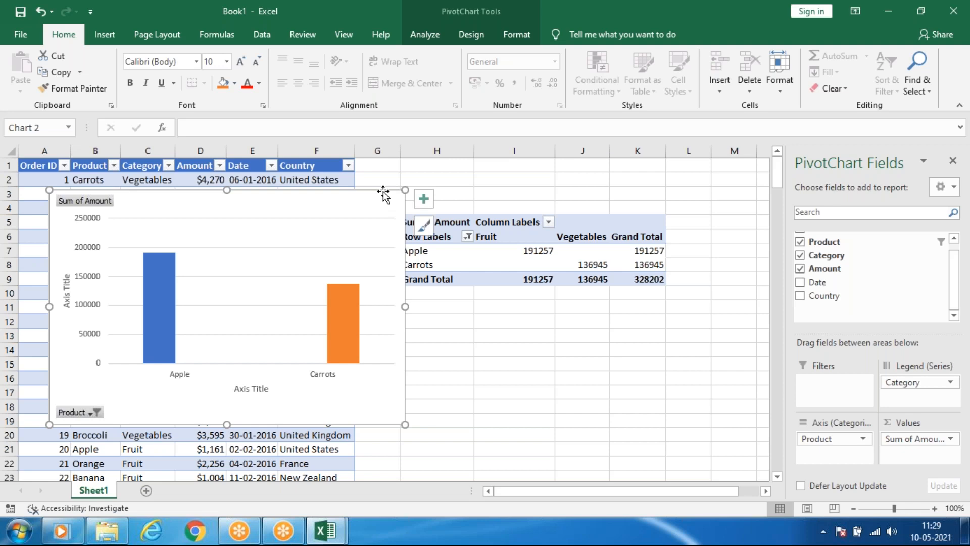
# Delete the PivotChart and its pivot table starting at H5 from Sheet1.
pyautogui.press('Delete')
pyautogui.moveTo(389, 195); pyautogui.dragTo(697, 336)
pyautogui.press('Delete')
pyautogui.click(574, 415)
pyautogui.click(524, 324)
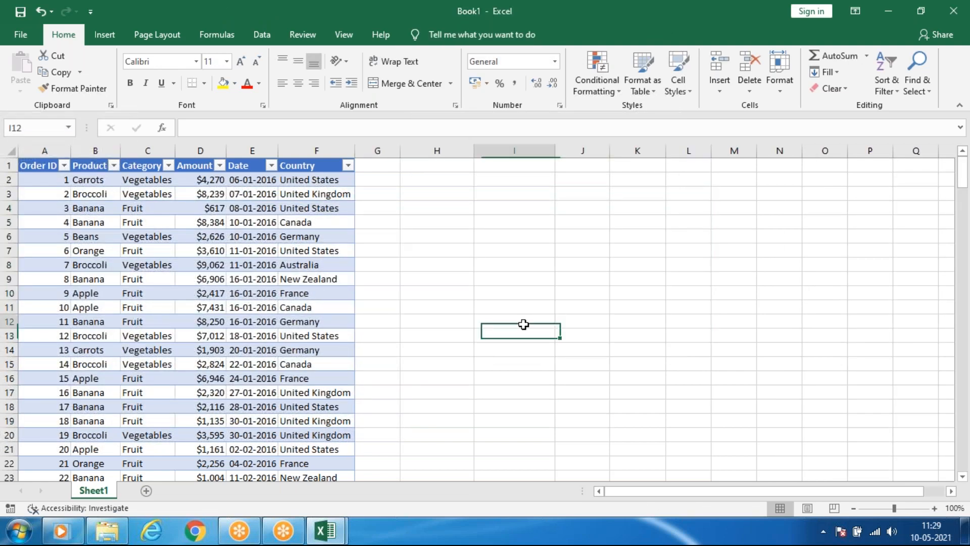
# Examine the full list of recommended charts for the order table, from the first suggestion to the last.
pyautogui.click(176, 311)
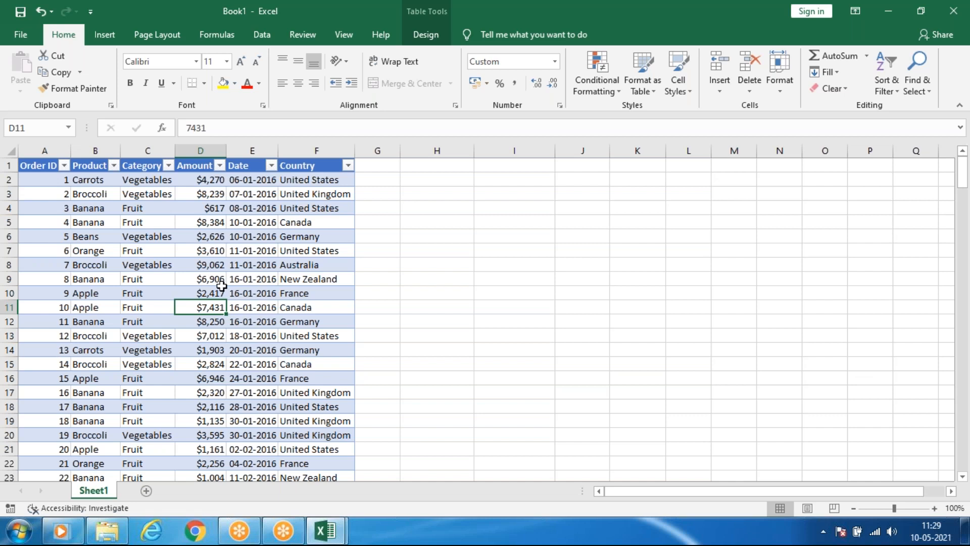
pyautogui.click(105, 36)
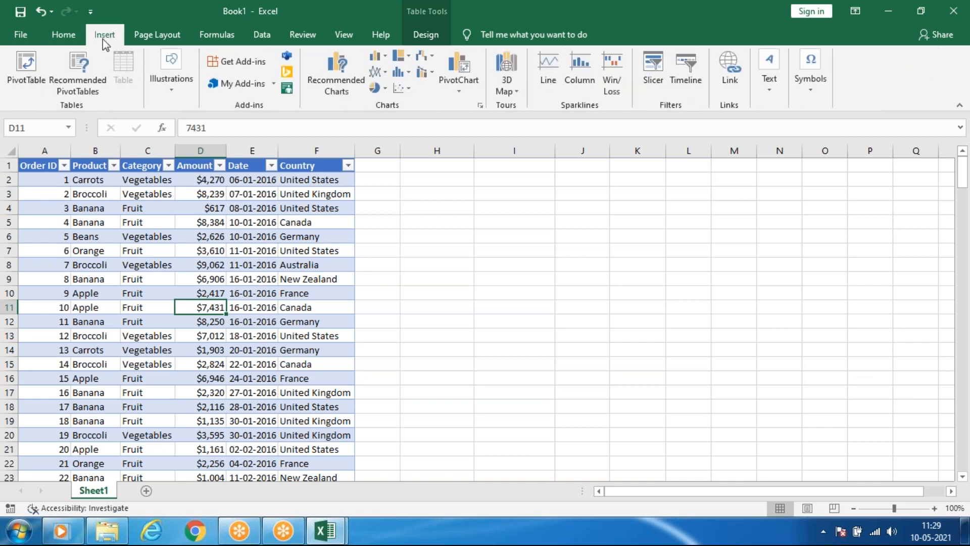
pyautogui.click(458, 90)
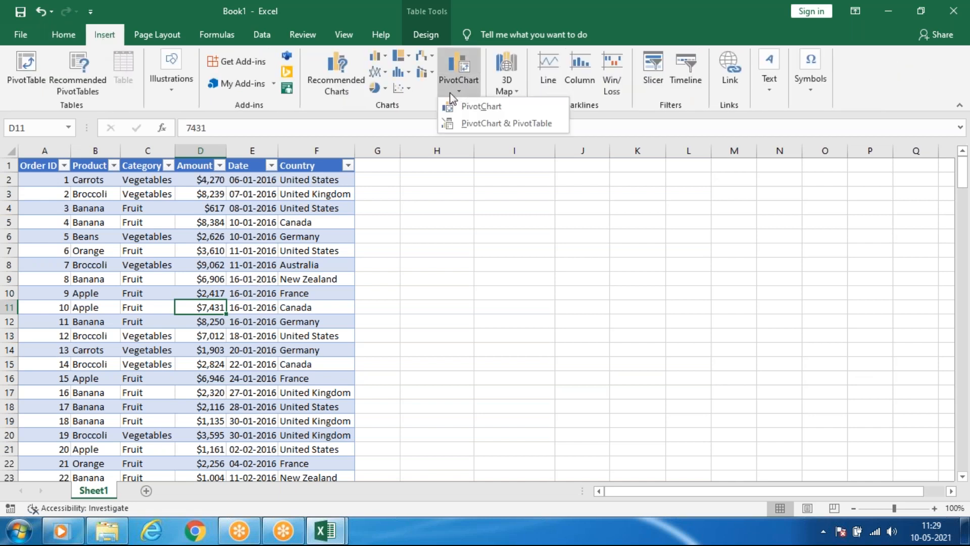
pyautogui.click(333, 76)
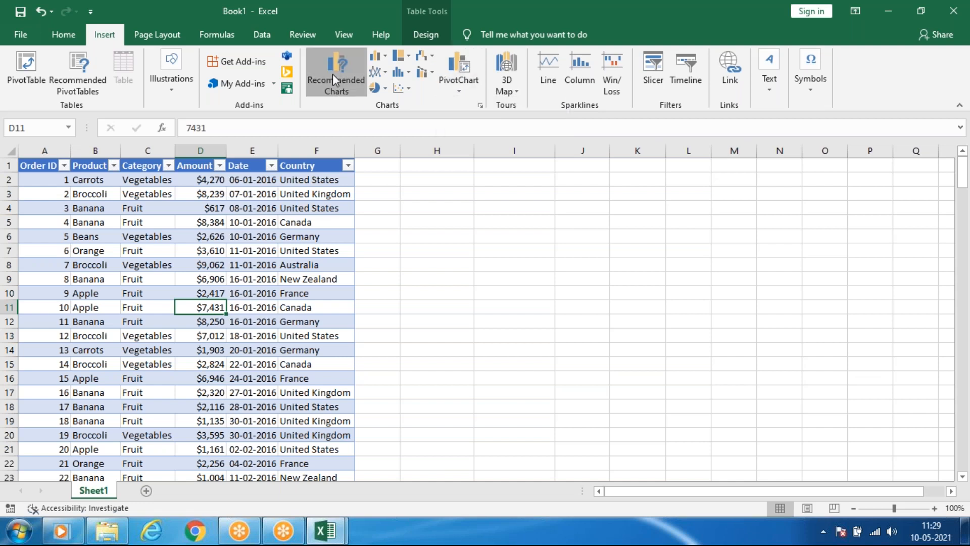
pyautogui.click(331, 77)
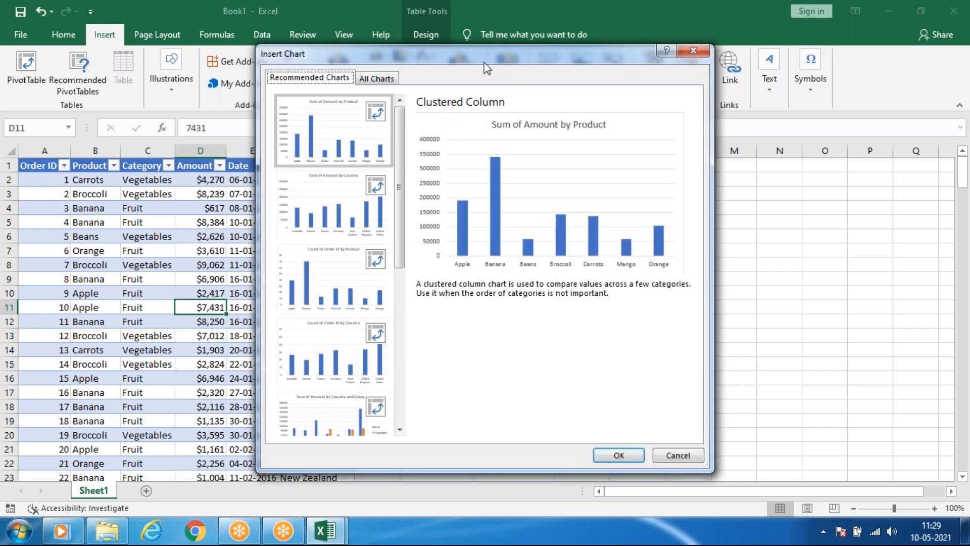
pyautogui.moveTo(444, 60); pyautogui.dragTo(230, 37)
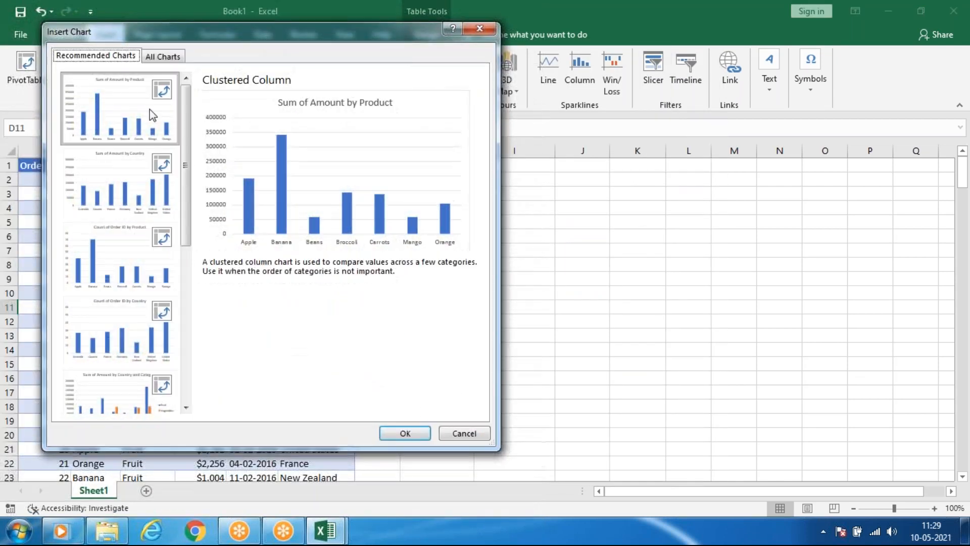
pyautogui.moveTo(303, 447); pyautogui.dragTo(303, 497)
pyautogui.scroll(-5, 134, 275)
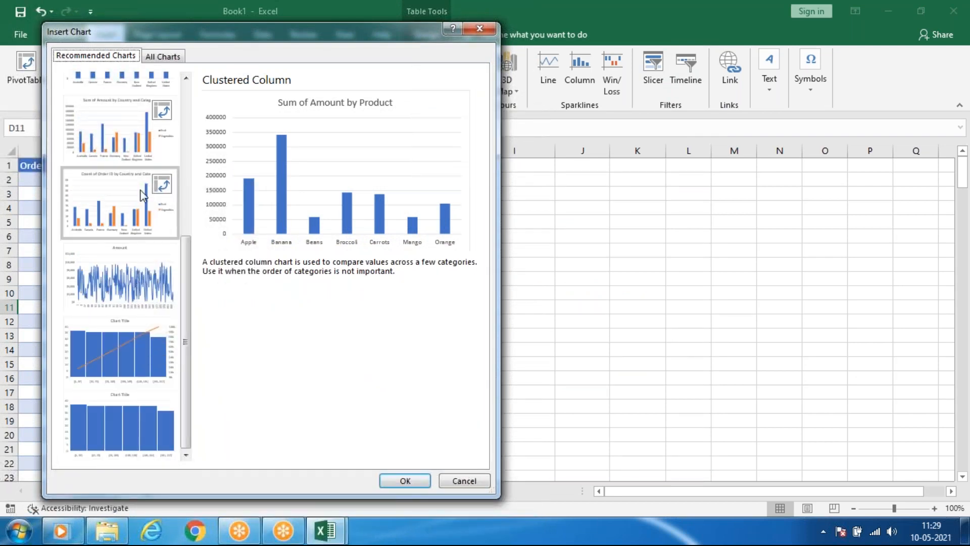
pyautogui.scroll(5, 144, 192)
pyautogui.moveTo(292, 30); pyautogui.dragTo(515, 42)
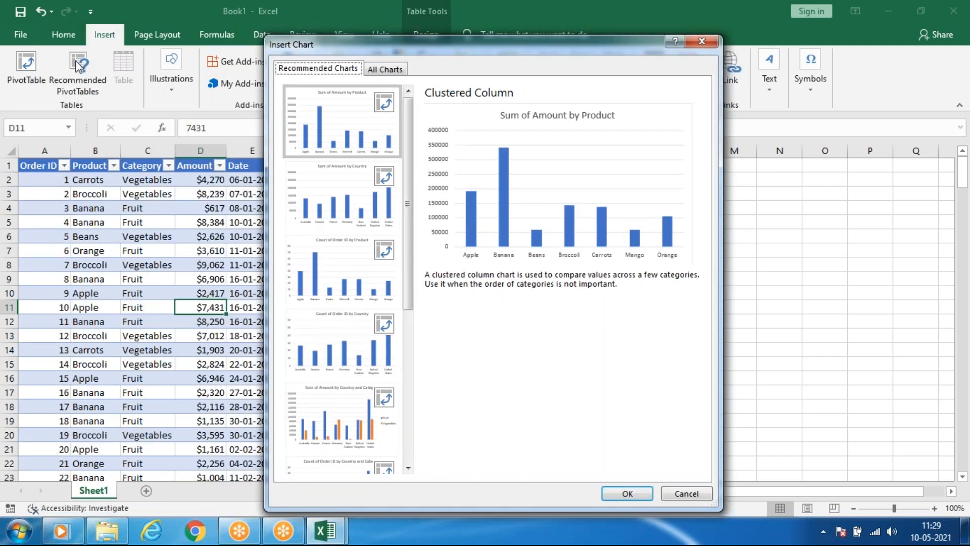
# Compare several recommended charts and insert the clustered column chart "Sum of Amount by Country and Category".
pyautogui.moveTo(439, 45); pyautogui.dragTo(189, 37)
pyautogui.click(91, 187)
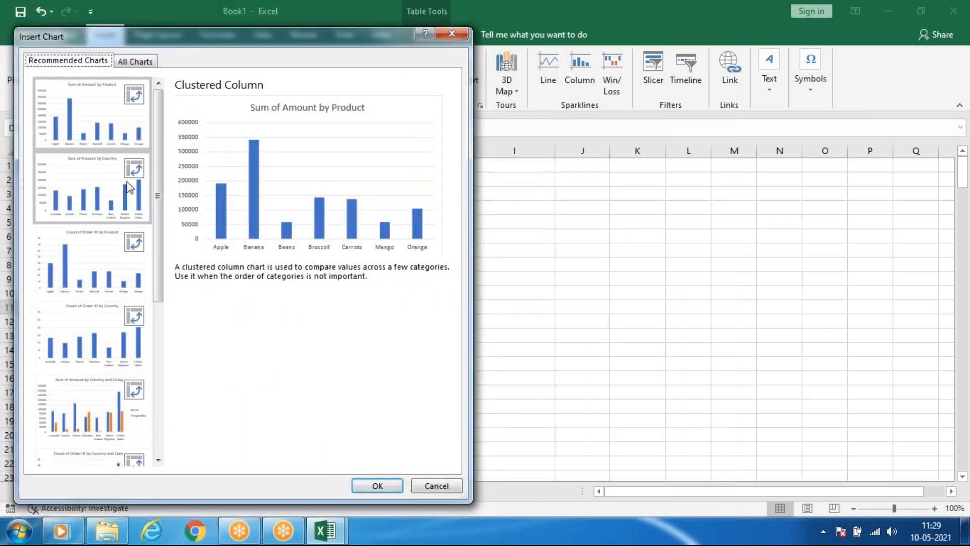
pyautogui.click(116, 284)
pyautogui.click(111, 411)
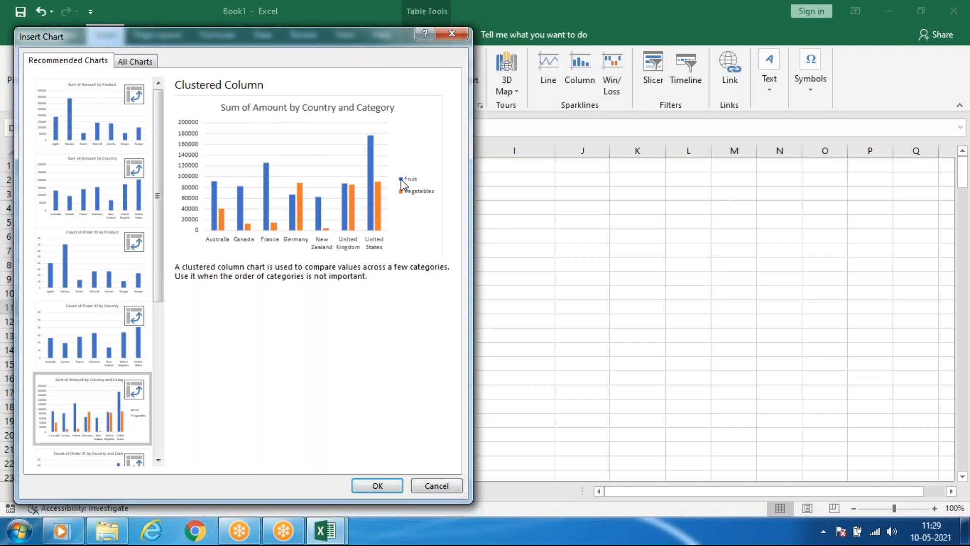
pyautogui.click(101, 335)
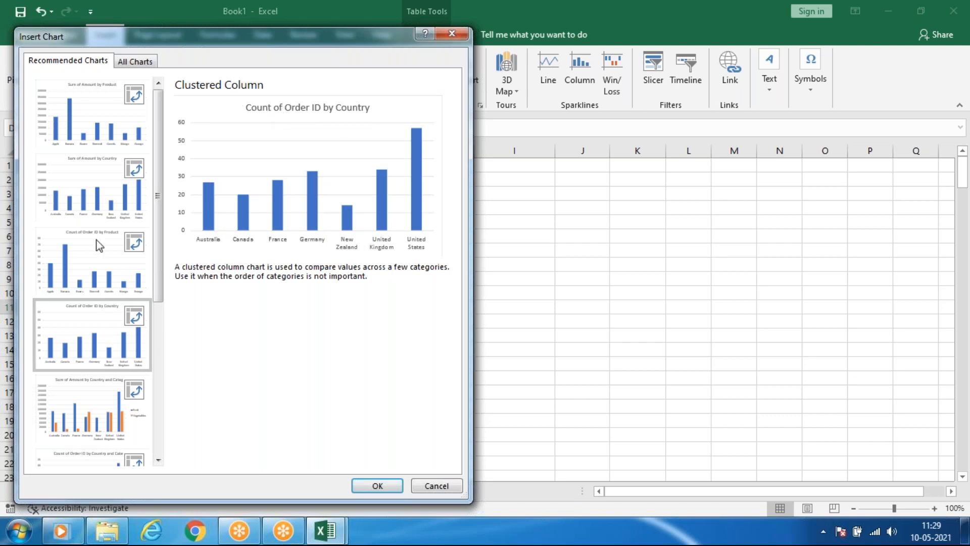
pyautogui.click(75, 407)
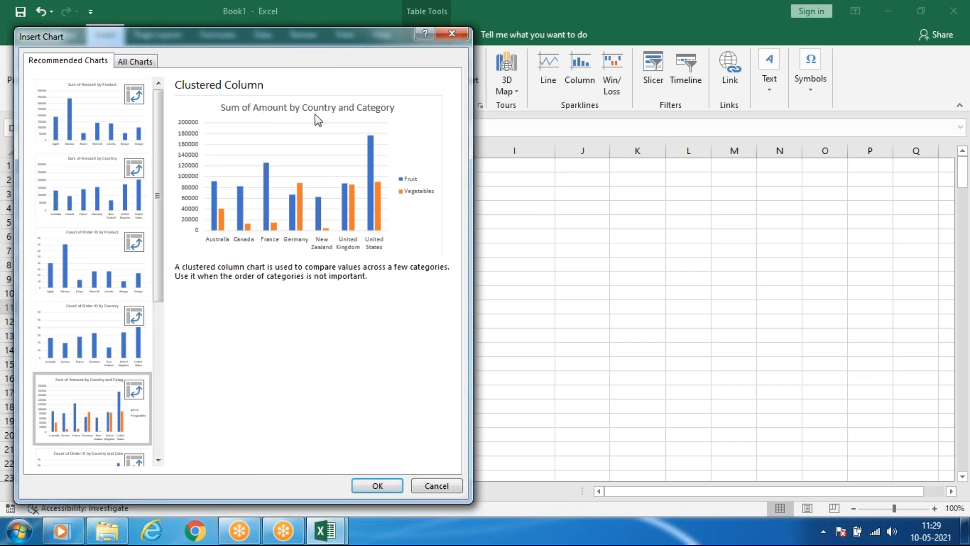
pyautogui.click(383, 487)
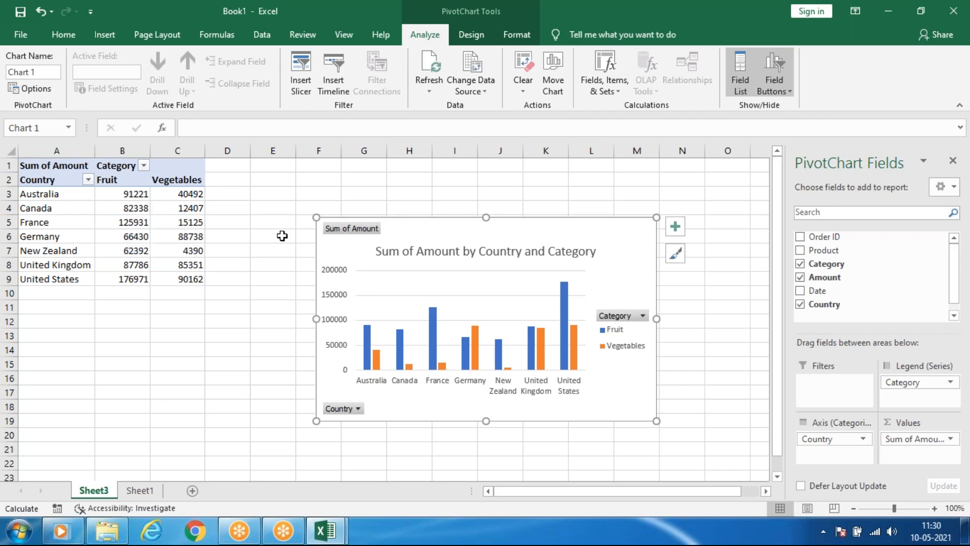
# Enlarge the PivotChart on Sheet3 and place it beside the pivot table, from about column D to M, starting at row 1.
pyautogui.moveTo(315, 421); pyautogui.dragTo(211, 480)
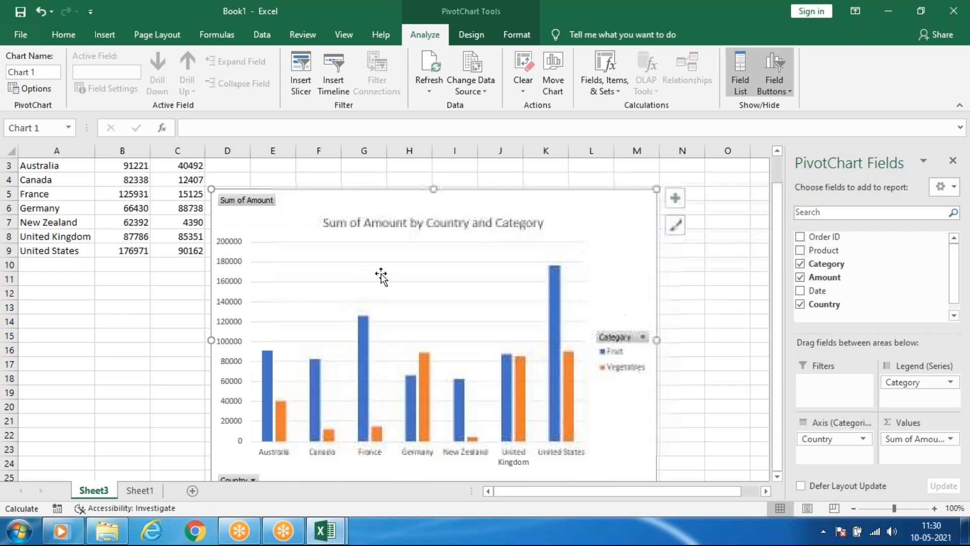
pyautogui.moveTo(331, 194); pyautogui.dragTo(331, 166)
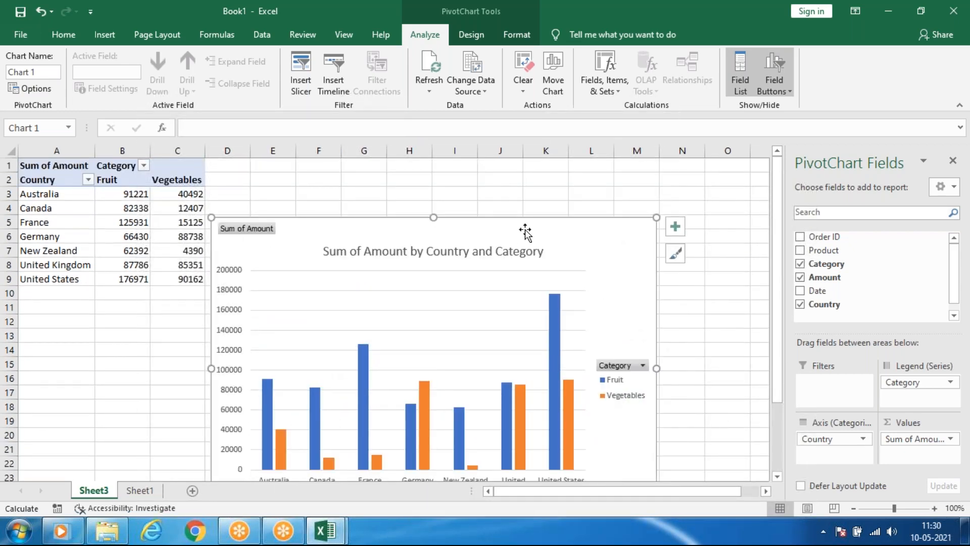
pyautogui.moveTo(544, 216); pyautogui.dragTo(540, 163)
pyautogui.moveTo(611, 182); pyautogui.dragTo(615, 178)
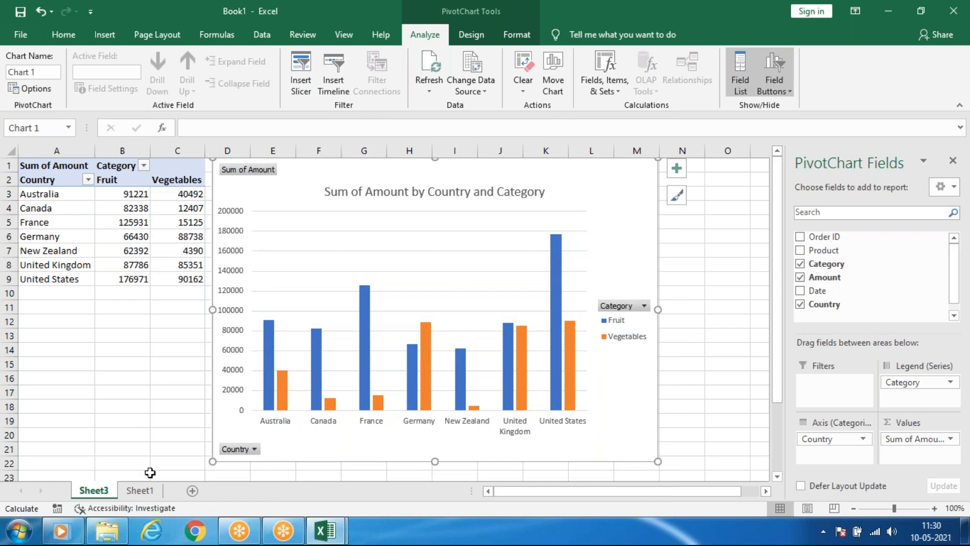
# Insert a PivotChart from Table2 on Sheet1, placed in the existing worksheet at cell H4.
pyautogui.click(139, 490)
pyautogui.click(104, 34)
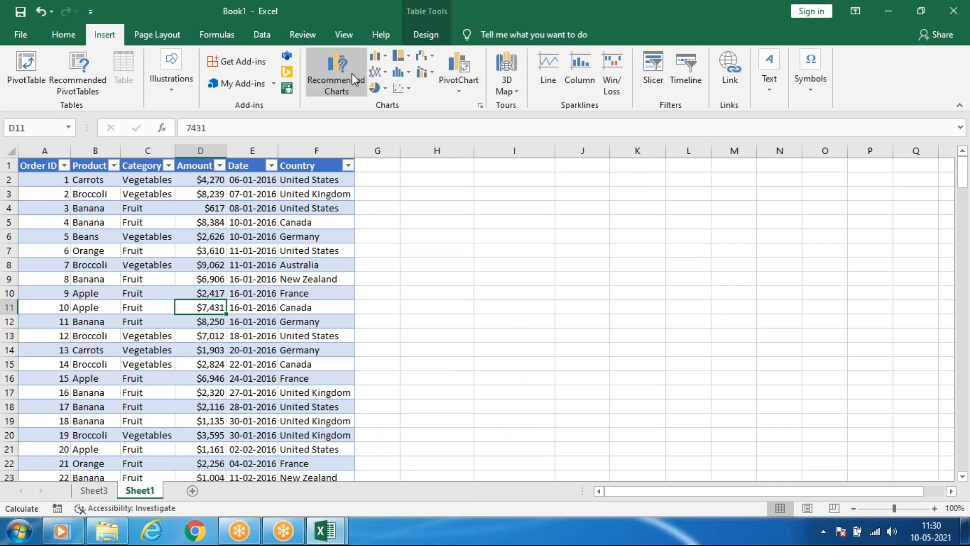
pyautogui.click(461, 92)
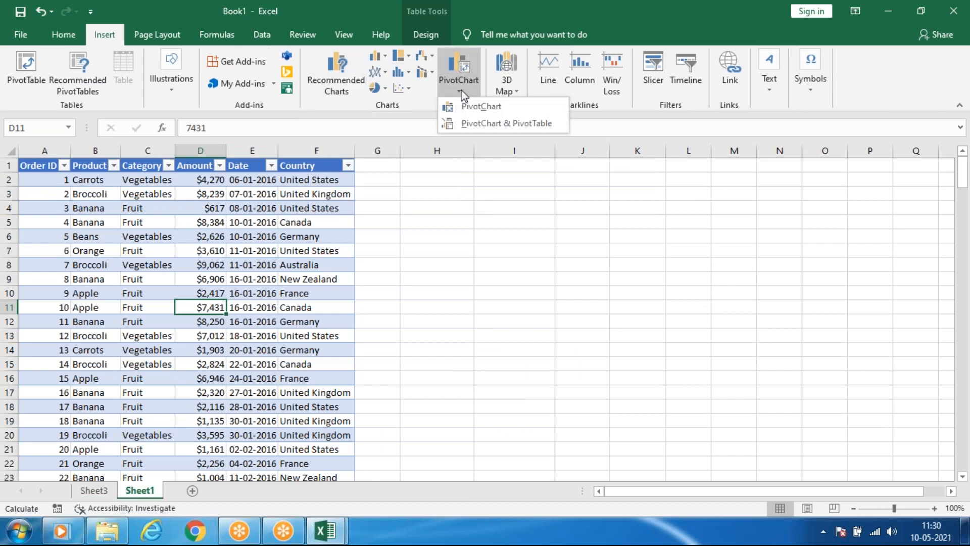
pyautogui.click(475, 112)
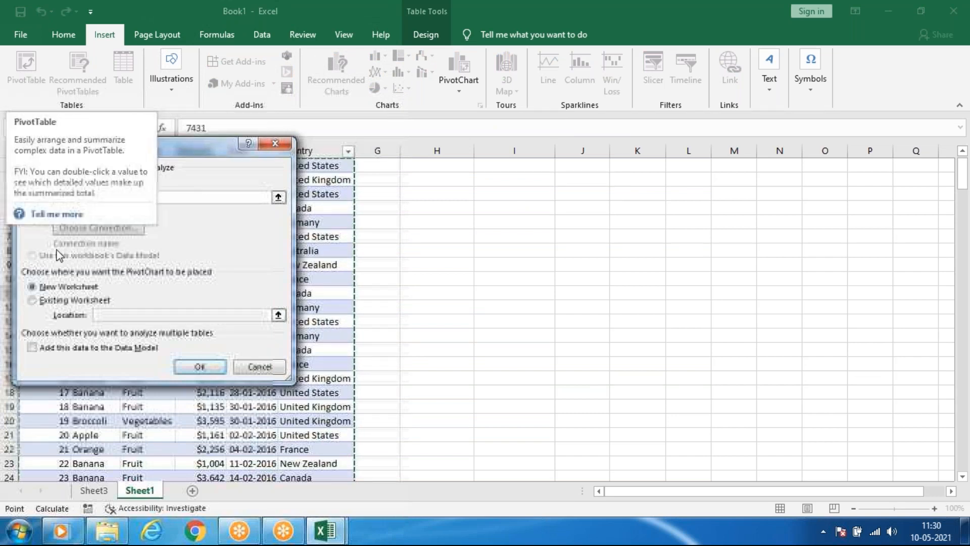
pyautogui.click(78, 300)
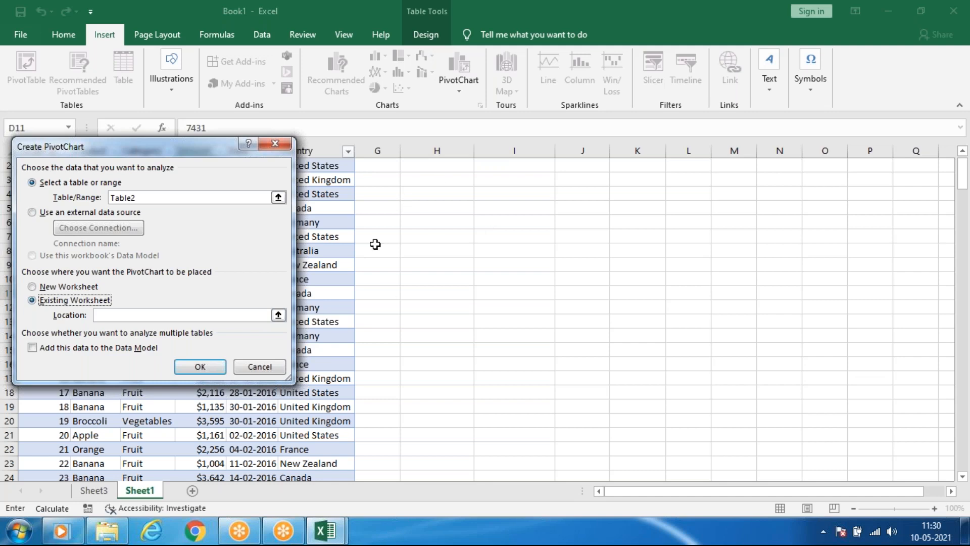
pyautogui.click(112, 314)
pyautogui.click(413, 196)
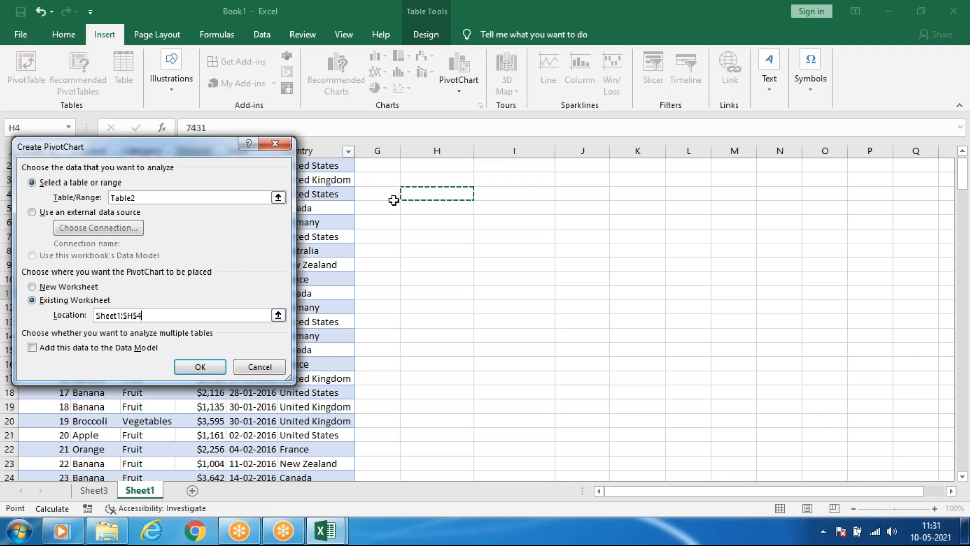
pyautogui.click(201, 366)
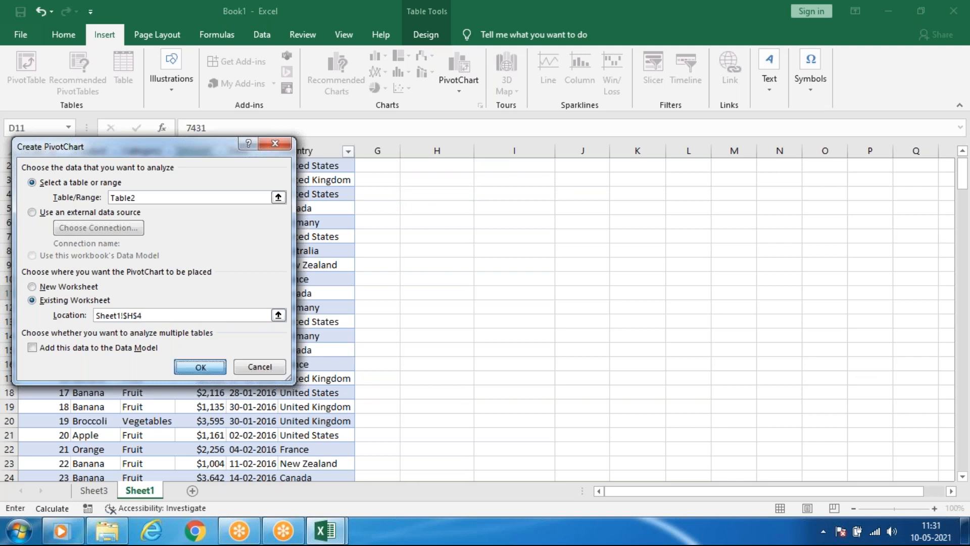
# Move the blank PivotChart off the pivot table onto the order table, and assign Amount to the values and Product to the axis.
pyautogui.moveTo(534, 218); pyautogui.dragTo(272, 214)
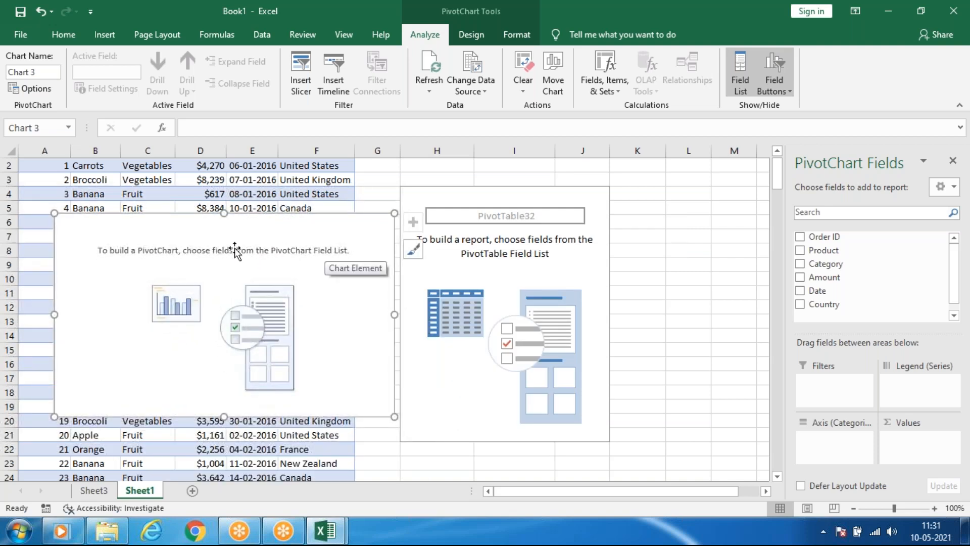
pyautogui.click(723, 63)
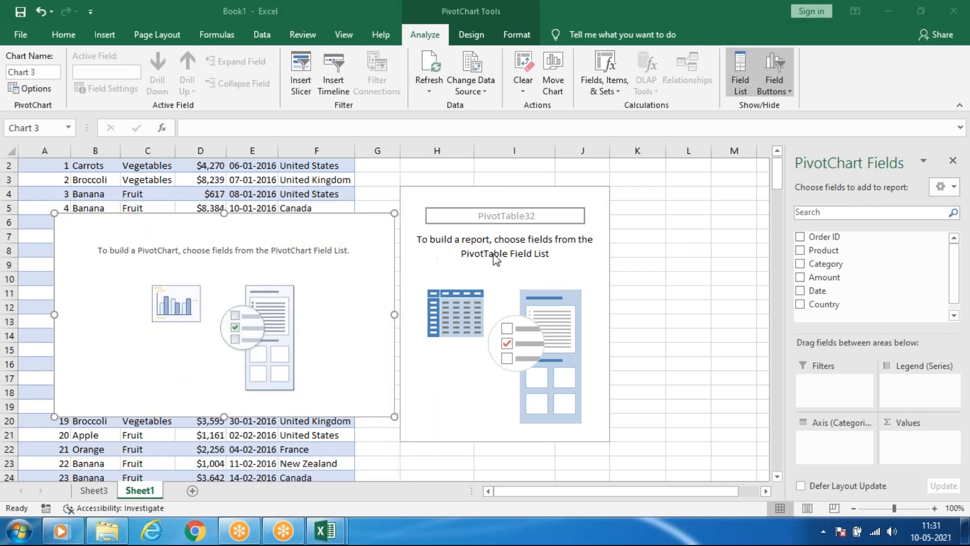
pyautogui.click(802, 281)
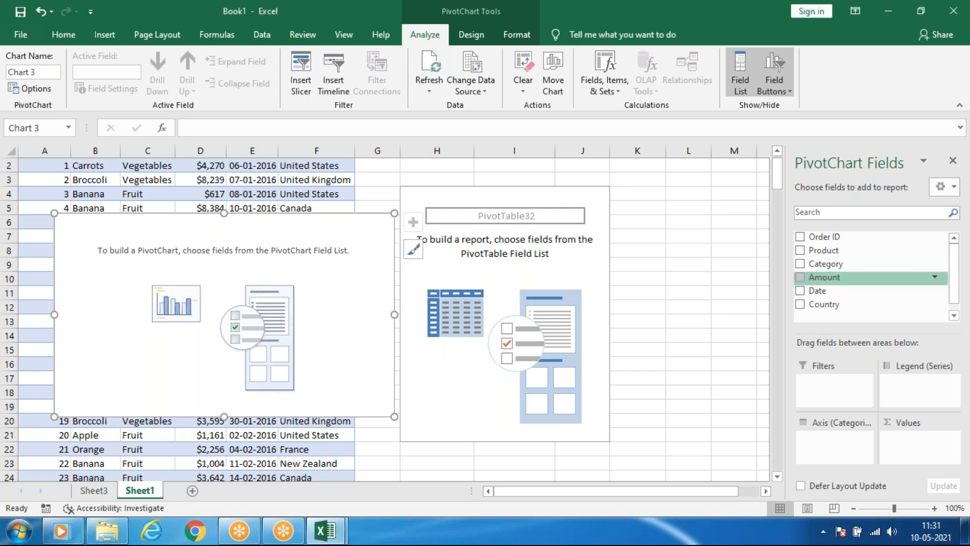
pyautogui.moveTo(821, 279); pyautogui.dragTo(909, 434)
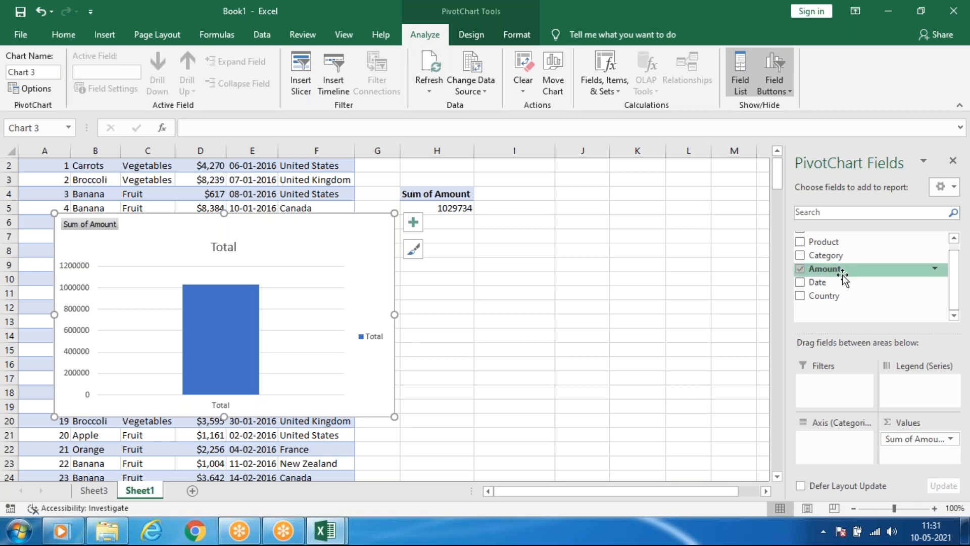
pyautogui.moveTo(824, 242); pyautogui.dragTo(837, 454)
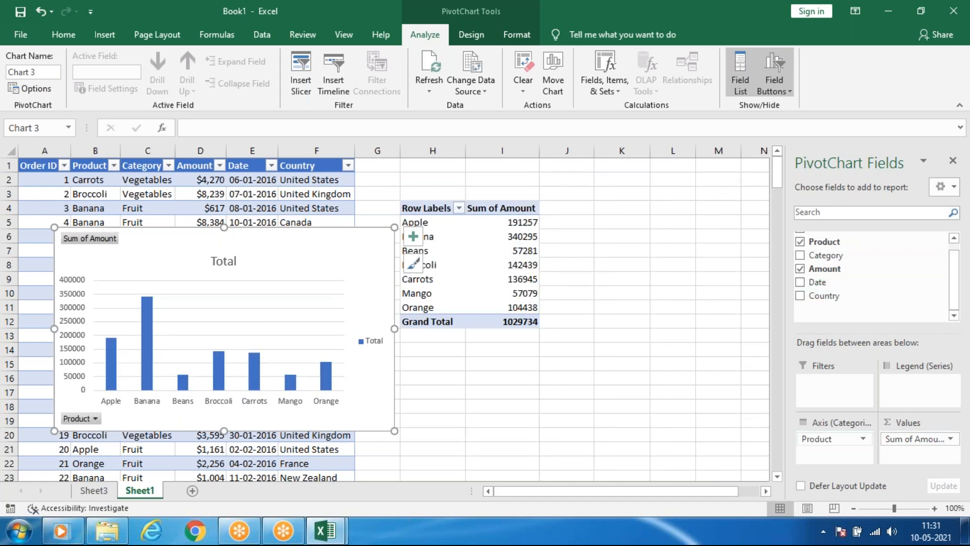
# Try Country as a second axis field, remove it, and use Category as the legend series instead.
pyautogui.moveTo(819, 297); pyautogui.dragTo(847, 451)
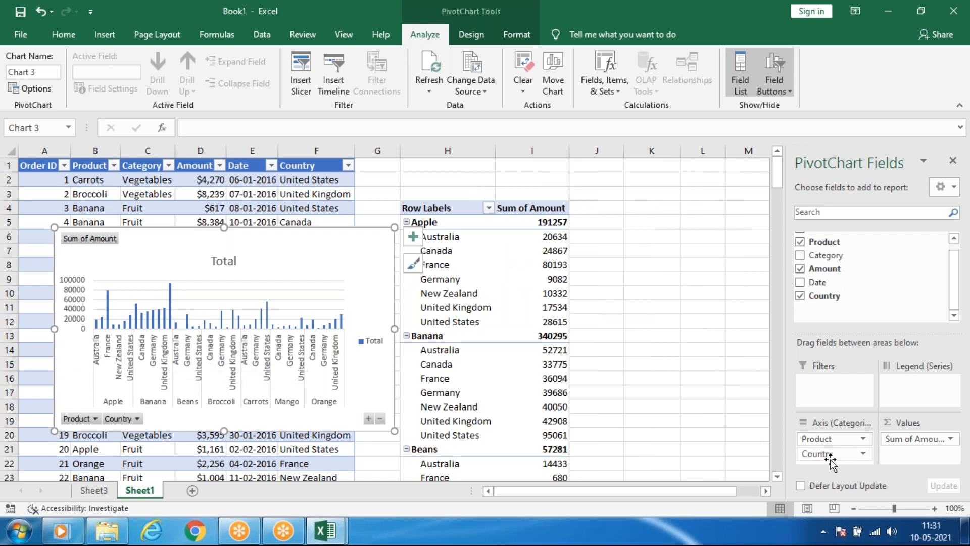
pyautogui.moveTo(833, 453); pyautogui.dragTo(838, 282)
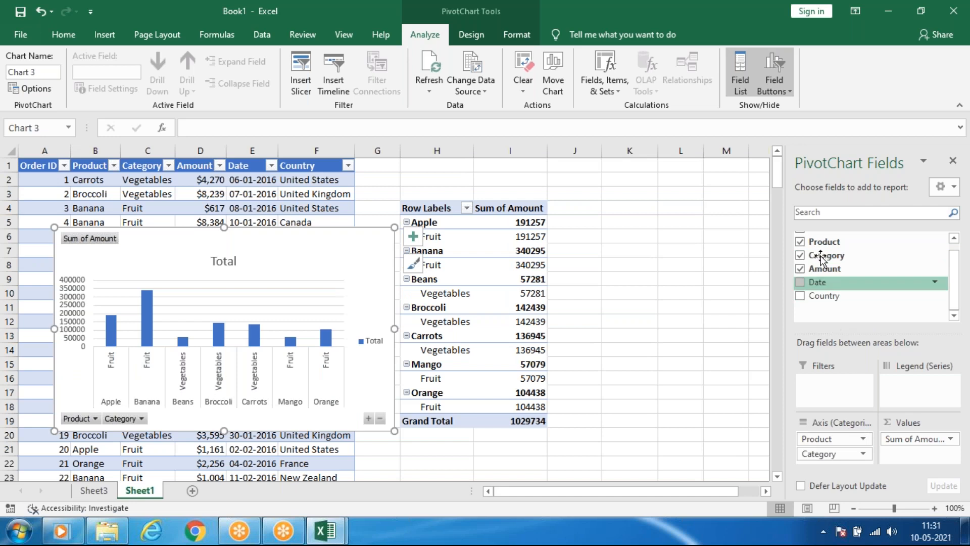
pyautogui.moveTo(834, 453); pyautogui.dragTo(920, 387)
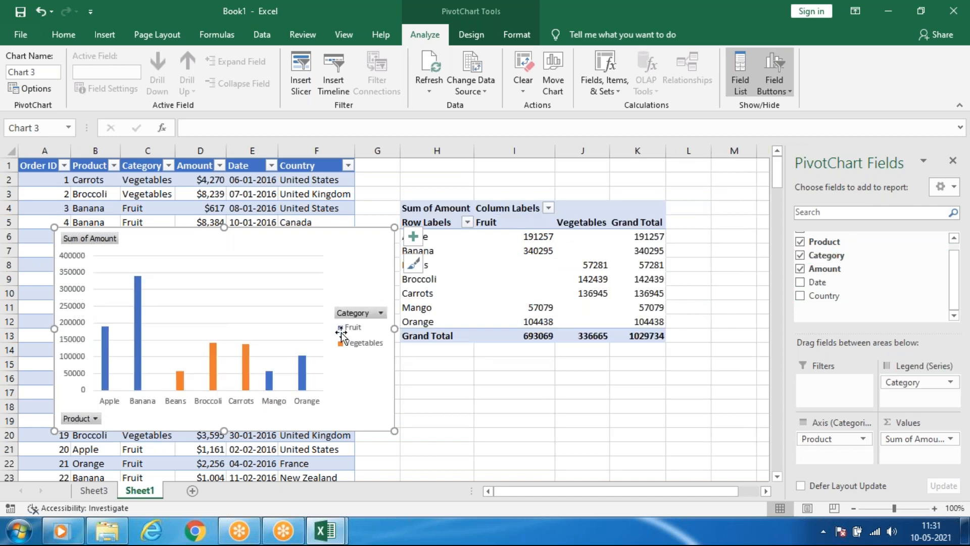
# Enlarge the PivotChart to reach about column J and row 24, and examine the Fruit and Vegetables amounts per product.
pyautogui.moveTo(394, 433); pyautogui.dragTo(574, 478)
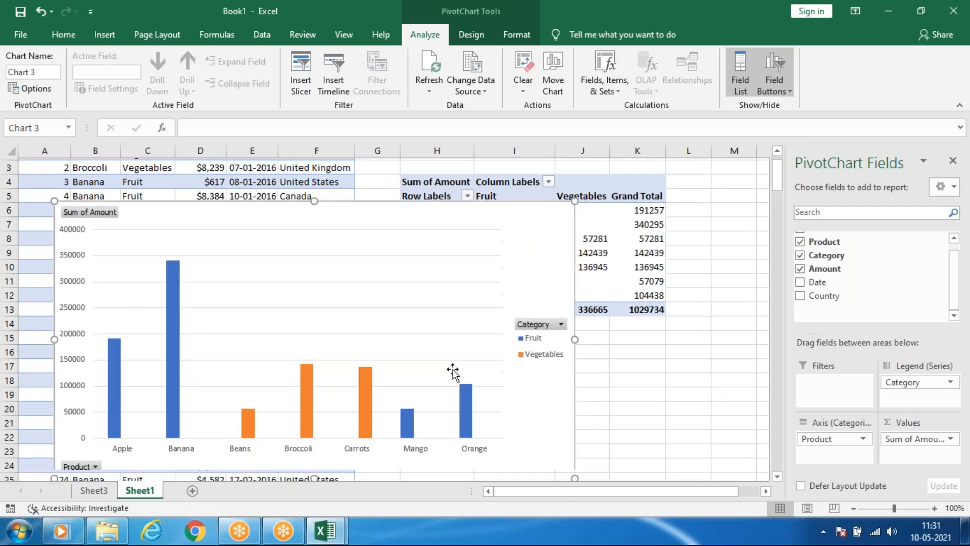
pyautogui.scroll(-2, 453, 373)
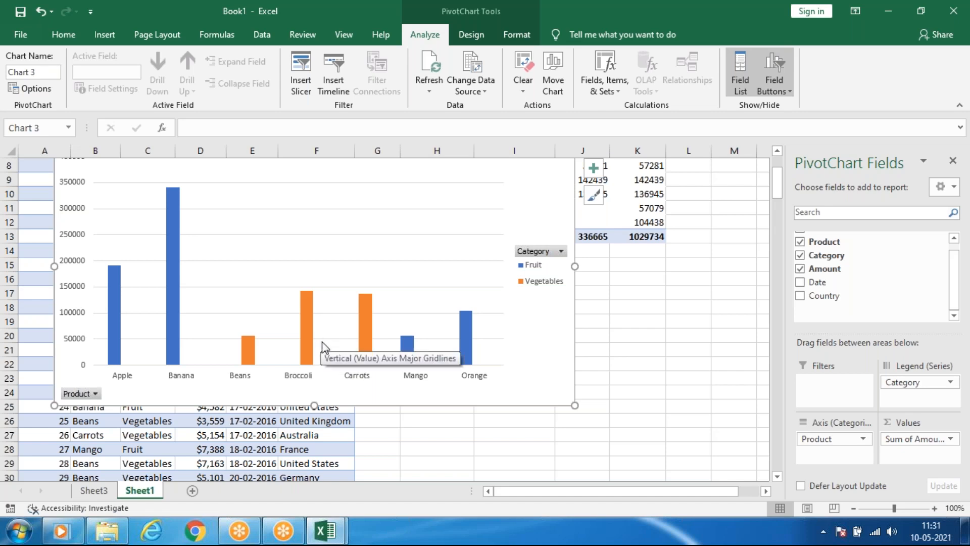
pyautogui.scroll(3, 323, 348)
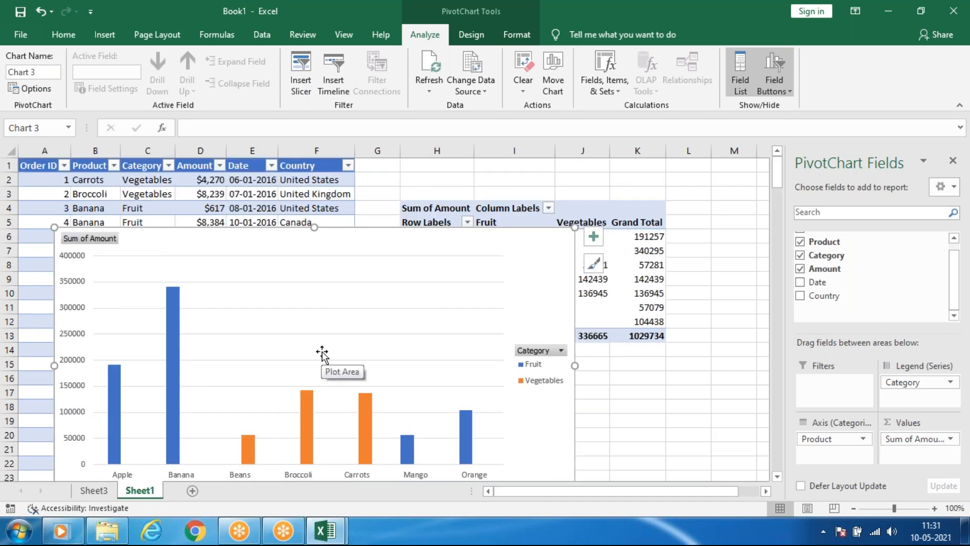
pyautogui.scroll(-2, 322, 353)
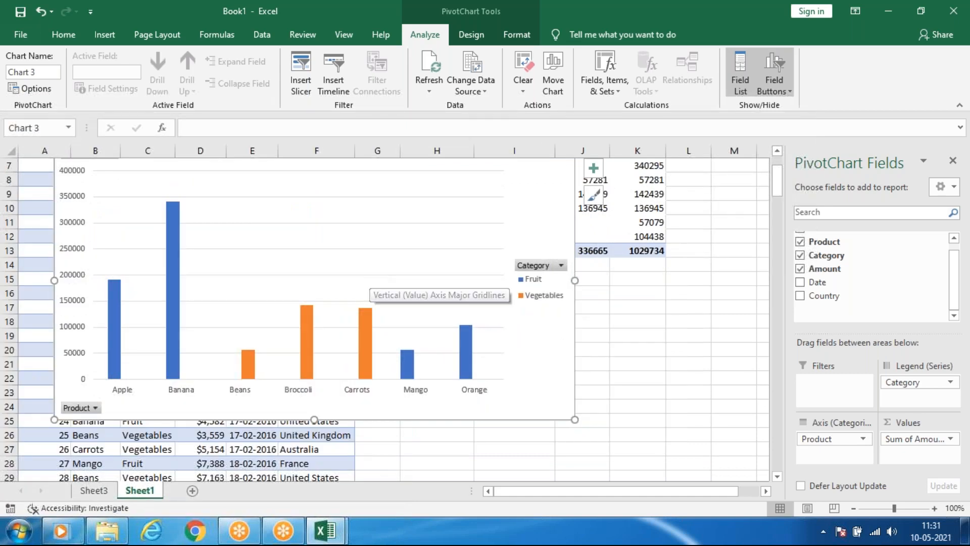
pyautogui.scroll(2, 351, 286)
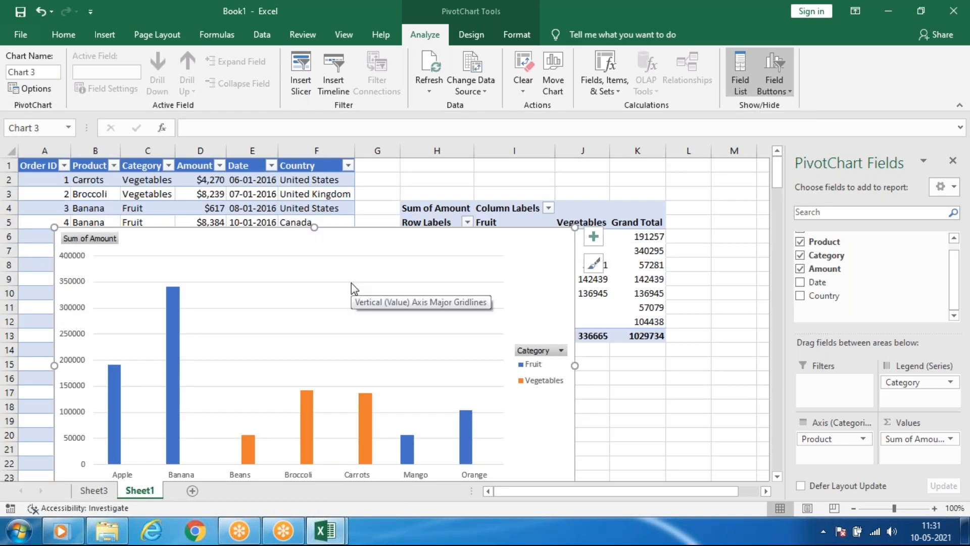
pyautogui.scroll(-1, 352, 288)
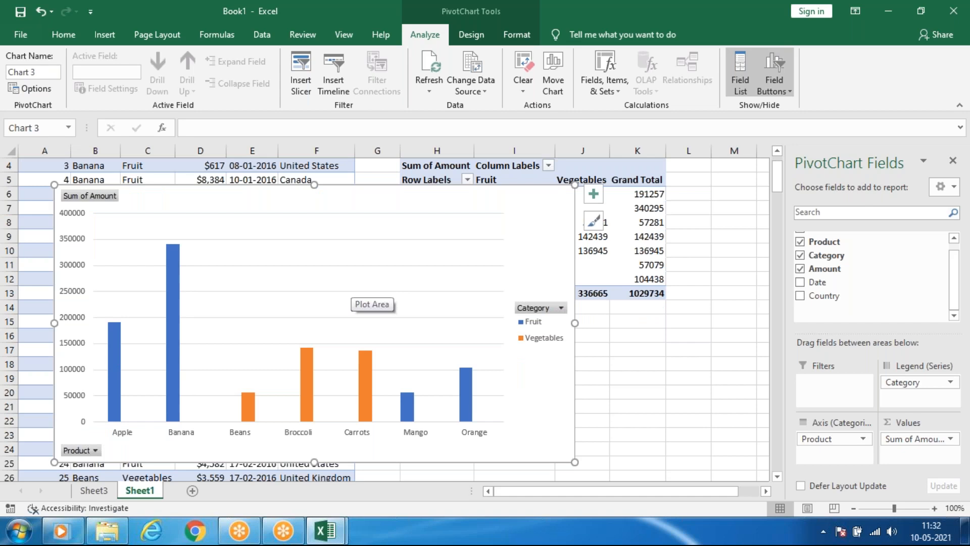
pyautogui.scroll(-1, 351, 286)
pyautogui.scroll(1, 351, 286)
pyautogui.scroll(-1, 352, 285)
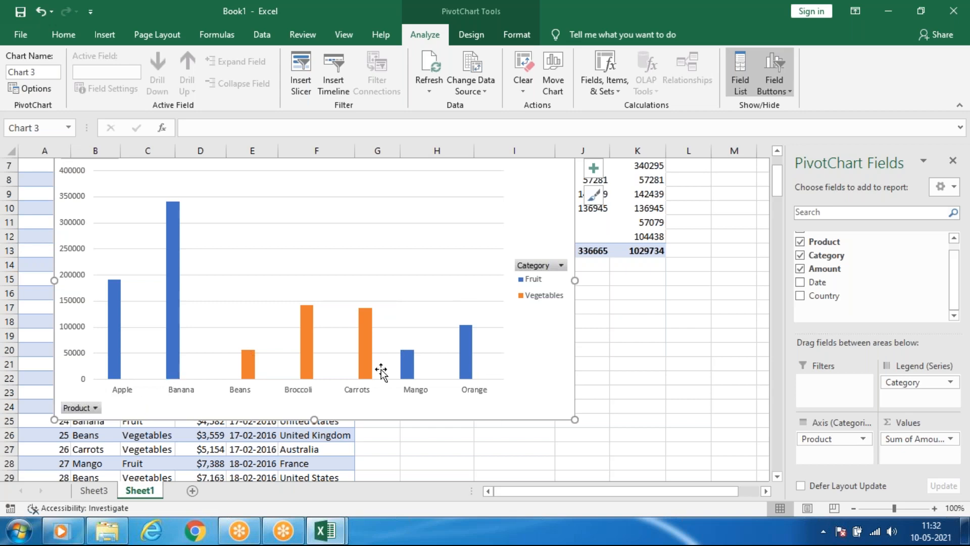
pyautogui.scroll(1, 381, 372)
# Filter the PivotChart's Product field to Beans, Broccoli, Carrots, Mango and Orange, and view the Category filter choices without changing them.
pyautogui.scroll(-1, 303, 379)
pyautogui.click(95, 408)
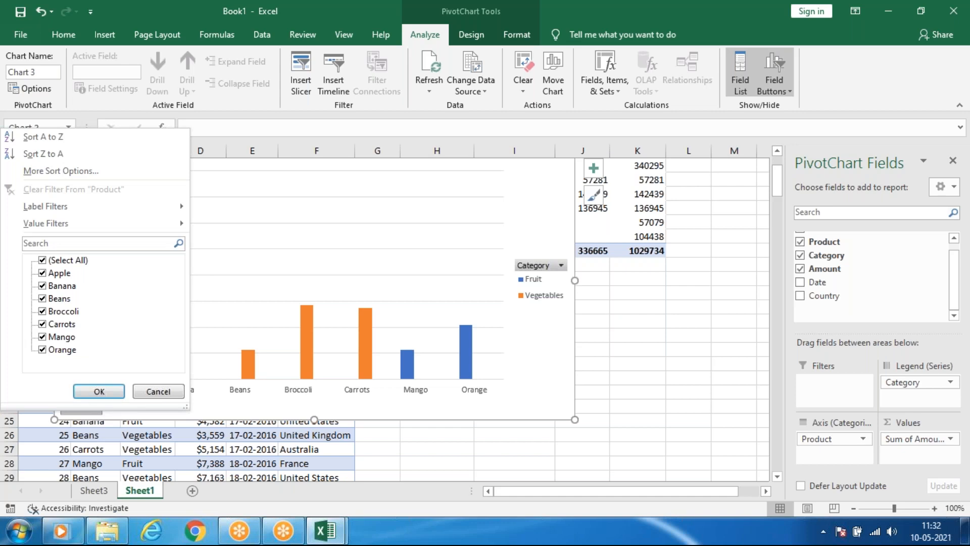
pyautogui.click(43, 261)
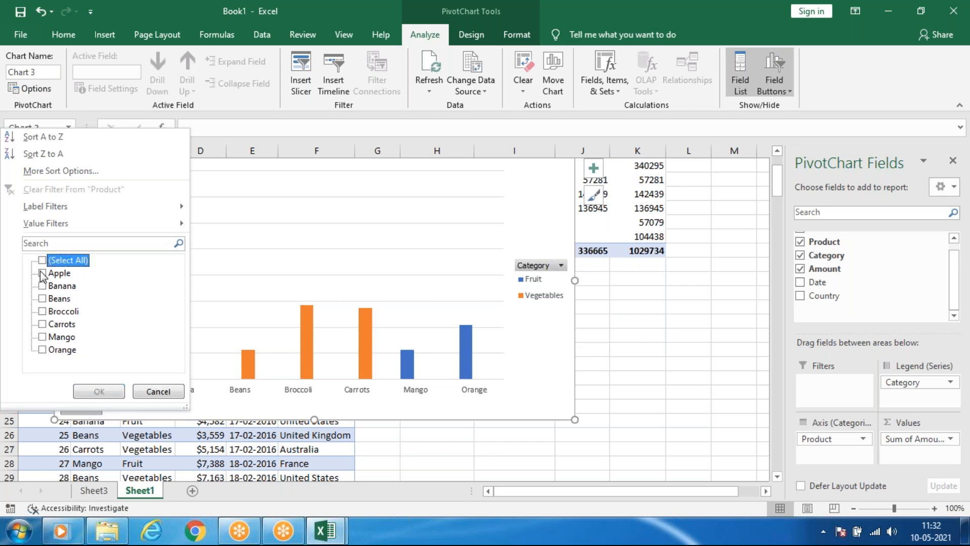
pyautogui.click(43, 298)
pyautogui.click(42, 311)
pyautogui.click(42, 324)
pyautogui.click(43, 336)
pyautogui.click(43, 349)
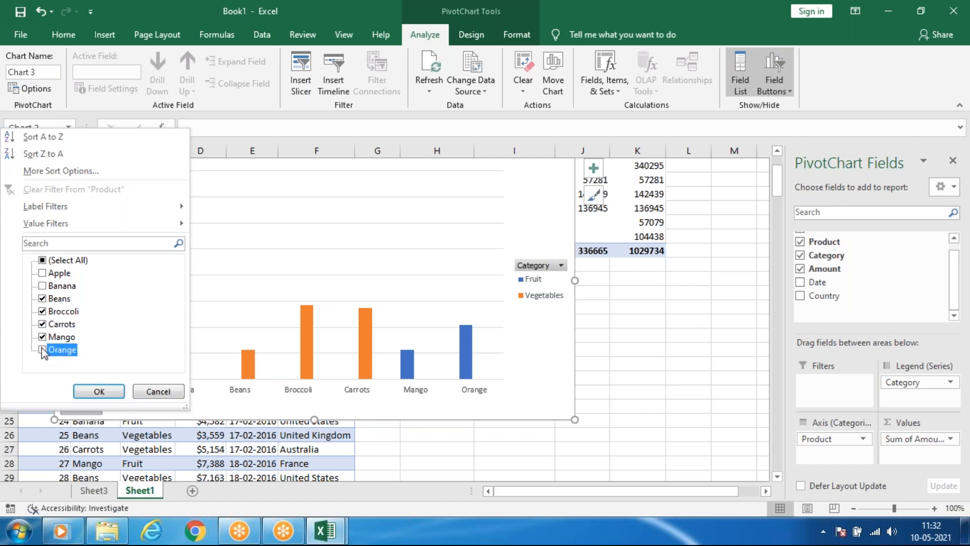
pyautogui.click(99, 391)
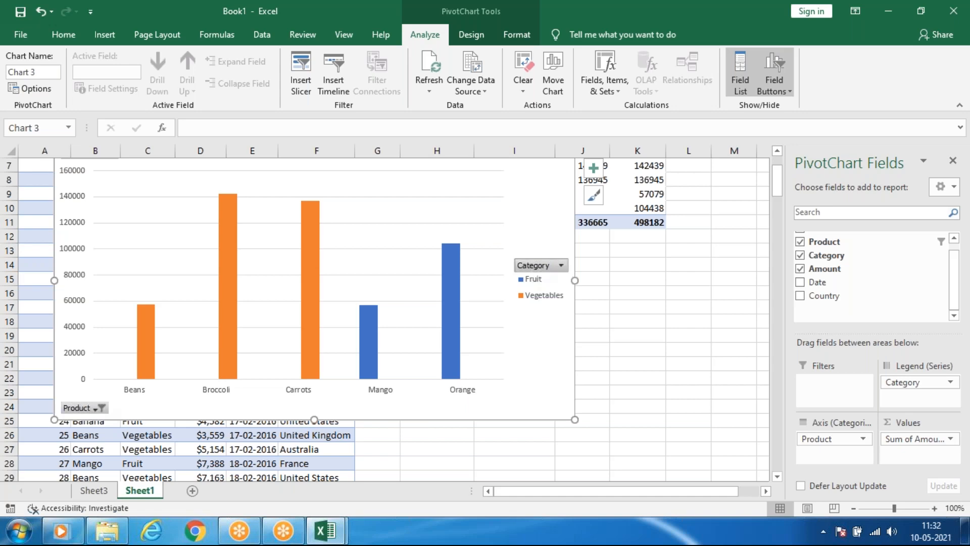
pyautogui.click(540, 271)
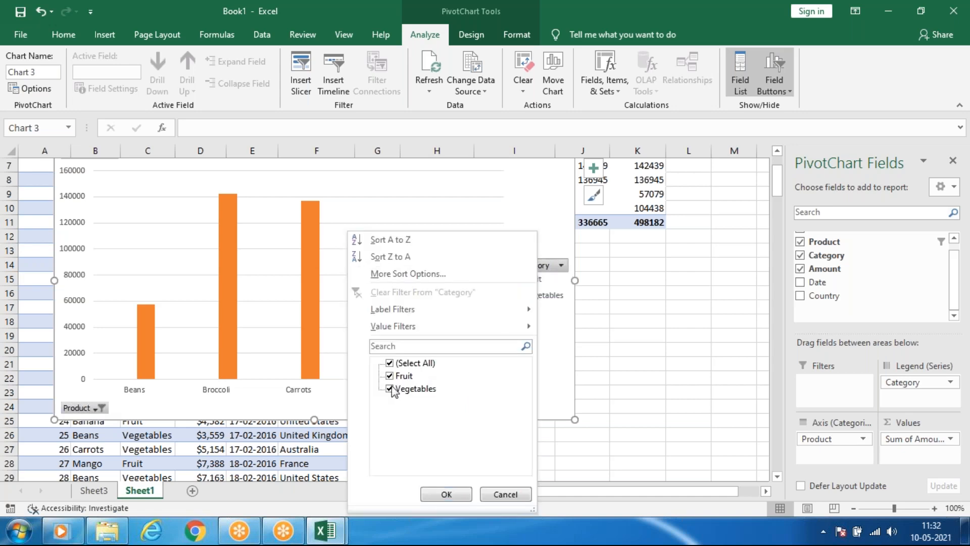
pyautogui.click(504, 494)
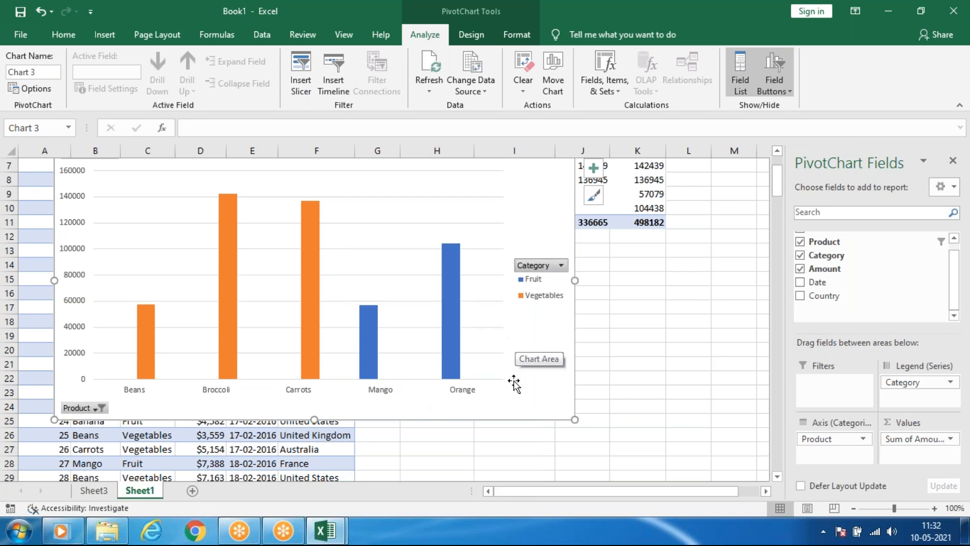
# Add data labels to the columns of the PivotChart.
pyautogui.click(594, 168)
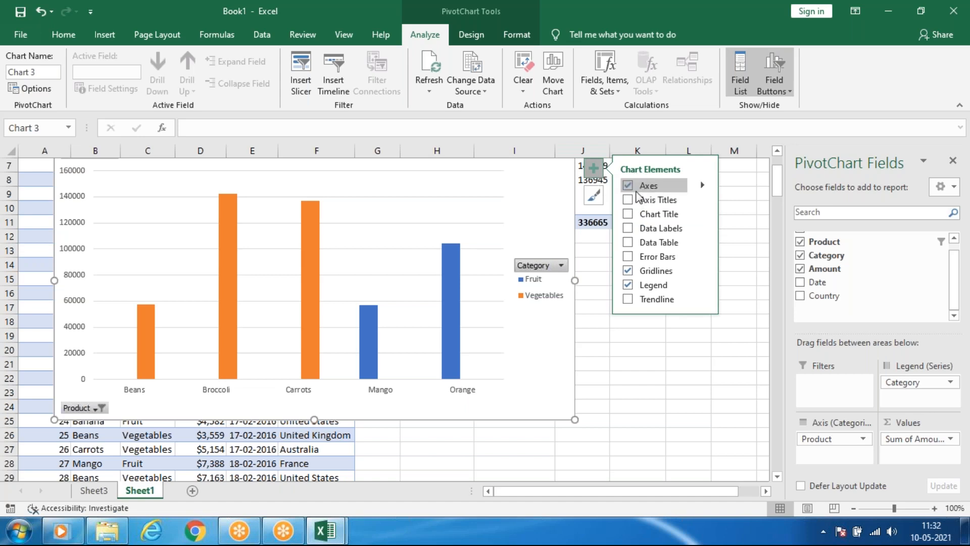
pyautogui.click(628, 200)
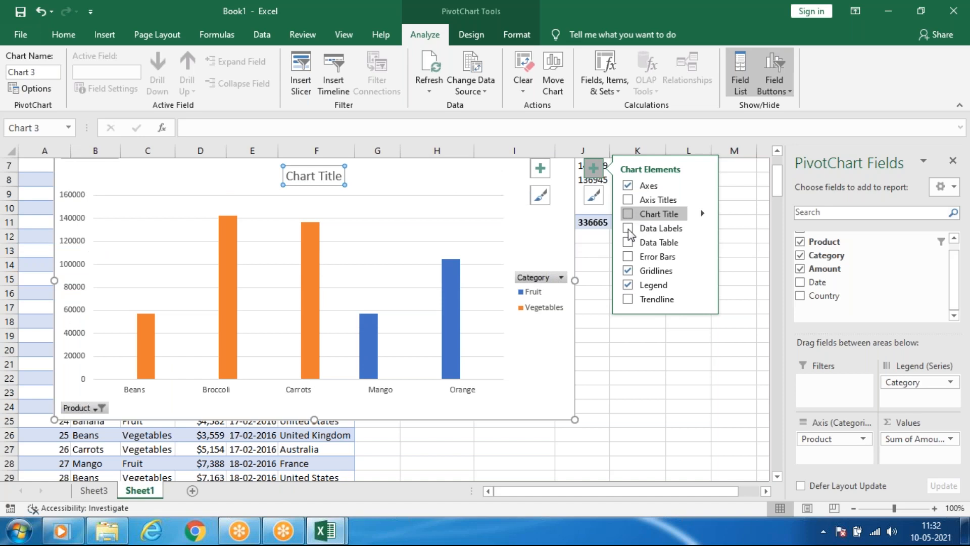
pyautogui.click(628, 230)
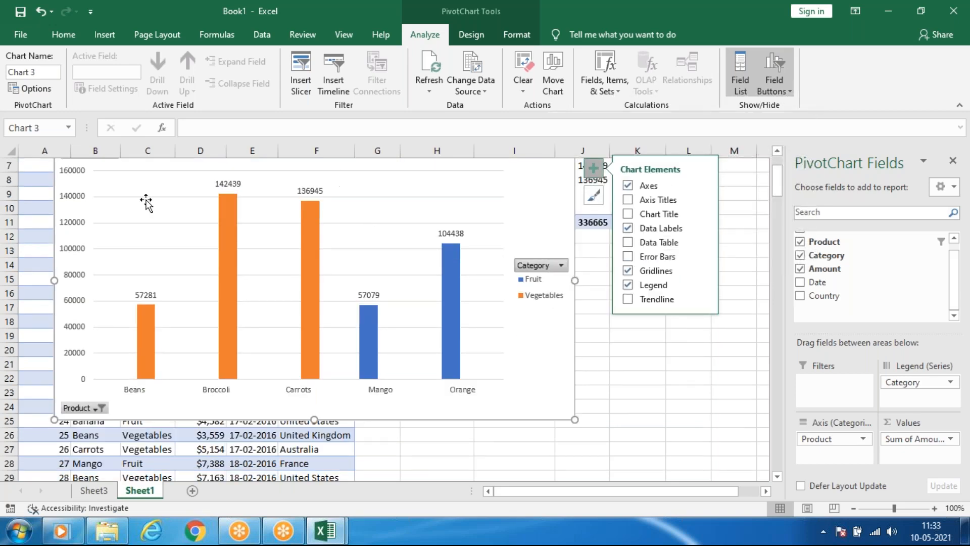
# Try hiding the PivotChart's gridlines and legend, restoring each one.
pyautogui.click(629, 271)
pyautogui.click(629, 272)
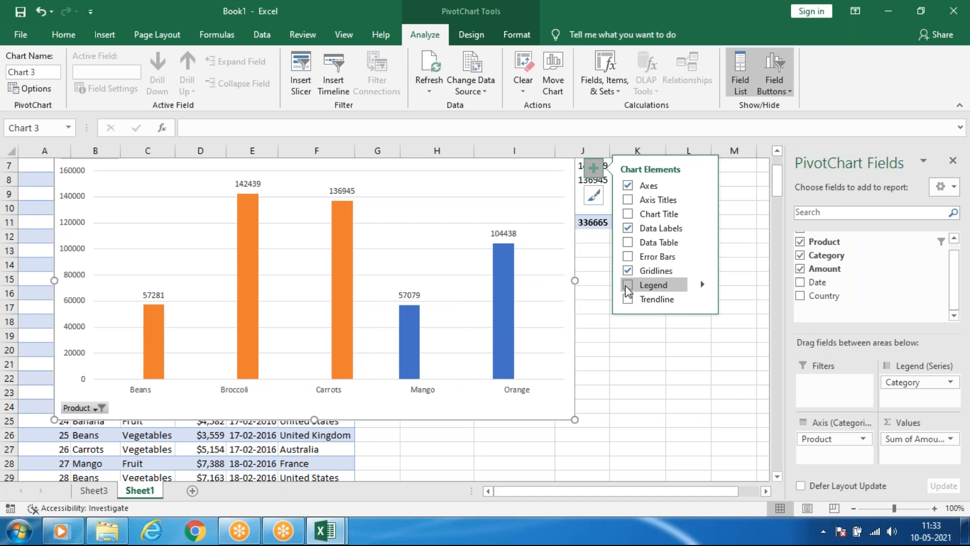
pyautogui.click(628, 285)
pyautogui.click(627, 287)
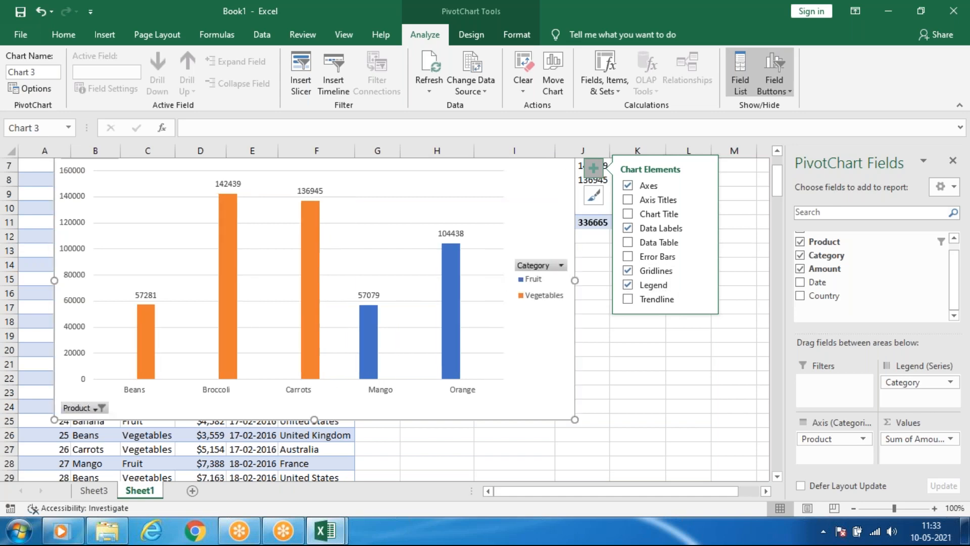
pyautogui.click(625, 297)
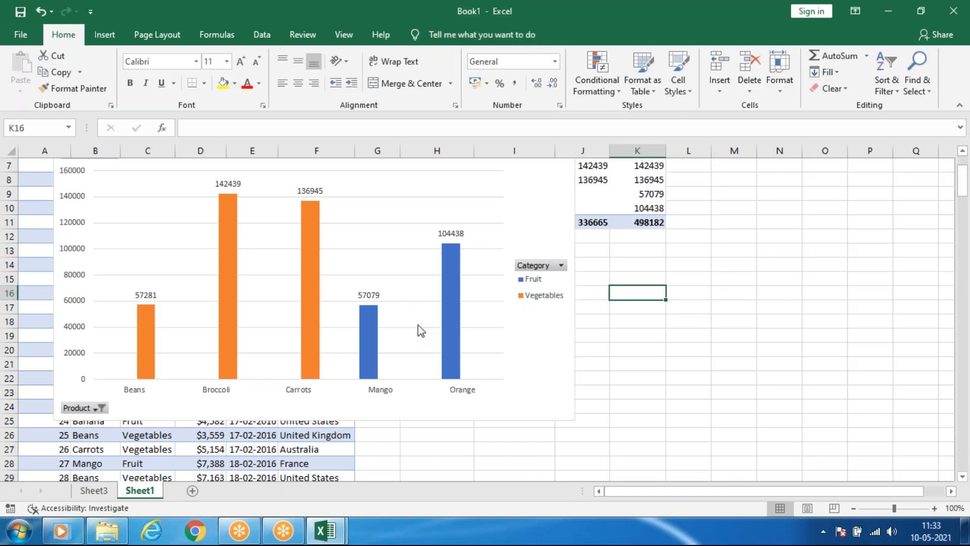
pyautogui.click(478, 308)
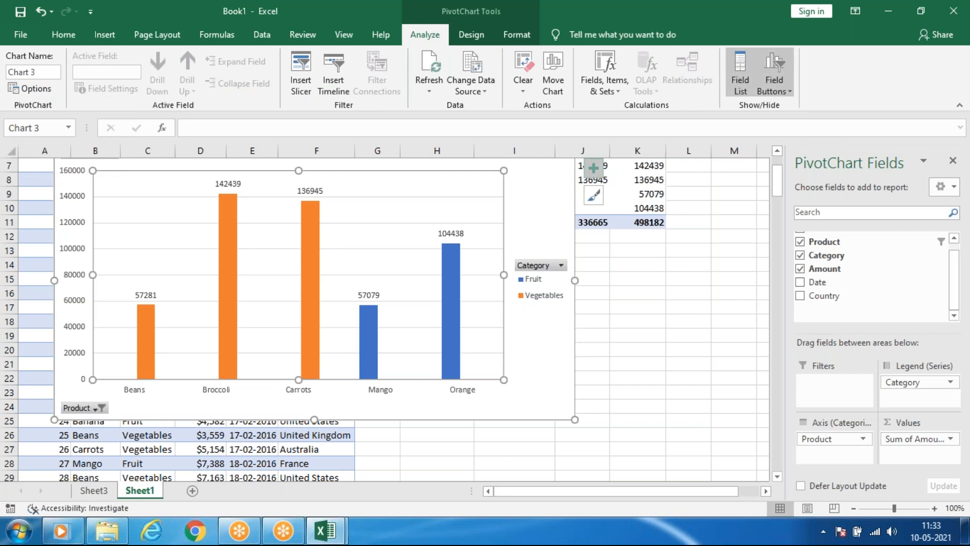
pyautogui.click(595, 168)
pyautogui.click(598, 174)
pyautogui.click(594, 168)
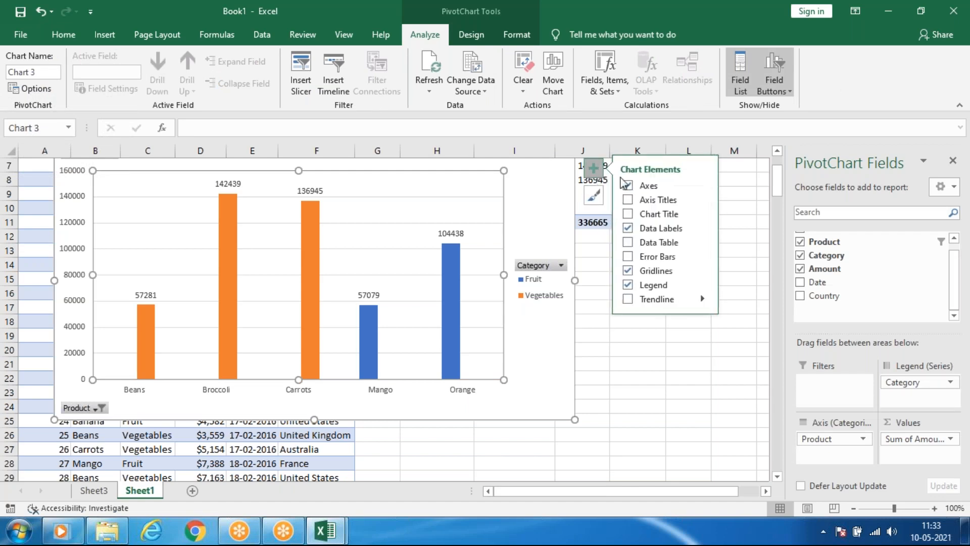
pyautogui.click(594, 168)
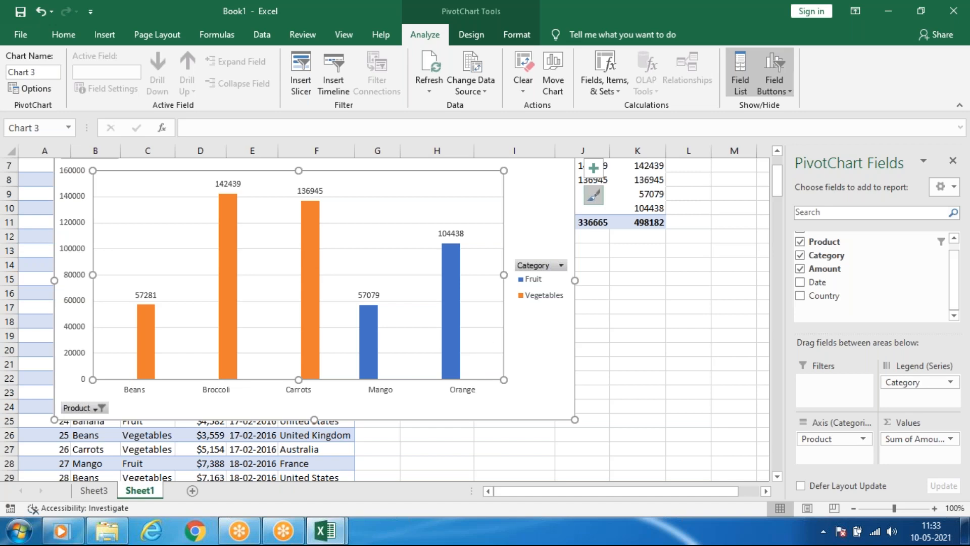
# Apply the last chart style, with shaded gradient columns, and recolour the PivotChart with the grey monochromatic palette.
pyautogui.click(594, 196)
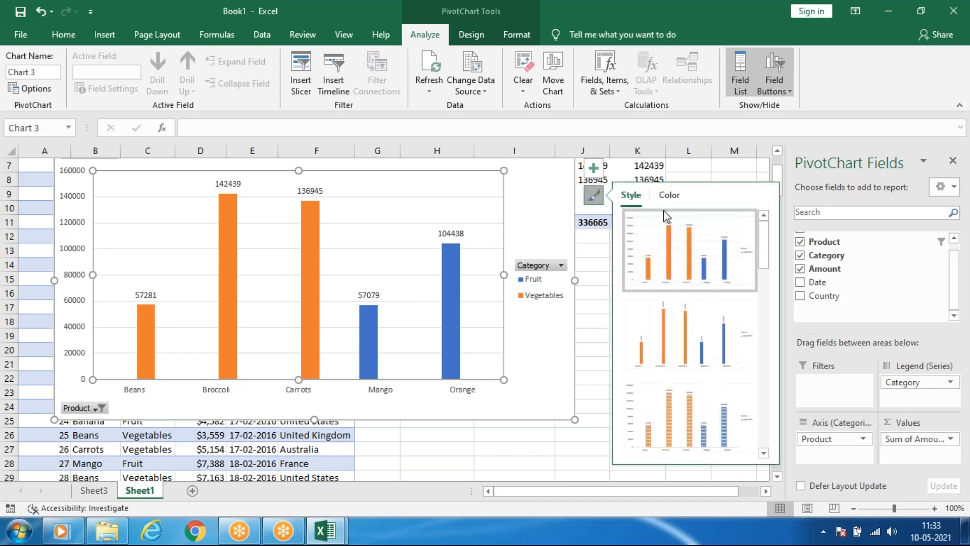
pyautogui.scroll(-5, 703, 298)
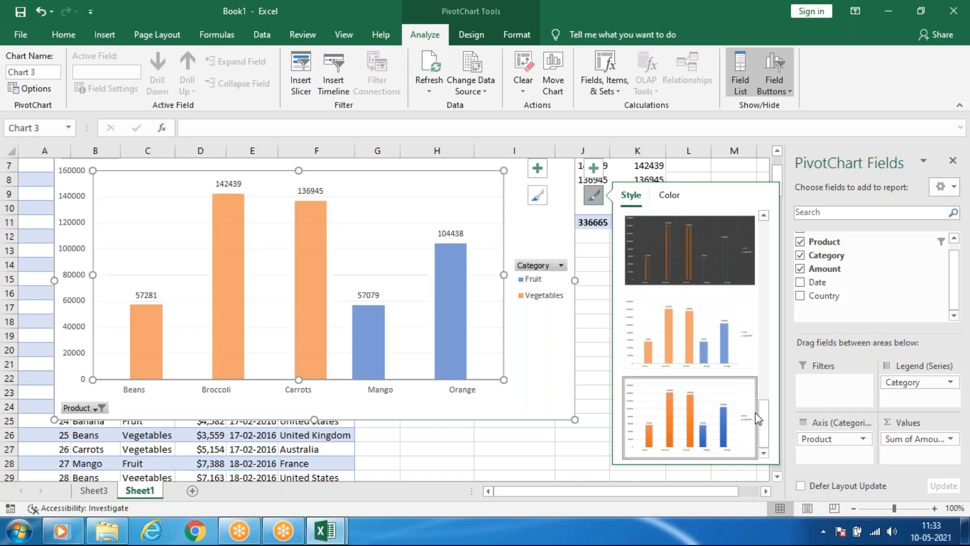
pyautogui.moveTo(761, 420); pyautogui.dragTo(780, 207)
pyautogui.click(669, 195)
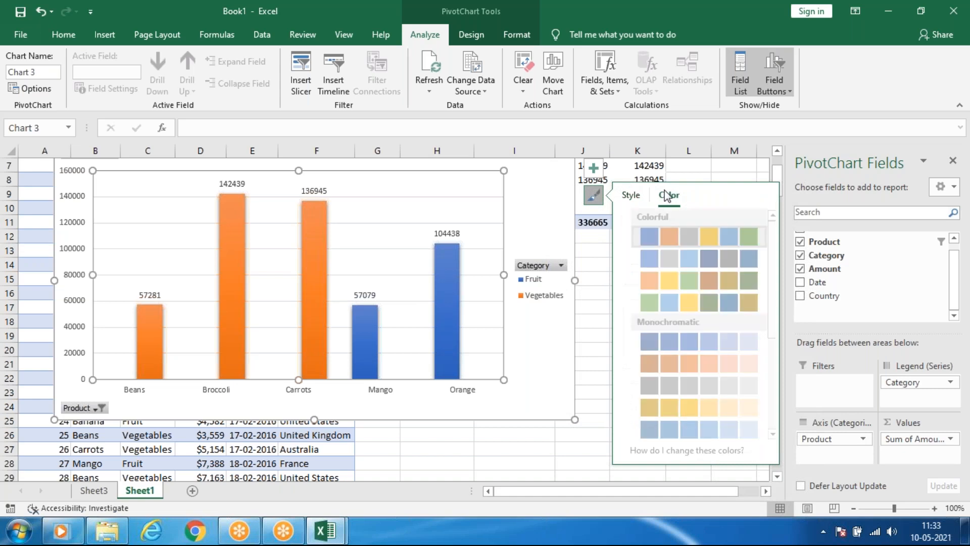
pyautogui.click(689, 344)
pyautogui.click(689, 392)
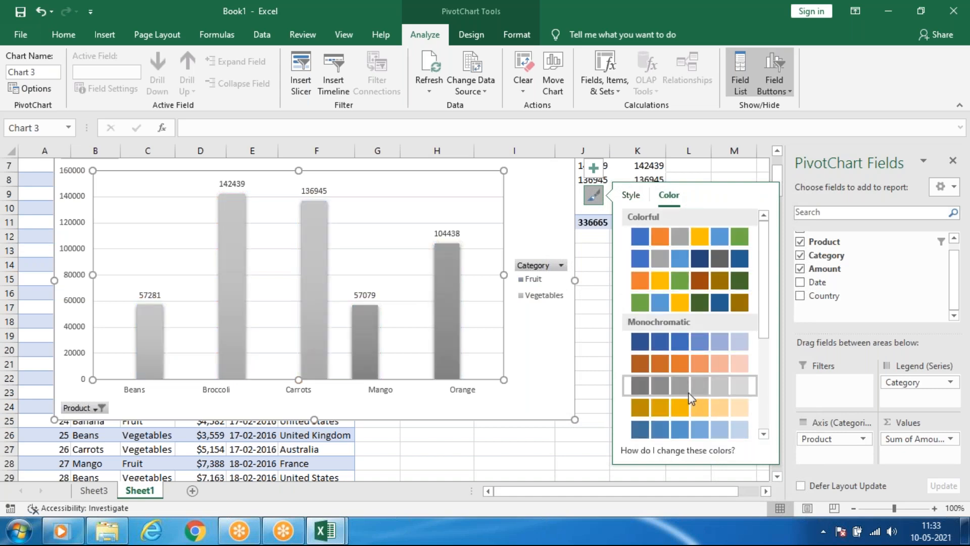
# Replace Category with Country as the legend series, and recolour the chart with the first colourful palette after trying two others.
pyautogui.moveTo(895, 385); pyautogui.dragTo(868, 274)
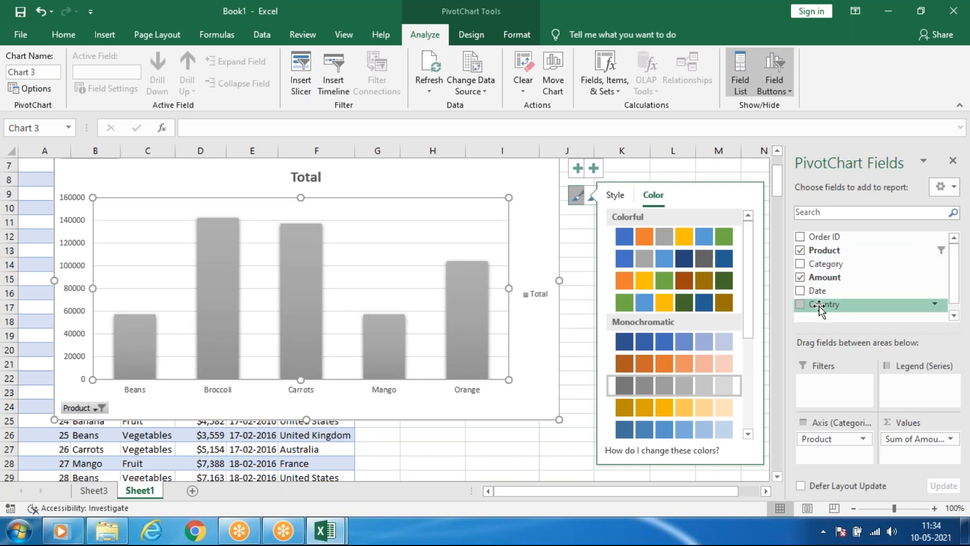
pyautogui.moveTo(819, 309); pyautogui.dragTo(898, 389)
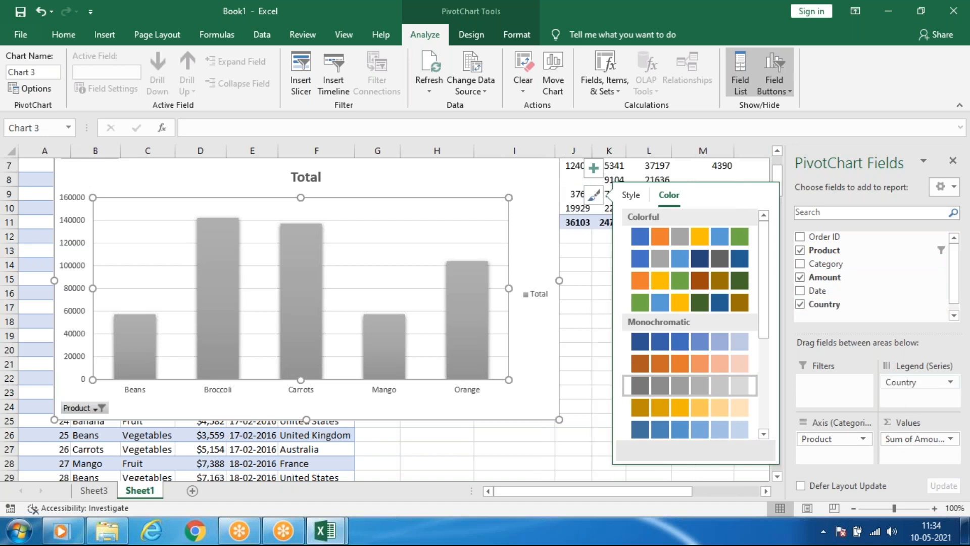
pyautogui.click(692, 309)
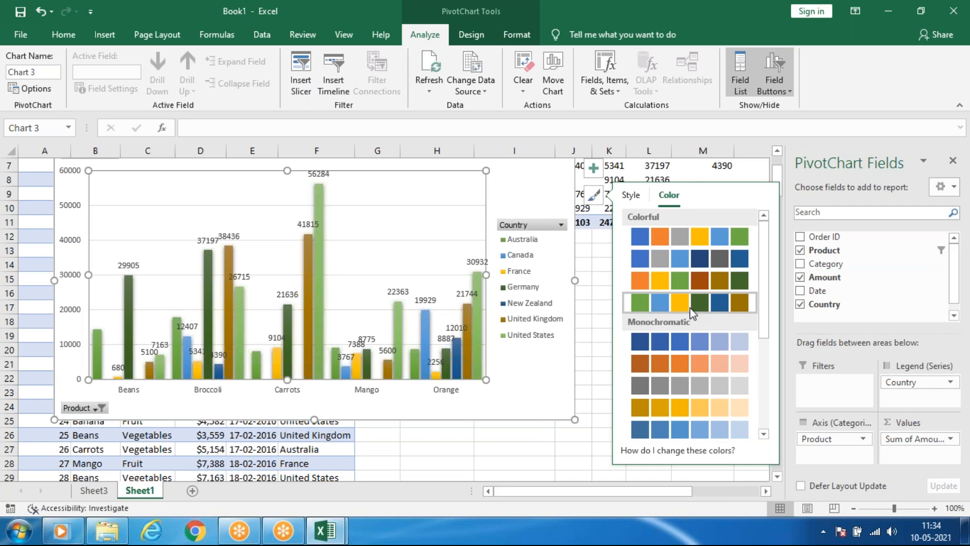
pyautogui.click(706, 256)
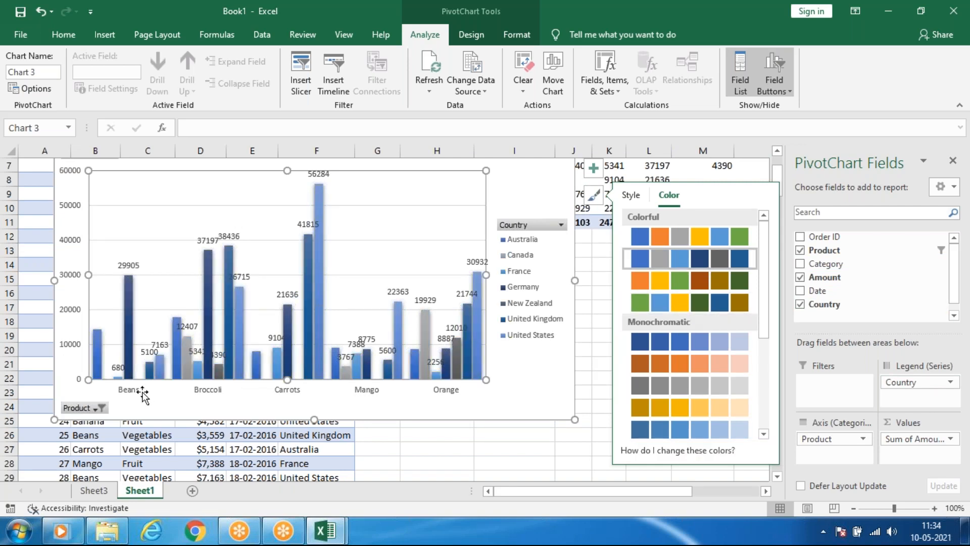
pyautogui.click(531, 228)
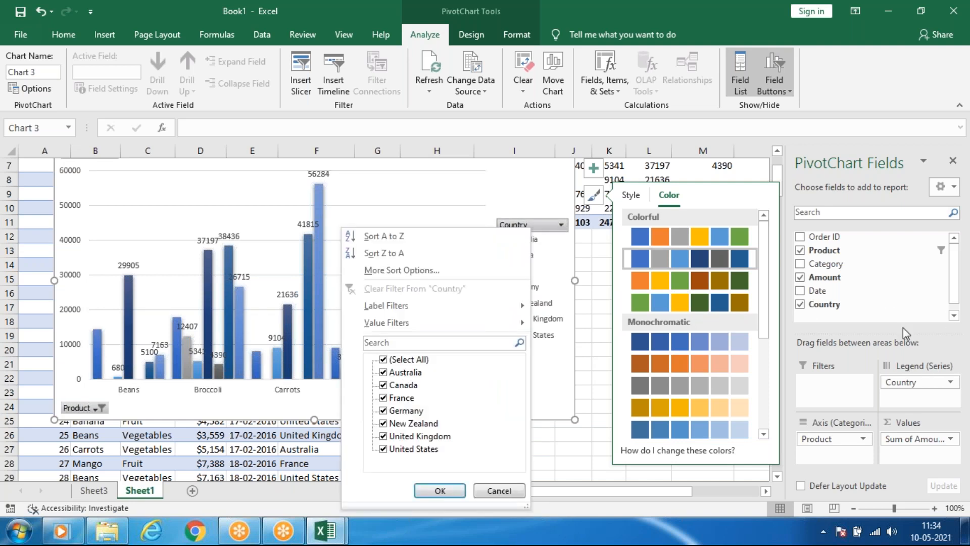
pyautogui.click(721, 245)
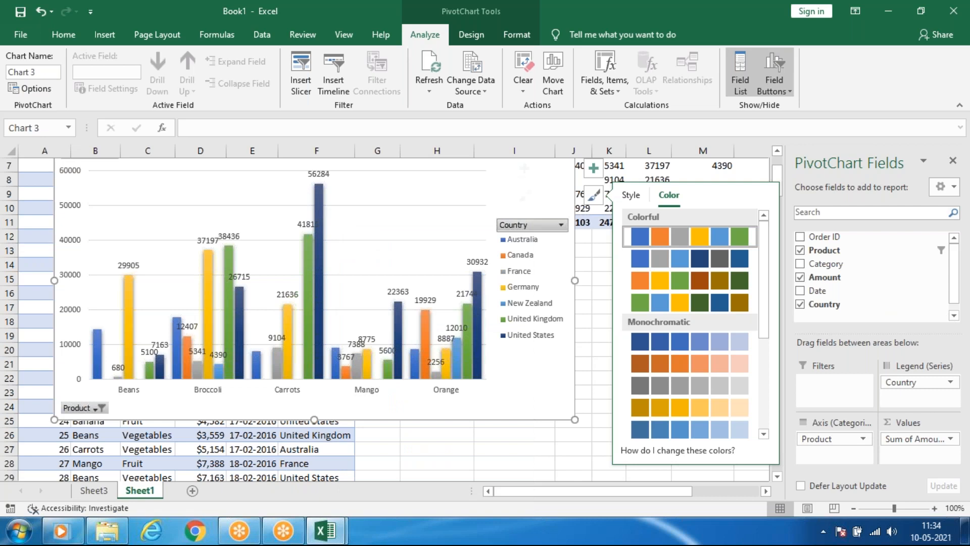
# Filter the PivotChart's Country field to Australia and Canada only.
pyautogui.click(543, 227)
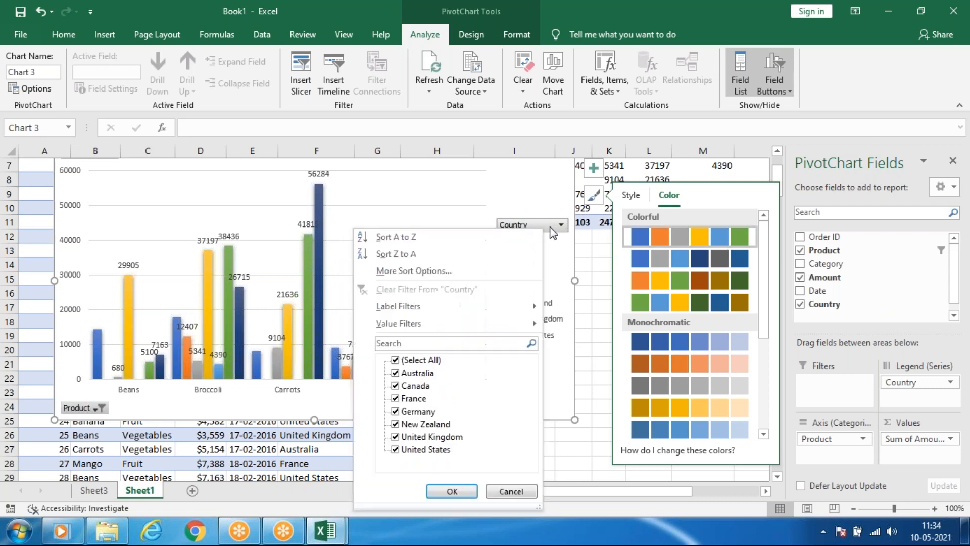
pyautogui.click(396, 360)
pyautogui.click(396, 373)
pyautogui.click(396, 385)
pyautogui.click(434, 493)
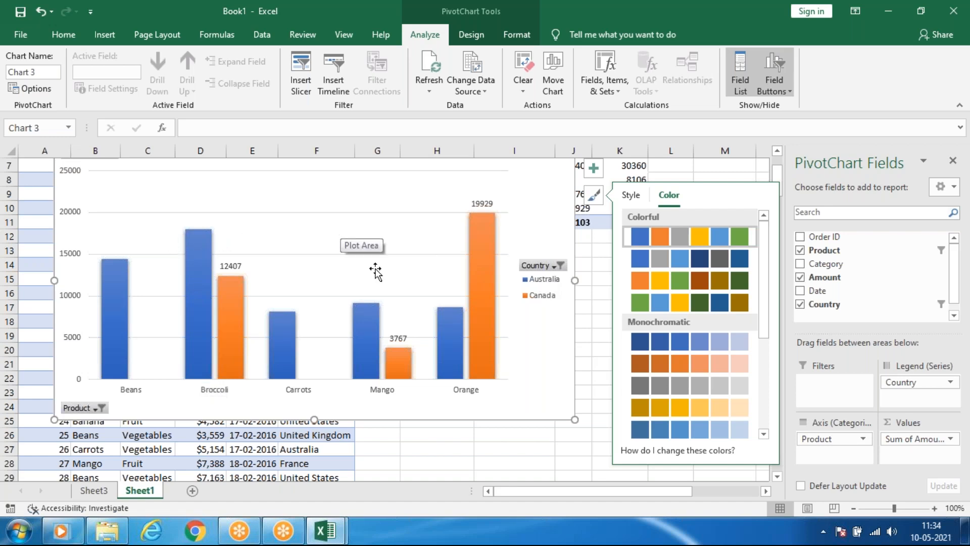
pyautogui.click(372, 321)
pyautogui.click(523, 355)
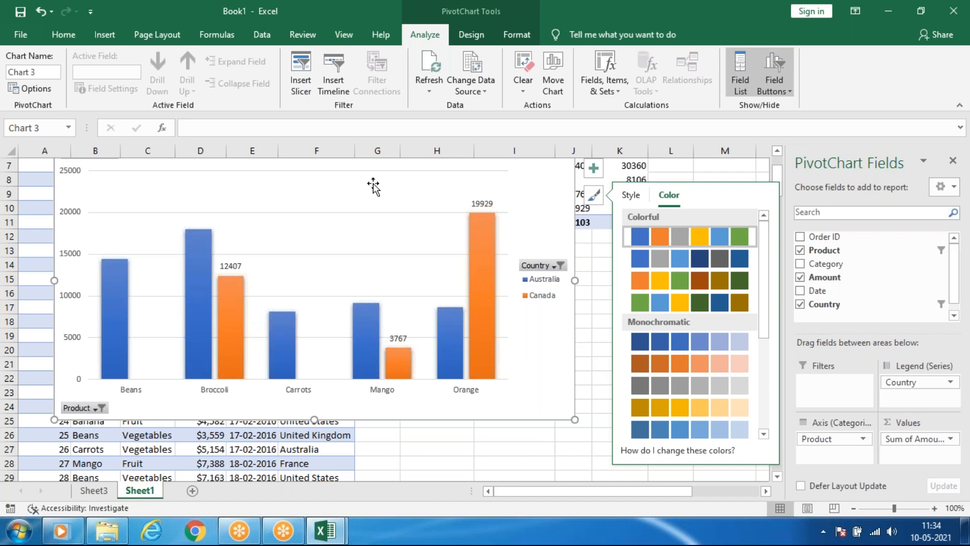
# Apply the chart style with the dark grey gradient background to the PivotChart.
pyautogui.click(472, 35)
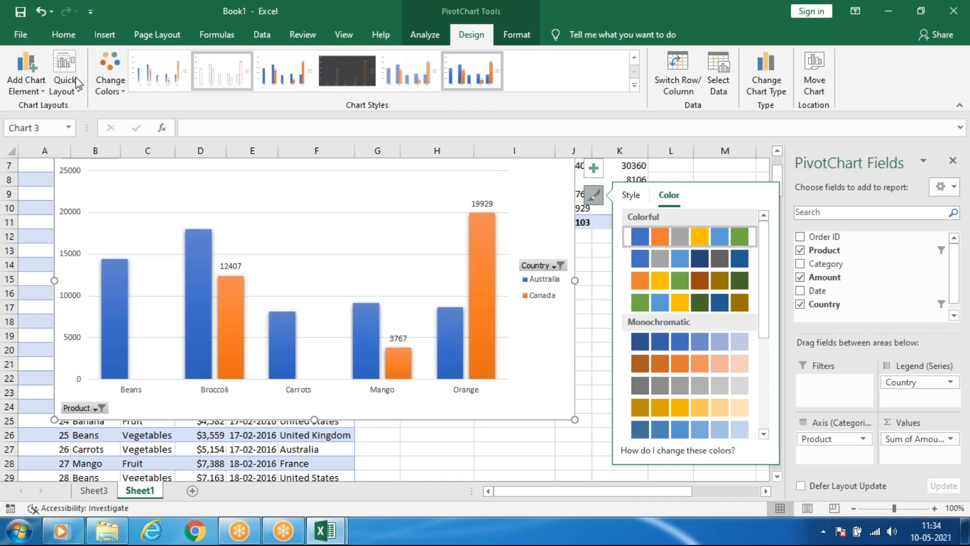
pyautogui.click(113, 81)
pyautogui.click(124, 86)
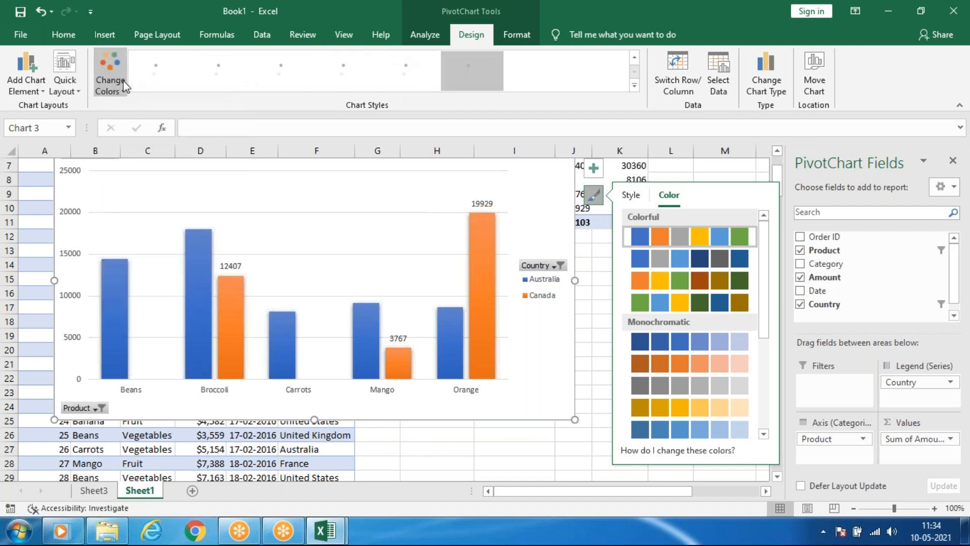
pyautogui.click(635, 87)
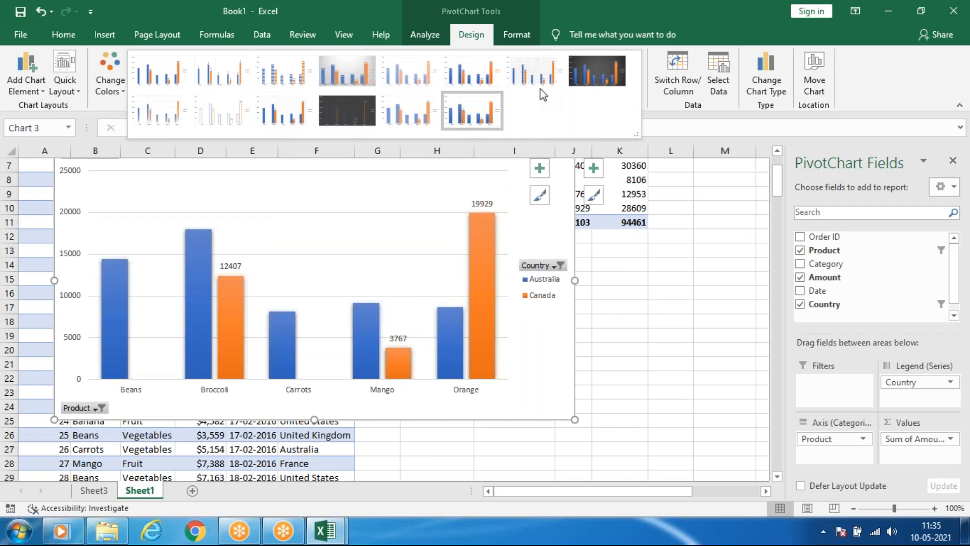
pyautogui.click(576, 77)
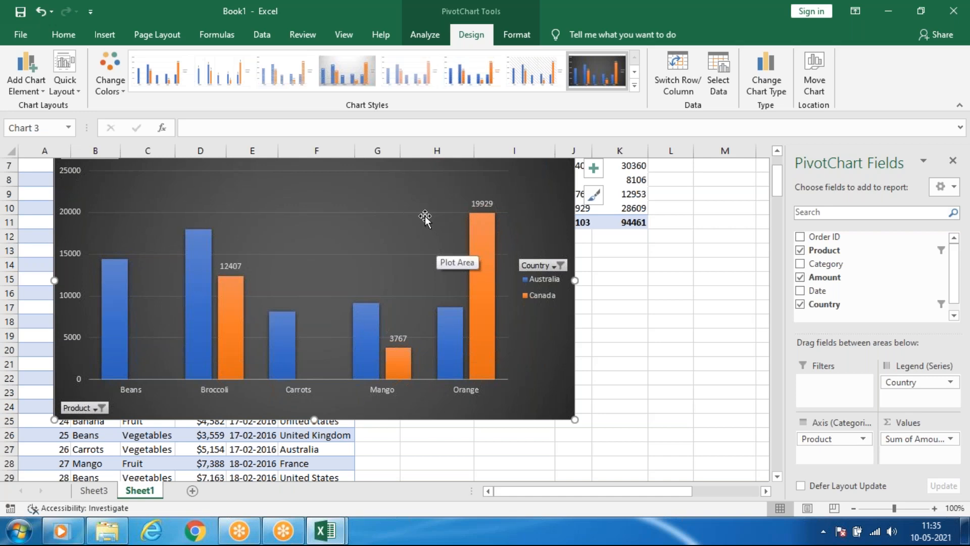
# Switch the PivotChart's rows and columns so Country is on the axis, and switch them back.
pyautogui.click(694, 65)
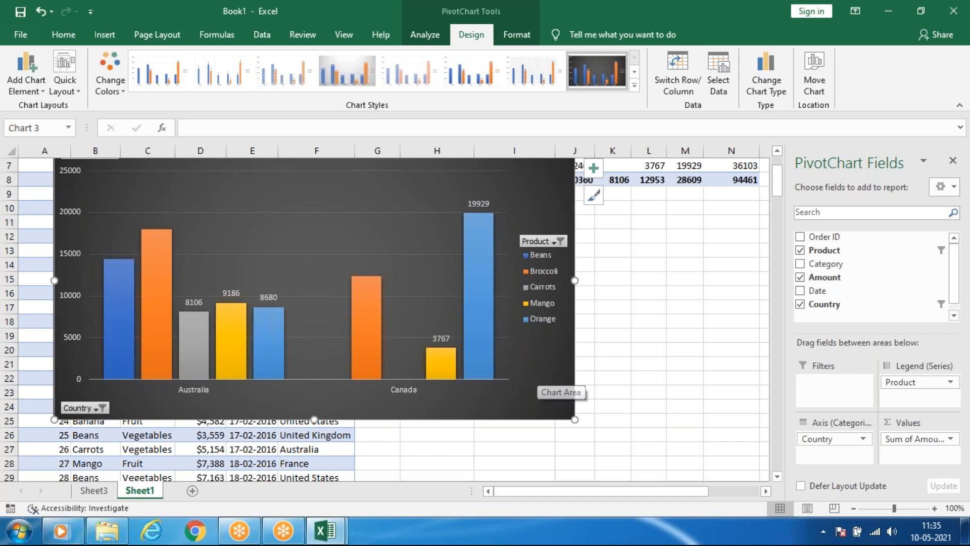
pyautogui.click(675, 74)
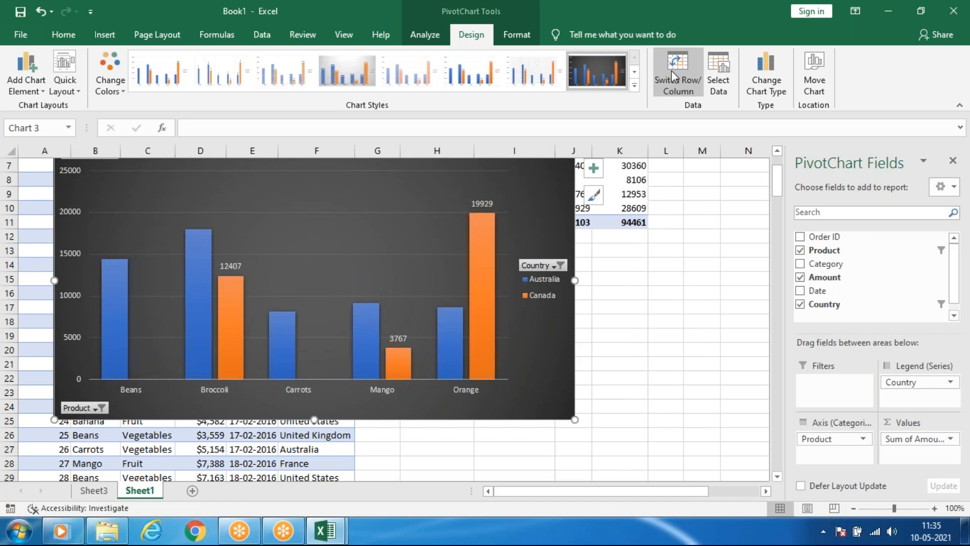
pyautogui.click(416, 32)
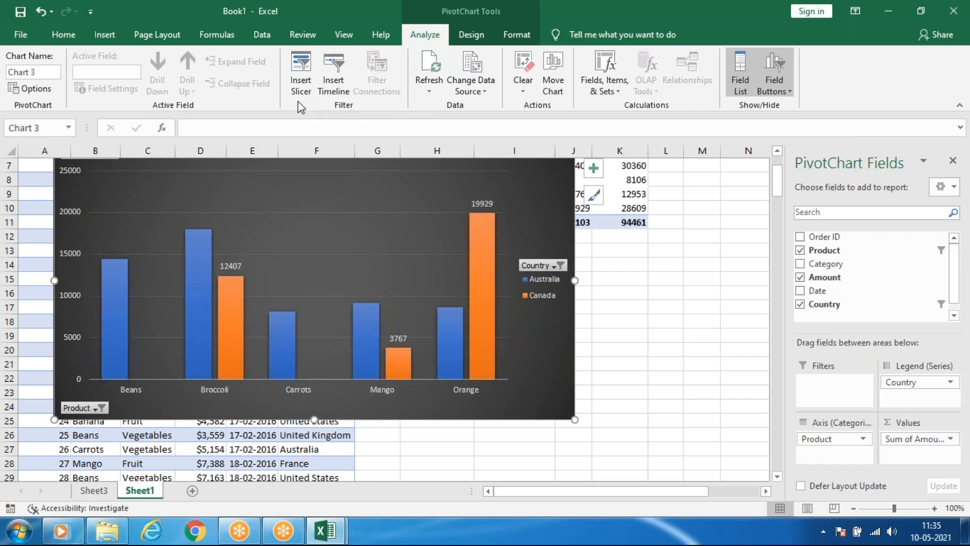
pyautogui.click(471, 34)
# Select only Canada's Orange column and open the file browser to choose a picture as its fill.
pyautogui.click(480, 280)
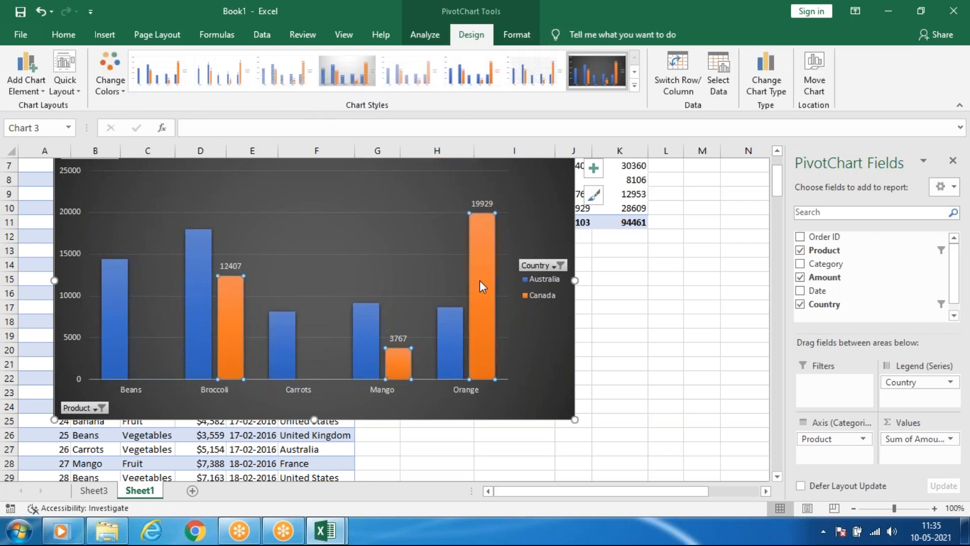
pyautogui.click(480, 280)
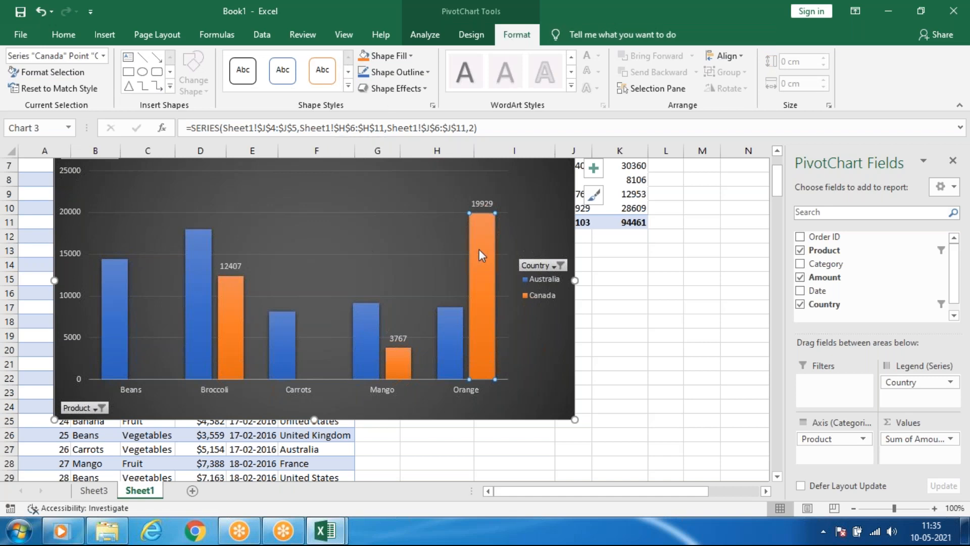
pyautogui.click(395, 63)
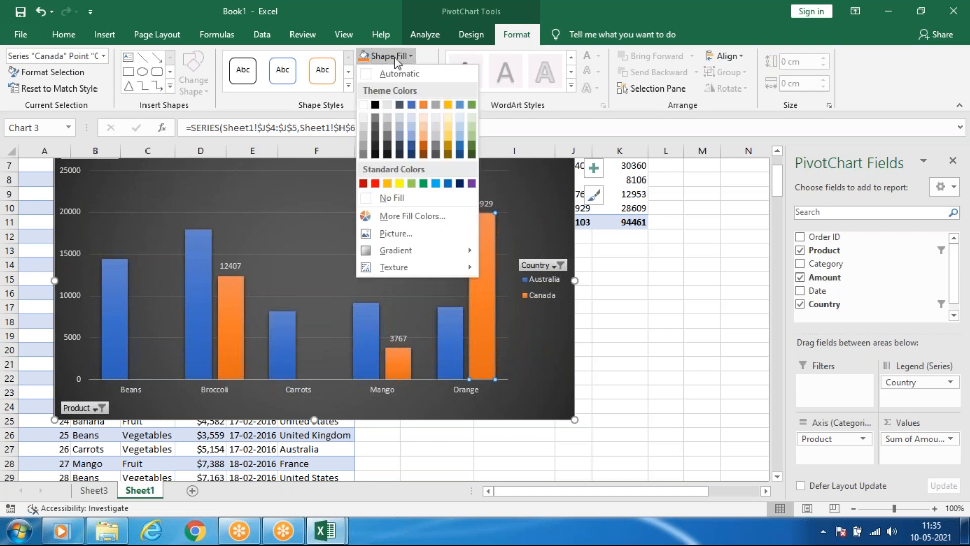
pyautogui.click(400, 231)
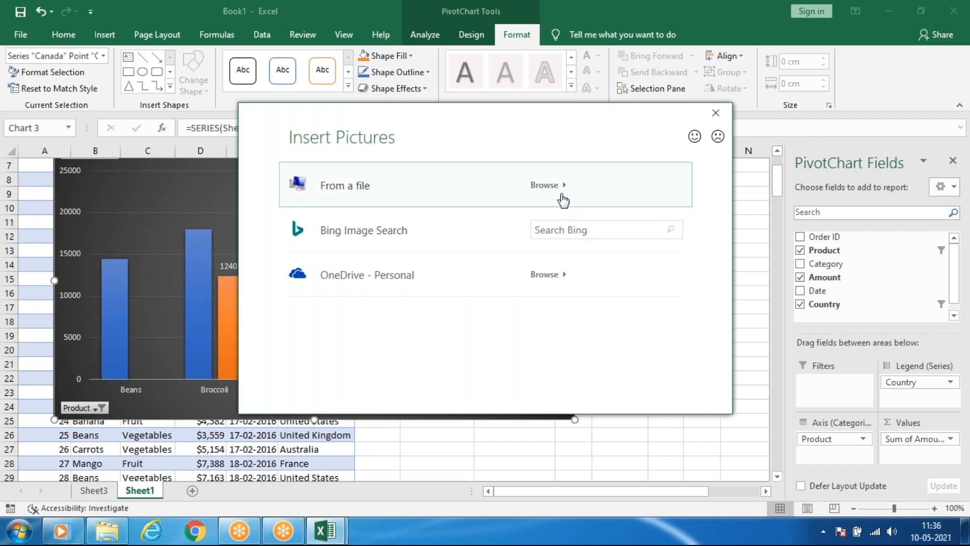
pyautogui.click(562, 196)
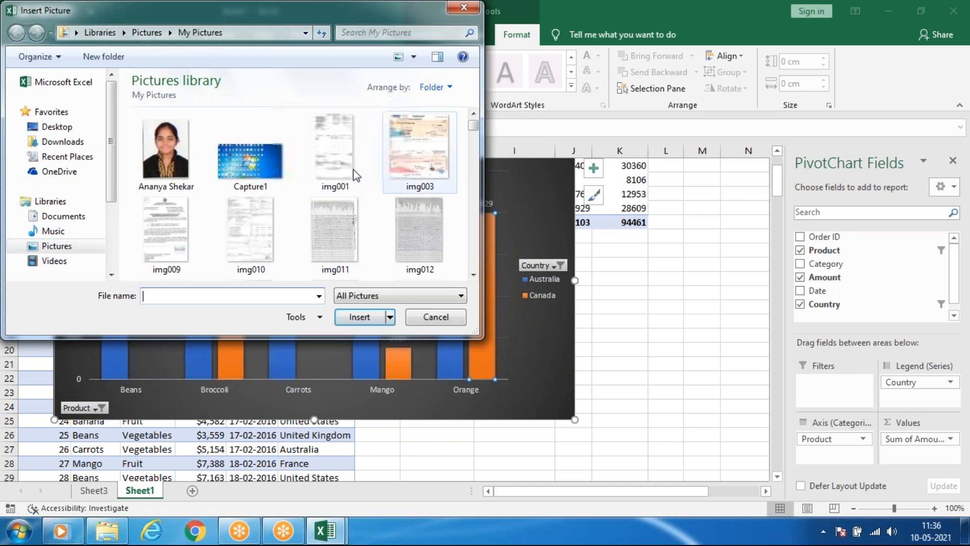
# Fill Canada's Orange column with the orange flower picture from the Scanned Documents folder in the Pictures library, and undo the fill.
pyautogui.click(69, 248)
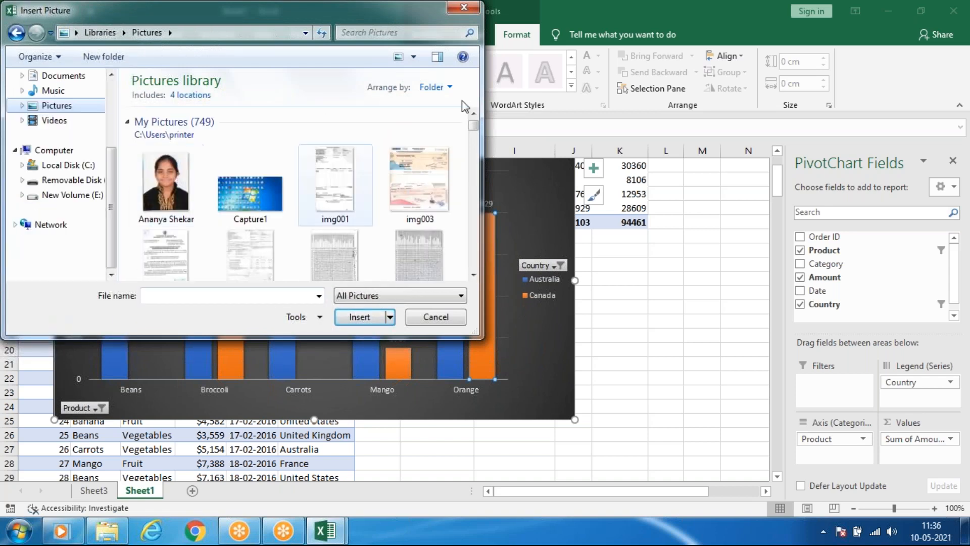
pyautogui.moveTo(475, 128); pyautogui.dragTo(474, 256)
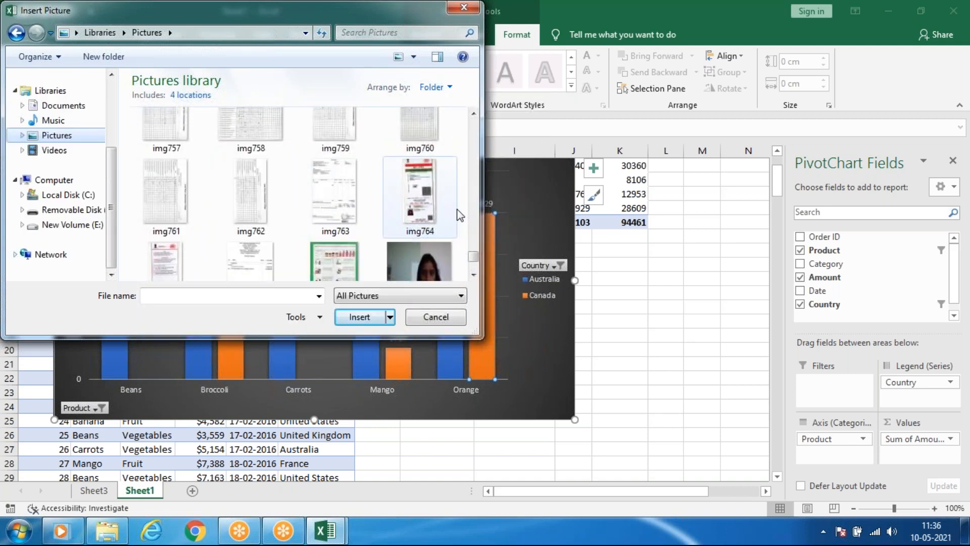
pyautogui.scroll(-3, 460, 183)
pyautogui.scroll(-3, 460, 183)
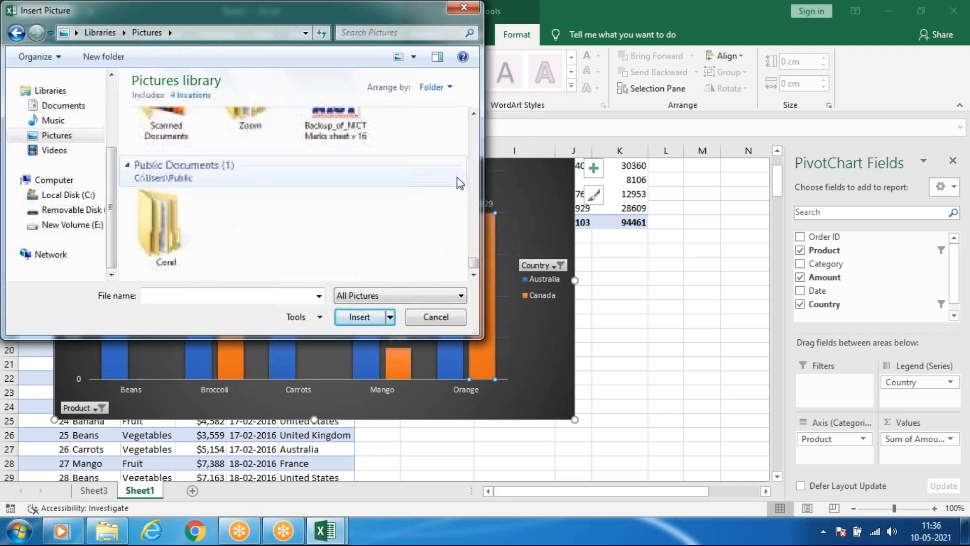
pyautogui.scroll(1, 303, 177)
pyautogui.doubleClick(156, 167)
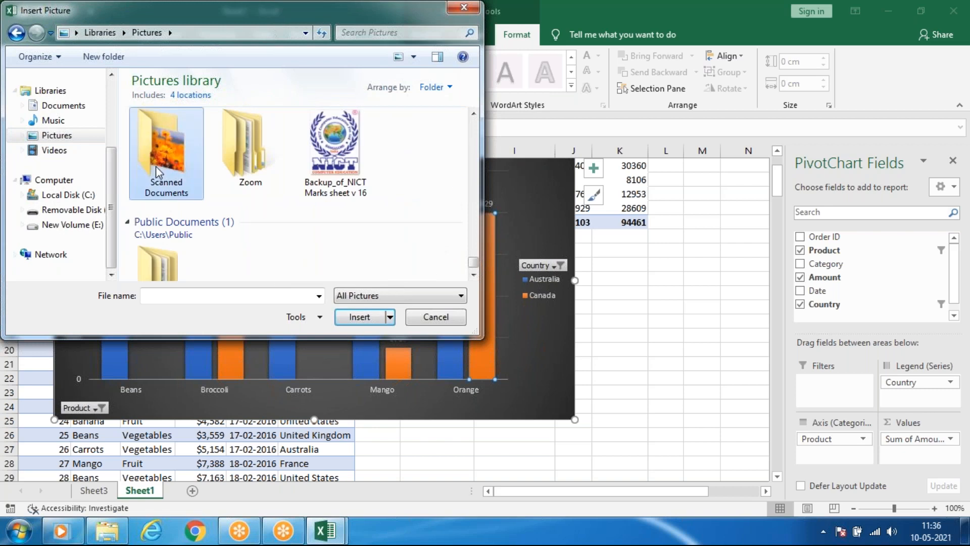
pyautogui.click(245, 153)
pyautogui.click(361, 317)
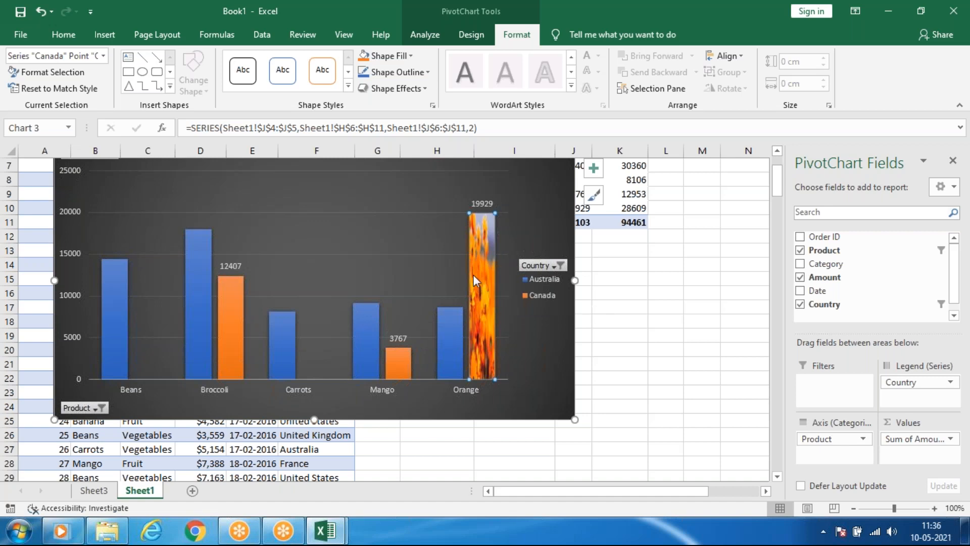
pyautogui.hotkey('ctrl', 'z')
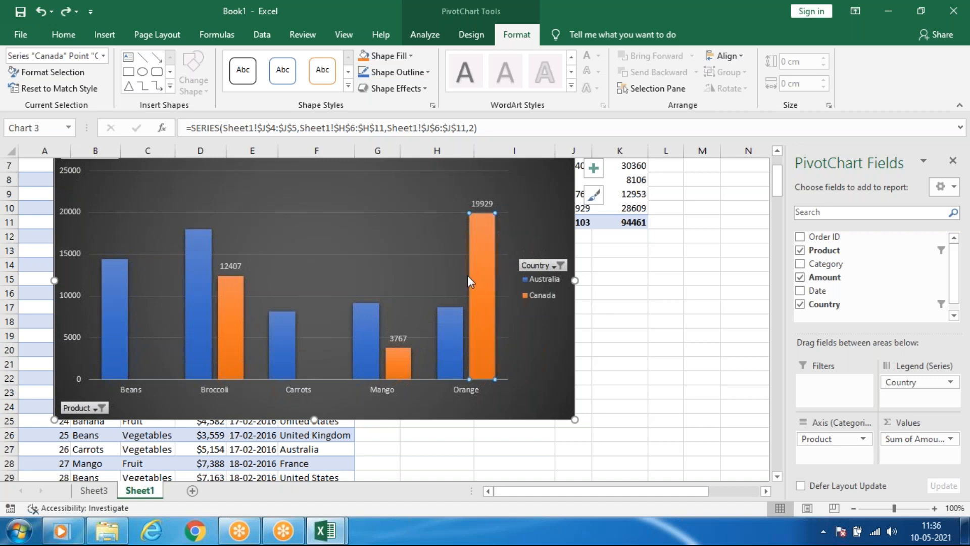
# Remove the fill from the PivotChart's chart area.
pyautogui.scroll(2, 392, 293)
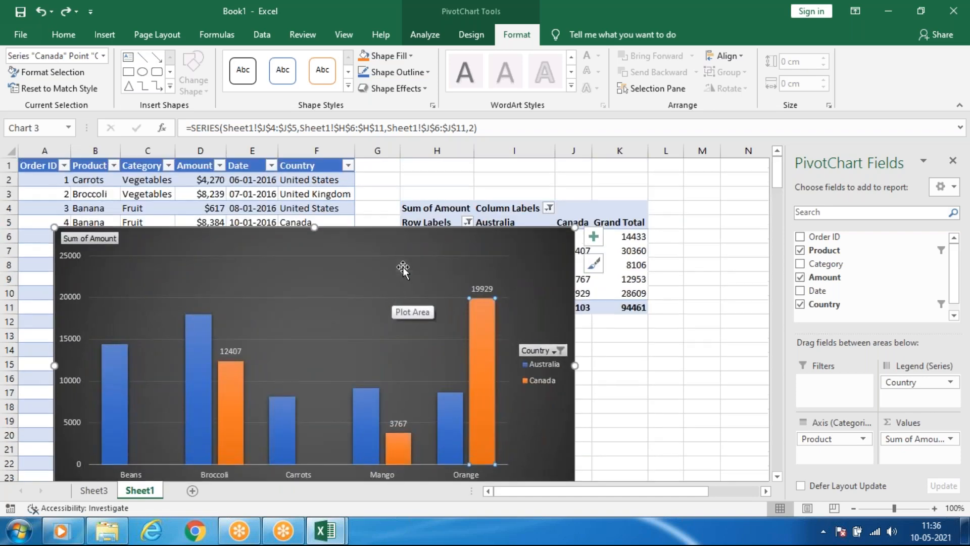
pyautogui.scroll(-1, 405, 269)
pyautogui.click(464, 213)
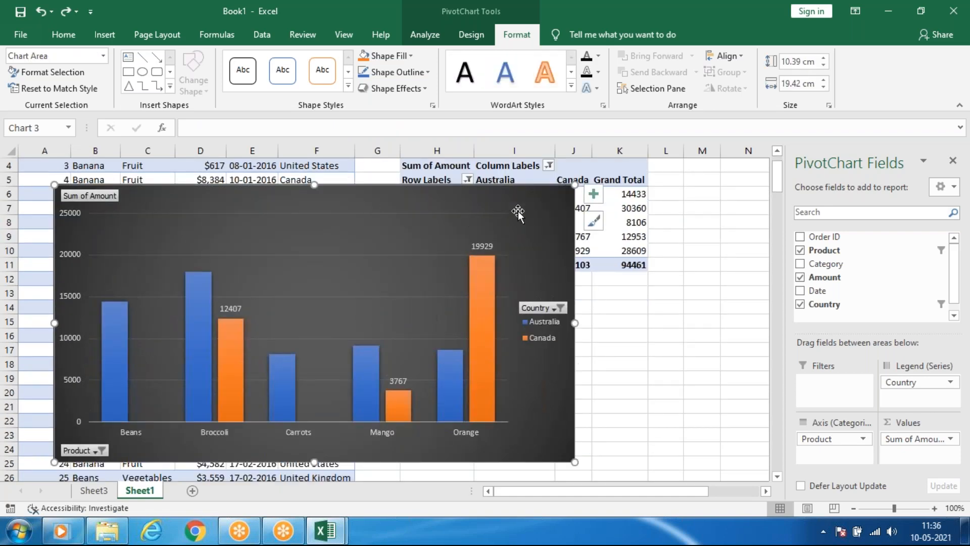
pyautogui.click(389, 56)
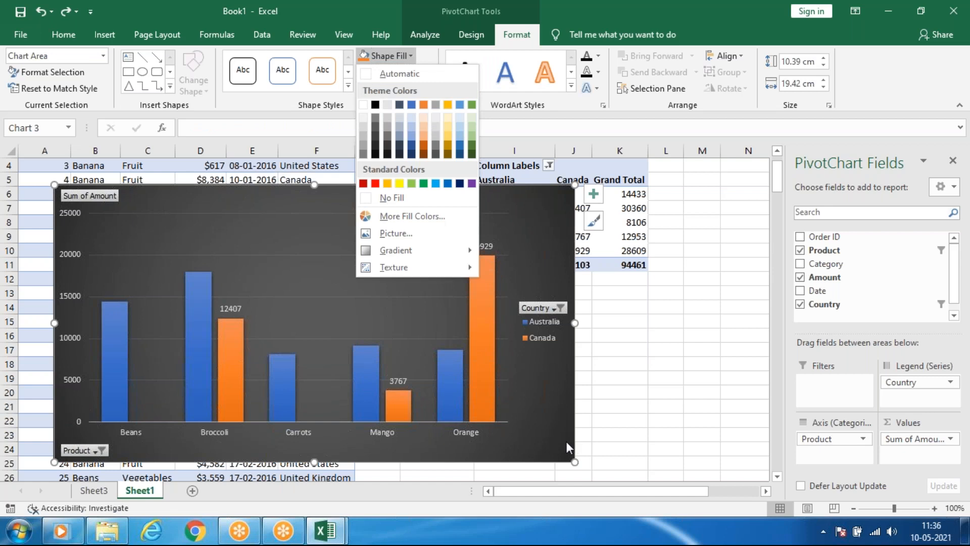
pyautogui.click(566, 443)
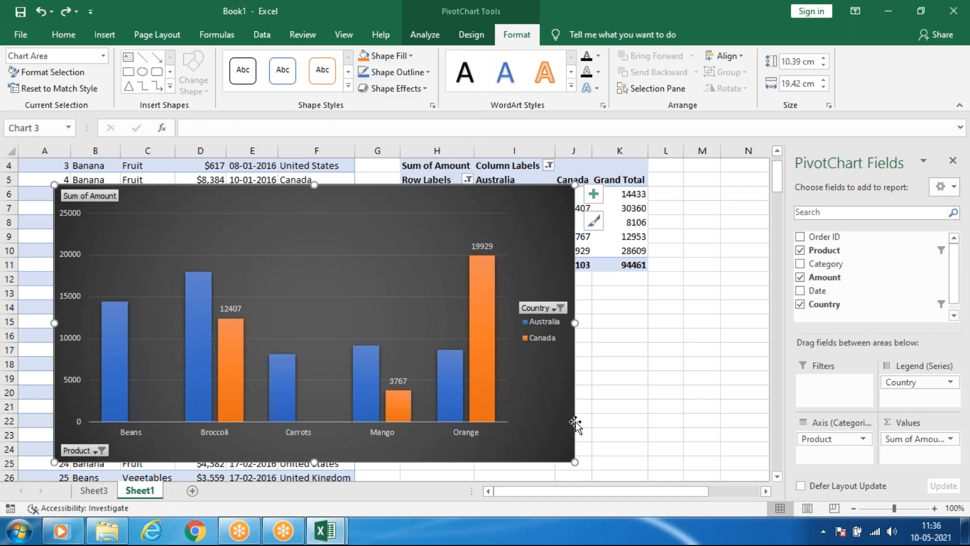
pyautogui.click(387, 56)
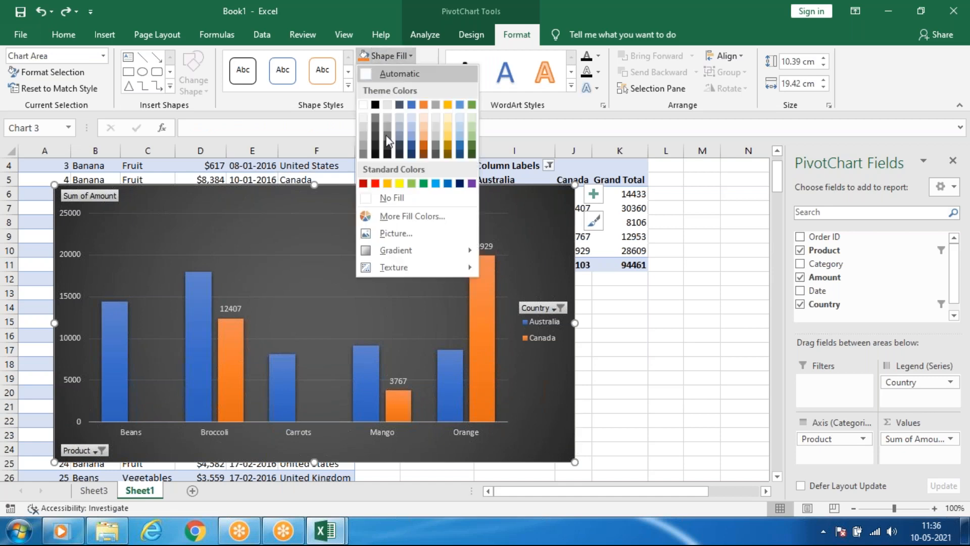
pyautogui.click(402, 200)
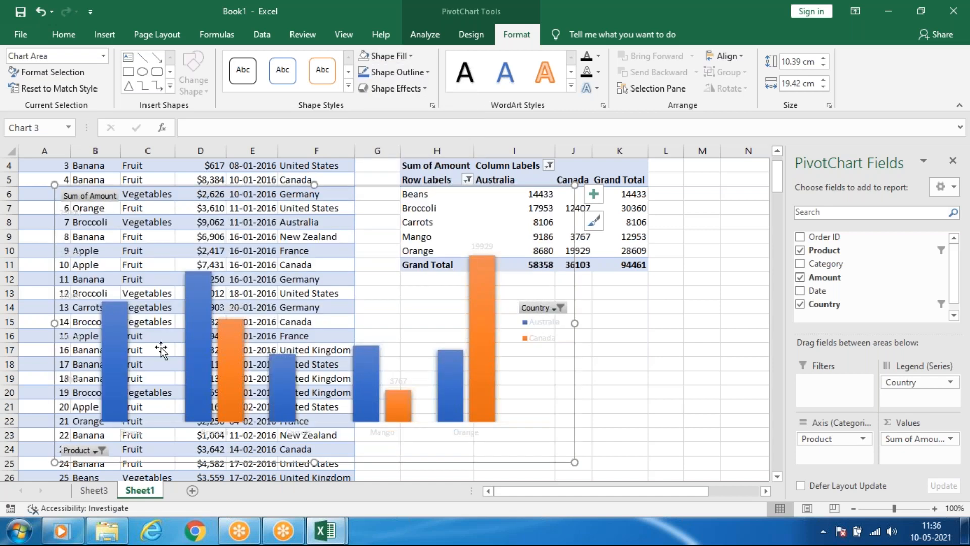
# Fill the chart area with standard purple, and replace it with a light grey theme colour.
pyautogui.click(412, 55)
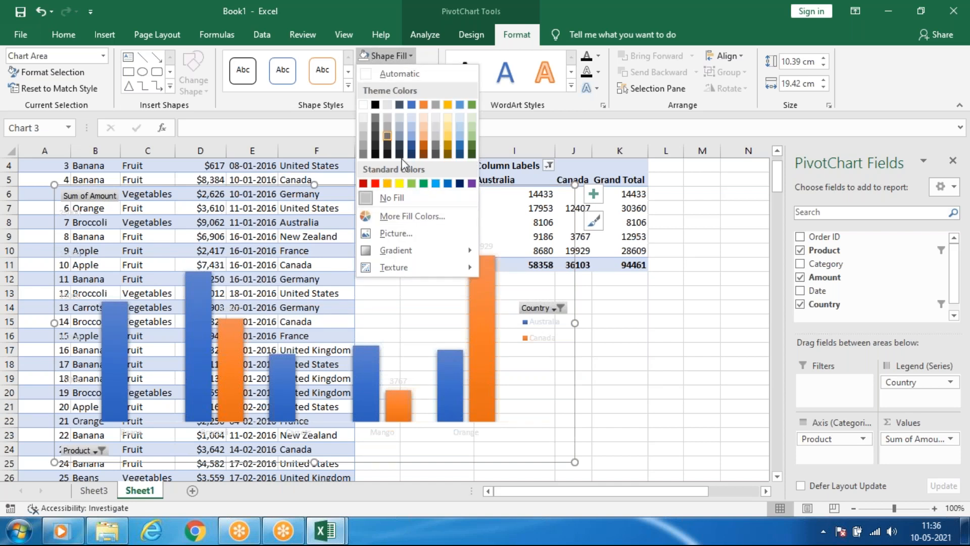
pyautogui.click(473, 183)
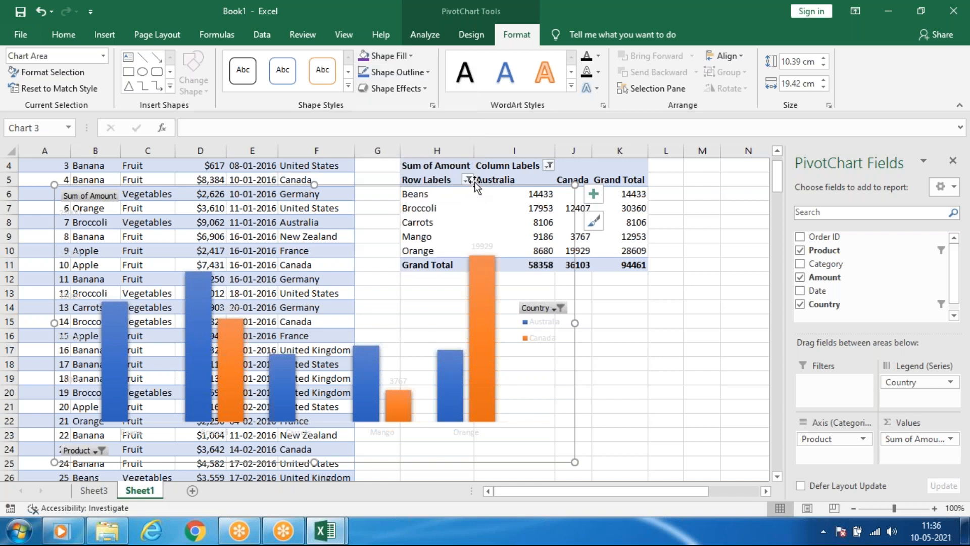
pyautogui.click(399, 57)
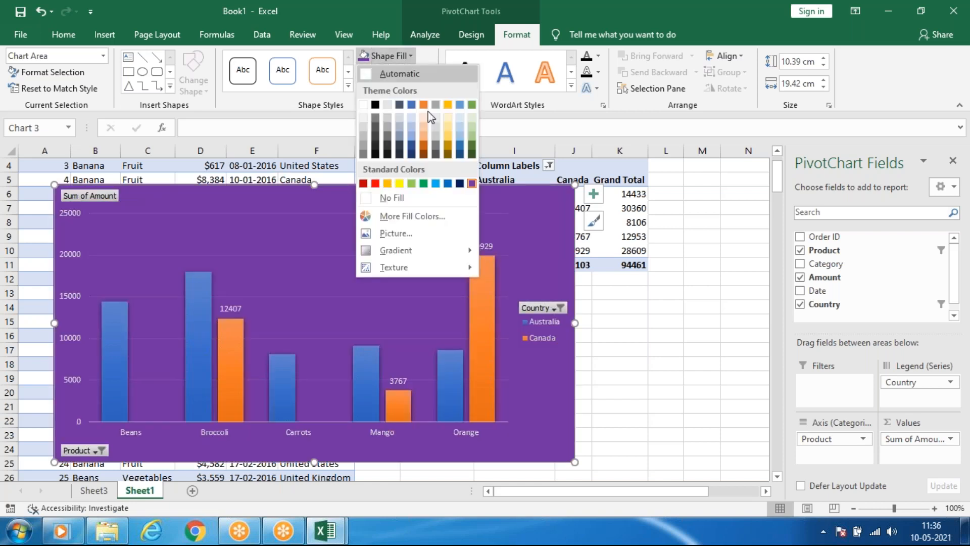
pyautogui.click(435, 136)
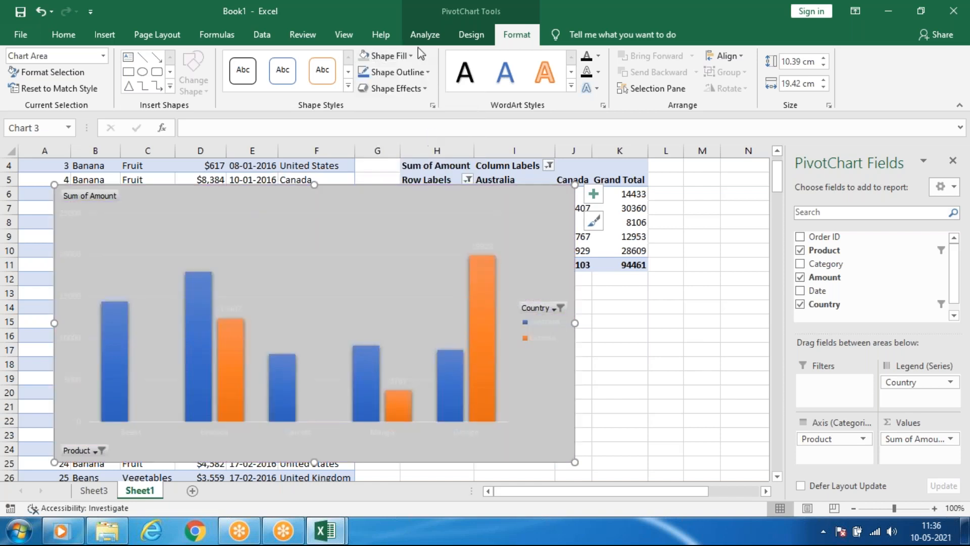
# Apply a grey gradient with a dark centre to the chart area.
pyautogui.click(410, 56)
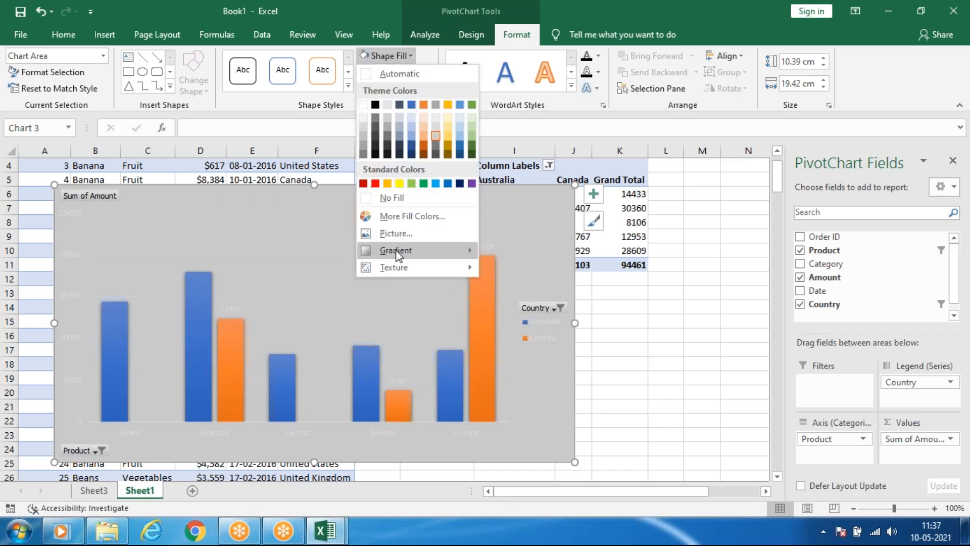
pyautogui.moveTo(396, 250)
pyautogui.click(523, 449)
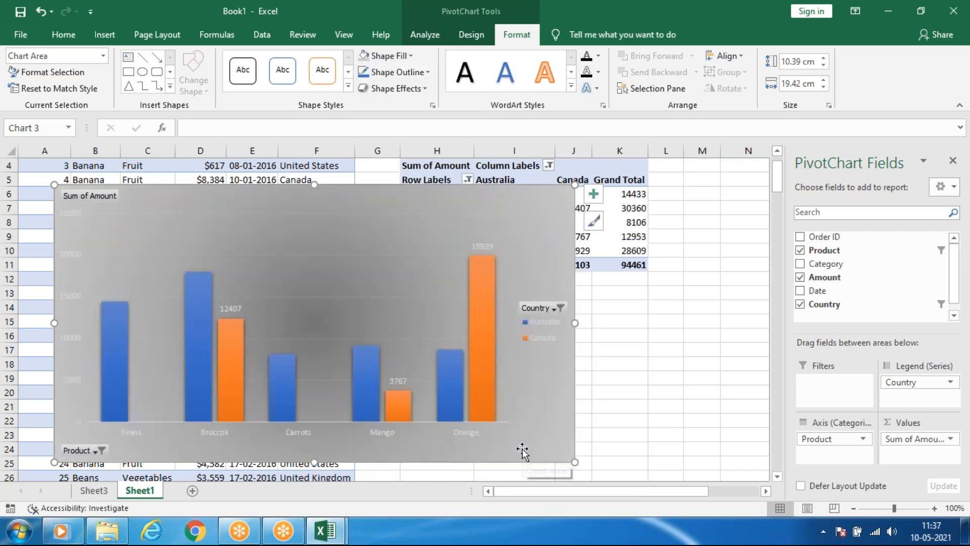
# Fill the chart area with standard dark blue and look through the gradient variations without applying one.
pyautogui.click(401, 55)
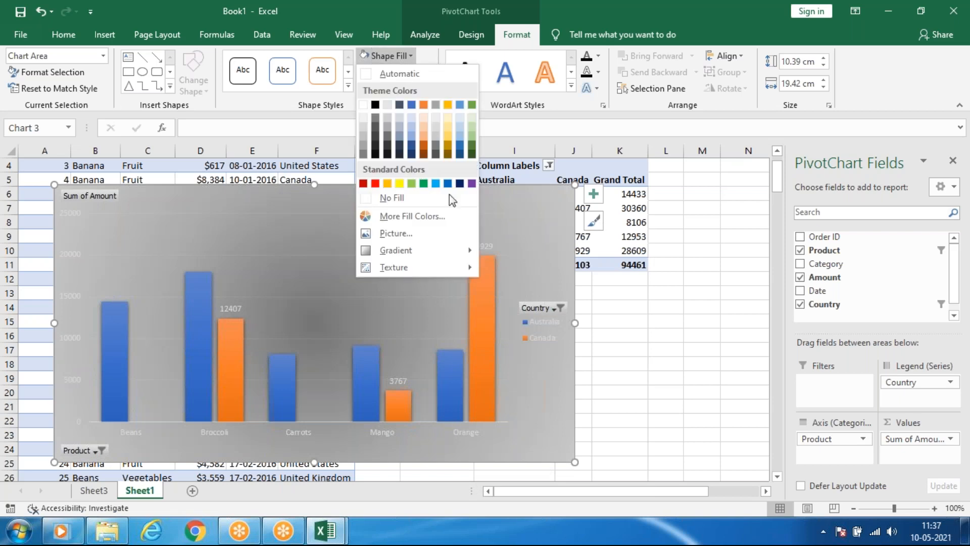
pyautogui.click(461, 185)
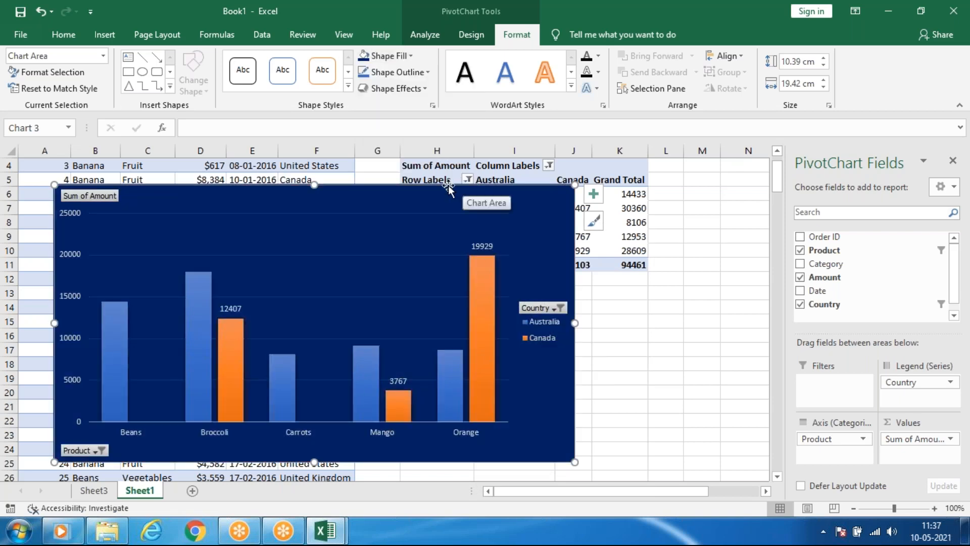
pyautogui.click(399, 59)
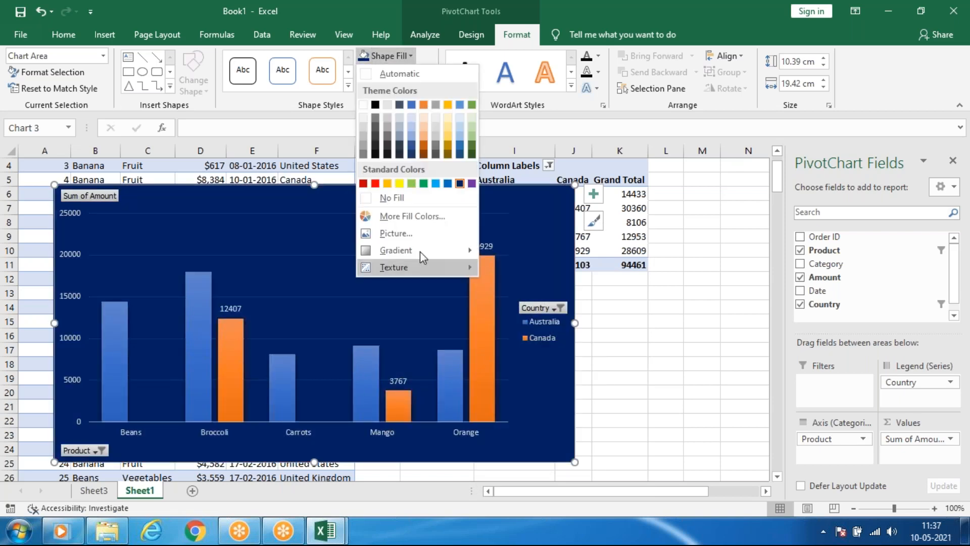
pyautogui.moveTo(420, 251)
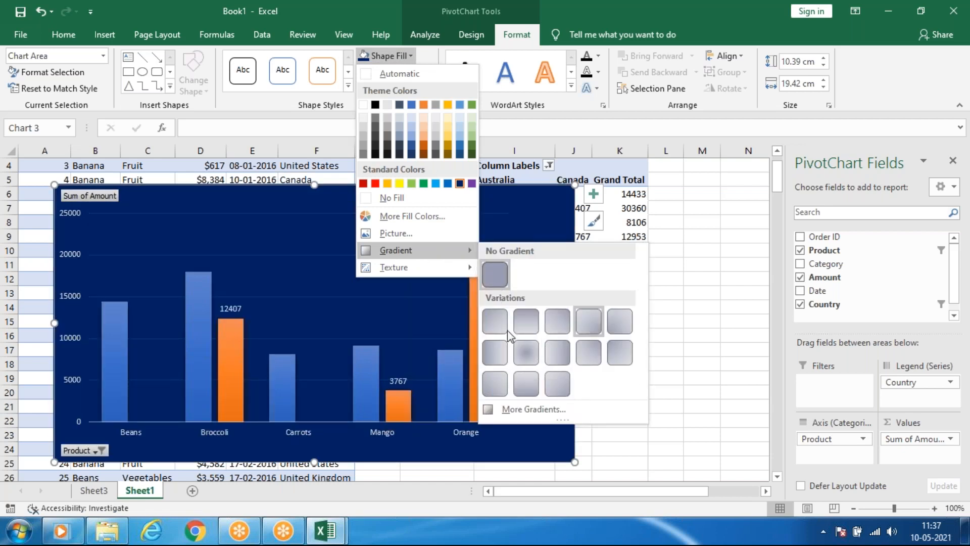
pyautogui.click(420, 331)
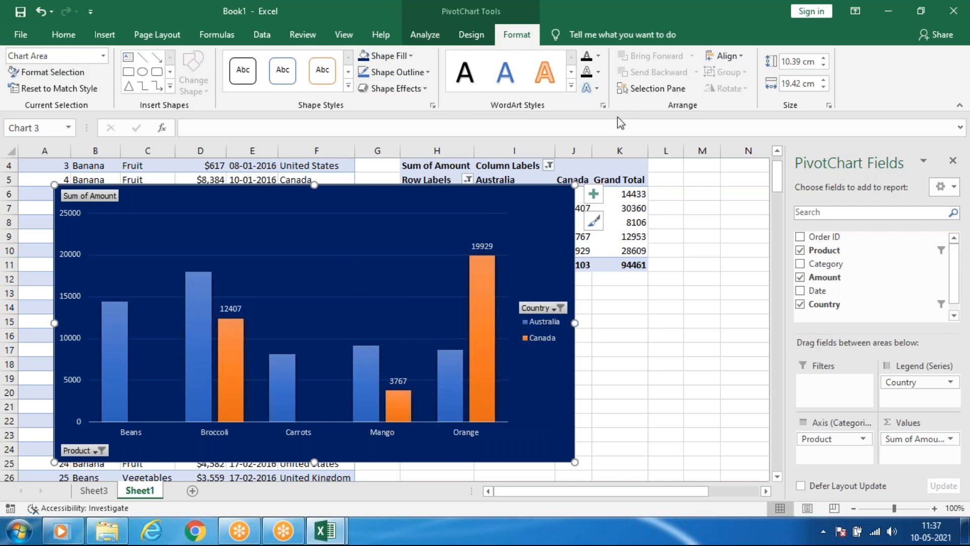
# Change the PivotChart's type from clustered column to 3-D Pie.
pyautogui.click(423, 37)
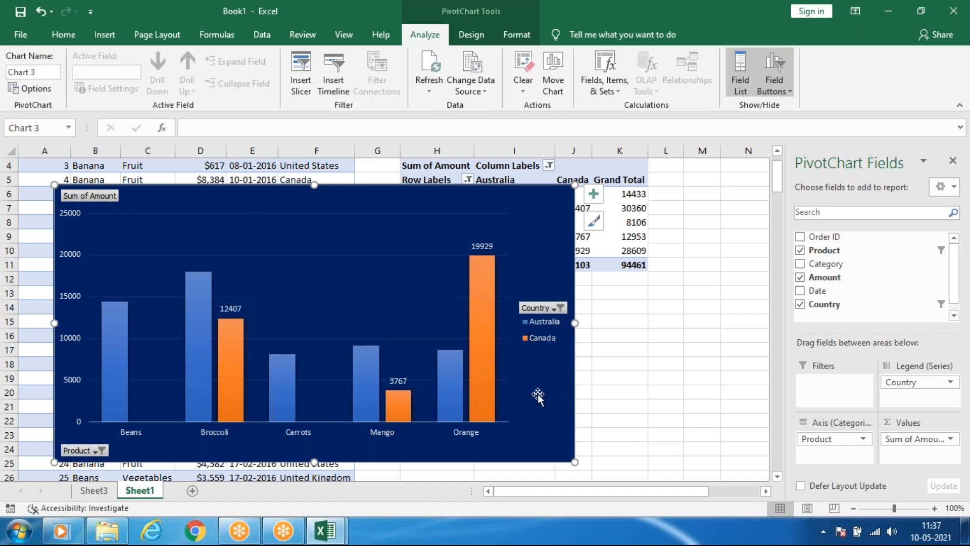
pyautogui.click(100, 37)
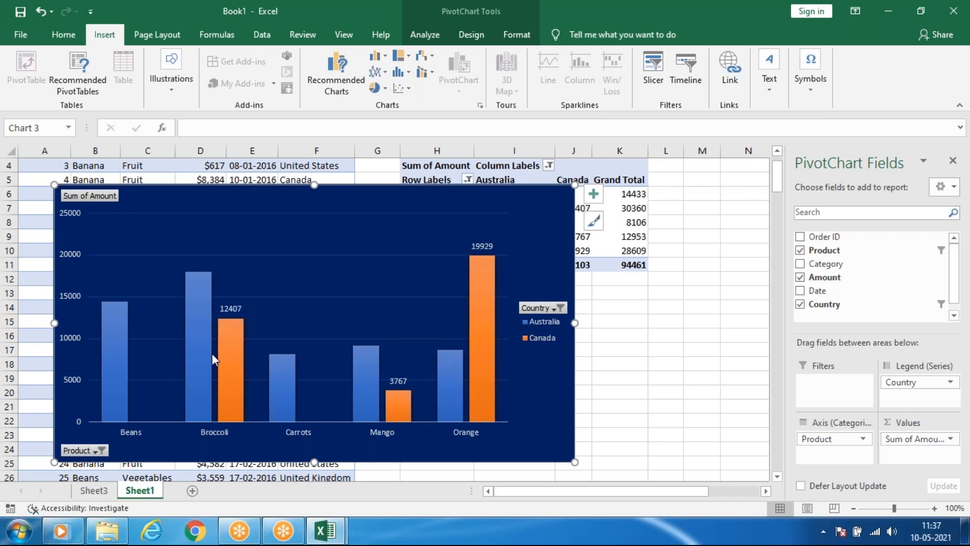
pyautogui.click(466, 40)
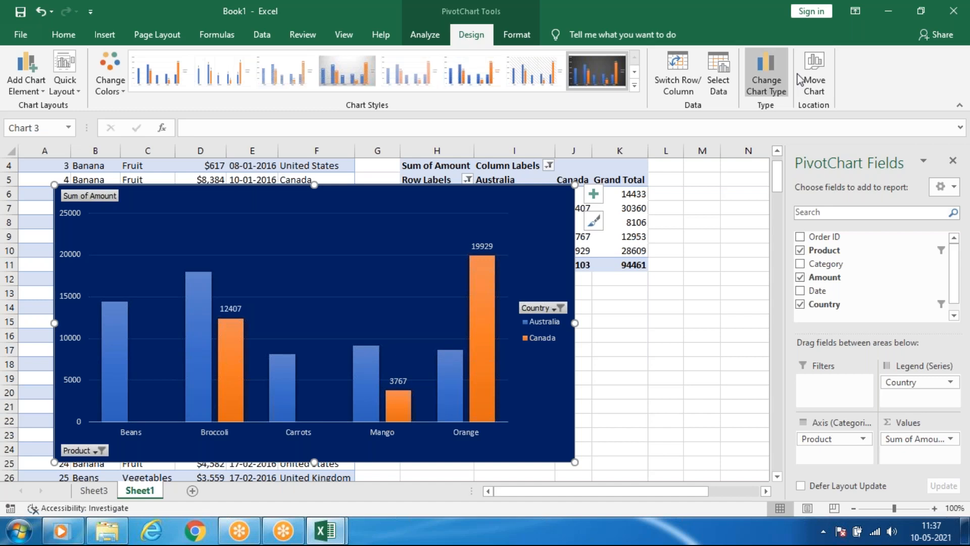
pyautogui.click(763, 73)
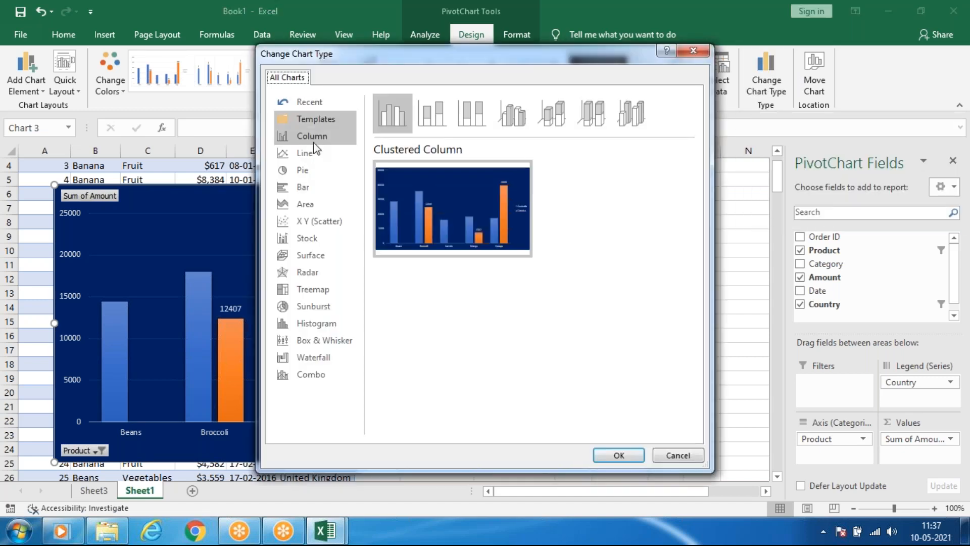
pyautogui.click(310, 172)
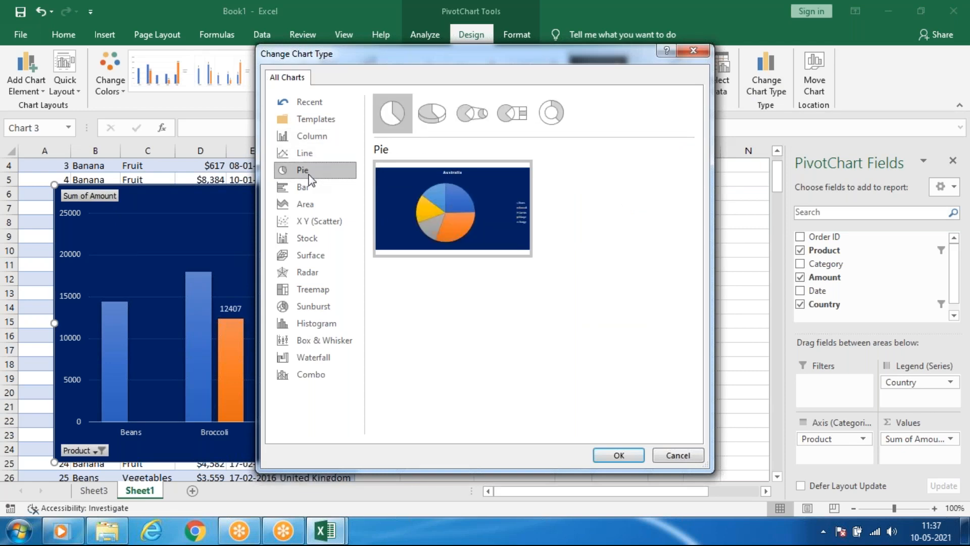
pyautogui.click(436, 114)
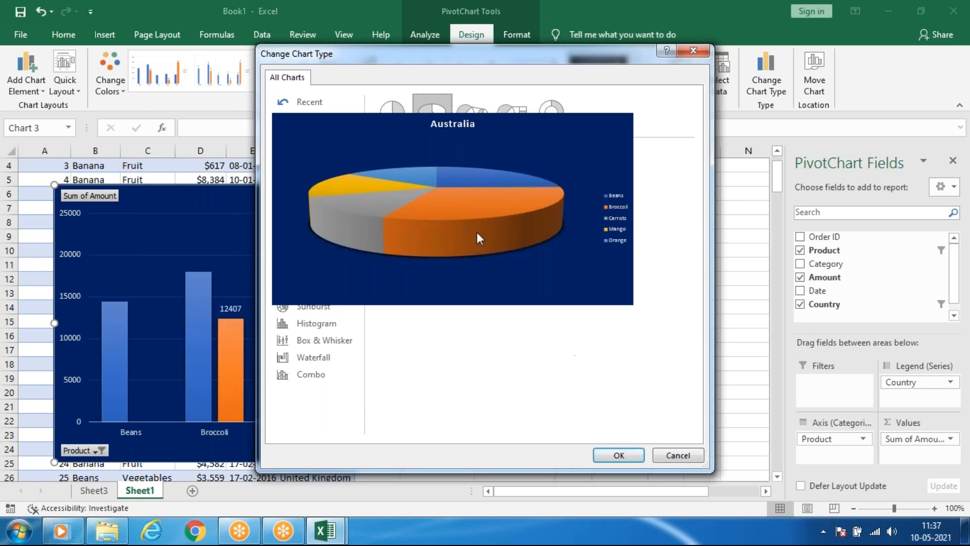
pyautogui.click(619, 455)
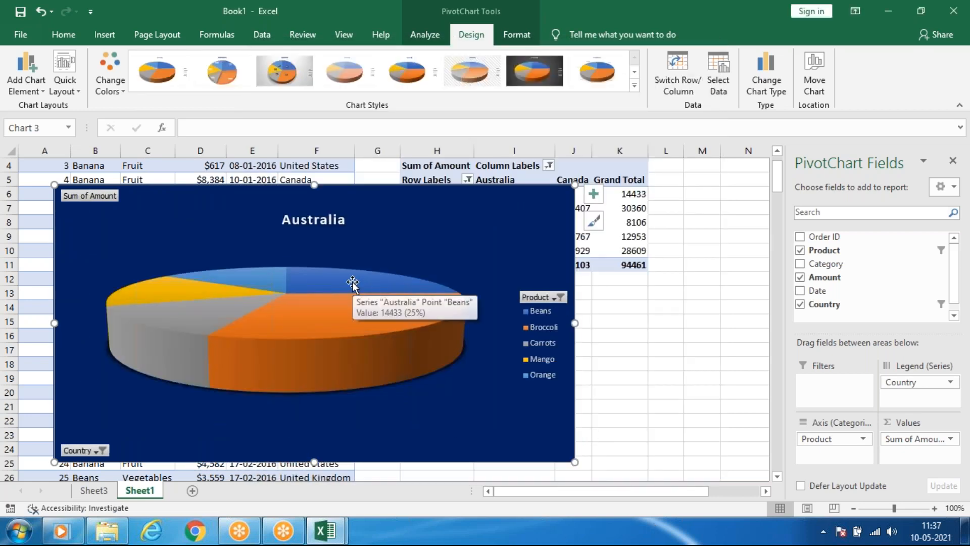
# Try several chart styles on the 3-D pie, including the boxed-label style and the plain legend style, ending with the pale translucent one.
pyautogui.click(595, 198)
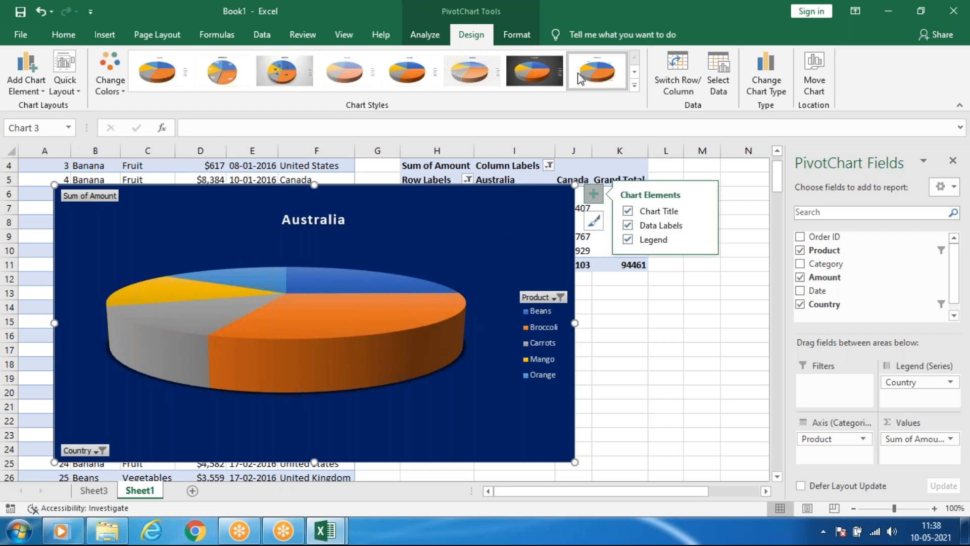
pyautogui.click(467, 82)
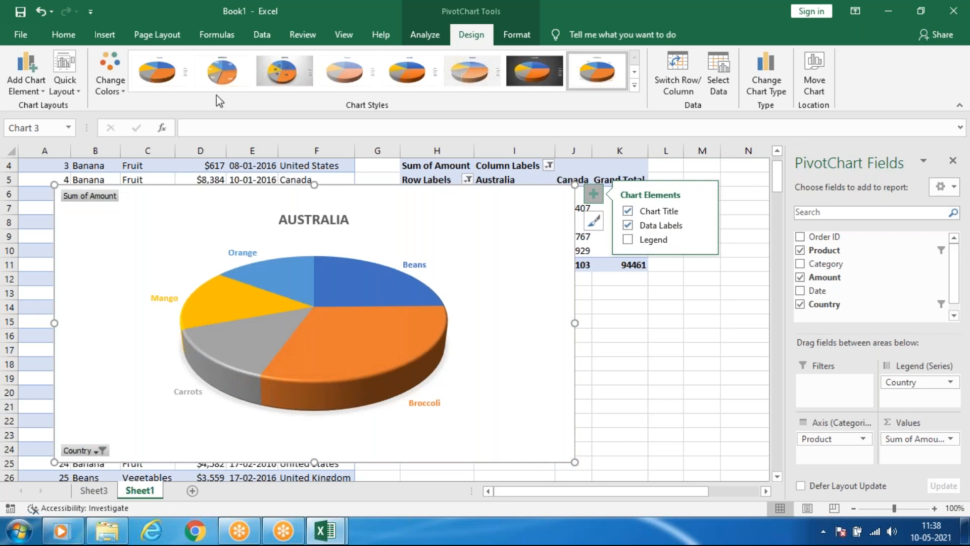
pyautogui.click(223, 71)
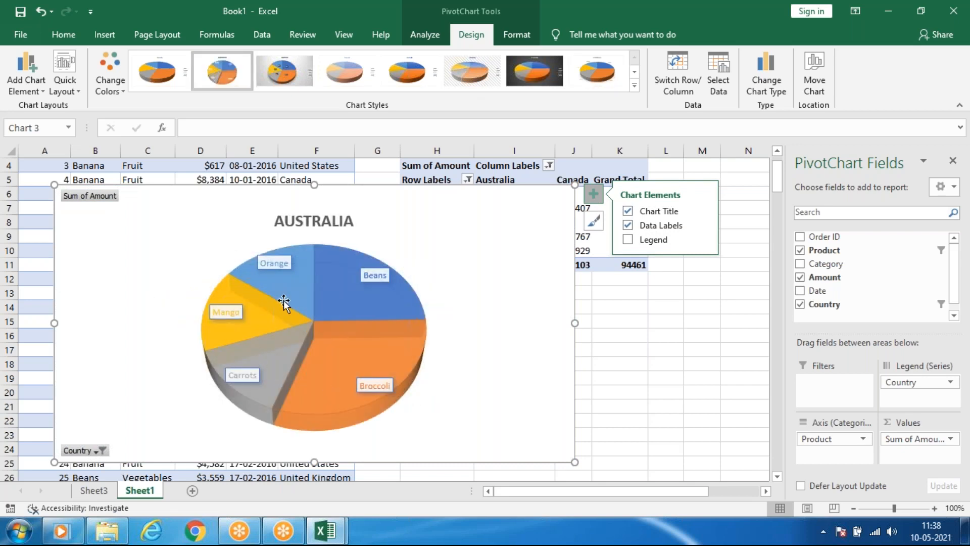
pyautogui.click(167, 81)
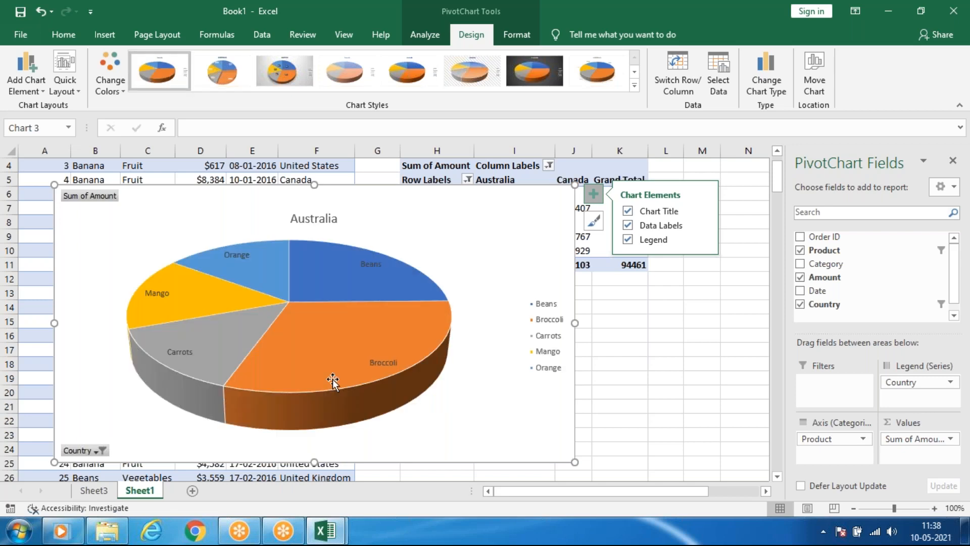
pyautogui.click(425, 77)
pyautogui.click(345, 80)
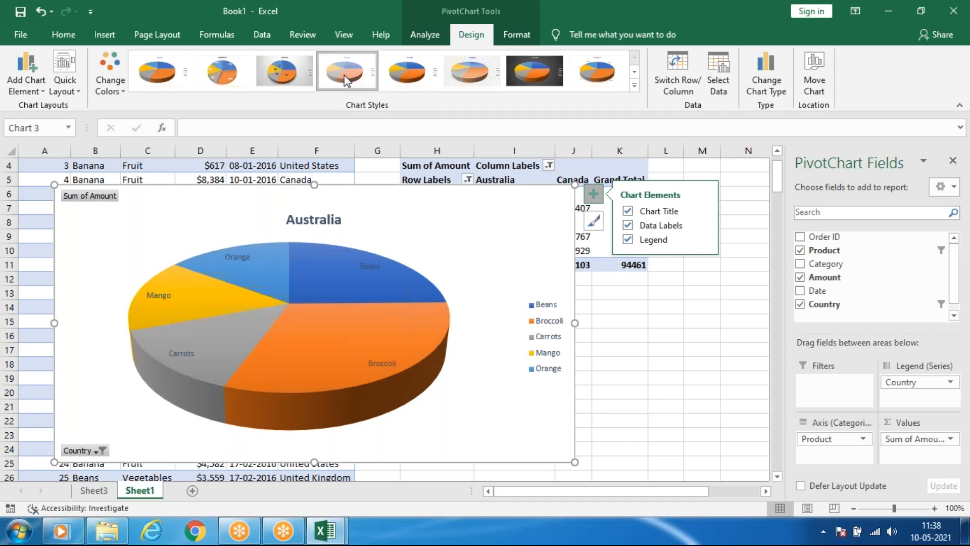
# Apply the hatched-background chart style to the 3-D pie, and replace it with the dark-background style.
pyautogui.click(416, 329)
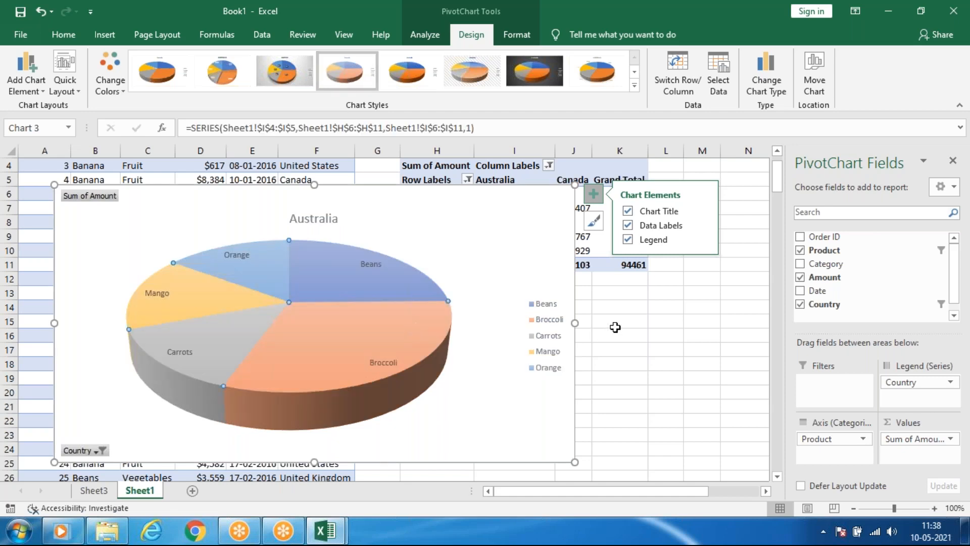
pyautogui.click(387, 356)
pyautogui.click(466, 76)
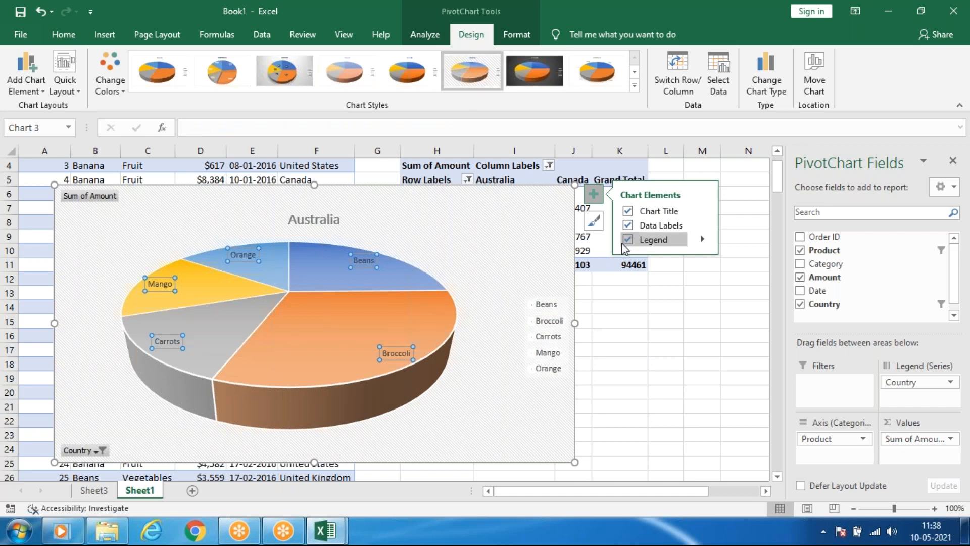
pyautogui.click(558, 78)
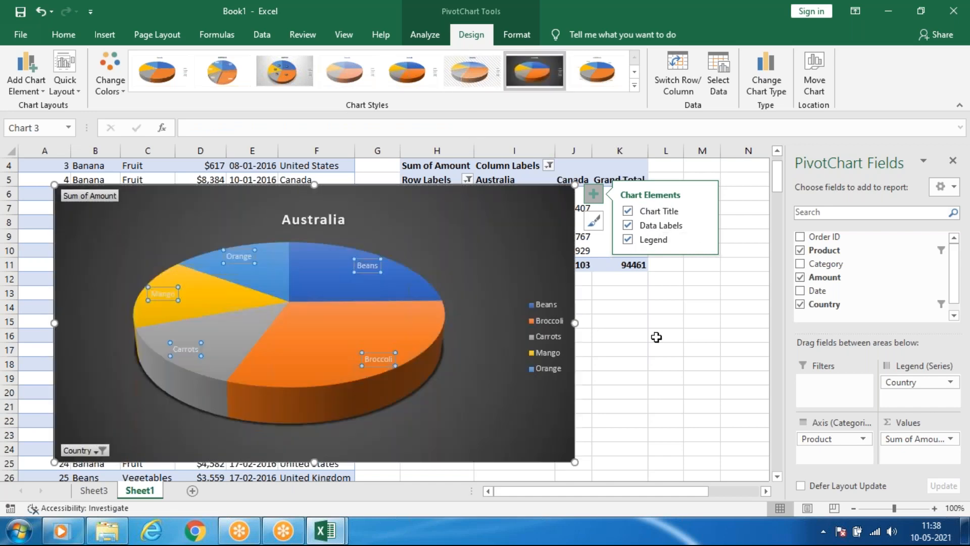
# Show the PivotTable amounts as % of Grand Total, moving the chart aside to reach the values and back up again.
pyautogui.click(657, 337)
pyautogui.click(609, 222)
pyautogui.moveTo(508, 200); pyautogui.dragTo(479, 254)
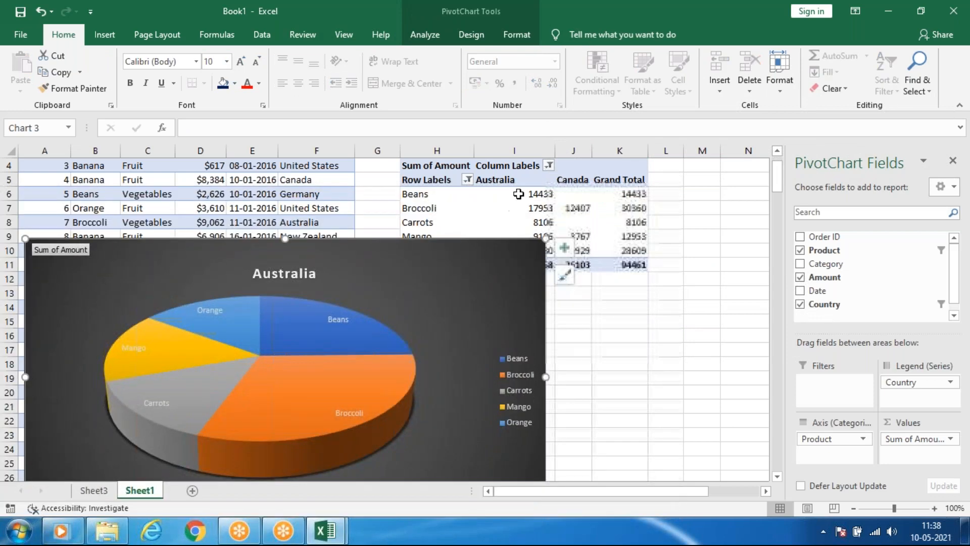
pyautogui.rightClick(519, 193)
pyautogui.moveTo(591, 332)
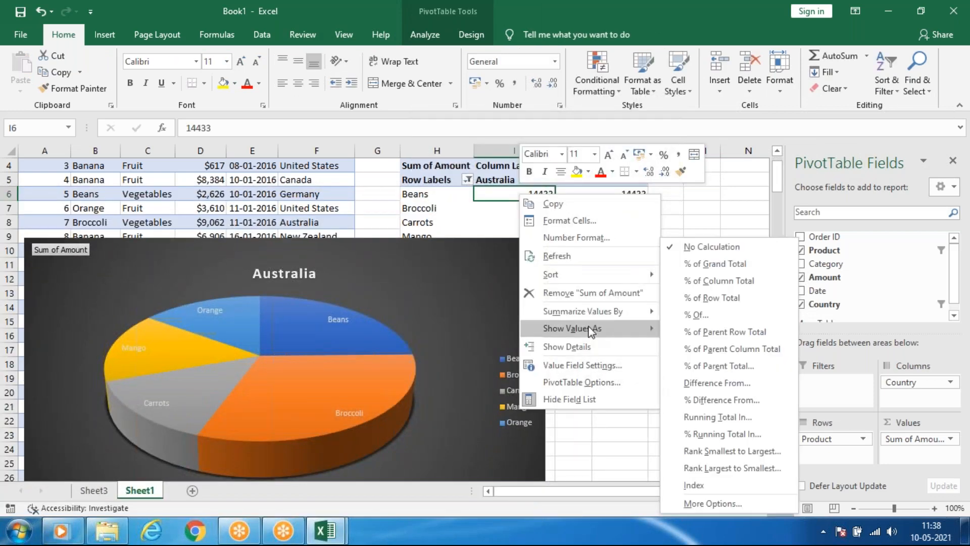
pyautogui.click(722, 265)
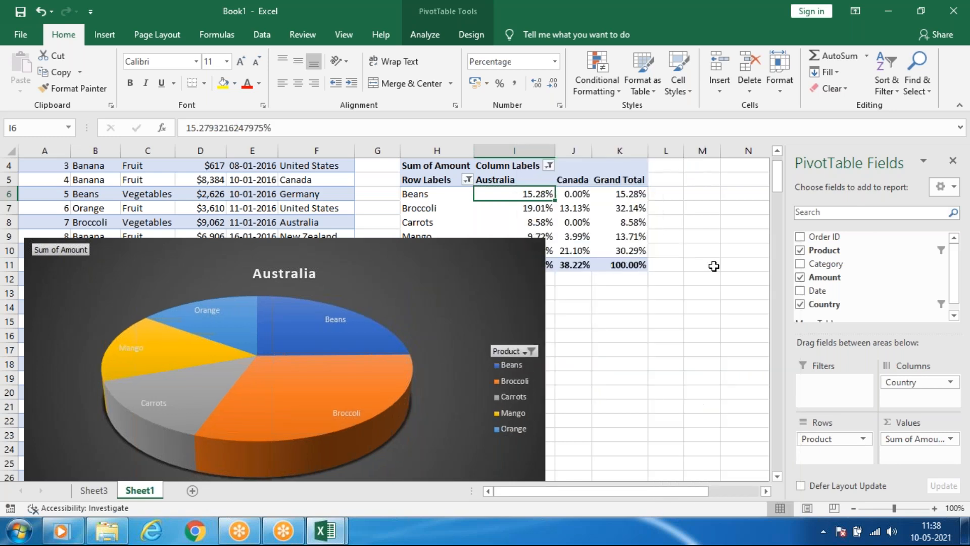
pyautogui.click(389, 249)
pyautogui.moveTo(390, 249); pyautogui.dragTo(432, 189)
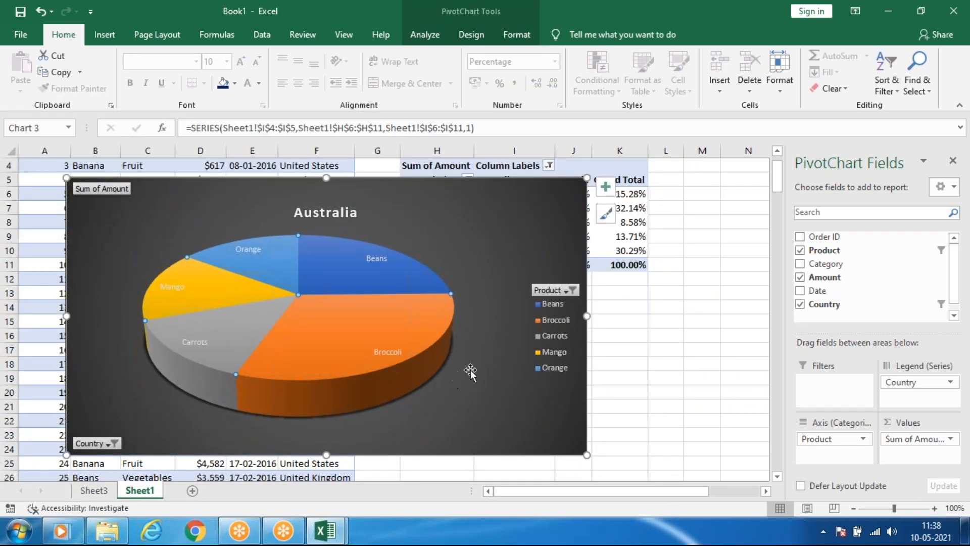
# Compare the pale, grey-gradient, boxed-label and coloured outside-label chart styles on the percentage-based pie.
pyautogui.click(479, 40)
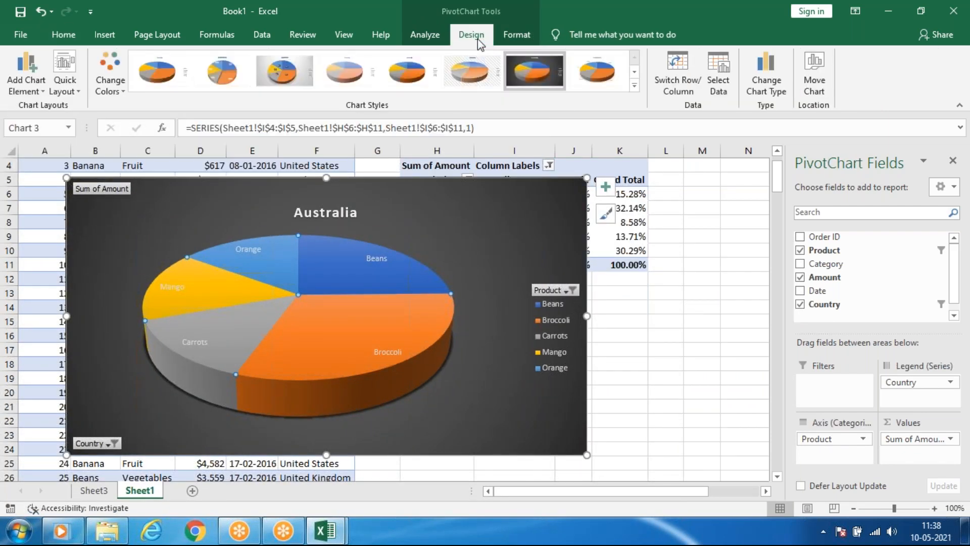
pyautogui.click(363, 81)
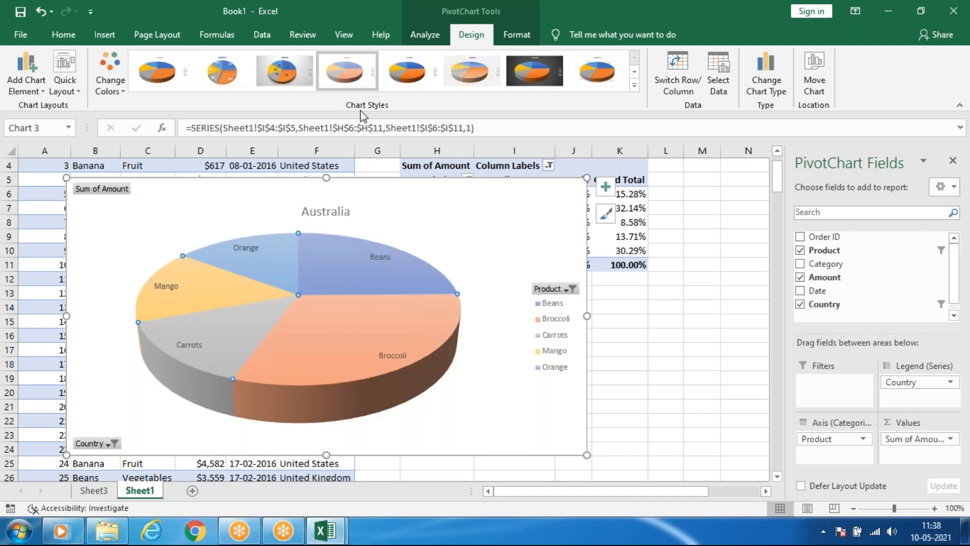
pyautogui.click(283, 68)
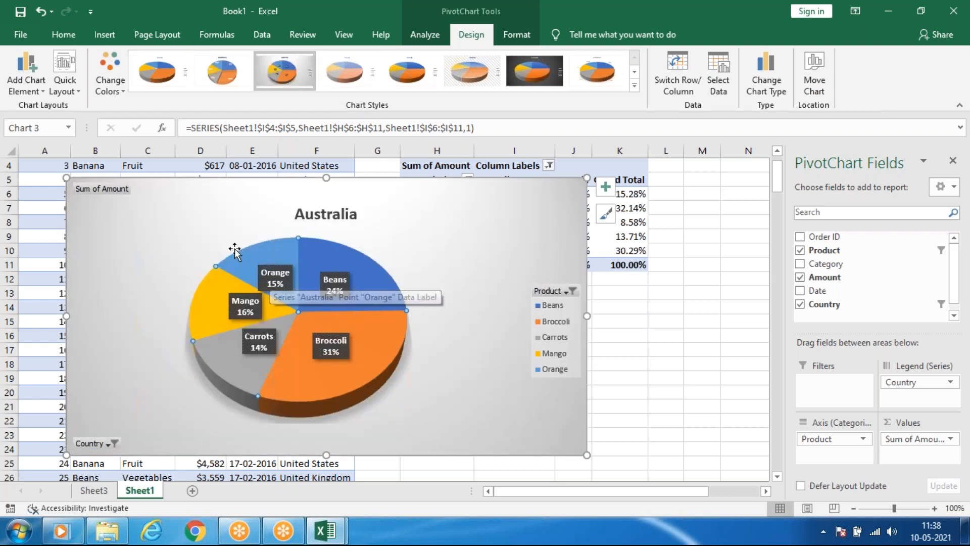
pyautogui.click(214, 60)
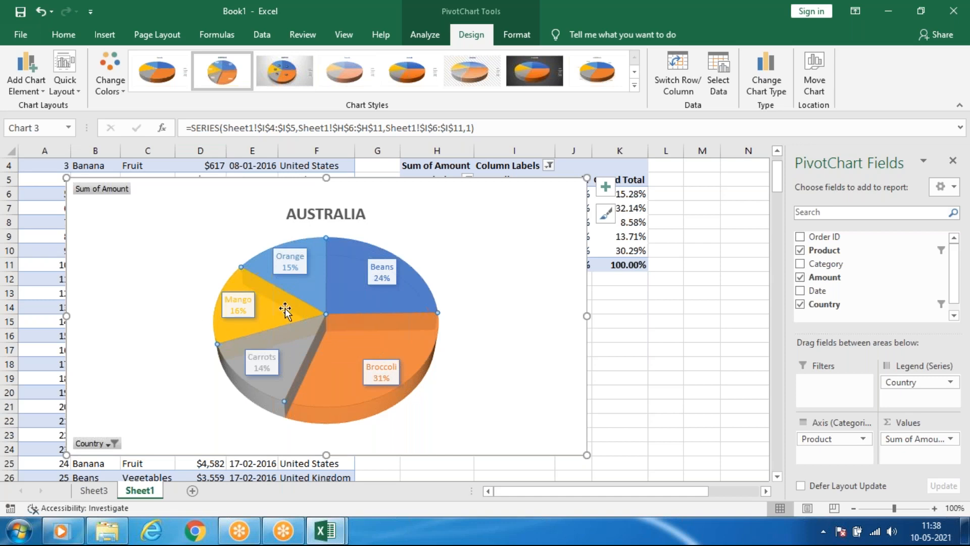
pyautogui.click(275, 77)
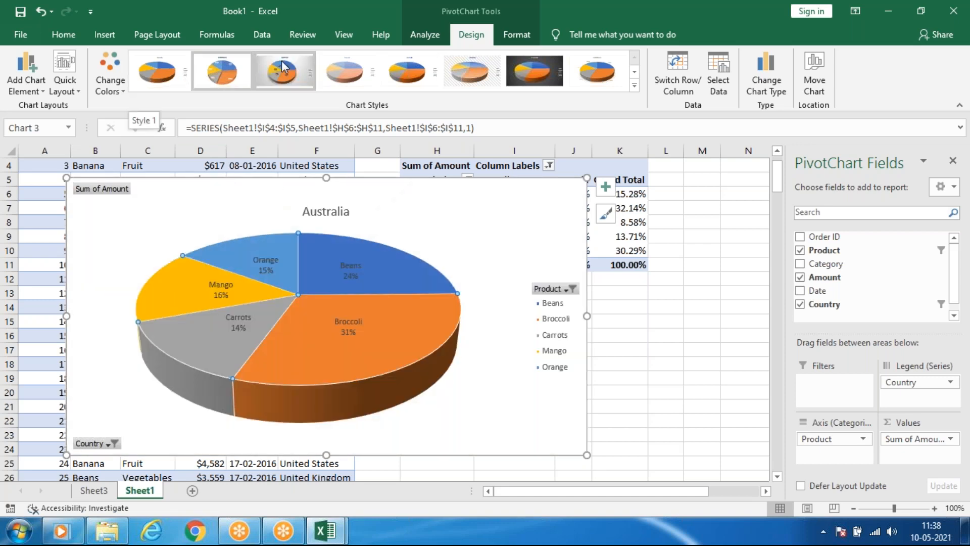
pyautogui.click(594, 76)
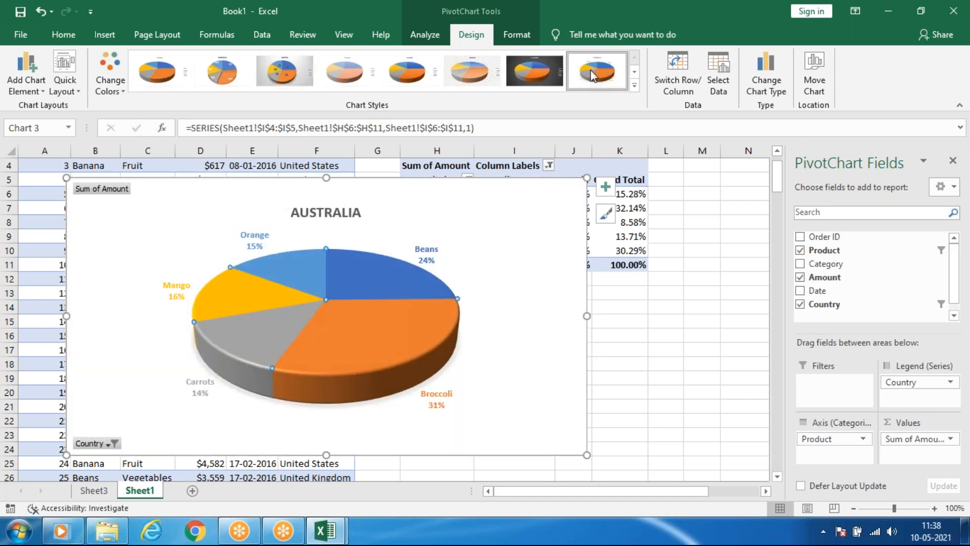
# Apply the last chart style in the gallery to the pie and recolour it with the colourful orange, yellow and green palette.
pyautogui.click(635, 85)
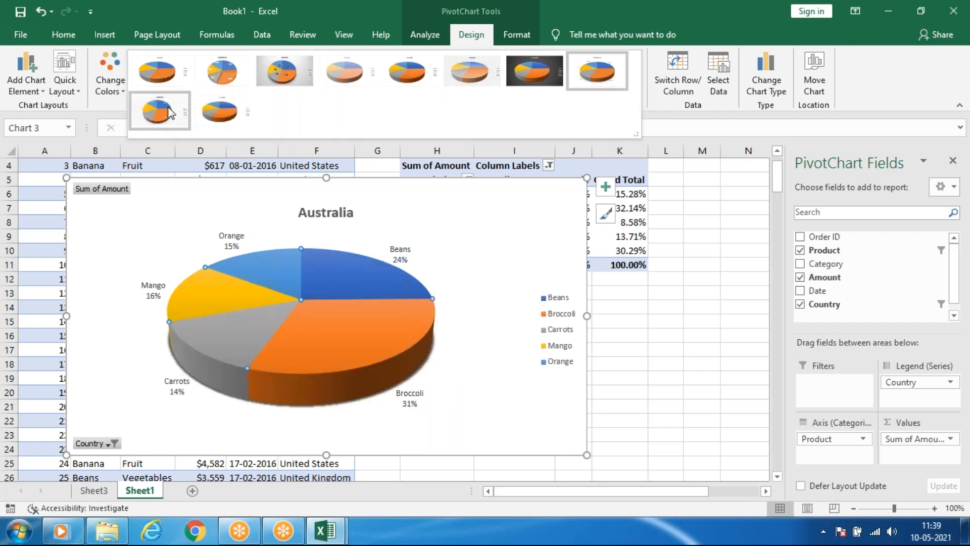
pyautogui.click(218, 111)
pyautogui.click(113, 86)
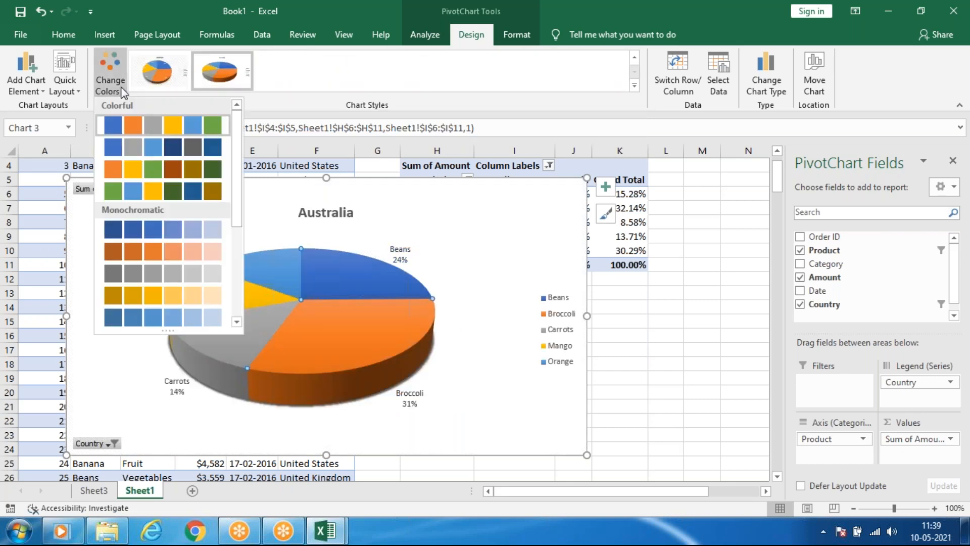
pyautogui.click(191, 172)
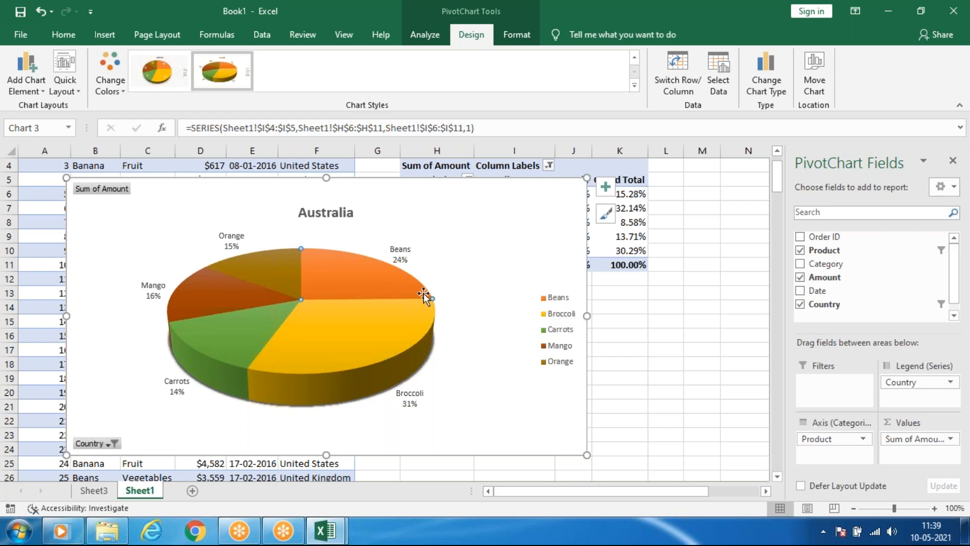
# Remove the pie's data labels and add them again for all slices.
pyautogui.click(605, 187)
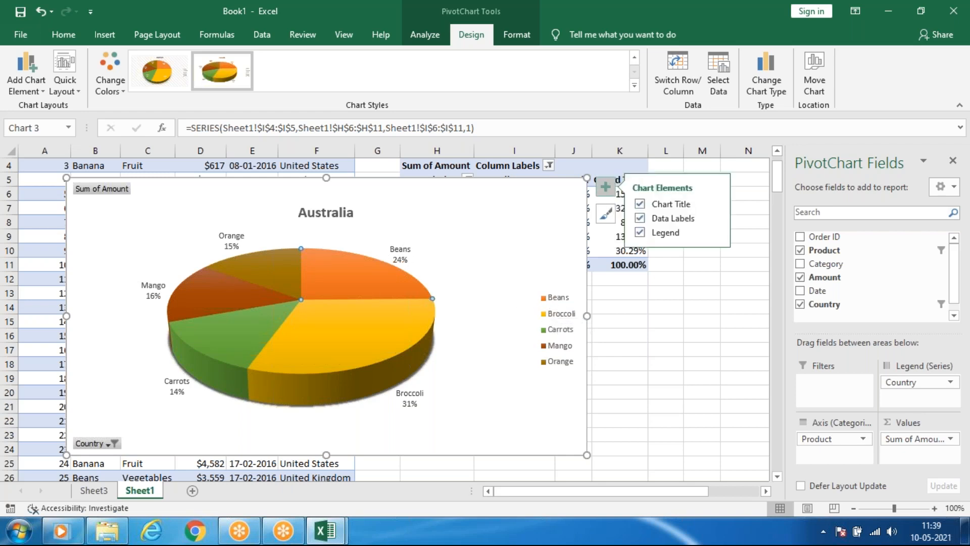
pyautogui.click(640, 218)
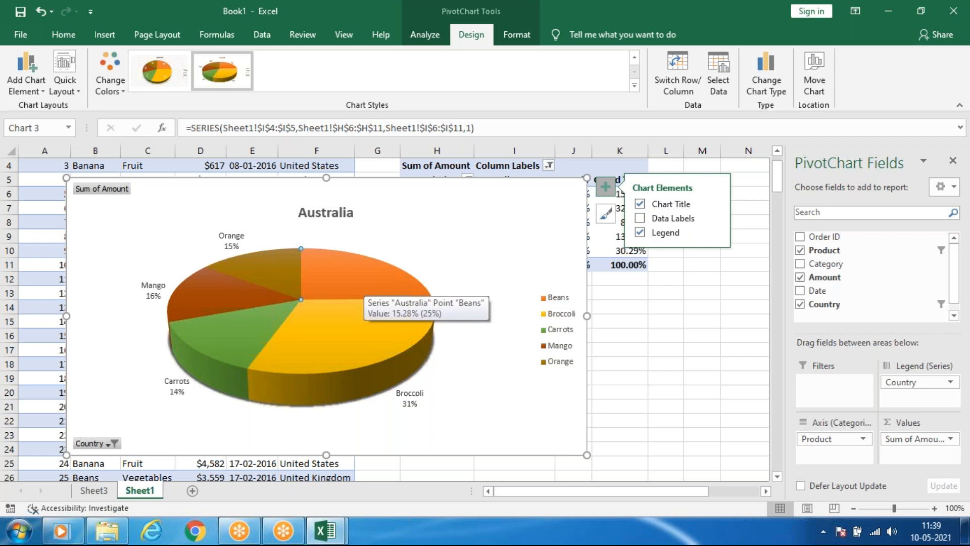
pyautogui.click(641, 219)
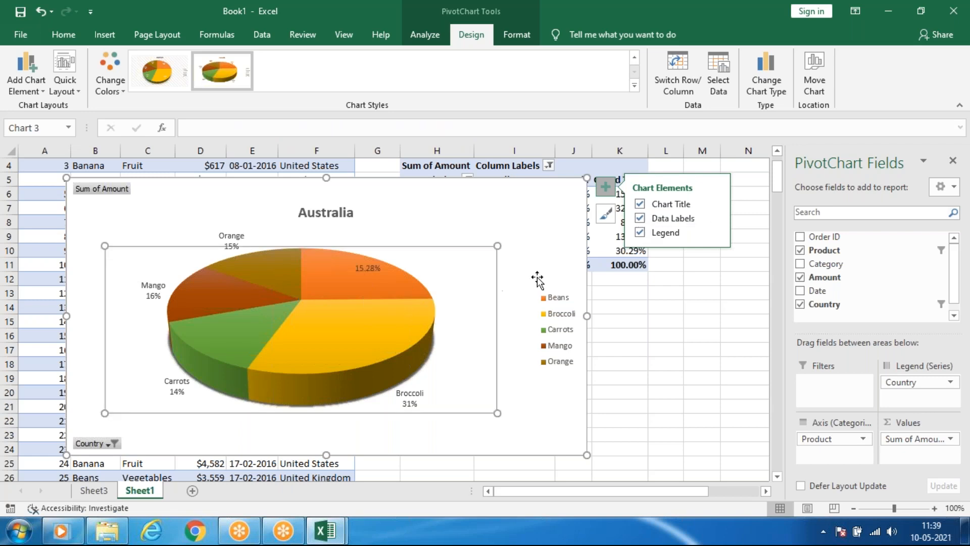
pyautogui.click(641, 219)
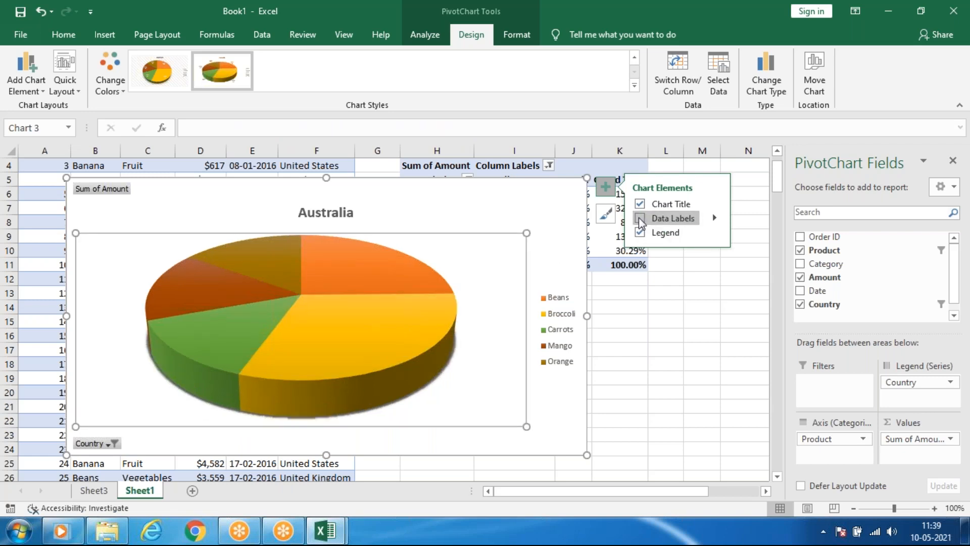
pyautogui.click(640, 220)
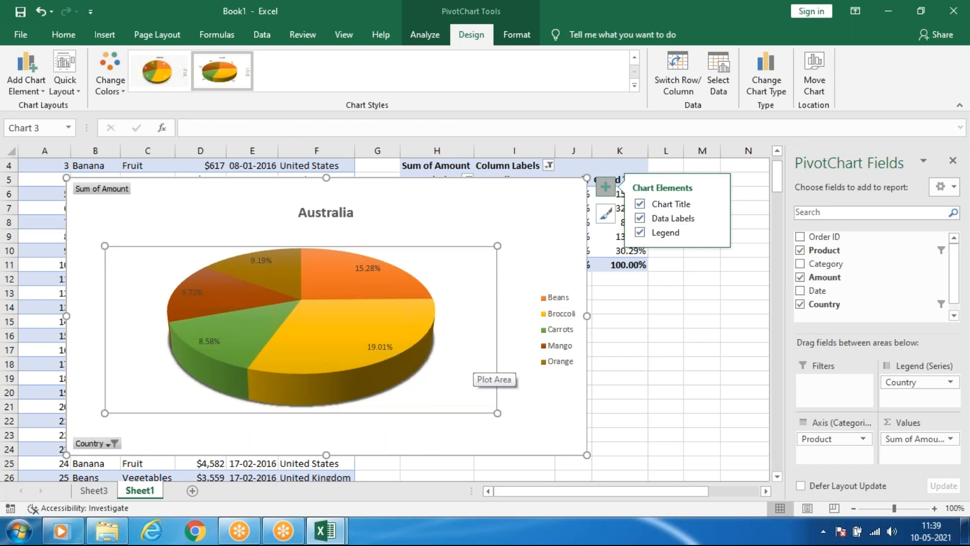
# Display the pie's data labels as data callouts, and reselect the chart.
pyautogui.click(716, 218)
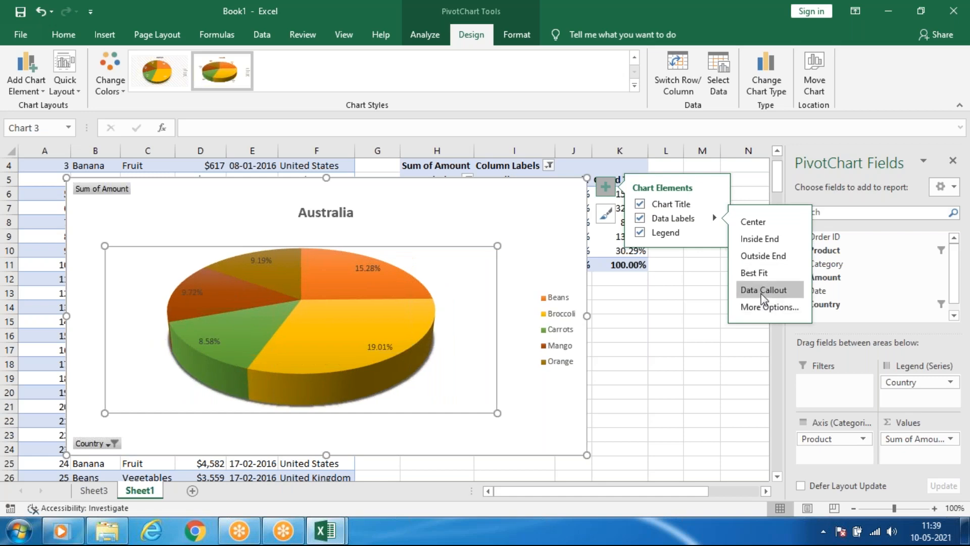
pyautogui.click(714, 220)
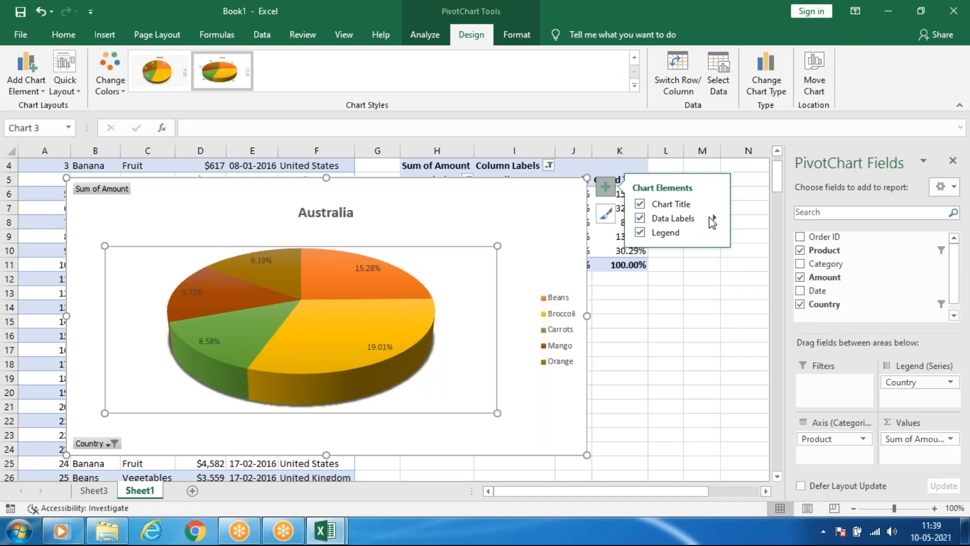
pyautogui.click(715, 221)
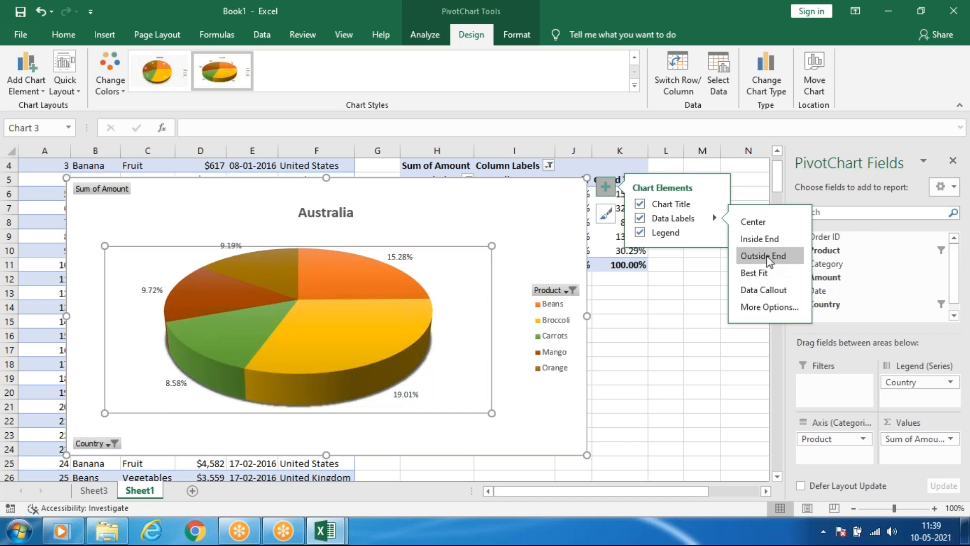
pyautogui.click(763, 291)
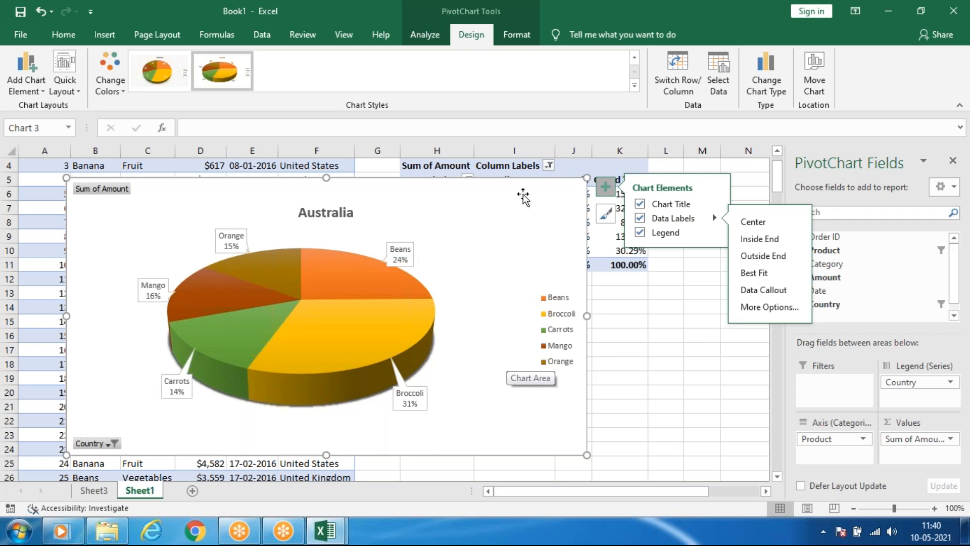
pyautogui.click(634, 310)
pyautogui.click(507, 238)
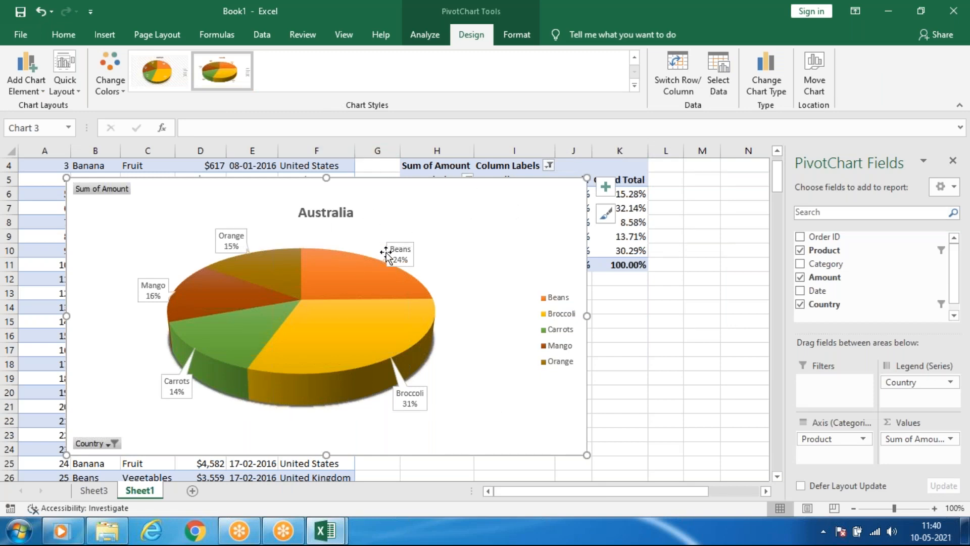
# Change the chart type of the 3-D pie to a clustered bar chart.
pyautogui.click(764, 69)
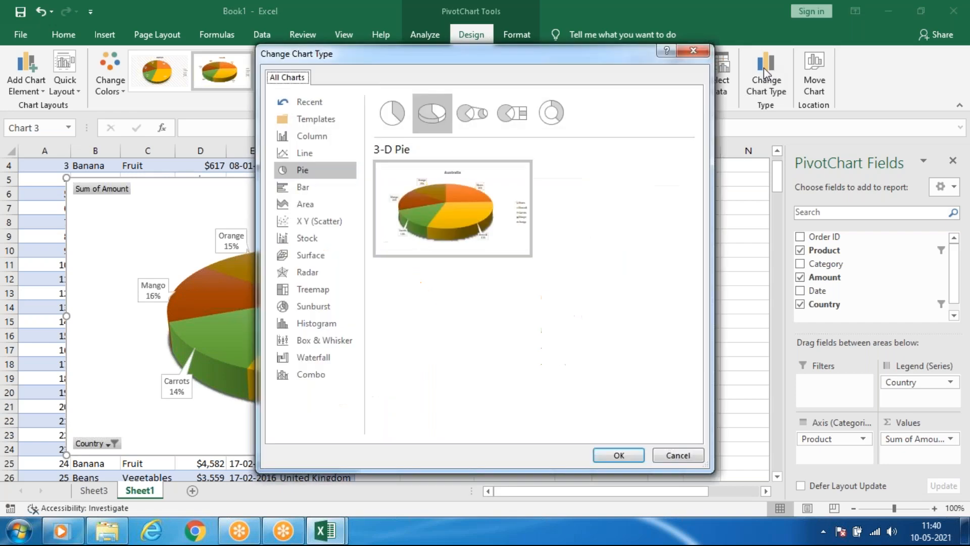
pyautogui.click(702, 50)
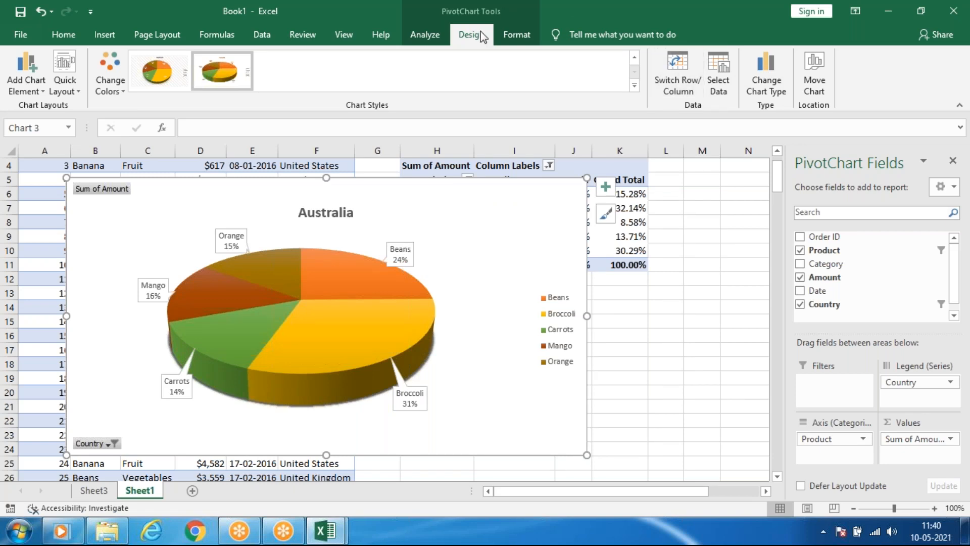
pyautogui.click(766, 65)
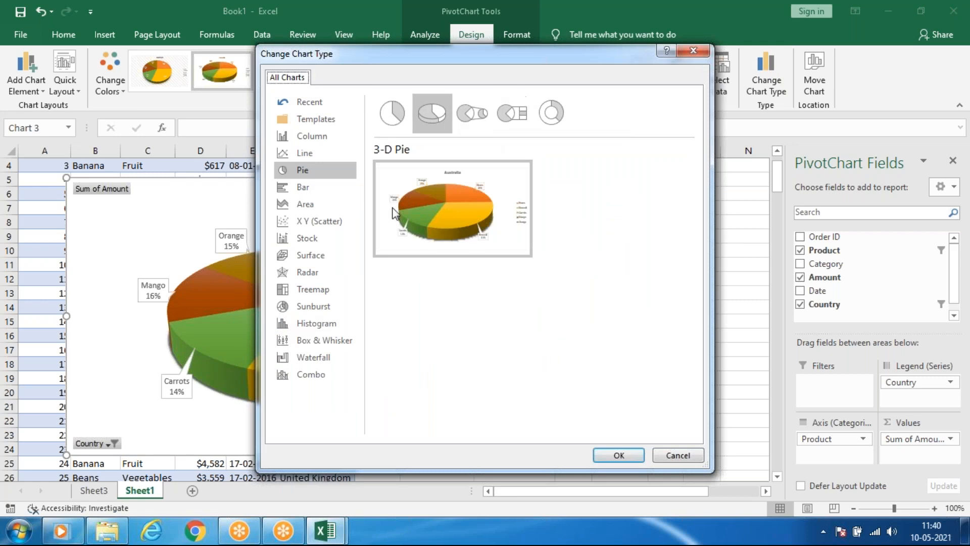
pyautogui.click(309, 185)
pyautogui.moveTo(447, 177)
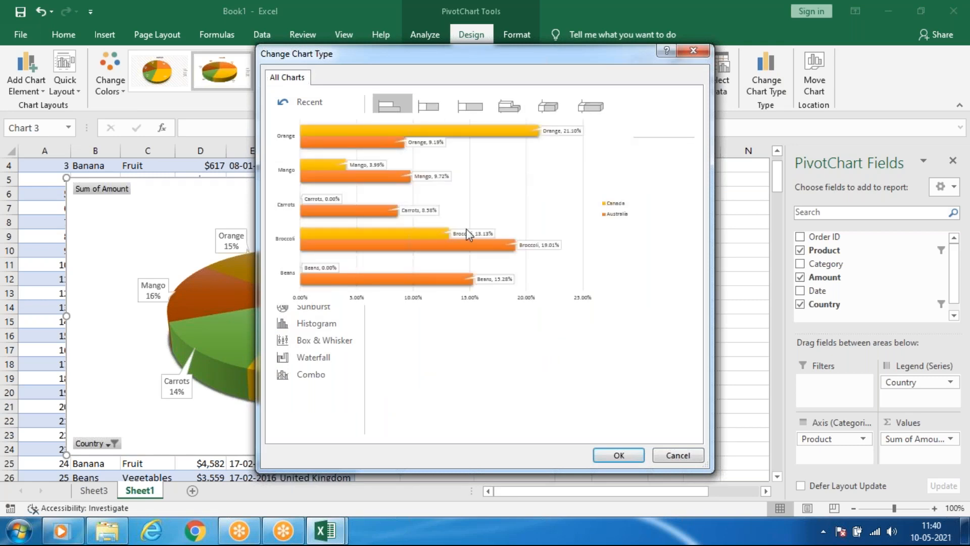
pyautogui.click(618, 454)
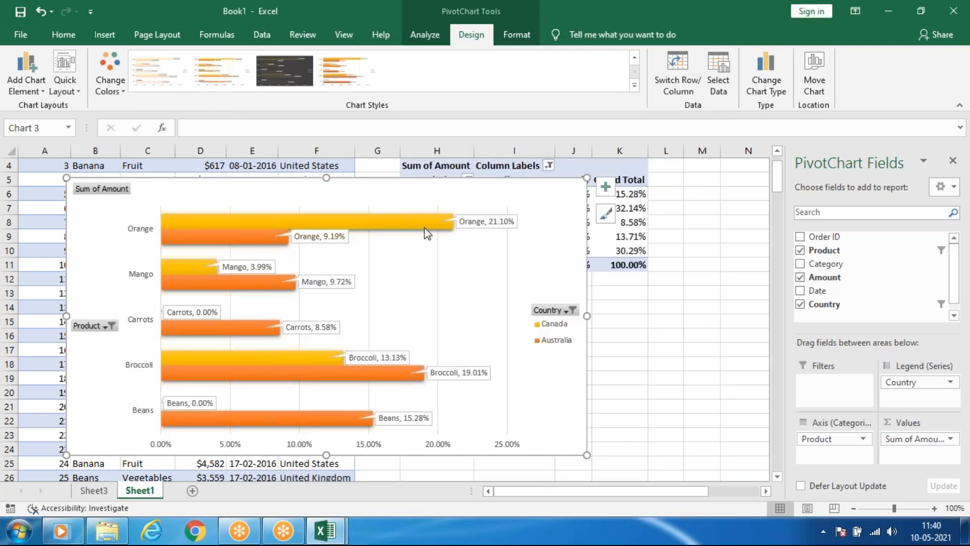
# Try the dark chart style on the bar chart, apply the last style in the gallery instead, and move the chart towards the pivot table.
pyautogui.moveTo(425, 230)
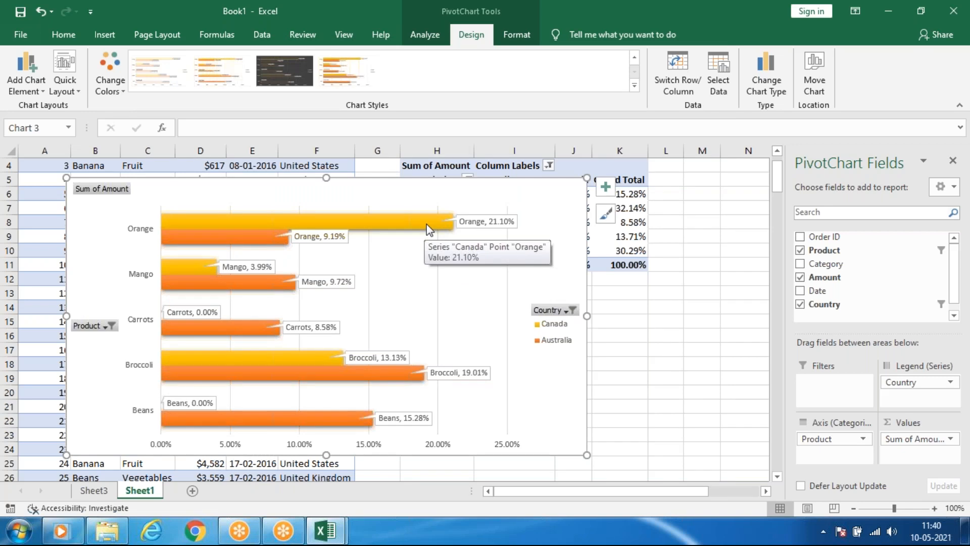
pyautogui.click(284, 71)
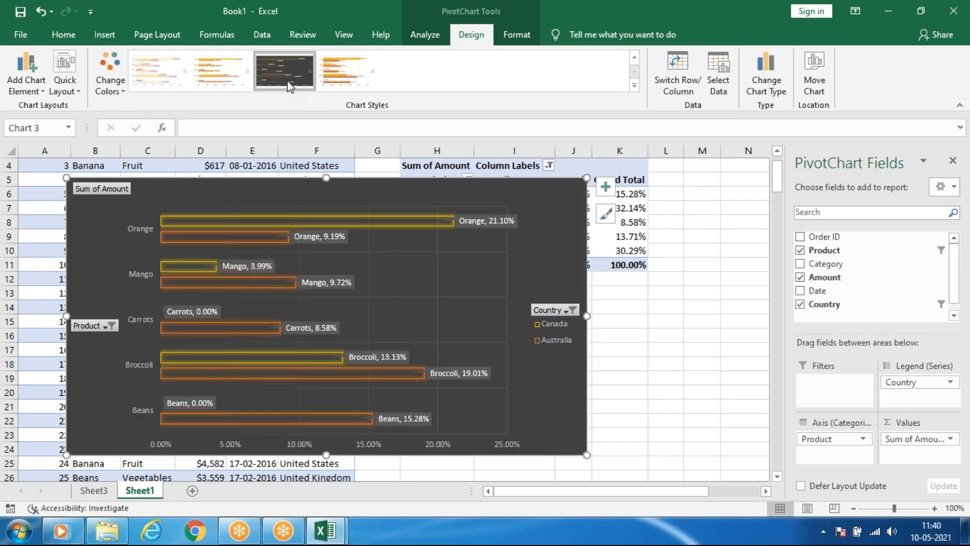
pyautogui.click(347, 66)
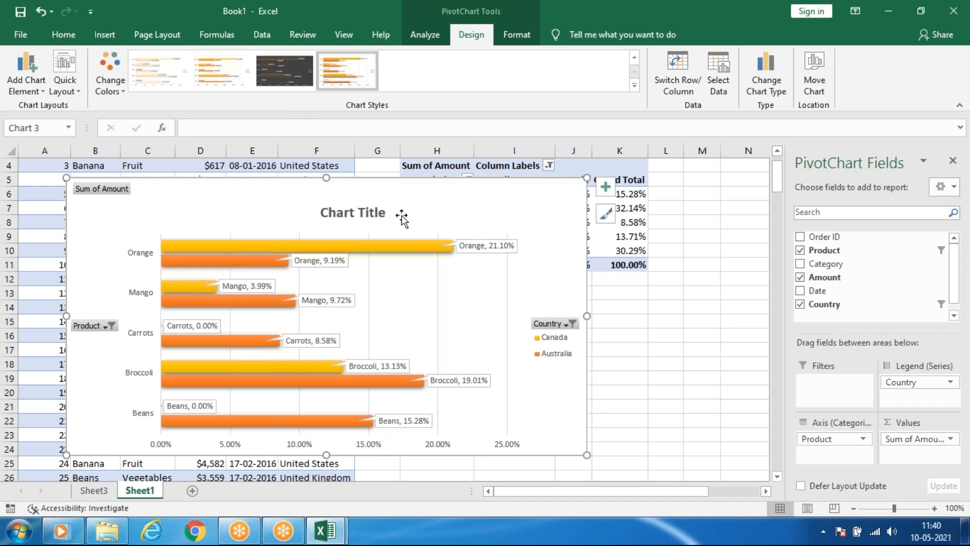
pyautogui.moveTo(465, 179); pyautogui.dragTo(549, 184)
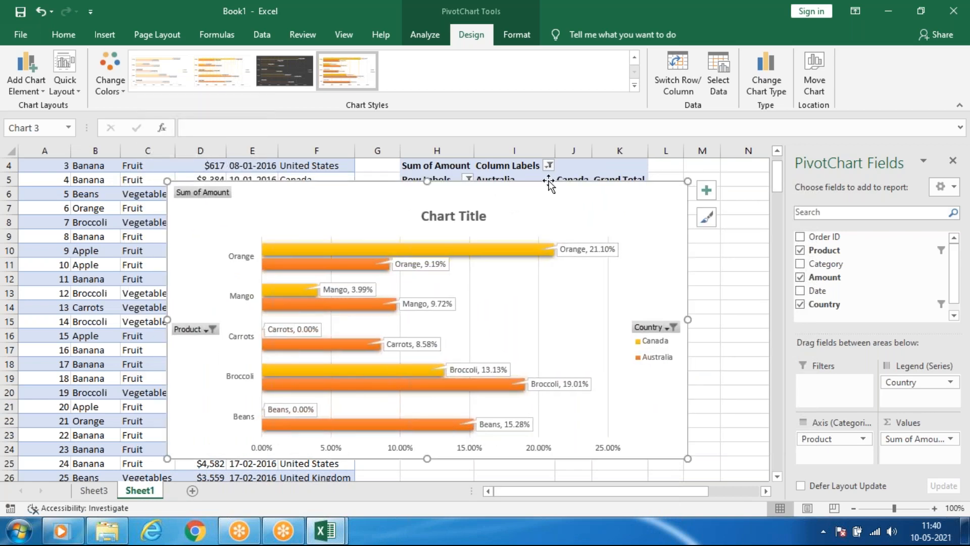
# Look at the chart's Product filter choices, and set the Country filter to include all countries.
pyautogui.click(208, 330)
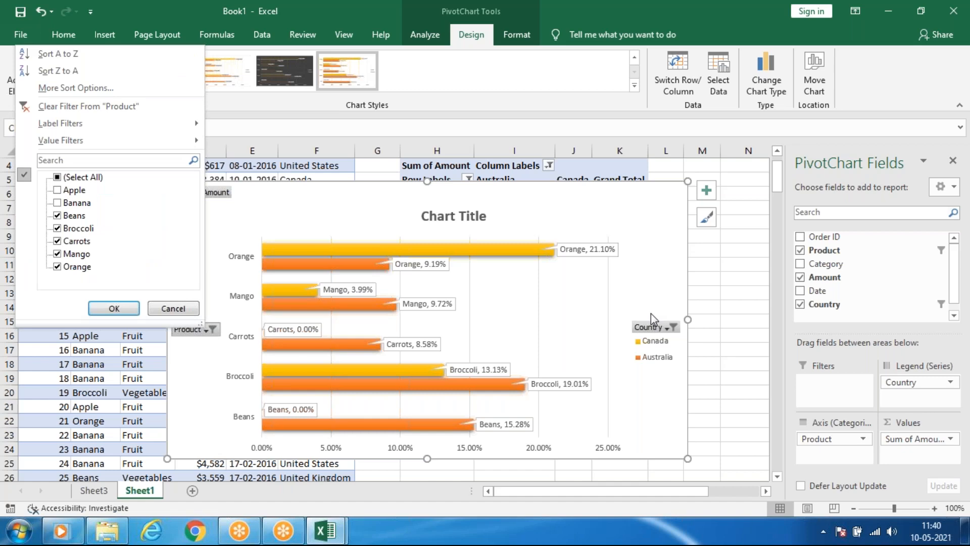
pyautogui.click(656, 329)
pyautogui.click(657, 328)
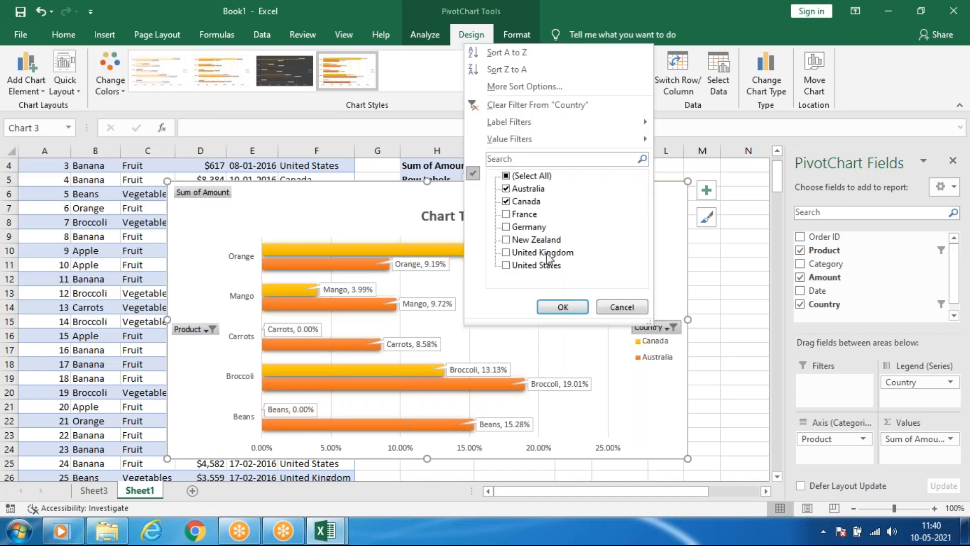
pyautogui.click(514, 176)
pyautogui.click(557, 307)
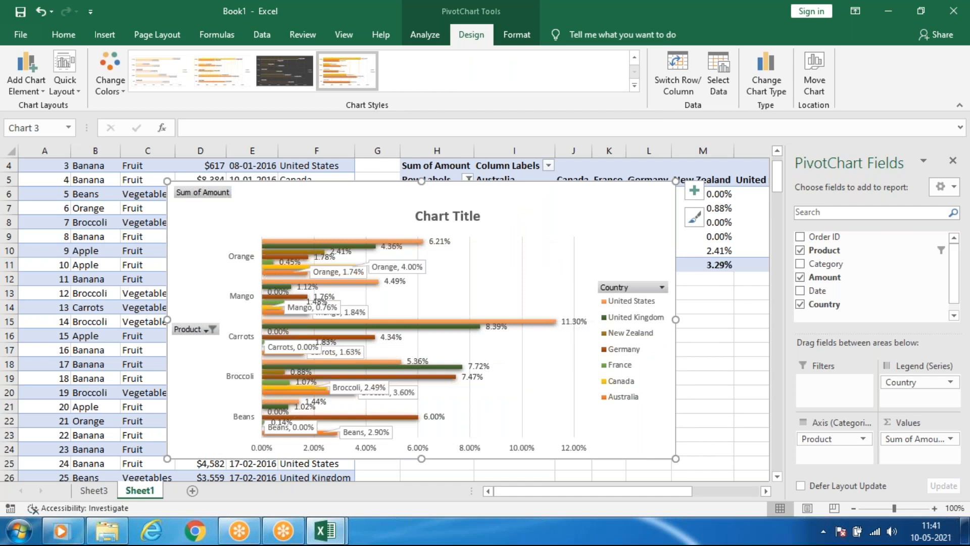
# Filter the chart's Country field to show only France and Germany.
pyautogui.click(695, 217)
pyautogui.click(695, 217)
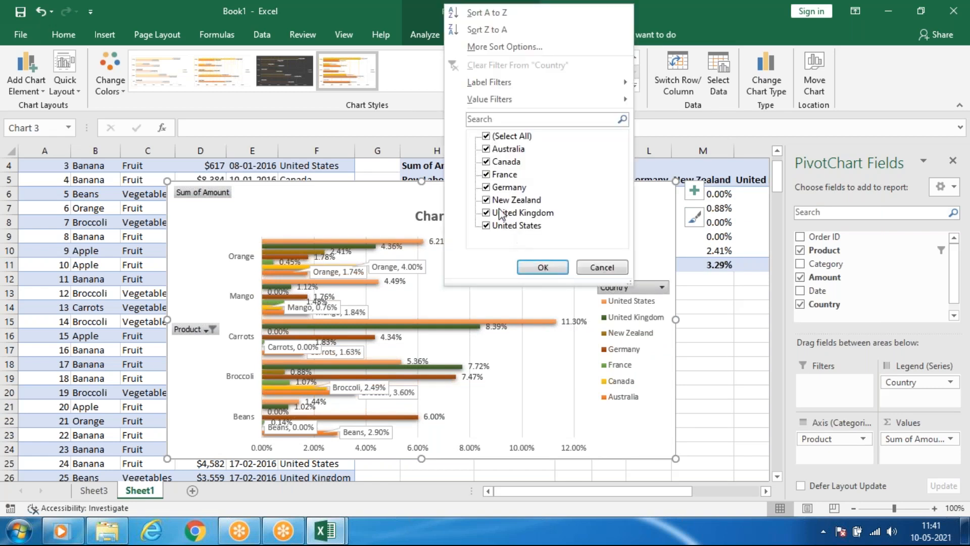
pyautogui.click(486, 148)
pyautogui.click(486, 225)
pyautogui.click(486, 212)
pyautogui.click(488, 163)
pyautogui.click(487, 162)
pyautogui.click(487, 200)
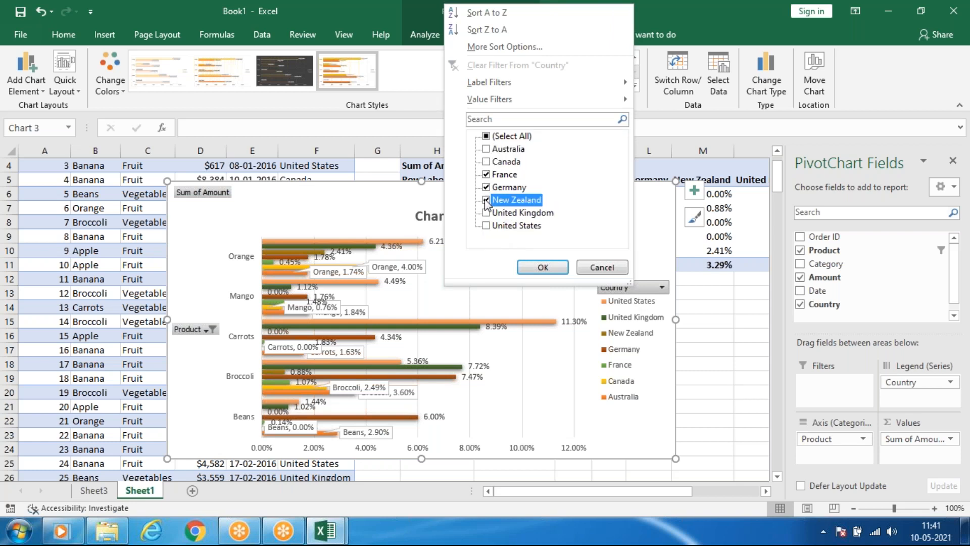
pyautogui.click(542, 267)
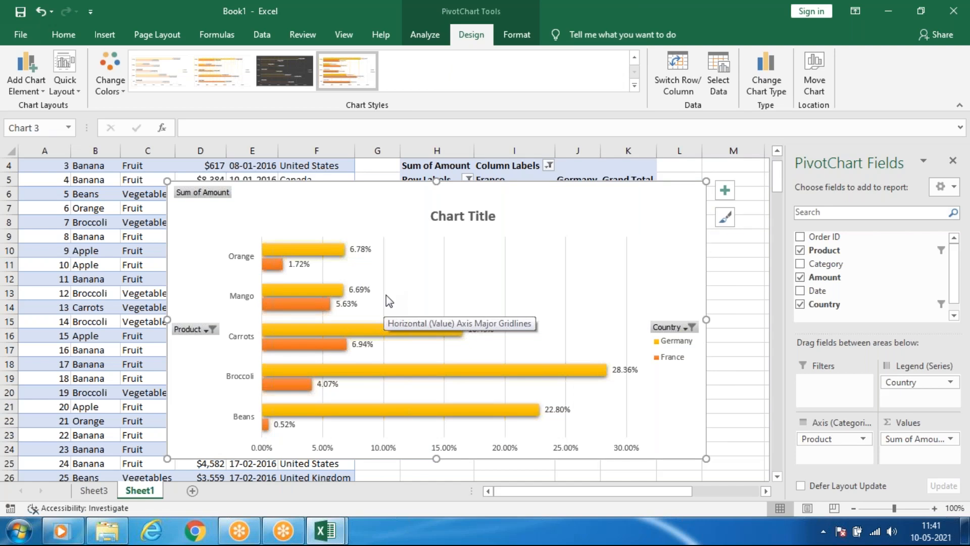
# Move the bar chart so its upper-left corner sits around row 3 near the start of column C.
pyautogui.moveTo(334, 182); pyautogui.dragTo(281, 159)
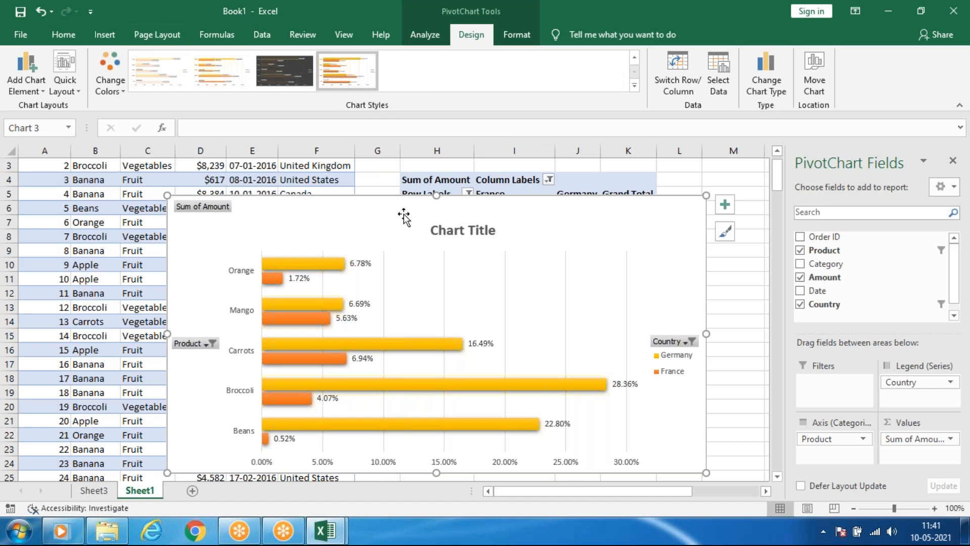
pyautogui.click(686, 19)
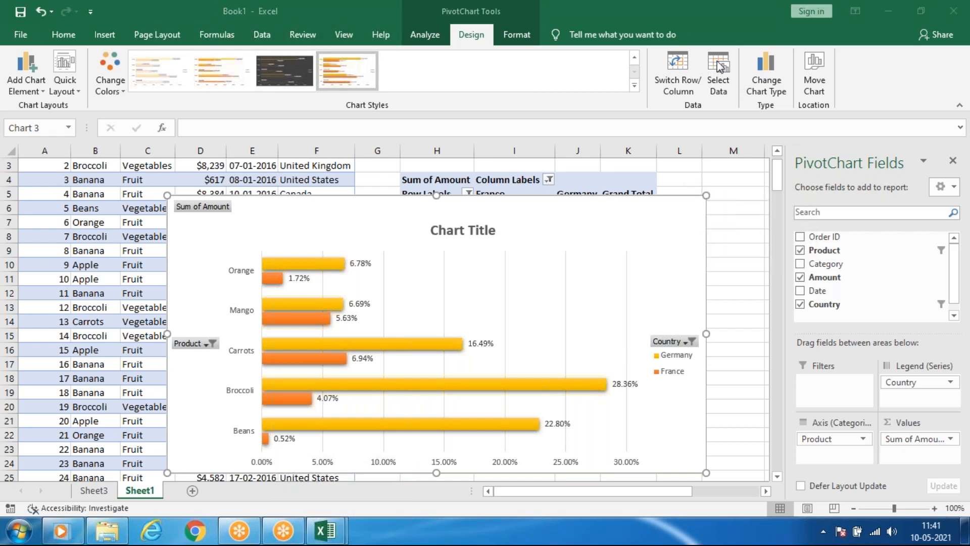
pyautogui.click(383, 200)
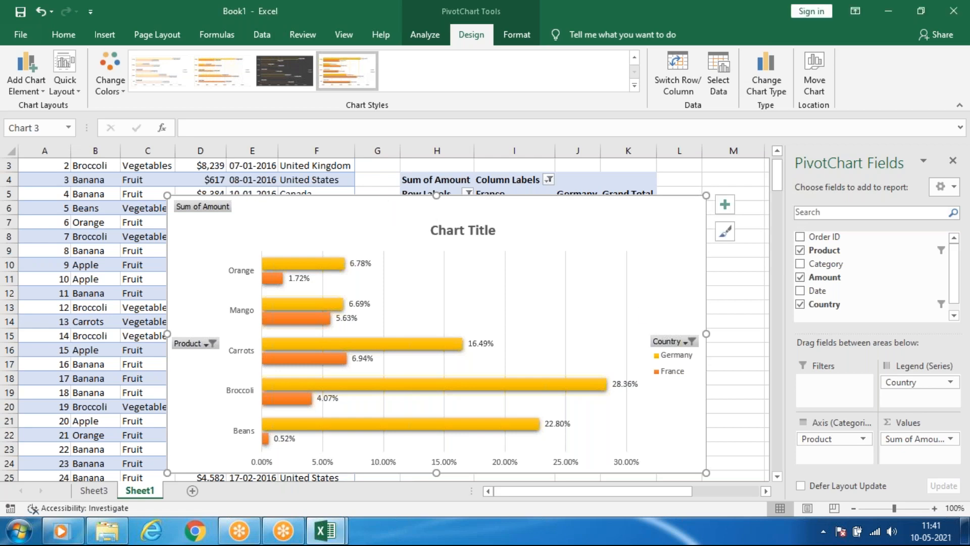
pyautogui.moveTo(384, 199); pyautogui.dragTo(330, 169)
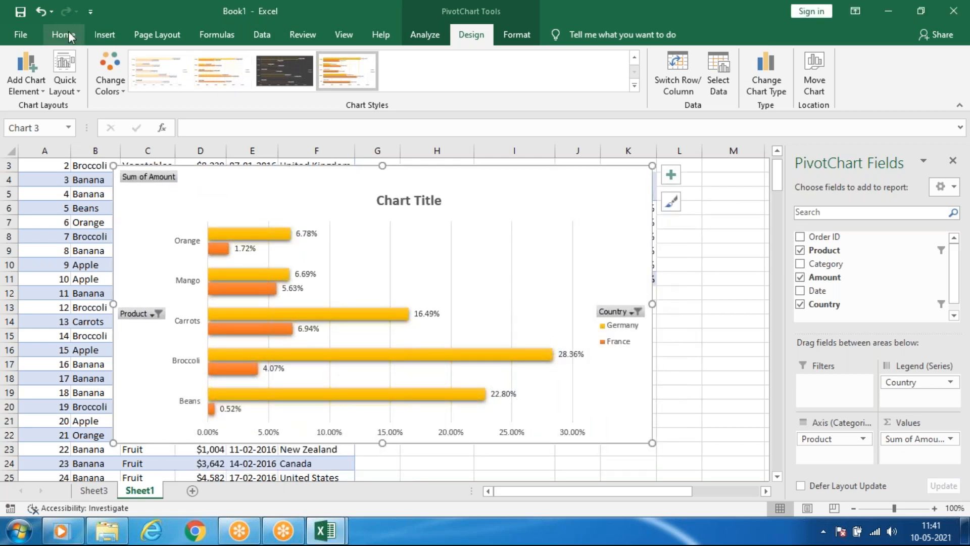
pyautogui.click(112, 38)
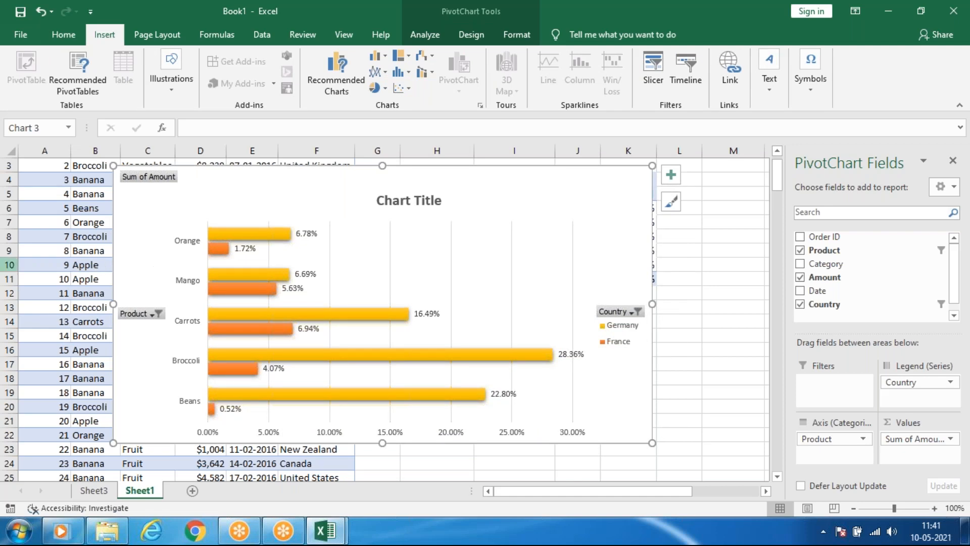
pyautogui.click(678, 223)
pyautogui.click(440, 221)
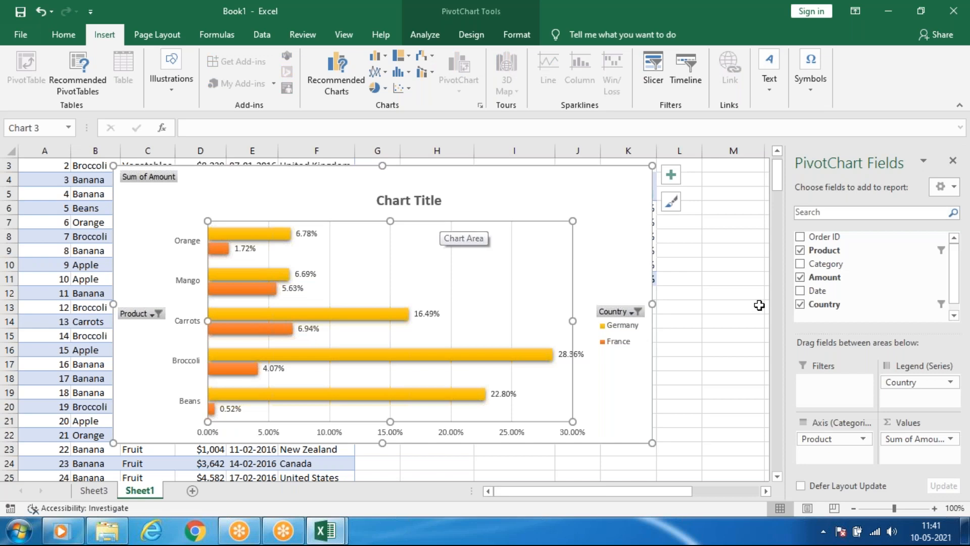
pyautogui.click(708, 304)
pyautogui.click(273, 303)
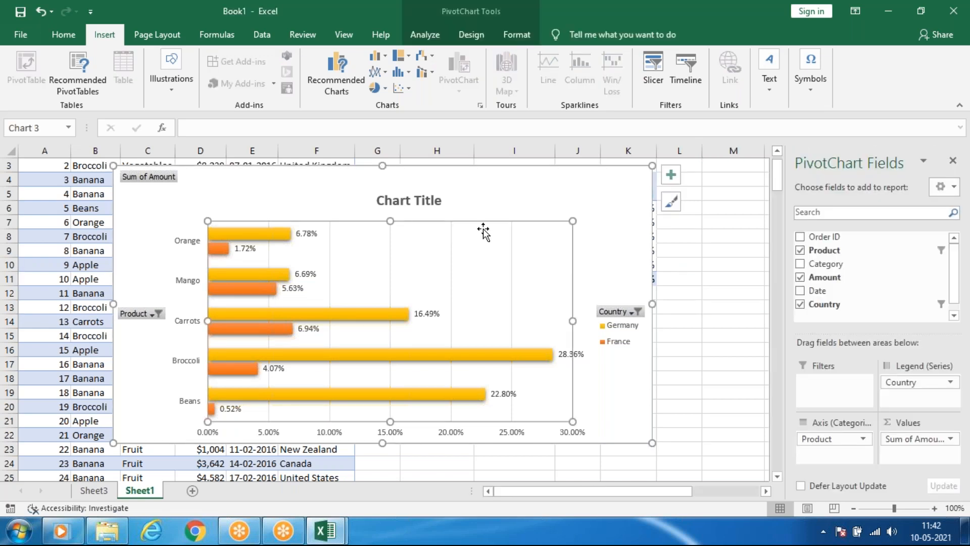
pyautogui.click(454, 168)
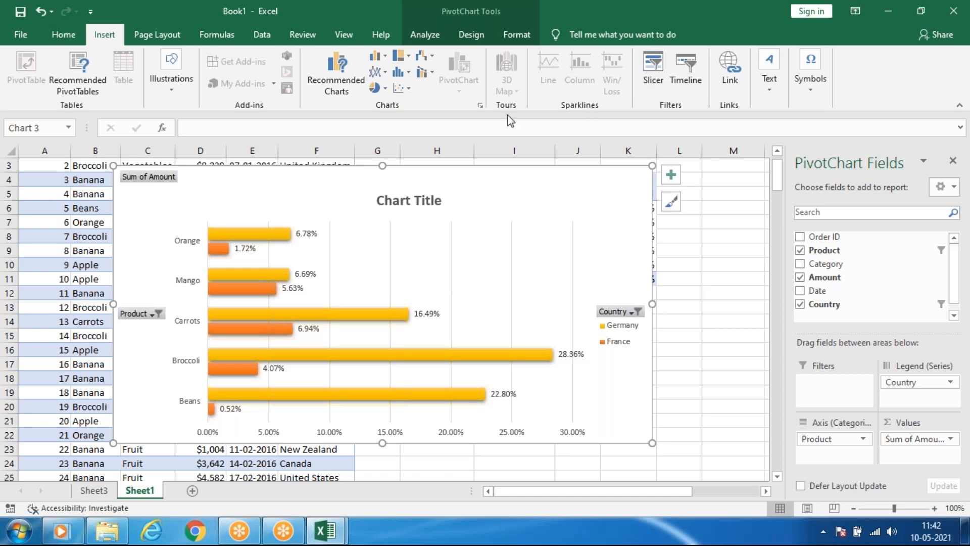
# Show the desktop, refresh it, open the workbook day 1(DB) and zoom its marks card sheet to 55%.
pyautogui.click(327, 531)
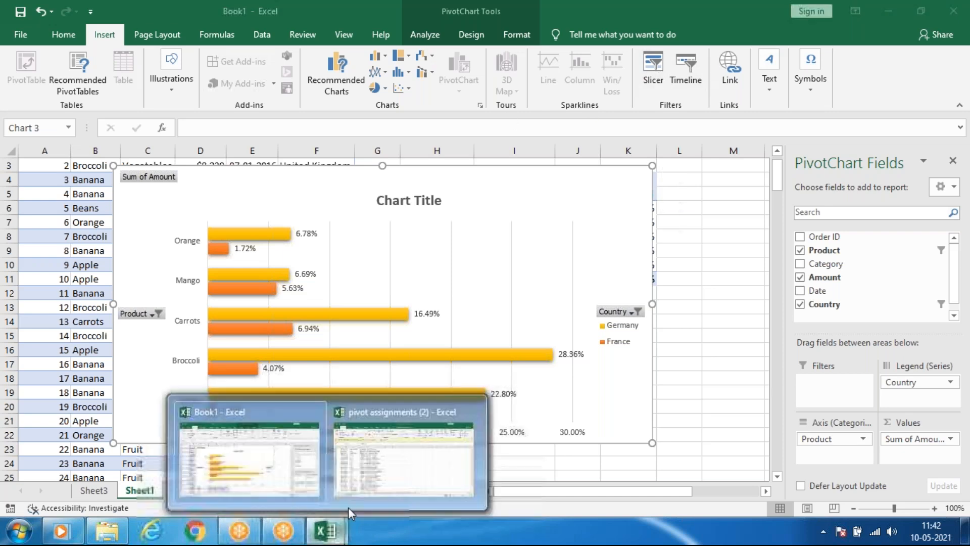
pyautogui.press('super+d')
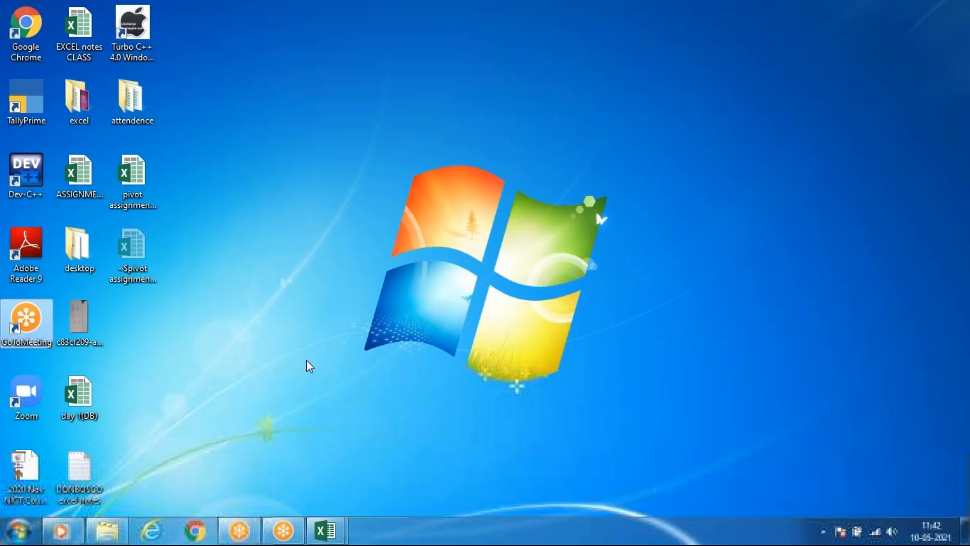
pyautogui.rightClick(286, 277)
pyautogui.click(307, 321)
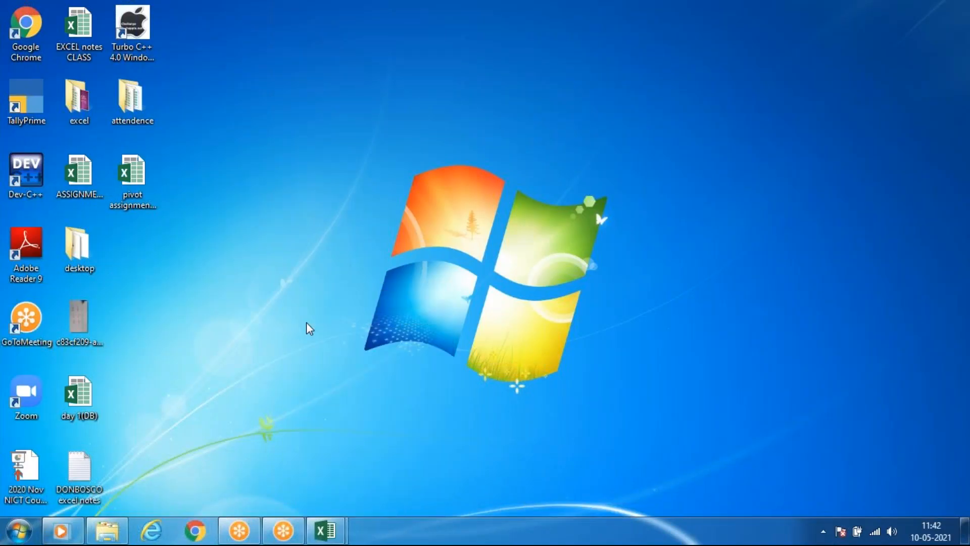
pyautogui.doubleClick(89, 387)
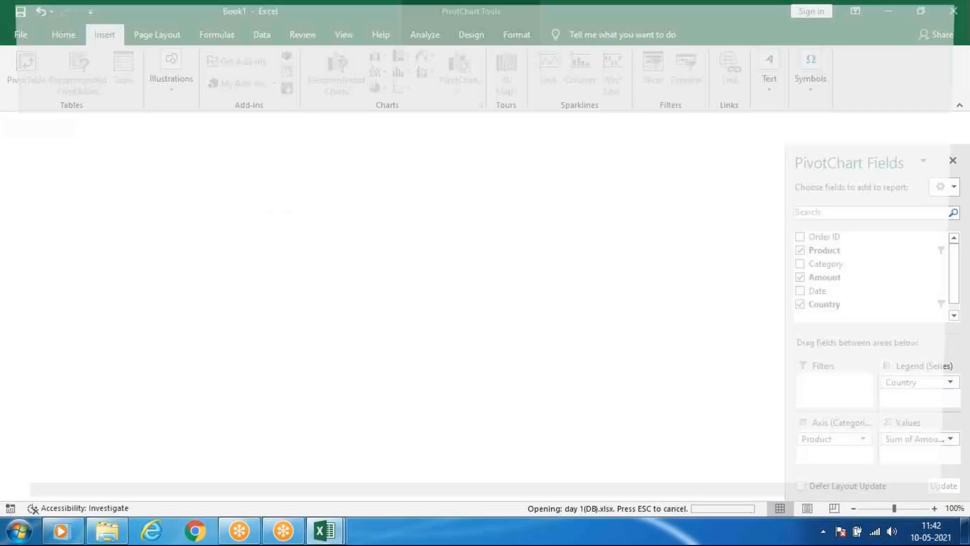
pyautogui.keyDown('ctrl'); pyautogui.scroll(-1, 352, 320); pyautogui.keyUp('ctrl')
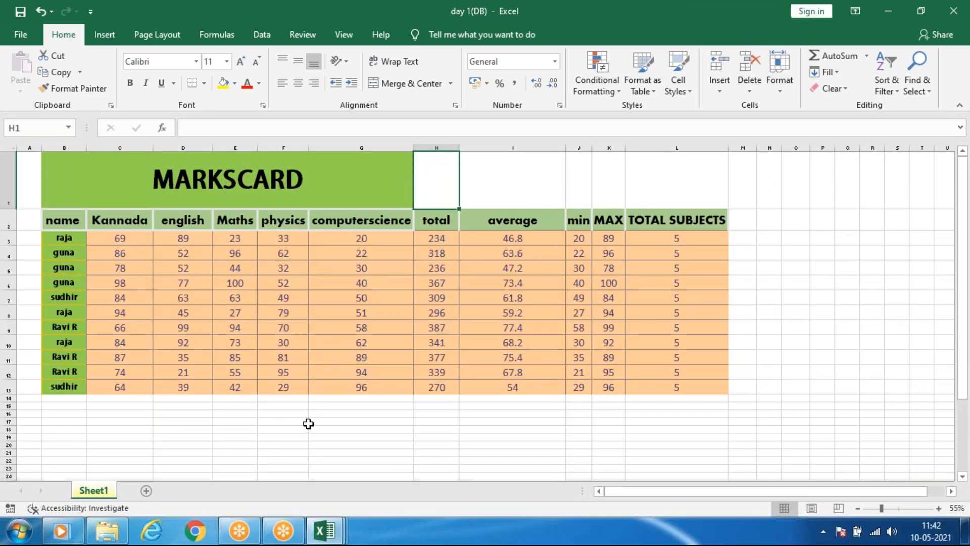
pyautogui.keyDown('ctrl'); pyautogui.scroll(1, 372, 407); pyautogui.keyUp('ctrl')
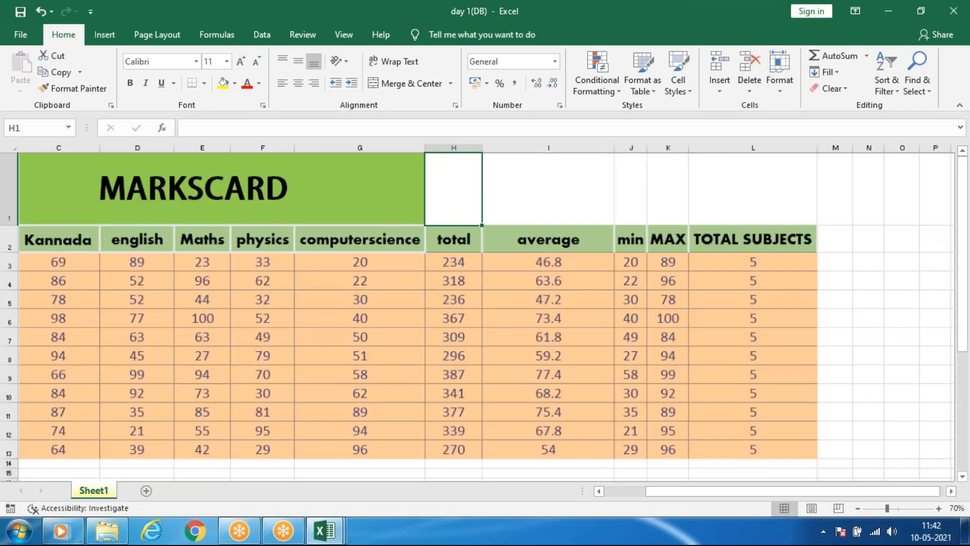
pyautogui.keyDown('ctrl'); pyautogui.scroll(-1, 372, 406); pyautogui.keyUp('ctrl')
pyautogui.keyDown('ctrl'); pyautogui.scroll(1, 372, 407); pyautogui.keyUp('ctrl')
pyautogui.keyDown('ctrl'); pyautogui.scroll(-1, 340, 447); pyautogui.keyUp('ctrl')
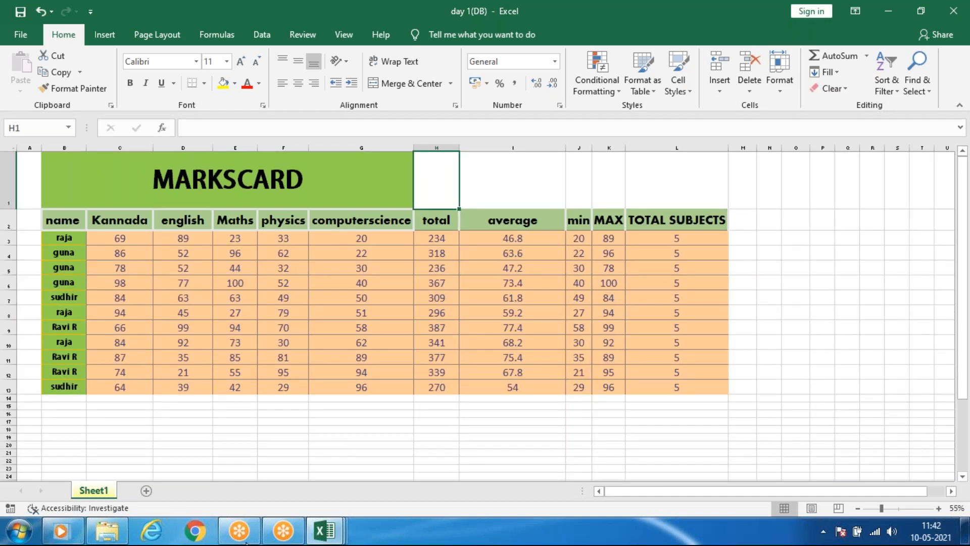
# Preview the open workbooks, return to day 1(DB), and check the available 3D Map options.
pyautogui.moveTo(334, 540)
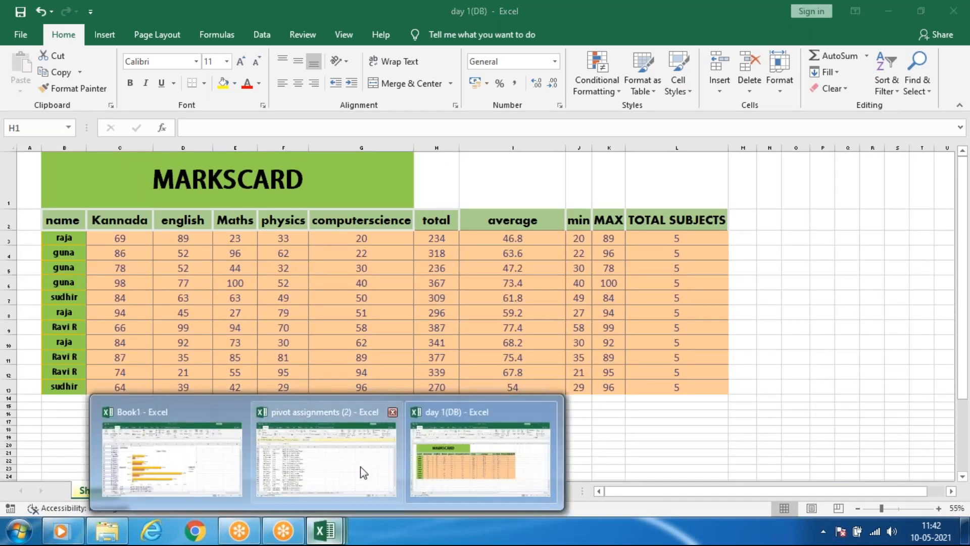
pyautogui.moveTo(292, 472)
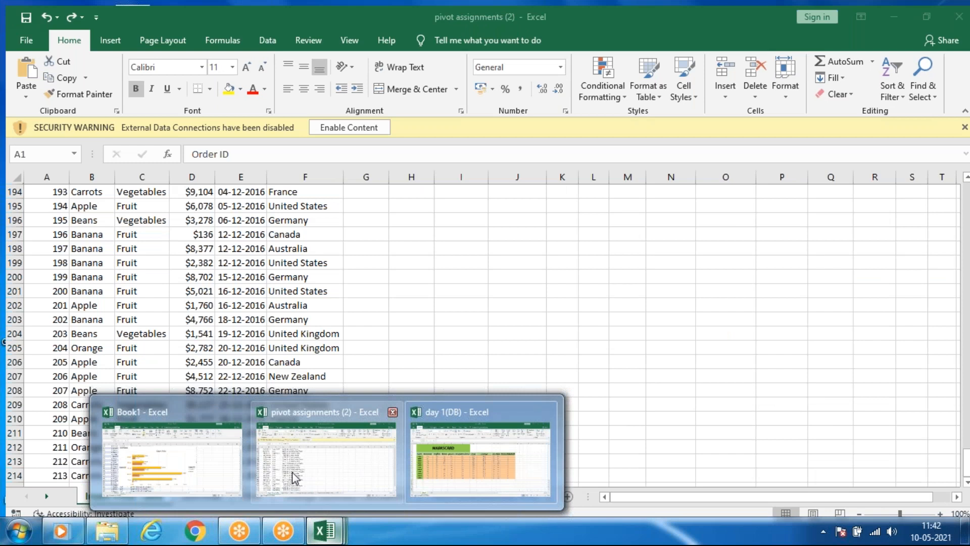
pyautogui.click(480, 457)
pyautogui.click(104, 35)
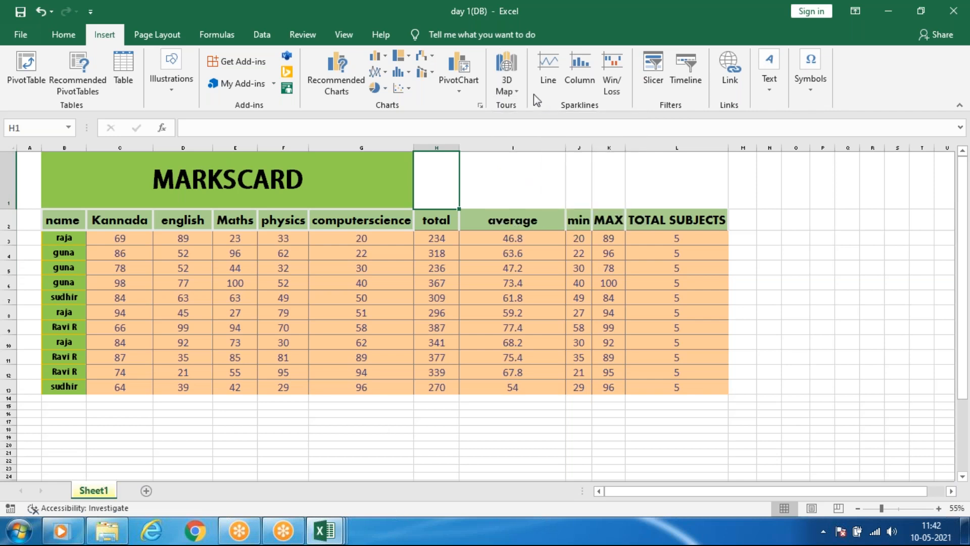
pyautogui.click(509, 92)
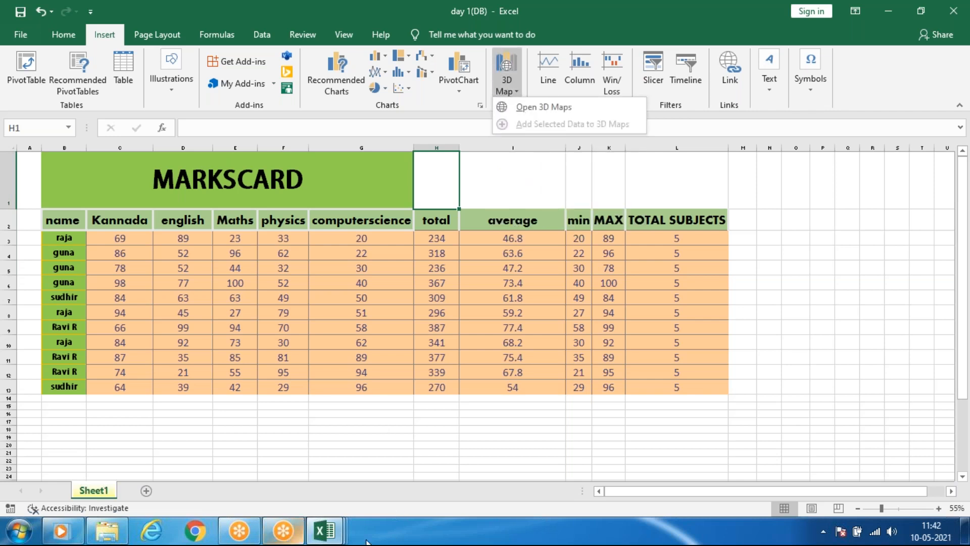
pyautogui.click(332, 540)
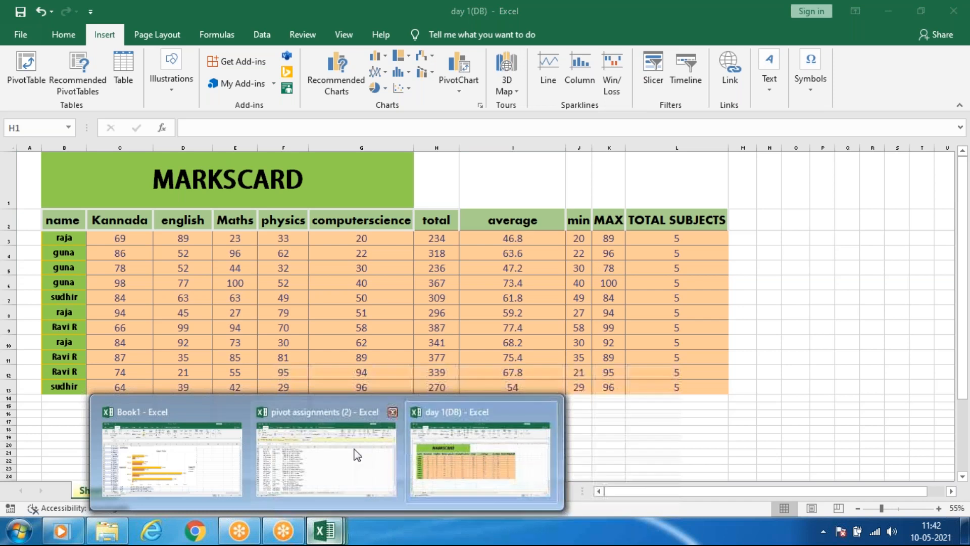
# Look at the pivot assignments (2) workbook, return to Book1 and delete the bar PivotChart from Sheet1.
pyautogui.click(357, 455)
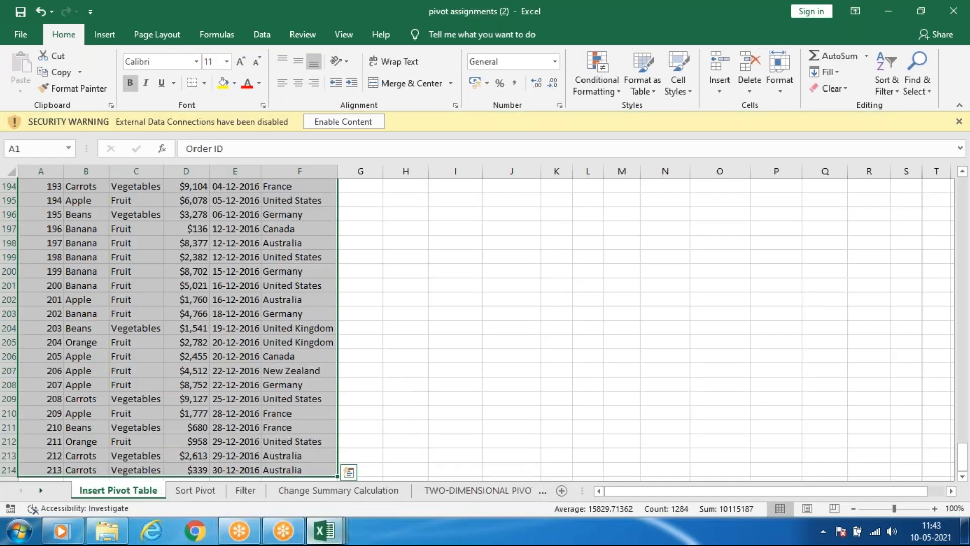
pyautogui.moveTo(324, 540)
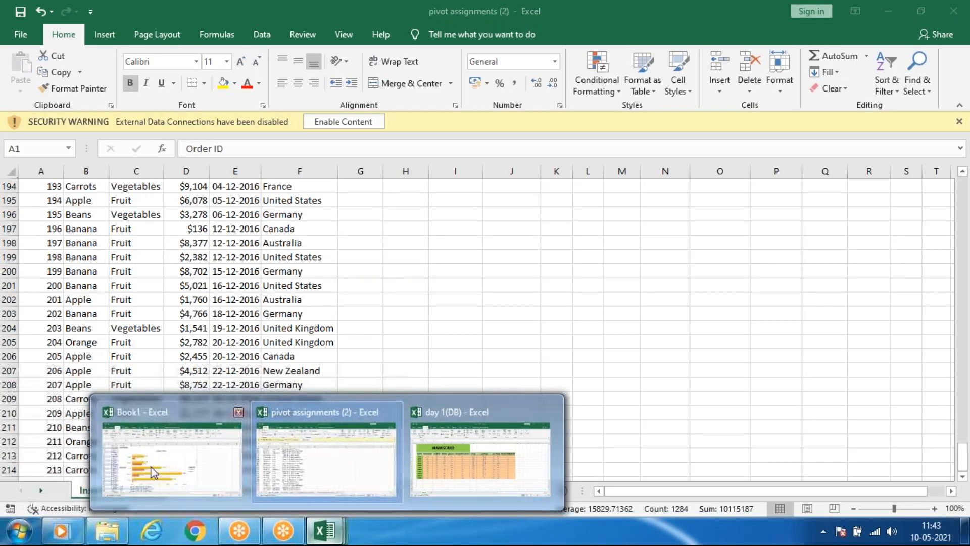
pyautogui.click(162, 450)
pyautogui.click(457, 168)
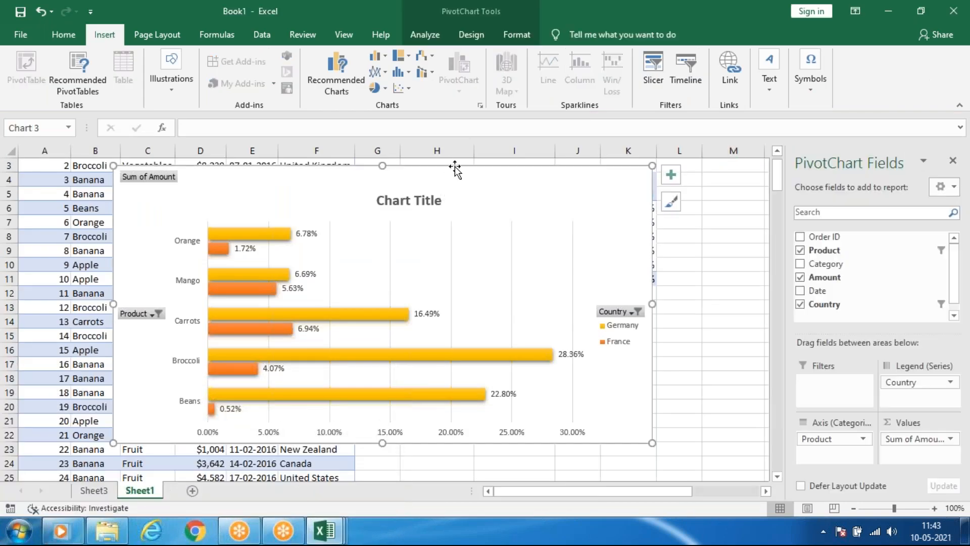
pyautogui.press('Delete')
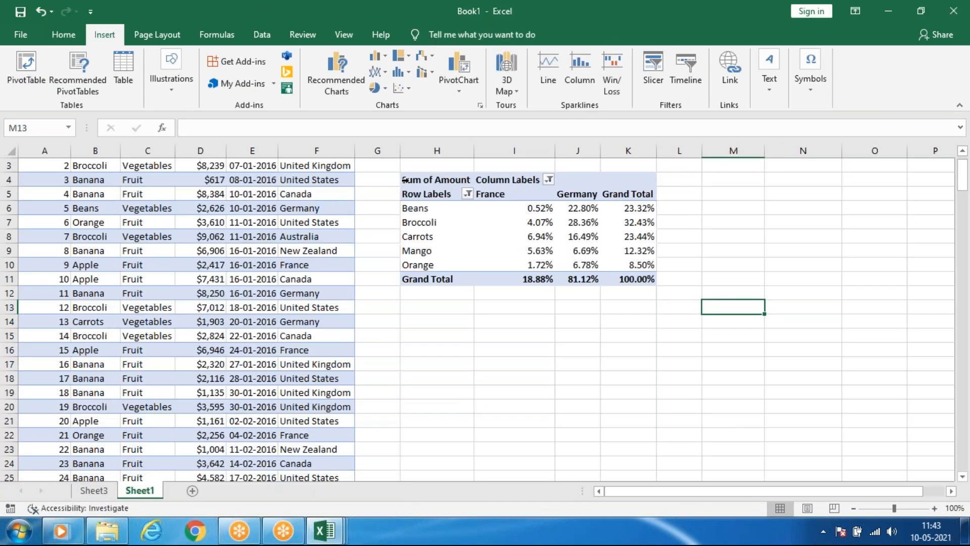
# Swap the PivotTable layout on Sheet1 so Country supplies the rows and Product supplies the columns.
pyautogui.click(433, 202)
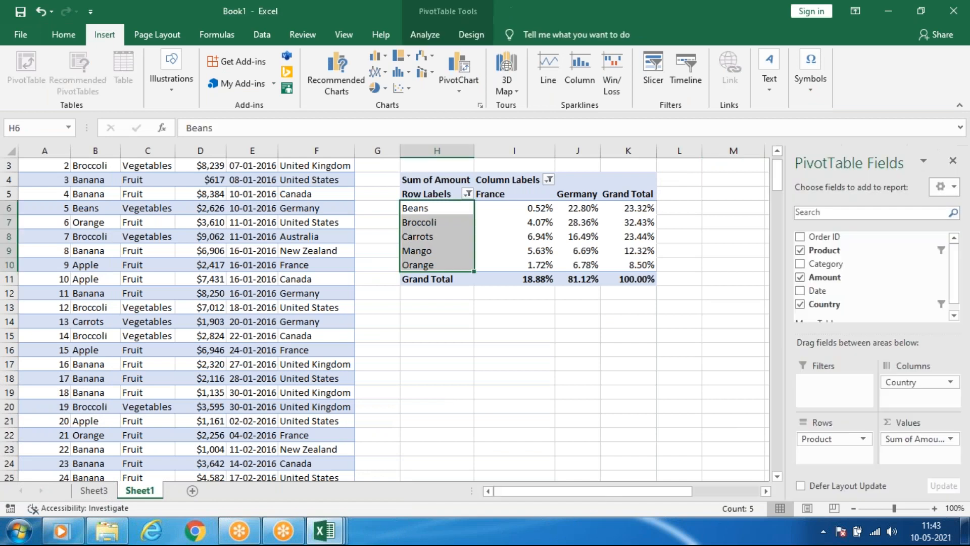
pyautogui.click(491, 223)
pyautogui.click(448, 217)
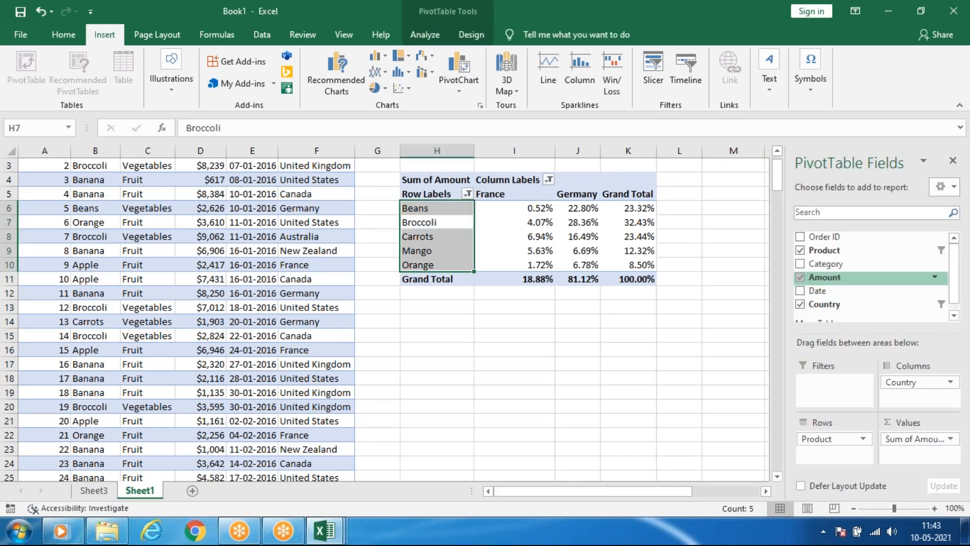
pyautogui.scroll(1, 823, 278)
pyautogui.moveTo(915, 383); pyautogui.dragTo(844, 447)
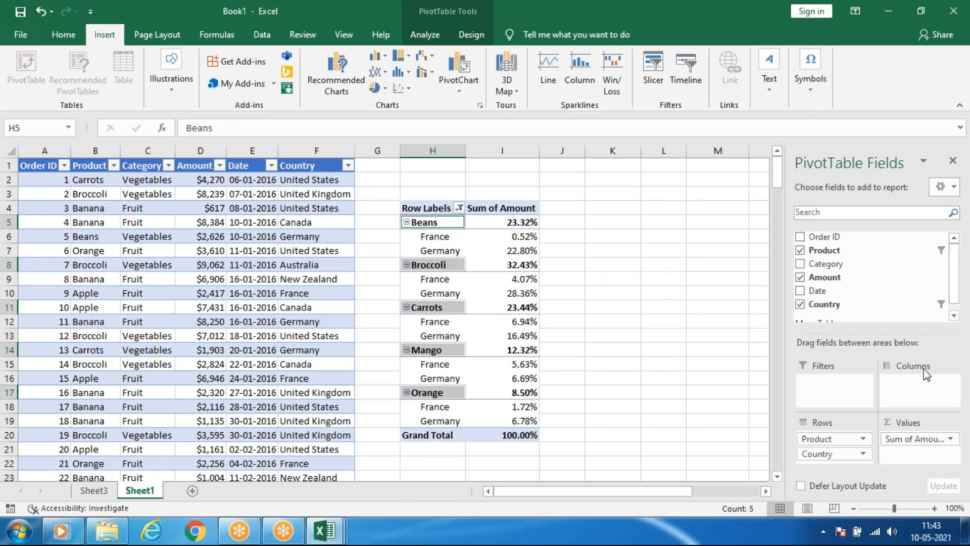
pyautogui.moveTo(815, 439); pyautogui.dragTo(909, 389)
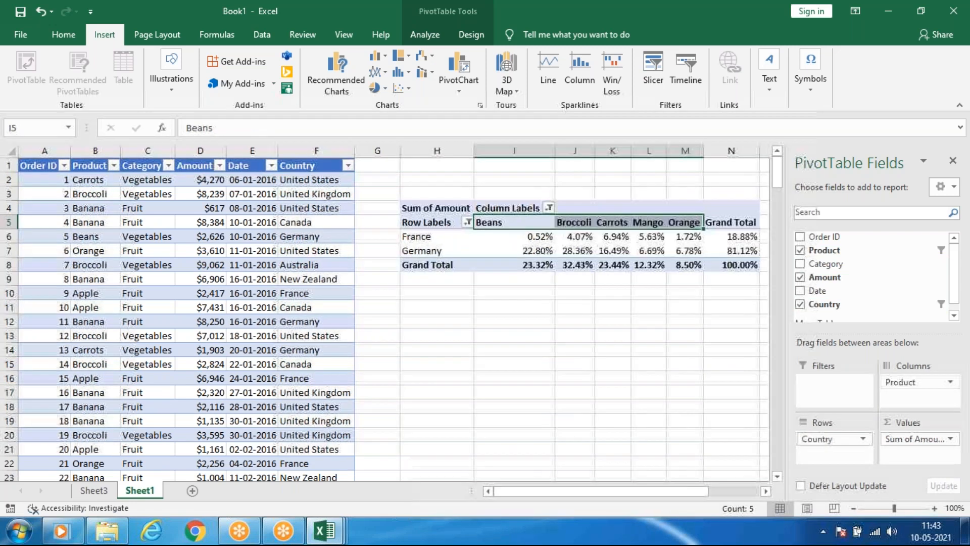
# Launch 3D Map from the PivotTable, enable the Data Analysis add-ins, and return to Book1 after previewing the other workbooks.
pyautogui.click(507, 71)
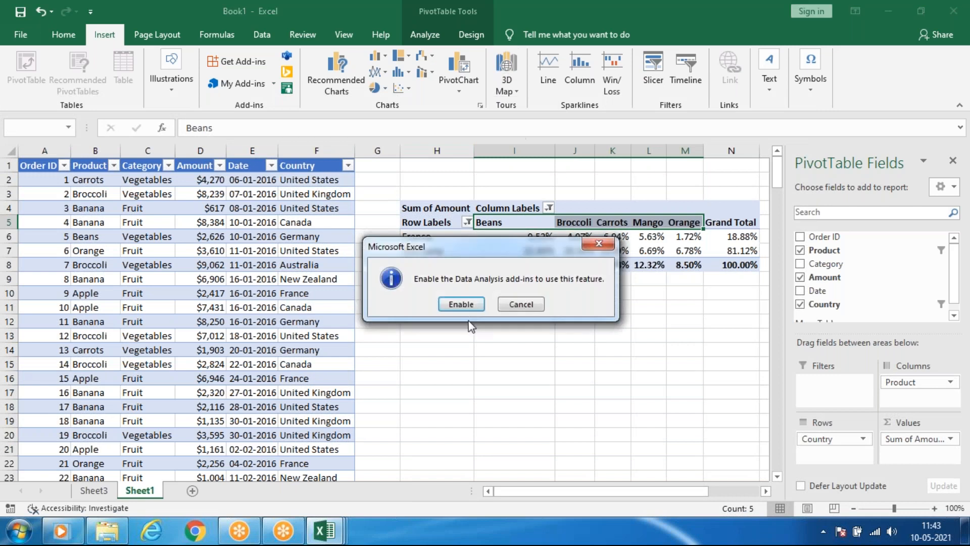
pyautogui.click(468, 305)
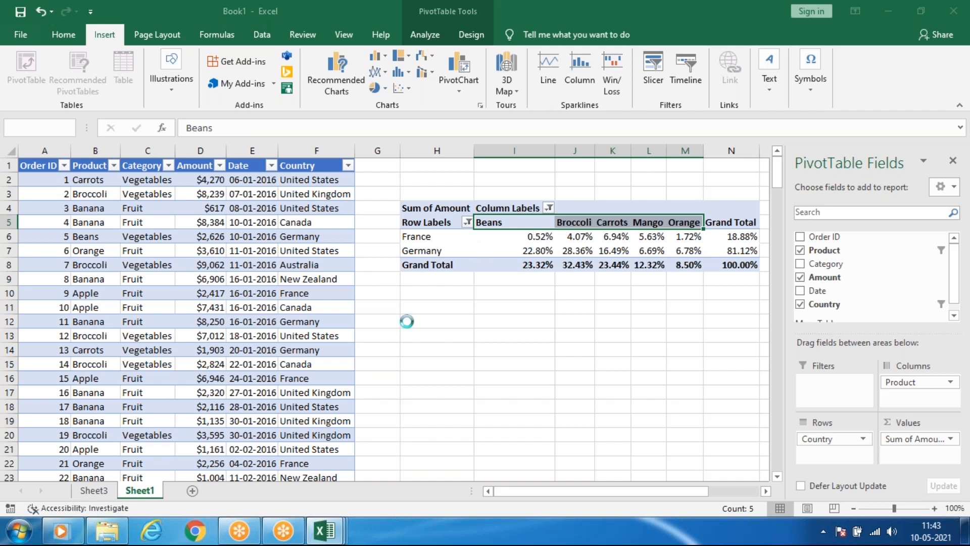
pyautogui.moveTo(334, 533)
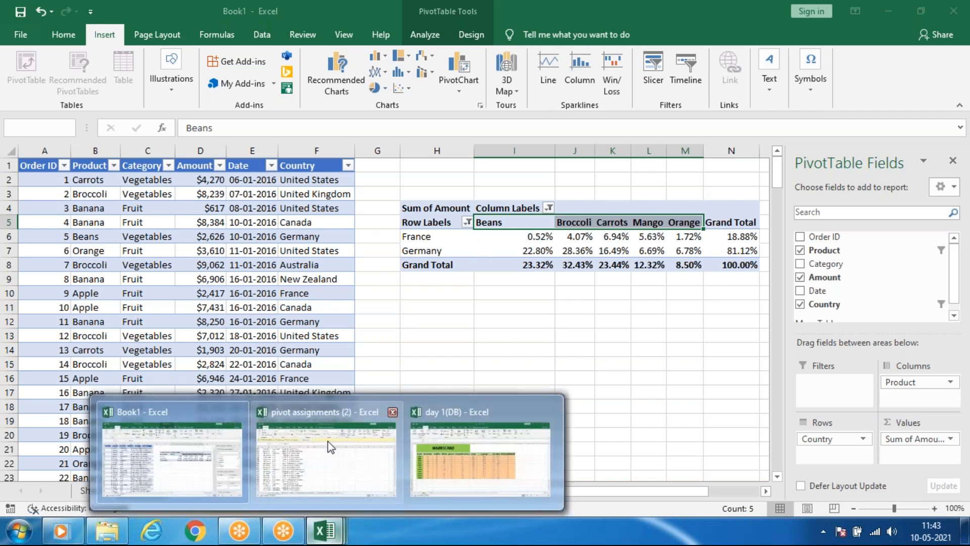
pyautogui.moveTo(328, 447)
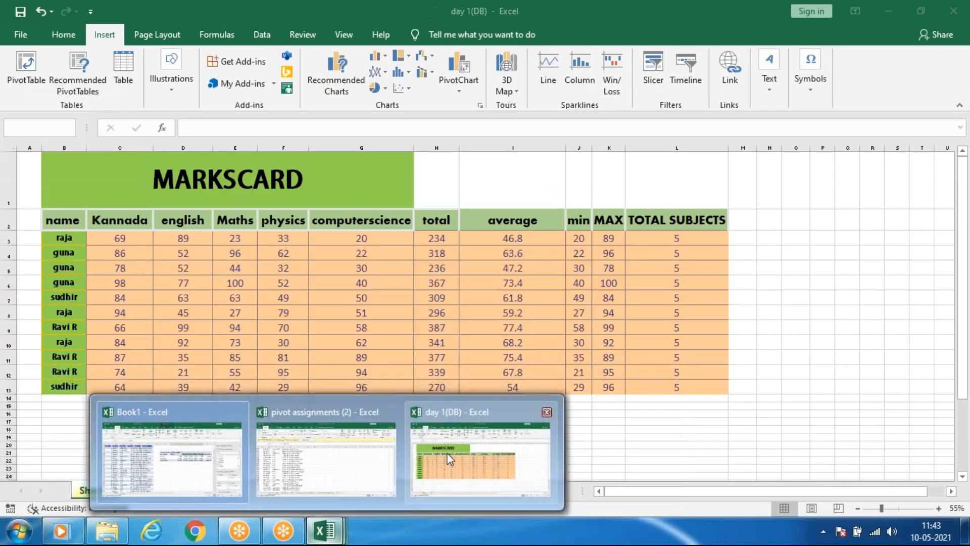
pyautogui.click(172, 455)
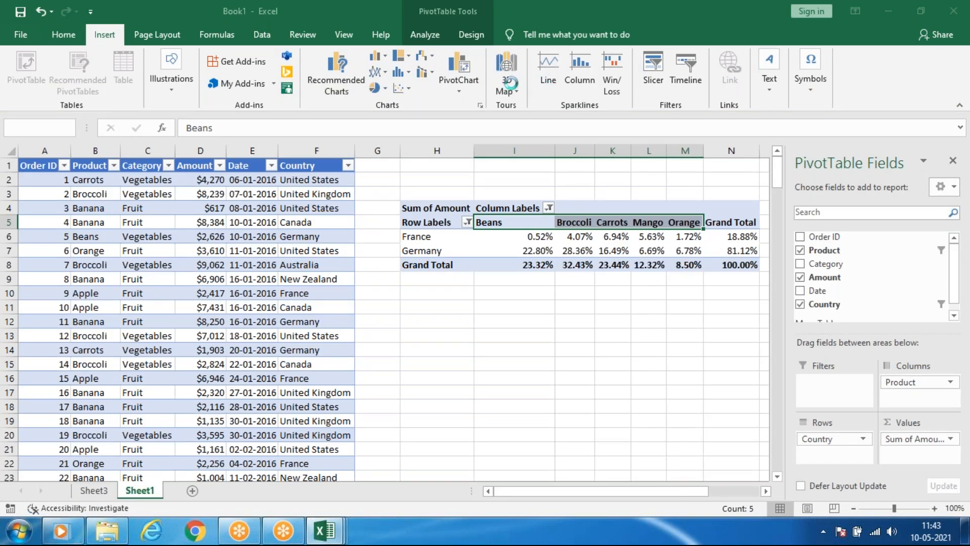
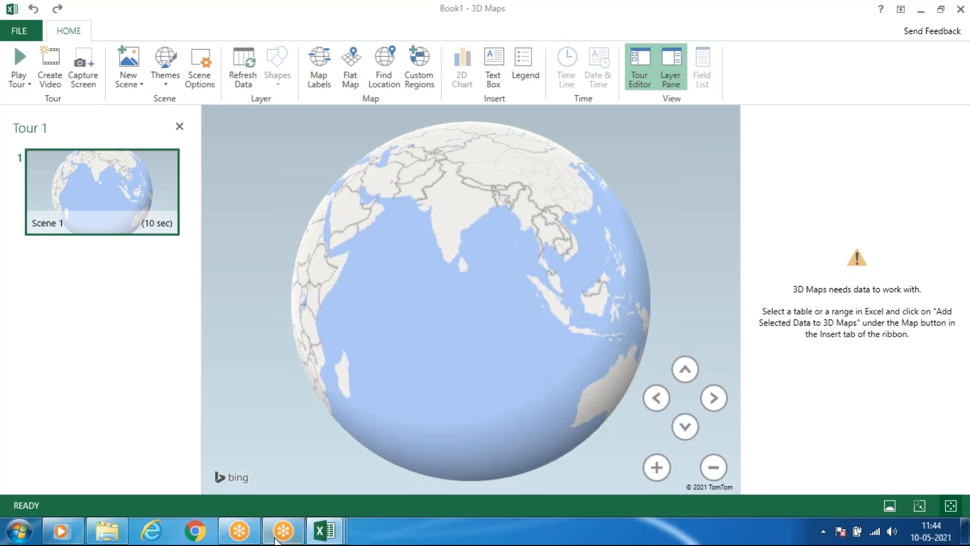
# Select the Country entries F2:F20 in Book1 and open Tour 1 in 3D Maps.
pyautogui.moveTo(324, 531)
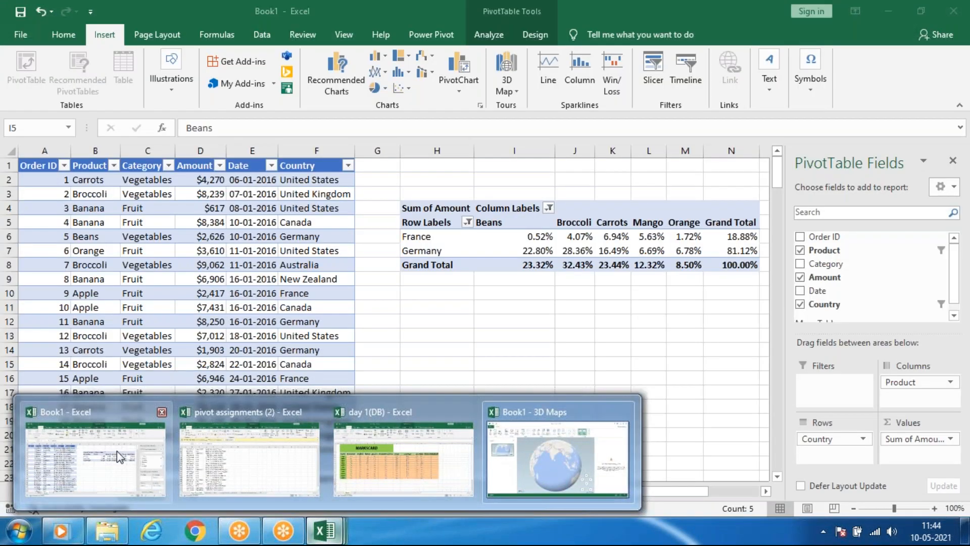
pyautogui.click(117, 451)
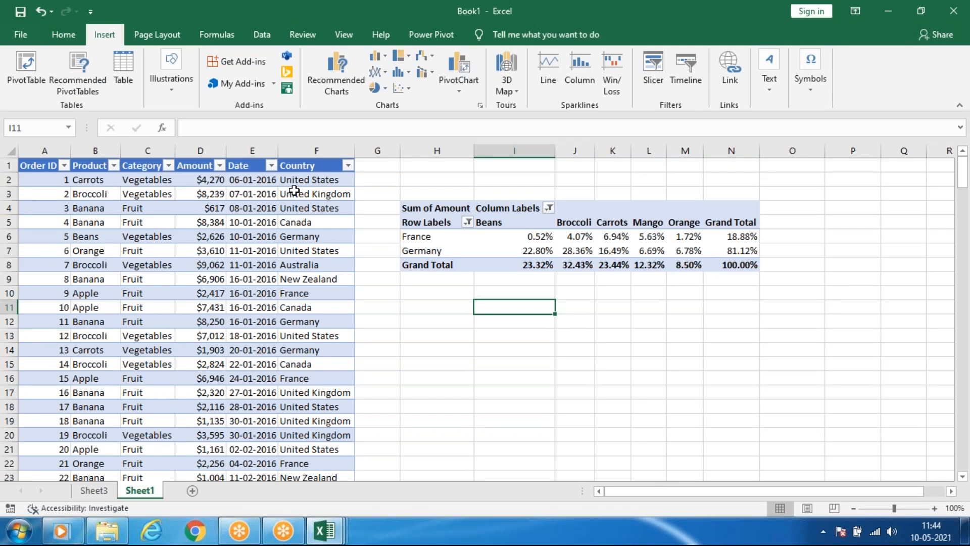
pyautogui.moveTo(295, 183); pyautogui.dragTo(288, 437)
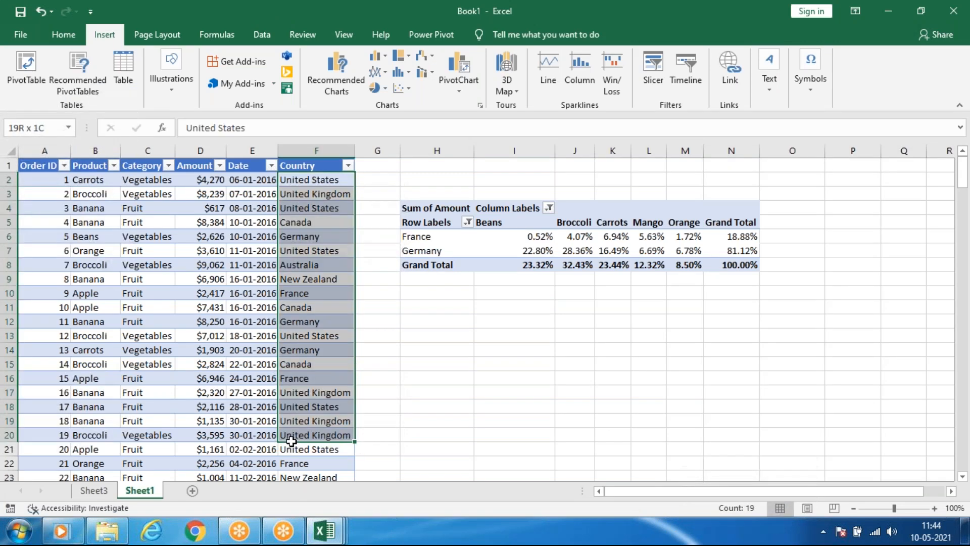
pyautogui.click(509, 66)
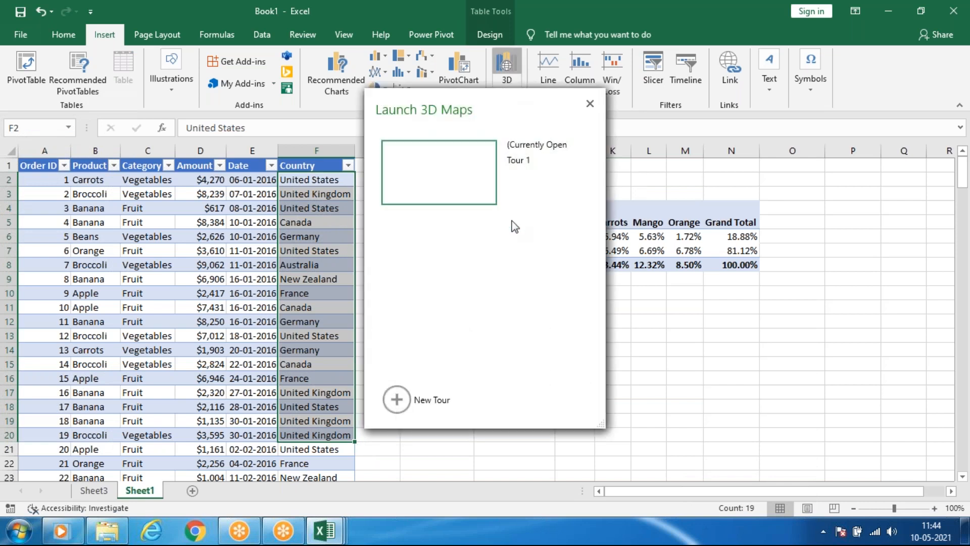
pyautogui.click(513, 164)
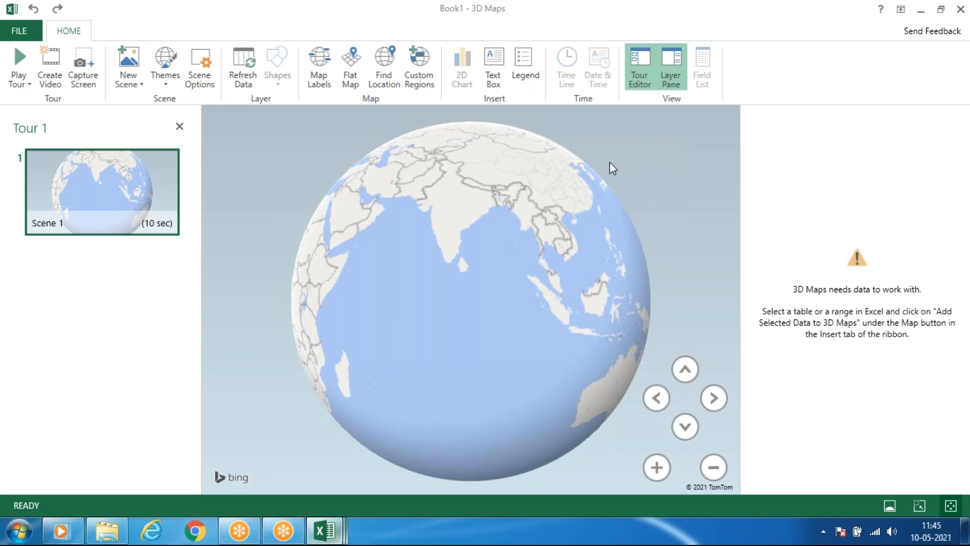
# Close the 3D Maps window, return to Book1 and reopen Tour 1 in 3D Maps.
pyautogui.moveTo(325, 529)
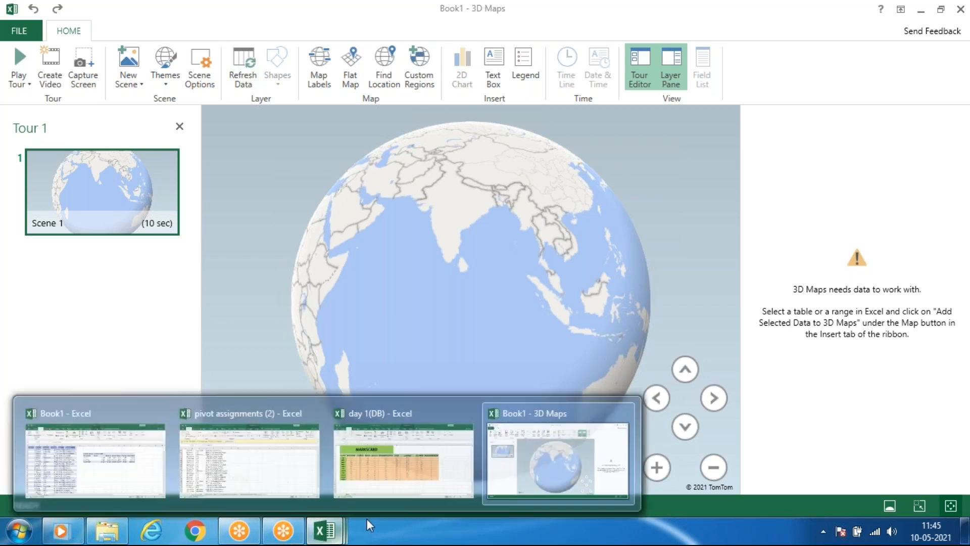
pyautogui.click(625, 412)
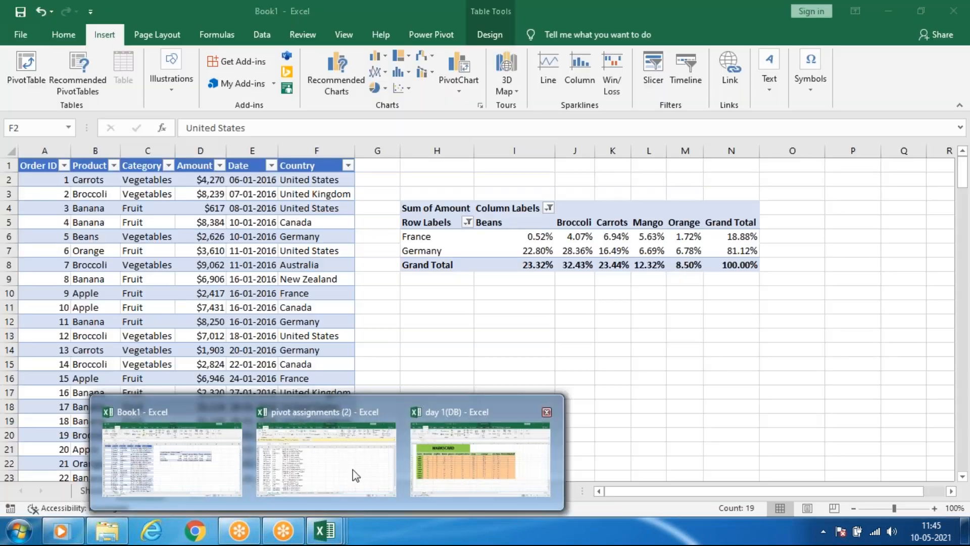
pyautogui.click(173, 478)
pyautogui.click(518, 92)
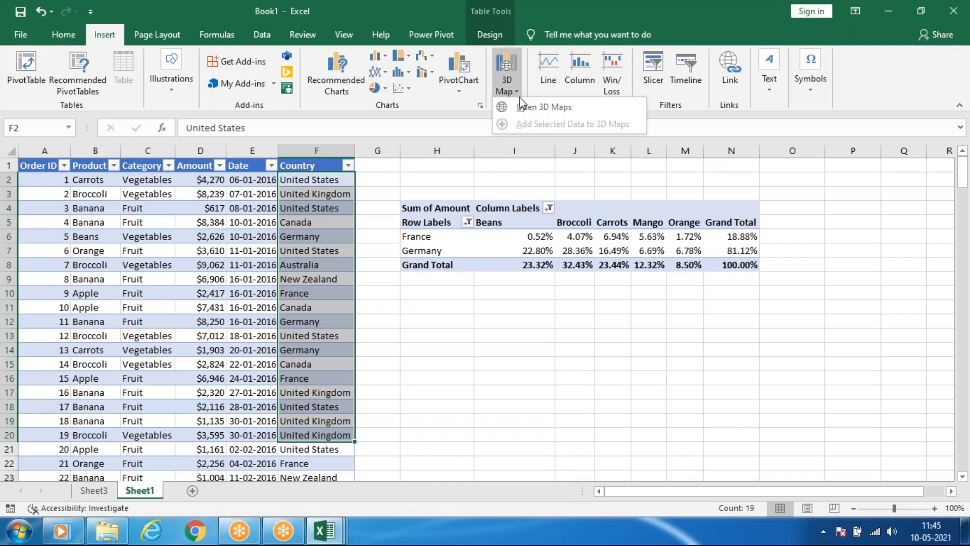
pyautogui.click(534, 108)
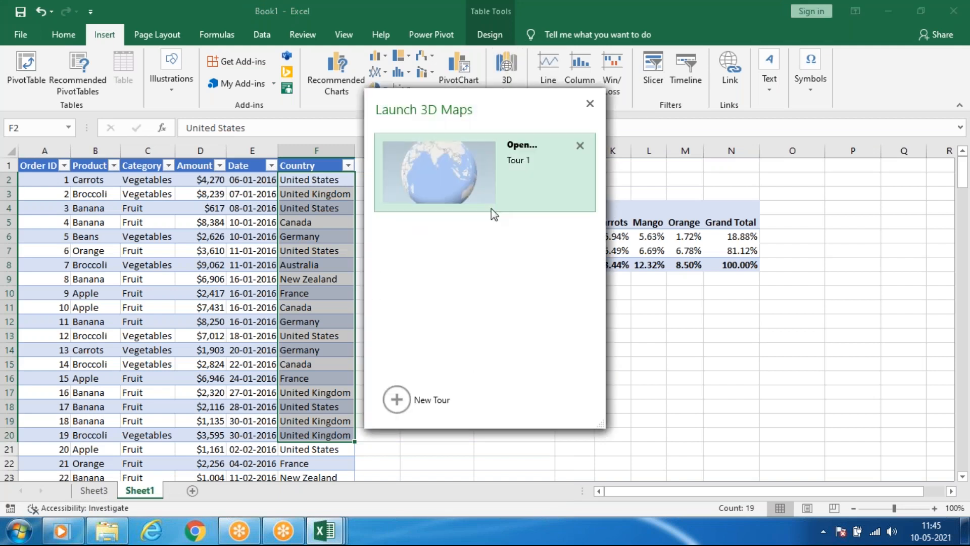
pyautogui.click(481, 186)
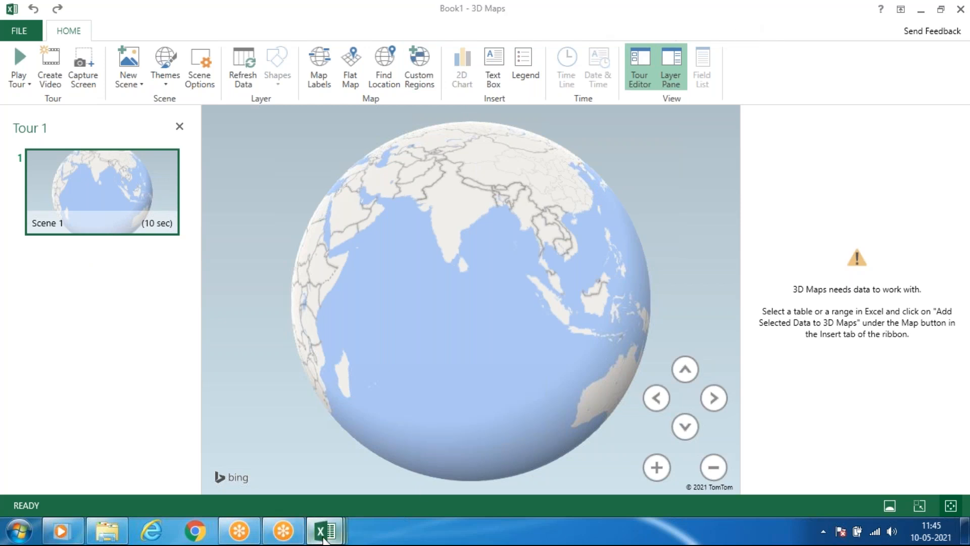
# Return to Book1 and look over the Country values in the order table.
pyautogui.moveTo(324, 538)
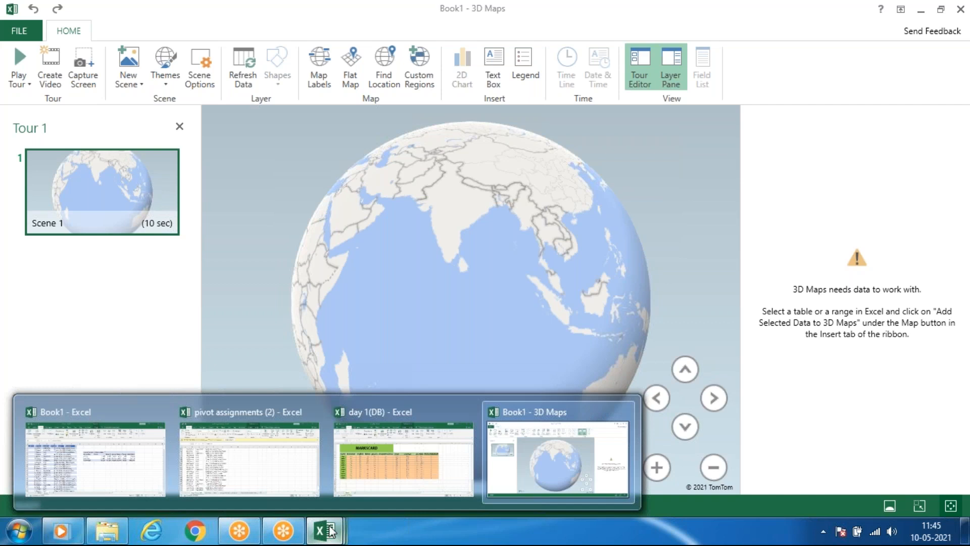
pyautogui.click(136, 462)
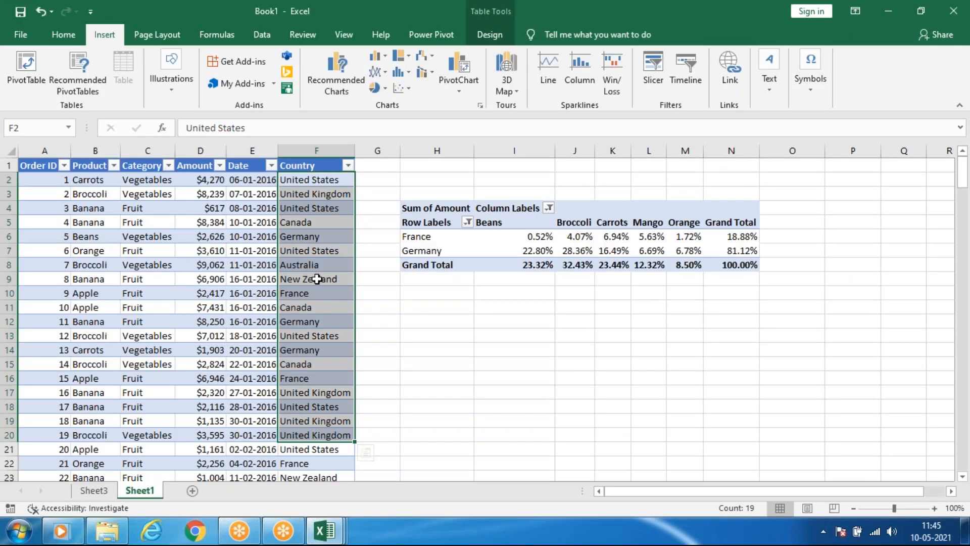
pyautogui.click(319, 279)
pyautogui.click(324, 207)
pyautogui.click(323, 182)
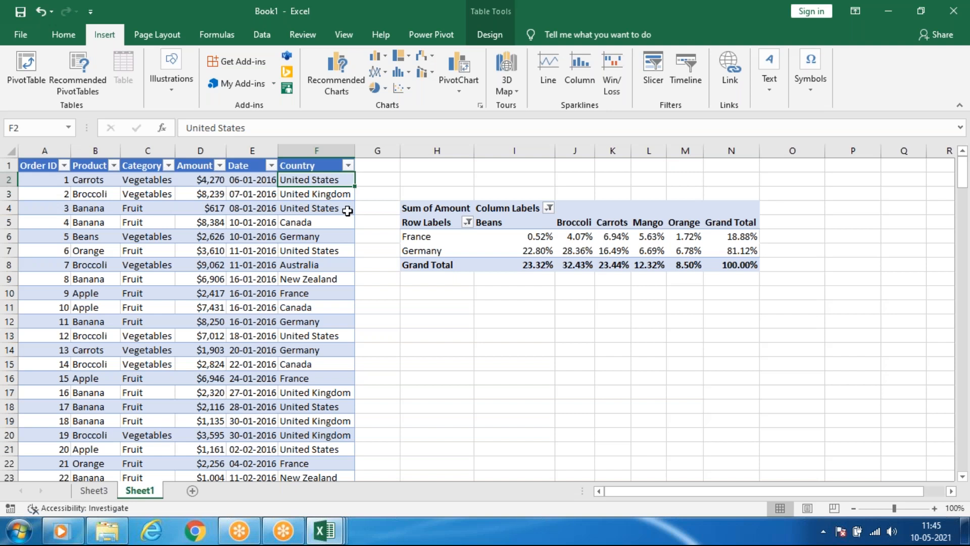
pyautogui.click(300, 208)
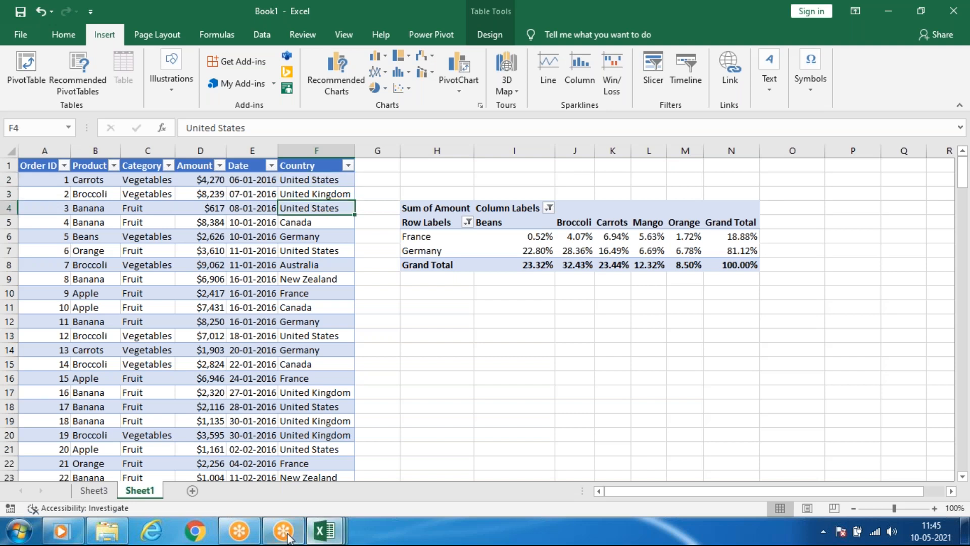
# Switch to the day 1(DB) workbook and clear the contents of the total through TOTAL SUBJECTS columns.
pyautogui.moveTo(326, 531)
pyautogui.click(457, 480)
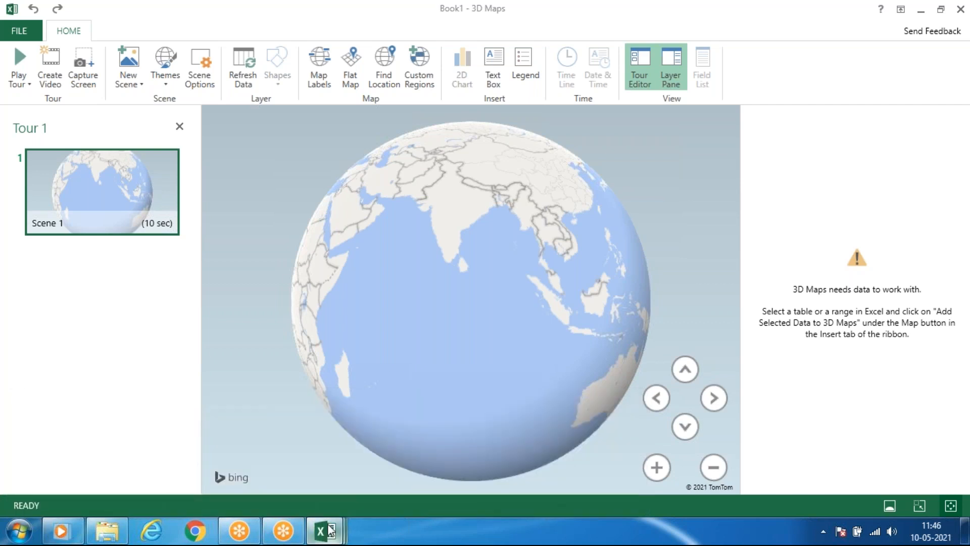
pyautogui.moveTo(324, 531)
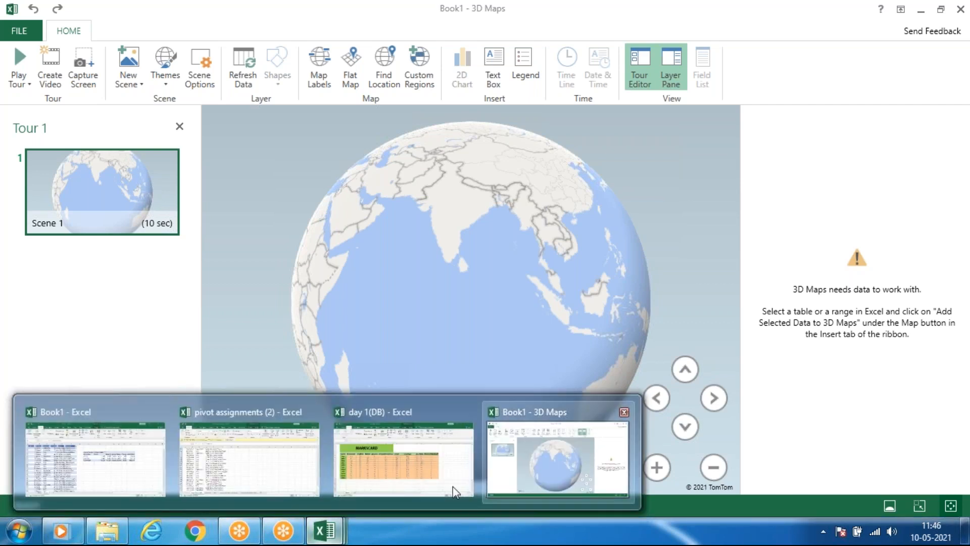
pyautogui.click(405, 460)
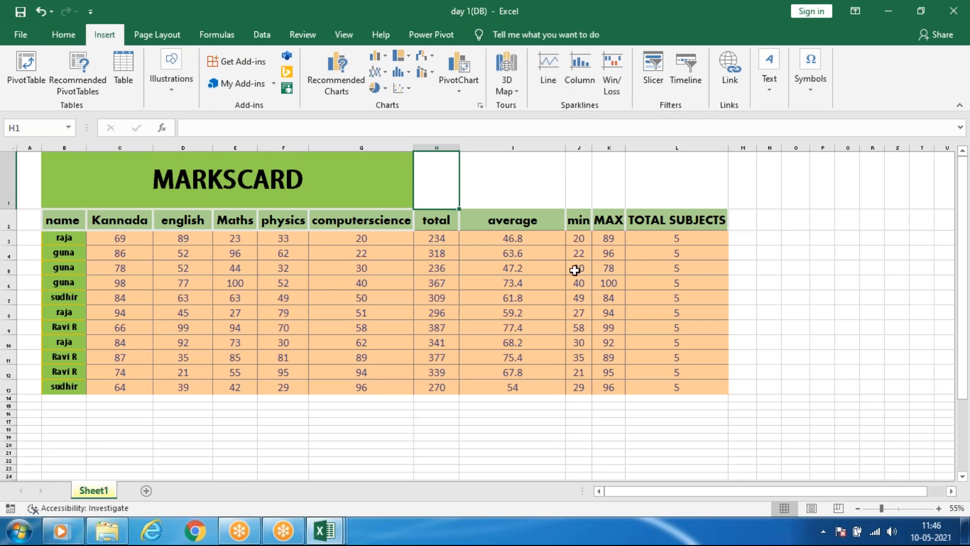
pyautogui.moveTo(433, 184)
pyautogui.mouseDown()
pyautogui.moveTo(472, 303)
pyautogui.moveTo(721, 403)
pyautogui.mouseUp()
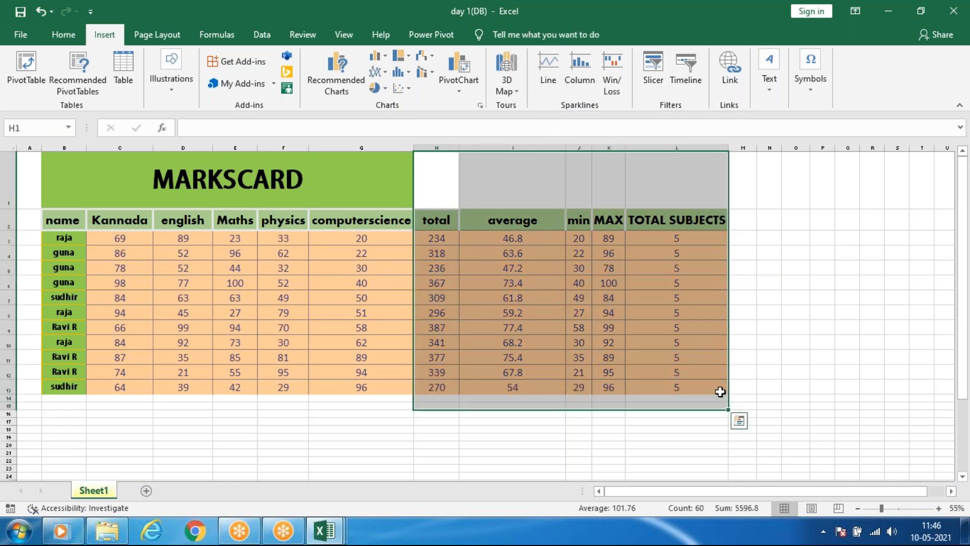
pyautogui.press('Delete')
pyautogui.click(784, 311)
# Insert a line sparkline in cell H3 based on the marks in C3:G3.
pyautogui.click(436, 243)
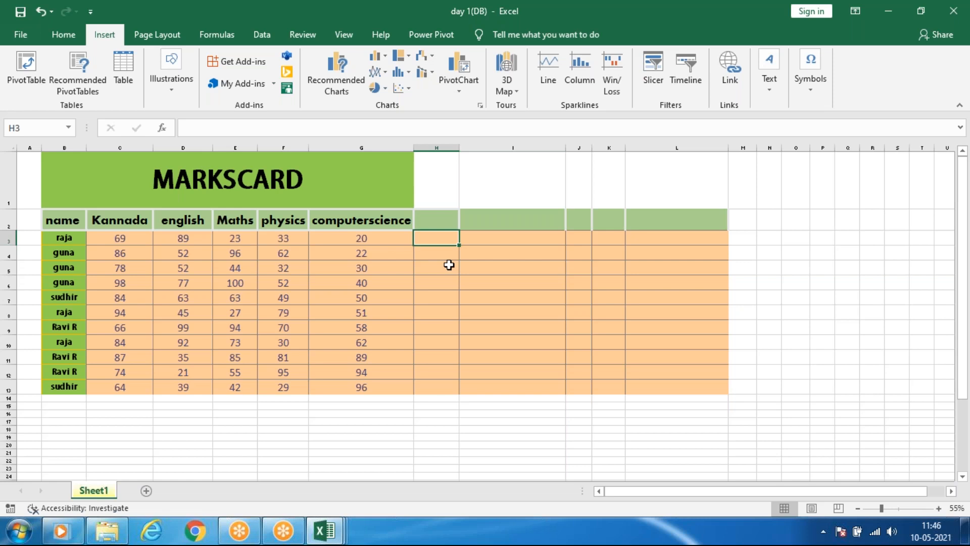
pyautogui.keyDown('ctrl'); pyautogui.scroll(1, 449, 265); pyautogui.keyUp('ctrl')
pyautogui.keyDown('ctrl'); pyautogui.scroll(1, 397, 197); pyautogui.keyUp('ctrl')
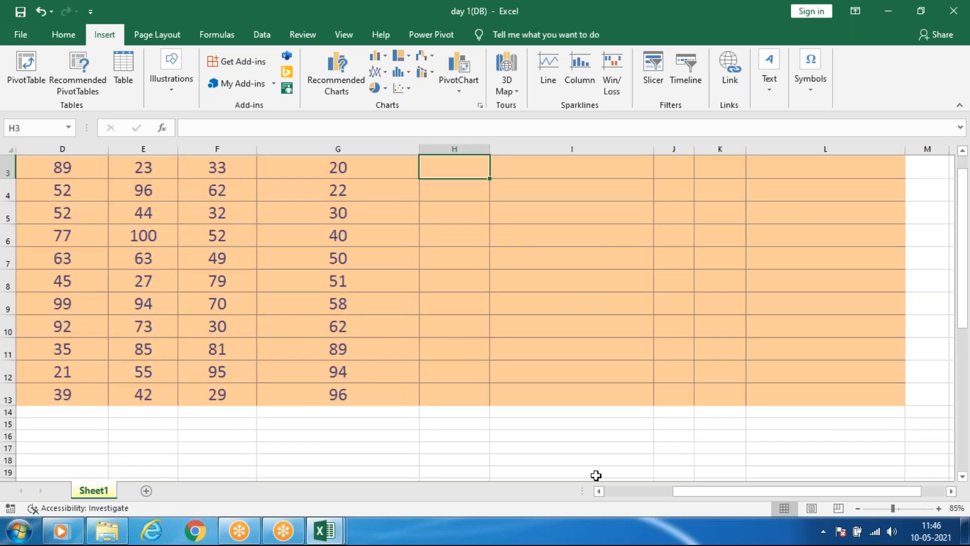
pyautogui.moveTo(810, 494); pyautogui.dragTo(678, 503)
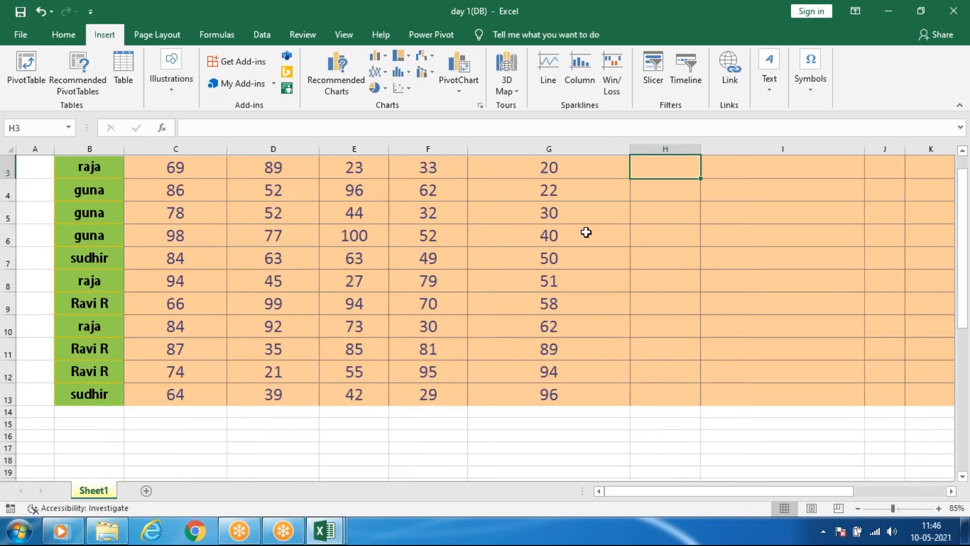
pyautogui.scroll(1, 586, 232)
pyautogui.click(555, 56)
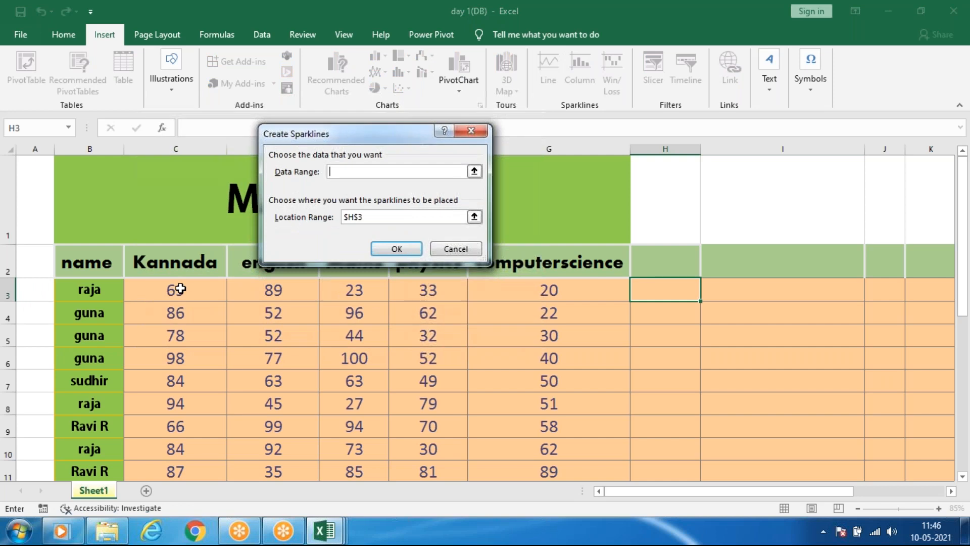
pyautogui.moveTo(177, 289); pyautogui.dragTo(536, 298)
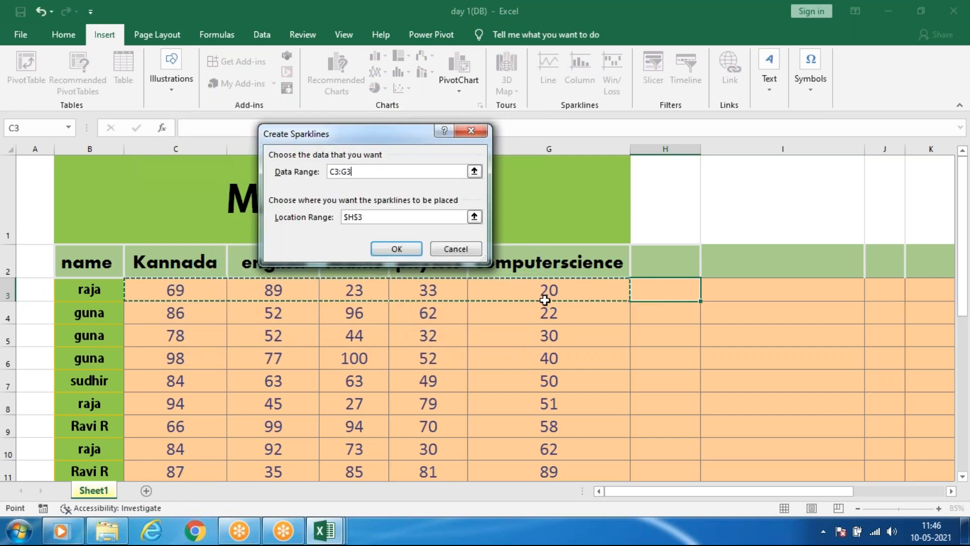
pyautogui.press('Return')
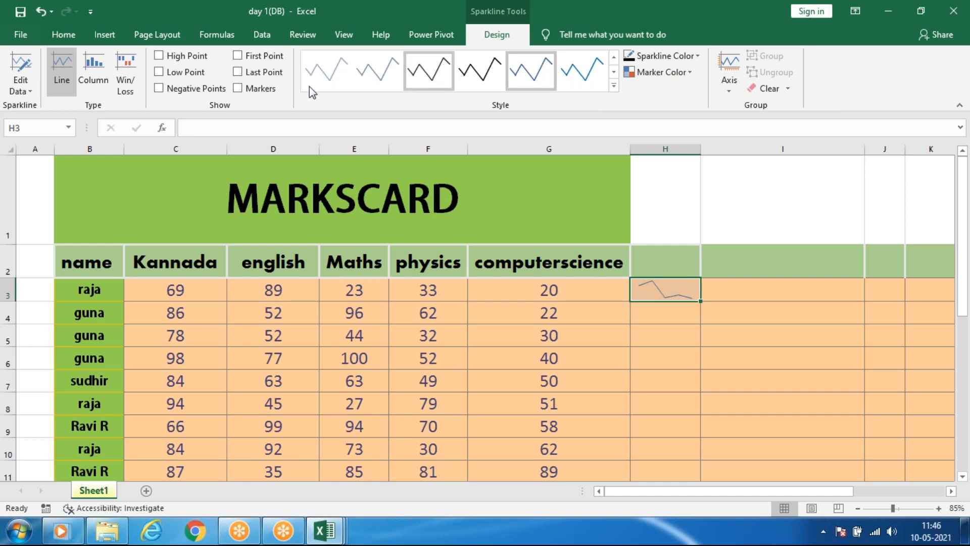
# Show the high point and low point markers on the sparkline in H3.
pyautogui.click(161, 57)
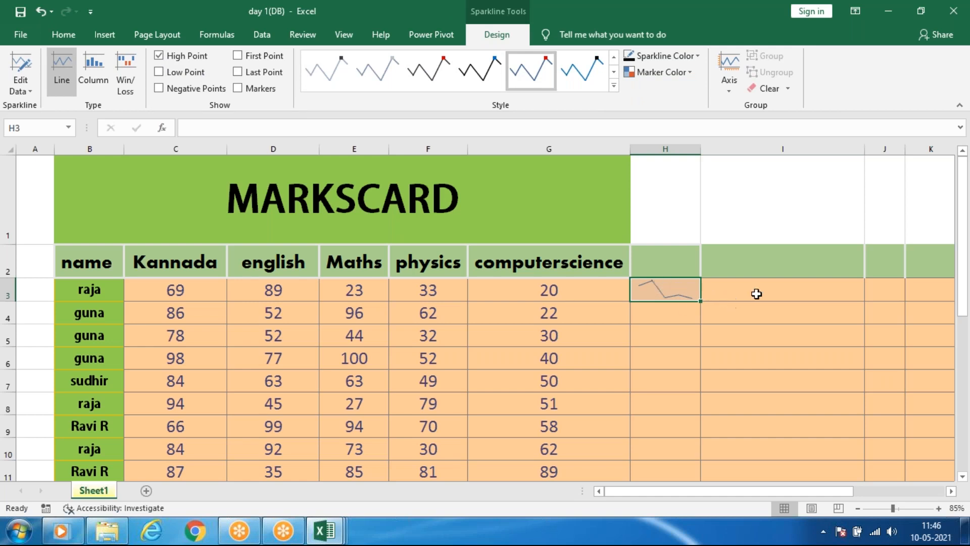
pyautogui.keyDown('ctrl'); pyautogui.scroll(2, 755, 295); pyautogui.keyUp('ctrl')
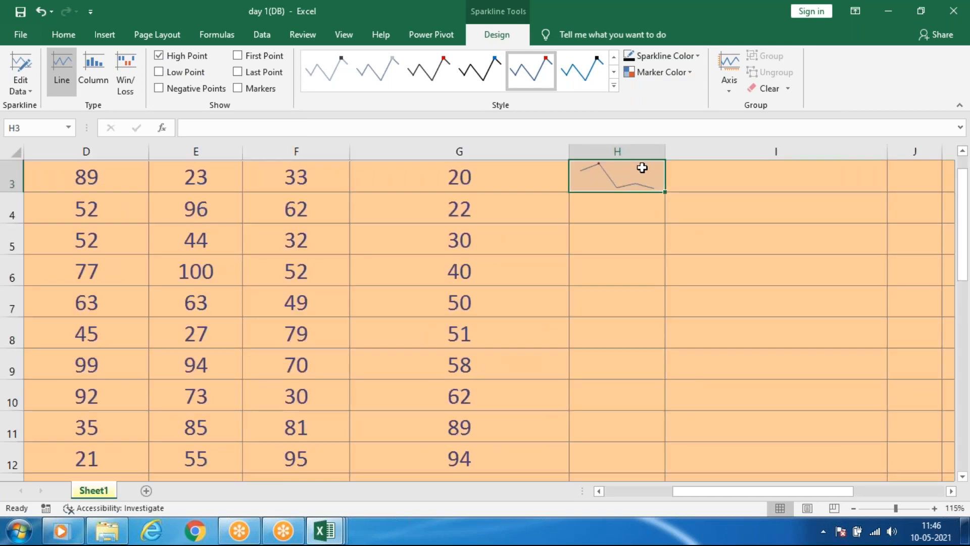
pyautogui.keyDown('ctrl'); pyautogui.scroll(2, 641, 168); pyautogui.keyUp('ctrl')
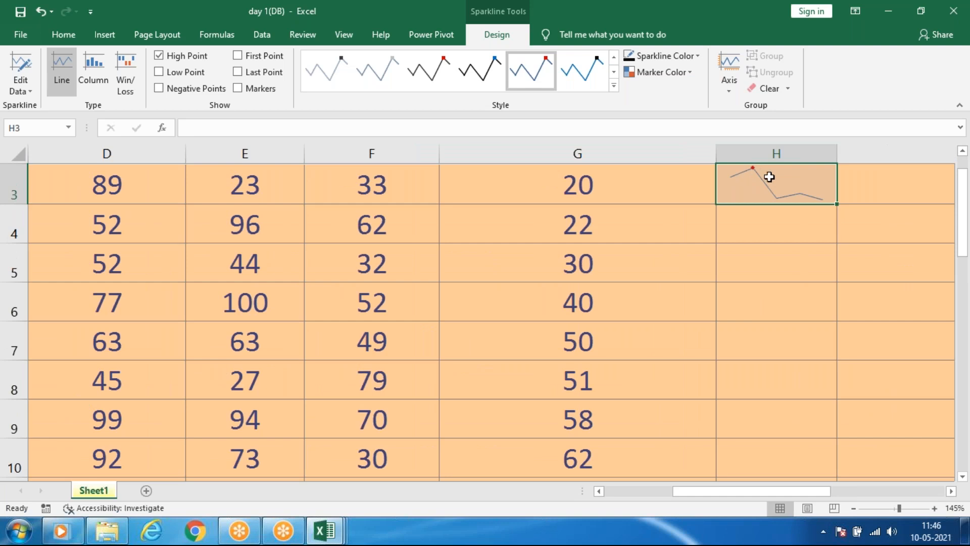
pyautogui.keyDown('ctrl'); pyautogui.scroll(1, 823, 173); pyautogui.keyUp('ctrl')
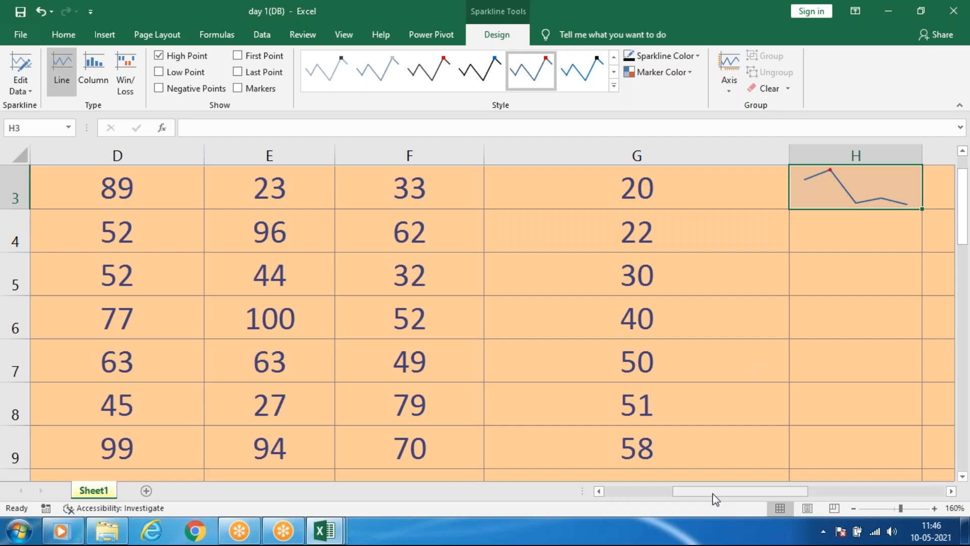
pyautogui.moveTo(712, 493); pyautogui.dragTo(736, 493)
pyautogui.click(680, 187)
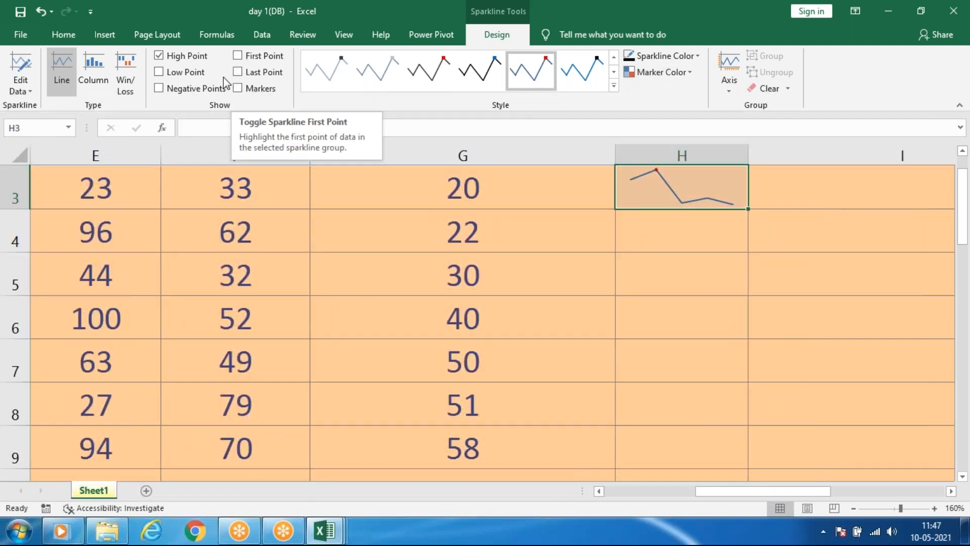
pyautogui.click(191, 74)
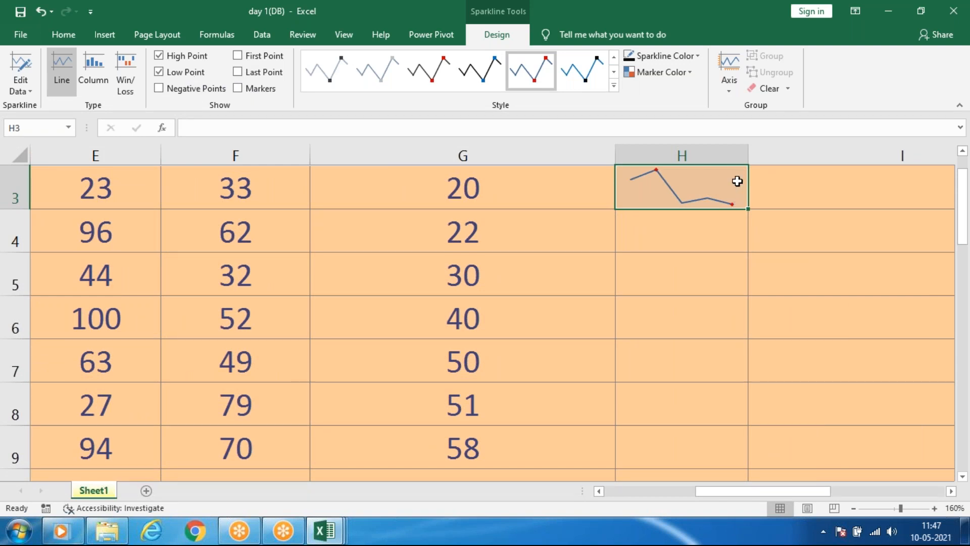
# Recolor the sparkline's high point marker, trying a dark green theme shade before settling on the standard Light Green.
pyautogui.click(680, 72)
pyautogui.moveTo(712, 129)
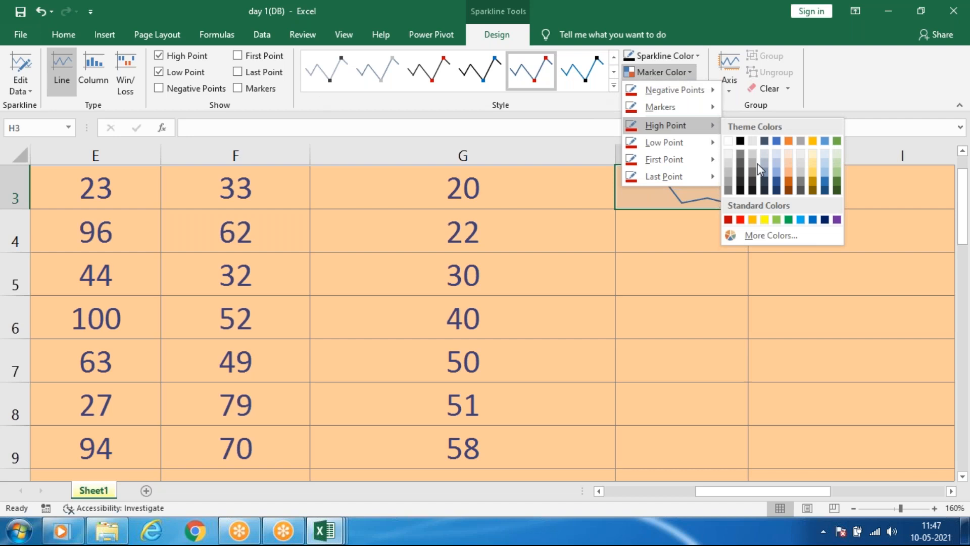
pyautogui.click(837, 181)
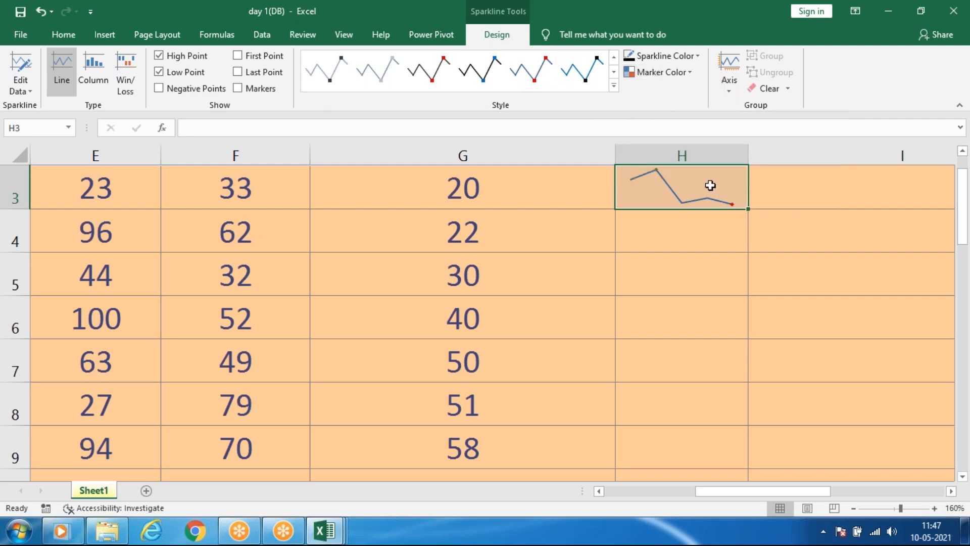
pyautogui.click(681, 73)
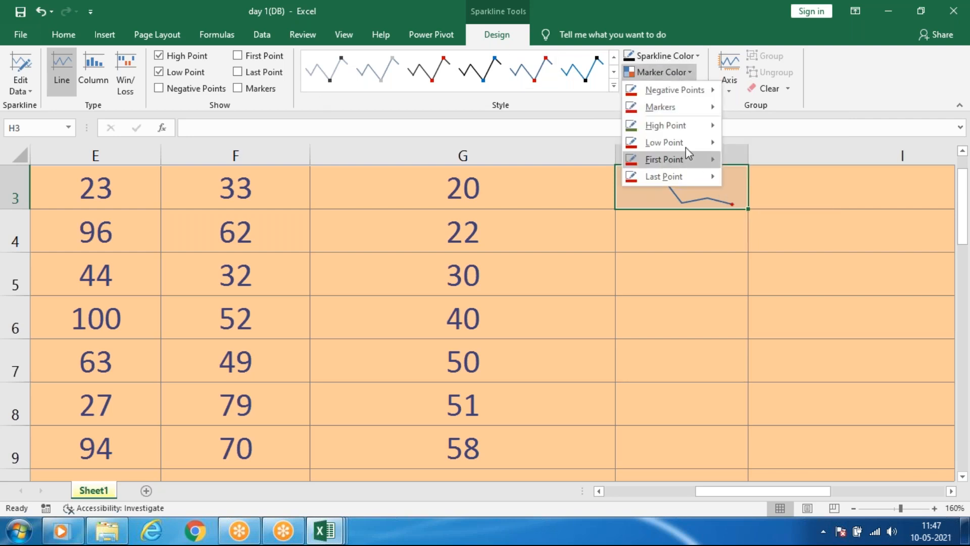
pyautogui.moveTo(684, 126)
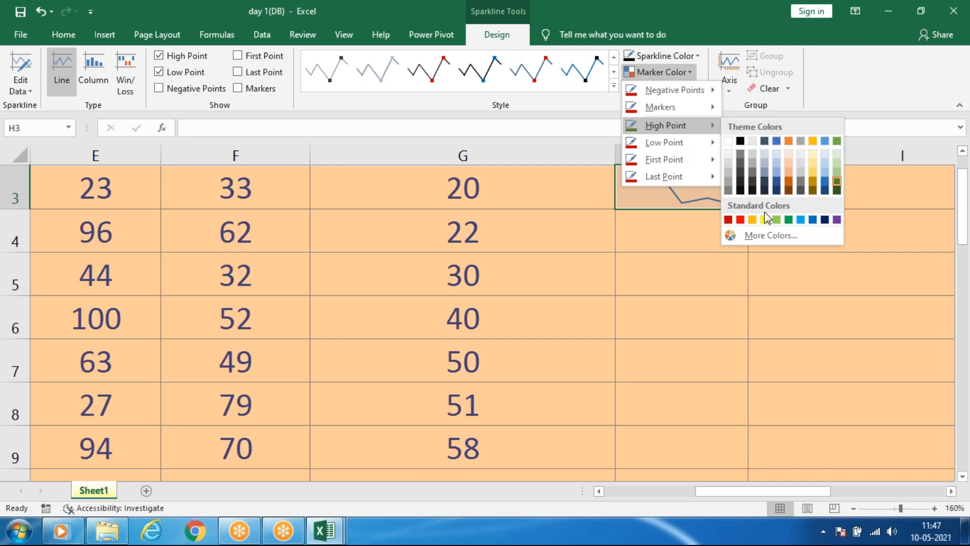
pyautogui.click(777, 221)
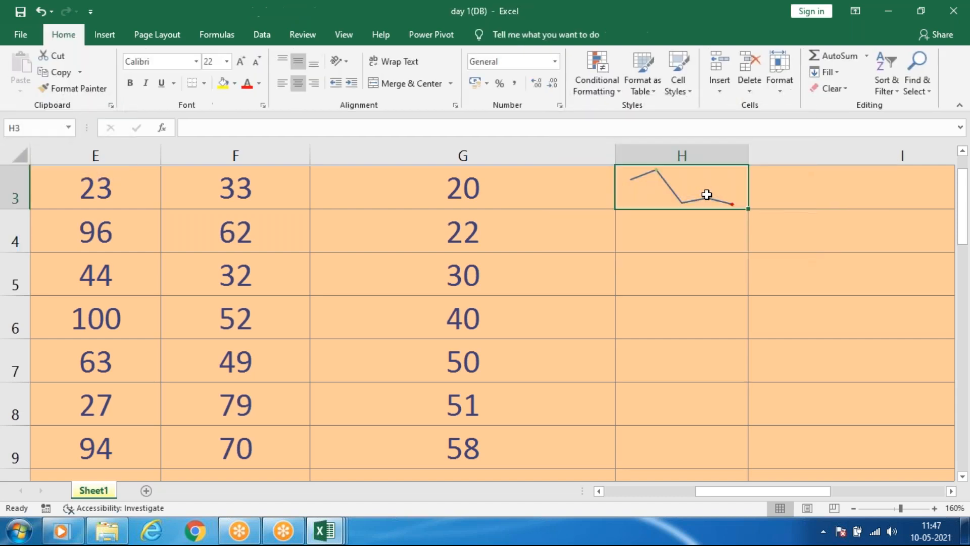
# Fill the line sparkline in H3 down through H13 so every student row gets one.
pyautogui.keyDown('ctrl'); pyautogui.scroll(-2, 707, 195); pyautogui.keyUp('ctrl')
pyautogui.keyDown('ctrl'); pyautogui.scroll(-1, 706, 195); pyautogui.keyUp('ctrl')
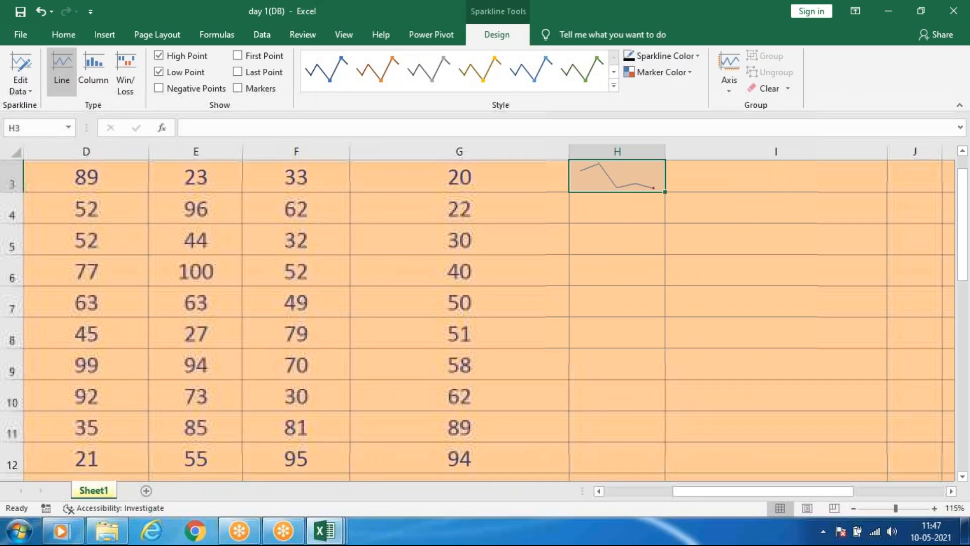
pyautogui.moveTo(665, 193)
pyautogui.mouseDown()
pyautogui.moveTo(684, 475)
pyautogui.moveTo(671, 471)
pyautogui.moveTo(657, 434)
pyautogui.mouseUp()
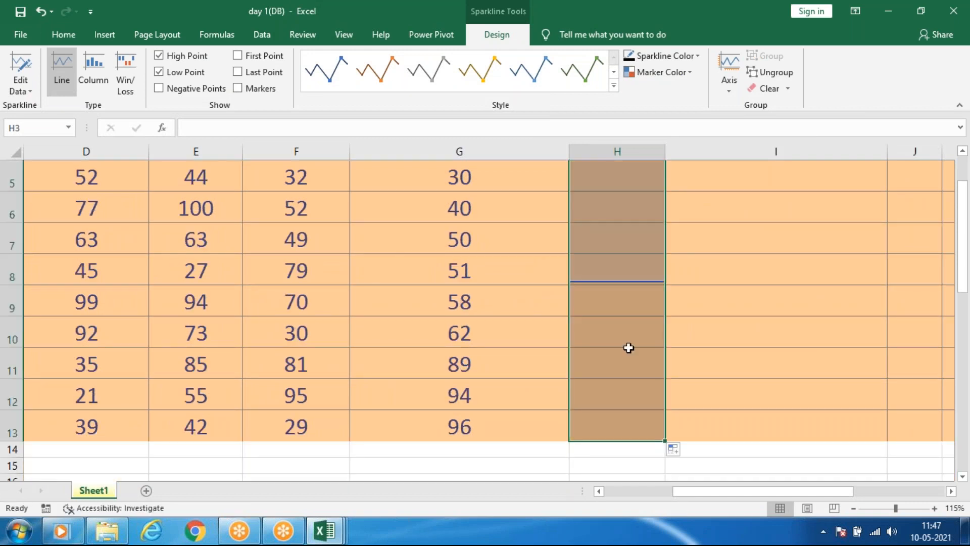
pyautogui.scroll(1, 635, 292)
pyautogui.click(692, 287)
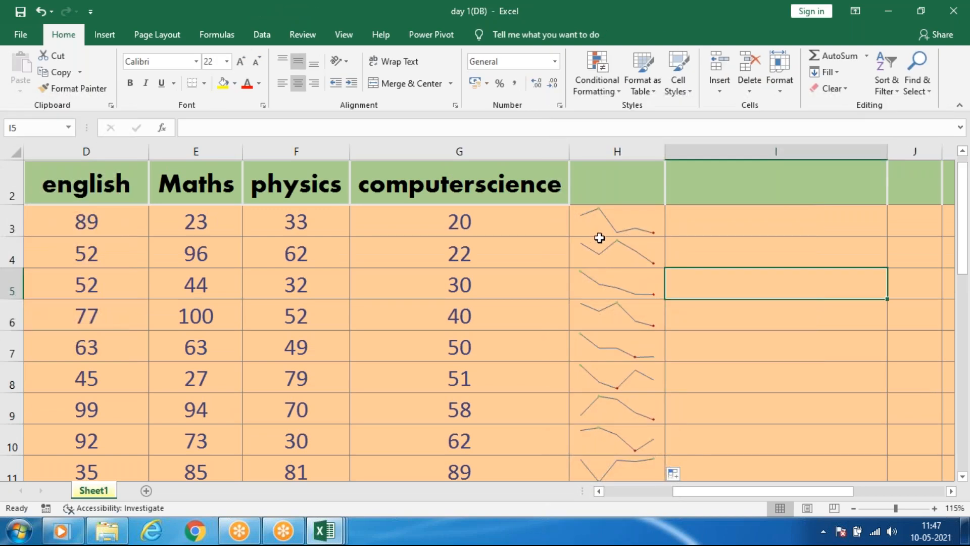
pyautogui.keyDown('ctrl'); pyautogui.scroll(-1, 599, 235); pyautogui.keyUp('ctrl')
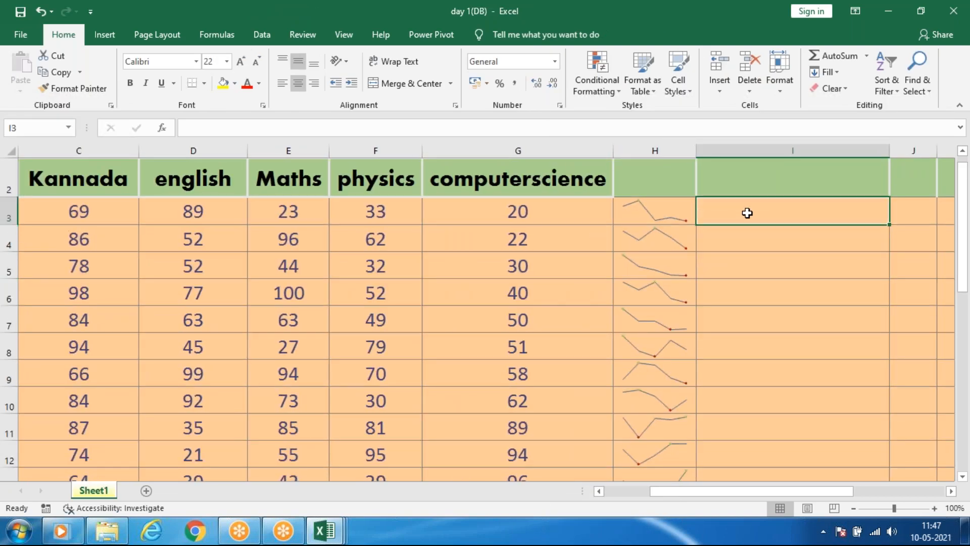
# Insert a column sparkline in cell I3 based on the marks in C3:G3.
pyautogui.click(740, 214)
pyautogui.click(105, 35)
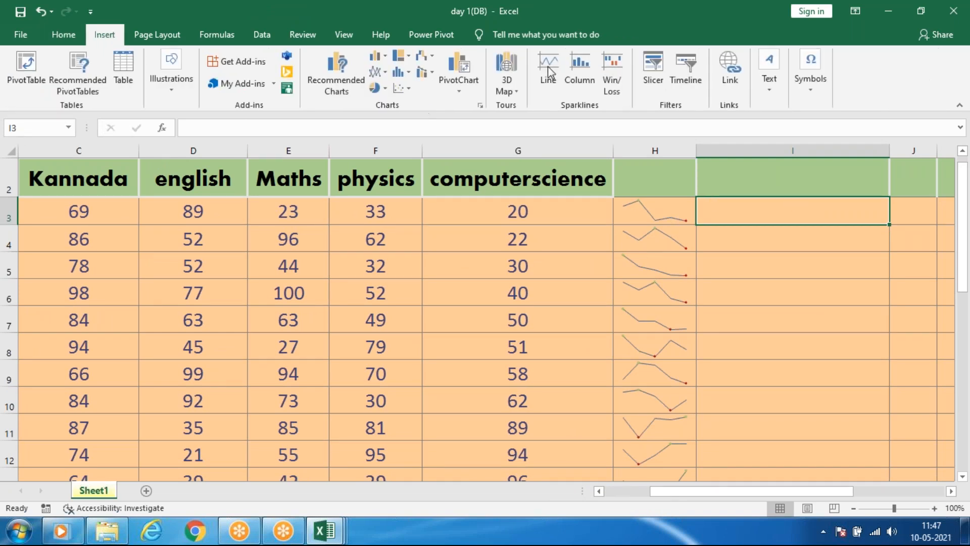
pyautogui.click(582, 70)
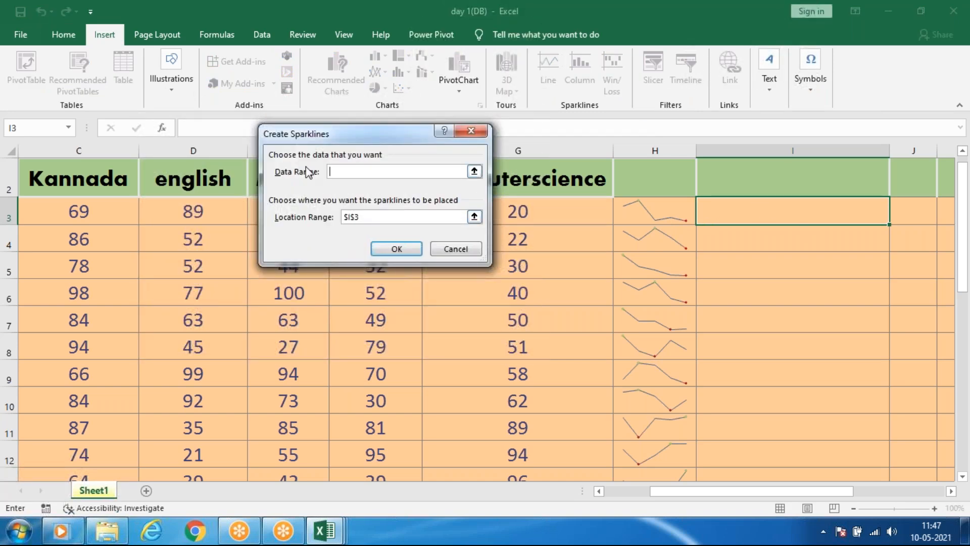
pyautogui.moveTo(396, 136); pyautogui.dragTo(415, 62)
pyautogui.moveTo(73, 212); pyautogui.dragTo(477, 216)
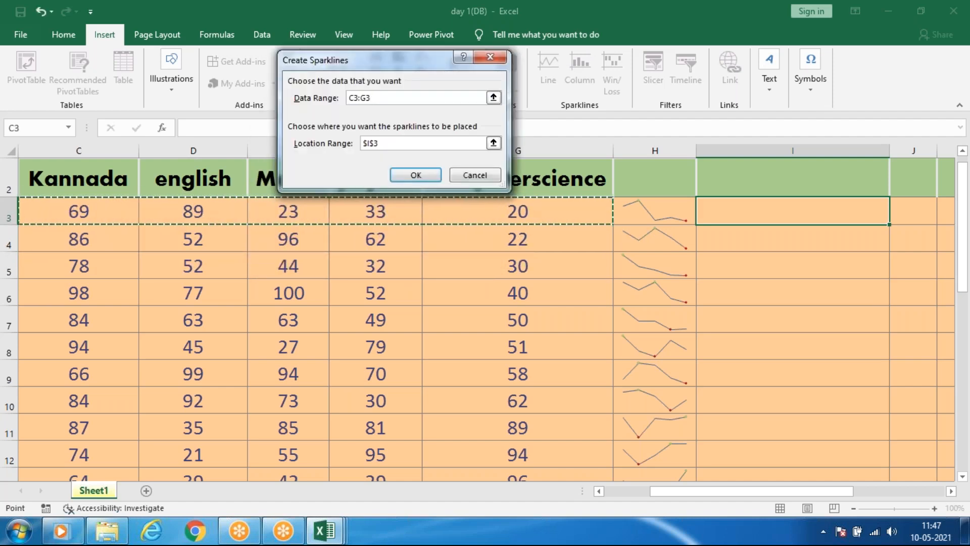
pyautogui.click(415, 177)
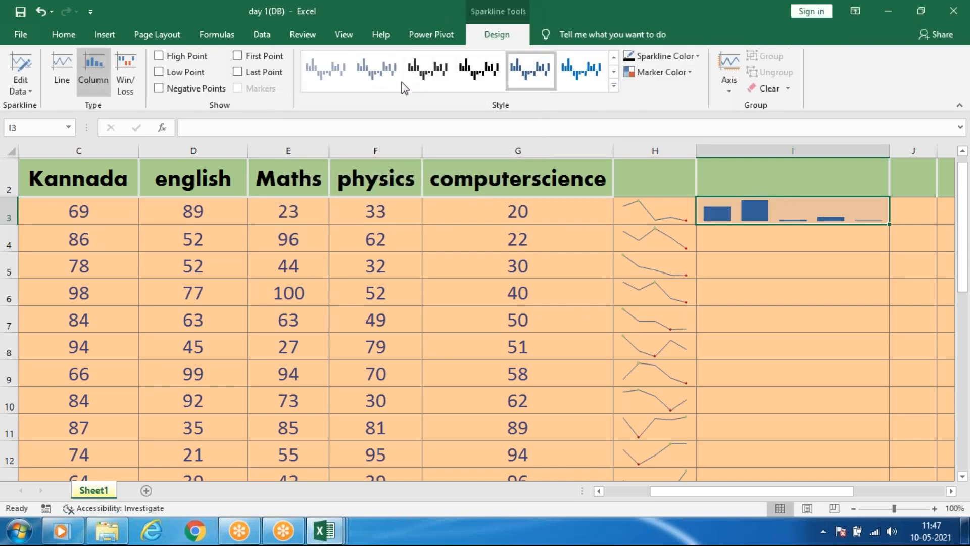
# Highlight the high point and low point on the column sparkline in I3.
pyautogui.click(158, 59)
pyautogui.click(237, 72)
pyautogui.click(235, 76)
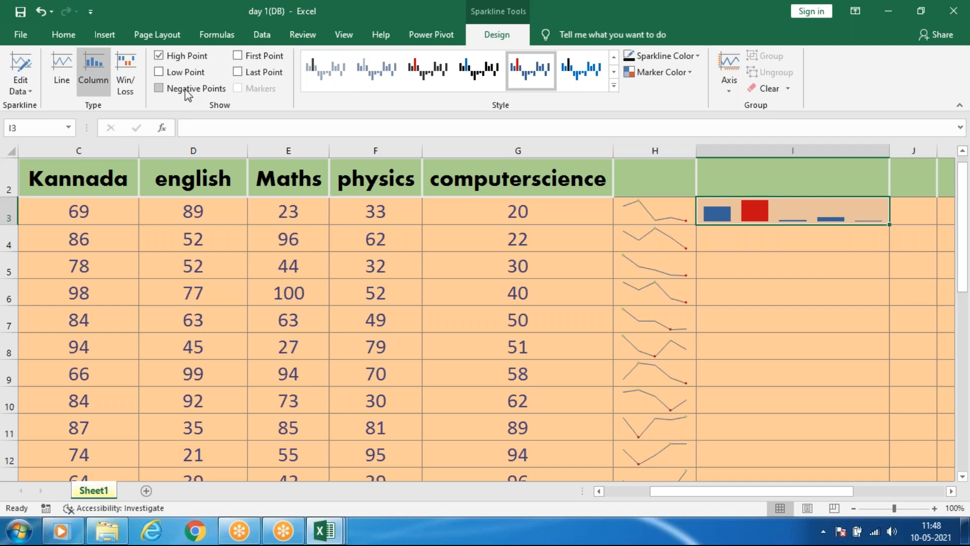
pyautogui.click(182, 75)
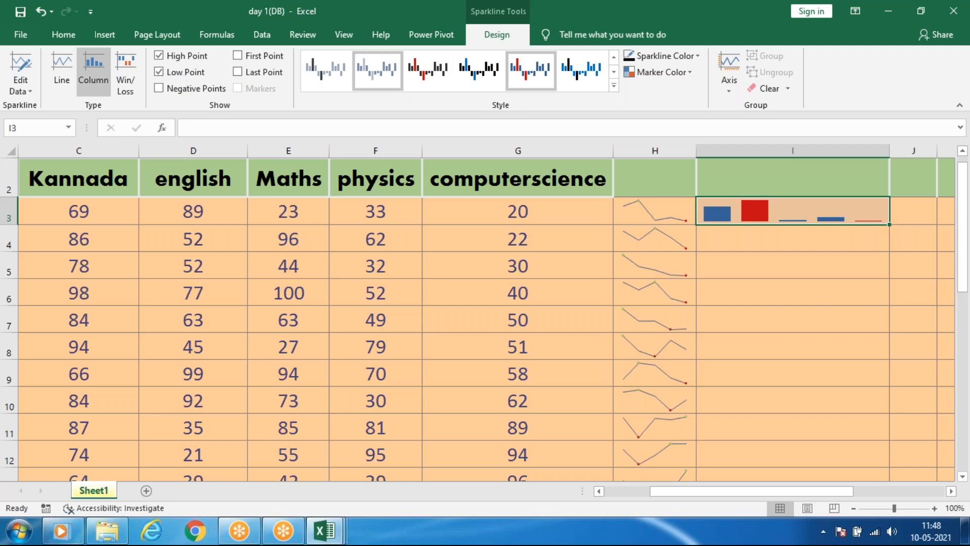
# Change the physics mark in F3 to -33.
pyautogui.click(371, 215)
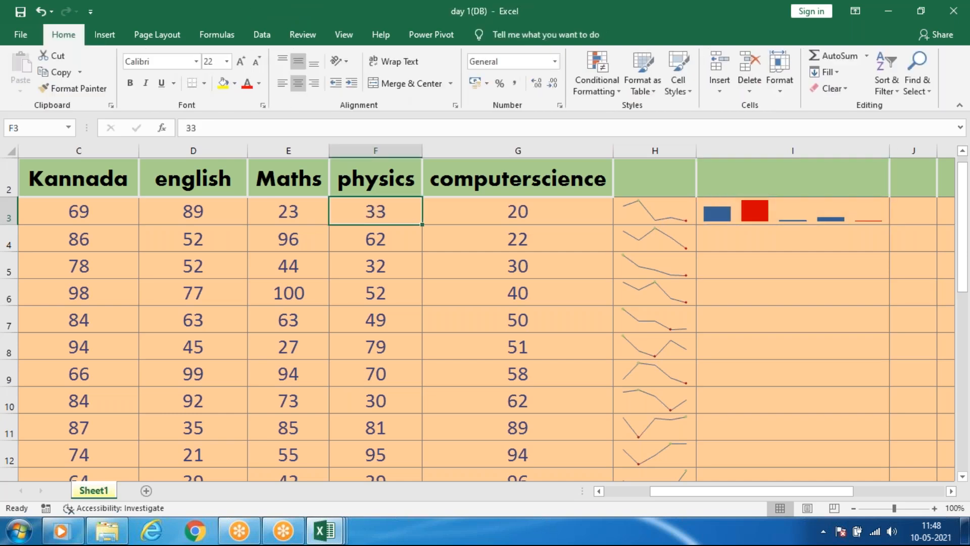
pyautogui.write('-33')
pyautogui.press('Return')
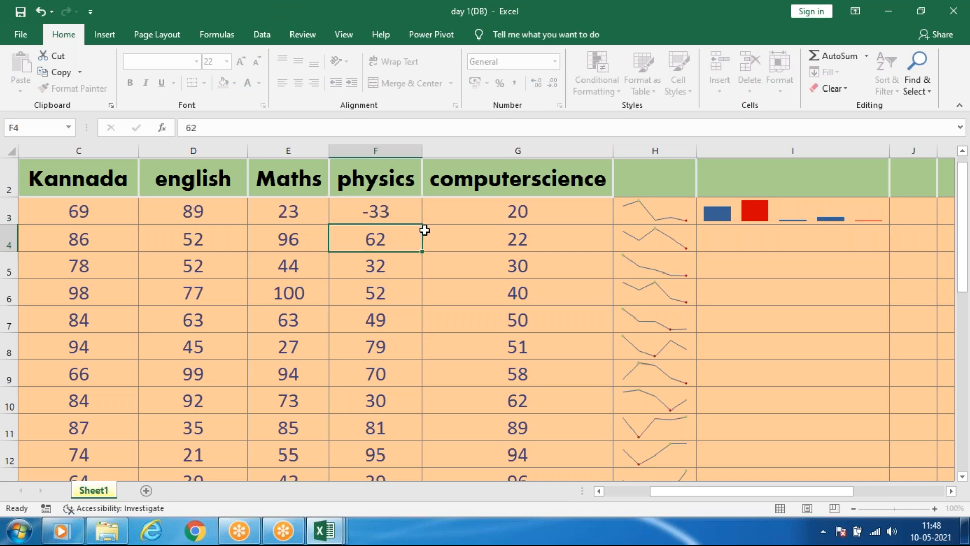
# Recolor the high point of the column sparkline in I3 to green.
pyautogui.click(775, 214)
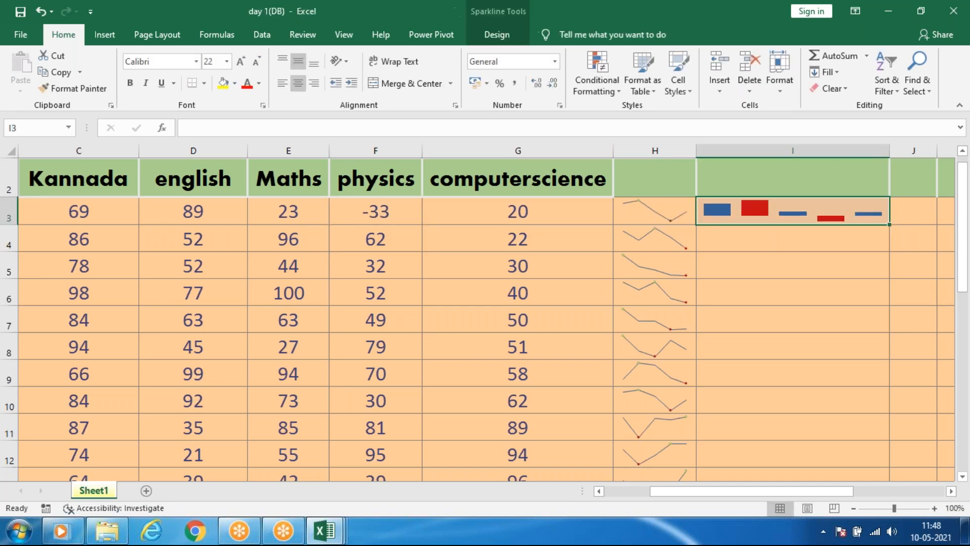
pyautogui.click(497, 34)
pyautogui.click(650, 74)
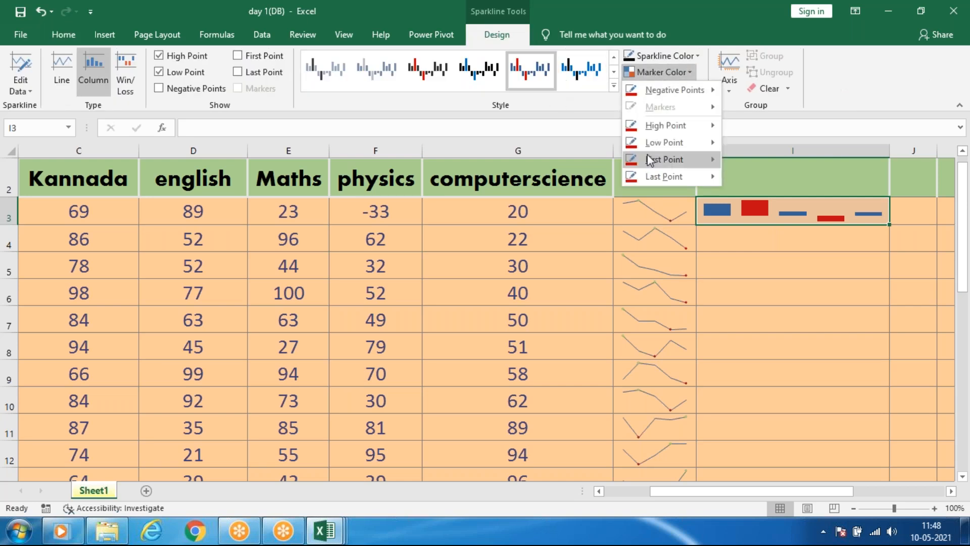
pyautogui.moveTo(654, 146)
pyautogui.moveTo(678, 128)
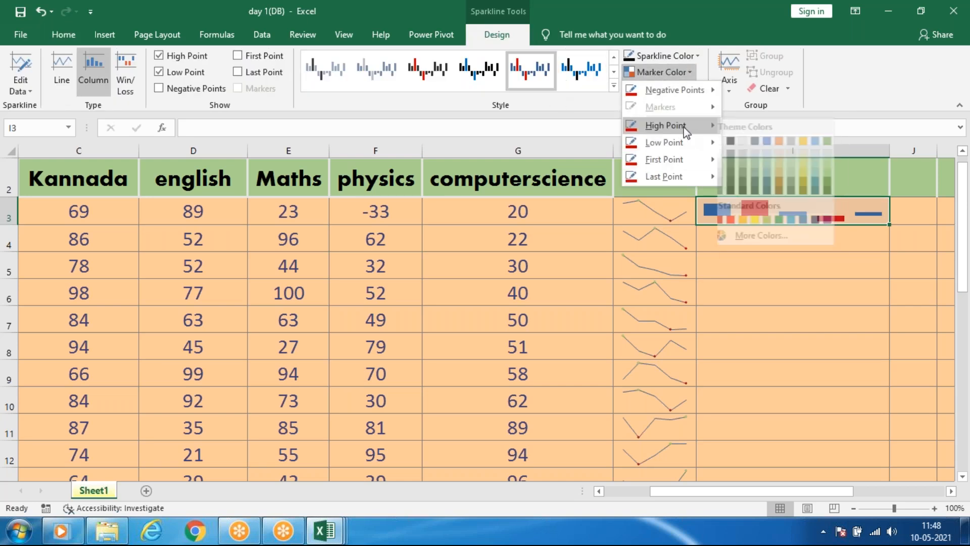
pyautogui.click(837, 141)
pyautogui.click(794, 238)
# Fill the column sparkline in I3 down through I12.
pyautogui.click(860, 215)
pyautogui.moveTo(890, 225); pyautogui.dragTo(836, 213)
pyautogui.scroll(3, 834, 211)
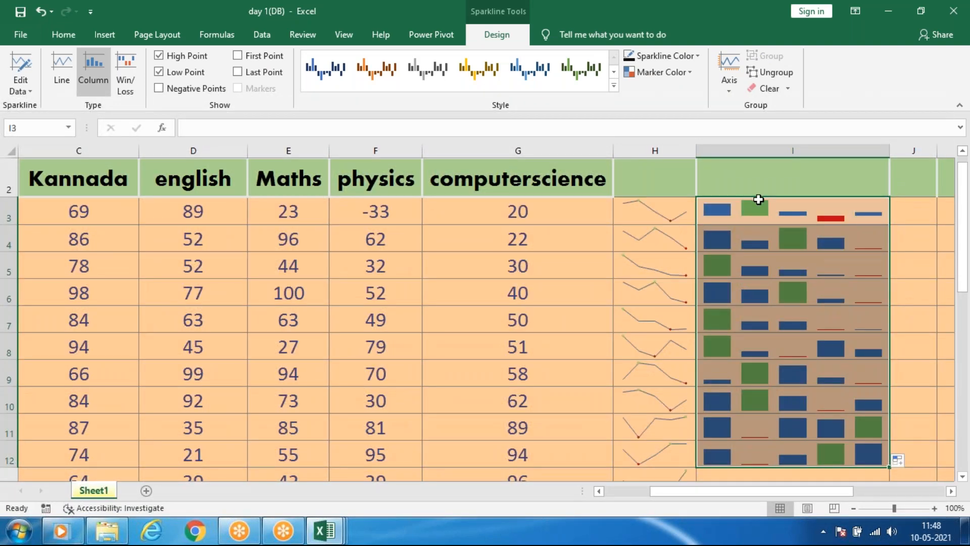
pyautogui.click(790, 271)
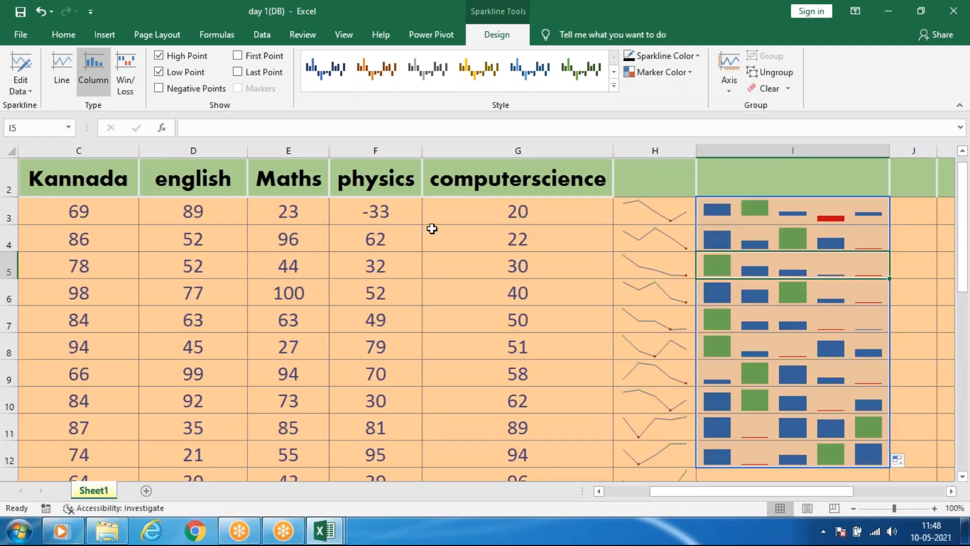
pyautogui.click(826, 216)
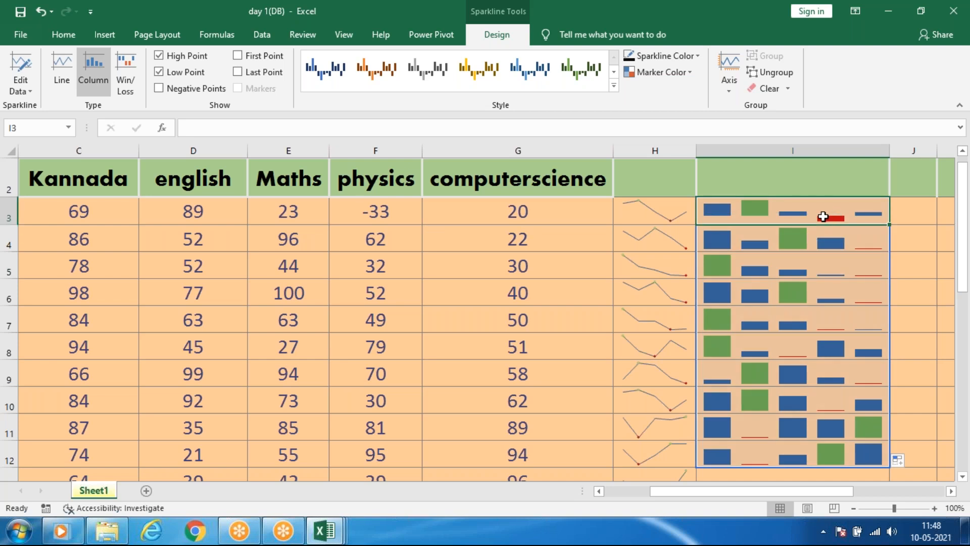
pyautogui.scroll(-1, 733, 255)
pyautogui.scroll(2, 681, 336)
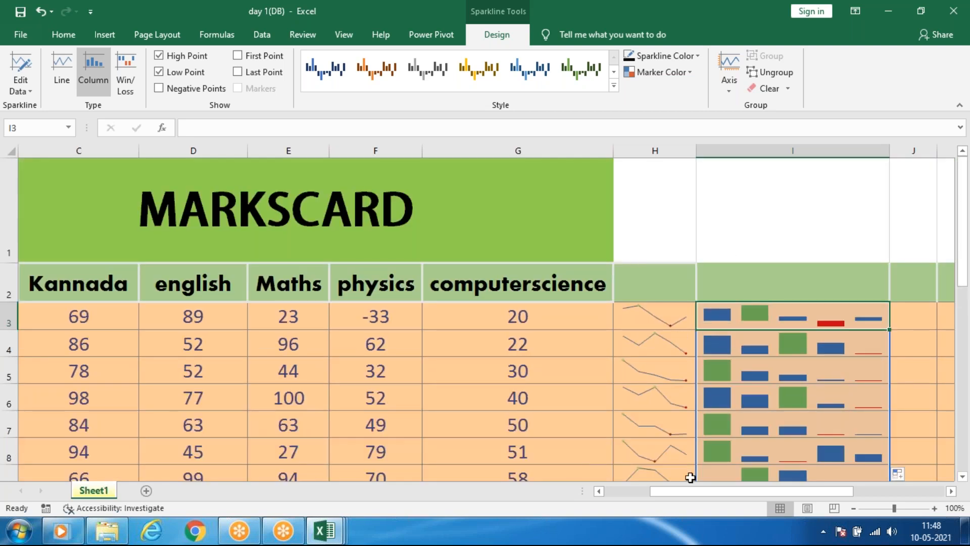
# Insert a win/loss sparkline in cell J3 based on the marks in C3:G3.
pyautogui.hscroll(2, 718, 488)
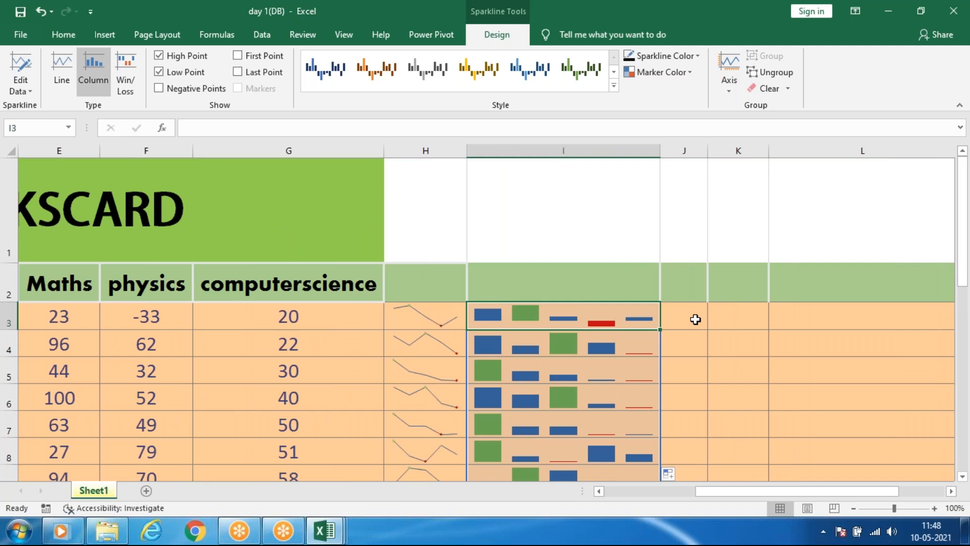
pyautogui.click(695, 319)
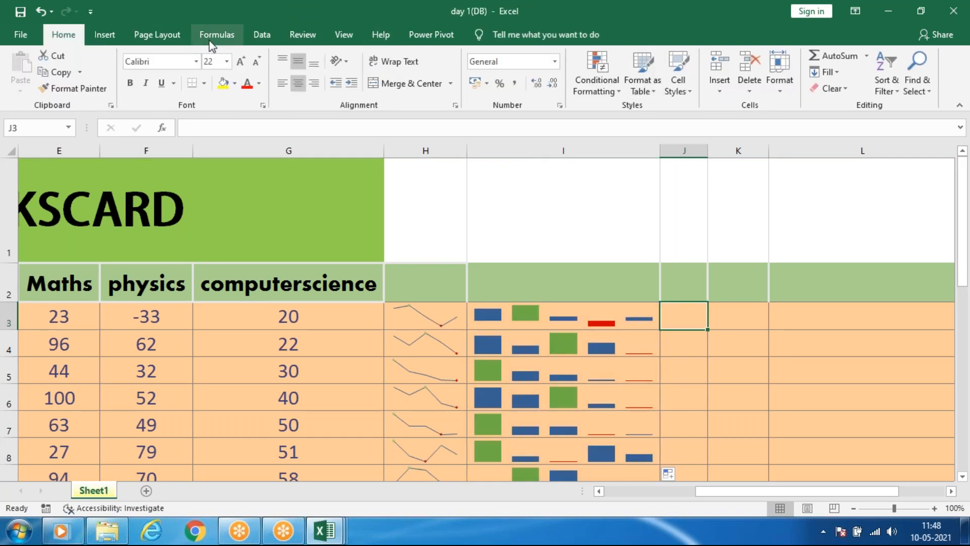
pyautogui.click(110, 33)
pyautogui.click(612, 63)
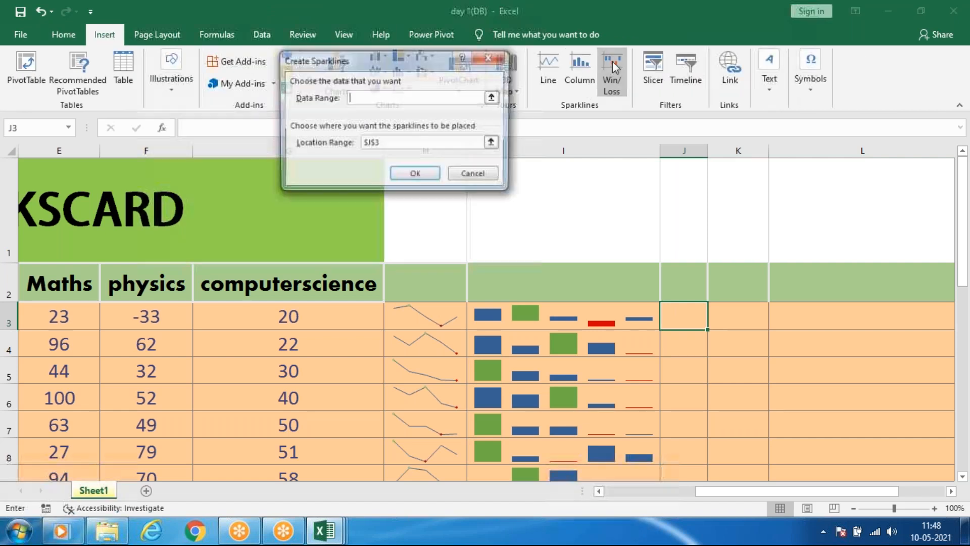
pyautogui.moveTo(300, 314); pyautogui.dragTo(161, 314)
pyautogui.click(421, 173)
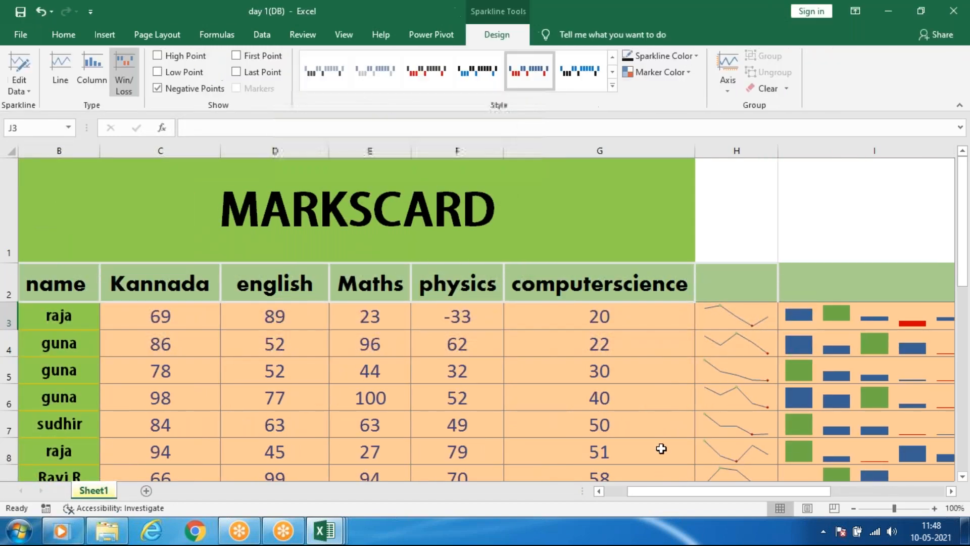
pyautogui.moveTo(680, 491); pyautogui.dragTo(770, 491)
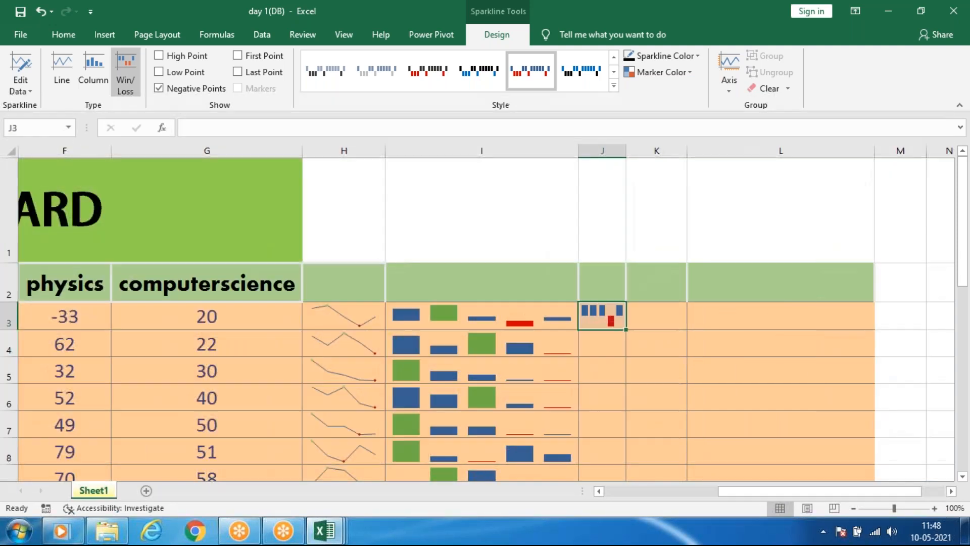
# Fill the win/loss sparkline in J3 down through J22 and widen column J.
pyautogui.moveTo(626, 330); pyautogui.dragTo(611, 174)
pyautogui.scroll(6, 613, 187)
pyautogui.scroll(-1, 617, 192)
pyautogui.scroll(2, 617, 193)
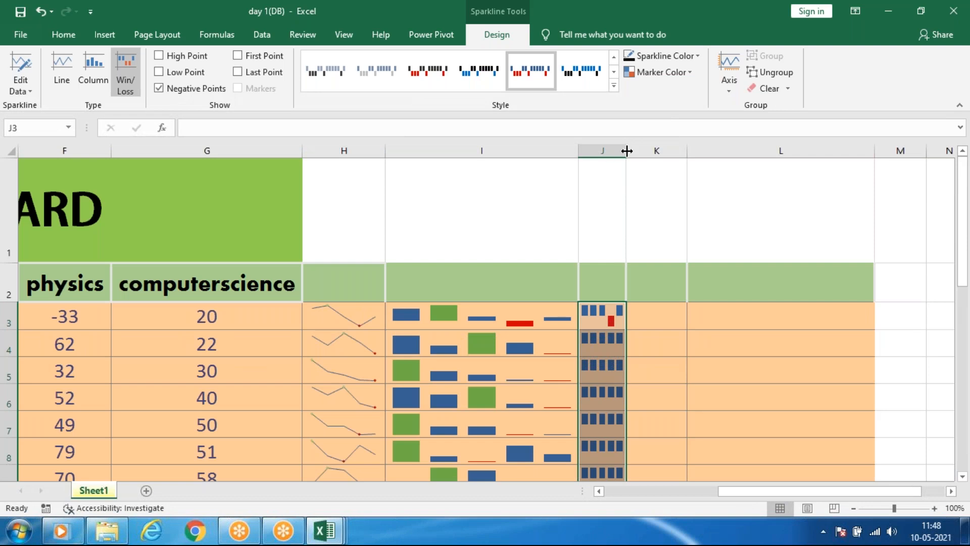
pyautogui.moveTo(708, 148); pyautogui.dragTo(709, 154)
pyautogui.scroll(-1, 673, 243)
pyautogui.scroll(1, 665, 193)
# Try highlighting the last point and the first point on the win/loss sparklines in column J.
pyautogui.click(657, 321)
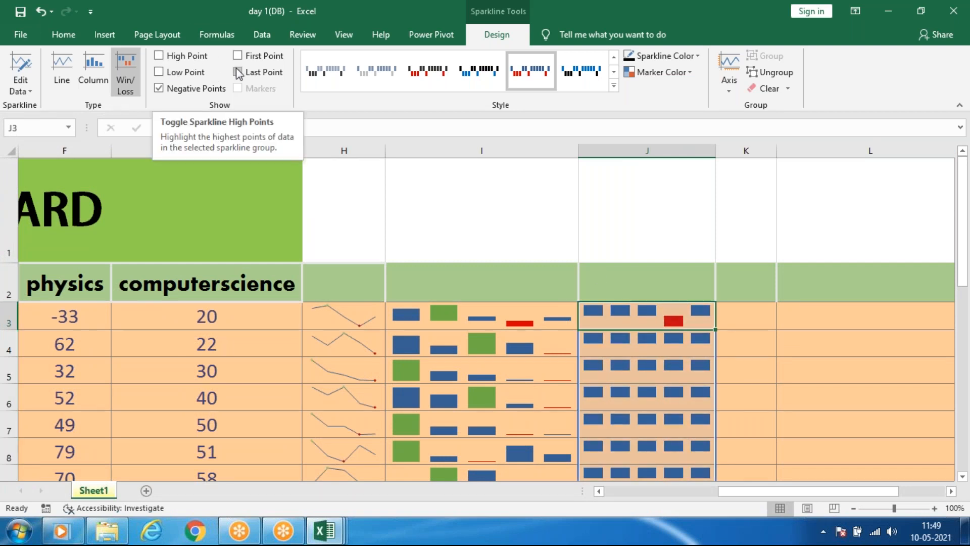
pyautogui.click(247, 73)
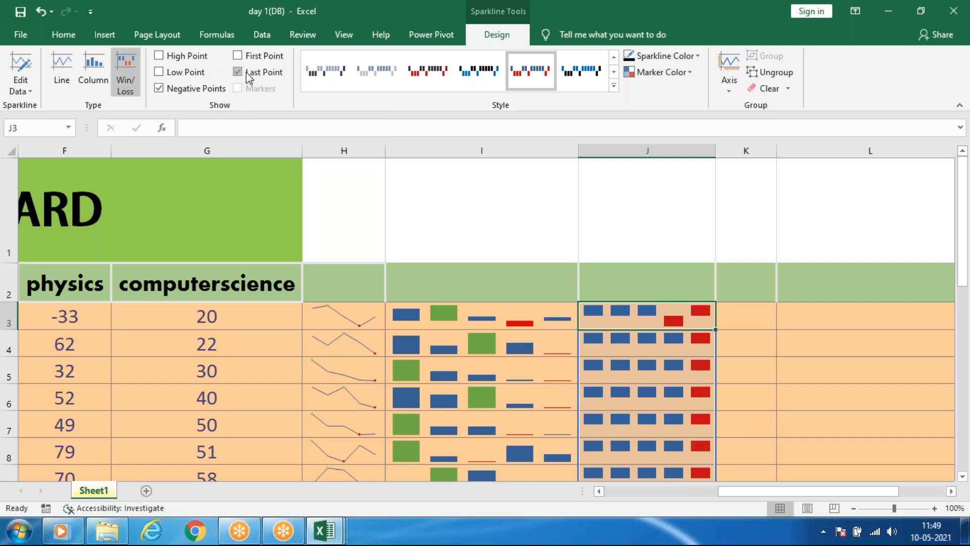
pyautogui.click(247, 73)
pyautogui.click(235, 55)
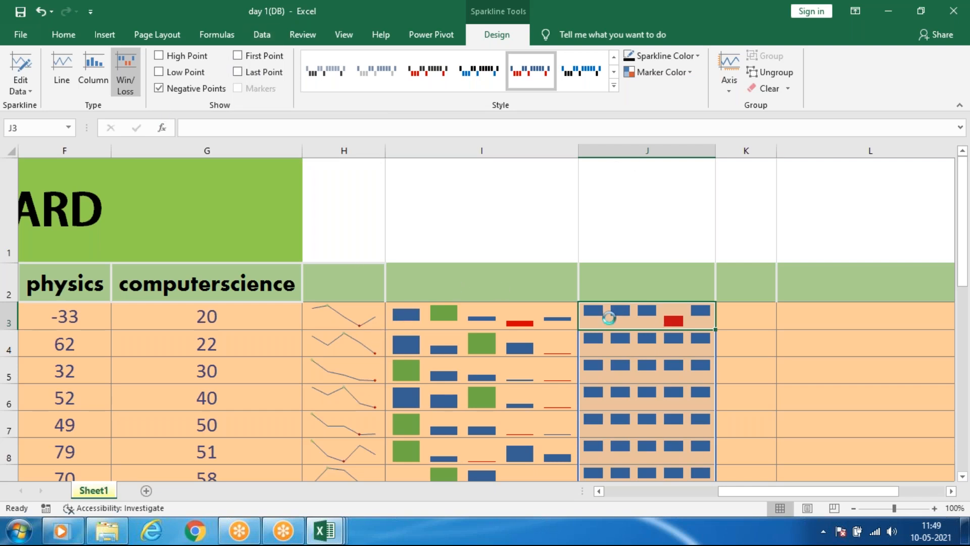
pyautogui.keyDown('ctrl'); pyautogui.scroll(-2, 609, 317); pyautogui.keyUp('ctrl')
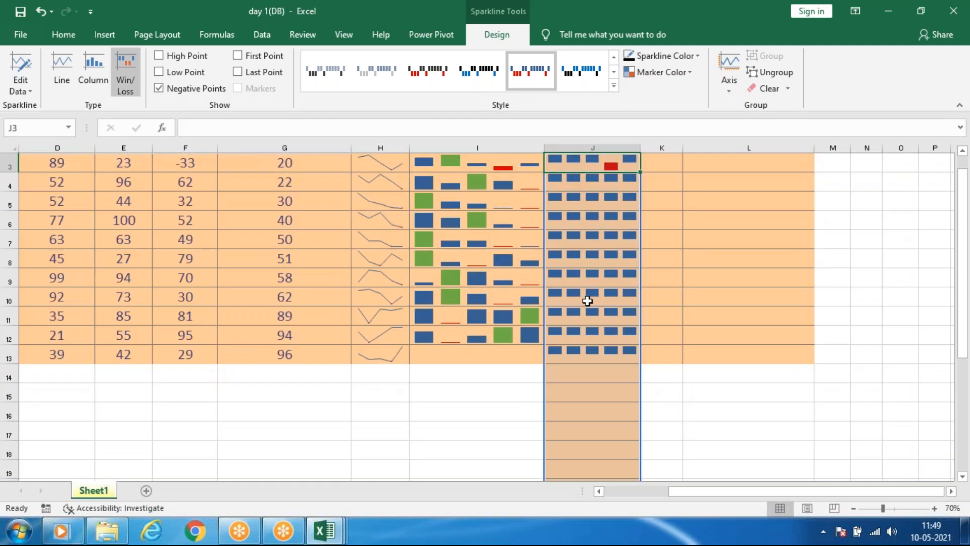
pyautogui.keyDown('ctrl'); pyautogui.scroll(-1, 587, 301); pyautogui.keyUp('ctrl')
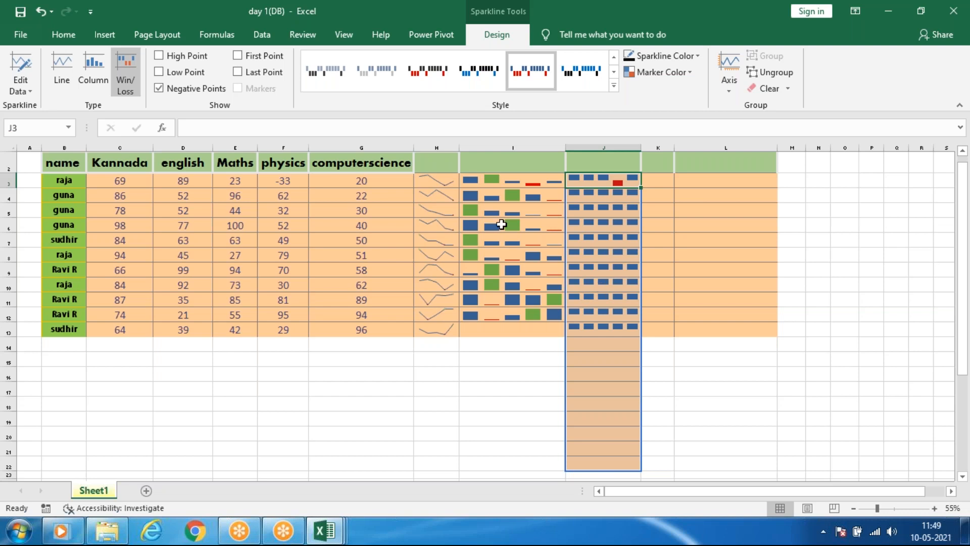
pyautogui.keyDown('ctrl'); pyautogui.scroll(2, 485, 313); pyautogui.keyUp('ctrl')
# Examine the Insert Hyperlink options for the computerscience header in G2, and close the dialog without adding a link.
pyautogui.click(105, 34)
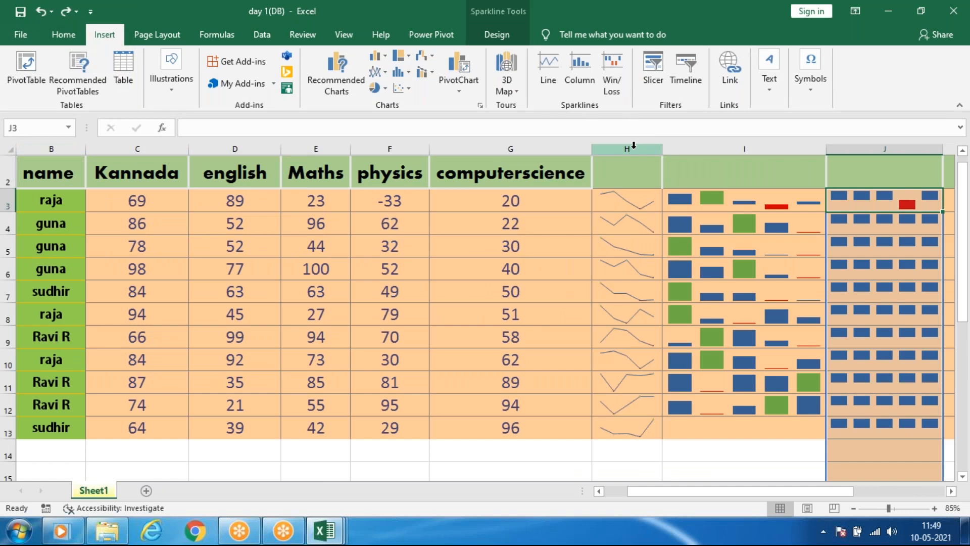
pyautogui.keyDown('ctrl'); pyautogui.scroll(1, 633, 145); pyautogui.keyUp('ctrl')
pyautogui.click(721, 337)
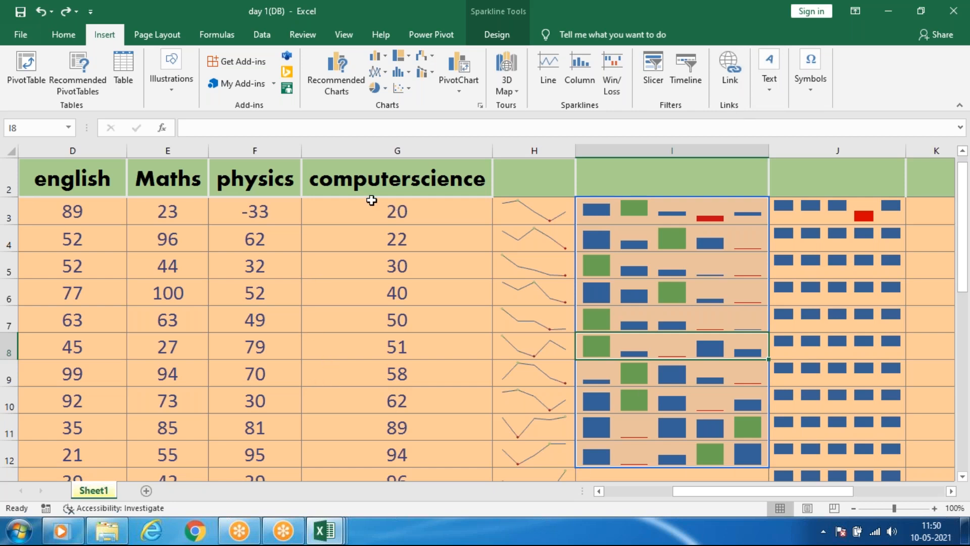
pyautogui.click(379, 174)
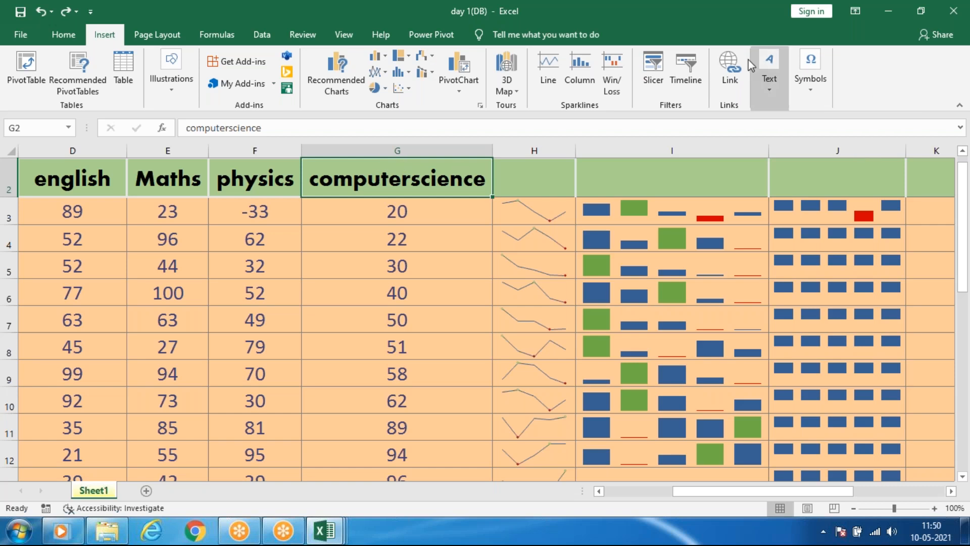
pyautogui.click(731, 68)
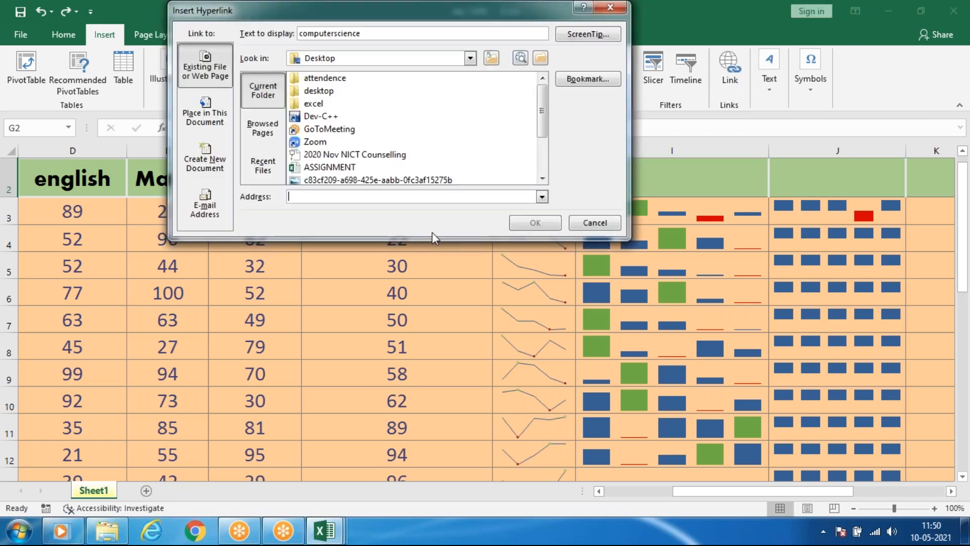
pyautogui.moveTo(315, 17); pyautogui.dragTo(287, 236)
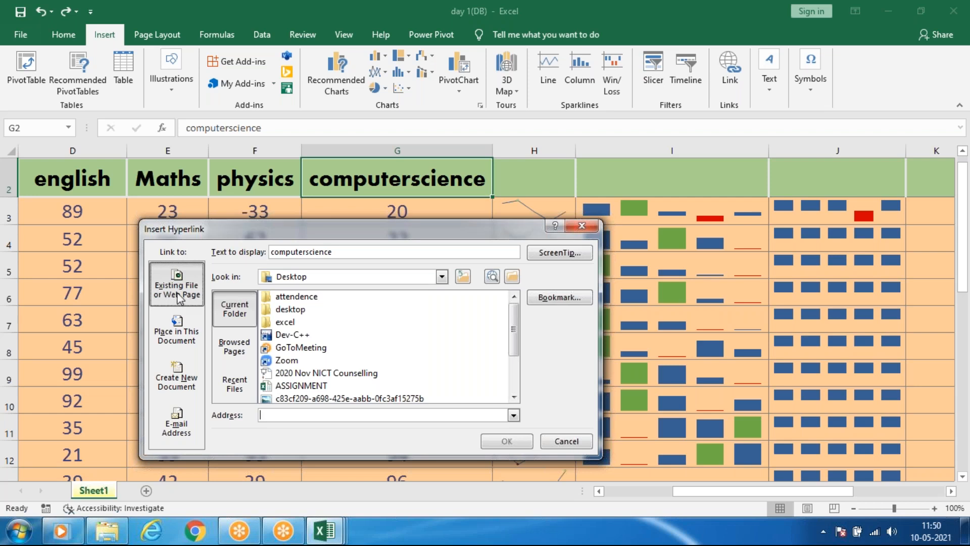
pyautogui.click(594, 225)
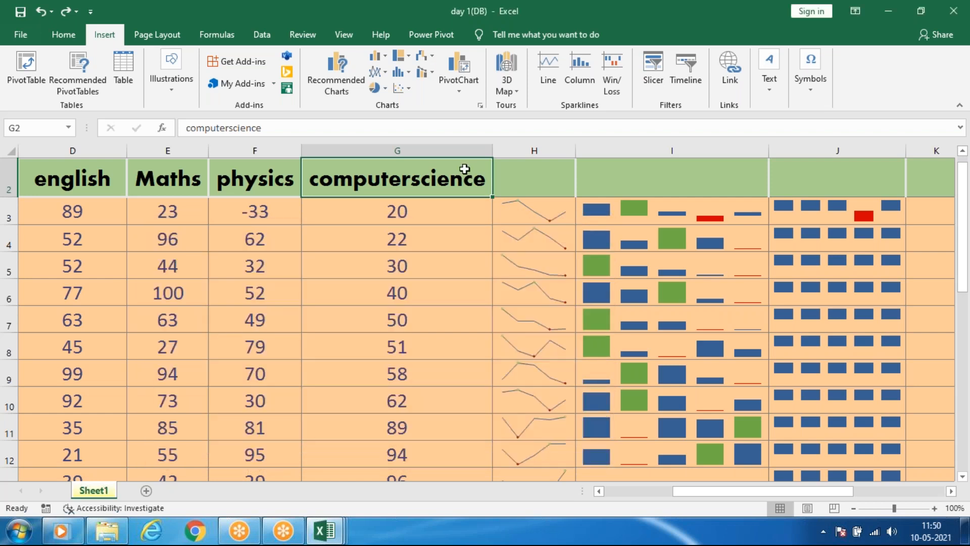
pyautogui.click(728, 71)
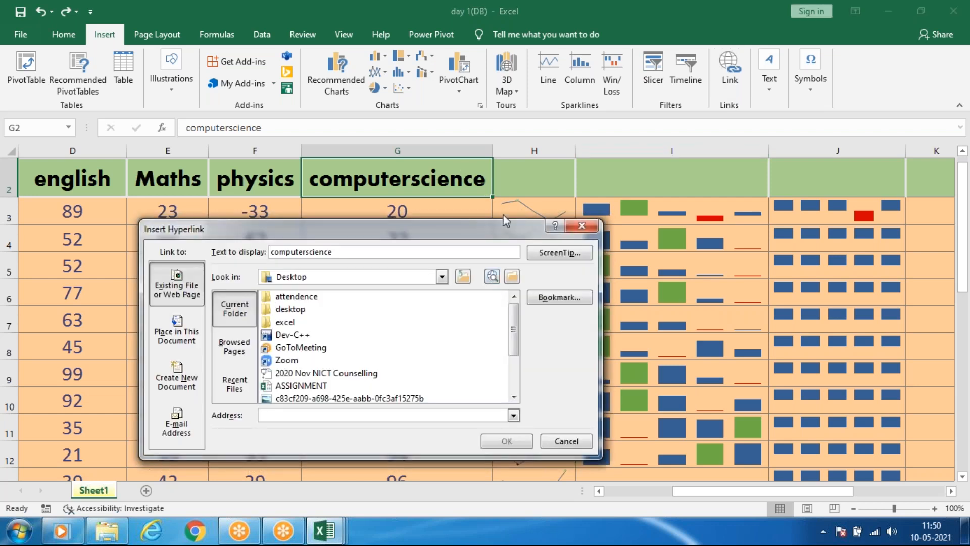
pyautogui.click(581, 225)
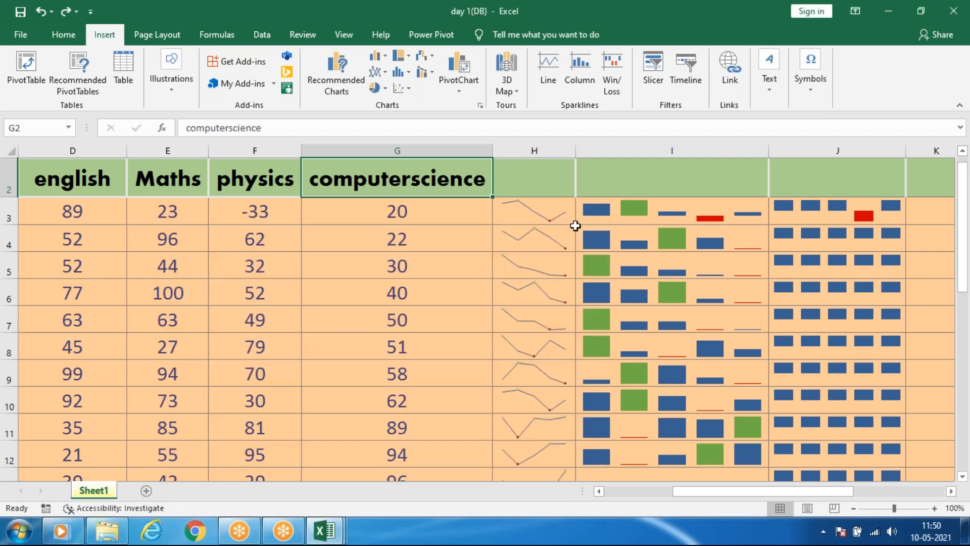
pyautogui.hotkey('ctrl', 'k')
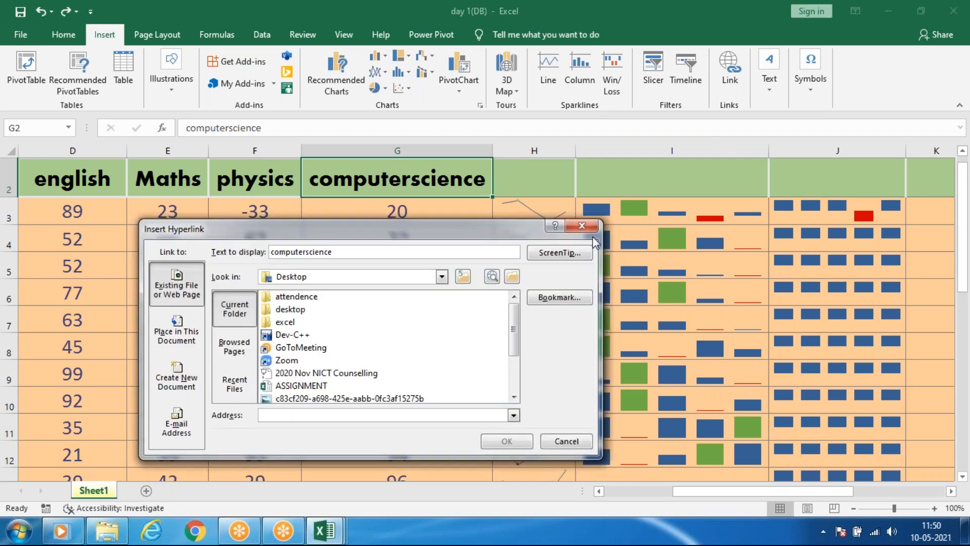
pyautogui.moveTo(169, 232); pyautogui.dragTo(266, 219)
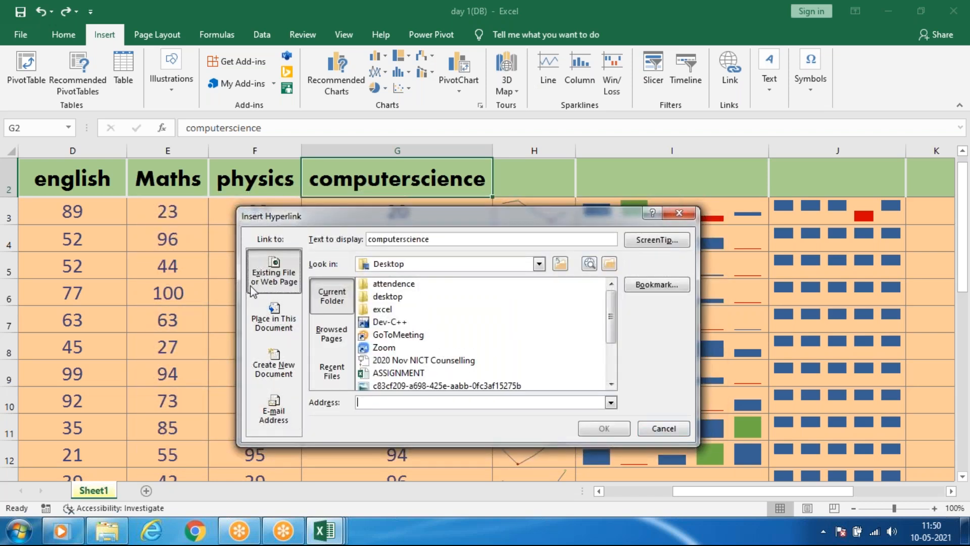
pyautogui.click(384, 401)
pyautogui.write('w')
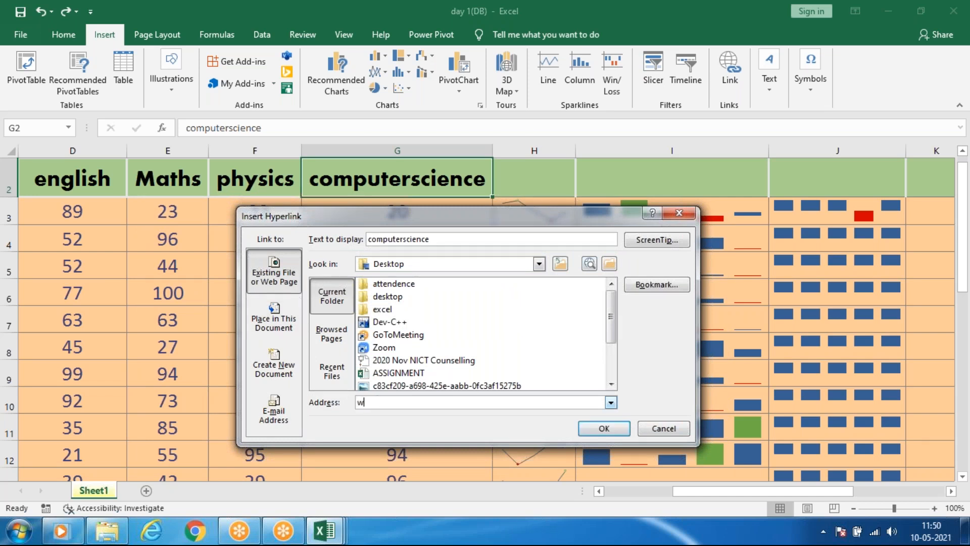
pyautogui.write('ww.a')
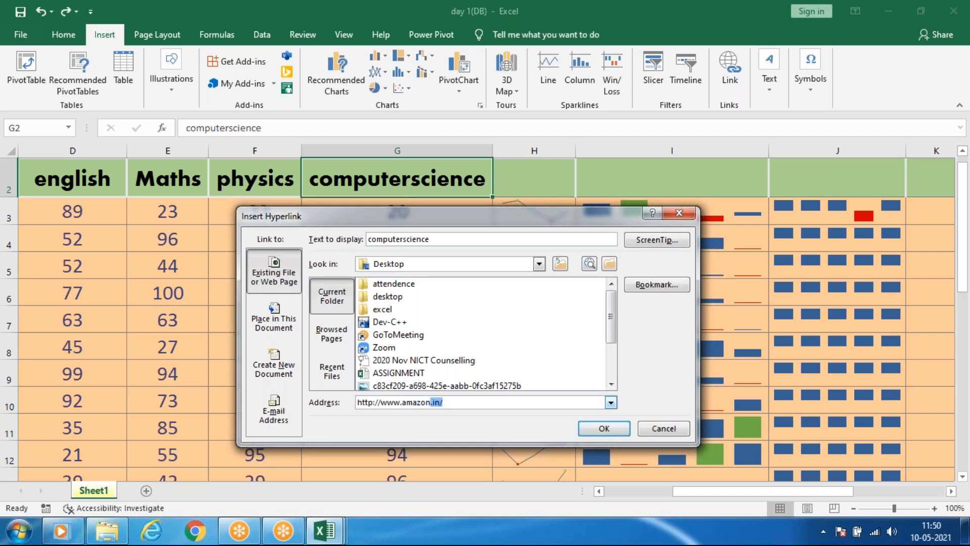
pyautogui.write('mazon.')
pyautogui.press('Return')
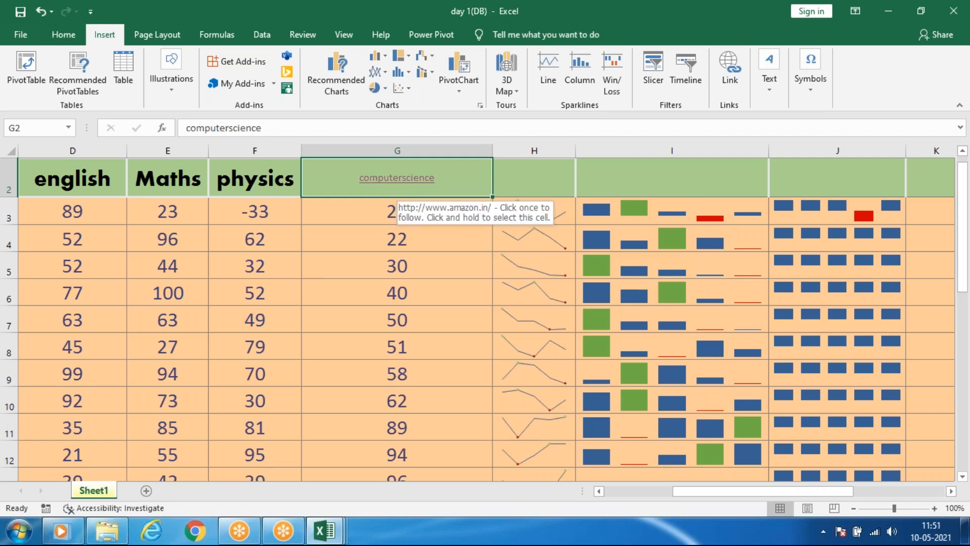
pyautogui.click(397, 178)
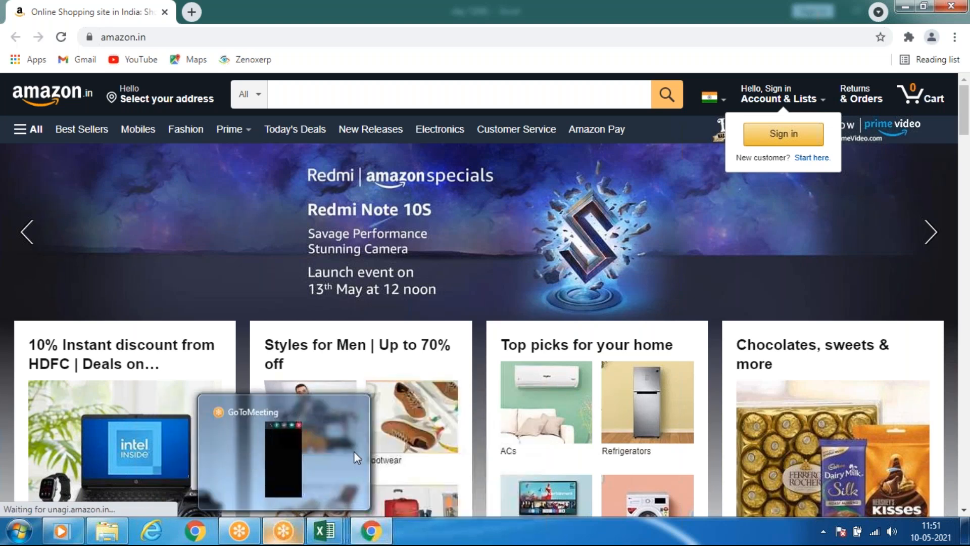
pyautogui.click(372, 536)
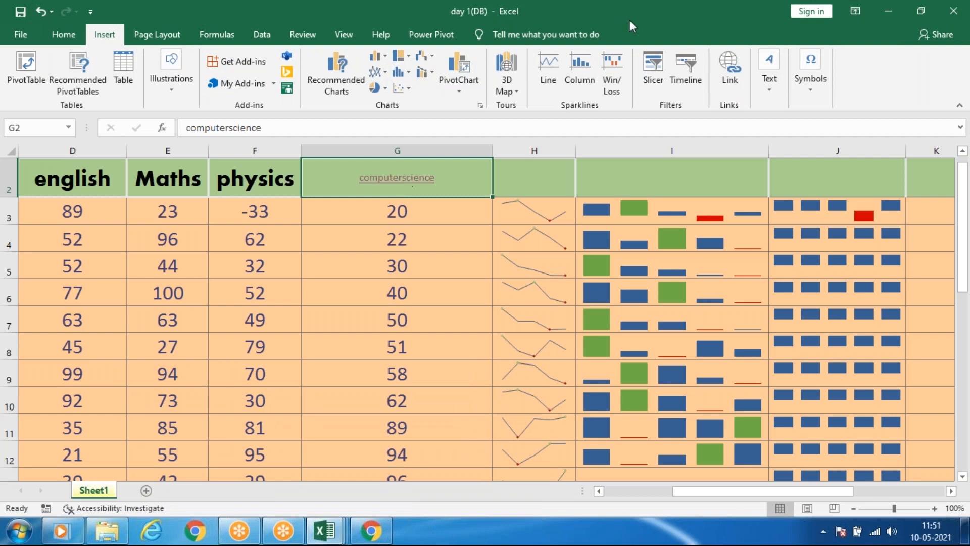
# Remove the web page hyperlink from the computerscience header in G2.
pyautogui.moveTo(416, 187)
pyautogui.click(417, 186)
pyautogui.hotkey('ctrl', 'k')
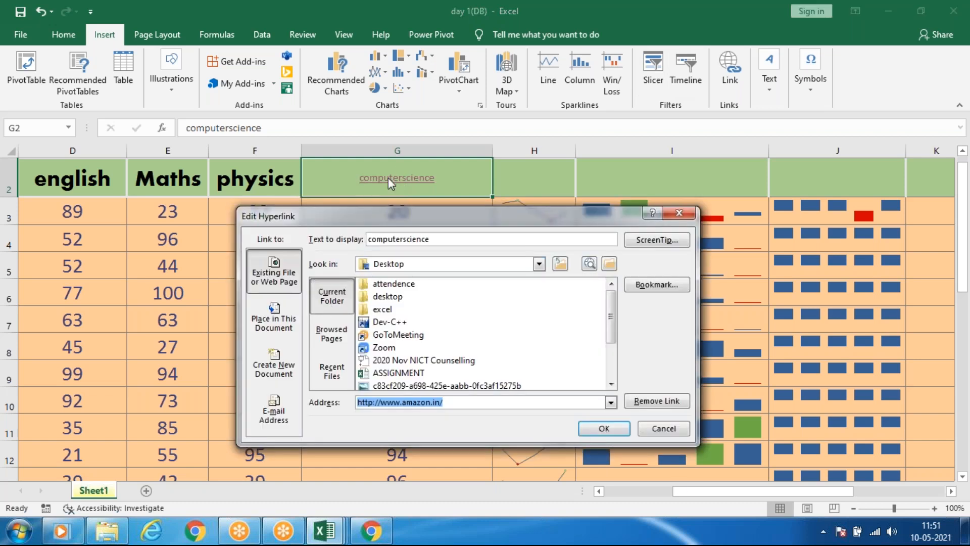
pyautogui.click(657, 402)
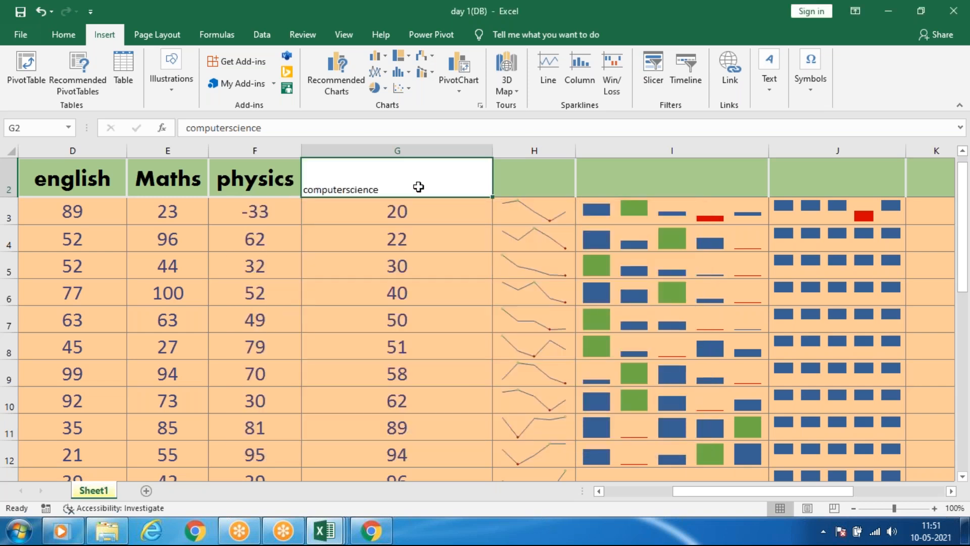
# Link the computerscience header in G2 to the existing file pivot assignments (2) on the Desktop.
pyautogui.hotkey('ctrl', 'k')
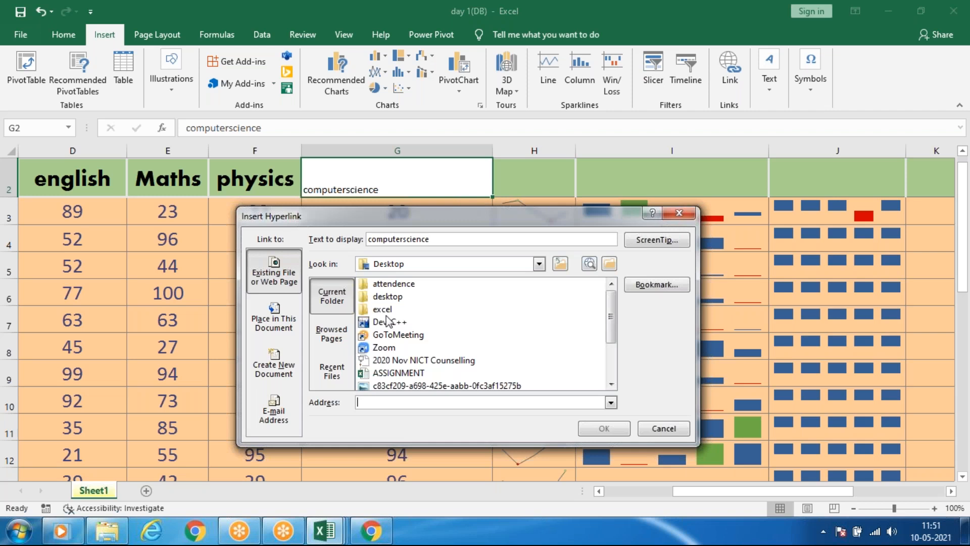
pyautogui.moveTo(613, 311); pyautogui.dragTo(619, 369)
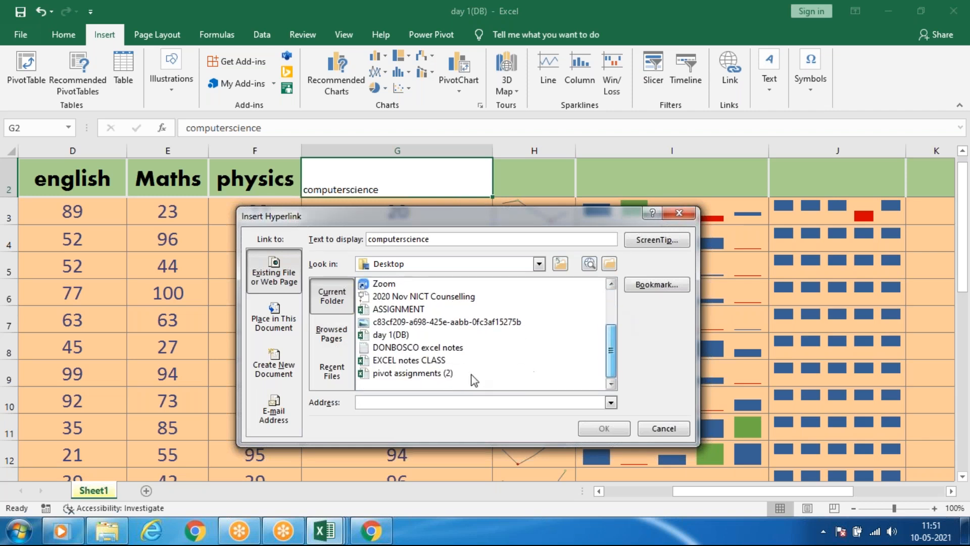
pyautogui.click(396, 374)
pyautogui.click(607, 429)
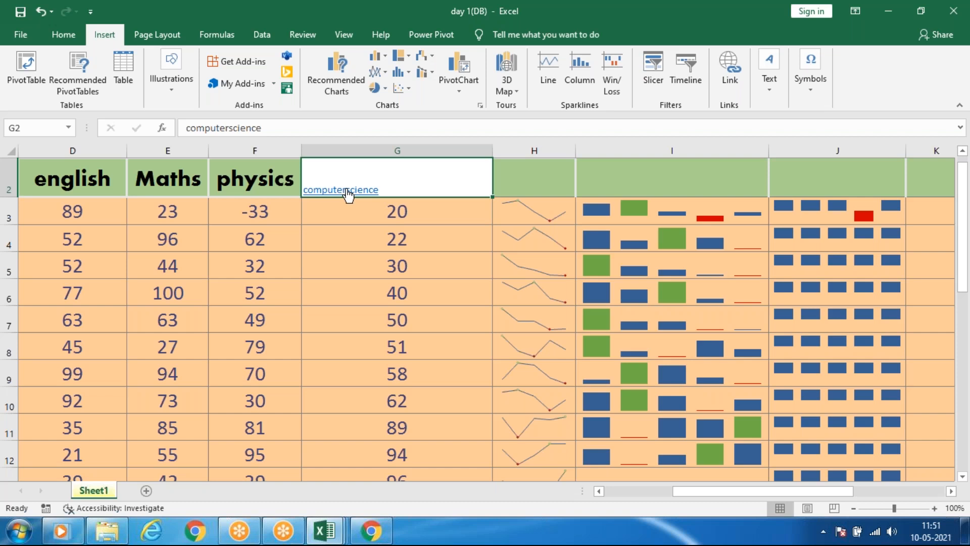
# Follow the G2 link to the pivot assignments (2) workbook, and return to the day 1(DB) workbook.
pyautogui.click(348, 194)
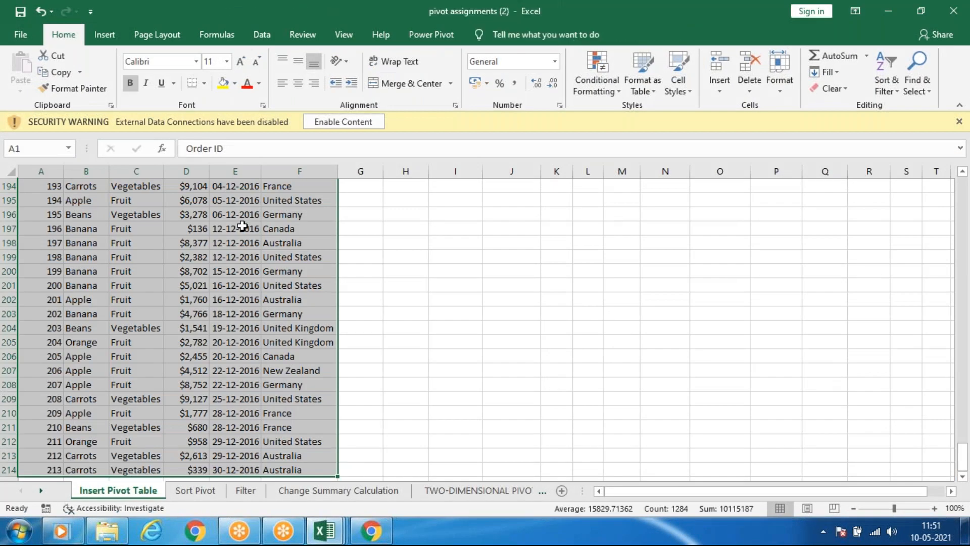
pyautogui.click(337, 529)
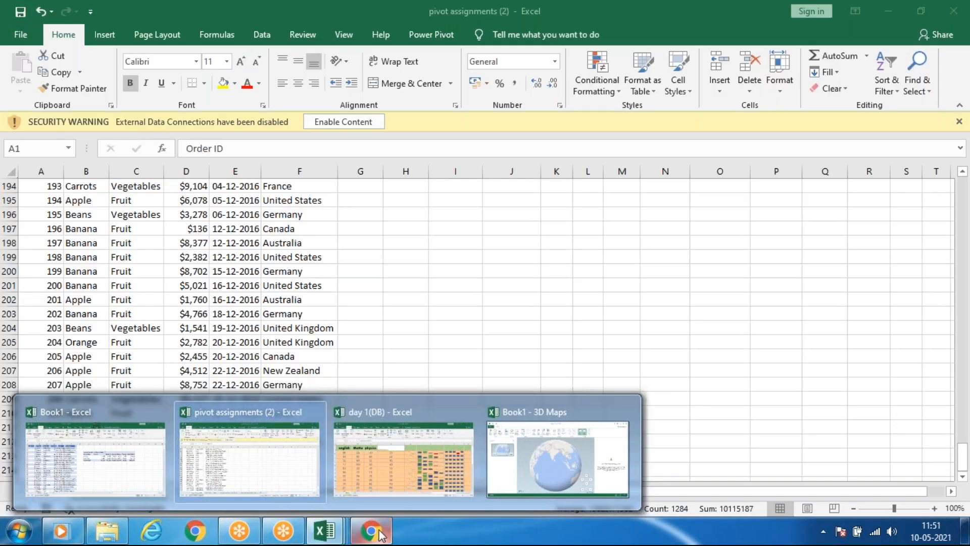
pyautogui.click(358, 533)
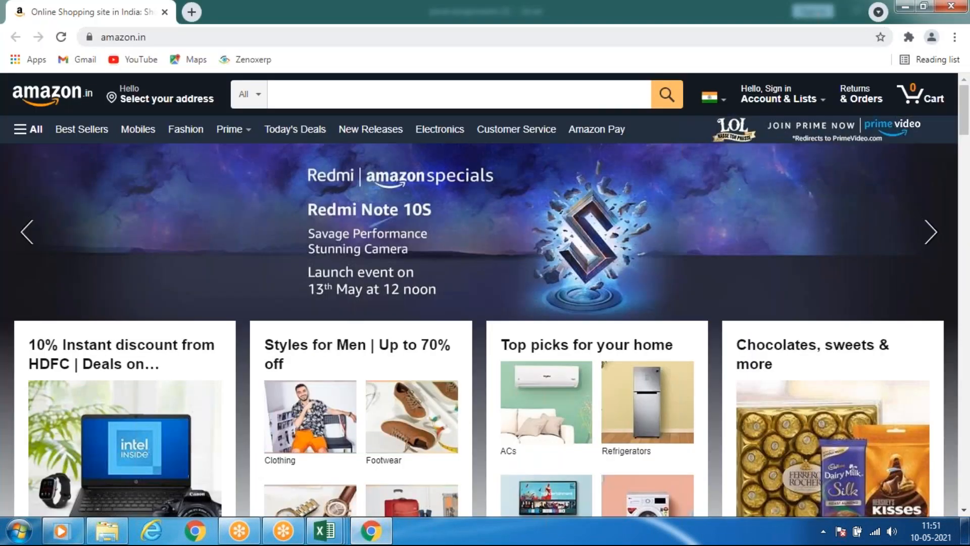
pyautogui.click(331, 521)
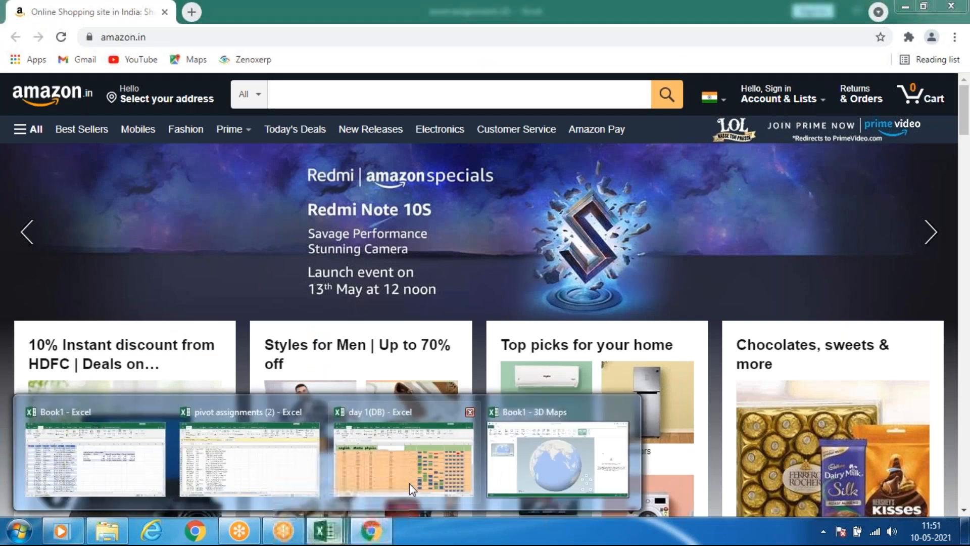
pyautogui.click(414, 472)
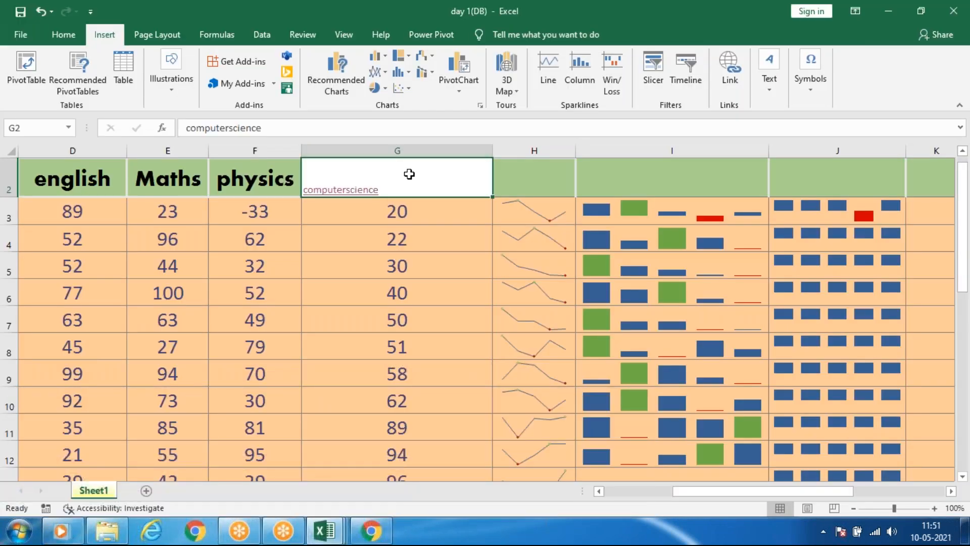
# Examine the places in this document that the G2 hyperlink can target, and leave the link settings without applying changes.
pyautogui.click(738, 73)
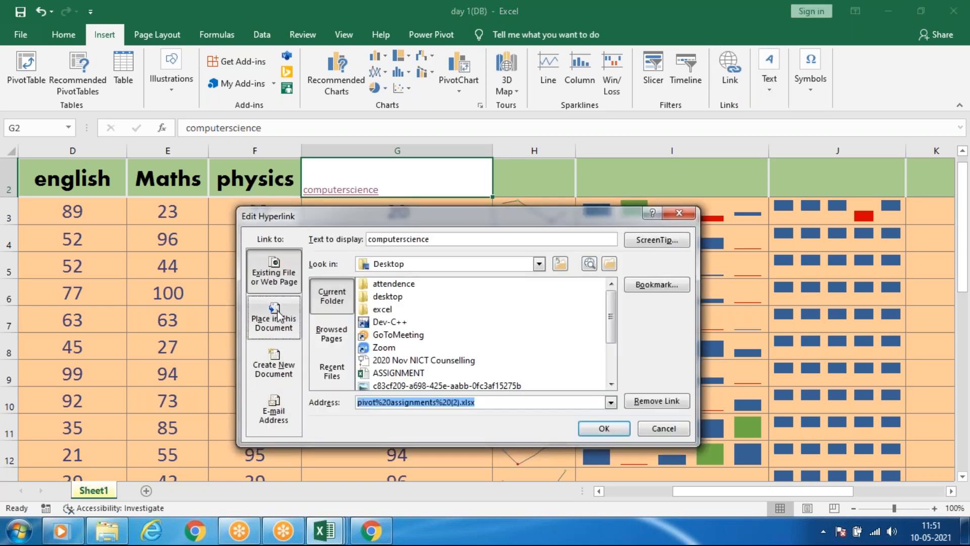
pyautogui.click(278, 316)
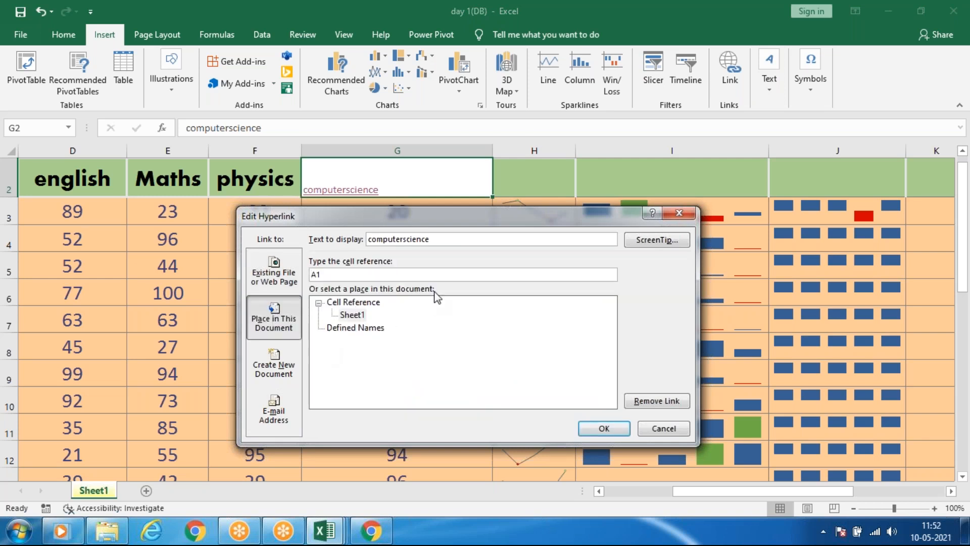
pyautogui.click(349, 315)
pyautogui.click(679, 435)
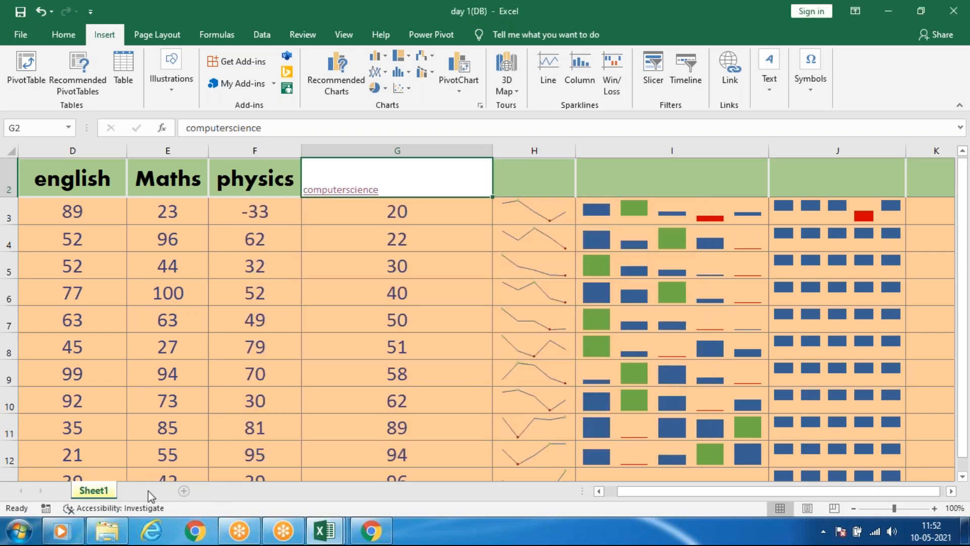
# Add a new blank worksheet, Sheet2, to the day 1(DB) workbook and return to Sheet1.
pyautogui.click(147, 490)
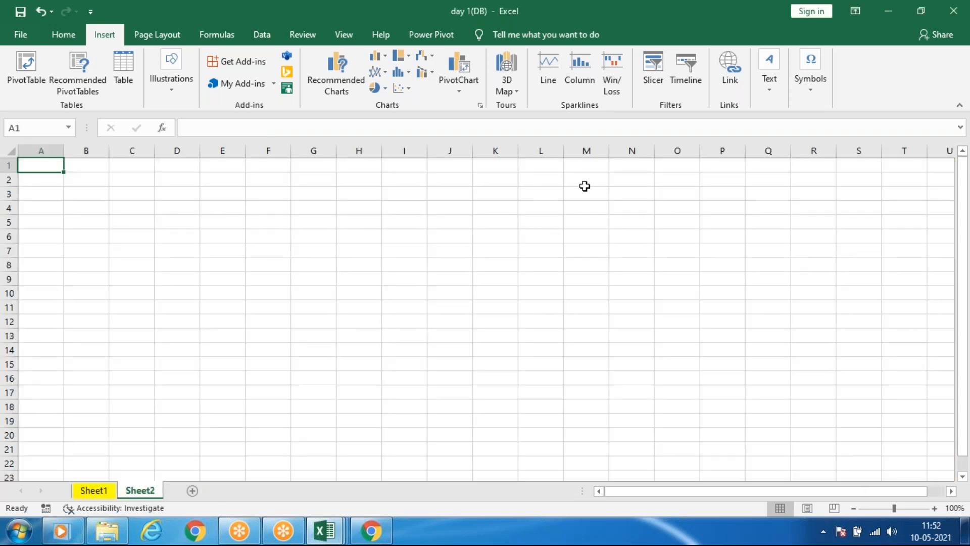
pyautogui.click(94, 487)
pyautogui.click(136, 489)
pyautogui.click(96, 490)
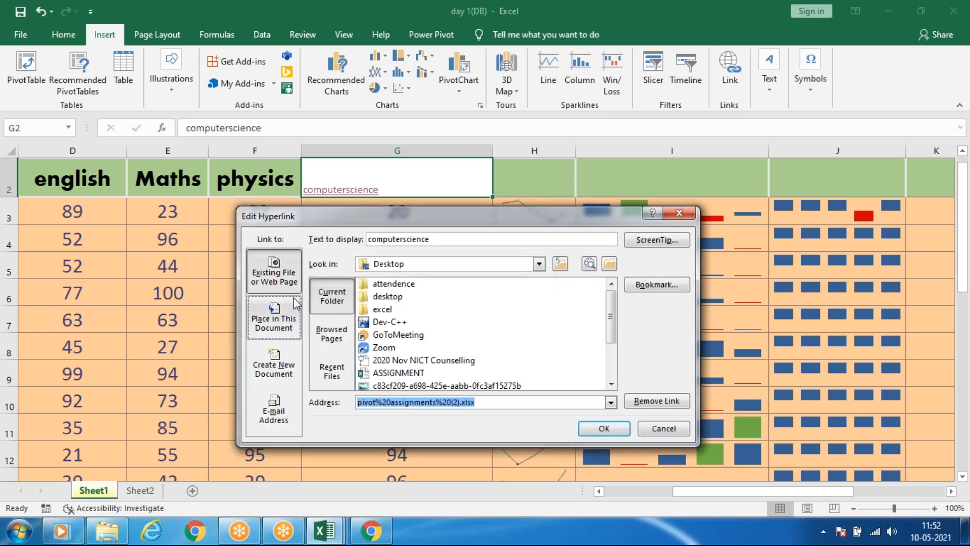
# Change the G2 hyperlink to target cell A1 of Sheet2, and follow it before returning to Sheet1.
pyautogui.click(274, 318)
pyautogui.click(356, 328)
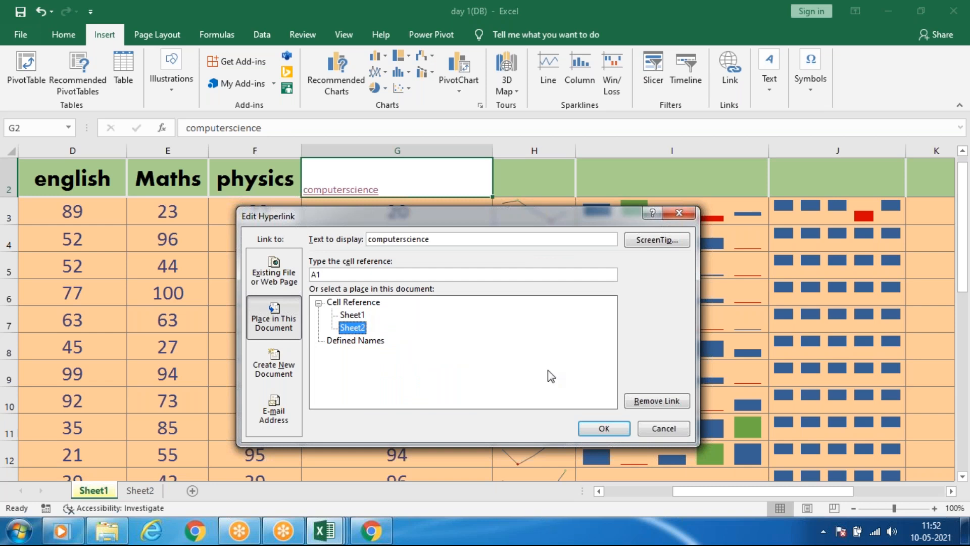
pyautogui.click(612, 428)
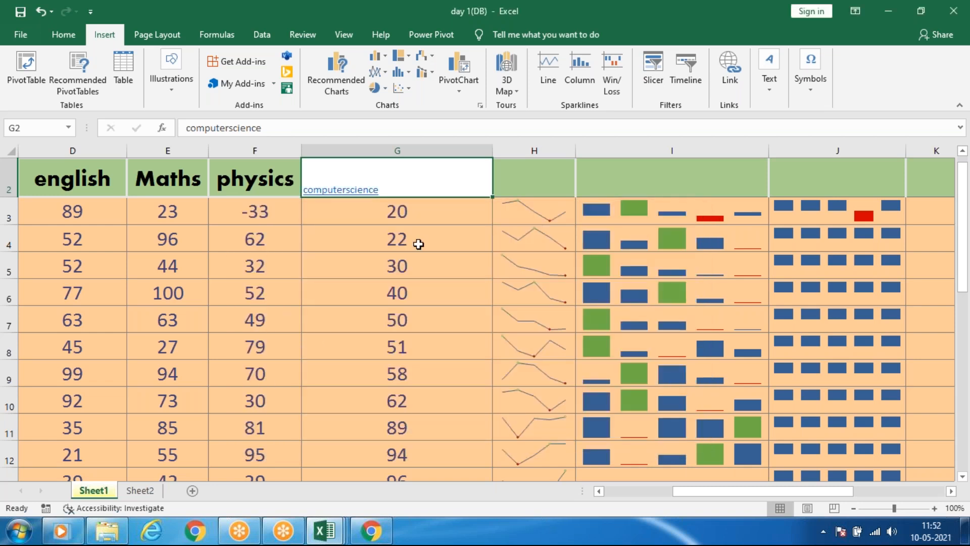
pyautogui.click(361, 192)
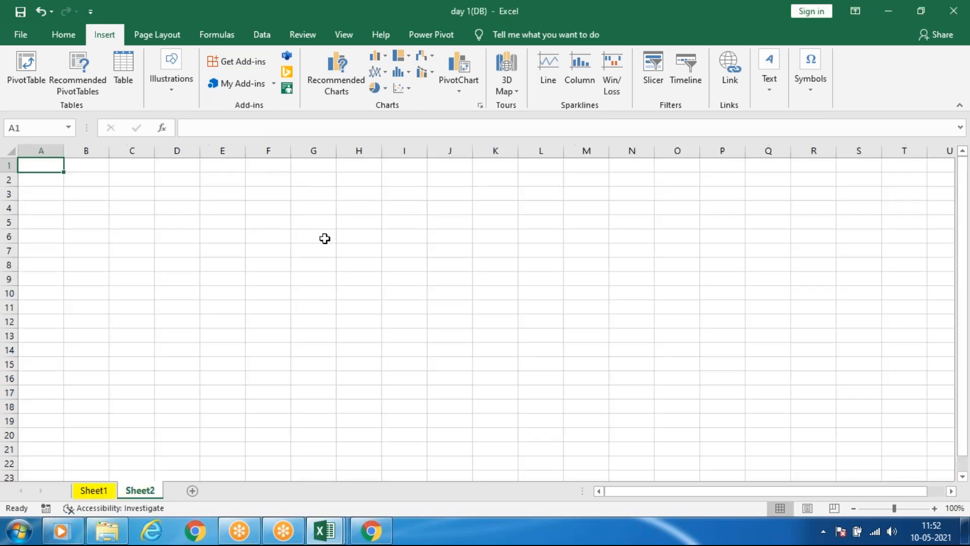
pyautogui.click(99, 493)
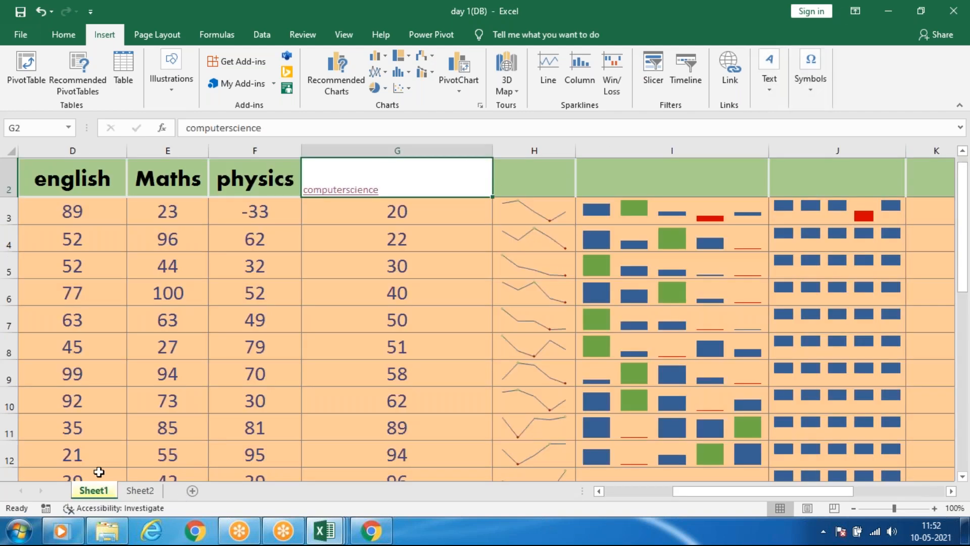
# Delete Sheet2 from the workbook.
pyautogui.click(152, 491)
pyautogui.rightClick(160, 490)
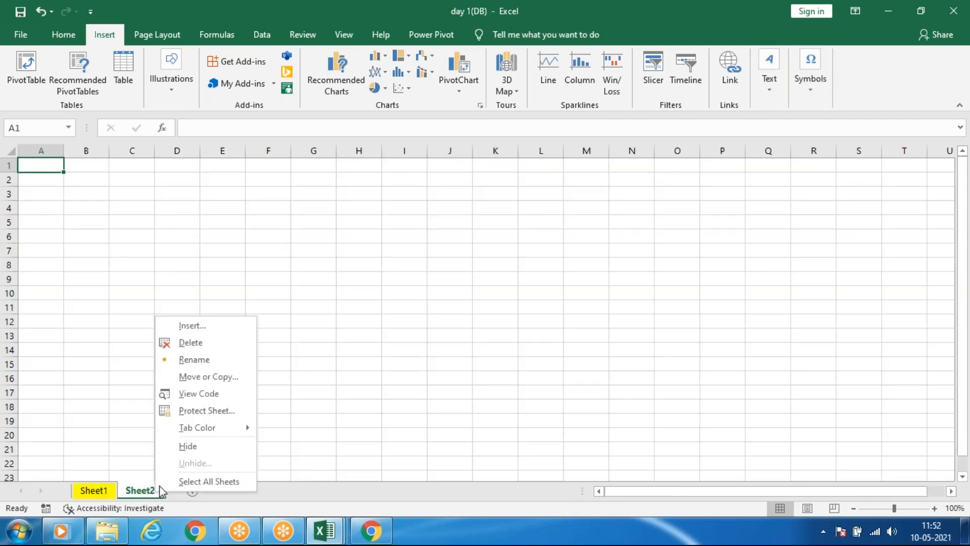
pyautogui.click(190, 342)
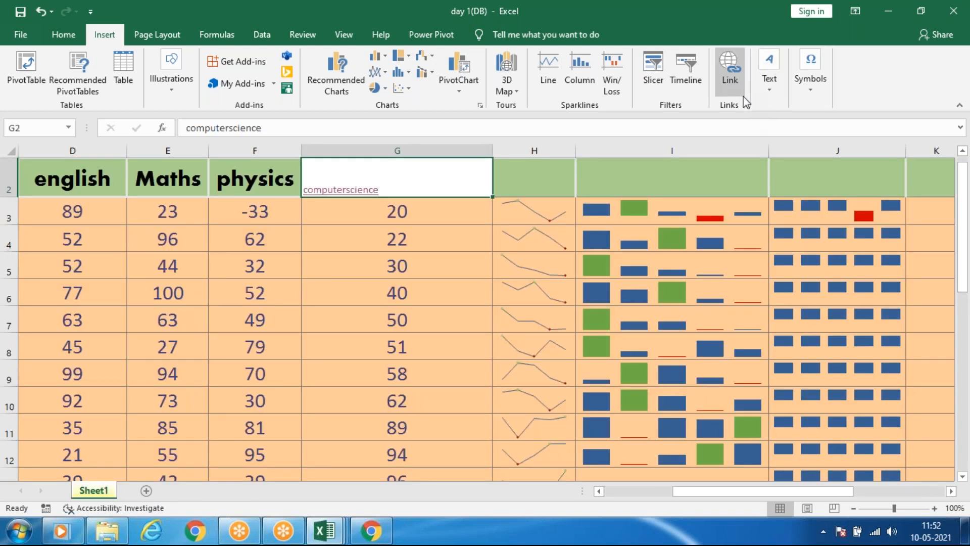
# Edit the G2 hyperlink to create a new document named sample.pptx in the Desktop folder.
pyautogui.click(732, 68)
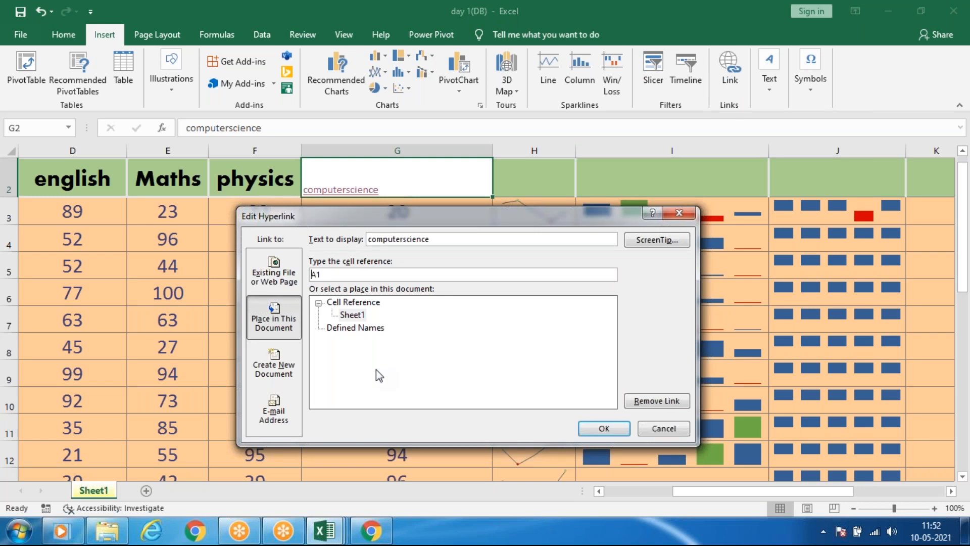
pyautogui.click(270, 361)
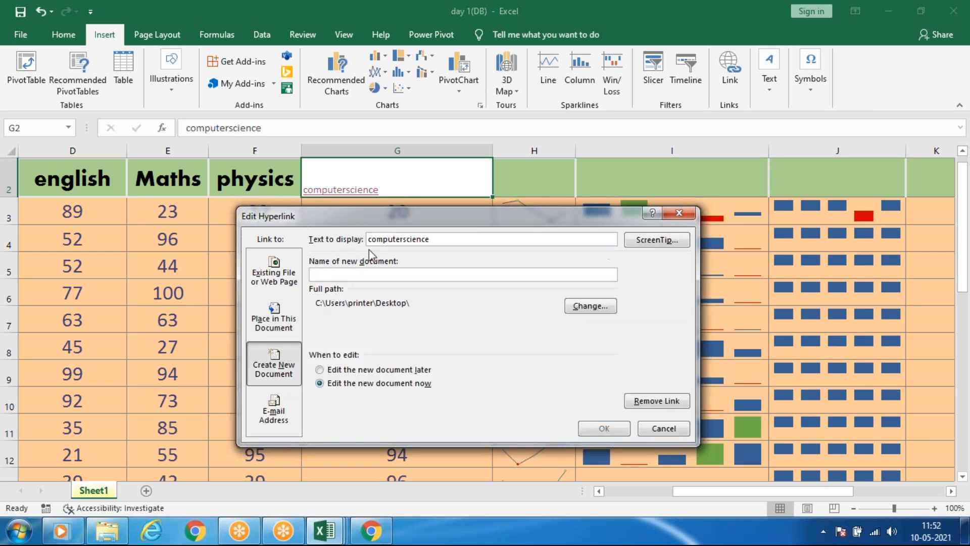
pyautogui.moveTo(381, 223); pyautogui.dragTo(387, 258)
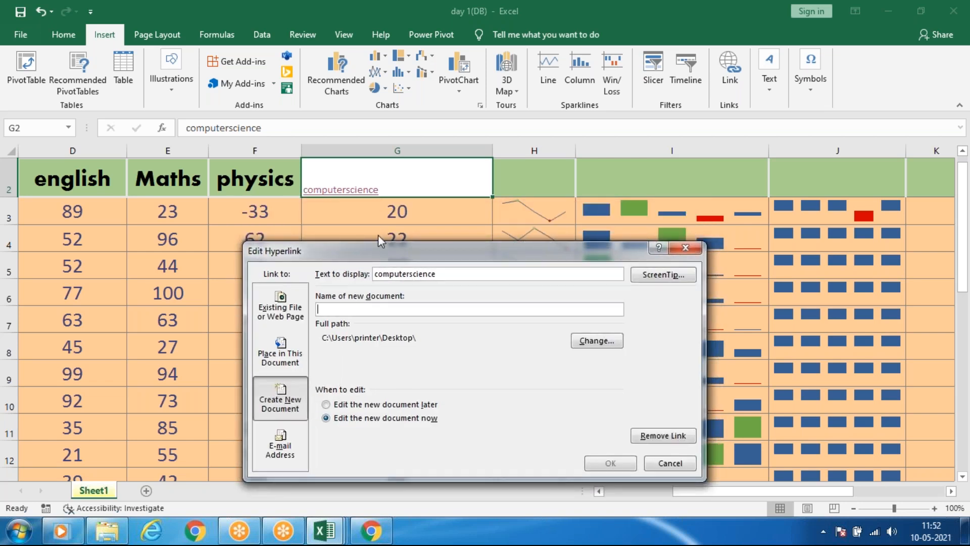
pyautogui.click(348, 308)
pyautogui.write('sa')
pyautogui.write('pmle\\')
pyautogui.press('BackSpace')
pyautogui.press('BackSpace')
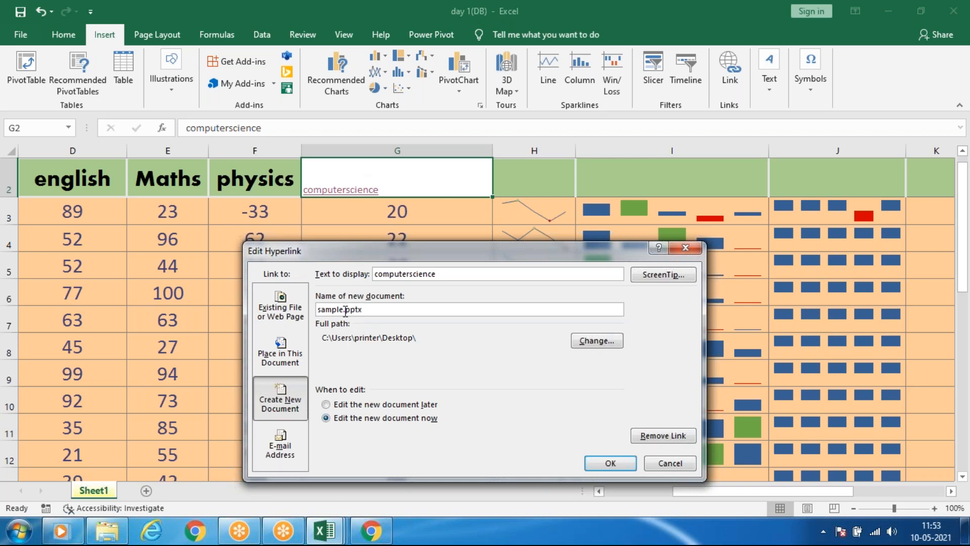
# Choose the "Edit the new document later" option for sample.pptx, apply the G2 hyperlink, and follow it.
pyautogui.moveTo(345, 311); pyautogui.dragTo(368, 311)
pyautogui.click(368, 310)
pyautogui.moveTo(345, 310); pyautogui.dragTo(380, 312)
pyautogui.click(368, 405)
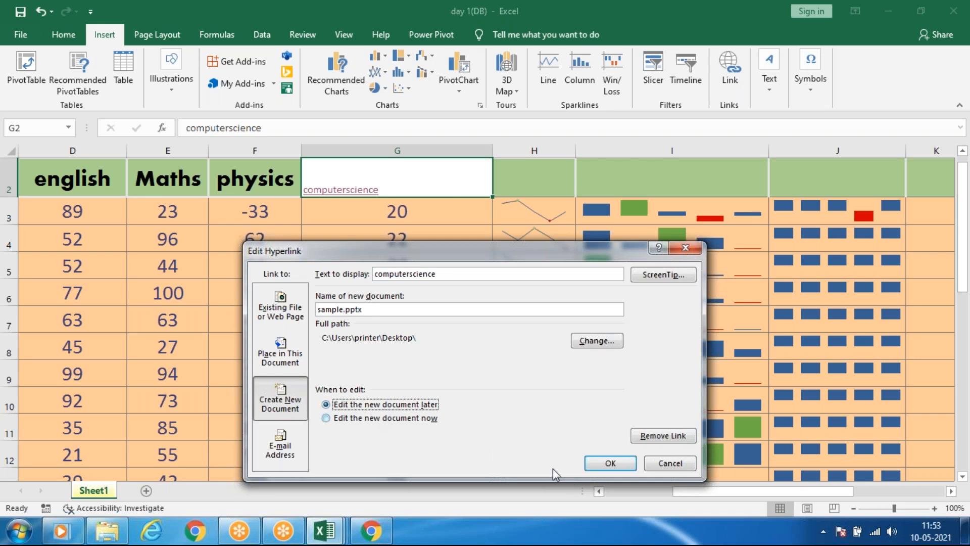
pyautogui.click(610, 464)
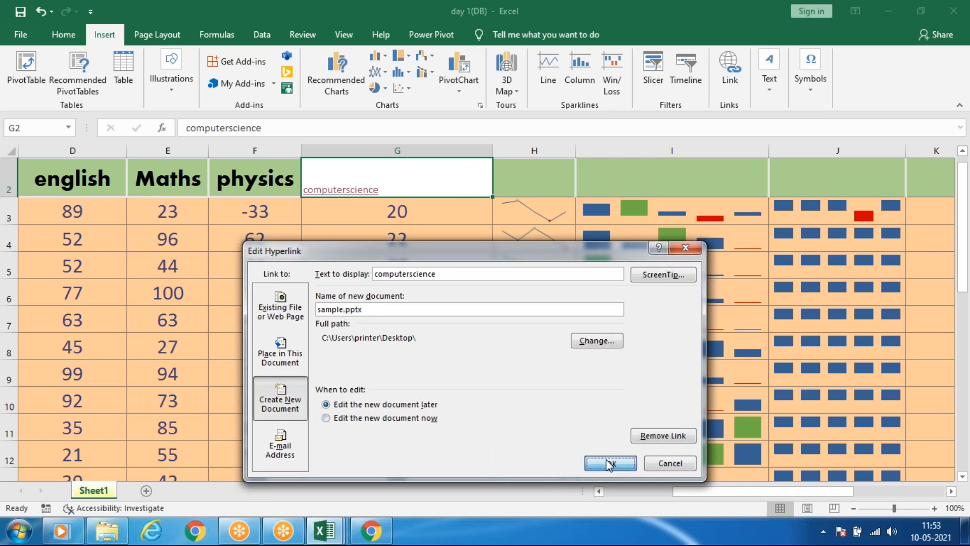
pyautogui.click(470, 257)
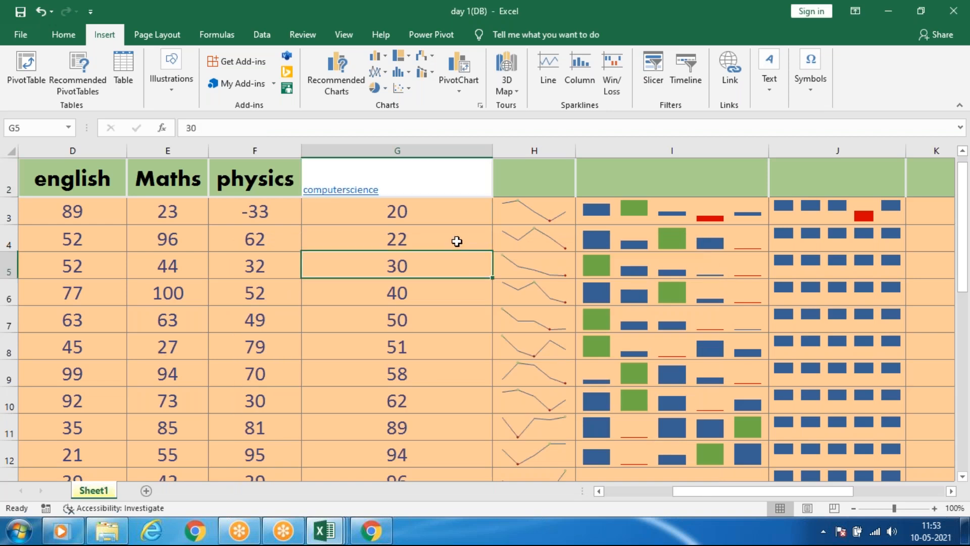
pyautogui.click(347, 193)
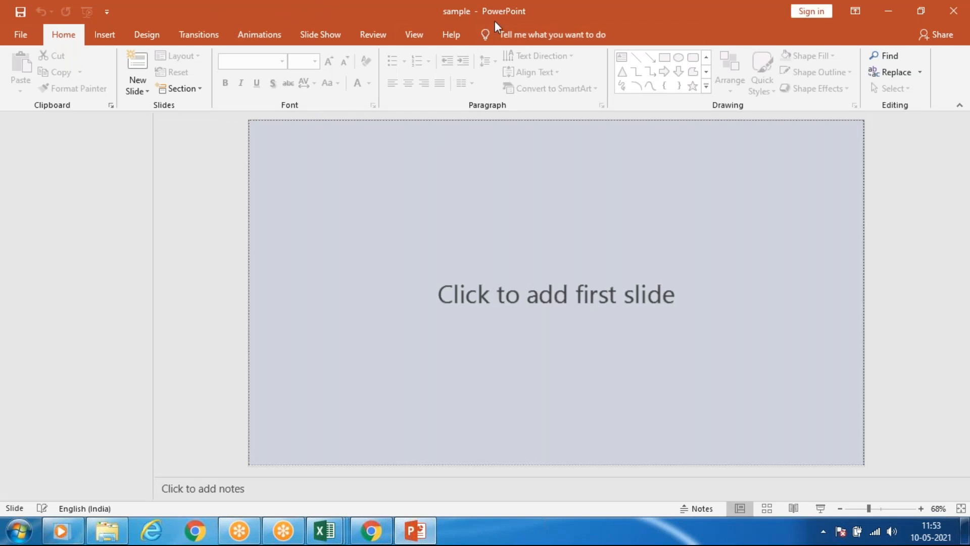
# Close the Chrome window showing amazon.in and the sample presentation in PowerPoint, returning to the Excel workbook.
pyautogui.click(371, 531)
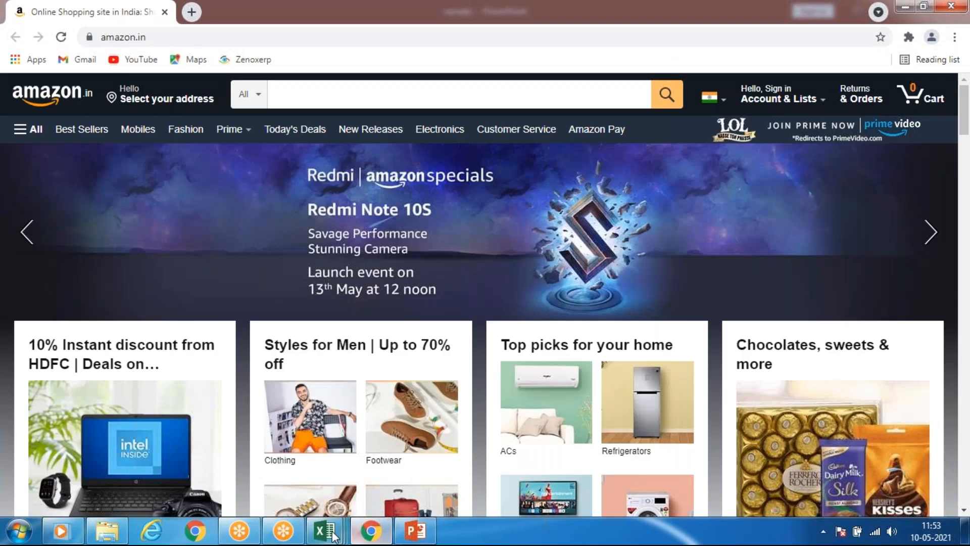
pyautogui.click(371, 535)
pyautogui.rightClick(371, 533)
pyautogui.click(371, 532)
pyautogui.rightClick(370, 531)
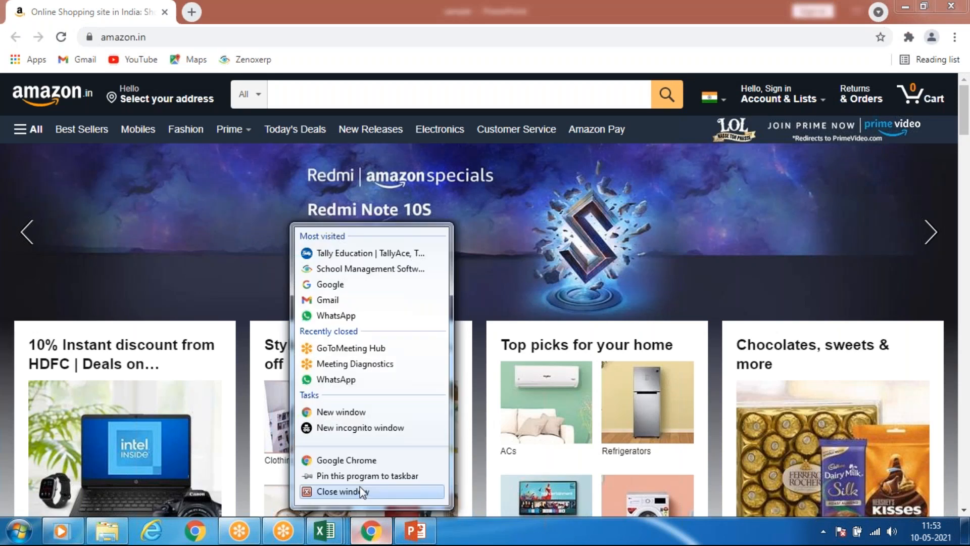
pyautogui.click(360, 490)
pyautogui.rightClick(359, 533)
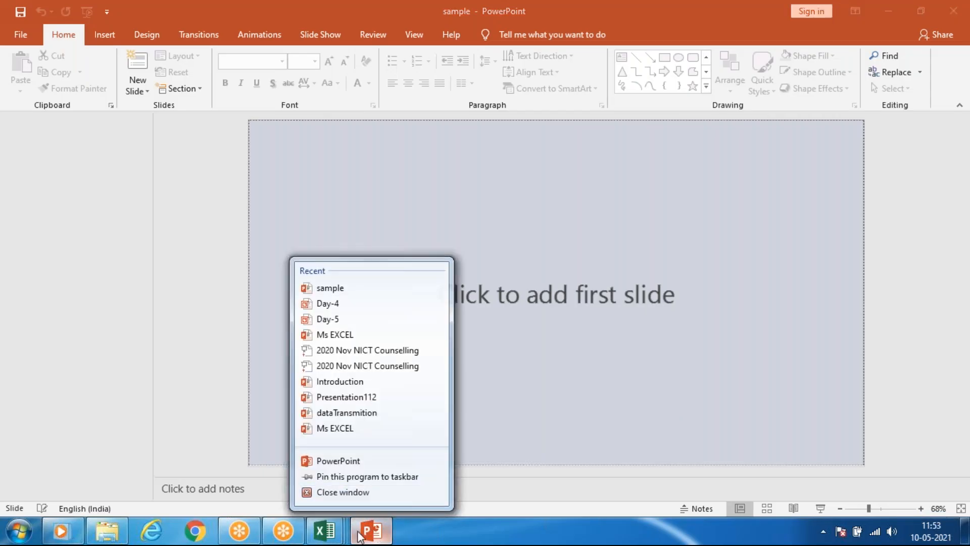
pyautogui.click(342, 491)
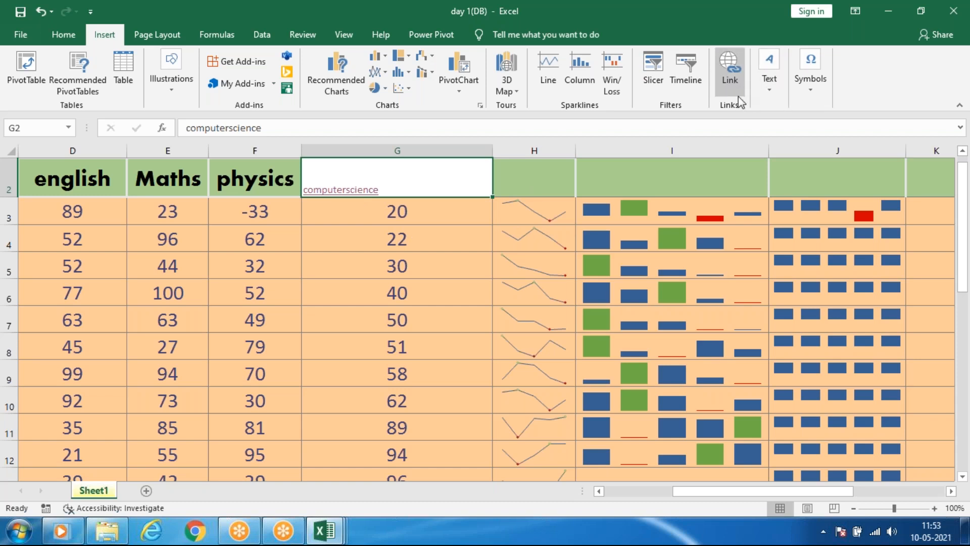
# Draw an empty text box covering about cells E4 to I9 on Sheet1, and delete it.
pyautogui.click(767, 89)
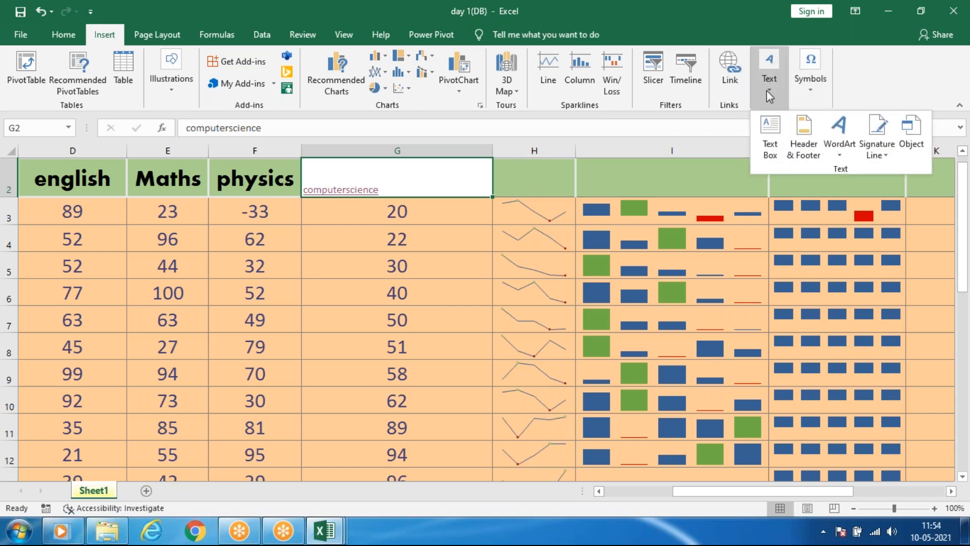
pyautogui.click(770, 132)
pyautogui.moveTo(160, 225)
pyautogui.mouseDown()
pyautogui.moveTo(354, 353)
pyautogui.moveTo(600, 388)
pyautogui.mouseUp()
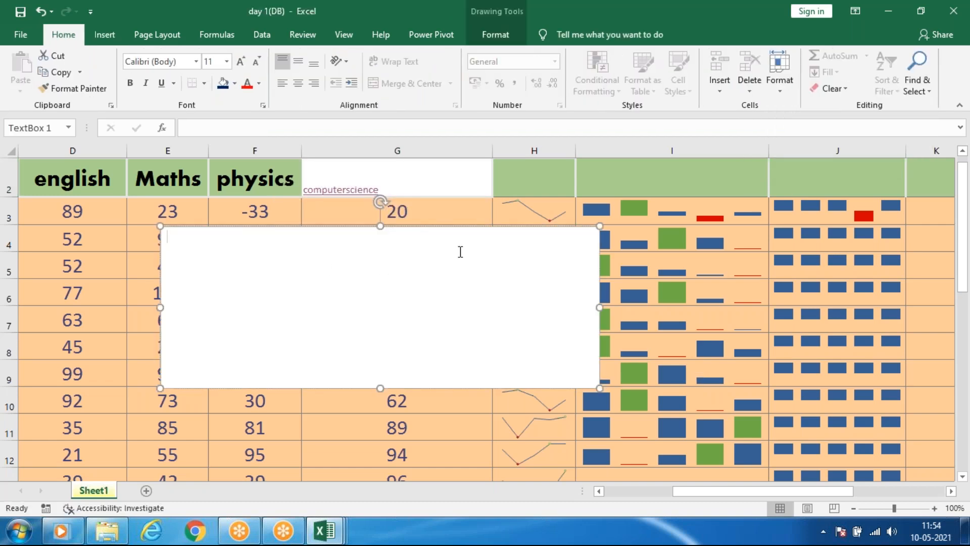
pyautogui.moveTo(462, 227); pyautogui.dragTo(158, 325)
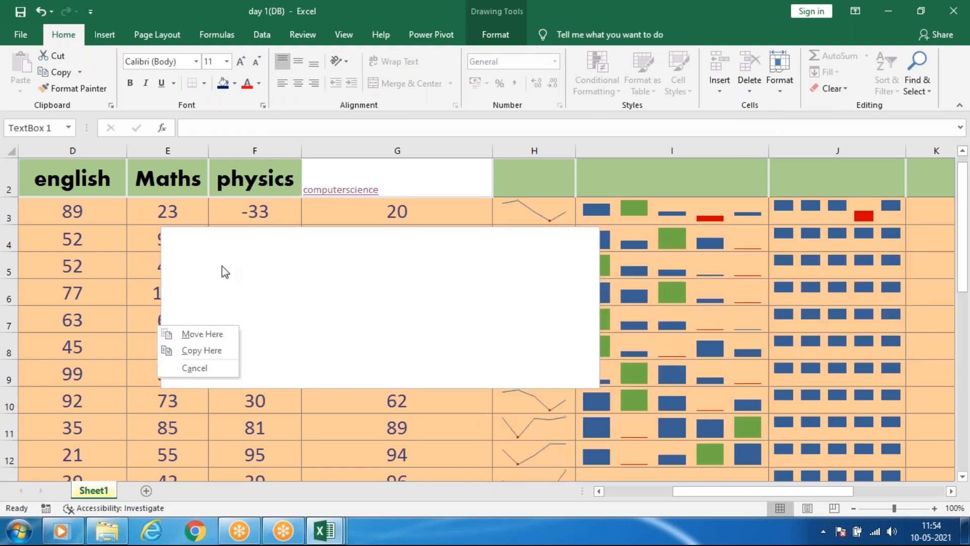
pyautogui.click(366, 286)
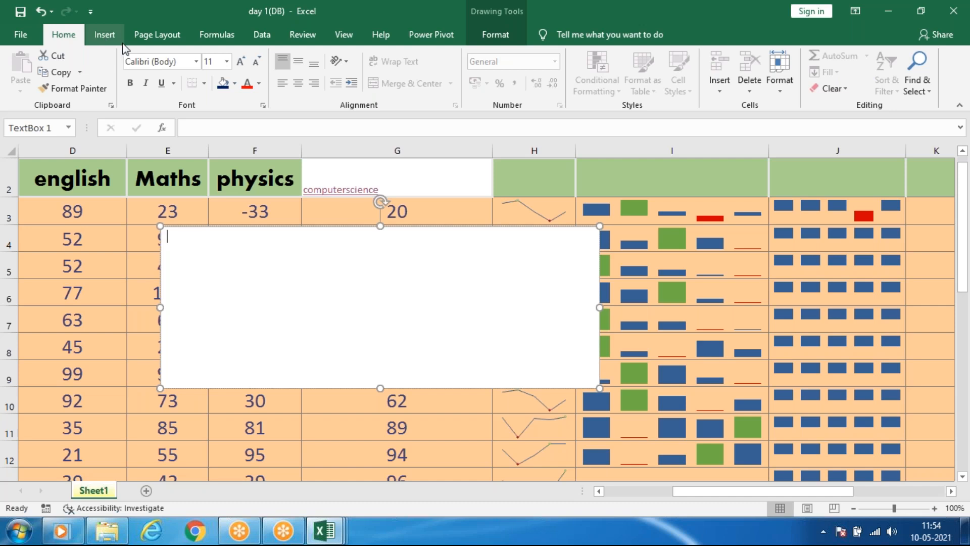
pyautogui.click(104, 34)
pyautogui.click(768, 90)
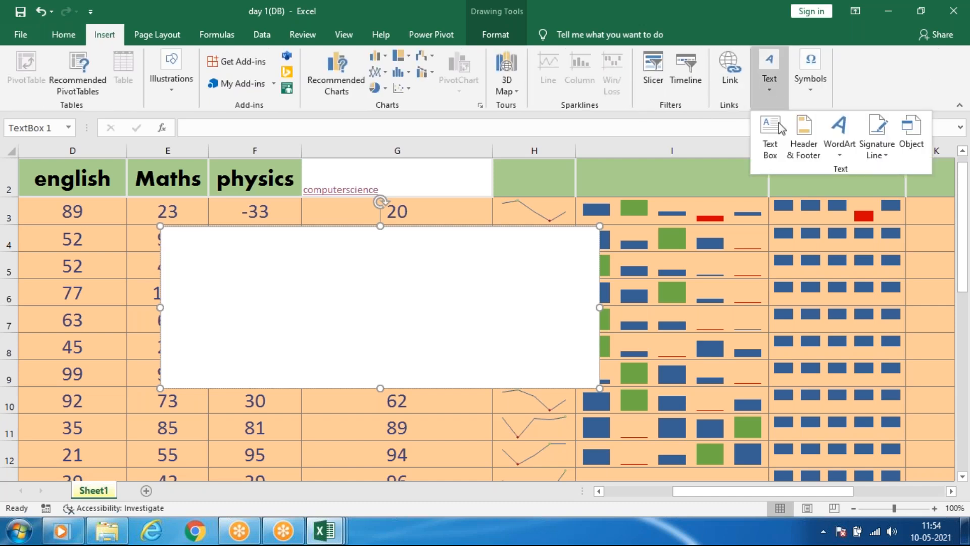
pyautogui.click(546, 227)
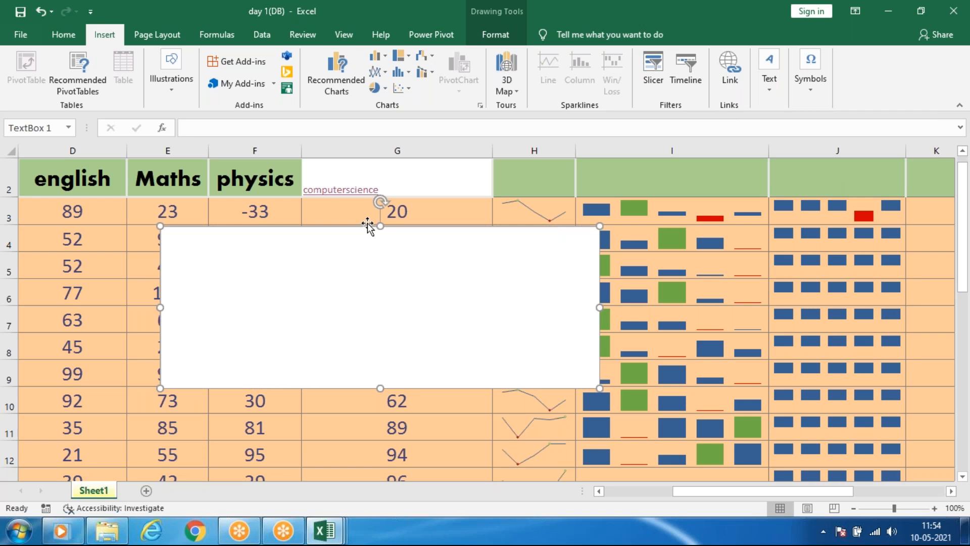
pyautogui.press('Delete')
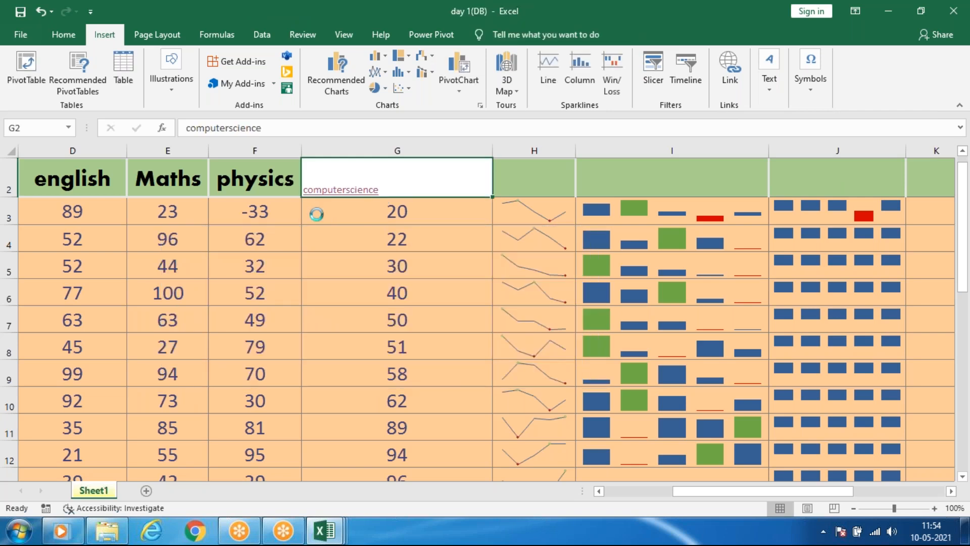
# Insert a header and footer on Sheet1 in page layout view, and leave the header empty.
pyautogui.keyDown('ctrl'); pyautogui.scroll(-6, 316, 213); pyautogui.keyUp('ctrl')
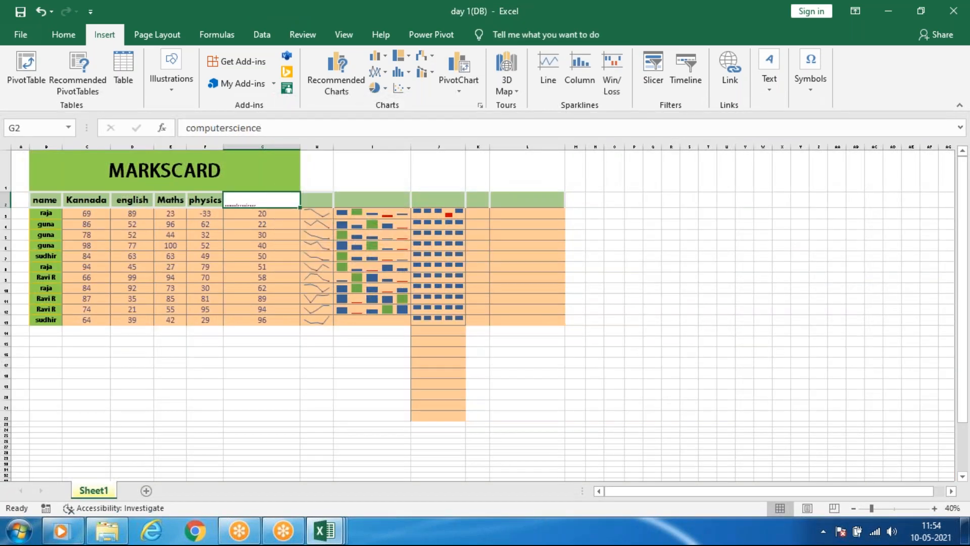
pyautogui.click(770, 83)
pyautogui.click(803, 144)
pyautogui.click(803, 137)
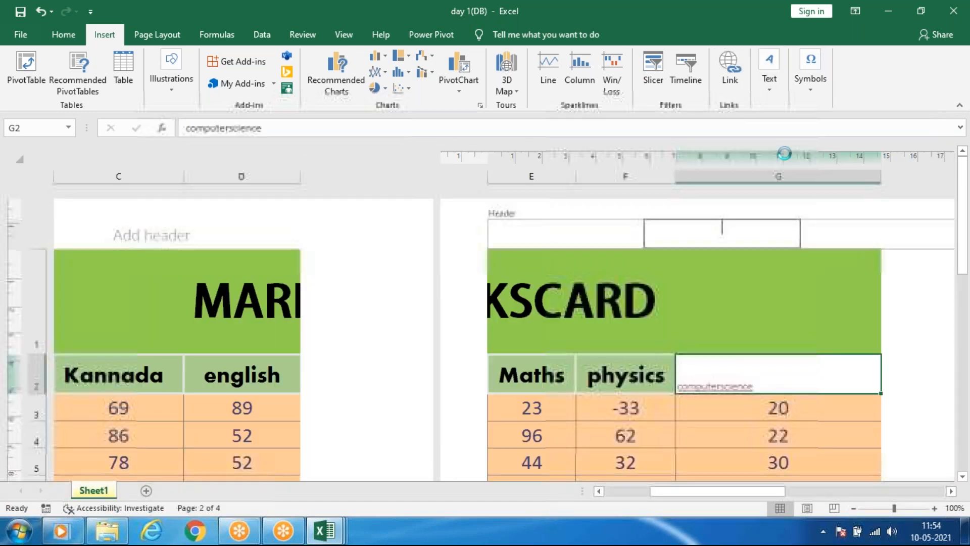
pyautogui.click(320, 300)
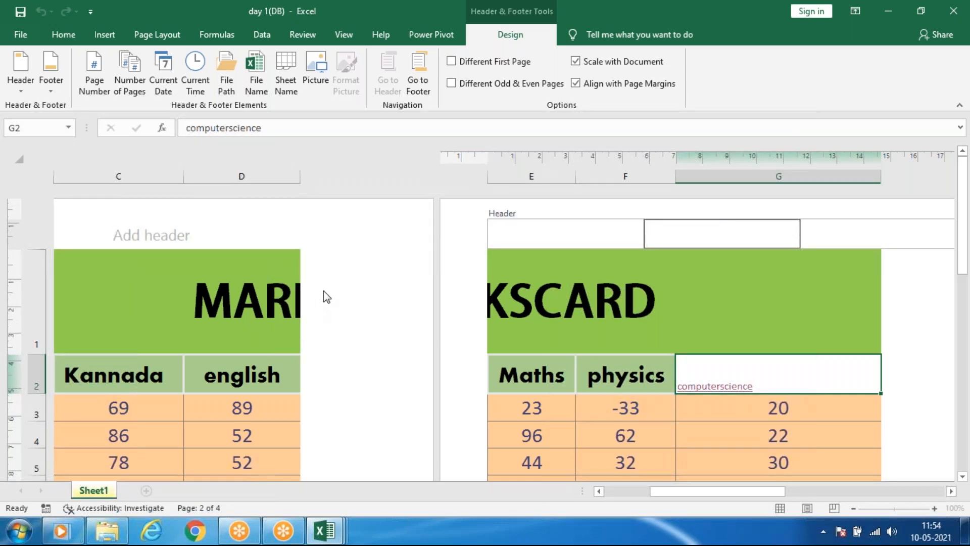
pyautogui.click(440, 247)
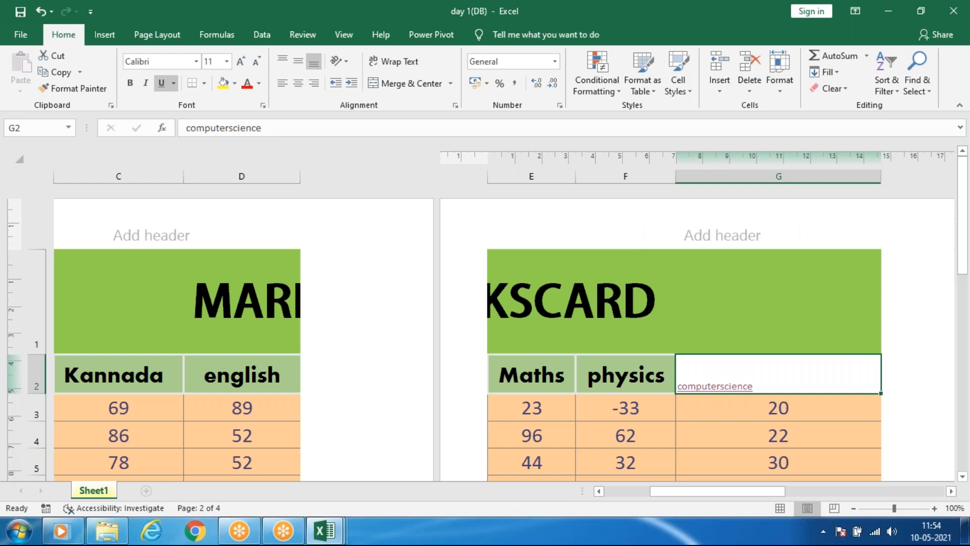
# Examine how Sheet1 is divided into pages, and show the header design options for the first page's centre header section.
pyautogui.scroll(-1, 435, 299)
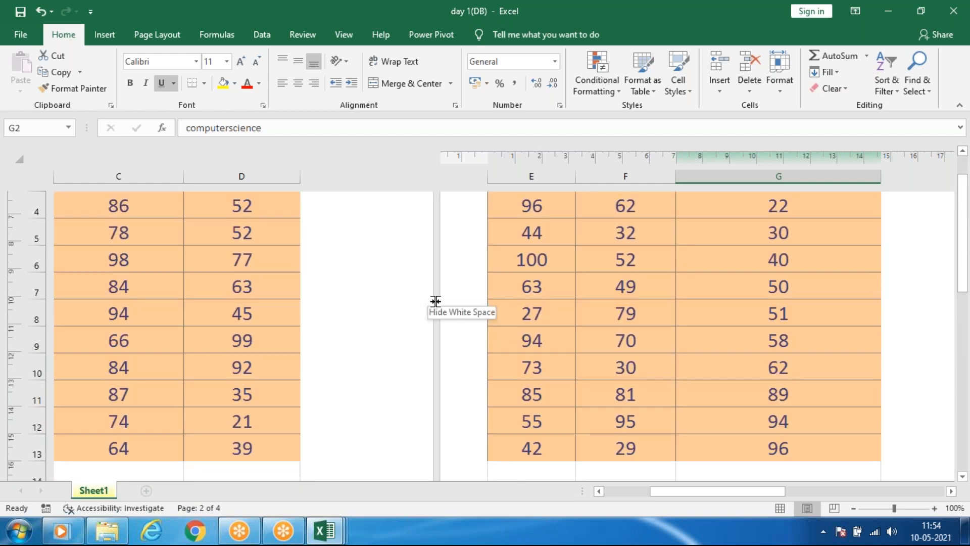
pyautogui.scroll(-5, 424, 265)
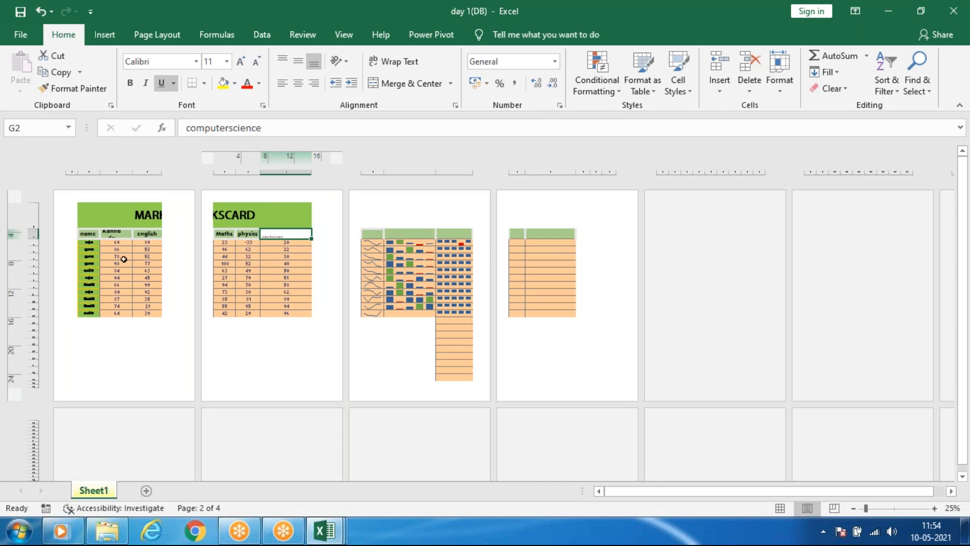
pyautogui.scroll(2, 139, 253)
pyautogui.scroll(3, 139, 253)
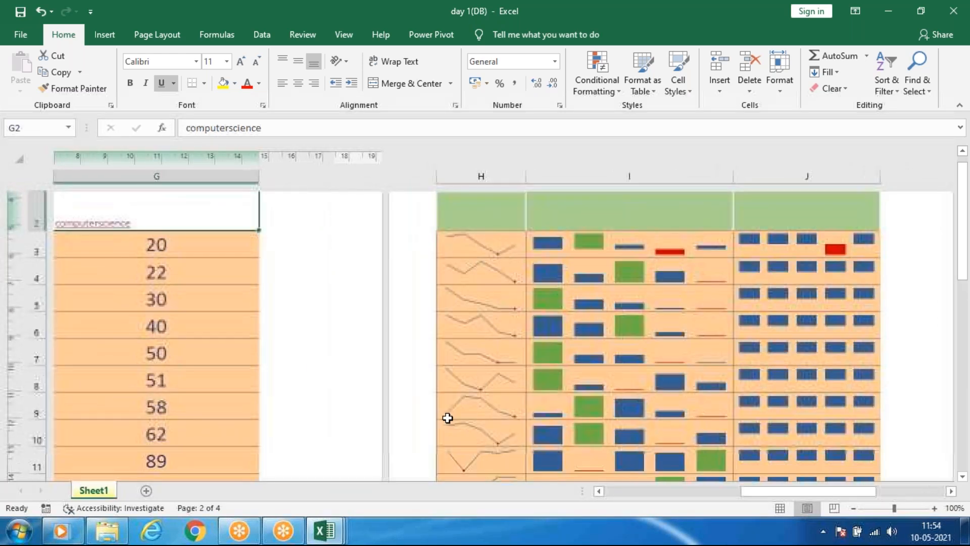
pyautogui.moveTo(771, 500); pyautogui.dragTo(641, 505)
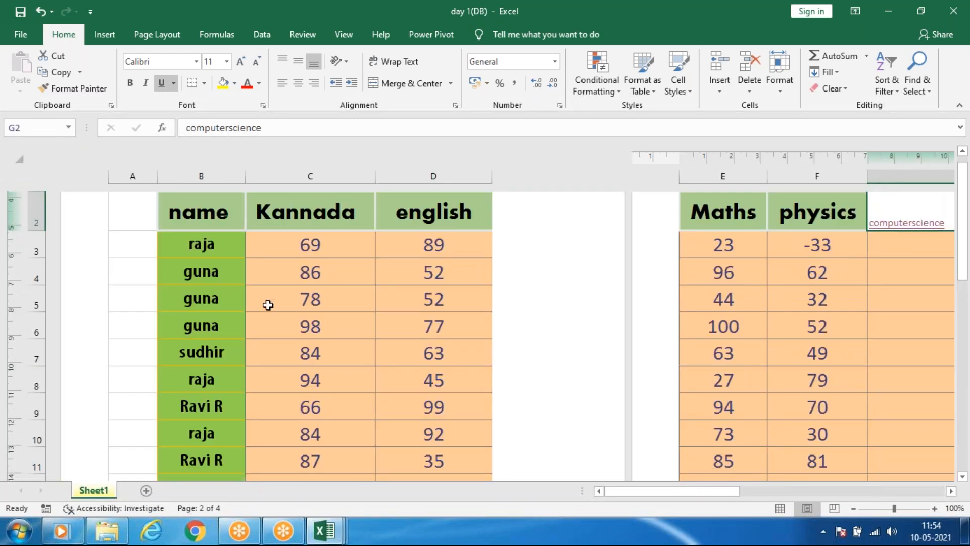
pyautogui.scroll(2, 232, 276)
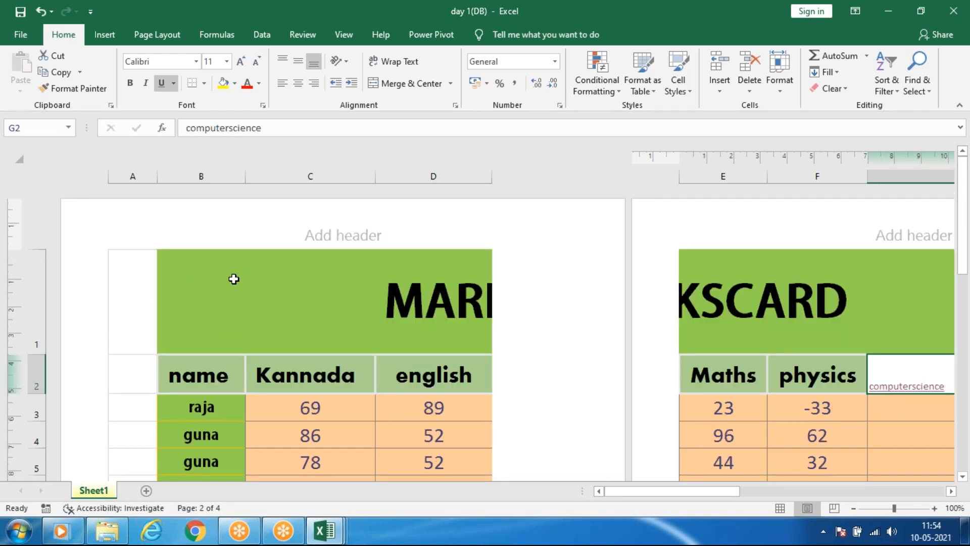
pyautogui.click(333, 235)
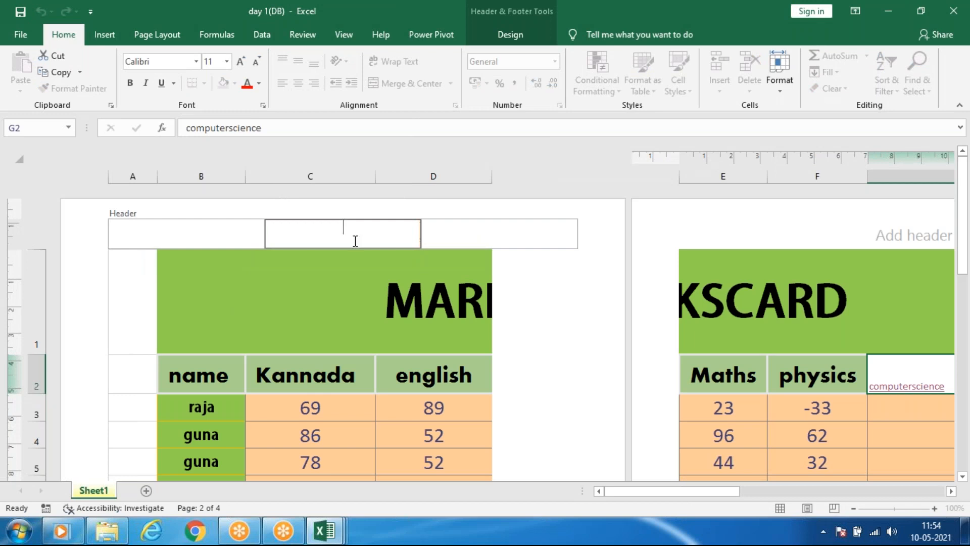
pyautogui.click(511, 37)
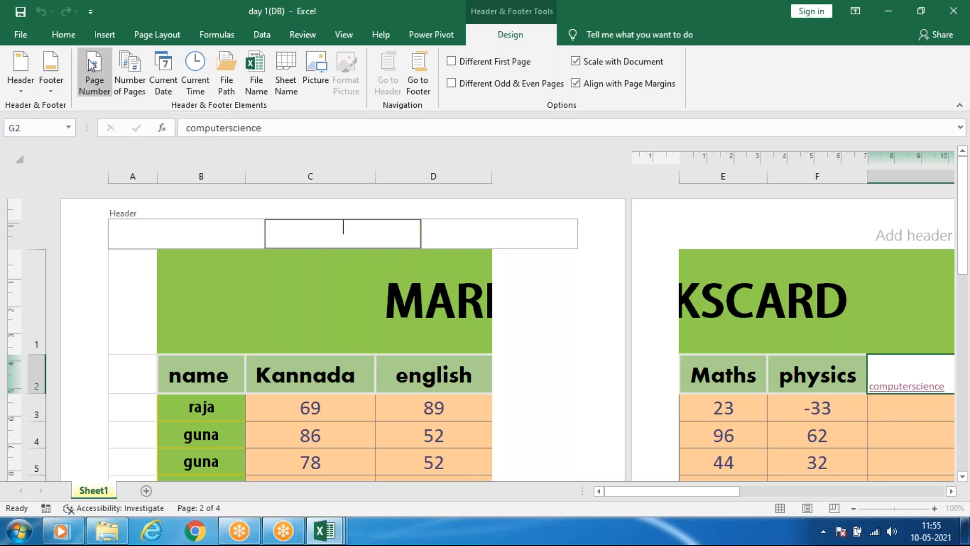
# Insert the page number element in the centre section of the first page's footer.
pyautogui.click(576, 271)
pyautogui.scroll(-5, 576, 271)
pyautogui.scroll(-1, 576, 267)
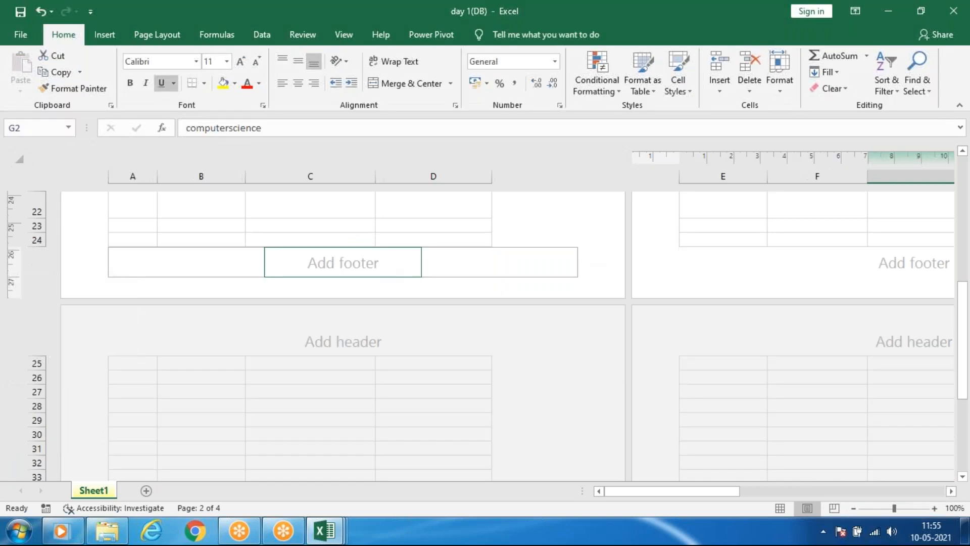
pyautogui.click(343, 262)
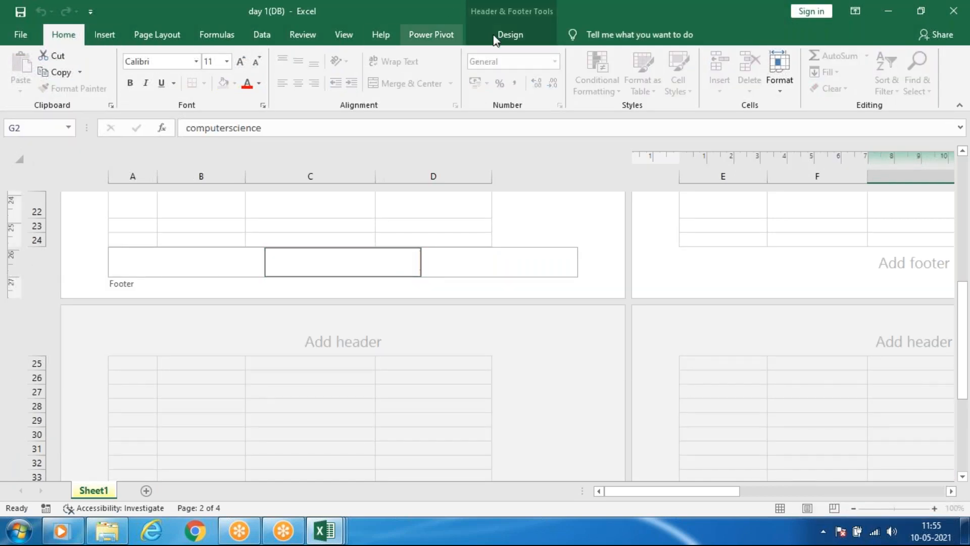
pyautogui.click(506, 36)
pyautogui.click(94, 73)
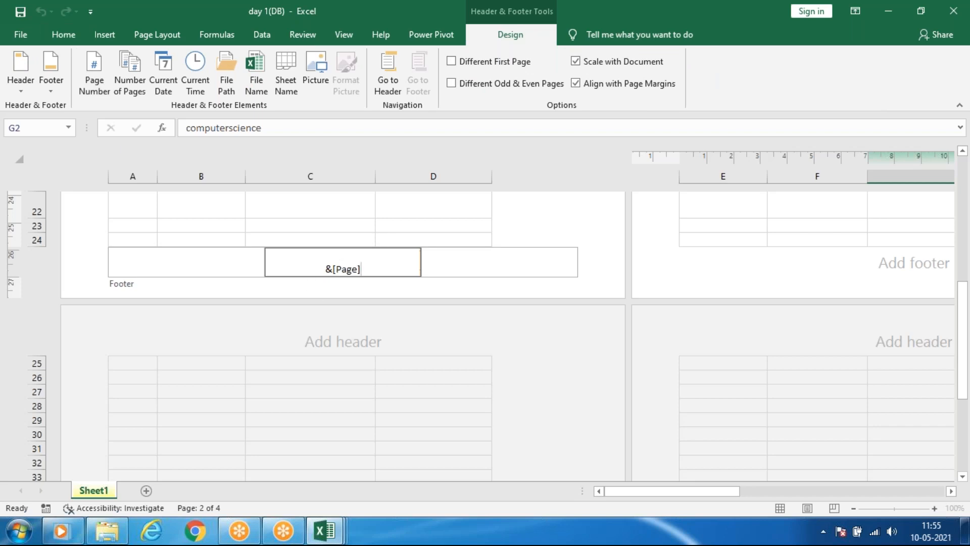
# Review the preset footer formats while editing the right footer section, and leave the footer without applying any.
pyautogui.click(526, 265)
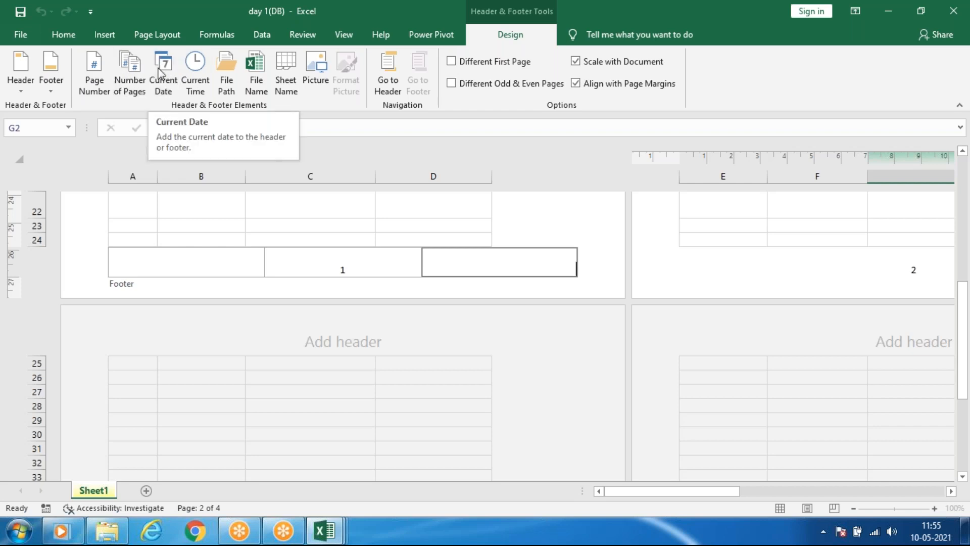
pyautogui.click(52, 93)
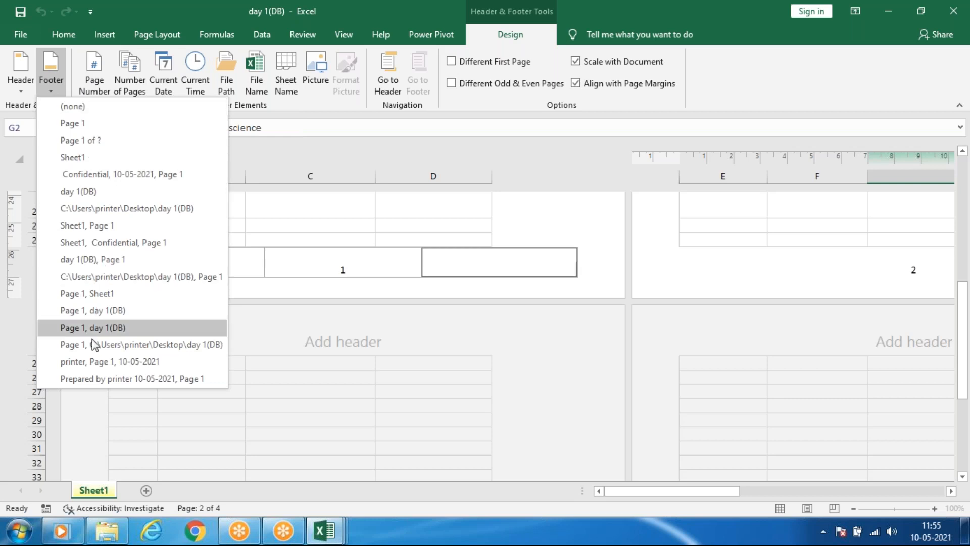
pyautogui.click(454, 277)
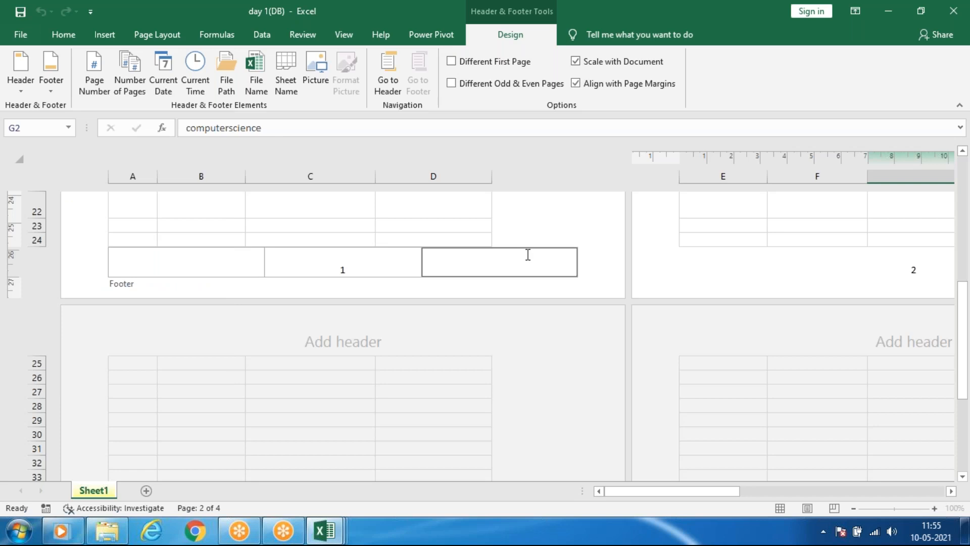
pyautogui.click(612, 277)
pyautogui.scroll(10, 610, 273)
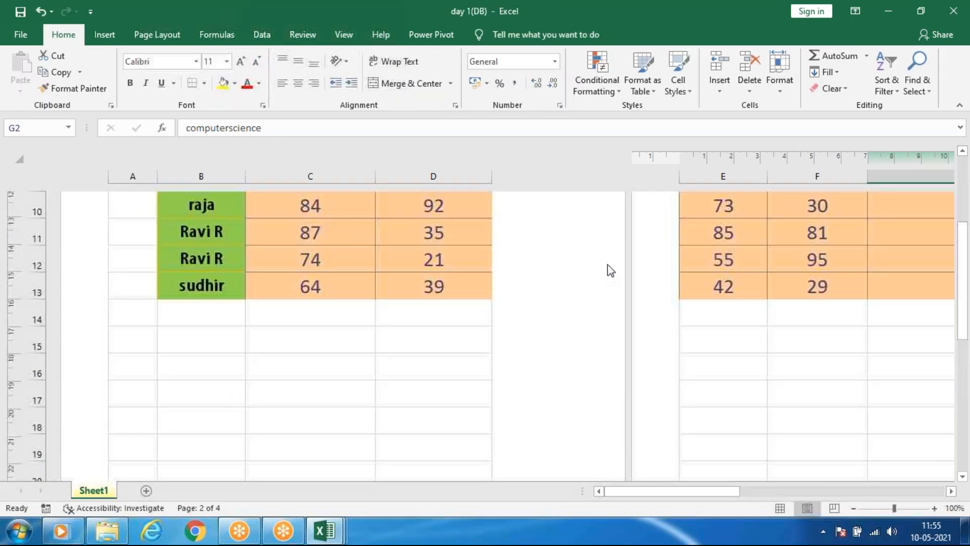
# Enter NICT in the right section of the first page's header.
pyautogui.click(337, 235)
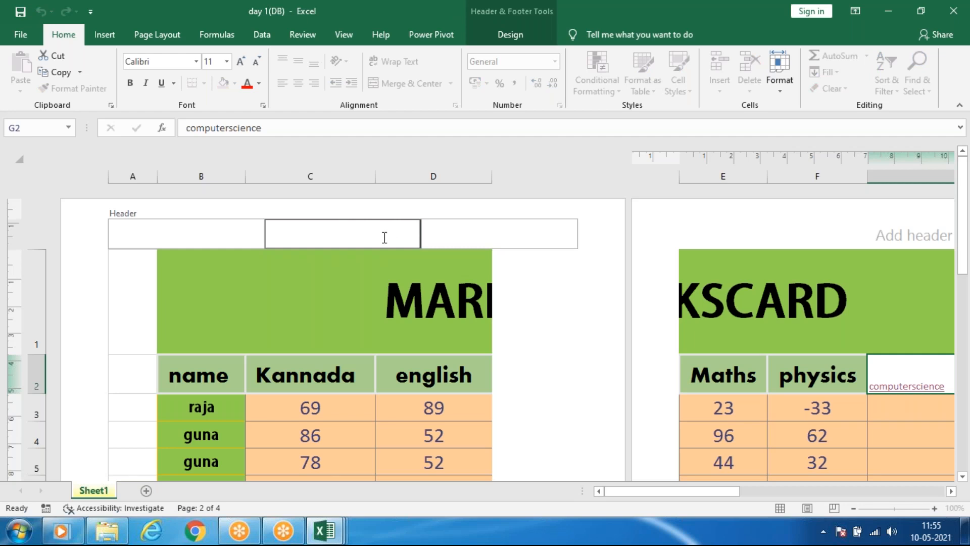
pyautogui.click(498, 234)
pyautogui.write('NICT')
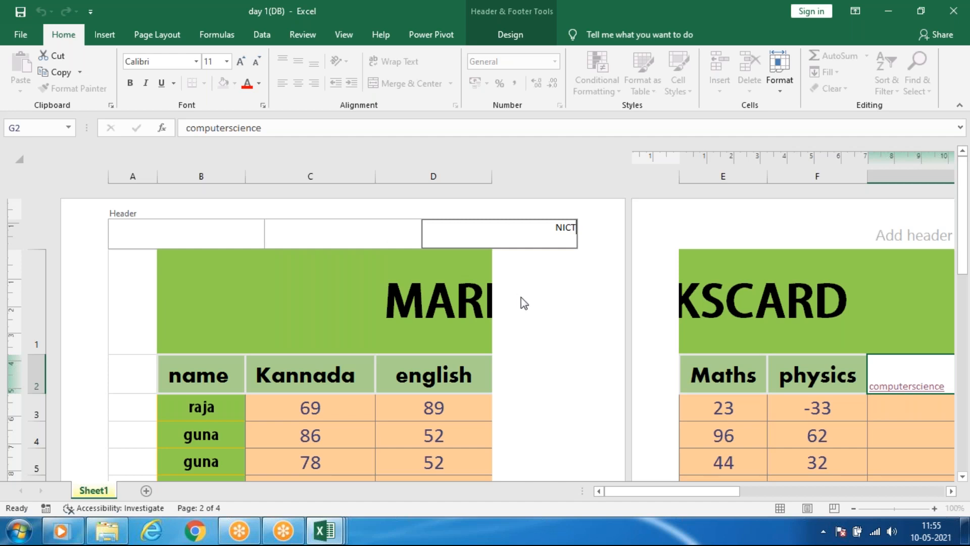
pyautogui.click(521, 297)
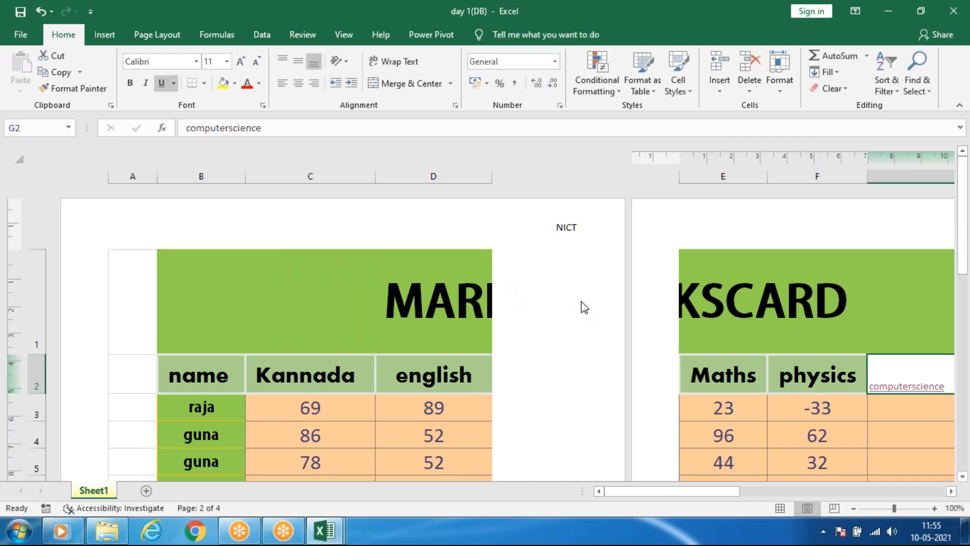
# Hide the white space between the pages of Sheet1 and return the sheet to Normal view.
pyautogui.doubleClick(630, 268)
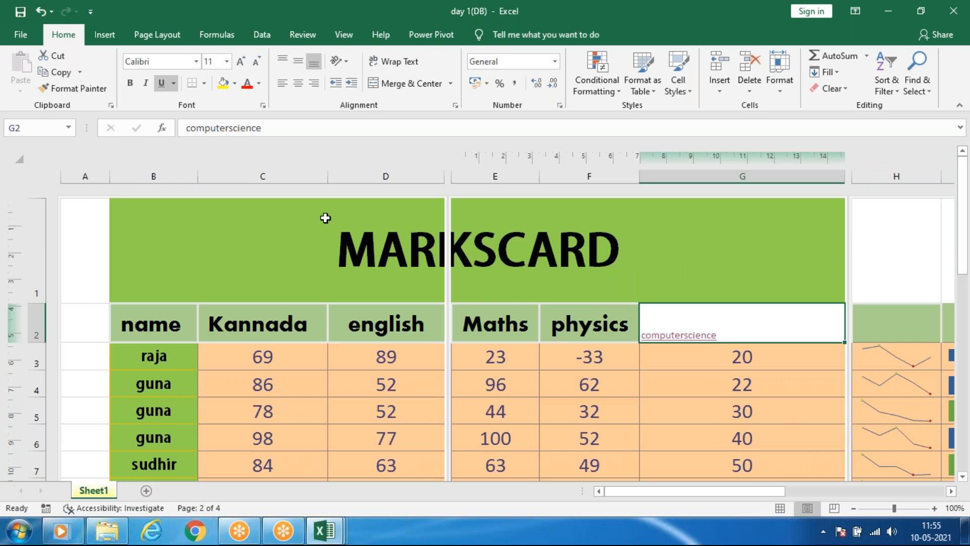
pyautogui.scroll(-3, 467, 239)
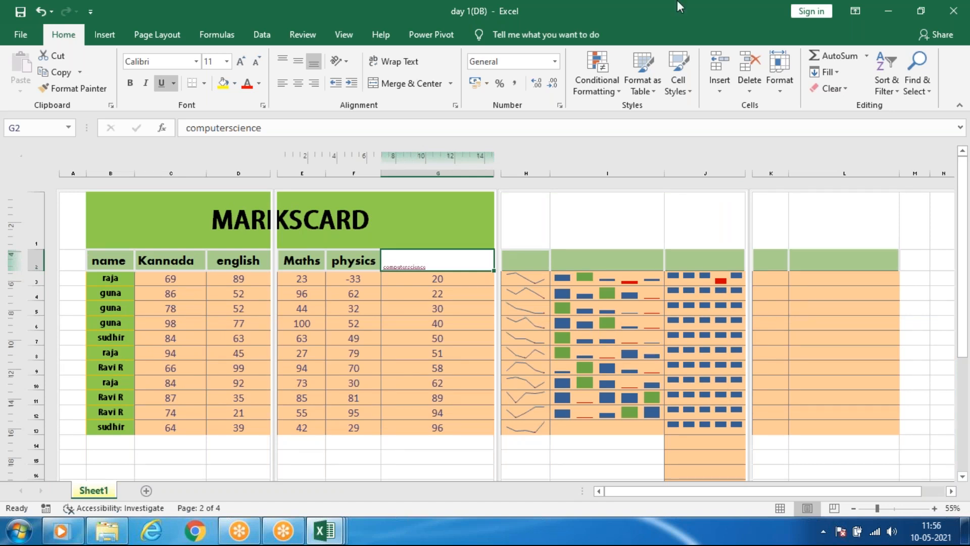
pyautogui.click(121, 39)
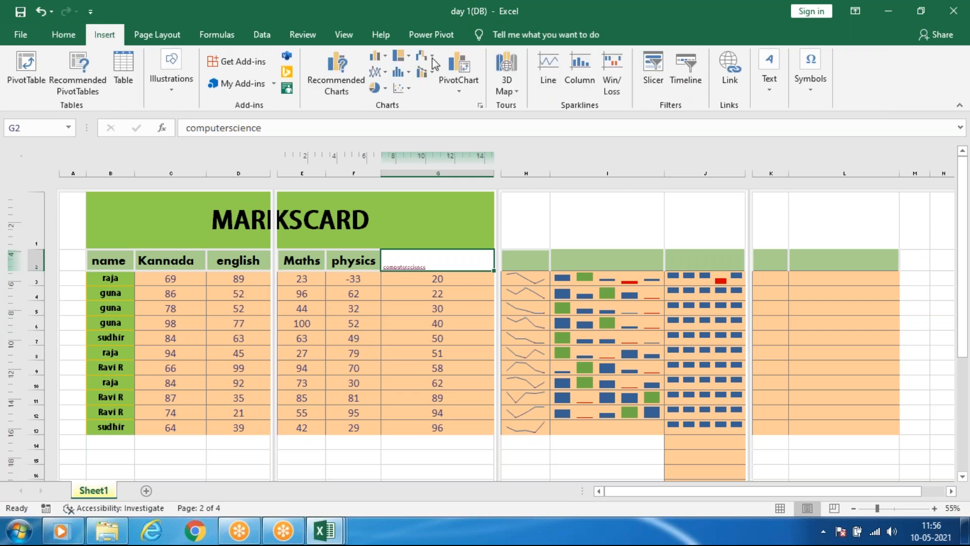
pyautogui.click(771, 91)
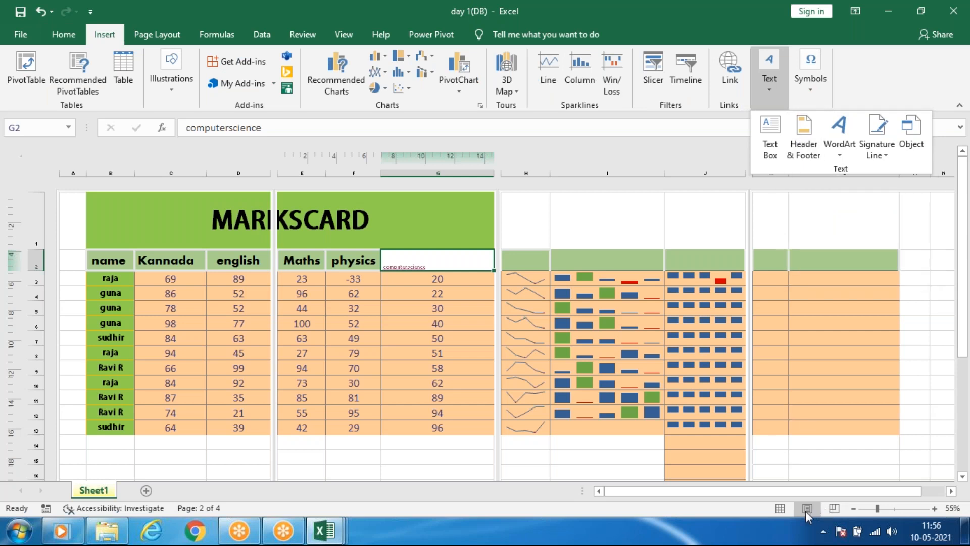
pyautogui.click(781, 507)
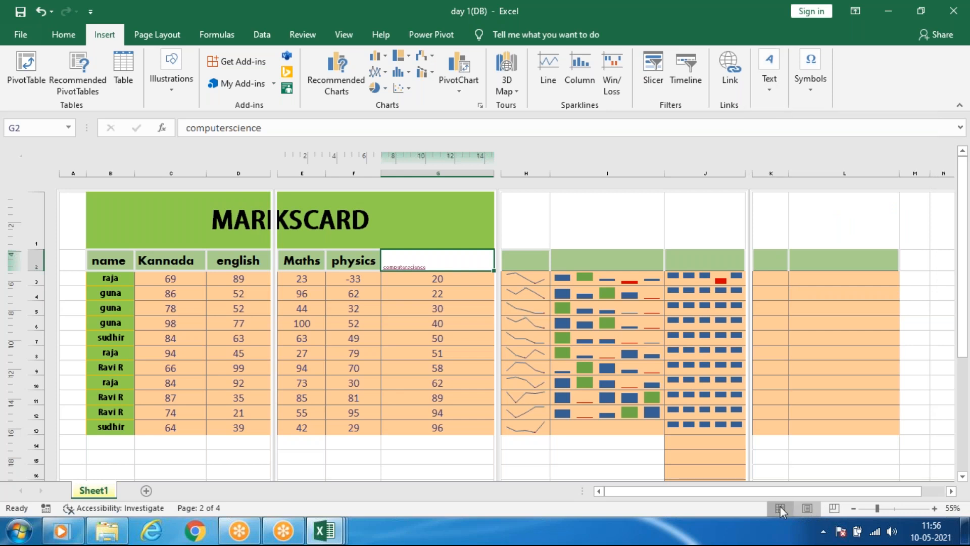
pyautogui.click(780, 506)
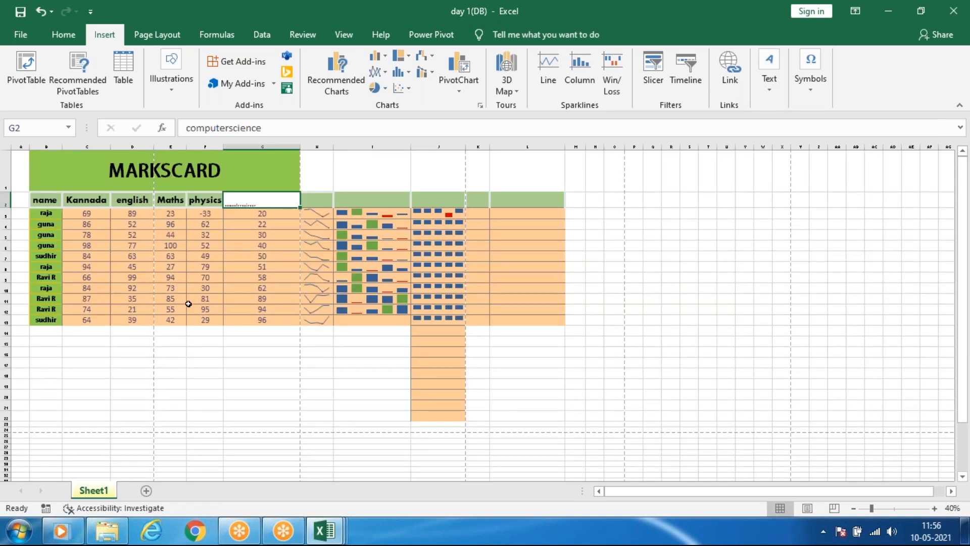
# Compare the markscard in Page Layout view with Normal view, and finish in Normal view.
pyautogui.scroll(3, 71, 266)
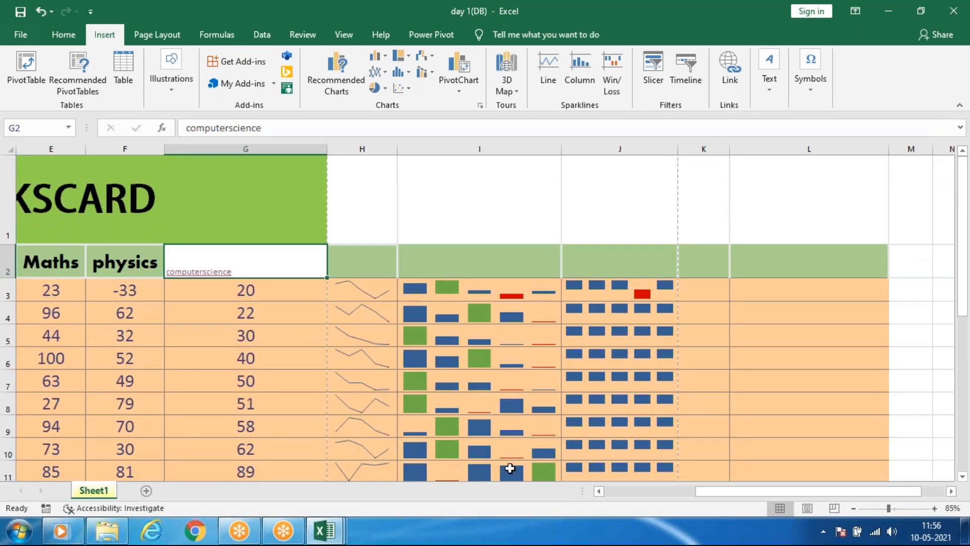
pyautogui.moveTo(707, 500); pyautogui.dragTo(611, 499)
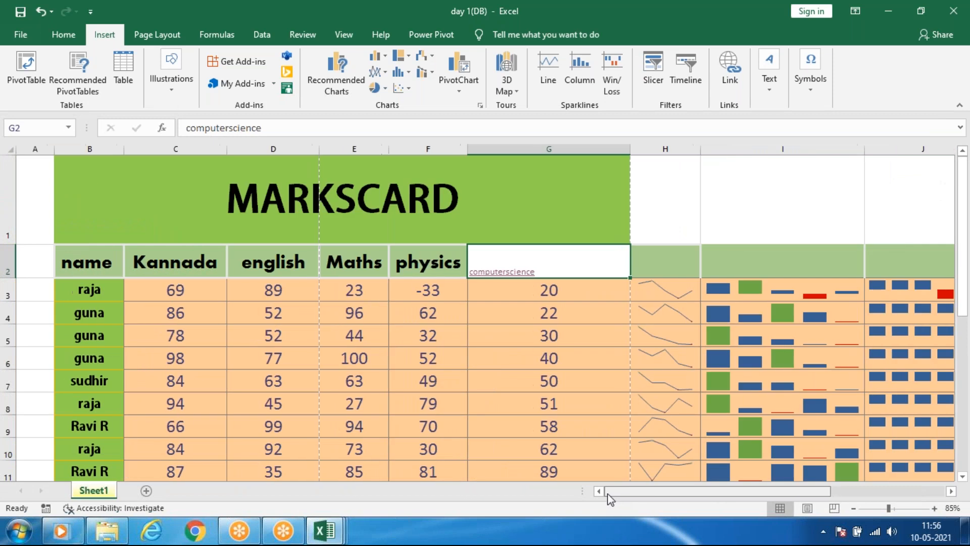
pyautogui.click(807, 508)
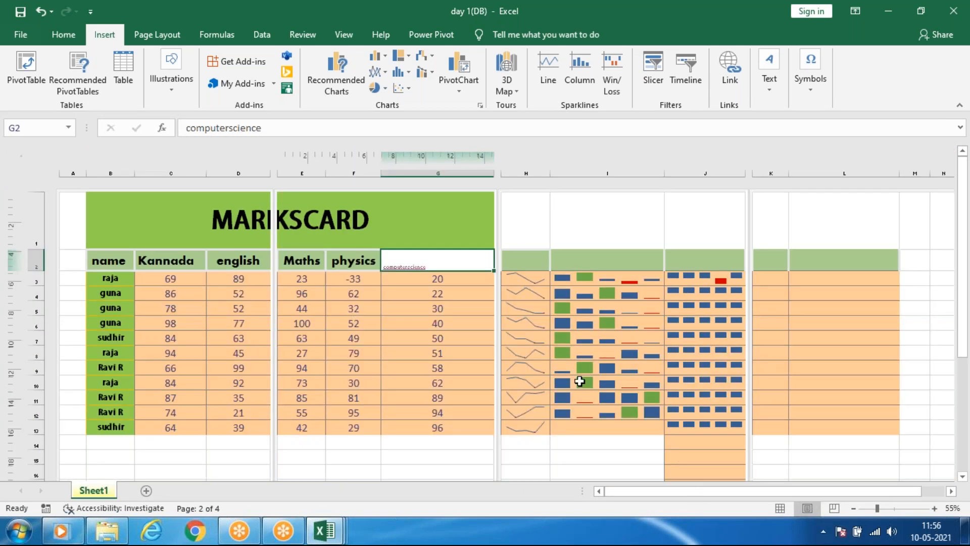
pyautogui.click(779, 508)
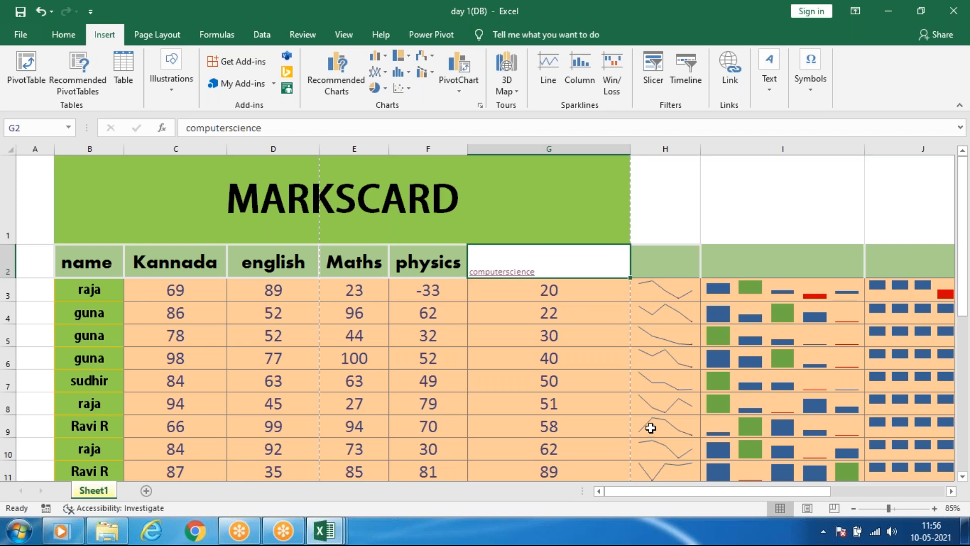
# Insert a WordArt object in the orange outlined style and move it over the marks around rows 4 to 7.
pyautogui.click(770, 91)
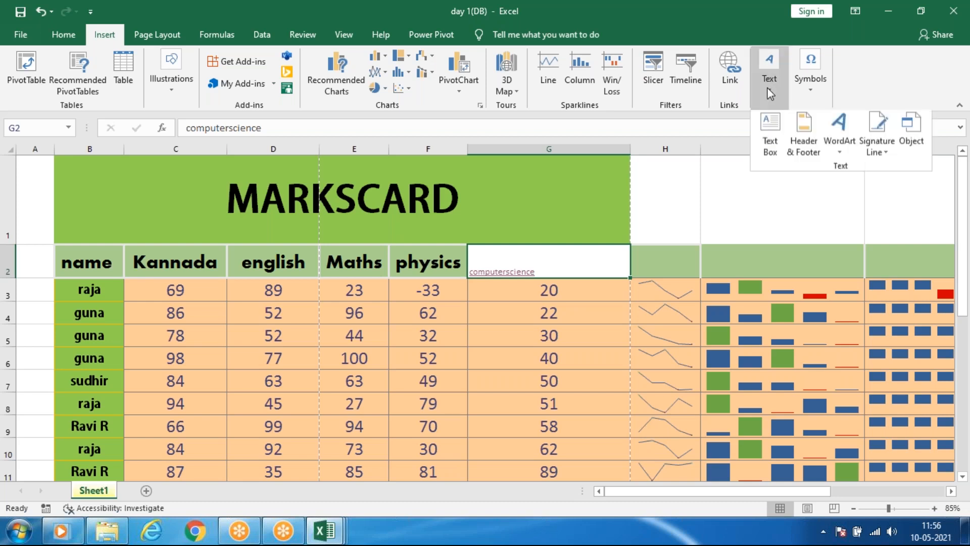
pyautogui.click(845, 154)
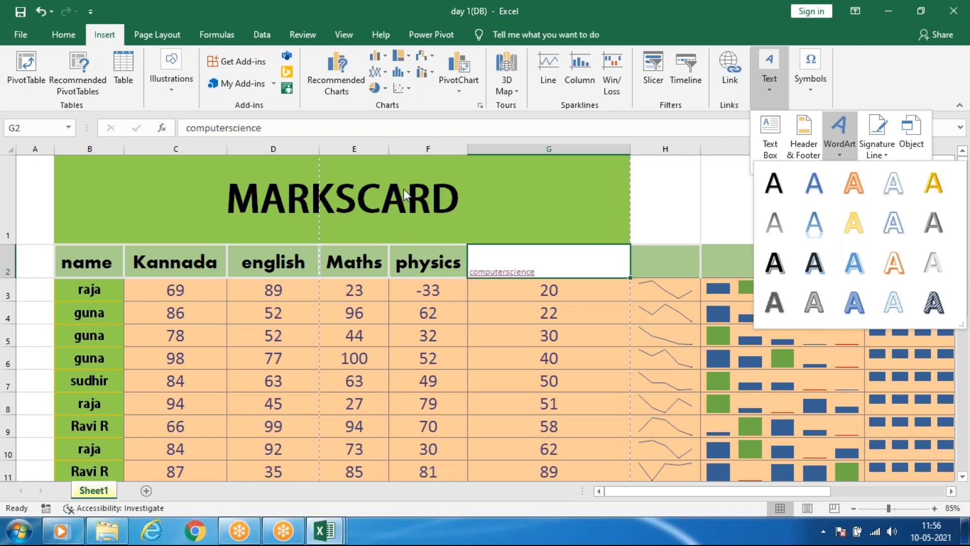
pyautogui.click(856, 184)
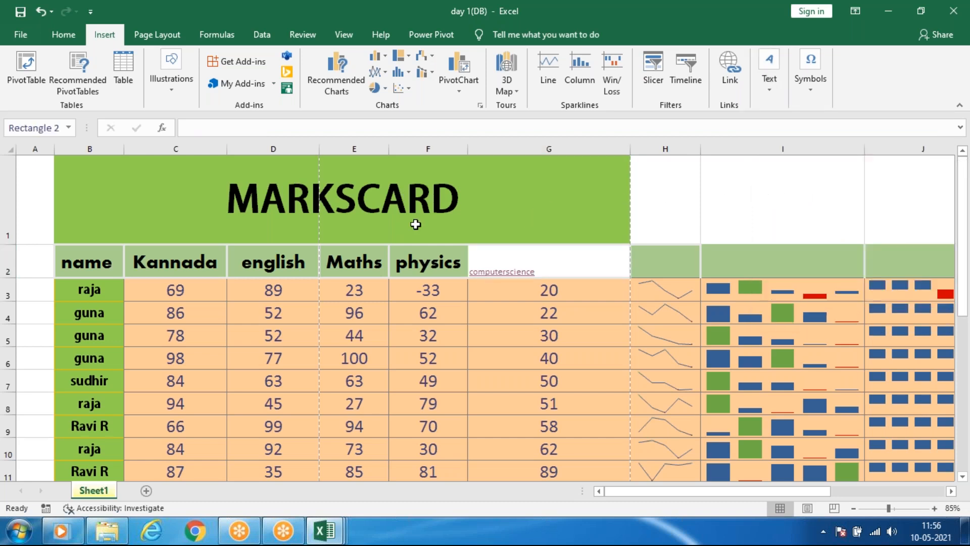
pyautogui.moveTo(515, 287); pyautogui.dragTo(410, 193)
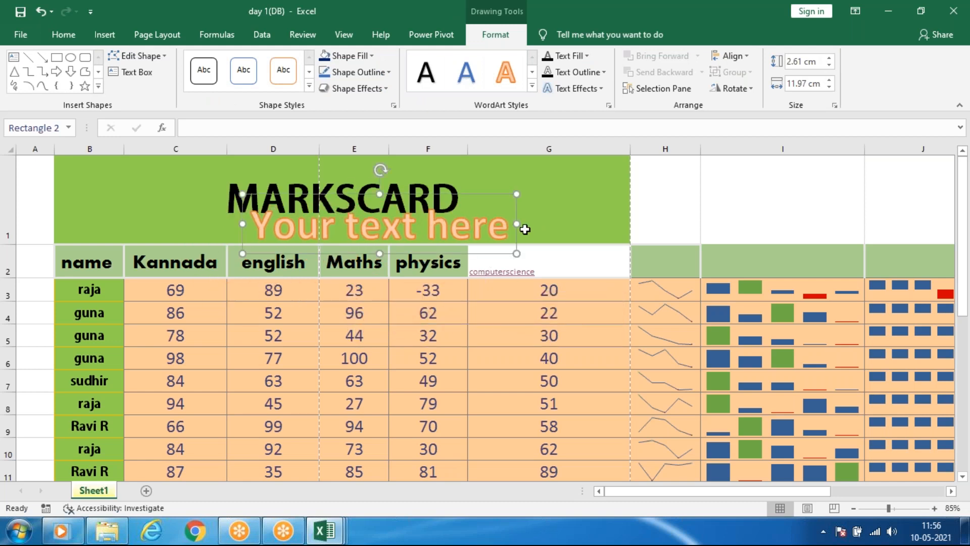
pyautogui.moveTo(489, 231); pyautogui.dragTo(197, 238)
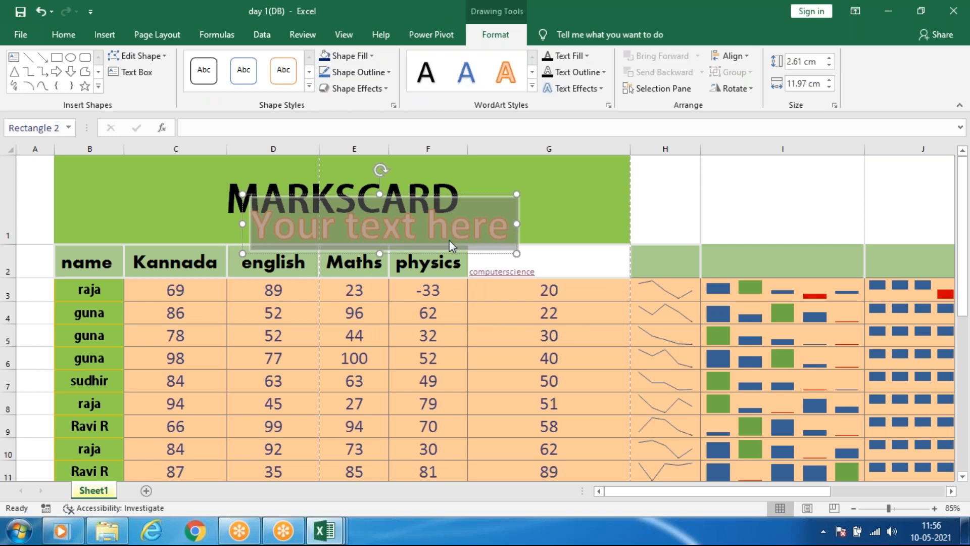
pyautogui.moveTo(409, 199); pyautogui.dragTo(411, 331)
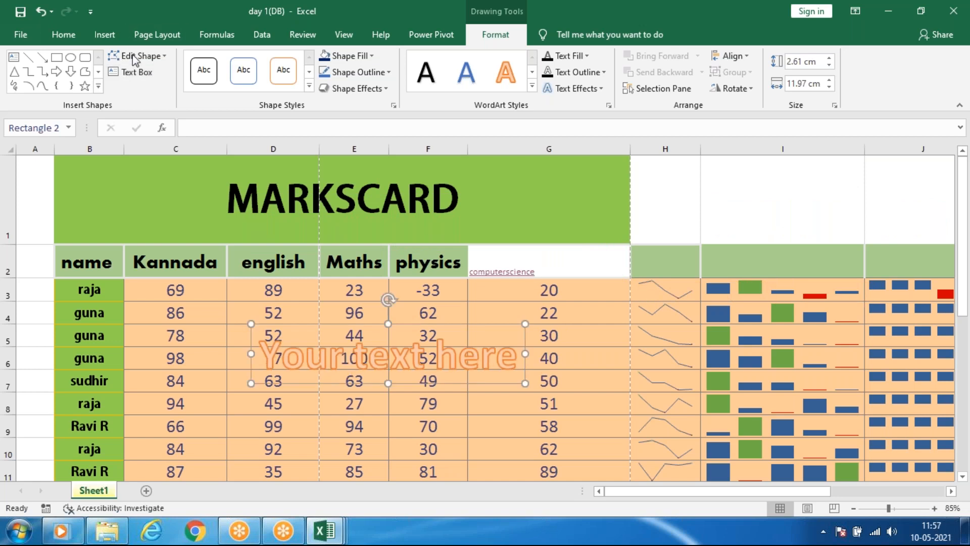
# Review the available WordArt styles again without inserting another one.
pyautogui.click(104, 34)
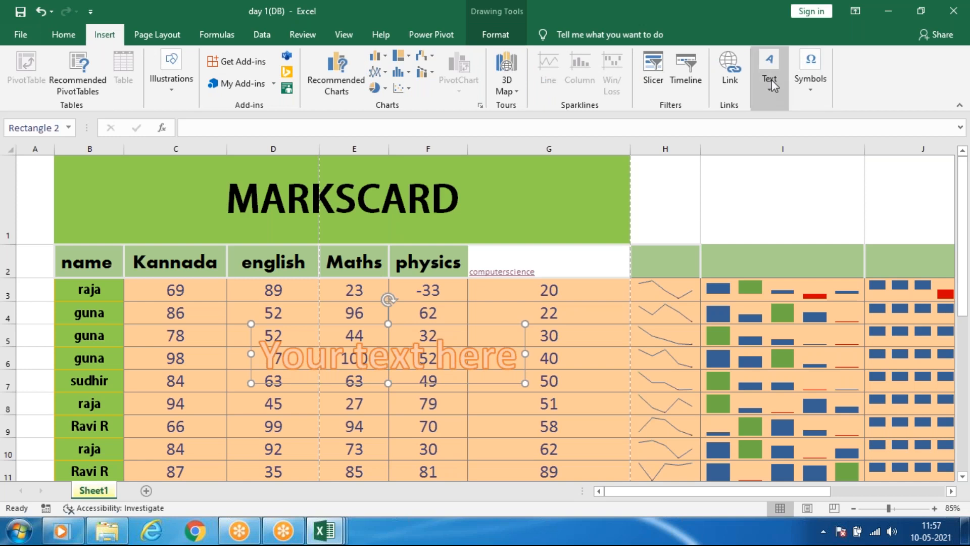
pyautogui.click(771, 82)
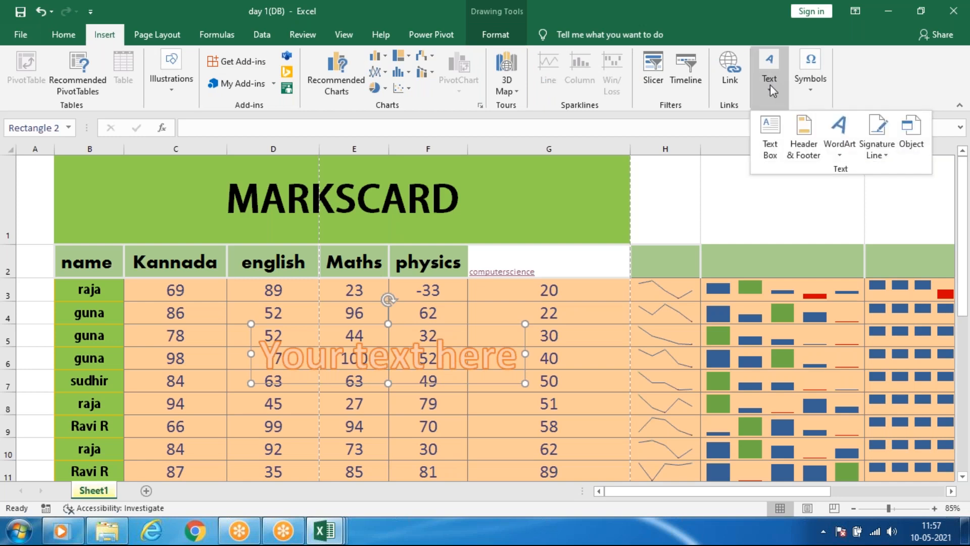
pyautogui.click(853, 157)
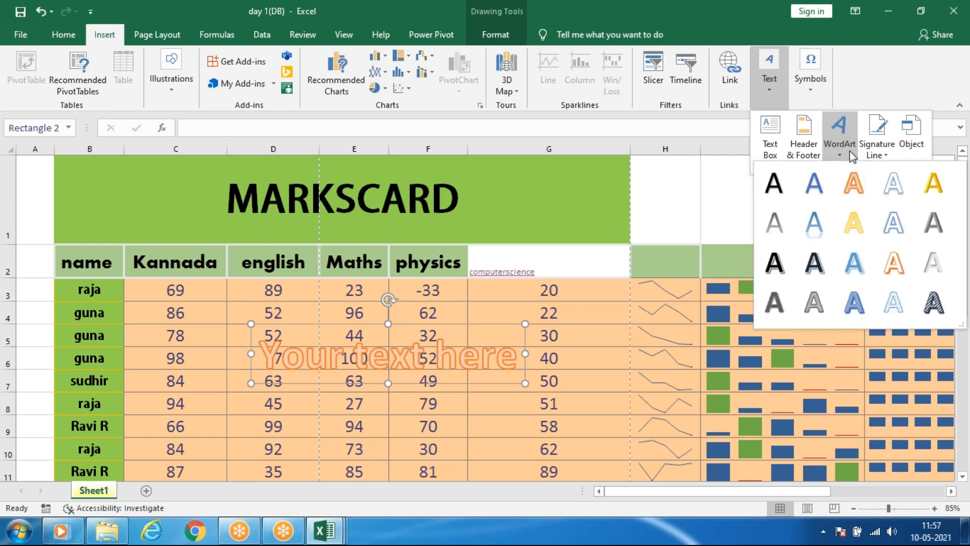
pyautogui.click(853, 157)
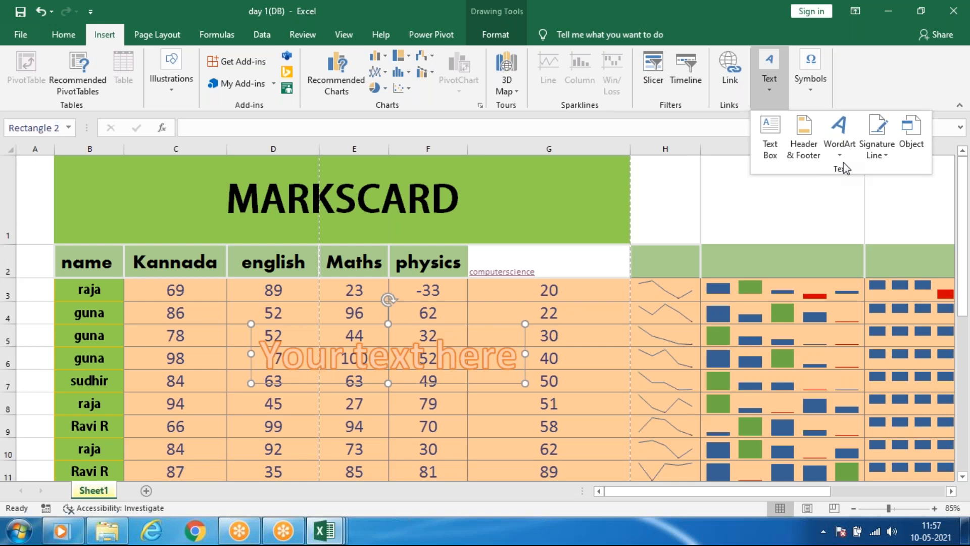
pyautogui.click(726, 38)
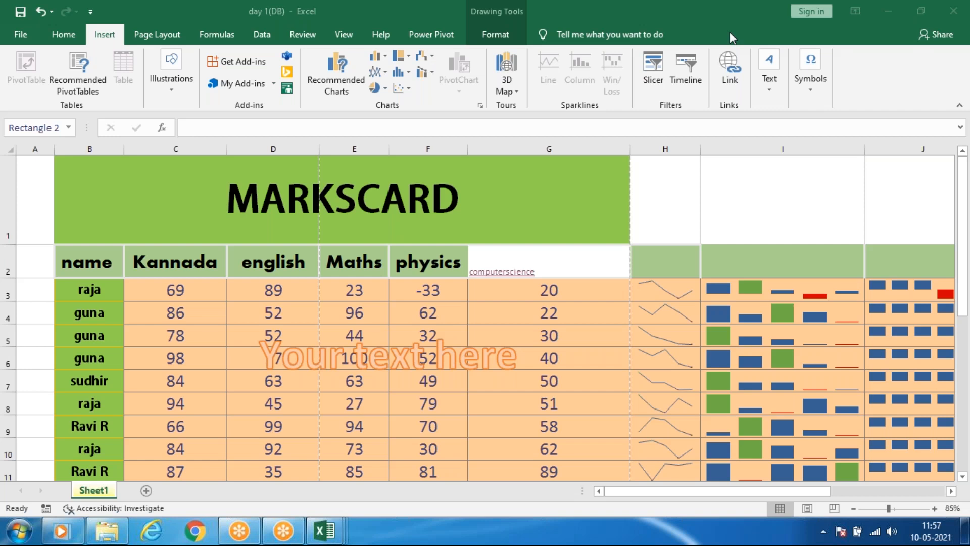
# Review the Microsoft Office Signature Line setup options, and leave them without adding a signature line.
pyautogui.click(808, 492)
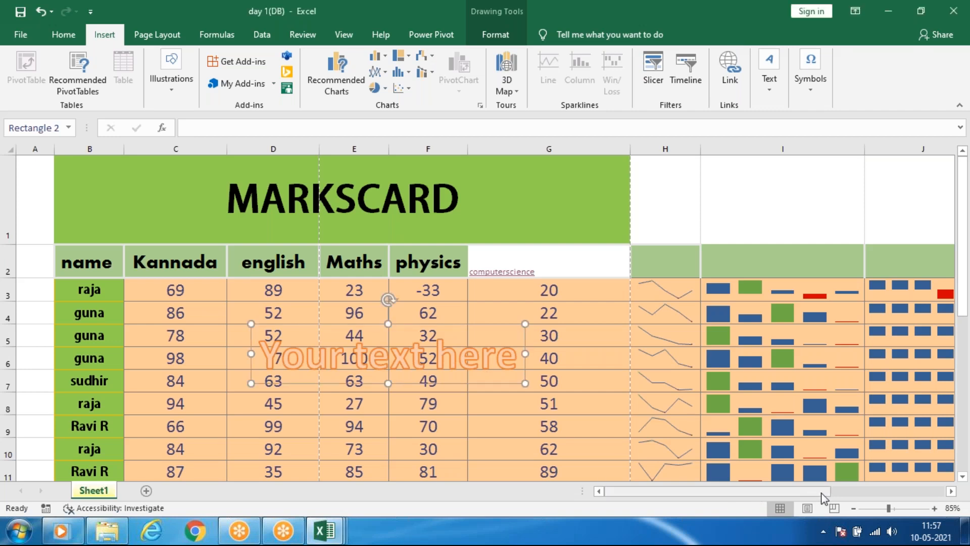
pyautogui.moveTo(818, 496); pyautogui.dragTo(861, 496)
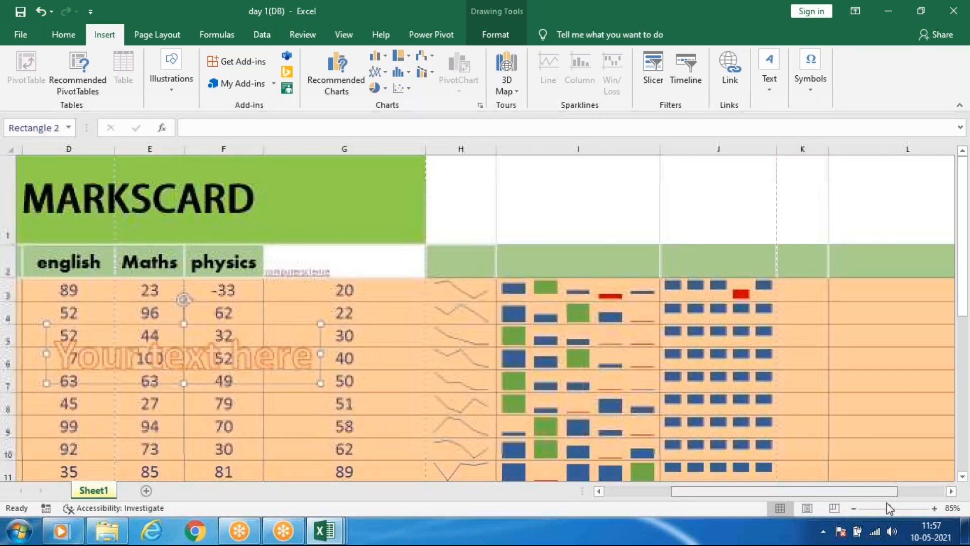
pyautogui.click(771, 85)
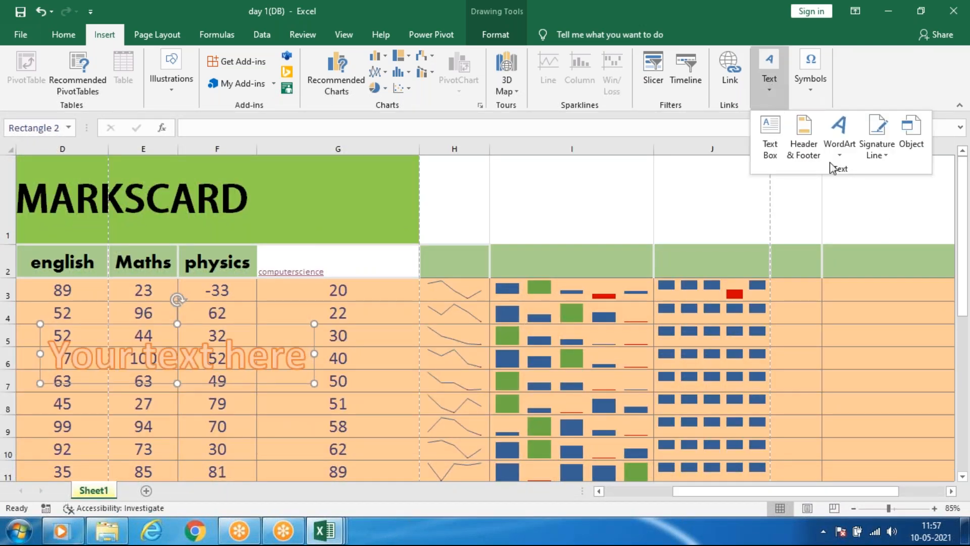
pyautogui.click(873, 158)
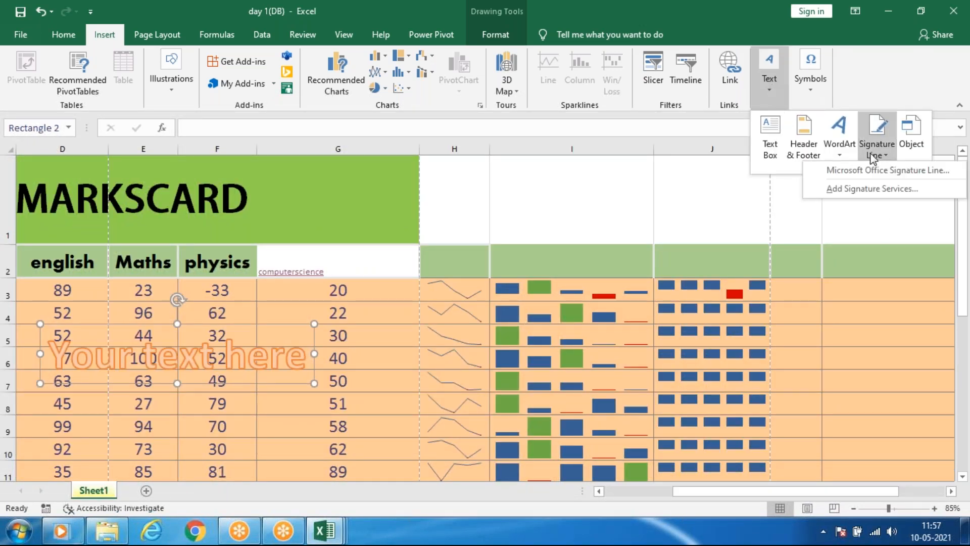
pyautogui.click(857, 175)
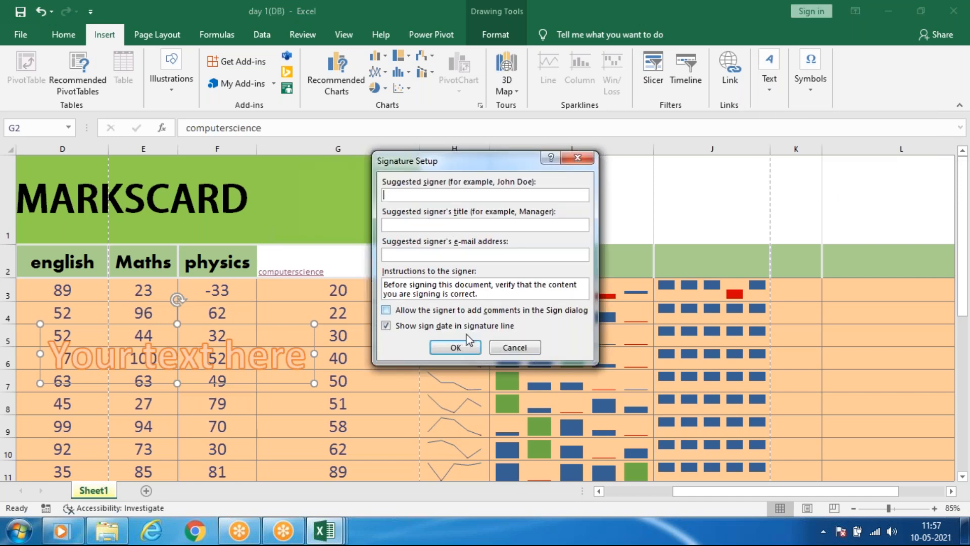
pyautogui.click(517, 347)
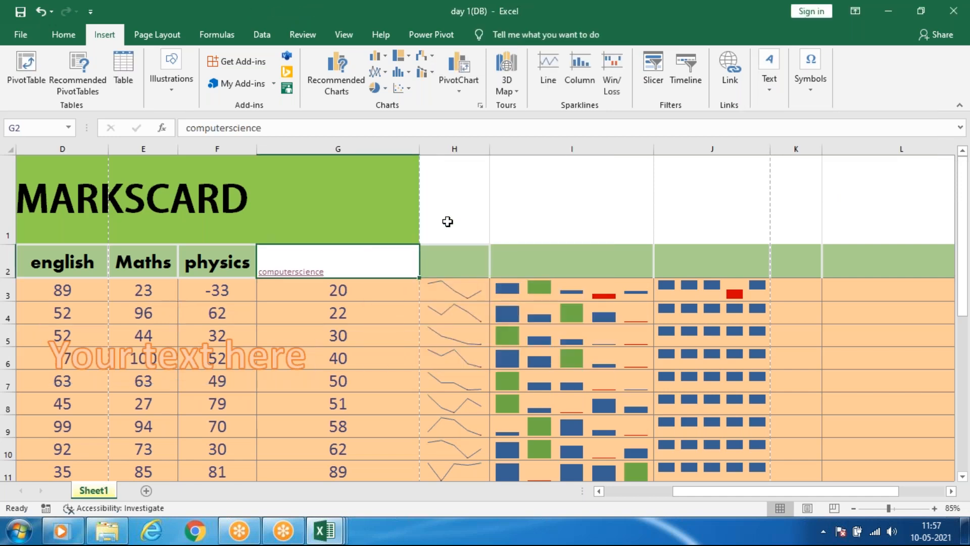
pyautogui.scroll(-1, 448, 221)
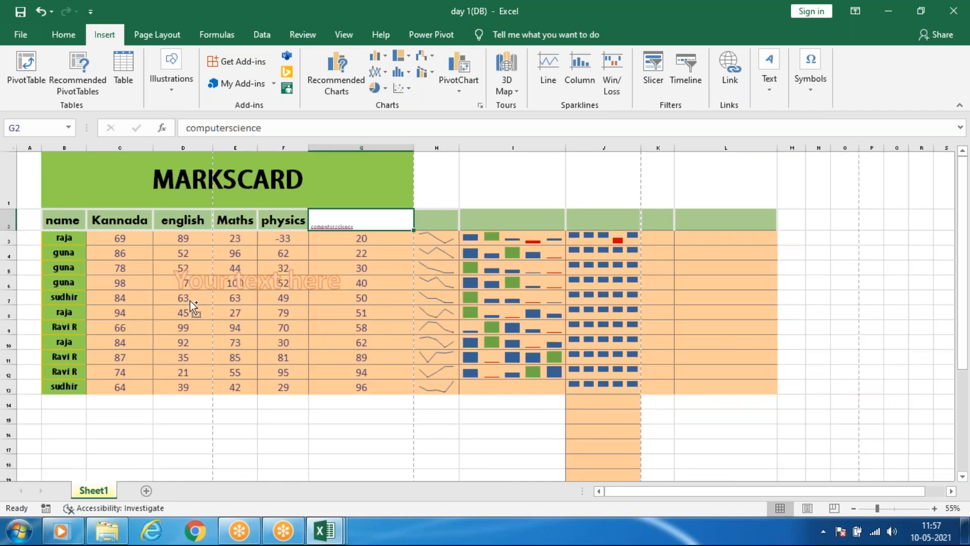
pyautogui.scroll(3, 194, 306)
pyautogui.scroll(-1, 786, 497)
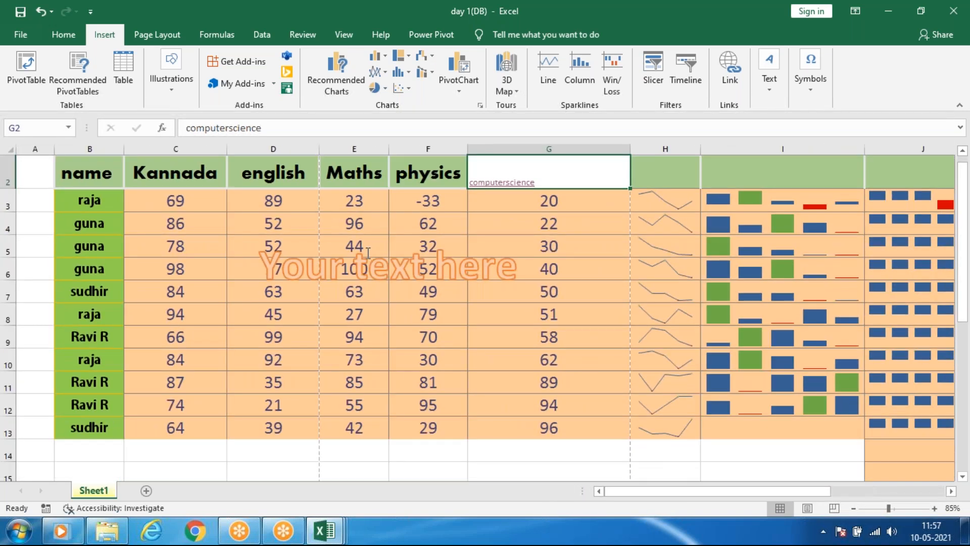
pyautogui.scroll(1, 508, 246)
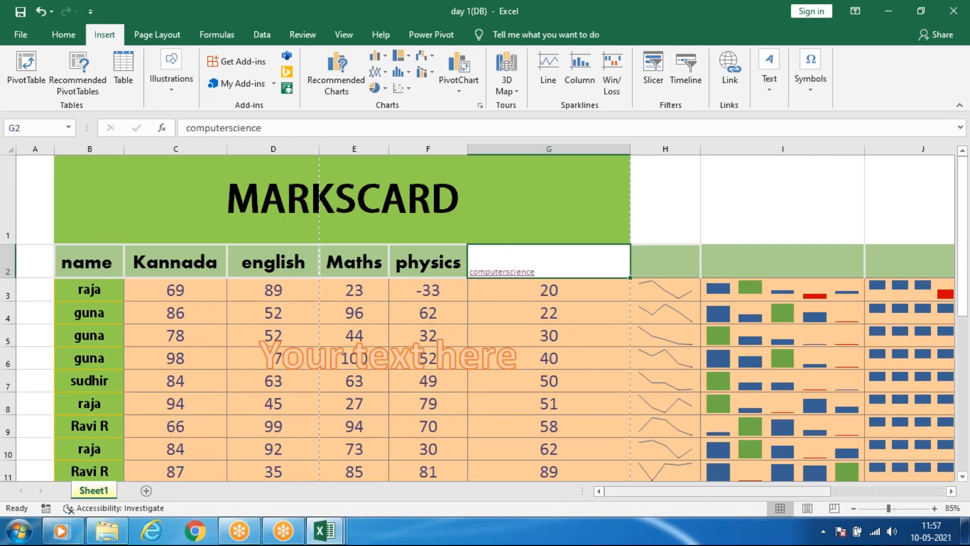
pyautogui.click(772, 94)
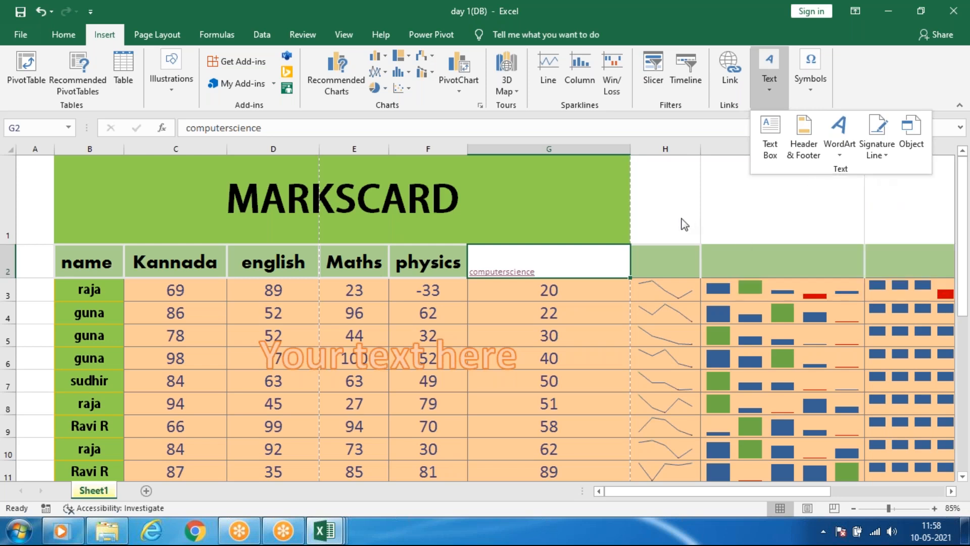
pyautogui.click(767, 86)
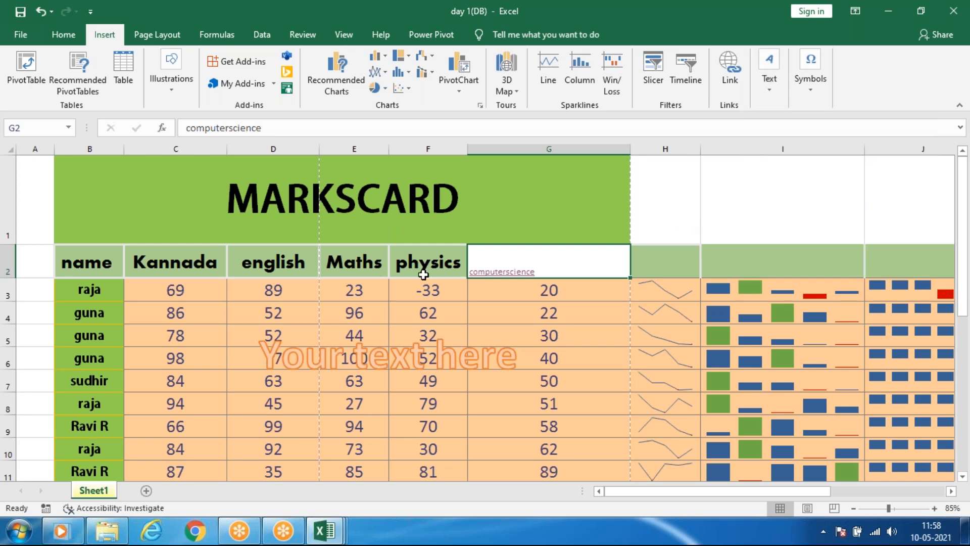
# Insert a new Microsoft PowerPoint Presentation object into the sheet.
pyautogui.click(776, 92)
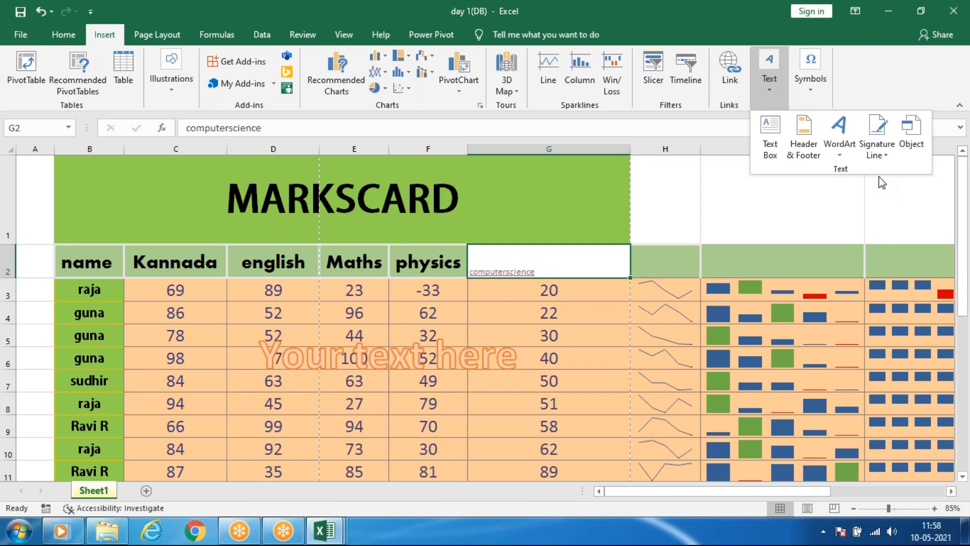
pyautogui.click(913, 138)
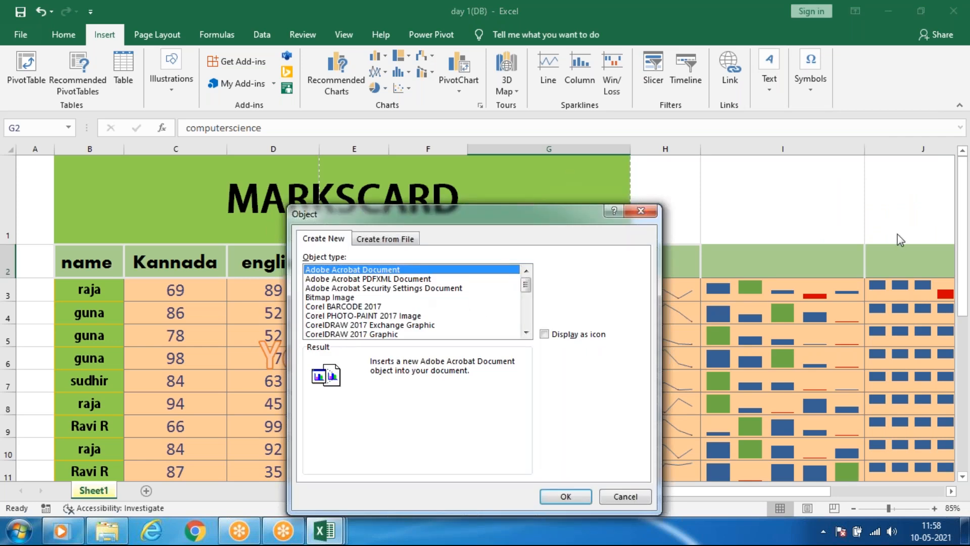
pyautogui.scroll(-6, 378, 288)
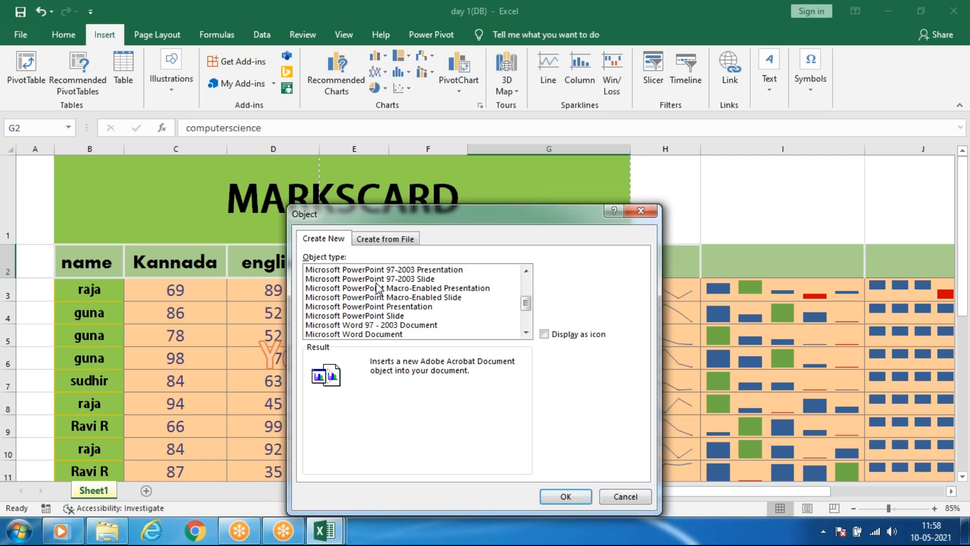
pyautogui.click(384, 307)
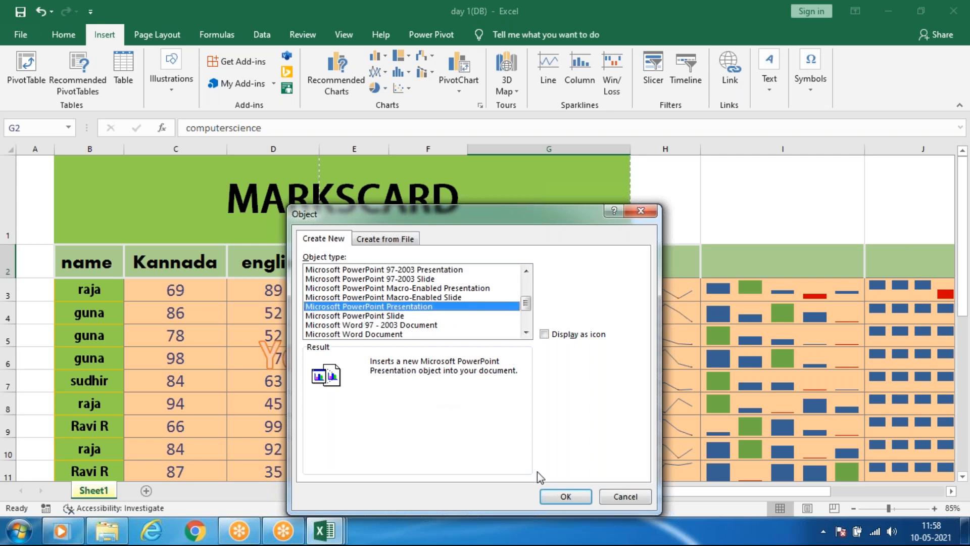
pyautogui.click(550, 498)
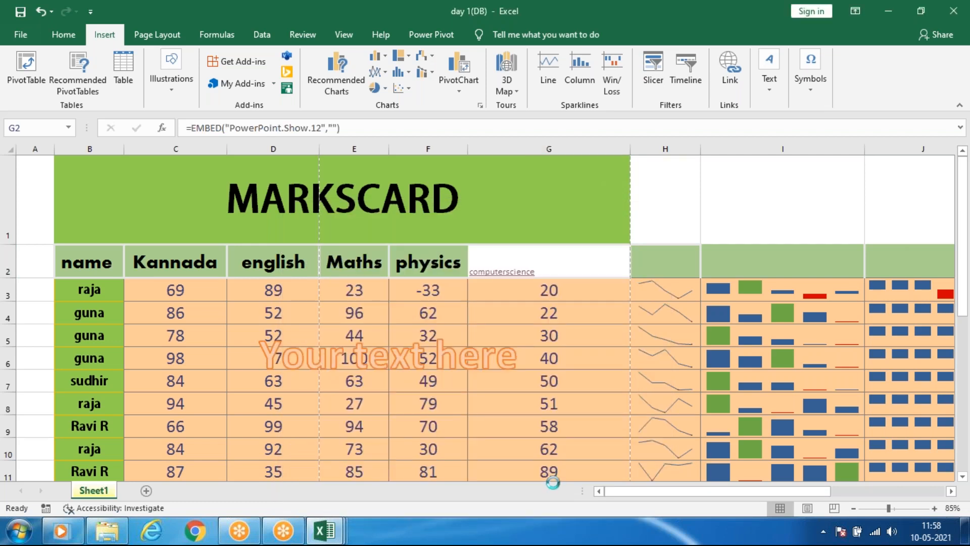
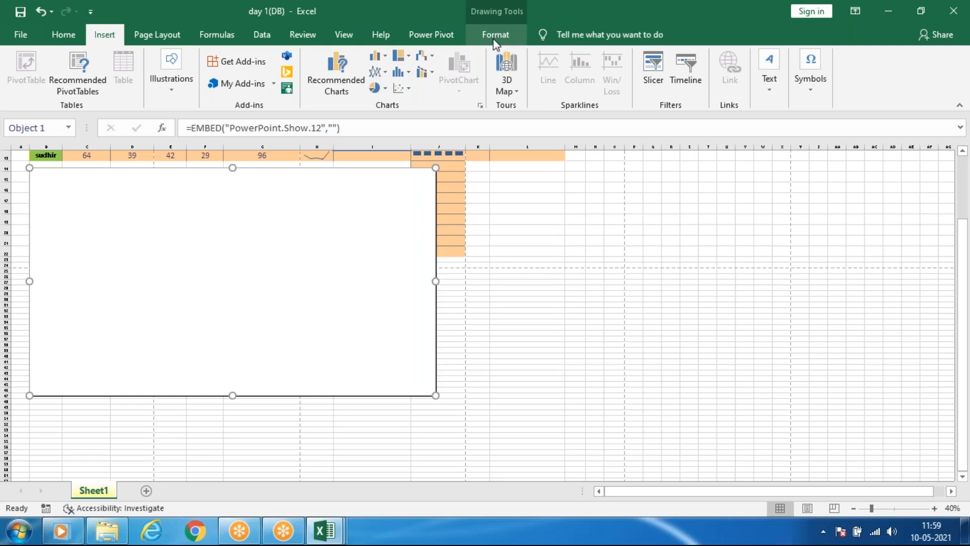
# Delete the embedded PowerPoint presentation object from the sheet.
pyautogui.click(495, 40)
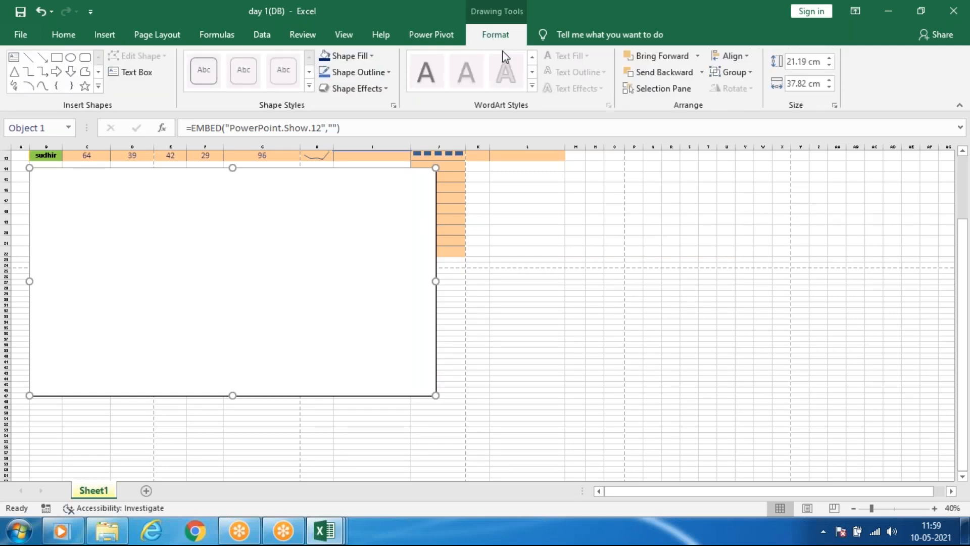
pyautogui.click(394, 304)
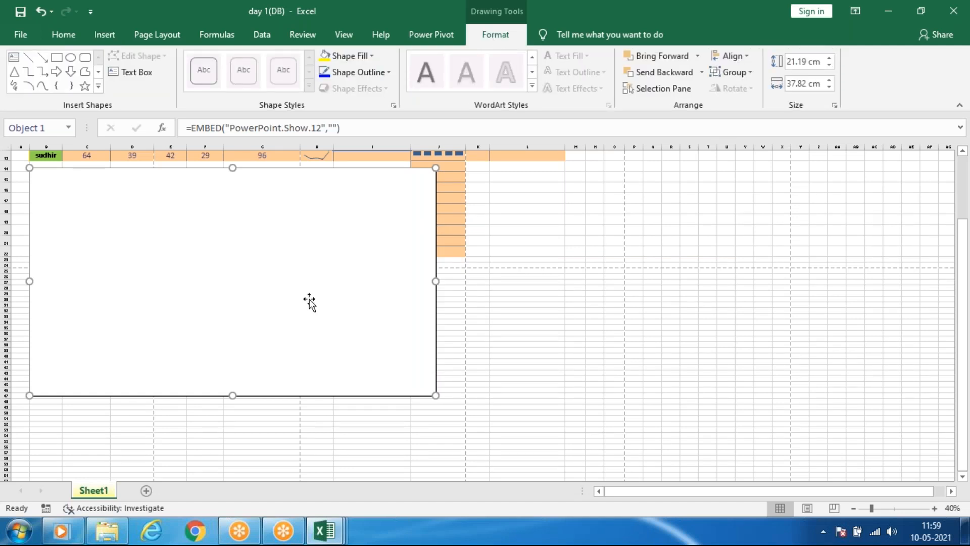
pyautogui.press('Delete')
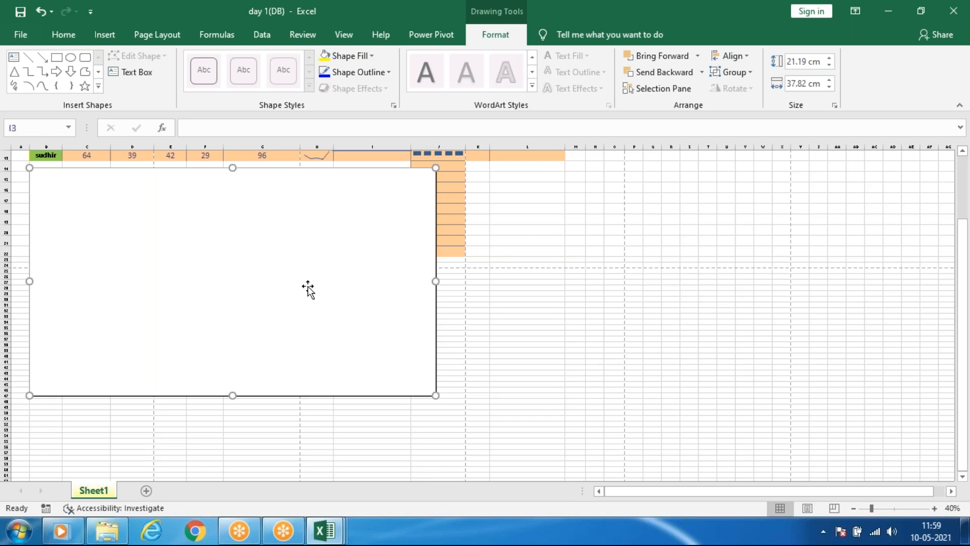
pyautogui.scroll(3, 160, 233)
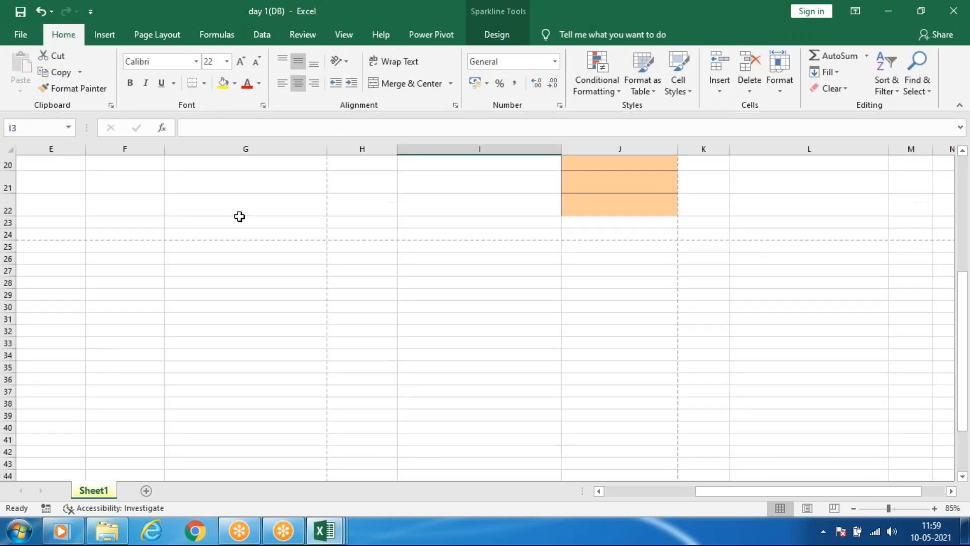
pyautogui.scroll(-1, 234, 208)
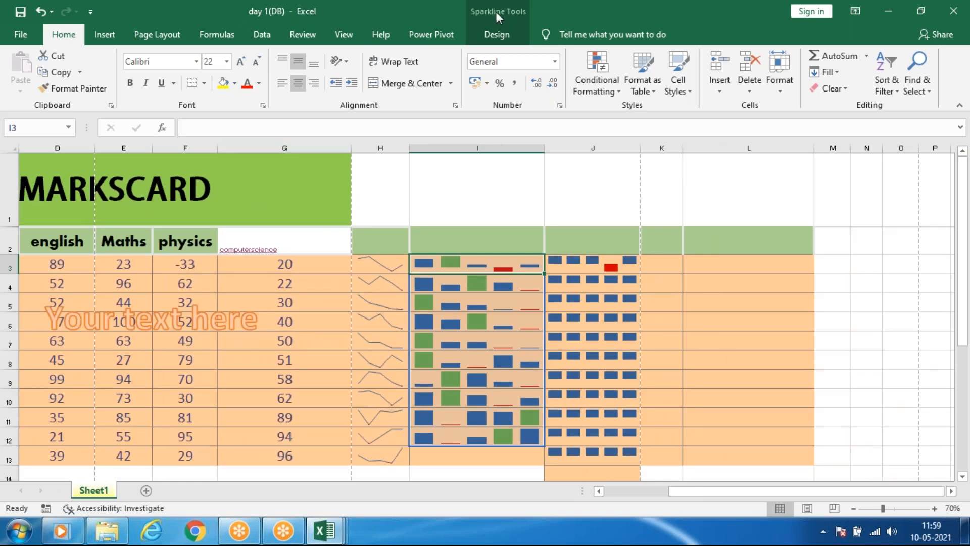
# Select cell G16 and review the text insertion options and the built-in equation gallery down to Trig Identity 2.
pyautogui.click(106, 35)
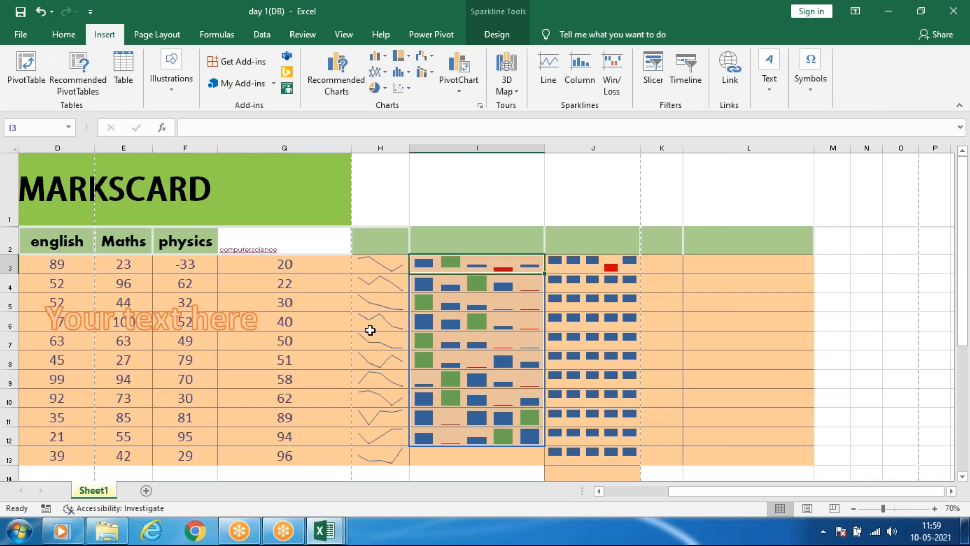
pyautogui.scroll(-3, 369, 323)
pyautogui.scroll(-4, 369, 321)
pyautogui.scroll(2, 364, 312)
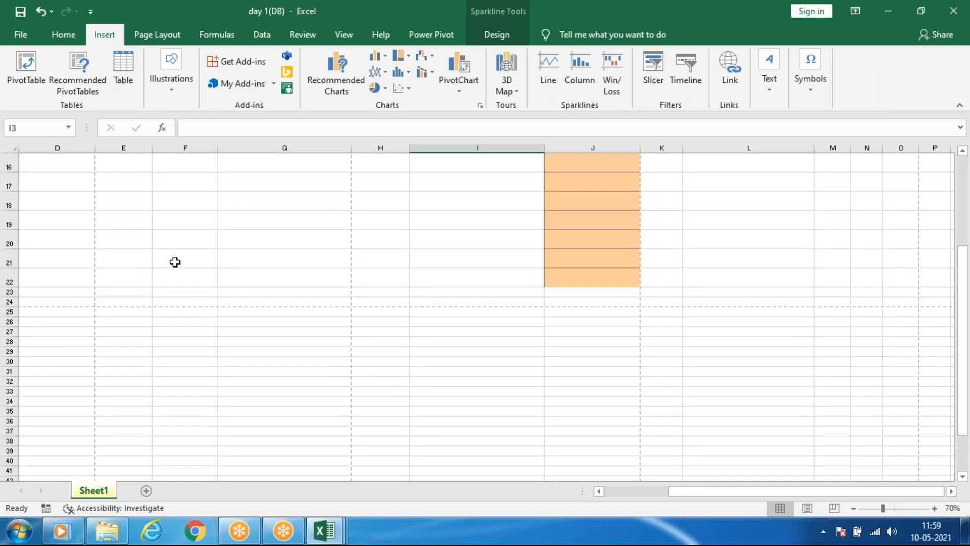
pyautogui.keyDown('ctrl'); pyautogui.scroll(2, 61, 273); pyautogui.keyUp('ctrl')
pyautogui.scroll(6, 65, 271)
pyautogui.scroll(-3, 69, 269)
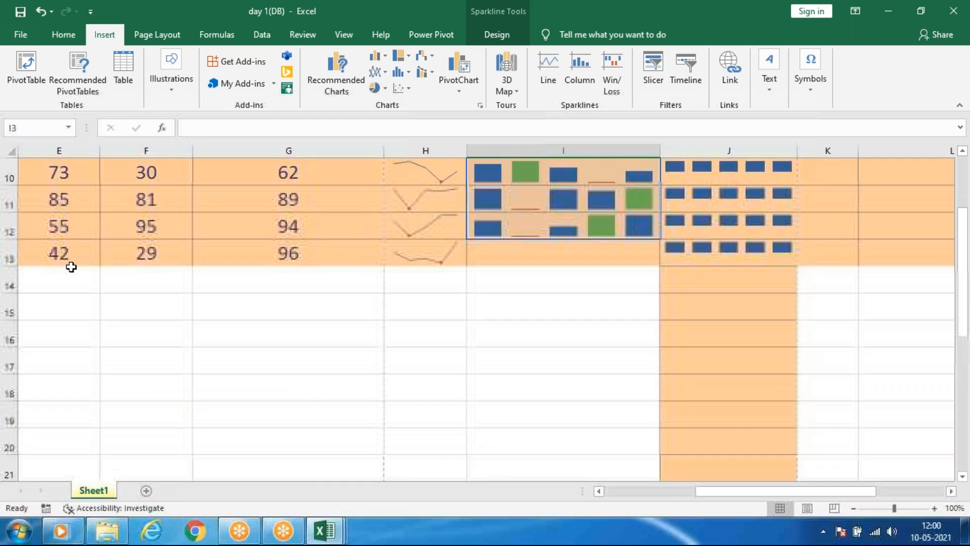
pyautogui.click(221, 323)
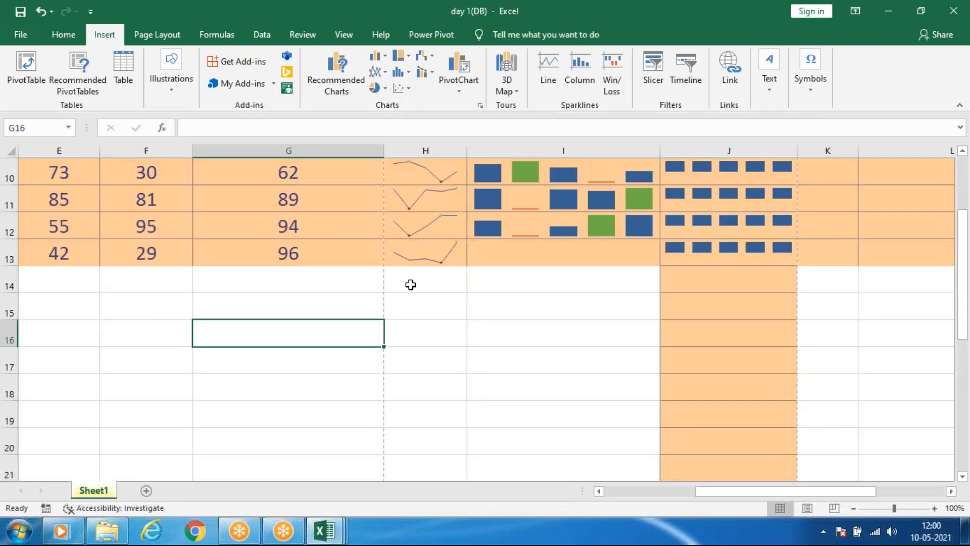
pyautogui.click(781, 91)
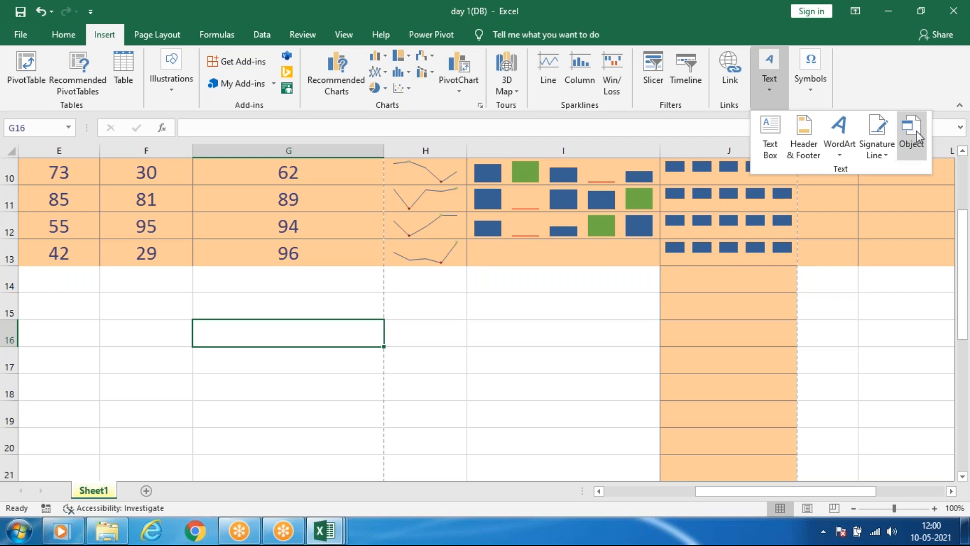
pyautogui.click(808, 87)
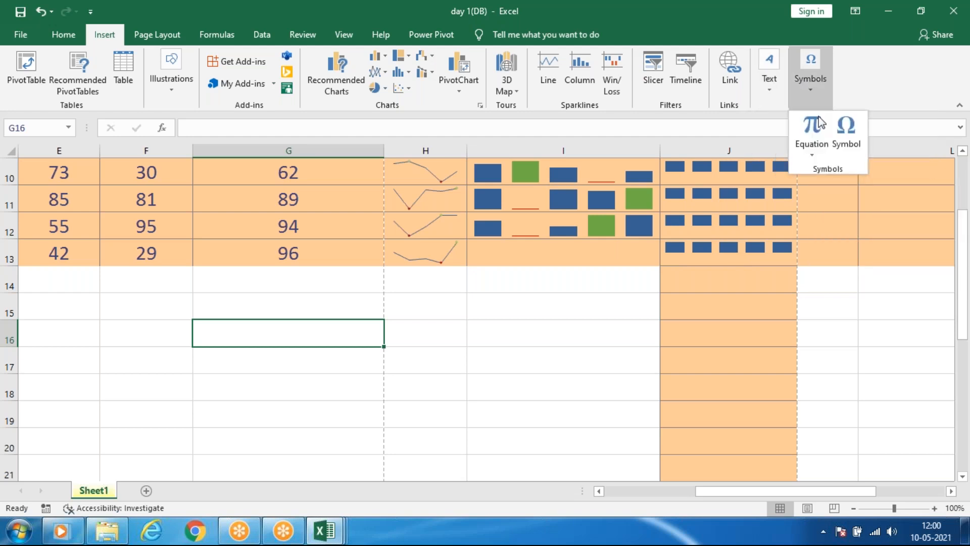
pyautogui.click(811, 155)
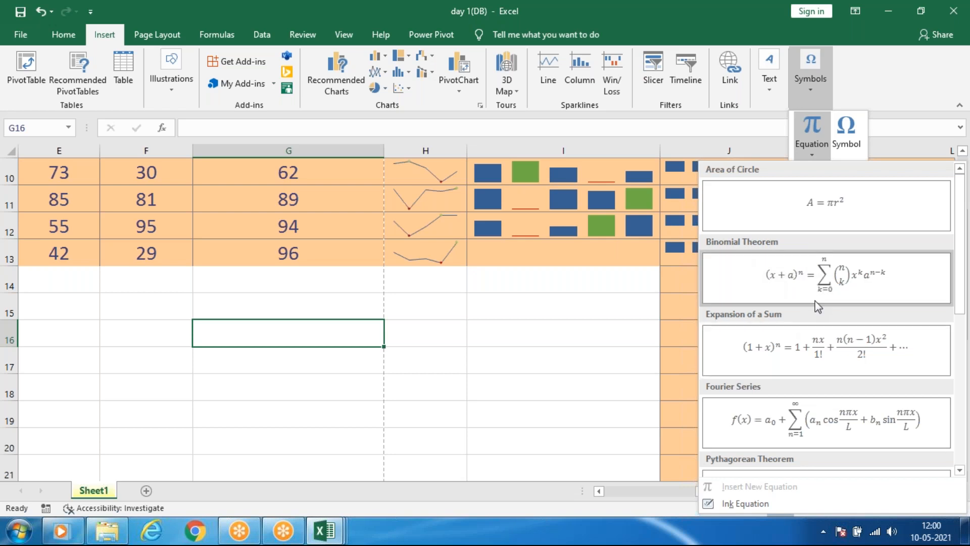
pyautogui.scroll(-3, 766, 402)
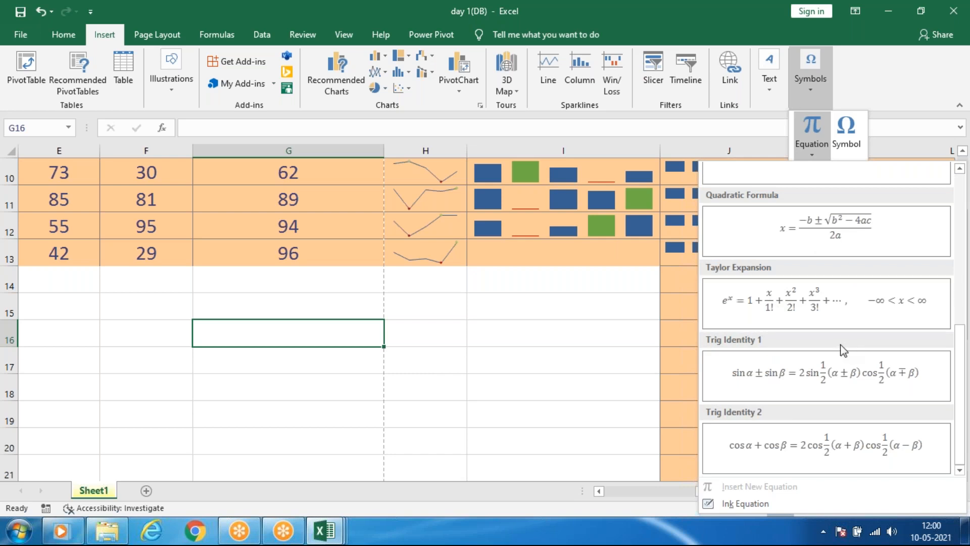
# Insert the Registered Sign symbol (®) twice into cell G16 from the recently used symbols.
pyautogui.click(853, 134)
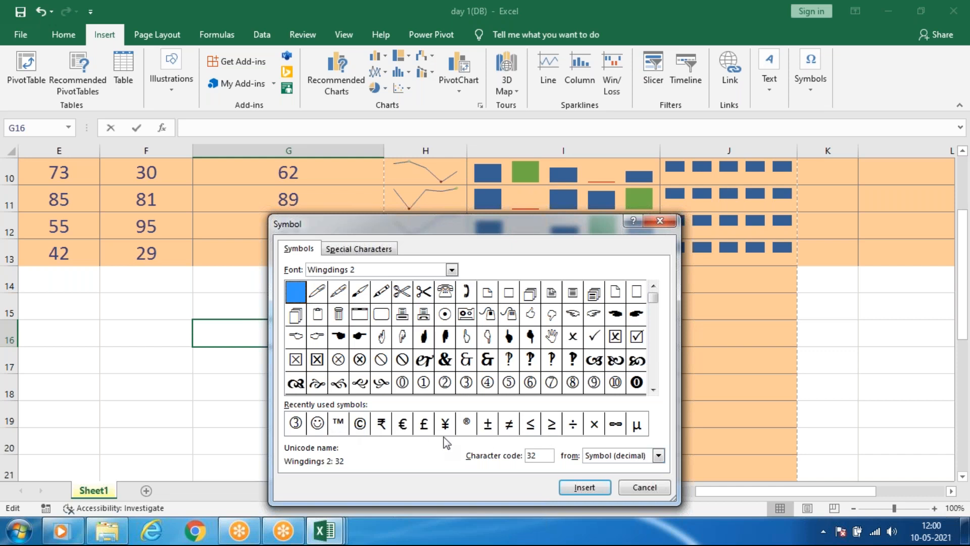
pyautogui.click(470, 427)
pyautogui.doubleClick(470, 427)
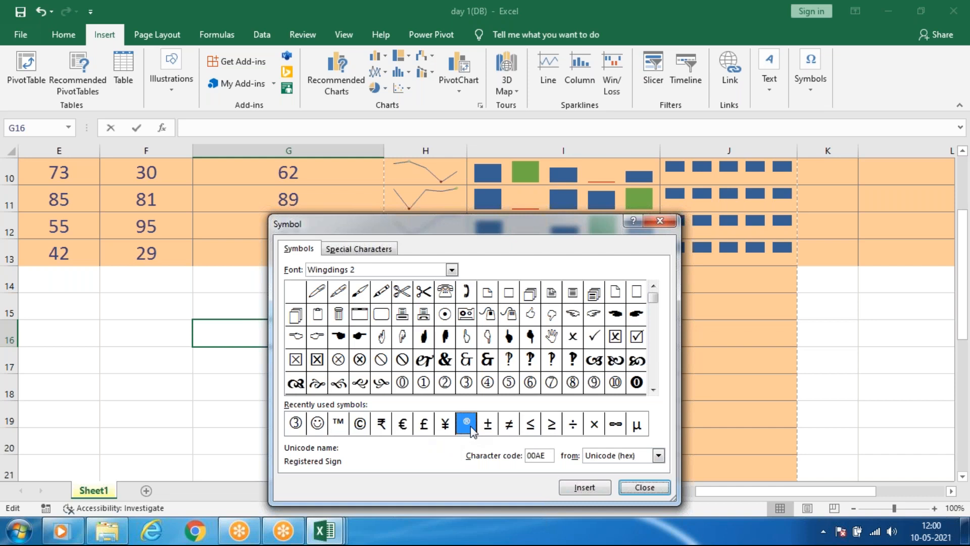
pyautogui.click(591, 491)
pyautogui.click(645, 488)
# Enlarge the two ® symbols in cell G16 to font size 36.
pyautogui.moveTo(238, 340); pyautogui.dragTo(153, 334)
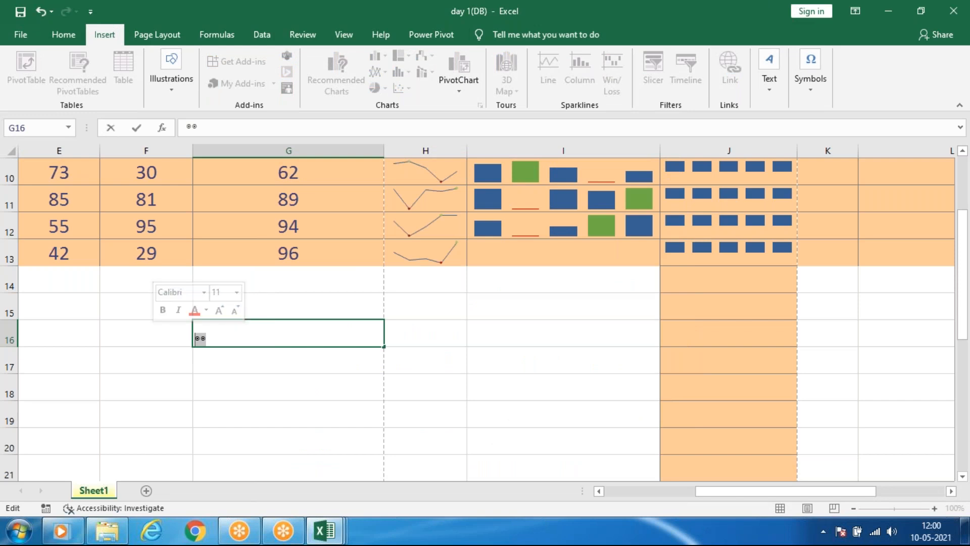
pyautogui.click(171, 71)
pyautogui.click(60, 31)
pyautogui.click(60, 35)
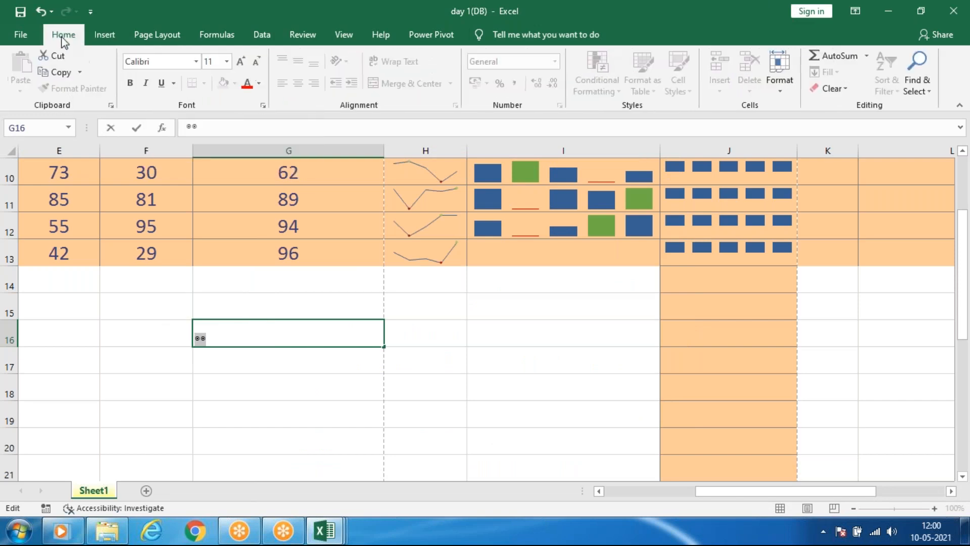
pyautogui.doubleClick(242, 58)
pyautogui.click(242, 58)
pyautogui.doubleClick(241, 58)
pyautogui.doubleClick(242, 58)
pyautogui.doubleClick(241, 61)
pyautogui.click(190, 326)
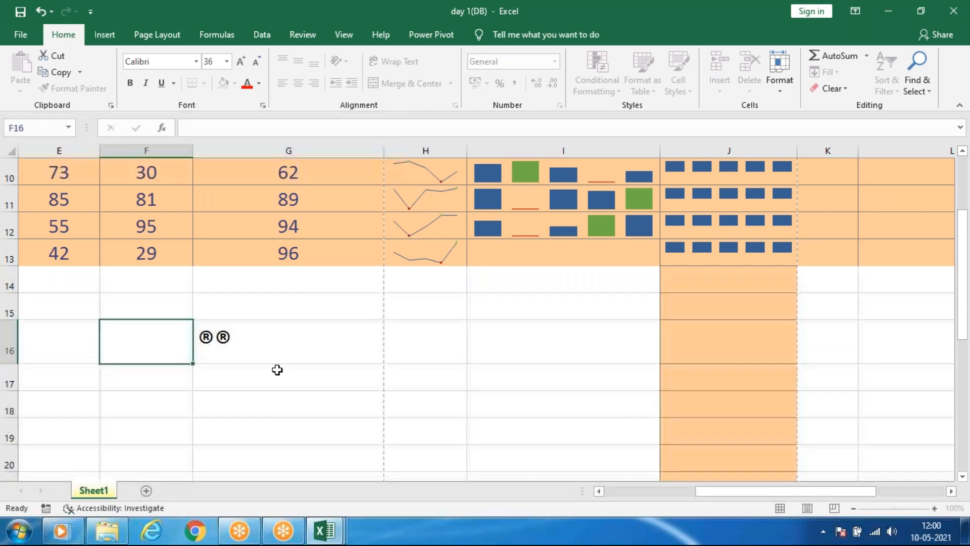
# Delete both ® symbols from cell G16.
pyautogui.click(278, 369)
pyautogui.click(225, 334)
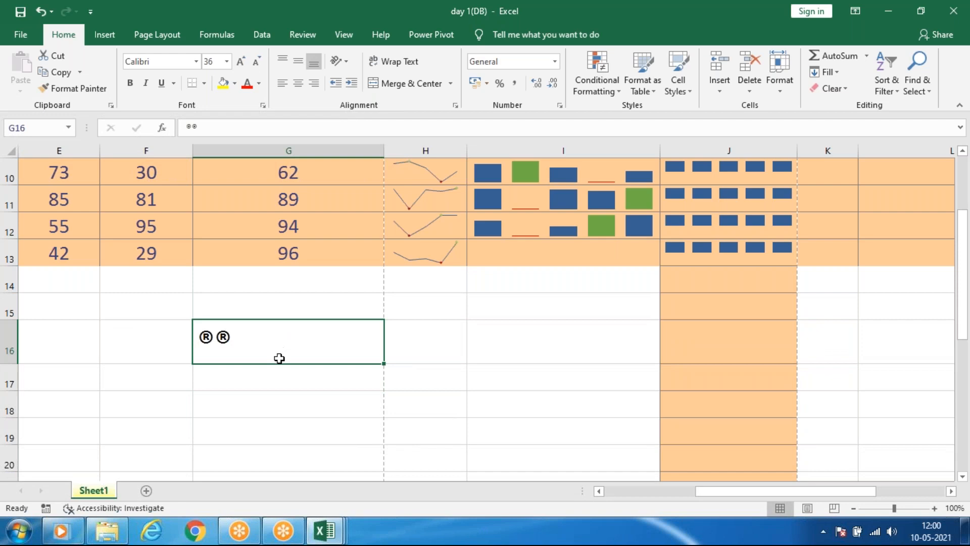
pyautogui.doubleClick(232, 336)
pyautogui.click(192, 335)
pyautogui.doubleClick(195, 335)
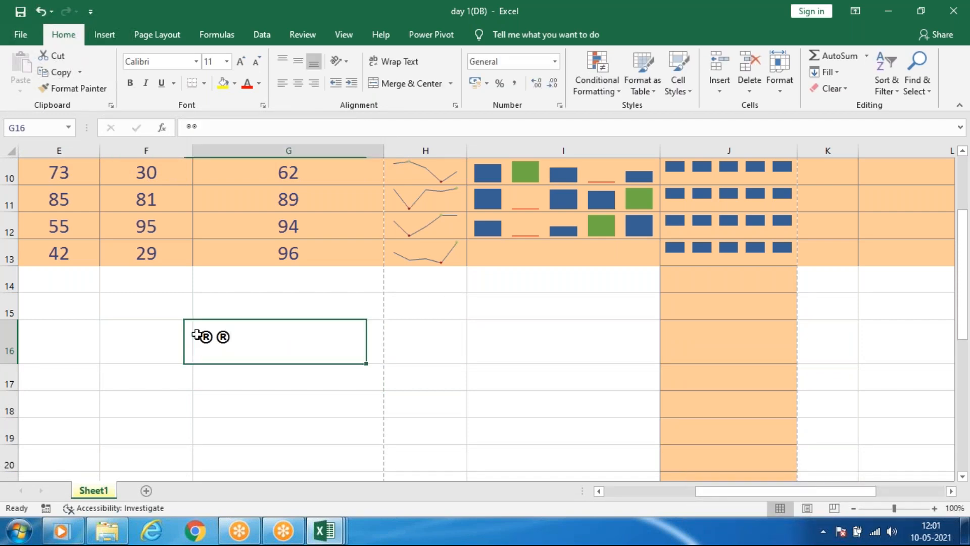
pyautogui.moveTo(245, 344); pyautogui.dragTo(179, 338)
pyautogui.press('Delete')
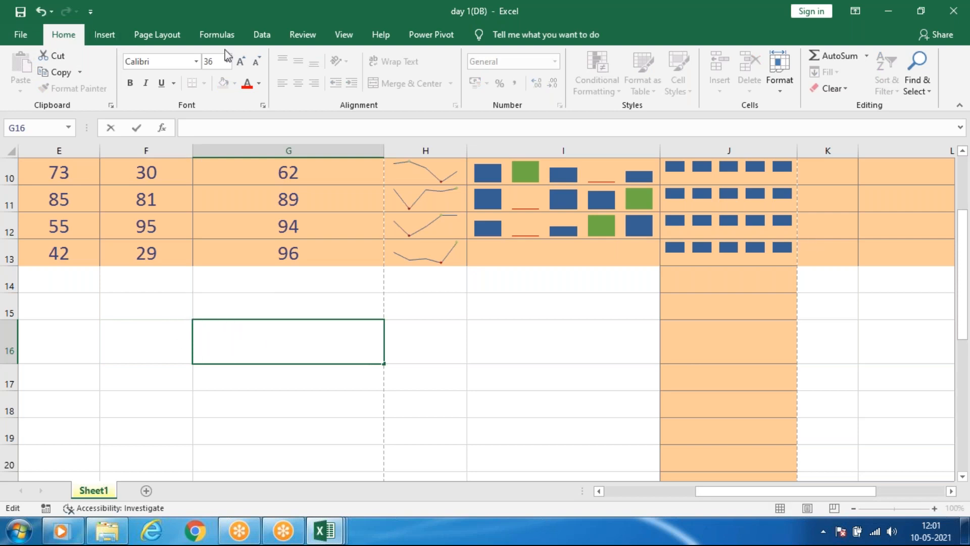
# Review the Symbol dialog's character code and special characters list, and leave it without inserting anything.
pyautogui.click(105, 35)
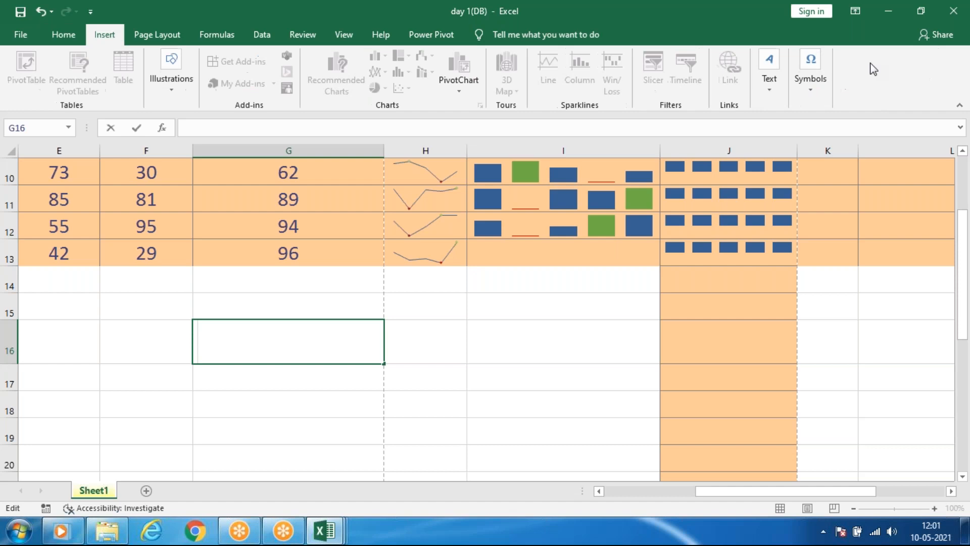
pyautogui.click(810, 93)
pyautogui.click(844, 134)
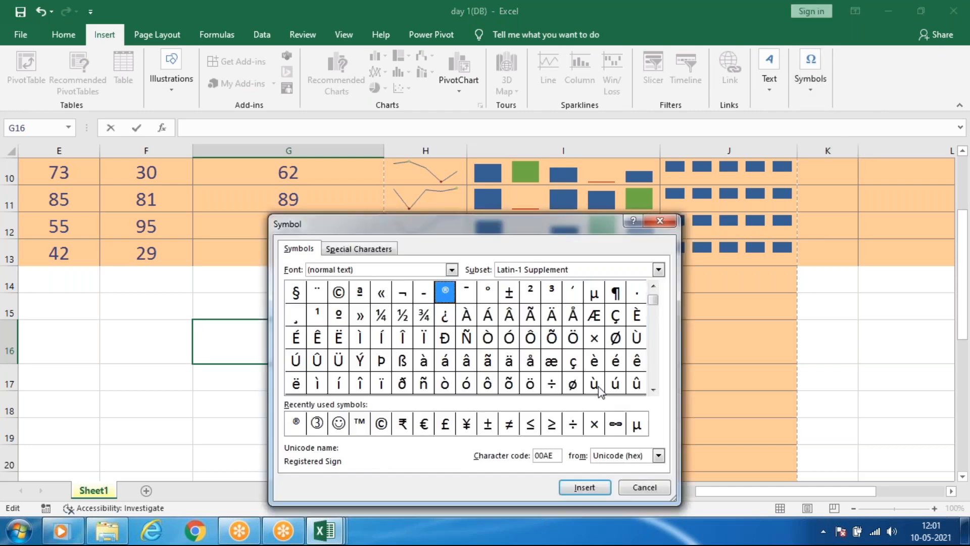
pyautogui.moveTo(559, 454); pyautogui.dragTo(515, 453)
pyautogui.click(556, 456)
pyautogui.click(344, 249)
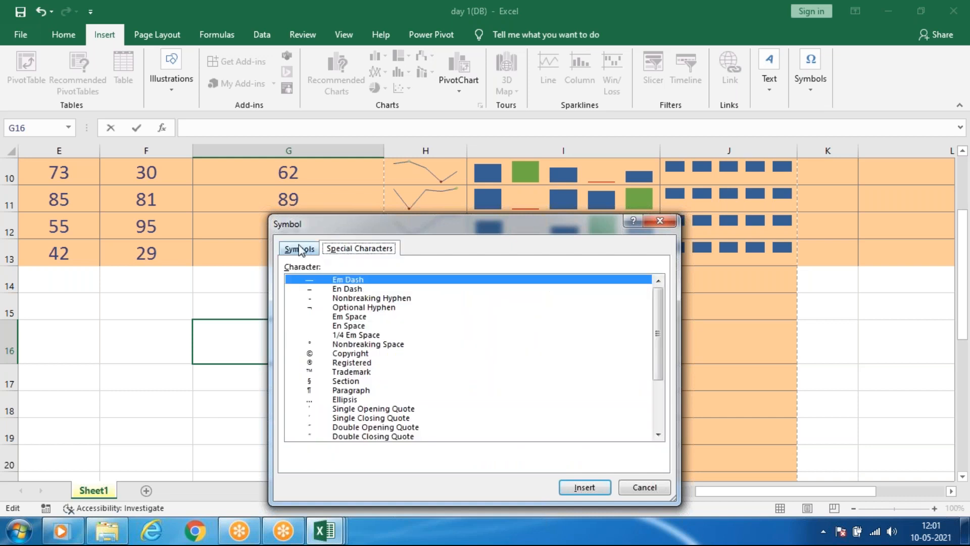
pyautogui.click(298, 248)
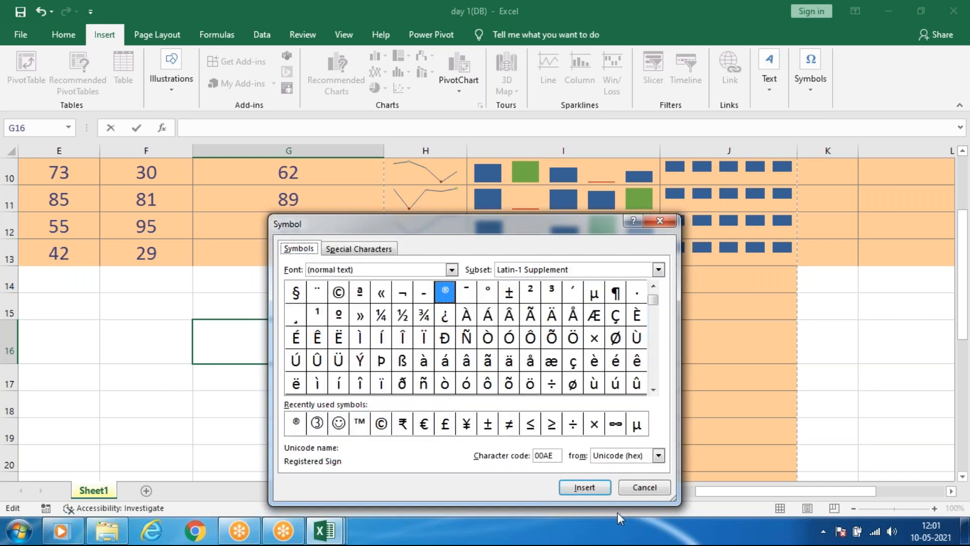
pyautogui.click(644, 487)
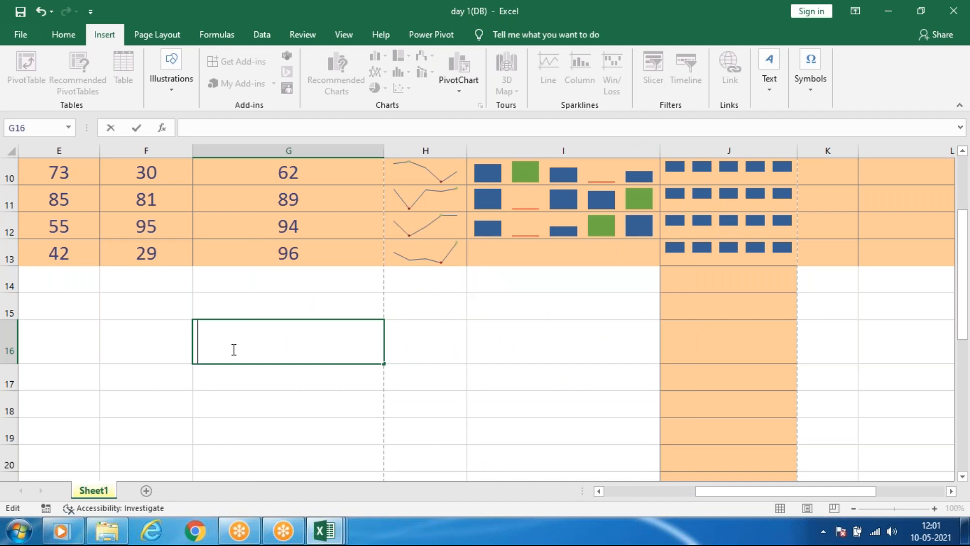
pyautogui.moveTo(482, 9)
pyautogui.mouseDown()
pyautogui.moveTo(461, 463)
pyautogui.moveTo(477, 10)
pyautogui.mouseUp()
pyautogui.click(677, 10)
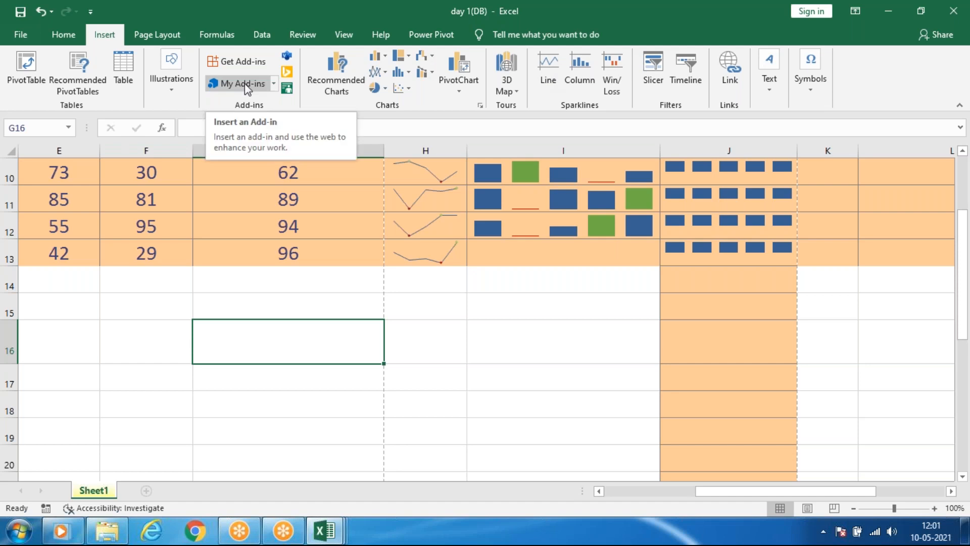
pyautogui.click(512, 317)
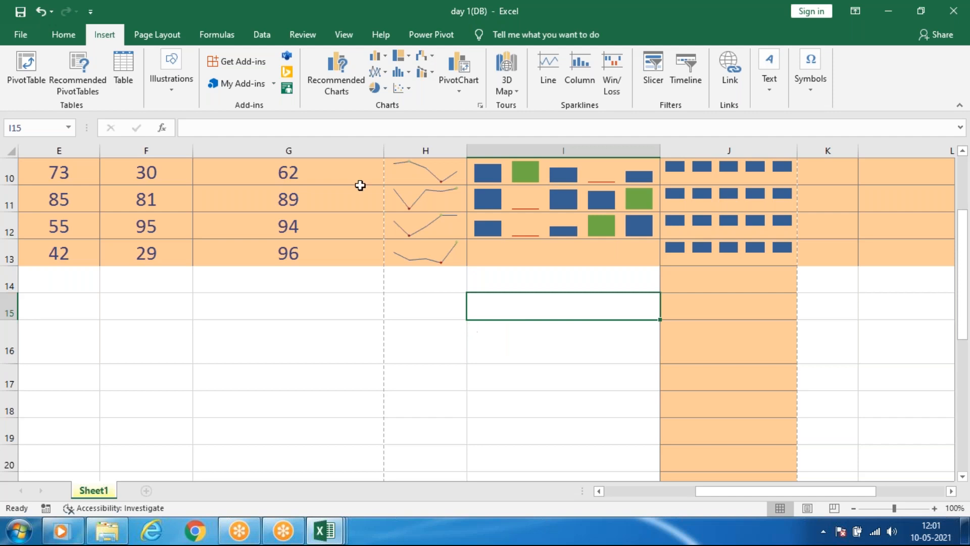
pyautogui.click(229, 37)
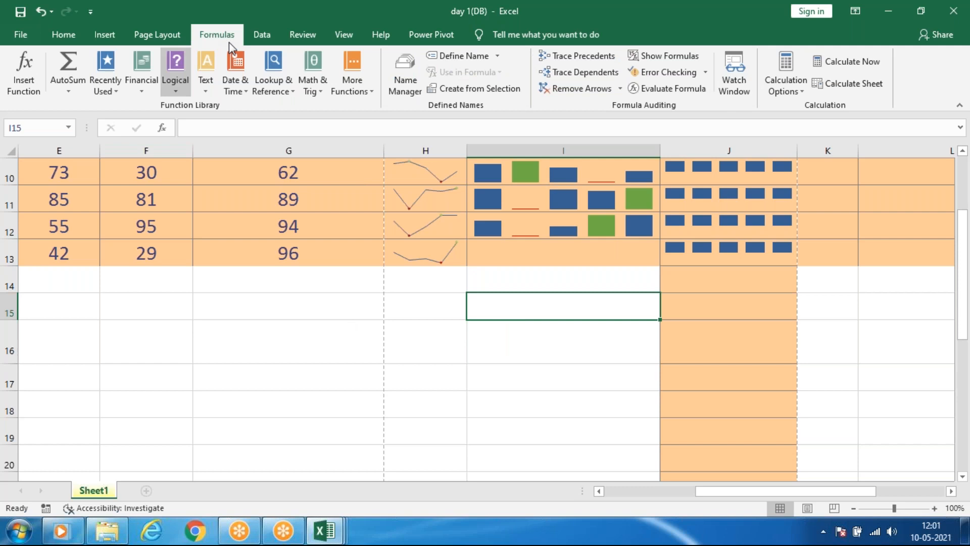
pyautogui.click(434, 326)
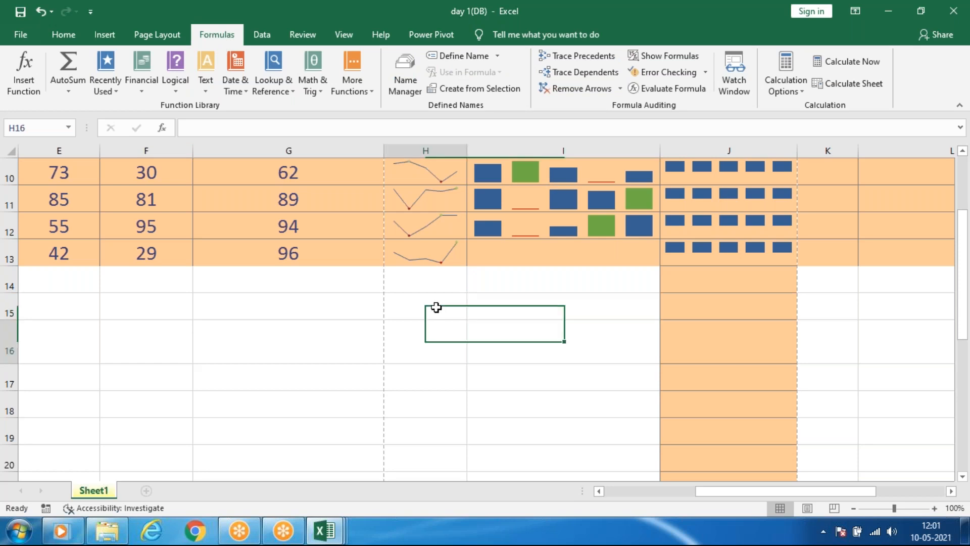
pyautogui.click(105, 34)
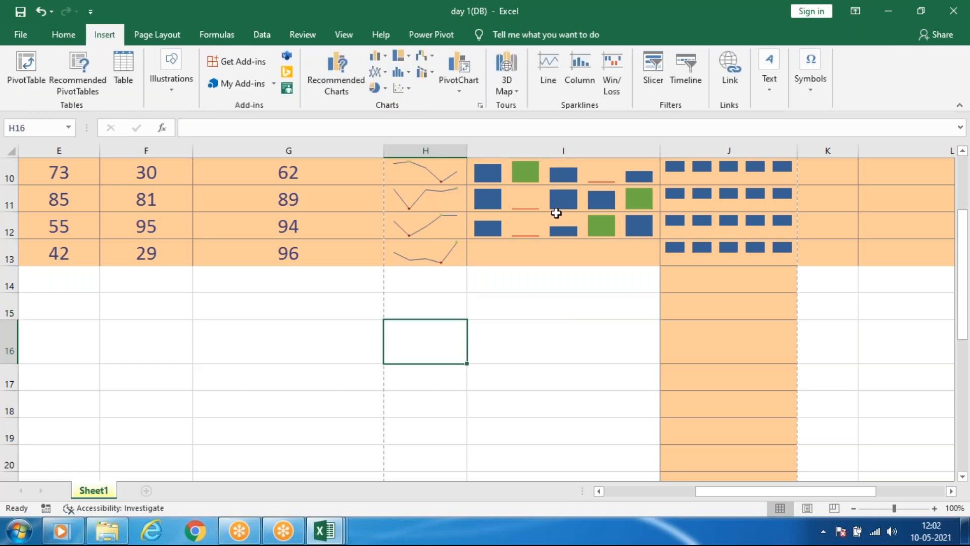
pyautogui.click(222, 35)
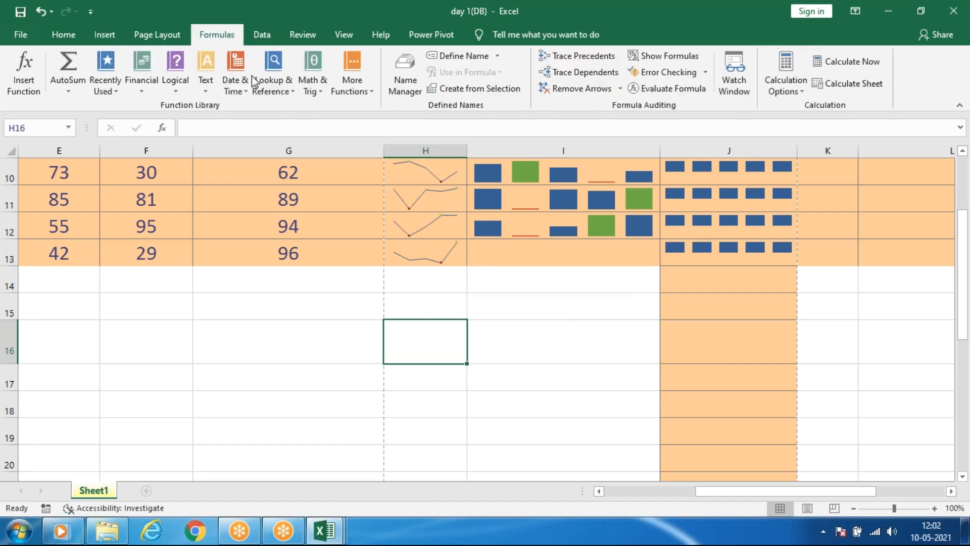
pyautogui.click(531, 326)
pyautogui.scroll(3, 713, 356)
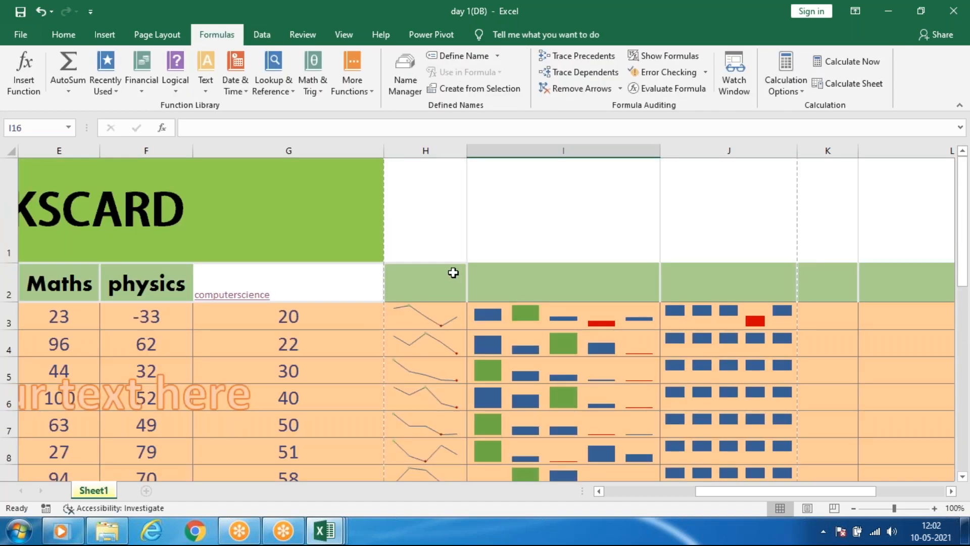
pyautogui.scroll(-2, 453, 273)
pyautogui.keyDown('ctrl'); pyautogui.scroll(-3, 453, 271); pyautogui.keyUp('ctrl')
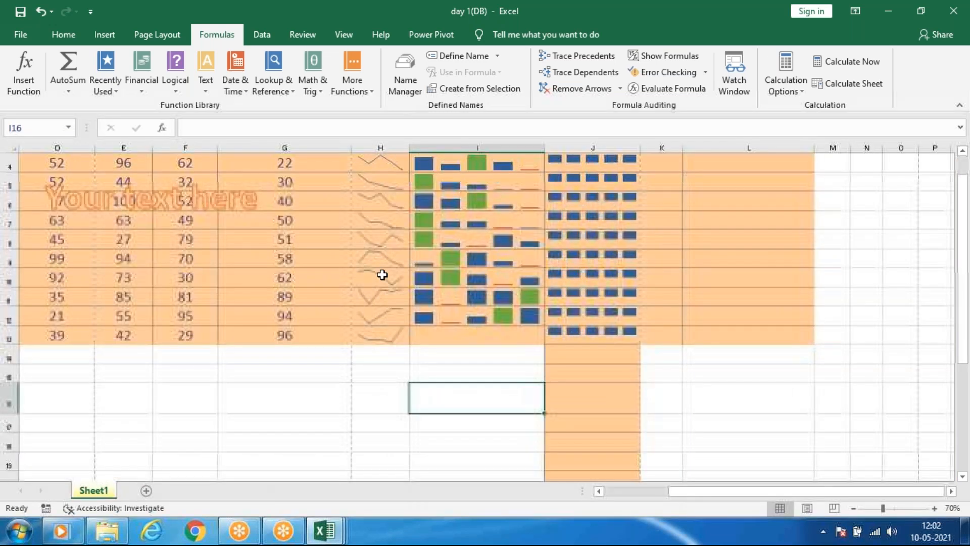
pyautogui.keyDown('ctrl'); pyautogui.scroll(9, 382, 274); pyautogui.keyUp('ctrl')
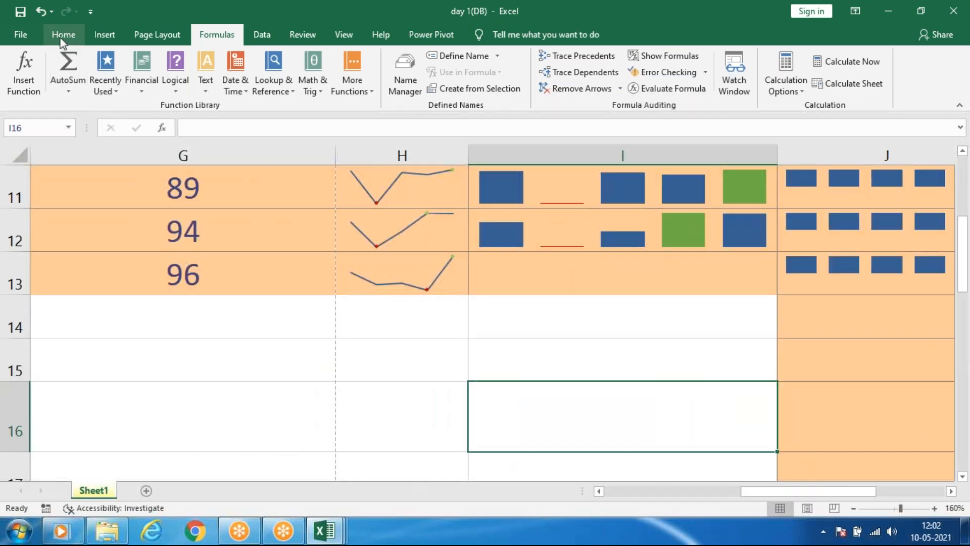
# Look through the AutoSum function choices for cell I16, and leave them without applying any.
pyautogui.click(63, 35)
pyautogui.click(867, 56)
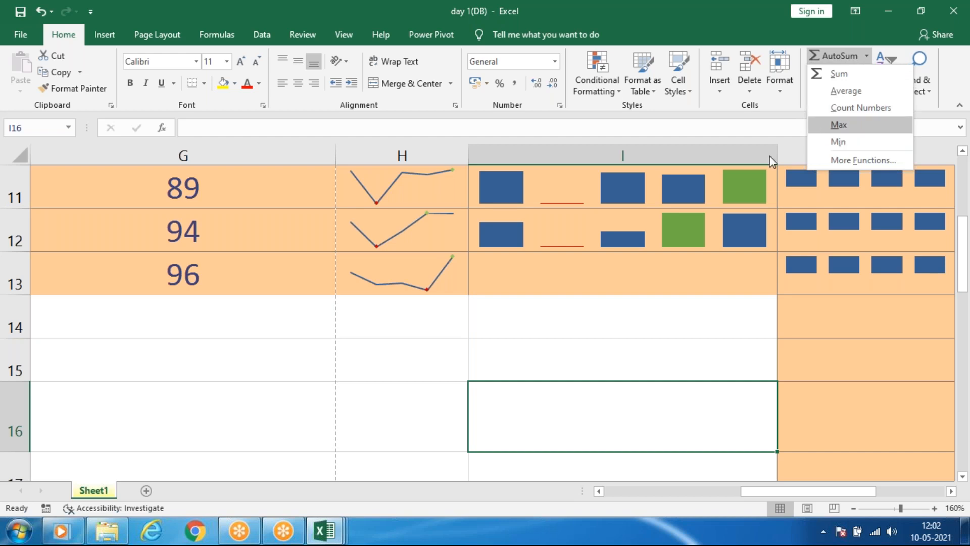
pyautogui.click(534, 316)
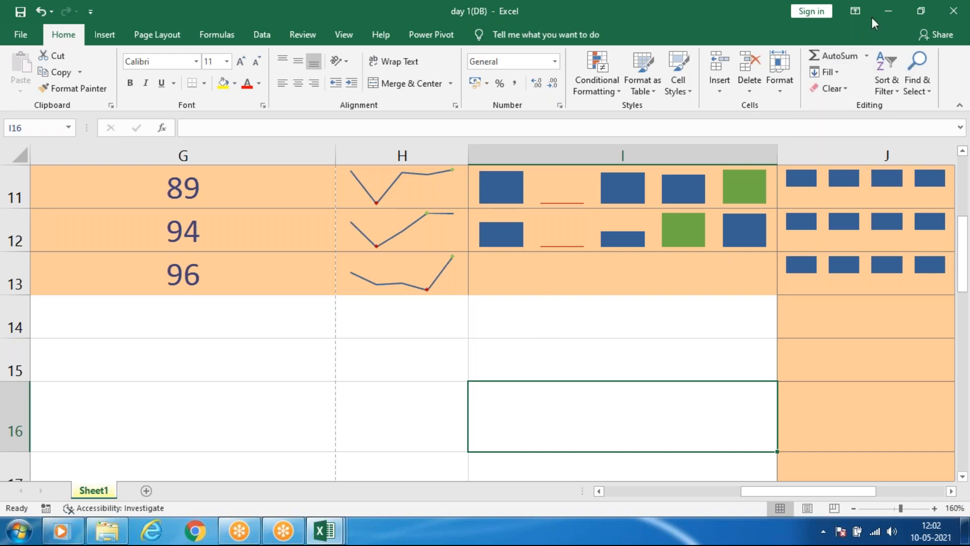
# Minimize the day 1(DB), pivot assignments (2), 3D Maps and Book1 windows to reach the desktop.
pyautogui.click(888, 11)
pyautogui.rightClick(553, 256)
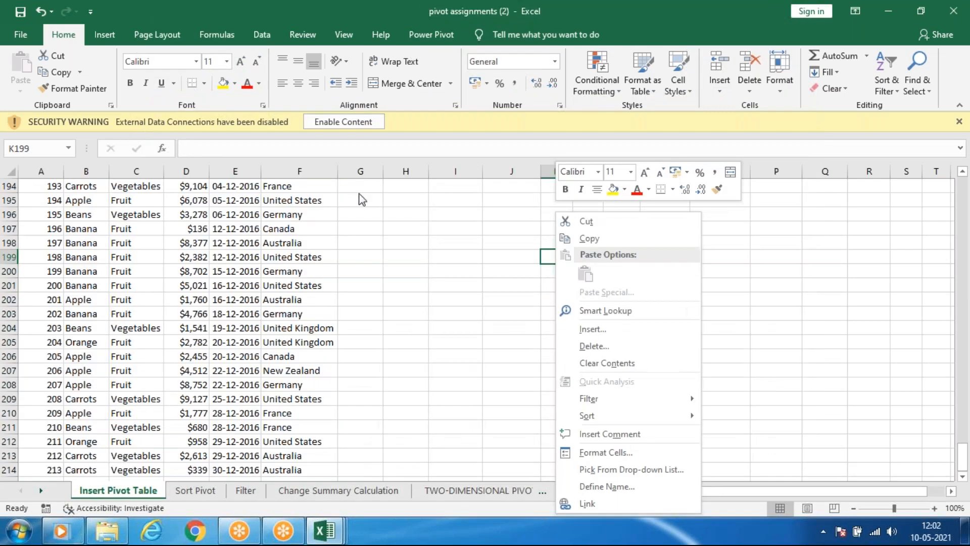
pyautogui.click(890, 227)
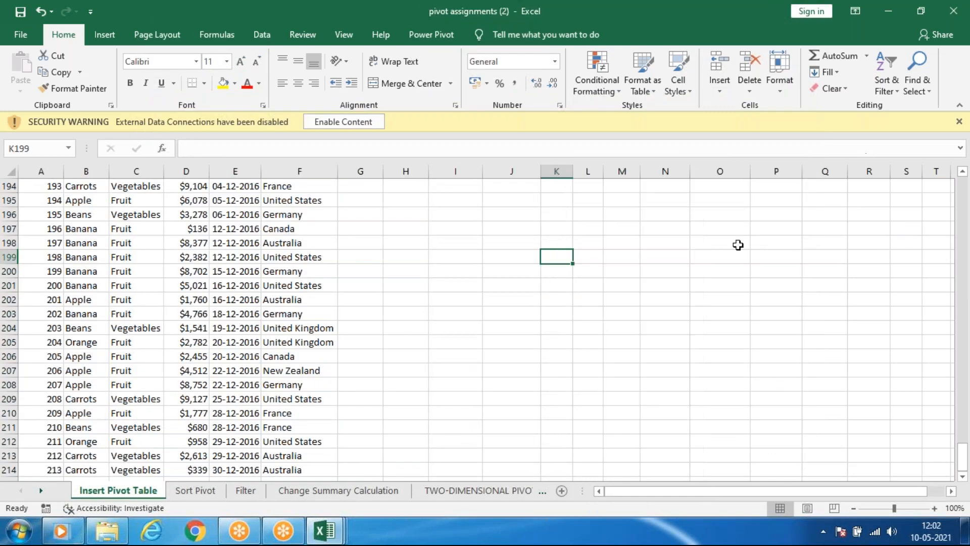
pyautogui.click(885, 12)
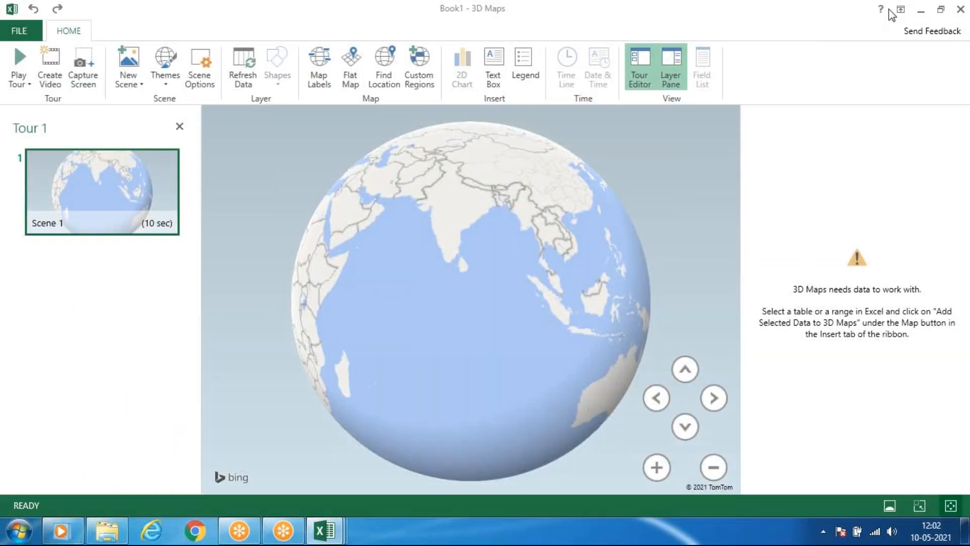
pyautogui.click(922, 10)
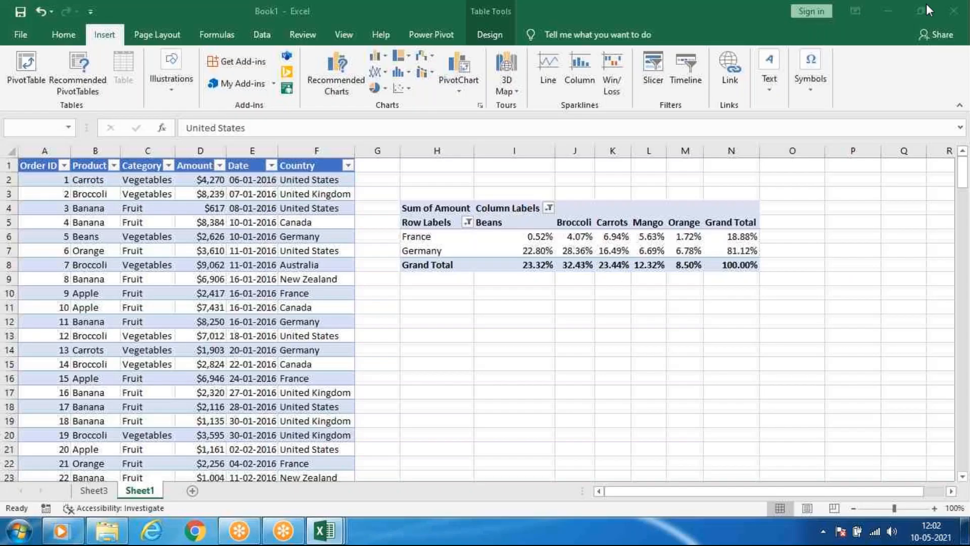
pyautogui.click(887, 10)
# Refresh the desktop twice.
pyautogui.rightClick(418, 216)
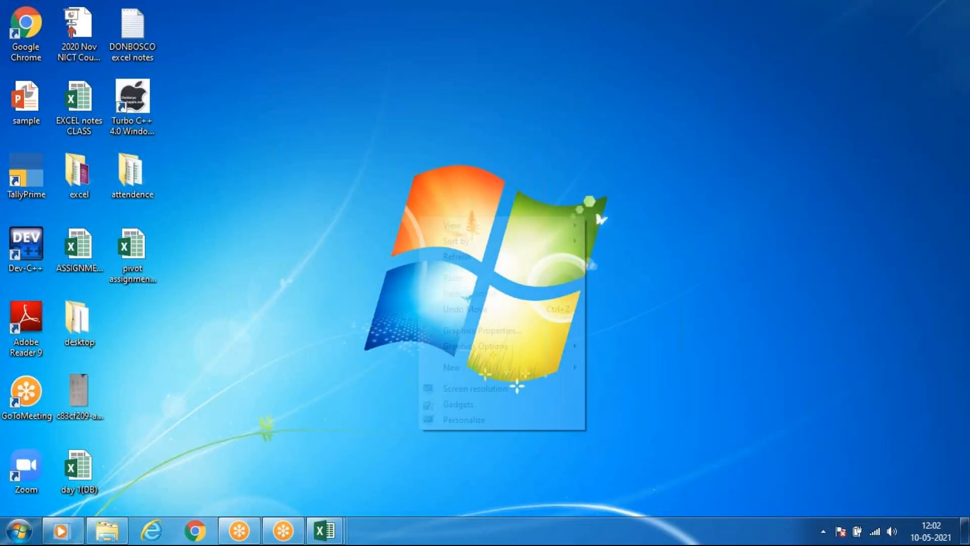
pyautogui.click(463, 257)
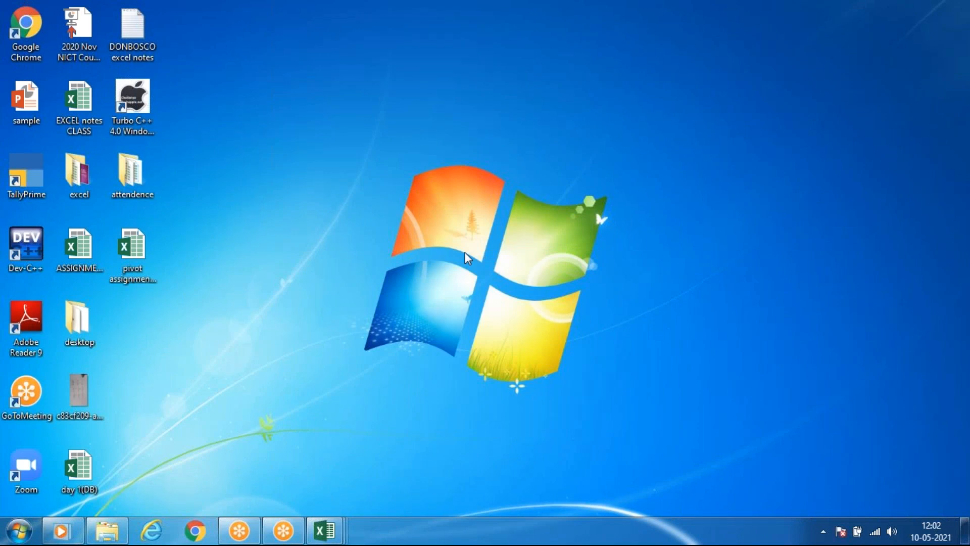
pyautogui.rightClick(457, 243)
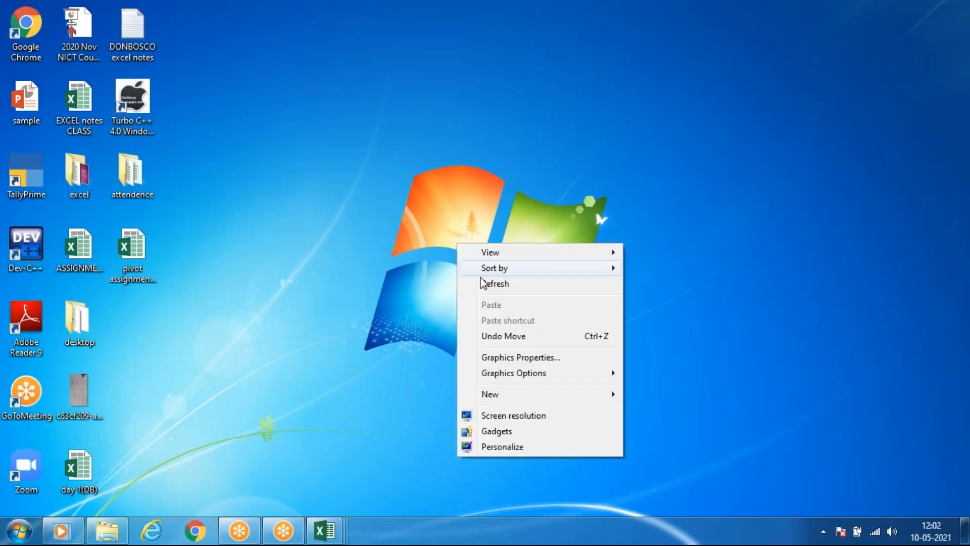
pyautogui.click(483, 282)
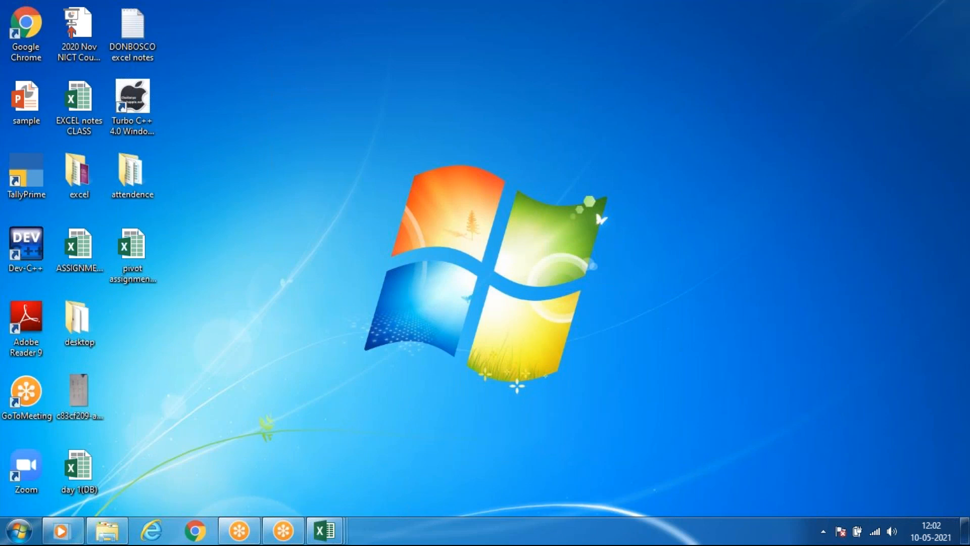
# Close the 3D Maps window and all open Excel workbooks, and refresh the desktop.
pyautogui.moveTo(323, 530)
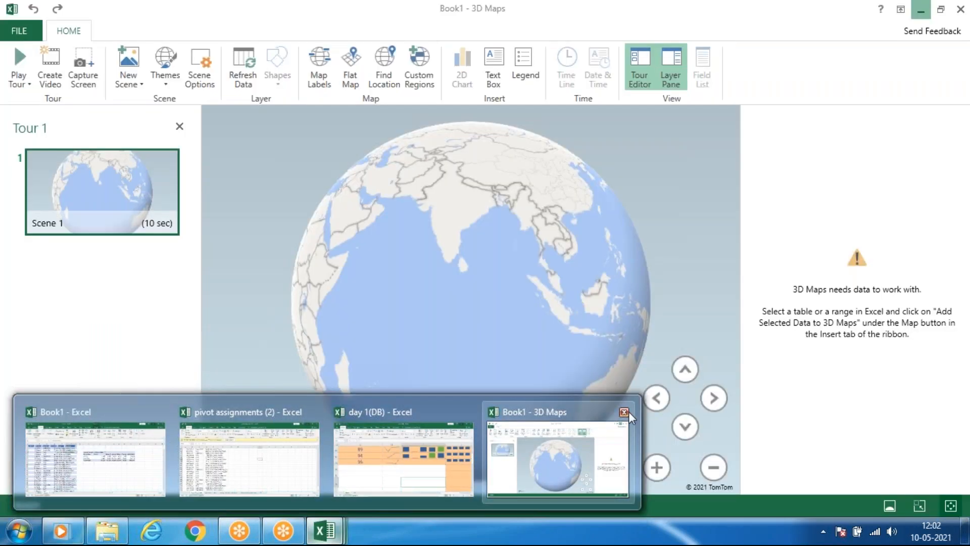
pyautogui.click(626, 412)
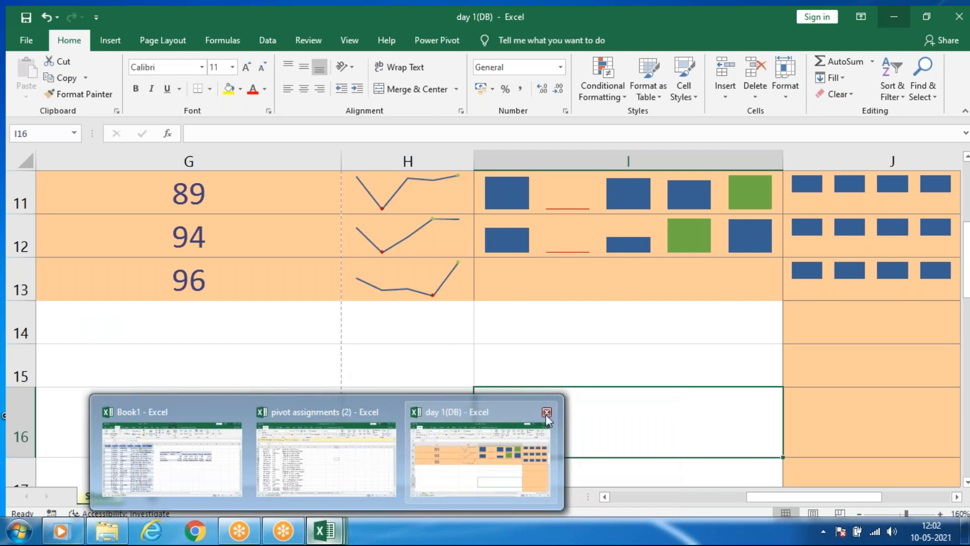
pyautogui.click(546, 412)
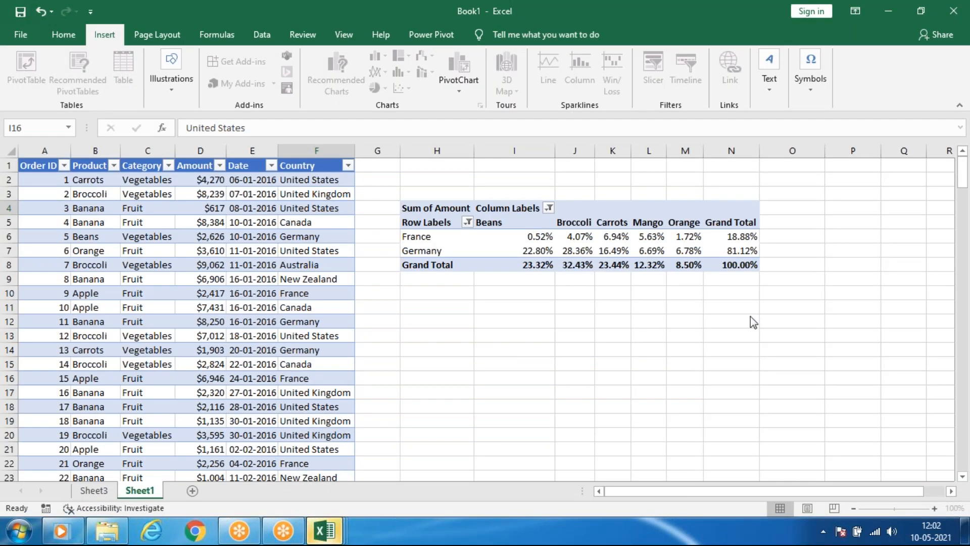
pyautogui.click(954, 11)
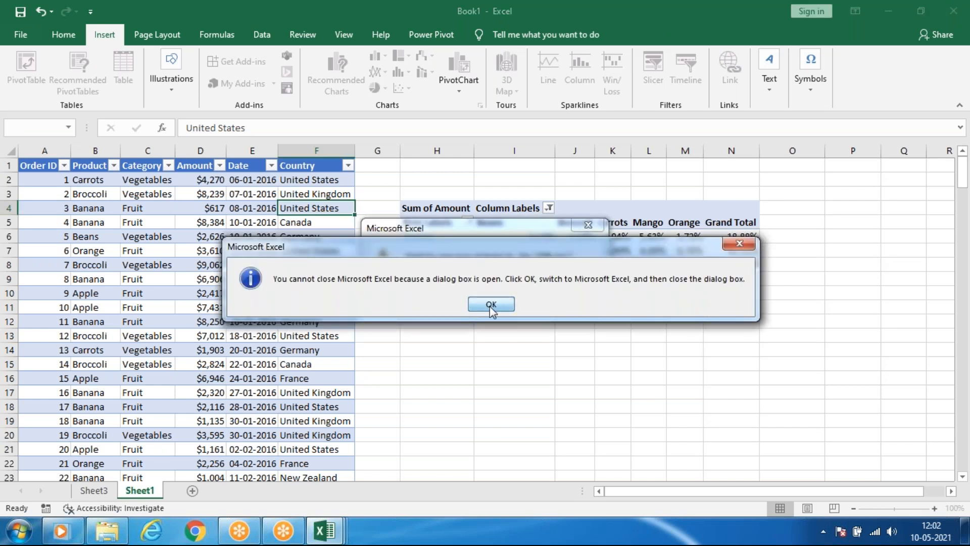
pyautogui.click(489, 307)
pyautogui.click(481, 284)
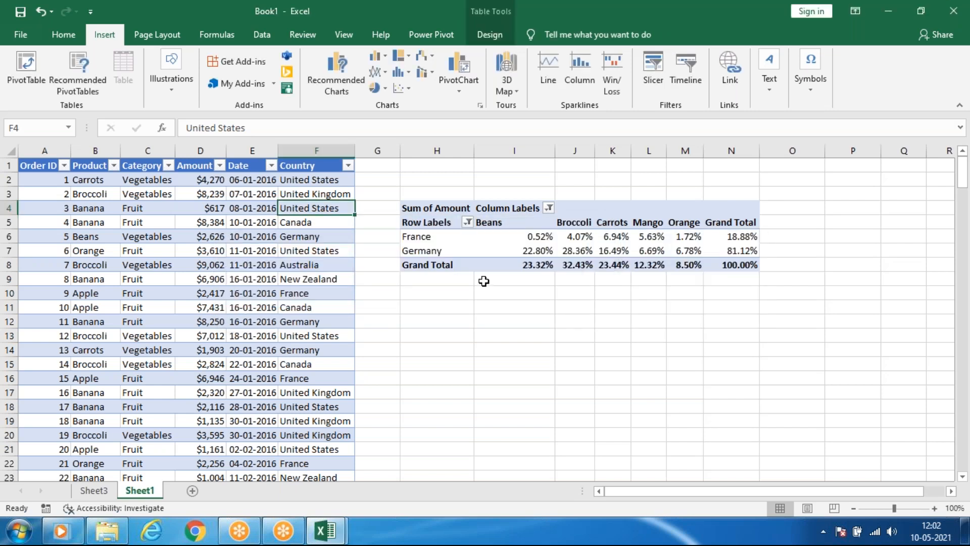
pyautogui.click(953, 11)
pyautogui.press('super+d')
pyautogui.click(327, 531)
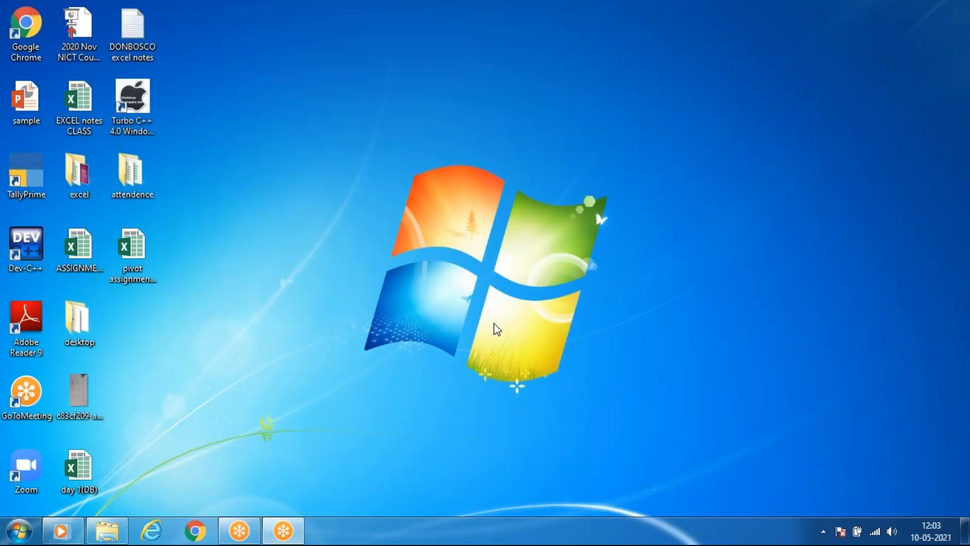
pyautogui.rightClick(403, 184)
pyautogui.click(459, 226)
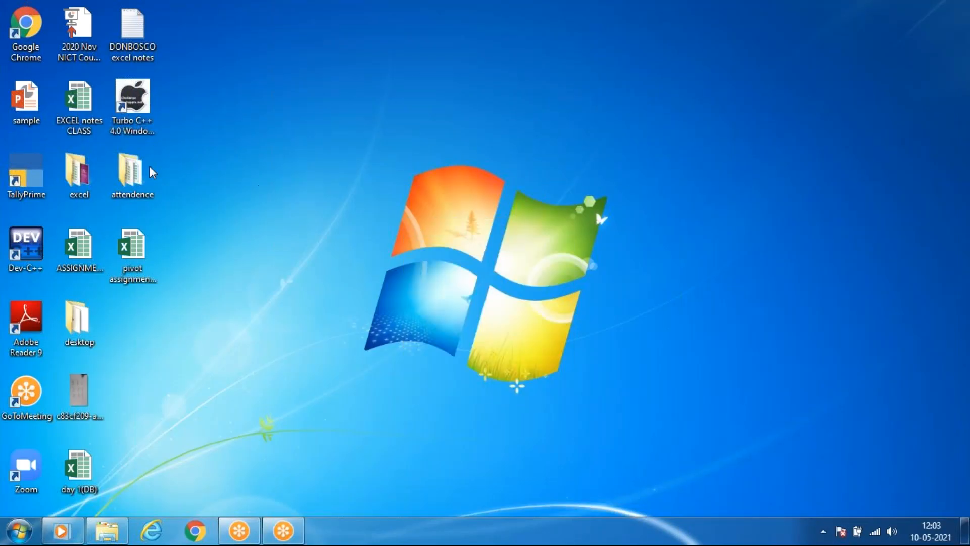
# Open the formulas workbook from the desktop's excel folder, examine its keyboard shortcut list, and minimize it.
pyautogui.doubleClick(80, 175)
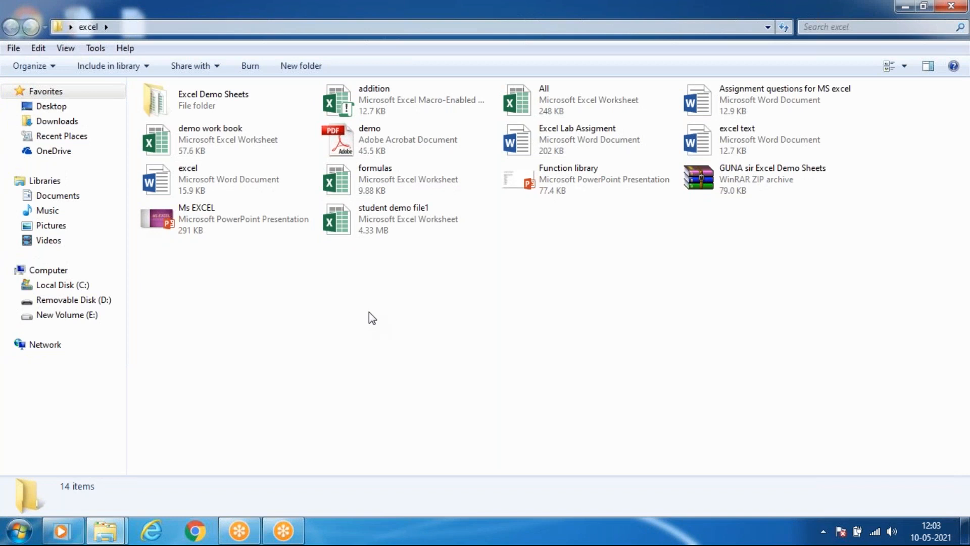
pyautogui.doubleClick(410, 180)
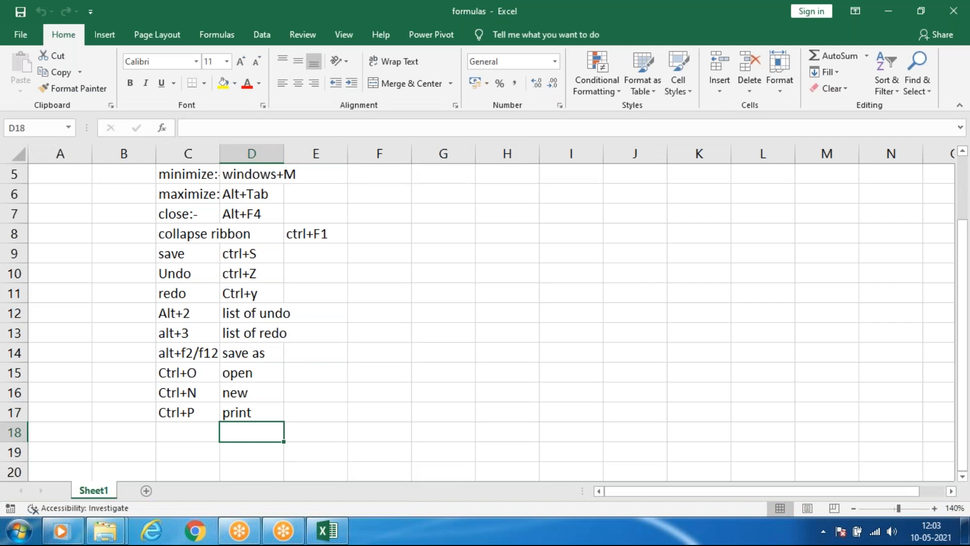
pyautogui.scroll(2, 290, 359)
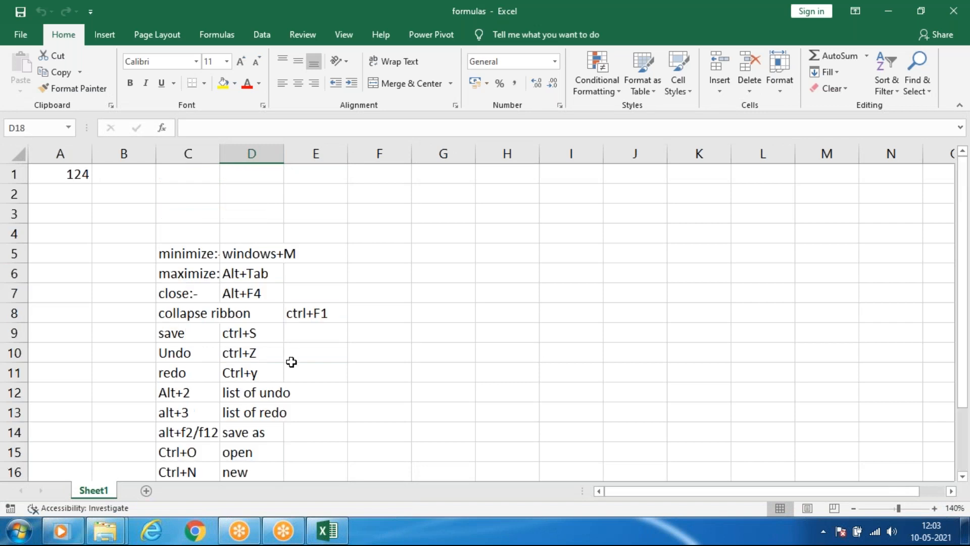
pyautogui.click(889, 11)
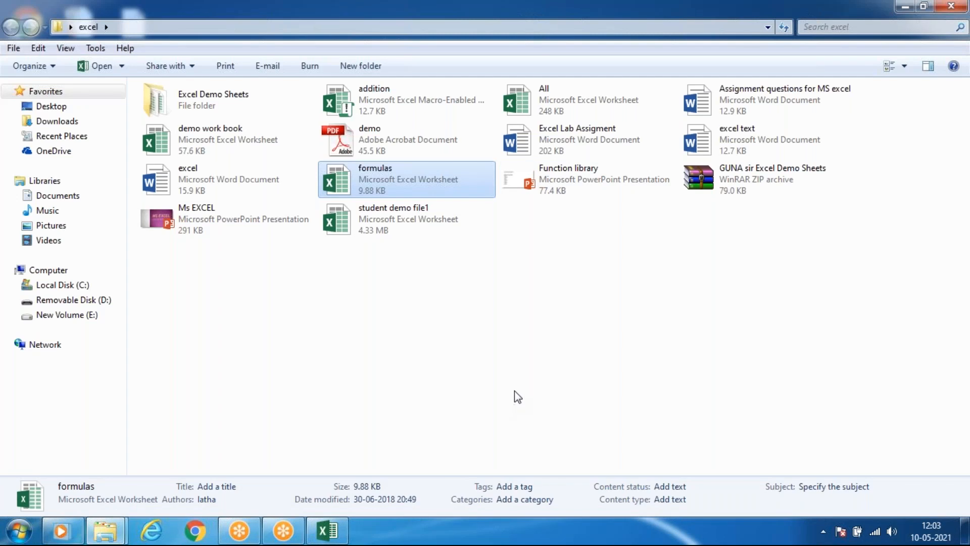
# Try to open the formulas workbook in the Excel Demo Sheets folder, and close the formulas workbook that is already open.
pyautogui.doubleClick(218, 116)
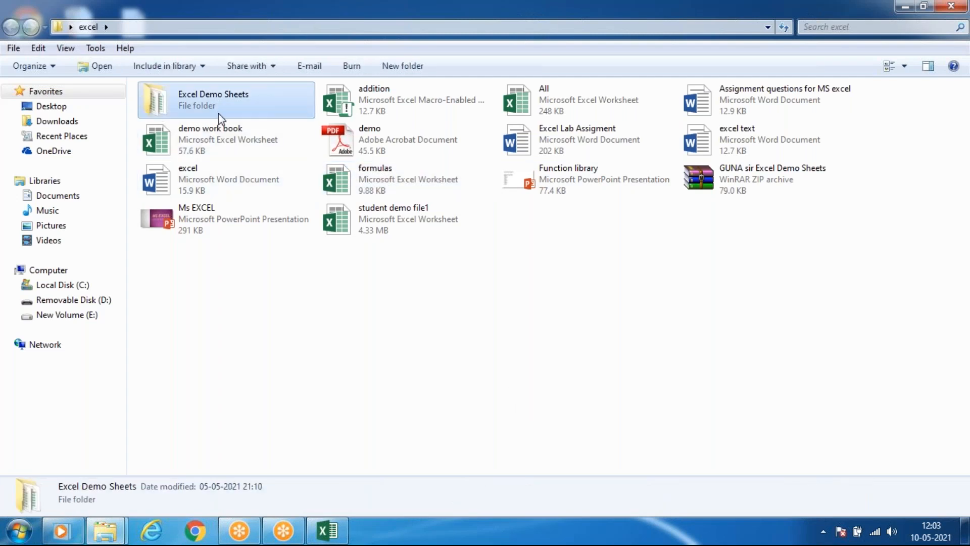
pyautogui.doubleClick(200, 152)
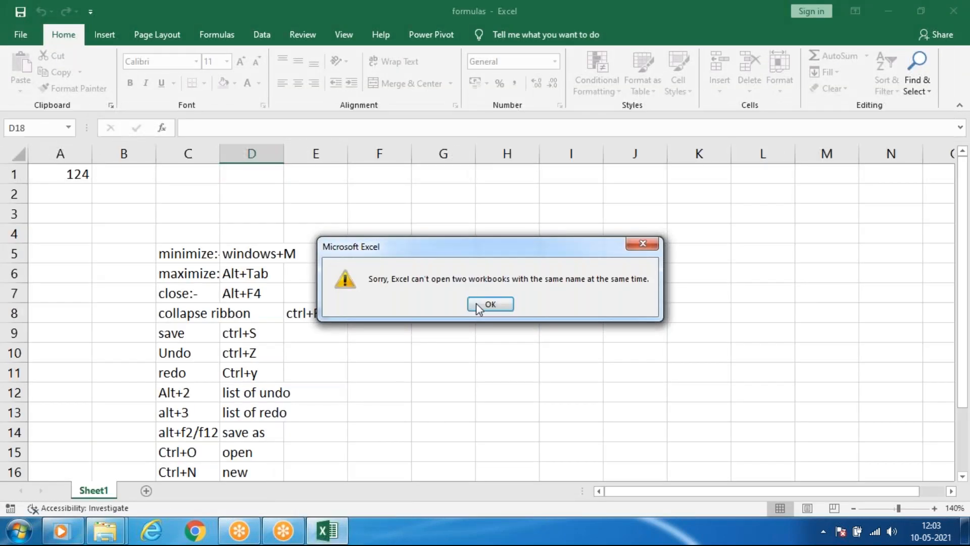
pyautogui.click(477, 304)
pyautogui.click(952, 10)
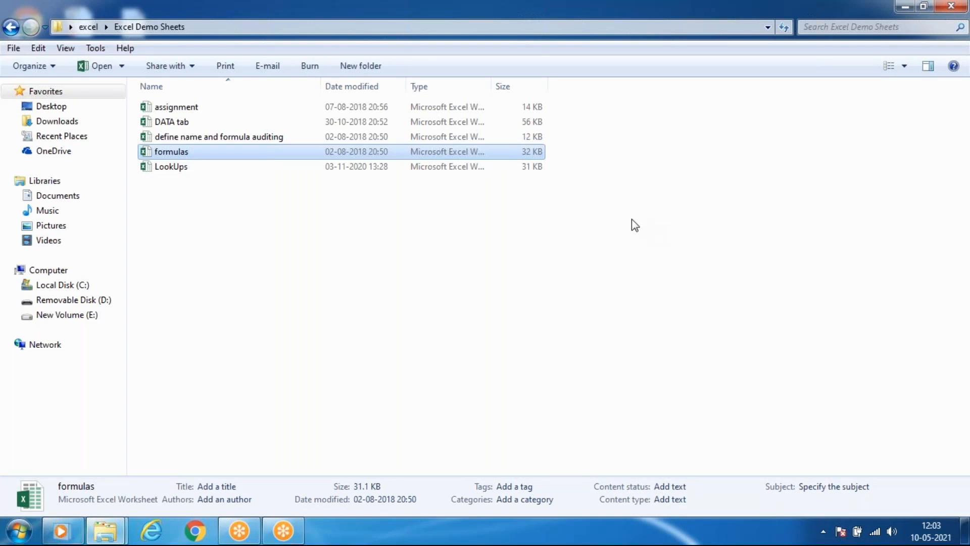
pyautogui.click(914, 9)
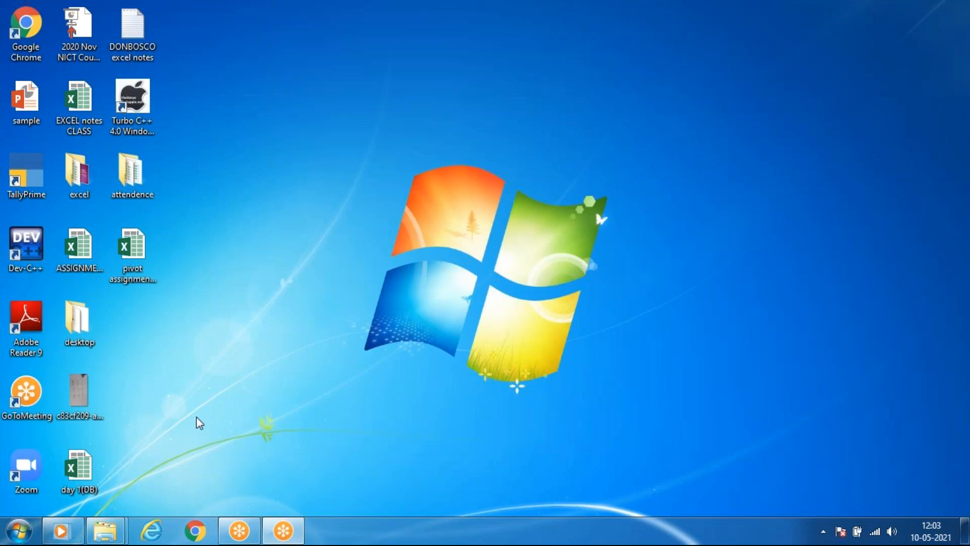
pyautogui.moveTo(108, 537)
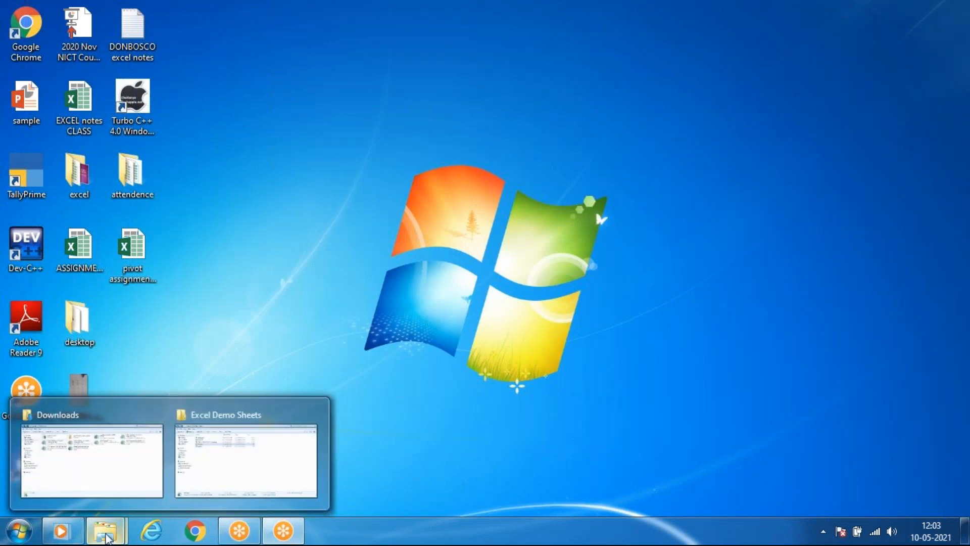
pyautogui.click(203, 461)
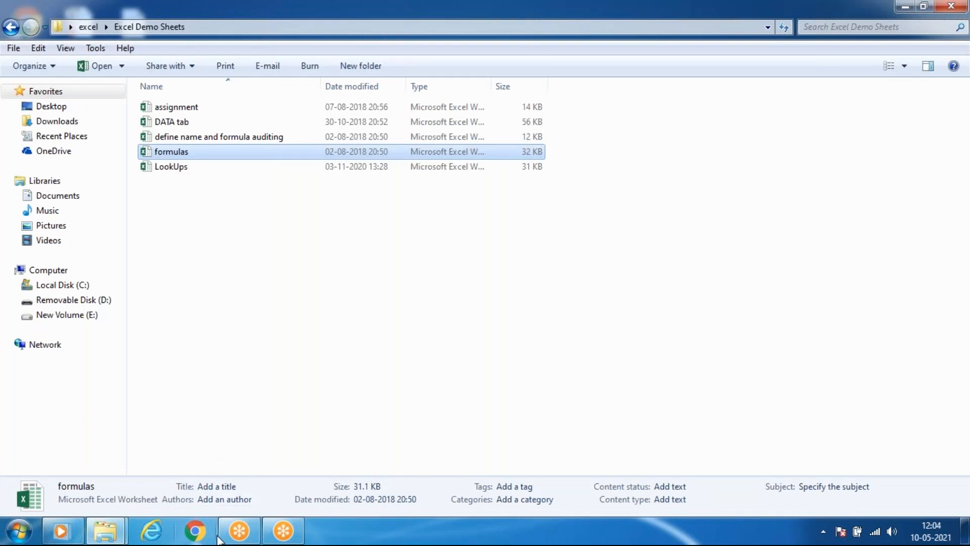
pyautogui.moveTo(110, 532)
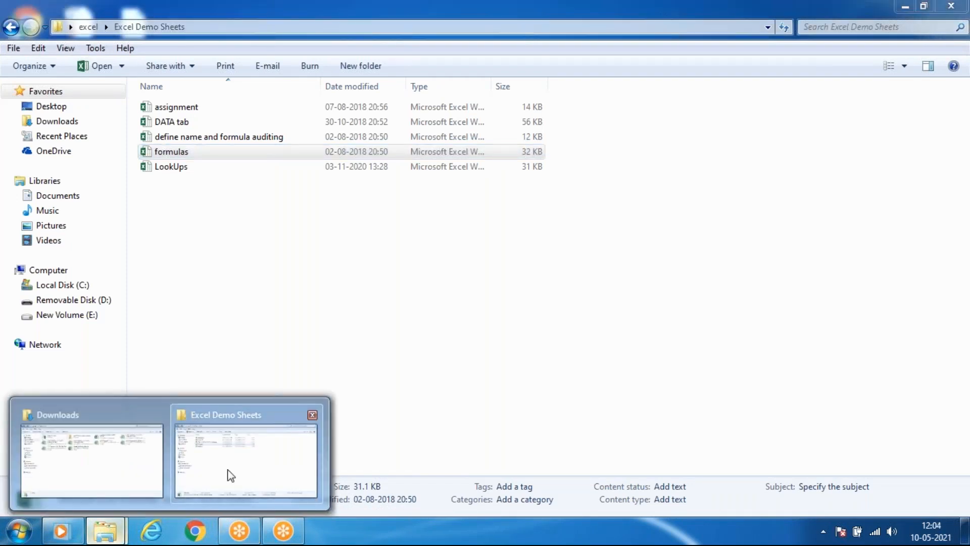
pyautogui.click(231, 475)
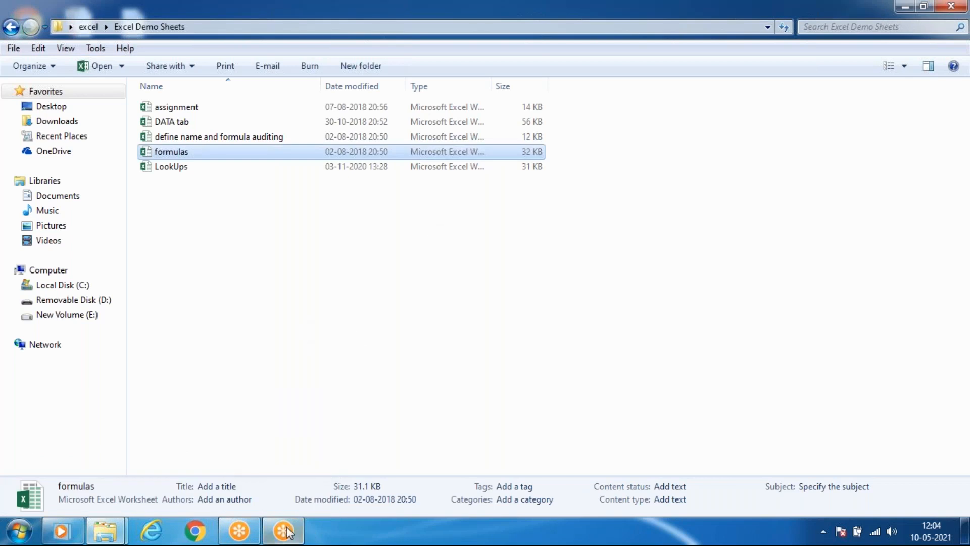
pyautogui.moveTo(119, 531)
pyautogui.click(217, 478)
# Switch to Excel and create a new blank workbook.
pyautogui.click(20, 529)
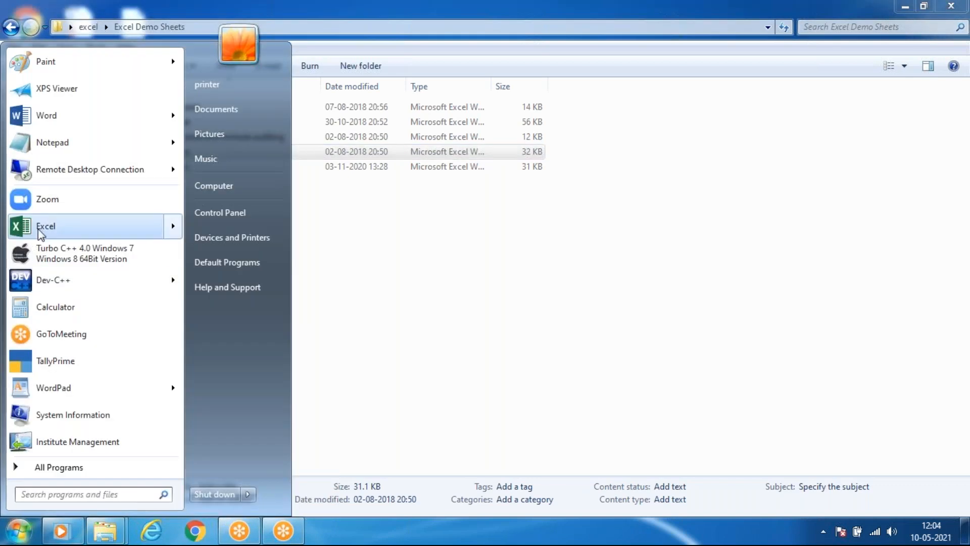
pyautogui.click(12, 228)
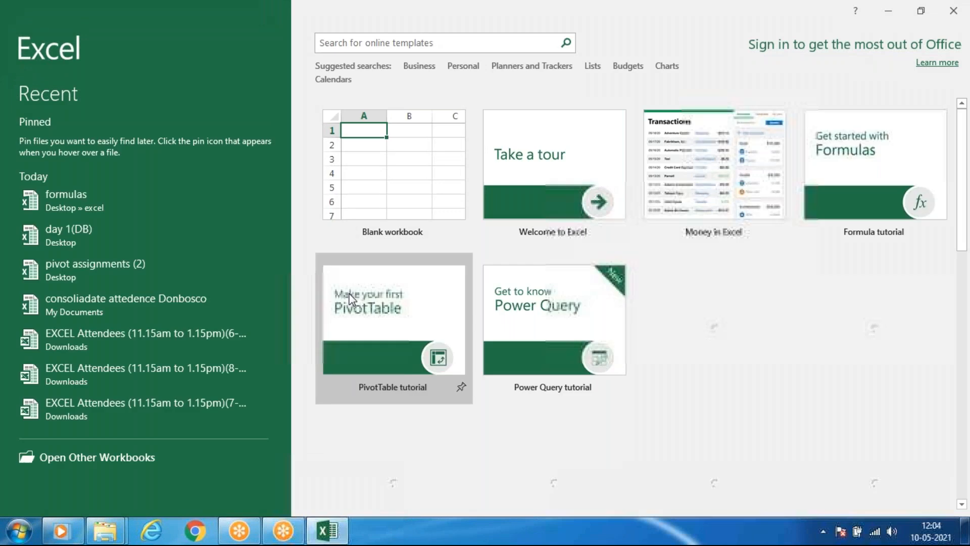
pyautogui.click(437, 167)
# Try to enter a RANDBETWEEN formula in cell B4 of the blank workbook.
pyautogui.click(169, 217)
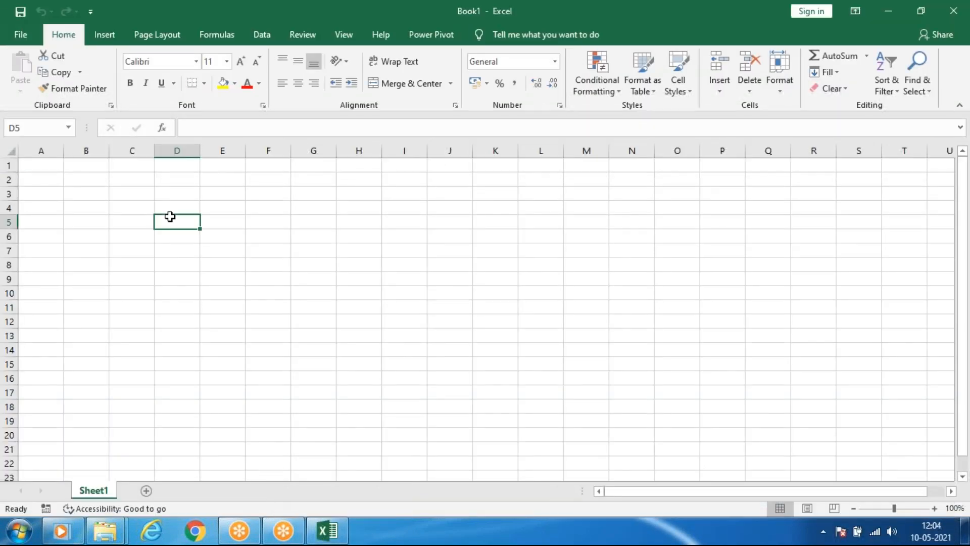
pyautogui.click(84, 210)
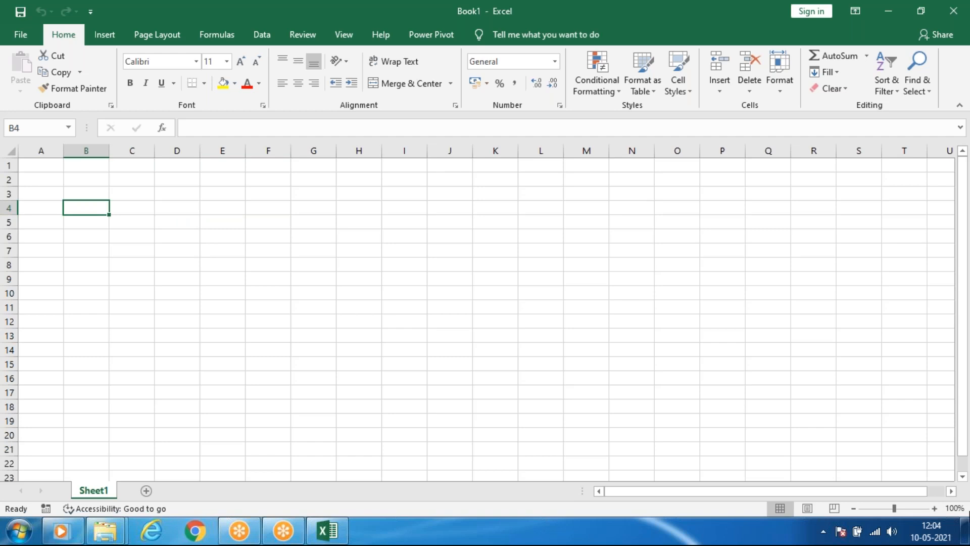
pyautogui.write('=')
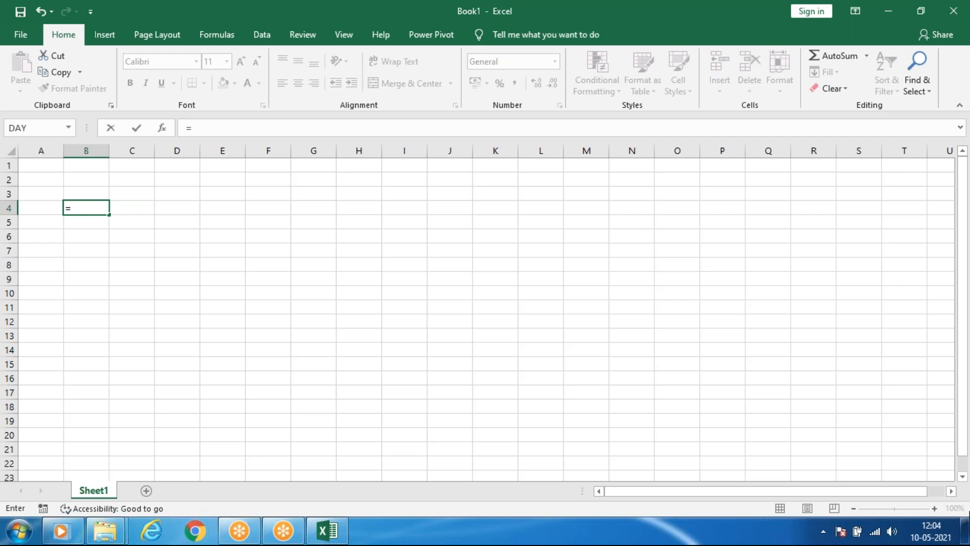
pyautogui.write('r')
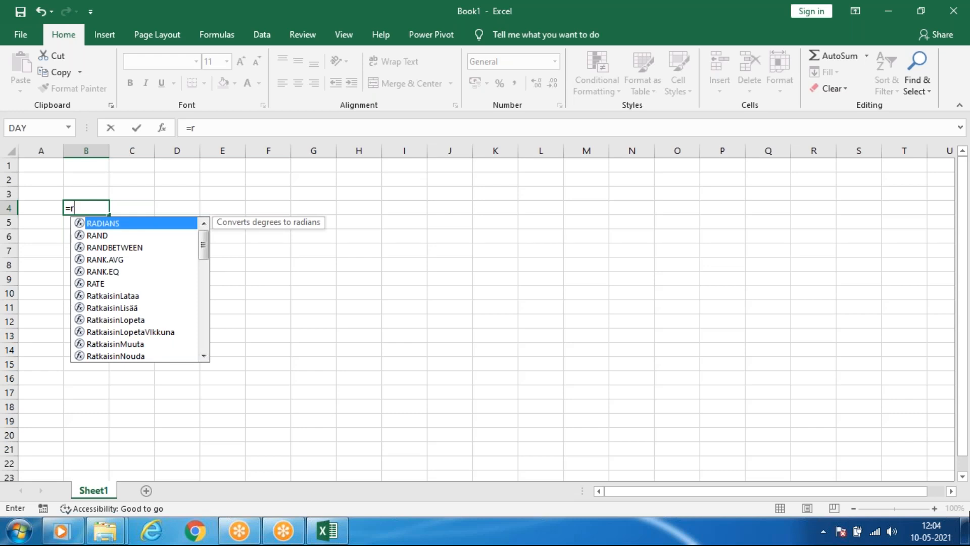
pyautogui.press('BackSpace')
pyautogui.press('BackSpace')
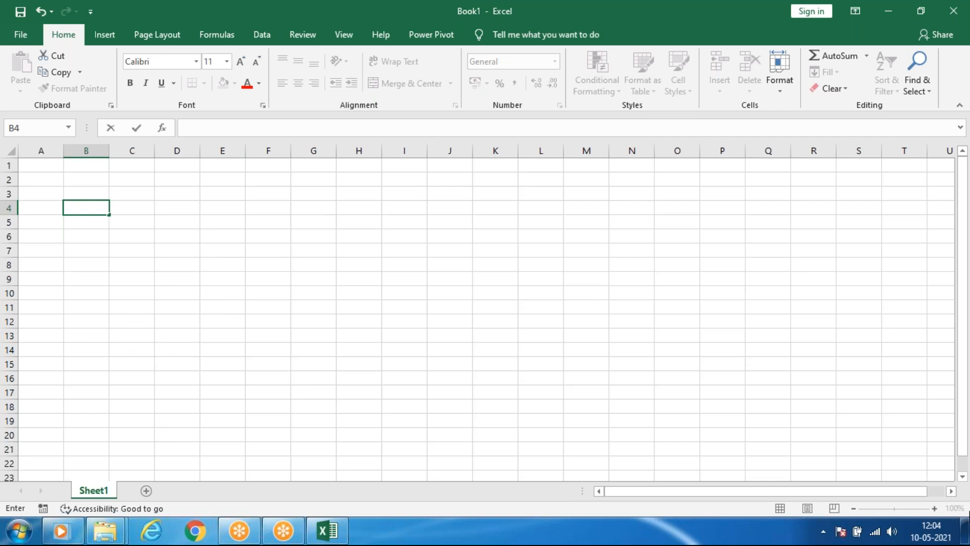
pyautogui.write('=r')
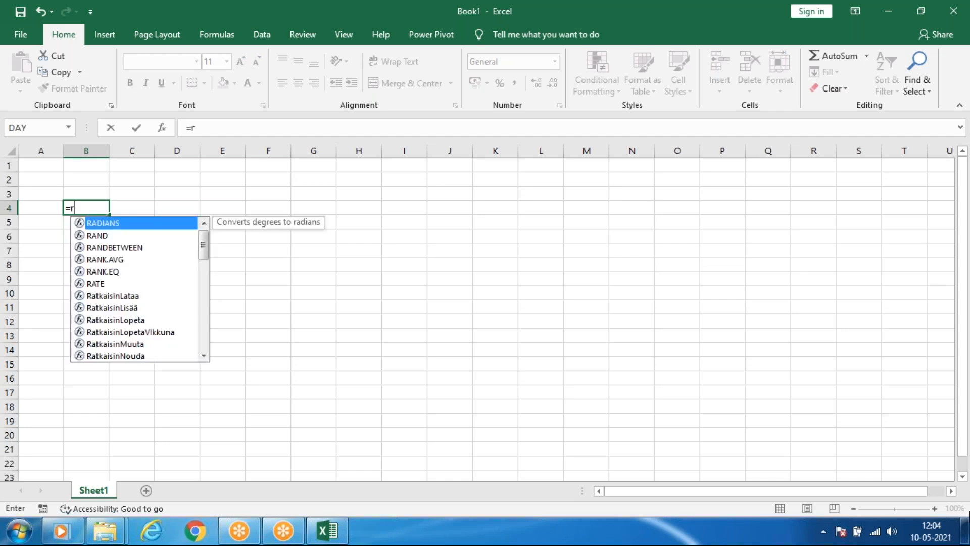
pyautogui.write('ana')
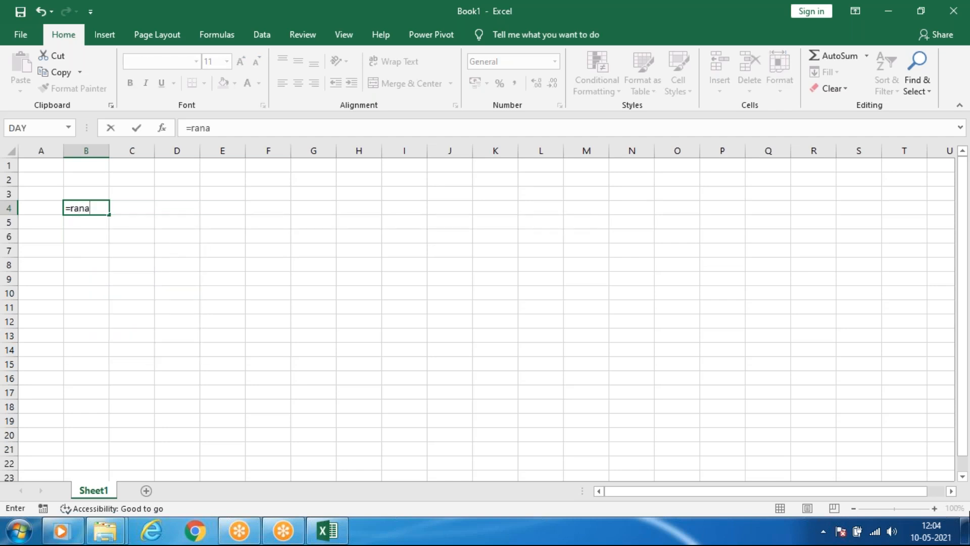
pyautogui.press('BackSpace')
pyautogui.write('d')
pyautogui.press('Down')
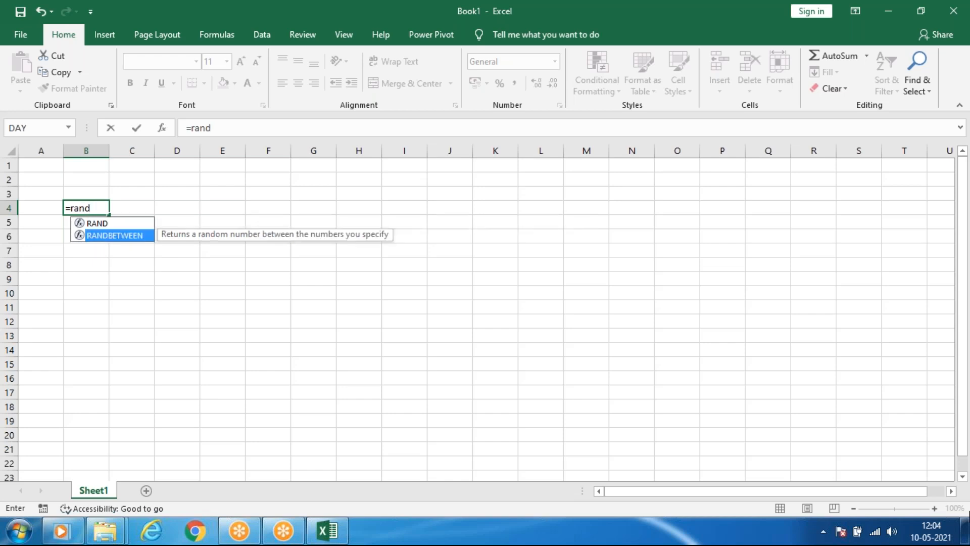
pyautogui.press('Return')
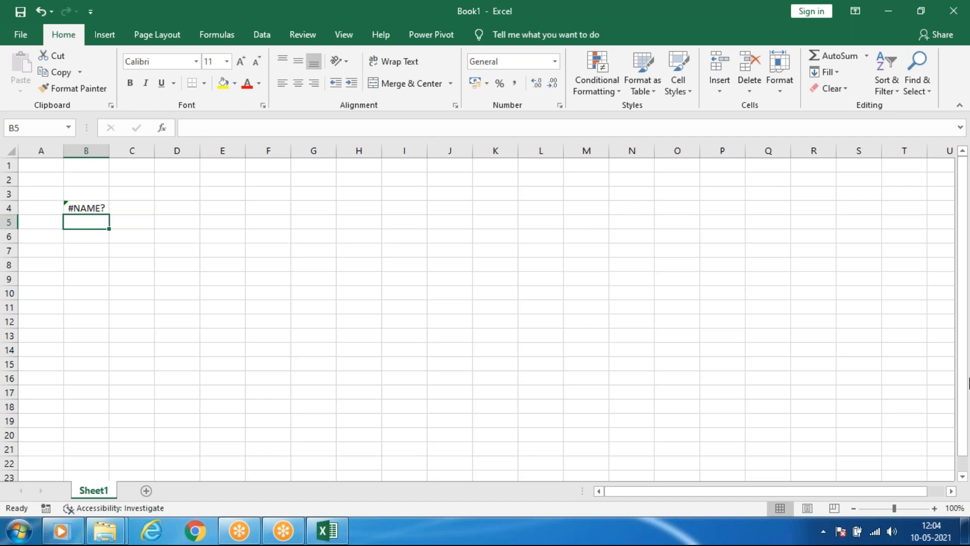
# Enter the formula =RANDBETWEEN(10,100) in cell B4.
pyautogui.press('Up')
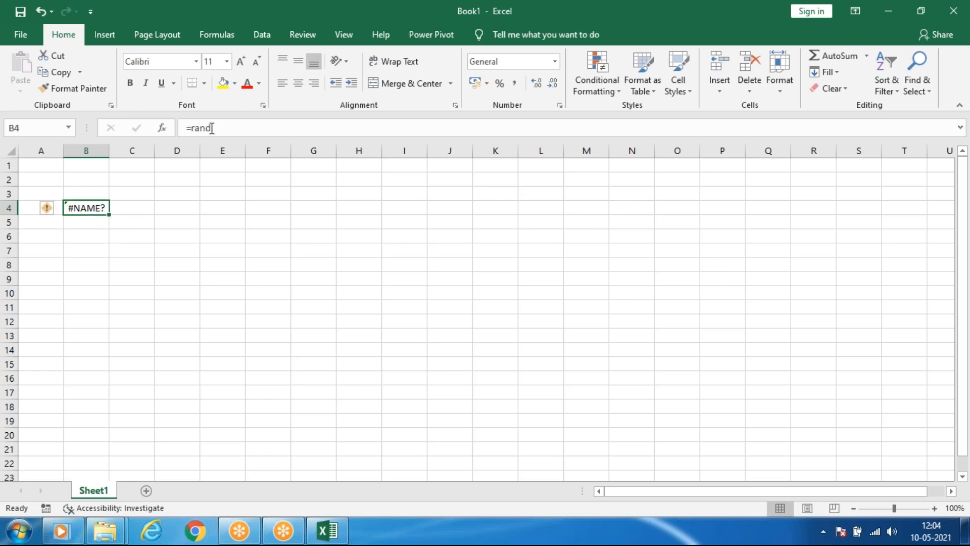
pyautogui.write('=rand')
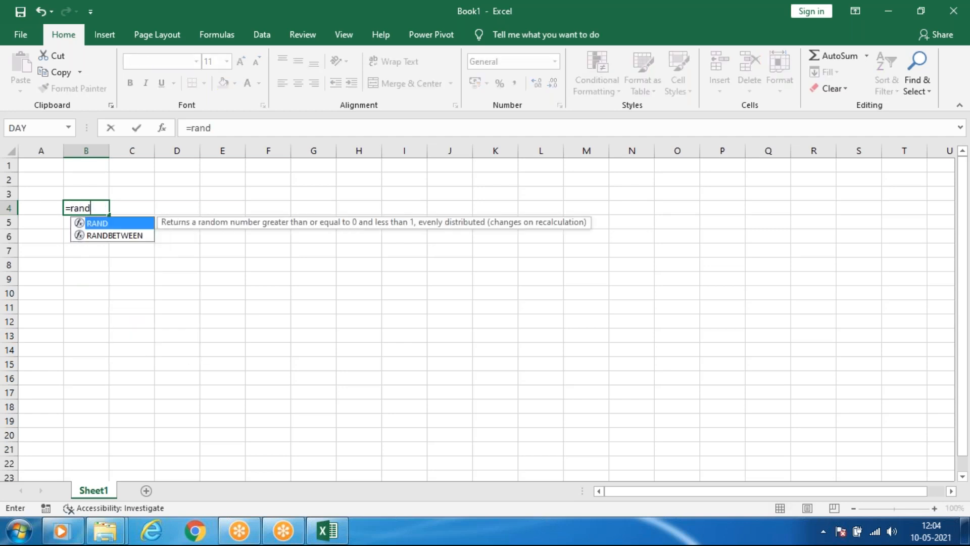
pyautogui.press('Down')
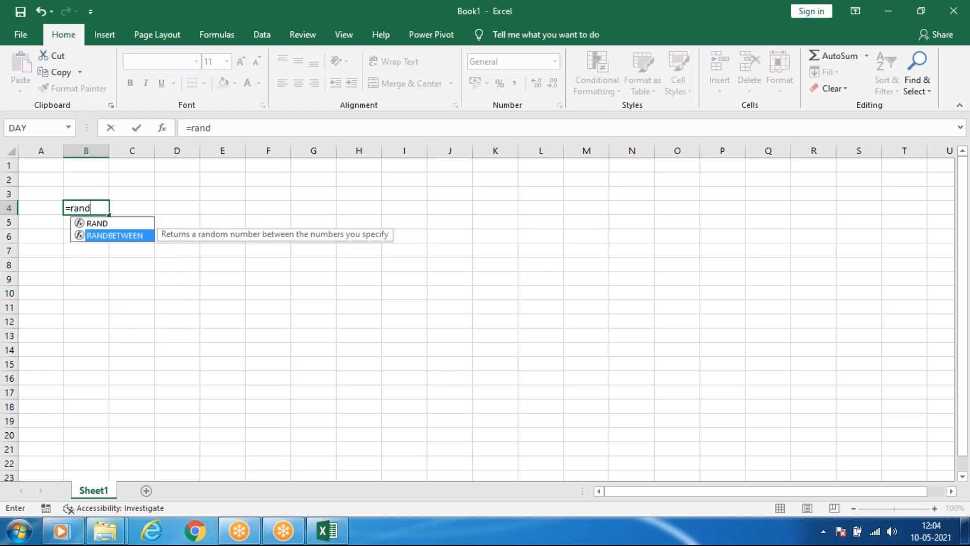
pyautogui.press('Tab')
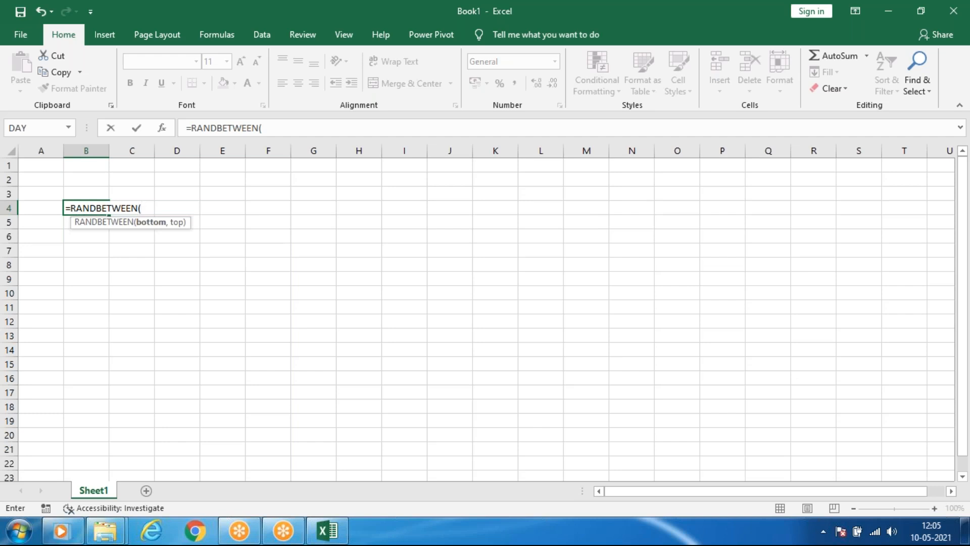
pyautogui.write('10,100')
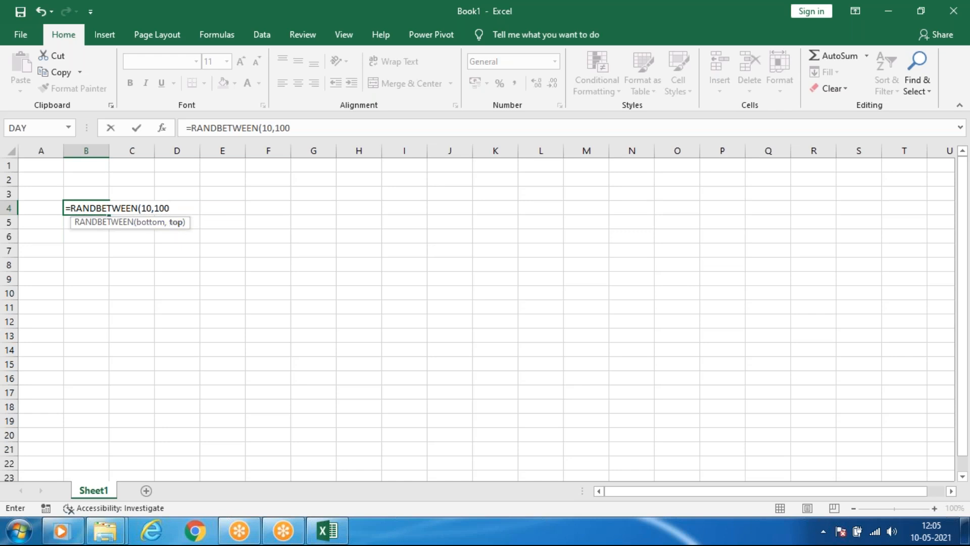
pyautogui.press('Return')
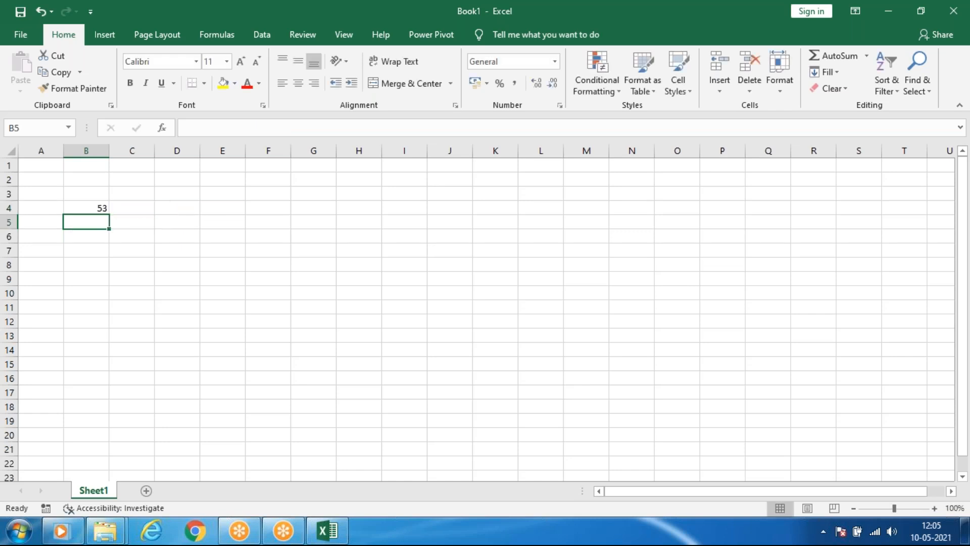
# Fill the RANDBETWEEN formula from cell B4 across the range B4:I13 and select the filled block.
pyautogui.click(94, 212)
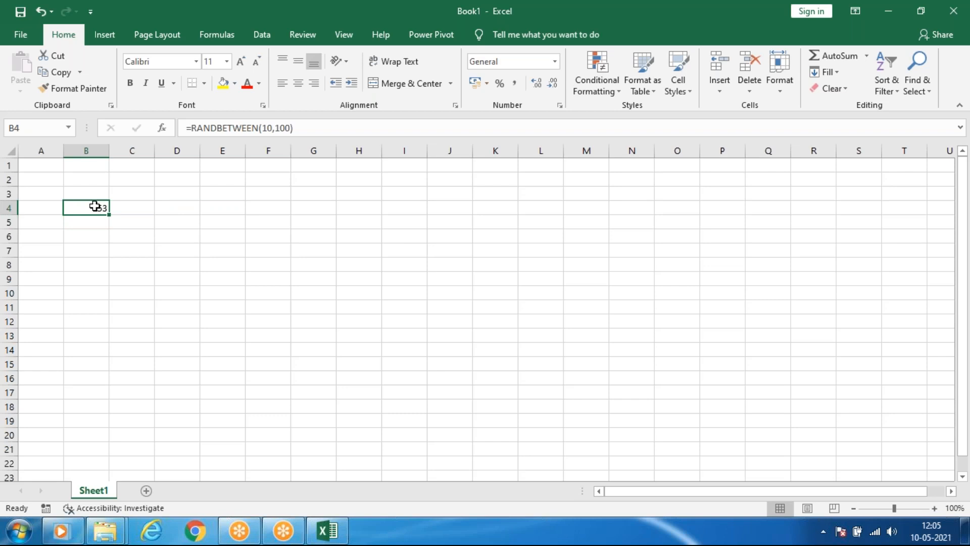
pyautogui.click(146, 212)
pyautogui.press('Left')
pyautogui.press('Right')
pyautogui.press('Left')
pyautogui.moveTo(110, 216); pyautogui.dragTo(432, 335)
pyautogui.click(356, 236)
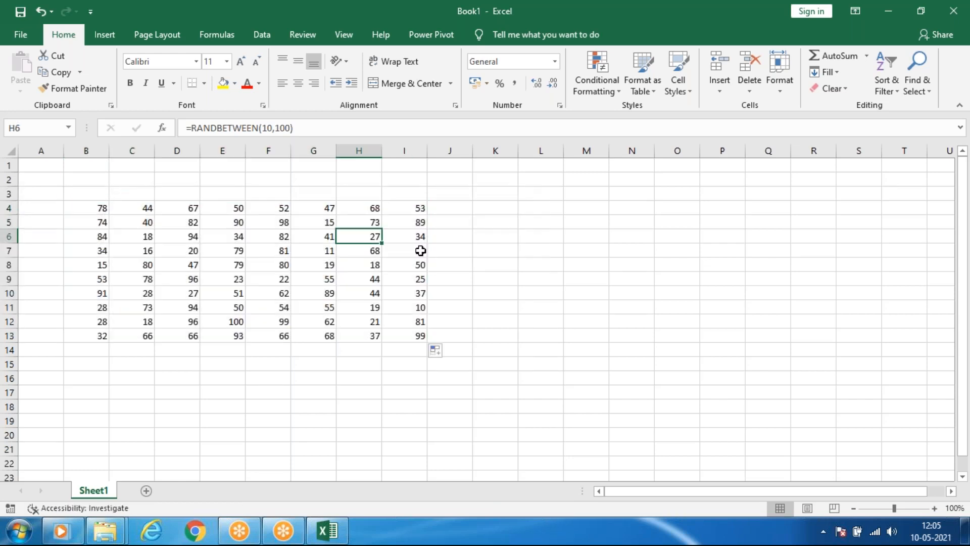
pyautogui.click(626, 264)
pyautogui.moveTo(98, 205); pyautogui.dragTo(416, 334)
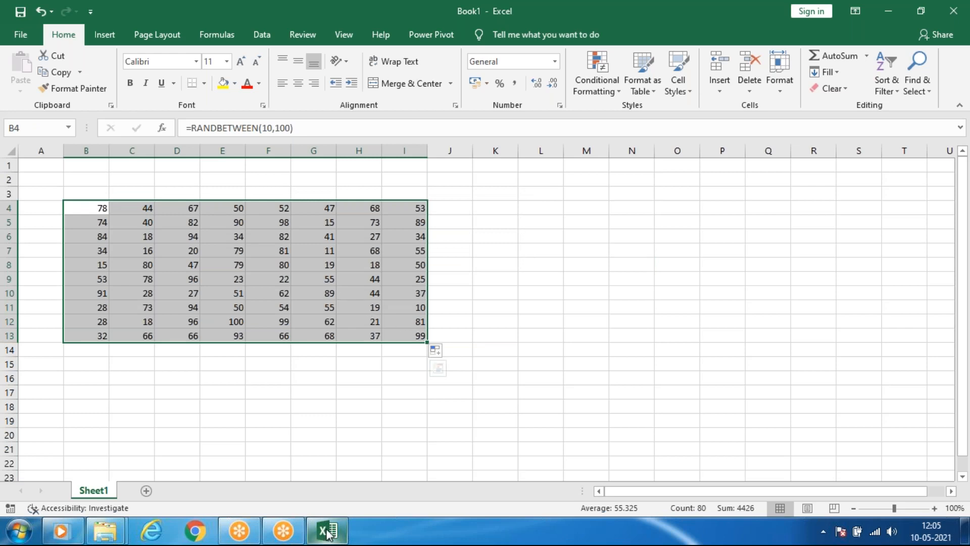
# Open the recent workbook day 1(DB).
pyautogui.click(23, 34)
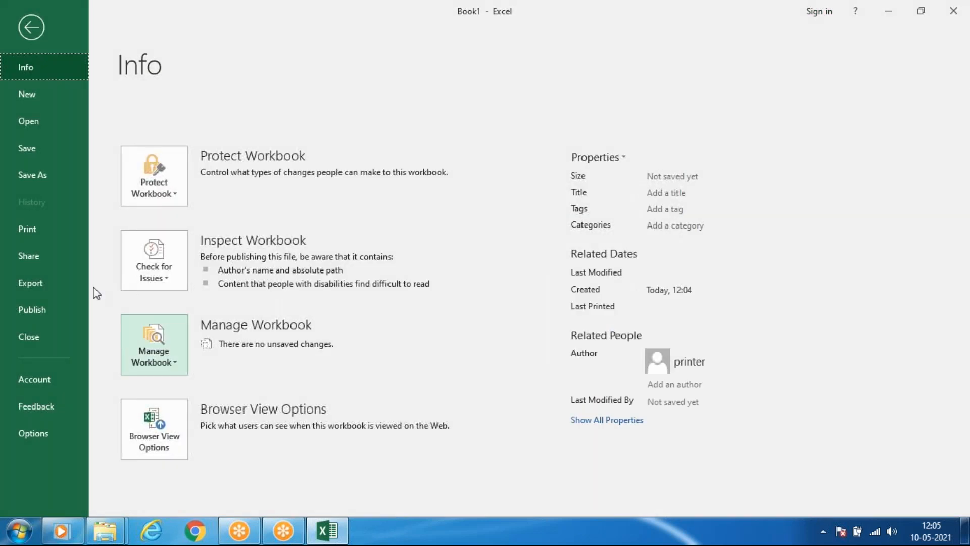
pyautogui.click(35, 130)
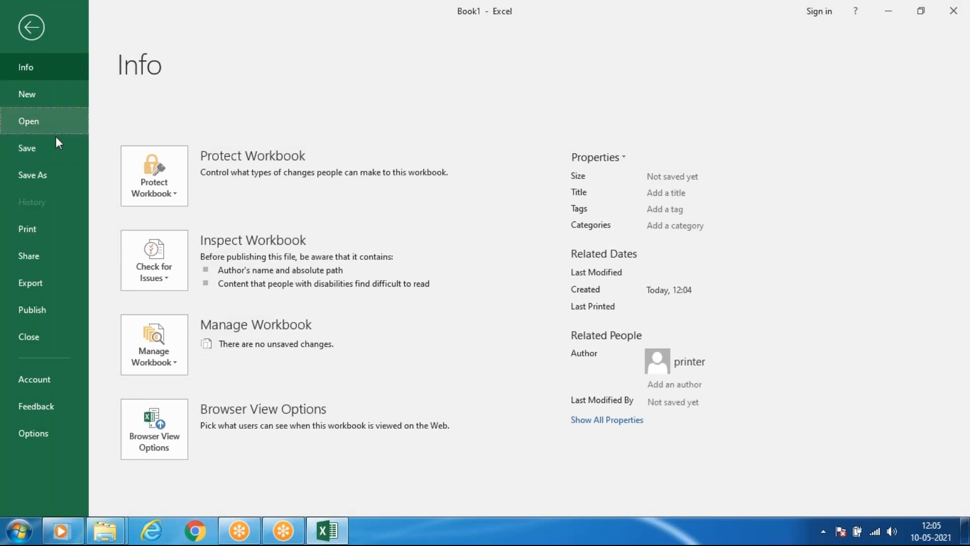
pyautogui.click(53, 128)
pyautogui.click(426, 264)
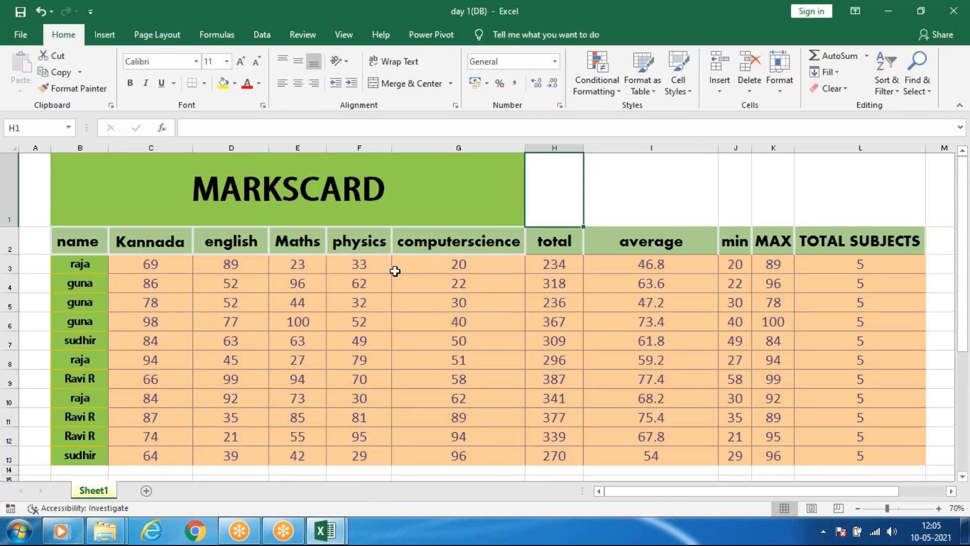
# Copy the marks table B2:L13, including its header row, and paste it below the original starting at cell B16.
pyautogui.keyDown('ctrl'); pyautogui.scroll(-2, 396, 271); pyautogui.keyUp('ctrl')
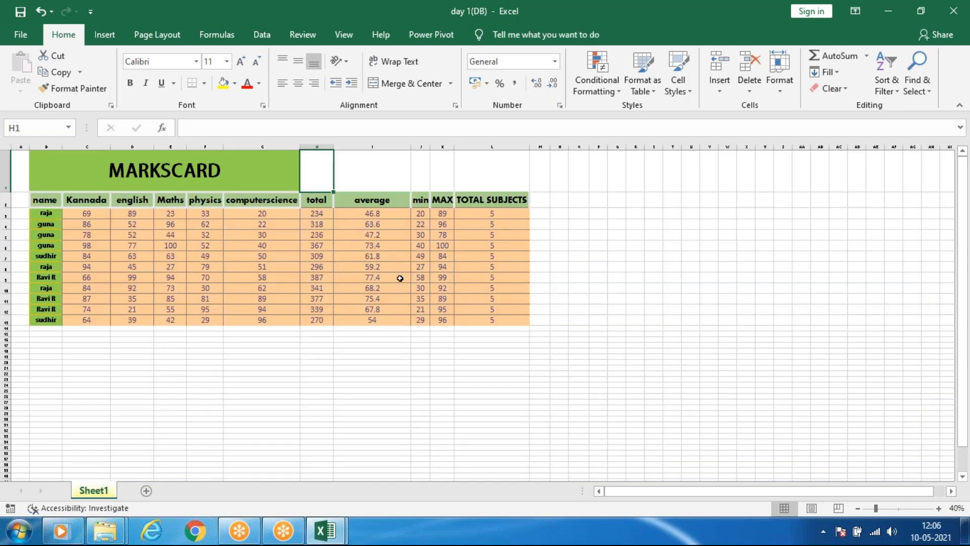
pyautogui.keyDown('ctrl'); pyautogui.scroll(1, 401, 279); pyautogui.keyUp('ctrl')
pyautogui.click(843, 315)
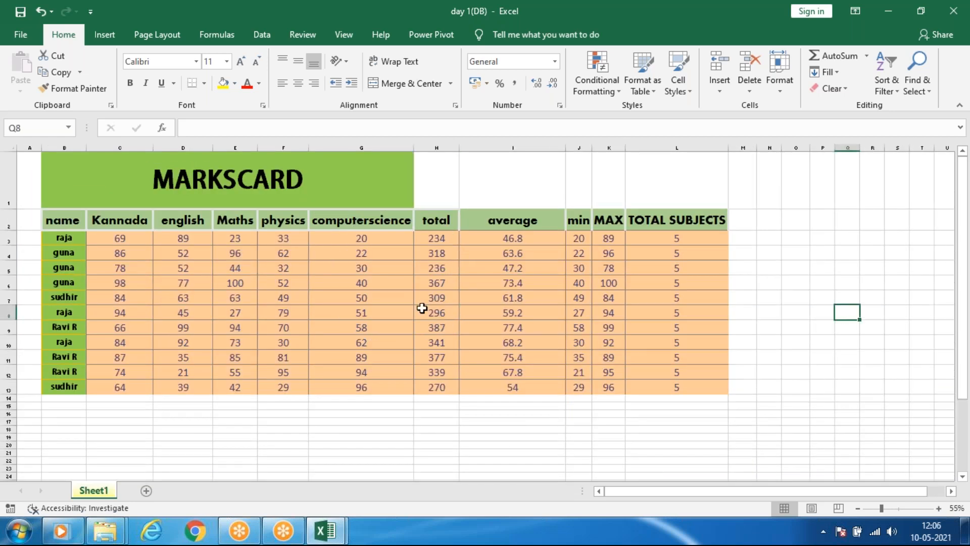
pyautogui.click(503, 266)
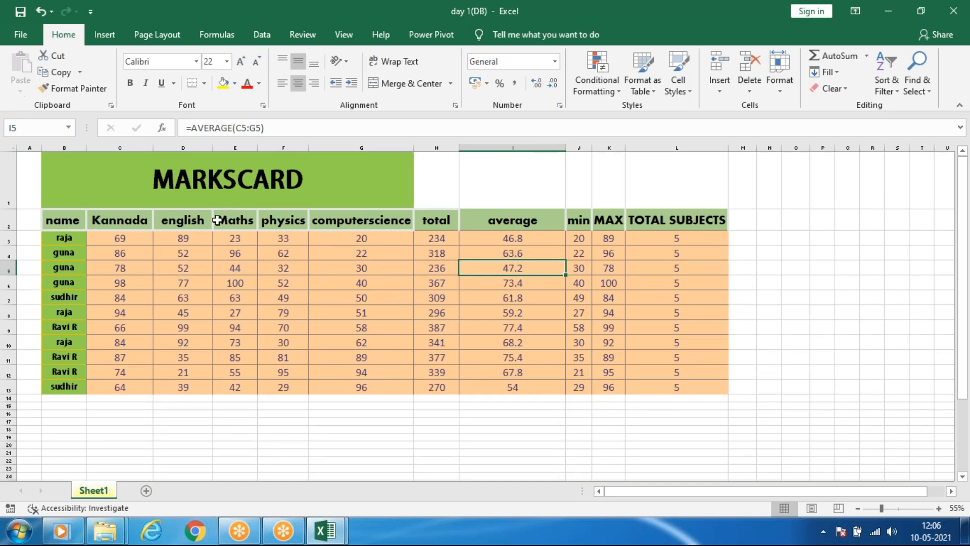
pyautogui.click(303, 253)
pyautogui.click(45, 234)
pyautogui.moveTo(56, 226); pyautogui.dragTo(659, 387)
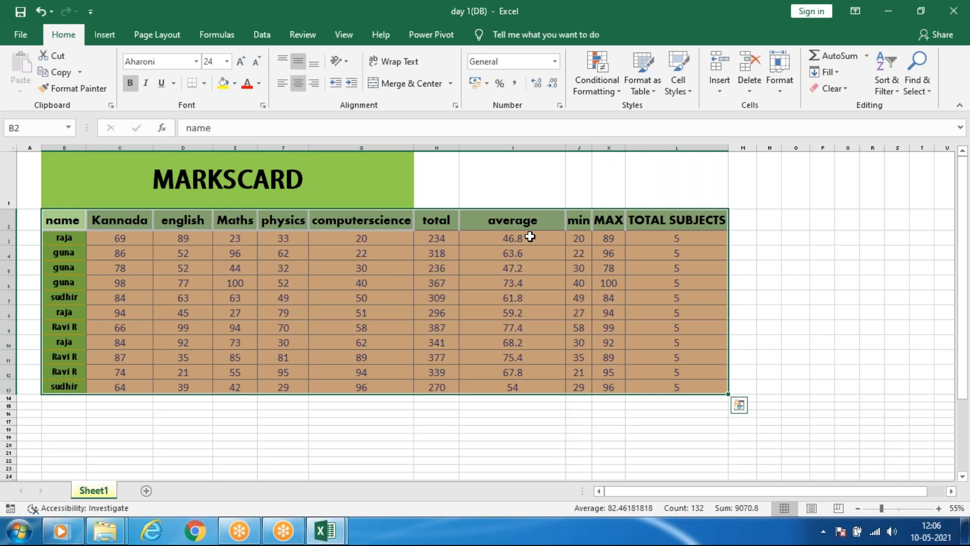
pyautogui.hotkey('ctrl', 'c')
pyautogui.scroll(-12, 526, 240)
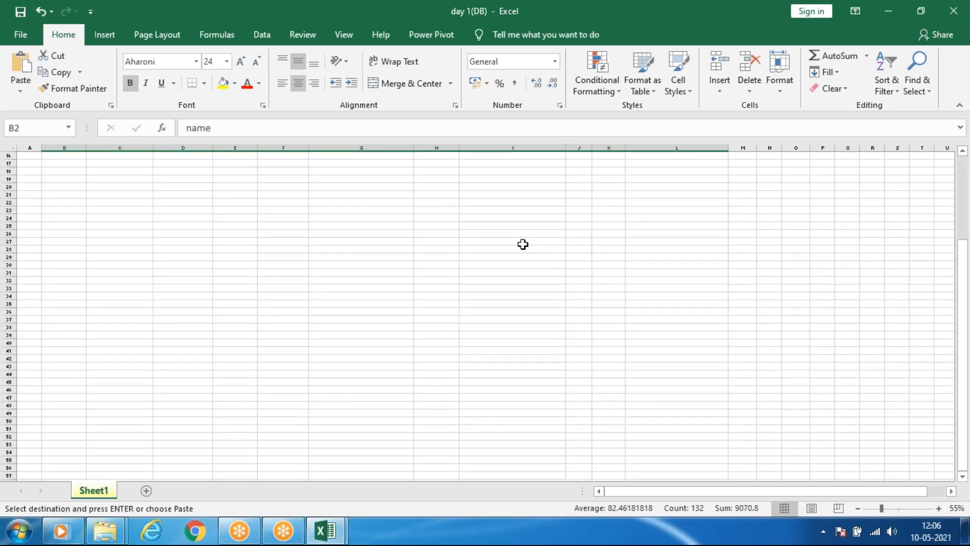
pyautogui.scroll(10, 522, 245)
pyautogui.click(53, 278)
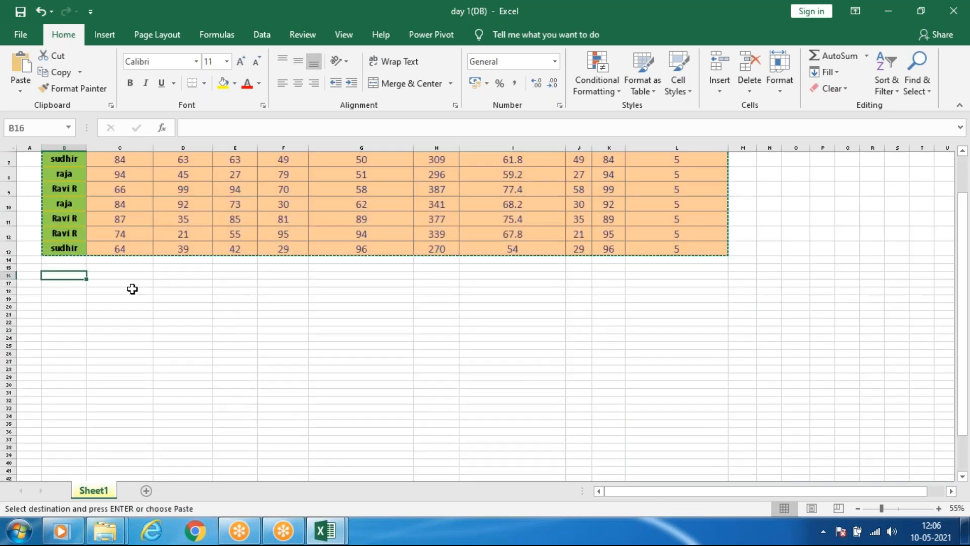
pyautogui.hotkey('ctrl', 'v')
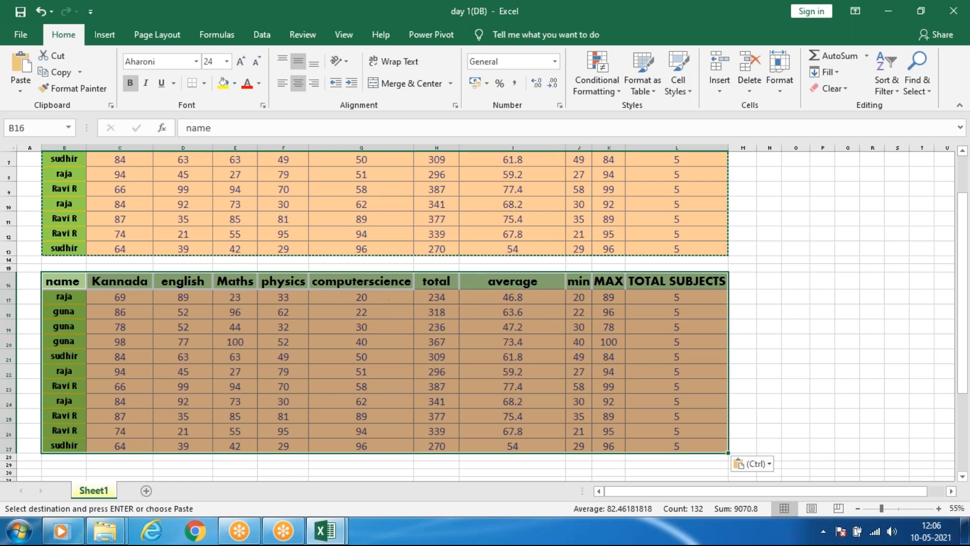
# Paste the copied marks table as formulas only, starting at cell B30 below the second table.
pyautogui.scroll(-2, 52, 381)
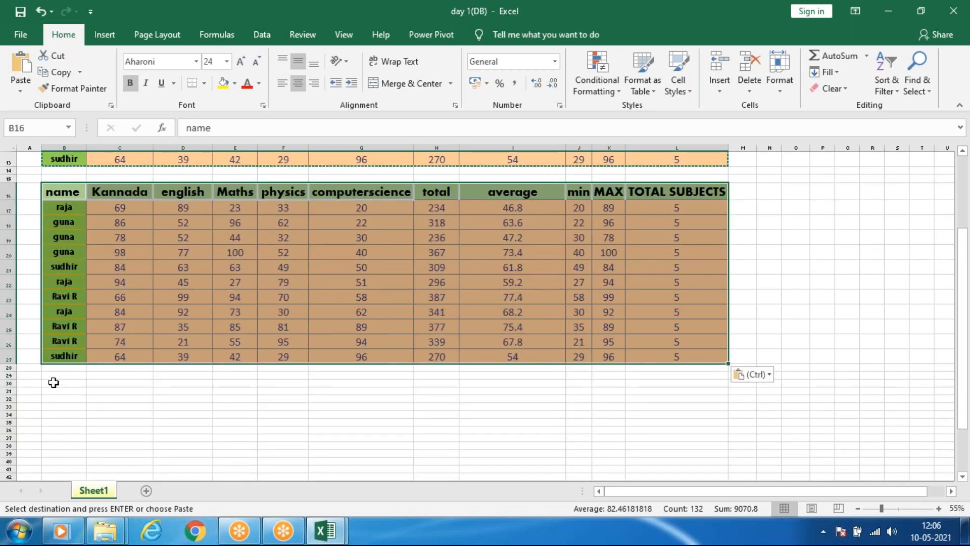
pyautogui.click(52, 383)
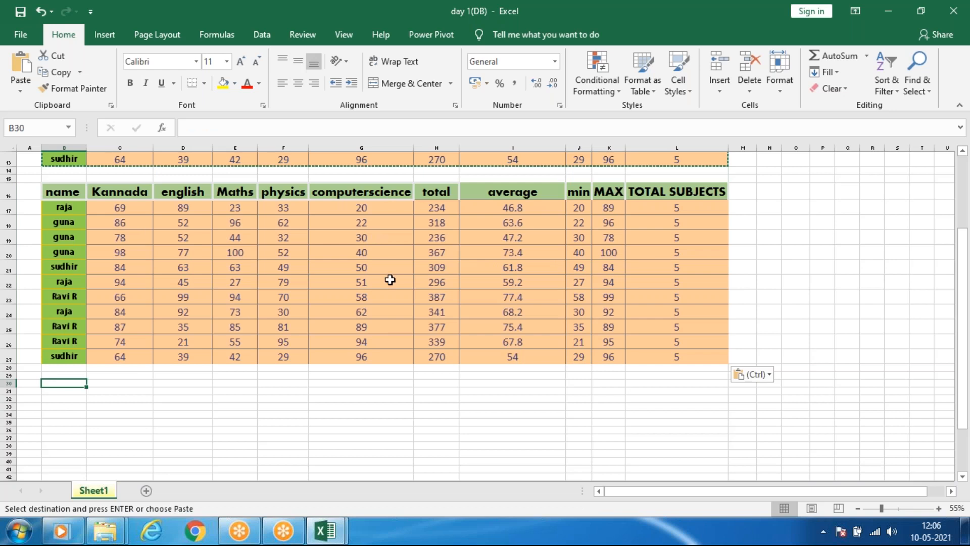
pyautogui.scroll(4, 389, 280)
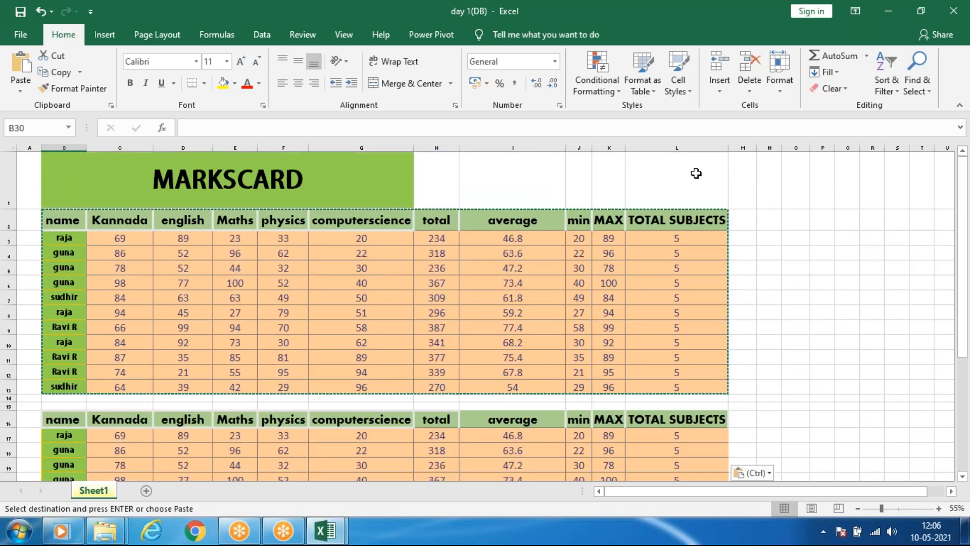
pyautogui.scroll(-1, 306, 231)
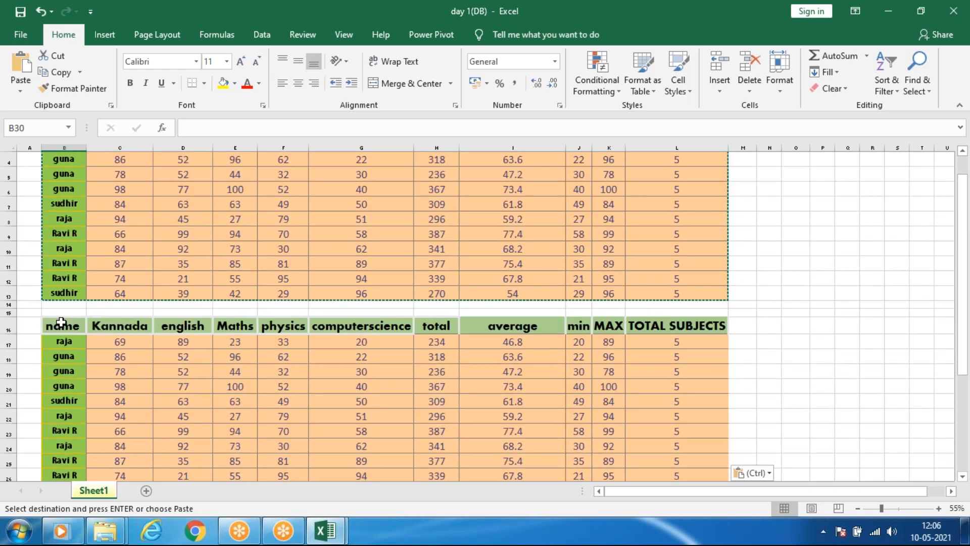
pyautogui.scroll(-2, 606, 321)
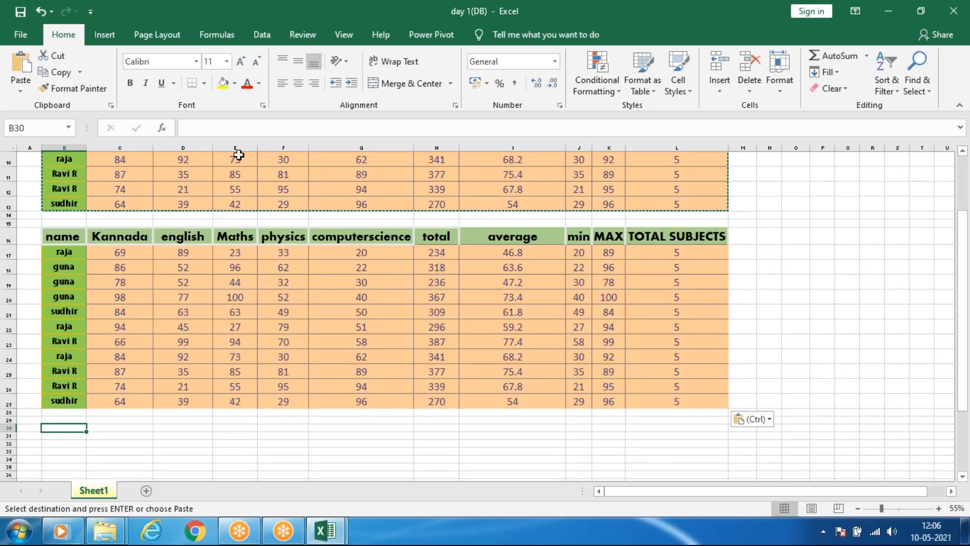
pyautogui.click(22, 84)
pyautogui.click(22, 92)
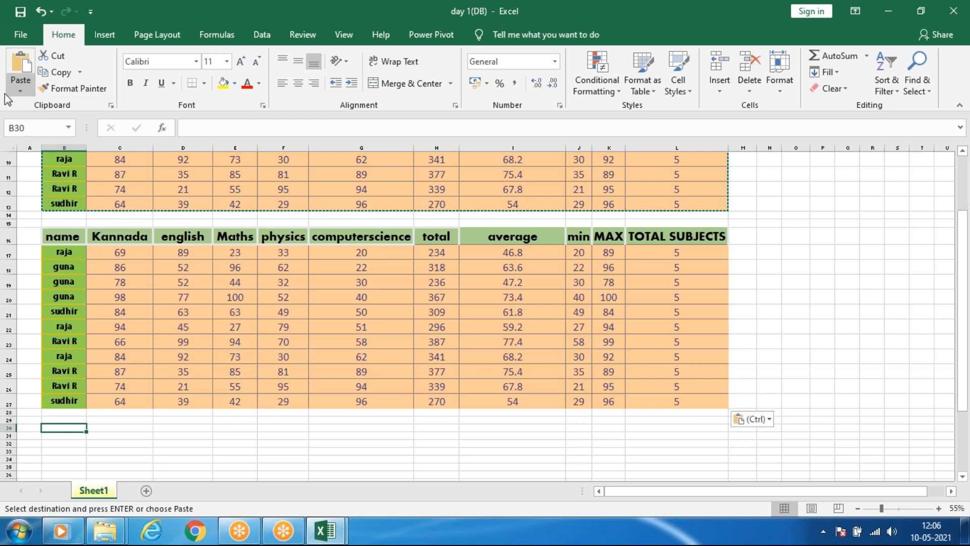
pyautogui.click(17, 92)
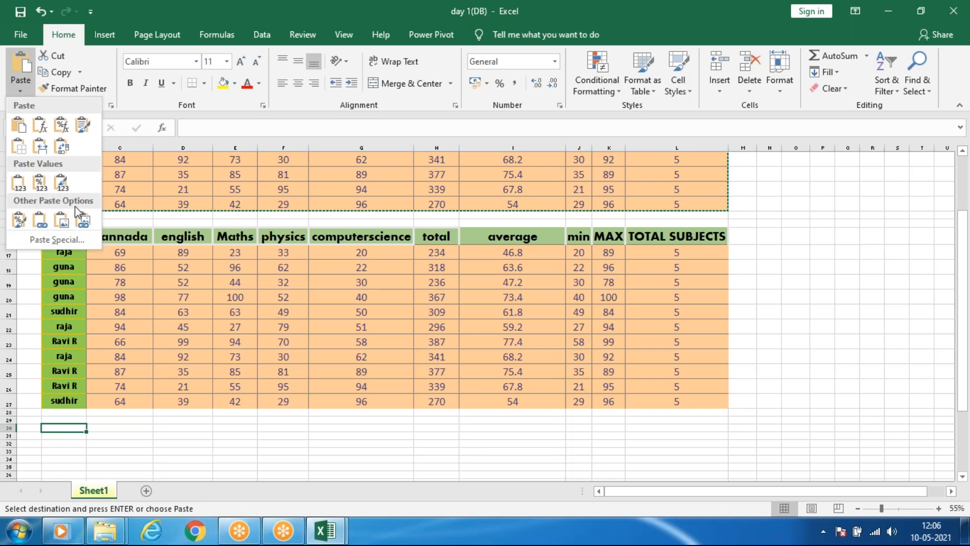
pyautogui.click(44, 129)
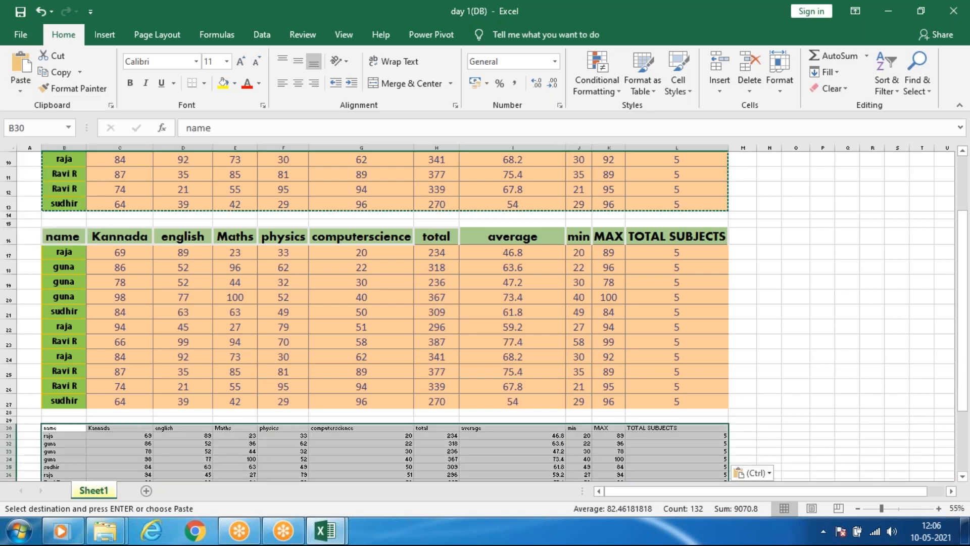
# Inspect the formulas behind the average and TOTAL SUBJECTS cells in the table pasted at B30.
pyautogui.scroll(-3, 456, 333)
pyautogui.click(456, 334)
pyautogui.click(562, 327)
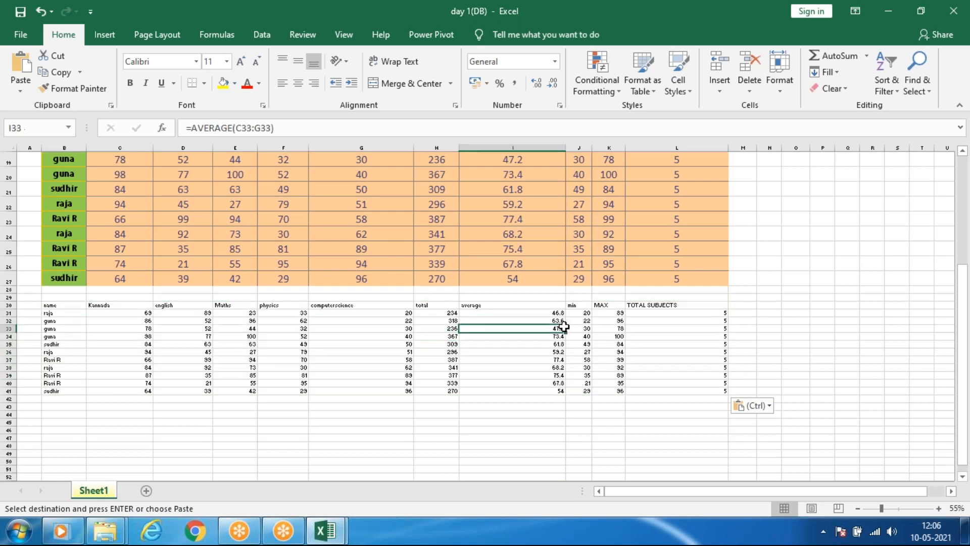
pyautogui.click(676, 337)
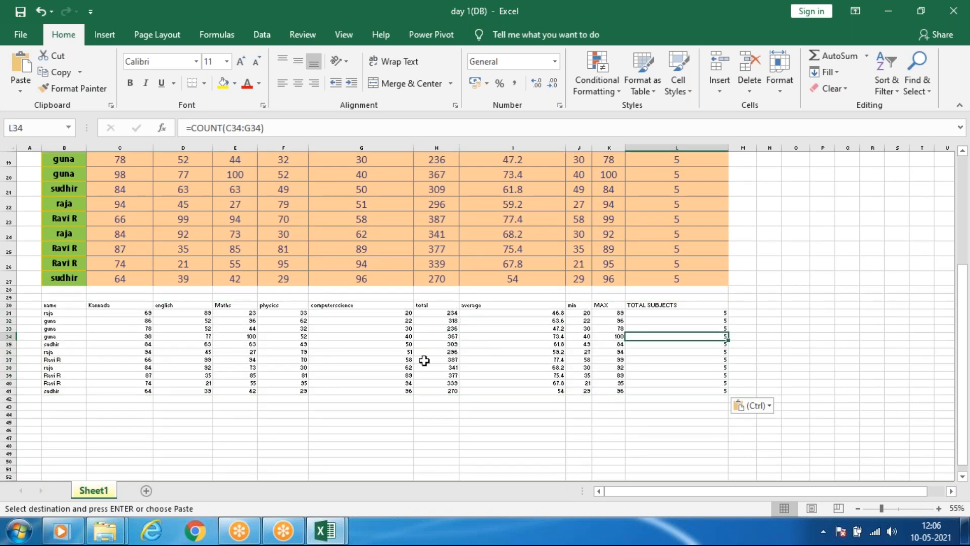
pyautogui.keyDown('ctrl'); pyautogui.scroll(2, 317, 352); pyautogui.keyUp('ctrl')
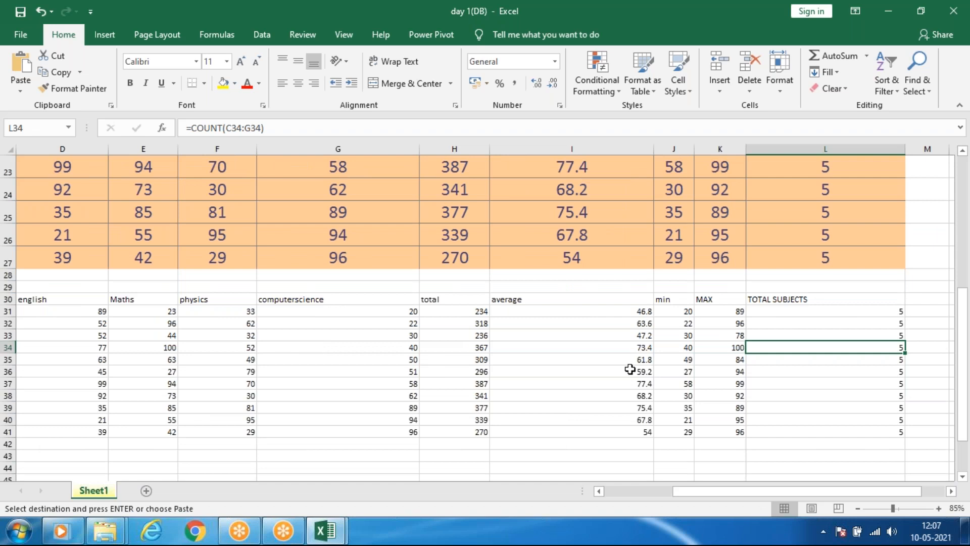
pyautogui.keyDown('ctrl'); pyautogui.scroll(1, 628, 368); pyautogui.keyUp('ctrl')
pyautogui.click(571, 332)
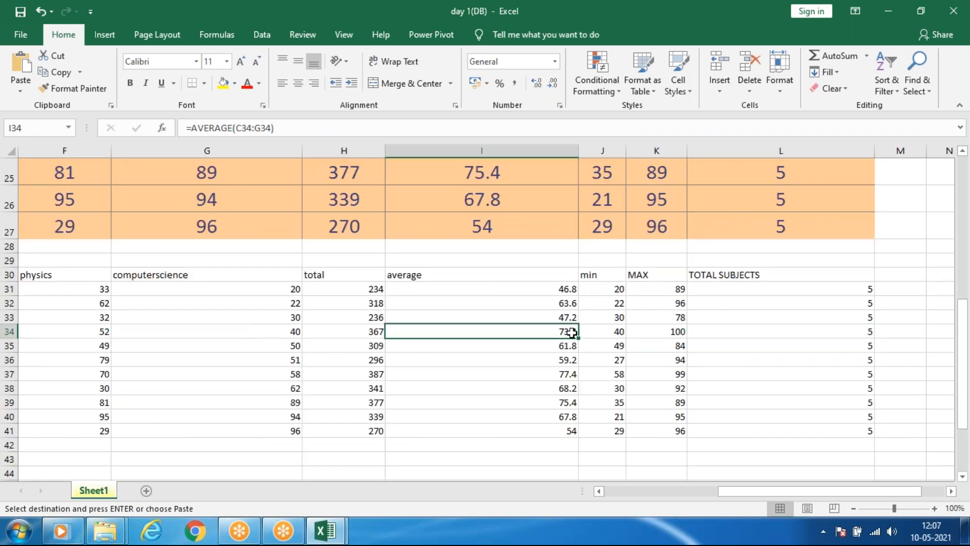
# Compare the formulas-only table with the formatted tables above it and check the MAX formula in cell K37.
pyautogui.hotkey('ctrl', 'z')
pyautogui.keyDown('ctrl'); pyautogui.scroll(-3, 338, 293); pyautogui.keyUp('ctrl')
pyautogui.scroll(4, 315, 279)
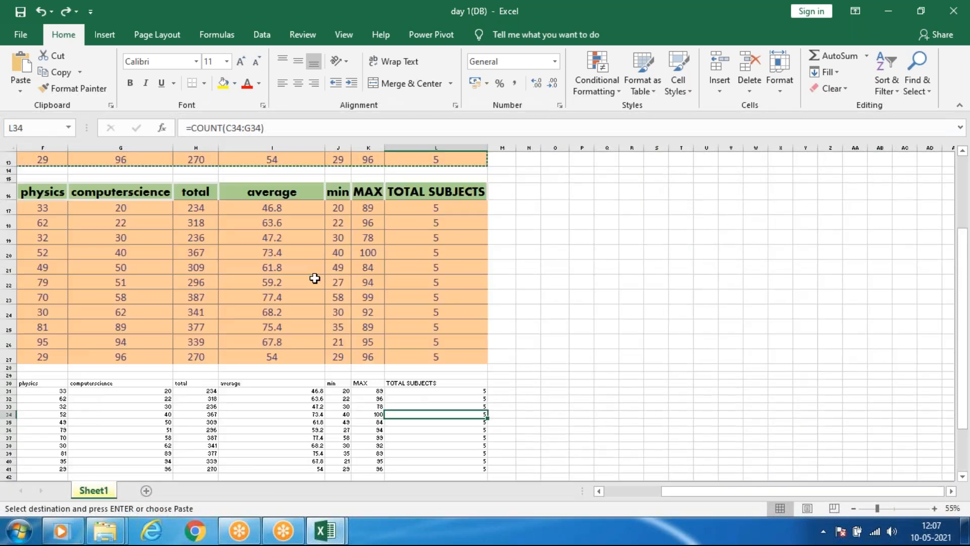
pyautogui.scroll(4, 315, 278)
pyautogui.scroll(-5, 314, 277)
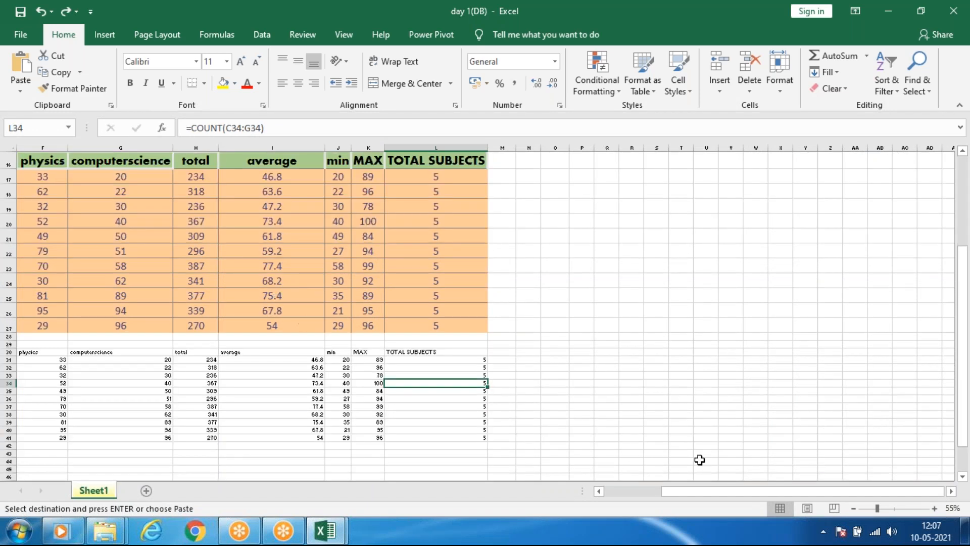
pyautogui.click(632, 492)
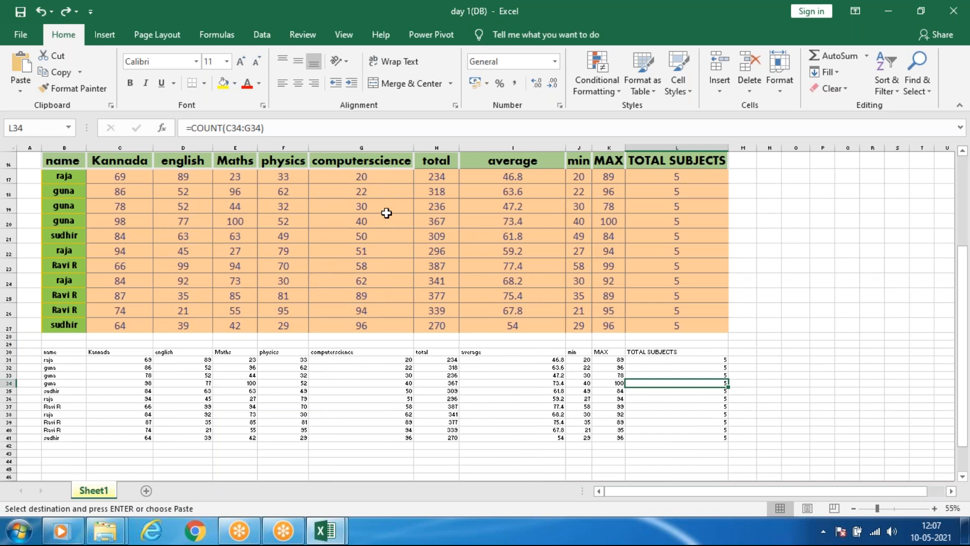
pyautogui.scroll(4, 361, 215)
pyautogui.scroll(1, 399, 262)
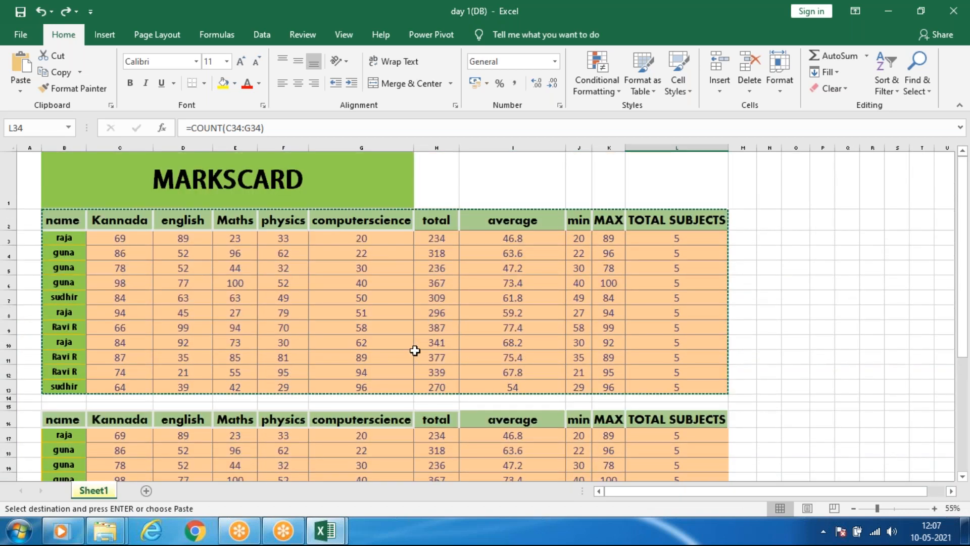
pyautogui.scroll(-6, 414, 348)
pyautogui.scroll(2, 278, 362)
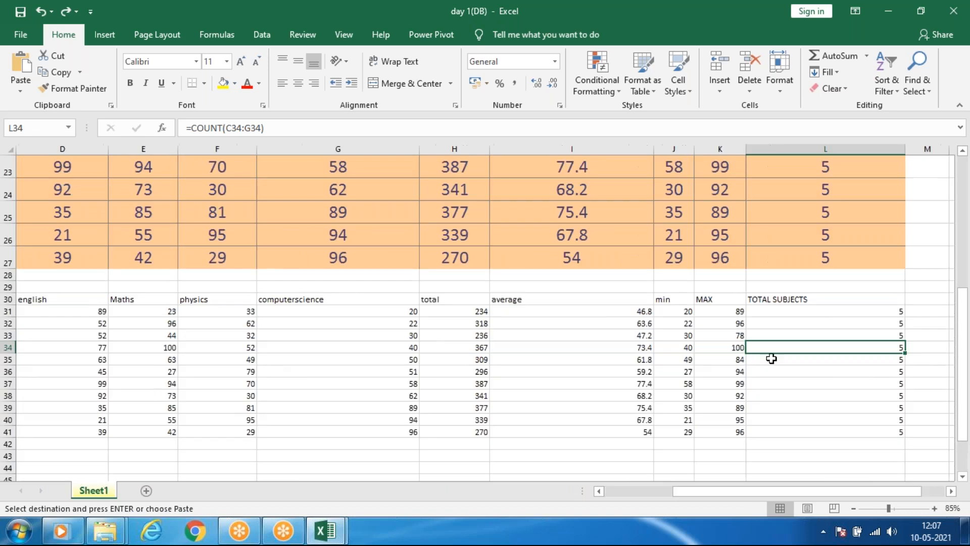
pyautogui.click(700, 383)
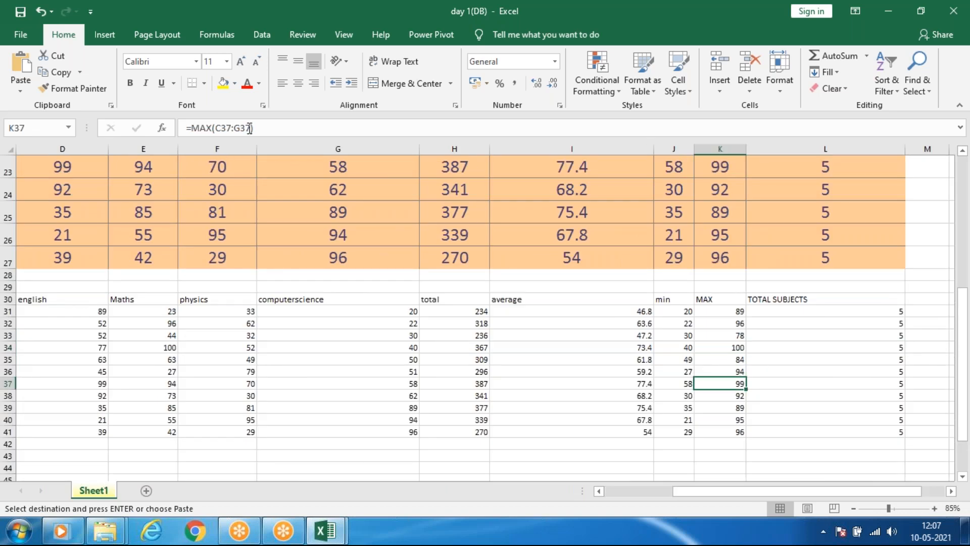
pyautogui.scroll(-2, 504, 354)
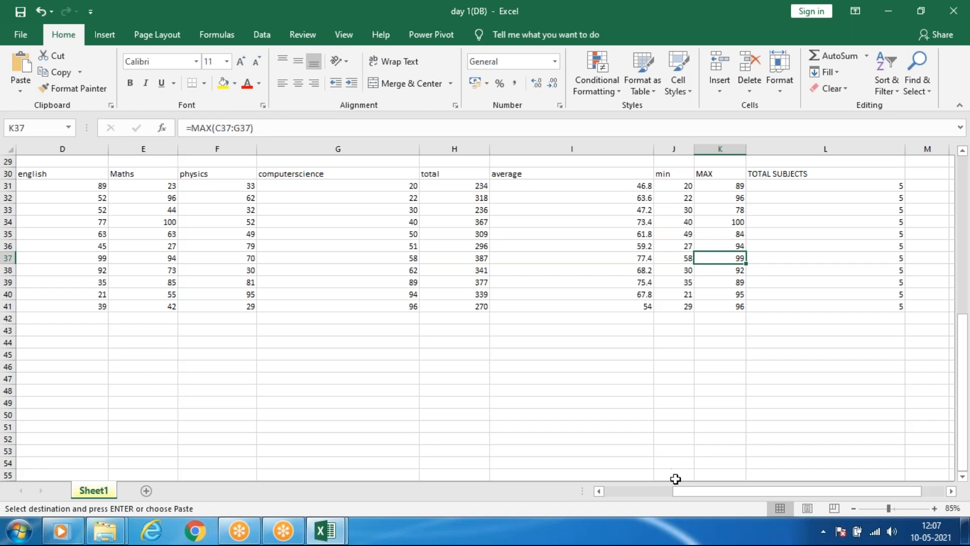
# Paste the copied marks table with the Formulas & Number Formatting option, starting at cell B44.
pyautogui.click(628, 493)
pyautogui.click(90, 339)
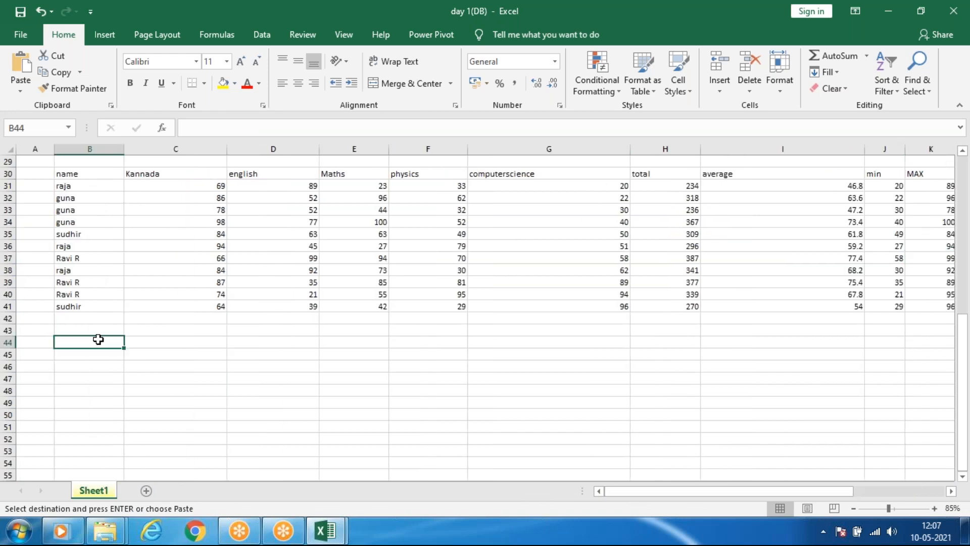
pyautogui.click(21, 91)
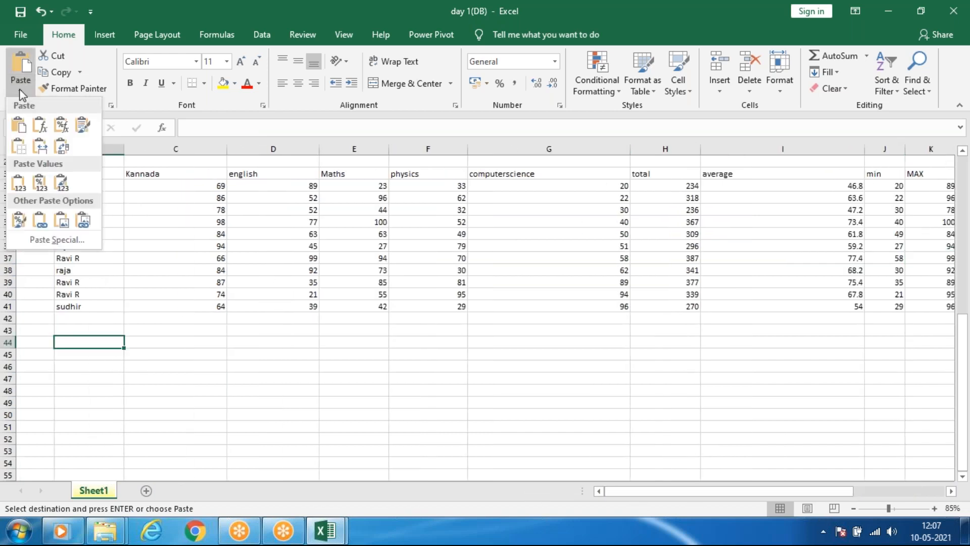
pyautogui.click(61, 125)
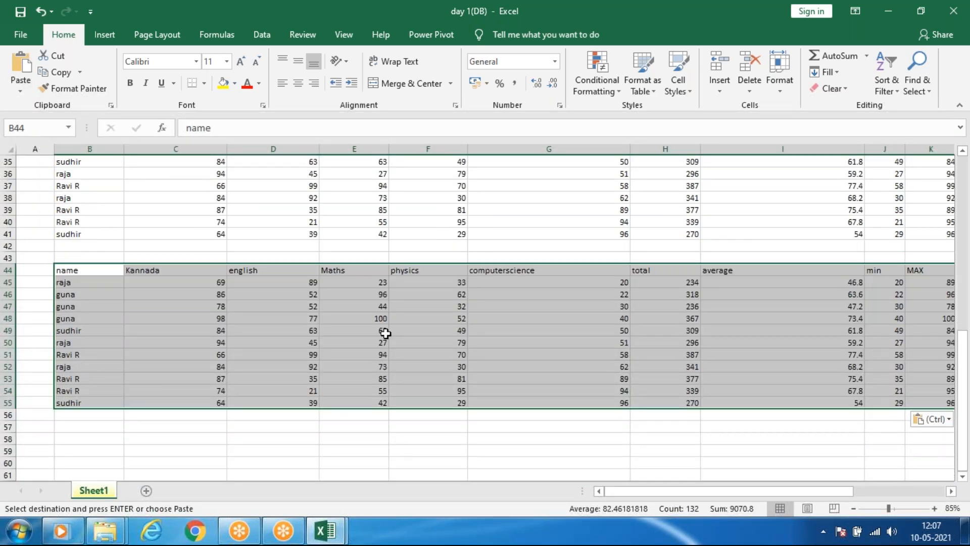
pyautogui.click(364, 334)
# Format the subject marks C3:G13 in the original table with the $ English (United States) accounting format.
pyautogui.scroll(11, 388, 275)
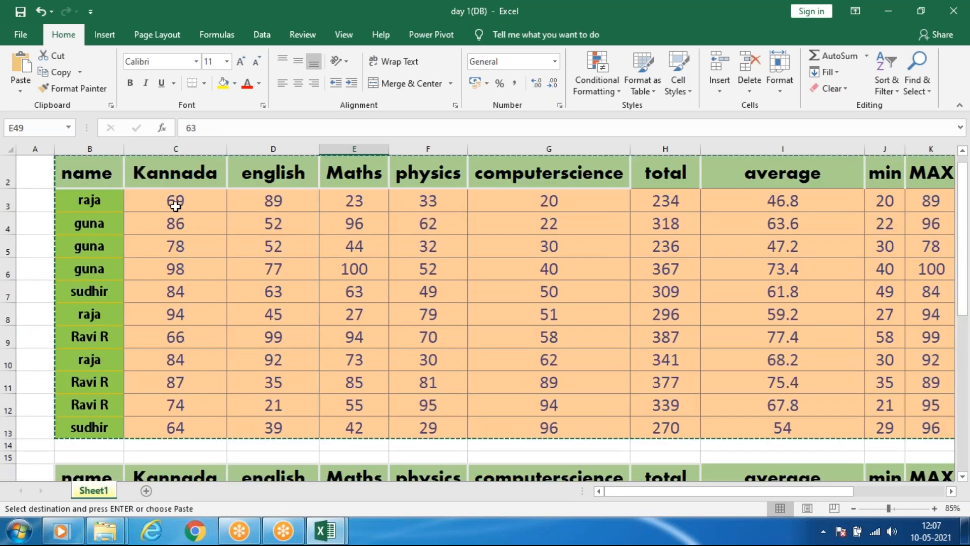
pyautogui.moveTo(175, 205); pyautogui.dragTo(516, 426)
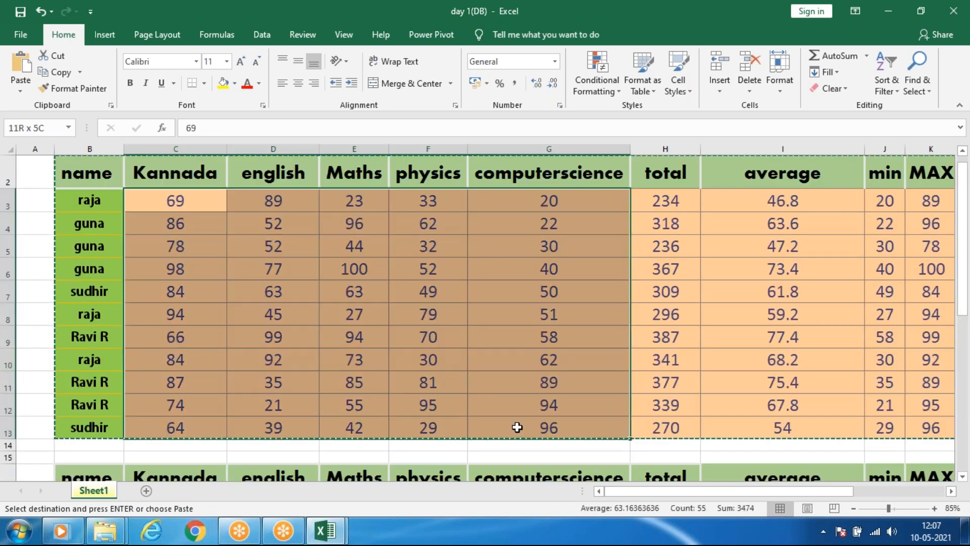
pyautogui.click(476, 84)
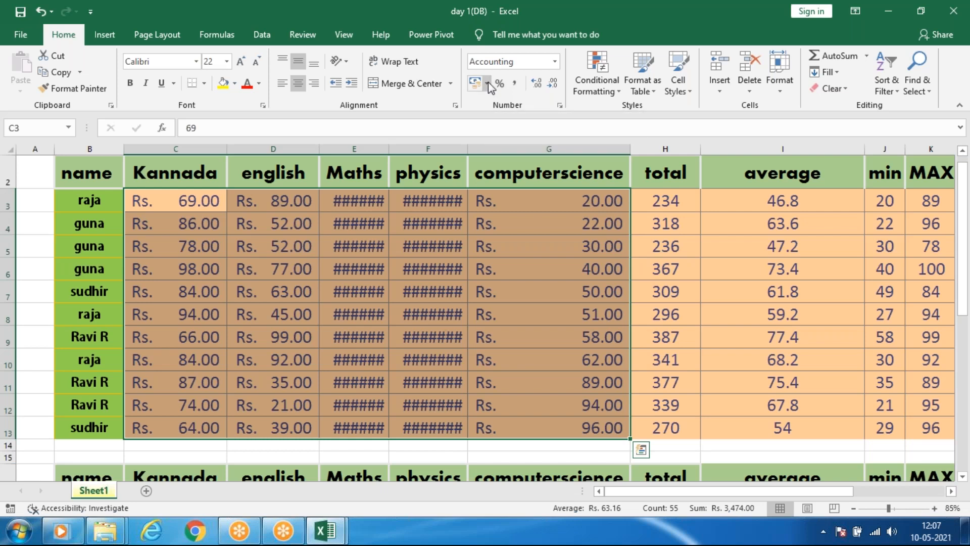
pyautogui.click(486, 84)
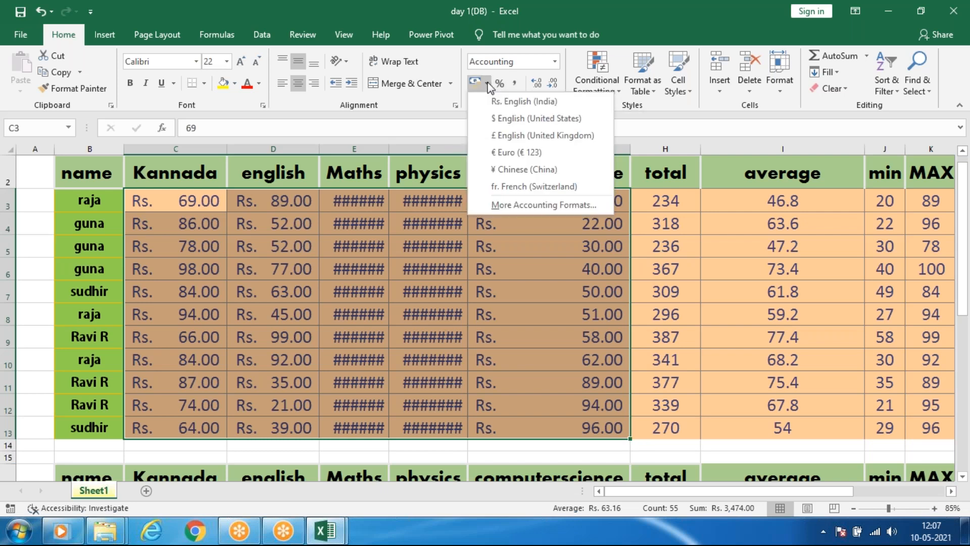
pyautogui.click(492, 120)
pyautogui.click(460, 221)
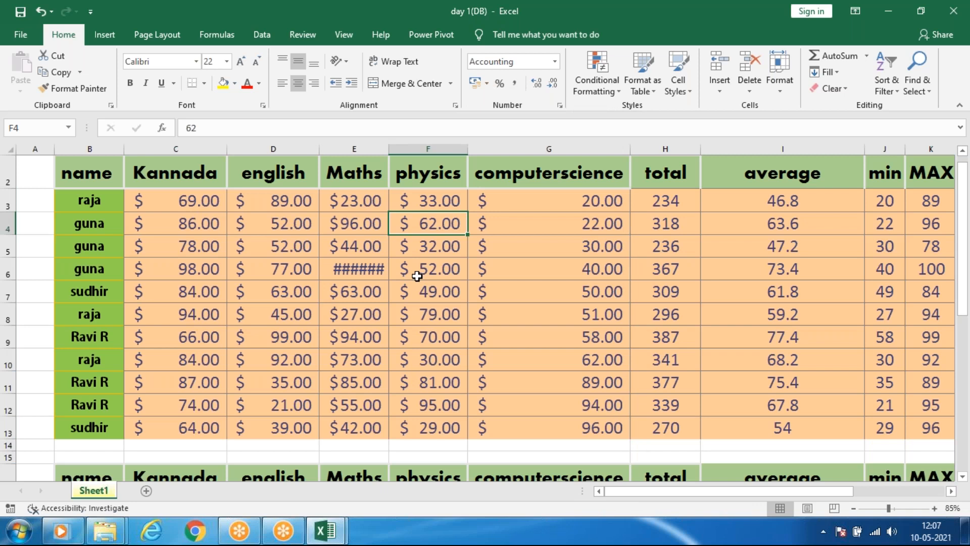
# Copy the original marks table B2:L13, including its header row and the dollar-formatted marks.
pyautogui.scroll(-2, 417, 275)
pyautogui.click(65, 161)
pyautogui.keyDown('shift'); pyautogui.click(670, 322); pyautogui.keyUp('shift')
pyautogui.moveTo(670, 322); pyautogui.dragTo(671, 329)
pyautogui.hotkey('ctrl', 'c')
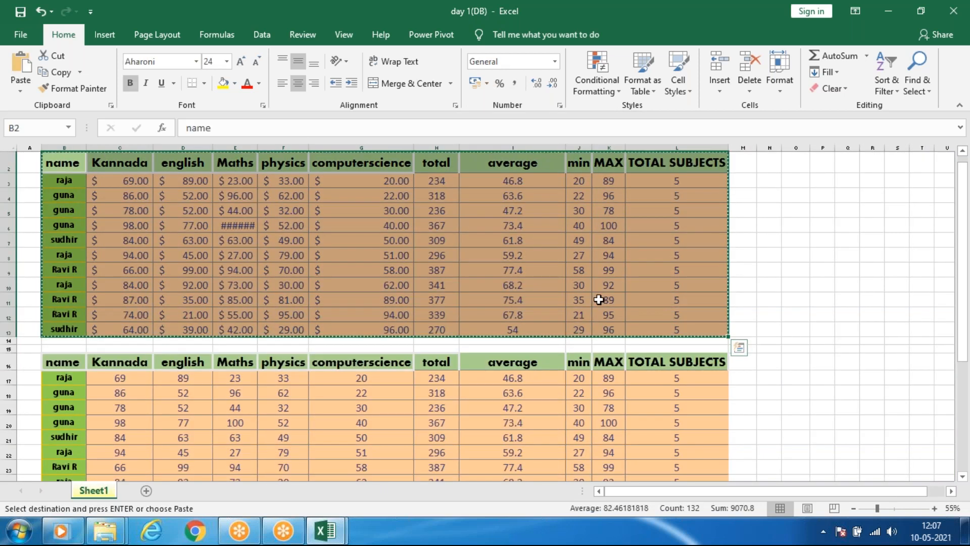
# Paste the copied table with Formulas & Number Formatting over the table at B30, and compare it with the table at B44.
pyautogui.hotkey('ctrl', 'q')
pyautogui.click(796, 284)
pyautogui.scroll(-5, 130, 375)
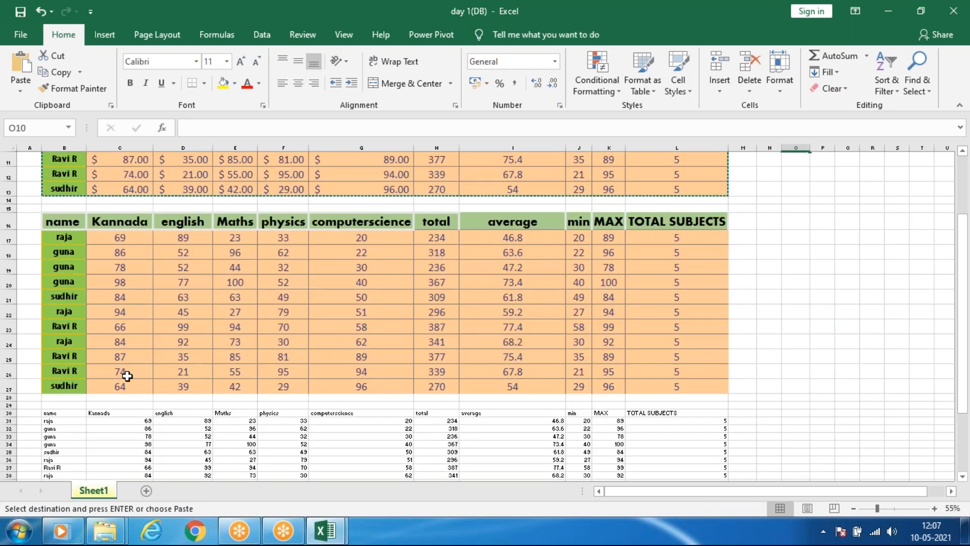
pyautogui.moveTo(46, 331); pyautogui.dragTo(673, 428)
pyautogui.click(20, 91)
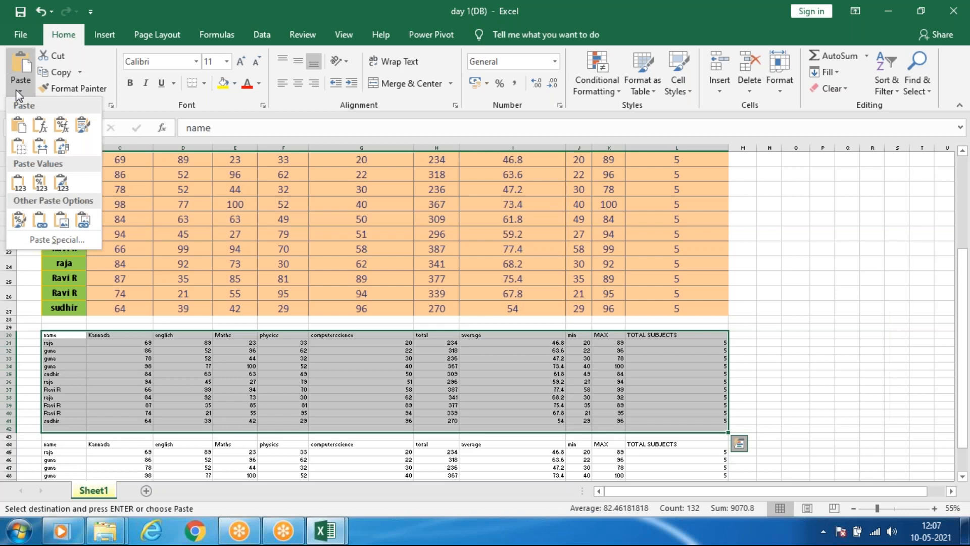
pyautogui.click(60, 124)
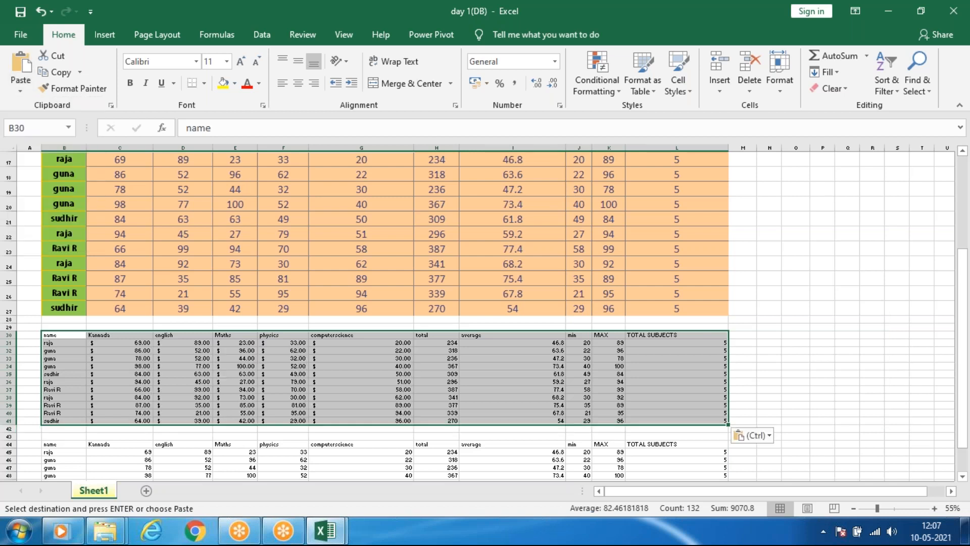
pyautogui.click(283, 405)
pyautogui.keyDown('ctrl'); pyautogui.scroll(3, 157, 386); pyautogui.keyUp('ctrl')
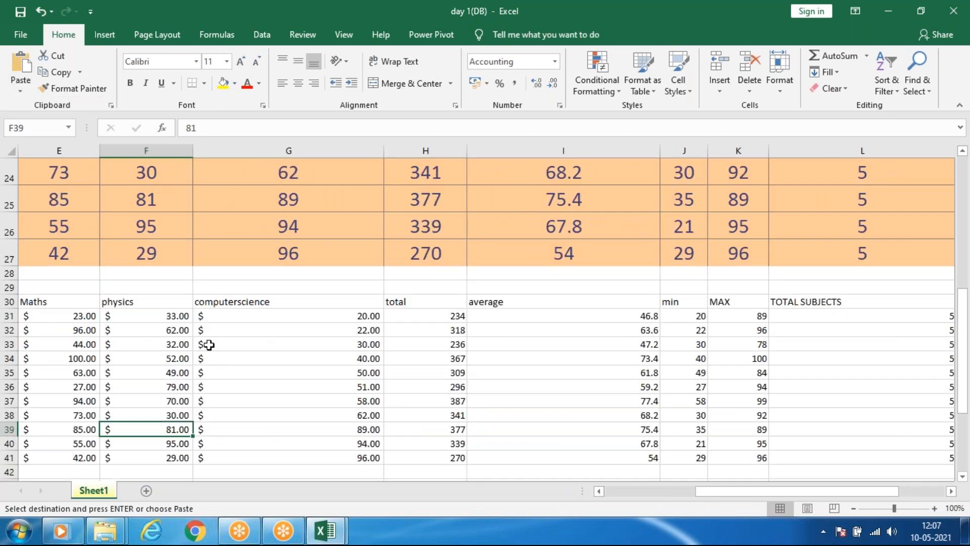
pyautogui.keyDown('ctrl'); pyautogui.scroll(-2, 203, 343); pyautogui.keyUp('ctrl')
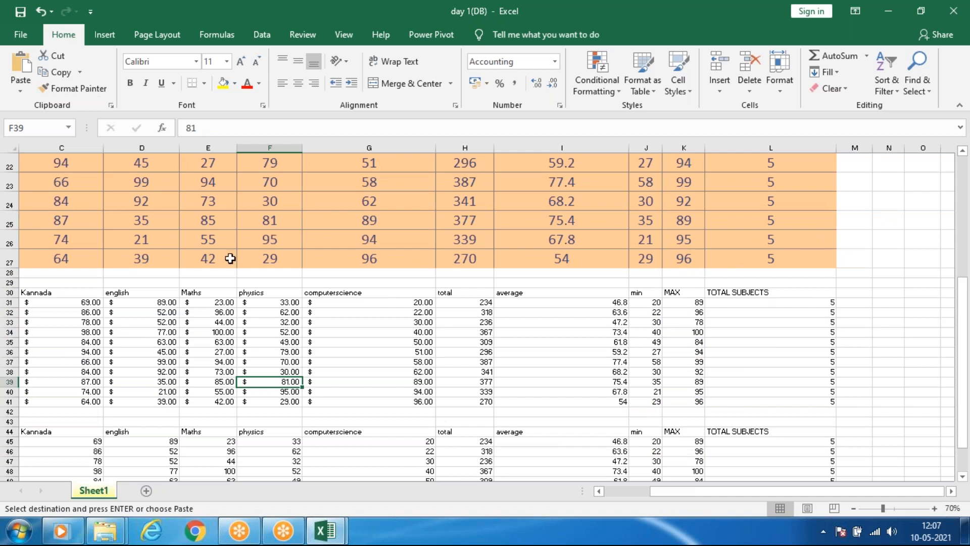
pyautogui.scroll(-2, 290, 229)
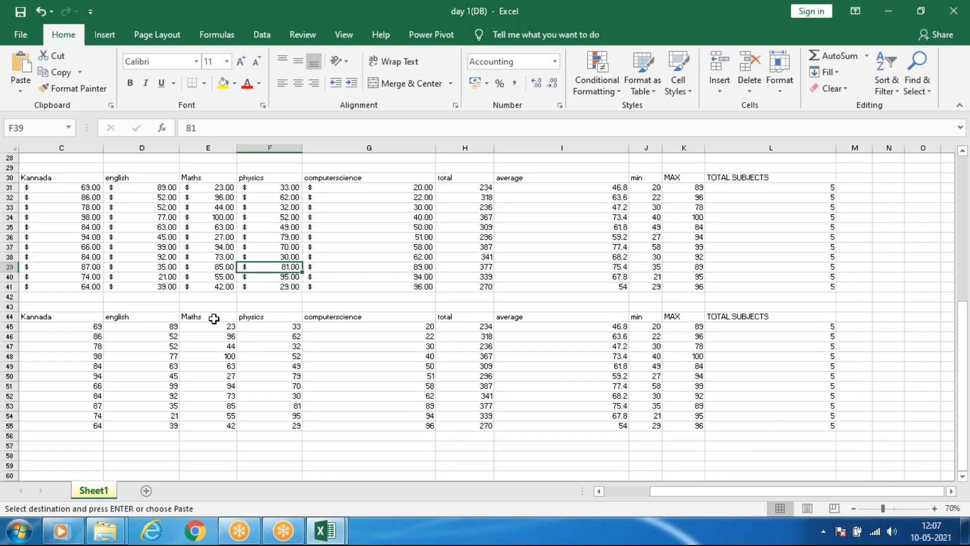
pyautogui.scroll(-4, 215, 307)
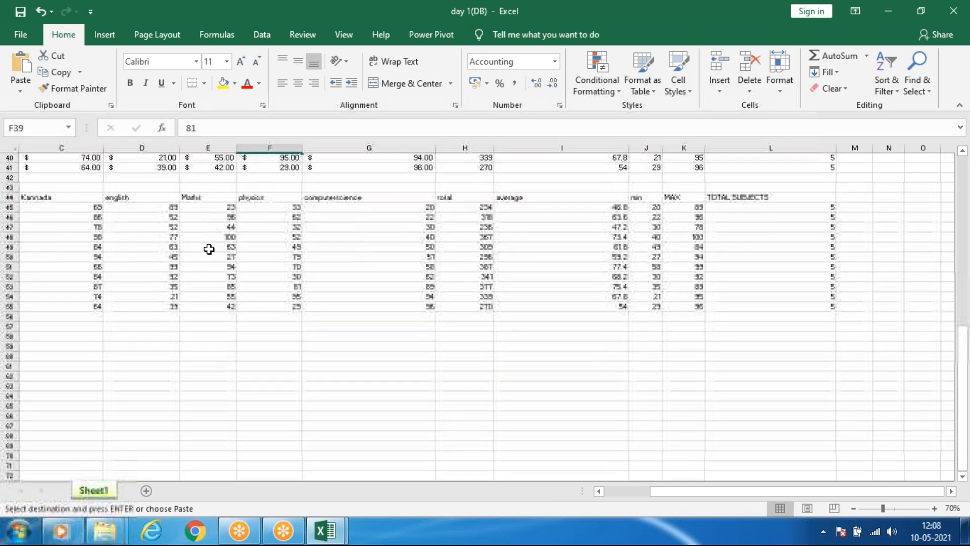
# Paste the copied marks table transposed, starting at cell F39, and look over the result.
pyautogui.click(30, 90)
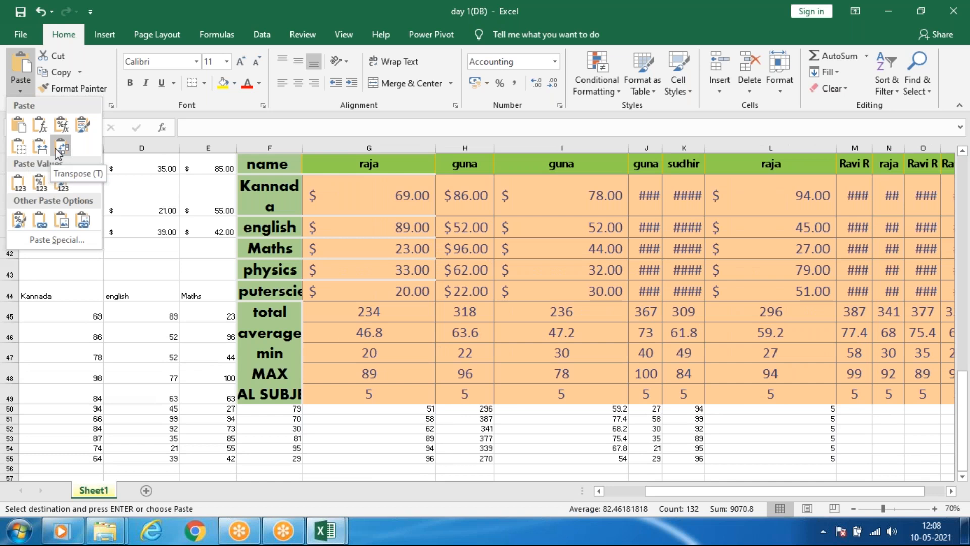
pyautogui.click(60, 150)
pyautogui.scroll(-2, 495, 320)
pyautogui.scroll(4, 482, 320)
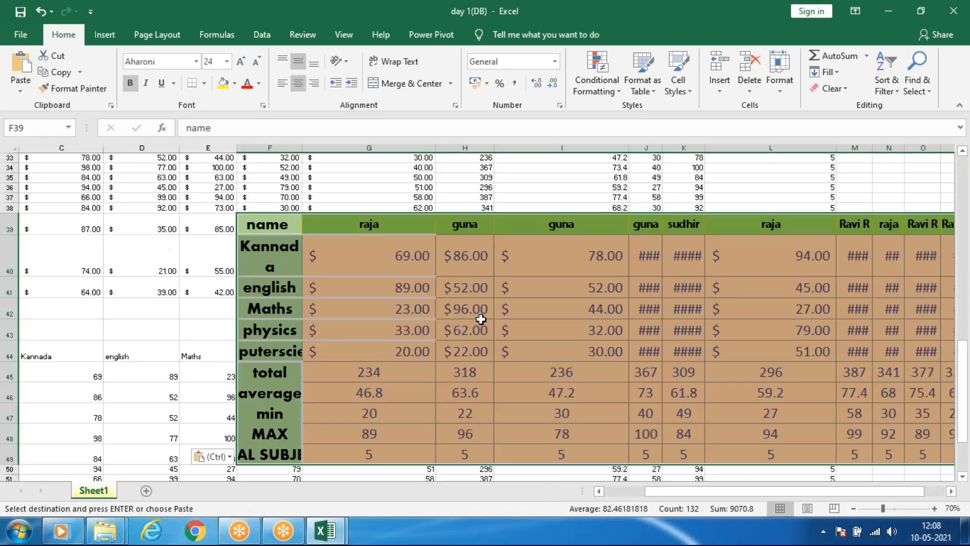
pyautogui.keyDown('ctrl'); pyautogui.scroll(-1, 480, 320); pyautogui.keyUp('ctrl')
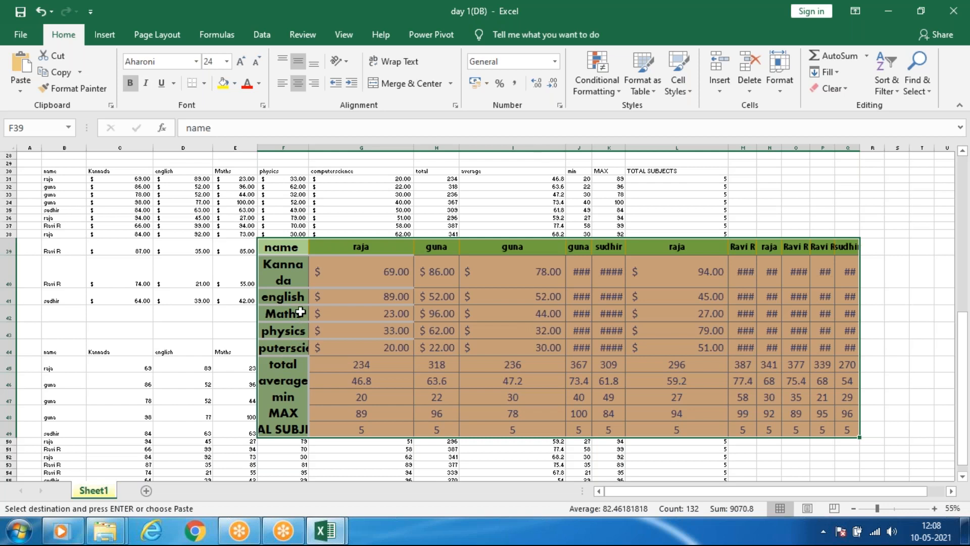
# Paste the copied marks table with the Values & Source Formatting option, starting at cell F39.
pyautogui.click(20, 85)
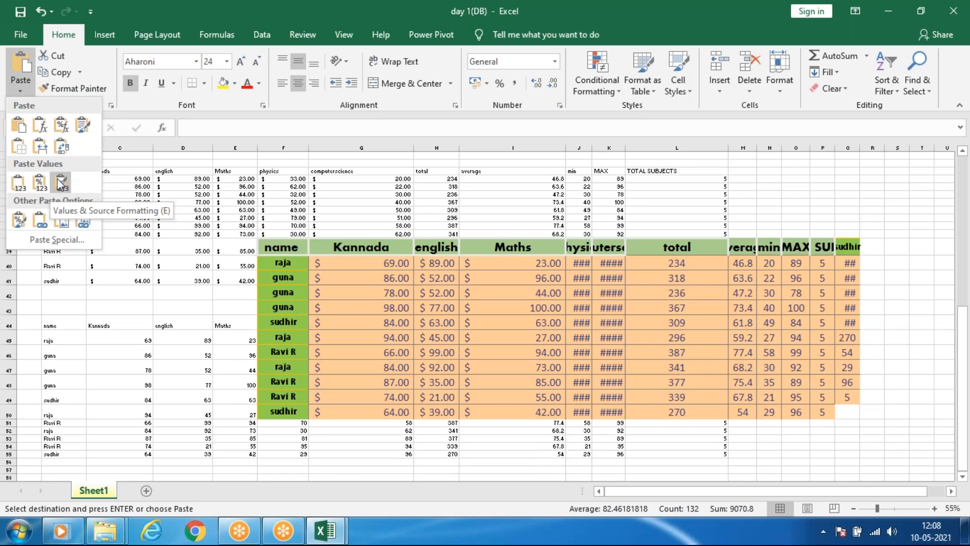
pyautogui.click(61, 147)
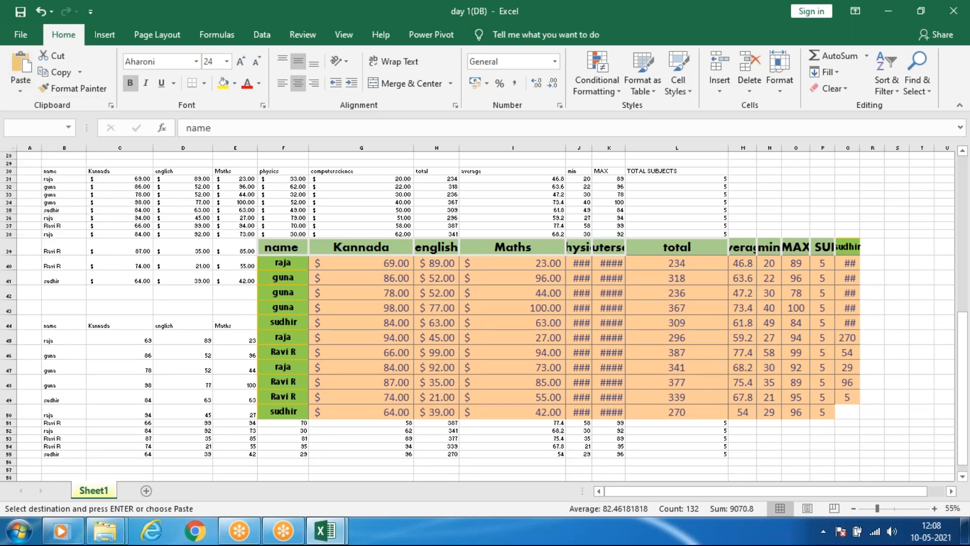
pyautogui.click(462, 305)
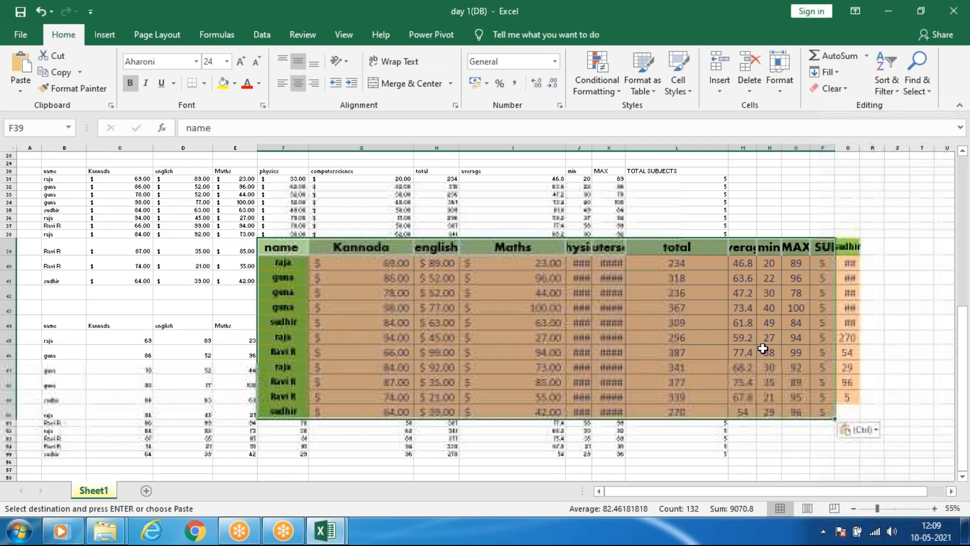
pyautogui.click(764, 350)
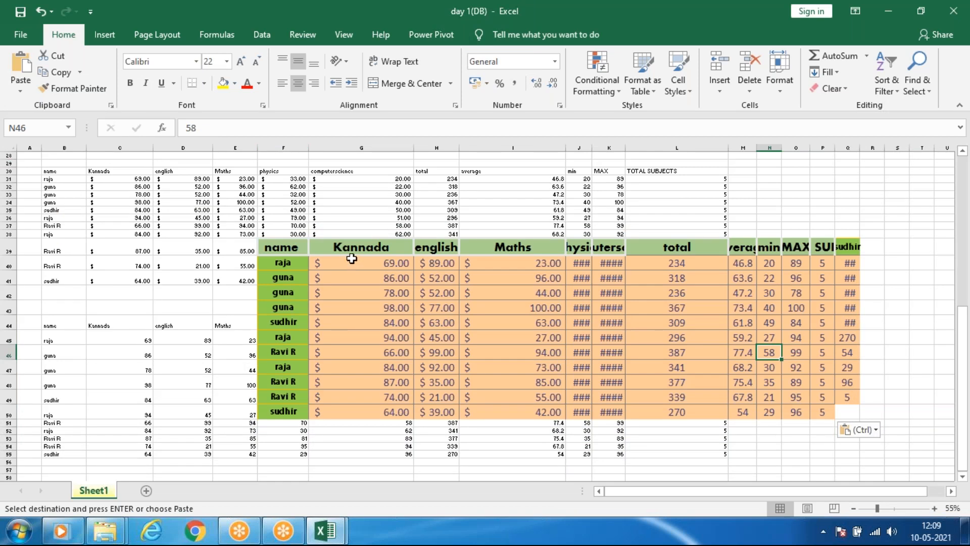
# Undo the recent pastes and the dollar accounting format applied to the original table's subject marks.
pyautogui.hotkey('ctrl', 'z')
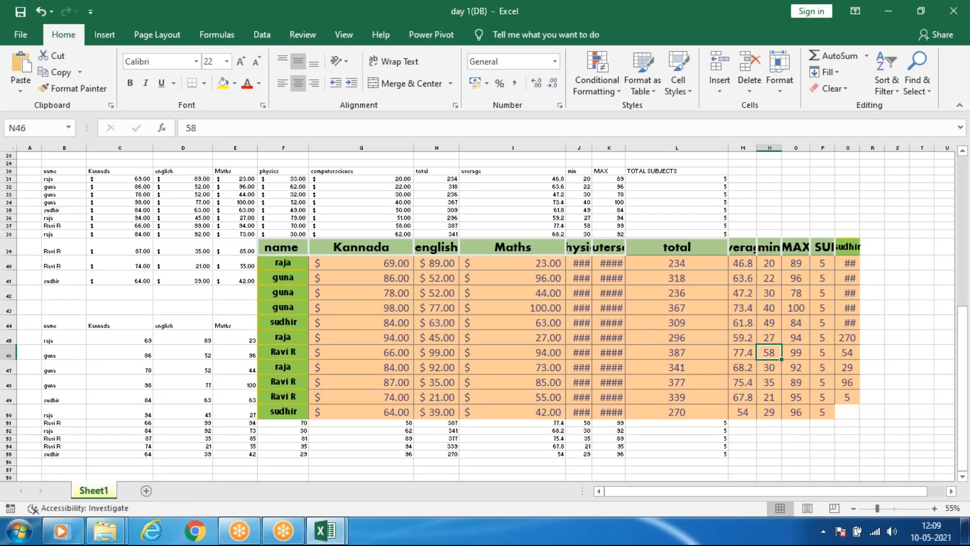
pyautogui.scroll(1, 351, 255)
pyautogui.hotkey('ctrl', 'z')
pyautogui.scroll(2, 350, 255)
pyautogui.scroll(-3, 350, 254)
pyautogui.hotkey('ctrl', 'z')
pyautogui.hotkey('ctrl', 'z')
pyautogui.scroll(1, 343, 253)
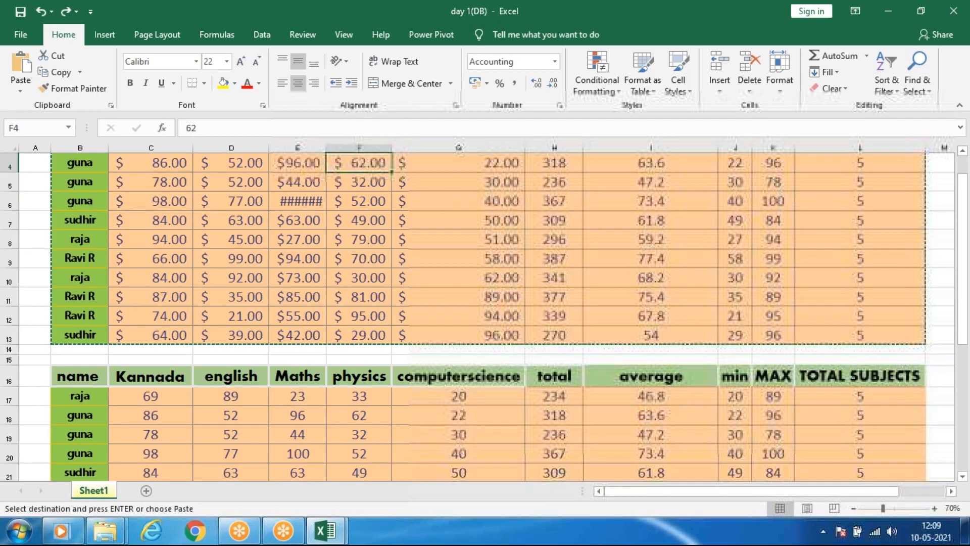
pyautogui.scroll(1, 342, 253)
pyautogui.hotkey('ctrl', 'z')
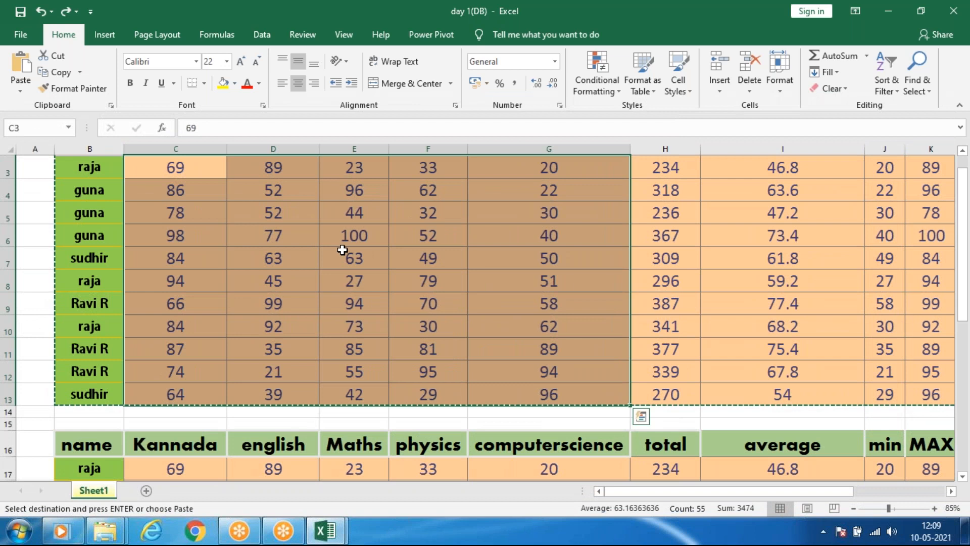
# Undo the earlier pastes below the second marks table, back to an empty range B30:L41.
pyautogui.scroll(-3, 344, 250)
pyautogui.scroll(-2, 346, 243)
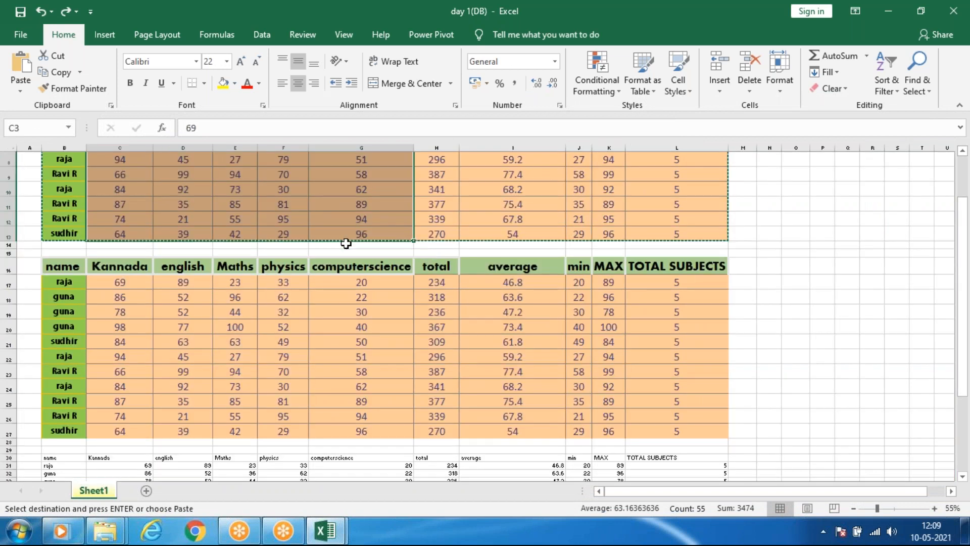
pyautogui.scroll(-2, 346, 244)
pyautogui.scroll(1, 346, 243)
pyautogui.scroll(-7, 346, 244)
pyautogui.hotkey('ctrl', 'z')
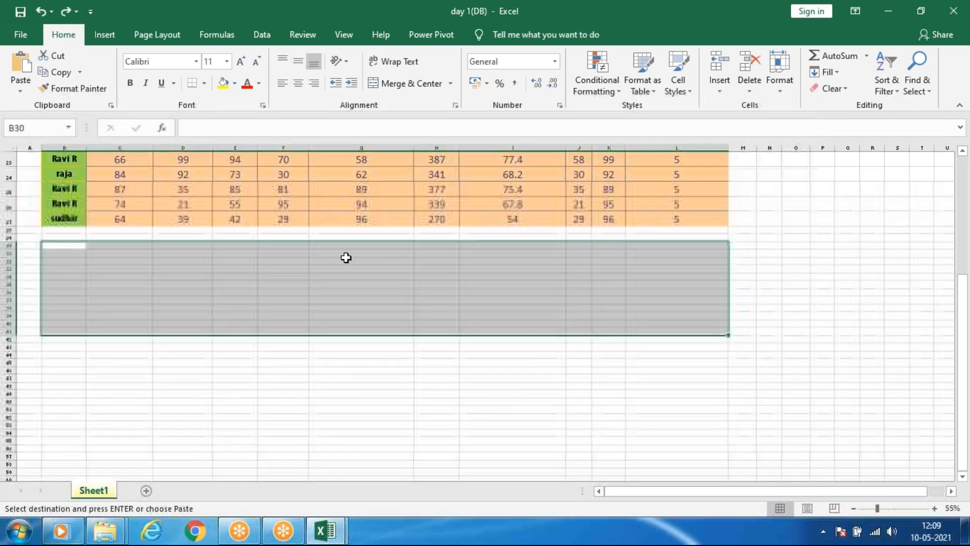
# Paste only the formatting of the copied marks table onto the empty range B30:L41.
pyautogui.scroll(5, 167, 205)
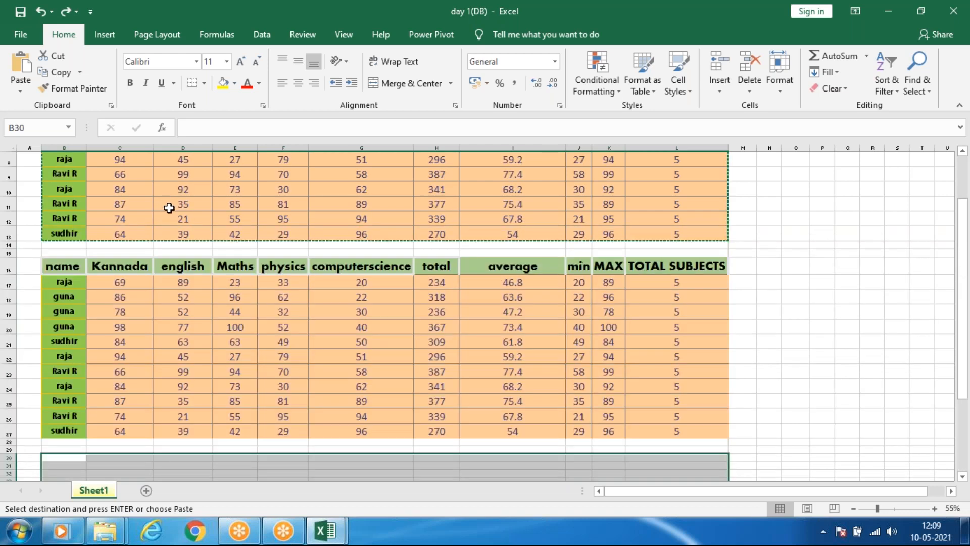
pyautogui.scroll(-1, 170, 208)
pyautogui.click(24, 92)
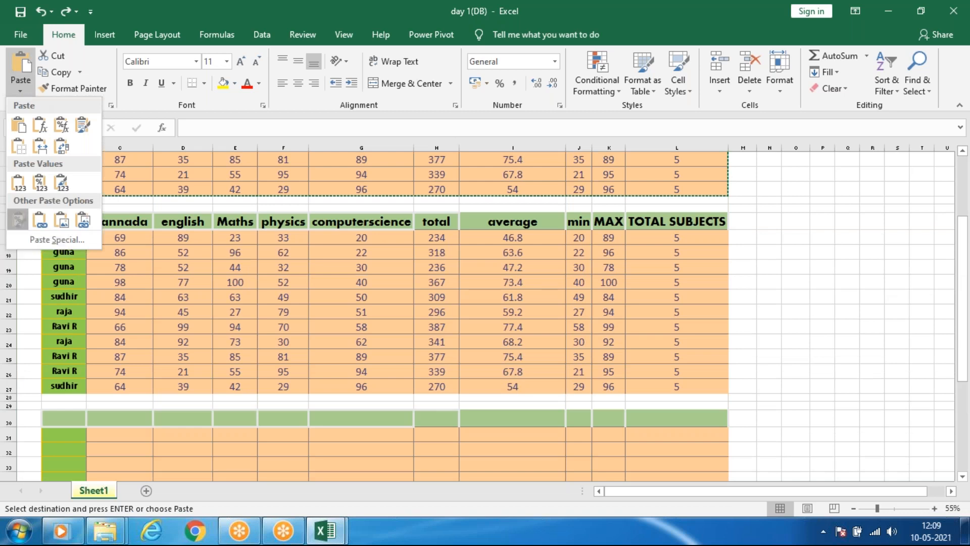
pyautogui.click(19, 221)
pyautogui.scroll(-3, 267, 367)
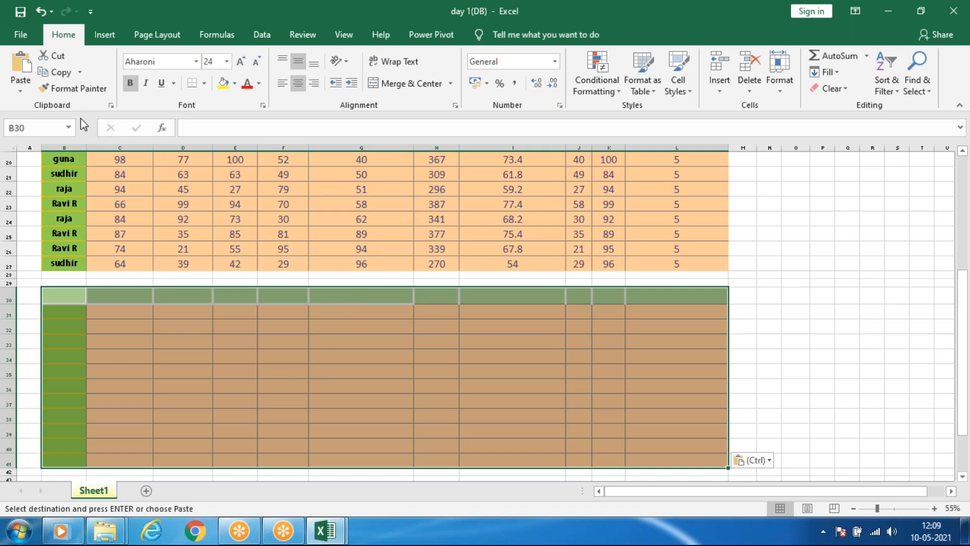
# Paste the copied marks table as links into B30:L41, and compare it with the original table.
pyautogui.click(19, 87)
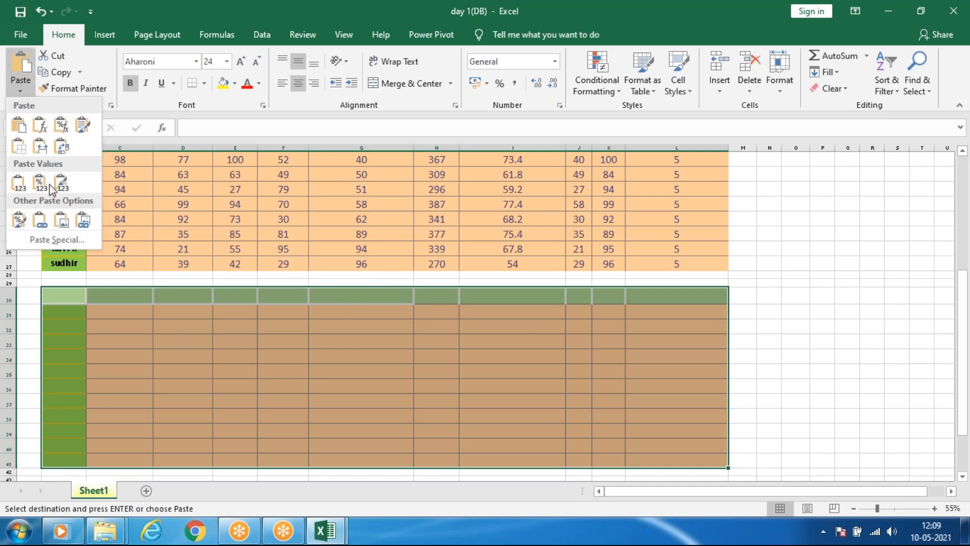
pyautogui.click(35, 228)
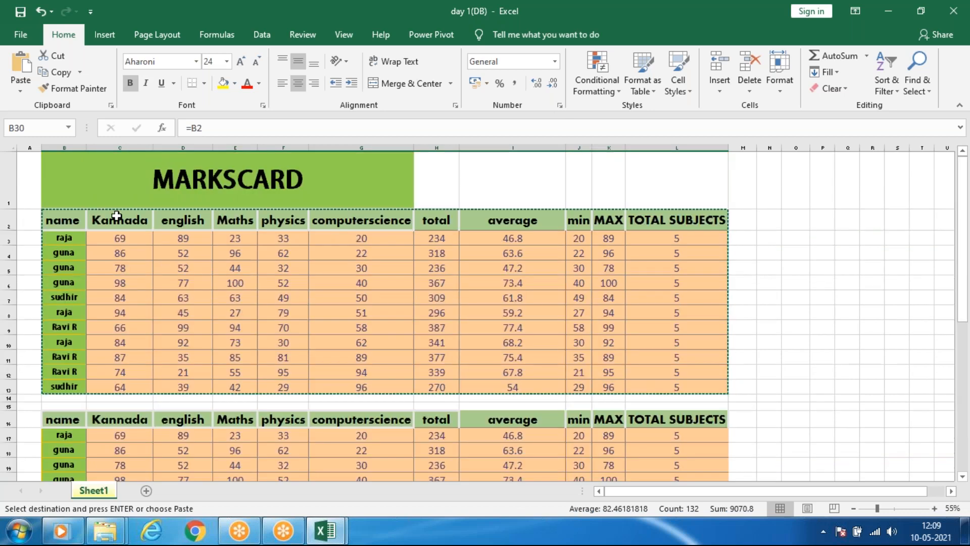
pyautogui.scroll(7, 215, 310)
pyautogui.click(123, 220)
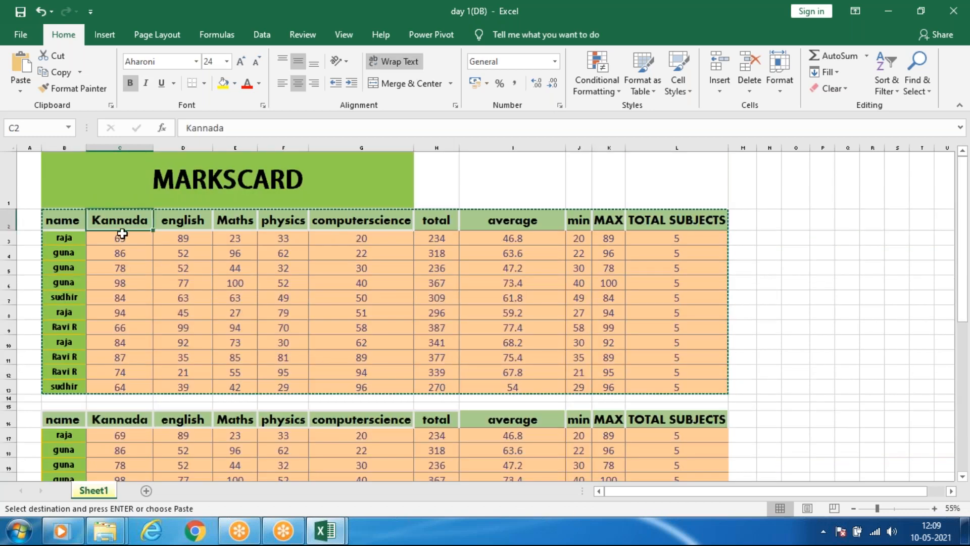
pyautogui.scroll(-4, 130, 418)
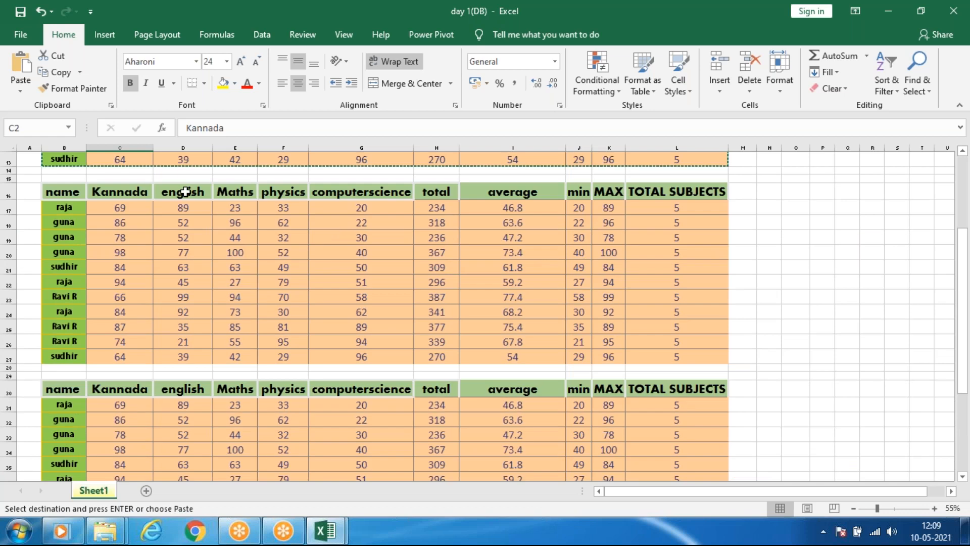
pyautogui.scroll(4, 186, 192)
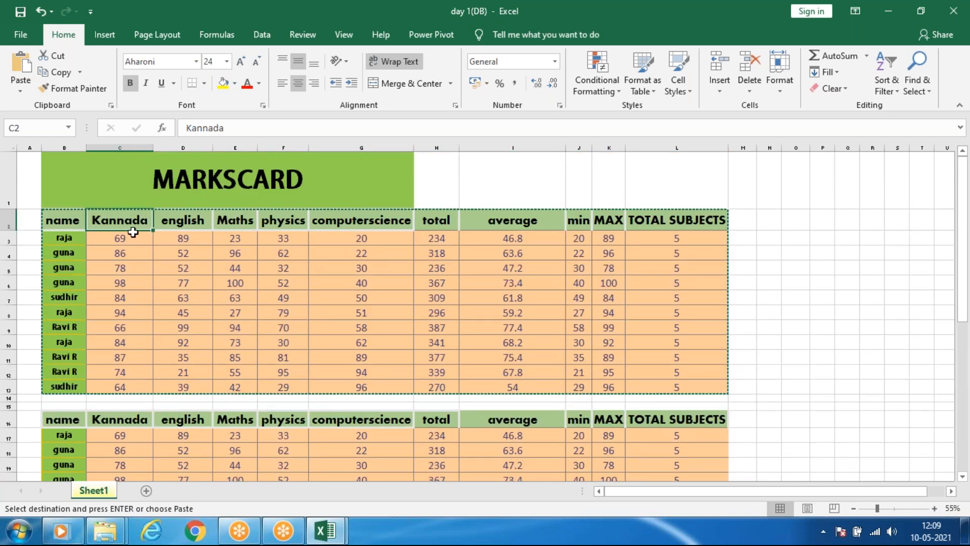
# Rewrite the first student's name in B3 of the original table in capital letters.
pyautogui.click(56, 236)
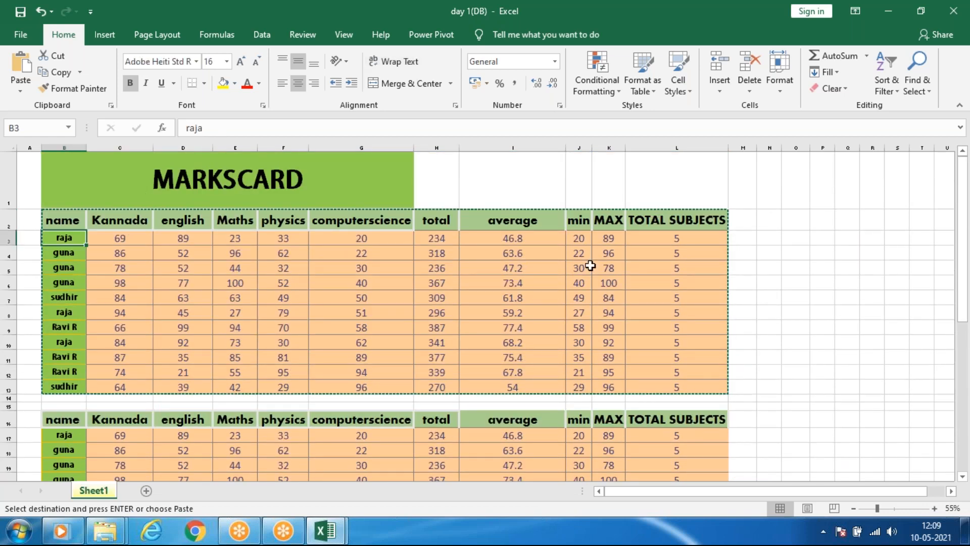
pyautogui.write('RAJa')
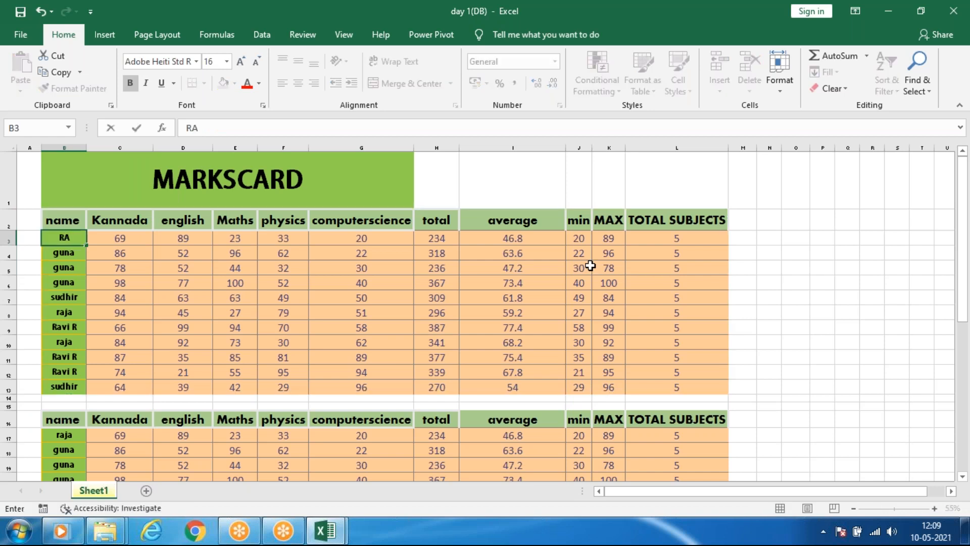
pyautogui.click(537, 285)
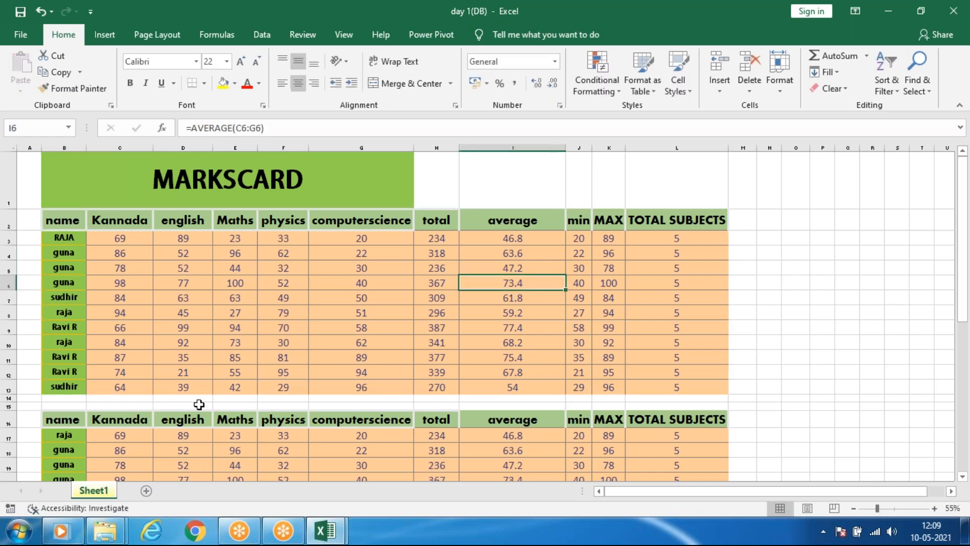
# Examine the linked table's first name in B31 and the physics mark in F33 for their source-cell references.
pyautogui.scroll(-2, 210, 393)
pyautogui.scroll(-2, 101, 321)
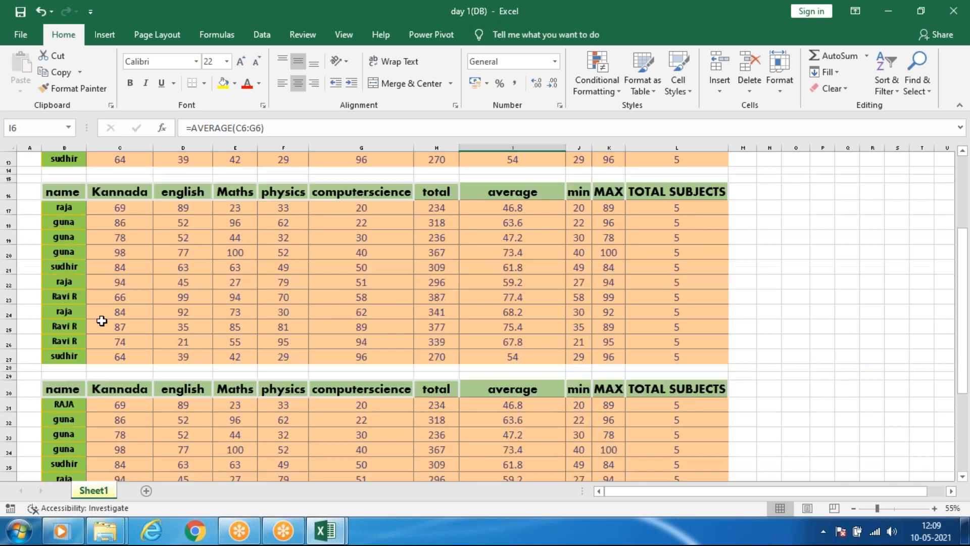
pyautogui.click(61, 402)
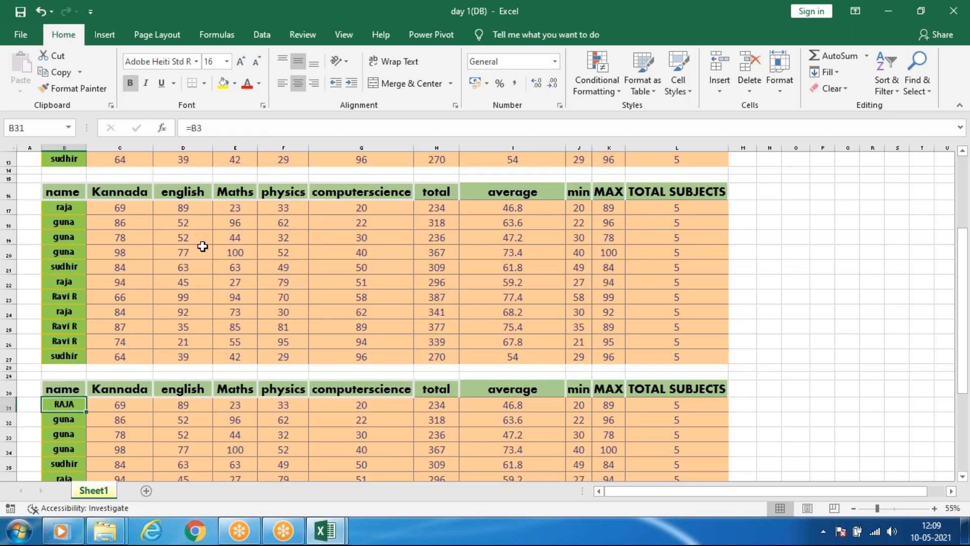
pyautogui.scroll(4, 212, 251)
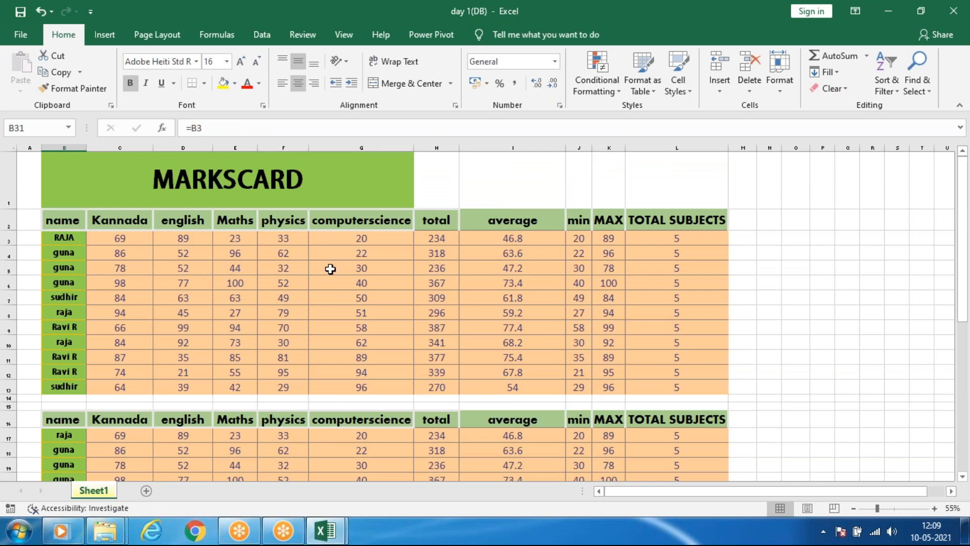
pyautogui.scroll(-5, 331, 269)
pyautogui.click(267, 404)
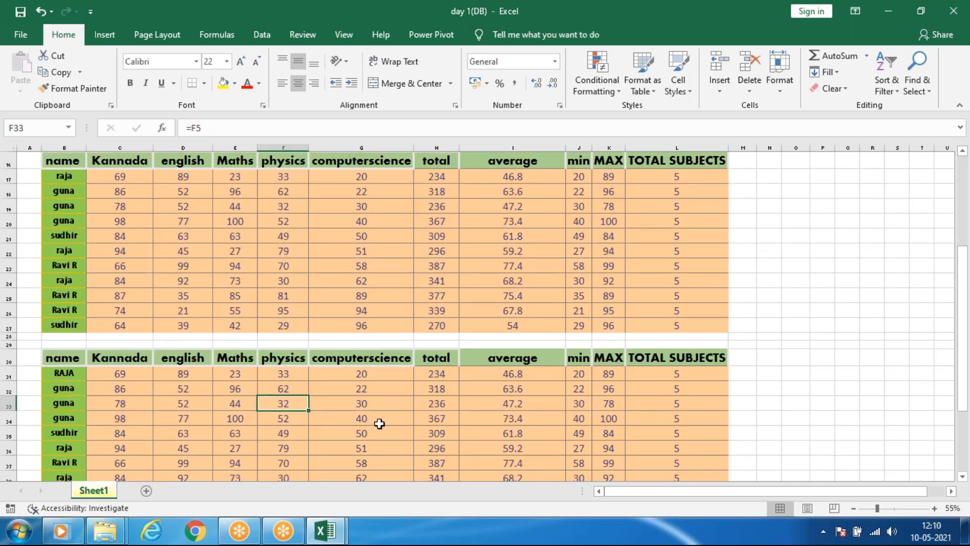
# Fill cells E5:H12 of the original marks table with yellow.
pyautogui.scroll(4, 379, 422)
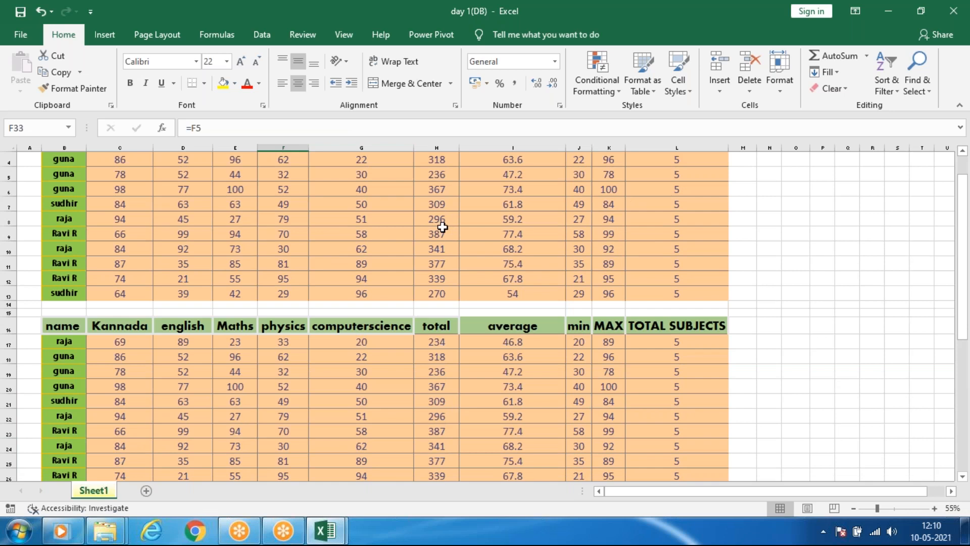
pyautogui.moveTo(225, 176); pyautogui.dragTo(448, 273)
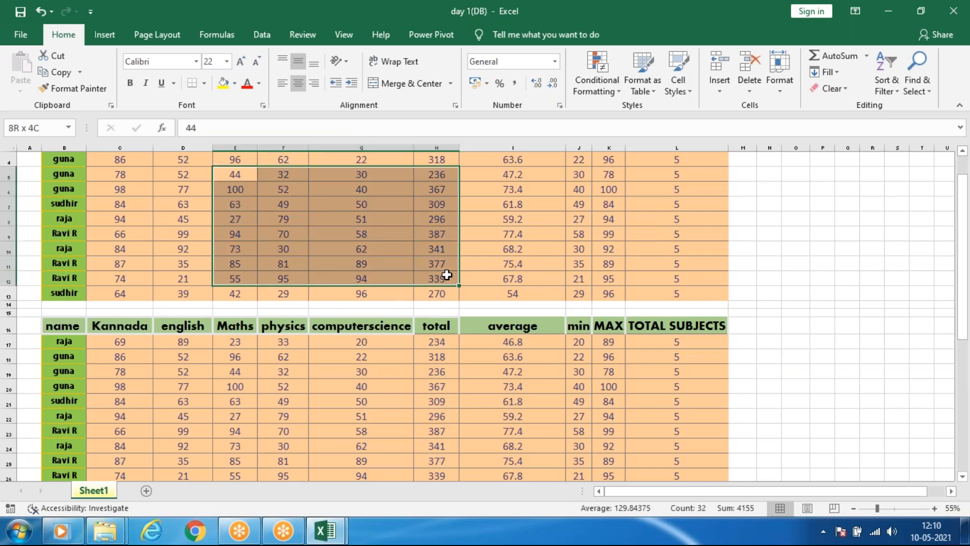
pyautogui.scroll(-6, 542, 236)
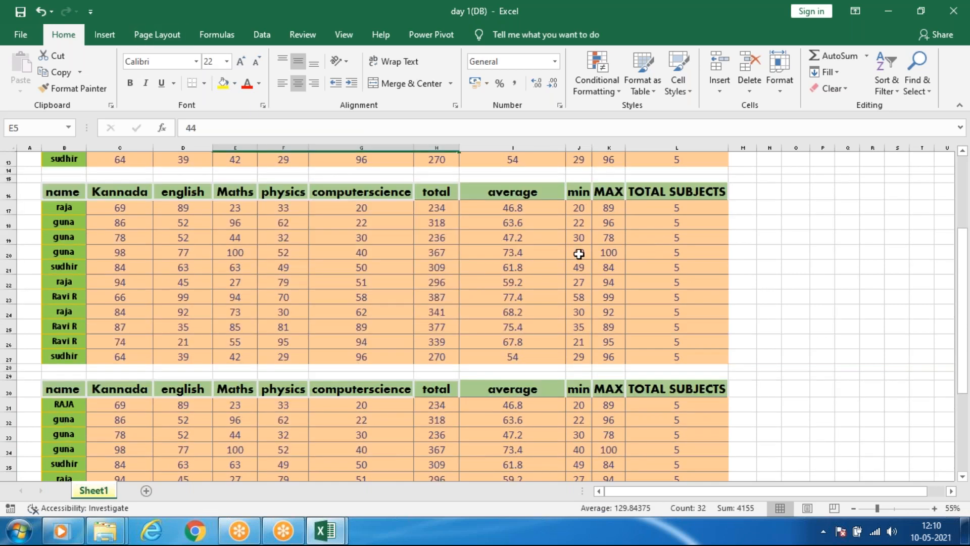
pyautogui.click(544, 316)
pyautogui.click(823, 358)
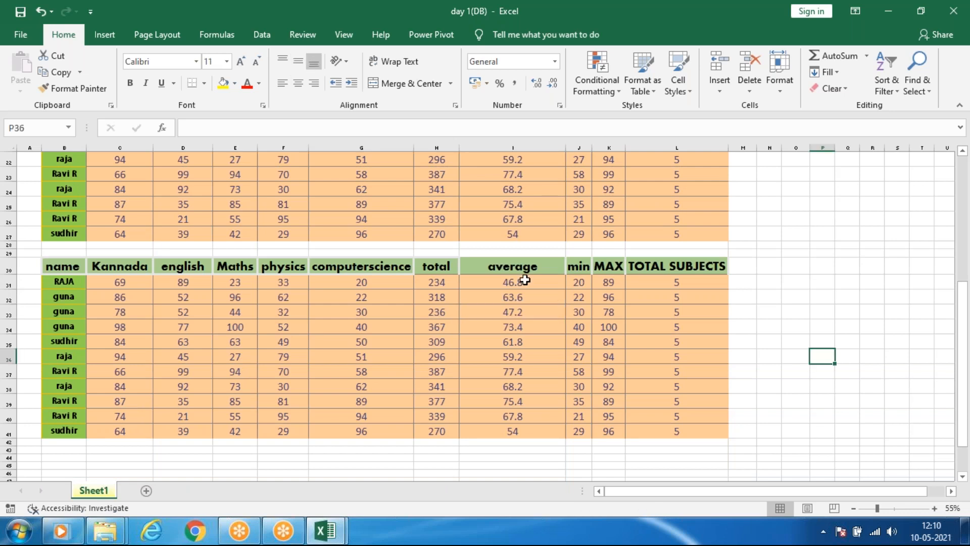
pyautogui.scroll(7, 522, 281)
pyautogui.moveTo(235, 268); pyautogui.dragTo(418, 366)
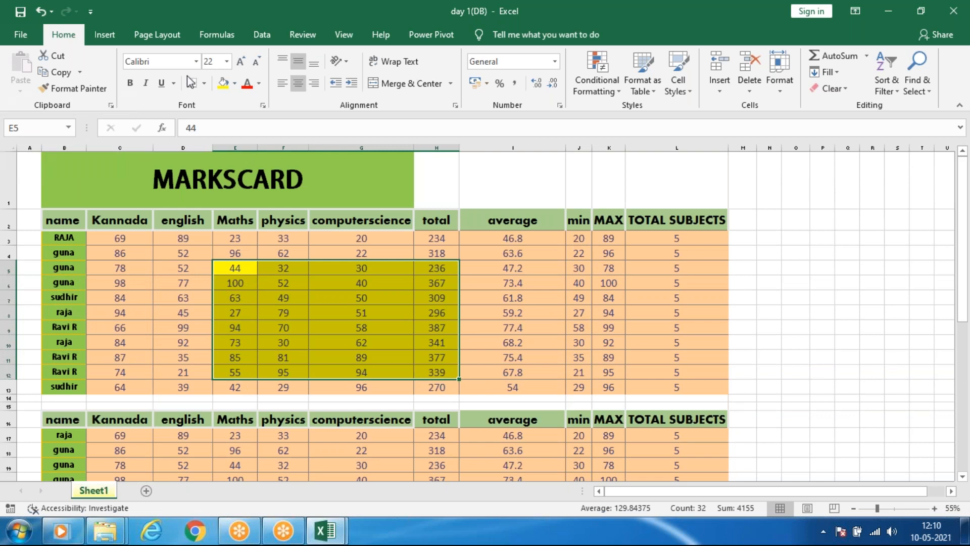
pyautogui.click(196, 61)
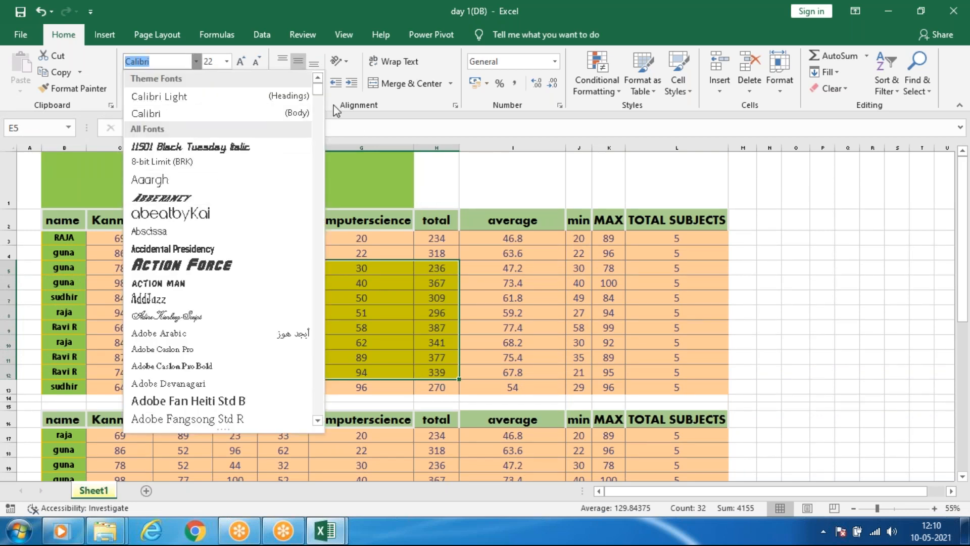
pyautogui.click(381, 133)
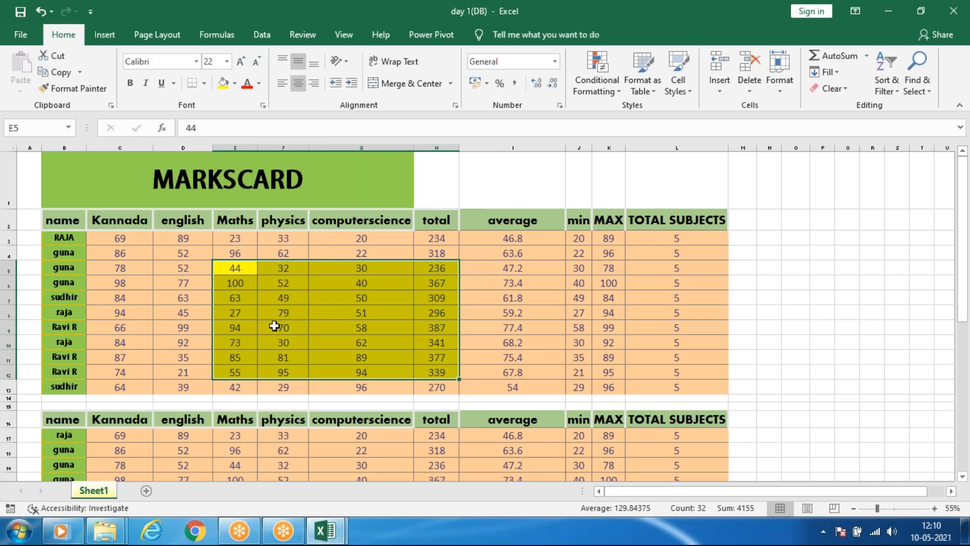
# Clear the contents of the yellow cells E5:H12 in the original marks table.
pyautogui.press('Delete')
pyautogui.click(742, 313)
pyautogui.scroll(-7, 710, 287)
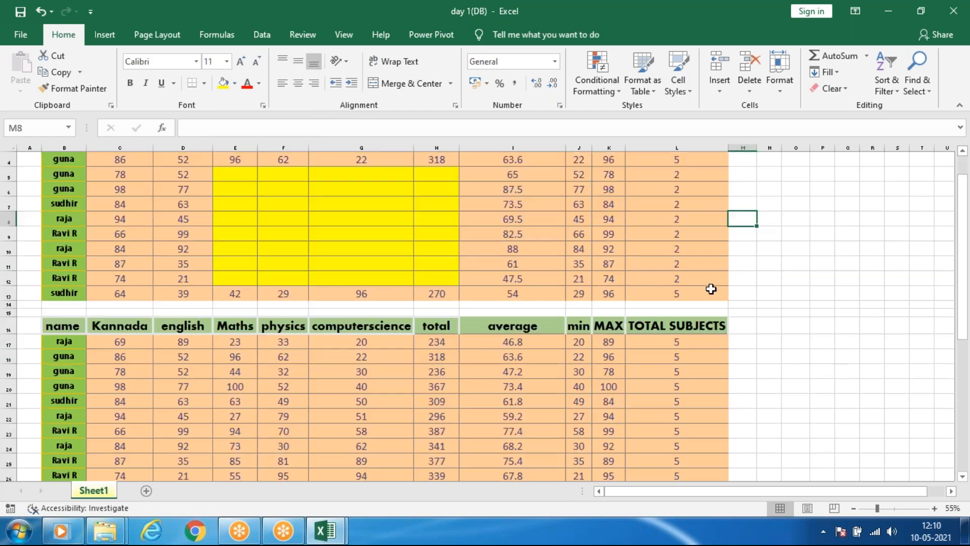
# Check the linked range E33:H40, undo the clearing and yellow fill of E5:H12, and recheck the linked Maths mark in E31.
pyautogui.moveTo(229, 316); pyautogui.dragTo(433, 413)
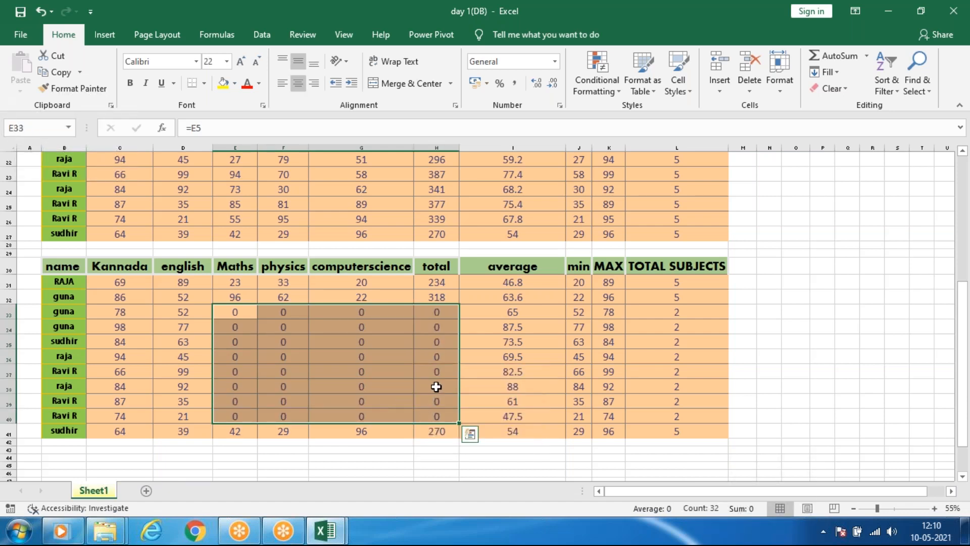
pyautogui.scroll(7, 436, 386)
pyautogui.click(410, 341)
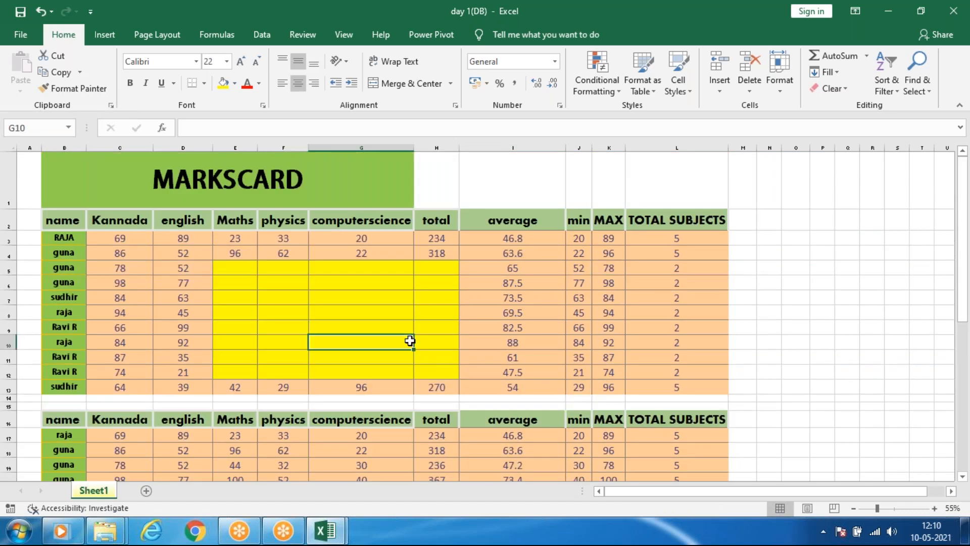
pyautogui.hotkey('ctrl', 'z')
pyautogui.click(408, 332)
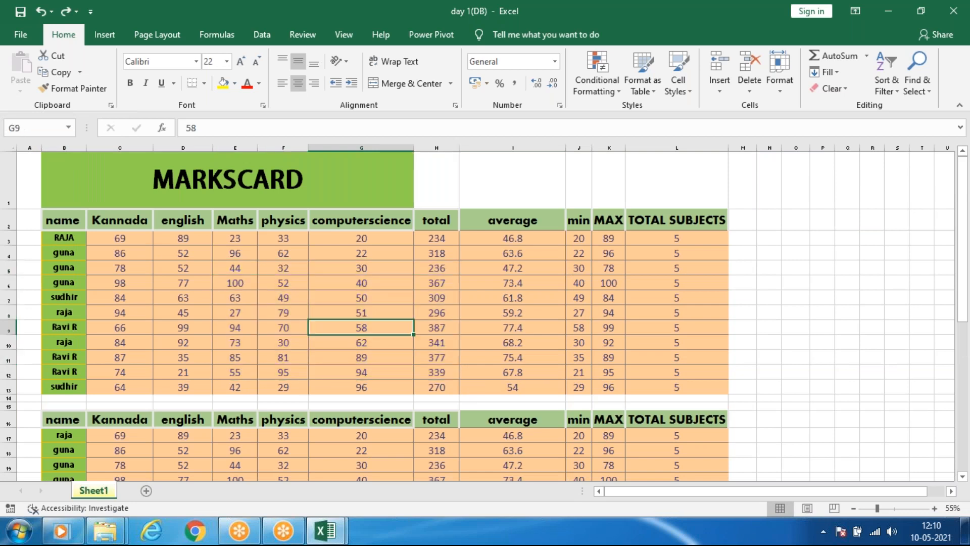
pyautogui.scroll(-3, 454, 323)
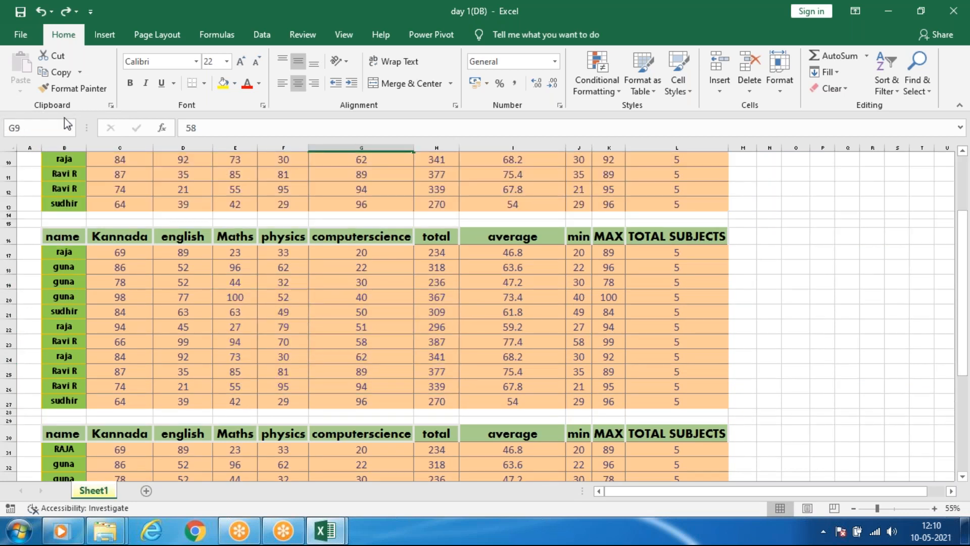
pyautogui.click(253, 450)
pyautogui.scroll(-10, 205, 268)
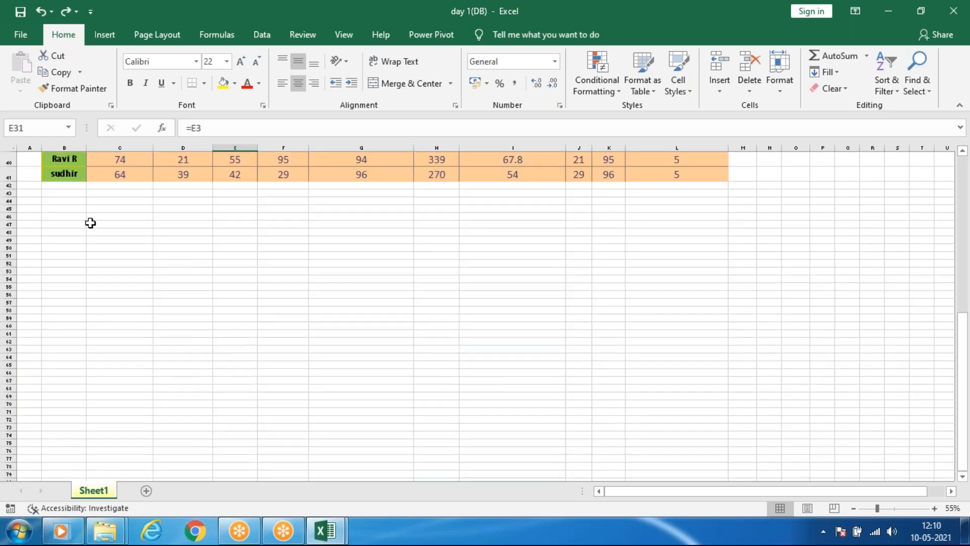
# Copy the original marks table B2:L13 and select N2 as the paste destination.
pyautogui.scroll(13, 103, 217)
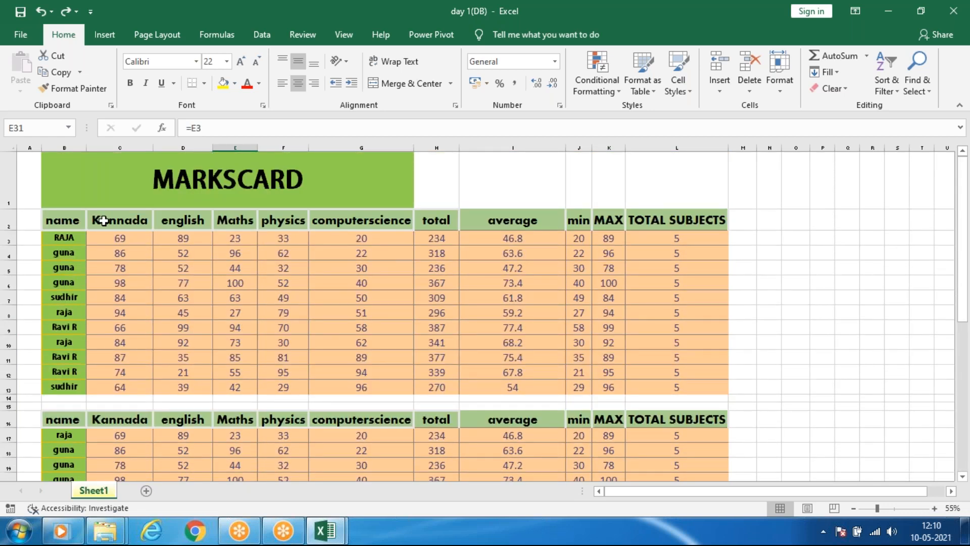
pyautogui.moveTo(59, 220); pyautogui.dragTo(684, 390)
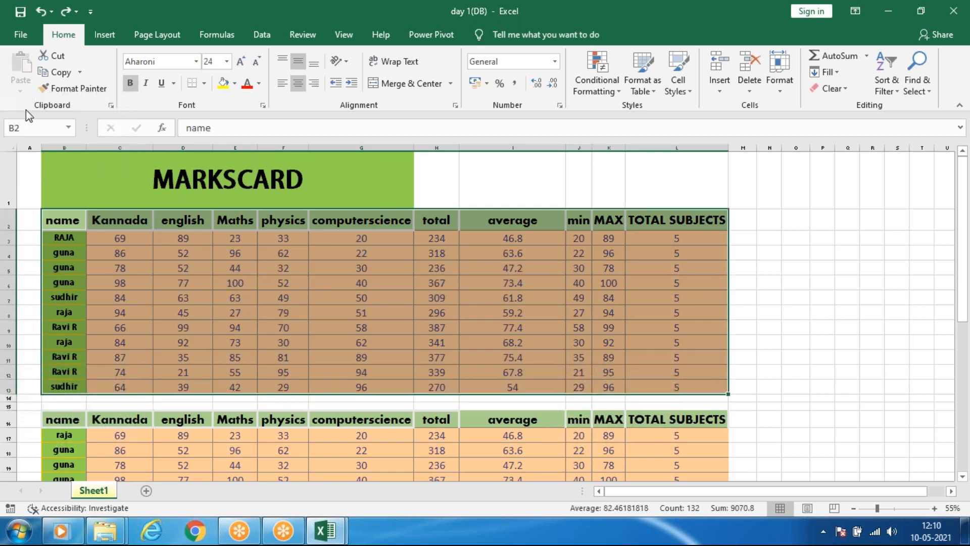
pyautogui.hotkey('ctrl', 'c')
pyautogui.click(21, 91)
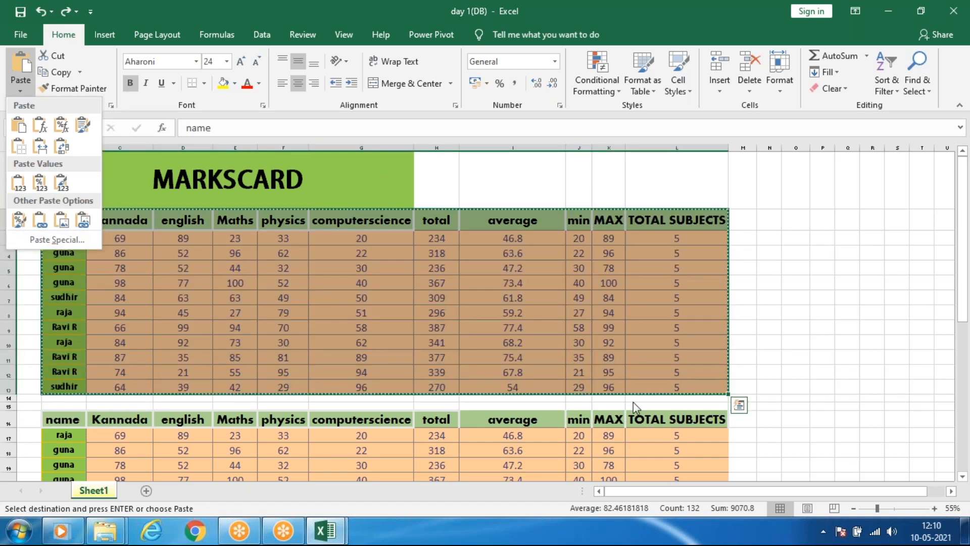
pyautogui.press('Escape')
pyautogui.click(767, 222)
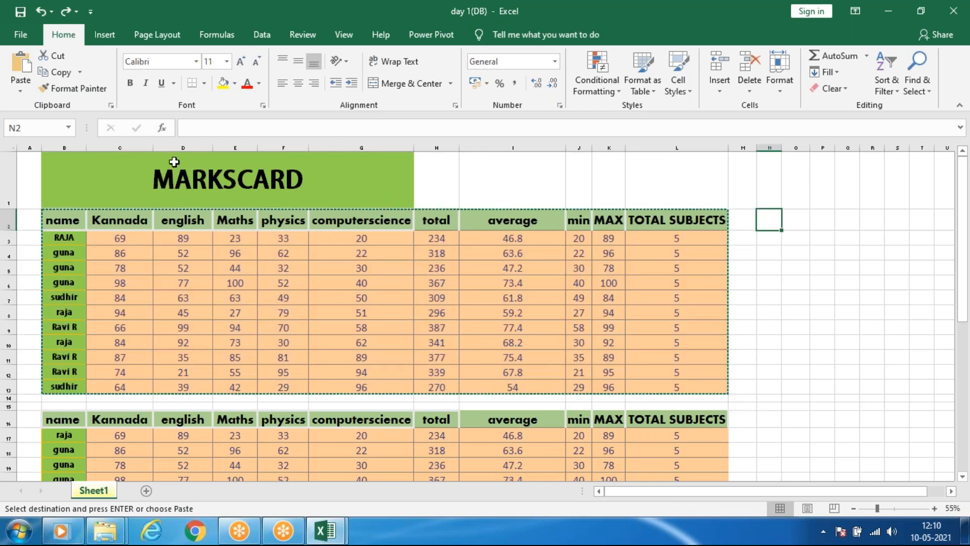
# Paste the copied marks table at N2 as a static picture.
pyautogui.click(21, 92)
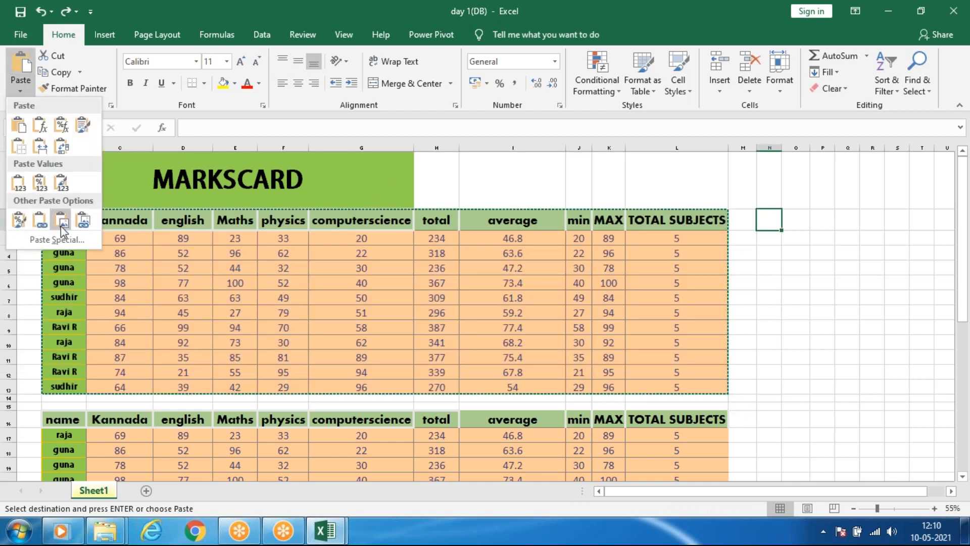
pyautogui.press('Escape')
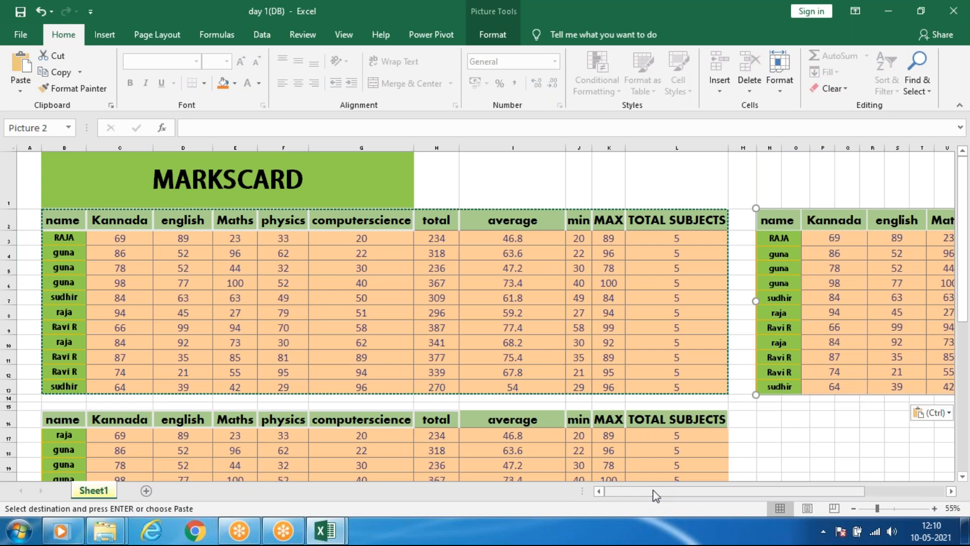
pyautogui.moveTo(688, 490); pyautogui.dragTo(763, 498)
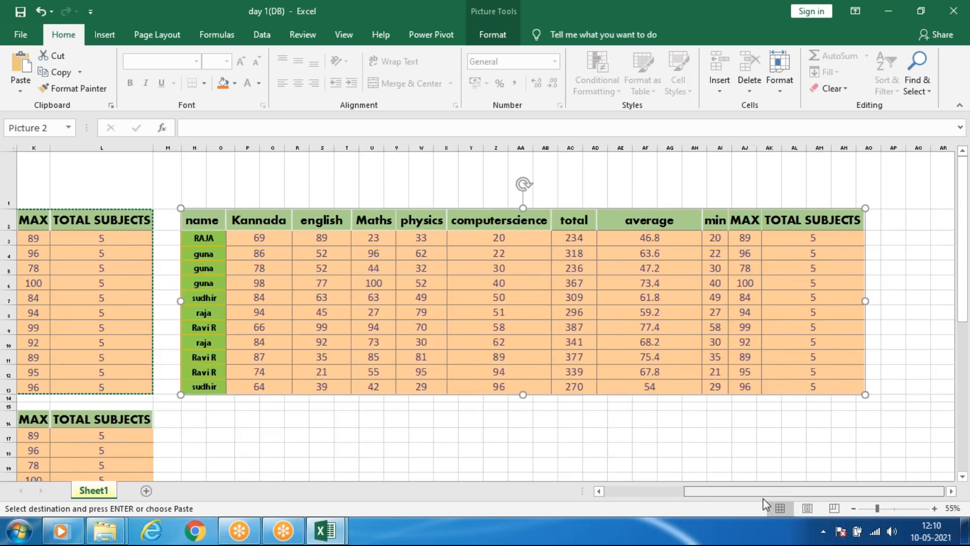
# Try the soft-edge picture style on the pasted table picture, replacing it with the black double-frame style.
pyautogui.doubleClick(587, 314)
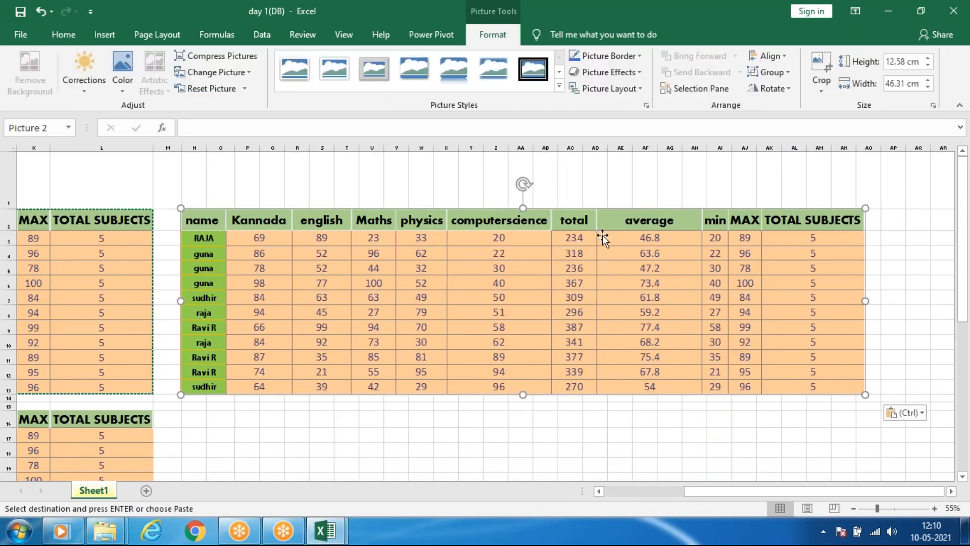
pyautogui.click(508, 69)
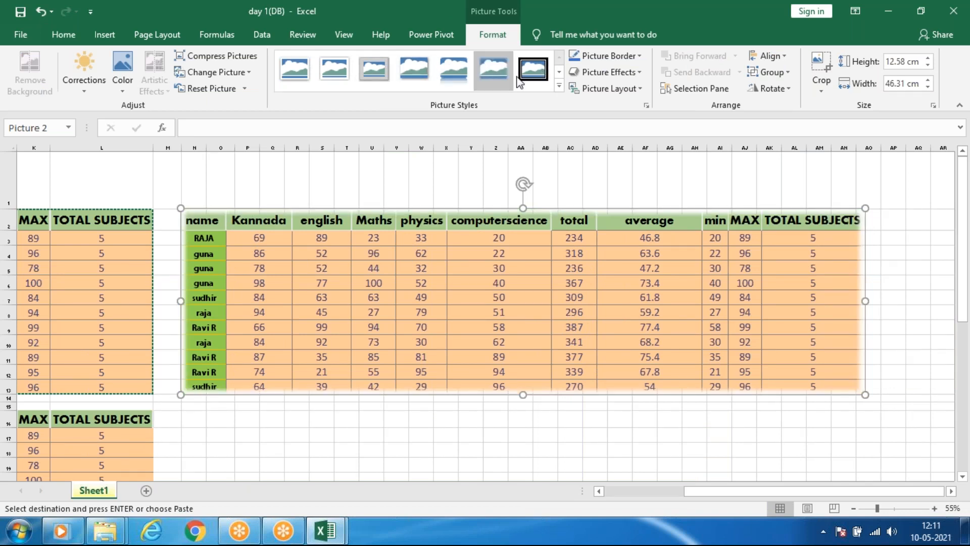
pyautogui.click(533, 69)
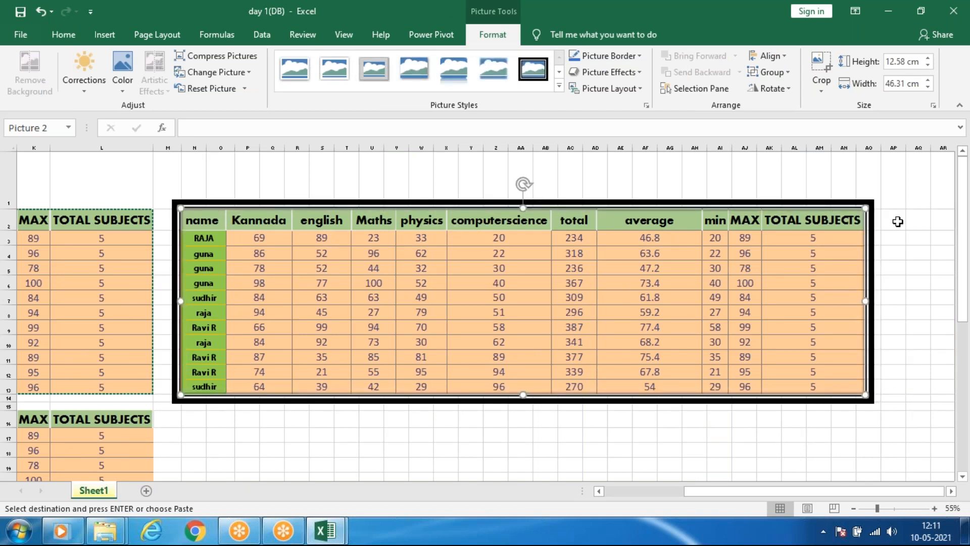
# Try resizing the framed table picture's width, ending at 47.82 cm, and shift it slightly beside the original table.
pyautogui.moveTo(866, 301); pyautogui.dragTo(428, 319)
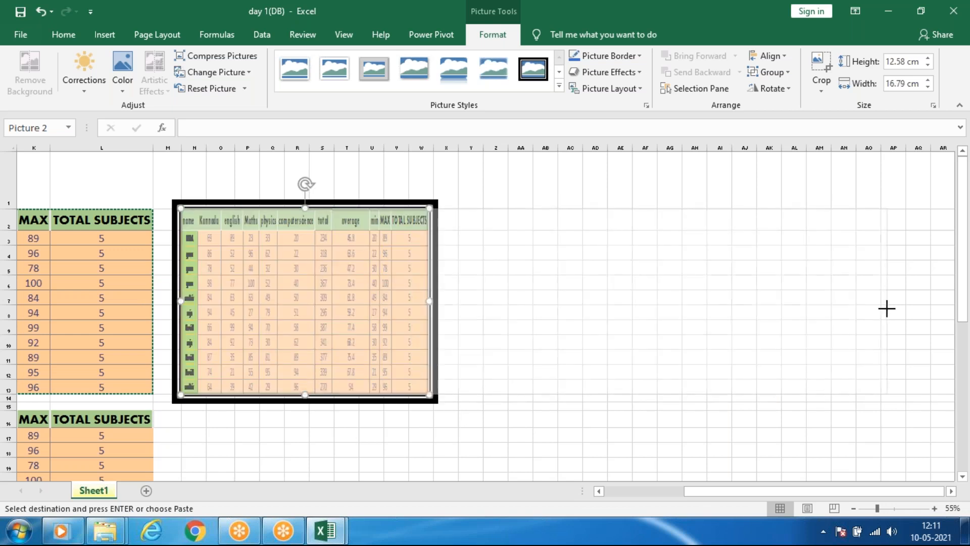
pyautogui.hotkey('ctrl', 'z')
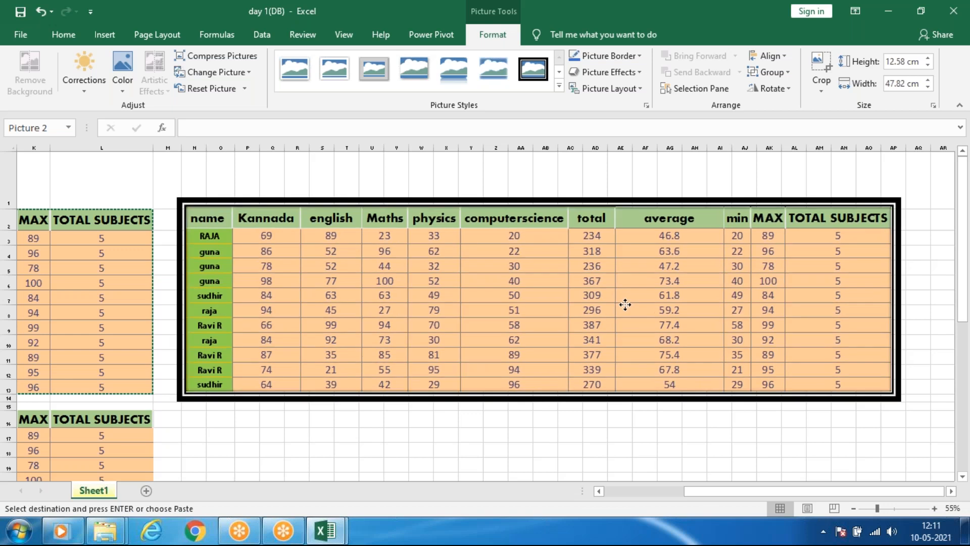
pyautogui.moveTo(511, 281); pyautogui.dragTo(505, 285)
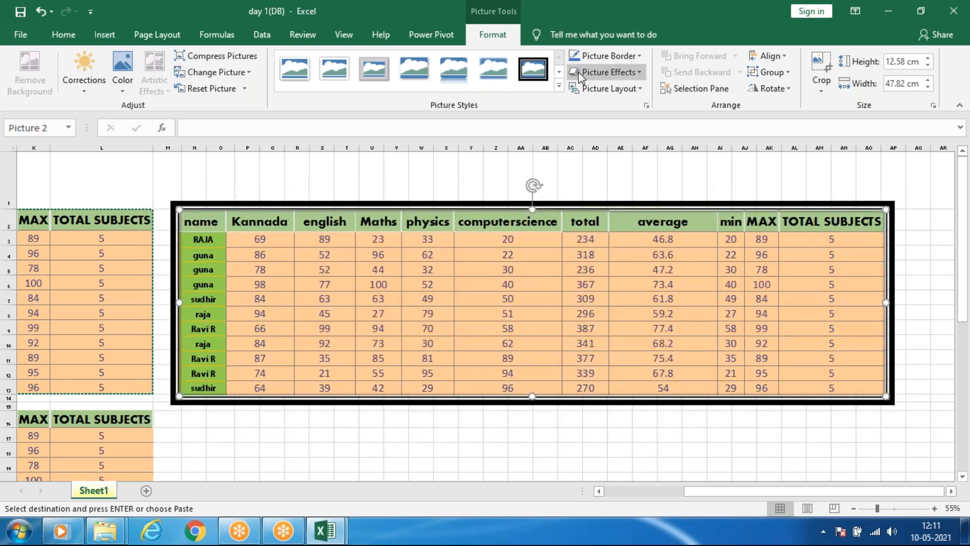
# Look over the recolor options for the framed table picture and delete the picture.
pyautogui.click(123, 91)
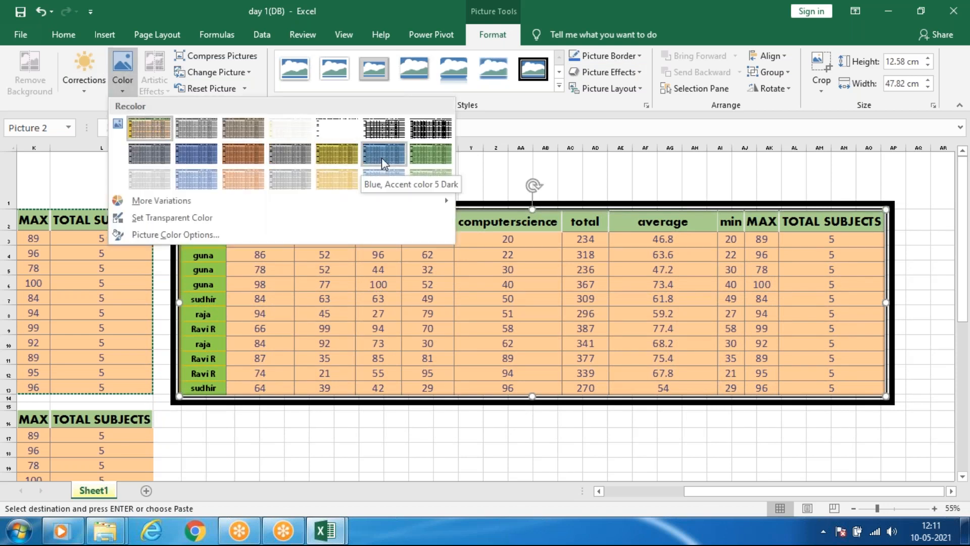
pyautogui.click(608, 323)
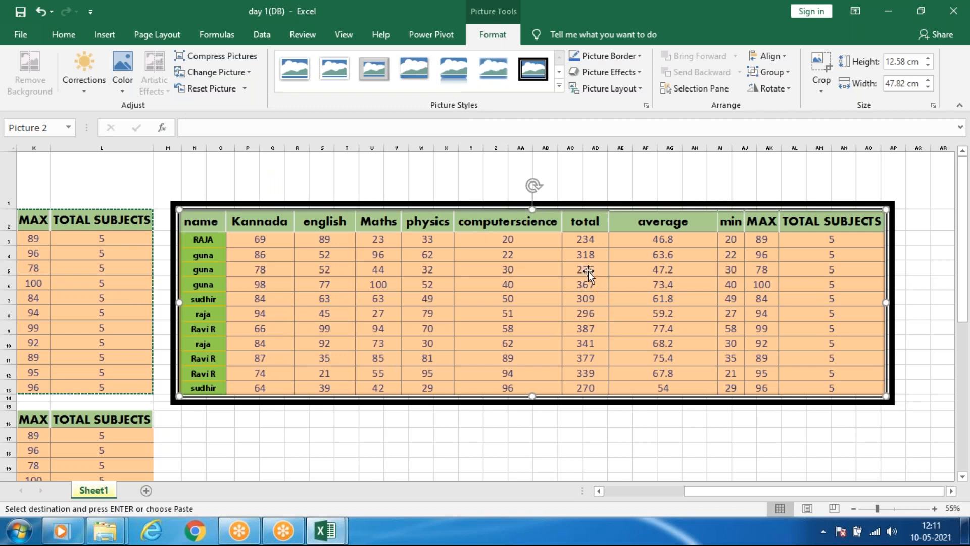
pyautogui.press('Delete')
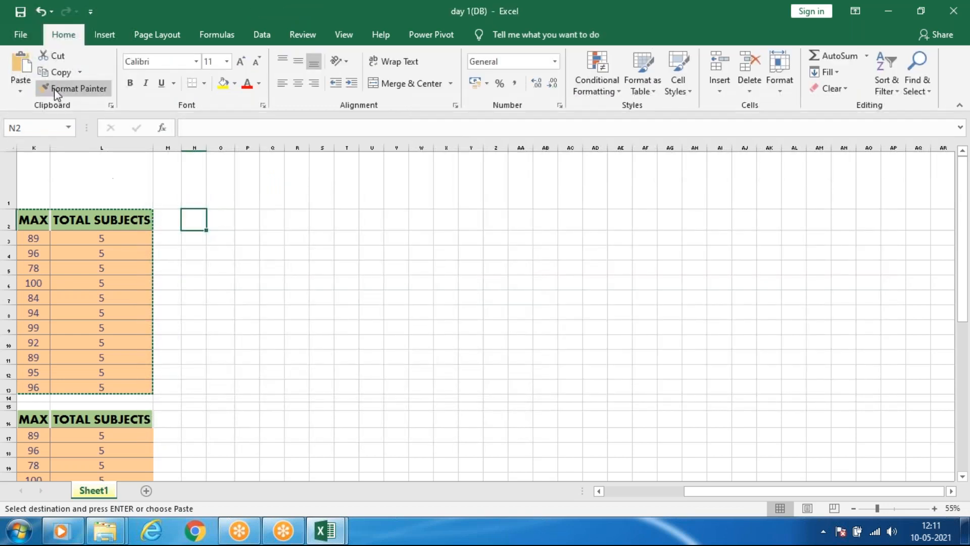
# Paste the copied marks table at N2 as a linked picture.
pyautogui.click(20, 91)
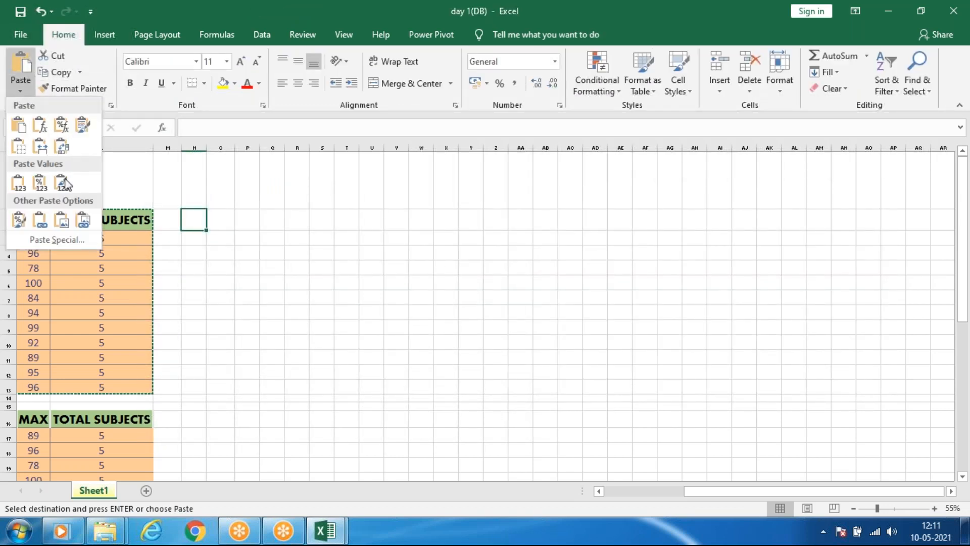
pyautogui.click(84, 220)
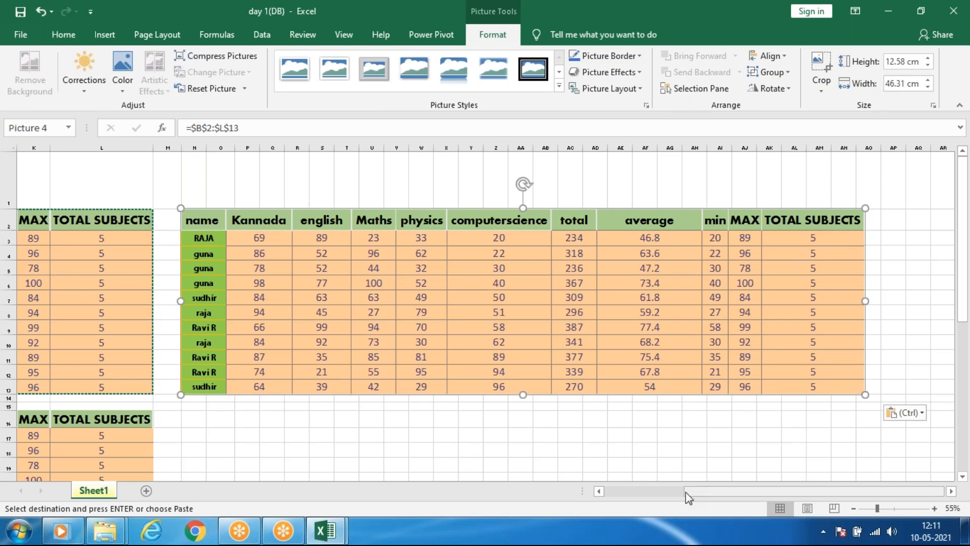
pyautogui.moveTo(707, 493); pyautogui.dragTo(668, 494)
pyautogui.doubleClick(575, 323)
pyautogui.click(584, 328)
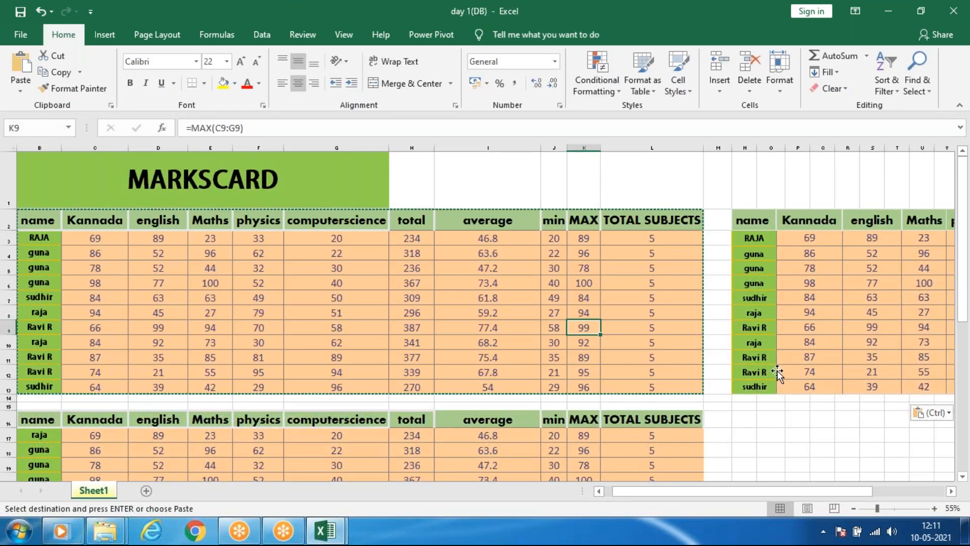
pyautogui.click(778, 374)
pyautogui.click(357, 295)
pyautogui.click(418, 226)
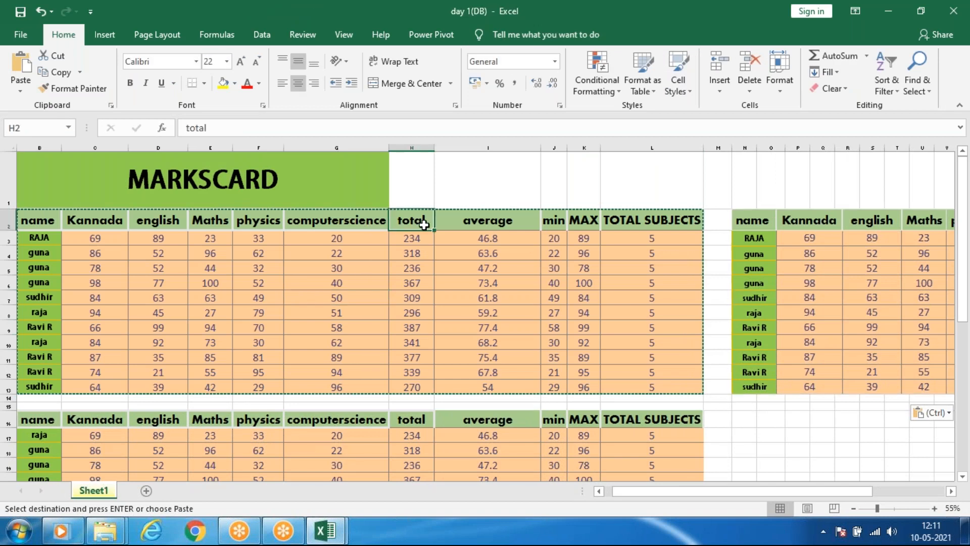
pyautogui.click(482, 219)
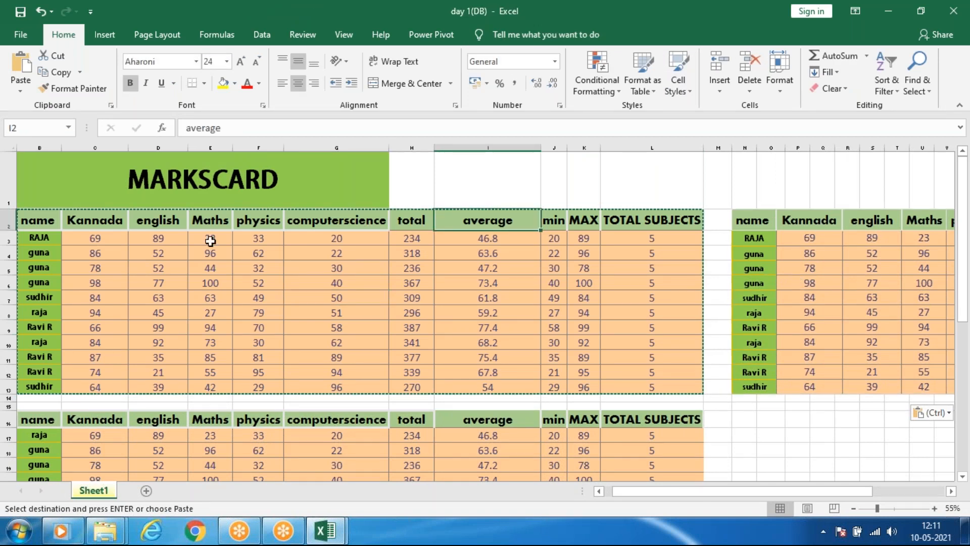
# Clear the student names in B3:B12 of the original table and check the linked picture for the change.
pyautogui.moveTo(50, 238); pyautogui.dragTo(41, 271)
pyautogui.moveTo(44, 375); pyautogui.dragTo(44, 375)
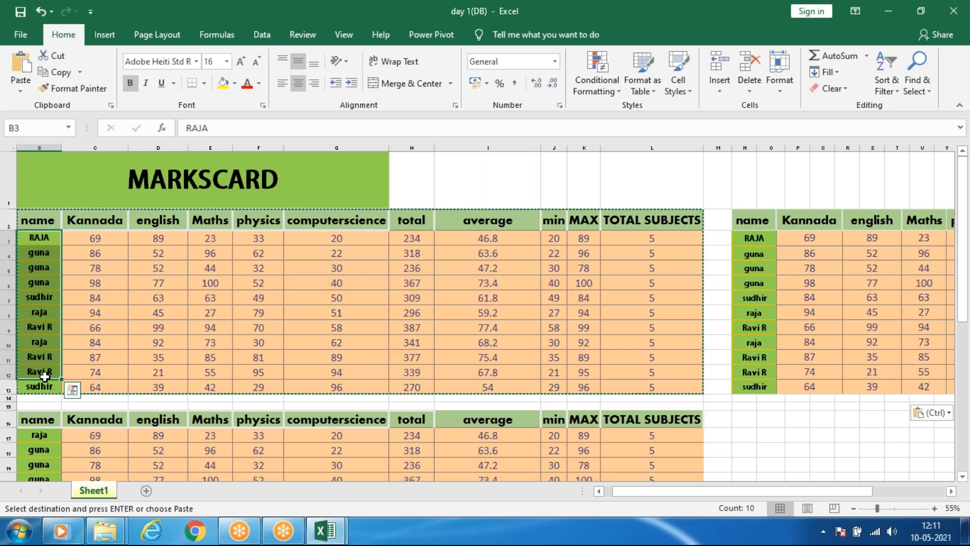
pyautogui.press('Delete')
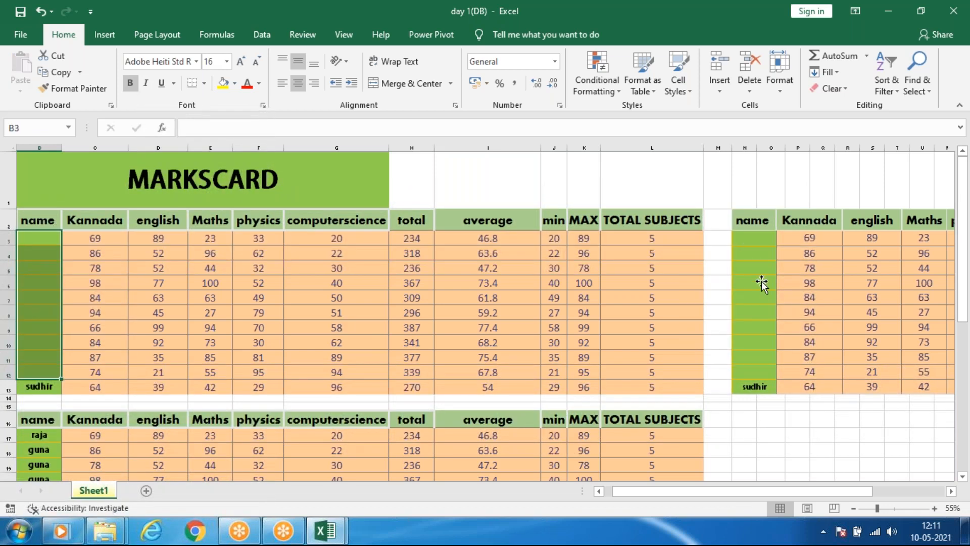
pyautogui.moveTo(727, 487); pyautogui.dragTo(800, 487)
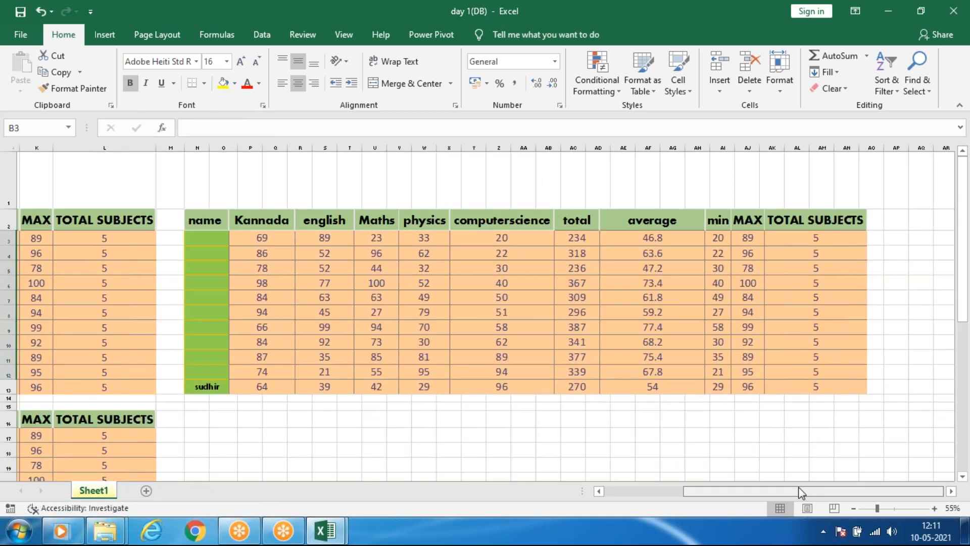
# Try the black double-frame and the metallic rounded-rectangle picture styles on the linked table picture.
pyautogui.click(444, 265)
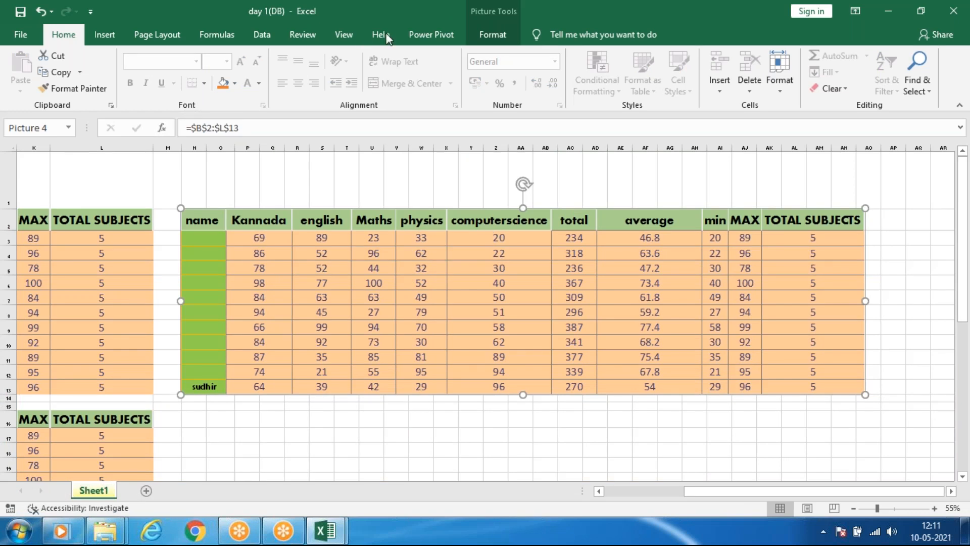
pyautogui.click(493, 38)
pyautogui.click(540, 74)
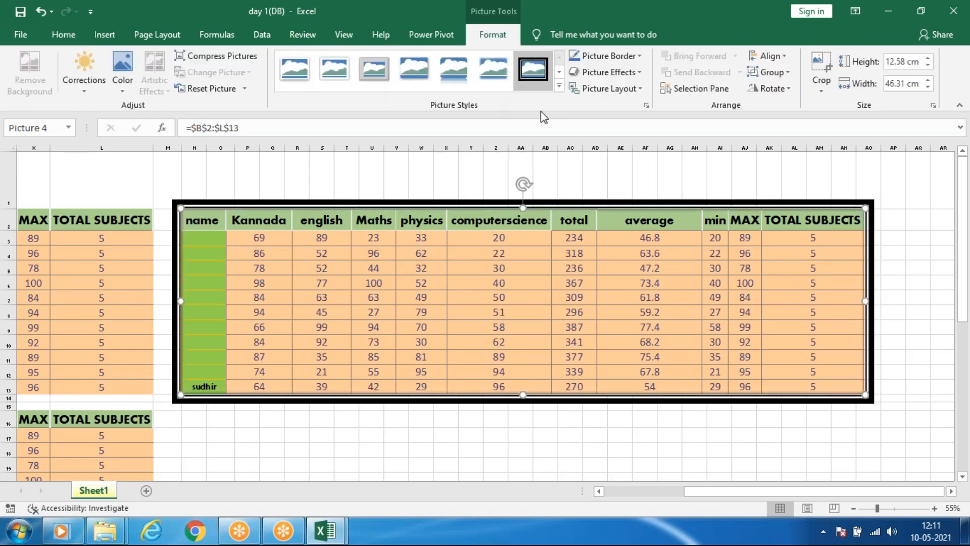
pyautogui.click(559, 85)
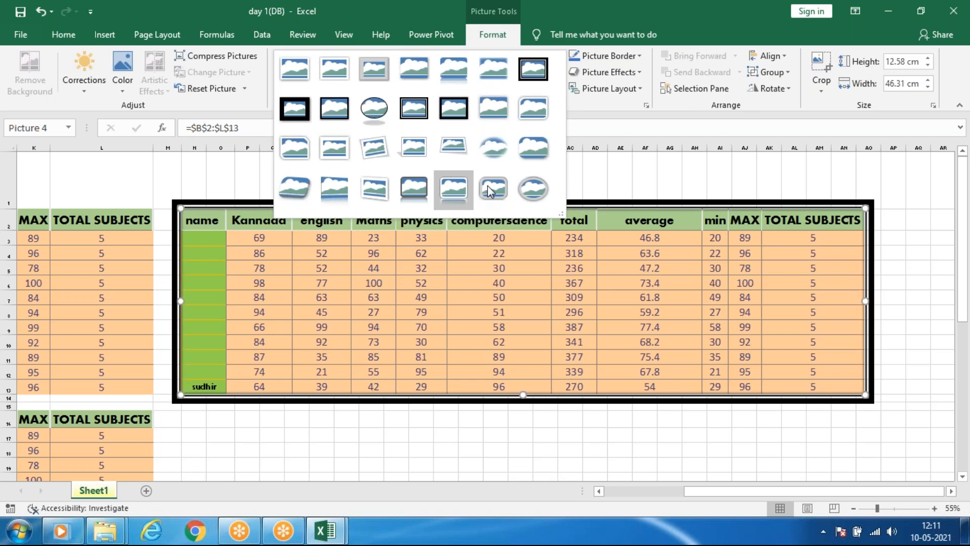
pyautogui.click(491, 201)
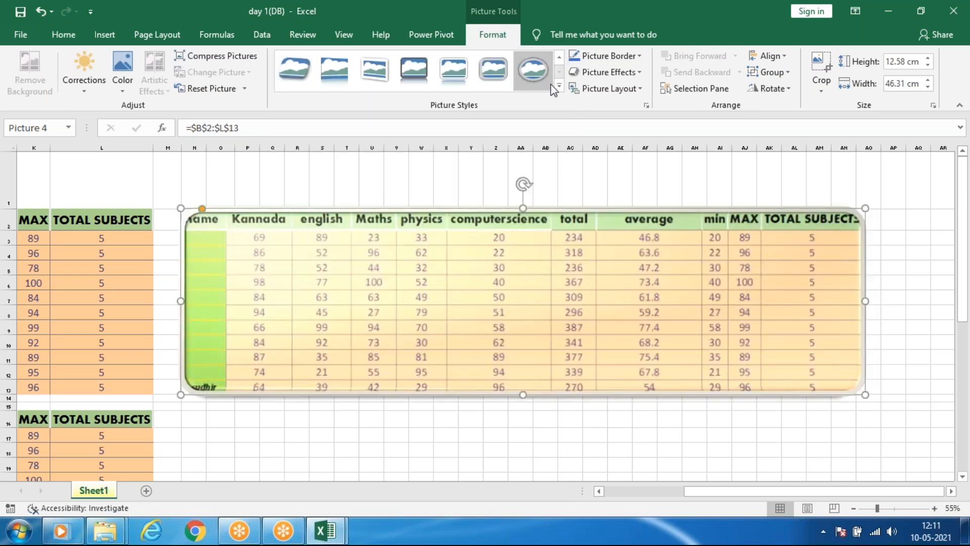
# Try perspective picture styles, including the white-bordered relaxed perspective, on the linked table picture.
pyautogui.click(559, 88)
pyautogui.click(471, 142)
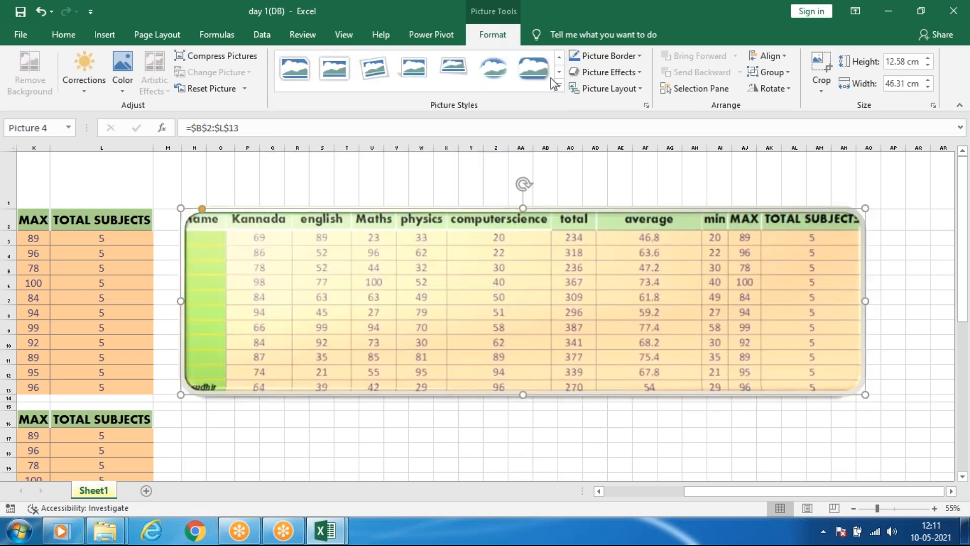
pyautogui.click(561, 88)
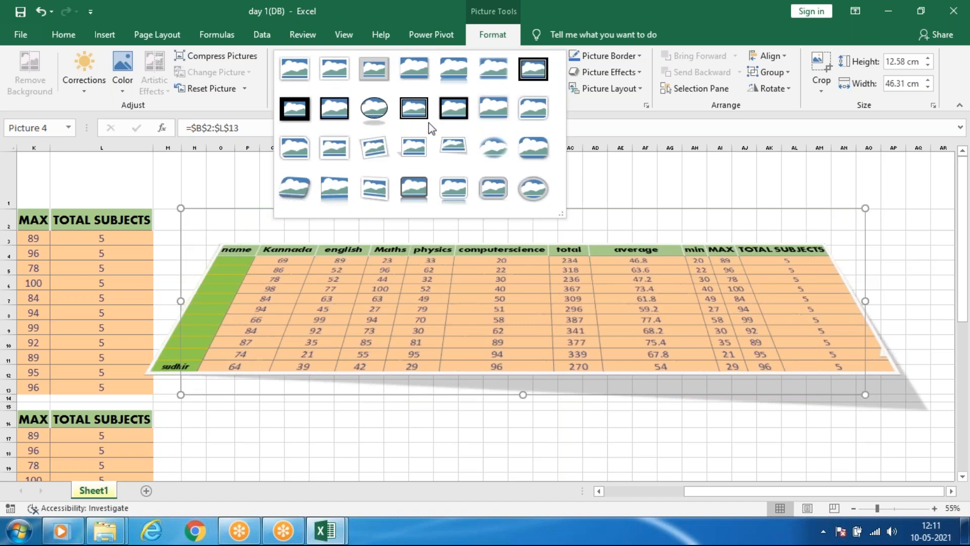
pyautogui.click(413, 148)
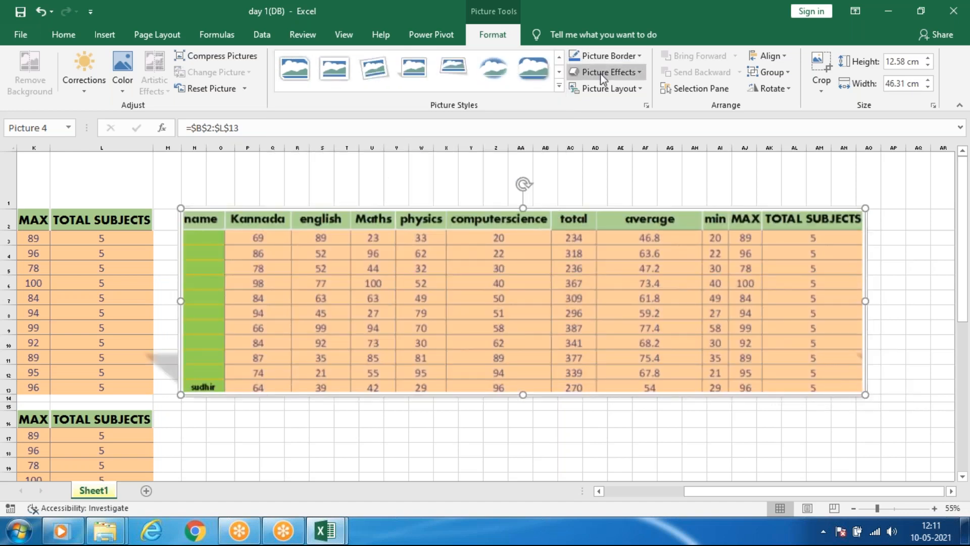
# Look over the bevel effects and apply a parallel 3-D rotation to the linked table picture.
pyautogui.click(603, 73)
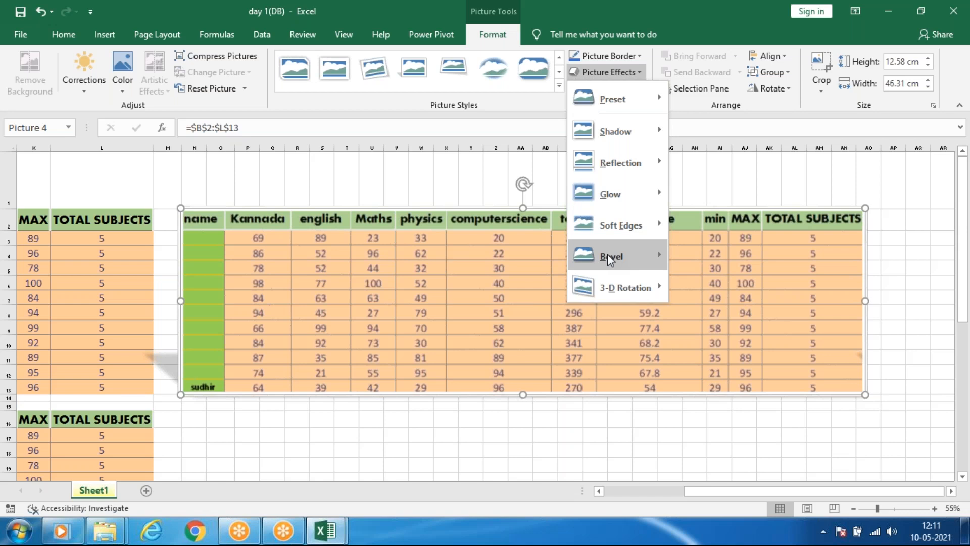
pyautogui.moveTo(608, 257)
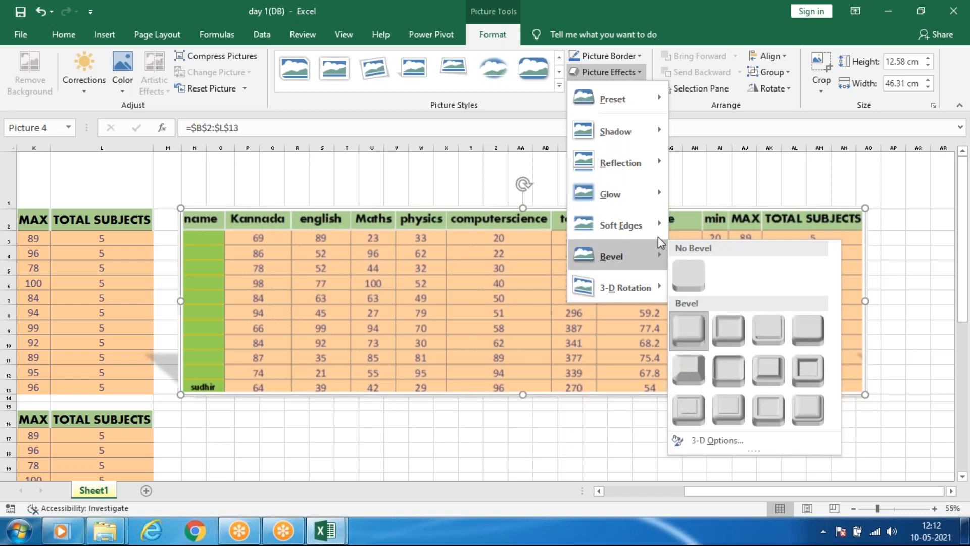
pyautogui.moveTo(632, 289)
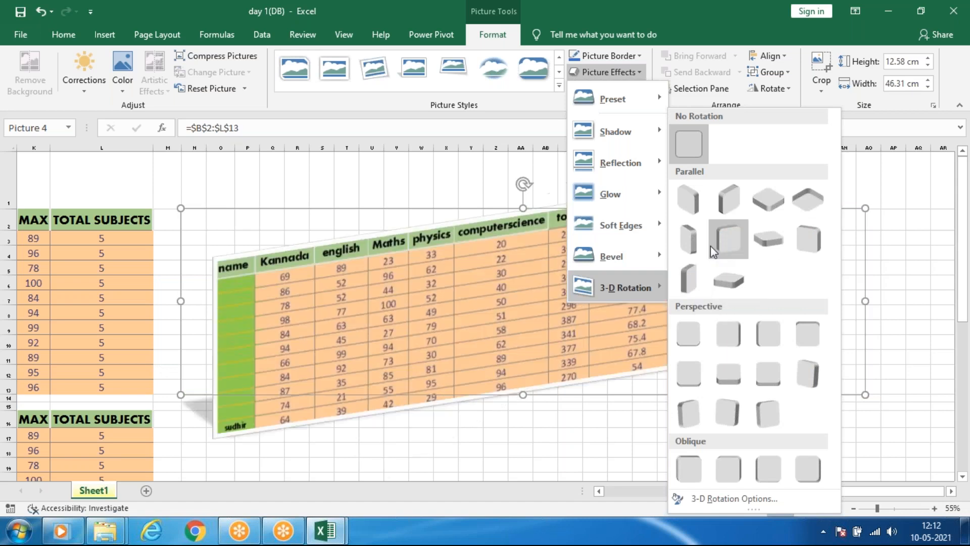
pyautogui.click(711, 247)
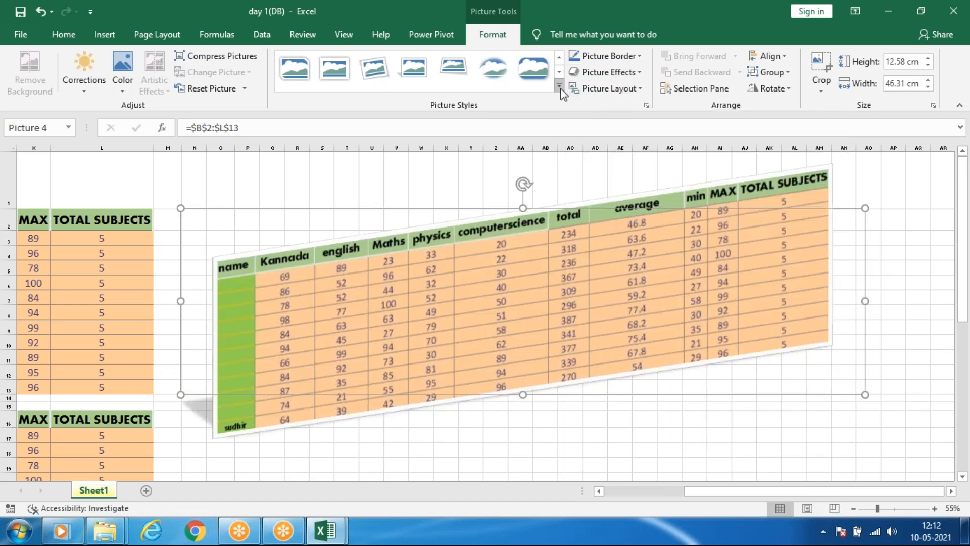
# Apply the thick black frame picture style to the linked table picture and deselect it.
pyautogui.click(558, 87)
pyautogui.press('Escape')
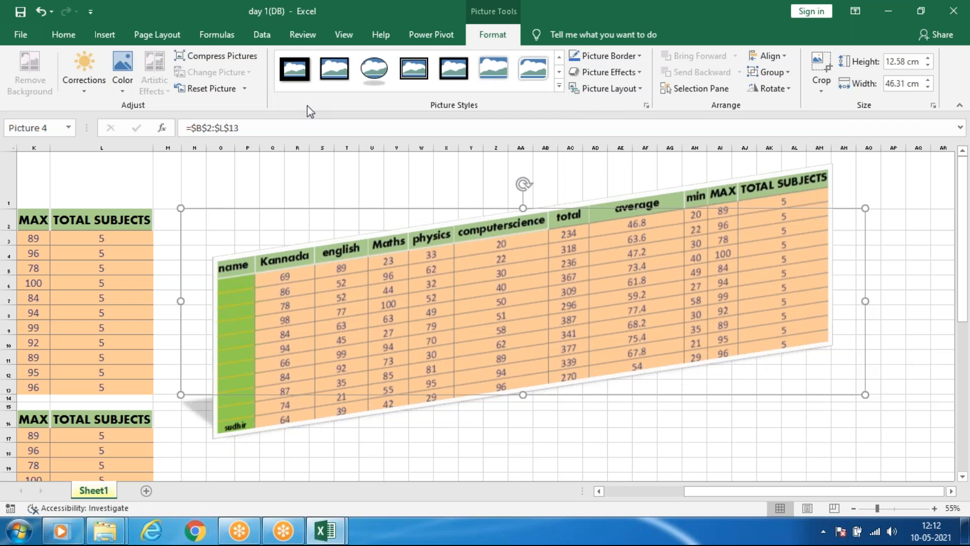
pyautogui.click(515, 449)
pyautogui.click(310, 338)
pyautogui.click(371, 449)
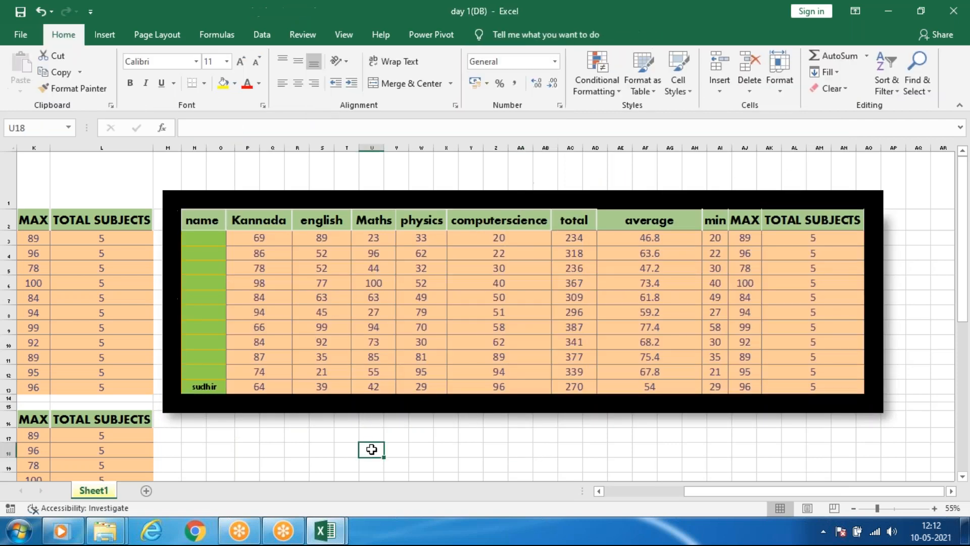
pyautogui.click(36, 27)
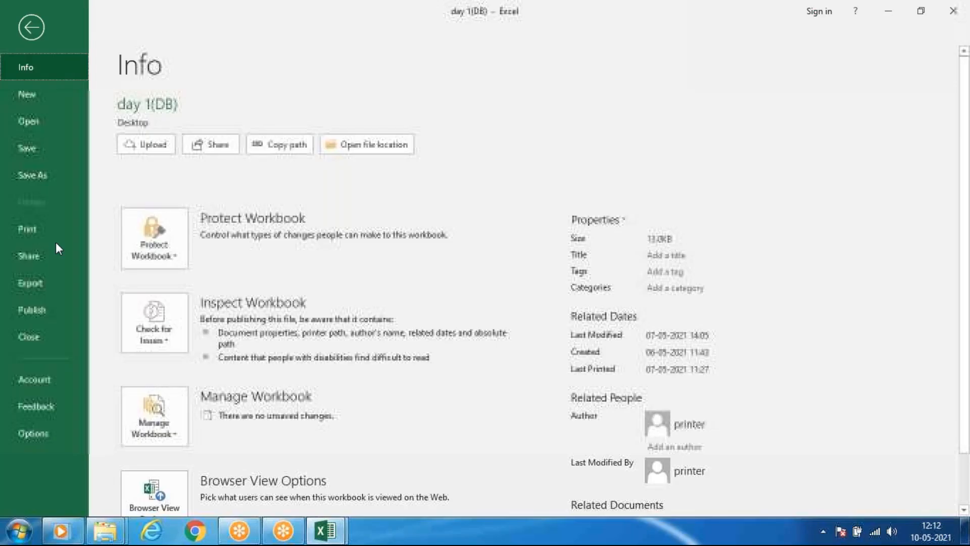
pyautogui.click(37, 27)
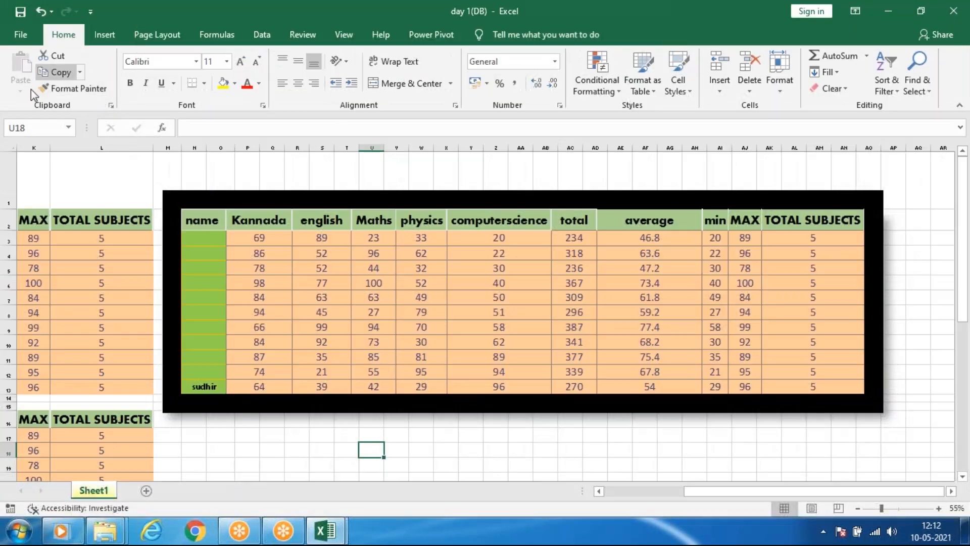
# Move the framed linked picture away from the original marks table so that it starts around column P.
pyautogui.click(33, 283)
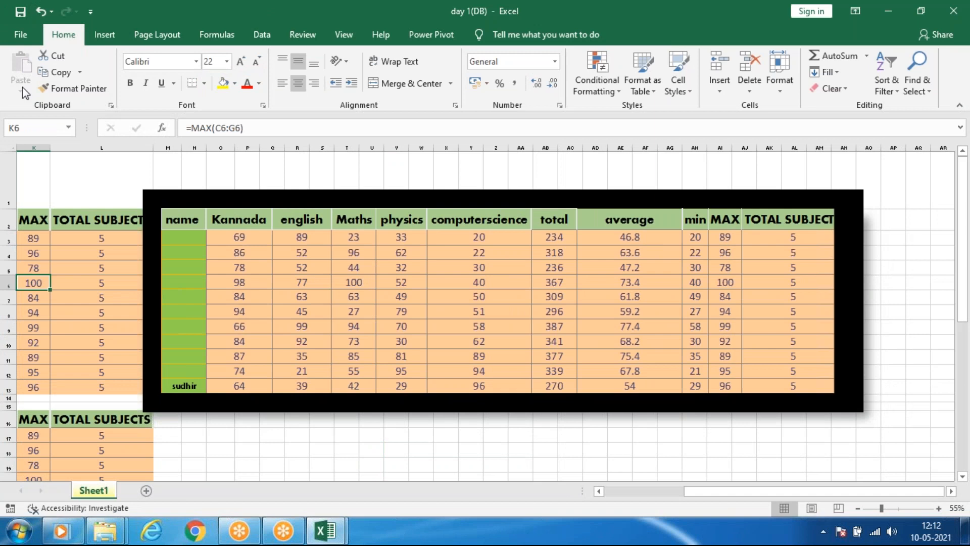
pyautogui.moveTo(417, 291); pyautogui.dragTo(488, 299)
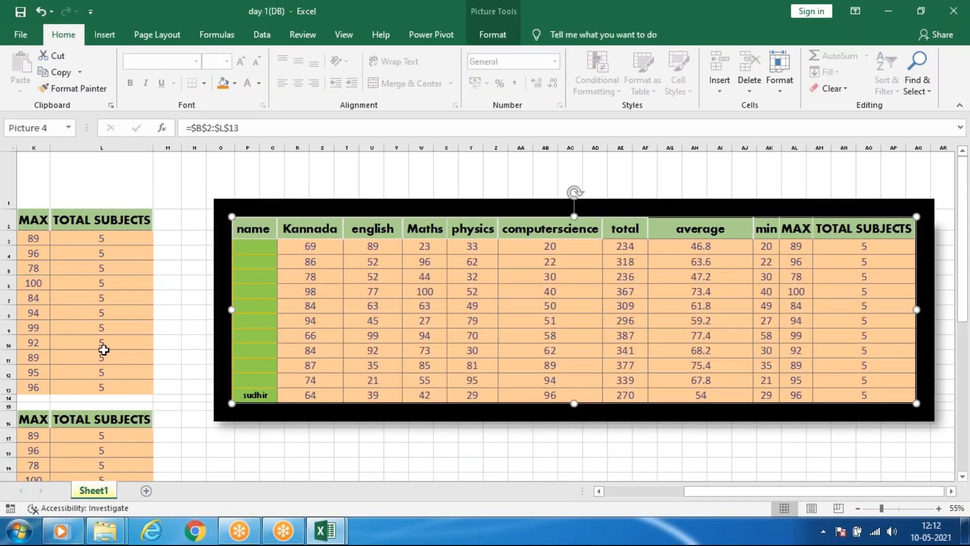
# Copy L5:L12 of the TOTAL SUBJECTS column and look over the available paste options.
pyautogui.moveTo(119, 339); pyautogui.dragTo(135, 368)
pyautogui.hotkey('ctrl', 'c')
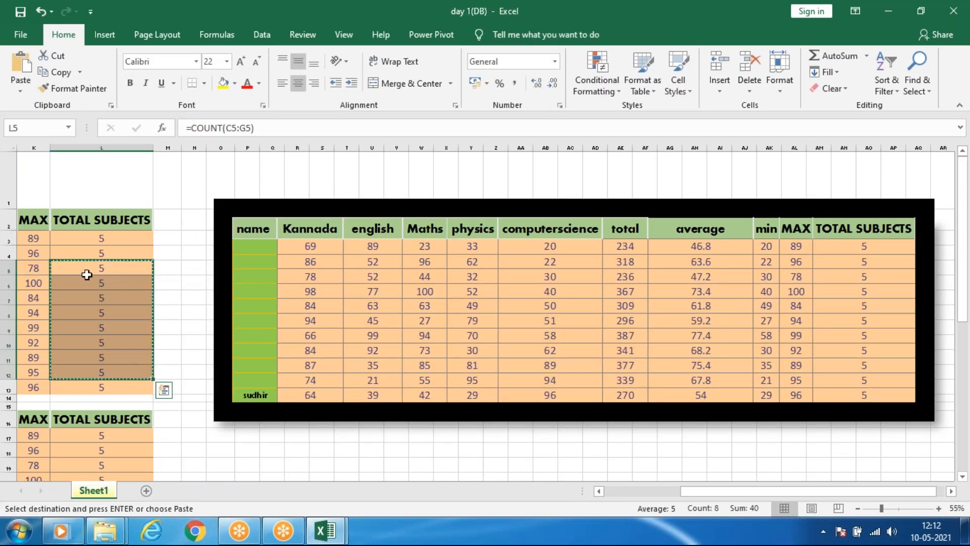
pyautogui.click(21, 91)
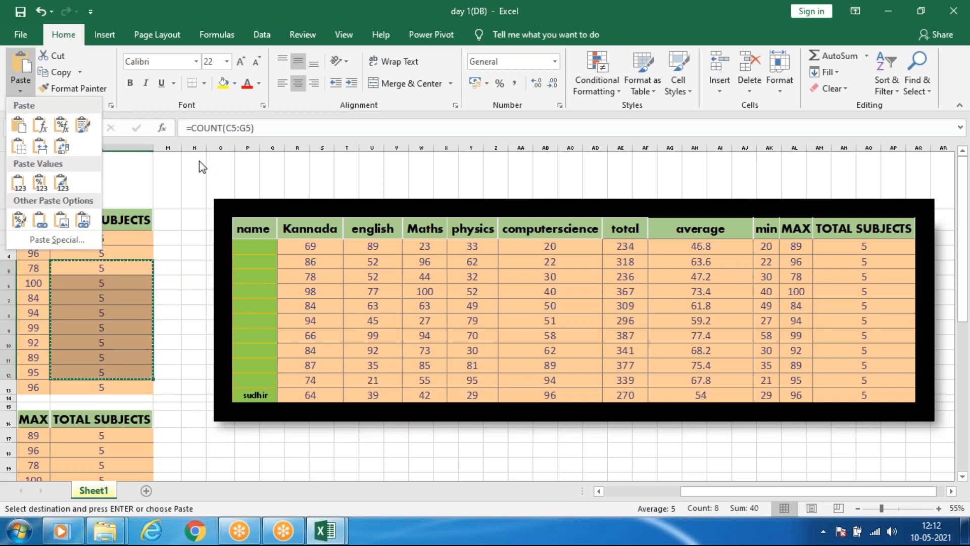
pyautogui.press('Escape')
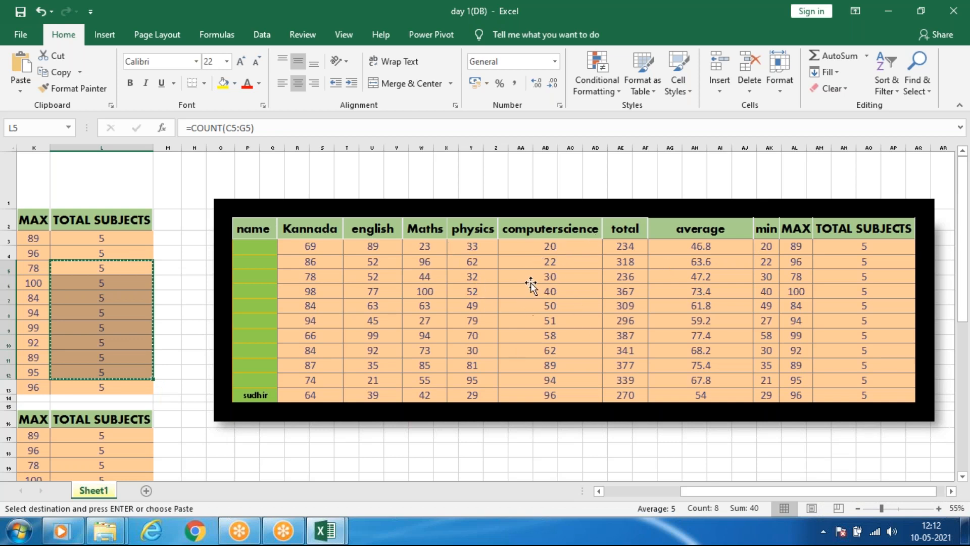
# Select the linked table picture and look over the formula function categories.
pyautogui.click(534, 230)
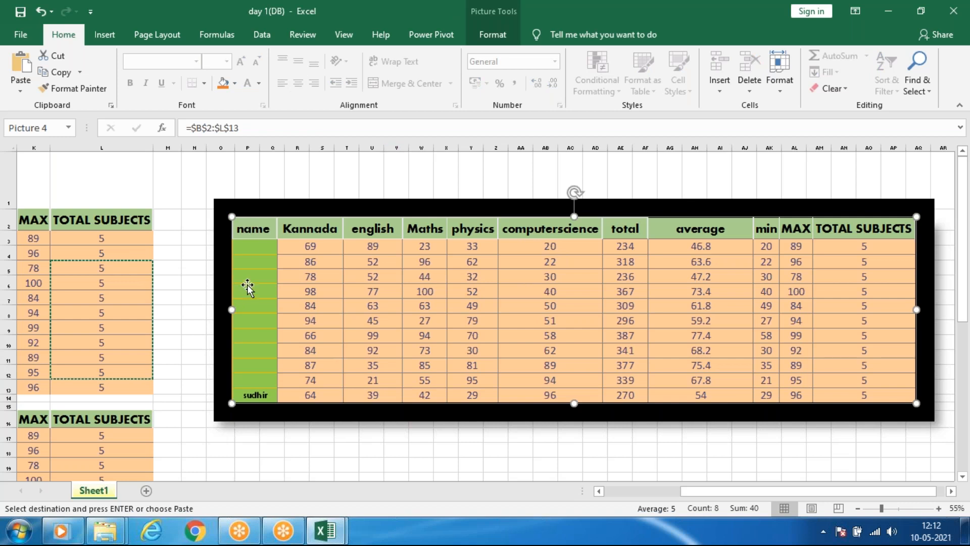
pyautogui.click(215, 35)
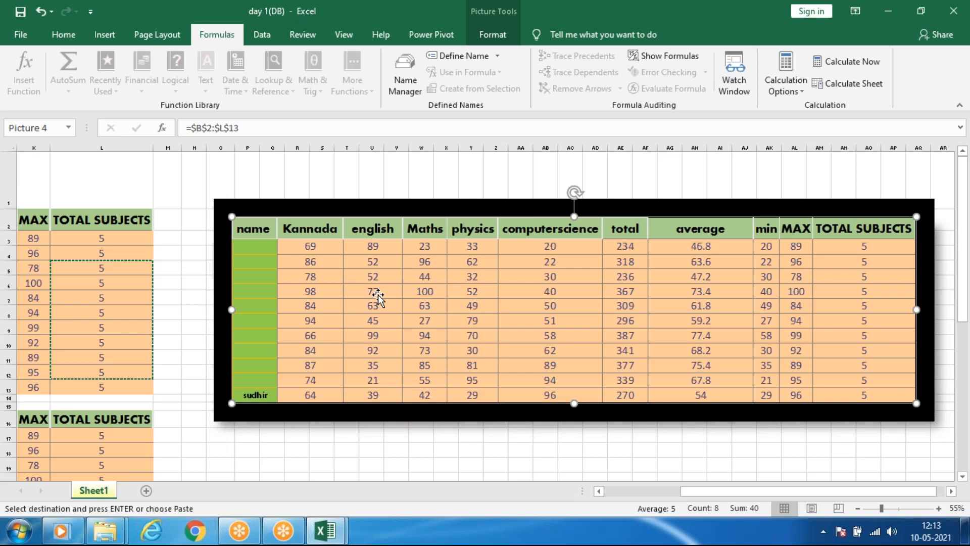
pyautogui.click(944, 295)
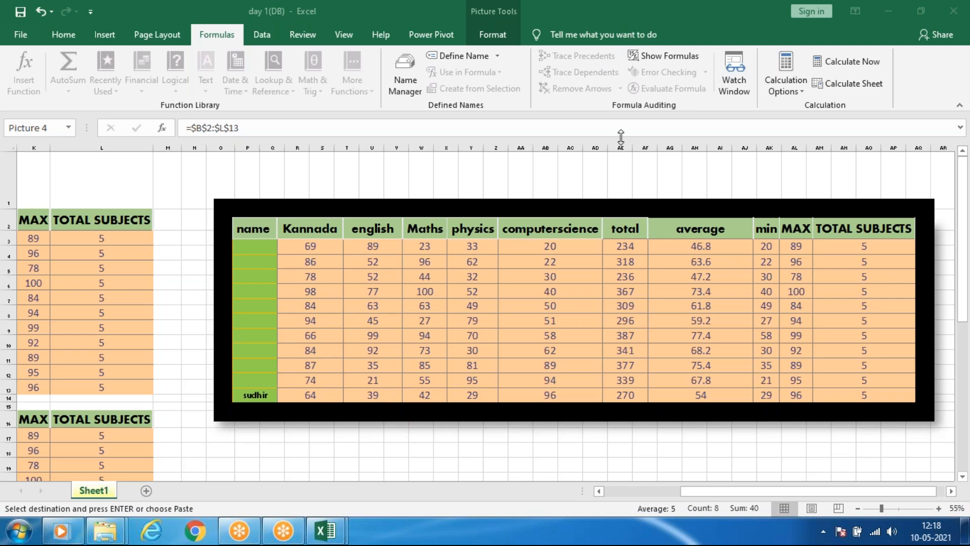
# Switch to the Windows desktop and refresh it.
pyautogui.press('super+d')
pyautogui.rightClick(508, 145)
pyautogui.click(559, 186)
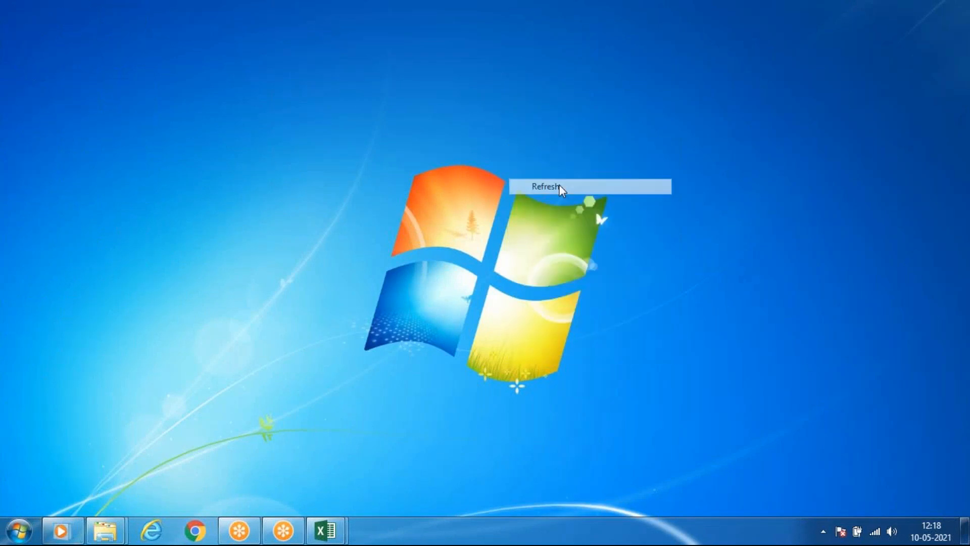
pyautogui.rightClick(563, 185)
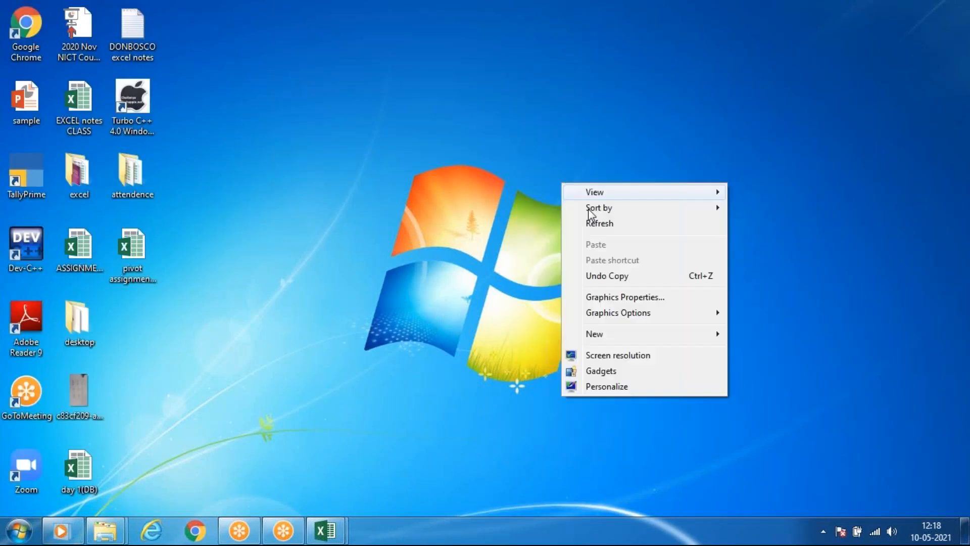
pyautogui.click(619, 224)
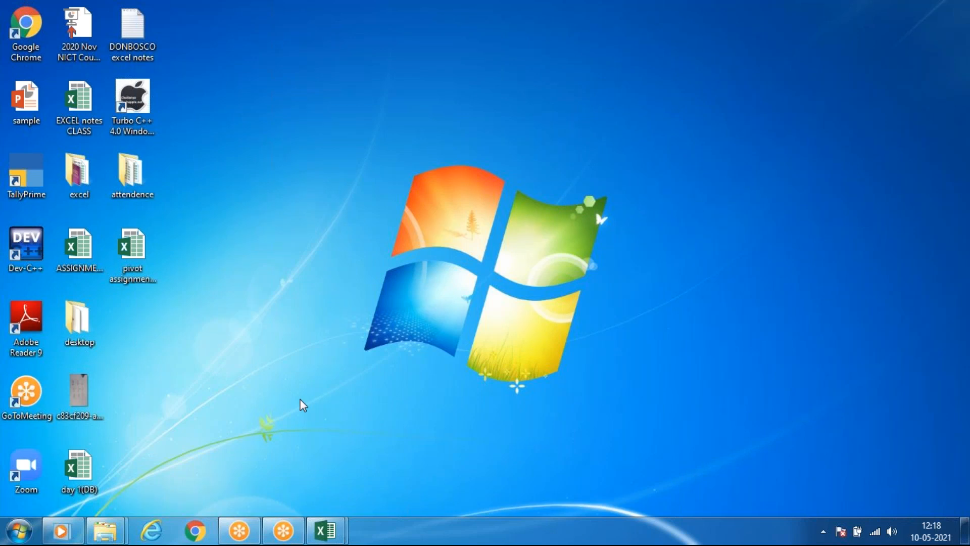
# Open the formulas1 workbook from the excel folder on the desktop and enable editing.
pyautogui.doubleClick(96, 181)
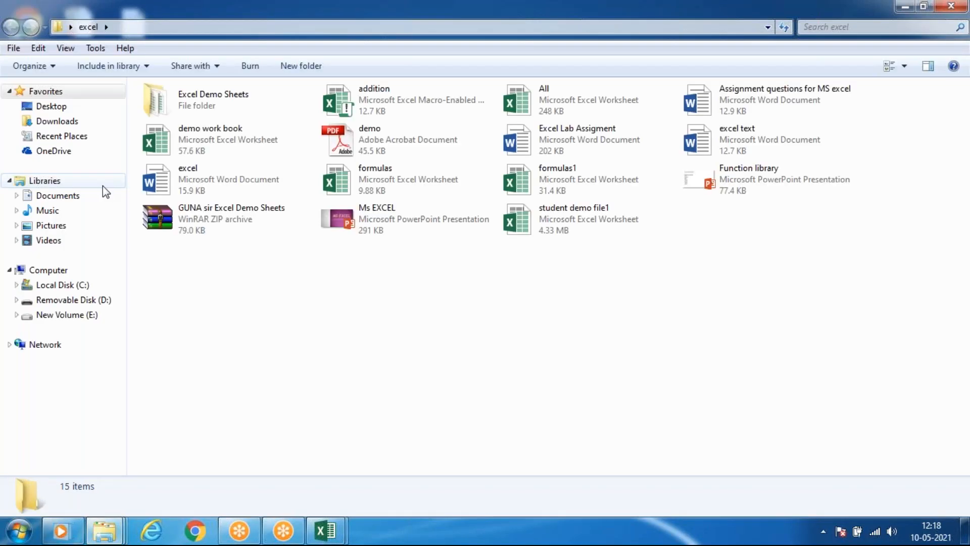
pyautogui.click(589, 186)
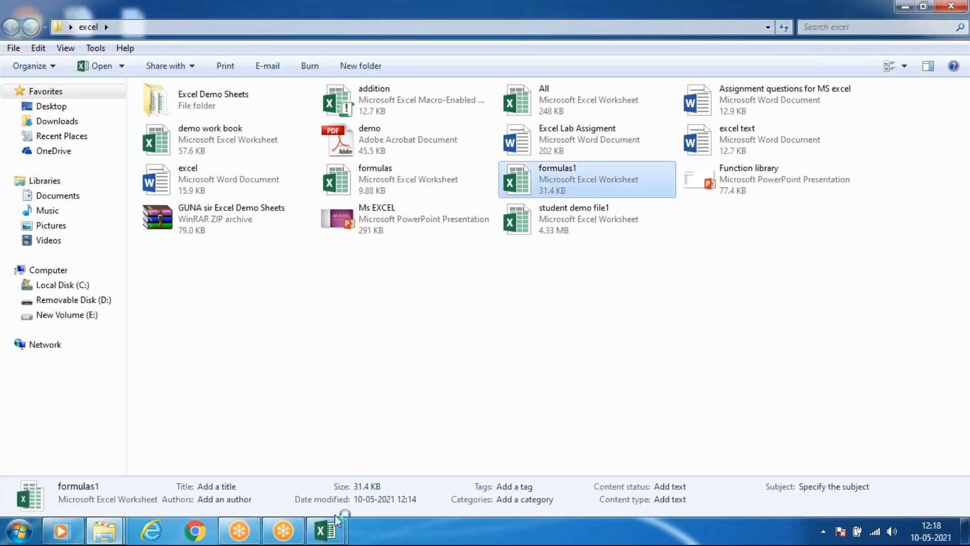
pyautogui.moveTo(327, 531)
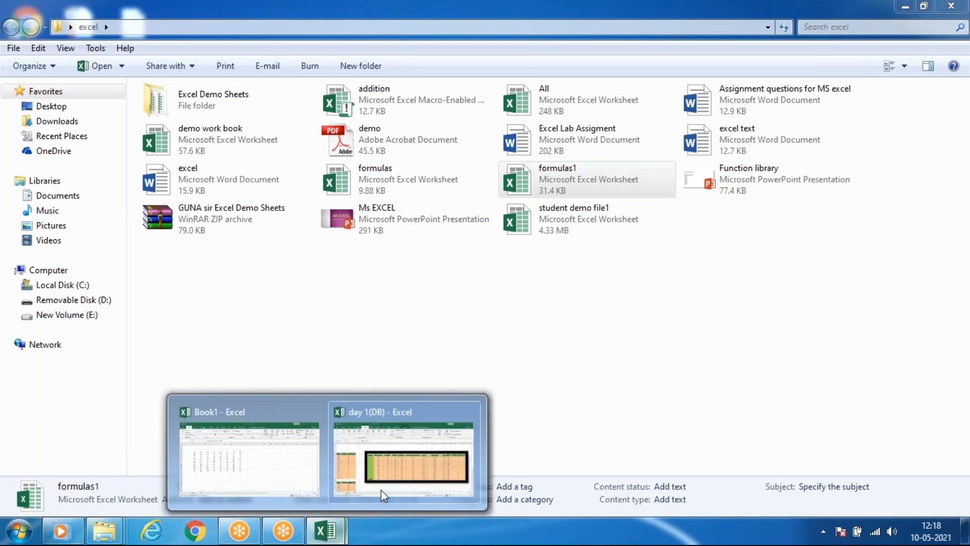
pyautogui.click(381, 490)
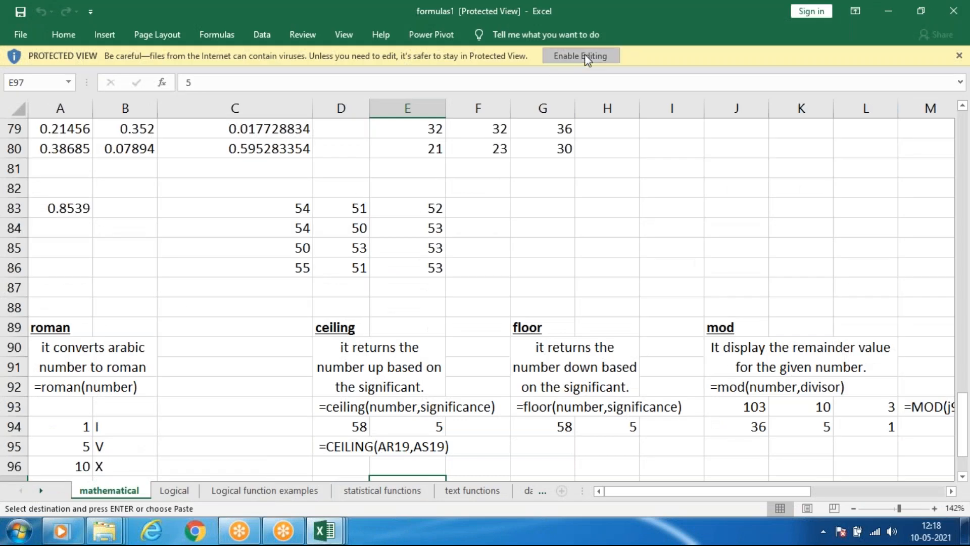
# Look through the function notes on the mathematical sheet, up to the sum (Addition) and product (multiply) sections.
pyautogui.scroll(6, 385, 315)
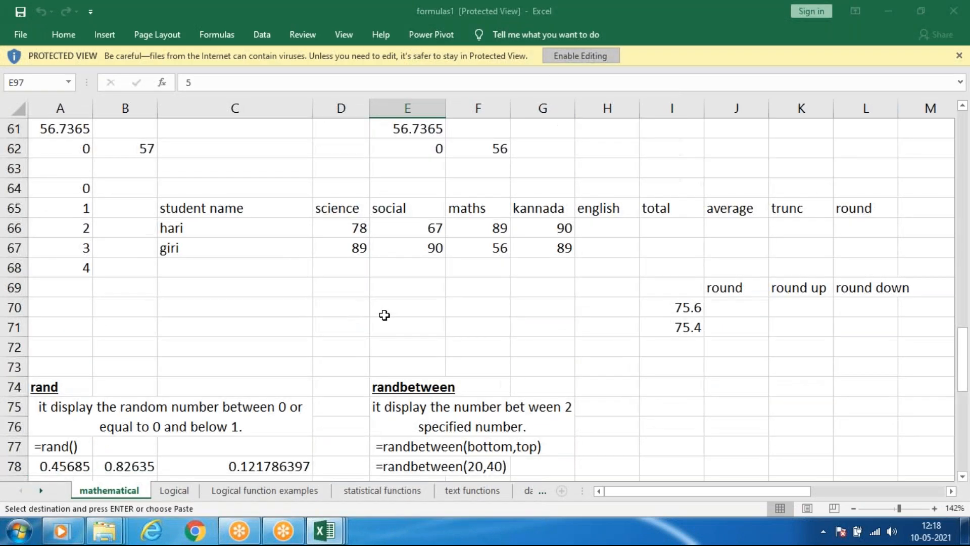
pyautogui.scroll(20, 385, 315)
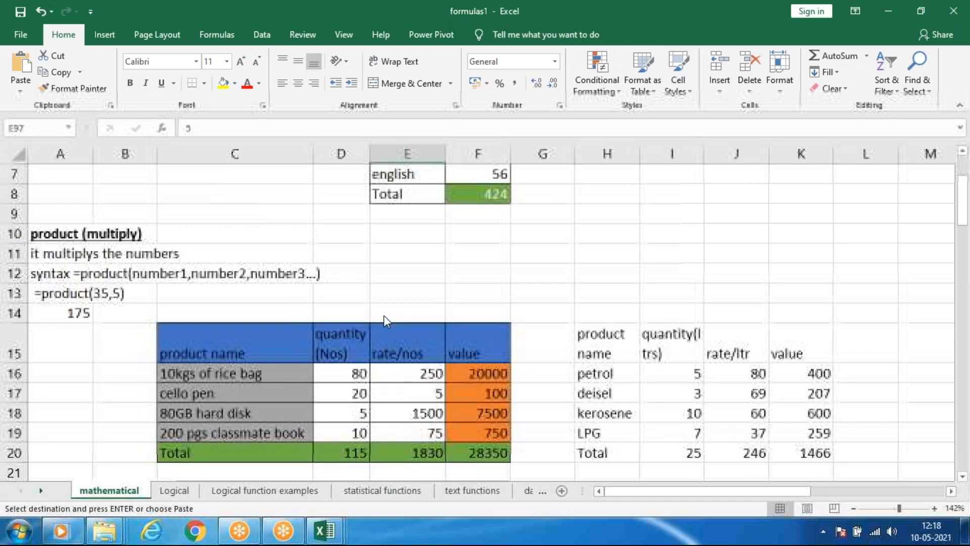
pyautogui.scroll(2, 383, 316)
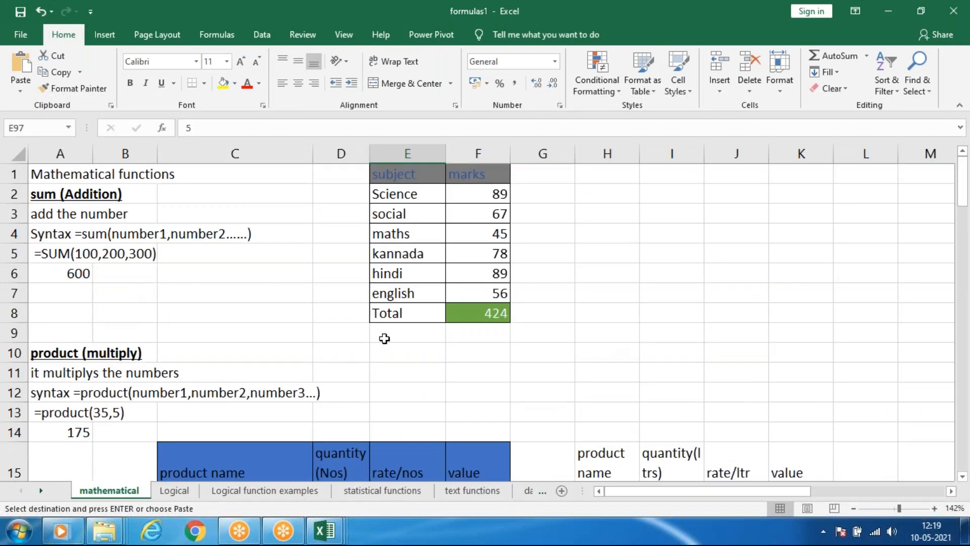
pyautogui.scroll(-2, 381, 346)
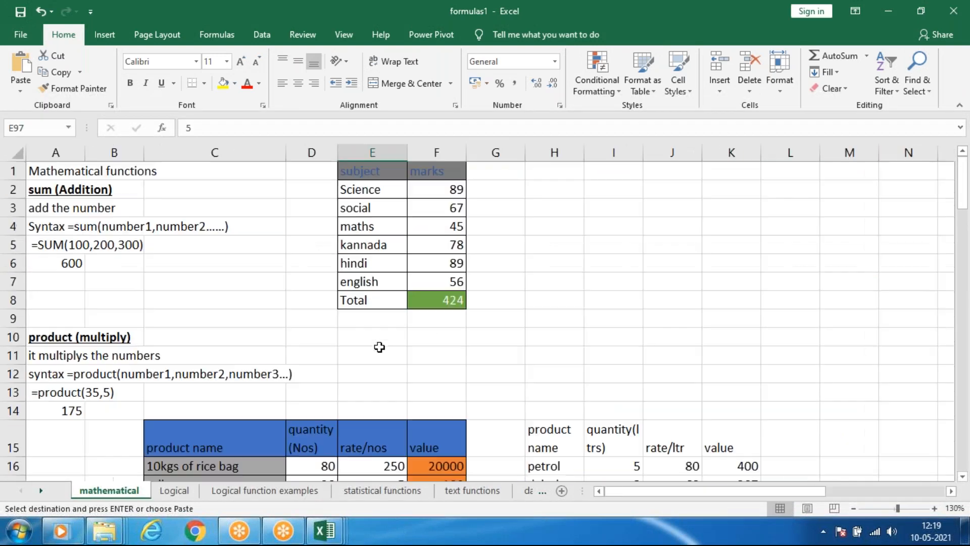
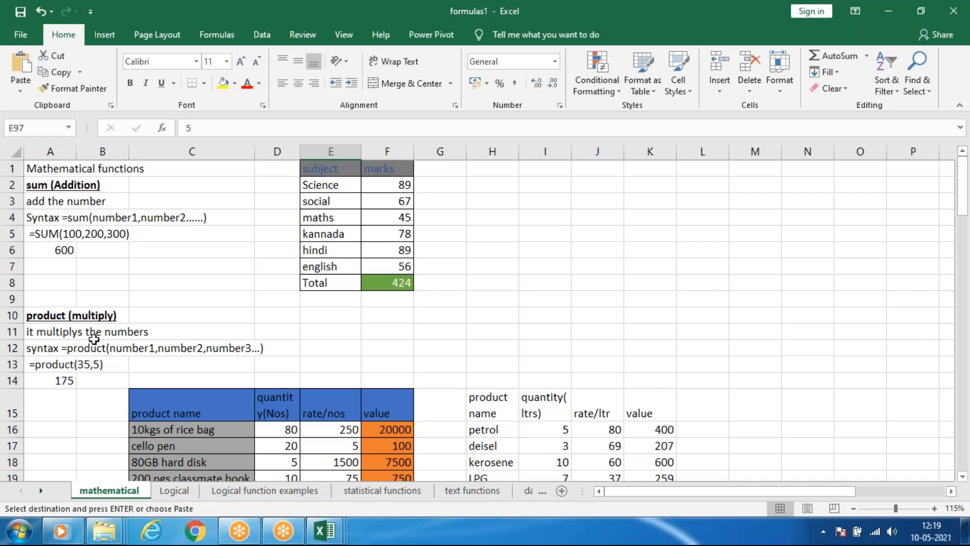
# Look through the product, subtraction, division, max, min and average sections of the mathematical sheet.
pyautogui.scroll(-3, 64, 407)
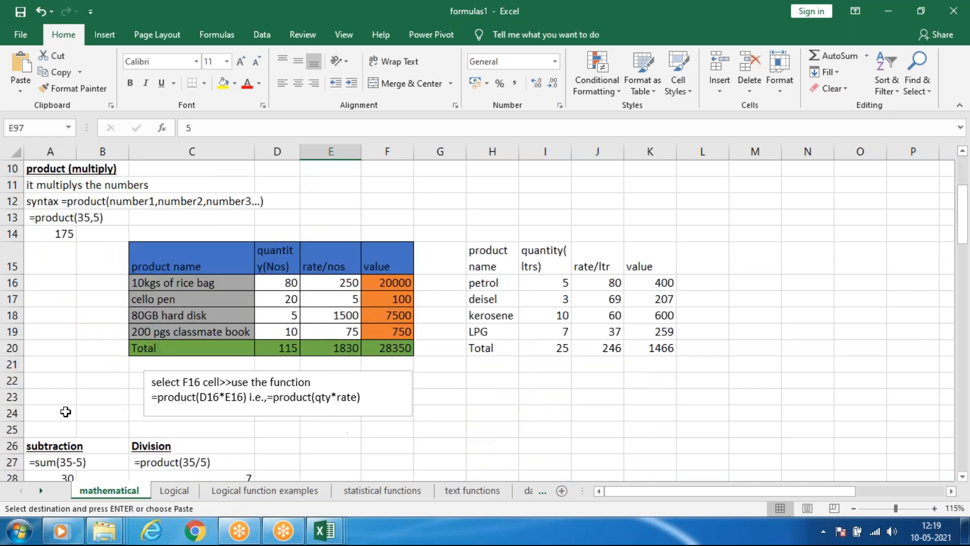
pyautogui.scroll(-4, 186, 460)
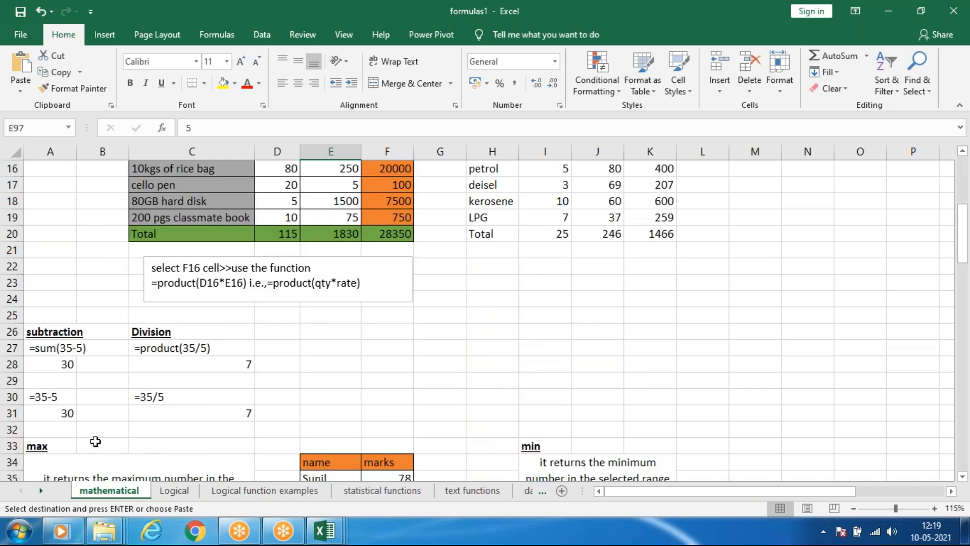
pyautogui.scroll(-4, 226, 352)
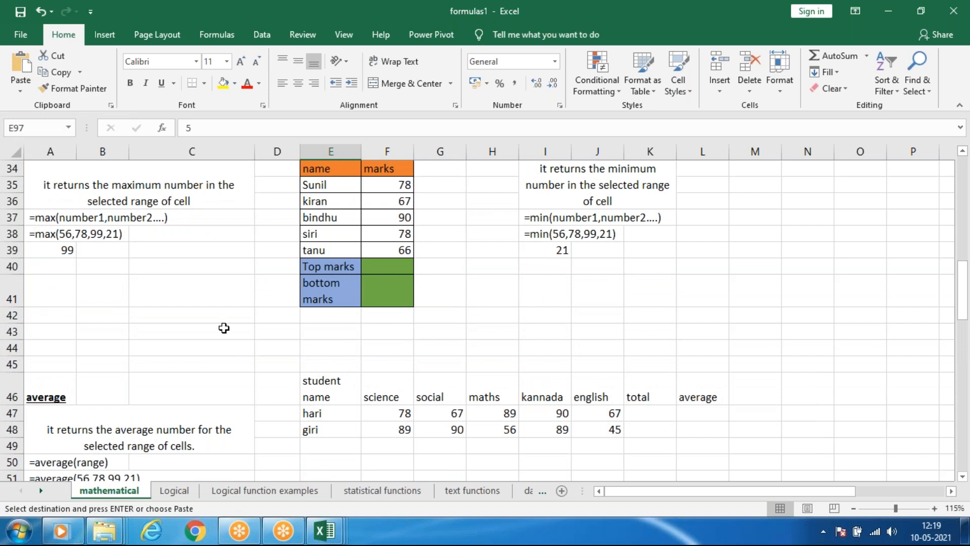
pyautogui.scroll(11, 217, 339)
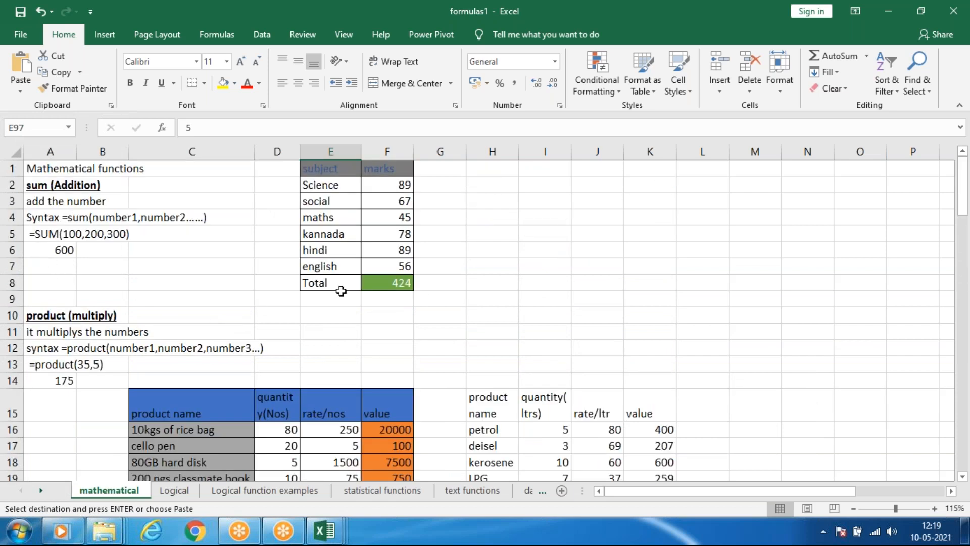
# AutoSum the marks in Total cell F8 as =SUM(F2:F7) and highlight the marks column being added.
pyautogui.click(394, 282)
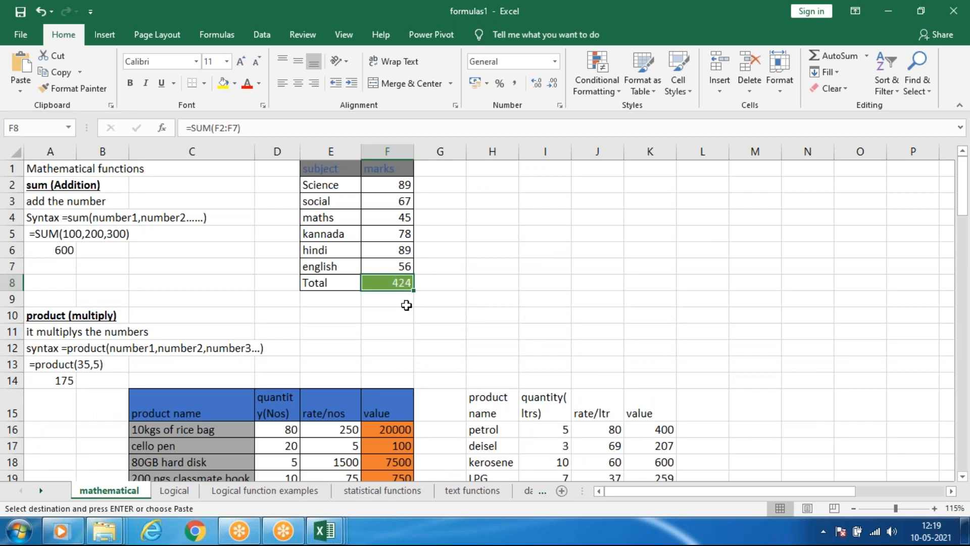
pyautogui.press('F2')
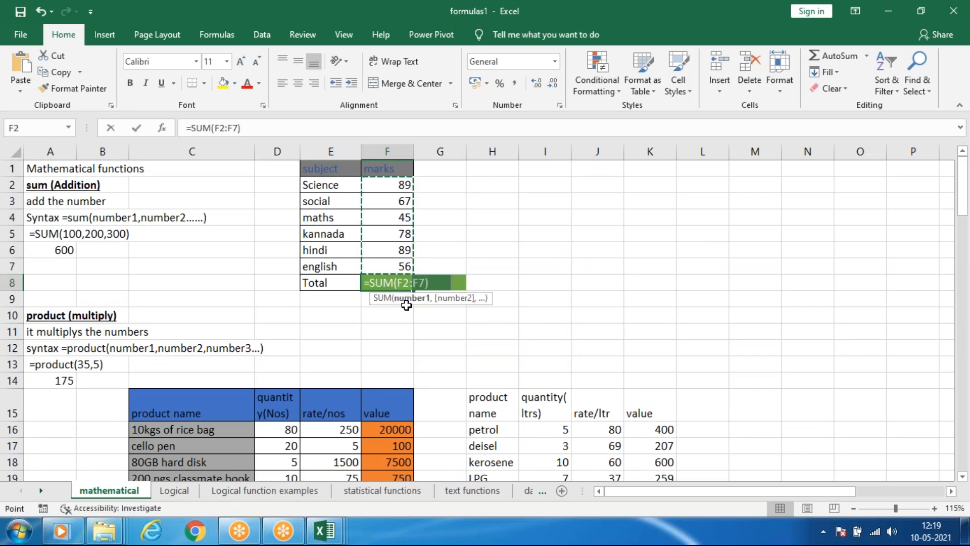
pyautogui.press('Return')
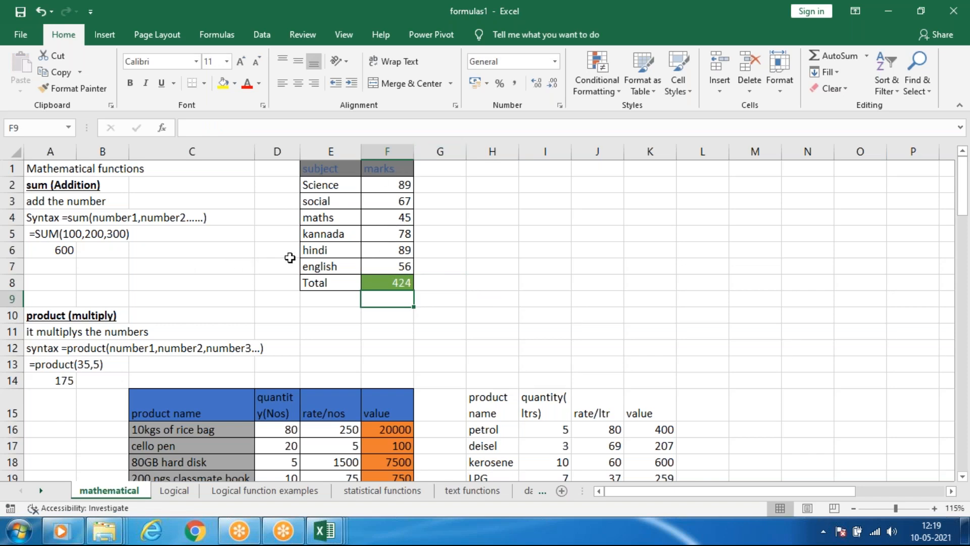
pyautogui.moveTo(395, 184); pyautogui.dragTo(426, 267)
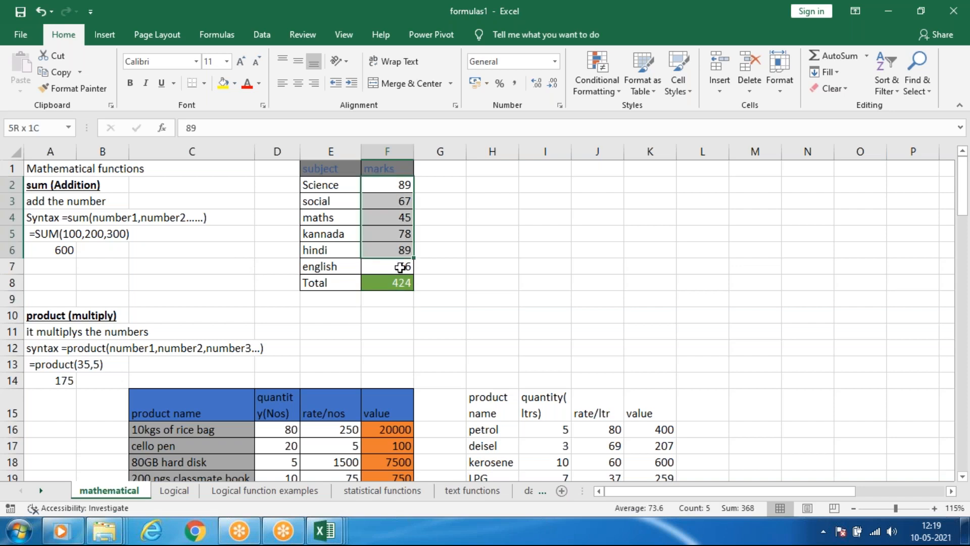
pyautogui.click(459, 214)
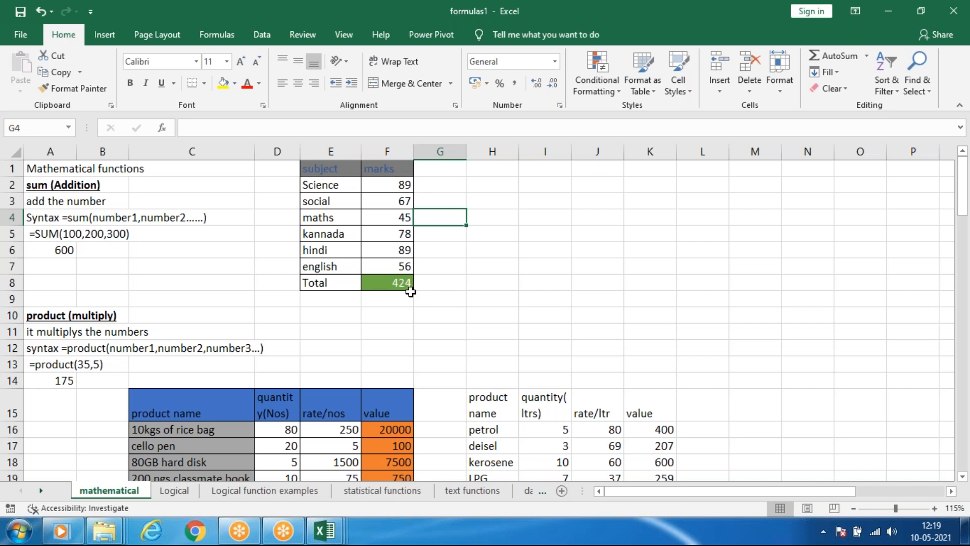
# Add up all the subject marks in cell H5 with =sum(F2:F7).
pyautogui.click(507, 238)
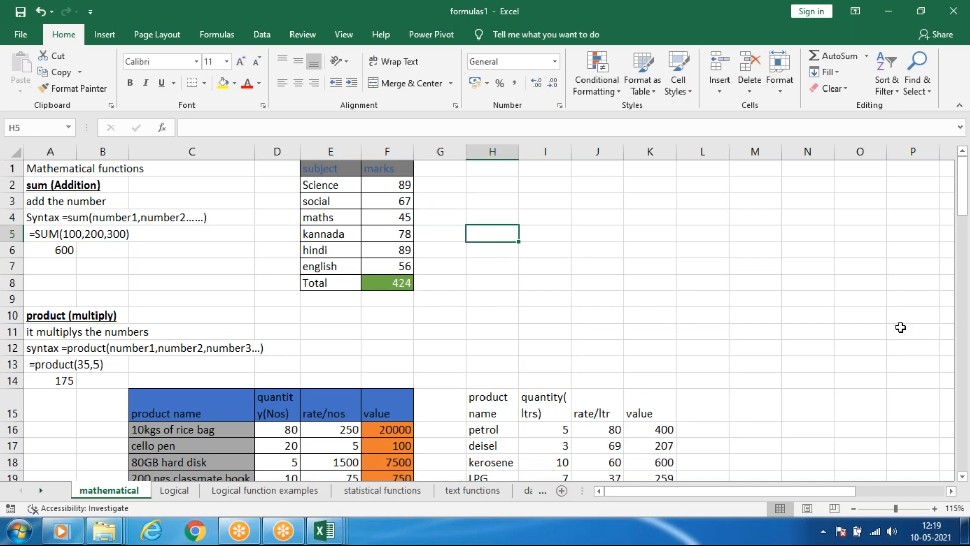
pyautogui.write('=sum')
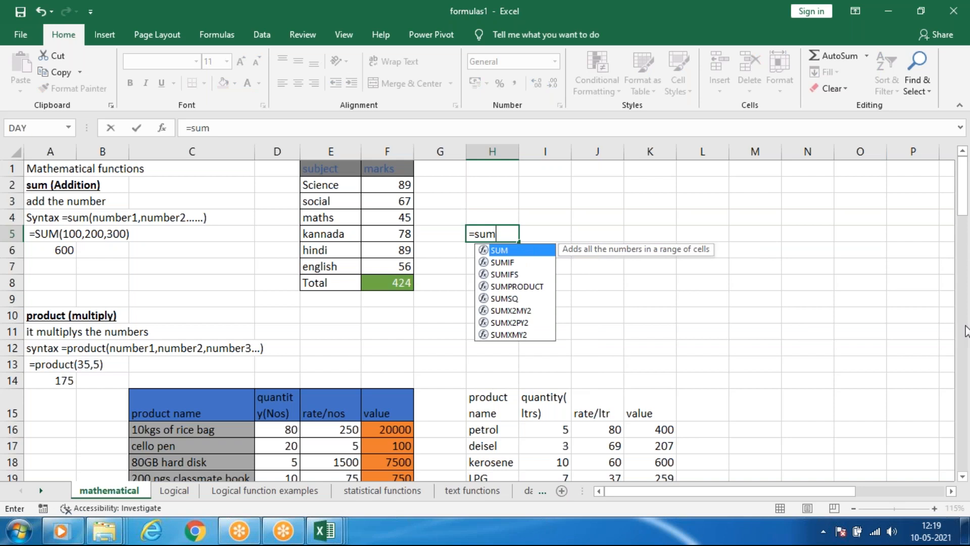
pyautogui.write('(')
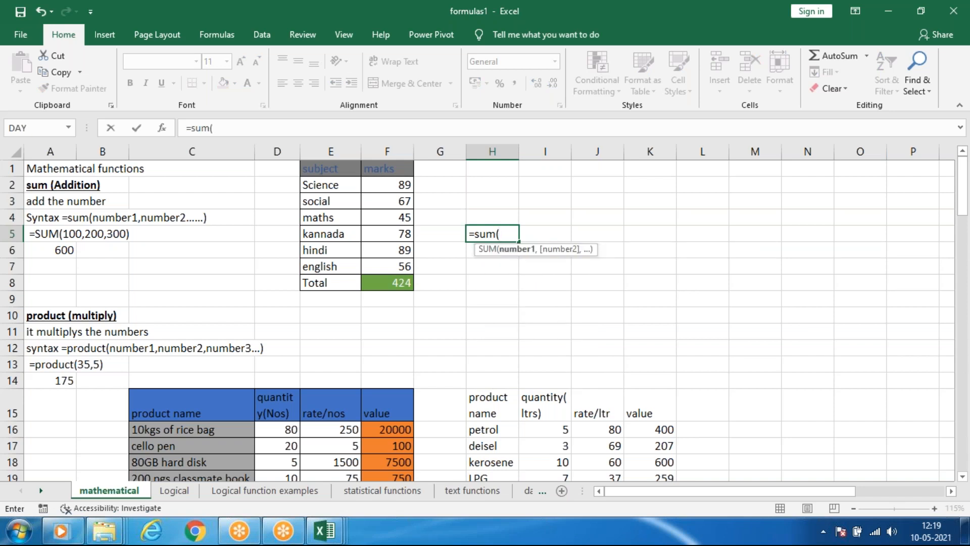
pyautogui.moveTo(389, 185); pyautogui.dragTo(390, 271)
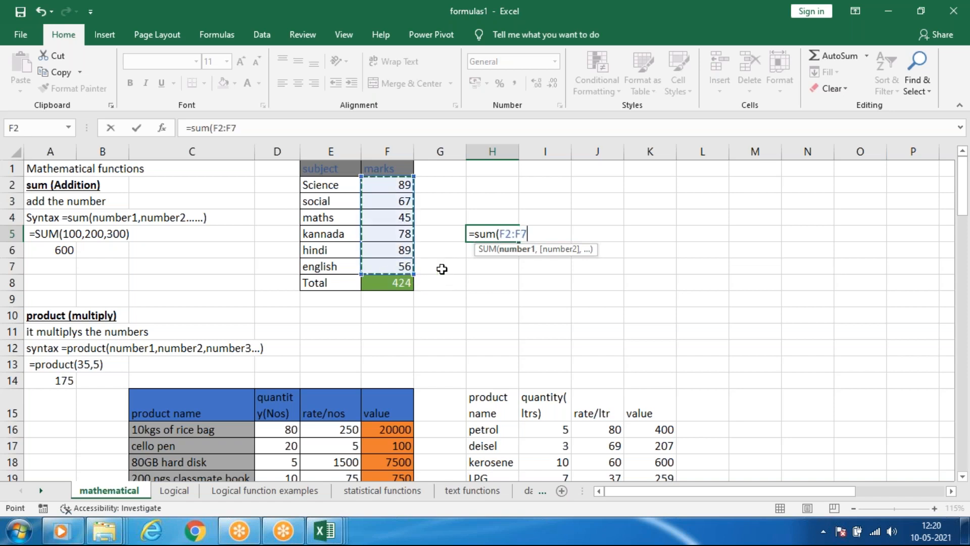
pyautogui.press('Return')
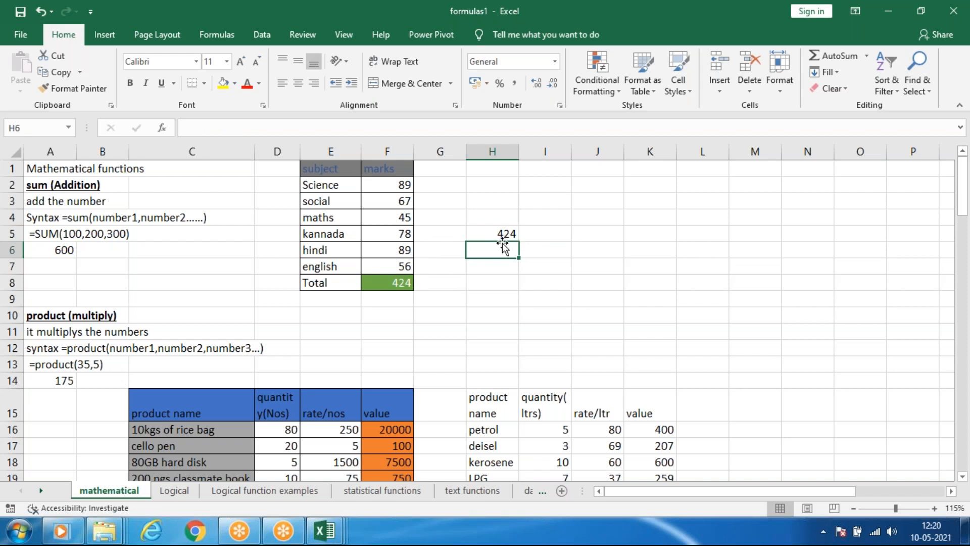
# Compare the formulas in Total cell F8 and cell H5.
pyautogui.click(388, 284)
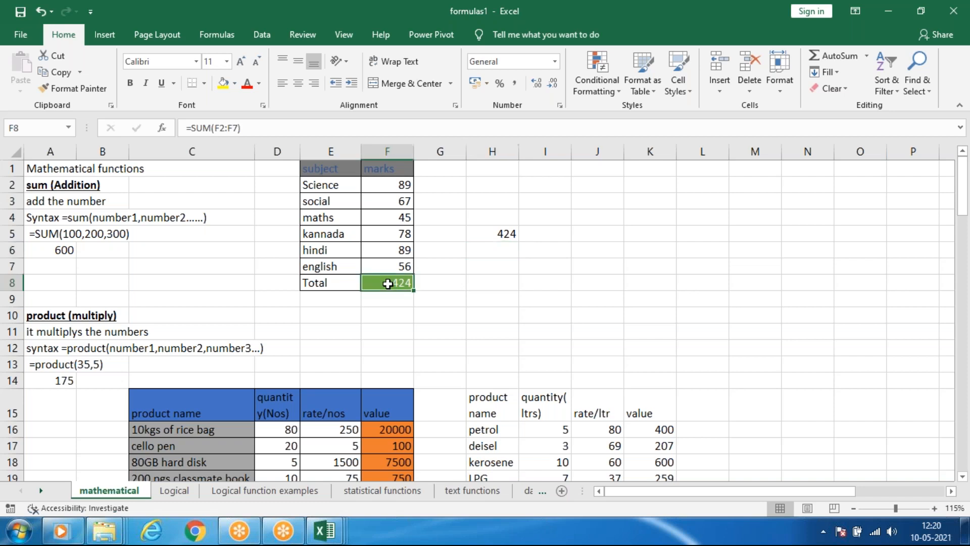
pyautogui.click(512, 231)
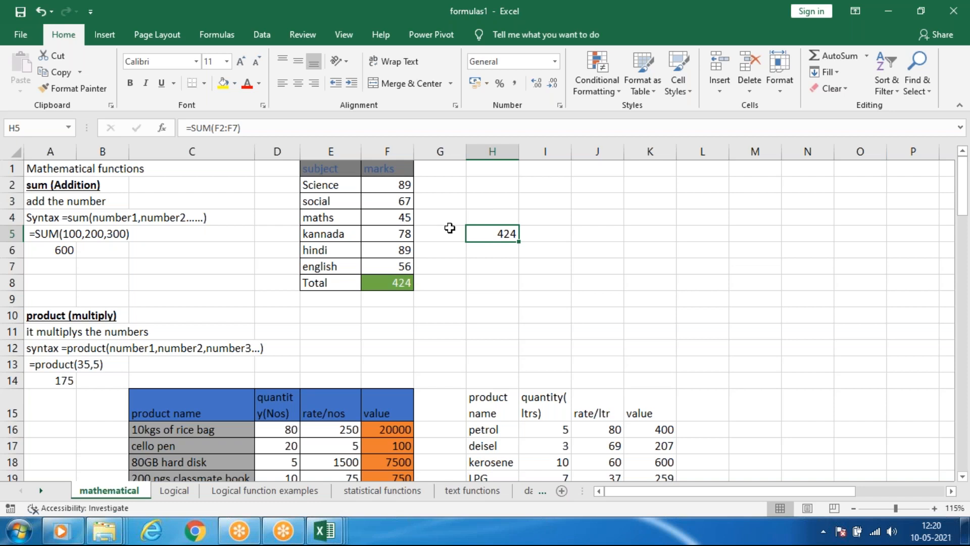
pyautogui.click(381, 284)
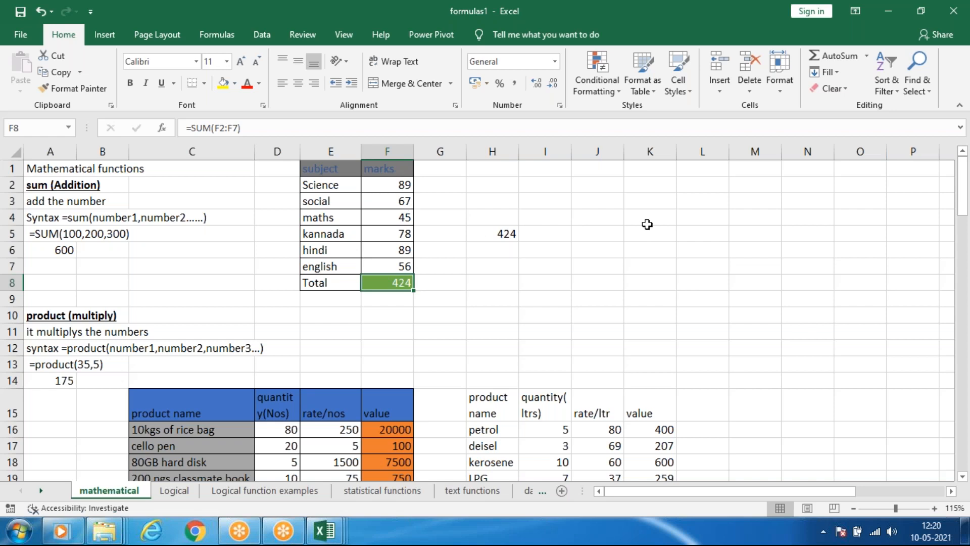
pyautogui.click(503, 235)
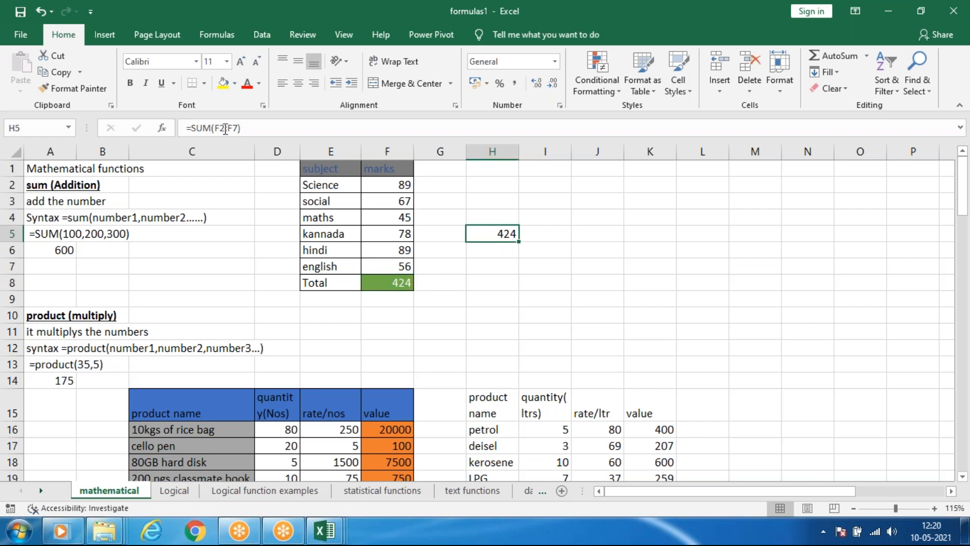
# Sum only the first four marks, F2:F5, in cell K4 as a trial and clear the block J2:L7.
pyautogui.click(674, 216)
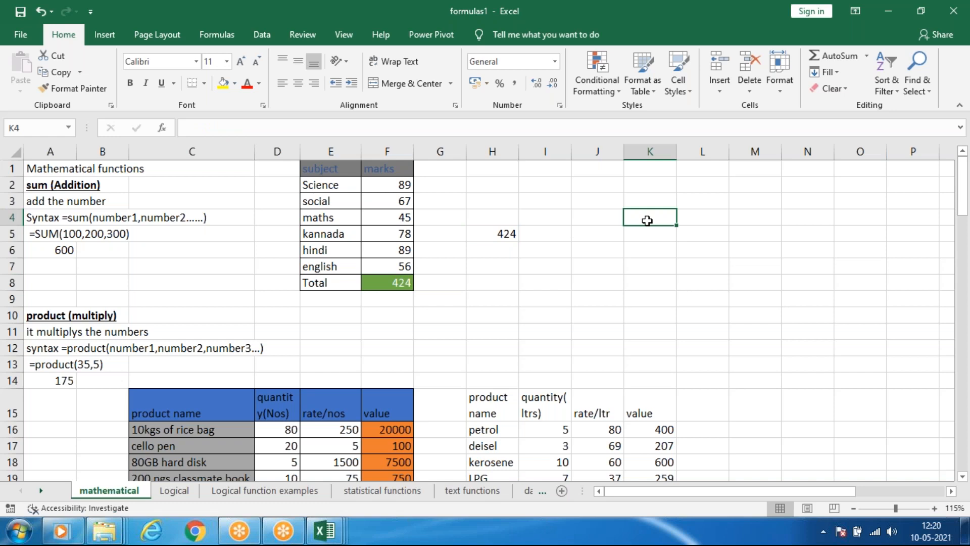
pyautogui.write('=s')
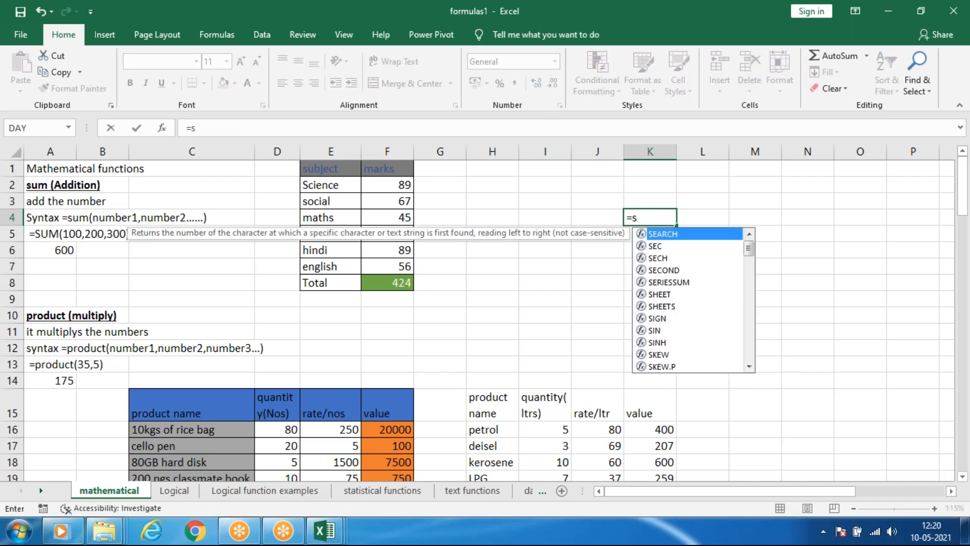
pyautogui.write('um')
pyautogui.press('Tab')
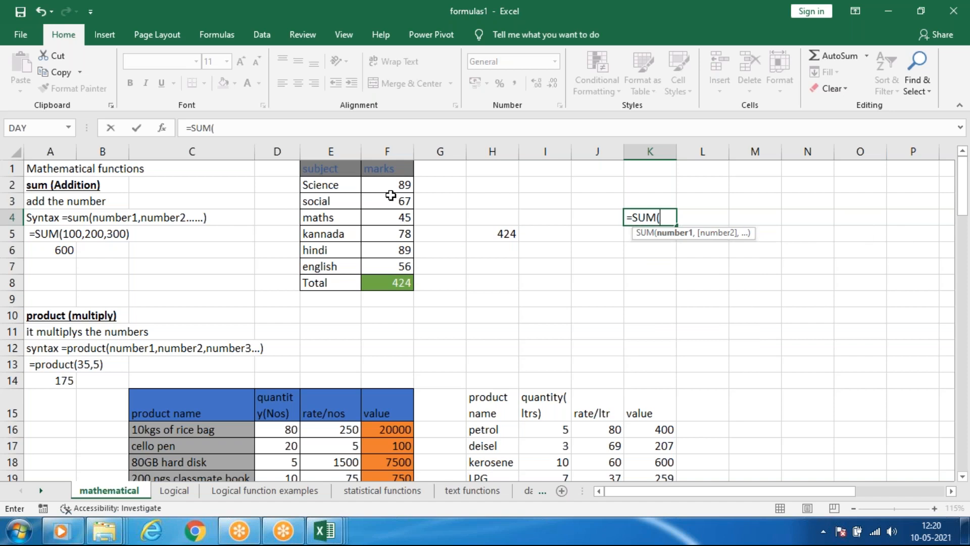
pyautogui.moveTo(391, 183); pyautogui.dragTo(395, 234)
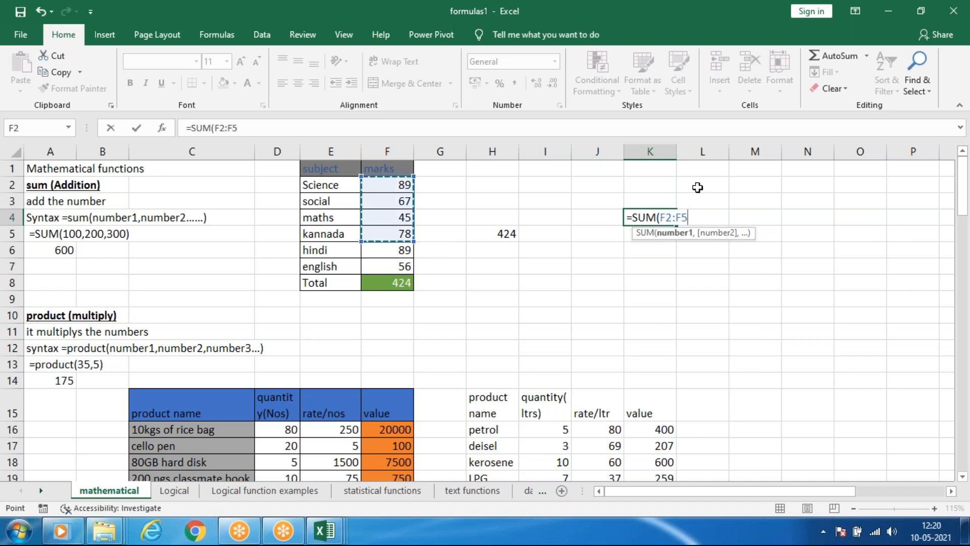
pyautogui.press('Return')
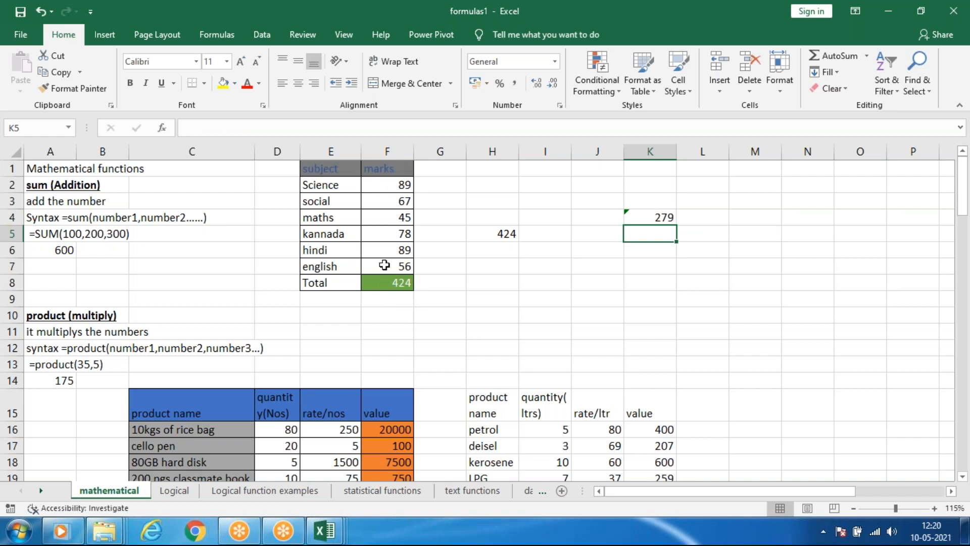
pyautogui.moveTo(596, 185); pyautogui.dragTo(661, 259)
pyautogui.press('Delete')
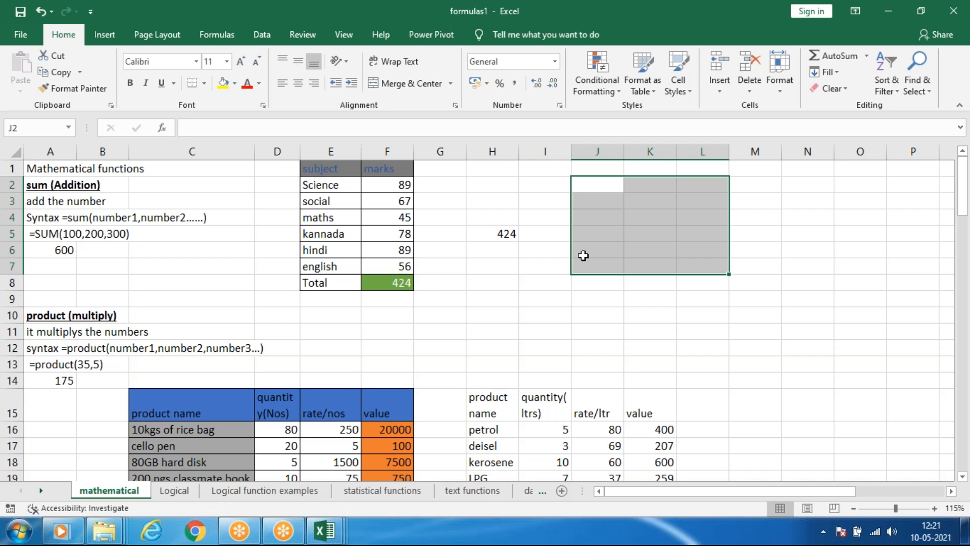
# Try AutoSum on the marks in Total cell F8 and cancel the formula entry.
pyautogui.click(472, 267)
pyautogui.click(396, 286)
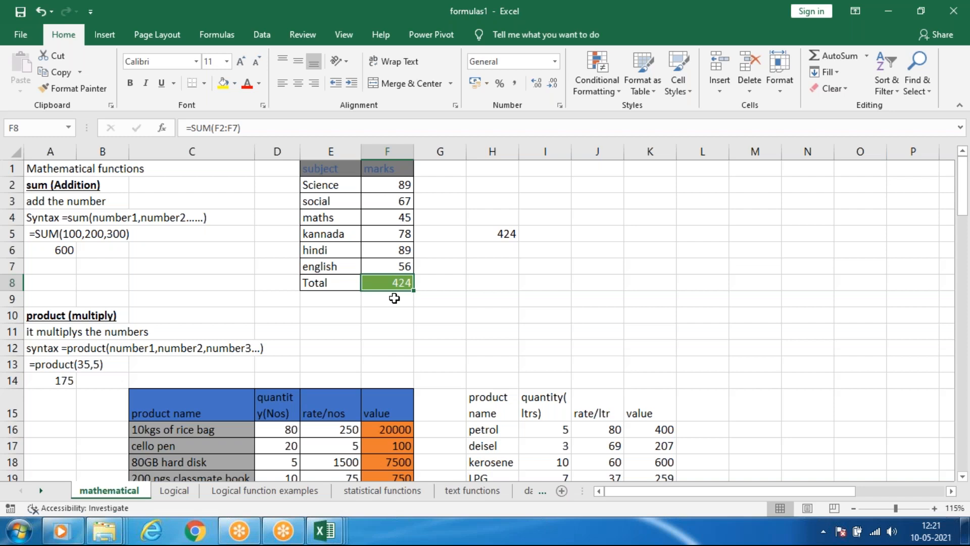
pyautogui.press('alt')
pyautogui.press('F2')
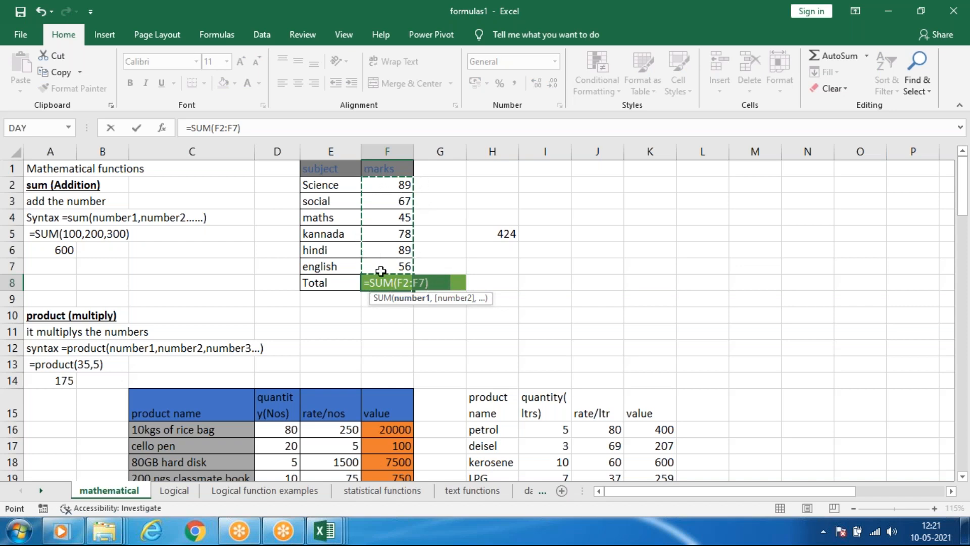
pyautogui.click(502, 360)
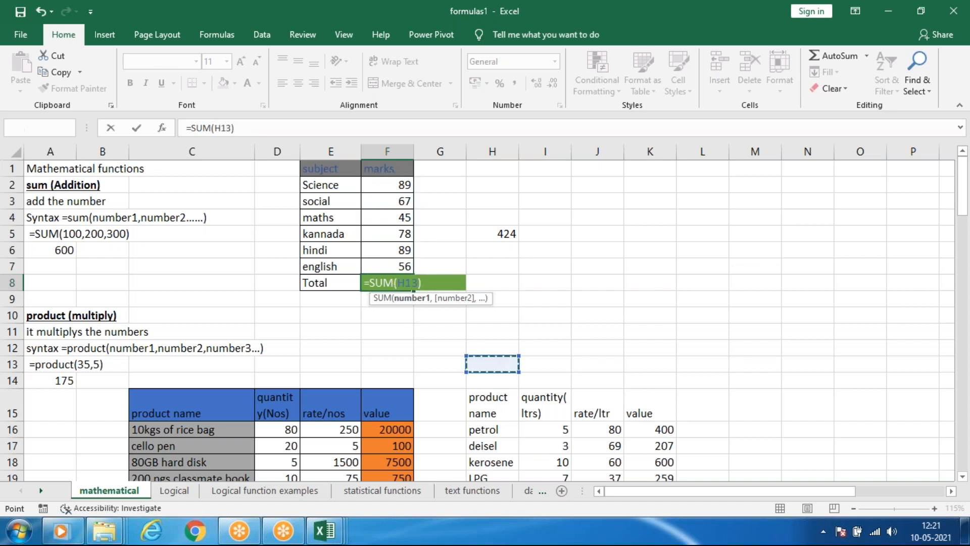
pyautogui.press('Escape')
# Fill the Science row beside its marks with 34, 66, 99 and 00 in cells G2 to J2.
pyautogui.click(403, 188)
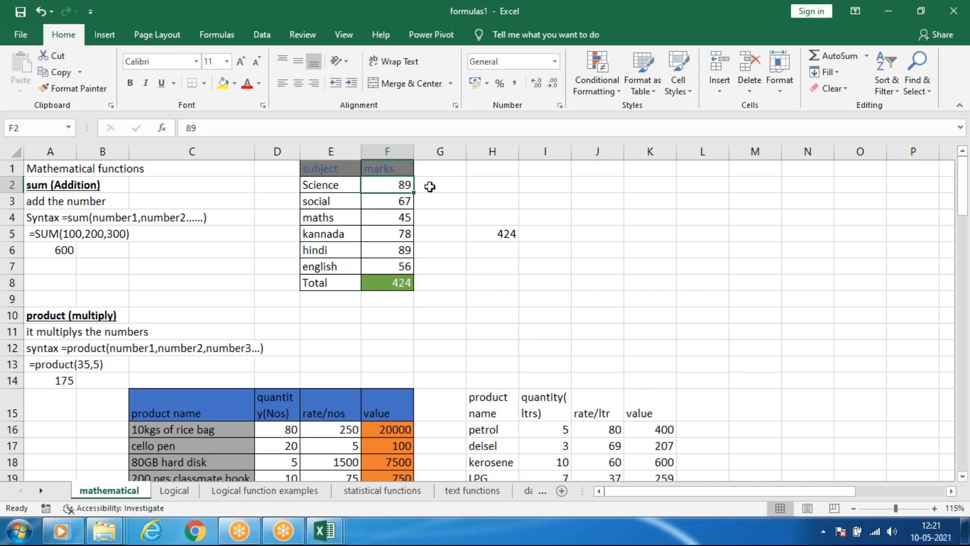
pyautogui.click(430, 187)
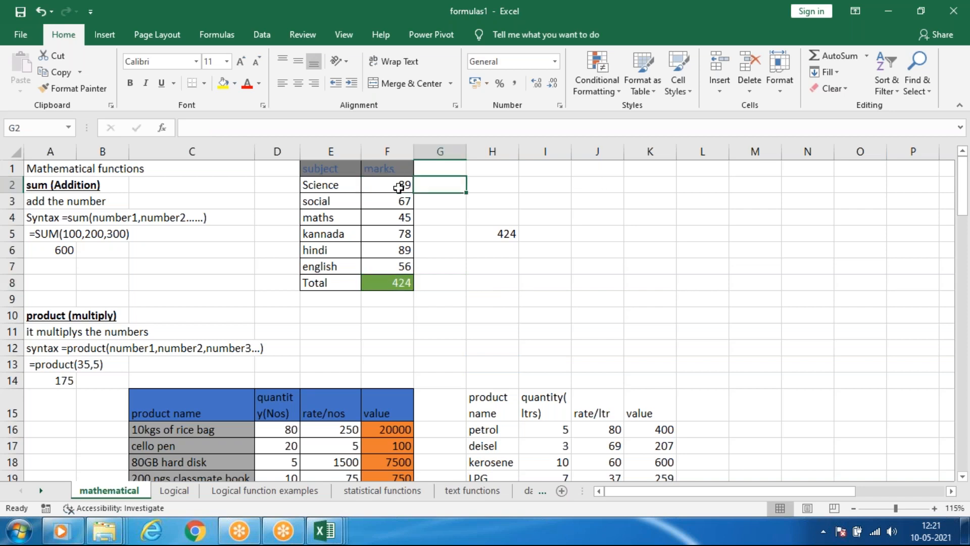
pyautogui.write('34')
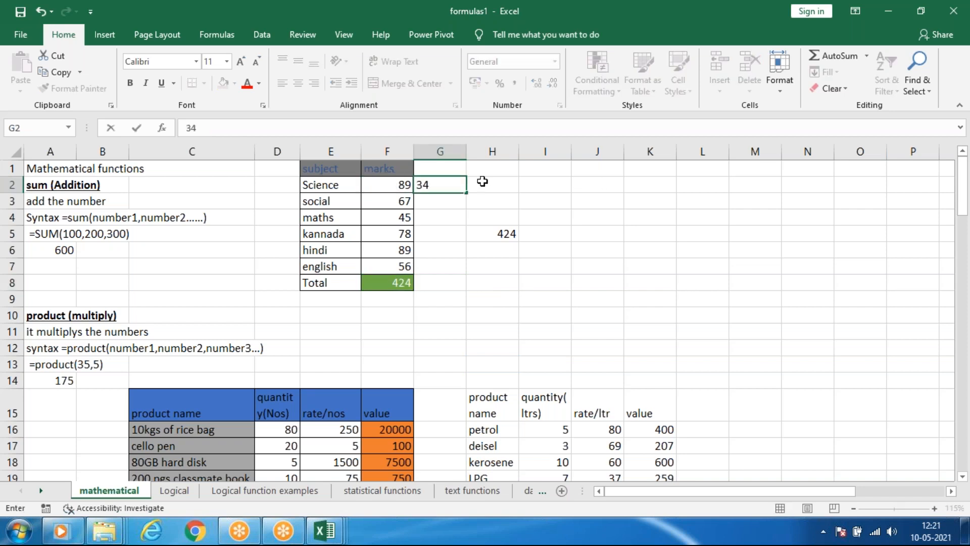
pyautogui.click(483, 182)
pyautogui.write('66')
pyautogui.click(543, 184)
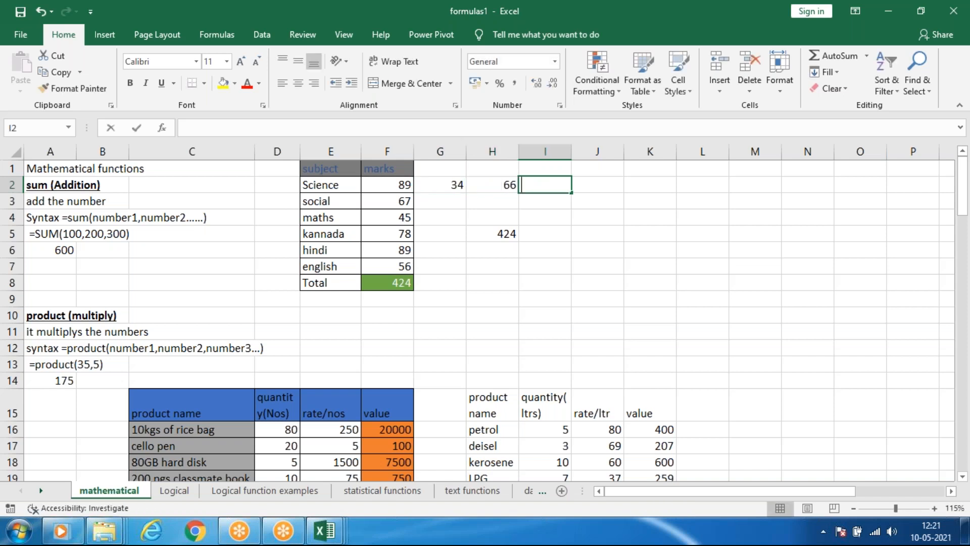
pyautogui.write('99')
pyautogui.click(601, 184)
pyautogui.write('00')
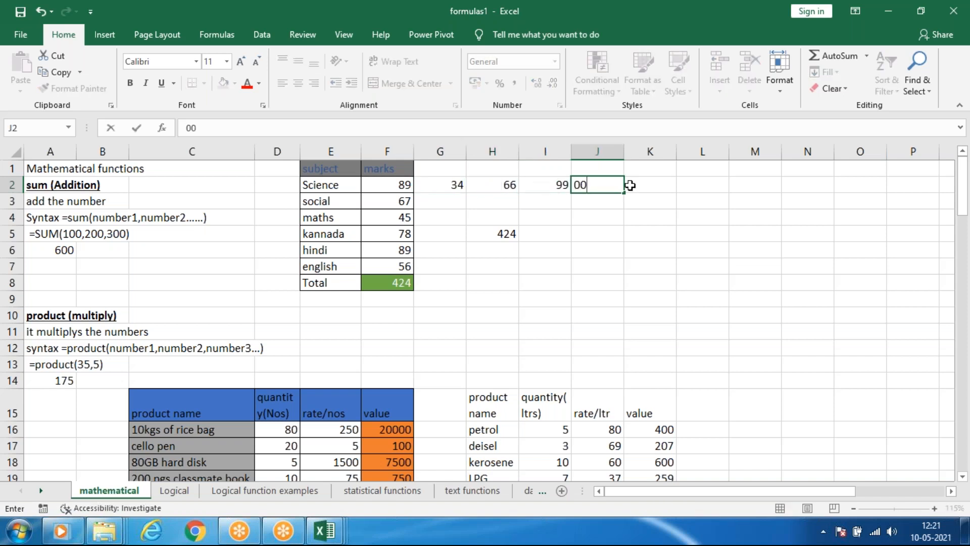
# AutoSum the Science row in cell K2 as =SUM(F2:J2).
pyautogui.click(649, 185)
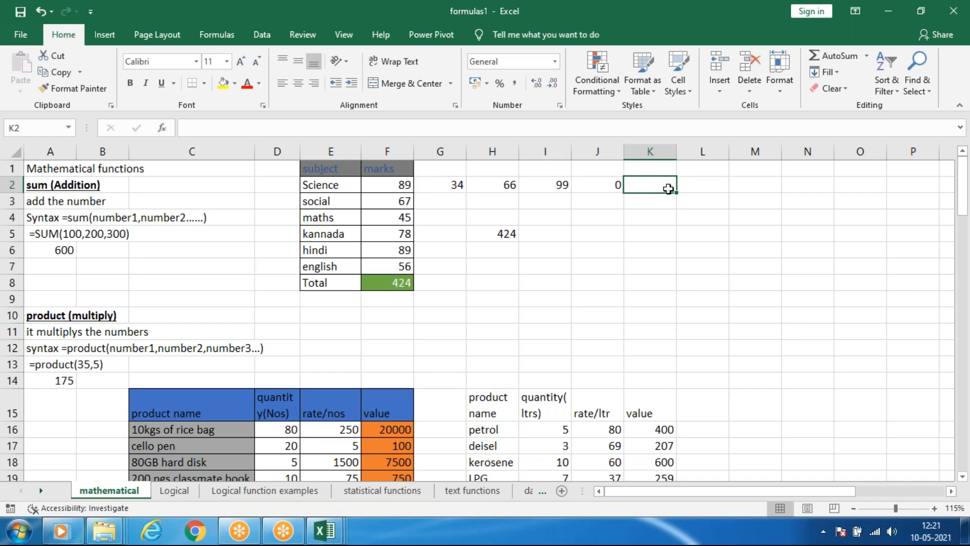
pyautogui.hotkey('alt', '=')
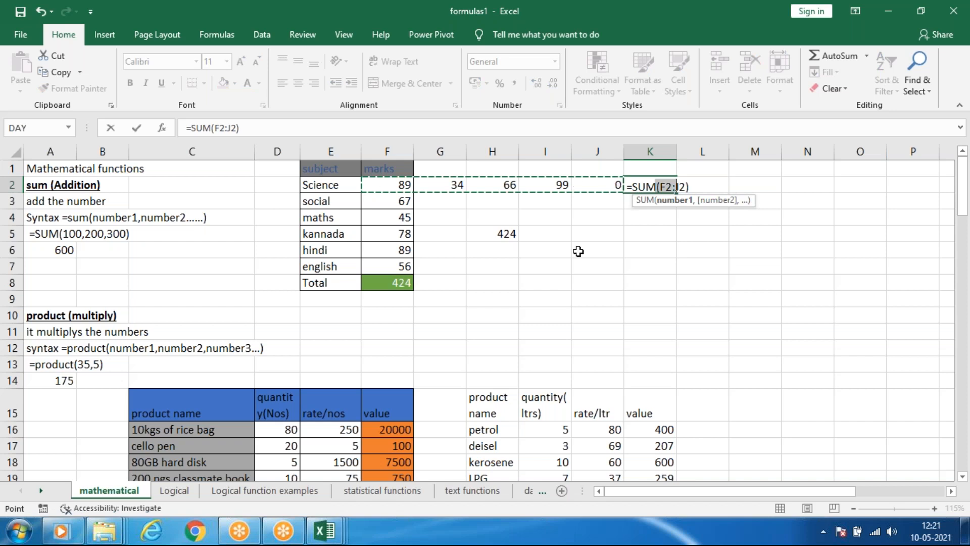
pyautogui.press('Return')
pyautogui.click(659, 299)
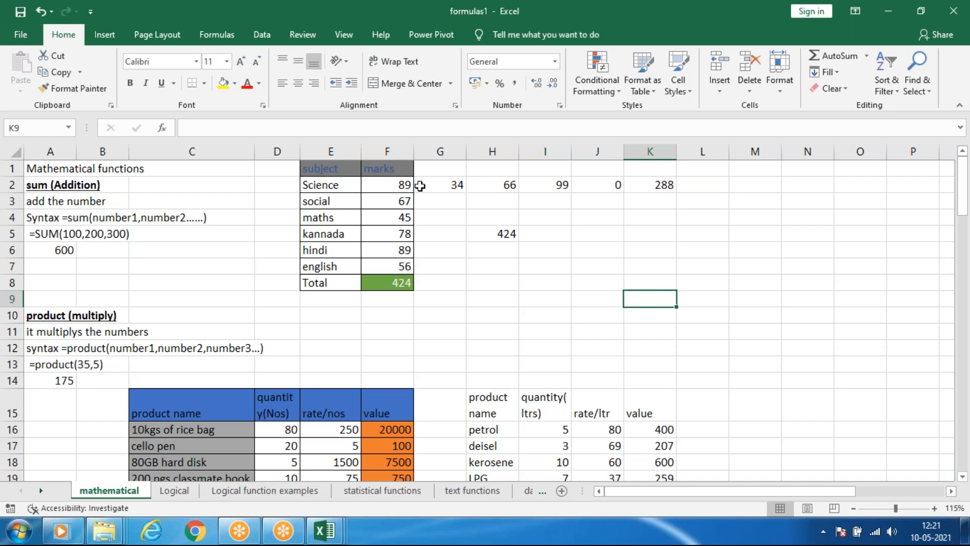
# Clear cell G2 and replace the number in I2 with the letter f in the Science row.
pyautogui.click(454, 189)
pyautogui.write('5')
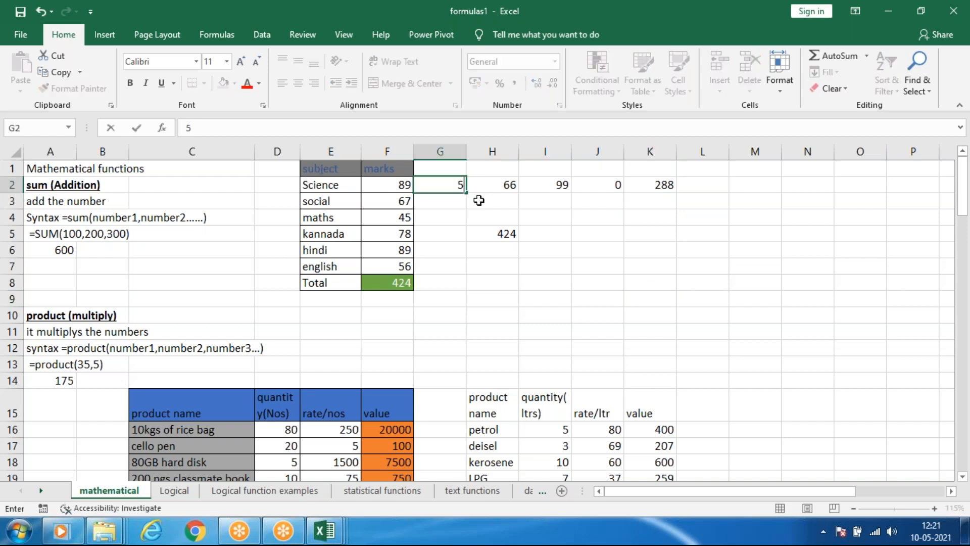
pyautogui.press('BackSpace')
pyautogui.click(549, 188)
pyautogui.write('f')
pyautogui.click(597, 200)
# AutoSum cell K2 again with the suggested range as =SUM(J2) and check the formula against the neighbouring cell J2.
pyautogui.click(661, 188)
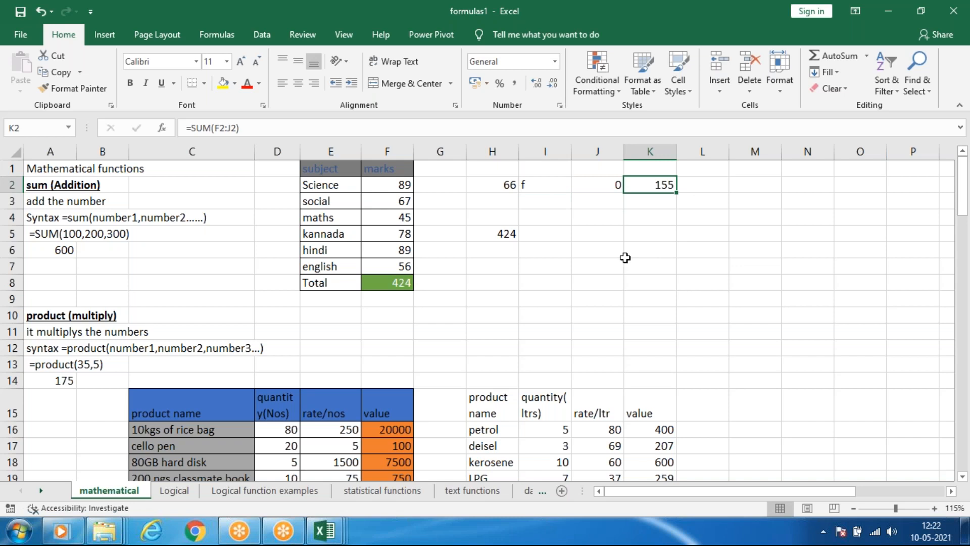
pyautogui.hotkey('alt', '=')
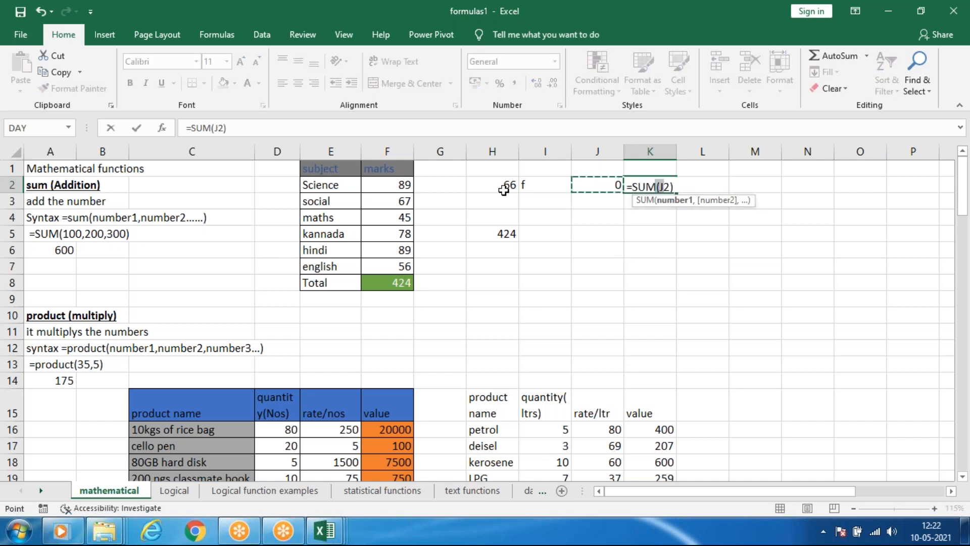
pyautogui.press('Return')
pyautogui.click(682, 264)
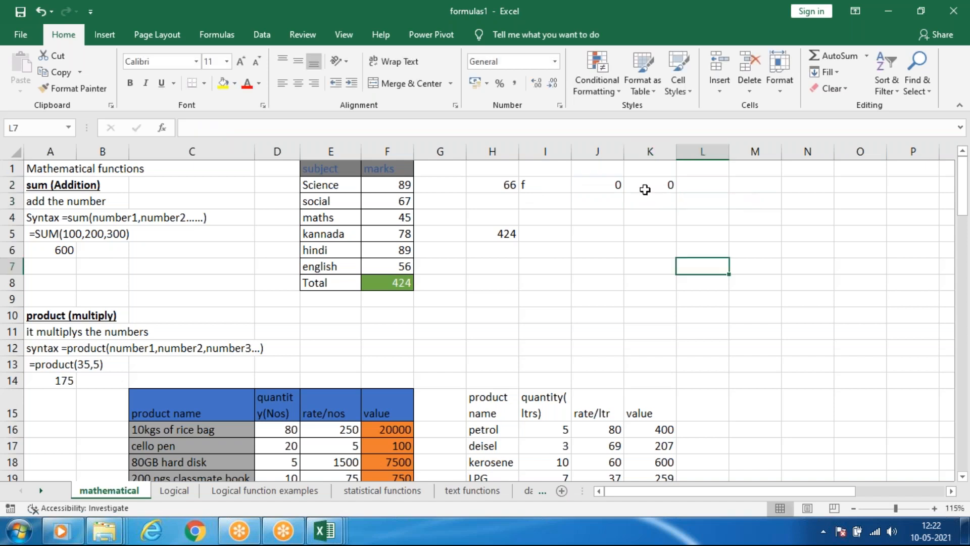
pyautogui.click(644, 188)
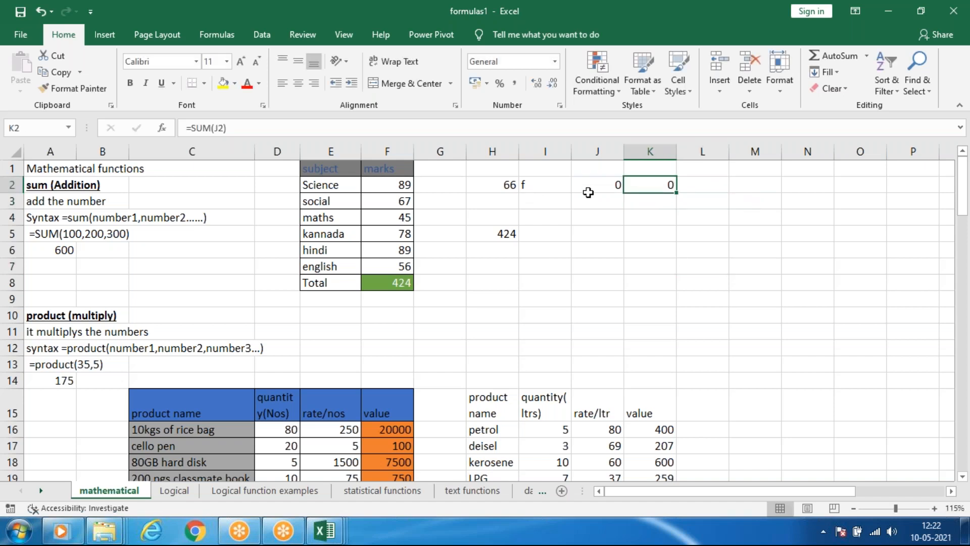
pyautogui.click(605, 185)
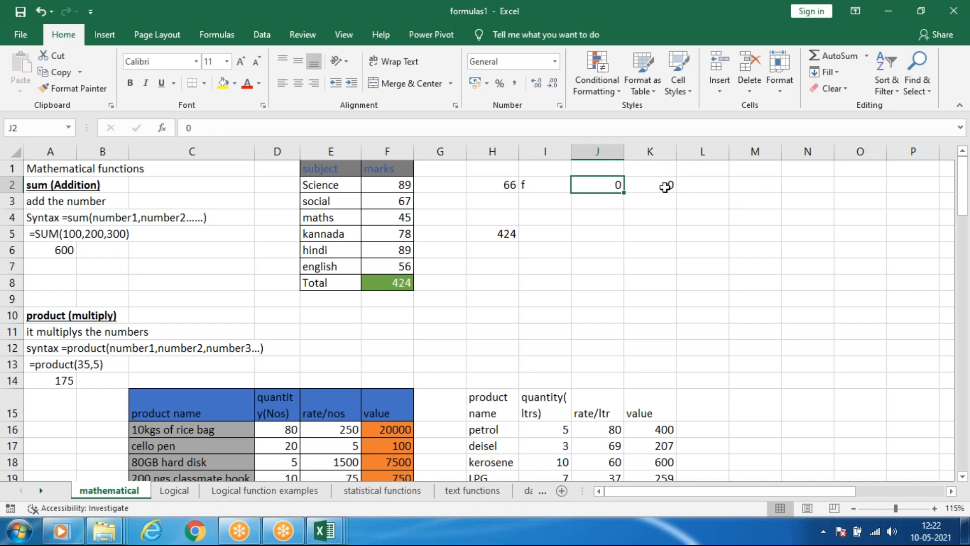
pyautogui.click(667, 186)
pyautogui.click(713, 189)
pyautogui.click(645, 188)
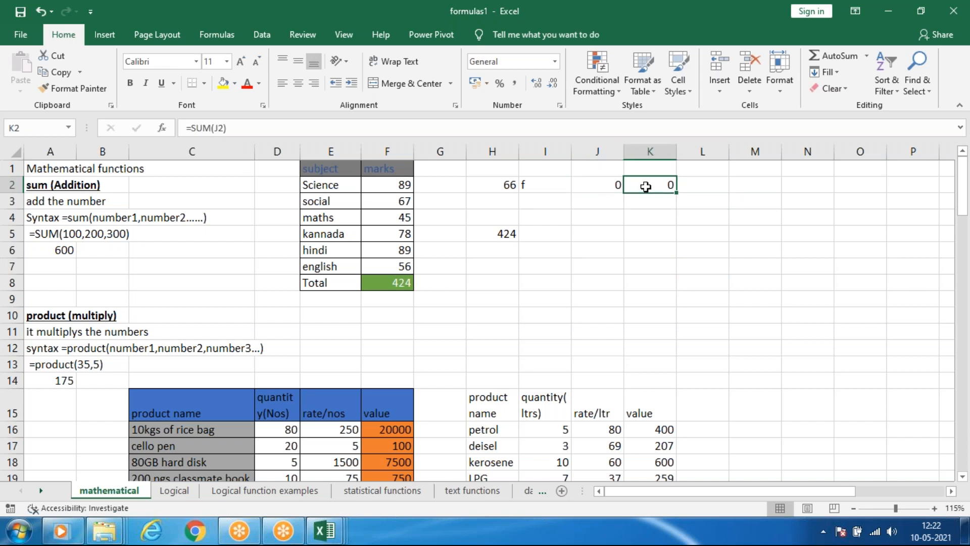
pyautogui.click(635, 227)
pyautogui.click(587, 192)
# Replace the formula in K2 with =SUM(F2:H2,J2), leaving out the text cell I2.
pyautogui.click(662, 185)
pyautogui.write('=sum')
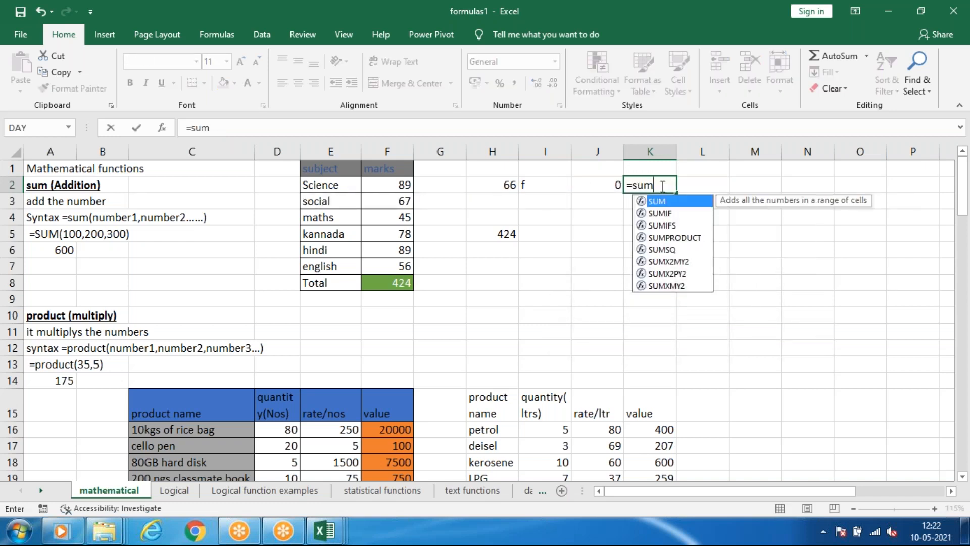
pyautogui.press('Tab')
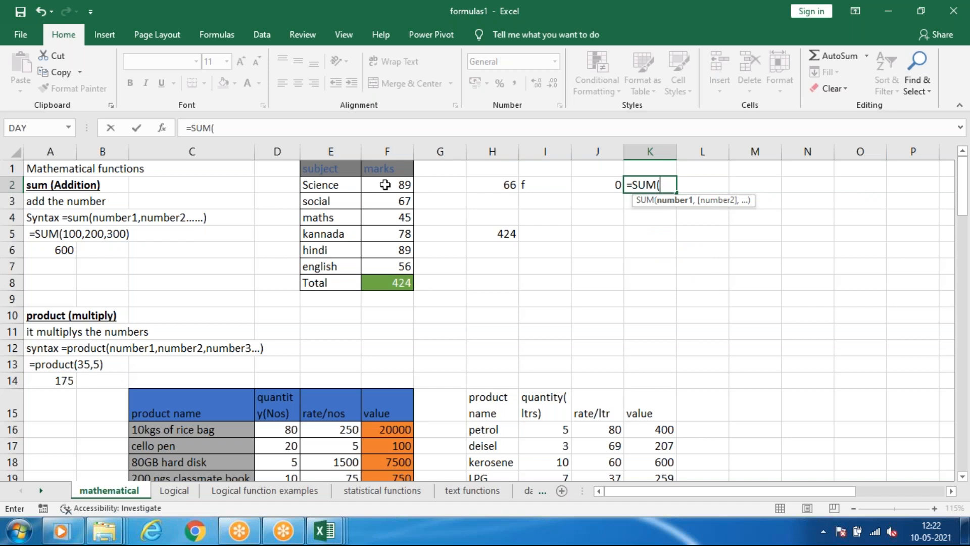
pyautogui.moveTo(385, 186); pyautogui.dragTo(490, 183)
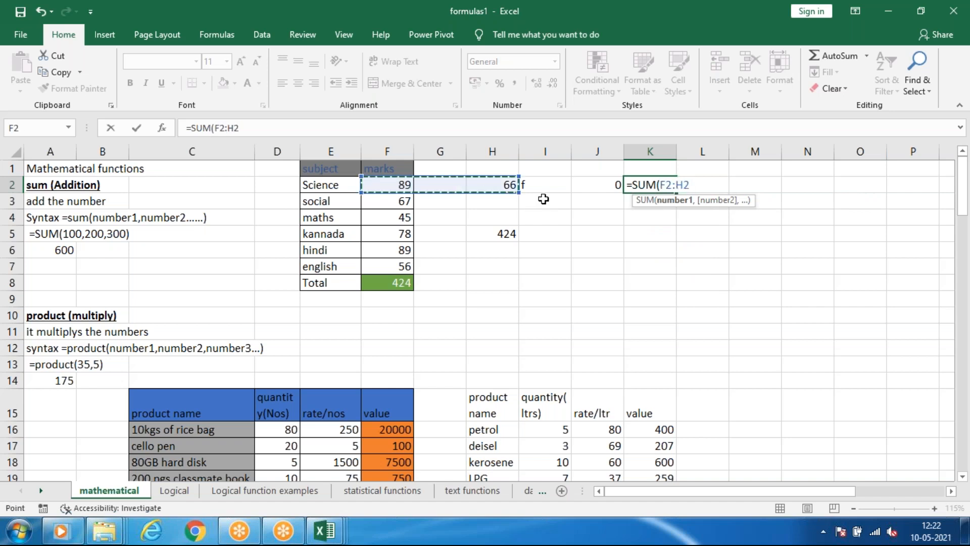
pyautogui.keyDown('ctrl'); pyautogui.click(588, 183); pyautogui.keyUp('ctrl')
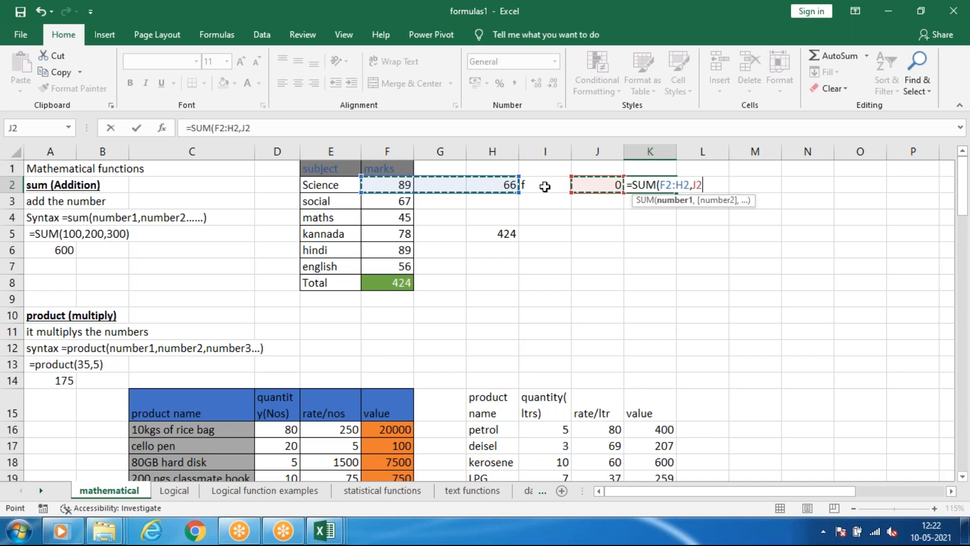
pyautogui.press('Return')
# Enter 55 in cell G2 and check the sum formulas in K2 and Total cell F8.
pyautogui.click(451, 182)
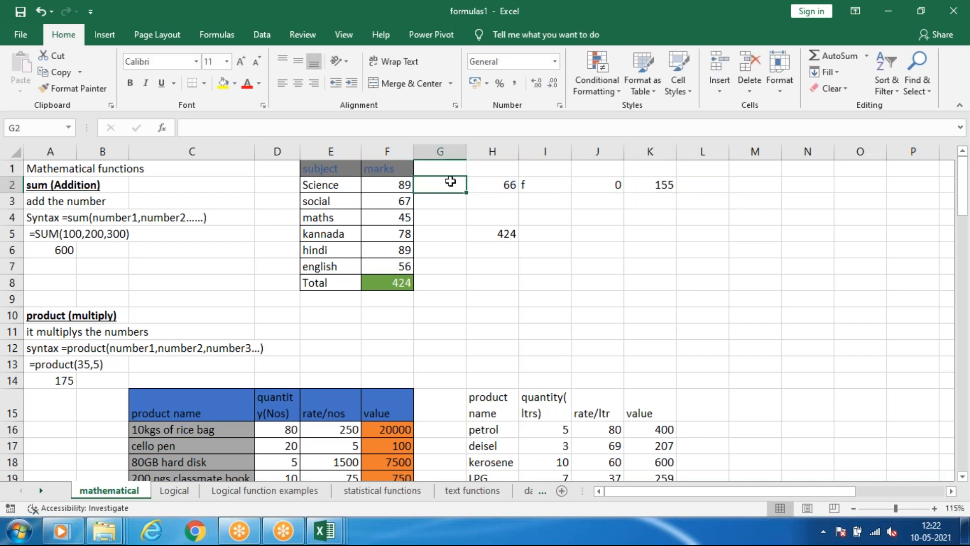
pyautogui.write('55')
pyautogui.press('Return')
pyautogui.click(648, 187)
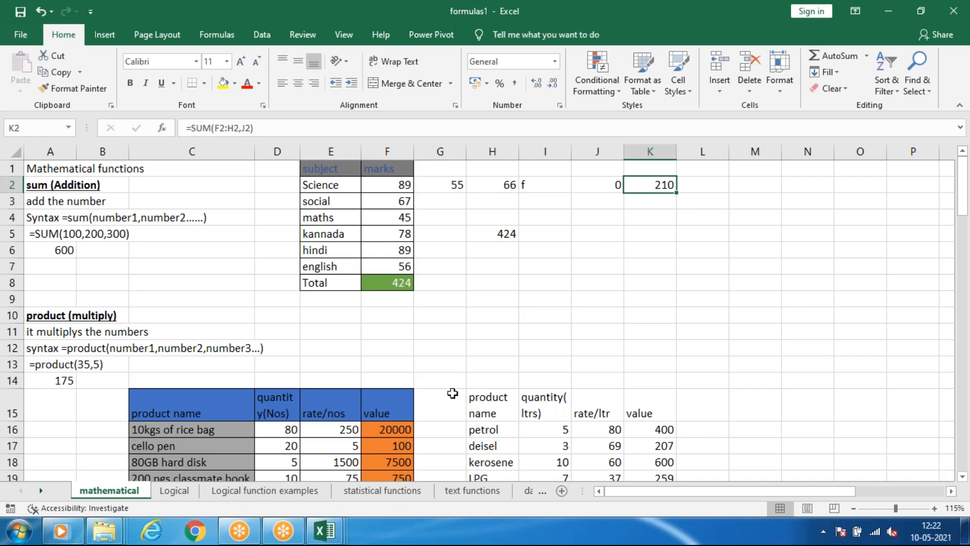
pyautogui.scroll(-4, 452, 393)
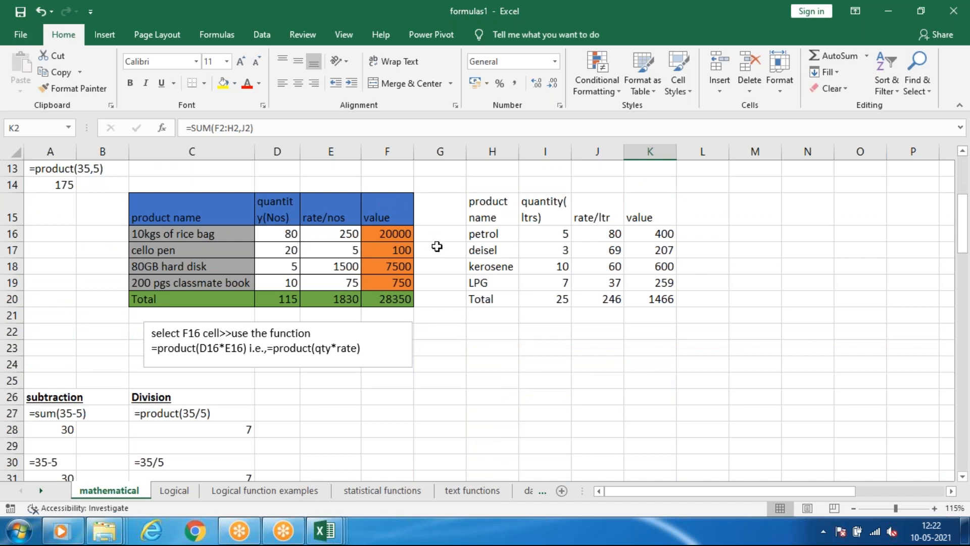
pyautogui.scroll(4, 463, 271)
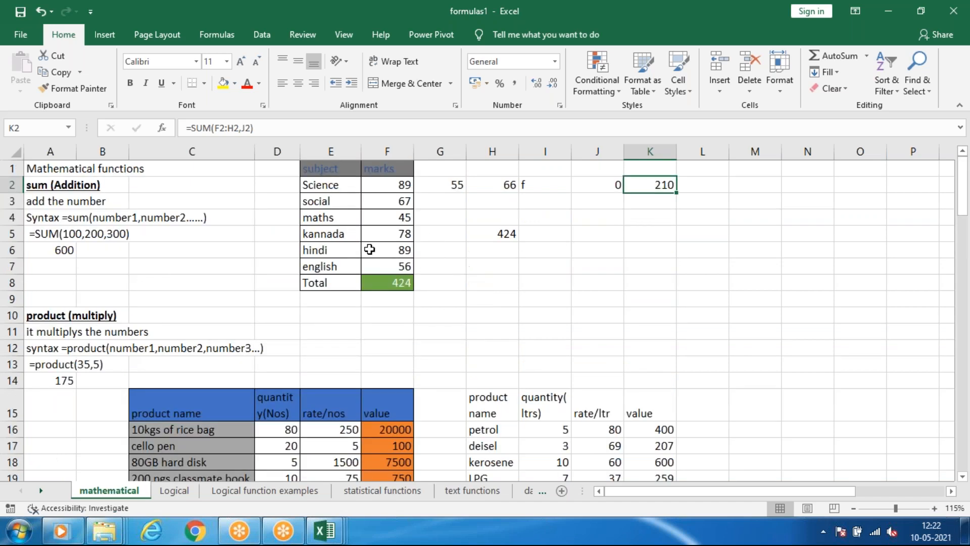
pyautogui.click(392, 284)
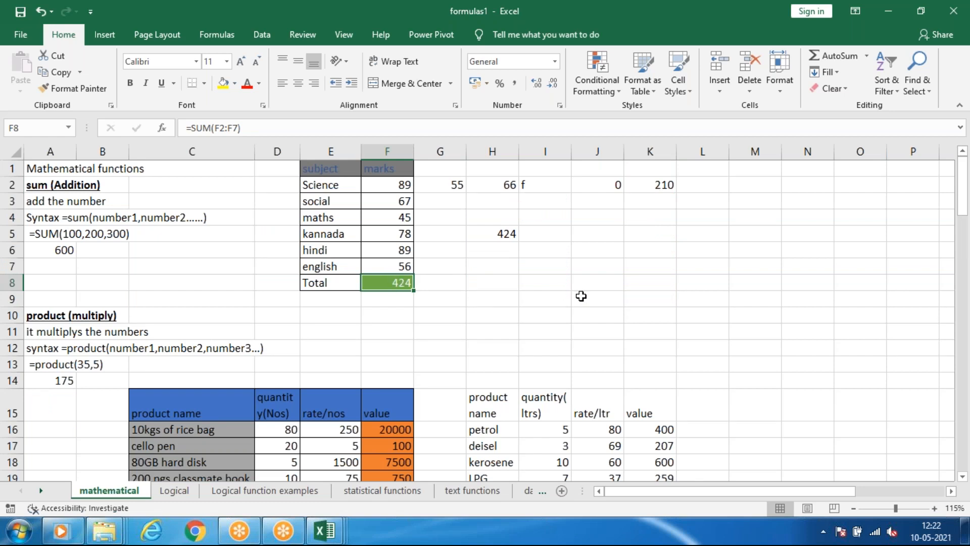
# Clear the sum formula from cell K2.
pyautogui.click(647, 182)
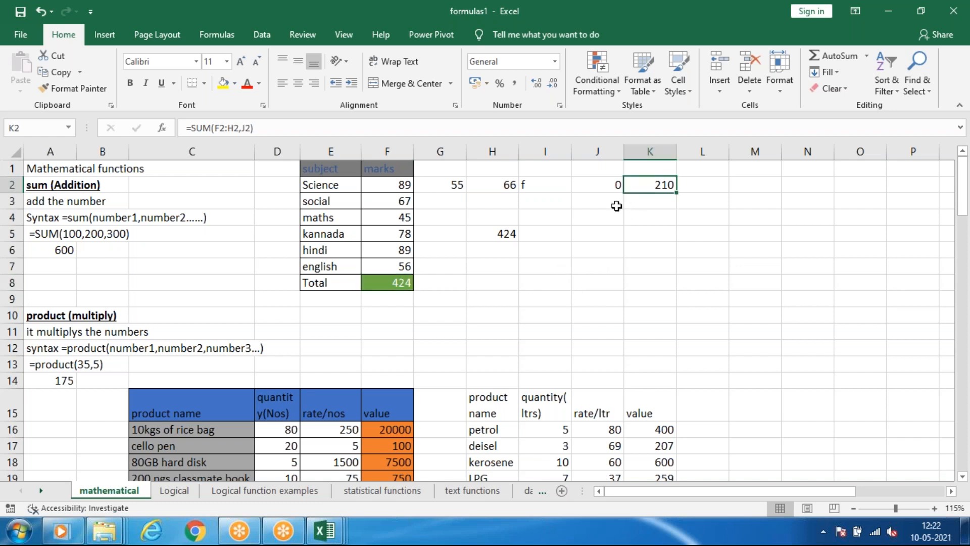
pyautogui.click(644, 218)
pyautogui.click(650, 184)
pyautogui.press('F2')
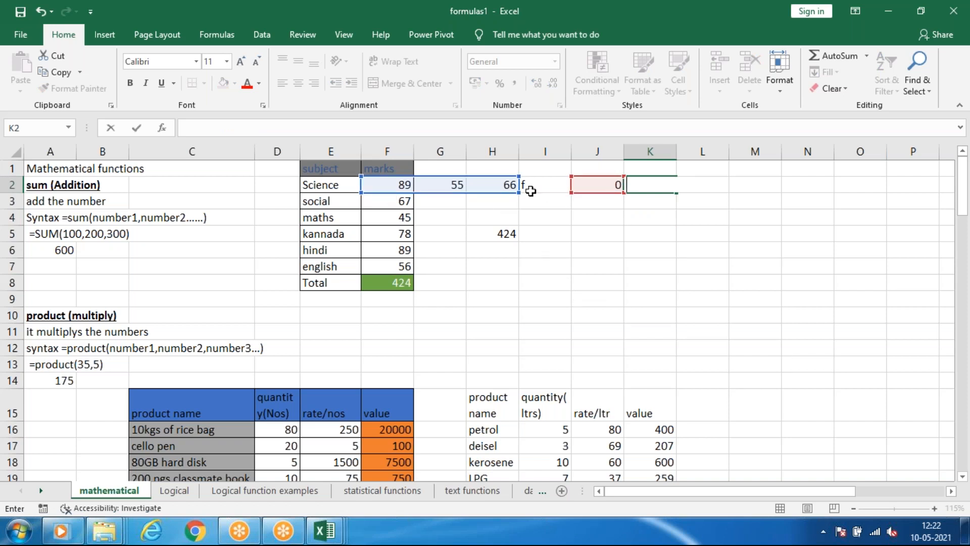
pyautogui.click(531, 191)
pyautogui.click(703, 186)
pyautogui.click(656, 188)
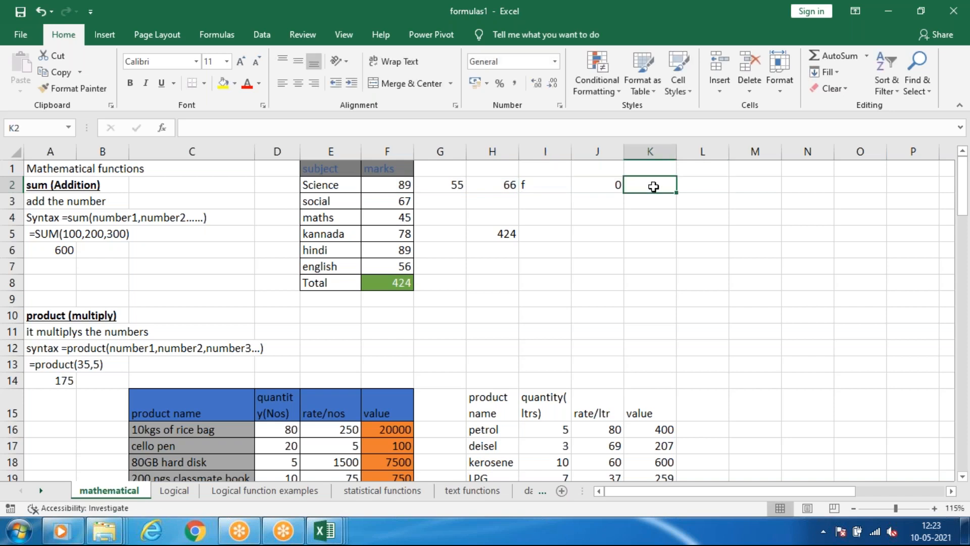
pyautogui.click(608, 185)
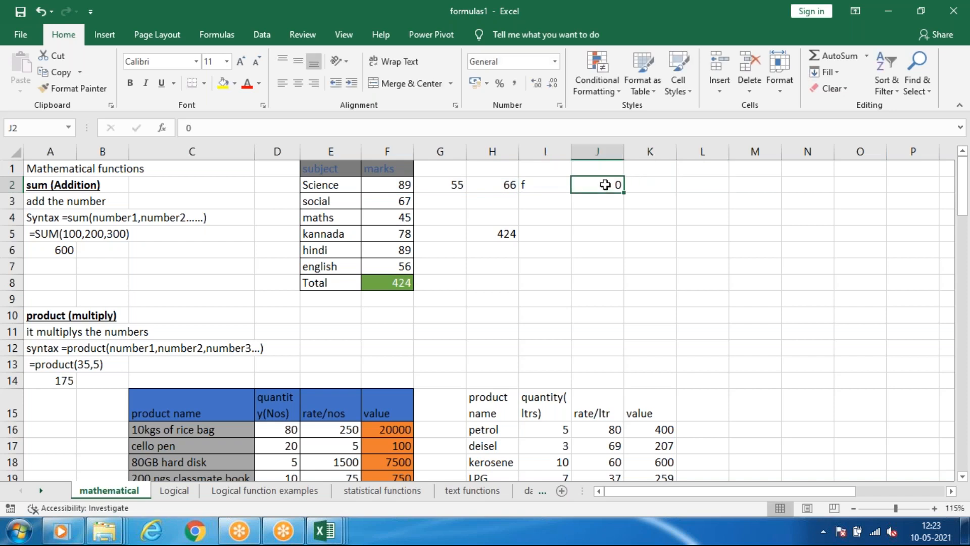
pyautogui.click(657, 186)
# Sum the whole Science row in cell L2 as =SUM(F2:J2) and check the formula against the cells it covers.
pyautogui.click(683, 185)
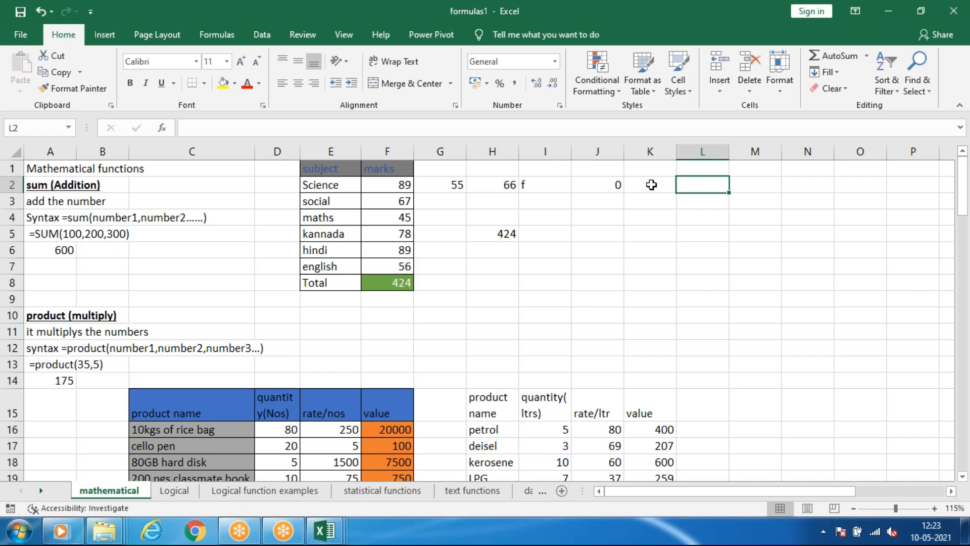
pyautogui.write('=')
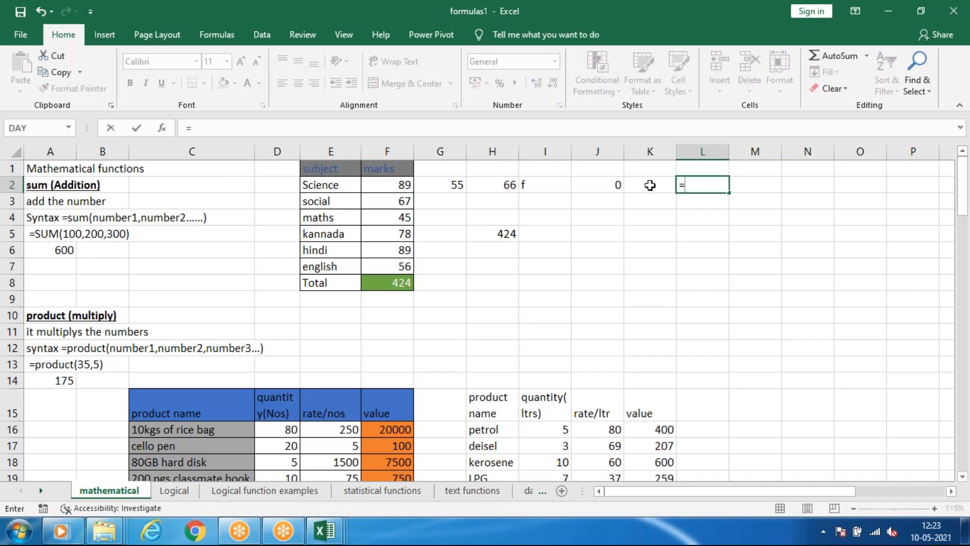
pyautogui.write('sum')
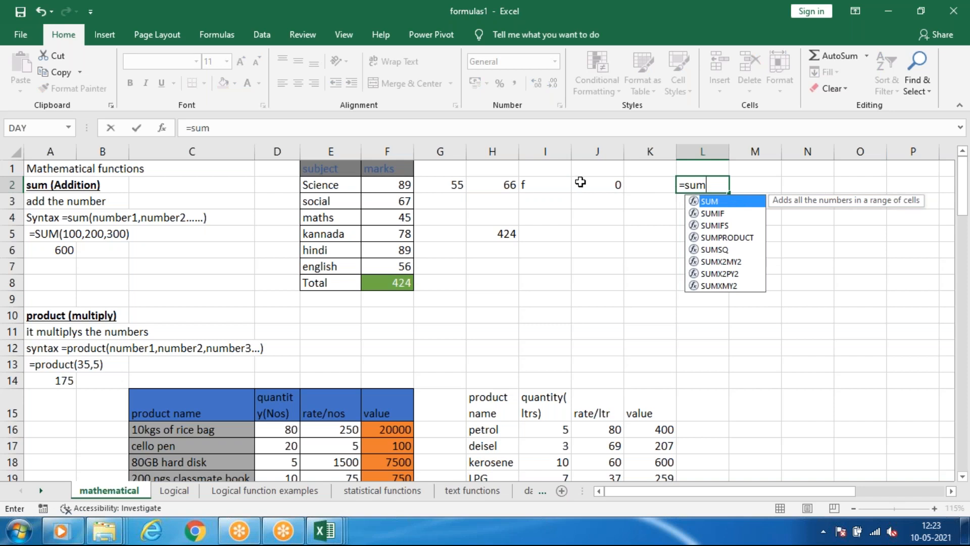
pyautogui.press('Tab')
pyautogui.moveTo(377, 185); pyautogui.dragTo(606, 189)
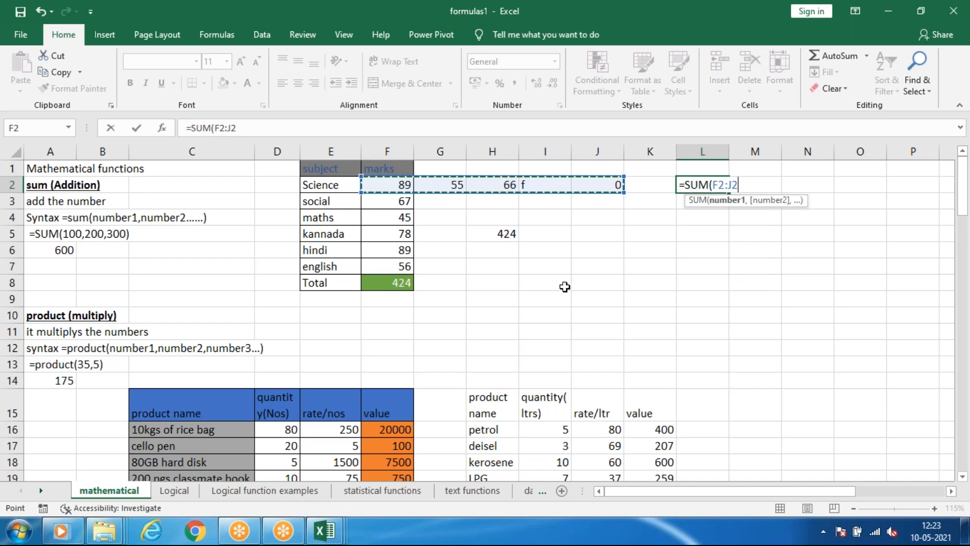
pyautogui.press('Return')
pyautogui.click(738, 309)
pyautogui.click(533, 190)
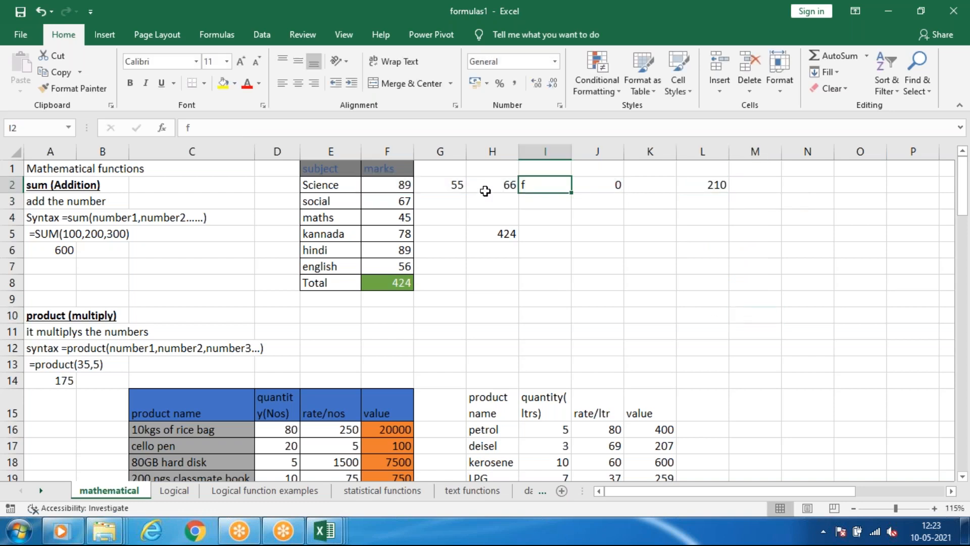
pyautogui.click(739, 196)
pyautogui.click(700, 186)
pyautogui.moveTo(405, 185); pyautogui.dragTo(600, 191)
pyautogui.click(719, 185)
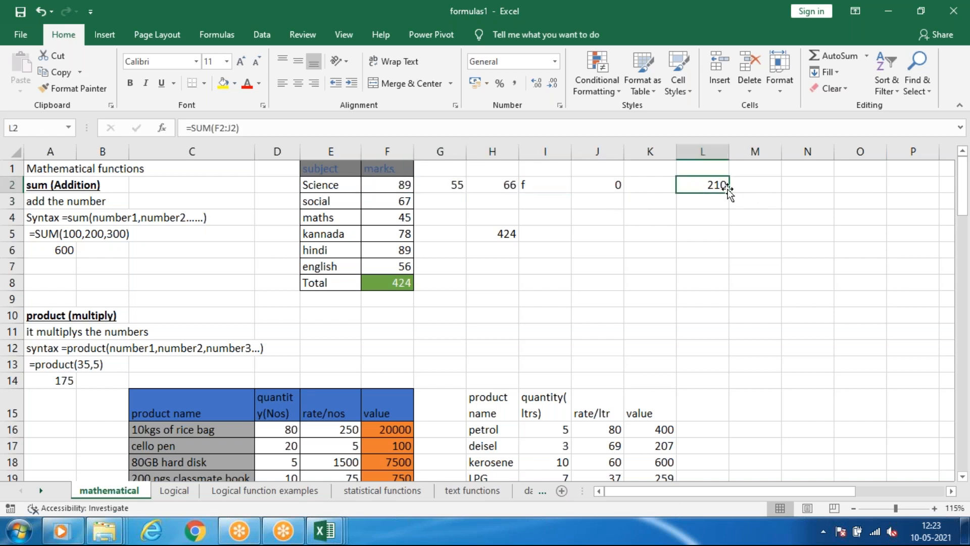
# Replace the letter in I2 with 78, set J2 to 12, and check the sum in L2.
pyautogui.click(535, 188)
pyautogui.press('BackSpace')
pyautogui.write('78')
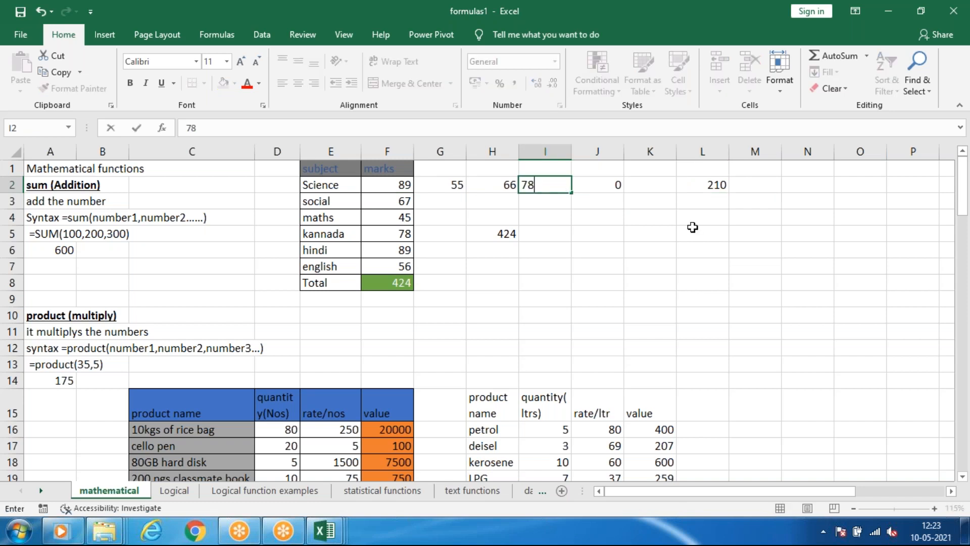
pyautogui.click(693, 227)
pyautogui.click(598, 185)
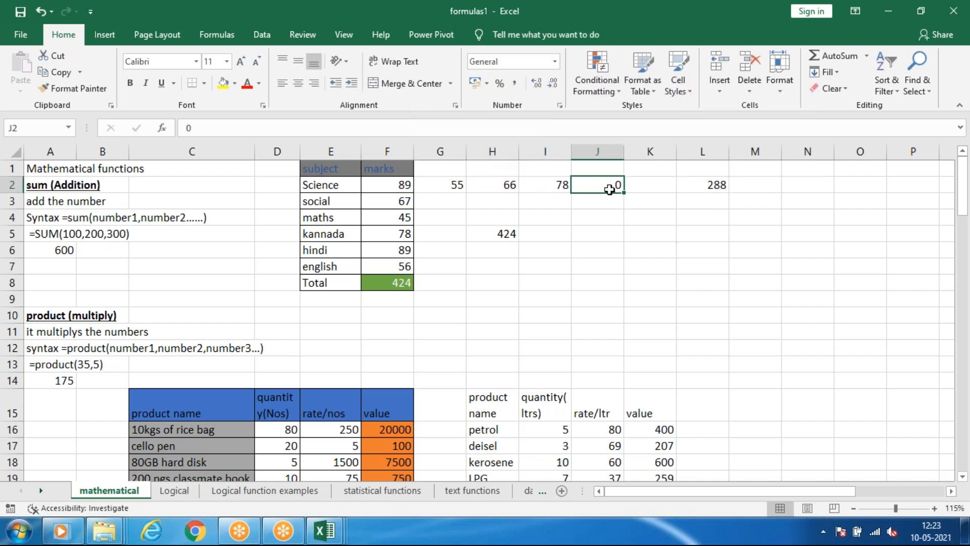
pyautogui.write('12')
pyautogui.click(689, 200)
pyautogui.click(702, 184)
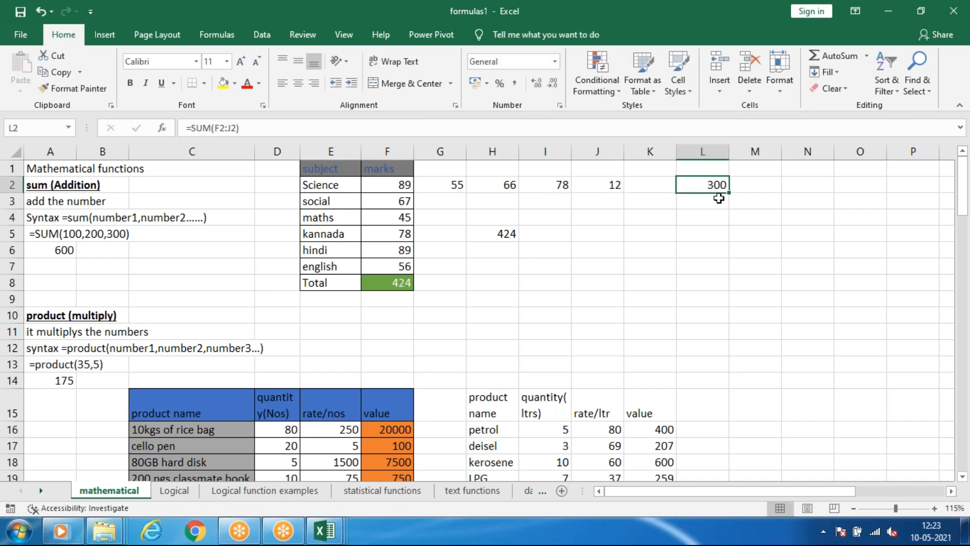
pyautogui.moveTo(194, 127); pyautogui.dragTo(240, 128)
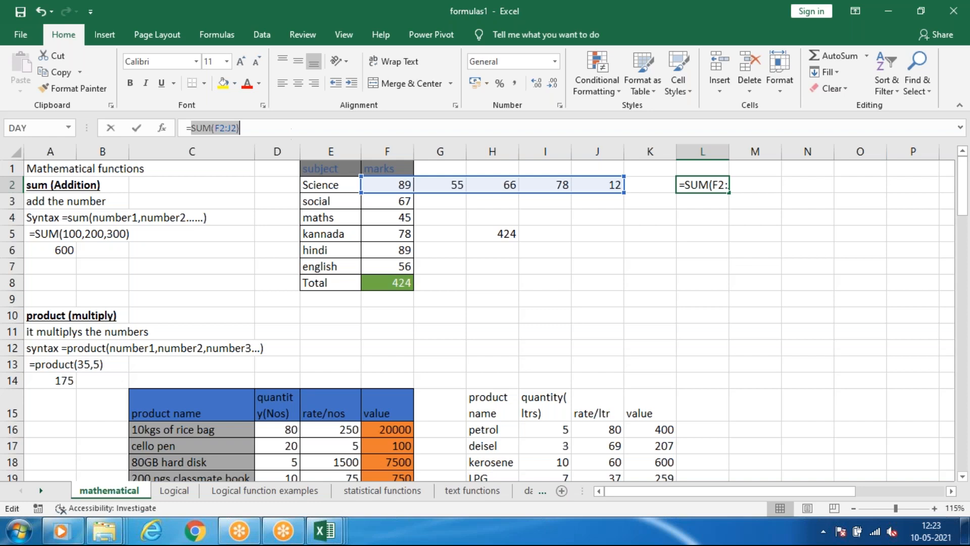
pyautogui.click(597, 249)
pyautogui.click(667, 184)
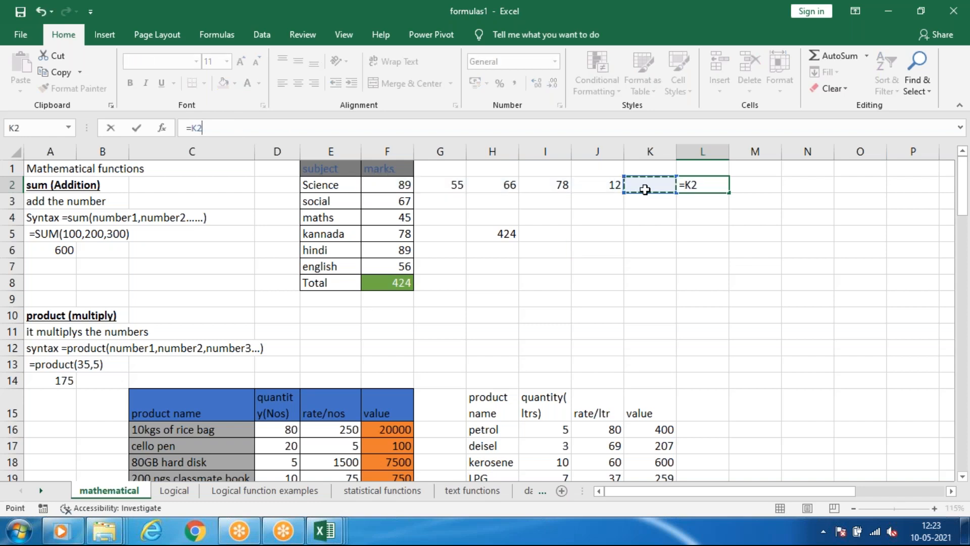
pyautogui.click(649, 267)
pyautogui.press('Escape')
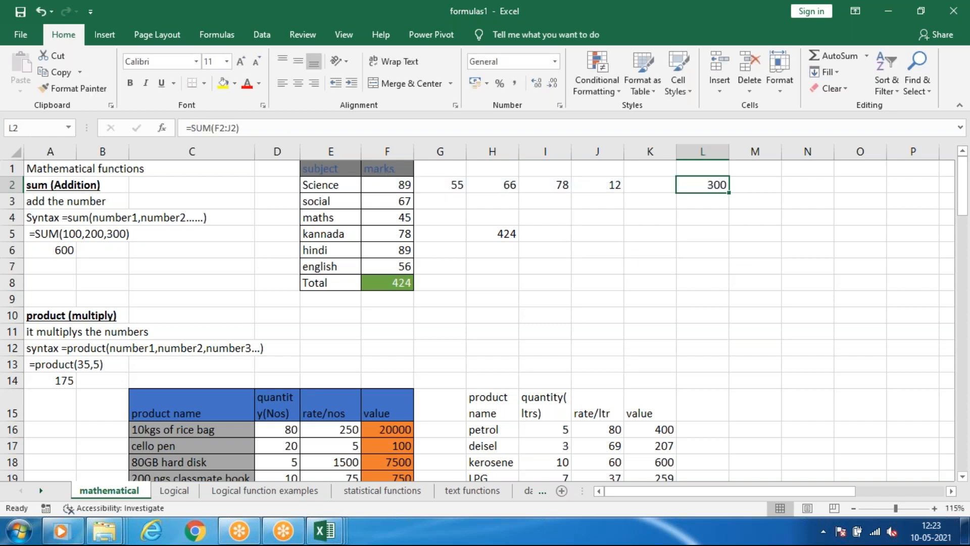
# Replace the number in cell I2 of the Science row with the letter j.
pyautogui.click(641, 184)
pyautogui.click(554, 187)
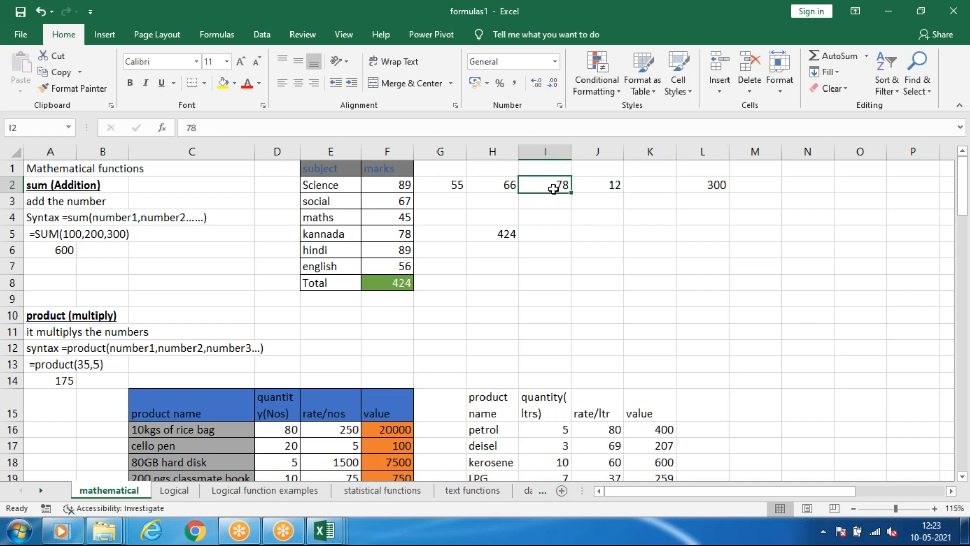
pyautogui.write('j')
pyautogui.click(621, 209)
# Insert an AutoSum formula in cell K2 of the Science row and compare it with the SUM formula in L2.
pyautogui.click(649, 186)
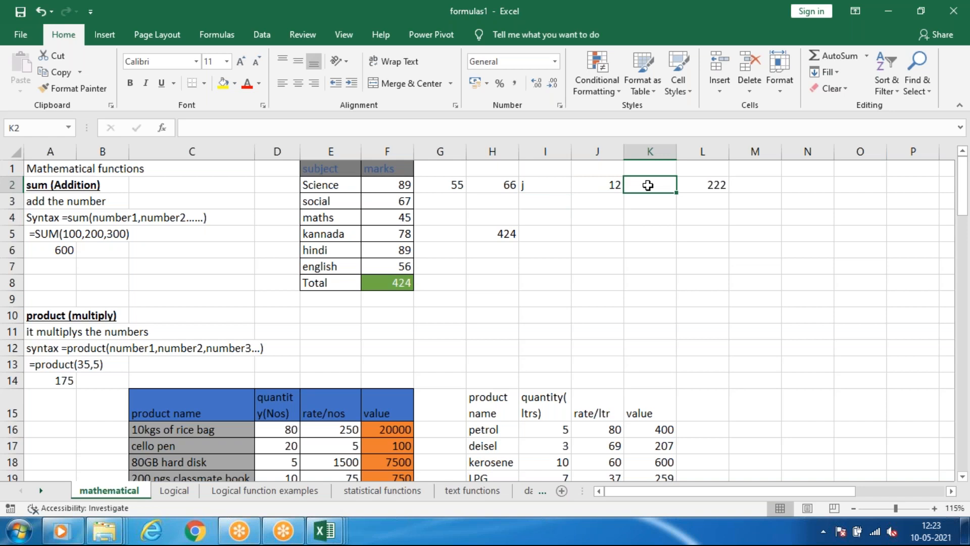
pyautogui.hotkey('alt', '=')
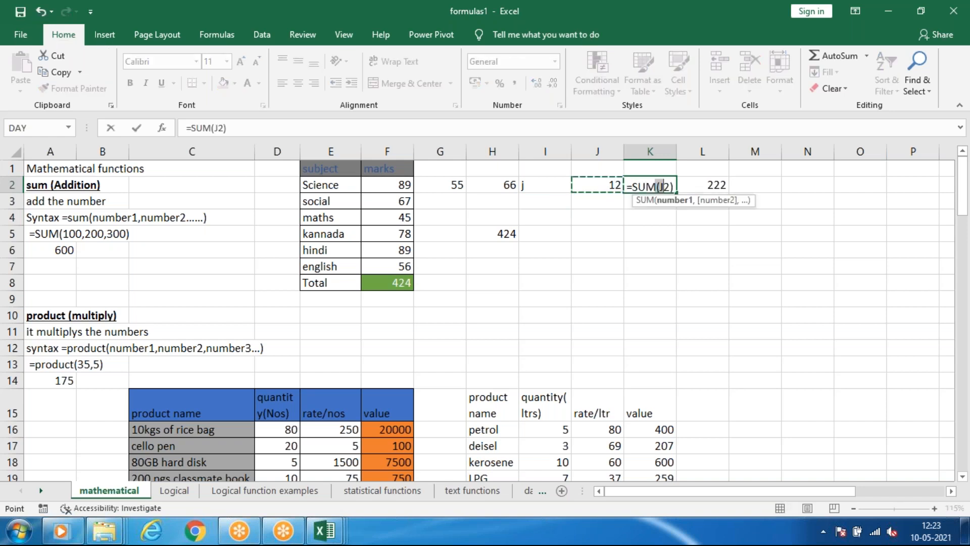
pyautogui.press('Return')
pyautogui.click(587, 185)
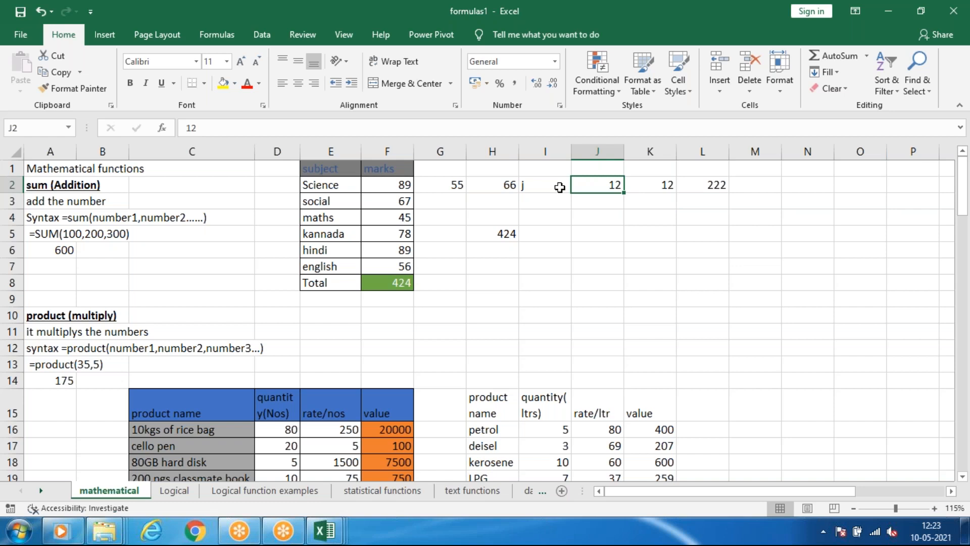
pyautogui.click(659, 184)
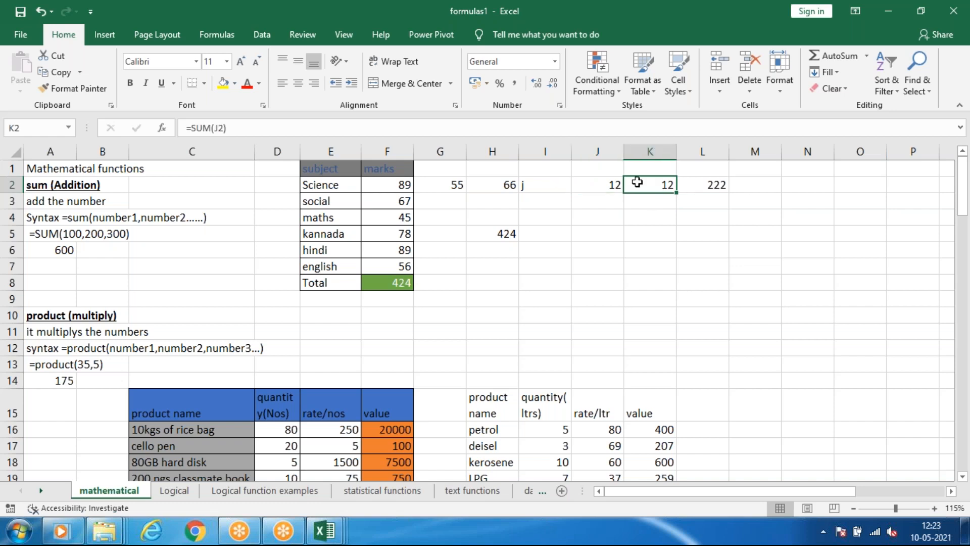
pyautogui.click(703, 185)
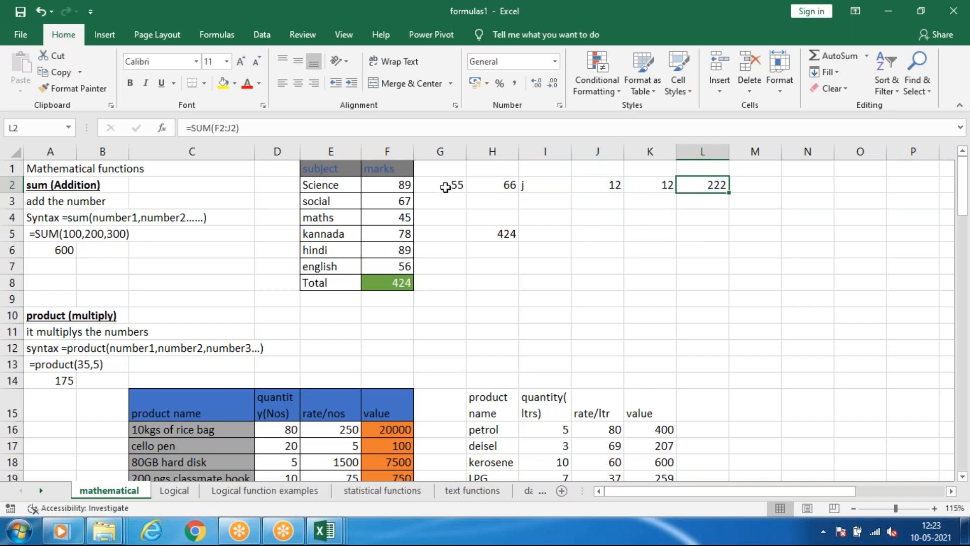
# Clear the practice numbers and formulas from cells G2 to L6.
pyautogui.moveTo(454, 185); pyautogui.dragTo(701, 250)
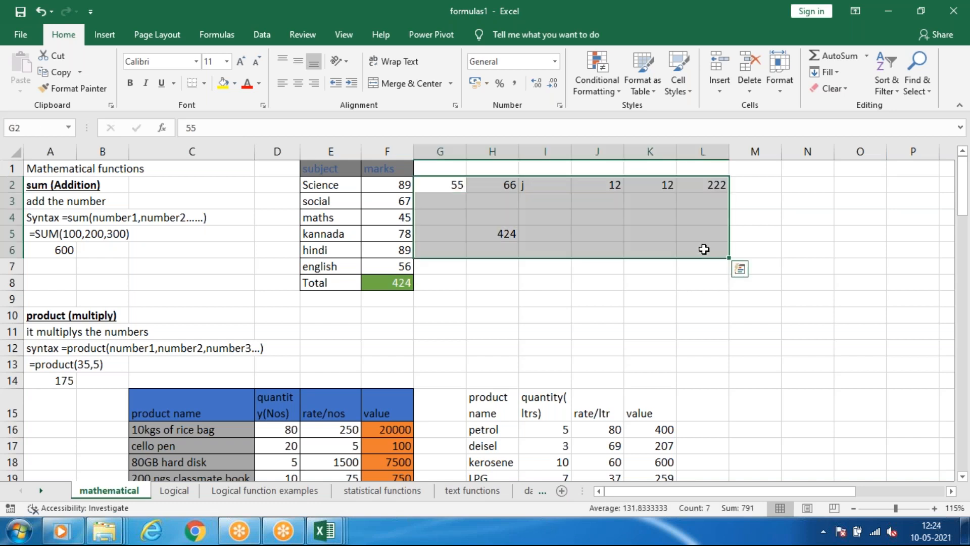
pyautogui.press('Delete')
pyautogui.click(615, 292)
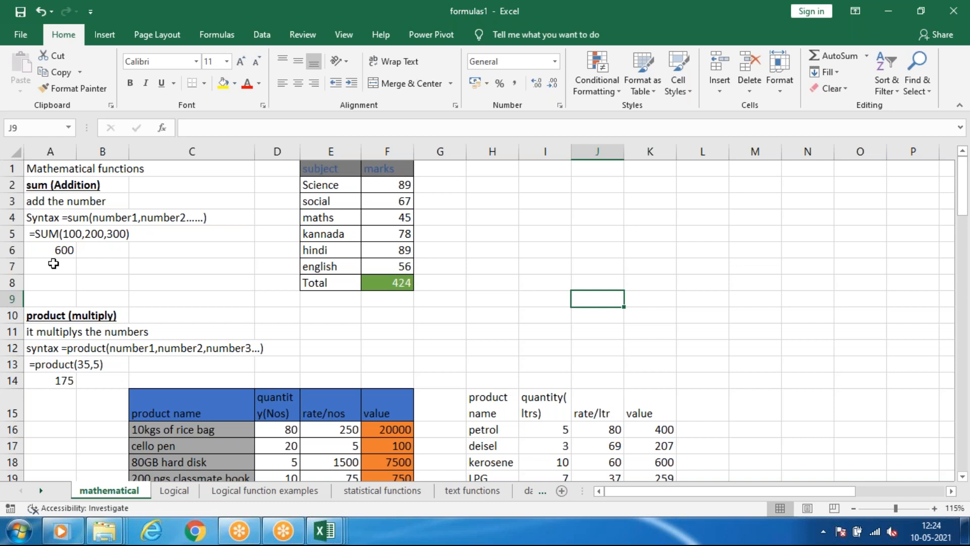
# Add up the six subject marks in cell H2 with the plain addition formula =F2+F3+F4+F5+F6+F7.
pyautogui.scroll(4, 59, 241)
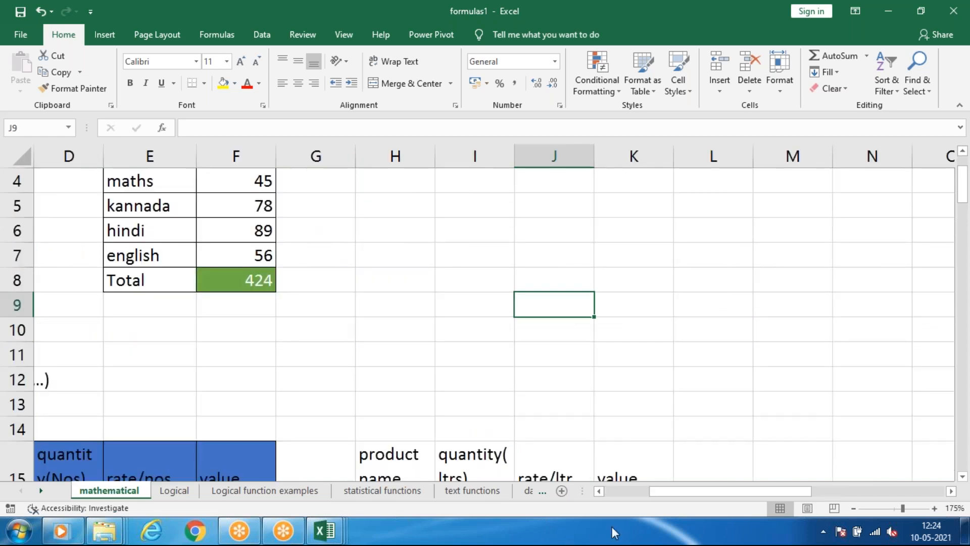
pyautogui.moveTo(666, 492); pyautogui.dragTo(644, 491)
pyautogui.scroll(1, 66, 193)
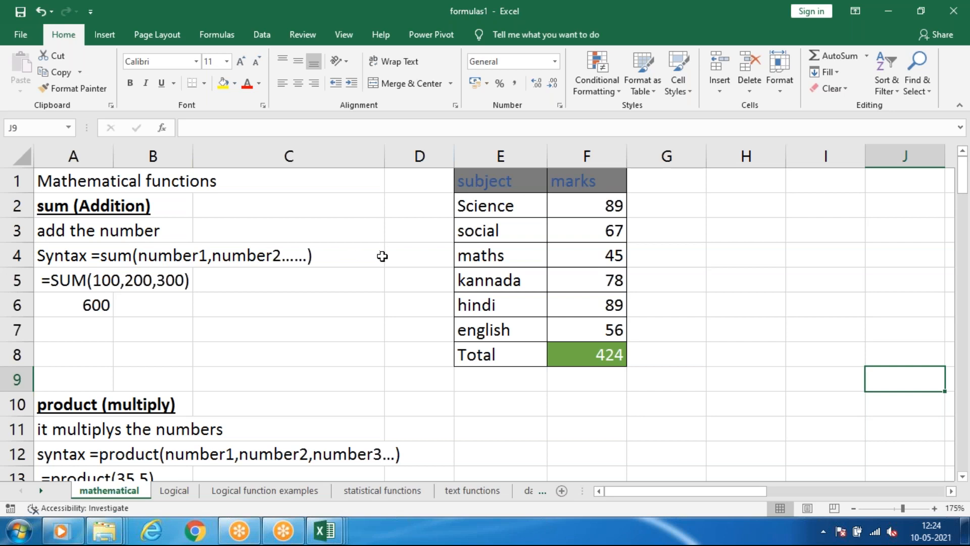
pyautogui.click(734, 209)
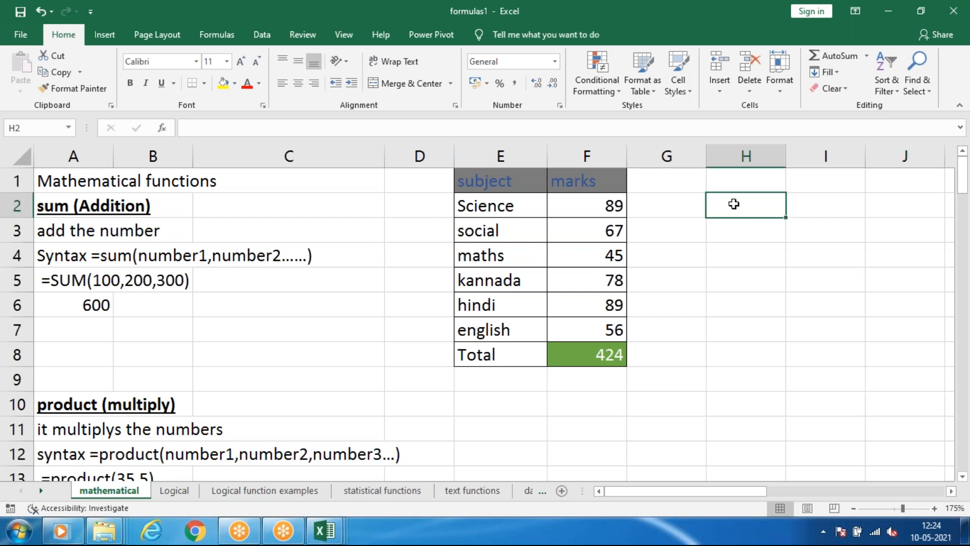
pyautogui.write('=')
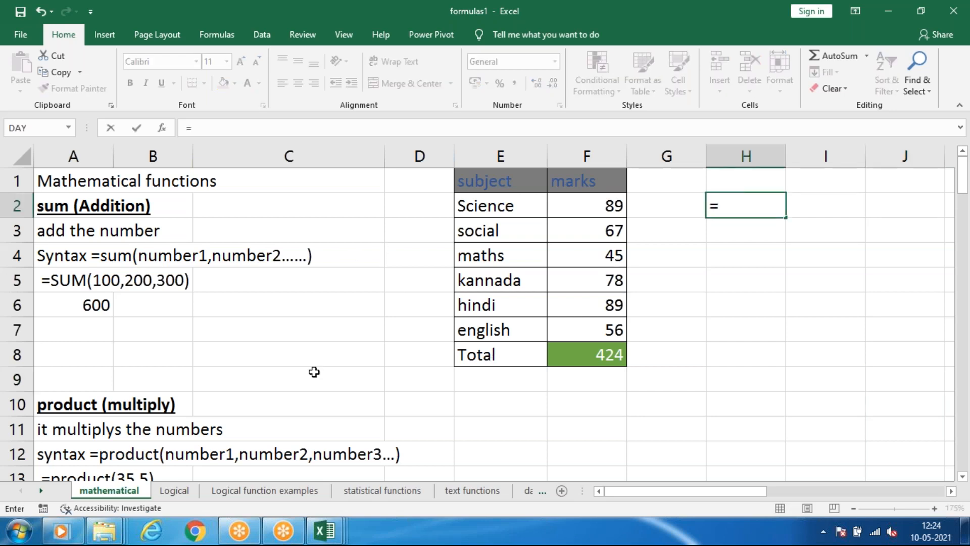
pyautogui.click(590, 207)
pyautogui.write('+')
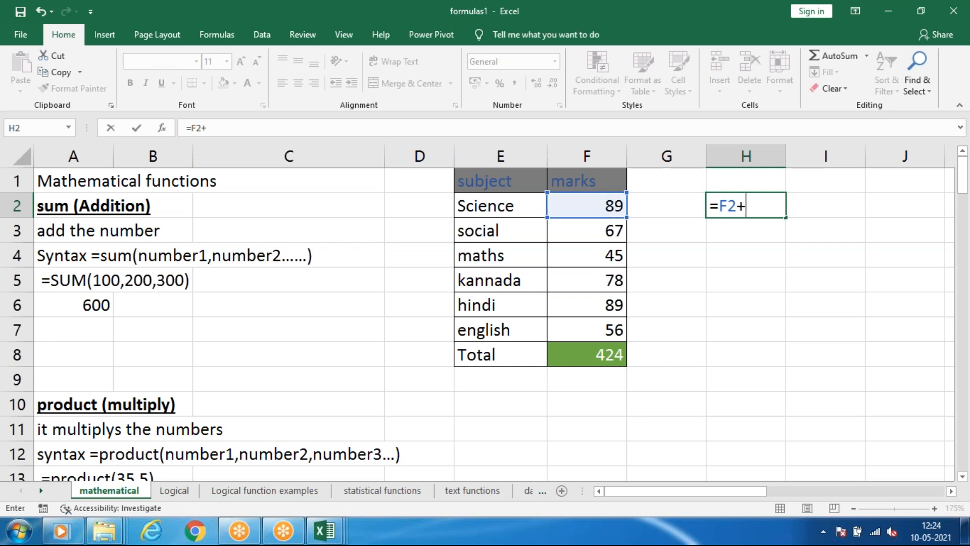
pyautogui.click(577, 229)
pyautogui.write('+')
pyautogui.click(584, 258)
pyautogui.write('+')
pyautogui.click(591, 282)
pyautogui.write('+')
pyautogui.click(610, 304)
pyautogui.write('+')
pyautogui.click(603, 332)
pyautogui.write('+')
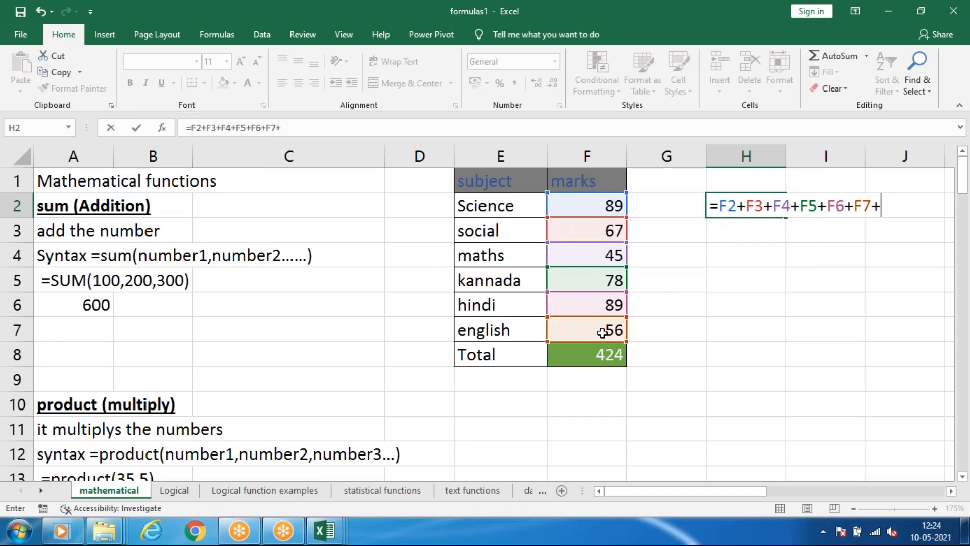
pyautogui.press('BackSpace')
pyautogui.press('Return')
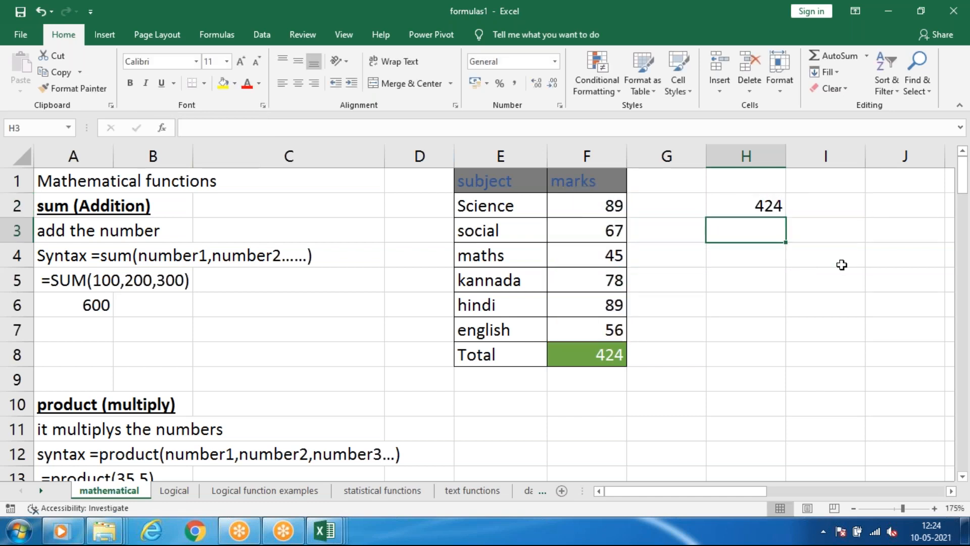
# Clear the addition formula from cell H2.
pyautogui.click(748, 208)
pyautogui.press('Delete')
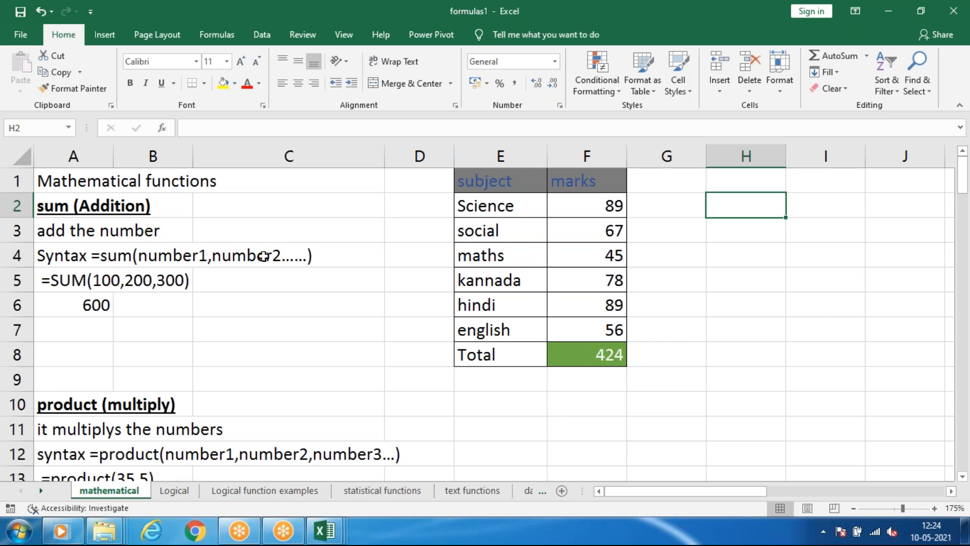
pyautogui.click(691, 213)
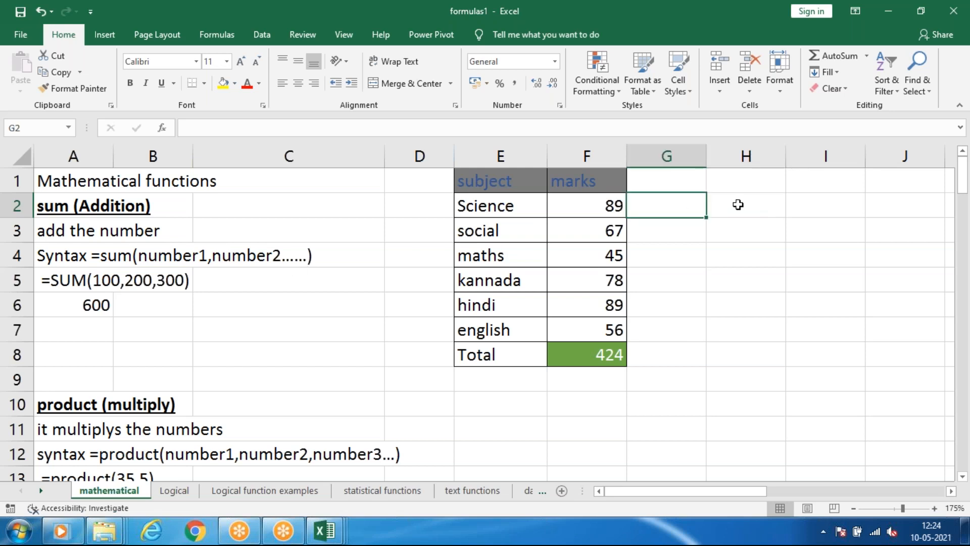
# Enter the subtraction formula =G3-G4 in cell H2.
pyautogui.click(748, 212)
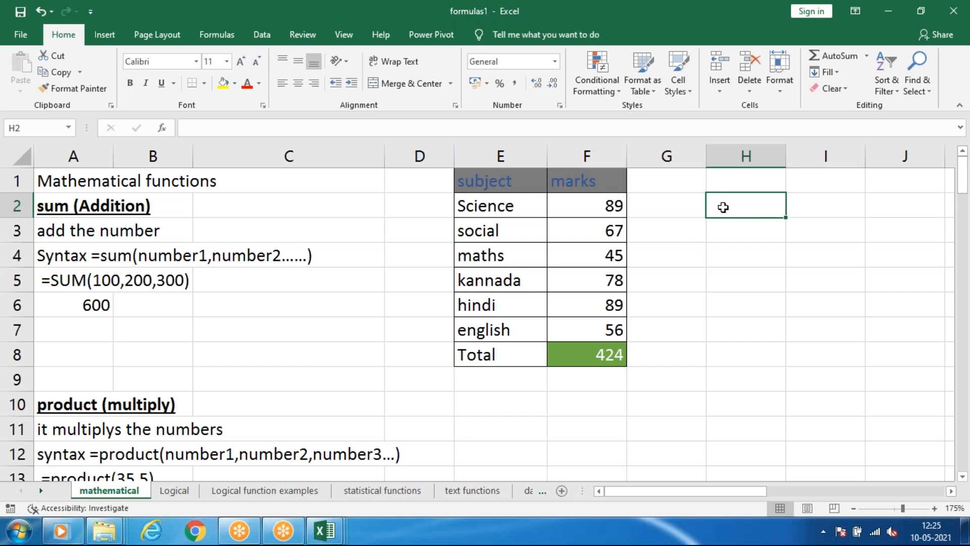
pyautogui.write('=')
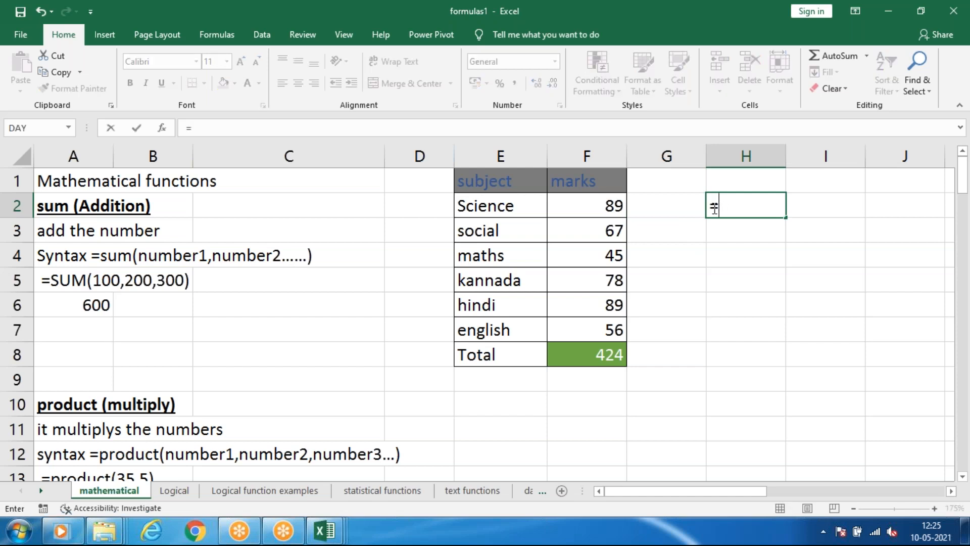
pyautogui.click(658, 233)
pyautogui.write('-')
pyautogui.click(675, 255)
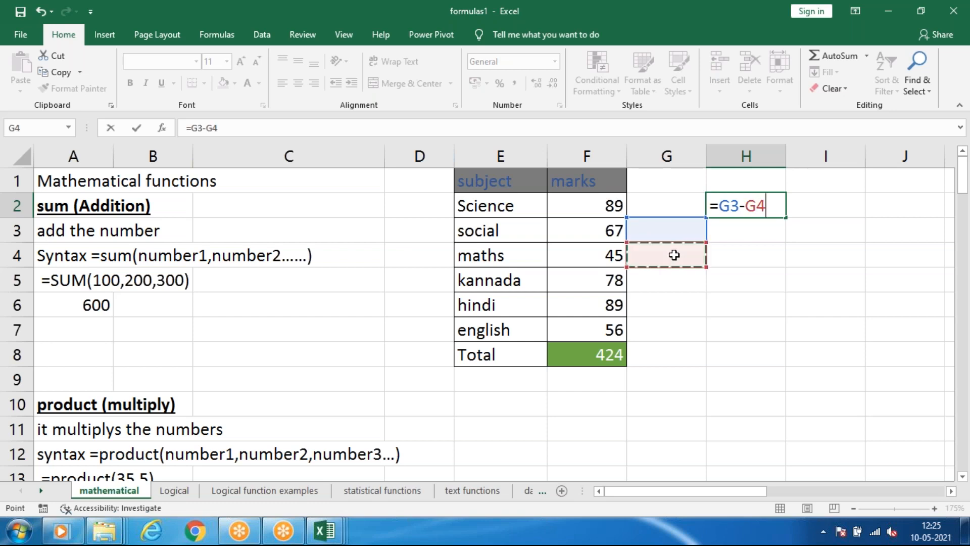
pyautogui.press('Return')
# Enter 89 in G3 and 45 in G4, and check the subtraction in H2 against both cells.
pyautogui.click(642, 228)
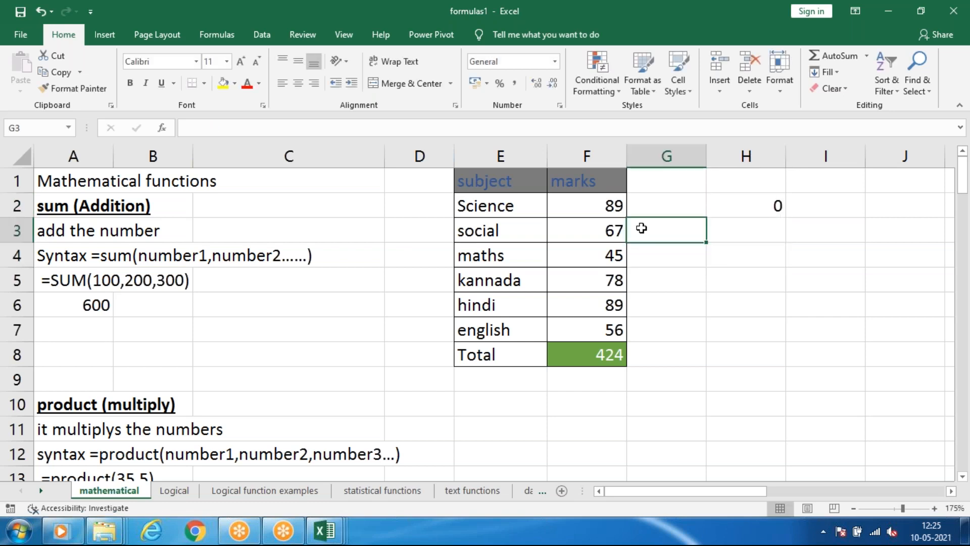
pyautogui.write('89')
pyautogui.press('Return')
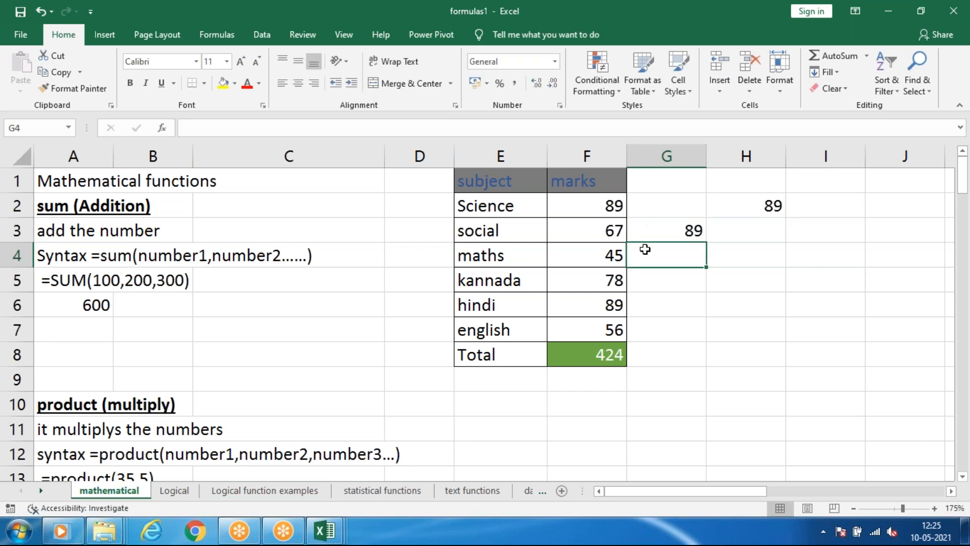
pyautogui.write('45')
pyautogui.press('Return')
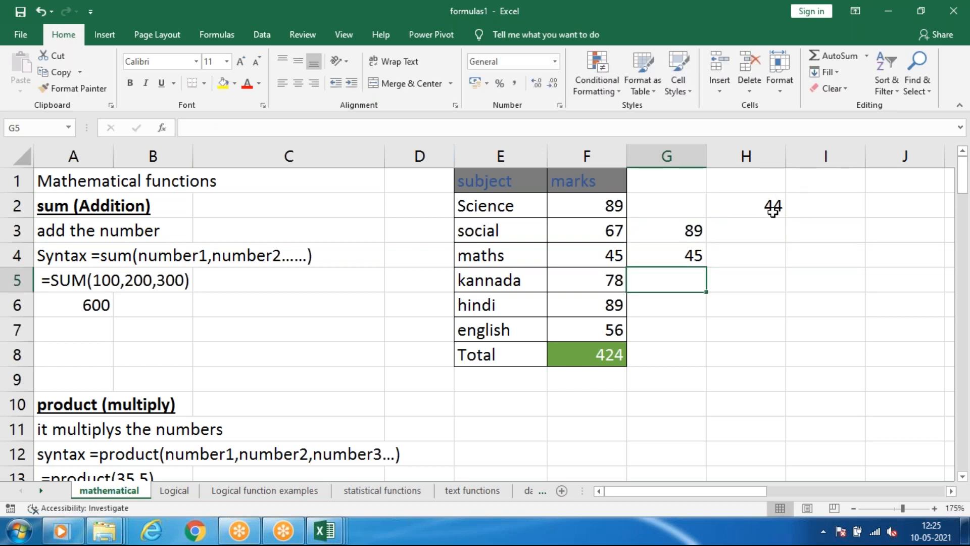
pyautogui.click(765, 208)
pyautogui.click(671, 238)
pyautogui.click(669, 252)
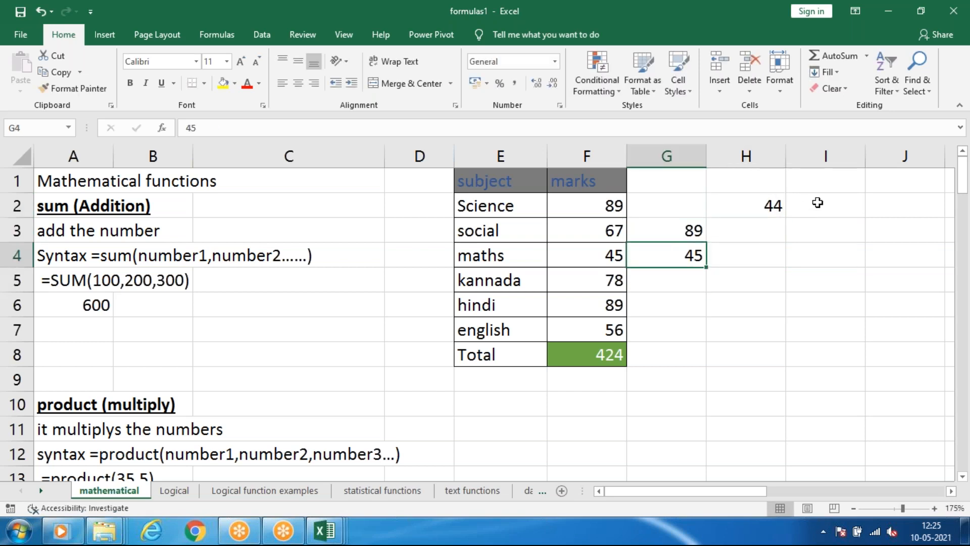
pyautogui.click(769, 206)
# Clear the subtraction example from cells G1 to I5.
pyautogui.moveTo(667, 180); pyautogui.dragTo(795, 267)
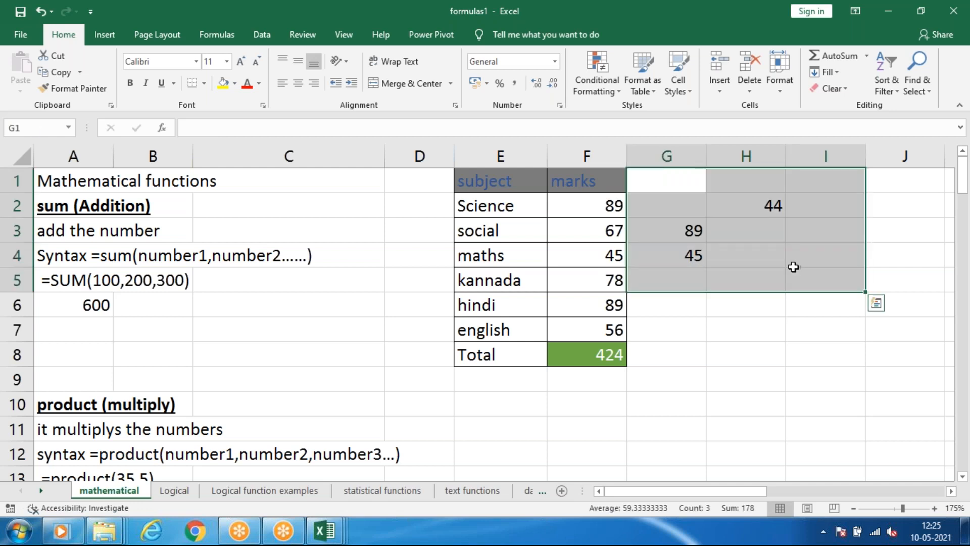
pyautogui.press('Delete')
pyautogui.moveTo(743, 284); pyautogui.dragTo(582, 354)
pyautogui.click(728, 332)
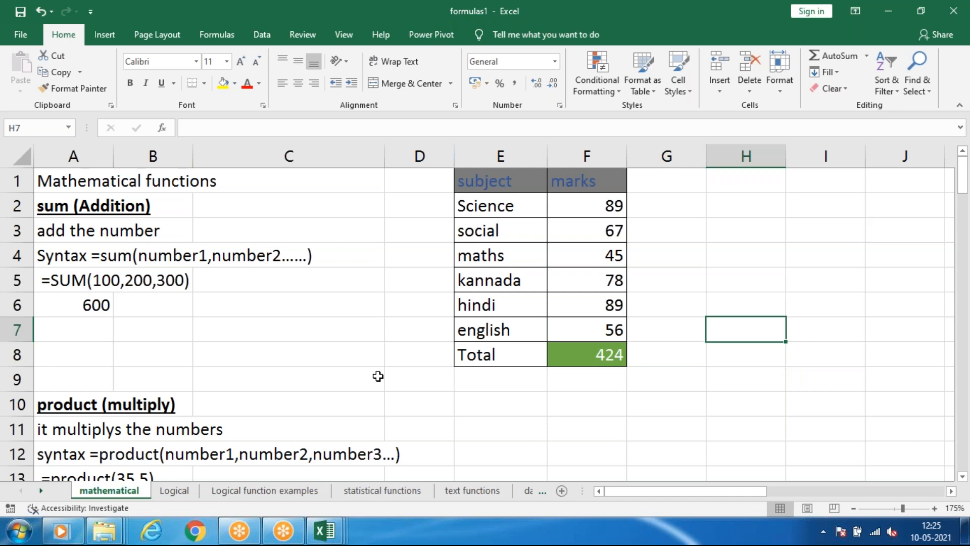
# Review petrol's quantity and rate in the fuel table of the product section, and clear its value column, K16 to K20.
pyautogui.scroll(-3, 378, 376)
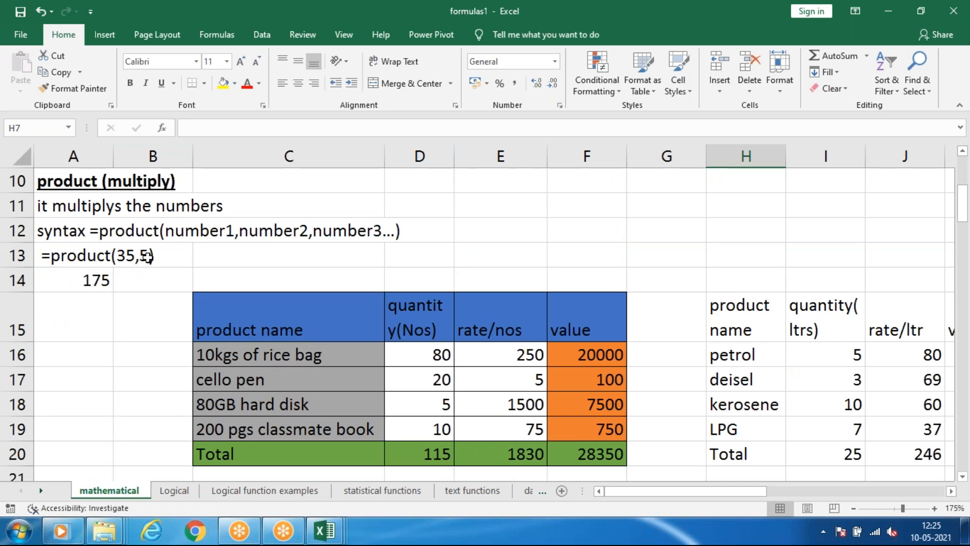
pyautogui.scroll(-2, 227, 283)
pyautogui.scroll(1, 645, 280)
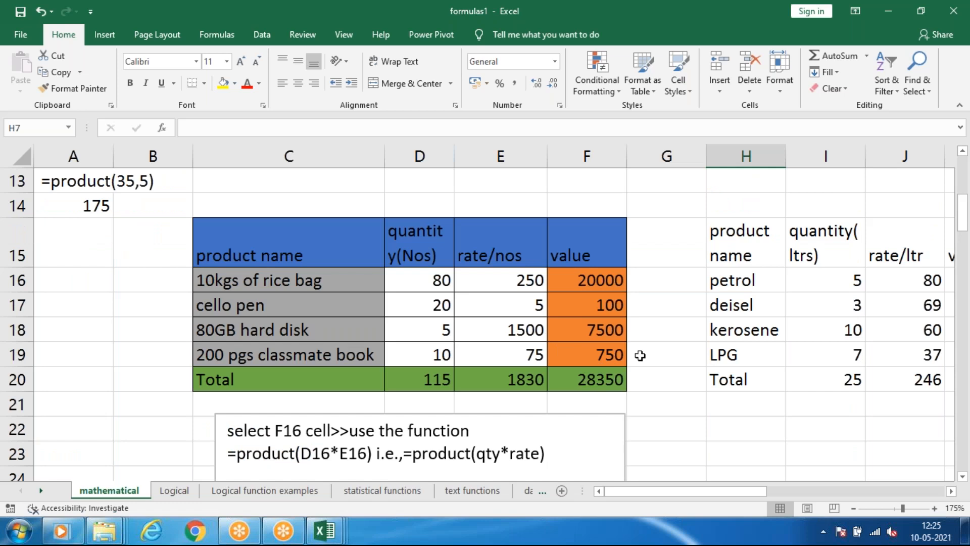
pyautogui.moveTo(633, 490)
pyautogui.mouseDown()
pyautogui.moveTo(654, 490)
pyautogui.moveTo(646, 490)
pyautogui.mouseUp()
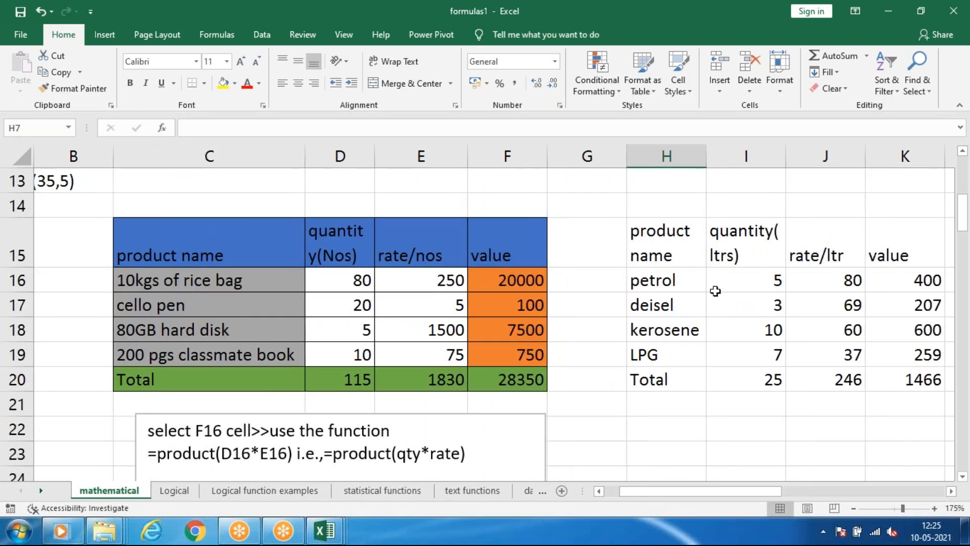
pyautogui.click(730, 282)
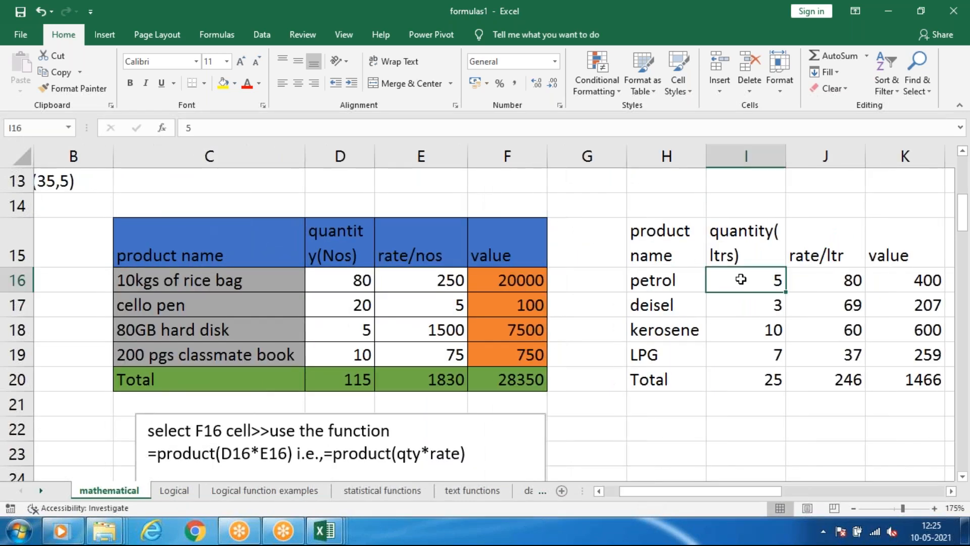
pyautogui.click(853, 278)
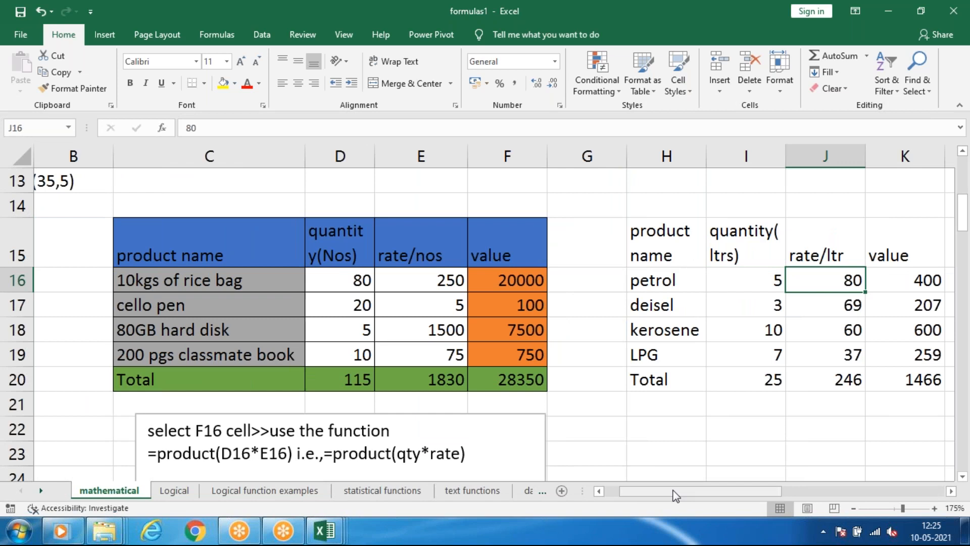
pyautogui.moveTo(676, 495); pyautogui.dragTo(689, 492)
pyautogui.moveTo(834, 281); pyautogui.dragTo(847, 384)
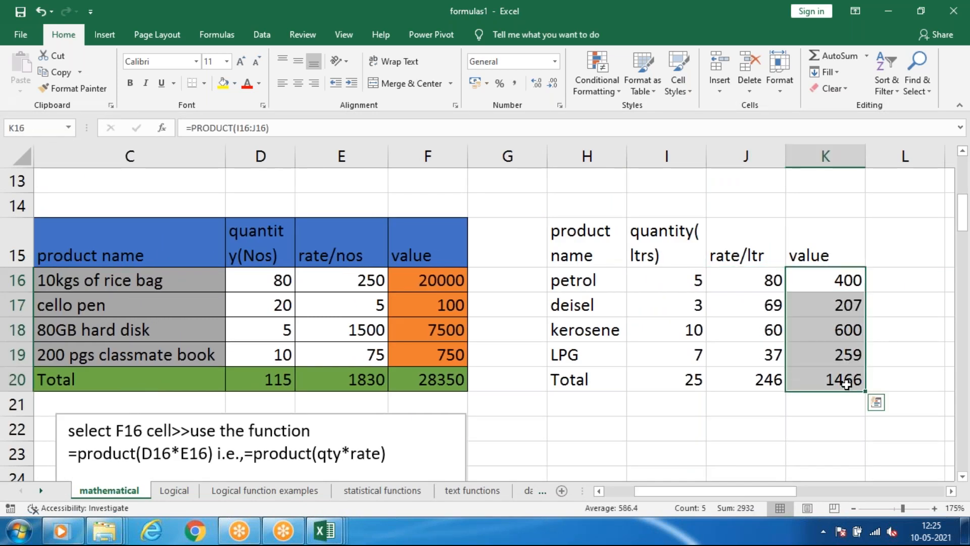
pyautogui.press('Delete')
# Enter =PRODUCT(I16:J16) in petrol's value cell K16 and fill the formula down to the total row in K20.
pyautogui.click(847, 286)
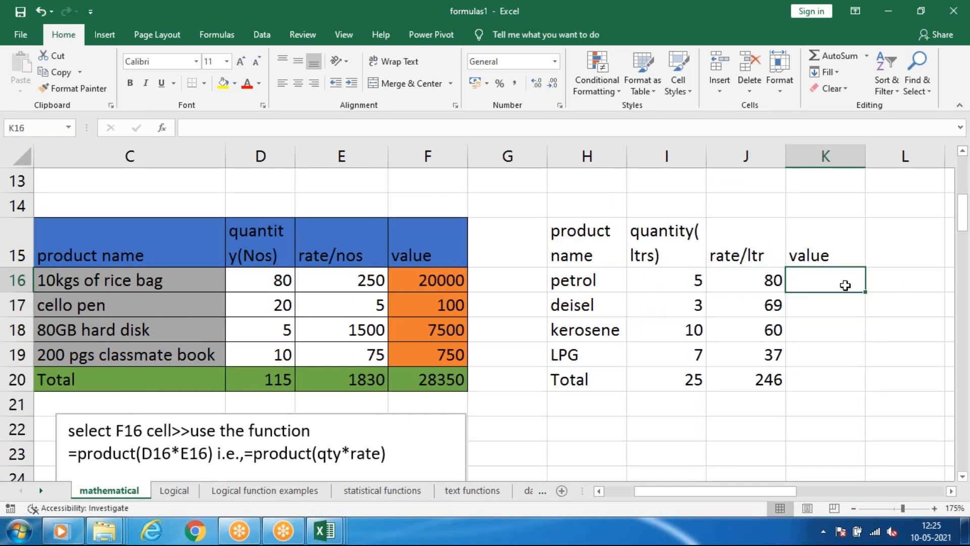
pyautogui.write('=')
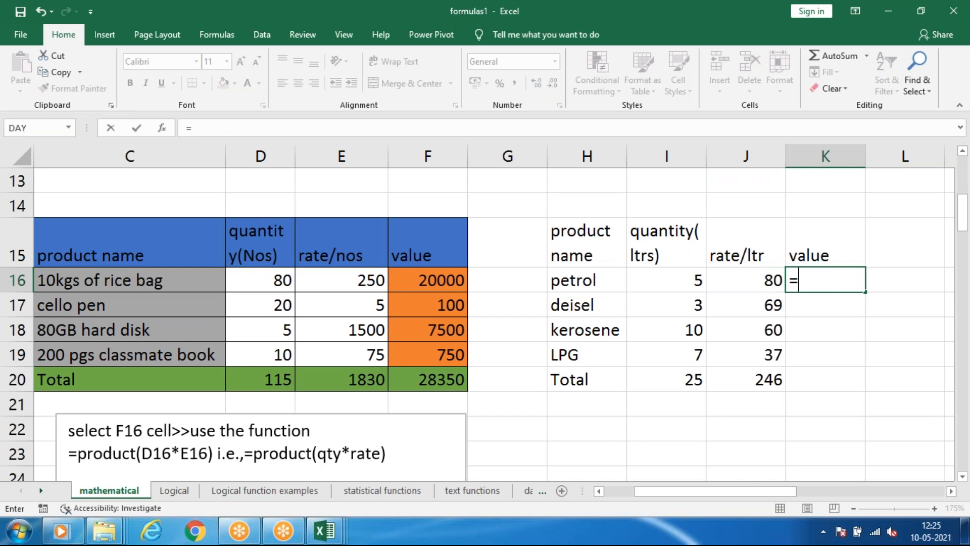
pyautogui.write('produc')
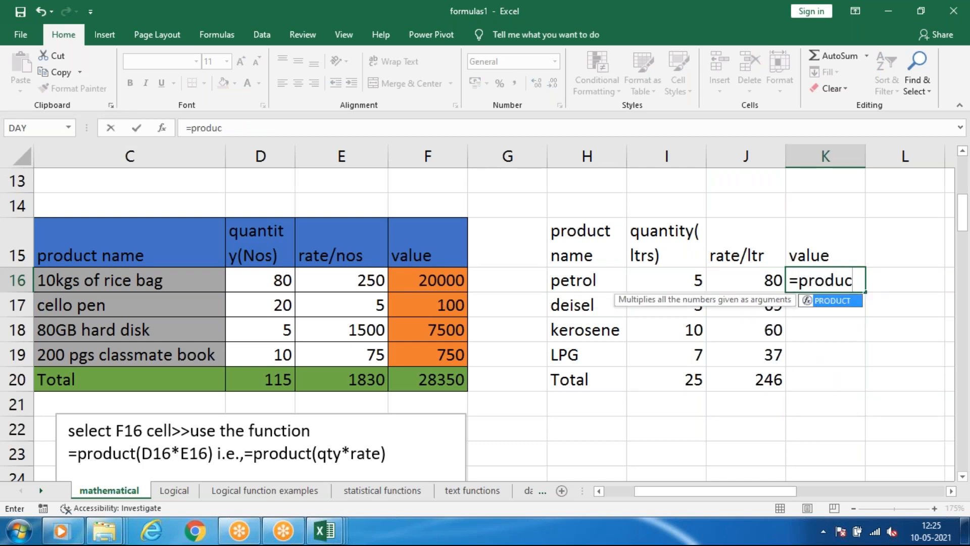
pyautogui.press('Tab')
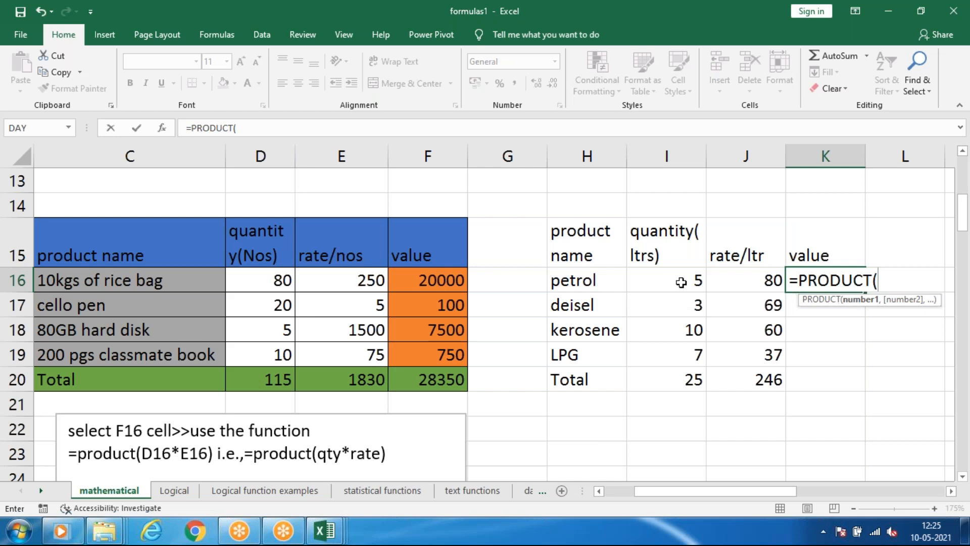
pyautogui.moveTo(699, 282); pyautogui.dragTo(752, 287)
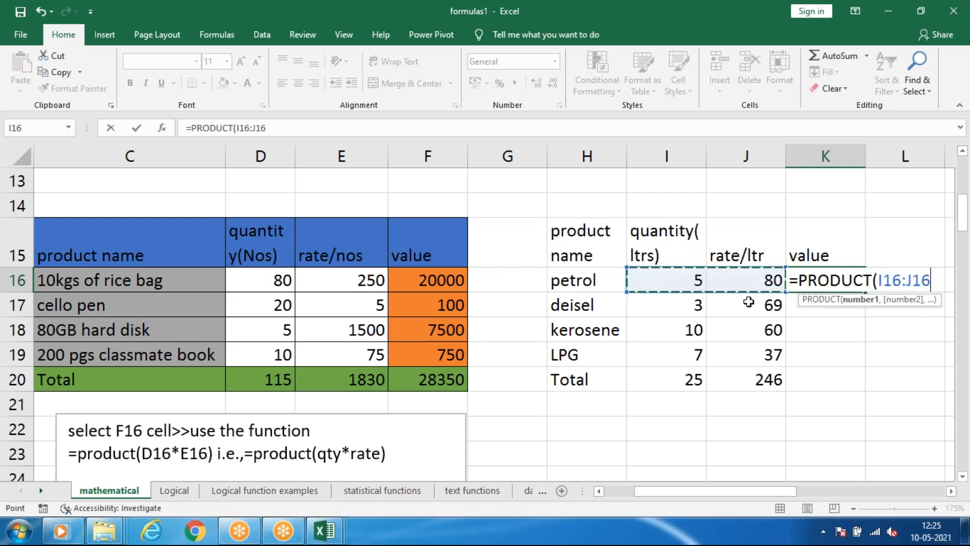
pyautogui.press('Return')
pyautogui.click(833, 280)
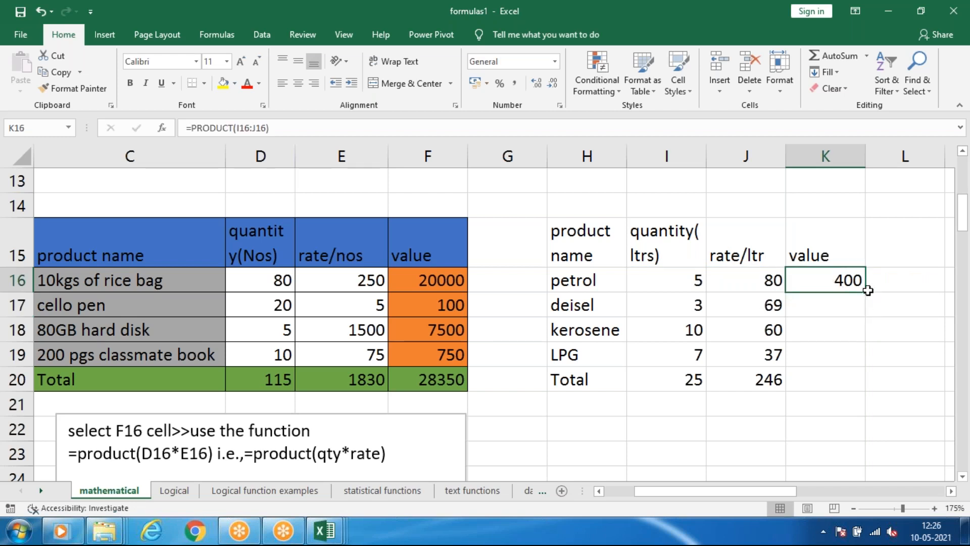
pyautogui.moveTo(866, 294); pyautogui.dragTo(848, 385)
pyautogui.click(895, 310)
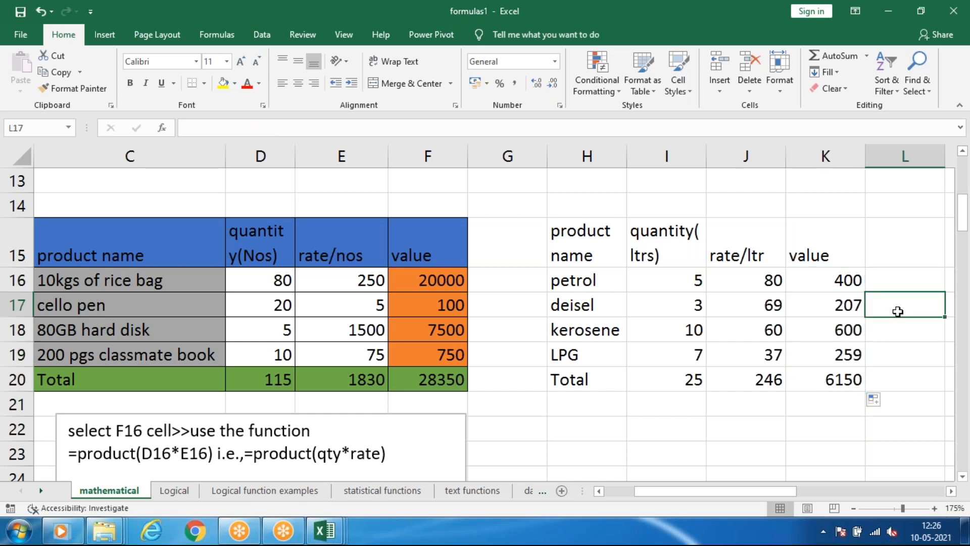
# Check the value formulas for diesel, kerosene and petrol against their quantities and rates, and refill petrol's formula down the column.
pyautogui.click(837, 307)
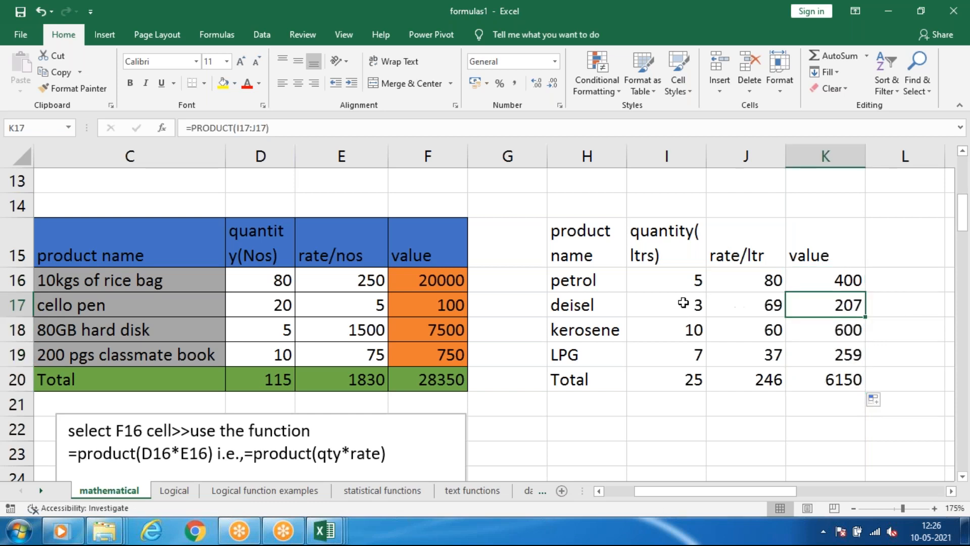
pyautogui.click(849, 329)
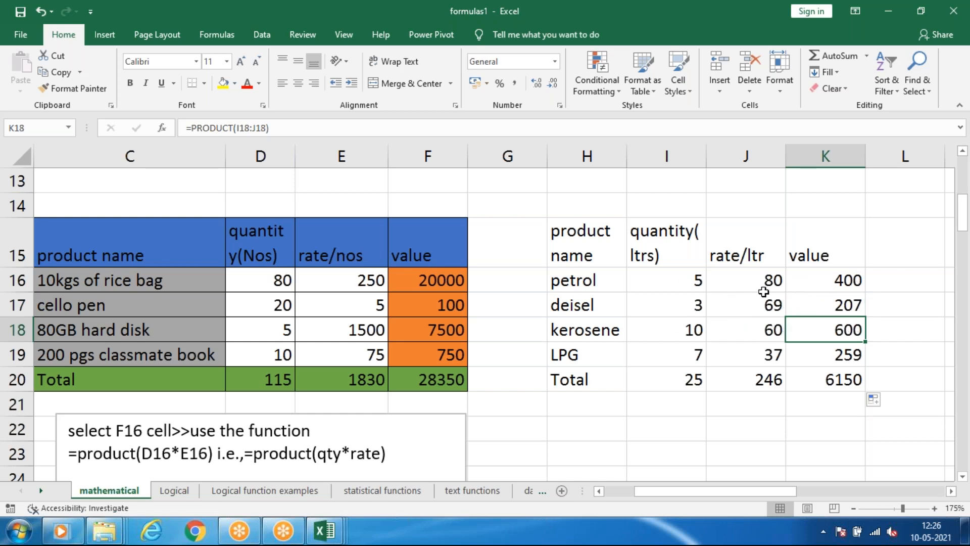
pyautogui.click(832, 281)
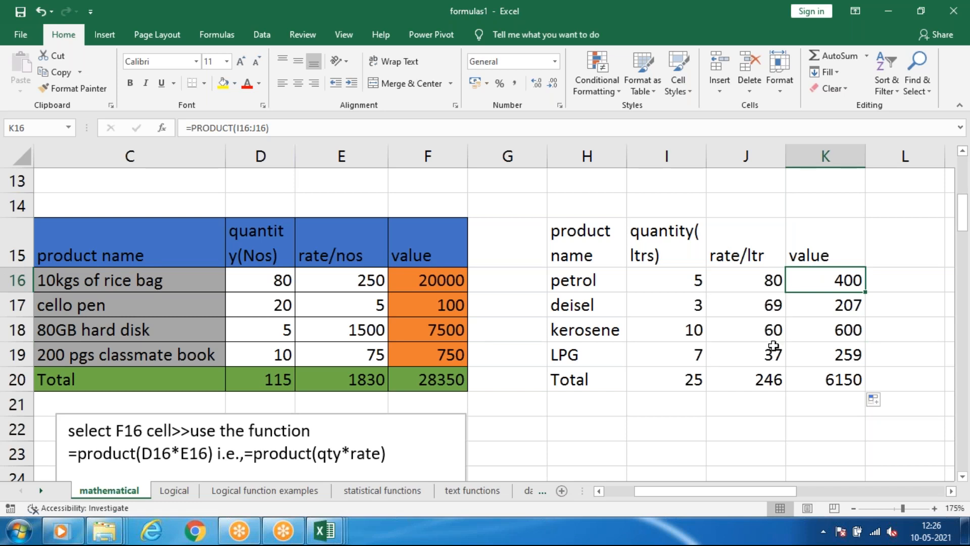
pyautogui.moveTo(865, 296)
pyautogui.mouseDown()
pyautogui.moveTo(865, 380)
pyautogui.moveTo(884, 362)
pyautogui.mouseUp()
pyautogui.click(892, 326)
pyautogui.click(837, 285)
pyautogui.scroll(1, 532, 227)
pyautogui.scroll(-1, 533, 226)
pyautogui.click(897, 279)
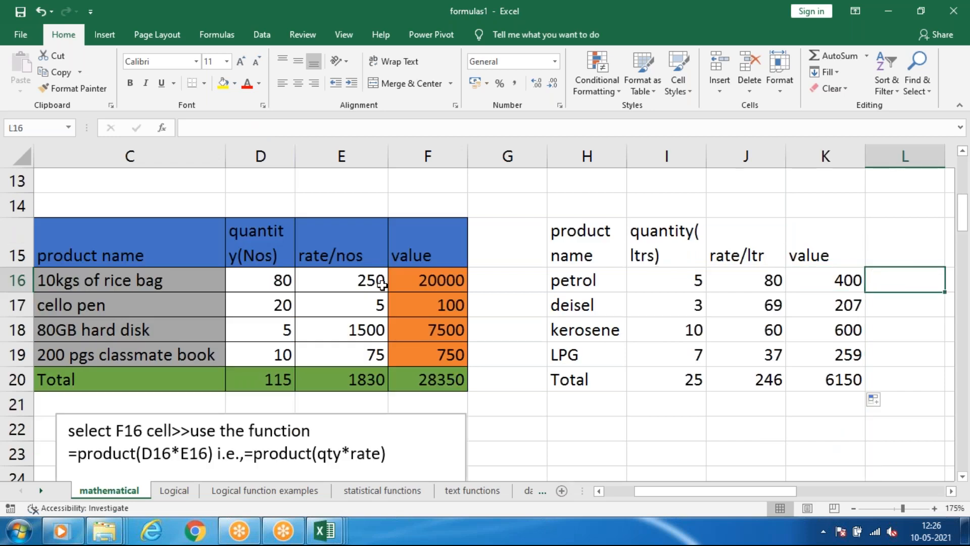
# Sum the fuel table's value column in K21 with =SUM(K16:K20).
pyautogui.scroll(-1, 363, 313)
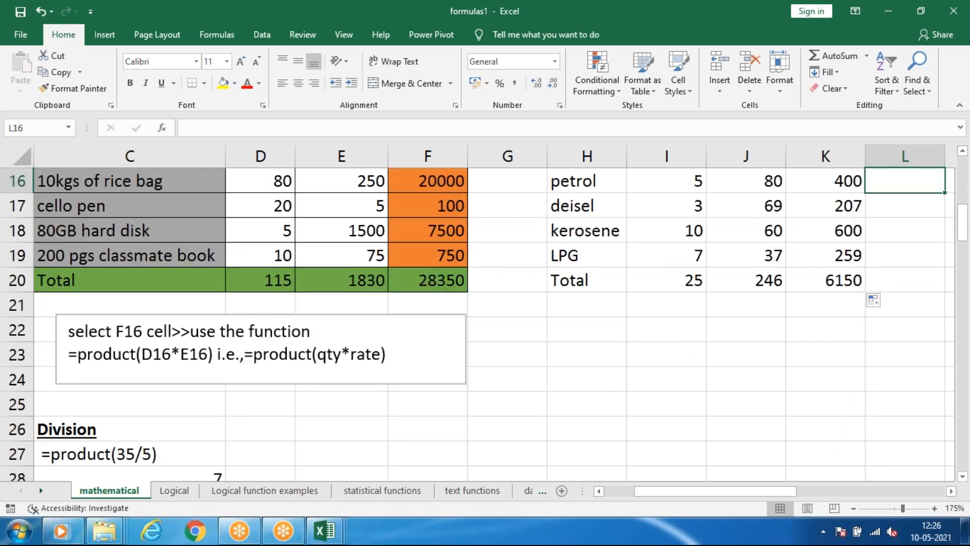
pyautogui.click(826, 307)
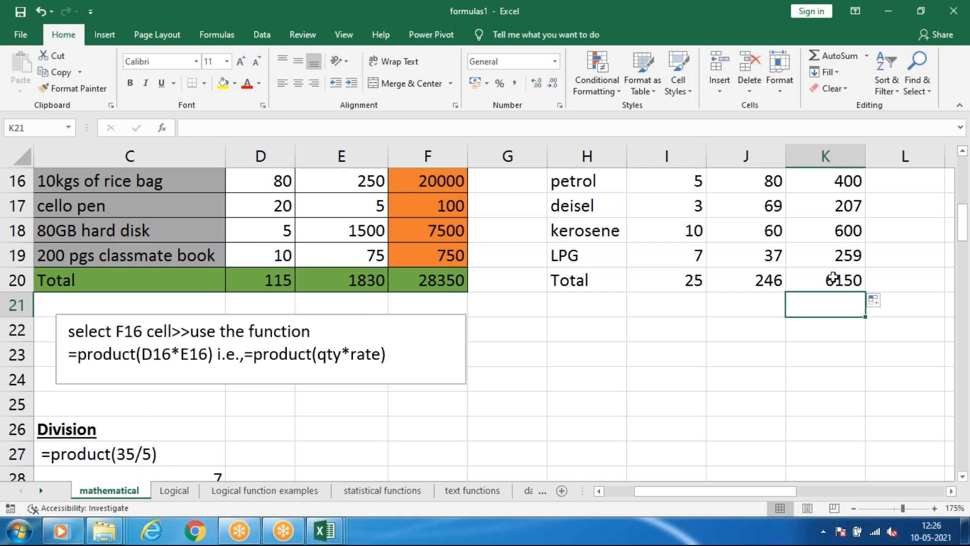
pyautogui.hotkey('alt', '=')
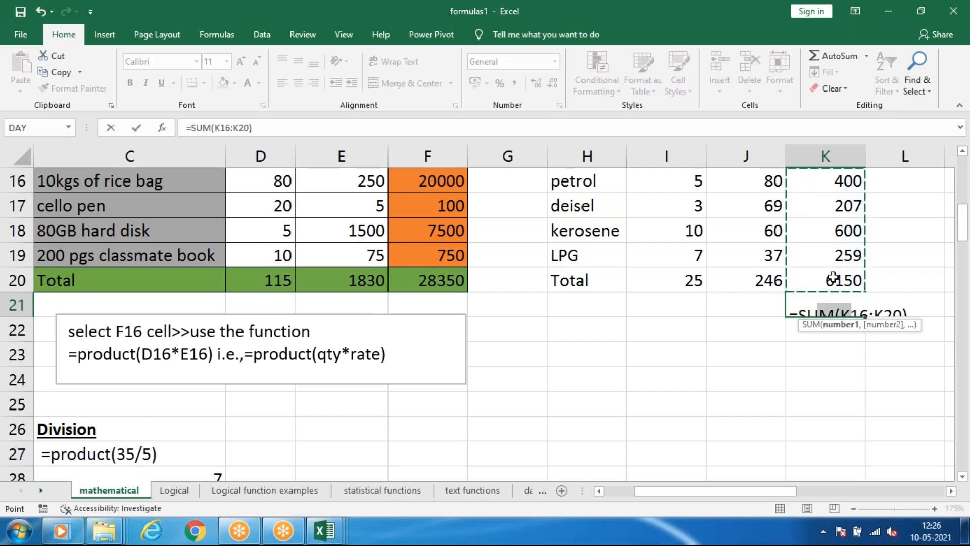
pyautogui.press('Return')
pyautogui.scroll(1, 881, 333)
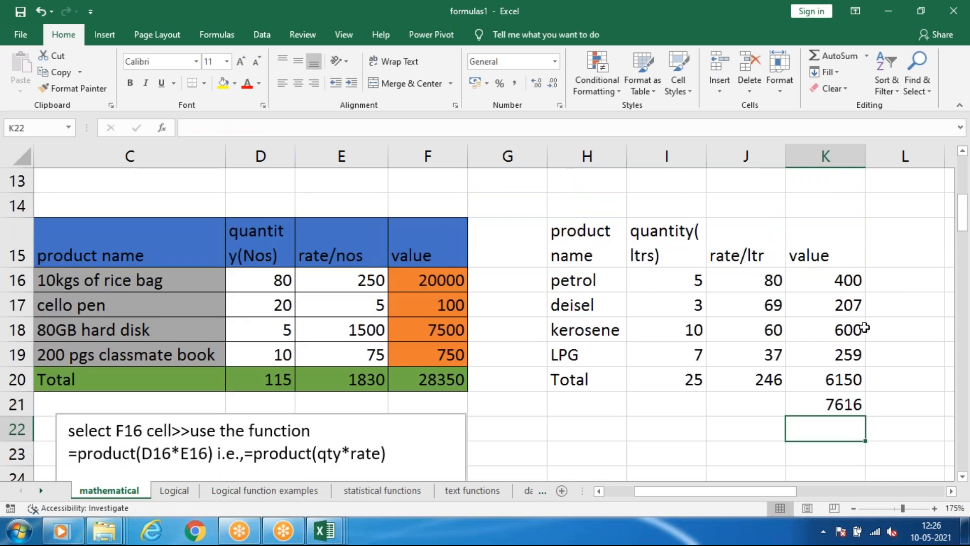
# Compare the sum in K21 with the product formula in K20, and clear K21.
pyautogui.click(843, 404)
pyautogui.click(838, 390)
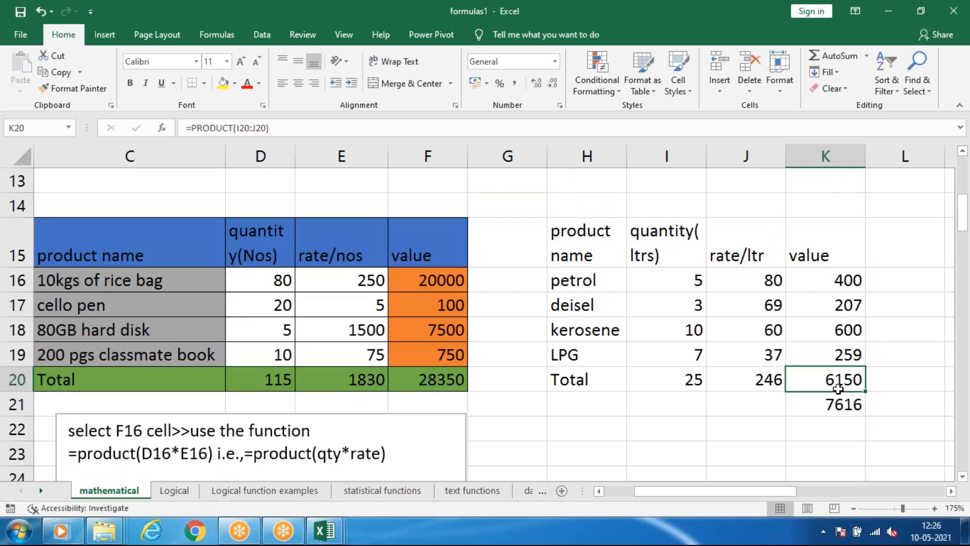
pyautogui.click(840, 405)
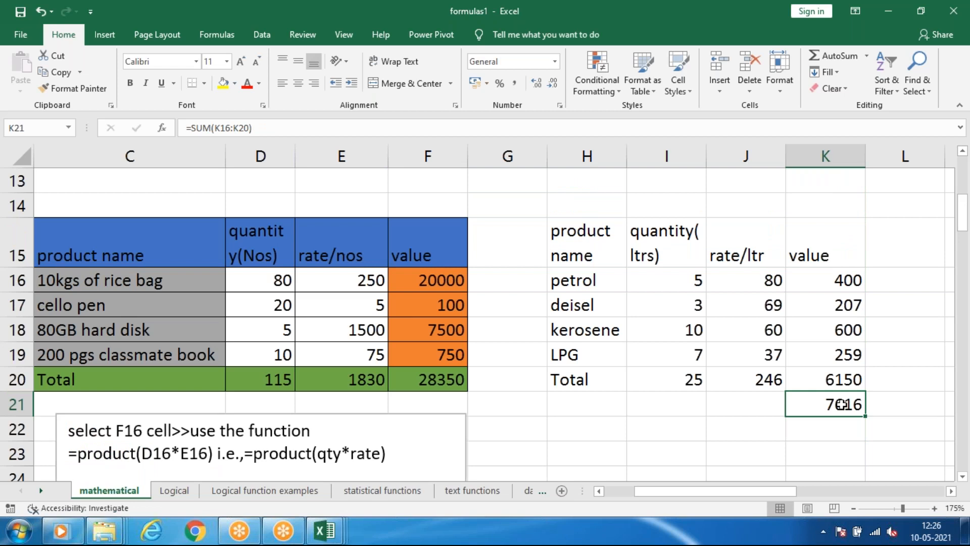
pyautogui.press('Delete')
# Check the fuel quantity total's formula in I20 and review the subtraction and division examples below the tables.
pyautogui.scroll(-2, 552, 386)
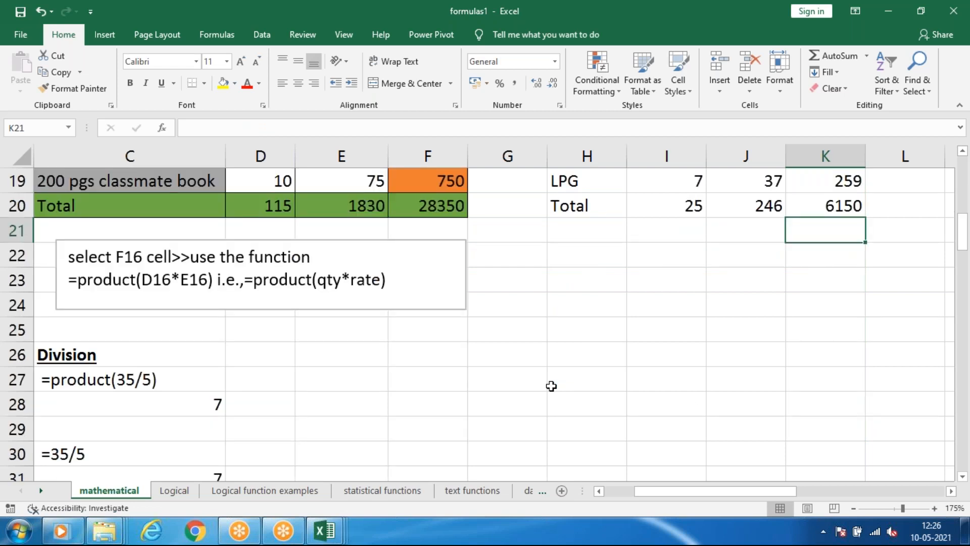
pyautogui.moveTo(662, 491); pyautogui.dragTo(621, 489)
pyautogui.scroll(2, 526, 397)
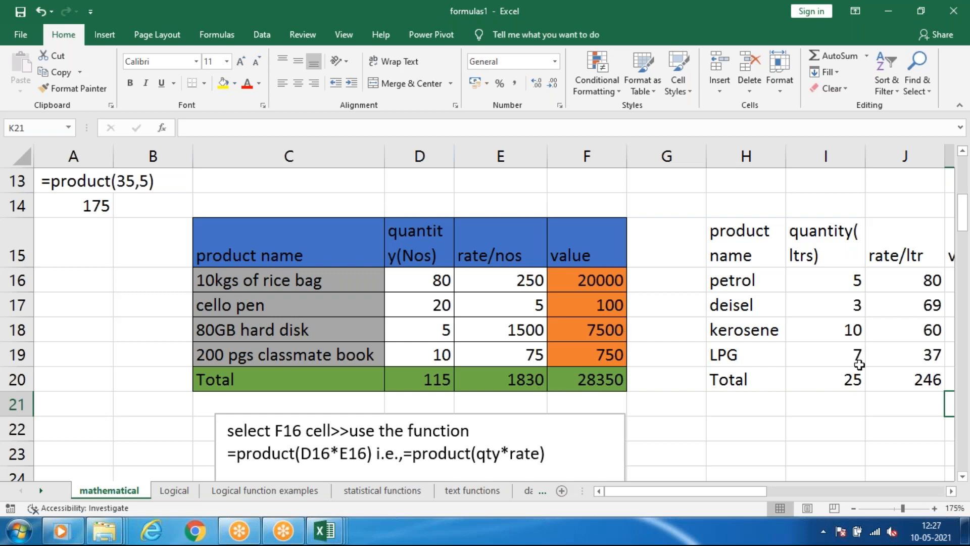
pyautogui.click(829, 381)
pyautogui.scroll(-1, 575, 344)
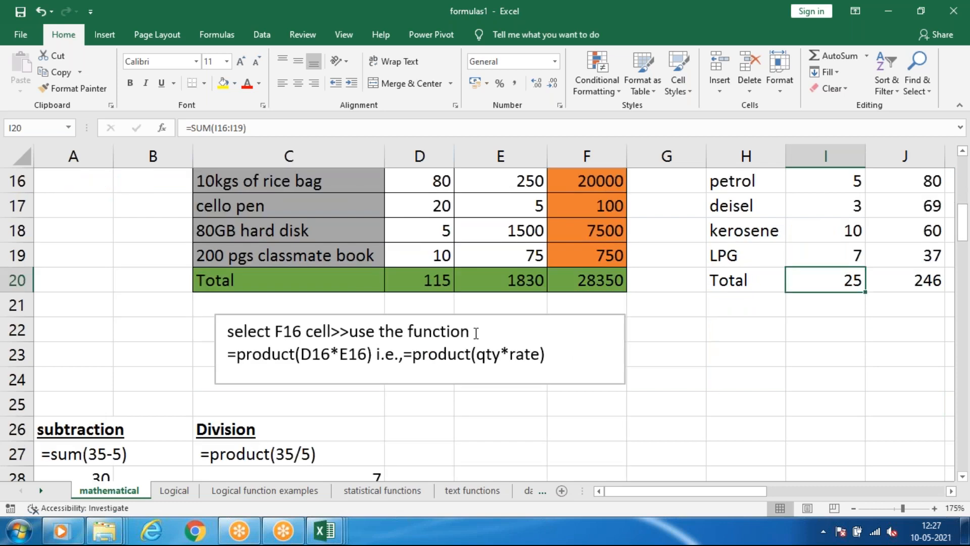
pyautogui.scroll(-1, 348, 343)
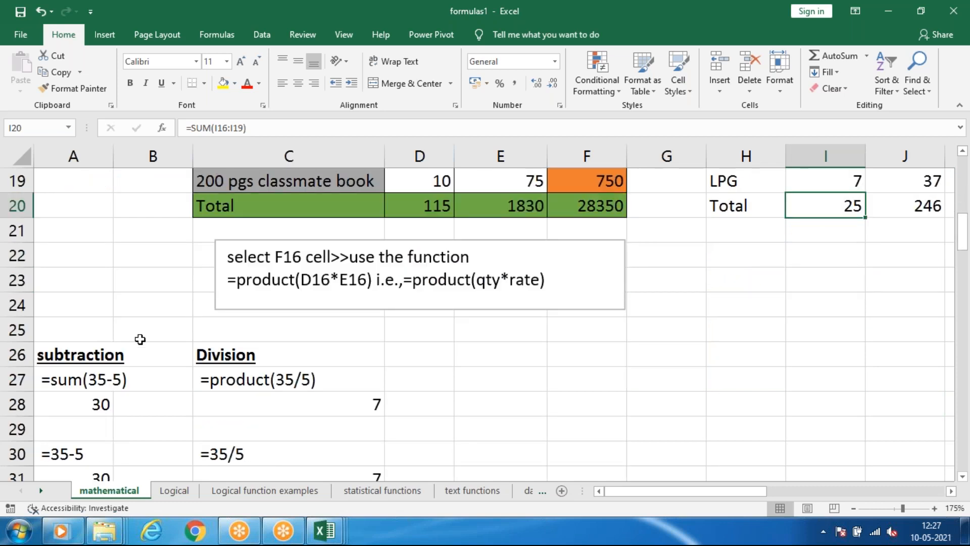
pyautogui.scroll(-1, 377, 308)
pyautogui.scroll(-1, 380, 307)
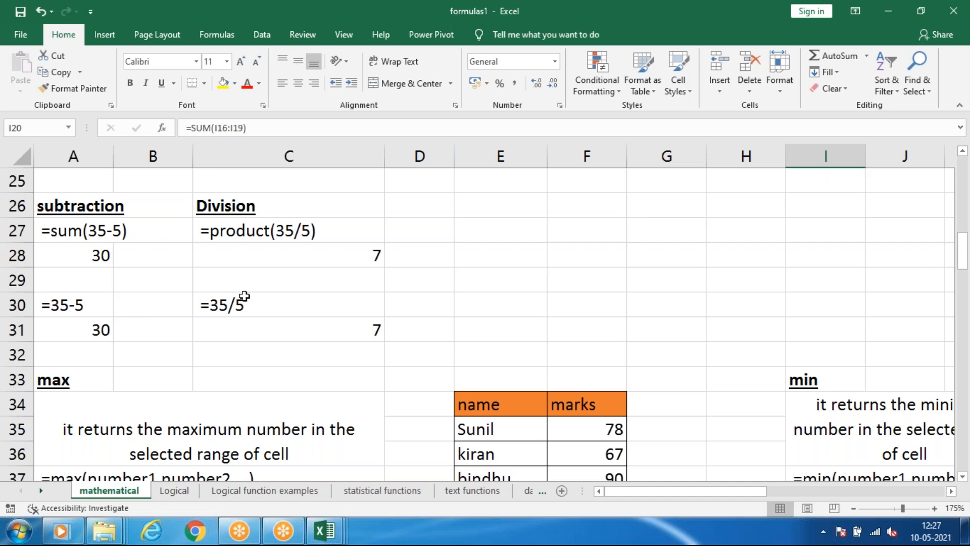
# Enter 5465464 in E27 and 54454 in F27 as numbers for a subtraction example.
pyautogui.click(475, 236)
pyautogui.write('5465464')
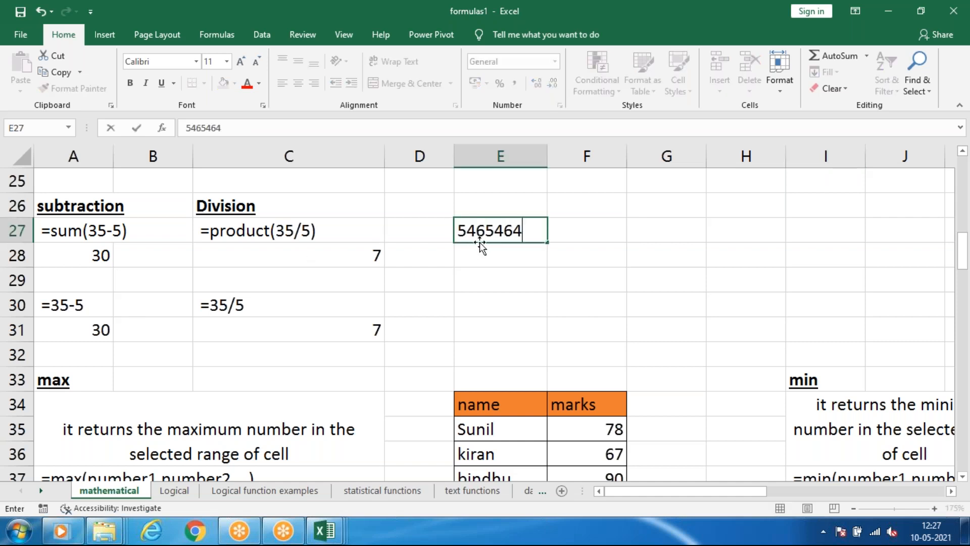
pyautogui.click(592, 232)
pyautogui.click(643, 232)
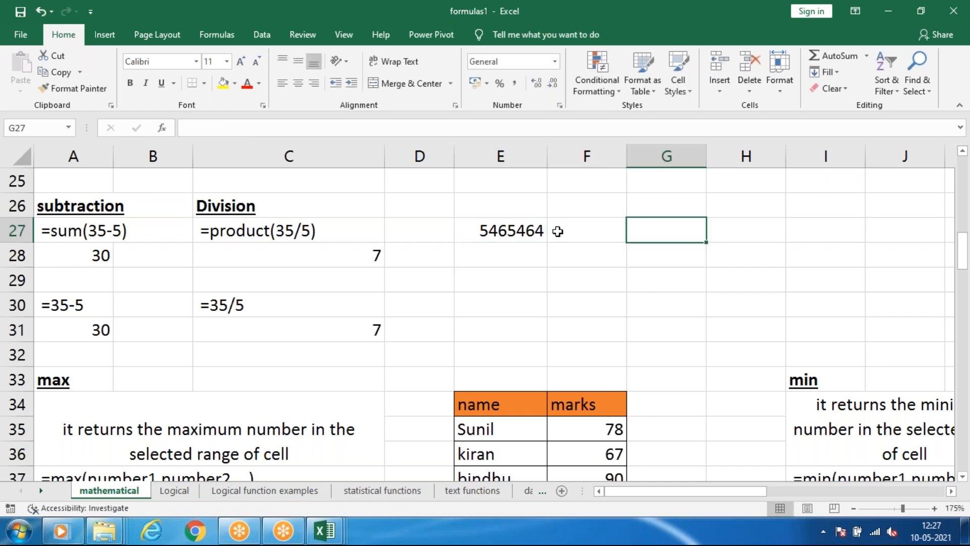
pyautogui.click(600, 240)
pyautogui.write('54t64')
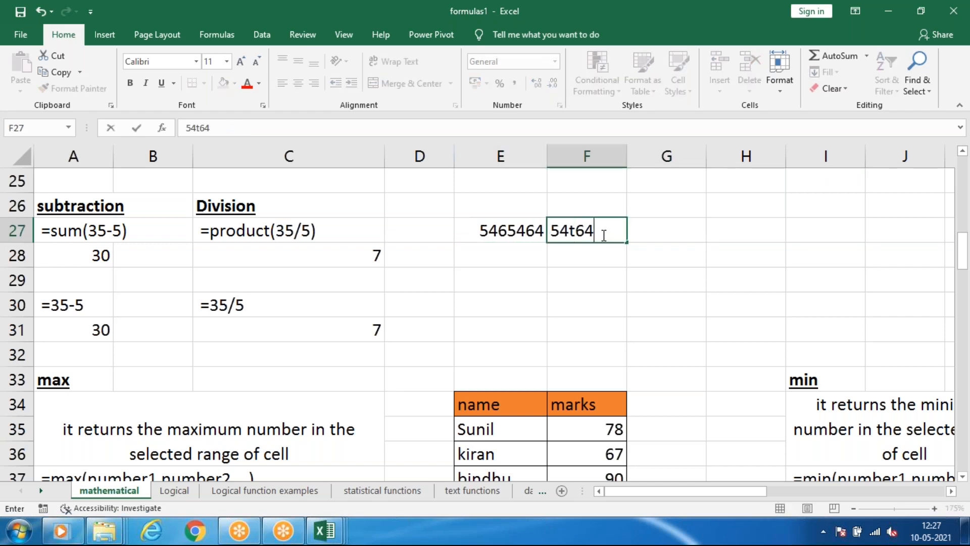
pyautogui.press('BackSpace')
pyautogui.press('BackSpace')
pyautogui.write('4')
pyautogui.press('BackSpace')
pyautogui.press('BackSpace')
pyautogui.write('454')
pyautogui.click(512, 230)
# Enter the subtraction formula =E27-F27 in cell G27.
pyautogui.click(697, 224)
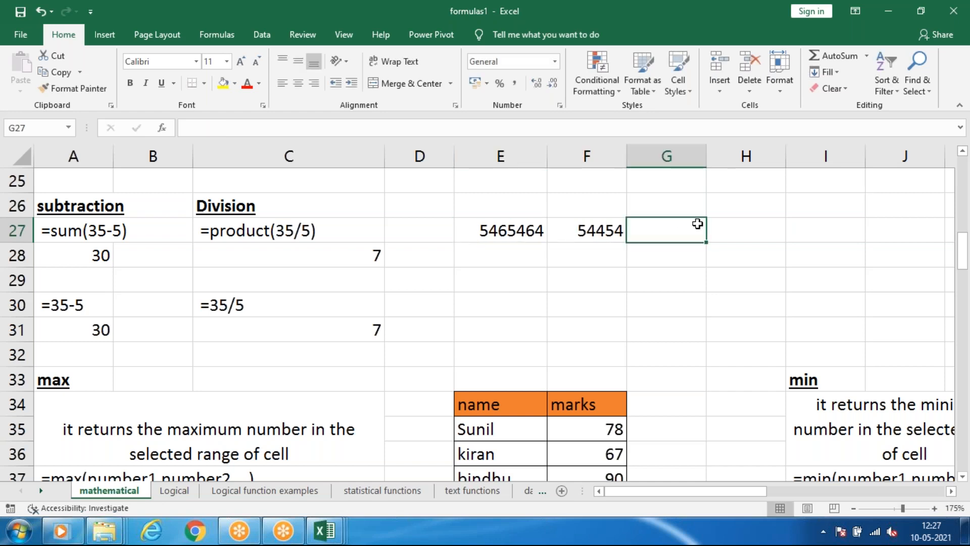
pyautogui.write('=')
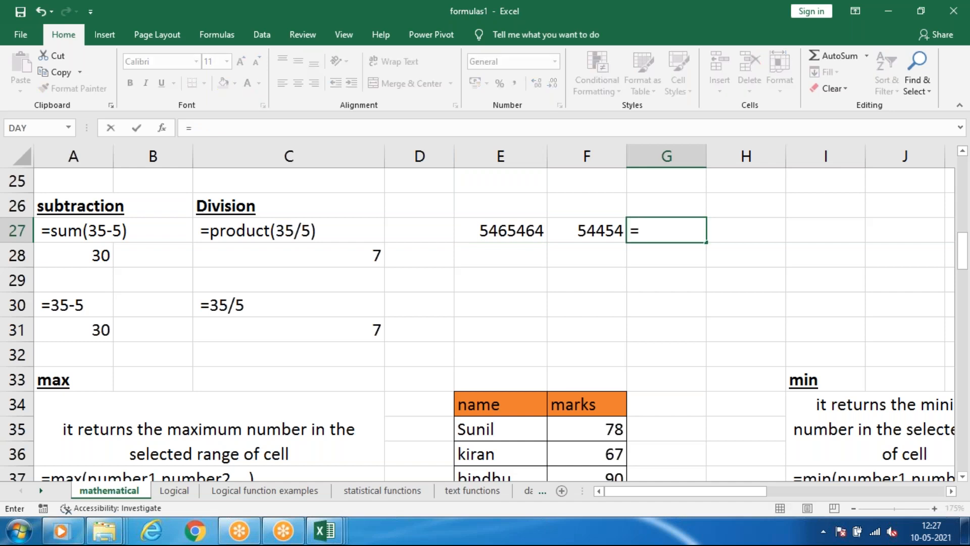
pyautogui.click(519, 234)
pyautogui.write('-')
pyautogui.click(580, 231)
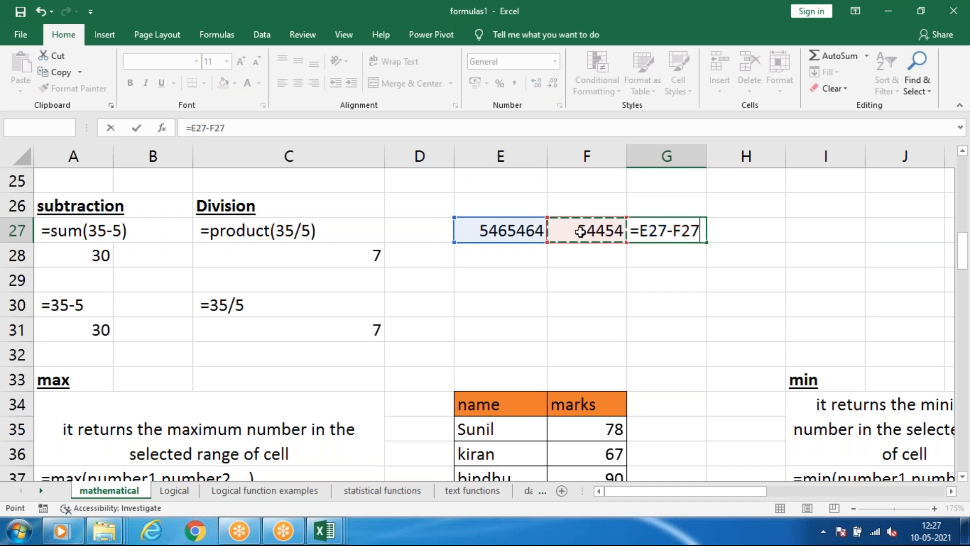
pyautogui.press('Return')
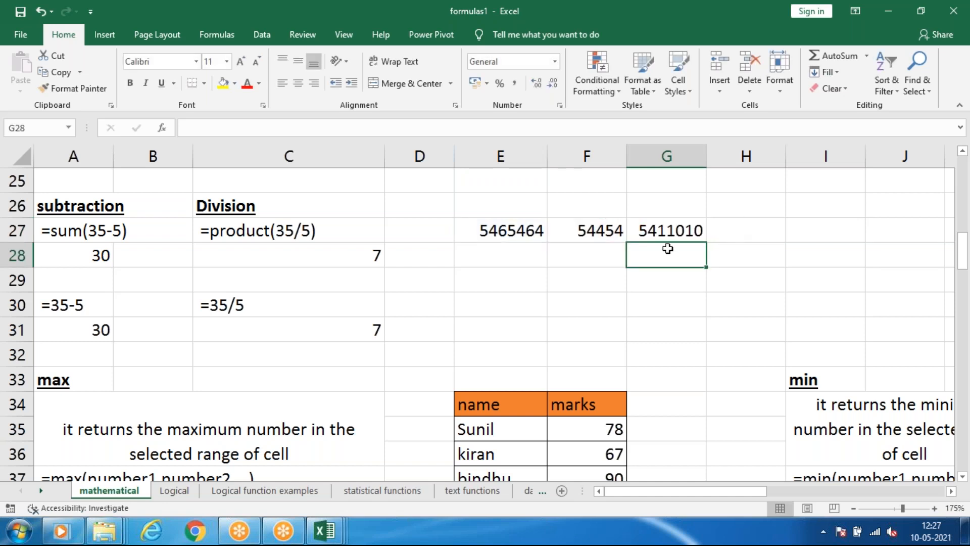
# Shorten the first number of the subtraction example in E27 to 54654.
pyautogui.click(551, 225)
pyautogui.click(545, 230)
pyautogui.doubleClick(544, 231)
pyautogui.press('BackSpace')
pyautogui.press('BackSpace')
pyautogui.click(595, 298)
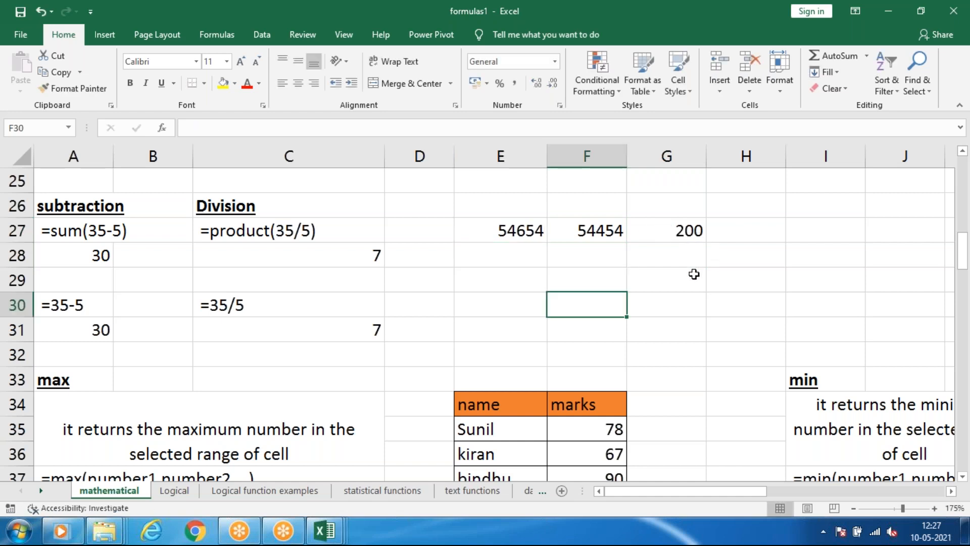
# Clear the subtraction example from cells E26 to H28.
pyautogui.click(507, 226)
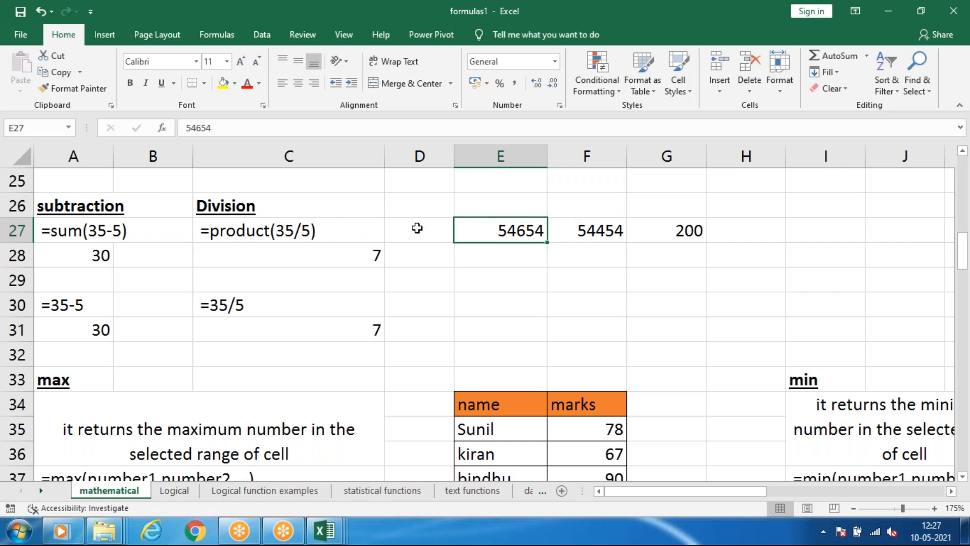
pyautogui.moveTo(523, 215); pyautogui.dragTo(704, 251)
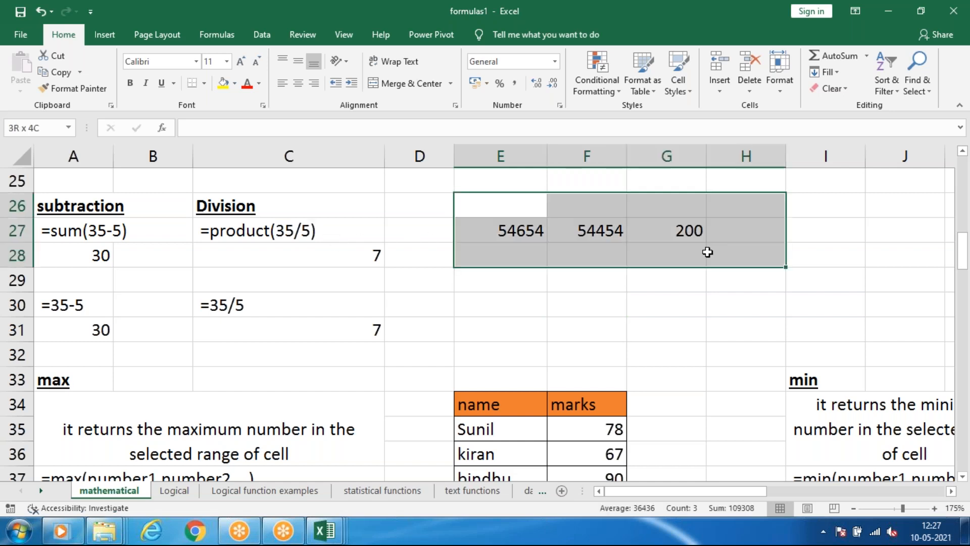
pyautogui.press('Delete')
pyautogui.click(656, 279)
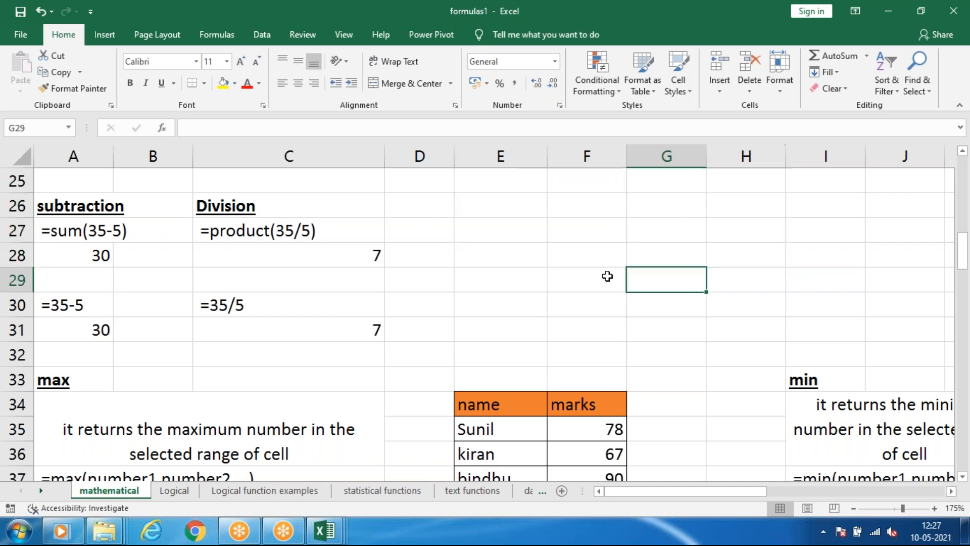
# Enter 34 in F27 and 6 in G27 as division example numbers, and begin a formula in H27.
pyautogui.click(551, 232)
pyautogui.write('34')
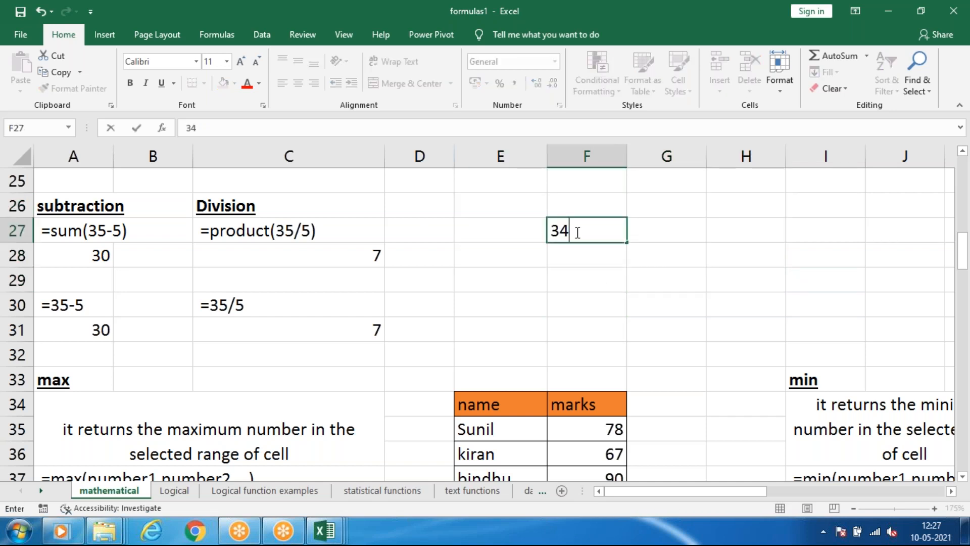
pyautogui.click(650, 226)
pyautogui.write('6')
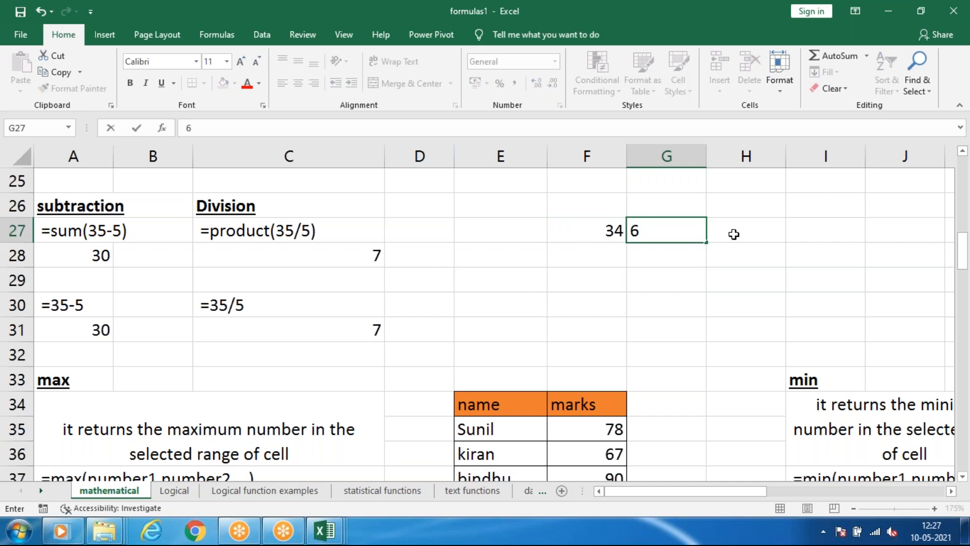
pyautogui.click(734, 235)
pyautogui.write('=')
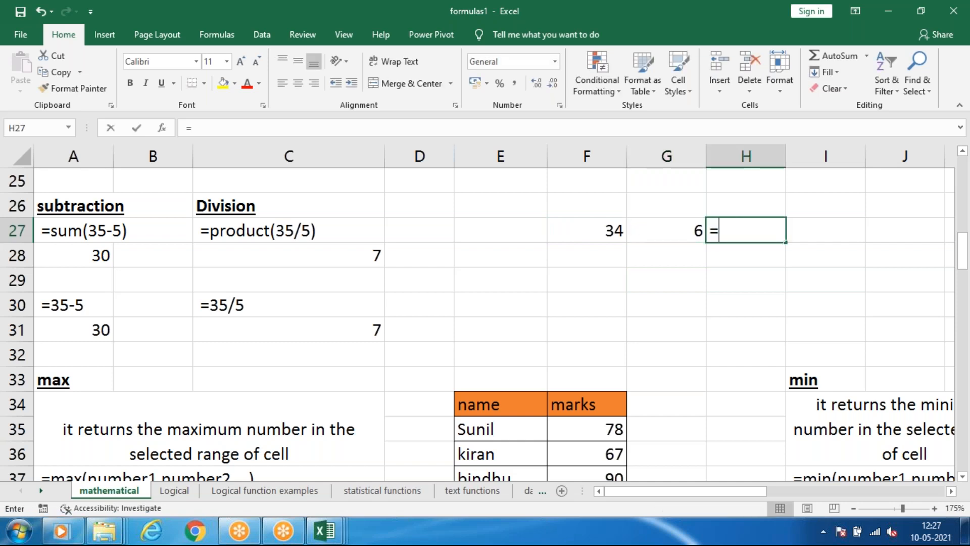
pyautogui.write('sub')
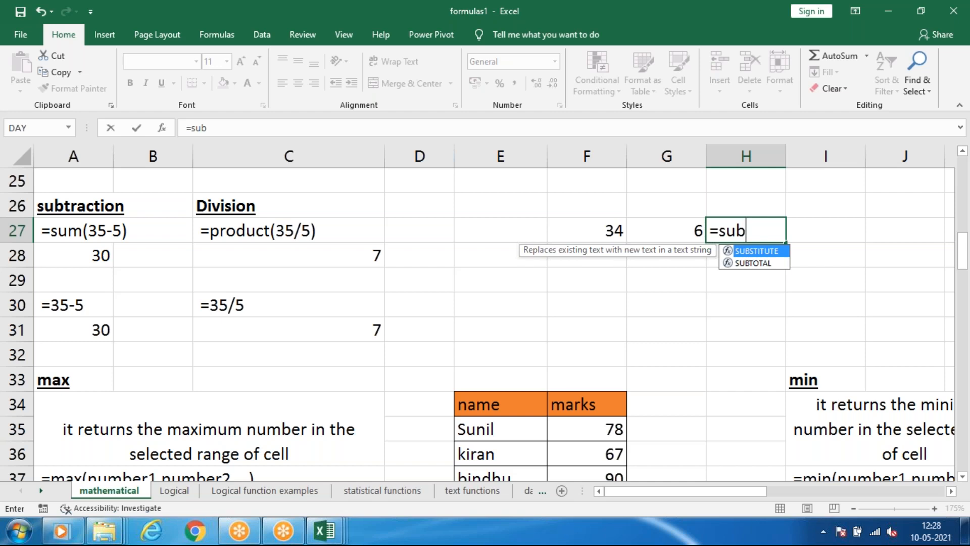
pyautogui.press('BackSpace')
pyautogui.press('BackSpace')
pyautogui.press('BackSpace')
pyautogui.write('div')
pyautogui.press('BackSpace')
pyautogui.press('BackSpace')
pyautogui.press('BackSpace')
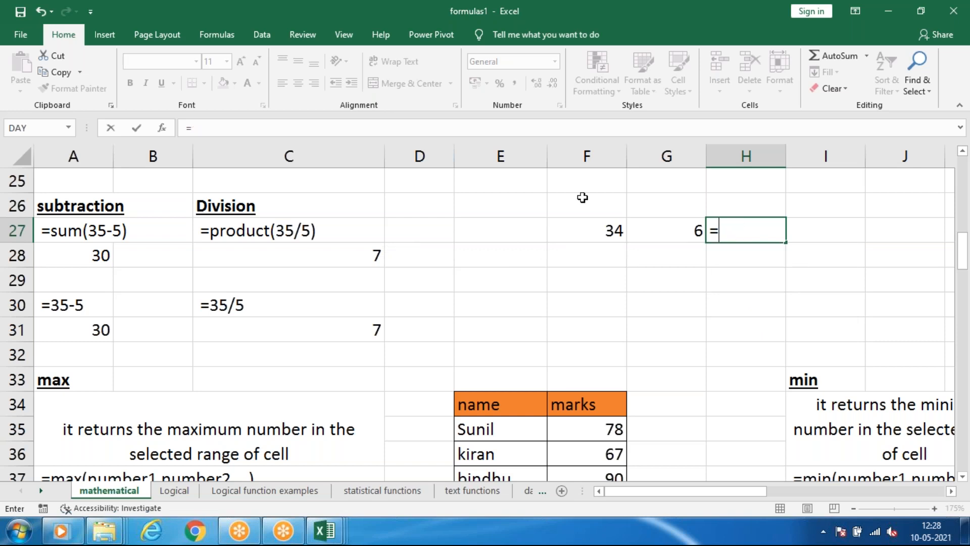
# Complete the division formula in H27 as =F27/G27.
pyautogui.click(599, 222)
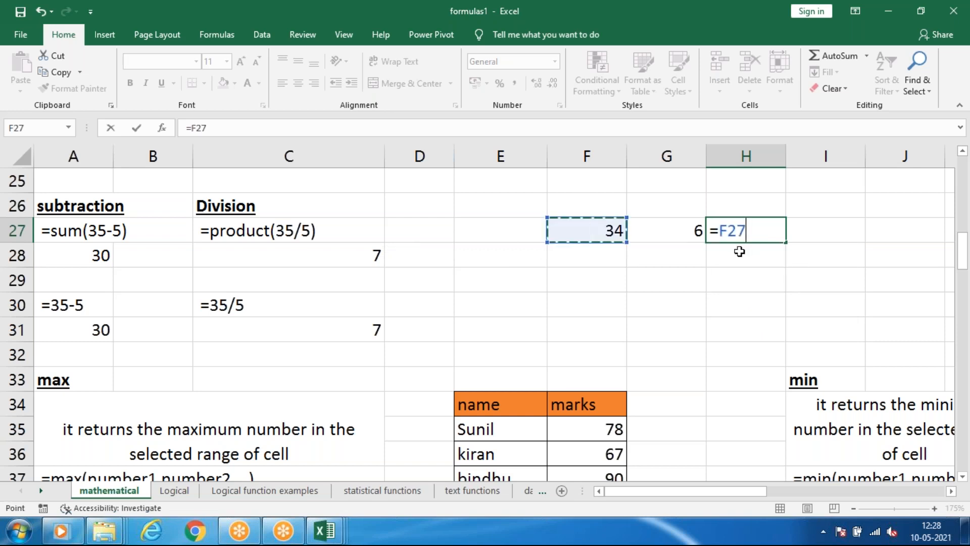
pyautogui.write('/')
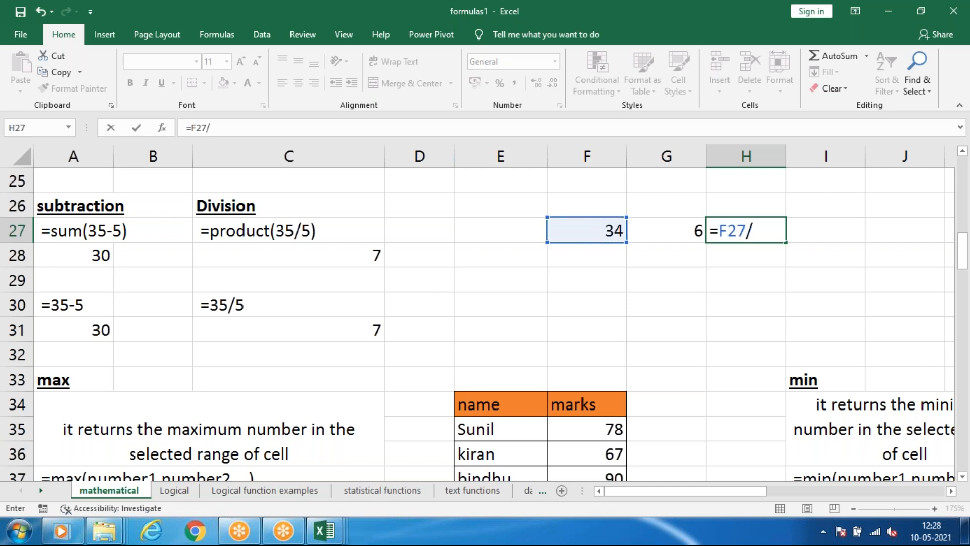
pyautogui.click(679, 234)
pyautogui.press('Return')
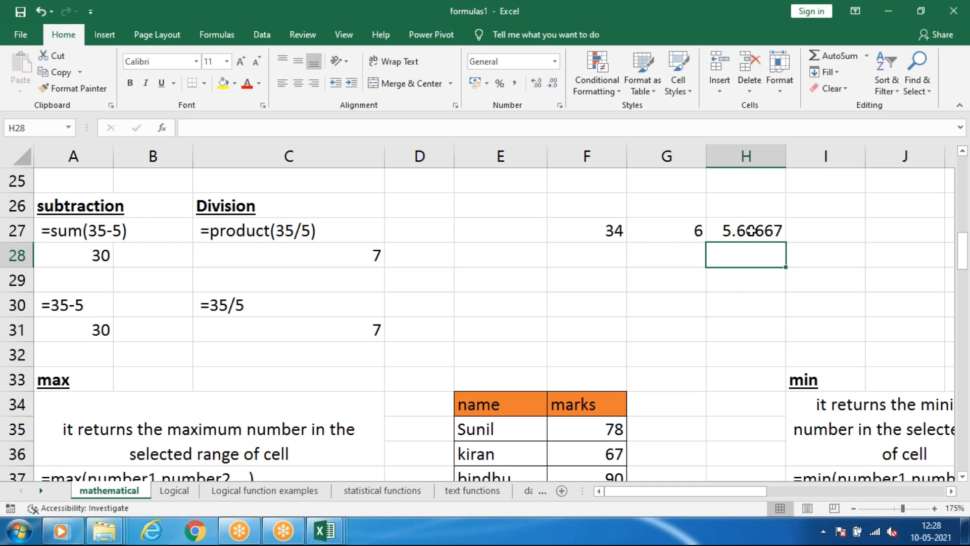
pyautogui.click(734, 239)
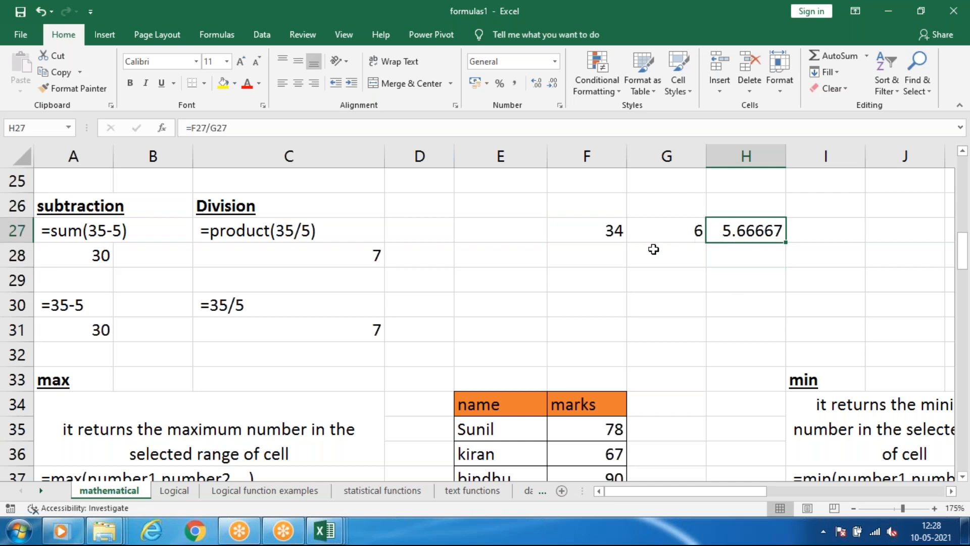
# Change the dividend in F27 to 885.
pyautogui.click(615, 225)
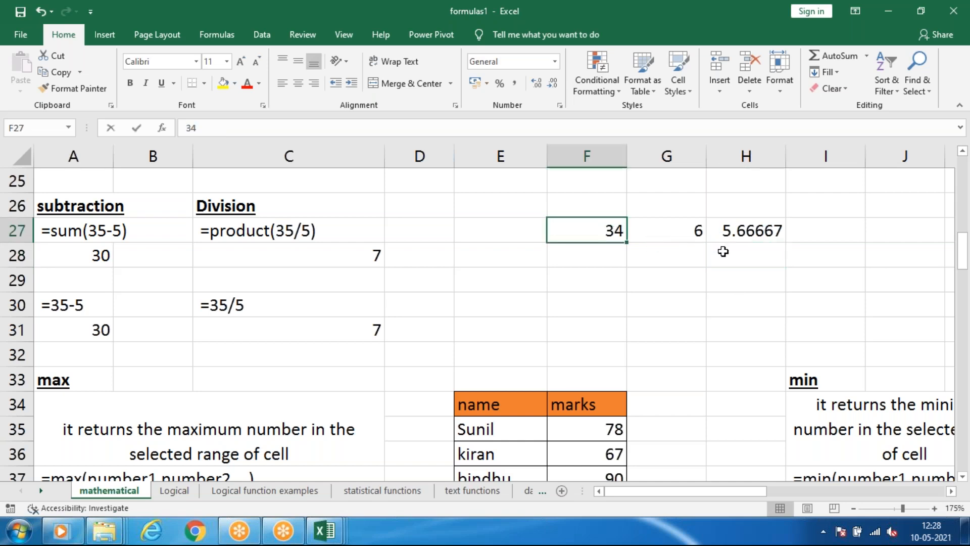
pyautogui.write('885')
pyautogui.press('Return')
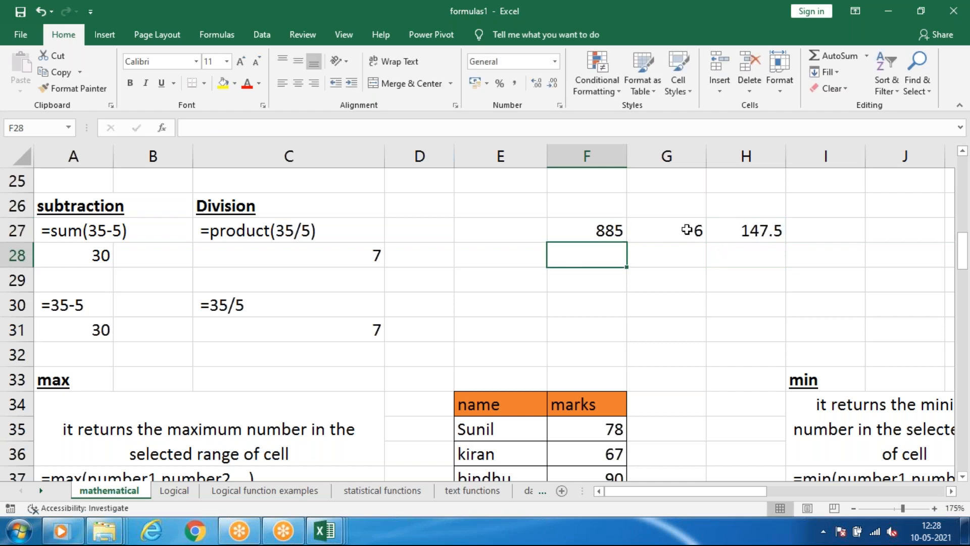
# Set the dividend in F27 to 600 and check the division formula in H27.
pyautogui.click(618, 226)
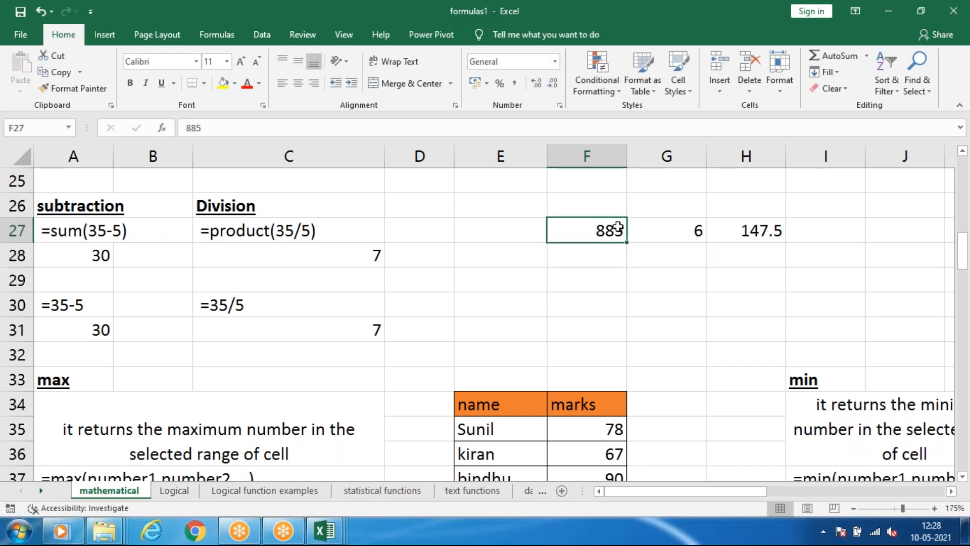
pyautogui.write('600')
pyautogui.press('Return')
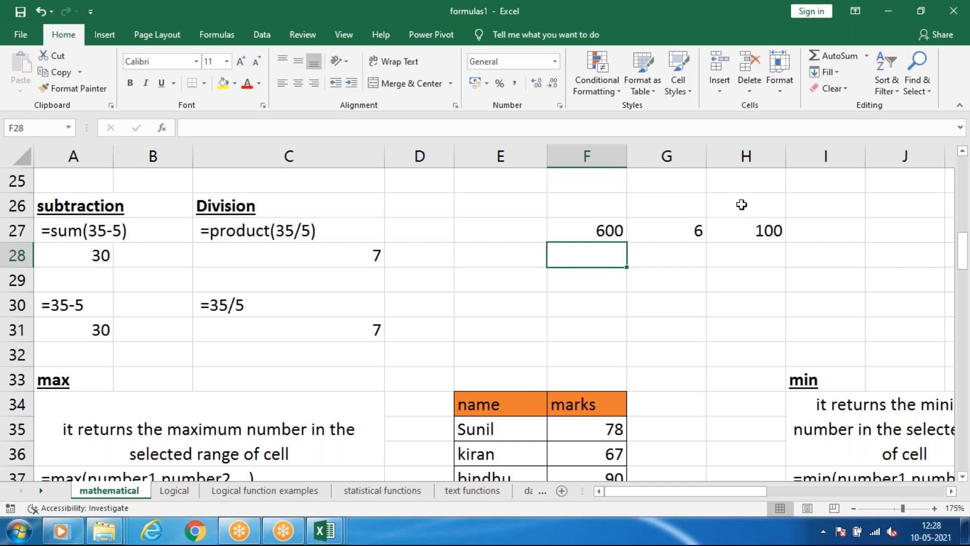
pyautogui.click(759, 237)
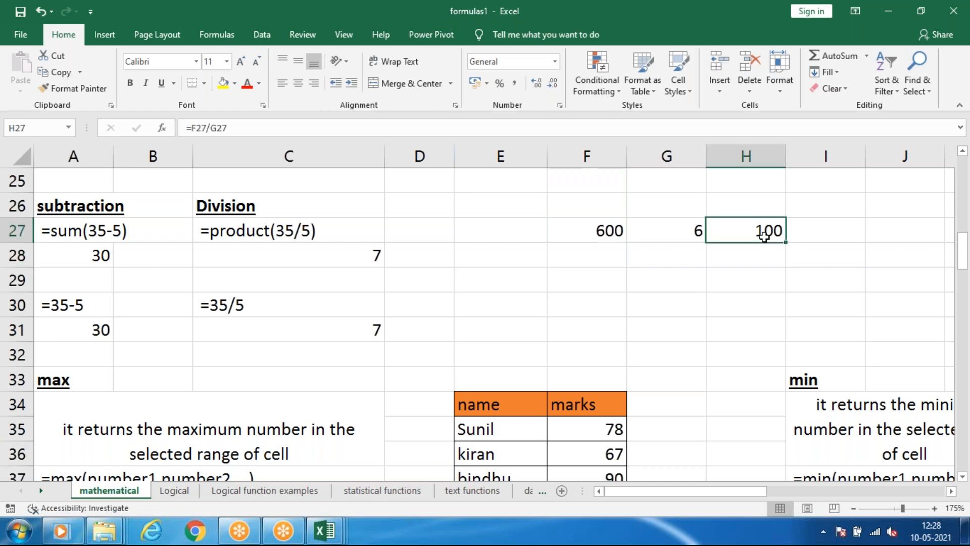
# Examine the PRODUCT-based division example beside the F27:H27 example, and the marks in F35:F39 of the max section.
pyautogui.moveTo(580, 202); pyautogui.dragTo(802, 278)
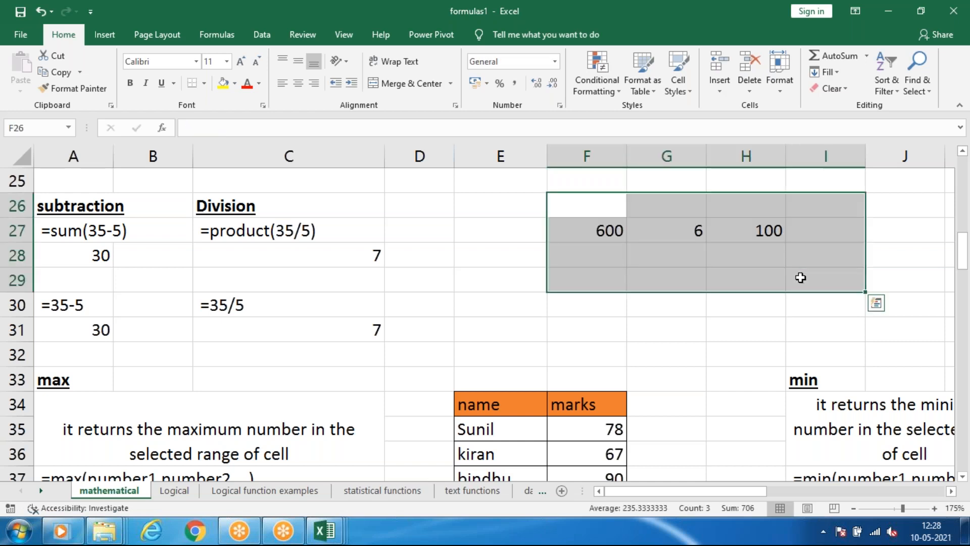
pyautogui.click(305, 233)
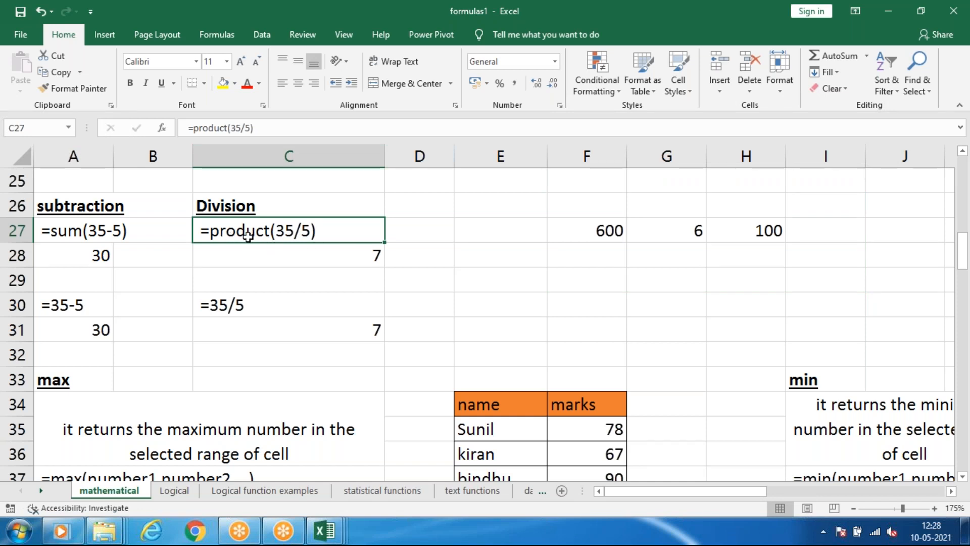
pyautogui.click(677, 233)
pyautogui.click(734, 230)
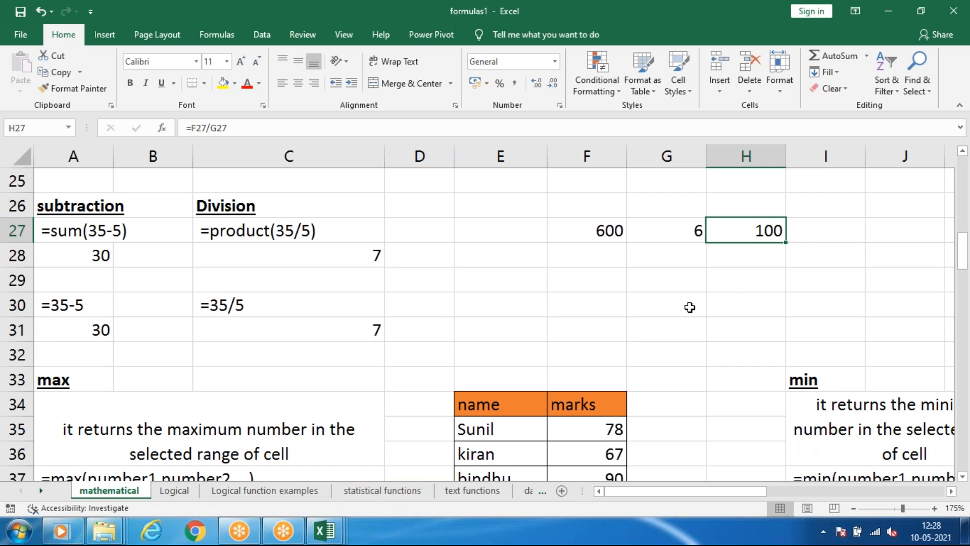
pyautogui.scroll(-1, 260, 232)
pyautogui.scroll(2, 261, 231)
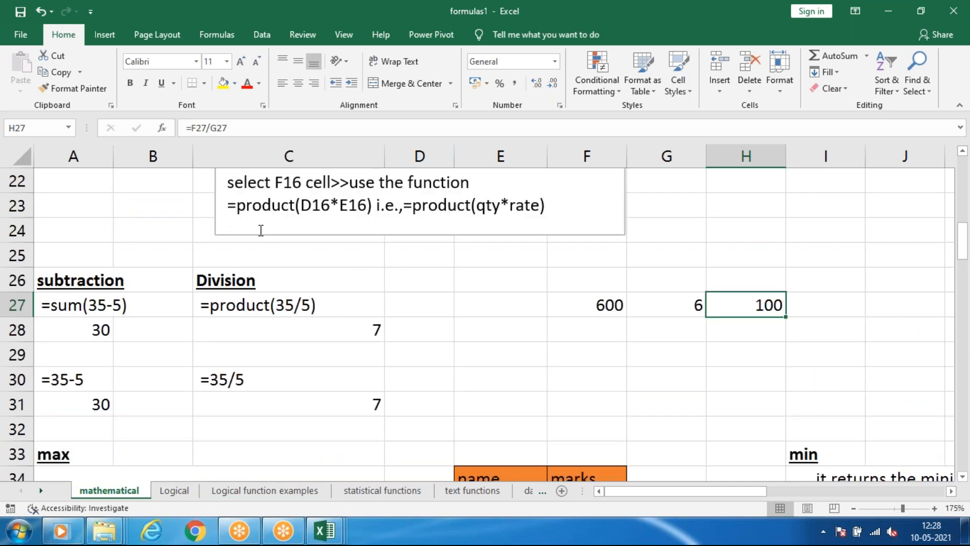
pyautogui.scroll(-4, 261, 230)
pyautogui.scroll(1, 42, 286)
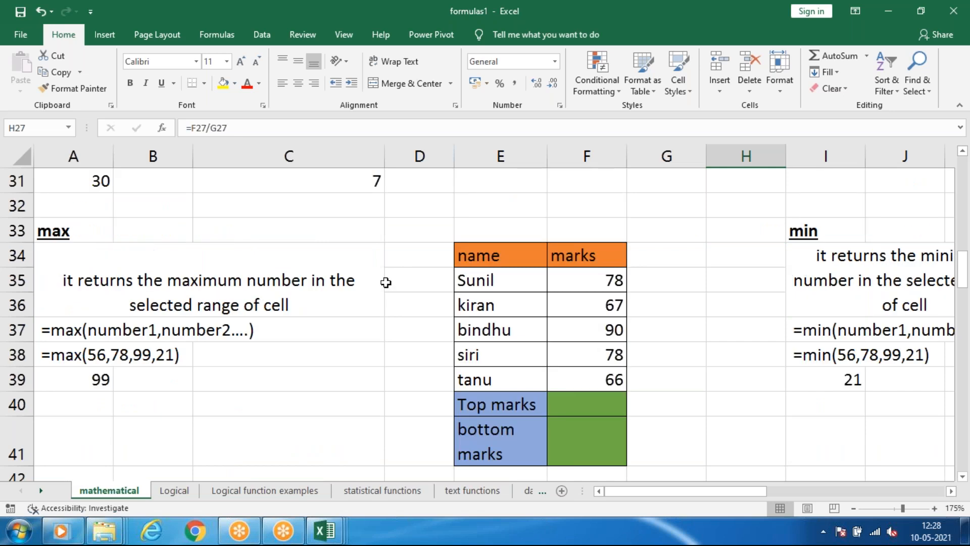
pyautogui.moveTo(586, 283); pyautogui.dragTo(602, 380)
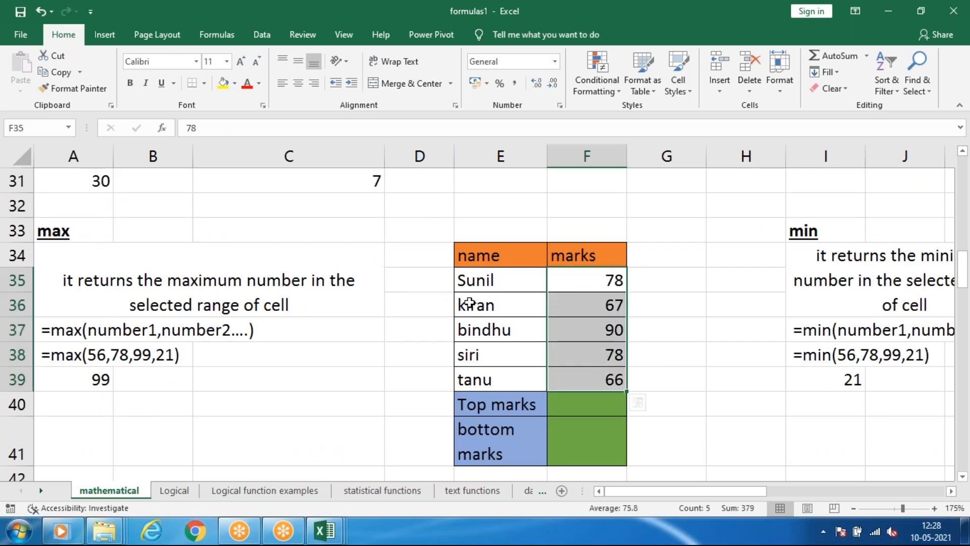
# Clear the total of the subject marks table in cell F8.
pyautogui.scroll(2, 553, 282)
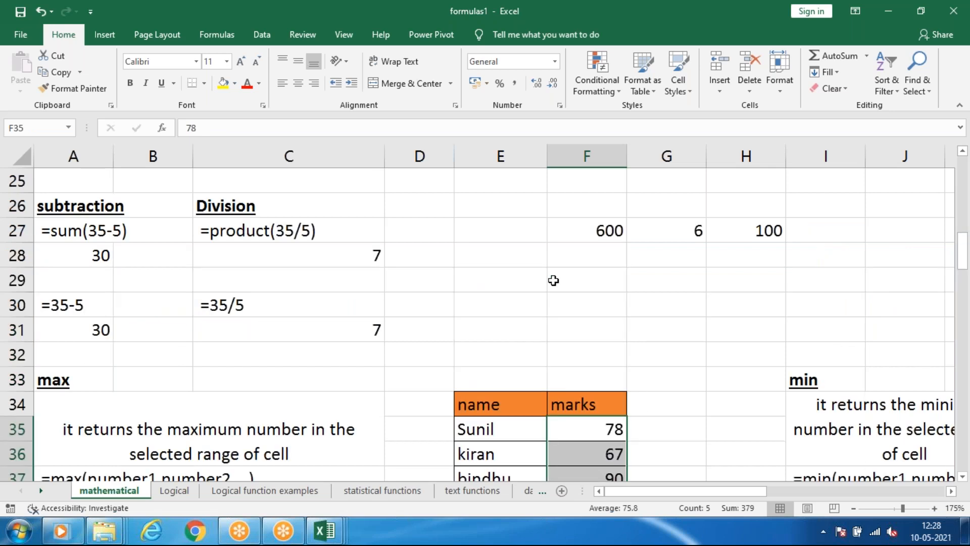
pyautogui.scroll(8, 553, 281)
pyautogui.click(609, 354)
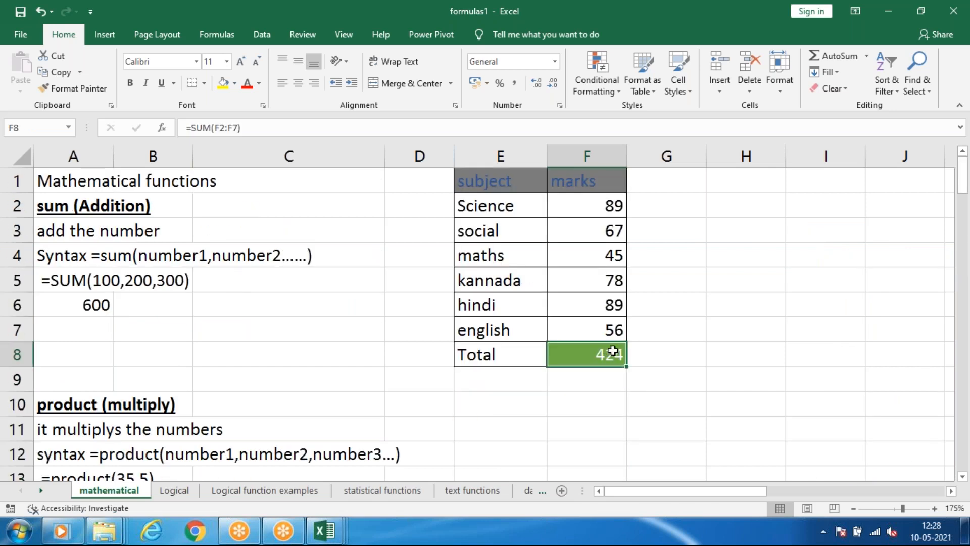
pyautogui.press('Delete')
# Clear the totals in D20:F20 and the product values in F16:F19 of the product name table.
pyautogui.scroll(-4, 379, 347)
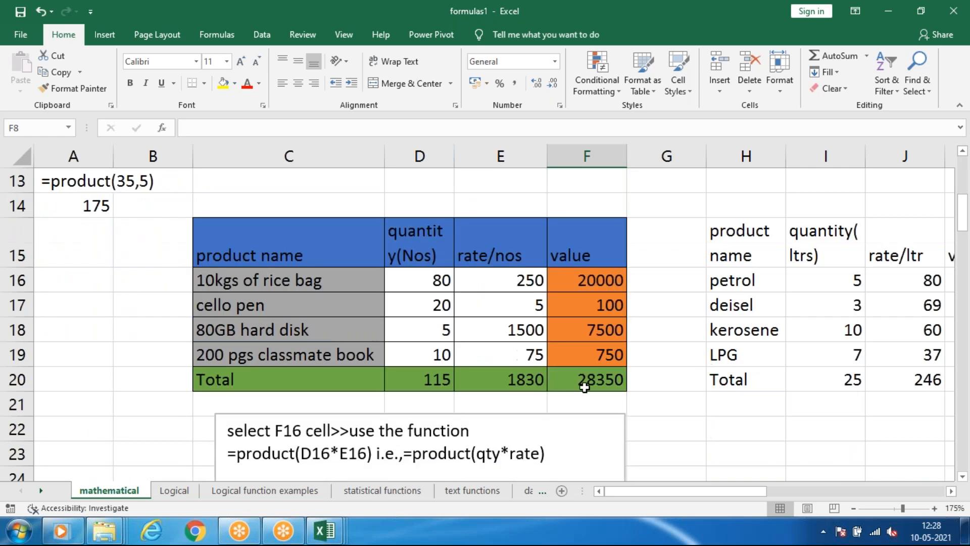
pyautogui.moveTo(433, 375); pyautogui.dragTo(605, 386)
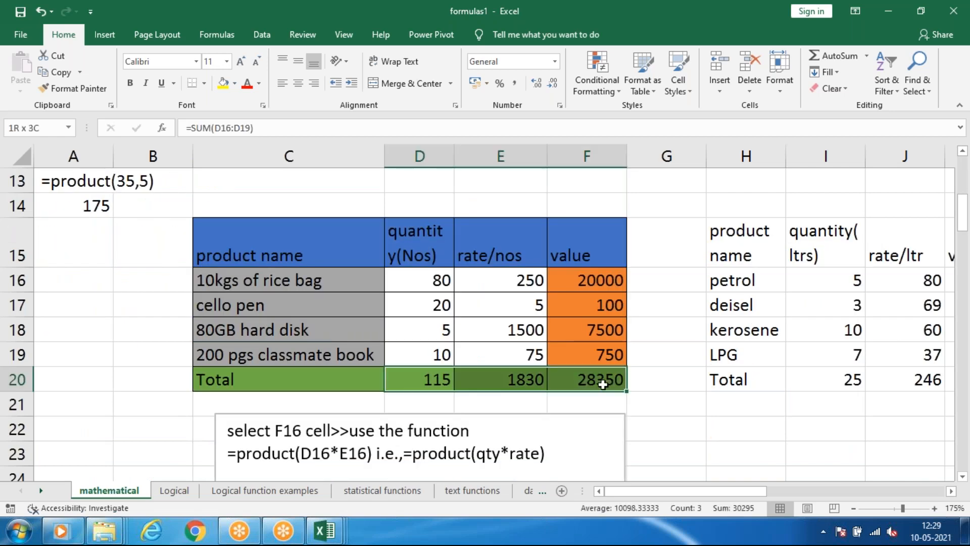
pyautogui.press('Delete')
pyautogui.moveTo(584, 278); pyautogui.dragTo(599, 359)
pyautogui.press('Delete')
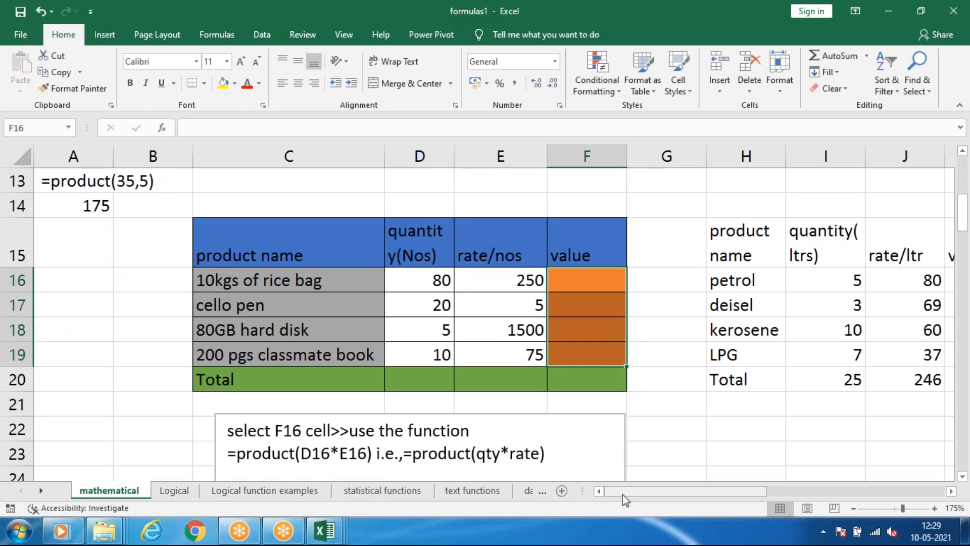
# Enter =MAX(F35:F39) in F40 to return the top marks of the name and marks table.
pyautogui.moveTo(644, 491)
pyautogui.mouseDown()
pyautogui.moveTo(660, 488)
pyautogui.moveTo(638, 488)
pyautogui.mouseUp()
pyautogui.scroll(-3, 439, 353)
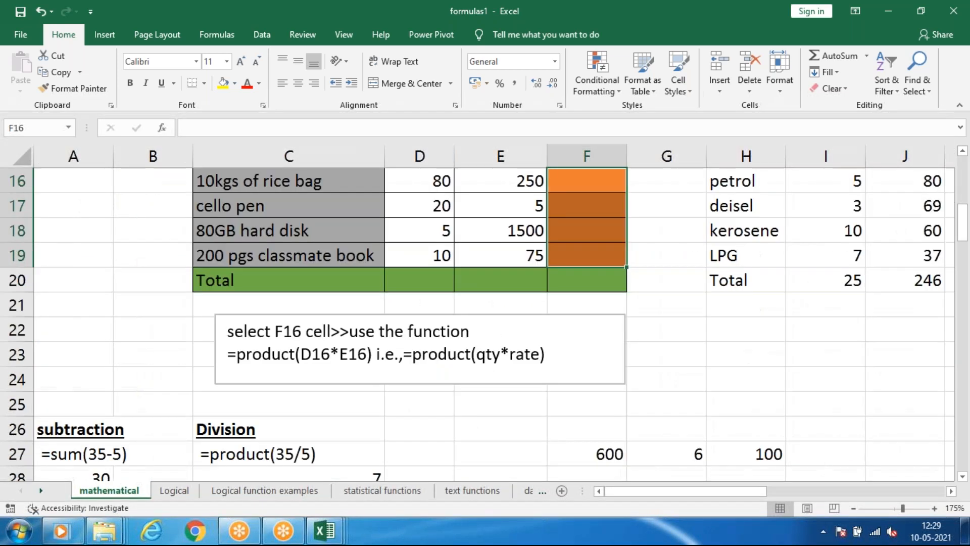
pyautogui.scroll(-3, 440, 354)
pyautogui.scroll(-2, 400, 375)
pyautogui.scroll(2, 413, 373)
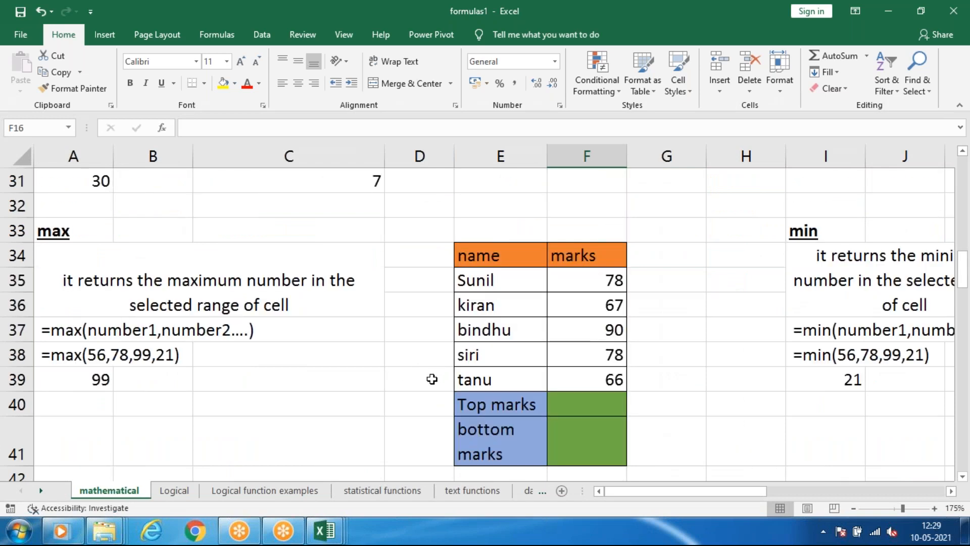
pyautogui.click(596, 406)
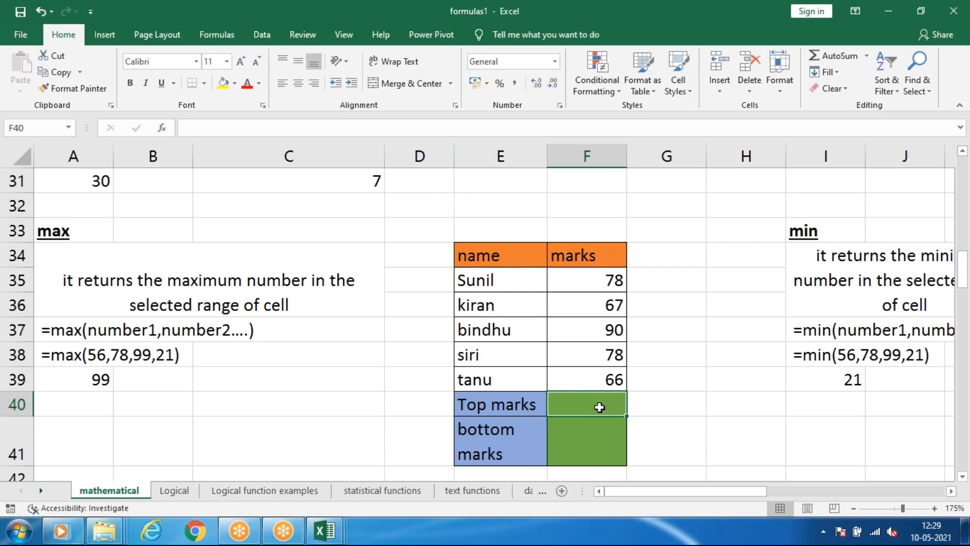
pyautogui.write('=max')
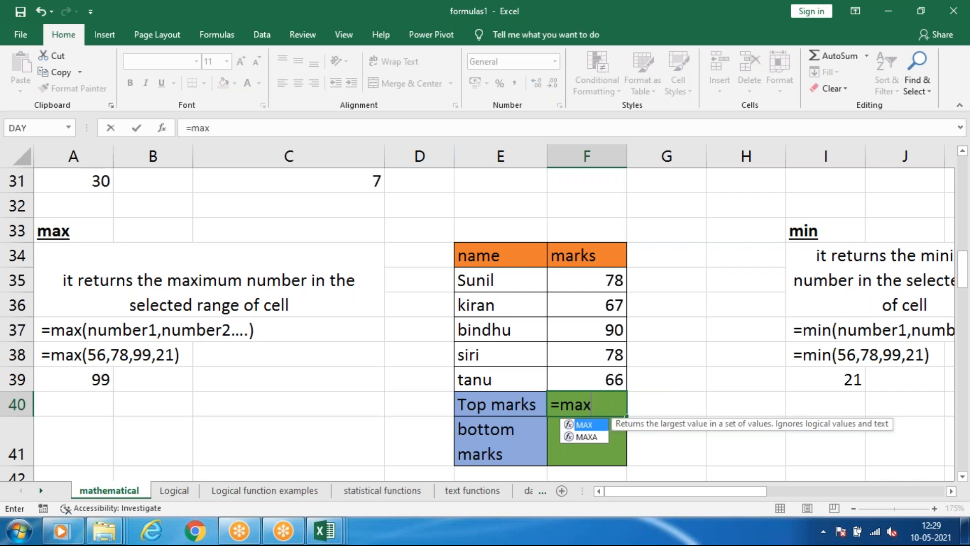
pyautogui.press('Tab')
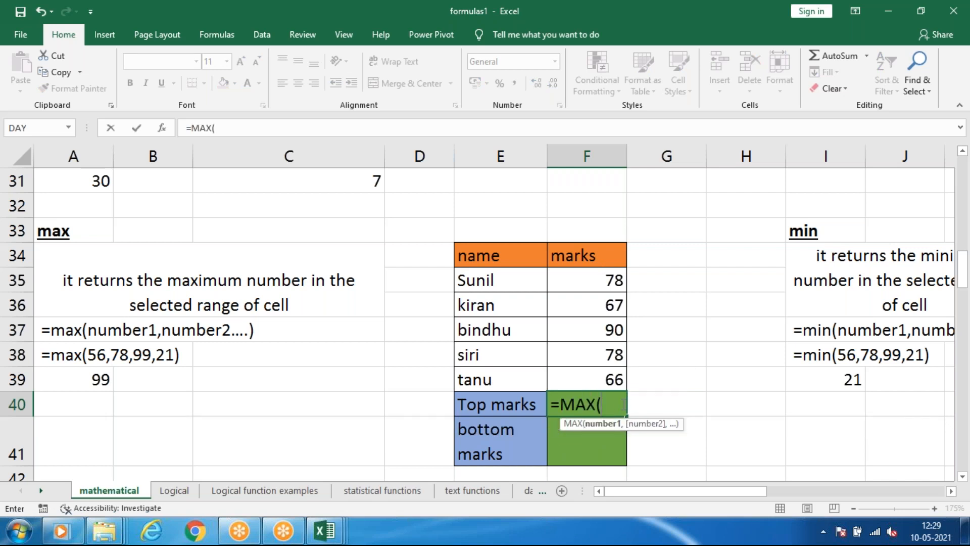
pyautogui.moveTo(596, 275); pyautogui.dragTo(627, 387)
pyautogui.press('Return')
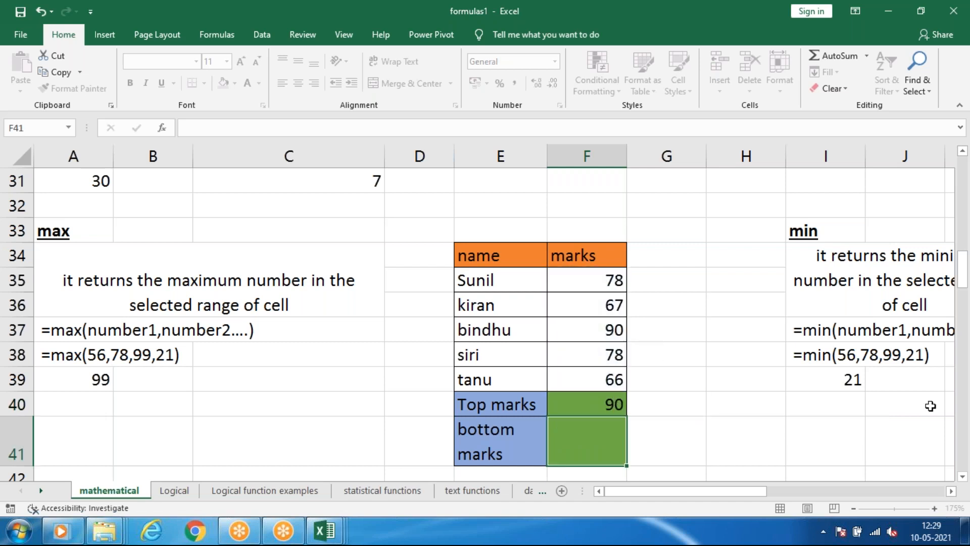
pyautogui.click(557, 408)
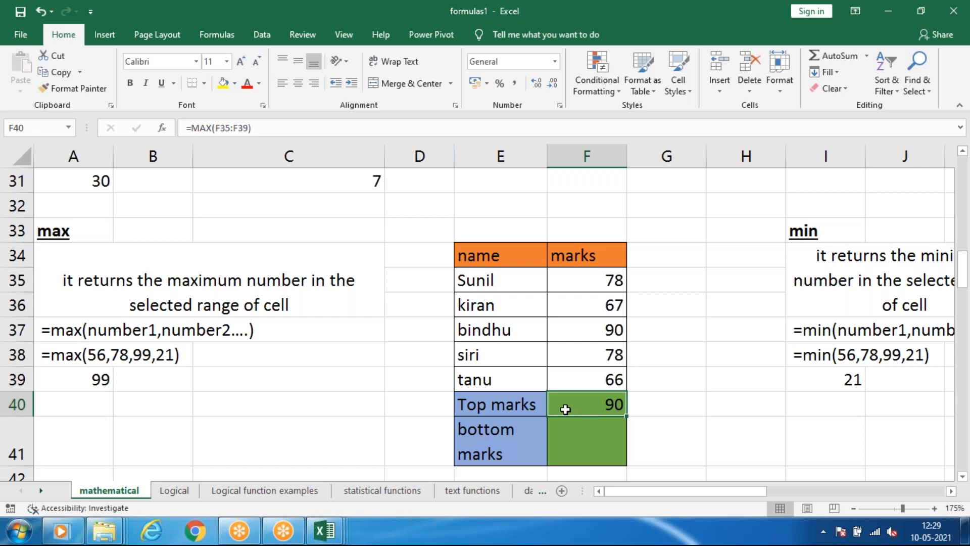
# Enter =MIN(F35:F39) in F41 to return the bottom marks of the name and marks table.
pyautogui.click(585, 439)
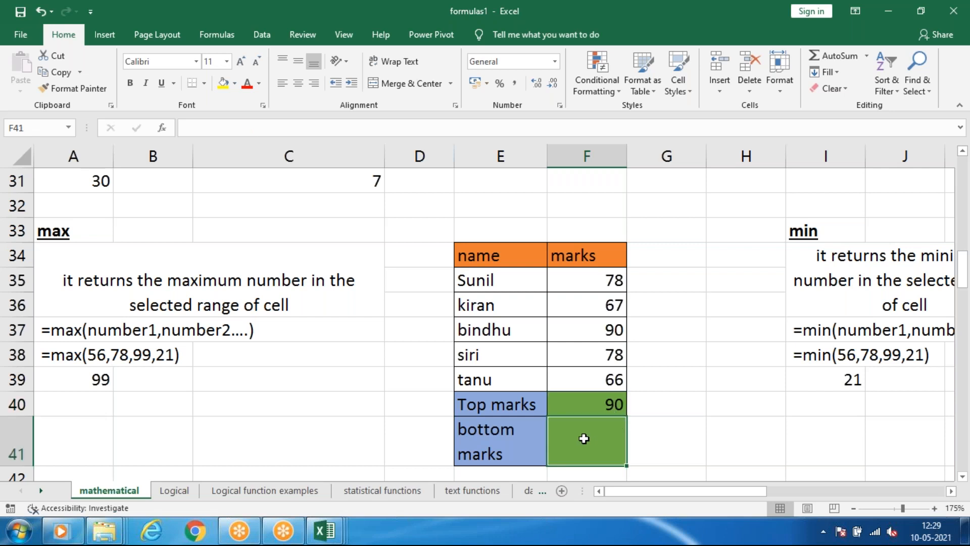
pyautogui.write('=min')
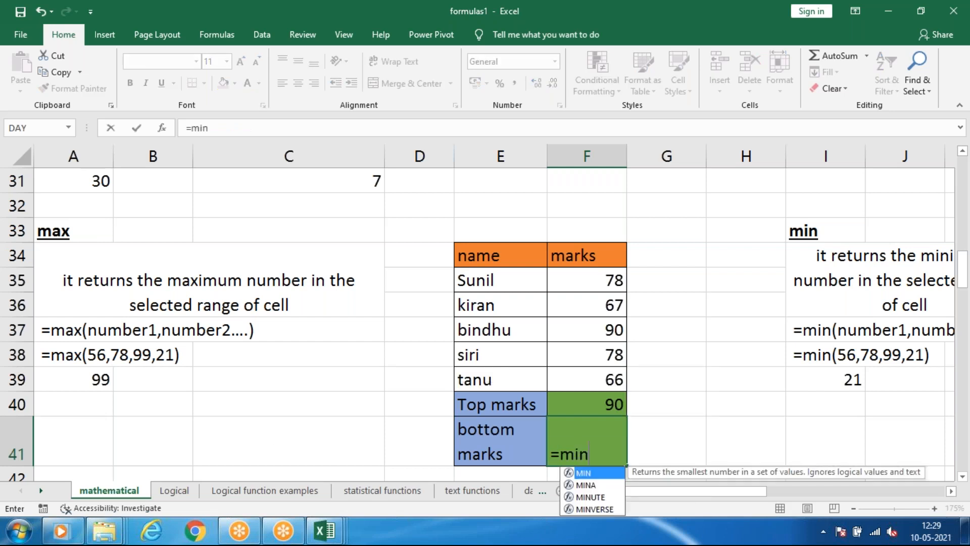
pyautogui.press('Tab')
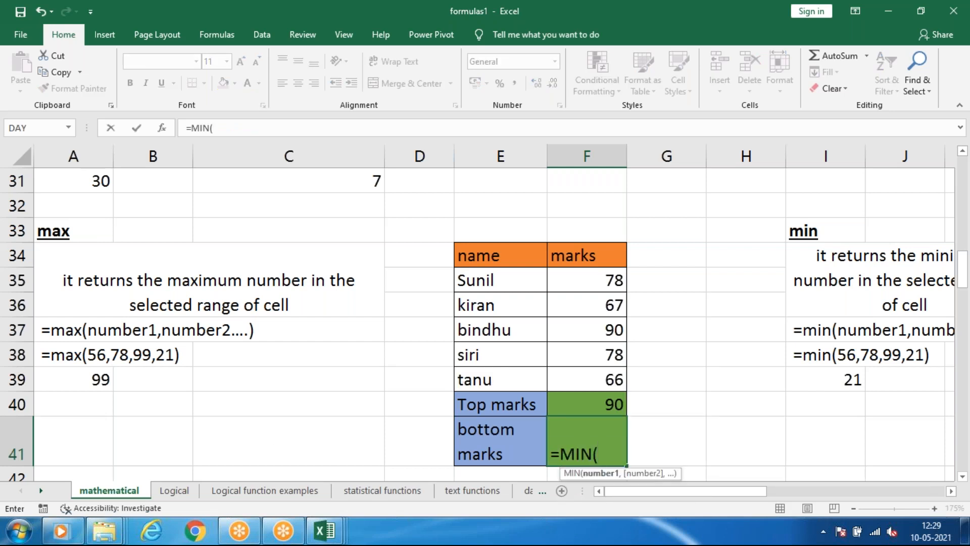
pyautogui.moveTo(594, 379); pyautogui.dragTo(595, 379)
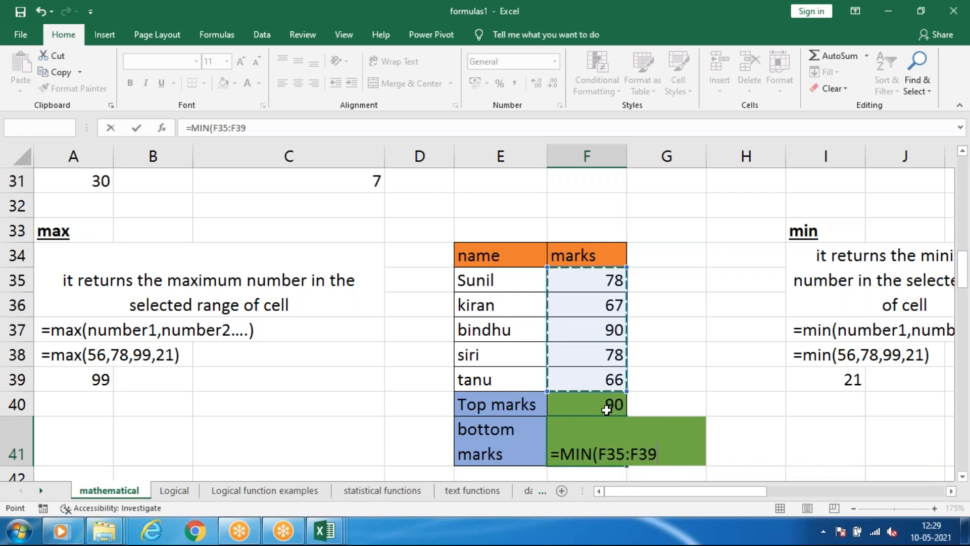
pyautogui.press('Return')
pyautogui.click(605, 422)
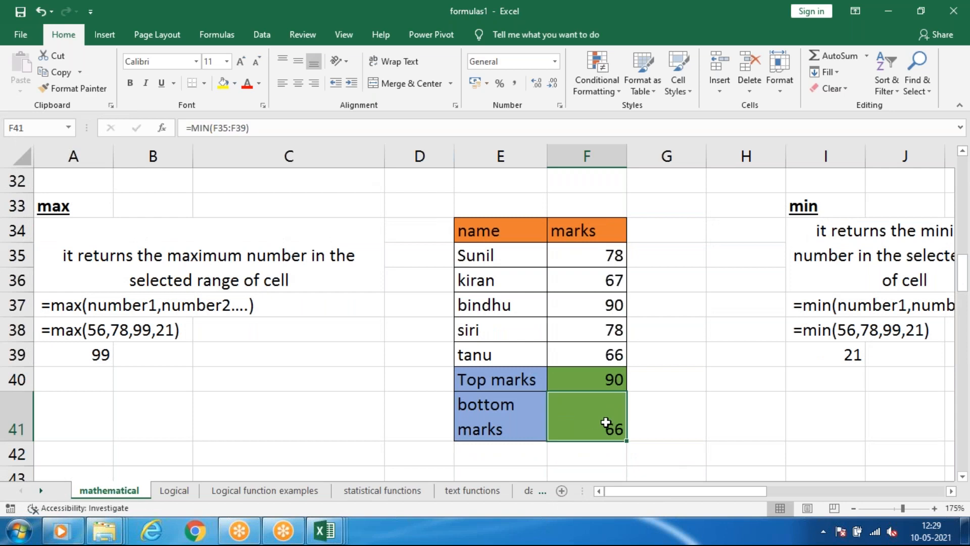
pyautogui.press('Up')
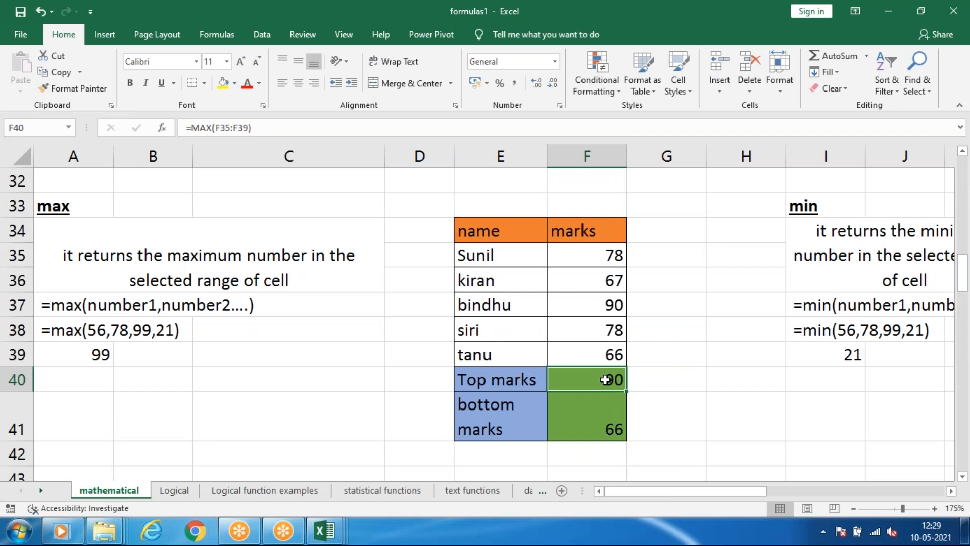
# In the student marks table of the average section, total each student's five subjects with SUM in K47 and K48.
pyautogui.moveTo(626, 490); pyautogui.dragTo(581, 490)
pyautogui.scroll(-1, 273, 365)
pyautogui.scroll(-2, 273, 365)
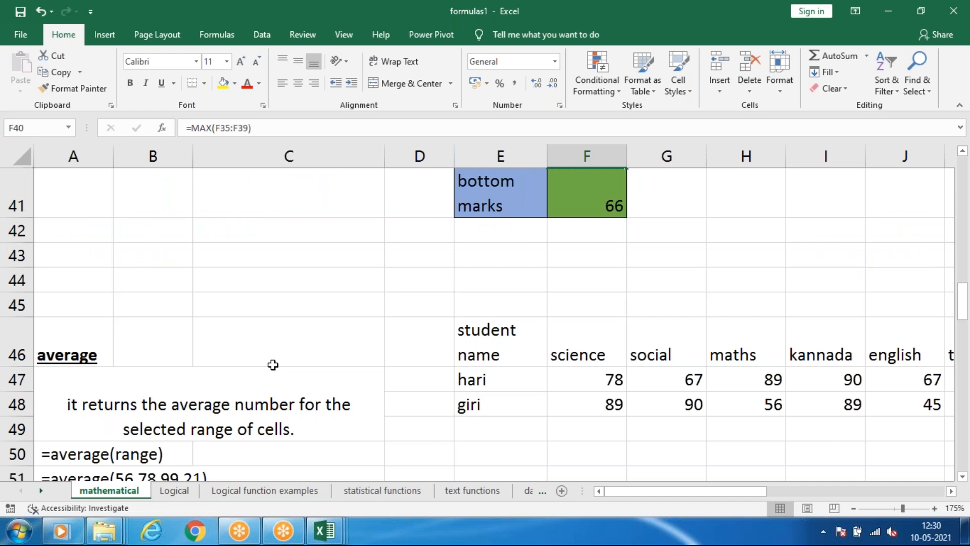
pyautogui.scroll(-1, 243, 362)
pyautogui.scroll(1, 242, 362)
pyautogui.scroll(-2, 196, 362)
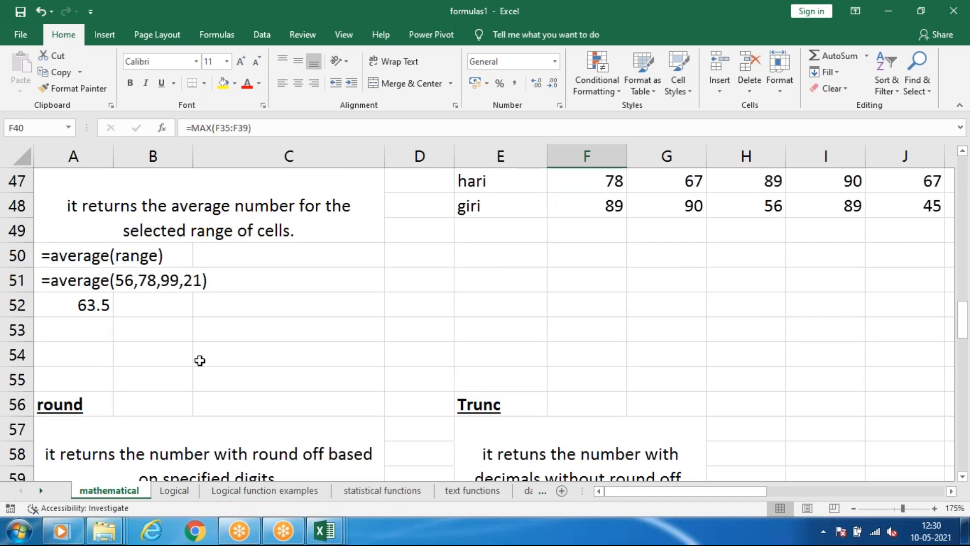
pyautogui.scroll(1, 199, 361)
pyautogui.moveTo(696, 487); pyautogui.dragTo(738, 491)
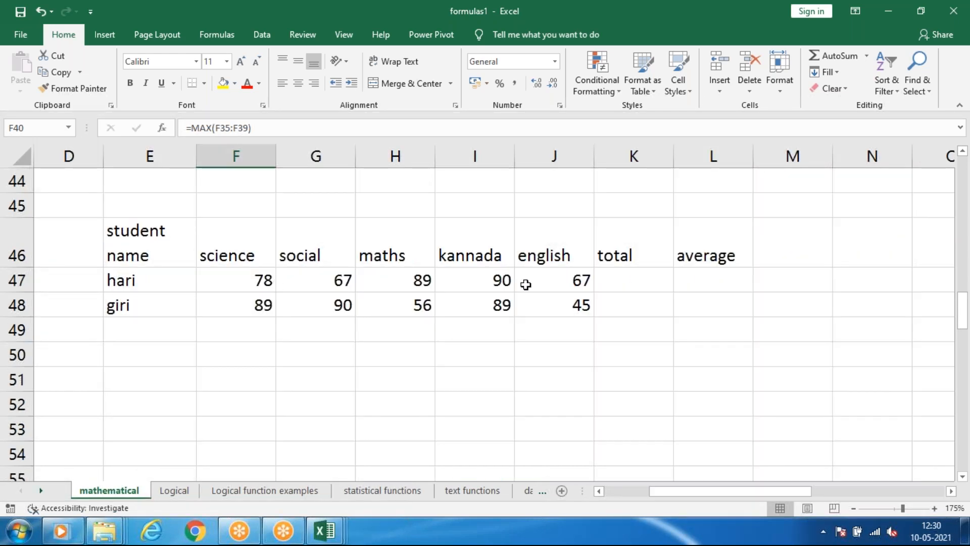
pyautogui.click(632, 276)
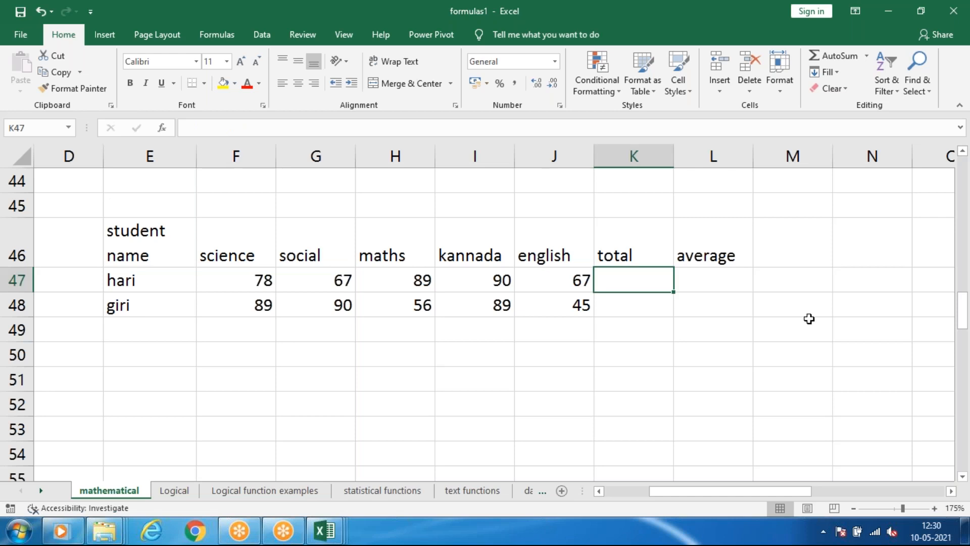
pyautogui.hotkey('alt', '=')
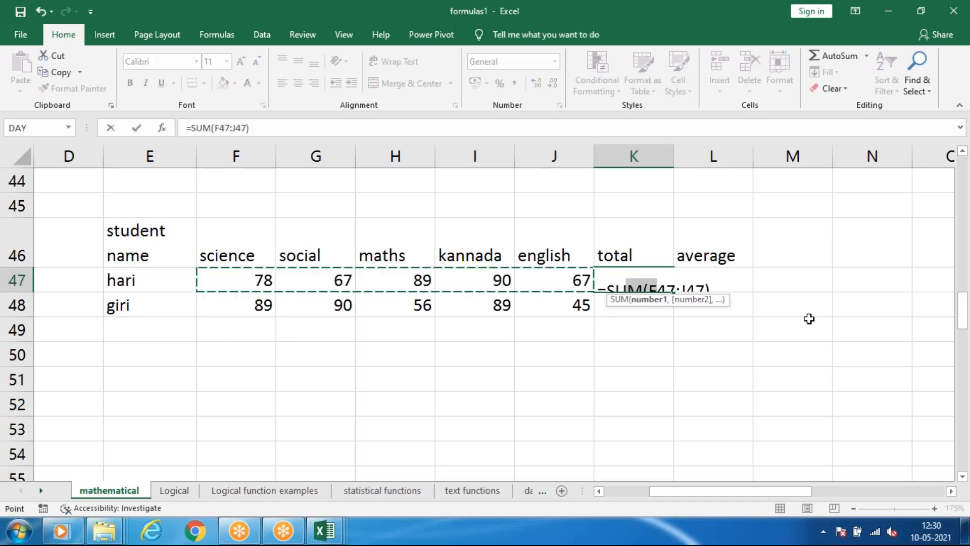
pyautogui.press('Return')
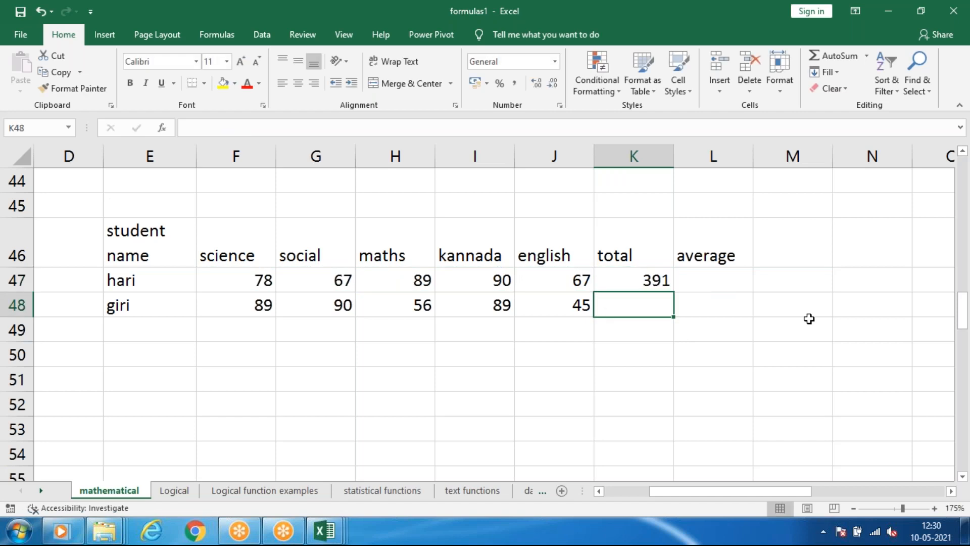
pyautogui.hotkey('alt', '=')
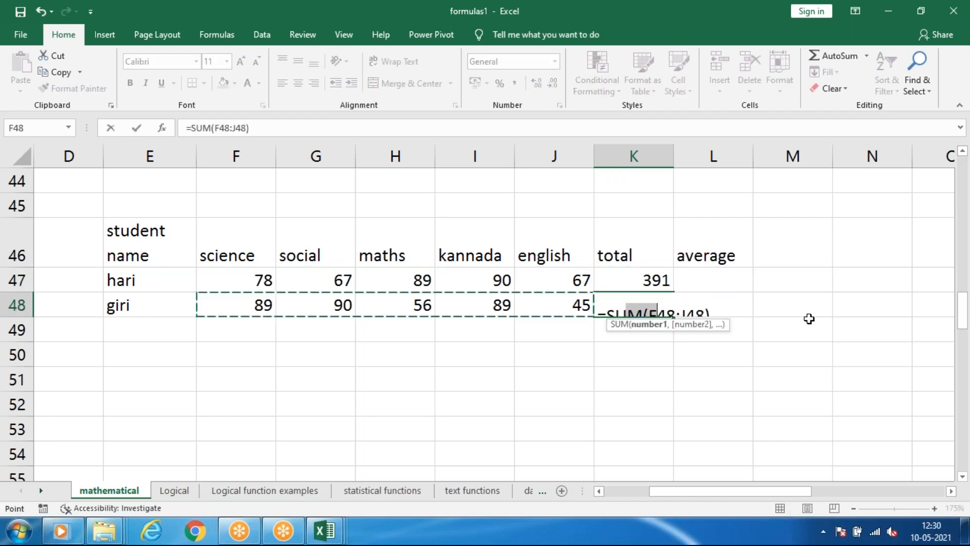
pyautogui.press('Return')
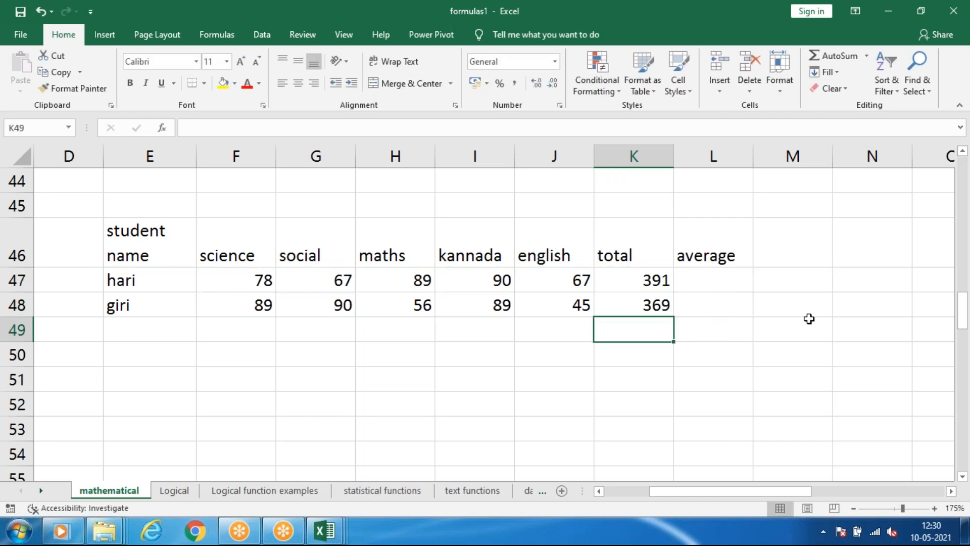
# Calculate the first student's average in L47 as =K47/5 and fill the formula down to L48.
pyautogui.click(712, 283)
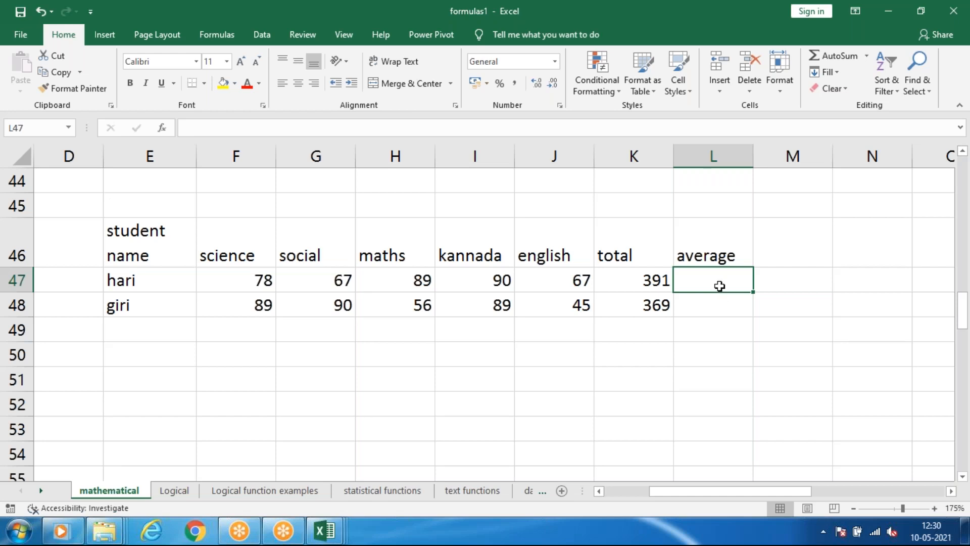
pyautogui.click(678, 21)
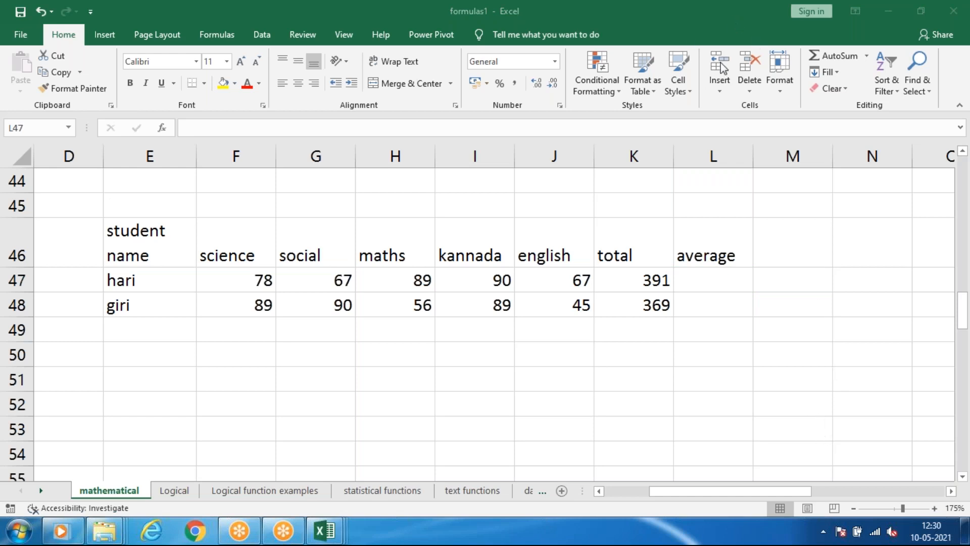
pyautogui.click(703, 301)
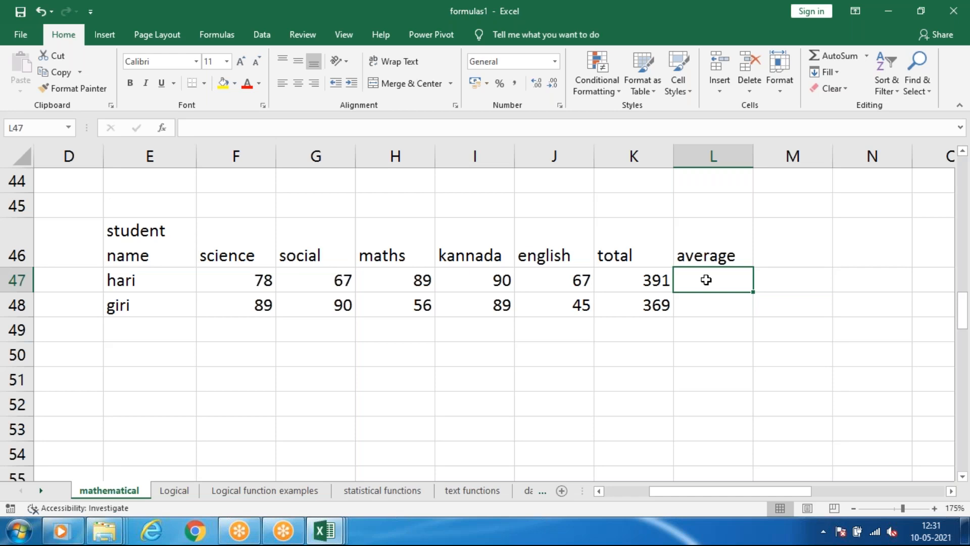
pyautogui.write('=')
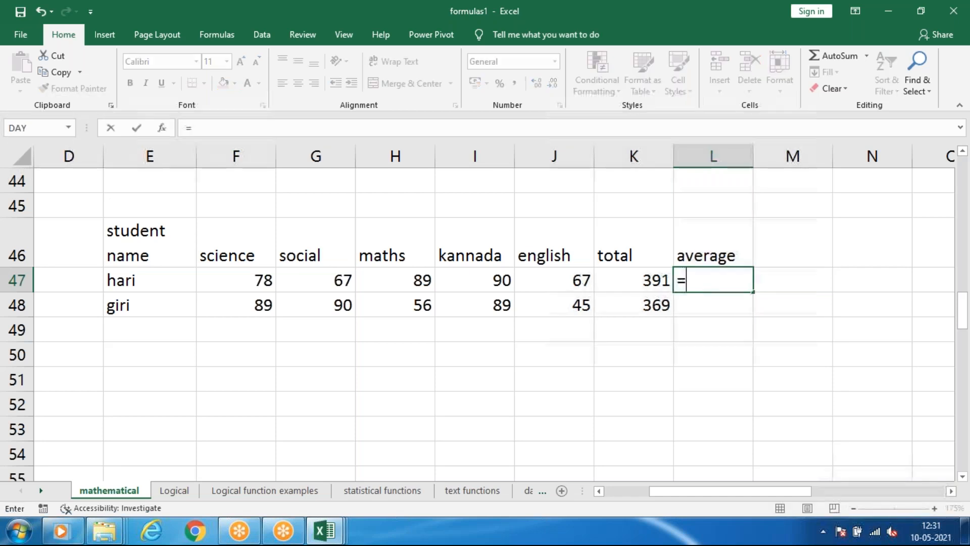
pyautogui.click(646, 281)
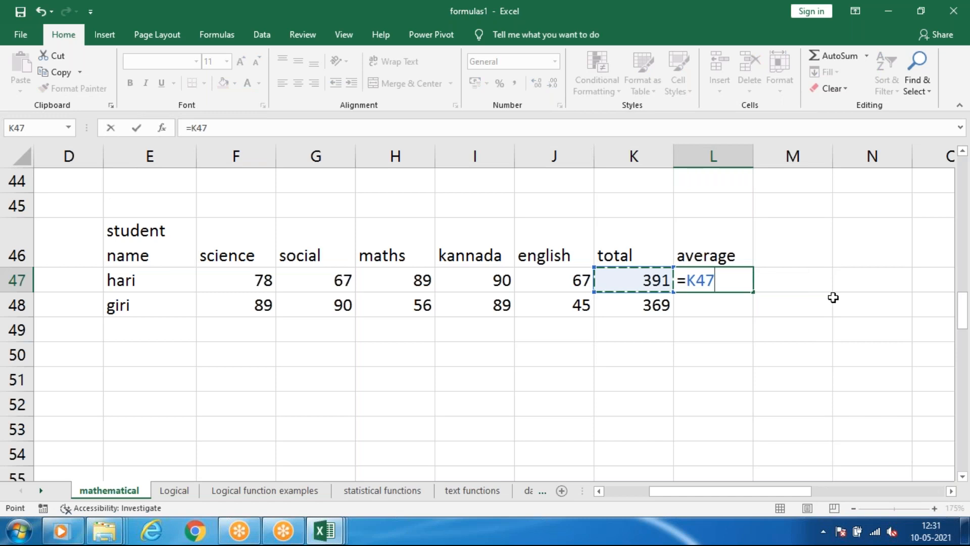
pyautogui.write('/')
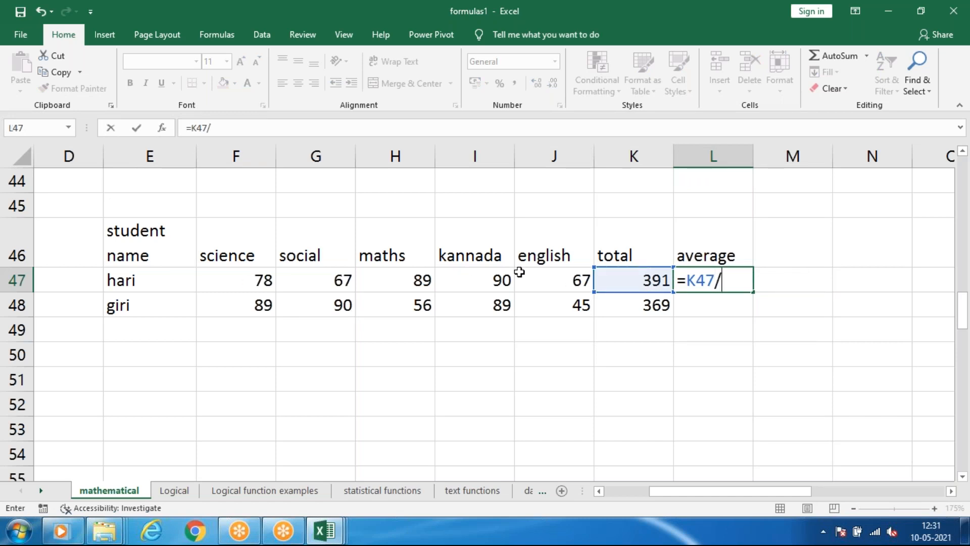
pyautogui.write('5')
pyautogui.press('Return')
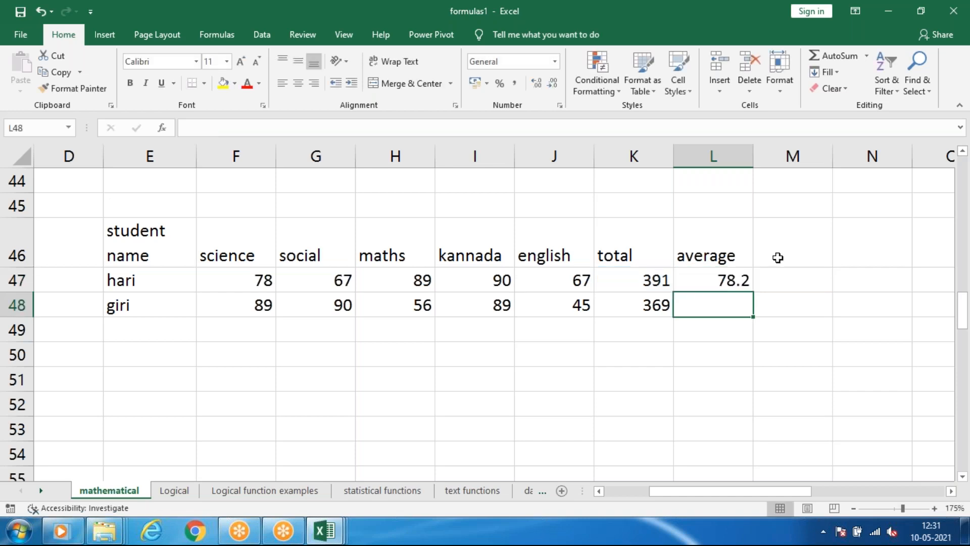
pyautogui.click(730, 279)
pyautogui.moveTo(753, 292); pyautogui.dragTo(752, 315)
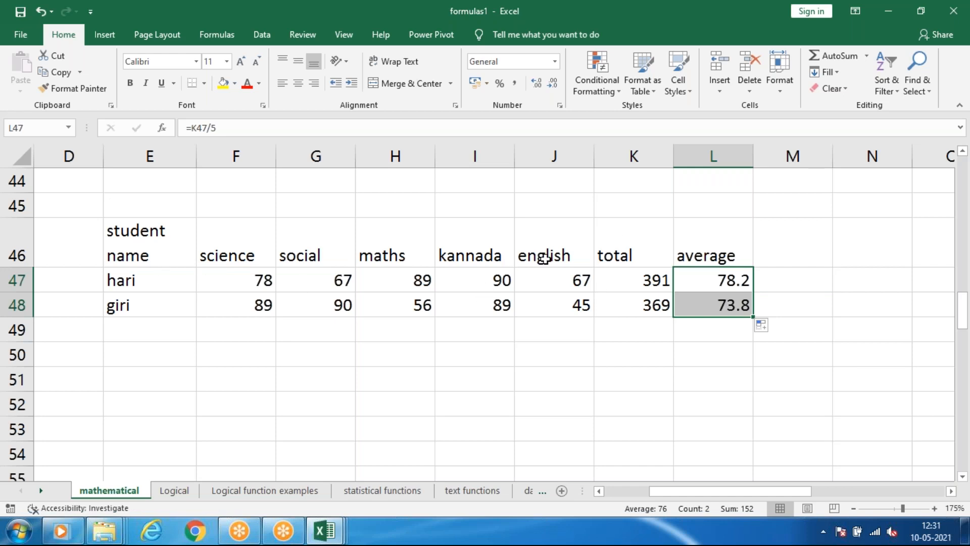
pyautogui.click(775, 283)
pyautogui.click(687, 276)
# Replace the average heading in L46 with count.
pyautogui.click(696, 260)
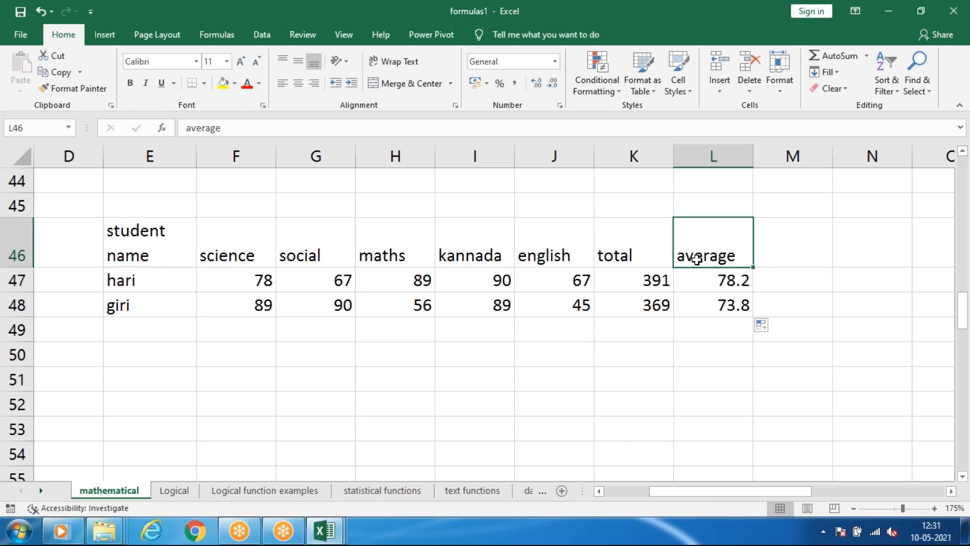
pyautogui.write('count')
# Enter =COUNT(F47:J47) in L47 and fill the formula down to L48 to count each student's subjects.
pyautogui.click(717, 275)
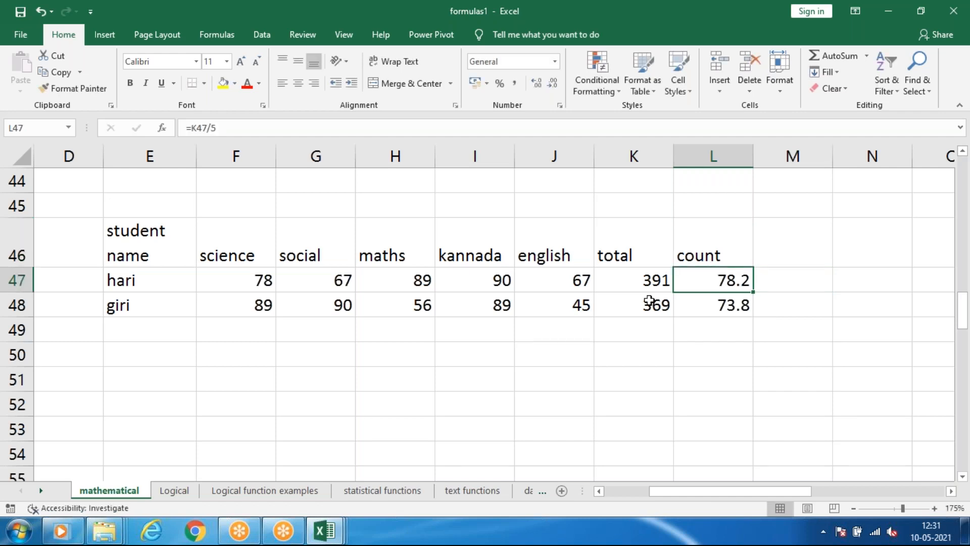
pyautogui.write('=')
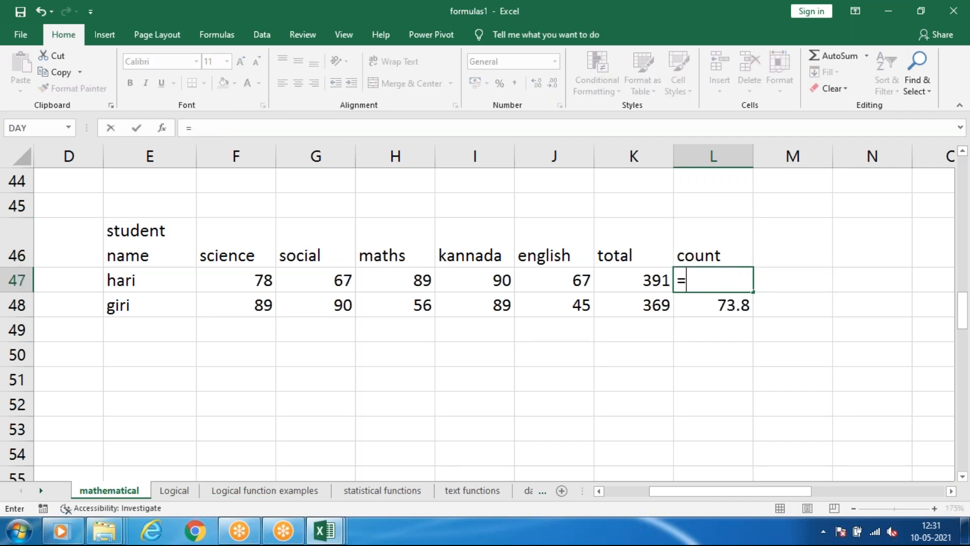
pyautogui.write('count')
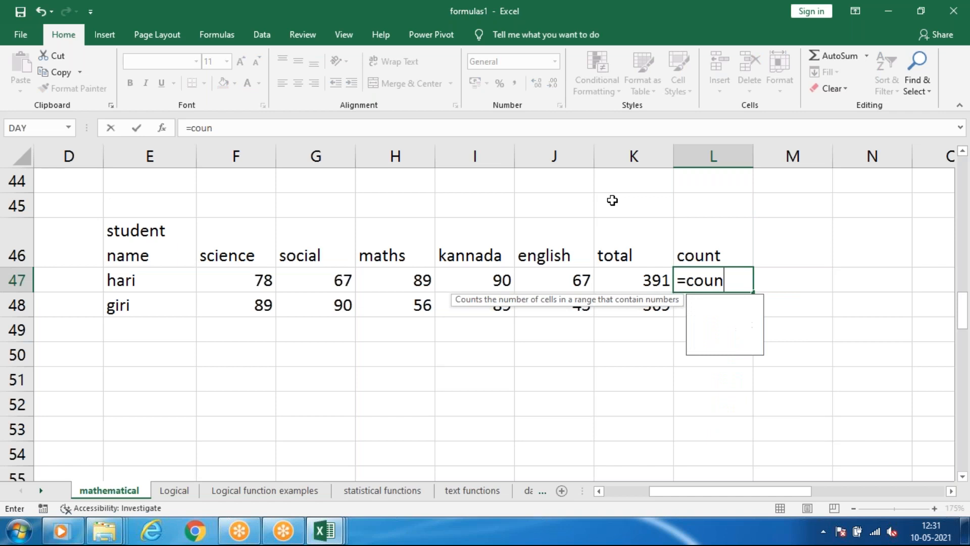
pyautogui.press('Tab')
pyautogui.moveTo(251, 273); pyautogui.dragTo(581, 281)
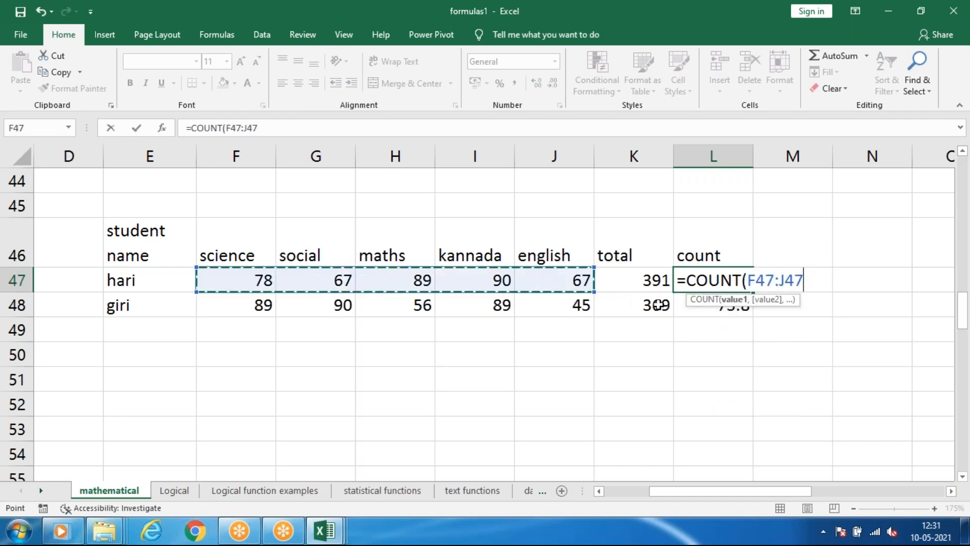
pyautogui.write(')')
pyautogui.press('Return')
pyautogui.click(709, 272)
pyautogui.moveTo(752, 292); pyautogui.dragTo(753, 315)
# Add the heading average in M46, beside the count column.
pyautogui.click(803, 256)
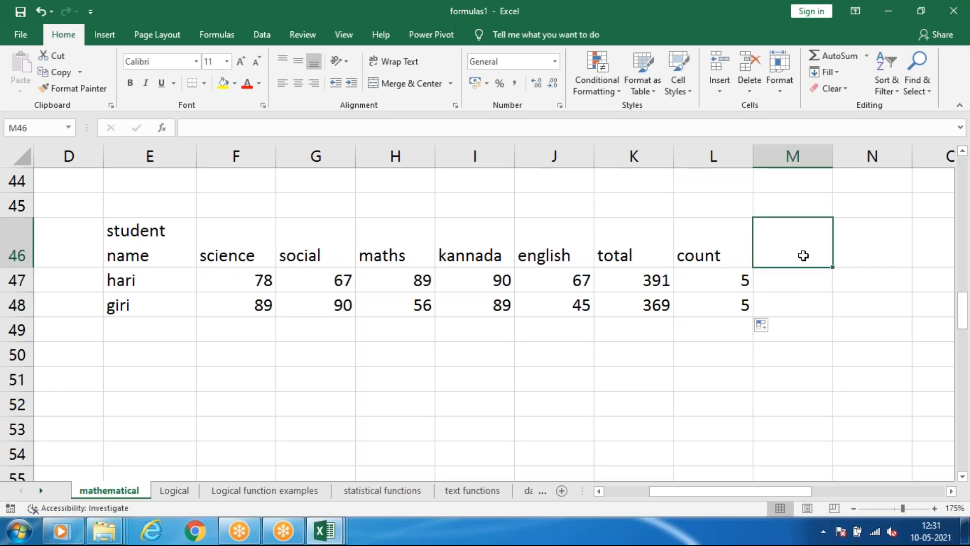
pyautogui.write('average')
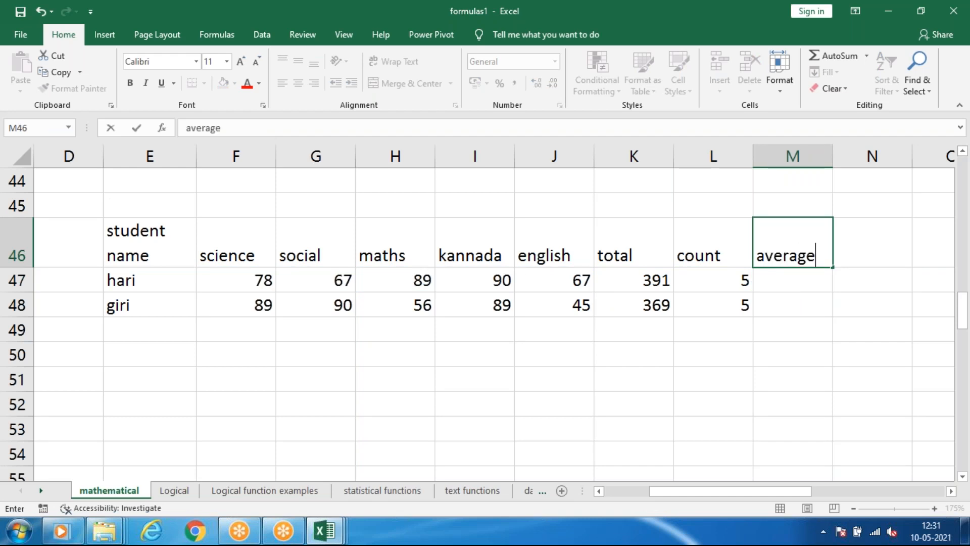
pyautogui.press('Return')
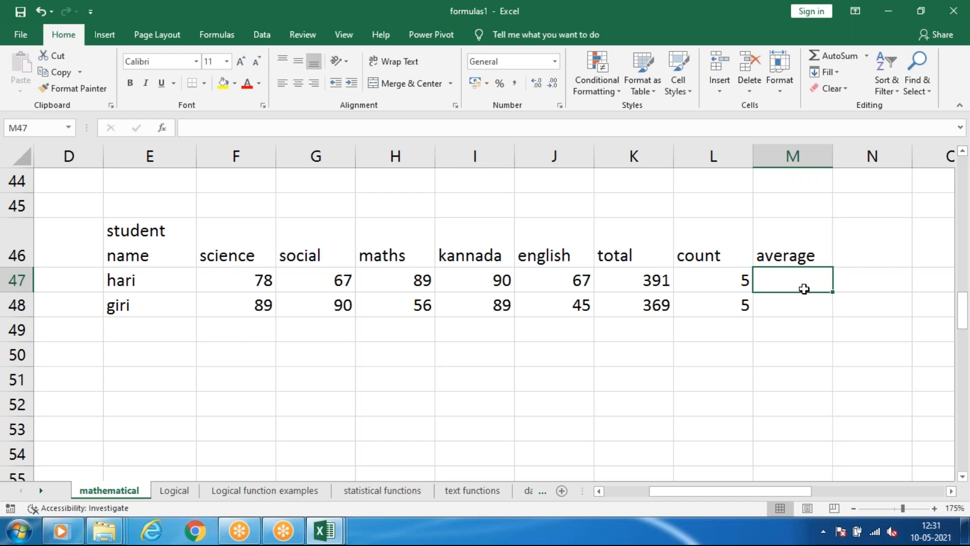
# Enter =K47/L47 in M47 to divide total by count, and fill the formula down to M48.
pyautogui.write('=')
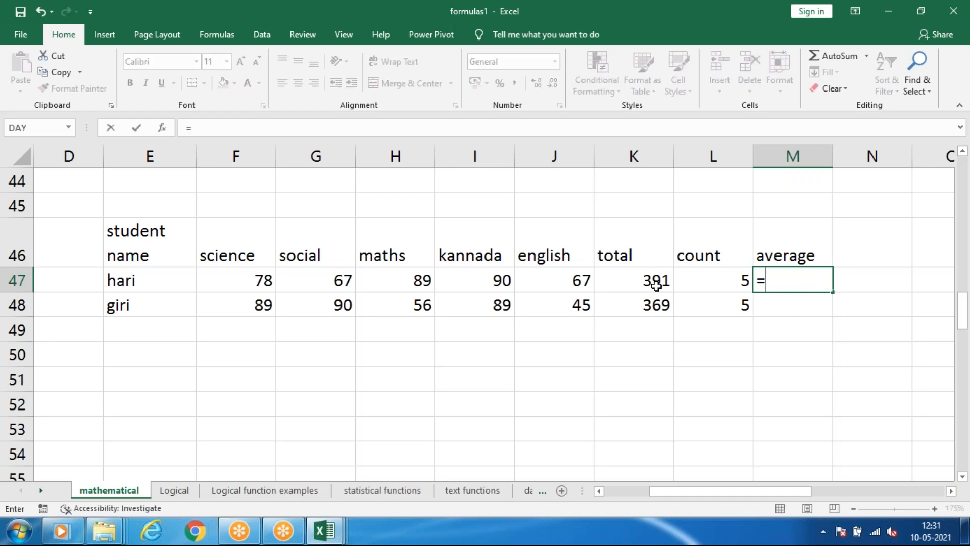
pyautogui.click(657, 284)
pyautogui.write('/')
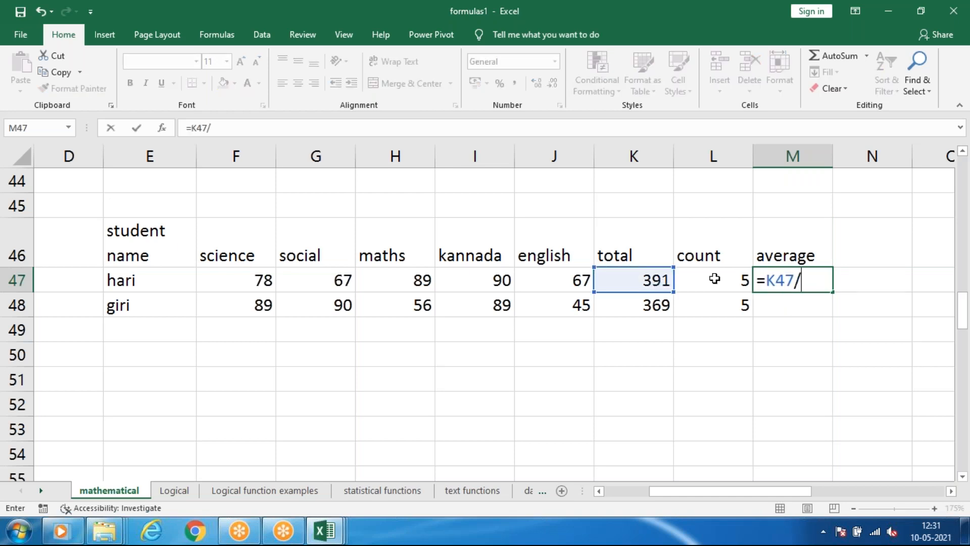
pyautogui.click(715, 280)
pyautogui.press('Return')
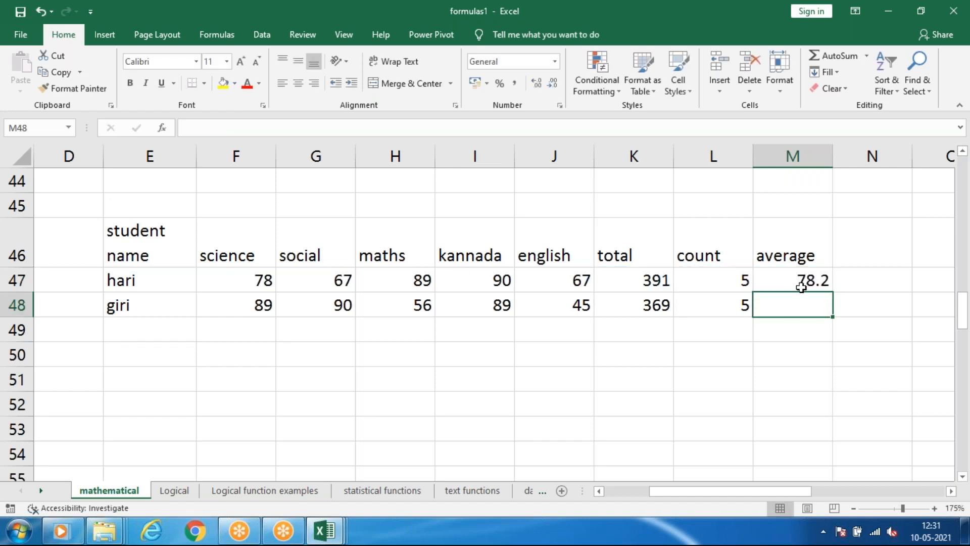
pyautogui.click(801, 287)
pyautogui.moveTo(832, 293); pyautogui.dragTo(831, 321)
pyautogui.click(840, 309)
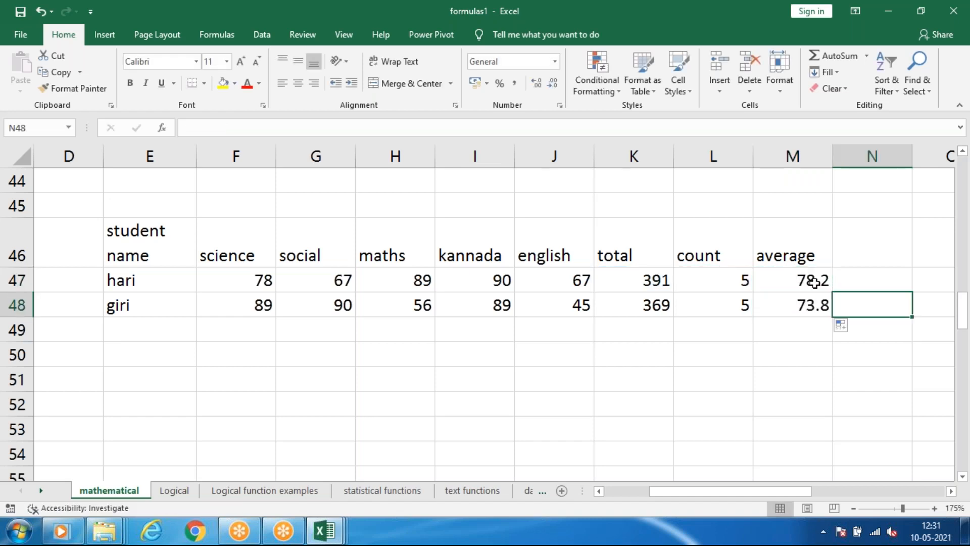
pyautogui.click(814, 282)
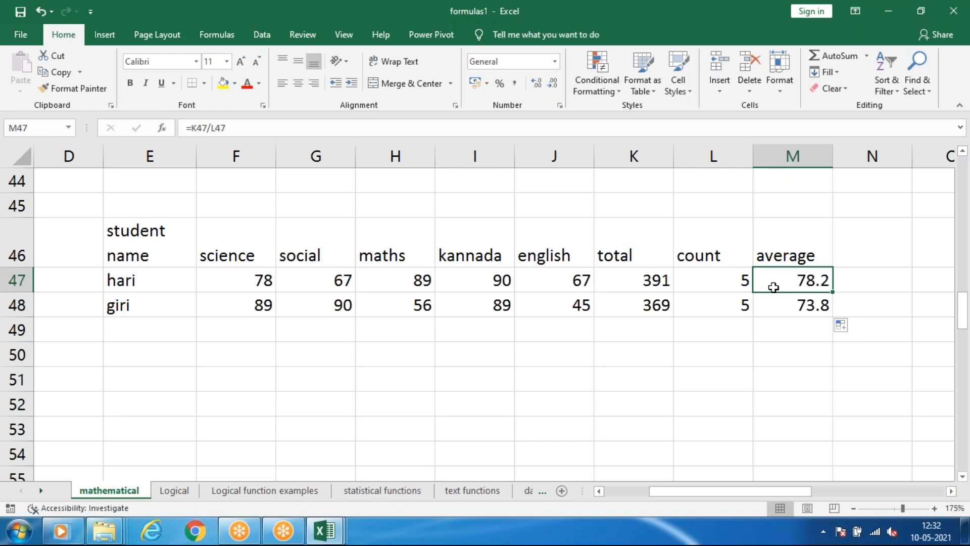
# Replace the formula in M47 with =AVERAGE(F47:J47) and fill it down to M48 for the second student.
pyautogui.write('=')
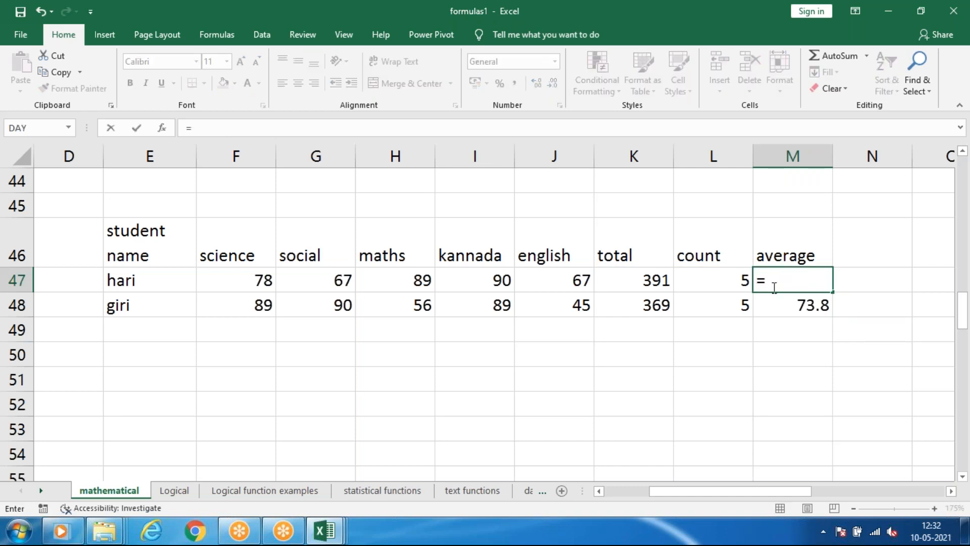
pyautogui.write('aver')
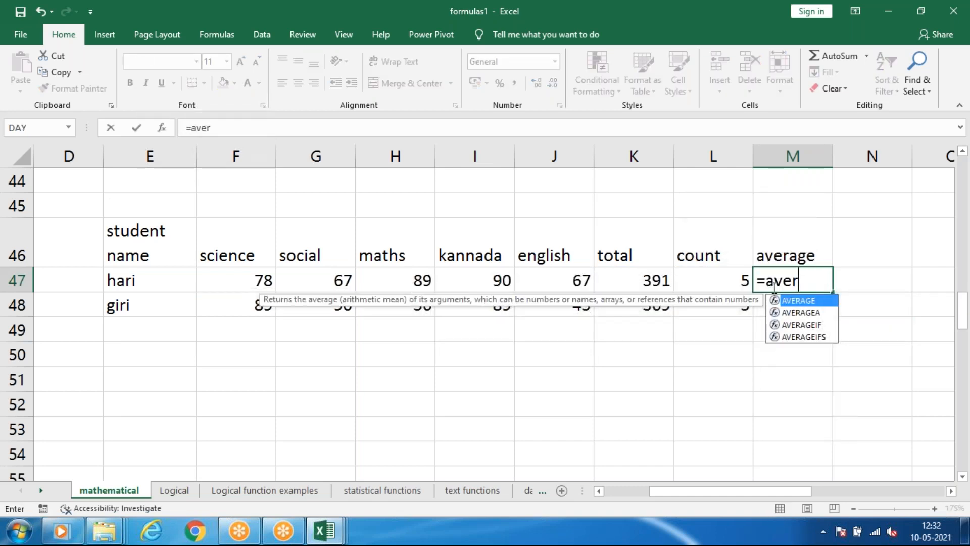
pyautogui.write('a')
pyautogui.press('Tab')
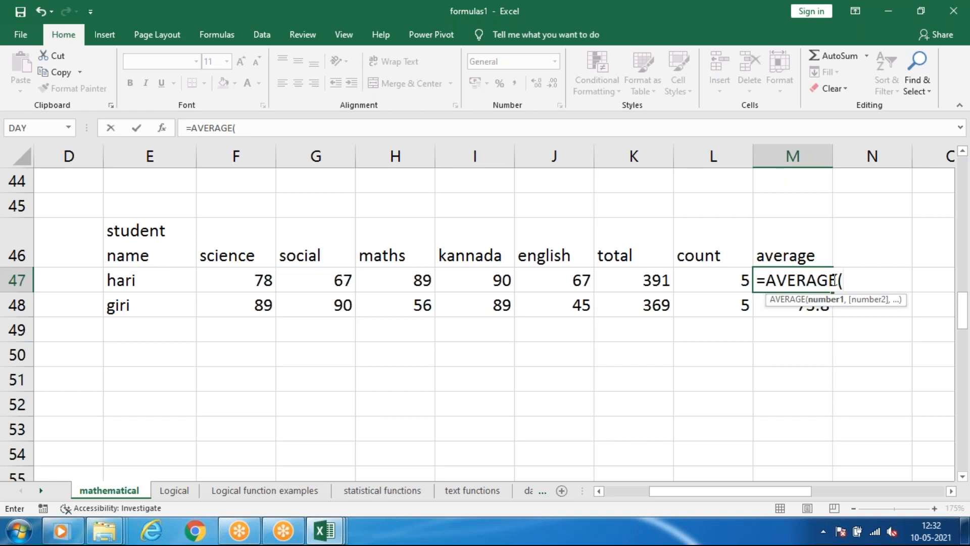
pyautogui.moveTo(229, 279); pyautogui.dragTo(570, 277)
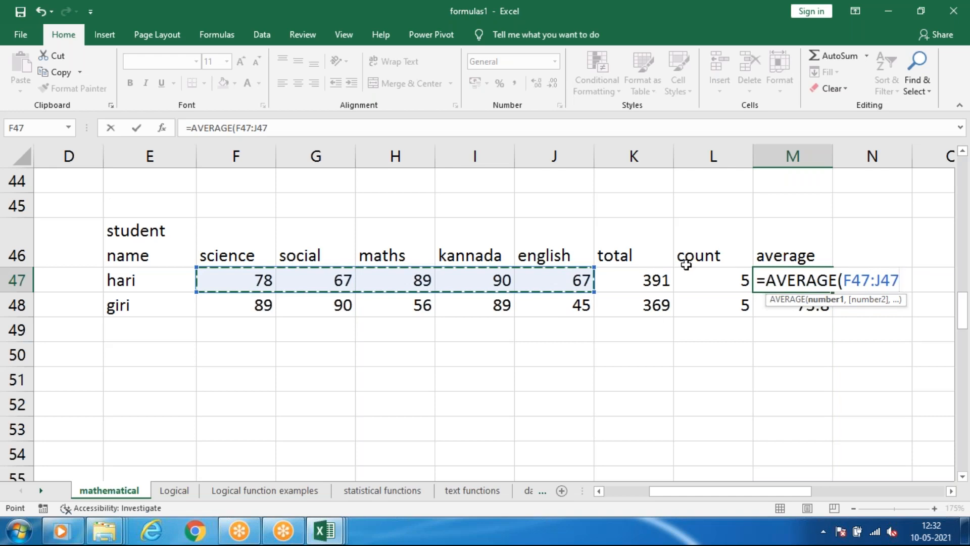
pyautogui.press('Return')
pyautogui.click(804, 280)
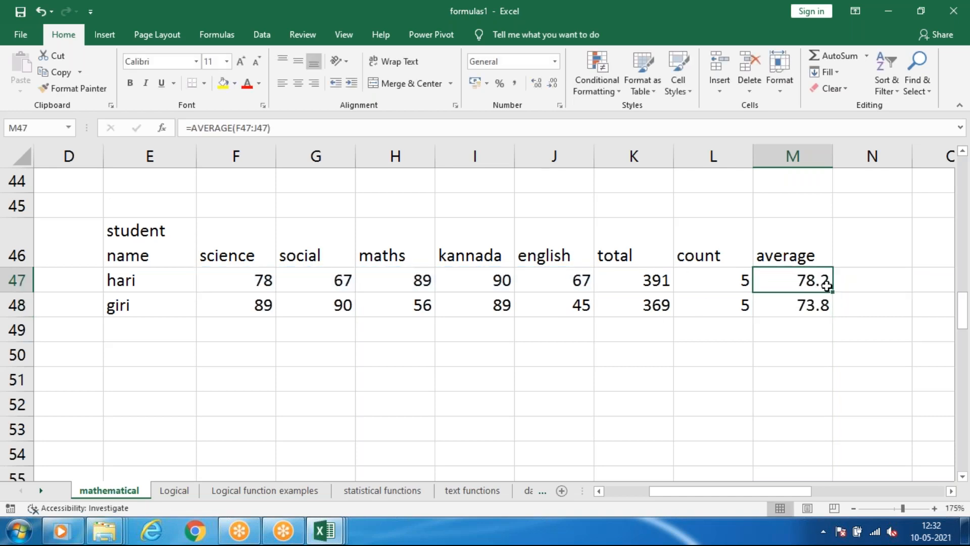
pyautogui.moveTo(832, 291); pyautogui.dragTo(836, 309)
pyautogui.click(873, 307)
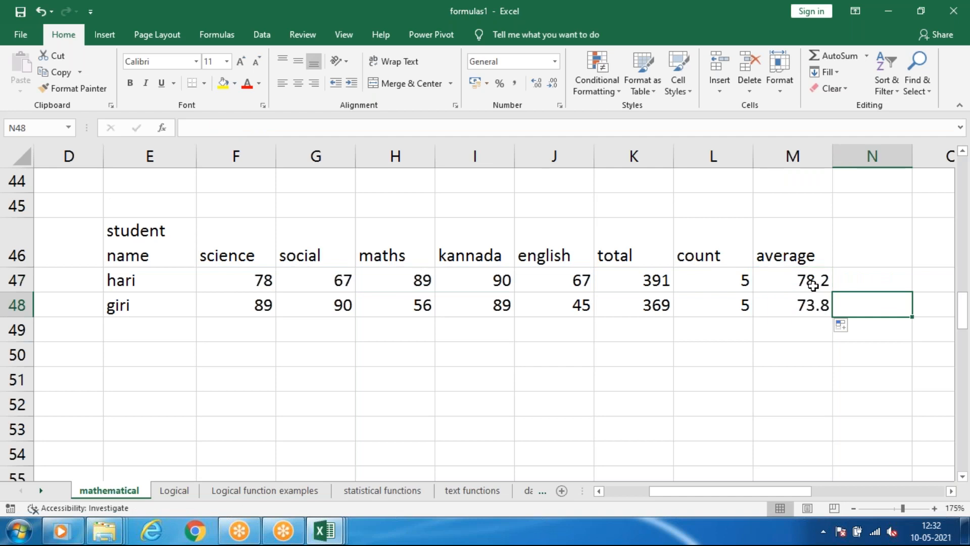
pyautogui.click(812, 281)
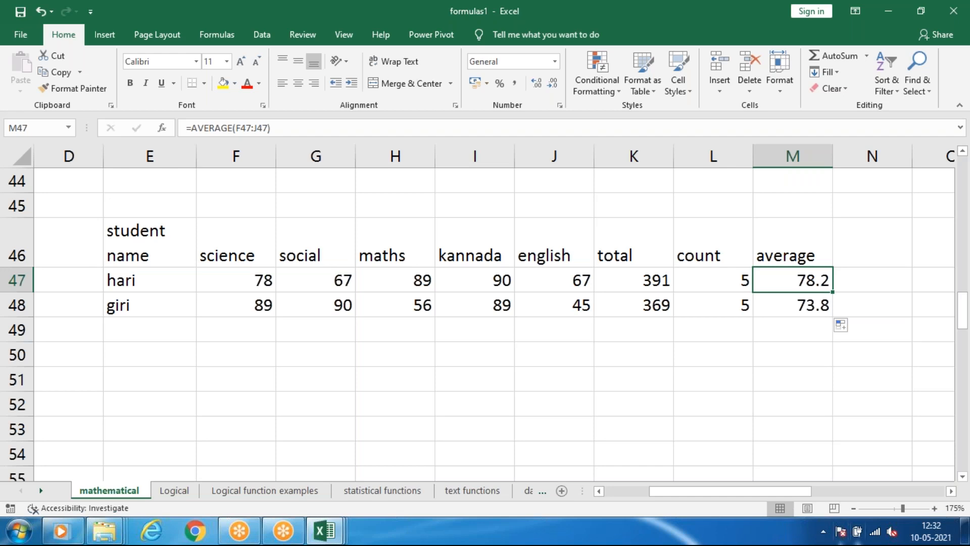
# Review the worked examples on the mathematical sheet, from sum and product through subtraction and division to max, min and average.
pyautogui.moveTo(747, 495); pyautogui.dragTo(701, 494)
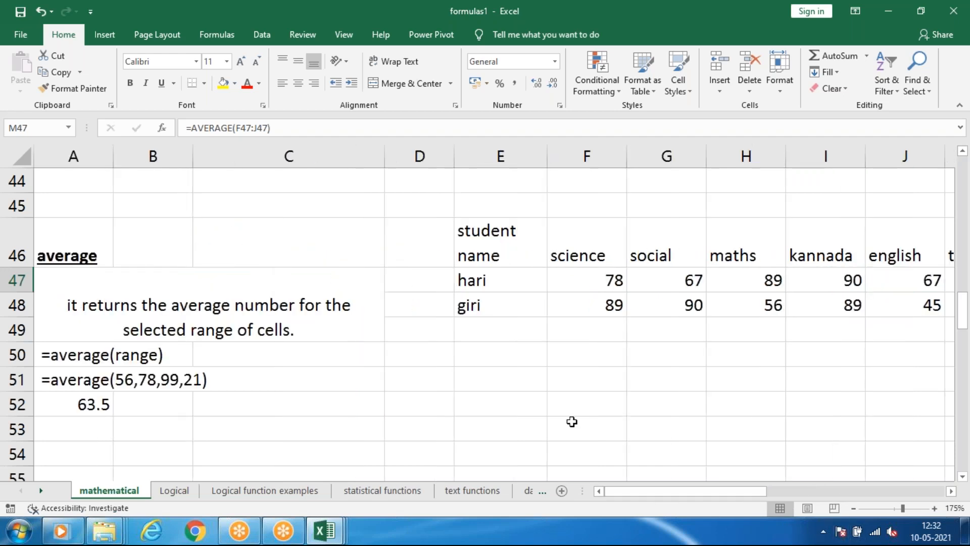
pyautogui.scroll(-1, 234, 230)
pyautogui.scroll(-1, 234, 230)
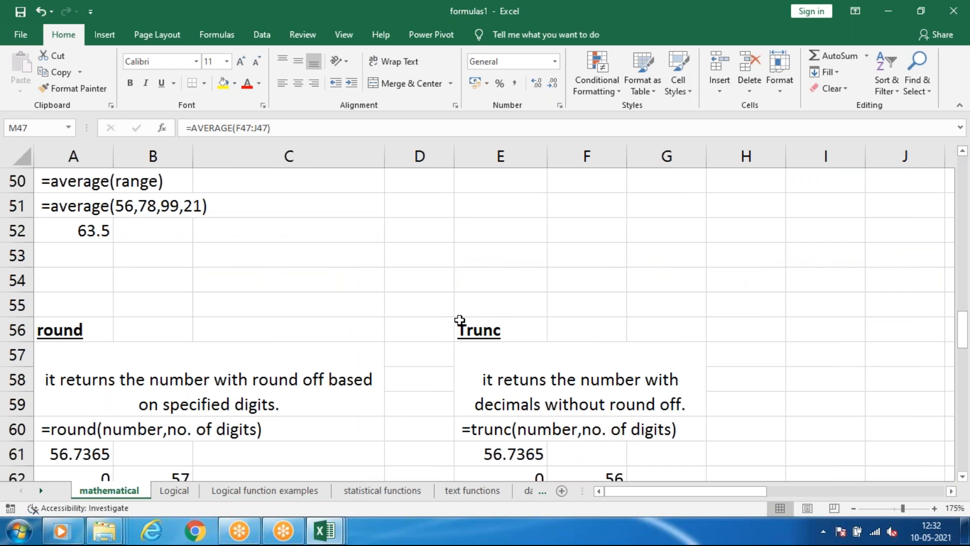
pyautogui.scroll(-1, 459, 318)
pyautogui.scroll(2, 224, 259)
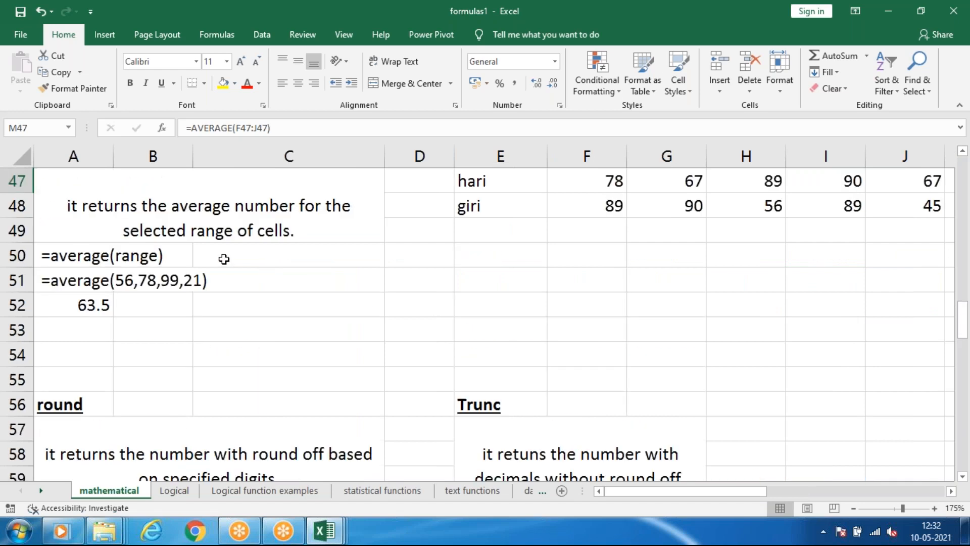
pyautogui.scroll(15, 224, 259)
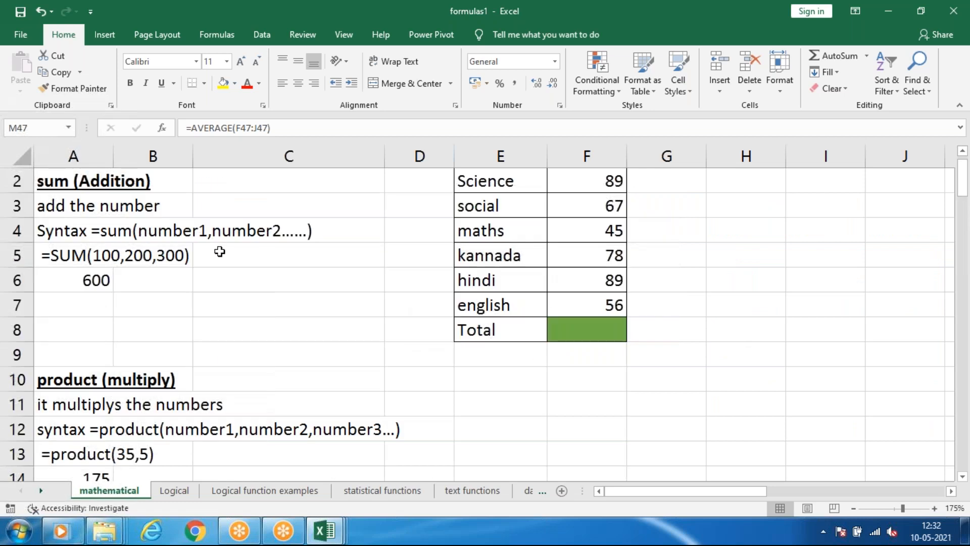
pyautogui.scroll(-6, 218, 255)
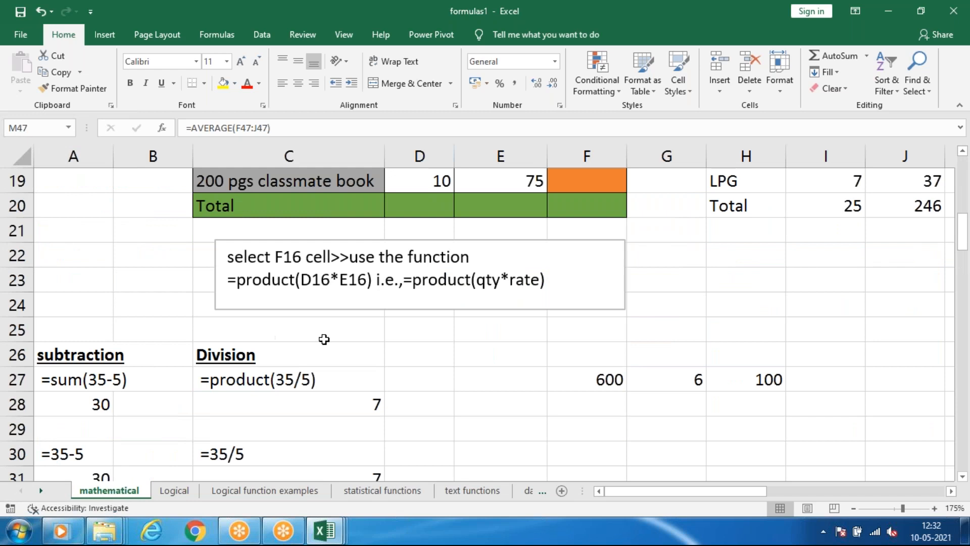
pyautogui.scroll(-5, 338, 281)
pyautogui.scroll(5, 336, 281)
pyautogui.scroll(-4, 458, 356)
pyautogui.scroll(2, 411, 321)
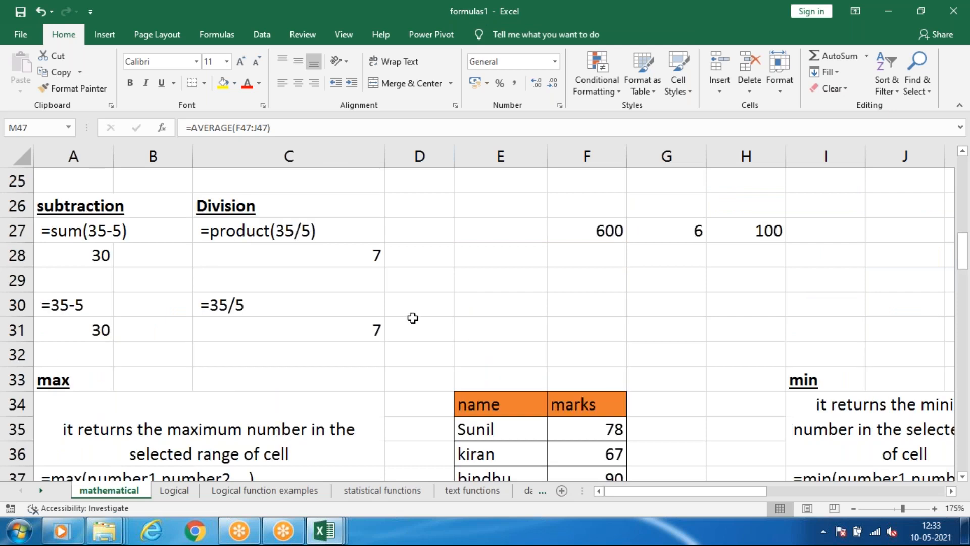
pyautogui.scroll(-2, 341, 264)
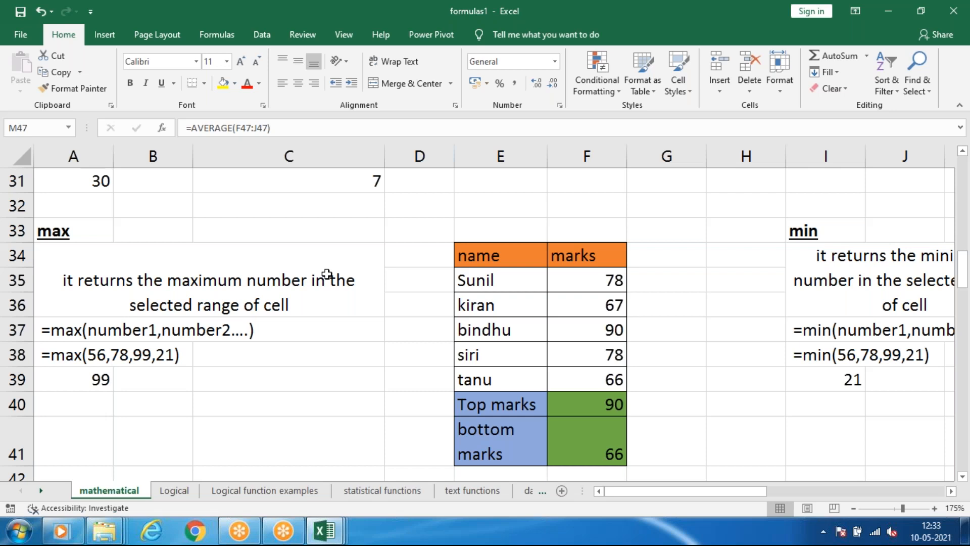
pyautogui.scroll(-1, 105, 312)
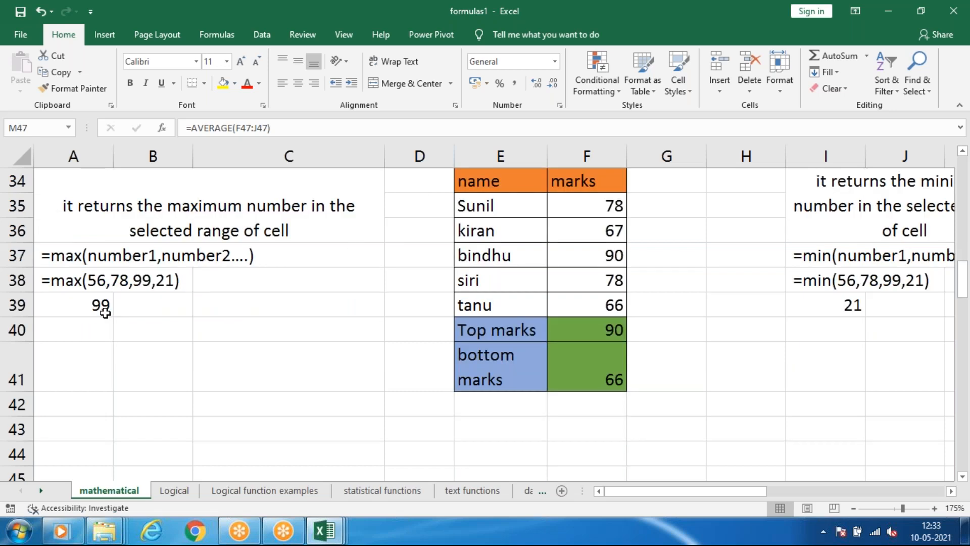
# Clear the top marks and bottom marks results in F40:F41.
pyautogui.scroll(-3, 105, 312)
pyautogui.scroll(2, 318, 347)
pyautogui.moveTo(599, 253); pyautogui.dragTo(606, 302)
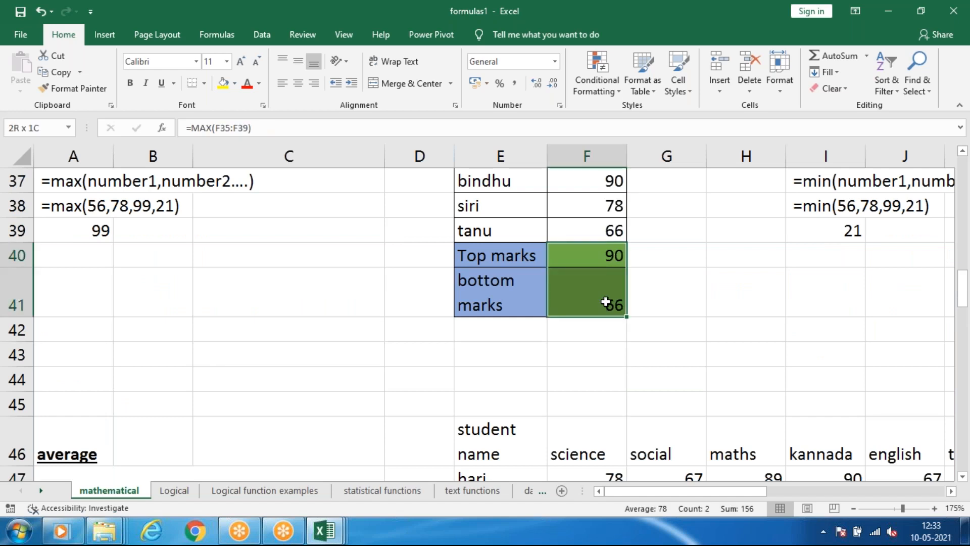
pyautogui.press('Delete')
pyautogui.click(728, 299)
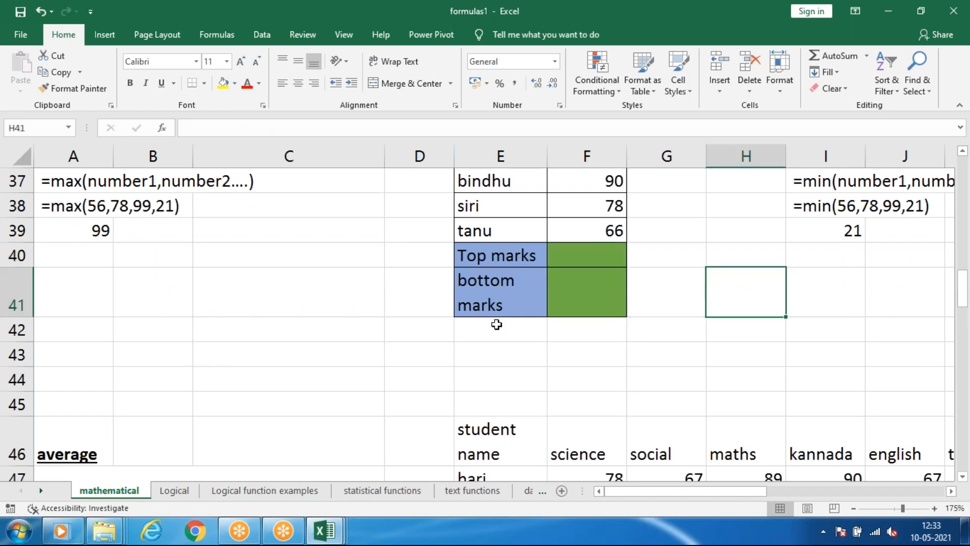
# Clear the total, count and average results of both students in K47:M48, keeping the headings.
pyautogui.scroll(-1, 499, 325)
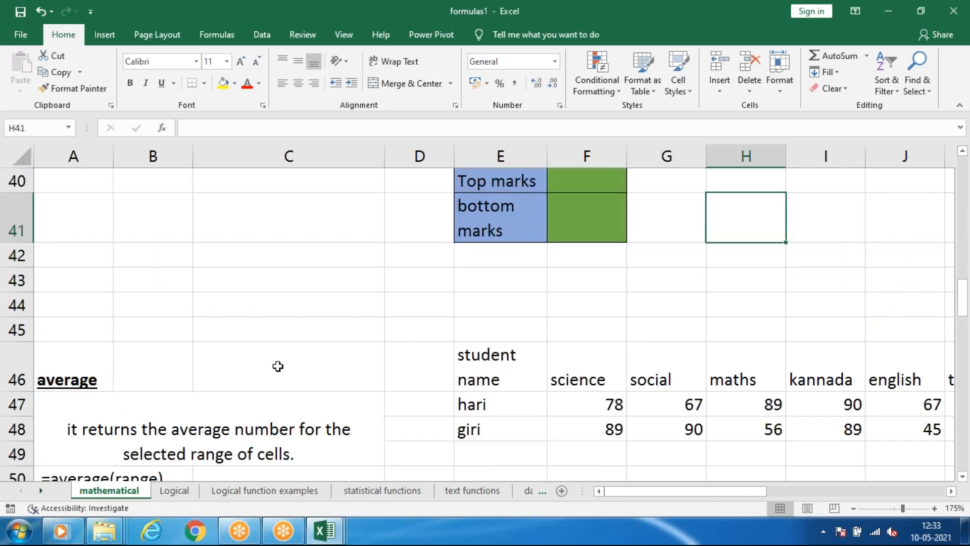
pyautogui.scroll(-1, 278, 366)
pyautogui.scroll(-2, 221, 299)
pyautogui.scroll(1, 226, 301)
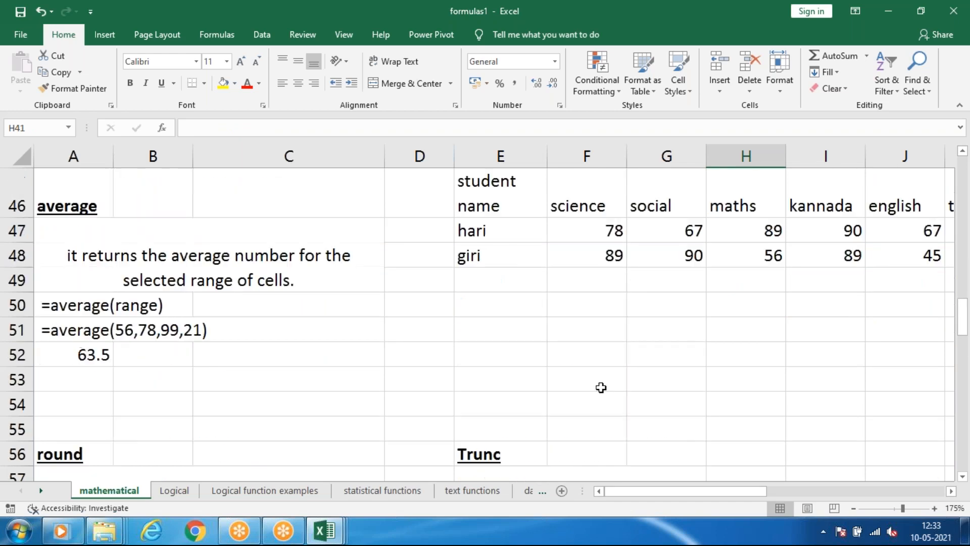
pyautogui.moveTo(624, 494); pyautogui.dragTo(718, 494)
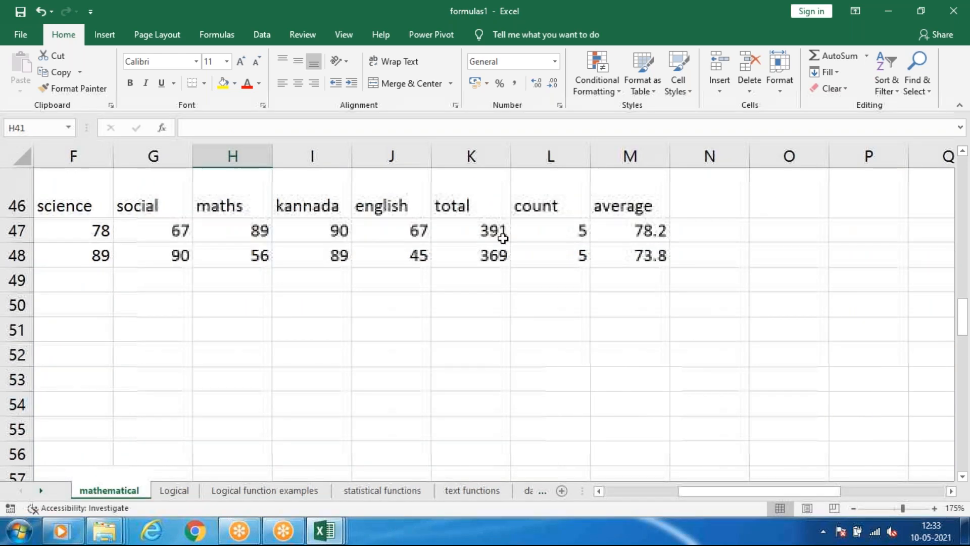
pyautogui.moveTo(496, 231); pyautogui.dragTo(639, 258)
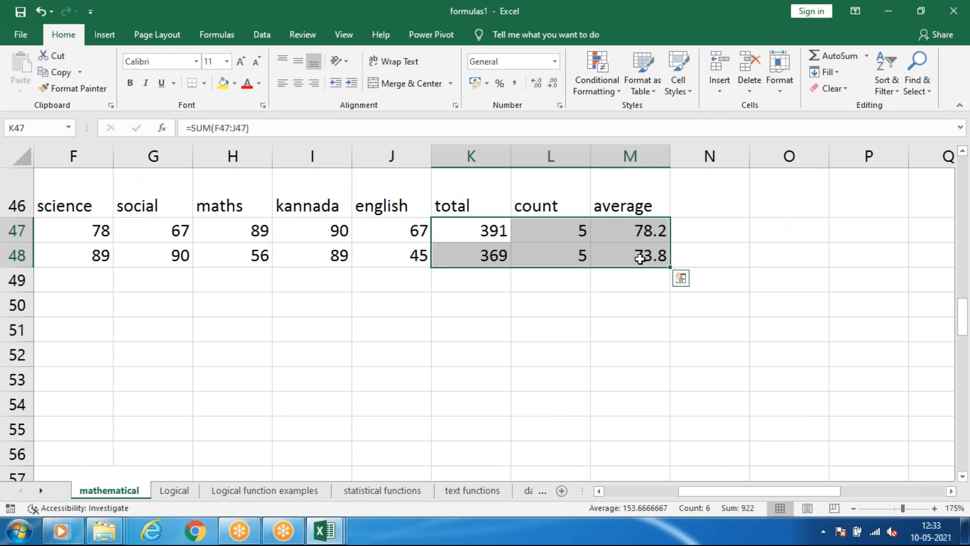
pyautogui.press('Delete')
pyautogui.click(539, 320)
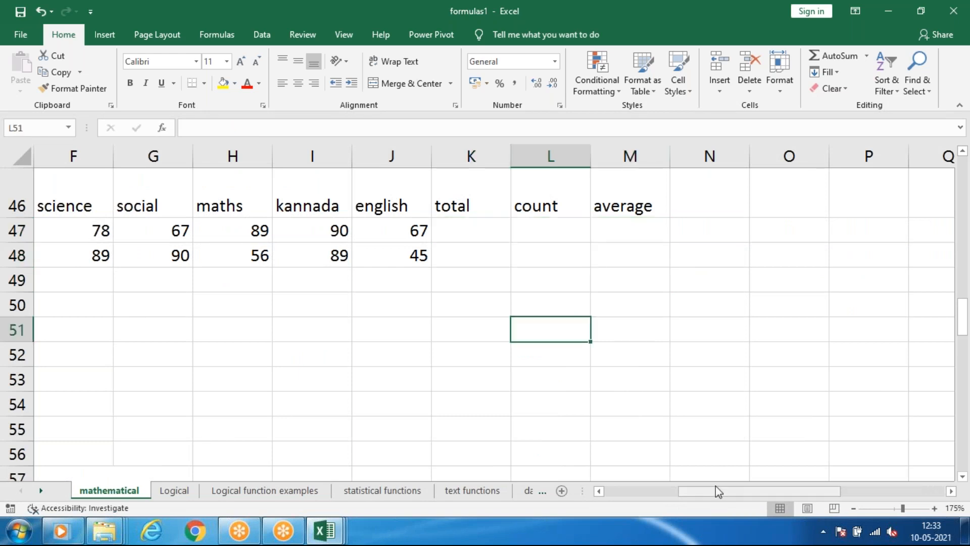
# Examine the round and Trunc sections below the average example, and select the sample number in A61.
pyautogui.moveTo(716, 486); pyautogui.dragTo(642, 489)
pyautogui.scroll(-2, 165, 346)
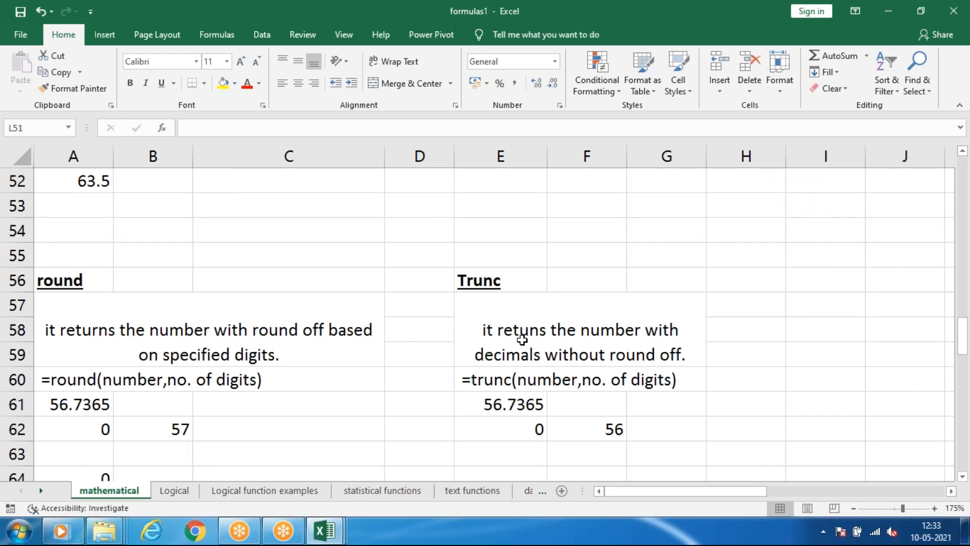
pyautogui.scroll(-2, 251, 329)
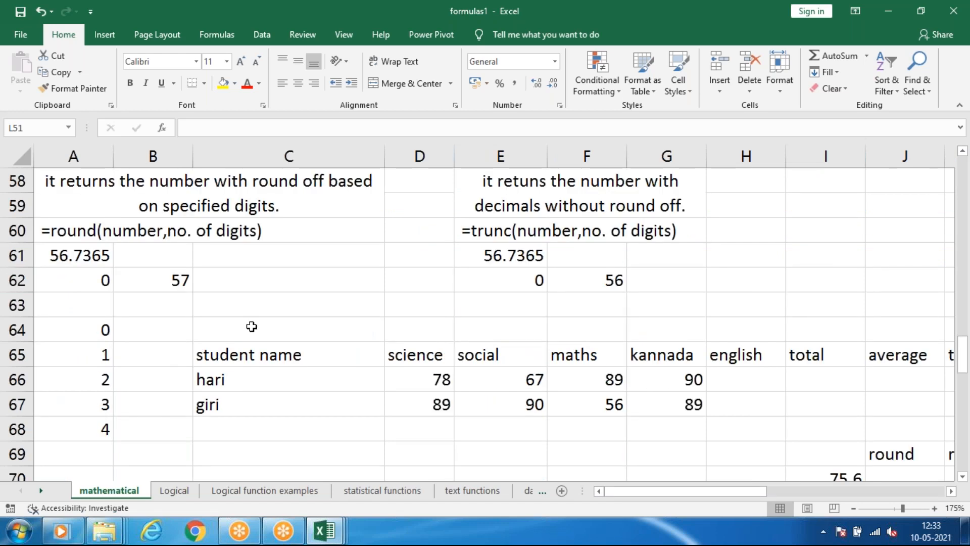
pyautogui.scroll(1, 251, 326)
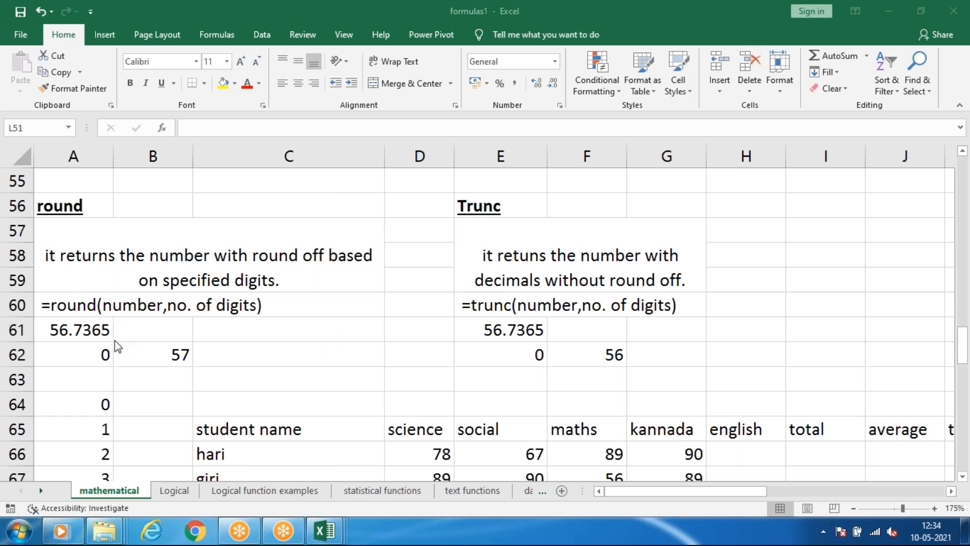
pyautogui.click(103, 360)
pyautogui.click(92, 327)
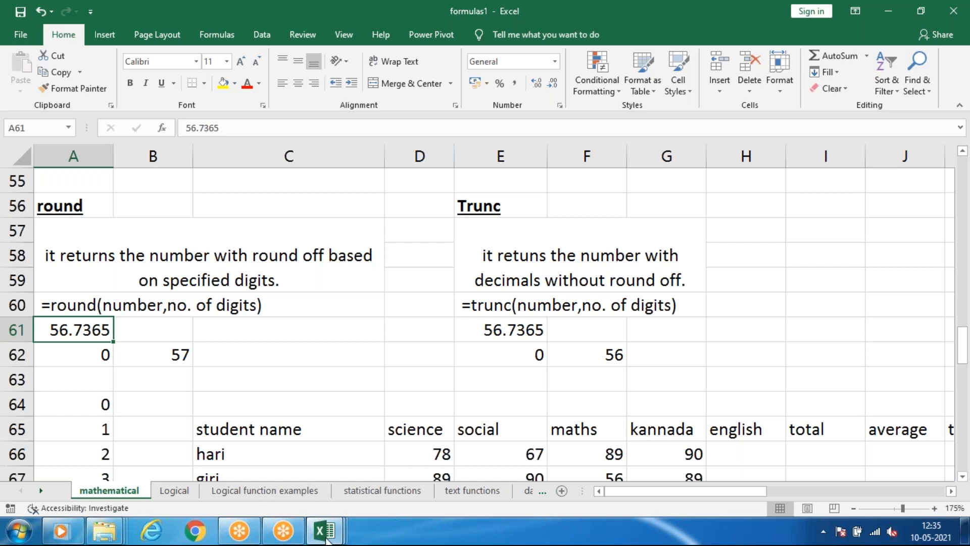
# Enter the column headers product, quantity and price in cells K52 to M52.
pyautogui.moveTo(738, 492); pyautogui.dragTo(773, 492)
pyautogui.scroll(2, 639, 283)
pyautogui.click(557, 255)
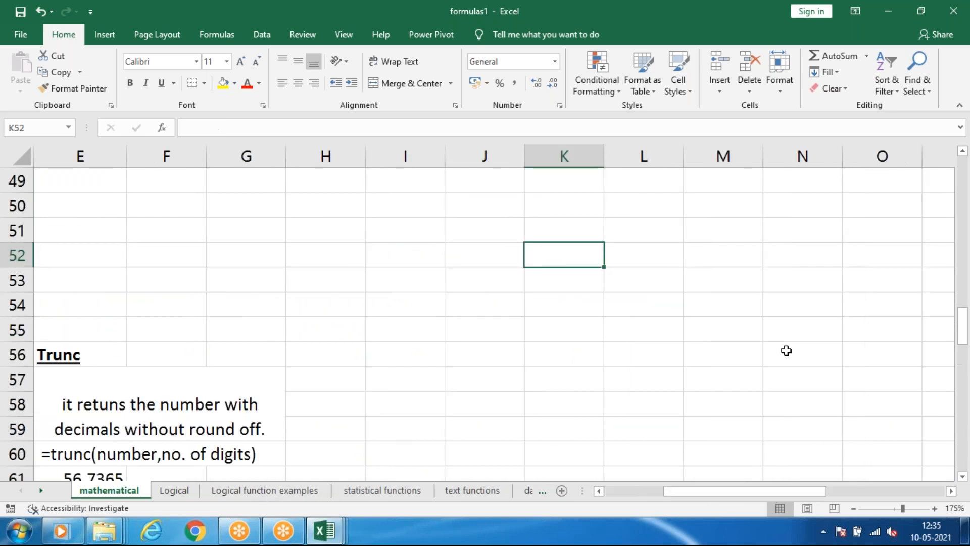
pyautogui.write('product')
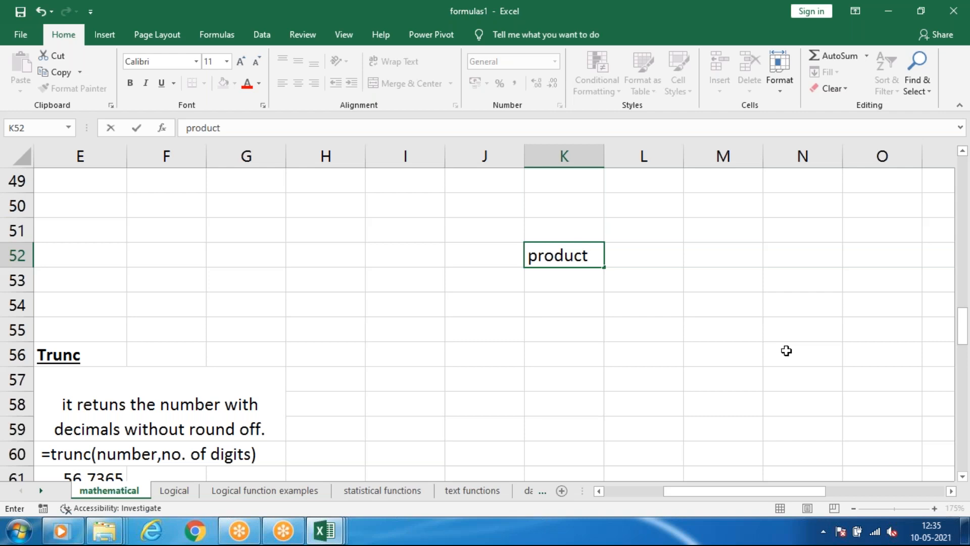
pyautogui.press('Tab')
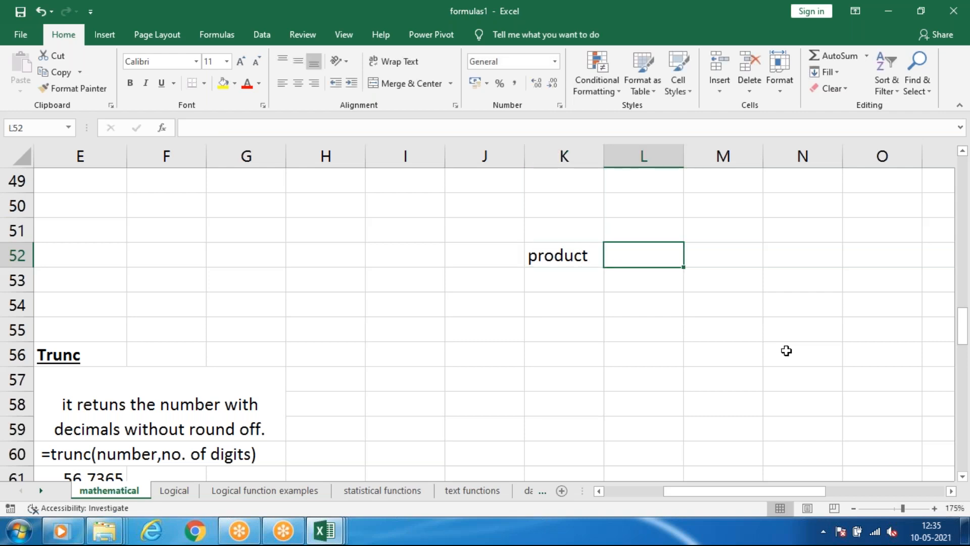
pyautogui.write('quant')
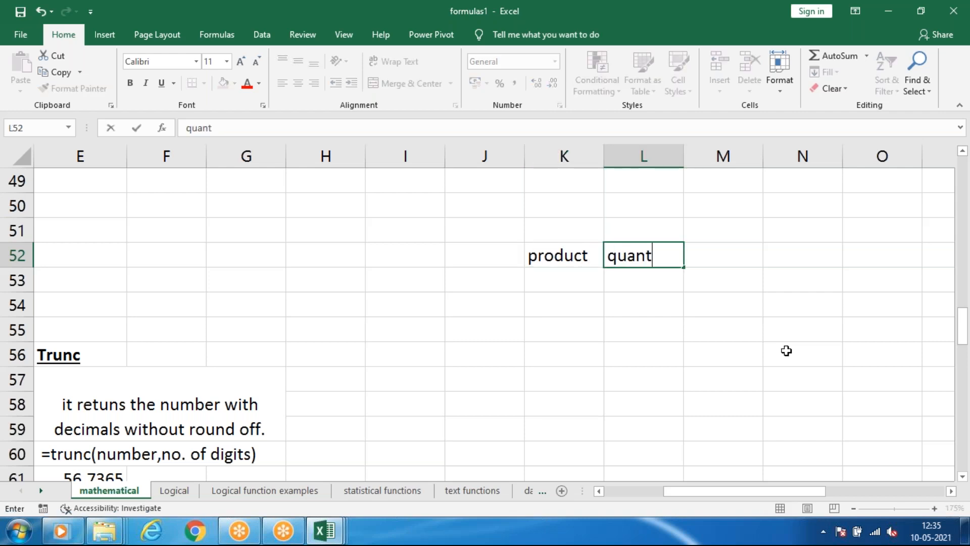
pyautogui.write('ity')
pyautogui.press('Tab')
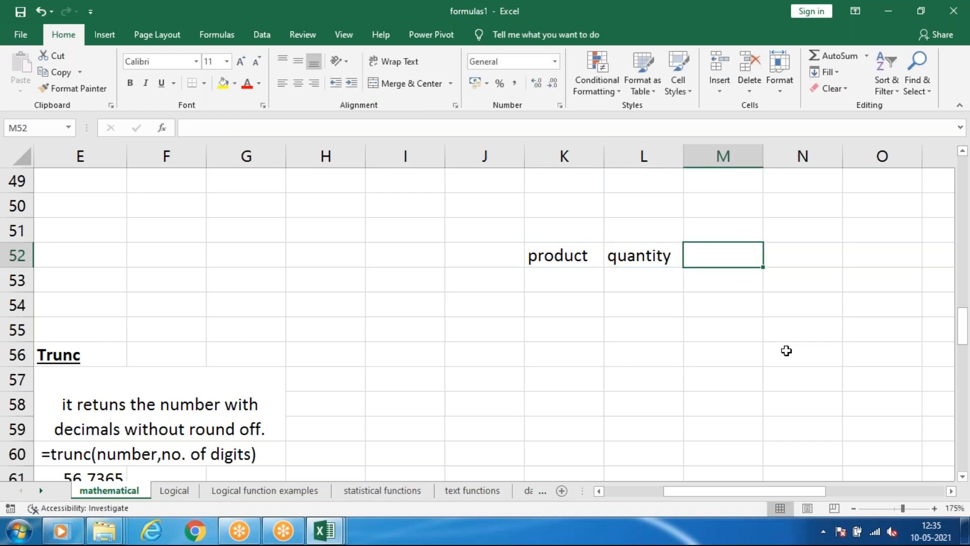
pyautogui.write('price')
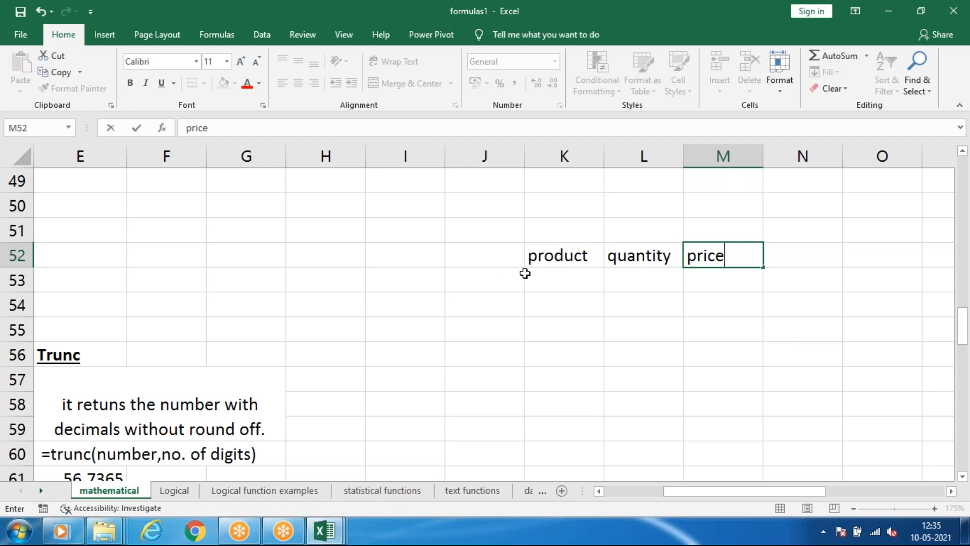
pyautogui.press('Return')
# Fill row 53 with the product pencil, quantity 5 and price 4.50.
pyautogui.write('pencil')
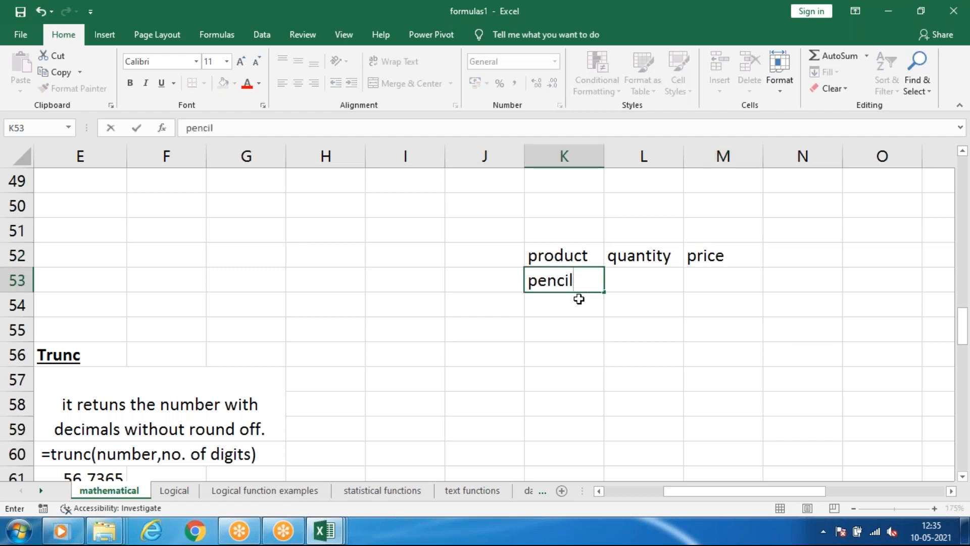
pyautogui.press('Tab')
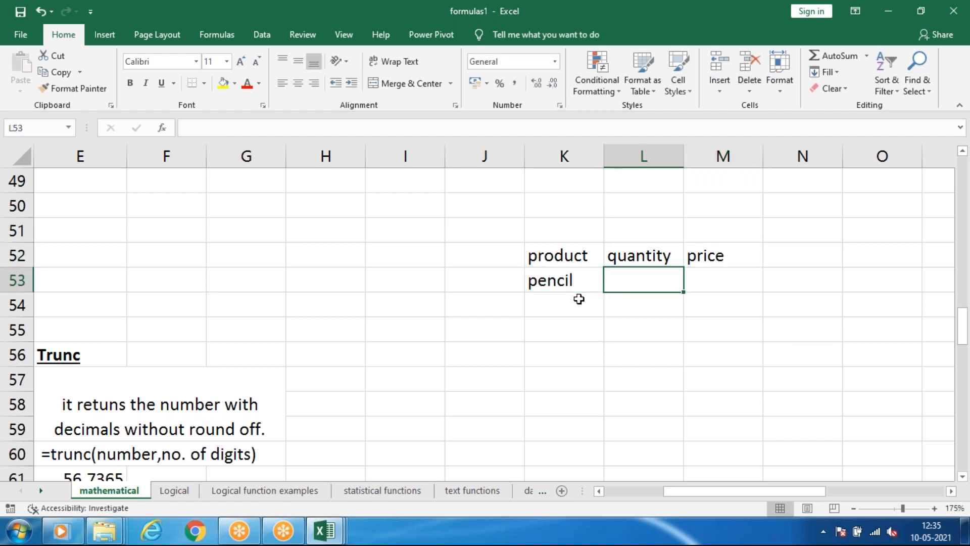
pyautogui.write('5')
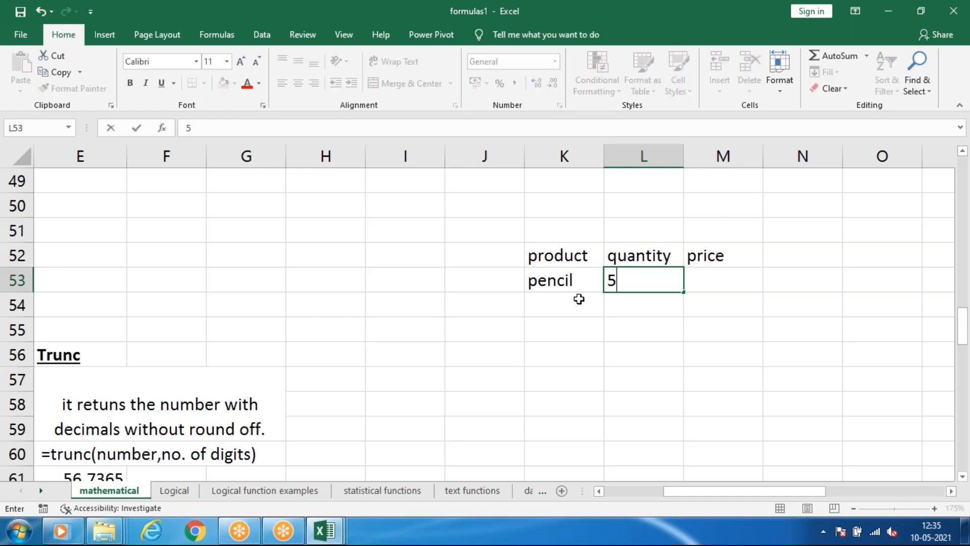
pyautogui.press('Tab')
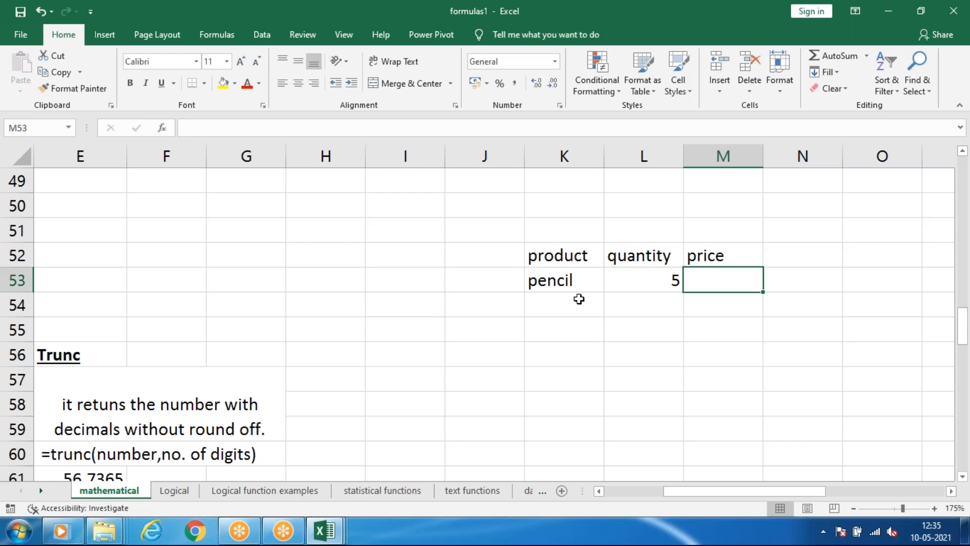
pyautogui.write('4.50')
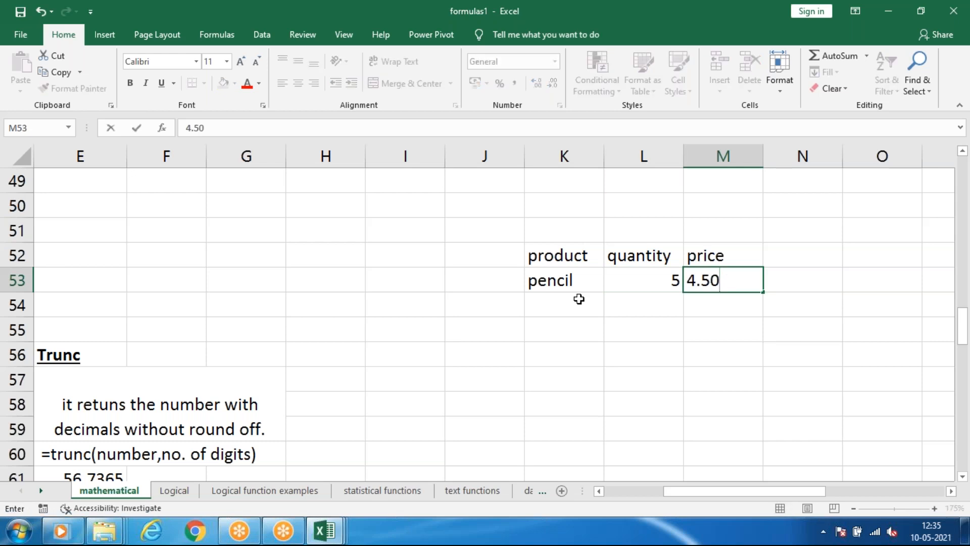
pyautogui.press('Return')
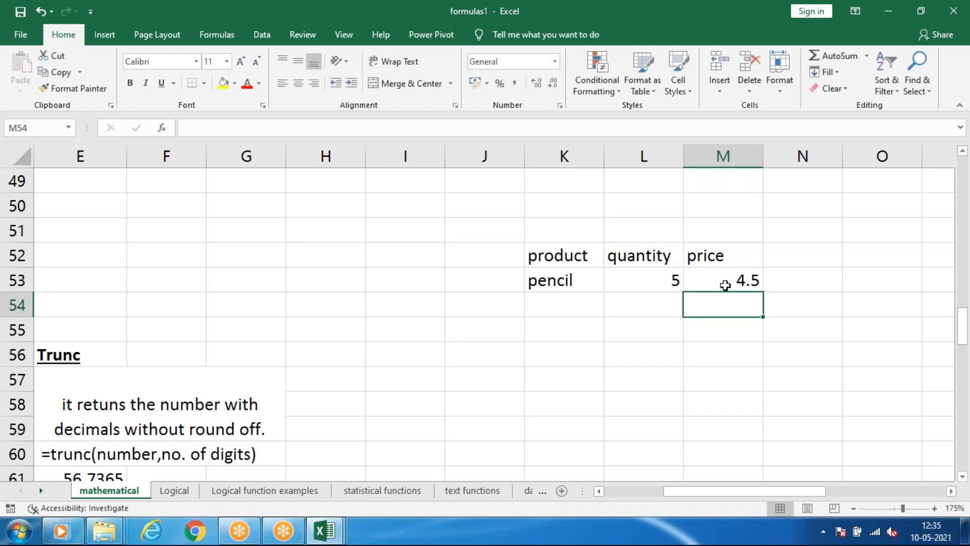
pyautogui.click(738, 280)
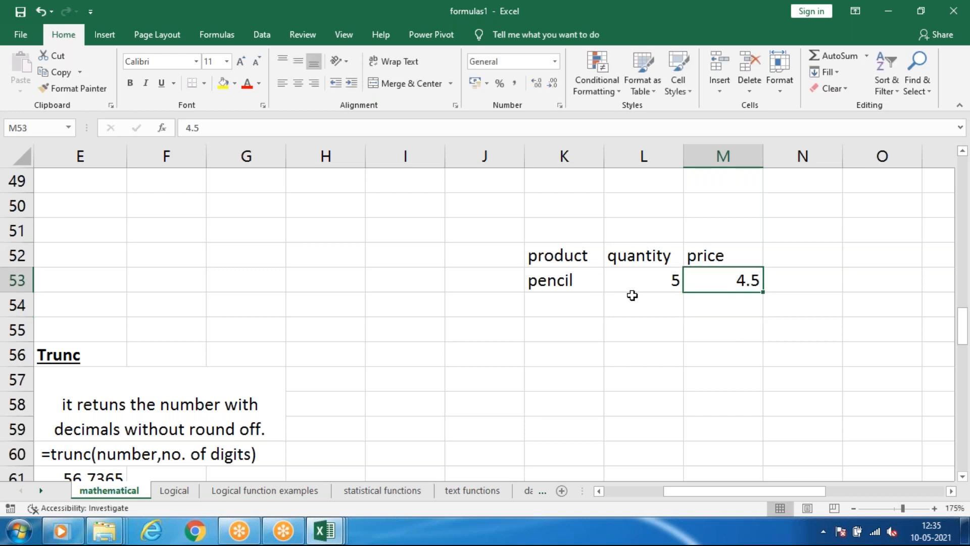
# Add the products pen and book below pencil, in cells K54 and K55.
pyautogui.click(562, 298)
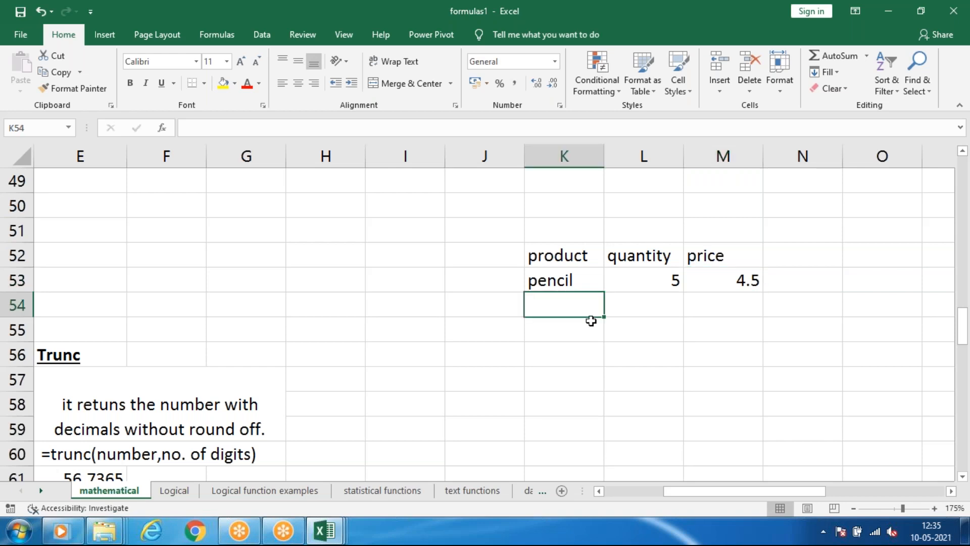
pyautogui.write('pen')
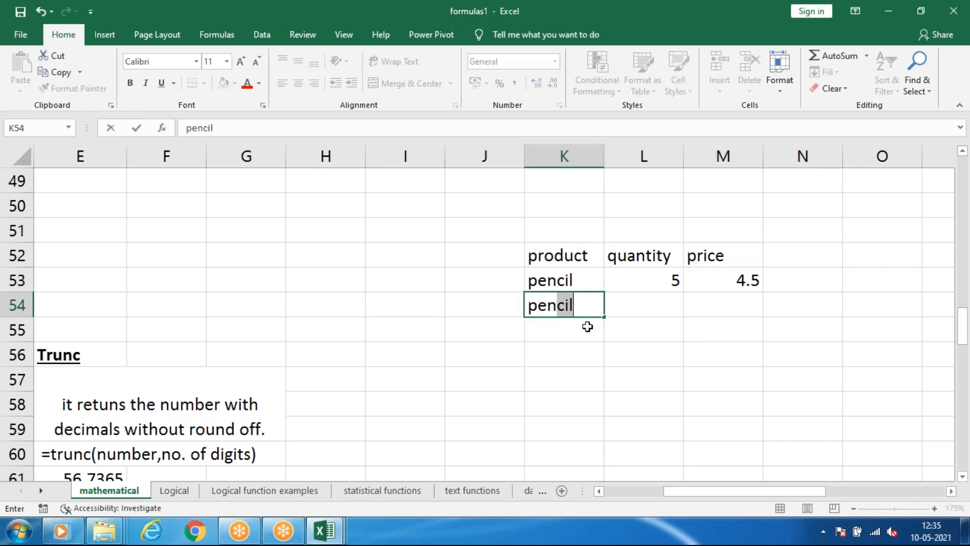
pyautogui.press('BackSpace')
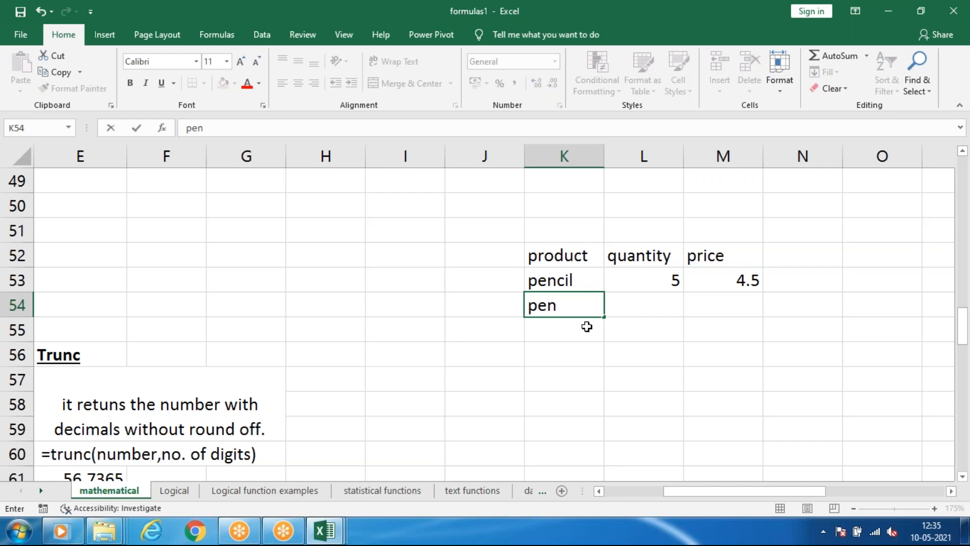
pyautogui.press('Return')
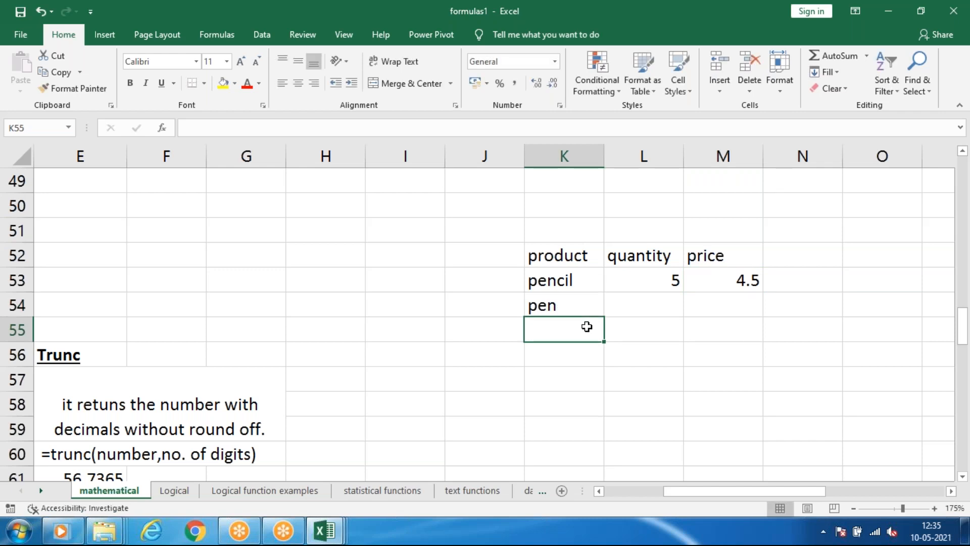
pyautogui.write('book')
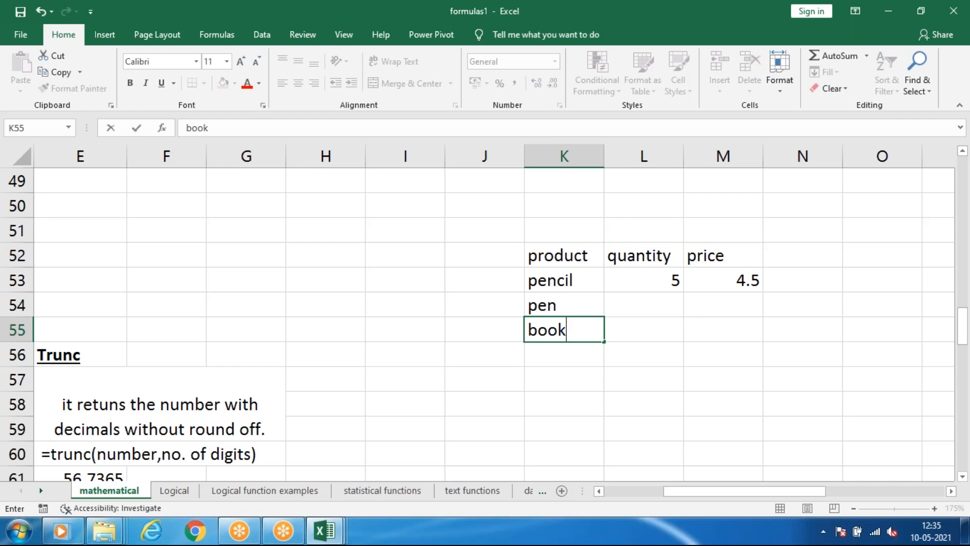
# Enter quantity 7 for pen and 8 for book in cells L54 and L55.
pyautogui.click(659, 310)
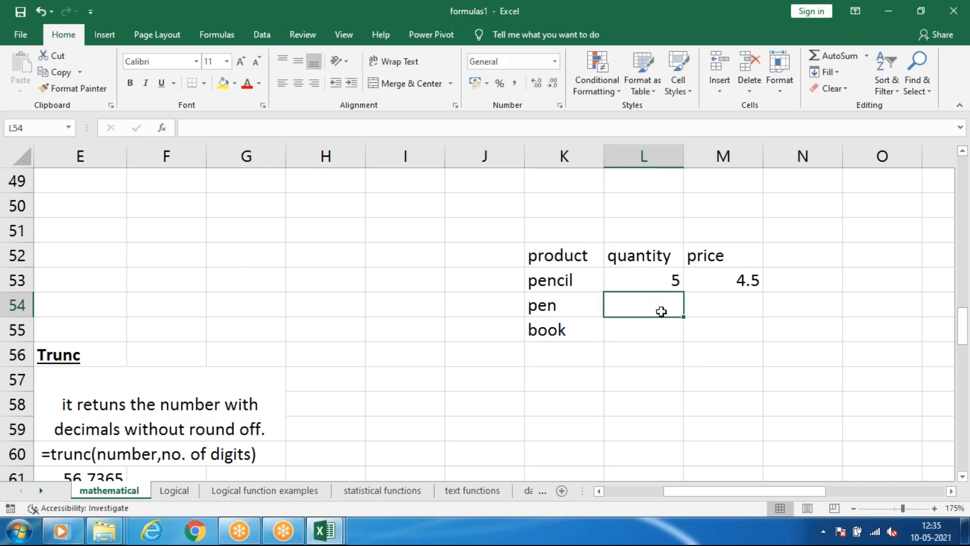
pyautogui.write('7')
pyautogui.click(658, 338)
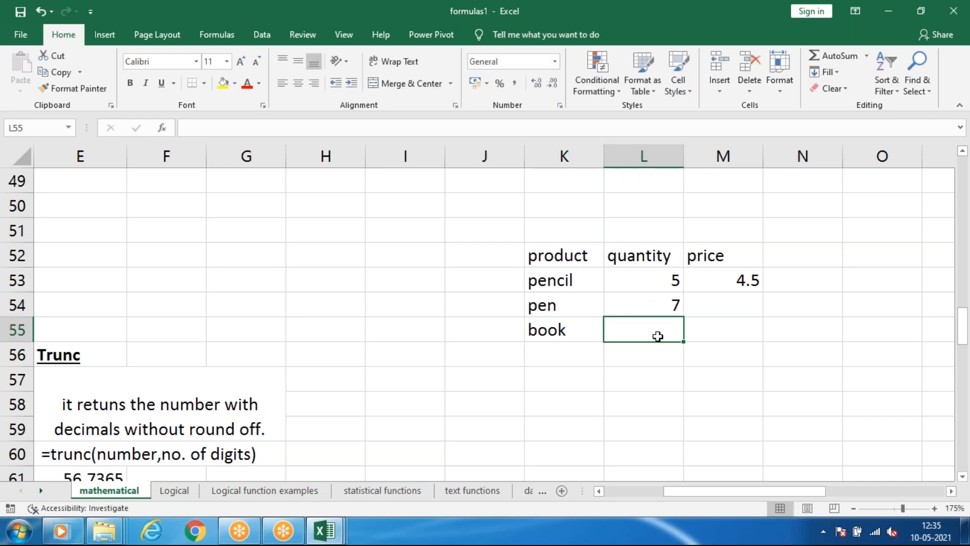
pyautogui.write('8')
# Enter price 7.80 for pen and 45.70 for book in cells M54 and M55.
pyautogui.click(745, 302)
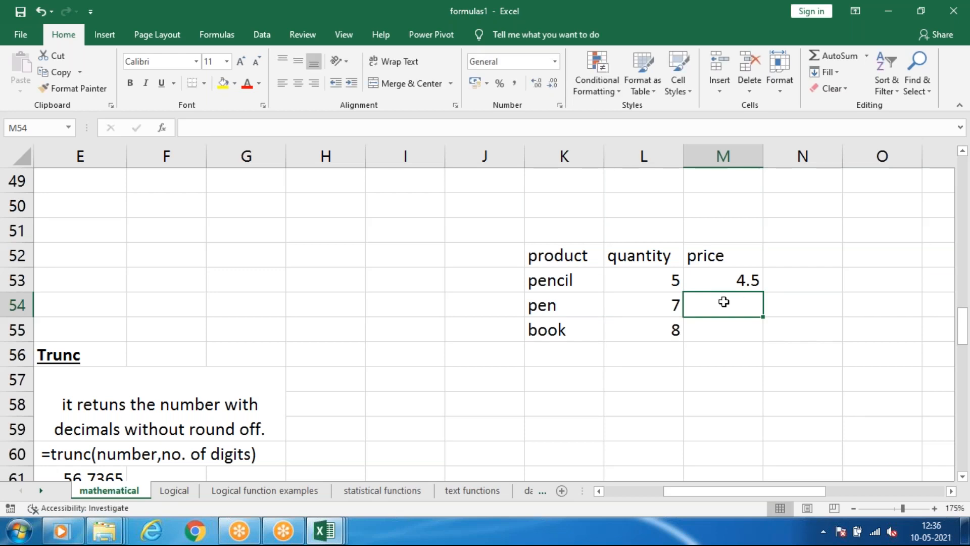
pyautogui.write('7.80')
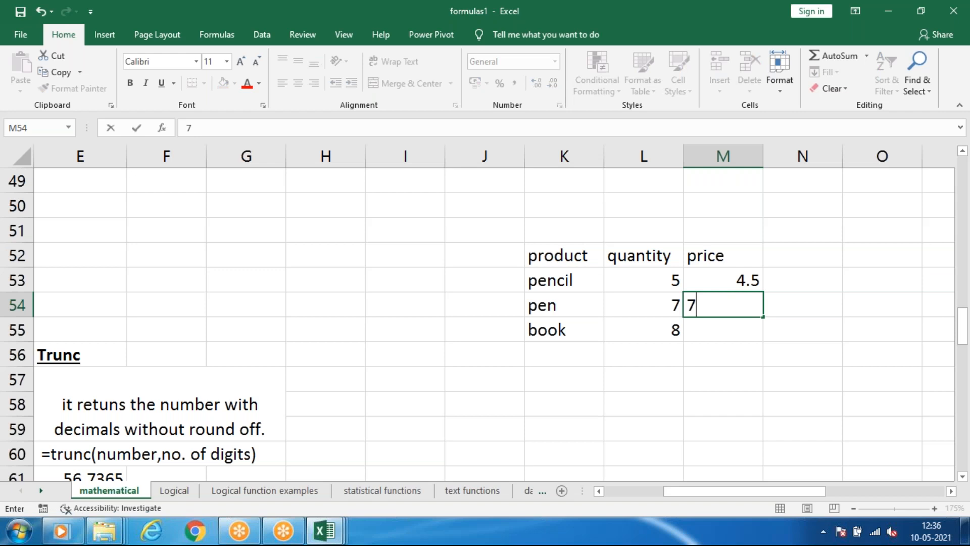
pyautogui.click(721, 327)
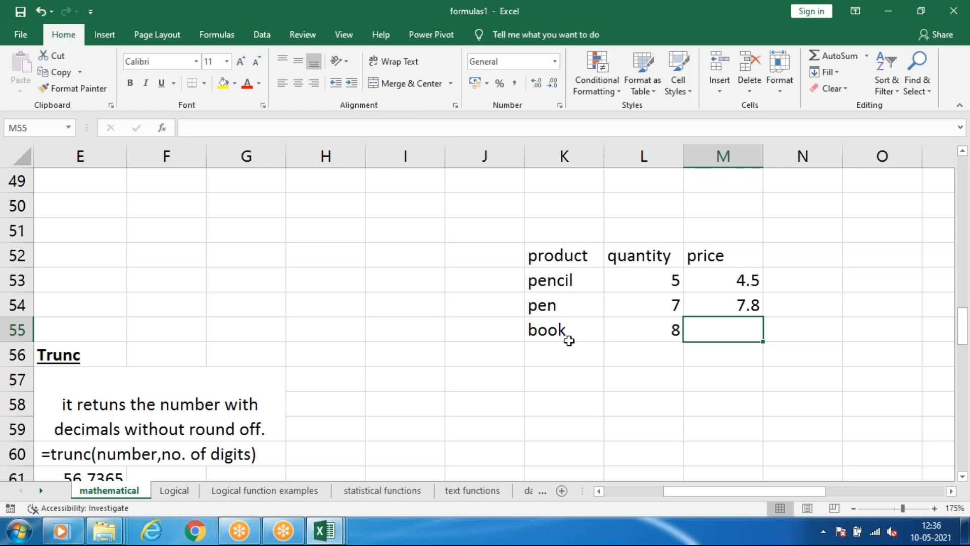
pyautogui.write('45.')
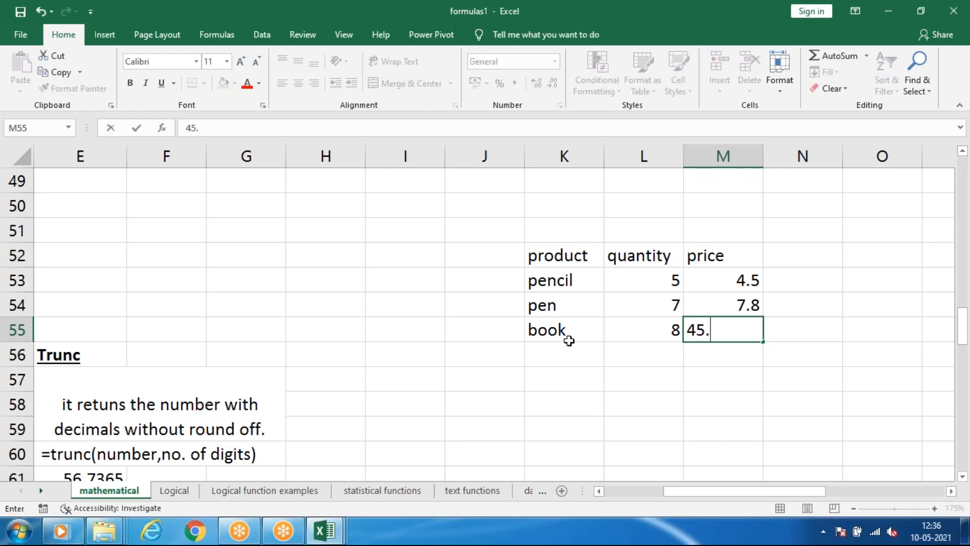
pyautogui.write('70')
pyautogui.click(829, 362)
# Add the header total in cell N52, next to the price header.
pyautogui.click(793, 277)
pyautogui.click(786, 249)
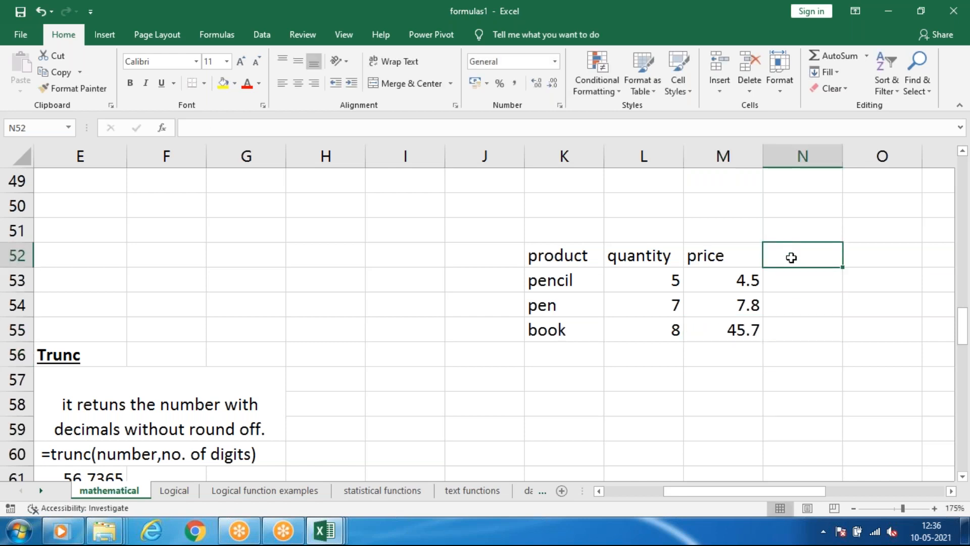
pyautogui.write('to')
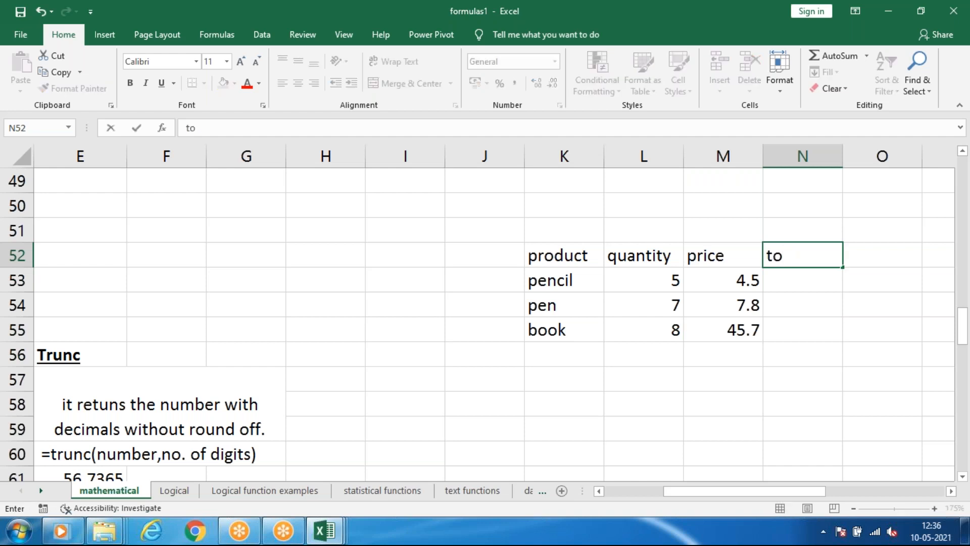
pyautogui.write('tal')
# Calculate the pencil total in N53 with =PRODUCT(L53:M53), multiplying quantity by price.
pyautogui.click(791, 282)
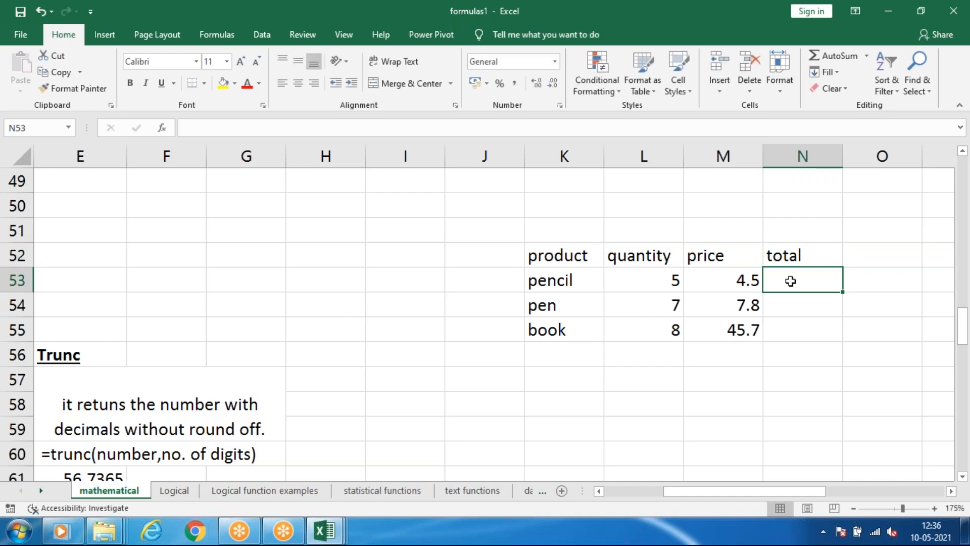
pyautogui.write('=')
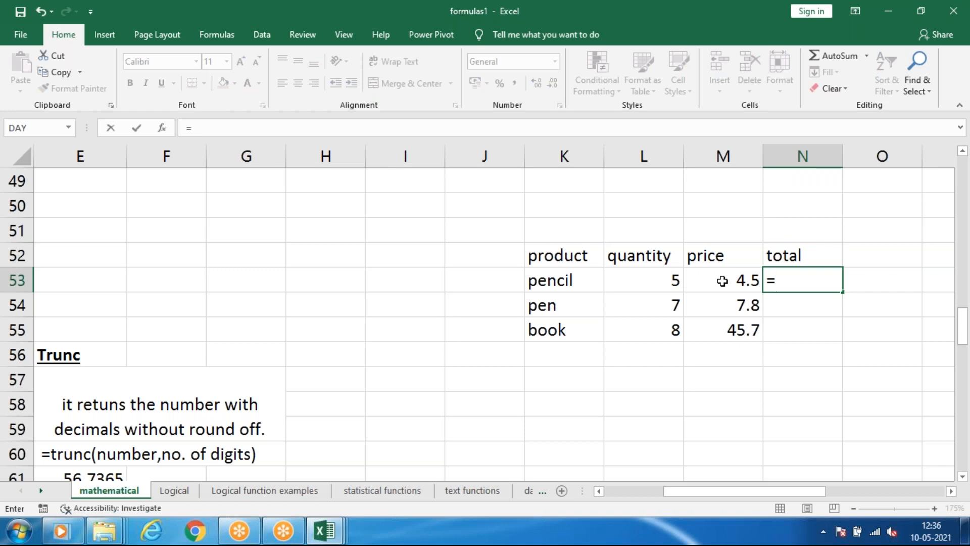
pyautogui.write('pro')
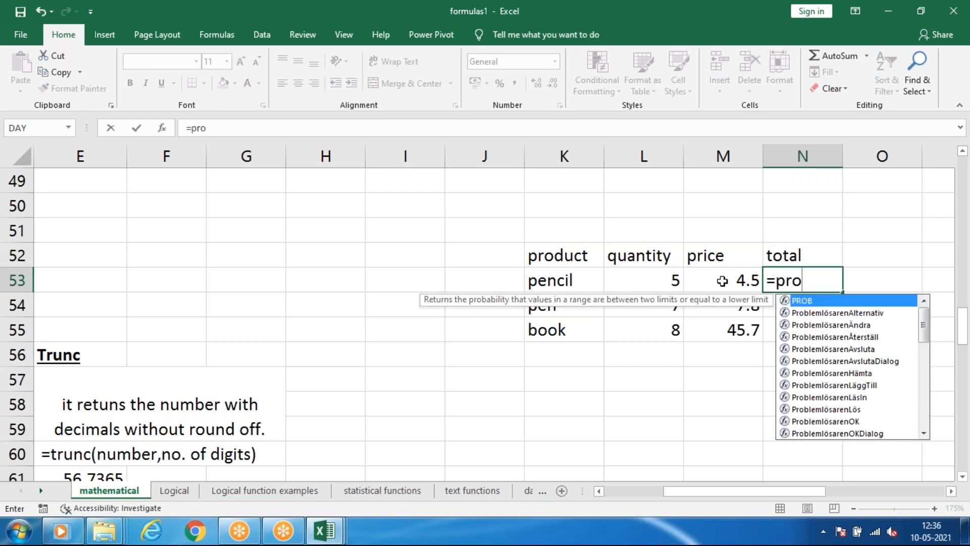
pyautogui.write('du')
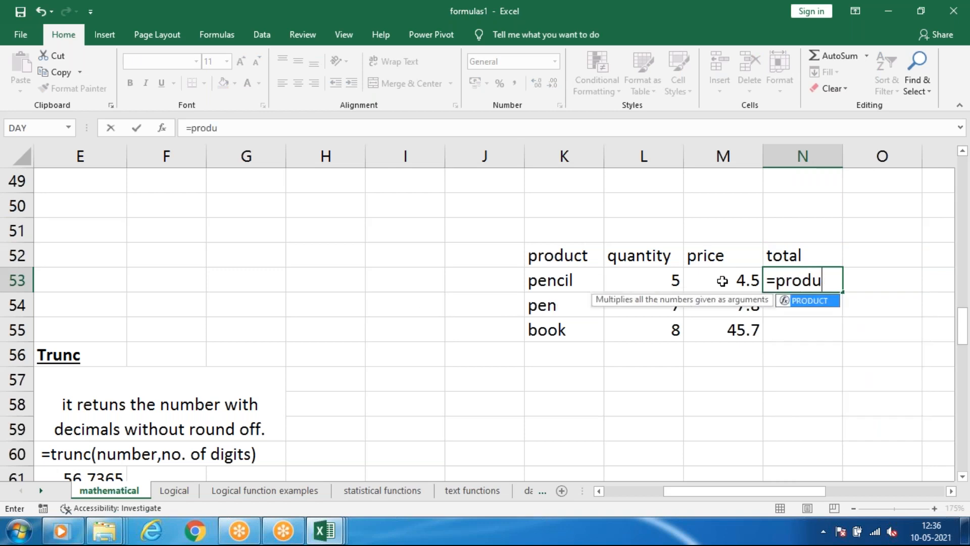
pyautogui.press('Tab')
pyautogui.moveTo(674, 279); pyautogui.dragTo(728, 278)
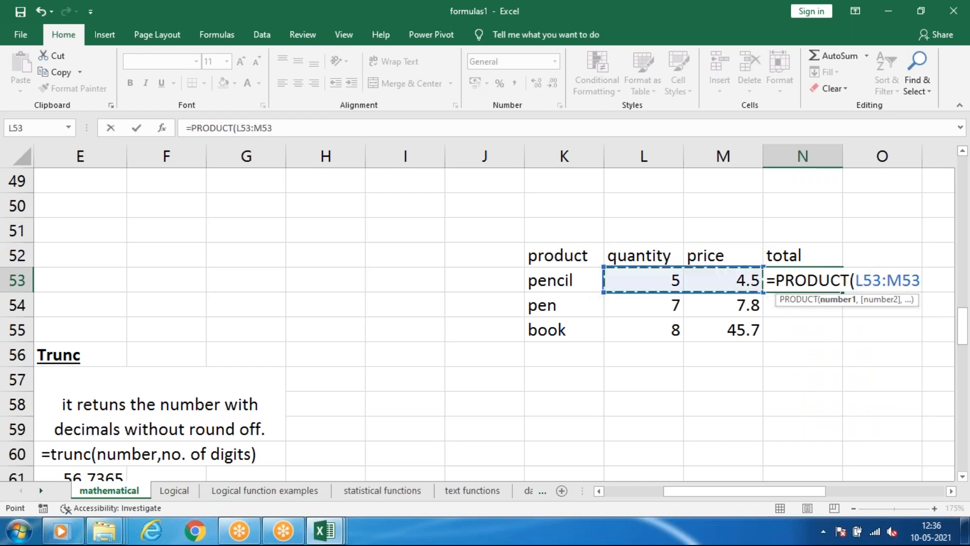
pyautogui.press('Return')
# Fill the PRODUCT formula from N53 down to N55 for the pen and book totals, and check the copied formulas.
pyautogui.click(818, 278)
pyautogui.moveTo(843, 317); pyautogui.dragTo(842, 338)
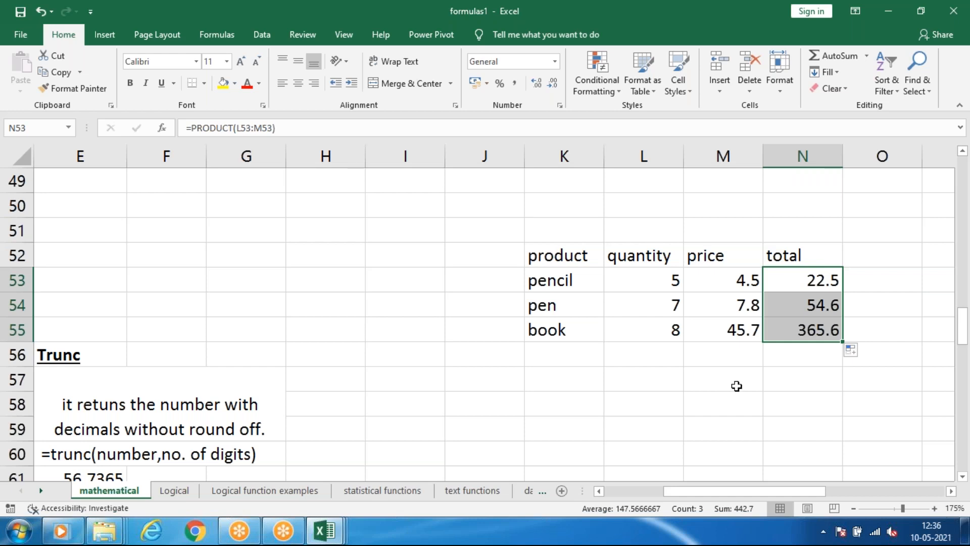
pyautogui.click(737, 386)
pyautogui.click(829, 281)
pyautogui.click(817, 334)
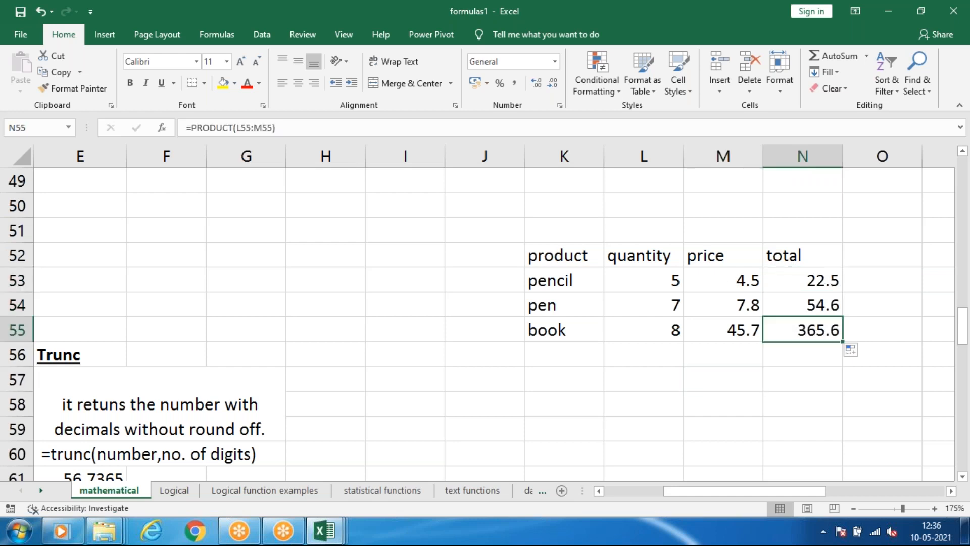
pyautogui.click(831, 305)
# Decrease the decimal places of the pencil total in N53 by one, and increase them by one again.
pyautogui.click(833, 279)
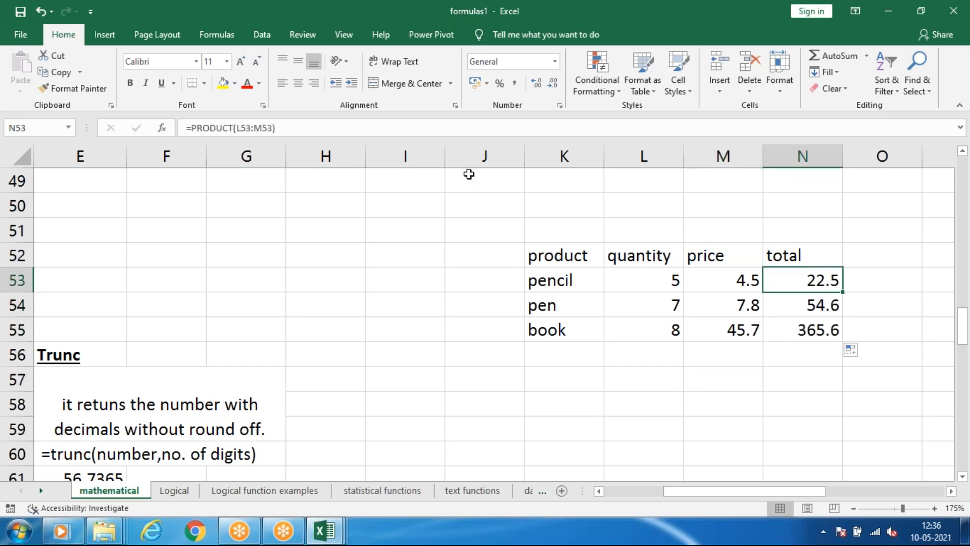
pyautogui.click(554, 83)
pyautogui.click(537, 83)
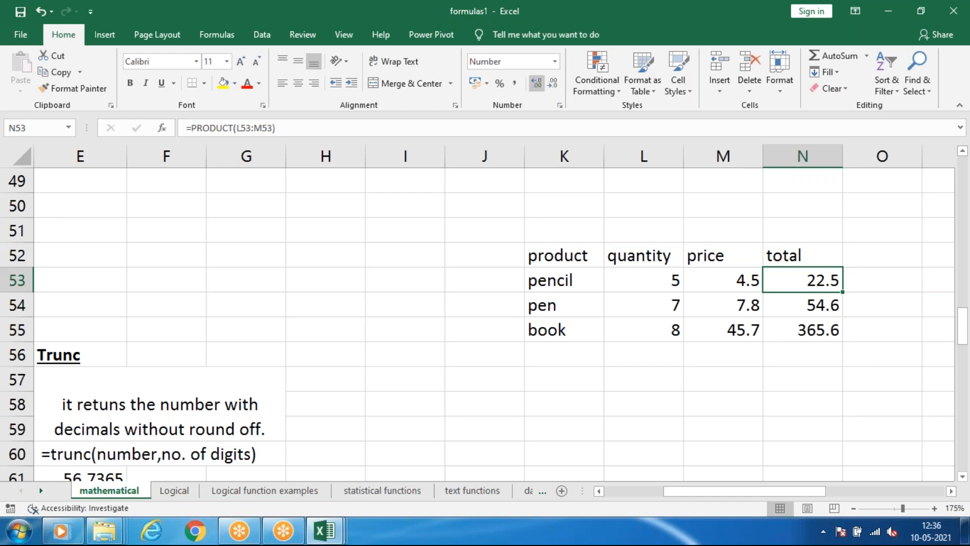
# Show the pencil total in N53 with three decimal places and fill it down to N55 for the pen and book totals.
pyautogui.click(537, 83)
pyautogui.click(537, 82)
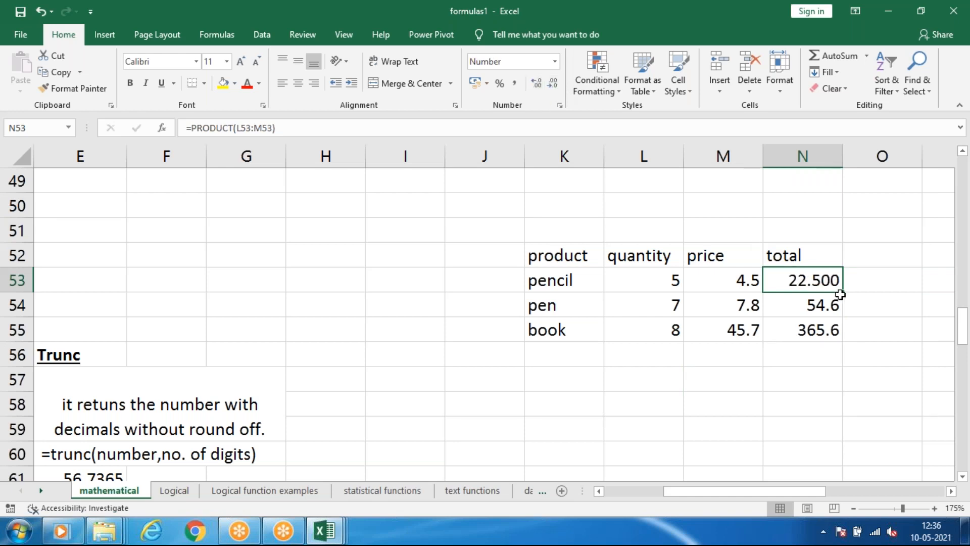
pyautogui.moveTo(843, 292); pyautogui.dragTo(848, 340)
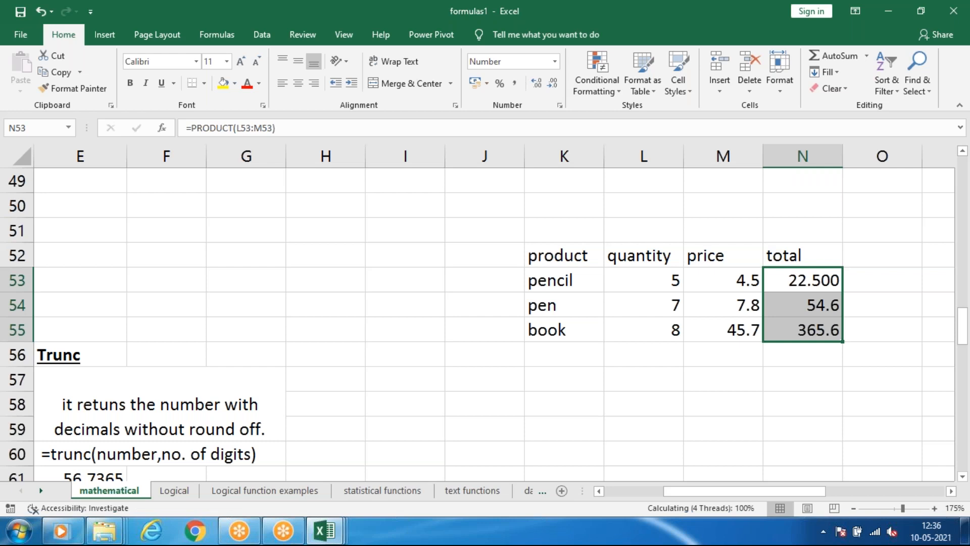
pyautogui.click(864, 326)
pyautogui.click(854, 277)
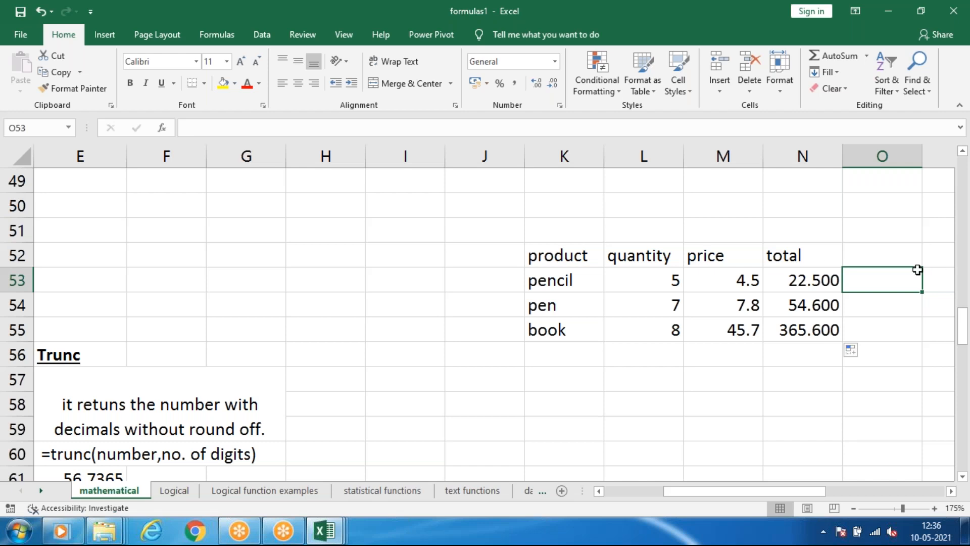
# Add the header final in cell O52, next to the total header.
pyautogui.click(877, 253)
pyautogui.click(874, 273)
pyautogui.click(875, 258)
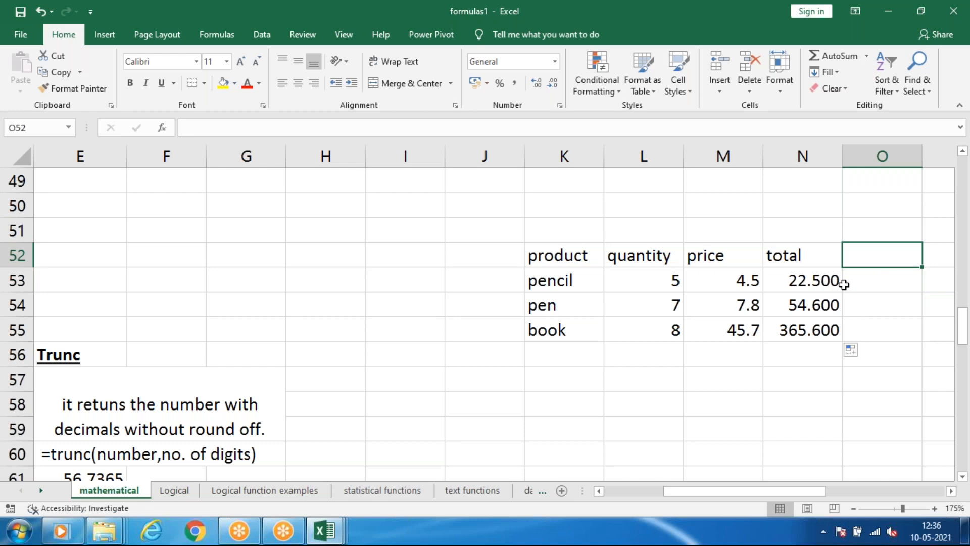
pyautogui.click(804, 279)
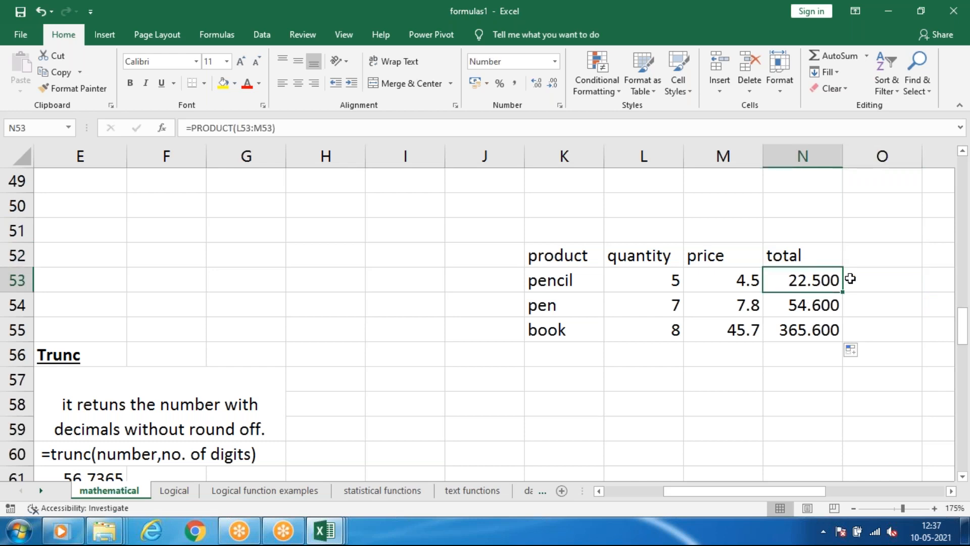
pyautogui.click(858, 279)
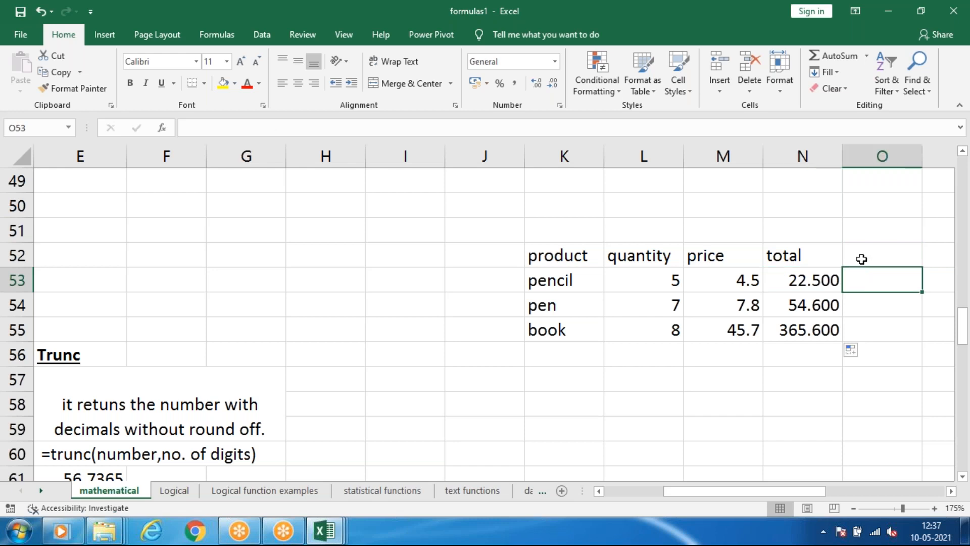
pyautogui.click(862, 259)
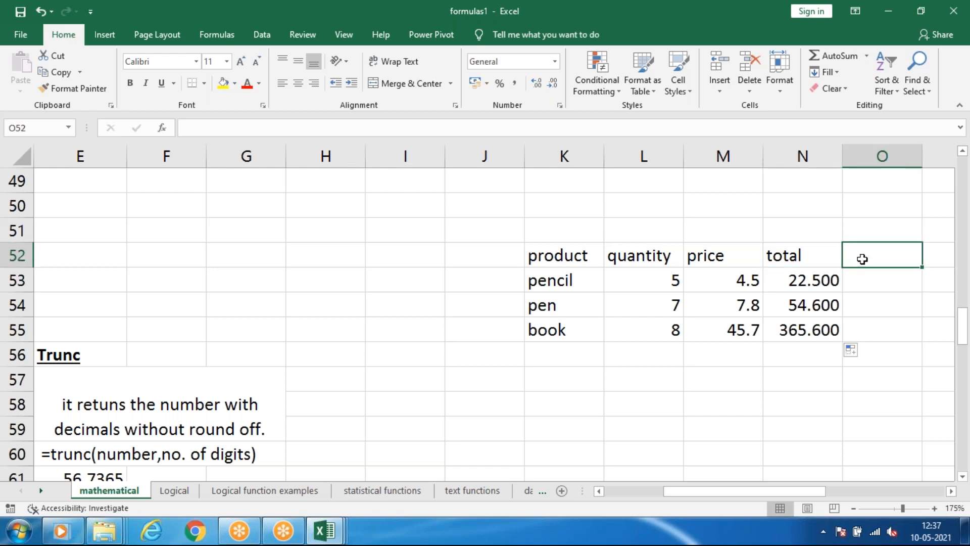
pyautogui.write('fin')
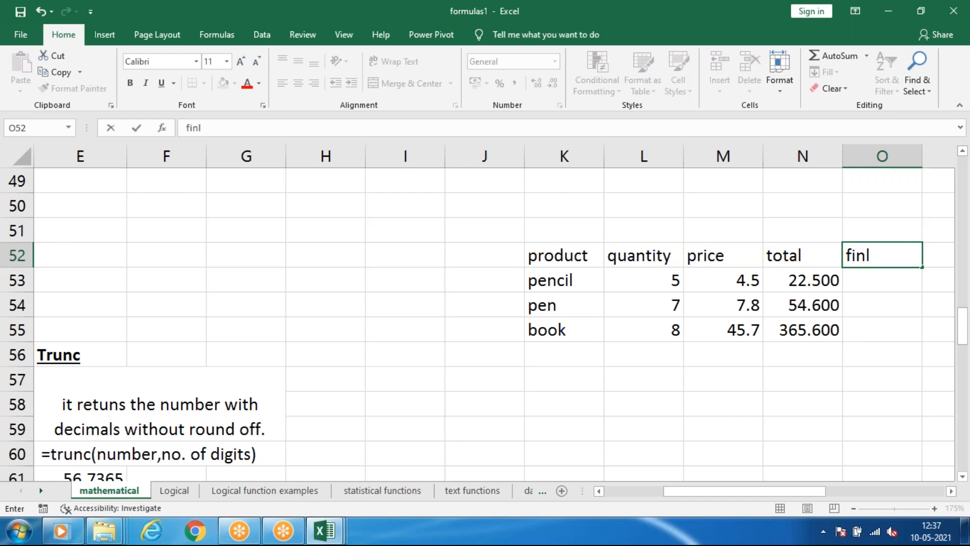
pyautogui.write('al')
pyautogui.click(824, 347)
# Round the pencil total to zero decimal digits in O53 with =ROUND(N53,0).
pyautogui.click(868, 275)
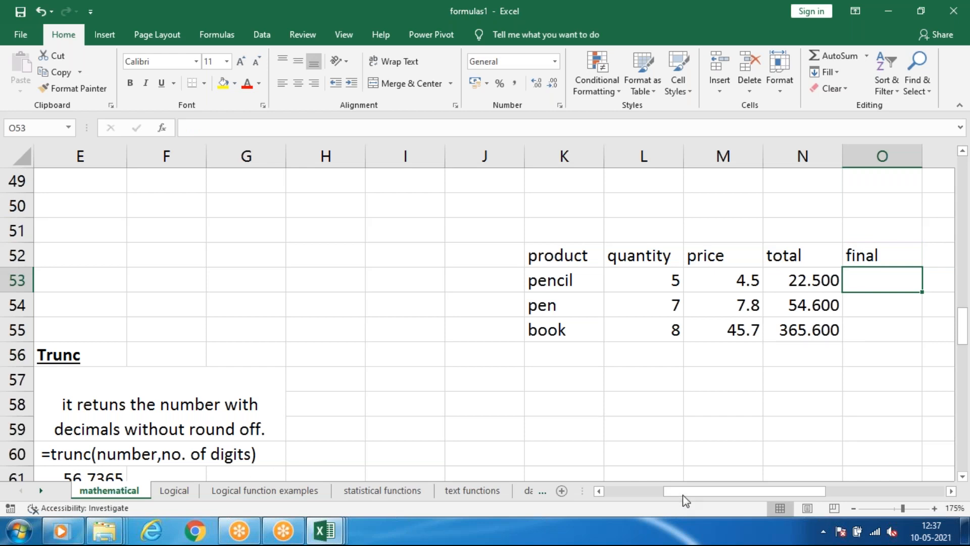
pyautogui.moveTo(684, 495); pyautogui.dragTo(596, 508)
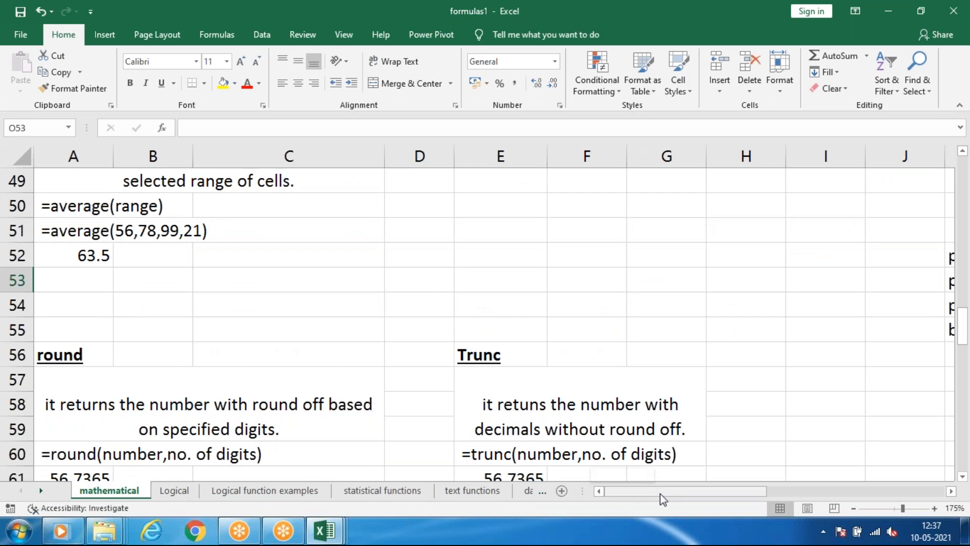
pyautogui.moveTo(660, 493); pyautogui.dragTo(719, 495)
pyautogui.write('=')
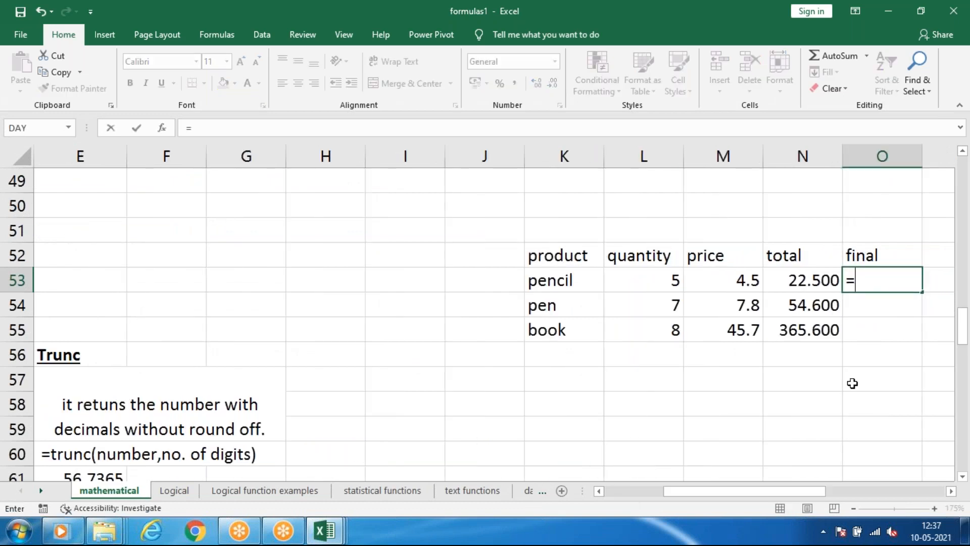
pyautogui.write('roun')
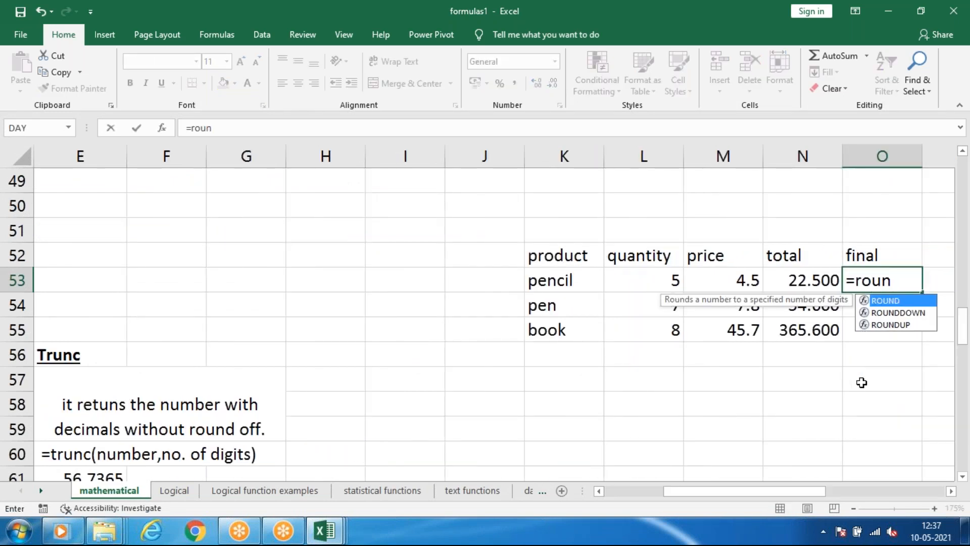
pyautogui.write('d')
pyautogui.press('Tab')
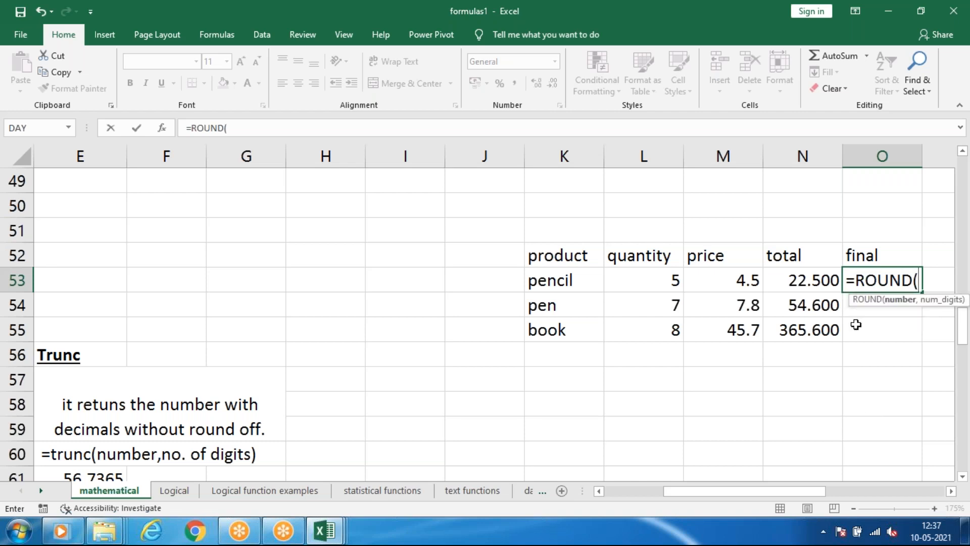
pyautogui.click(807, 281)
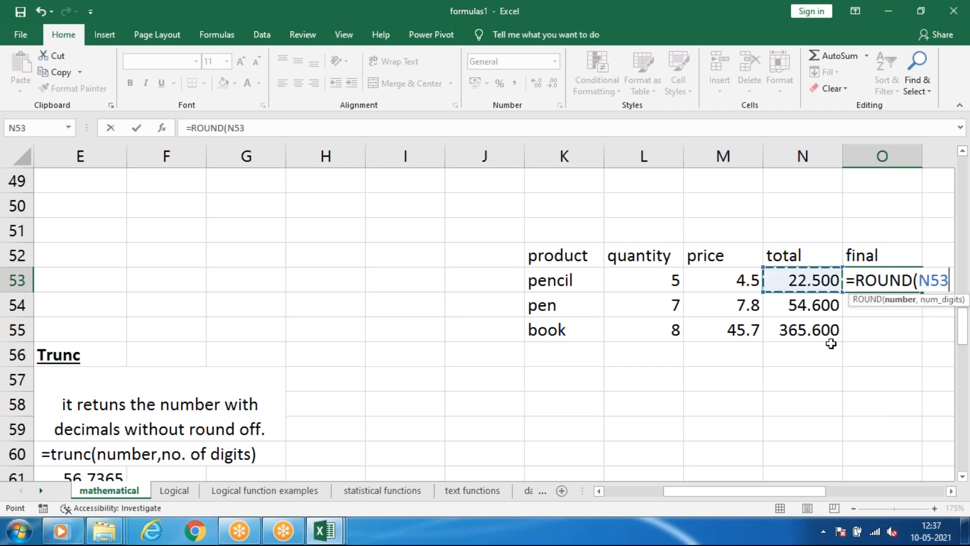
pyautogui.write(',')
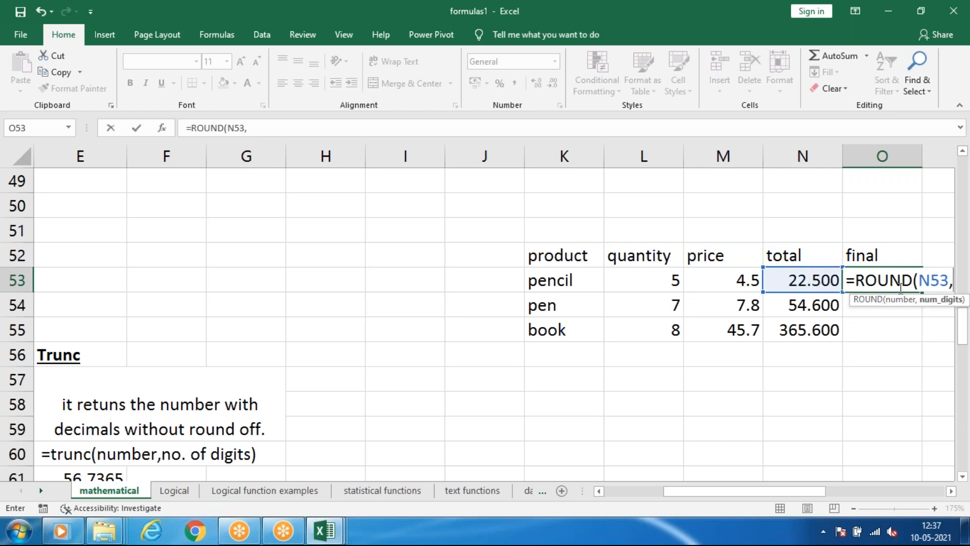
pyautogui.write('0')
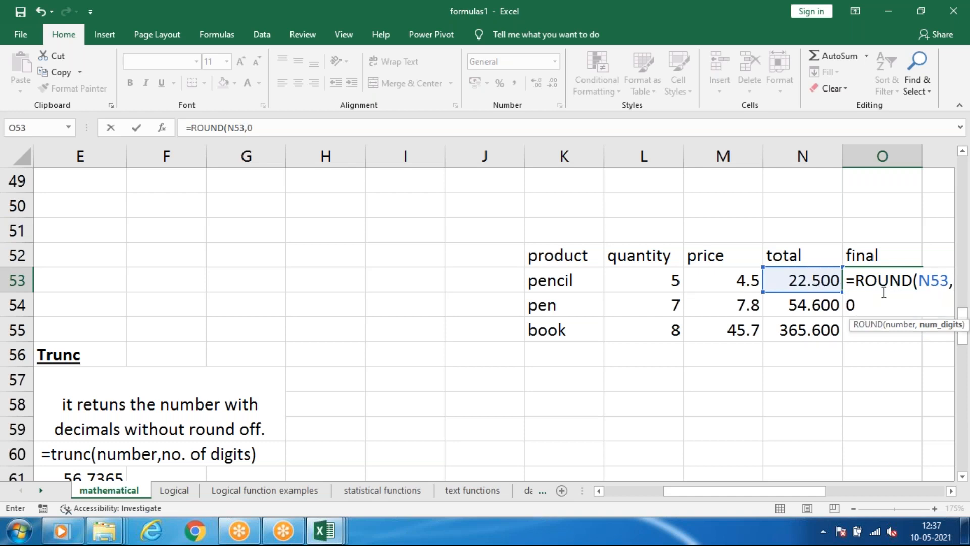
pyautogui.press('Return')
# Fill the ROUND formula from O53 down to O55 for the pen and book rows.
pyautogui.press('Up')
pyautogui.moveTo(925, 292); pyautogui.dragTo(910, 335)
pyautogui.click(900, 377)
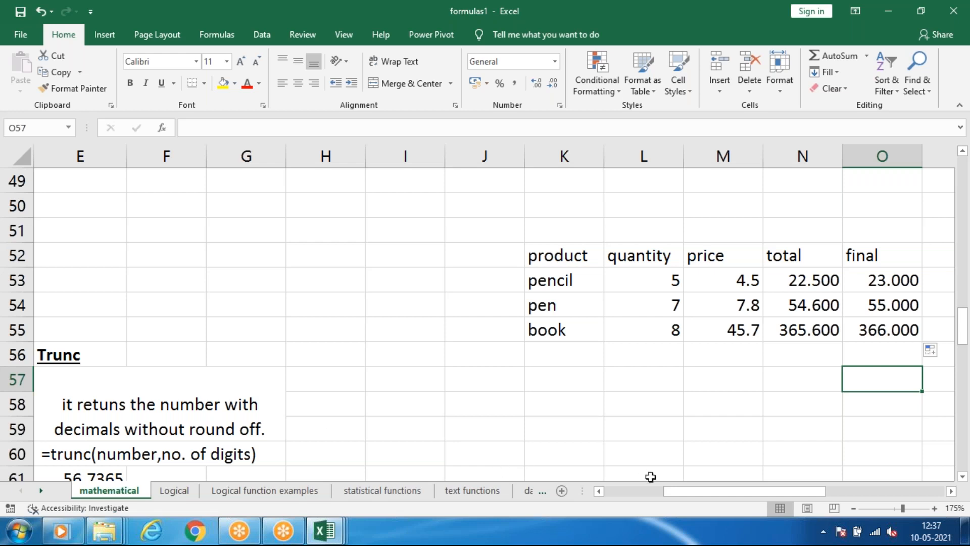
# Clear the existing example entries in B62 and A62 under the round heading.
pyautogui.moveTo(672, 493); pyautogui.dragTo(612, 492)
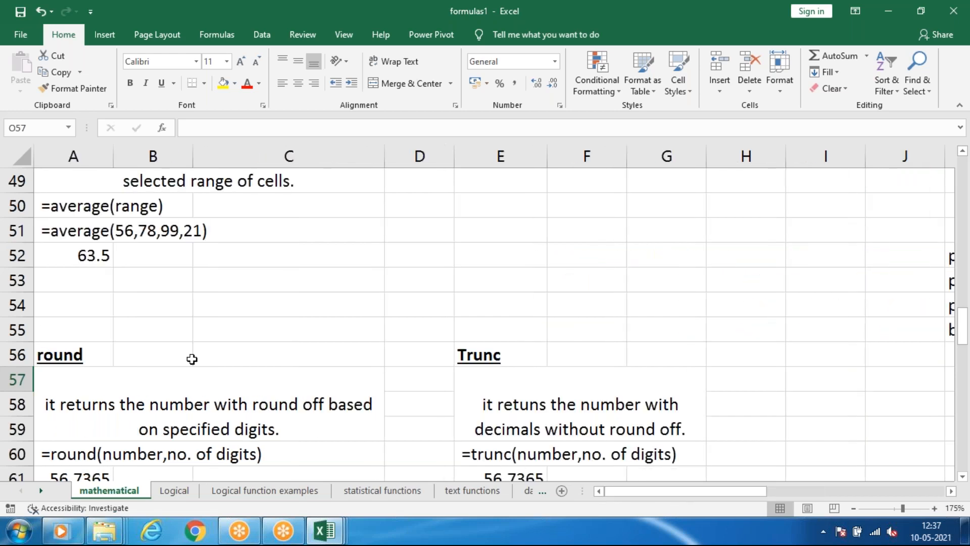
pyautogui.scroll(-2, 190, 359)
pyautogui.click(131, 350)
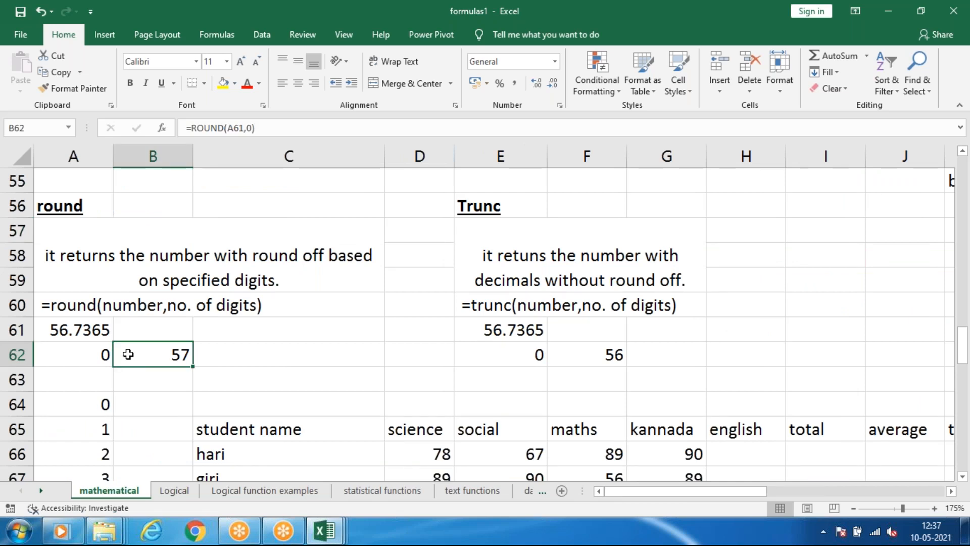
pyautogui.press('BackSpace')
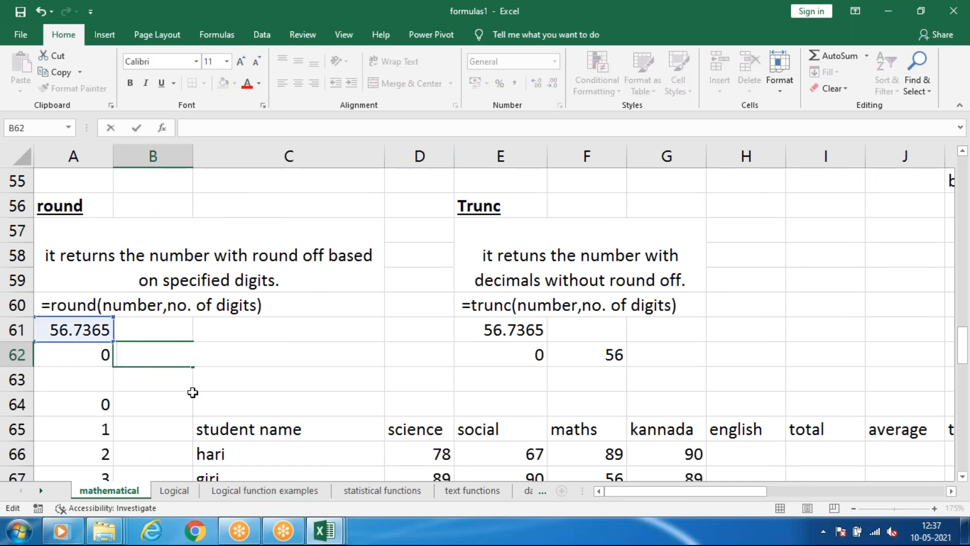
pyautogui.click(190, 397)
pyautogui.click(156, 348)
pyautogui.click(90, 352)
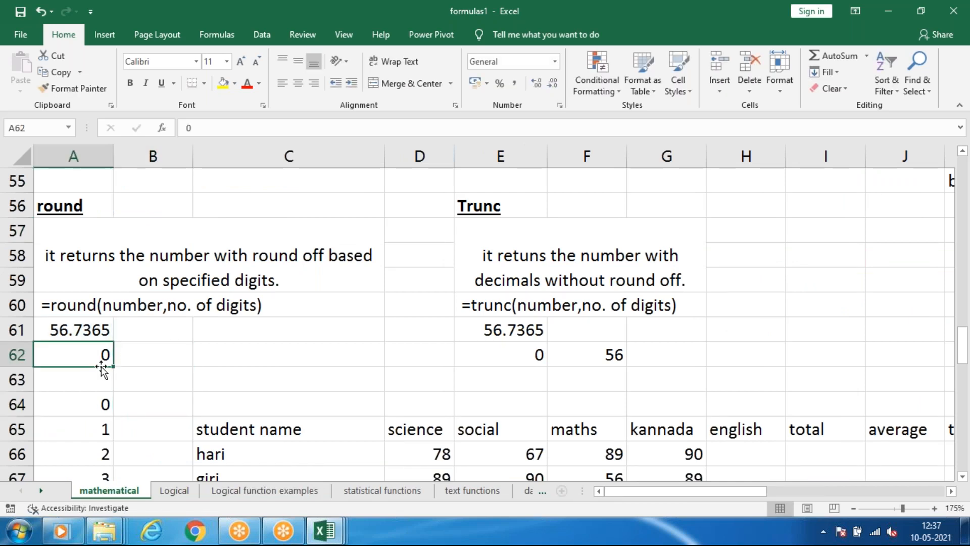
pyautogui.press('Delete')
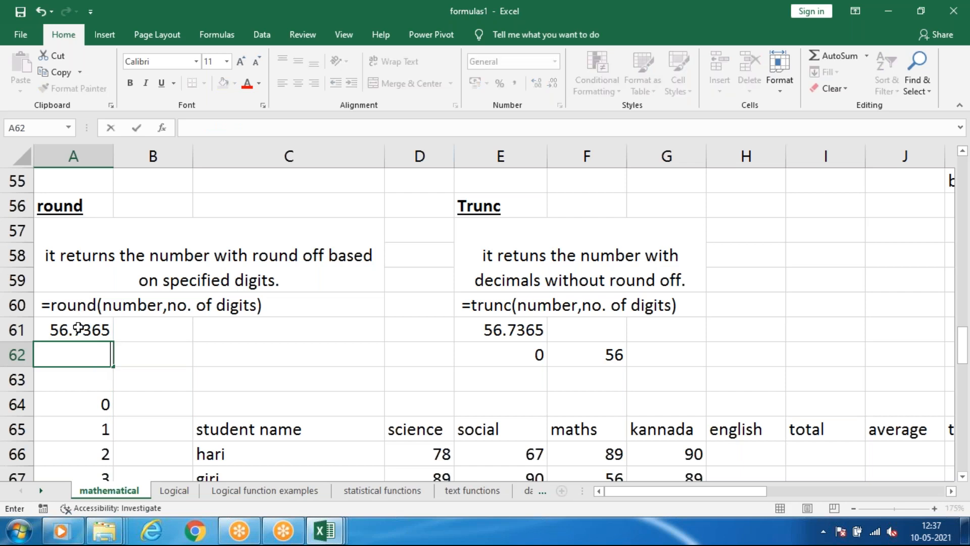
pyautogui.click(111, 334)
# Round the number in A61 to two decimal digits in A62 with =ROUND(A61,2).
pyautogui.click(82, 353)
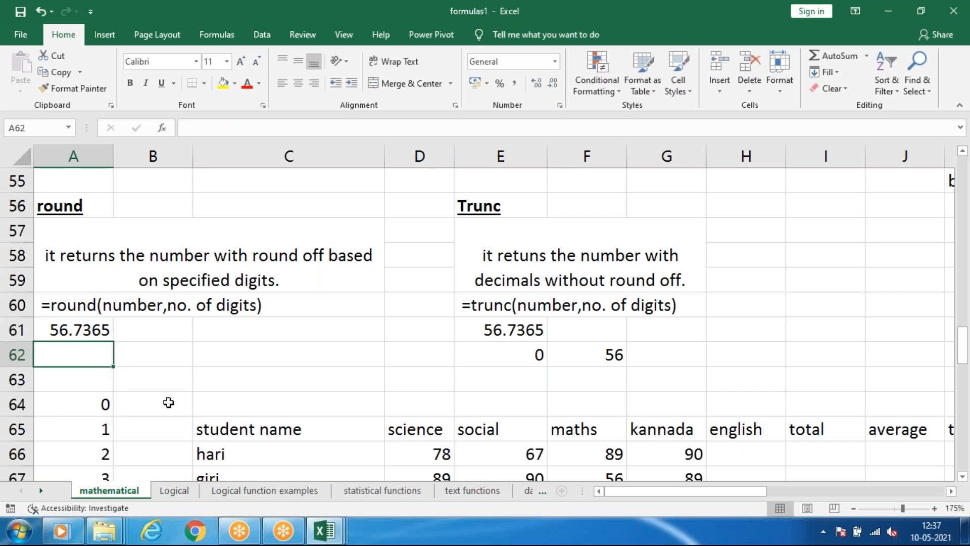
pyautogui.write('=roun')
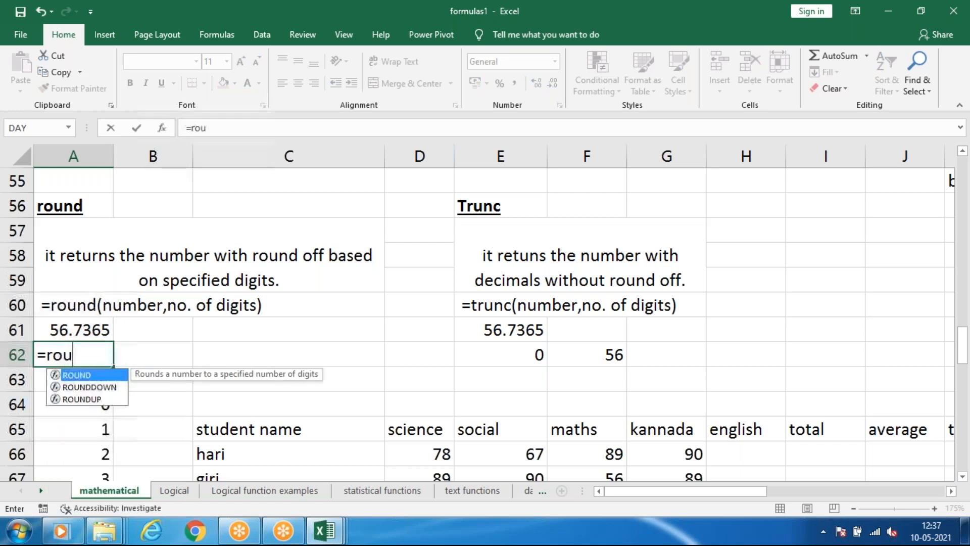
pyautogui.press('Tab')
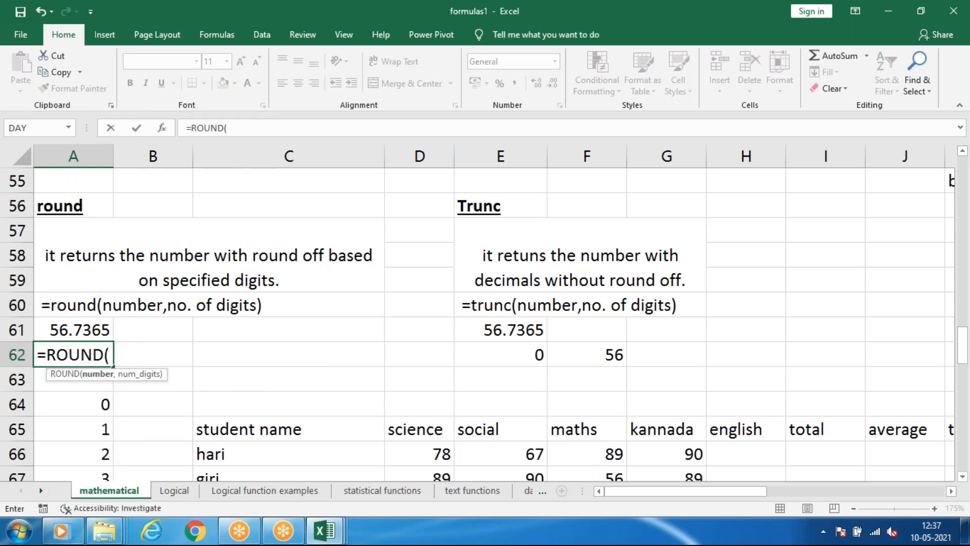
pyautogui.click(78, 330)
pyautogui.write(',')
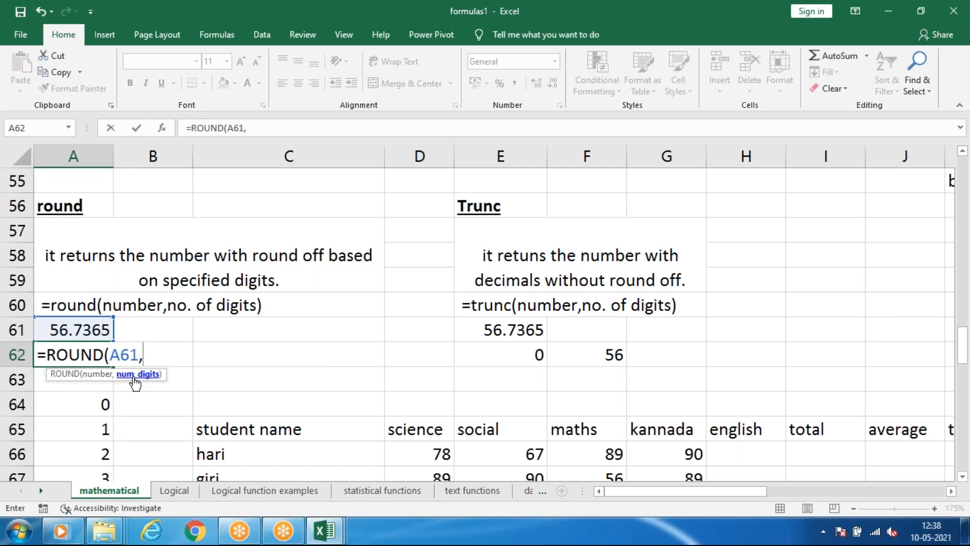
pyautogui.write('2')
pyautogui.press('Return')
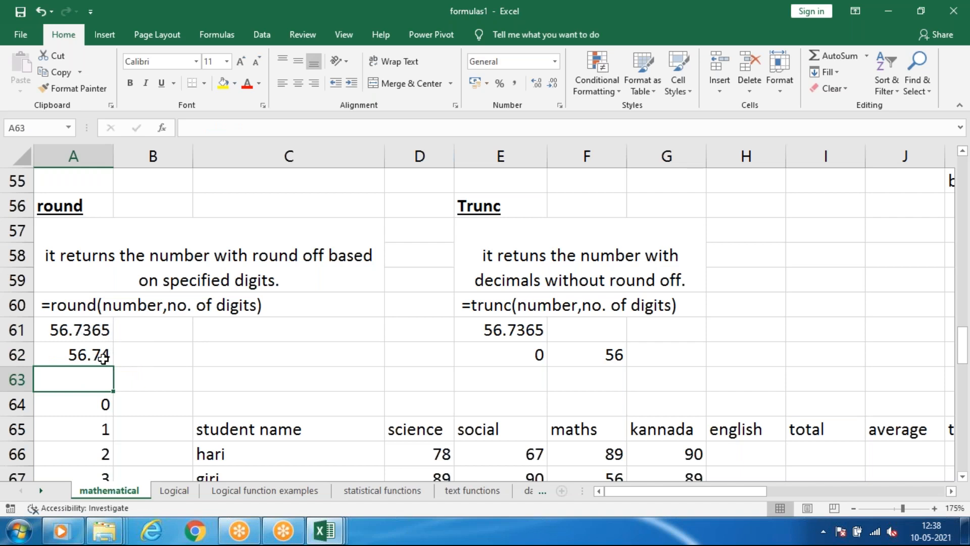
# Change the example number in A61 to 56.7345 and check the rounded result in A62.
pyautogui.doubleClick(98, 329)
pyautogui.press('BackSpace')
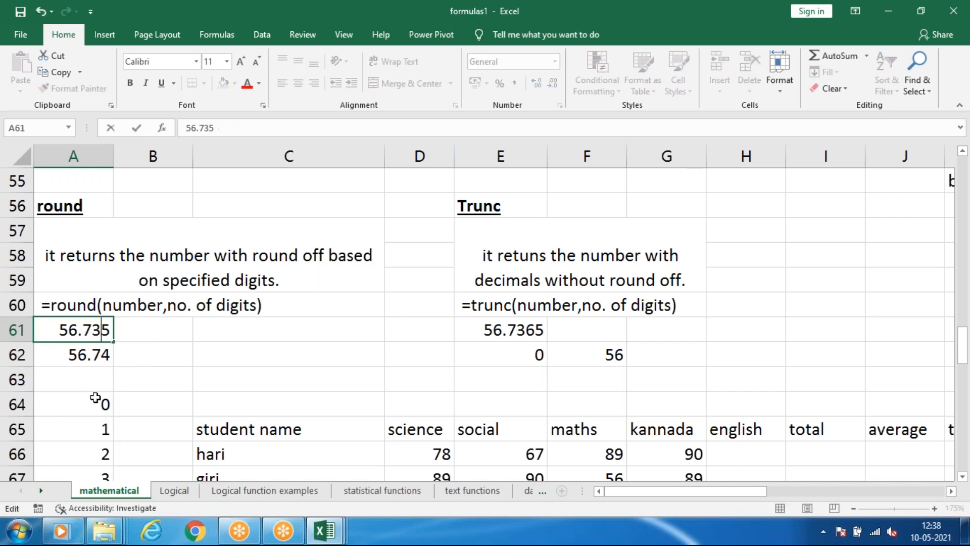
pyautogui.write('4')
pyautogui.click(161, 360)
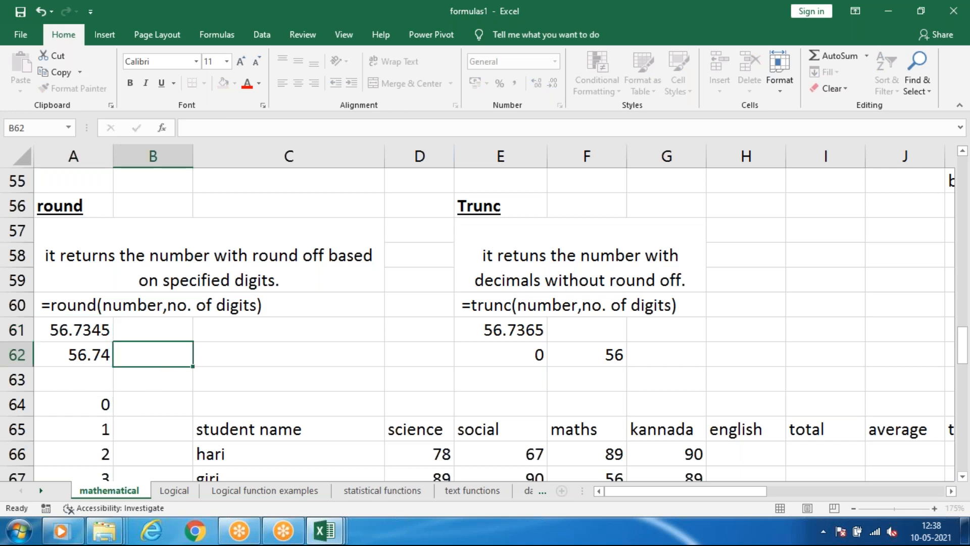
pyautogui.click(95, 349)
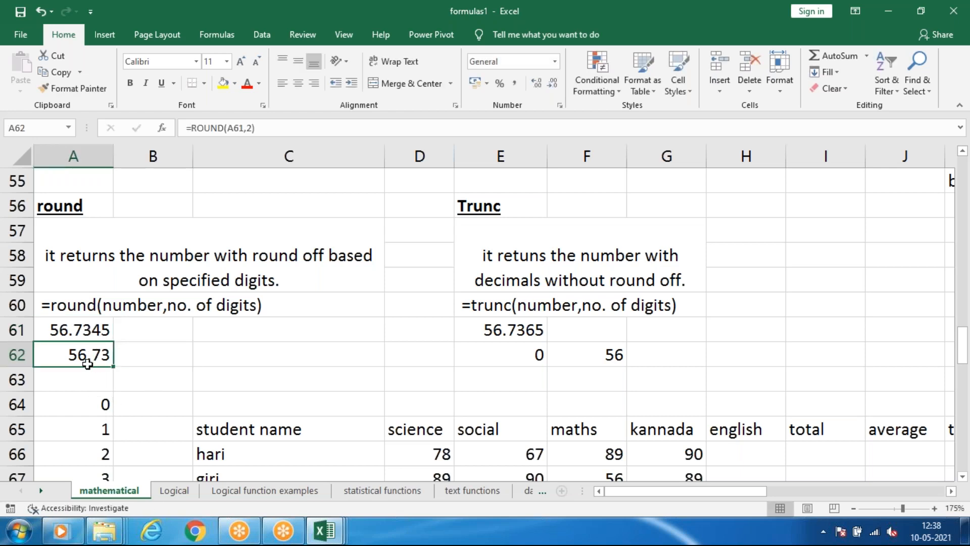
# Change the example number in A61 to 56.7845.
pyautogui.doubleClick(92, 333)
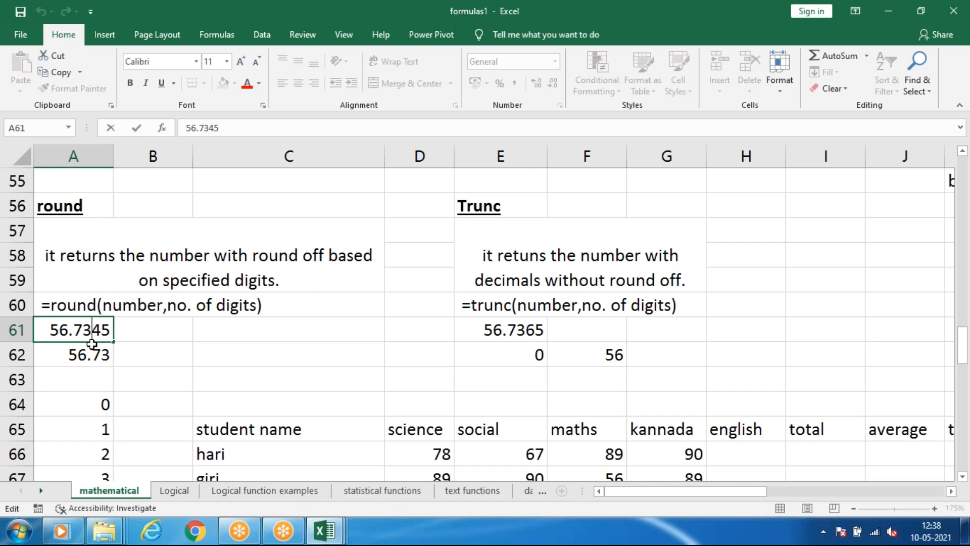
pyautogui.press('BackSpace')
pyautogui.write('8')
pyautogui.press('Return')
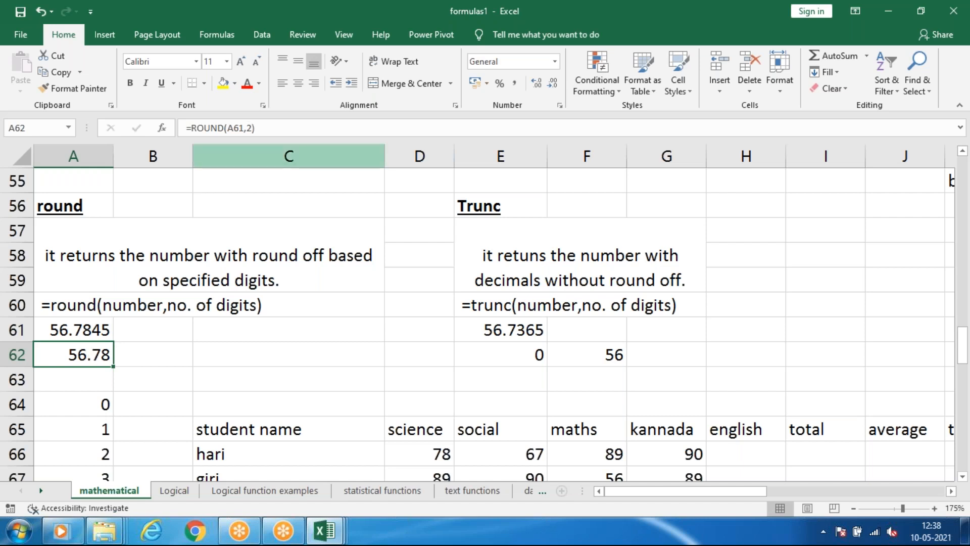
# Change the ROUND formula in A62 to one decimal digit with =ROUND(A61,1).
pyautogui.click(252, 128)
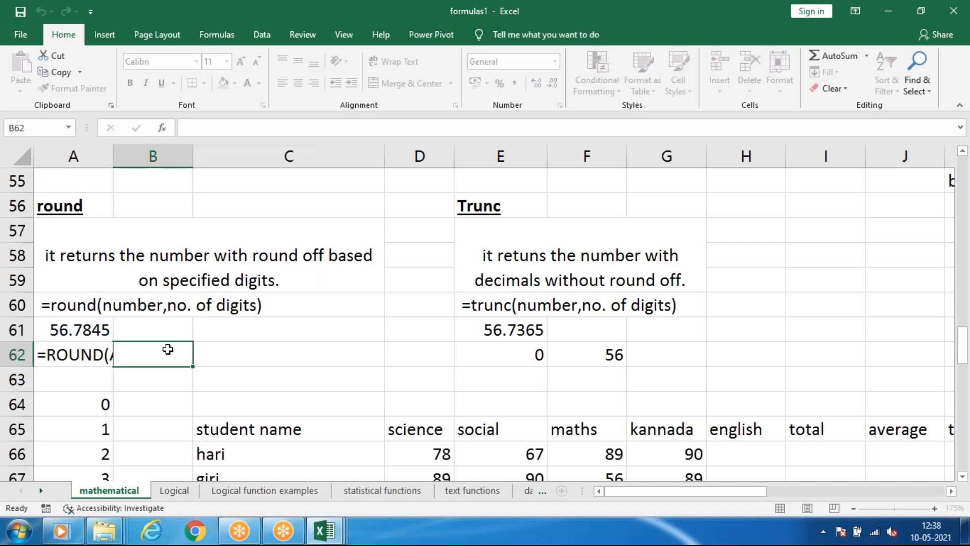
pyautogui.click(167, 348)
pyautogui.click(73, 360)
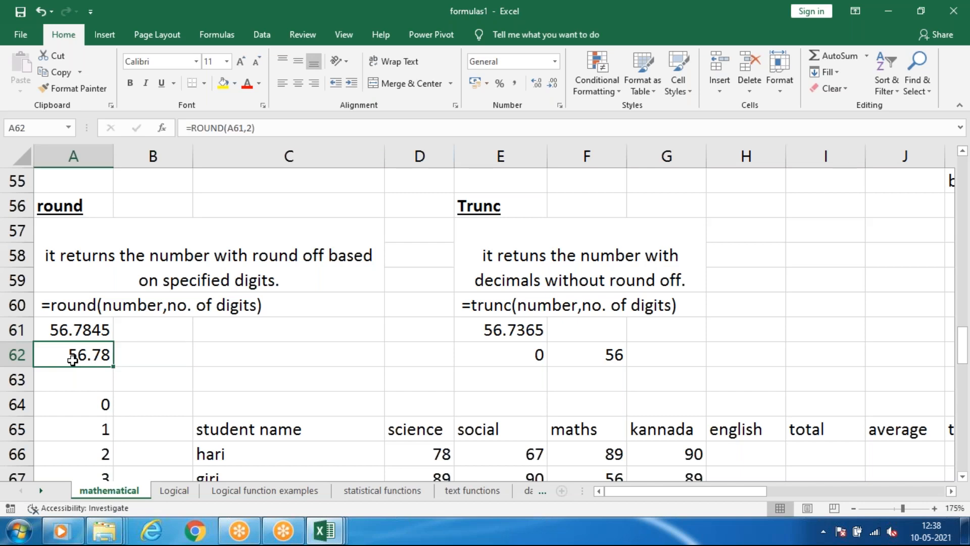
pyautogui.doubleClick(72, 360)
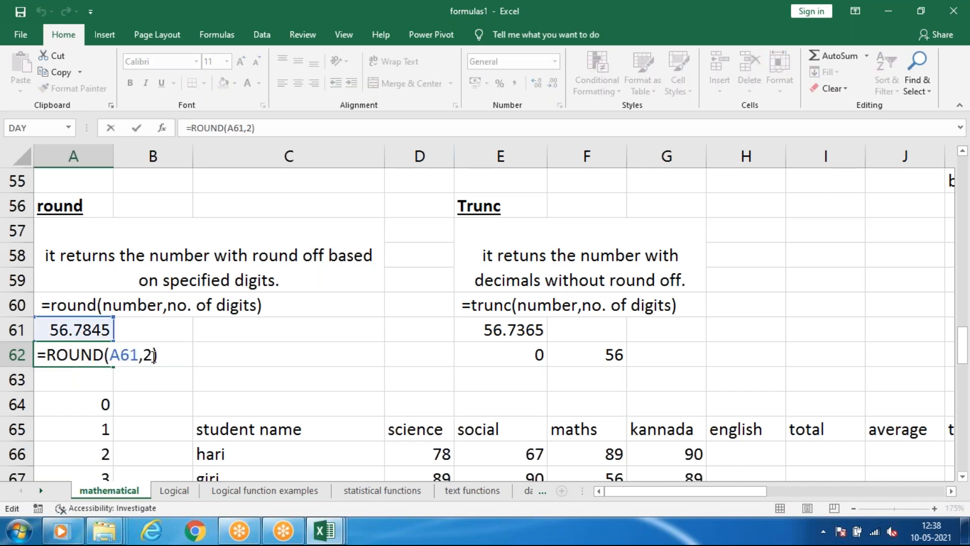
pyautogui.press('BackSpace')
pyautogui.write('1')
pyautogui.press('Return')
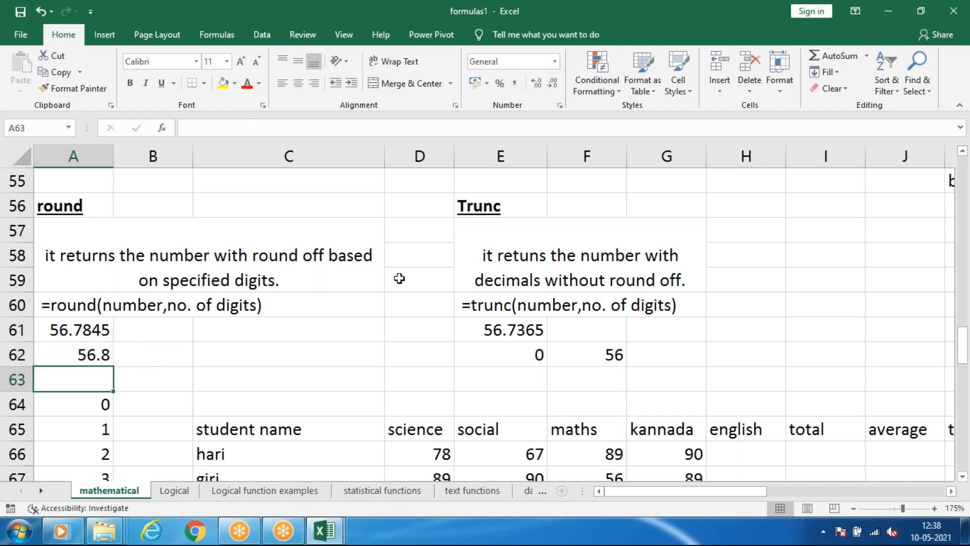
# Set the number of digits in A62's ROUND formula to 0, giving =ROUND(A61,0).
pyautogui.click(99, 356)
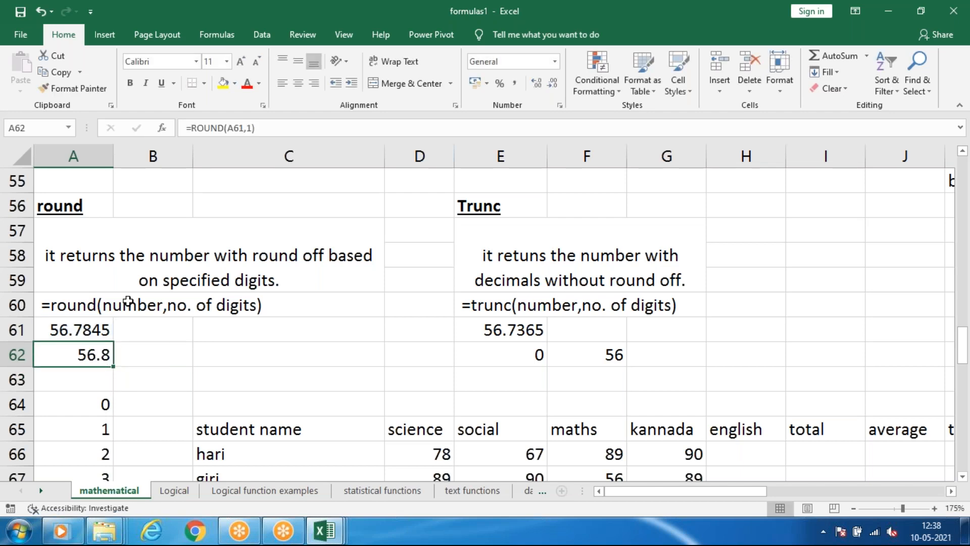
pyautogui.click(252, 128)
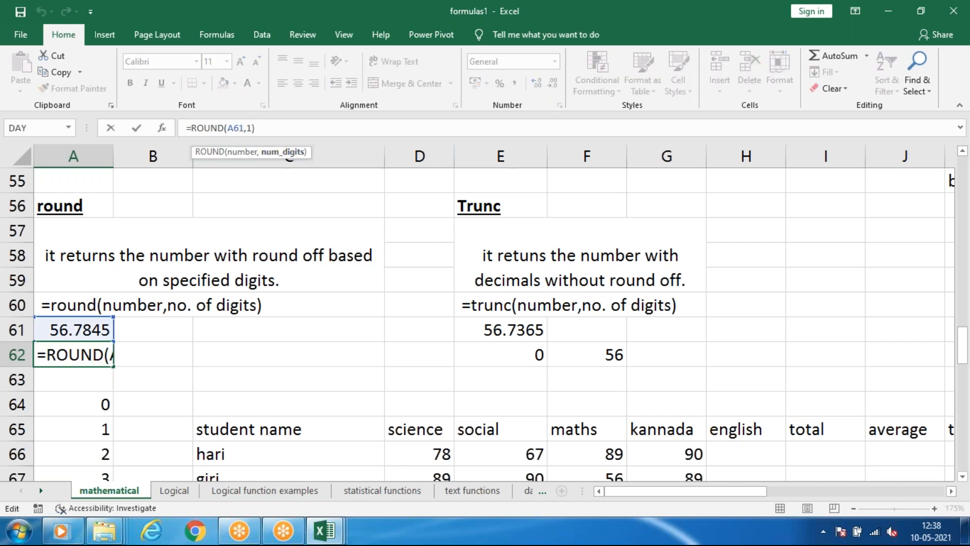
pyautogui.press('BackSpace')
pyautogui.write('0')
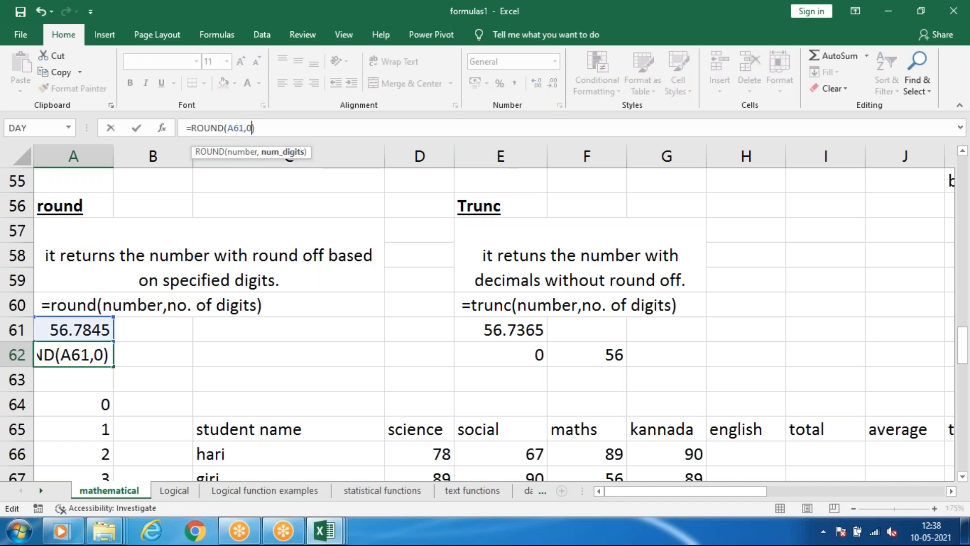
pyautogui.press('Return')
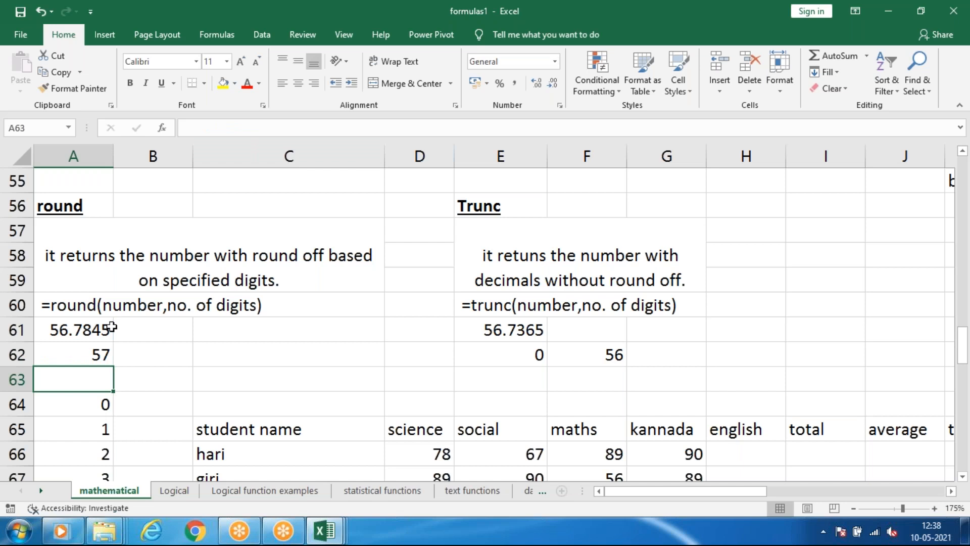
pyautogui.click(128, 349)
pyautogui.click(63, 357)
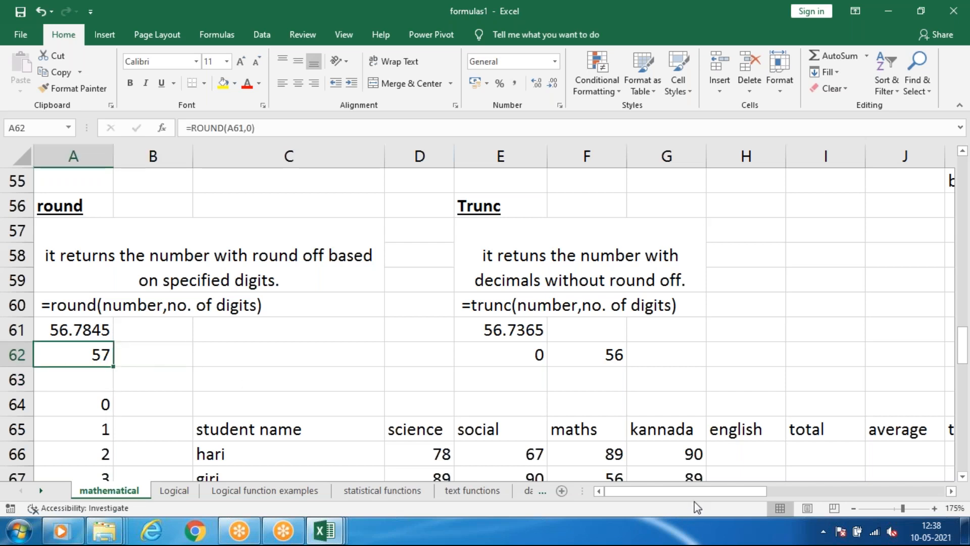
# Sum the final column of the product table in O56 with =SUM(O53:O55).
pyautogui.moveTo(693, 495); pyautogui.dragTo(753, 500)
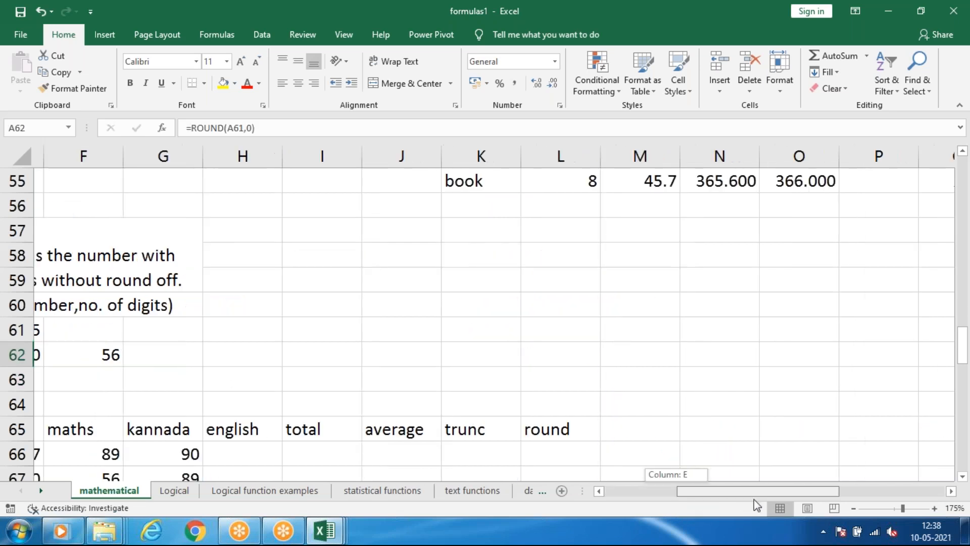
pyautogui.scroll(3, 800, 402)
pyautogui.scroll(-2, 796, 406)
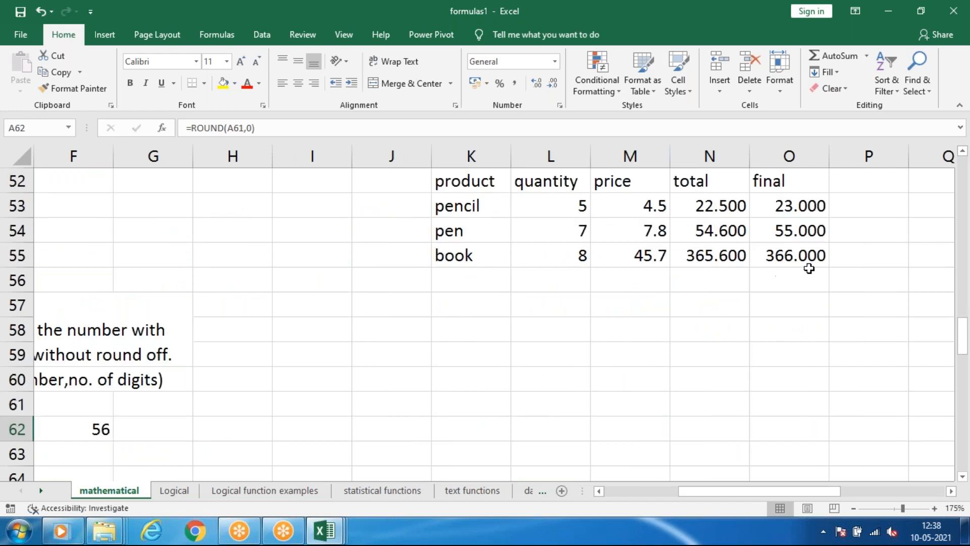
pyautogui.click(793, 283)
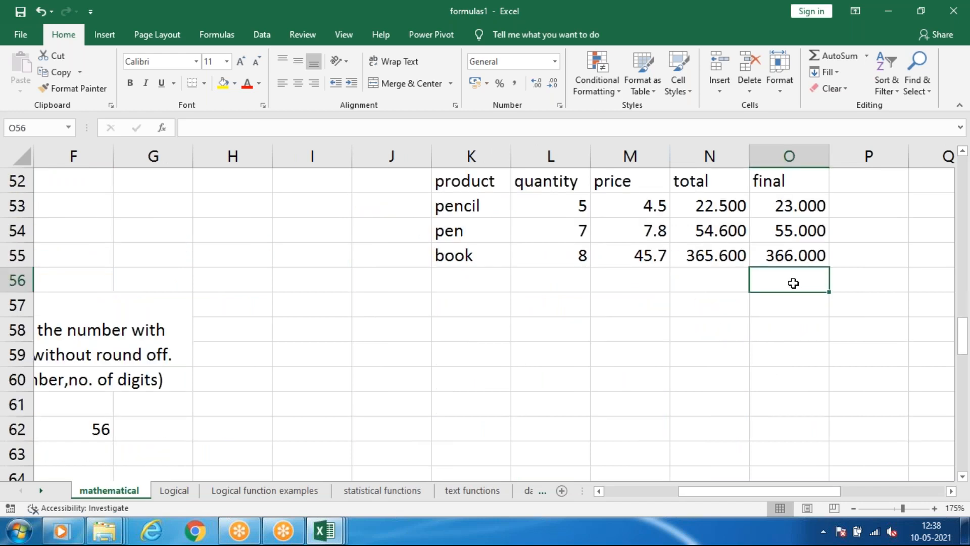
pyautogui.press('alt')
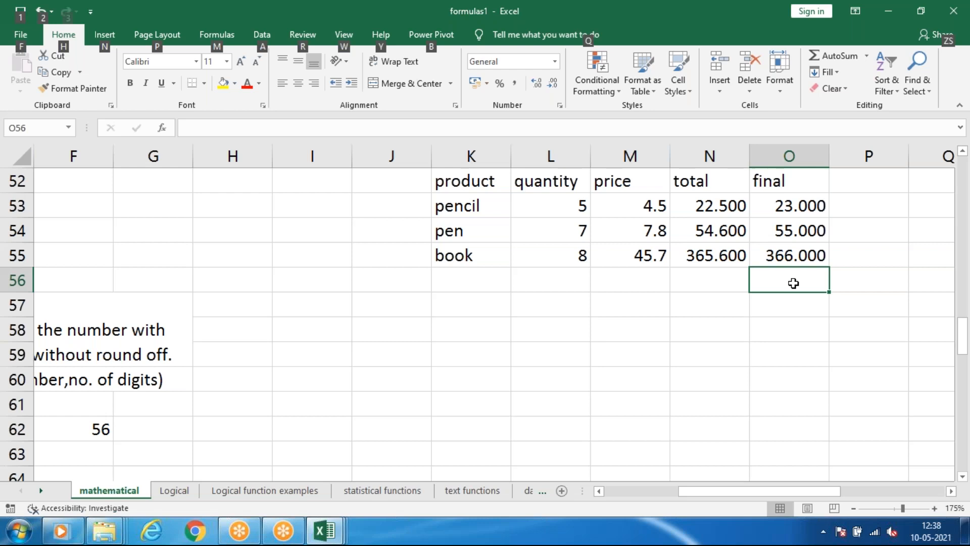
pyautogui.hotkey('alt', '=')
pyautogui.press('Return')
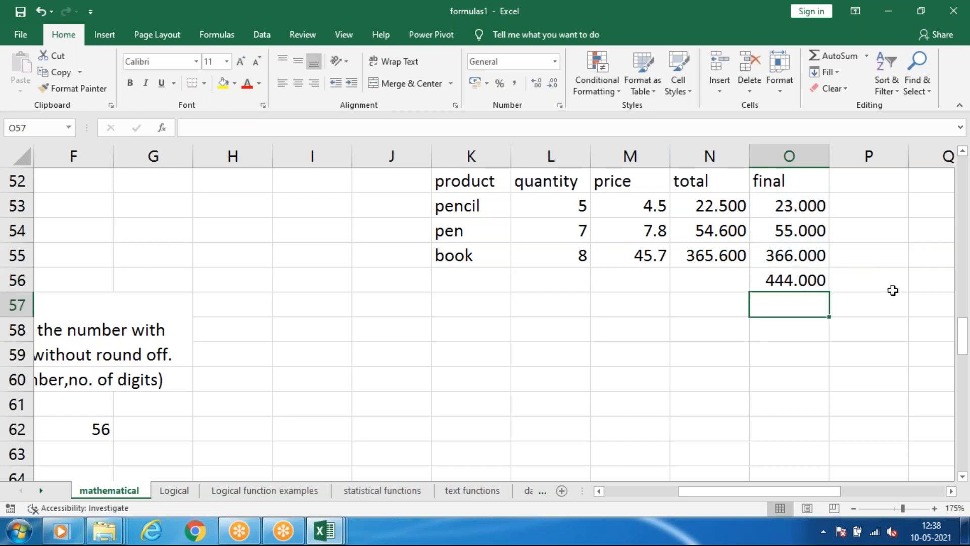
pyautogui.click(803, 283)
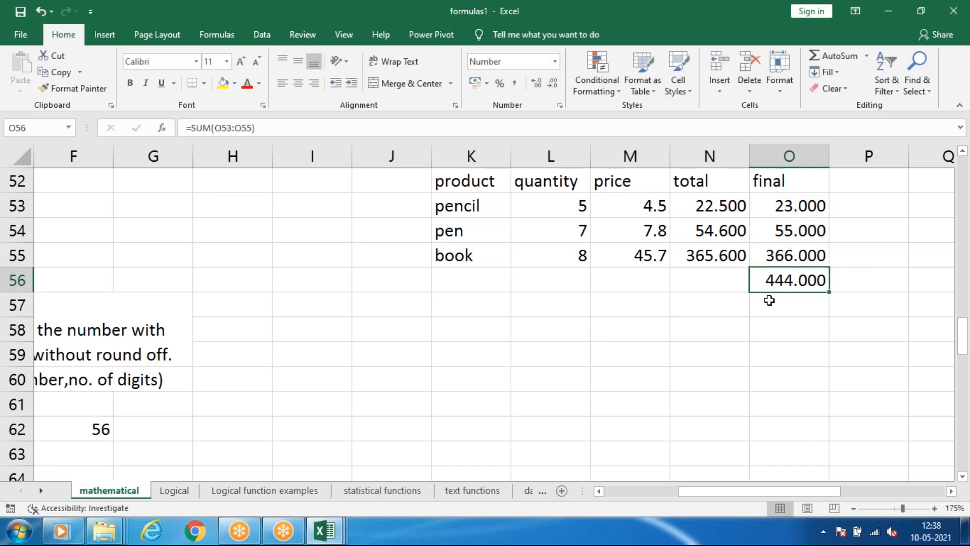
# Sum the total column in N56 with =SUM(N53:N55) and compare it with the sum of the rounded amounts in O56.
pyautogui.moveTo(787, 490)
pyautogui.mouseDown()
pyautogui.moveTo(645, 489)
pyautogui.moveTo(792, 498)
pyautogui.mouseUp()
pyautogui.scroll(-1, 623, 421)
pyautogui.scroll(-1, 573, 397)
pyautogui.scroll(1, 573, 397)
pyautogui.scroll(1, 760, 232)
pyautogui.click(635, 286)
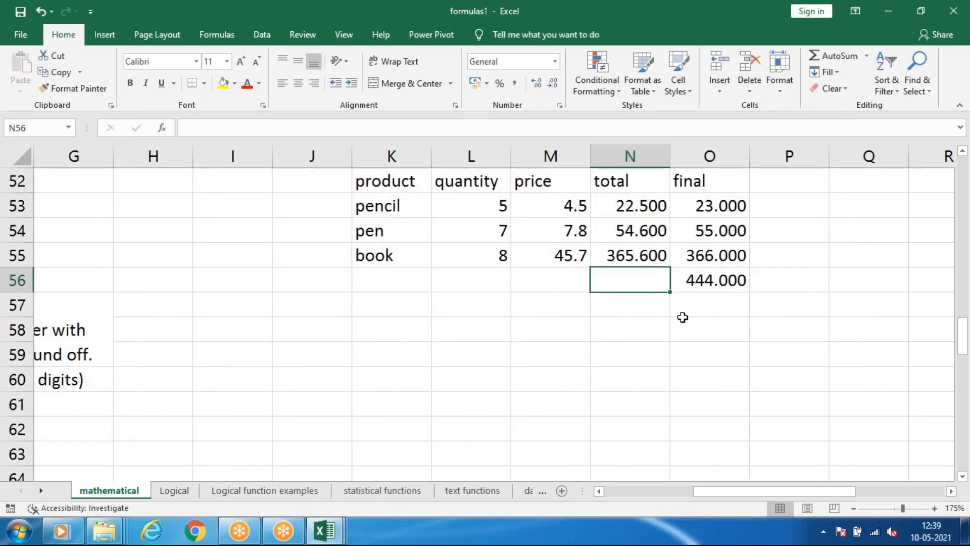
pyautogui.hotkey('alt', '=')
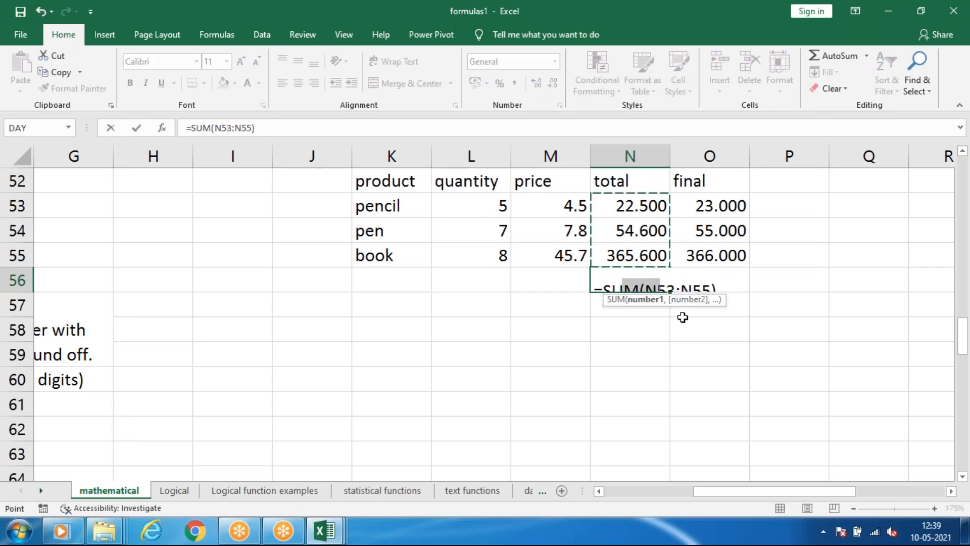
pyautogui.press('Return')
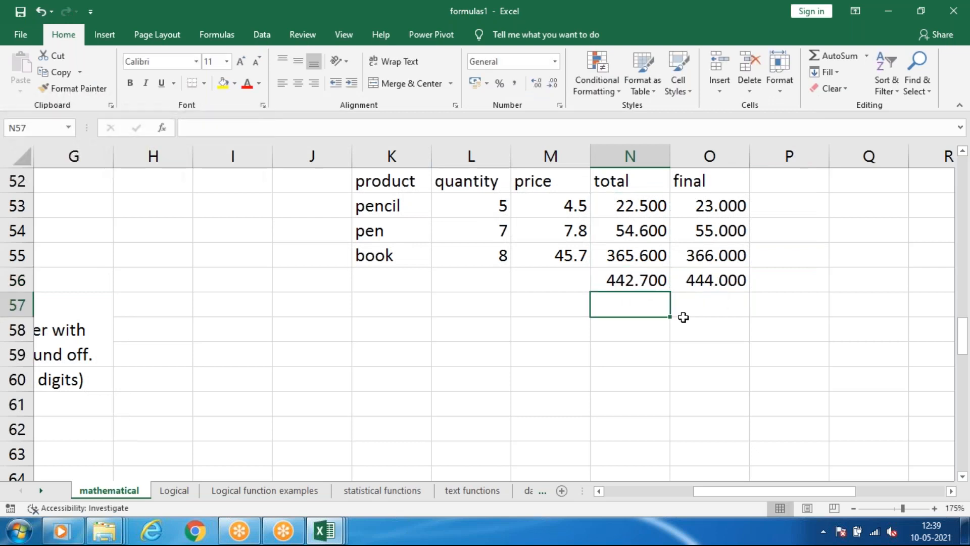
pyautogui.click(721, 280)
pyautogui.click(645, 286)
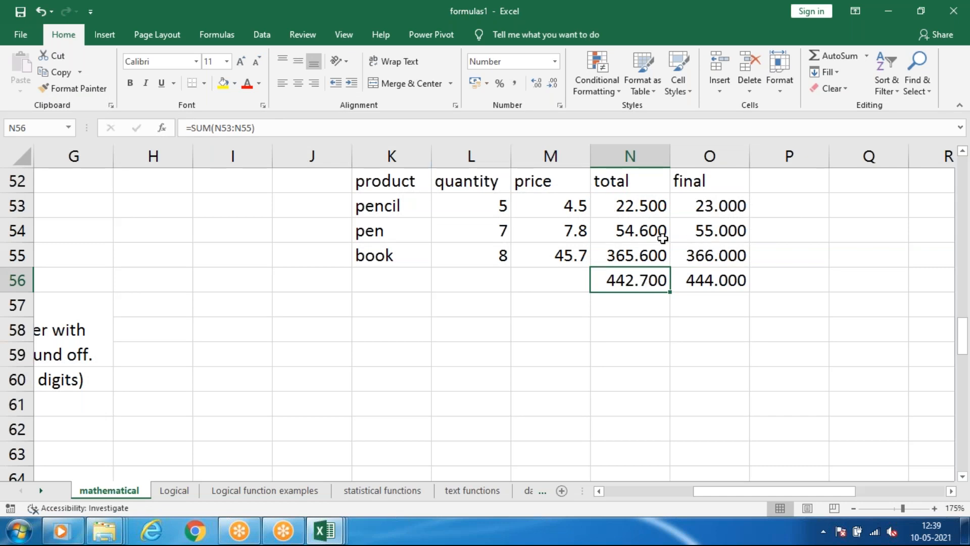
pyautogui.click(713, 282)
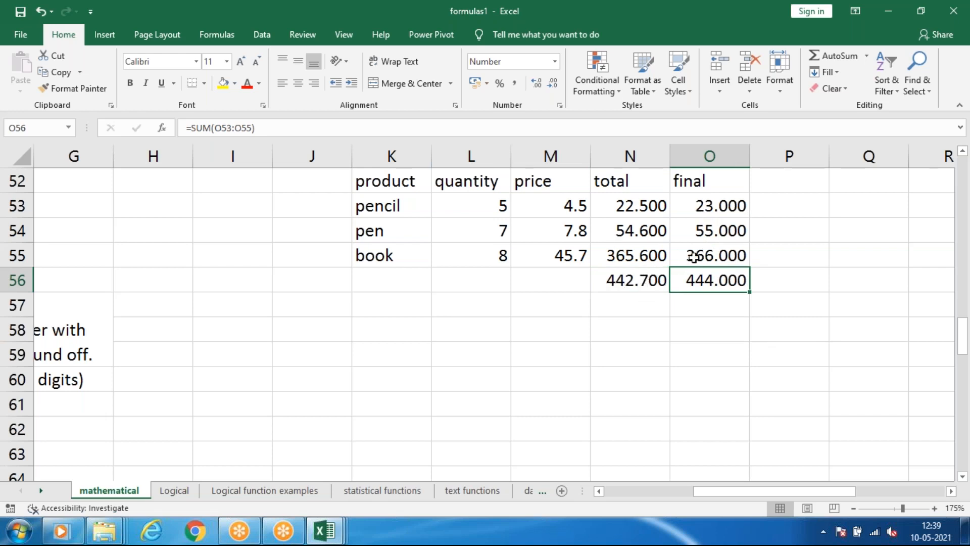
# Change the pen's price in M54 to 7.4.
pyautogui.click(646, 228)
pyautogui.doubleClick(646, 228)
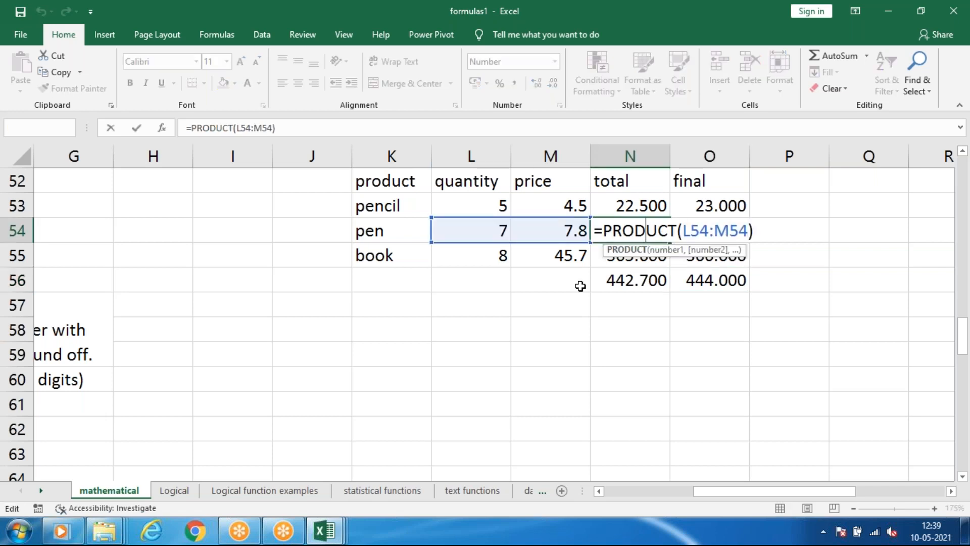
pyautogui.click(581, 284)
pyautogui.doubleClick(584, 231)
pyautogui.press('BackSpace')
pyautogui.write('4')
pyautogui.click(650, 344)
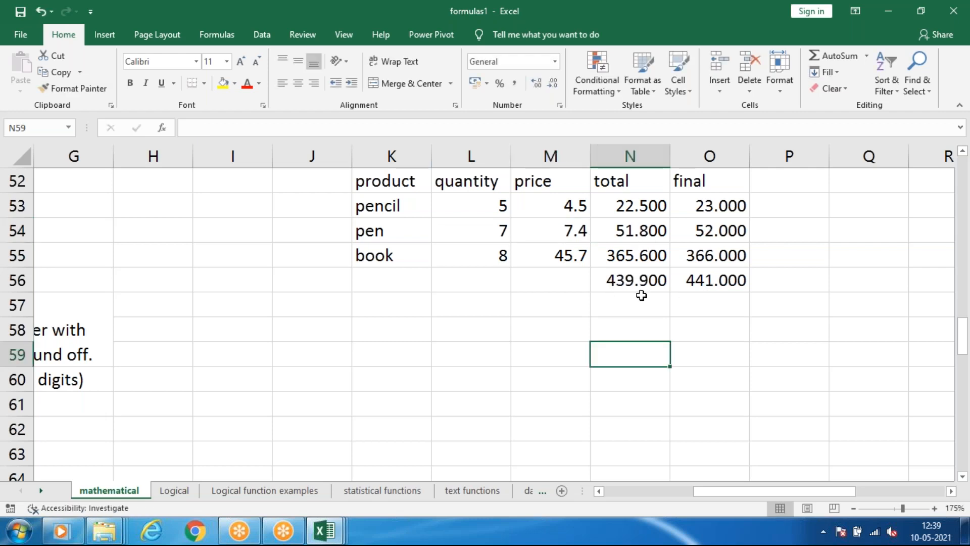
# Change the book's price in M55 to 45.1.
pyautogui.doubleClick(588, 255)
pyautogui.press('BackSpace')
pyautogui.write('1')
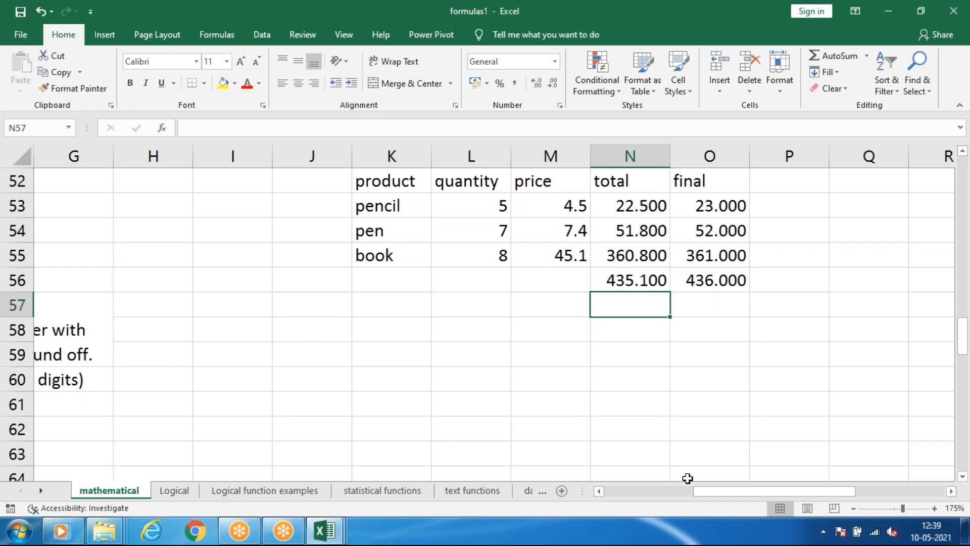
# Review the Trunc description, its syntax and the example in E61 and E62.
pyautogui.click(653, 488)
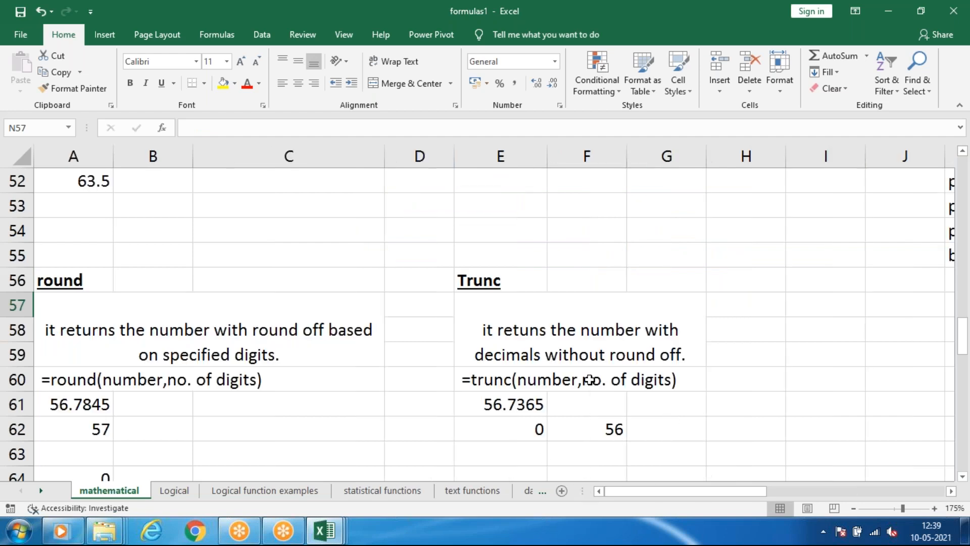
pyautogui.scroll(-1, 589, 382)
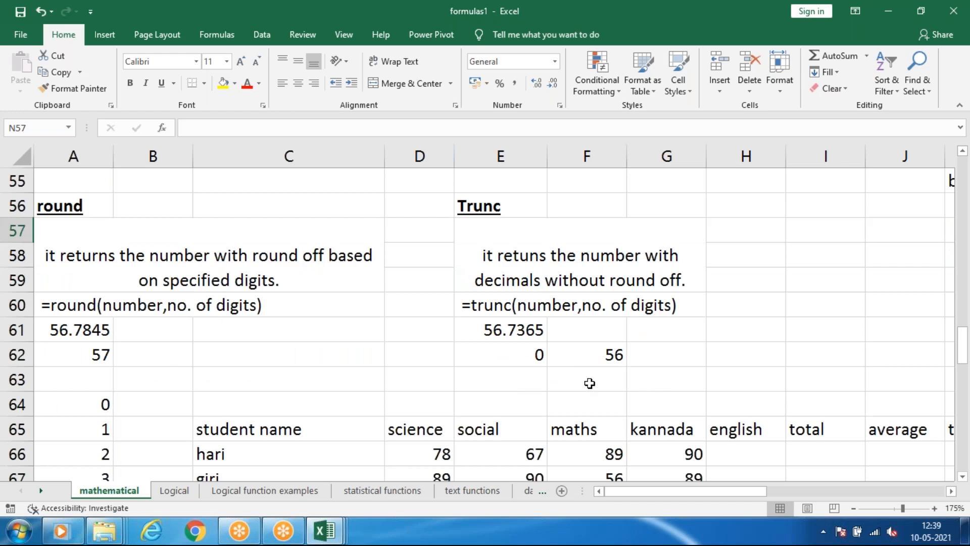
pyautogui.click(541, 358)
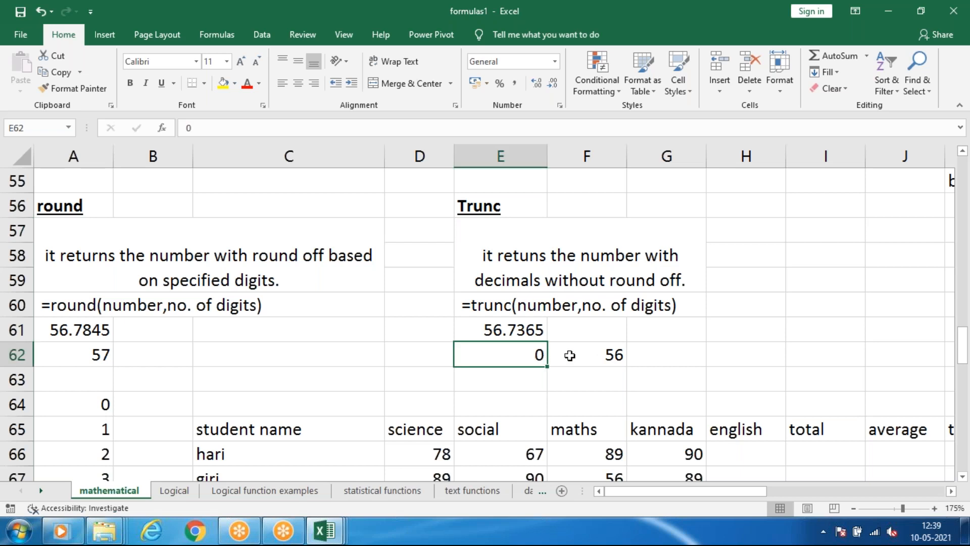
pyautogui.moveTo(640, 494); pyautogui.dragTo(608, 495)
pyautogui.moveTo(685, 493); pyautogui.dragTo(814, 489)
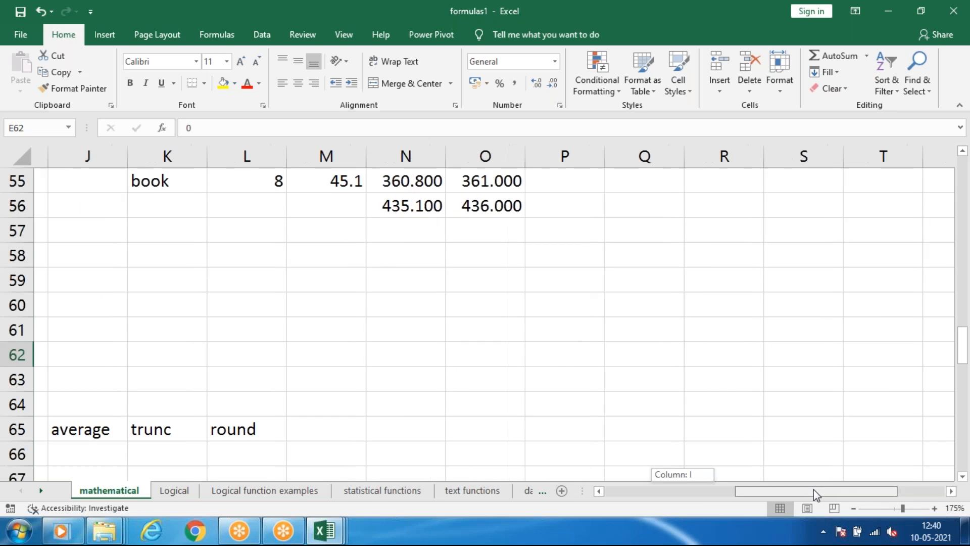
pyautogui.scroll(2, 539, 341)
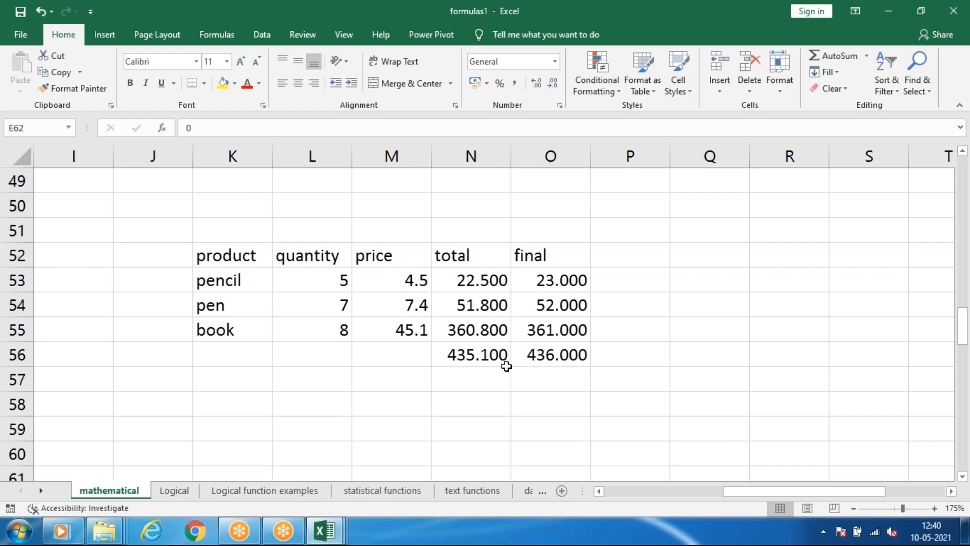
# Set the pen's price in M54 to 7.8 and check the sum of the final column in O56.
pyautogui.doubleClick(488, 305)
pyautogui.click(429, 305)
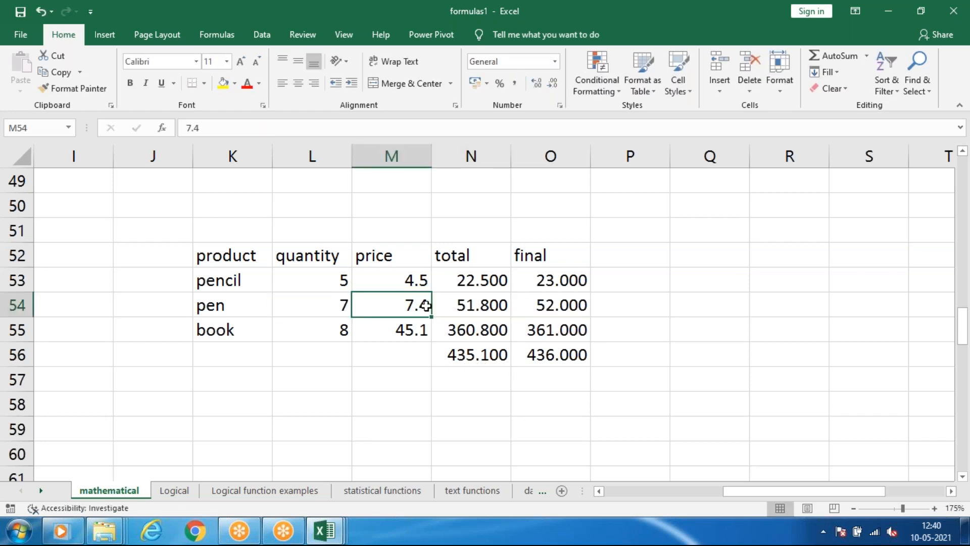
pyautogui.doubleClick(430, 307)
pyautogui.press('BackSpace')
pyautogui.write('8')
pyautogui.click(531, 355)
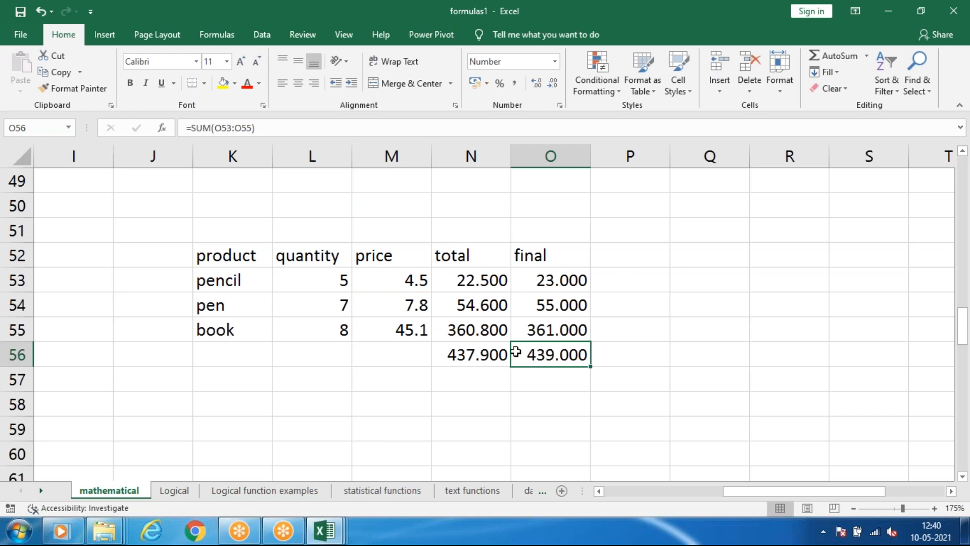
# Enter =TRUNC(N53,1) in P53 beside the pencil's final value and fill it down through P55.
pyautogui.click(621, 250)
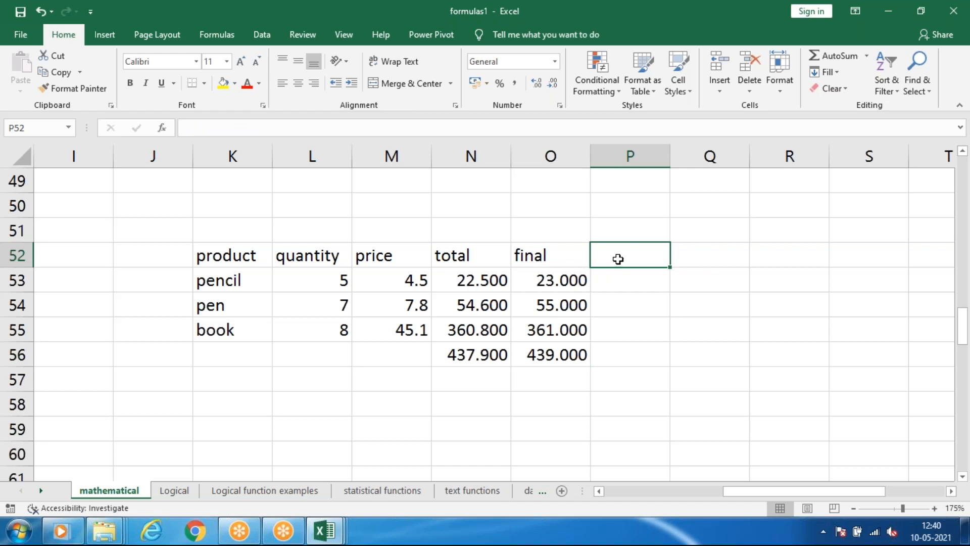
pyautogui.moveTo(735, 493); pyautogui.dragTo(720, 493)
pyautogui.click(698, 288)
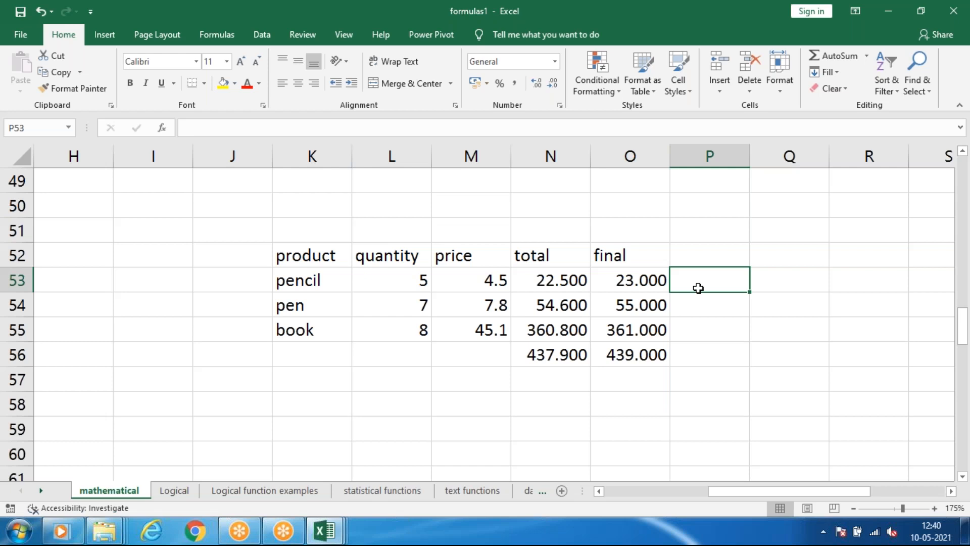
pyautogui.write('=trun')
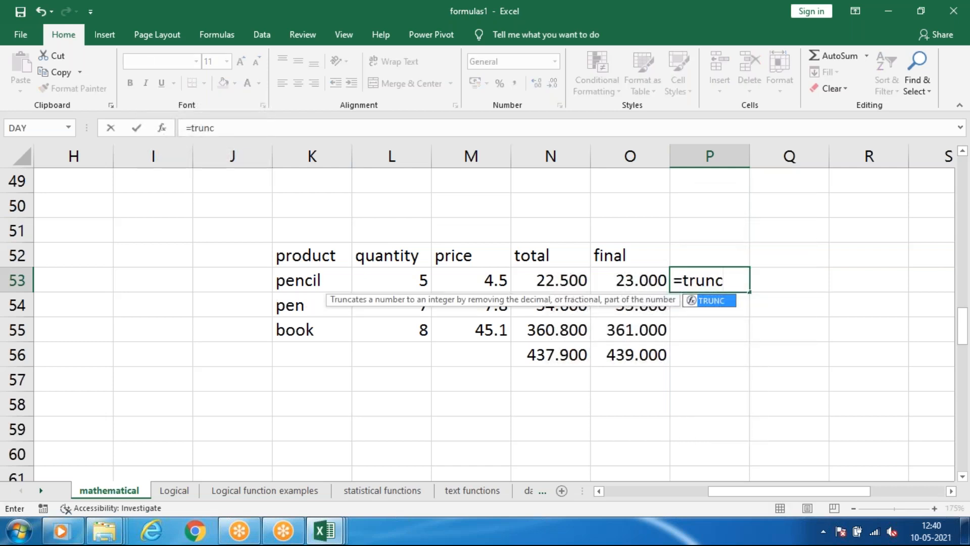
pyautogui.write('c')
pyautogui.press('Tab')
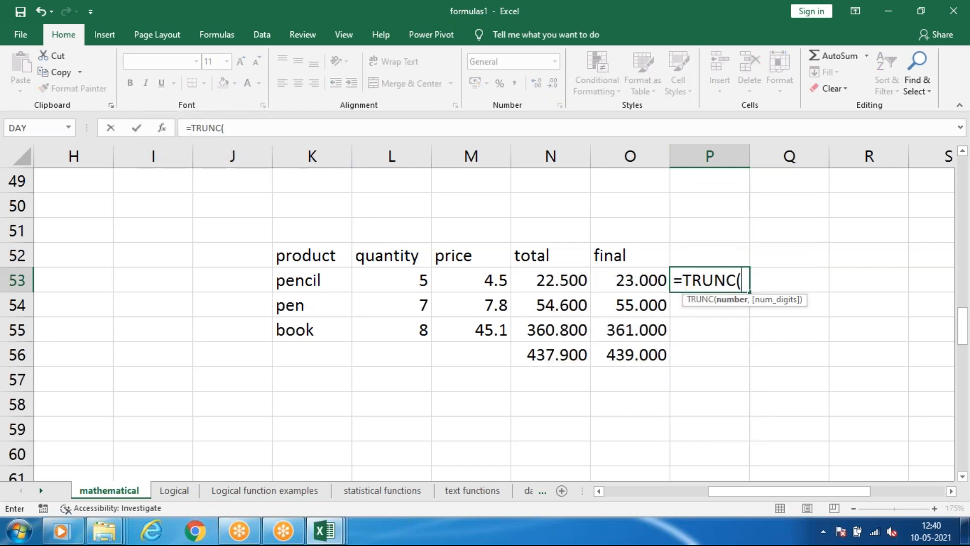
pyautogui.click(551, 283)
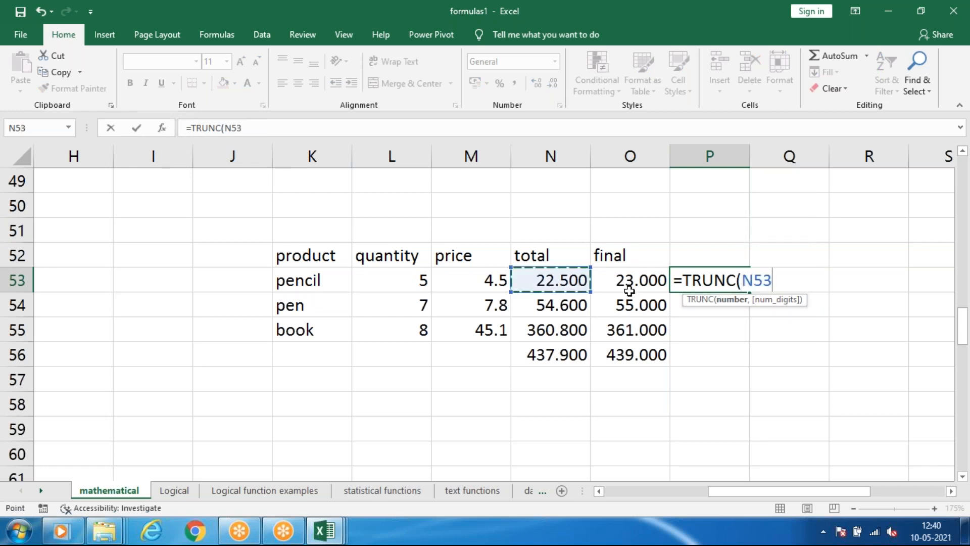
pyautogui.write(',')
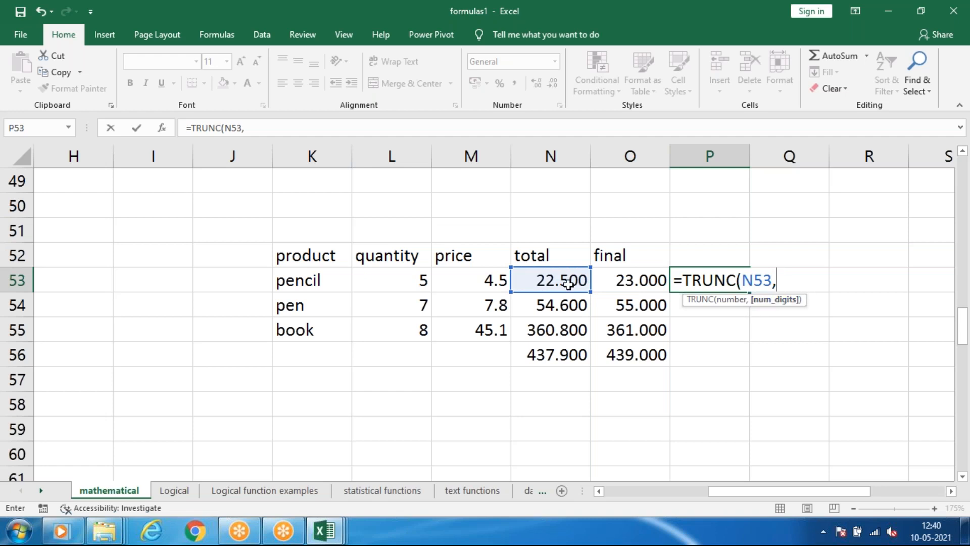
pyautogui.write('1)')
pyautogui.press('Return')
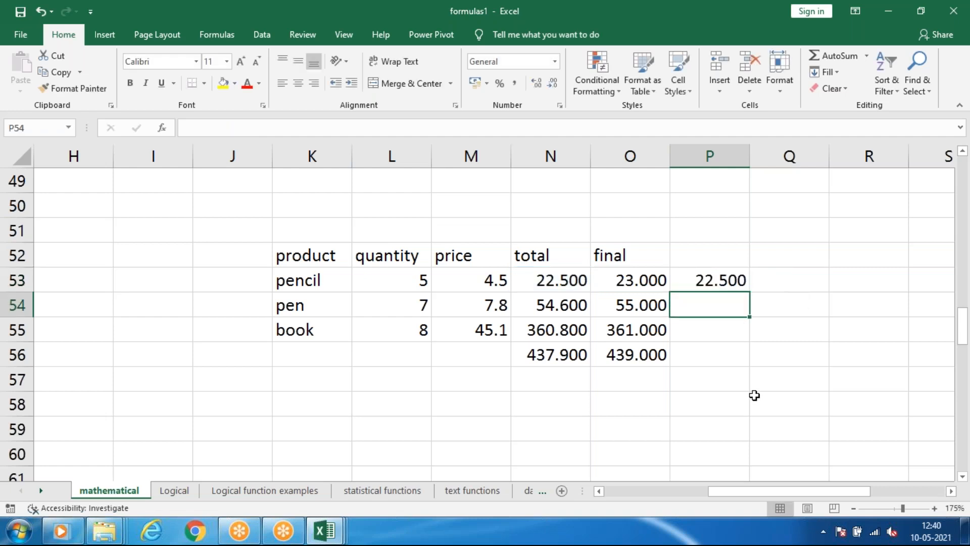
pyautogui.click(710, 280)
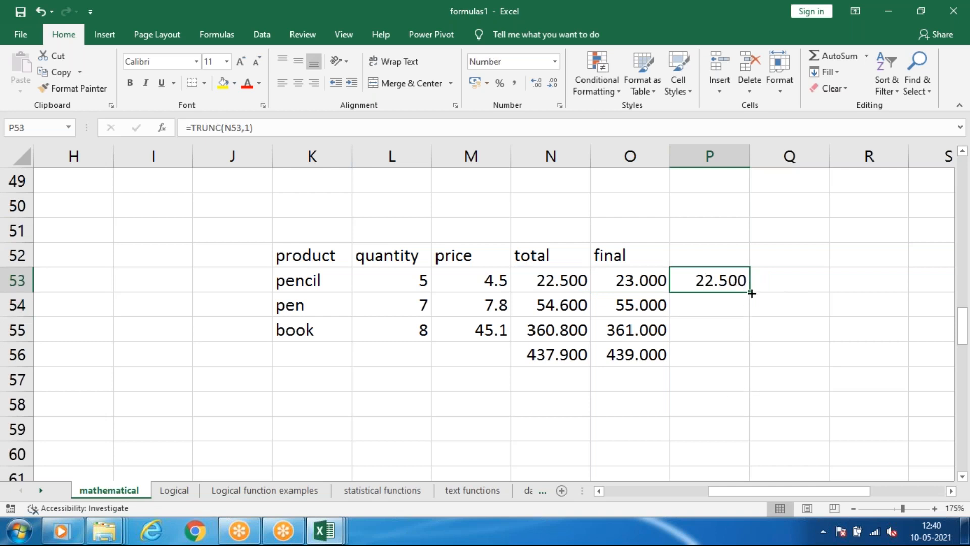
pyautogui.moveTo(749, 325); pyautogui.dragTo(743, 340)
pyautogui.click(723, 381)
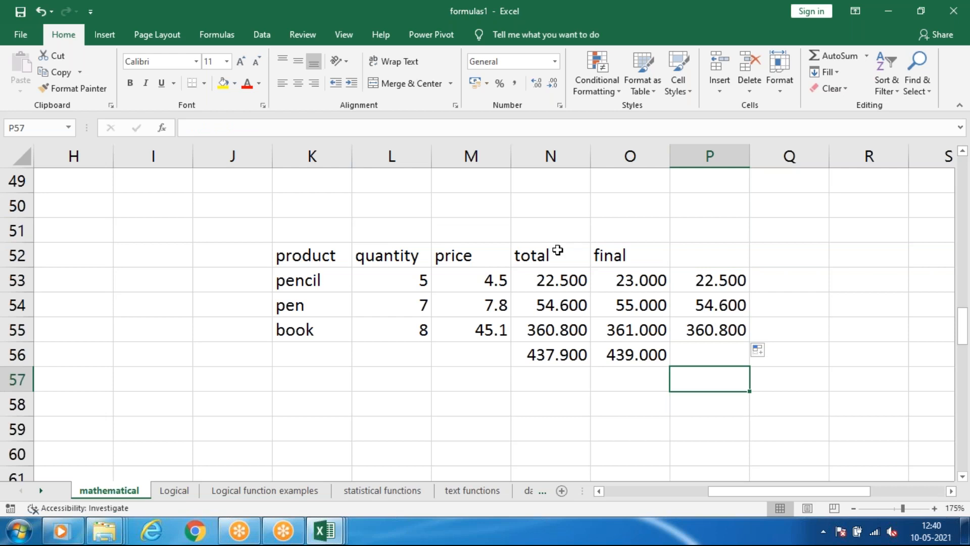
# Set the pen's price in M54 to 7.867 and check its truncated value in P54.
pyautogui.doubleClick(505, 304)
pyautogui.write('67')
pyautogui.click(532, 374)
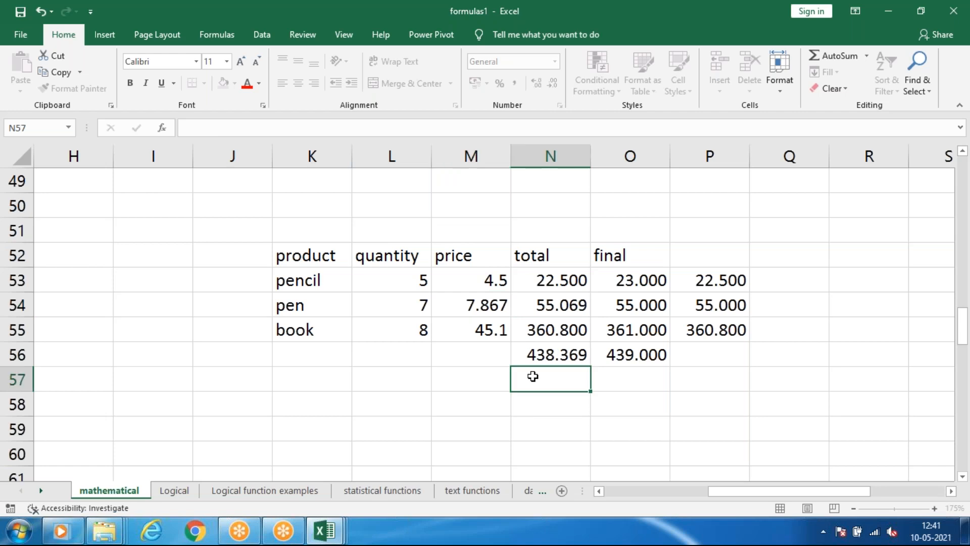
pyautogui.click(728, 308)
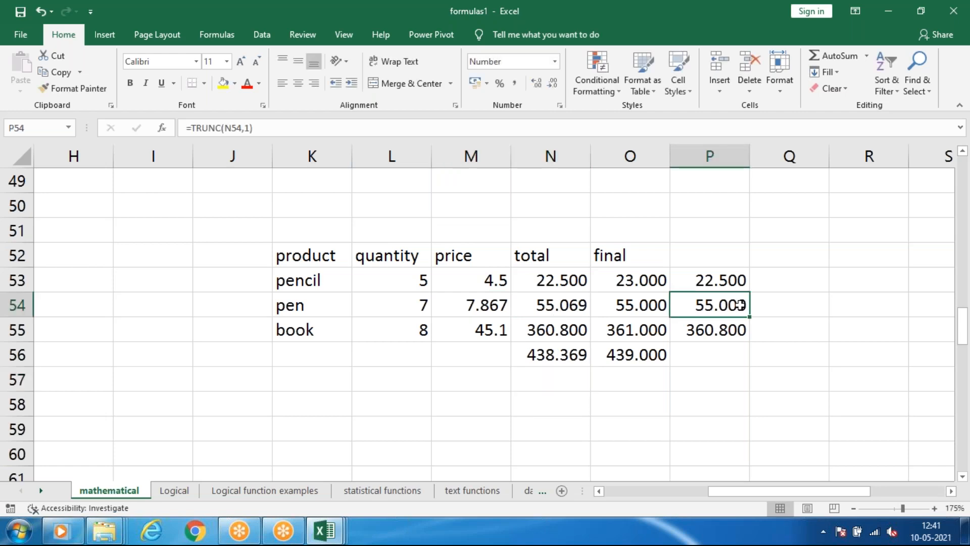
# Set the pencil's price in M53 to 4.578.
pyautogui.click(500, 281)
pyautogui.doubleClick(509, 280)
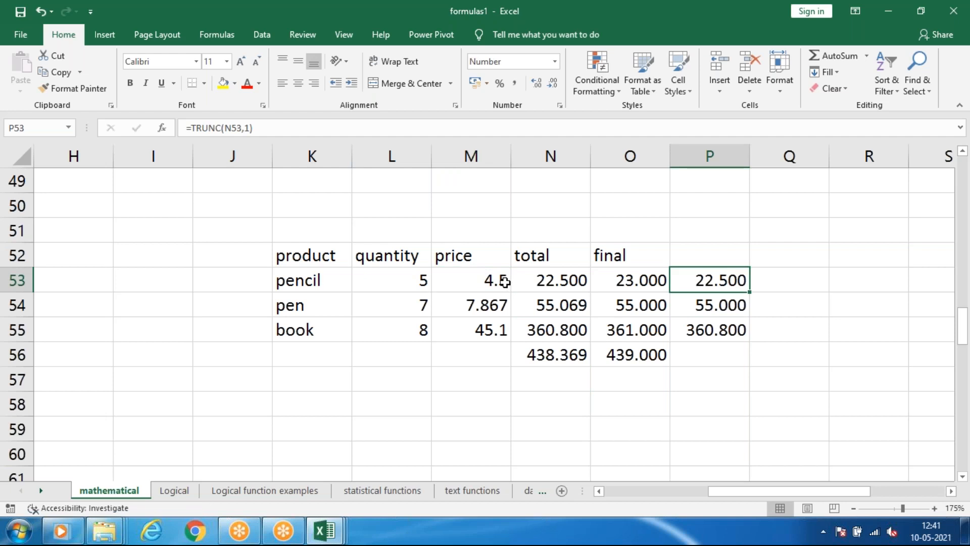
pyautogui.doubleClick(504, 281)
pyautogui.write('78')
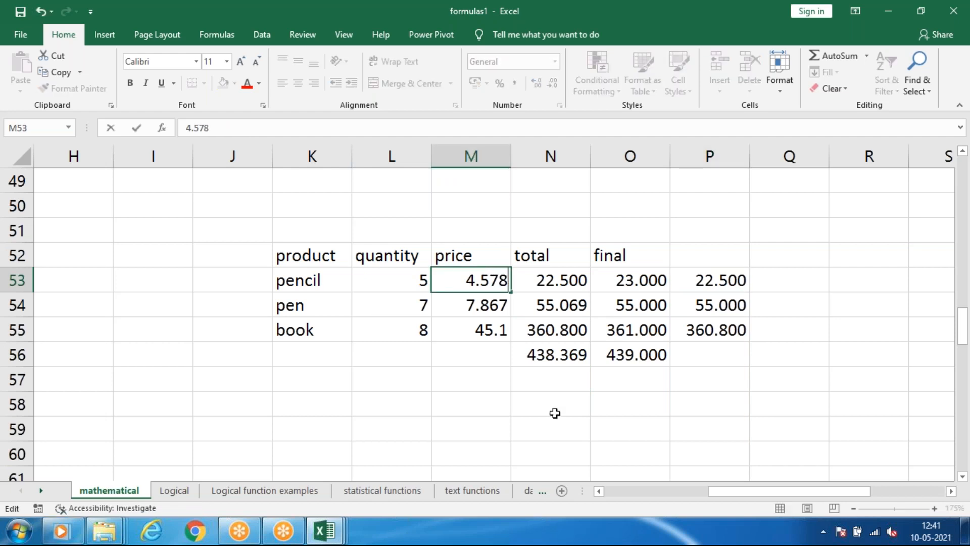
pyautogui.click(547, 403)
# Set the book's price in M55 to 45.189 and review the pencil's quantity and price.
pyautogui.click(505, 328)
pyautogui.doubleClick(504, 329)
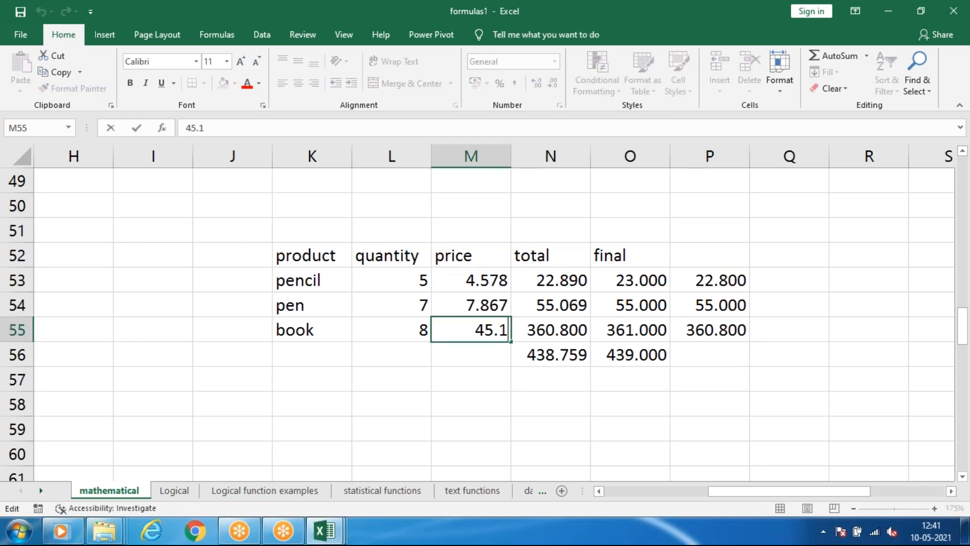
pyautogui.write('89')
pyautogui.press('Return')
pyautogui.keyDown('shift'); pyautogui.click(534, 383); pyautogui.keyUp('shift')
pyautogui.press('Up')
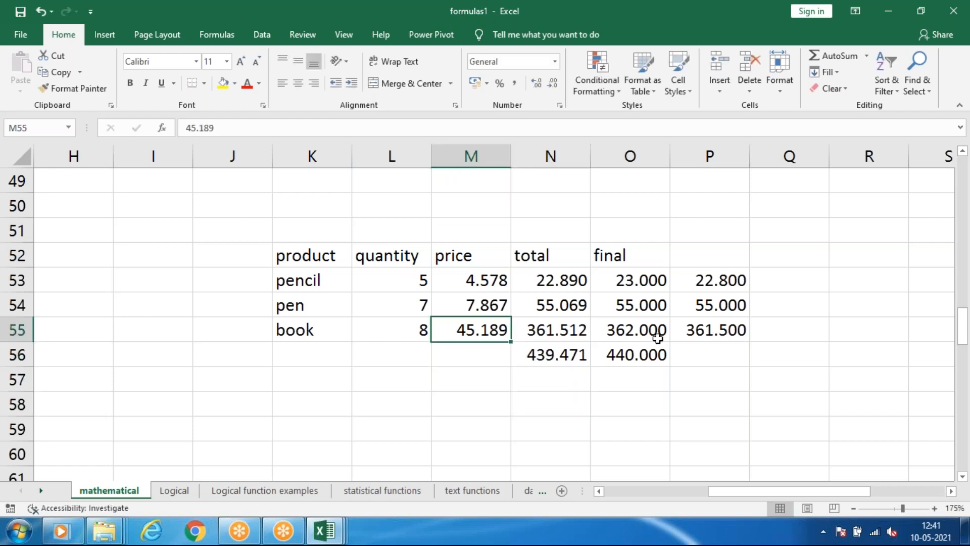
pyautogui.click(414, 279)
pyautogui.click(464, 281)
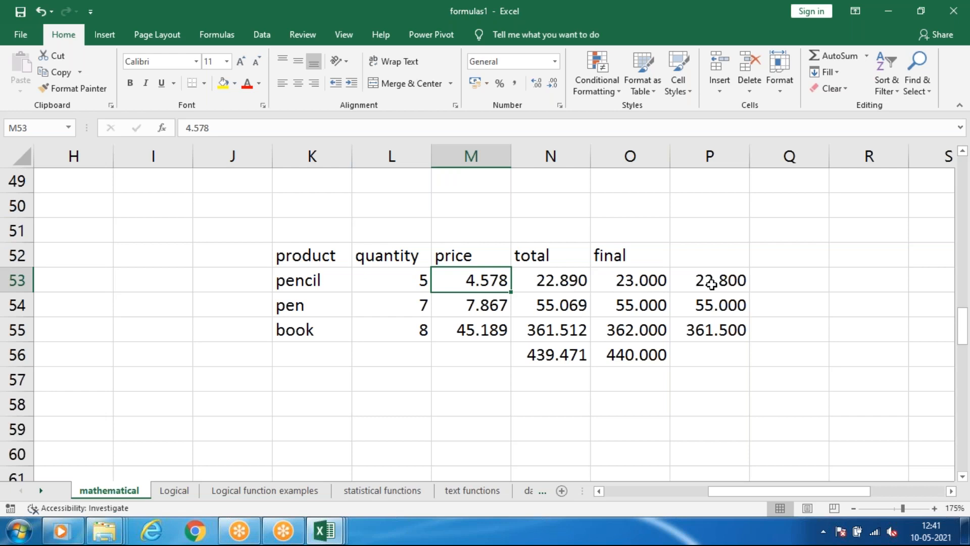
# Sum the truncated values P53:P55 in P56 and compare the result with the unrounded sum in N56.
pyautogui.click(715, 347)
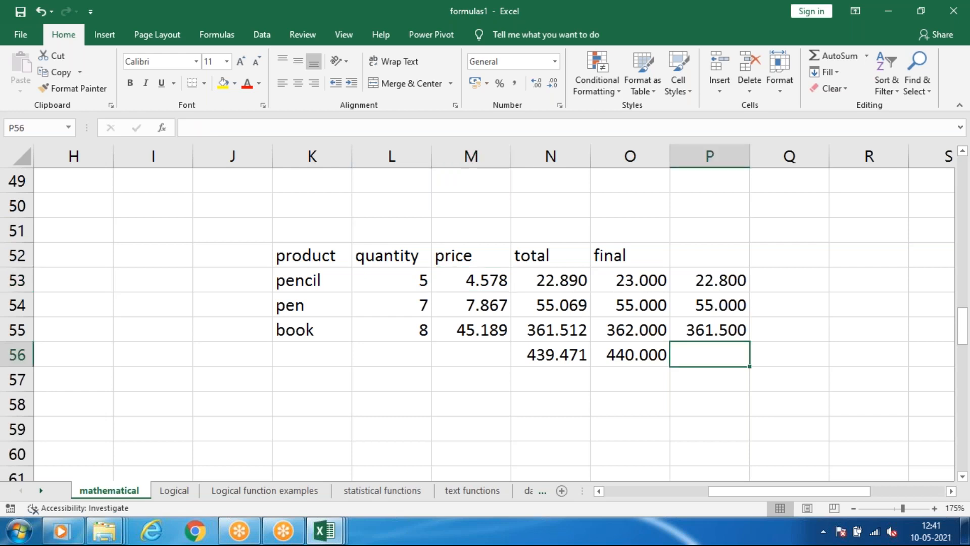
pyautogui.hotkey('alt', '=')
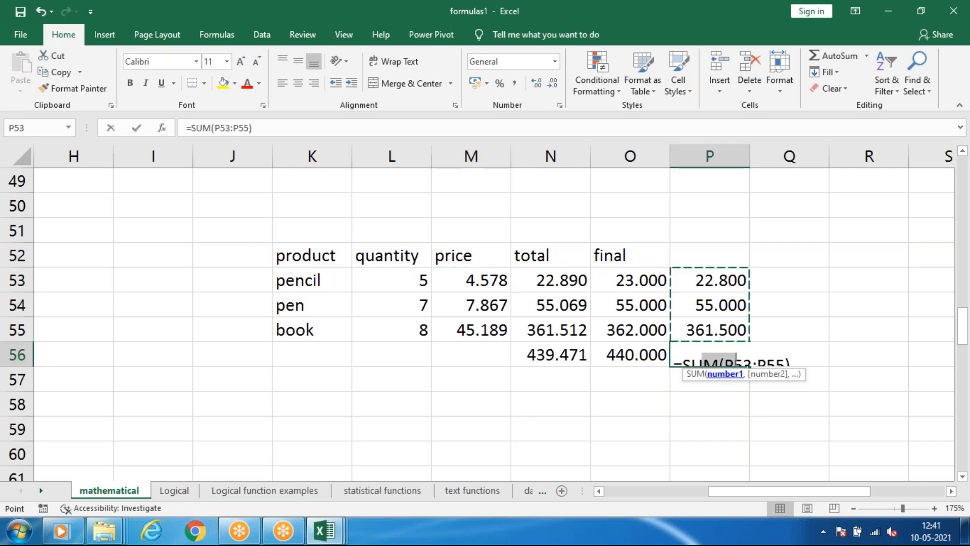
pyautogui.press('Return')
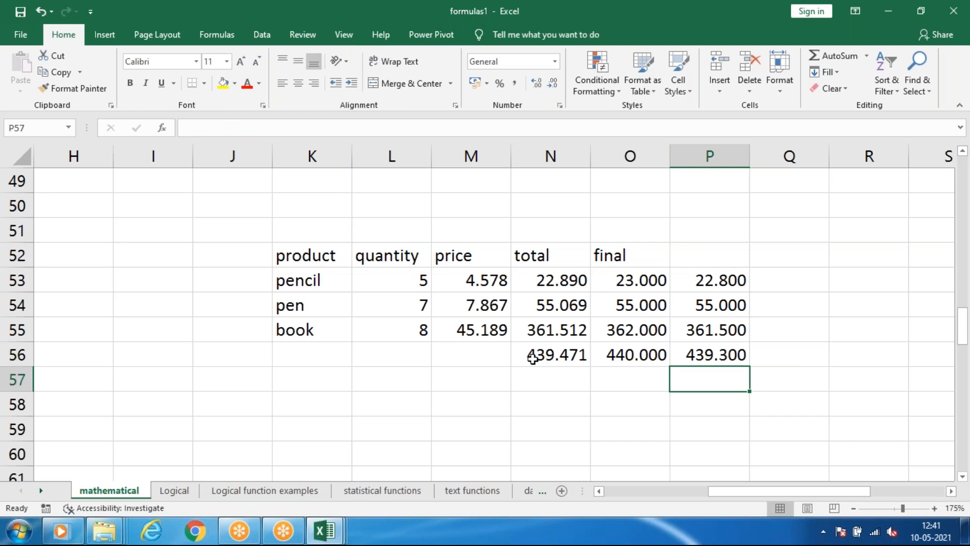
pyautogui.click(548, 357)
pyautogui.click(721, 355)
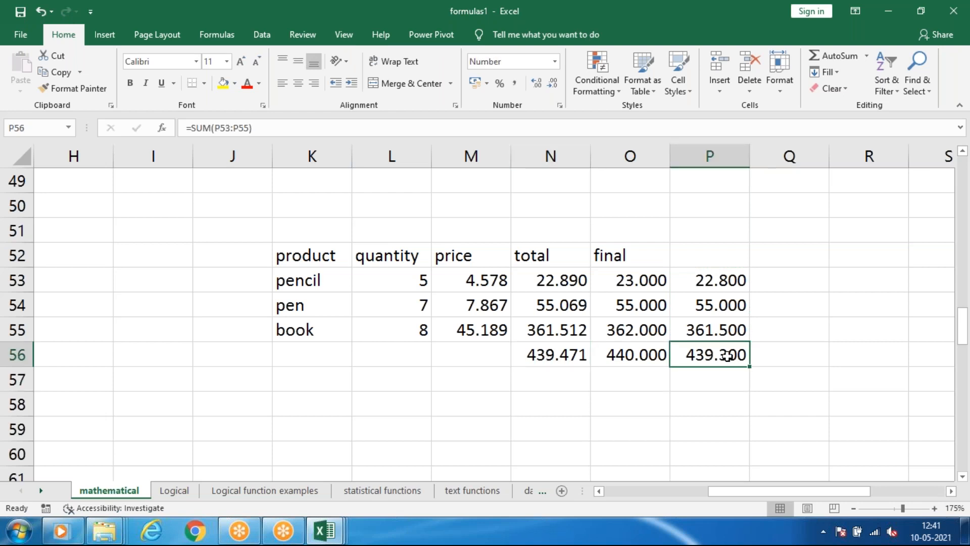
# Change the TRUNC digits in P53 to 0 and fill the formula down through P56.
pyautogui.click(710, 284)
pyautogui.click(249, 128)
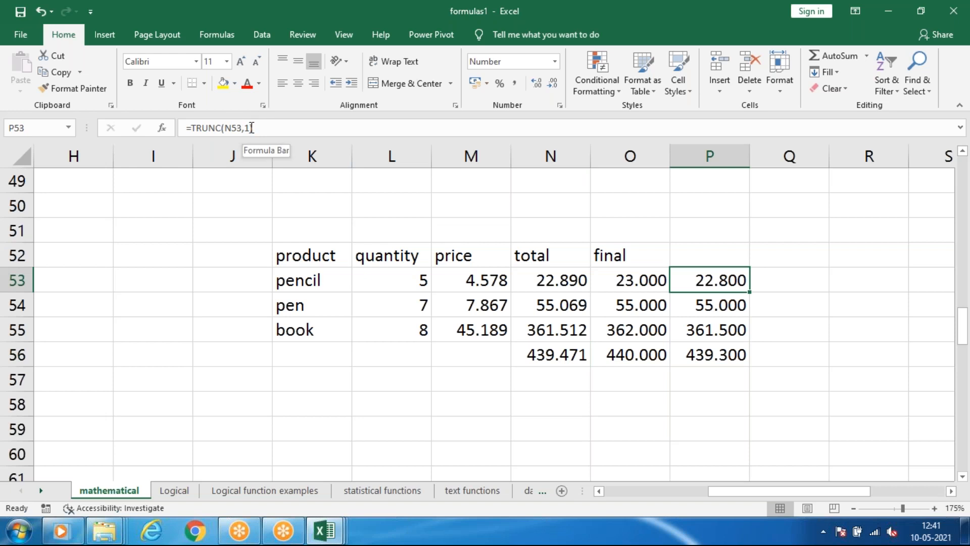
pyautogui.press('BackSpace')
pyautogui.write('0')
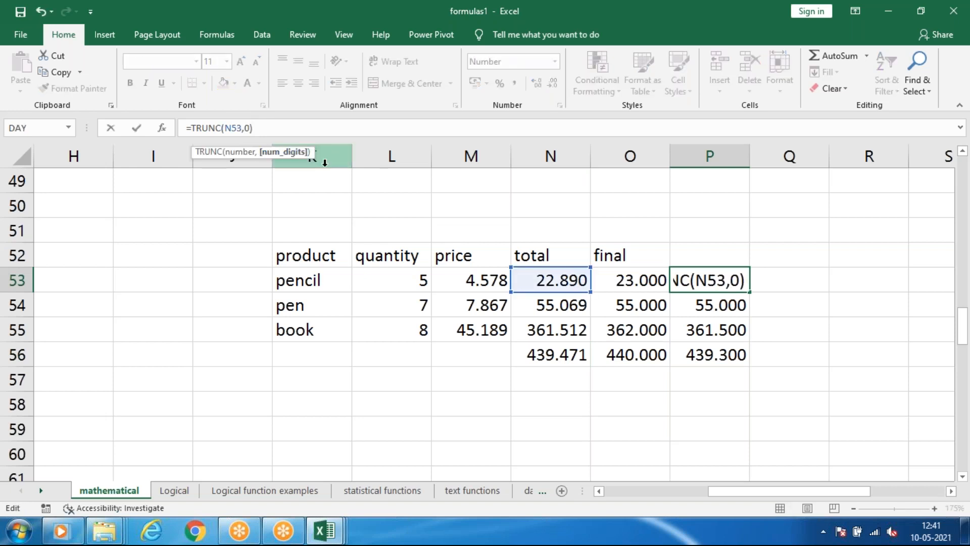
pyautogui.press('Return')
pyautogui.click(709, 276)
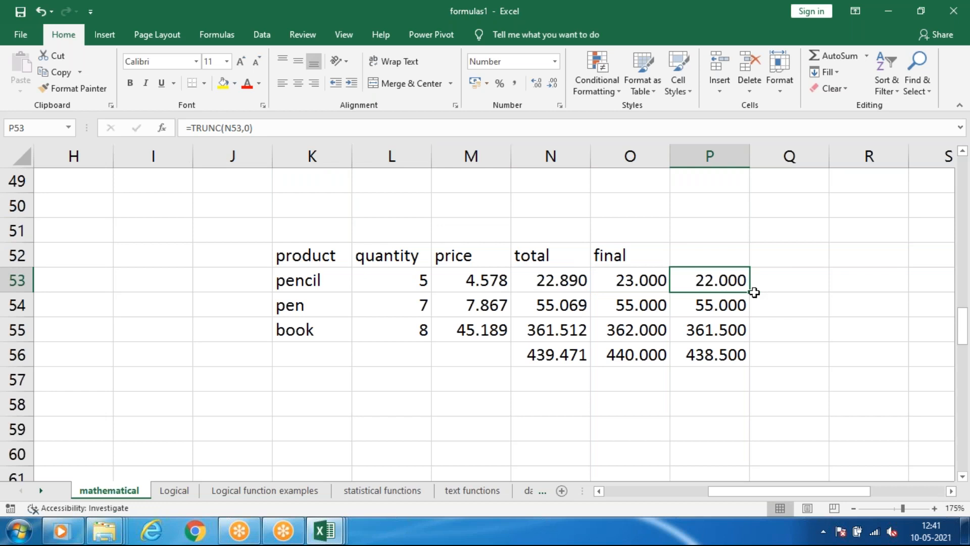
pyautogui.moveTo(751, 292); pyautogui.dragTo(756, 357)
pyautogui.click(803, 329)
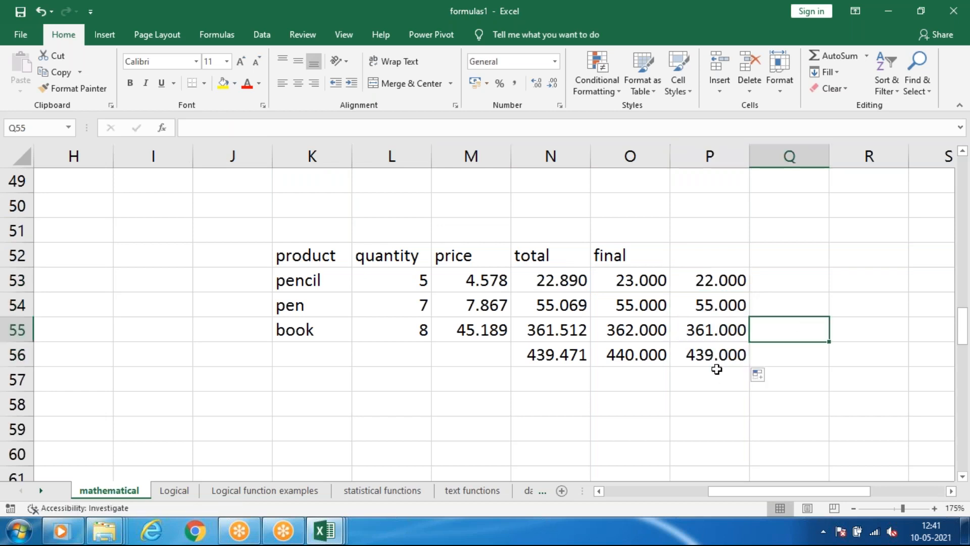
# Compare the bottom values in P56 and O56 and look over the truncated values in P53:P56.
pyautogui.click(716, 364)
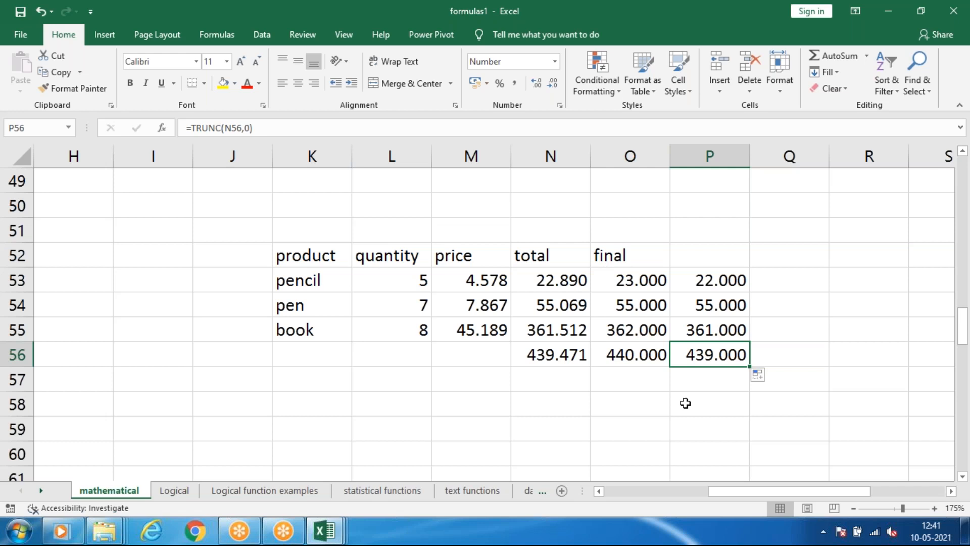
pyautogui.click(630, 365)
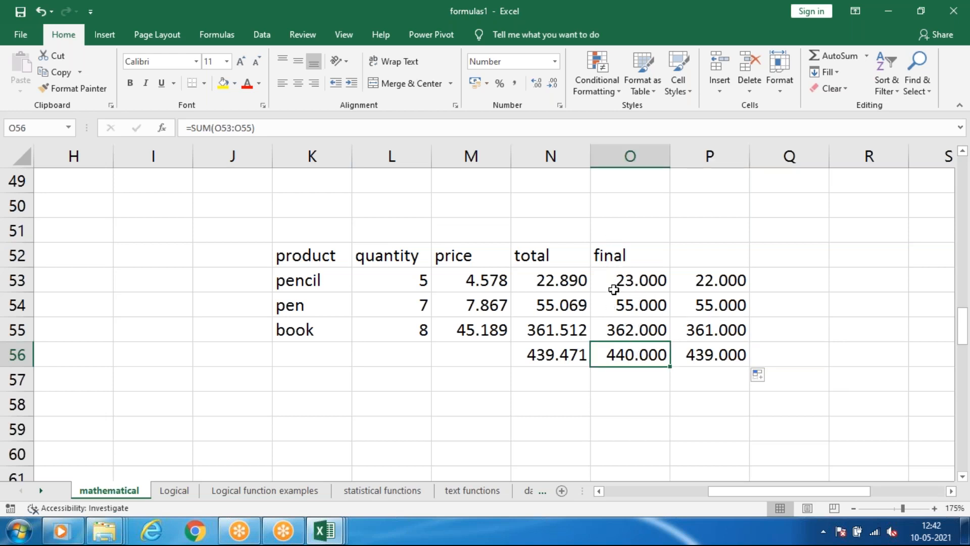
pyautogui.moveTo(717, 280); pyautogui.dragTo(720, 355)
pyautogui.click(791, 340)
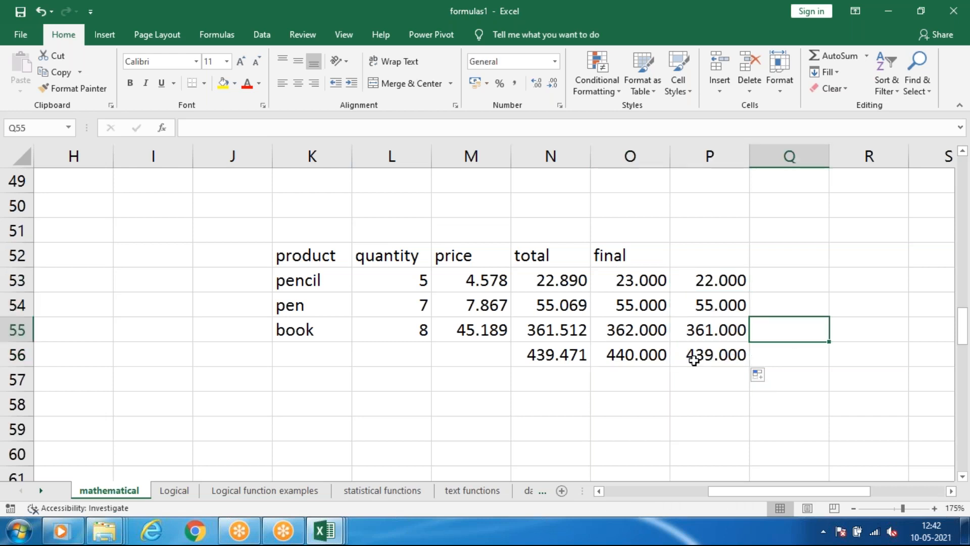
pyautogui.click(726, 285)
pyautogui.moveTo(719, 354); pyautogui.dragTo(718, 361)
pyautogui.click(769, 361)
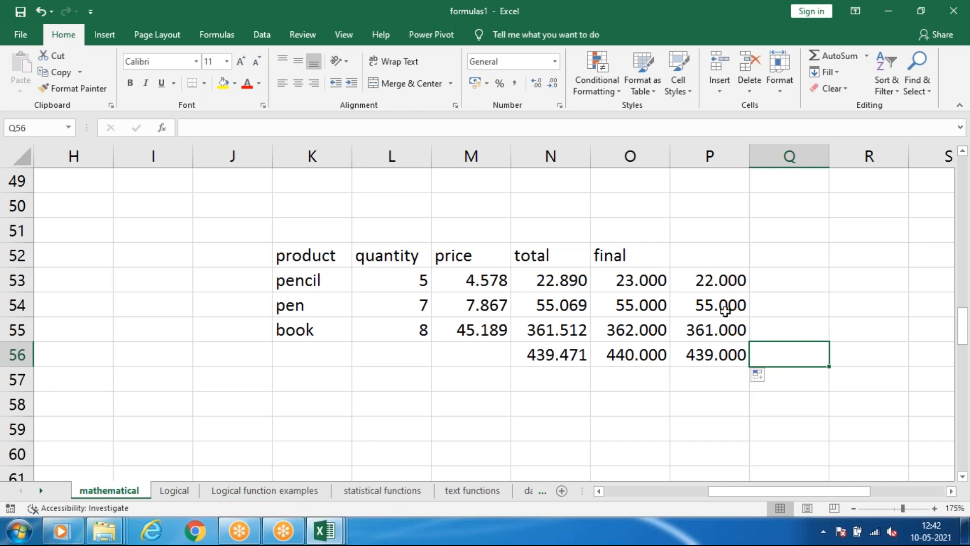
# Replace the formula in F62 of the Trunc example with one truncating E61 to 2 decimal digits.
pyautogui.click(686, 496)
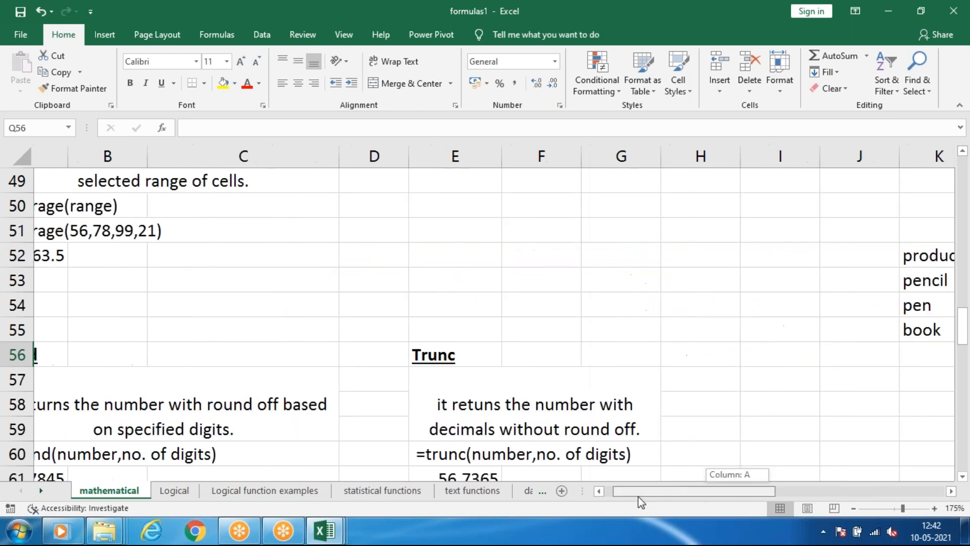
pyautogui.scroll(-2, 353, 364)
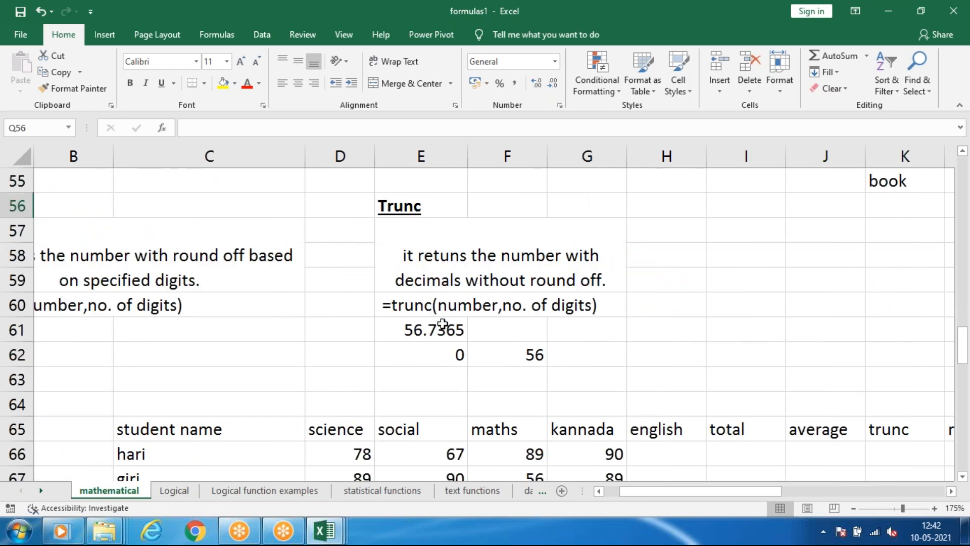
pyautogui.moveTo(533, 369); pyautogui.dragTo(533, 359)
pyautogui.click(533, 357)
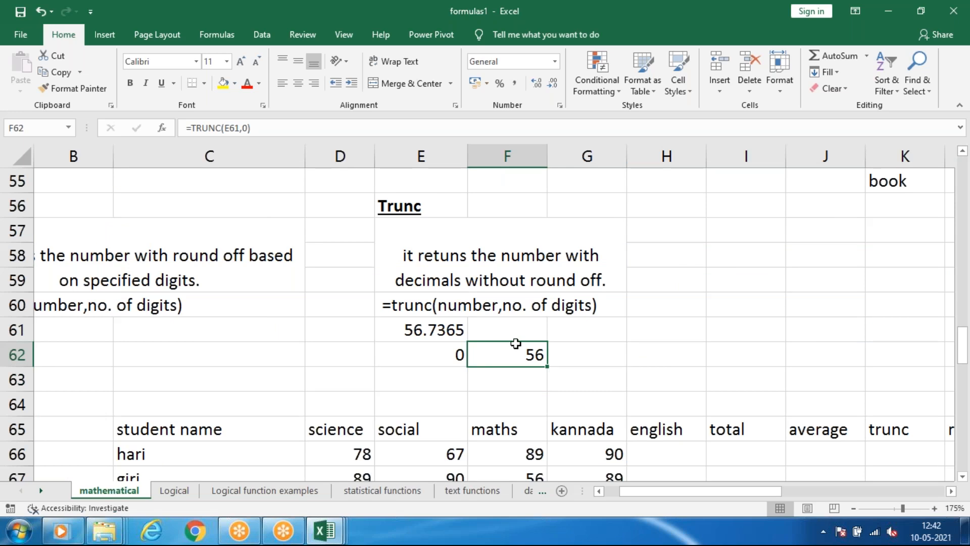
pyautogui.write('=trunc')
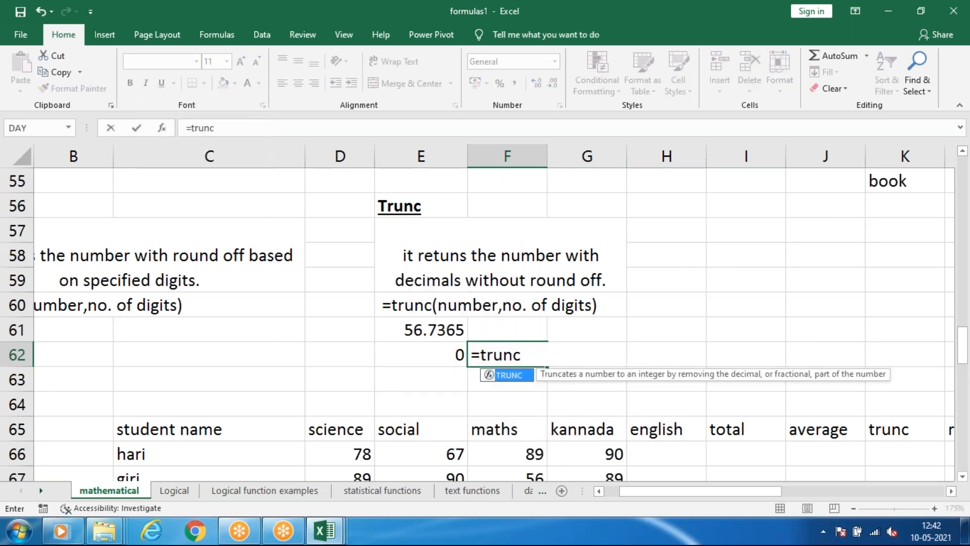
pyautogui.press('Tab')
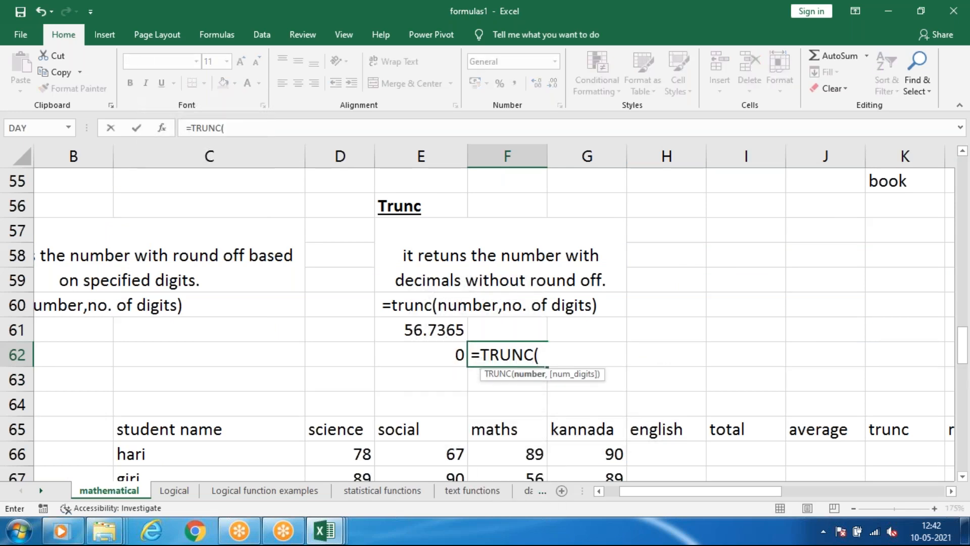
pyautogui.click(404, 336)
pyautogui.write(',')
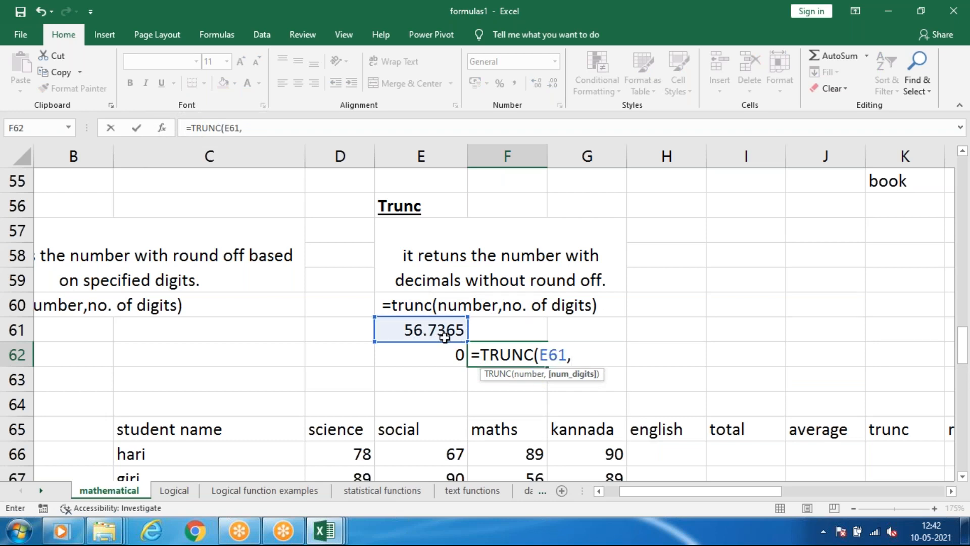
pyautogui.press('Return')
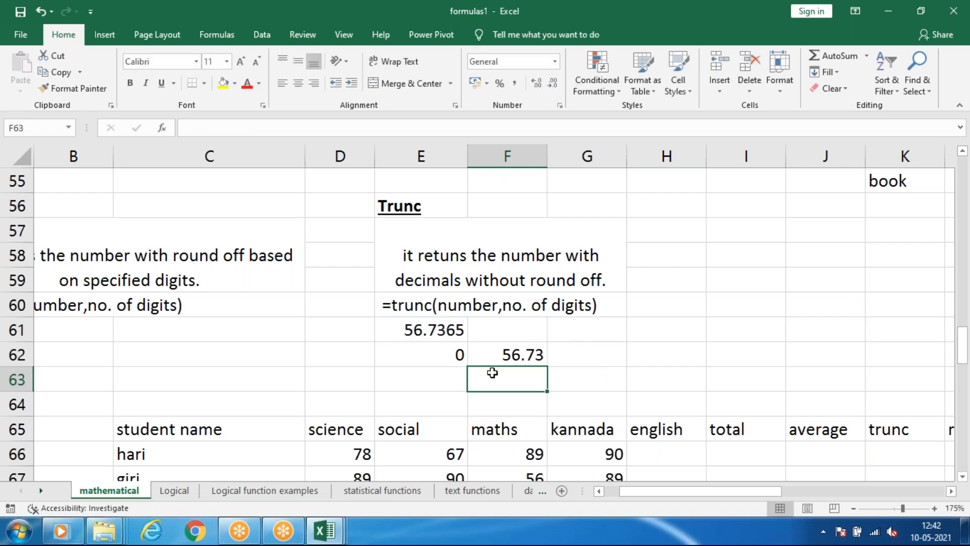
# Set the number in E61 of the Trunc example to 56.765.
pyautogui.doubleClick(448, 331)
pyautogui.press('BackSpace')
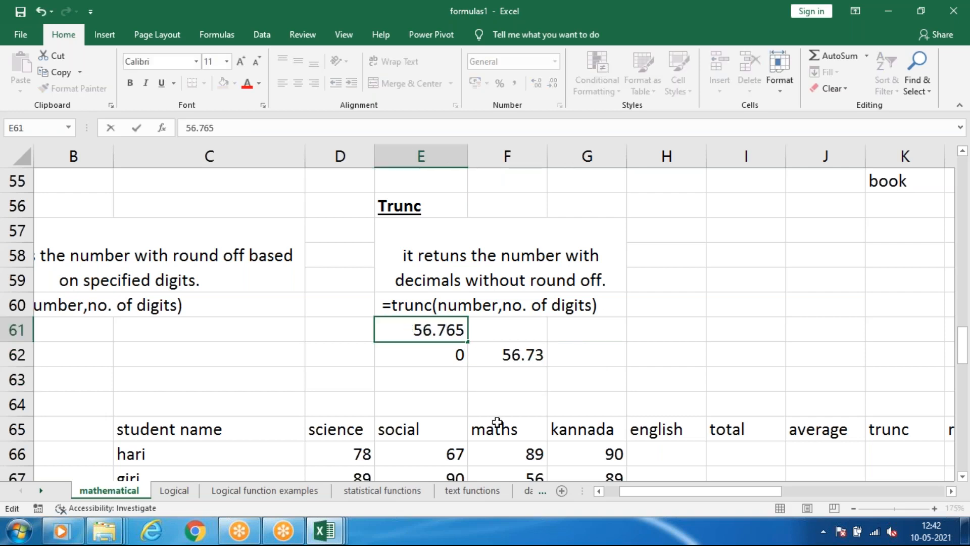
pyautogui.press('Return')
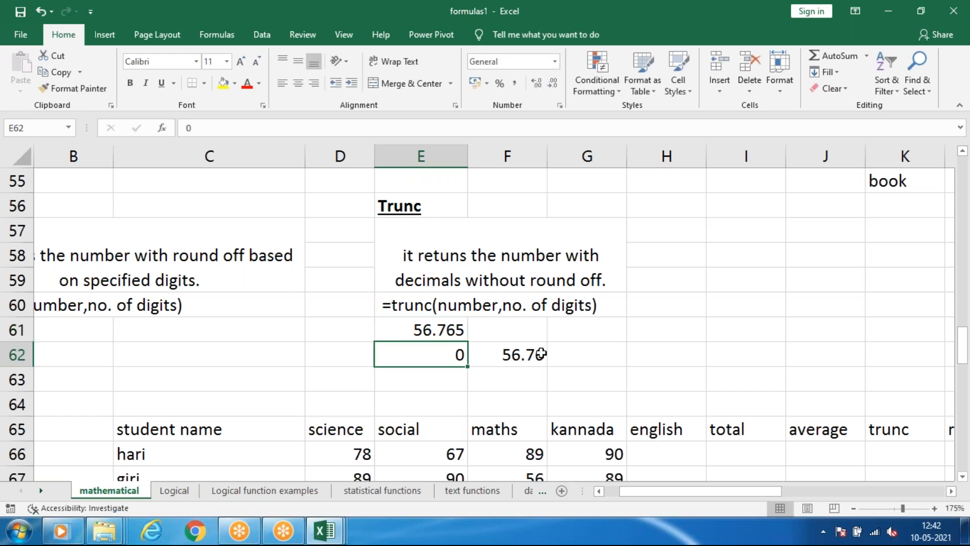
# Change the last digit of the number in E61 to make it 56.769.
pyautogui.click(458, 334)
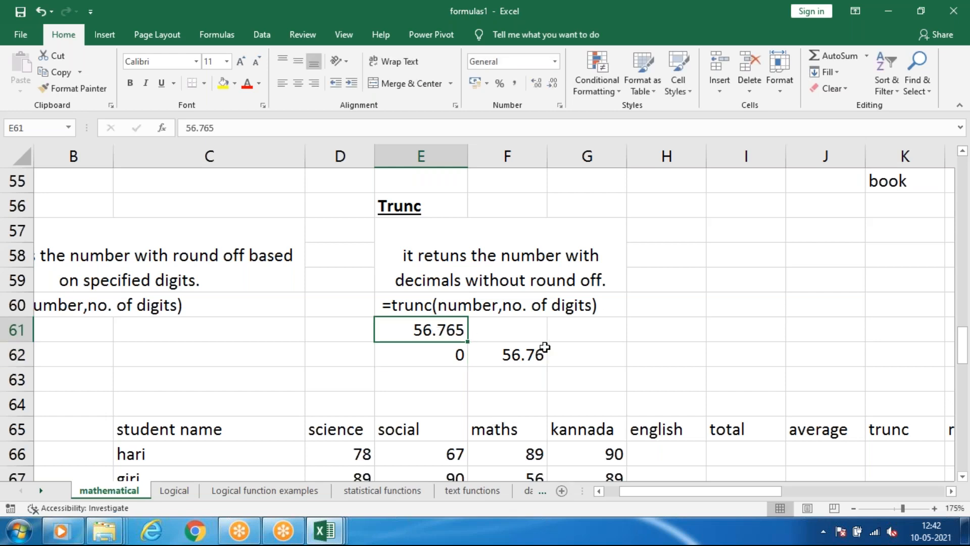
pyautogui.doubleClick(463, 328)
pyautogui.press('BackSpace')
pyautogui.write('9')
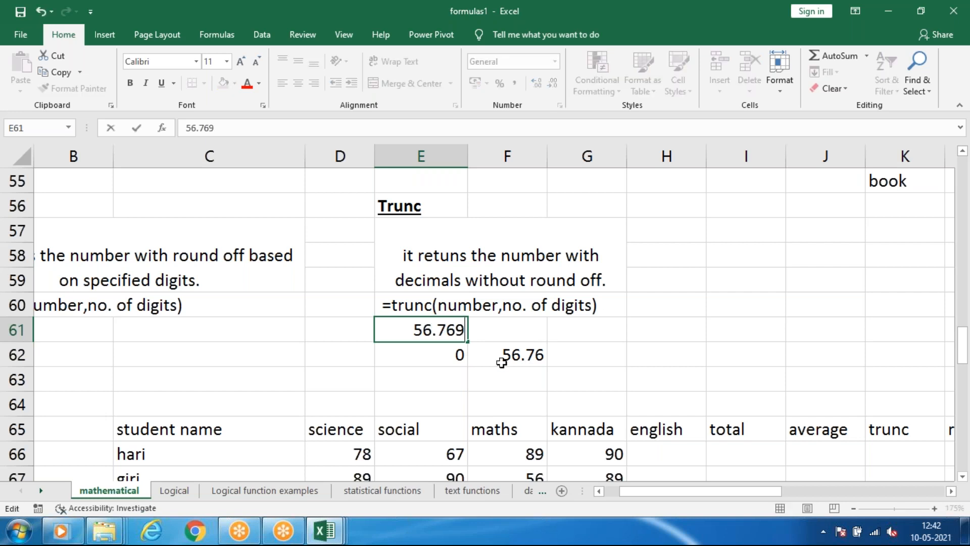
pyautogui.press('Return')
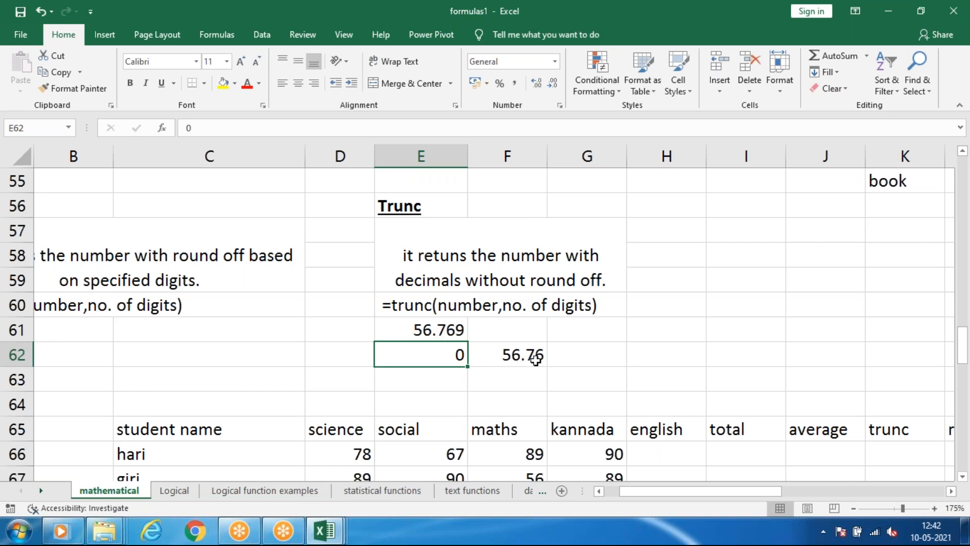
# Look over the round and Trunc examples and the student table, down to the rand and randbetween sections.
pyautogui.moveTo(648, 486); pyautogui.dragTo(631, 487)
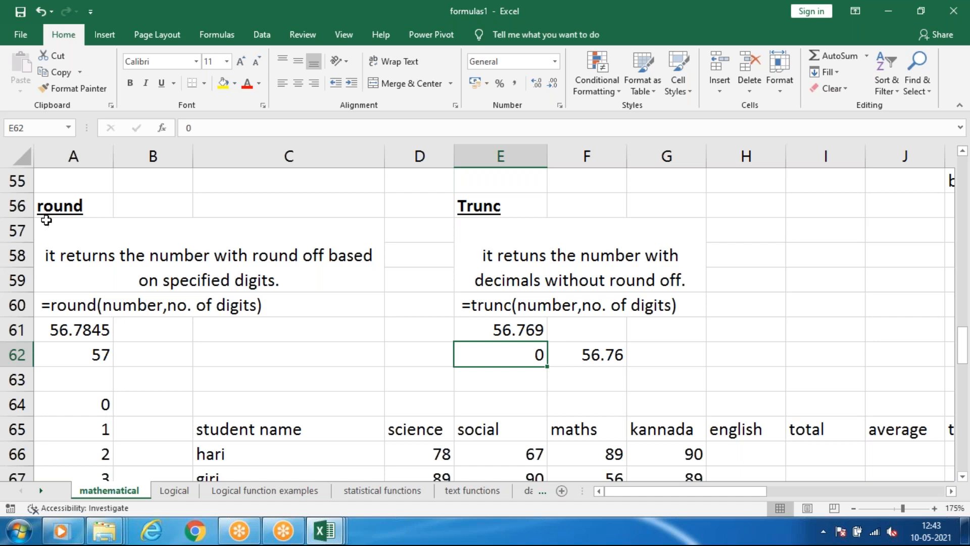
pyautogui.scroll(-2, 445, 241)
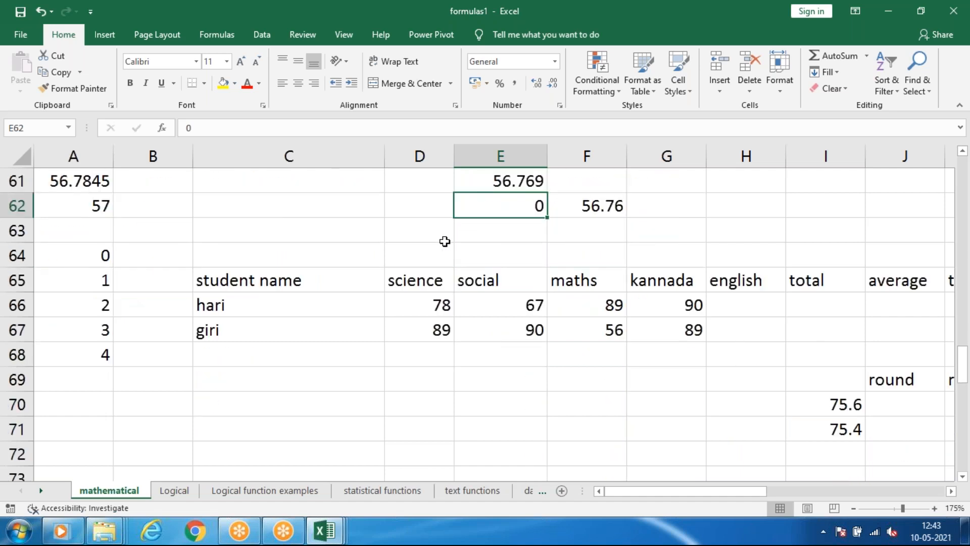
pyautogui.scroll(1, 446, 245)
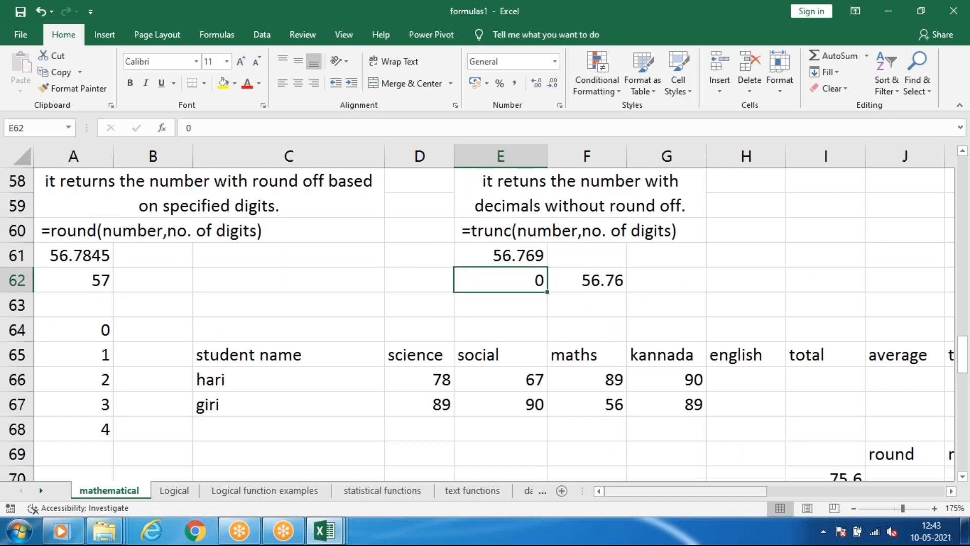
pyautogui.moveTo(698, 493); pyautogui.dragTo(747, 496)
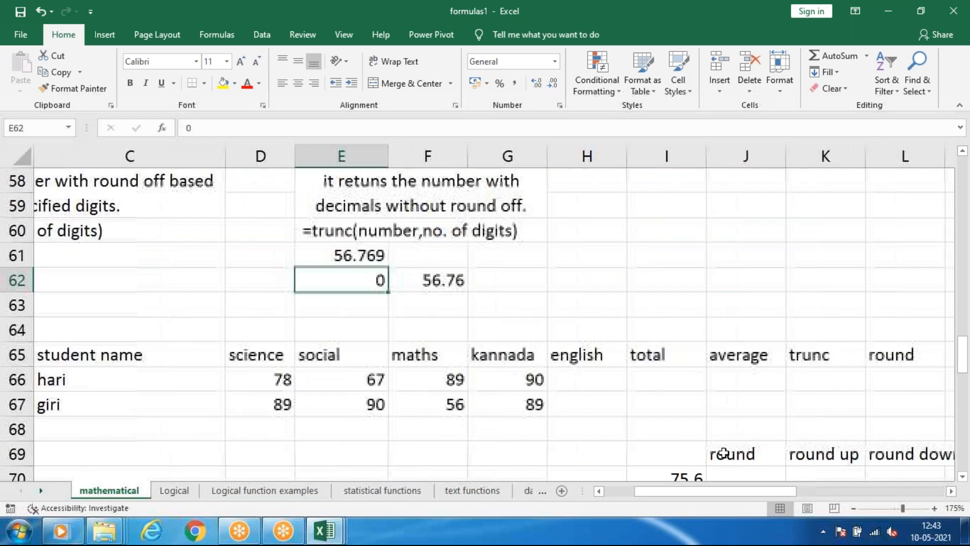
pyautogui.scroll(-2, 722, 452)
pyautogui.scroll(-1, 725, 452)
pyautogui.moveTo(672, 494); pyautogui.dragTo(642, 494)
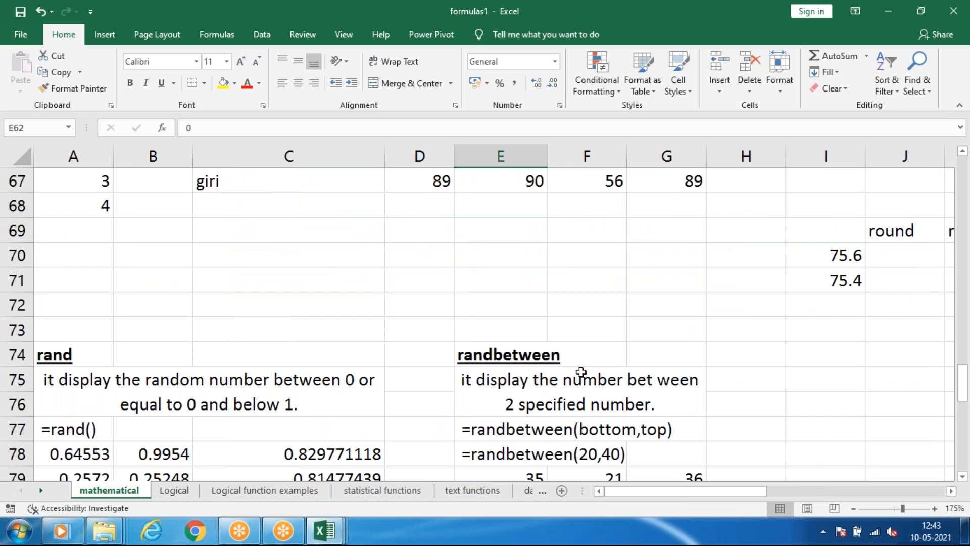
pyautogui.scroll(-1, 581, 371)
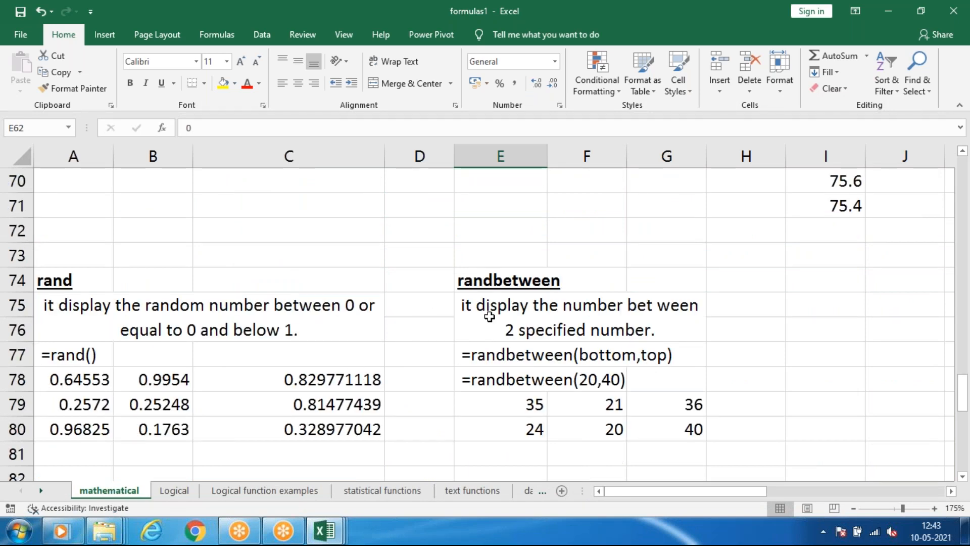
# Examine the RANDBETWEEN formulas in E80 and F80 and the RAND formula in C79, leaving them unedited.
pyautogui.click(638, 358)
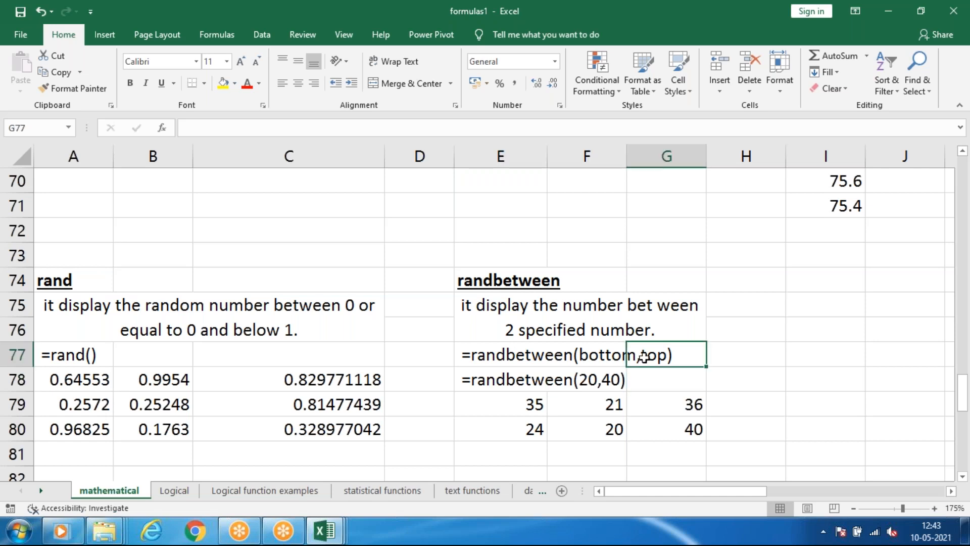
pyautogui.click(544, 420)
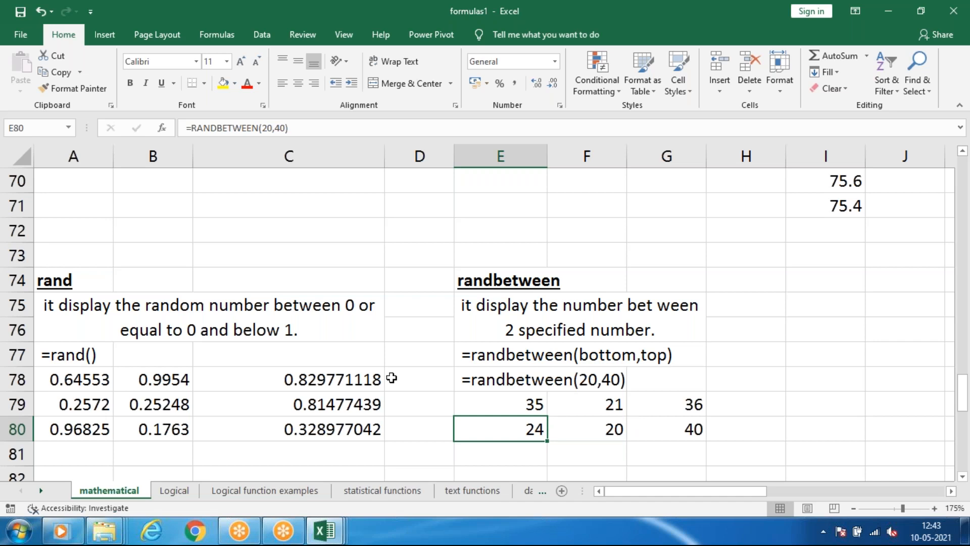
pyautogui.scroll(-2, 389, 364)
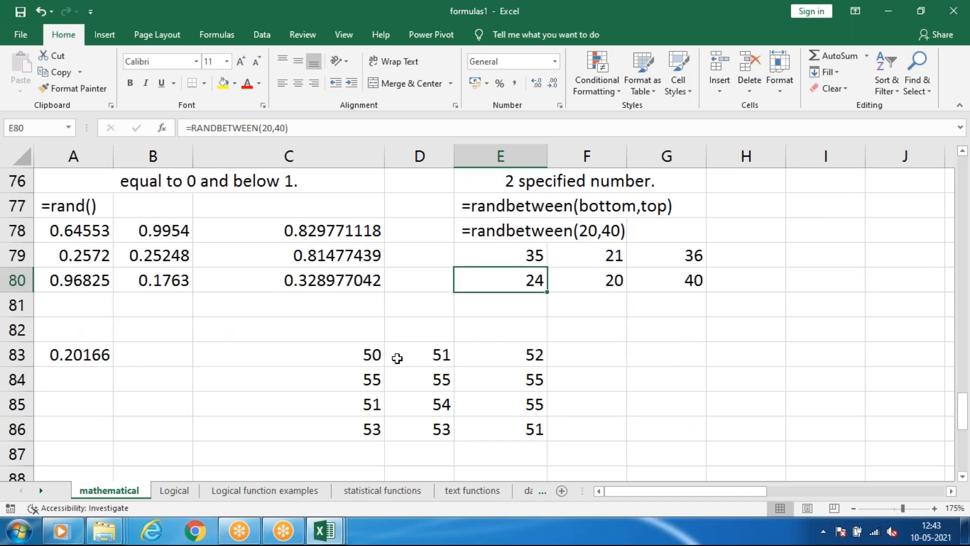
pyautogui.click(330, 260)
pyautogui.click(249, 128)
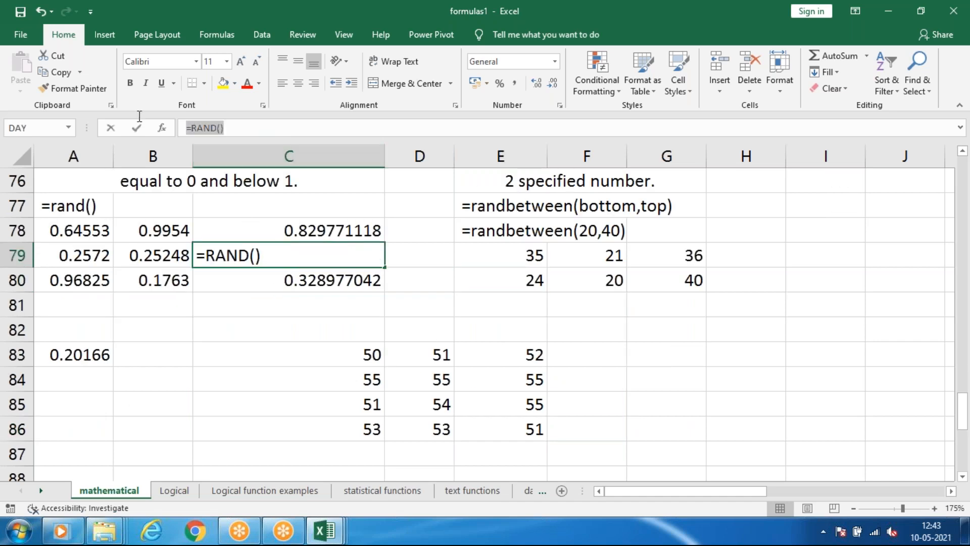
pyautogui.click(623, 259)
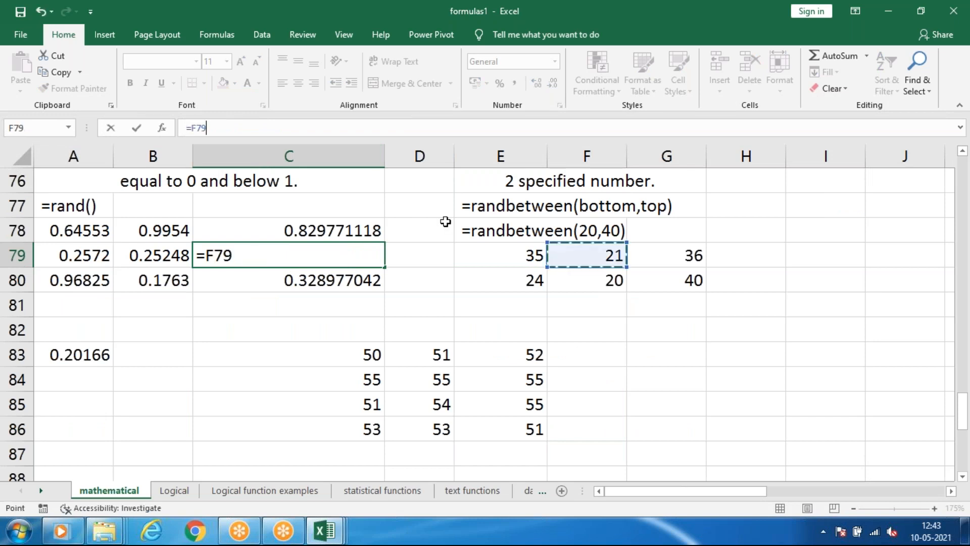
pyautogui.press('Escape')
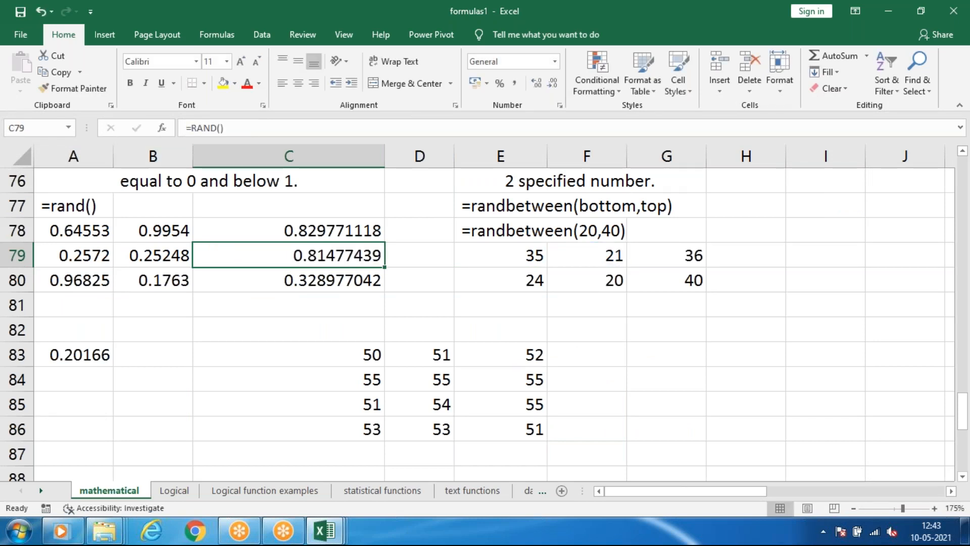
pyautogui.click(579, 273)
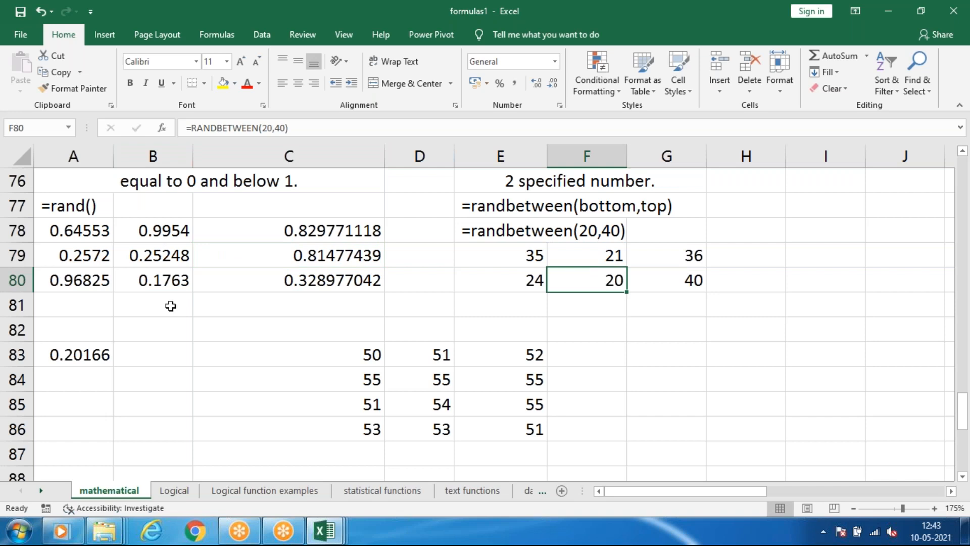
# Look over the random number samples below row 80 and go to the roman heading in A89.
pyautogui.scroll(-2, 168, 303)
pyautogui.scroll(1, 165, 308)
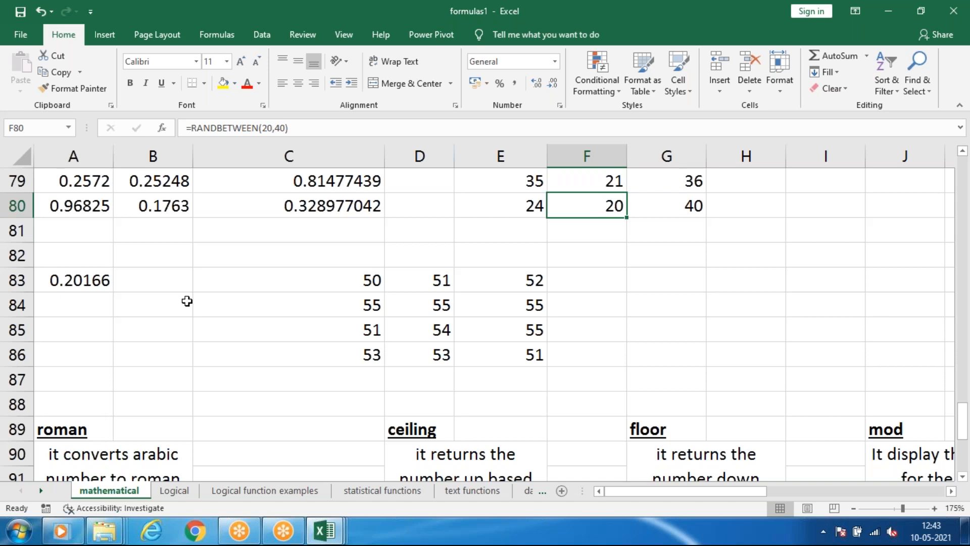
pyautogui.scroll(-1, 214, 340)
pyautogui.scroll(2, 214, 336)
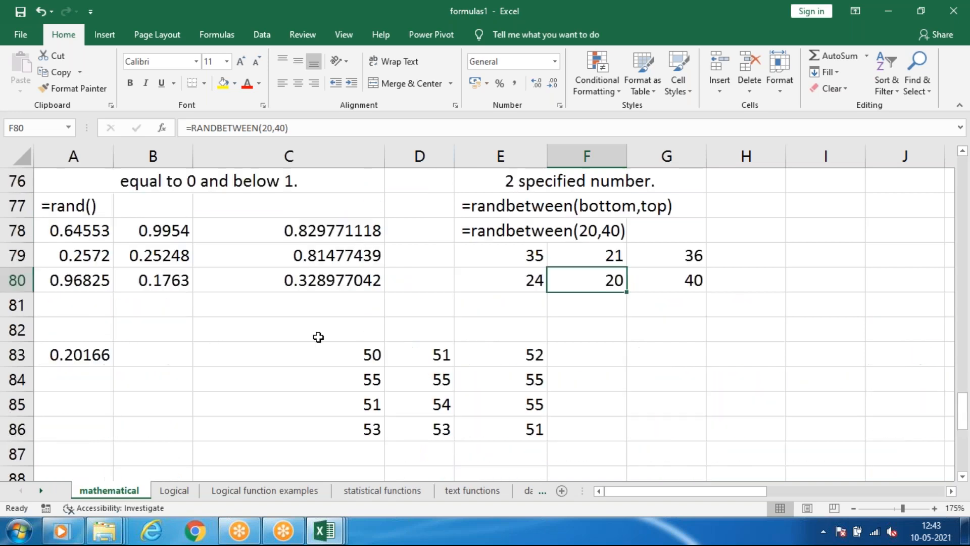
pyautogui.scroll(-4, 387, 374)
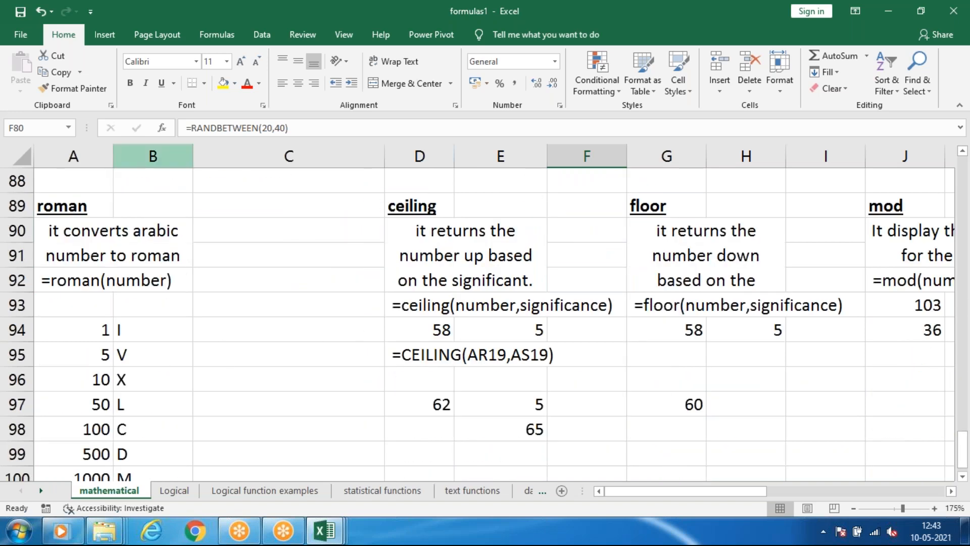
pyautogui.click(92, 201)
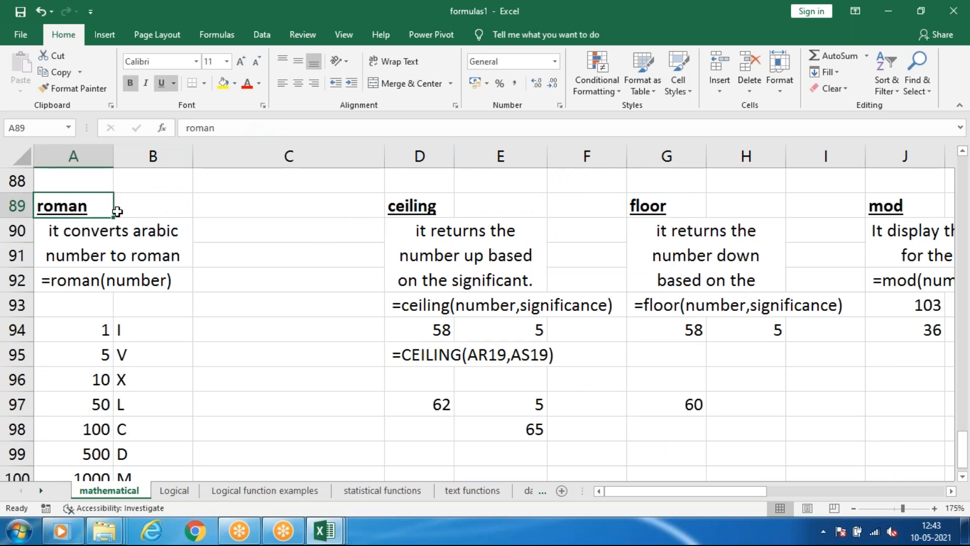
# Enter =ROMAN(D97) in C94 to convert the number in D97 to a Roman numeral.
pyautogui.scroll(-1, 224, 323)
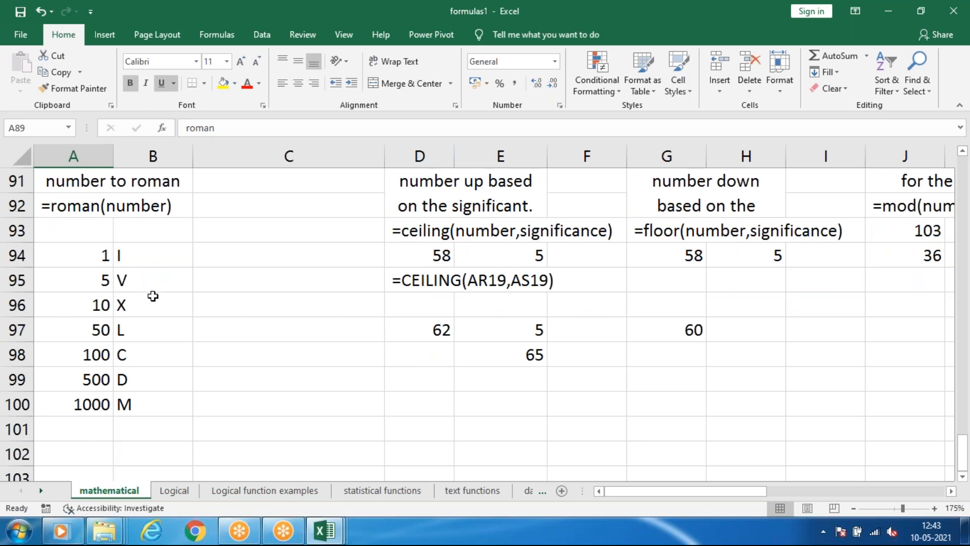
pyautogui.click(236, 262)
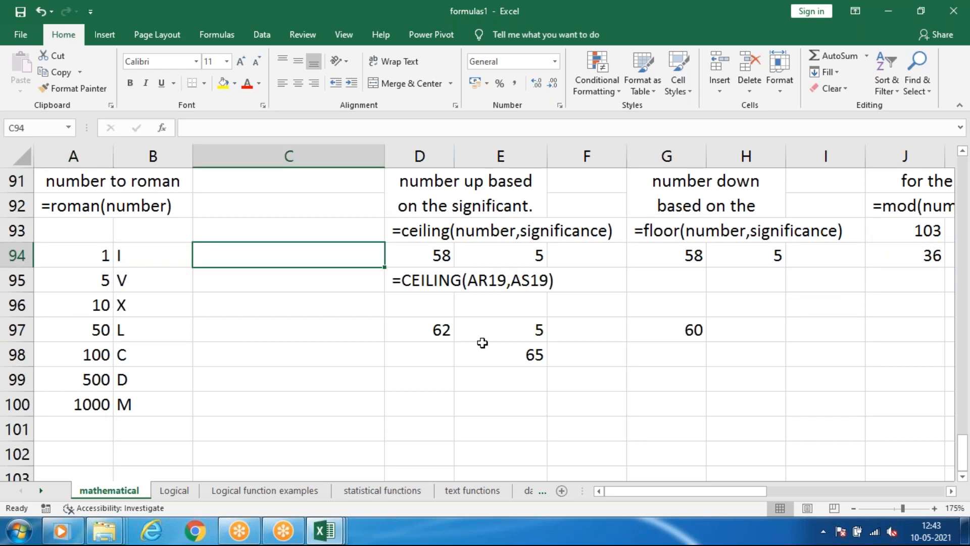
pyautogui.write('=roma')
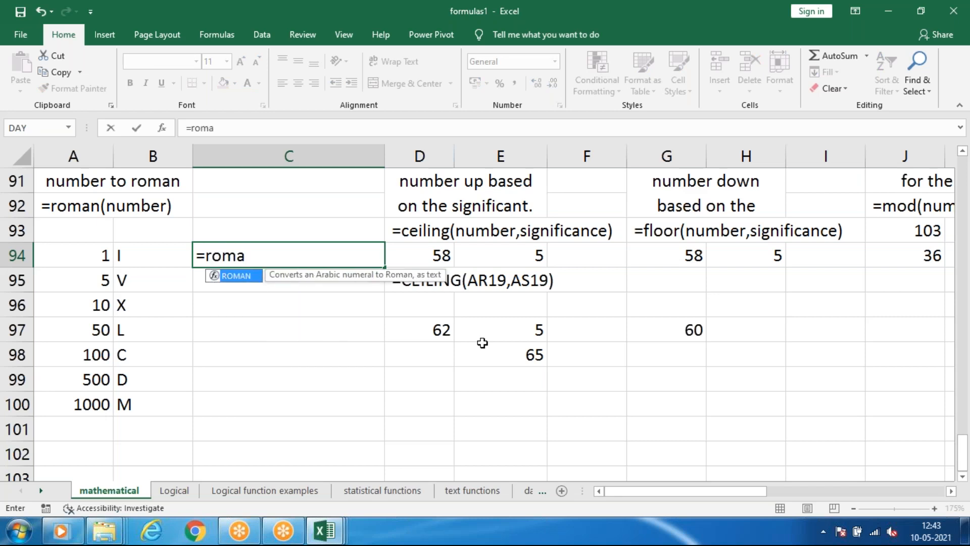
pyautogui.write('n')
pyautogui.press('Tab')
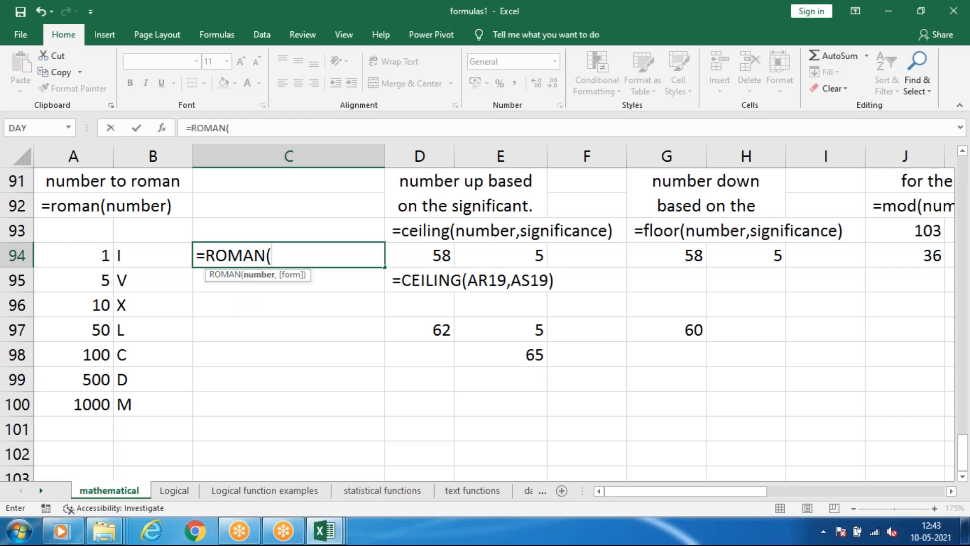
pyautogui.click(442, 332)
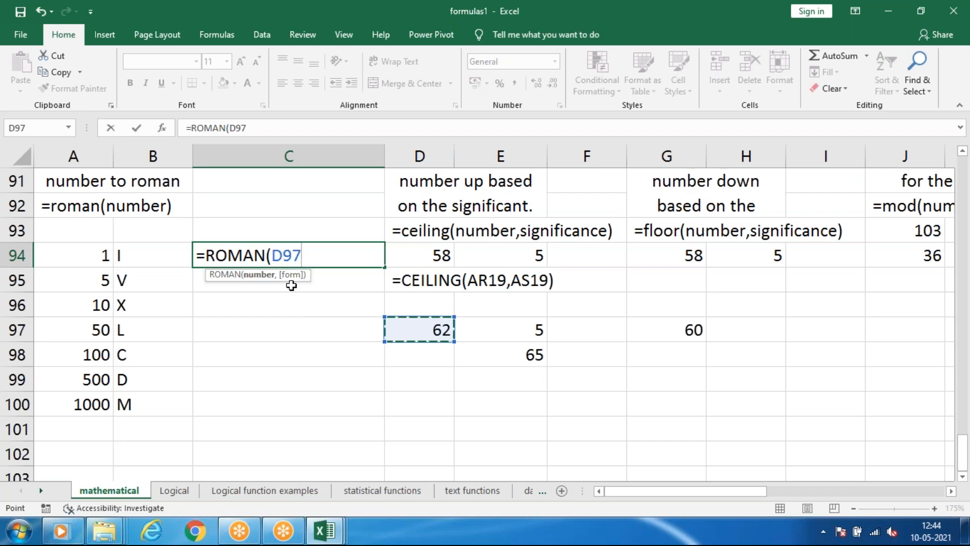
pyautogui.press('Return')
# Fill the ROMAN formula from C94 down through C99, and clear C94.
pyautogui.click(220, 253)
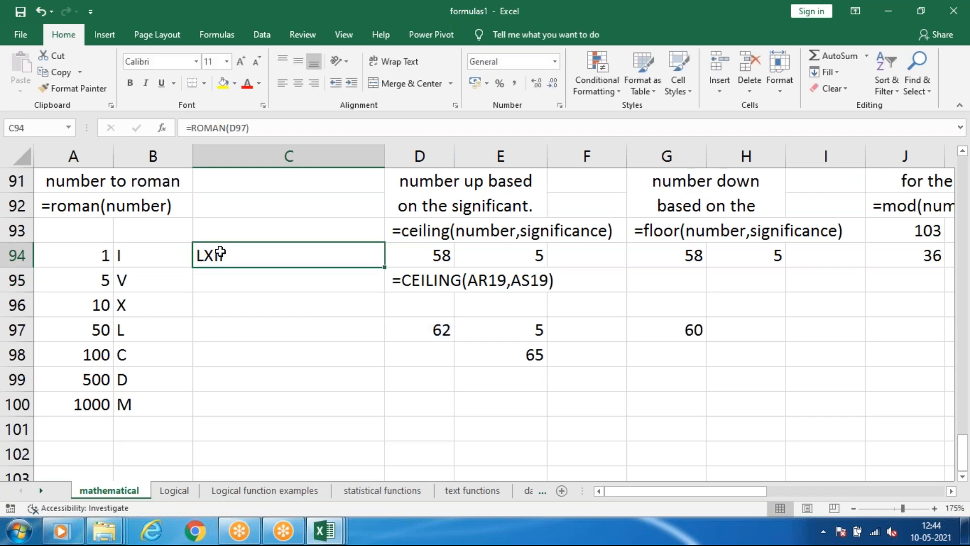
pyautogui.moveTo(385, 268); pyautogui.dragTo(377, 389)
pyautogui.click(424, 353)
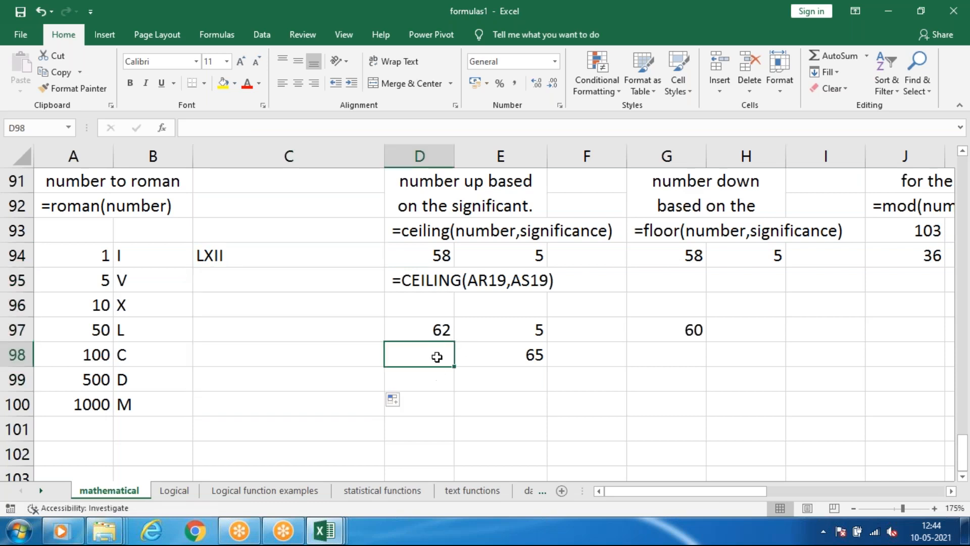
pyautogui.click(241, 257)
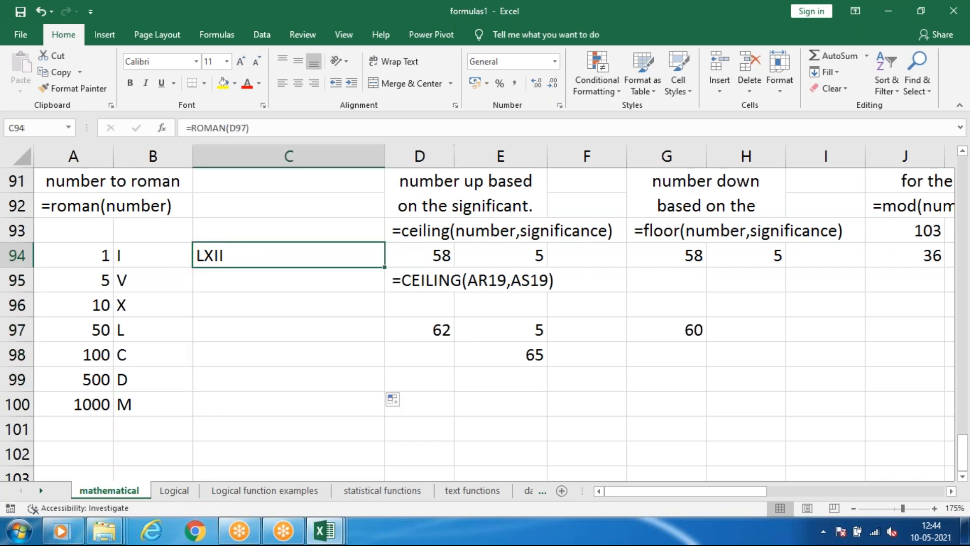
pyautogui.press('Delete')
pyautogui.click(199, 301)
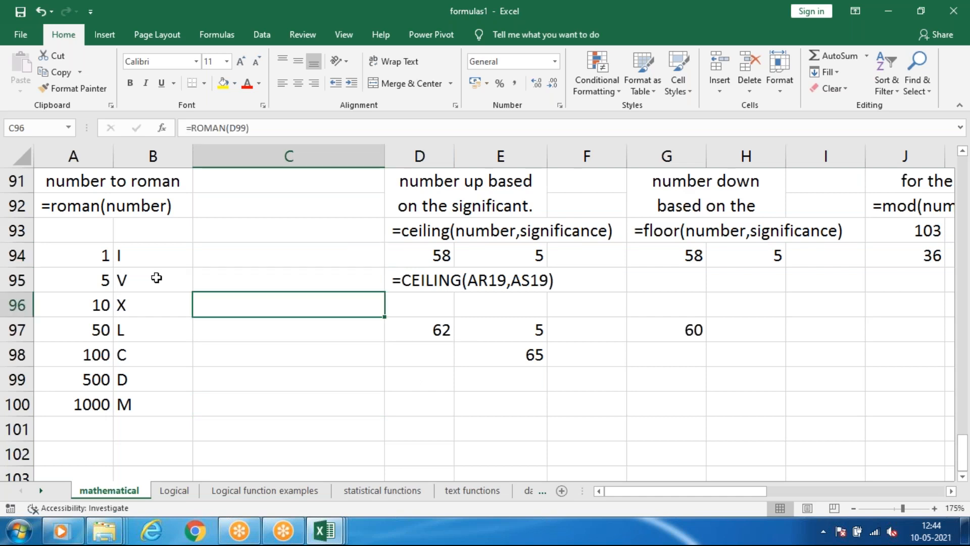
# Examine the ROMAN formula in B94 and leave it without changes.
pyautogui.click(145, 258)
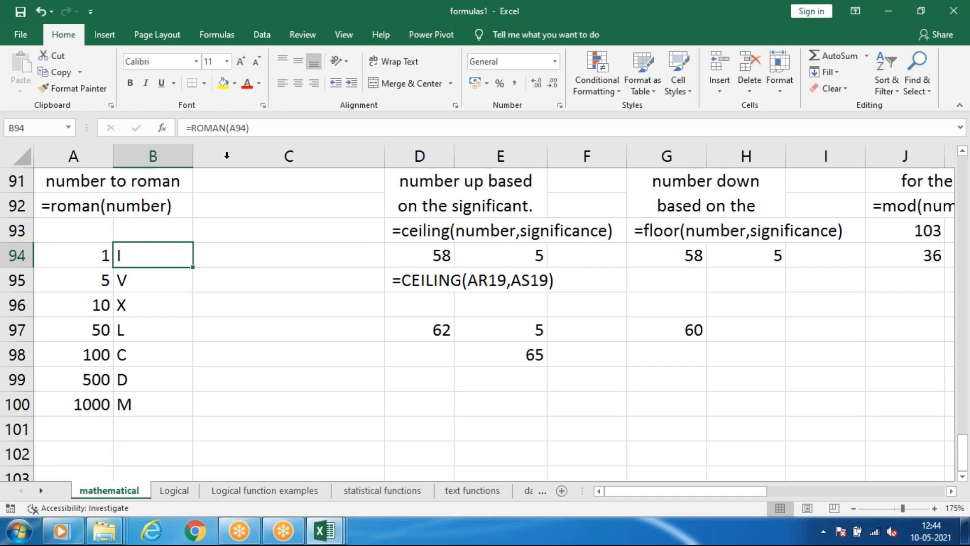
pyautogui.moveTo(278, 130); pyautogui.dragTo(171, 134)
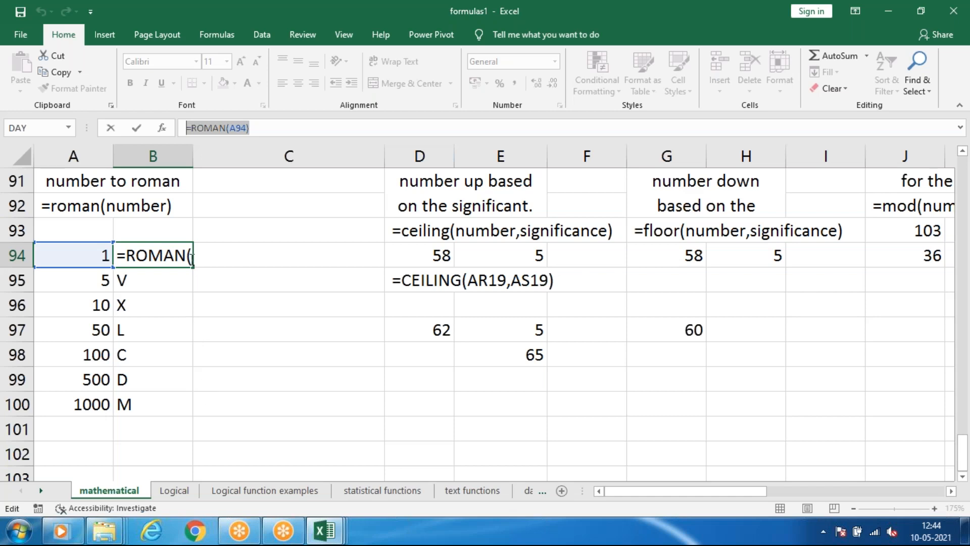
pyautogui.click(232, 254)
pyautogui.press('Escape')
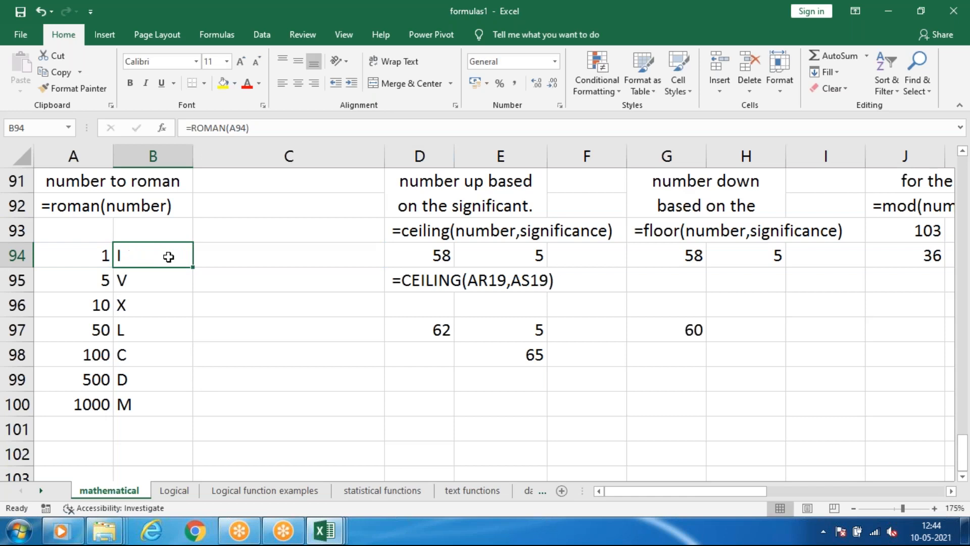
# Fill the ROMAN formula from B94 down through B100 beside the Arabic numbers.
pyautogui.click(175, 315)
pyautogui.click(162, 251)
pyautogui.moveTo(194, 269); pyautogui.dragTo(217, 399)
pyautogui.click(215, 381)
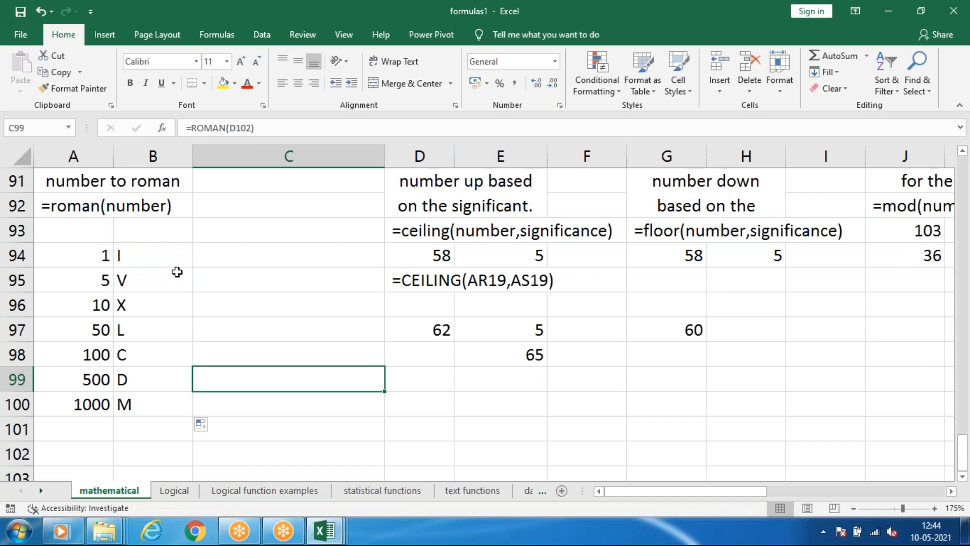
# Replace the Arabic number in A95 with 6 to test the ROMAN conversion beside it.
pyautogui.click(95, 279)
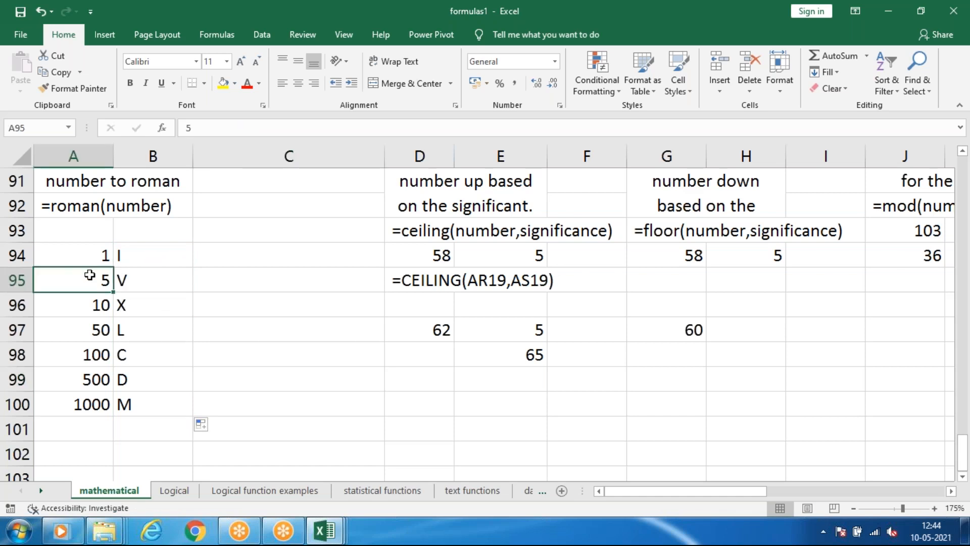
pyautogui.write('6')
pyautogui.click(206, 302)
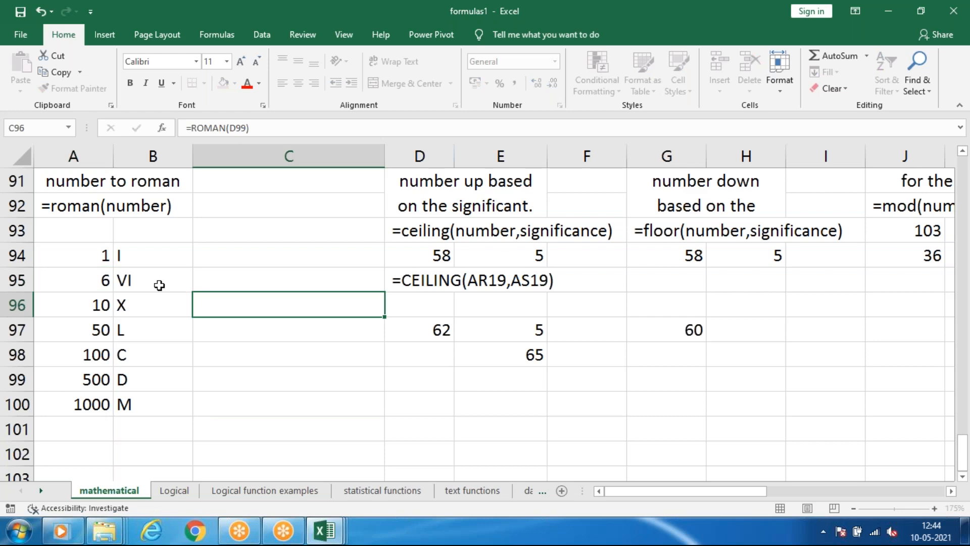
# Set the Arabic number in A95 to 9 and check the ROMAN formula in B95.
pyautogui.click(92, 276)
pyautogui.write('9')
pyautogui.click(135, 281)
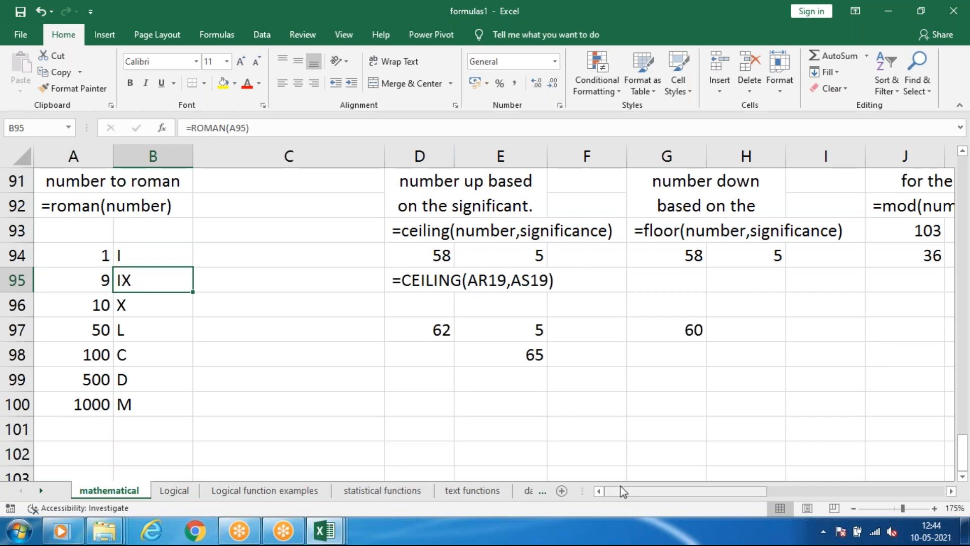
pyautogui.moveTo(226, 129); pyautogui.dragTo(191, 129)
pyautogui.press('Escape')
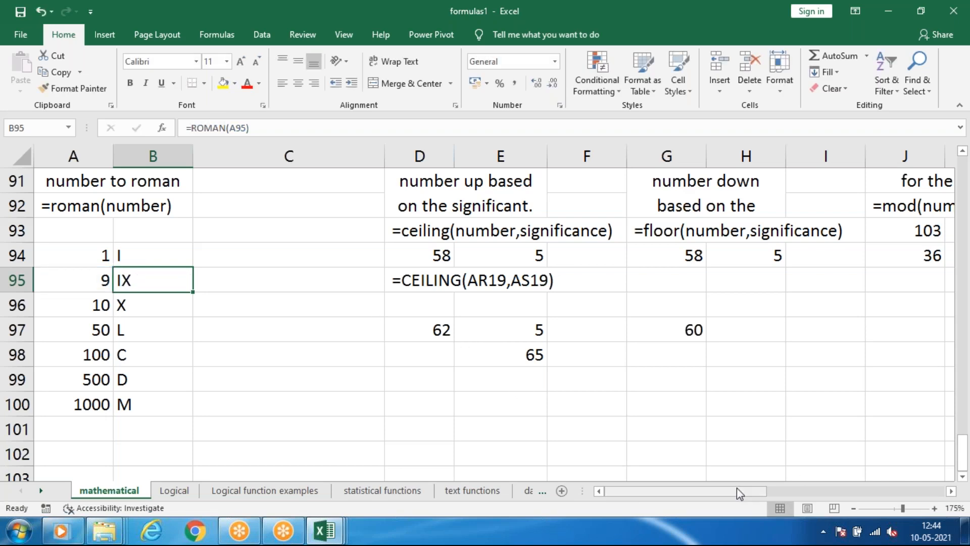
# Examine the ceiling, floor and mod notes and their example values in rows 89 to 98.
pyautogui.moveTo(756, 490)
pyautogui.mouseDown()
pyautogui.moveTo(778, 492)
pyautogui.moveTo(761, 493)
pyautogui.mouseUp()
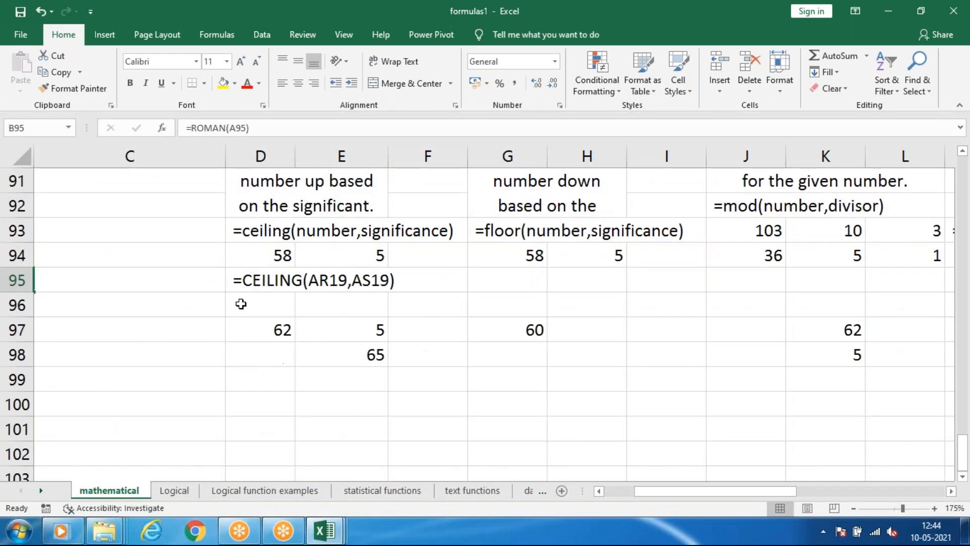
pyautogui.scroll(2, 246, 306)
pyautogui.scroll(-1, 246, 310)
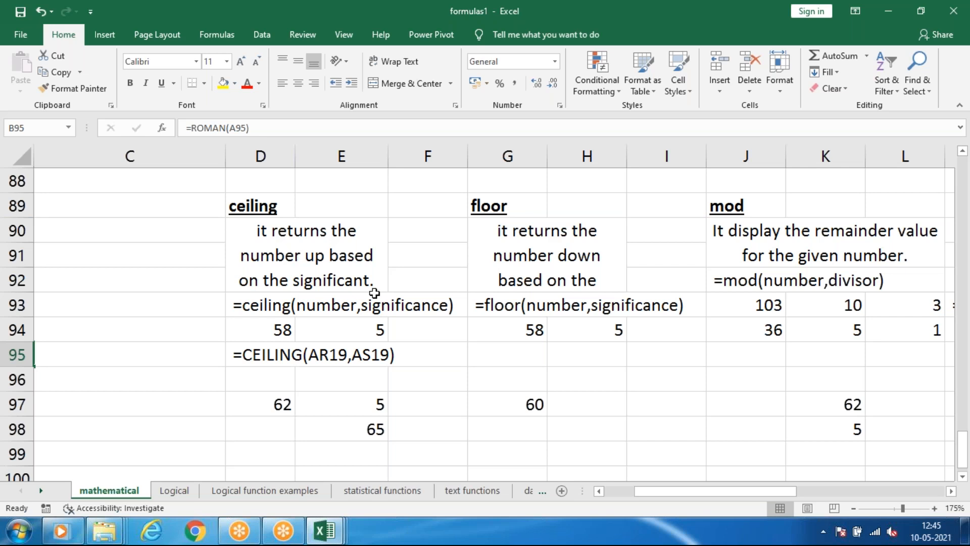
pyautogui.scroll(6, 208, 277)
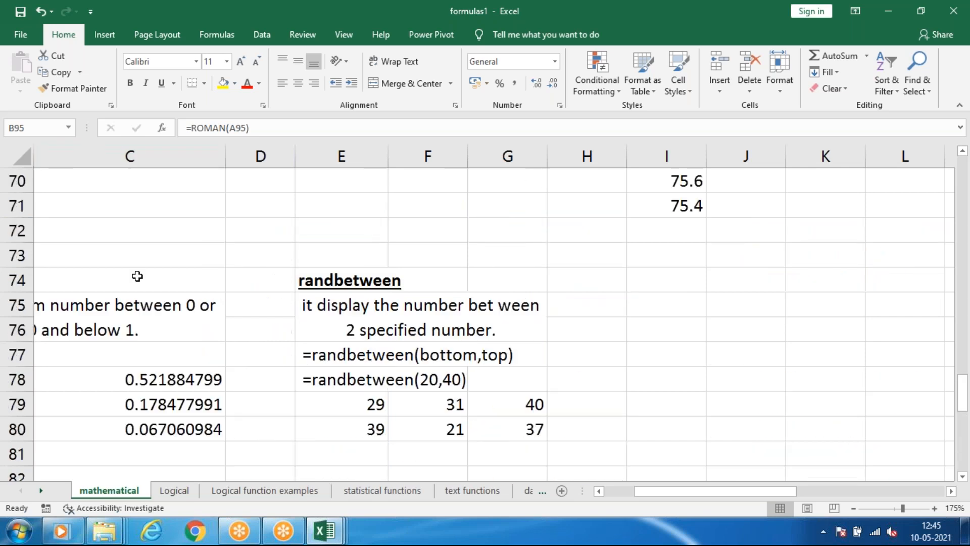
pyautogui.scroll(4, 145, 275)
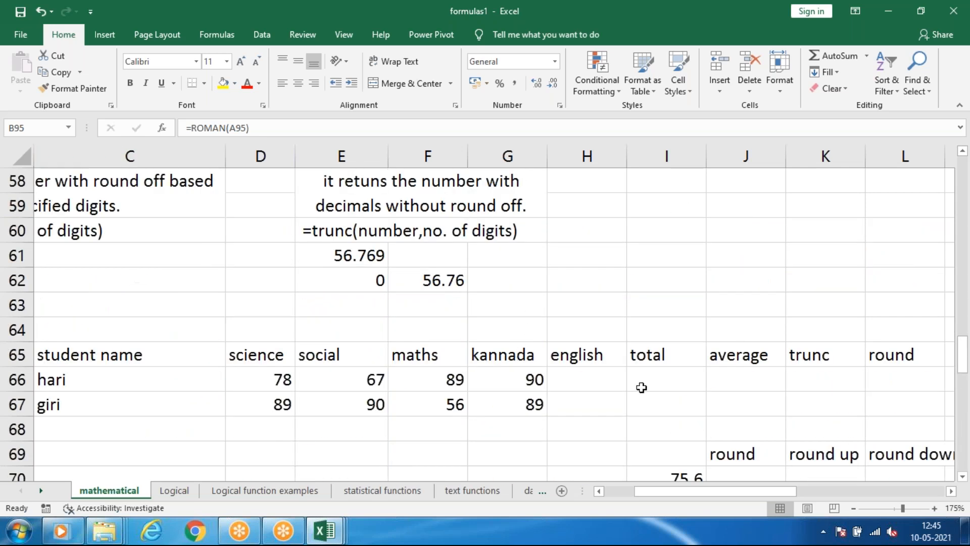
pyautogui.scroll(-10, 363, 337)
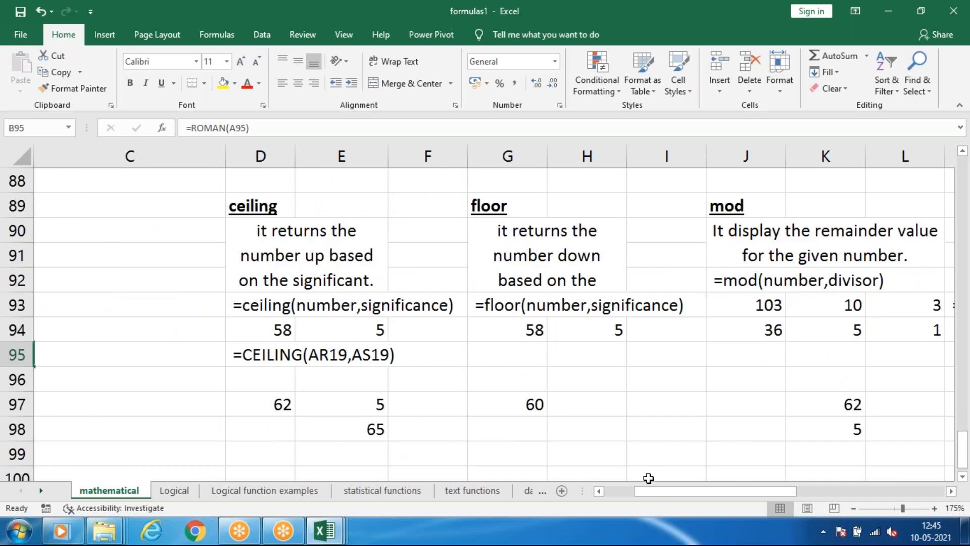
pyautogui.moveTo(643, 491); pyautogui.dragTo(609, 490)
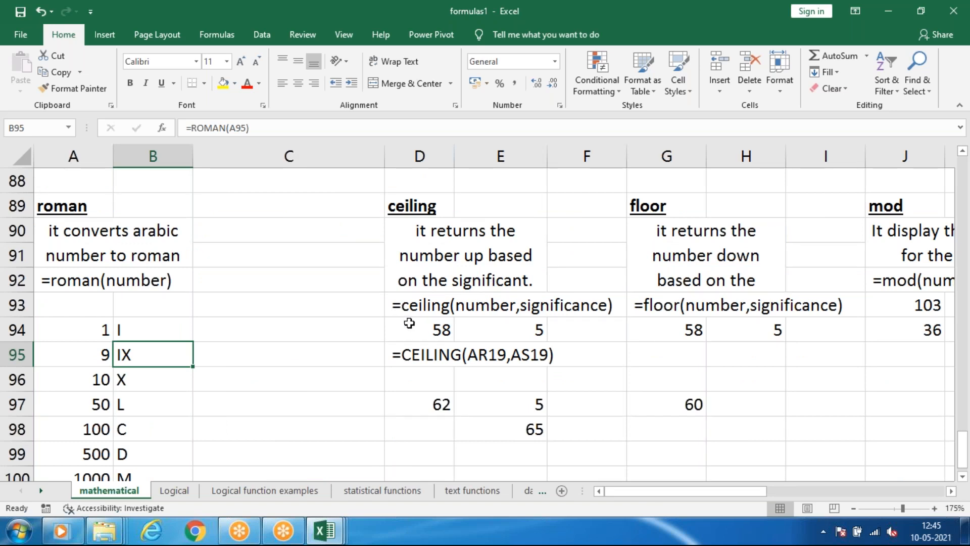
pyautogui.click(543, 335)
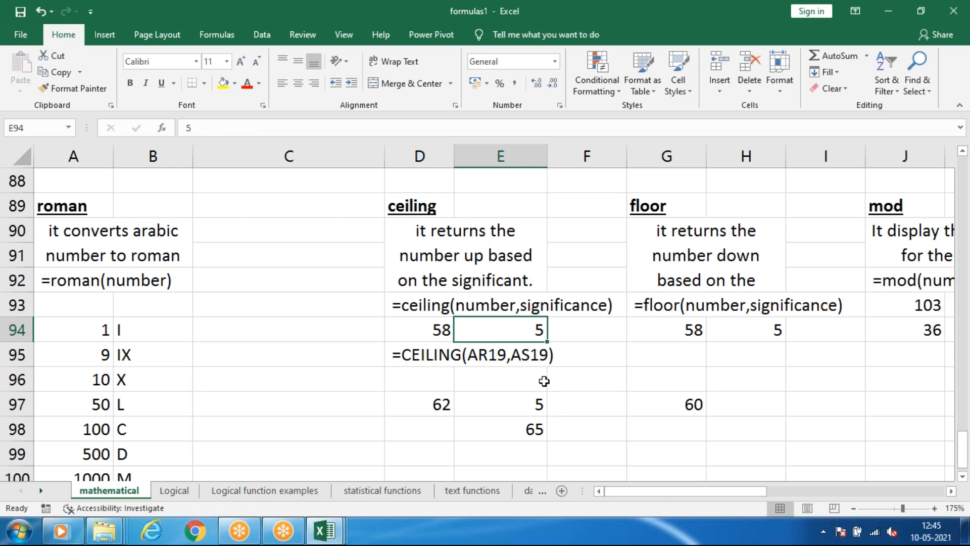
pyautogui.moveTo(626, 491); pyautogui.dragTo(672, 496)
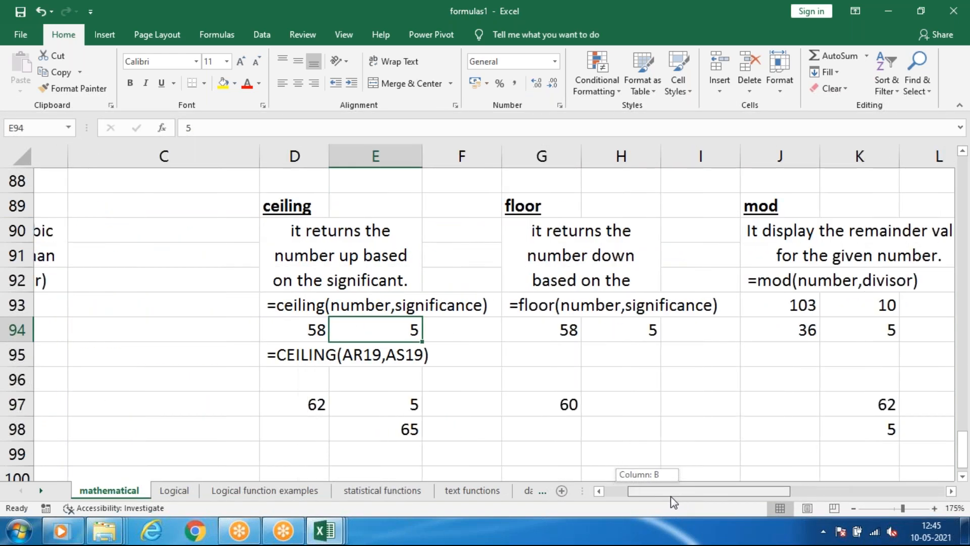
pyautogui.moveTo(677, 481); pyautogui.dragTo(683, 482)
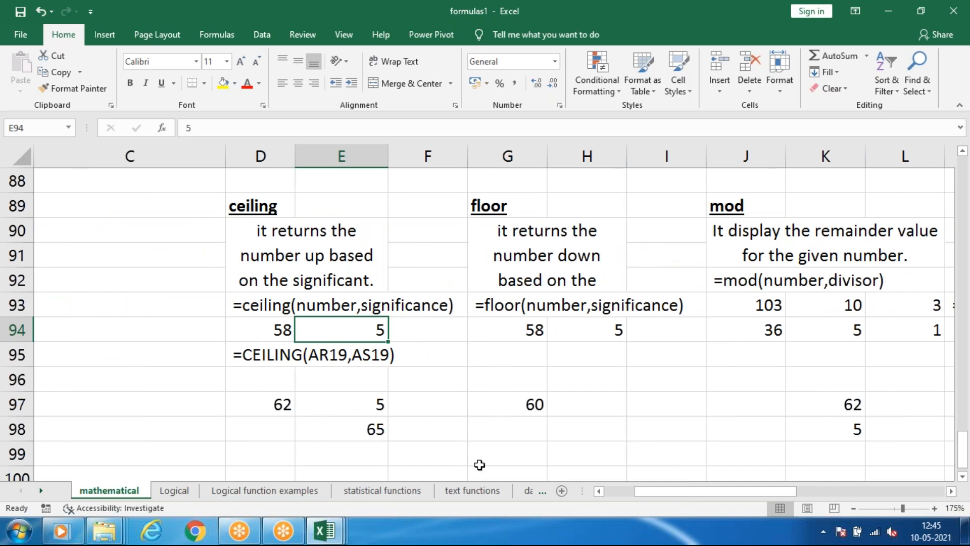
pyautogui.moveTo(678, 496); pyautogui.dragTo(680, 501)
pyautogui.scroll(-1, 502, 403)
pyautogui.click(362, 400)
pyautogui.click(292, 388)
# Find the product table in rows 52 to 56 and examine its TRUNC formulas in column P.
pyautogui.scroll(4, 934, 359)
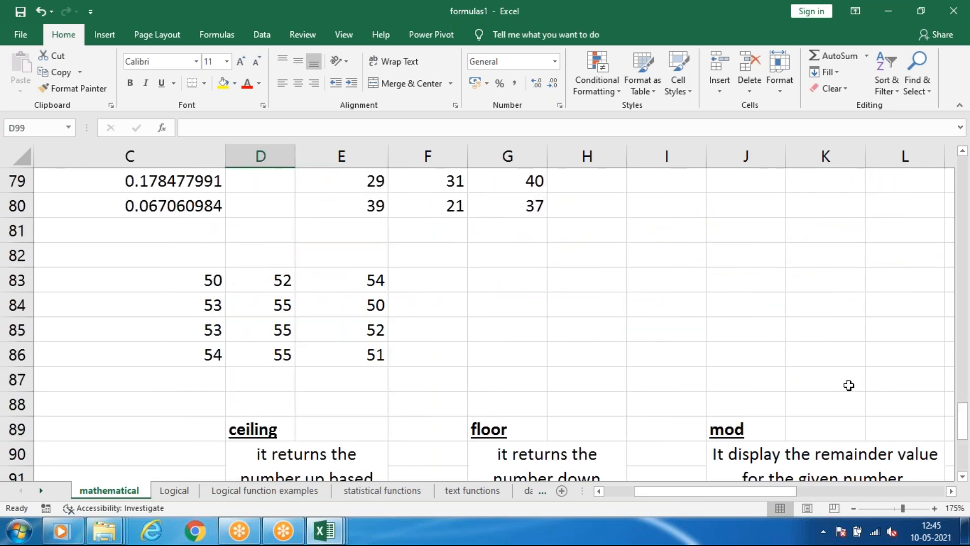
pyautogui.scroll(4, 779, 390)
pyautogui.moveTo(667, 500); pyautogui.dragTo(768, 493)
pyautogui.scroll(6, 731, 411)
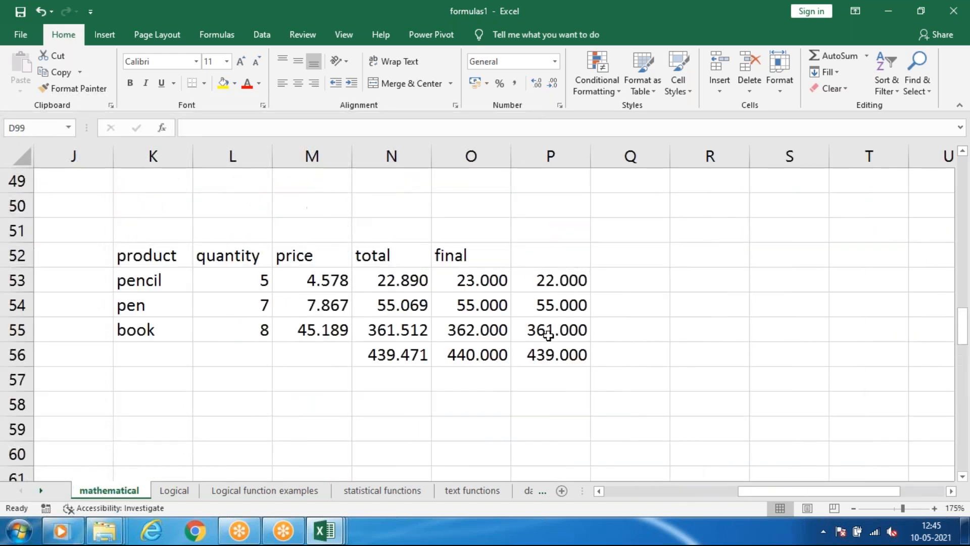
pyautogui.click(597, 350)
pyautogui.click(585, 287)
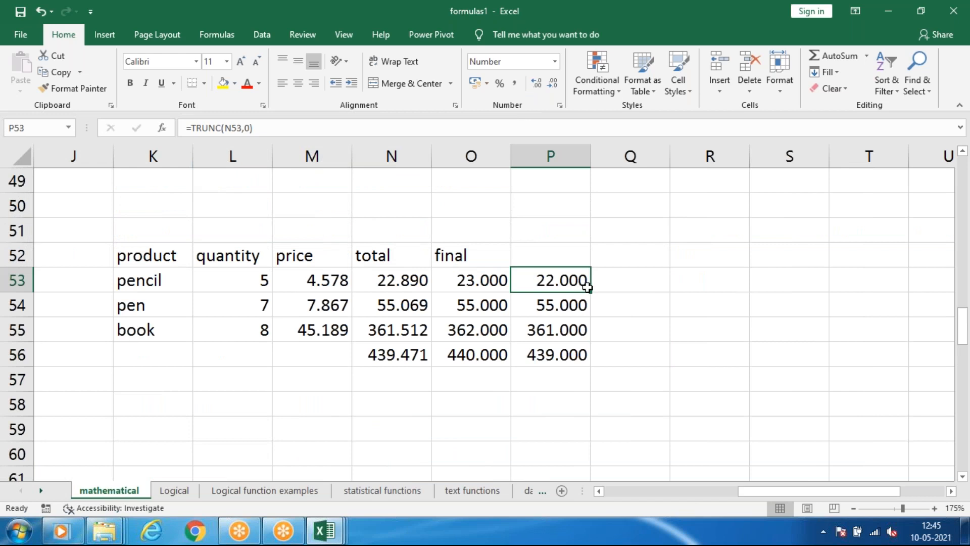
pyautogui.click(635, 272)
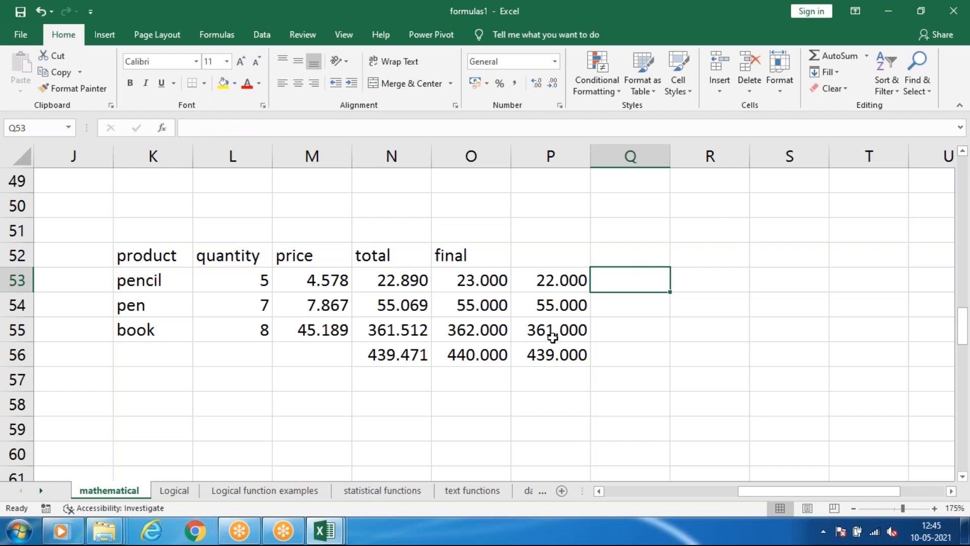
pyautogui.moveTo(553, 329); pyautogui.dragTo(553, 354)
pyautogui.click(613, 323)
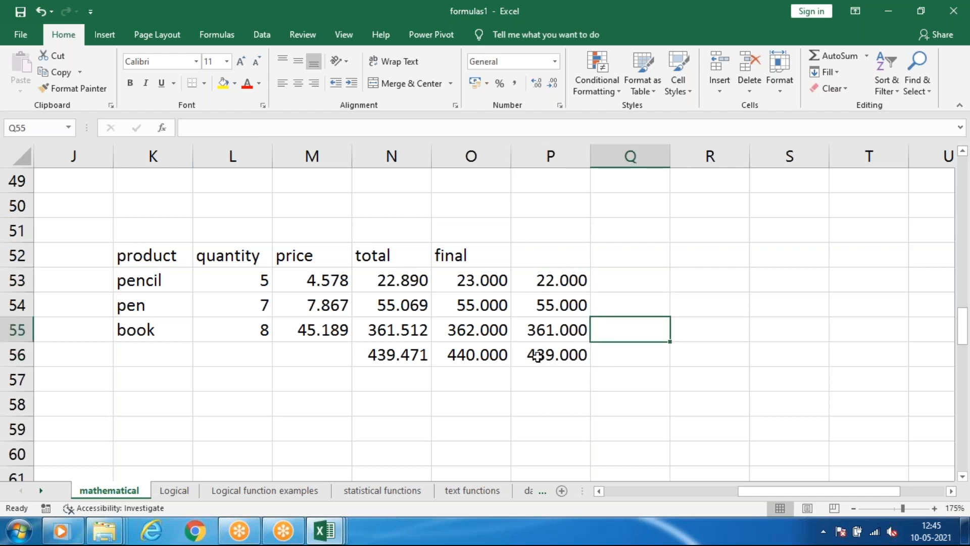
pyautogui.click(539, 352)
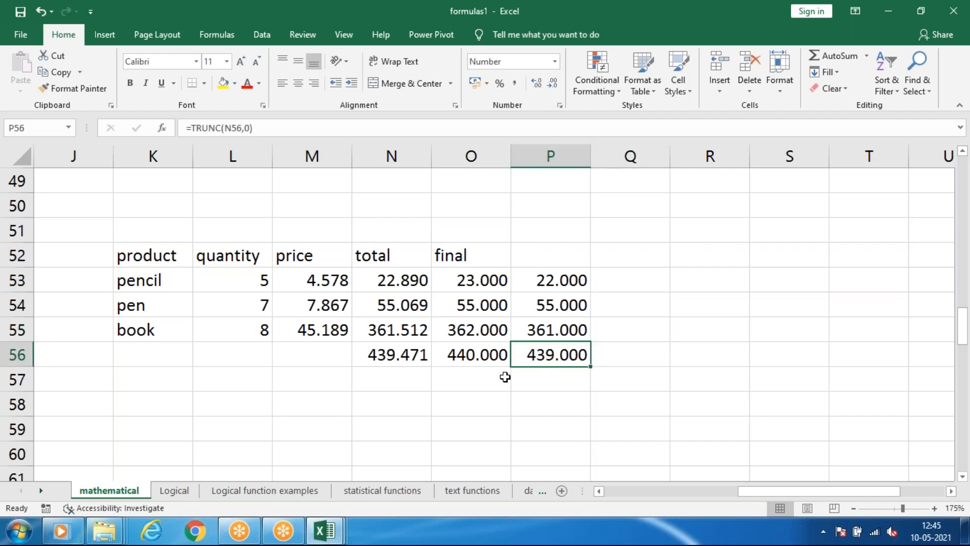
pyautogui.click(547, 377)
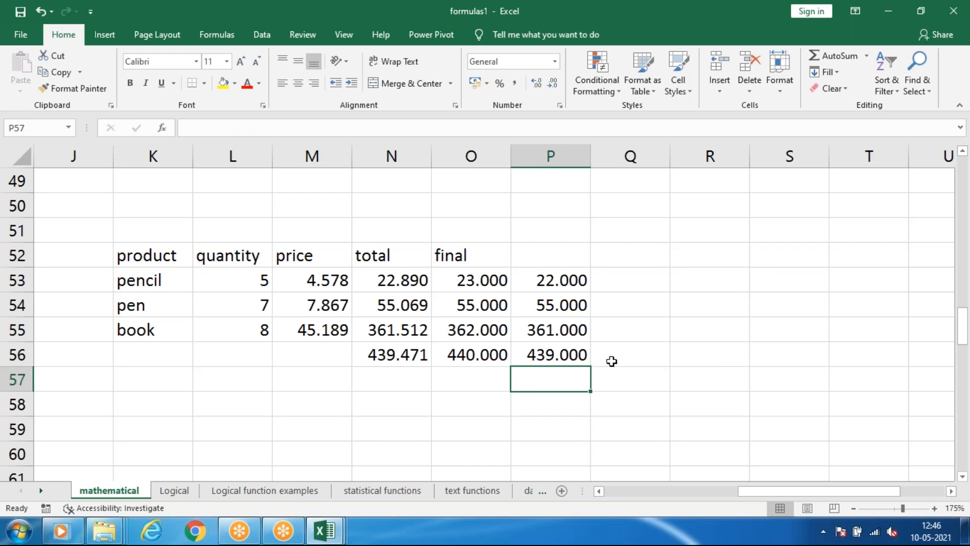
pyautogui.click(651, 353)
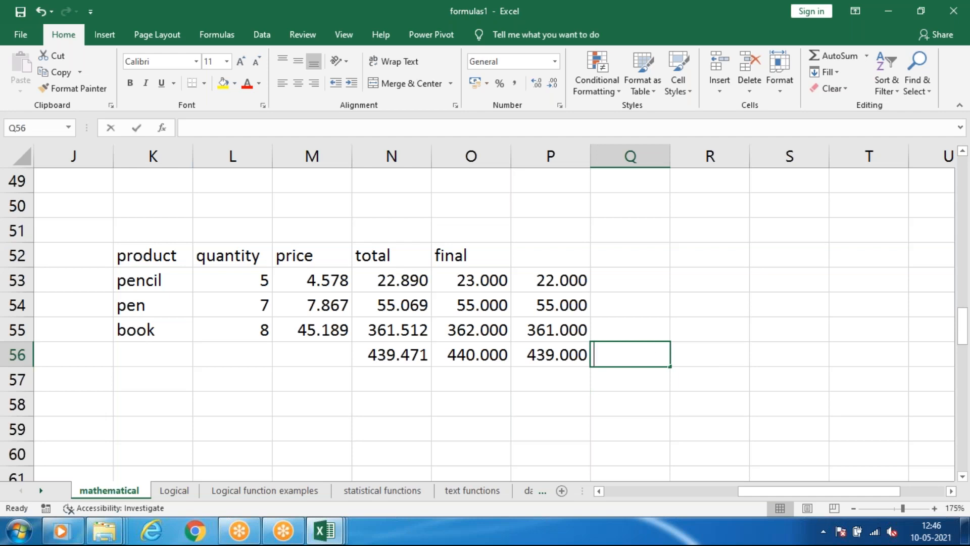
pyautogui.write('5')
pyautogui.press('BackSpace')
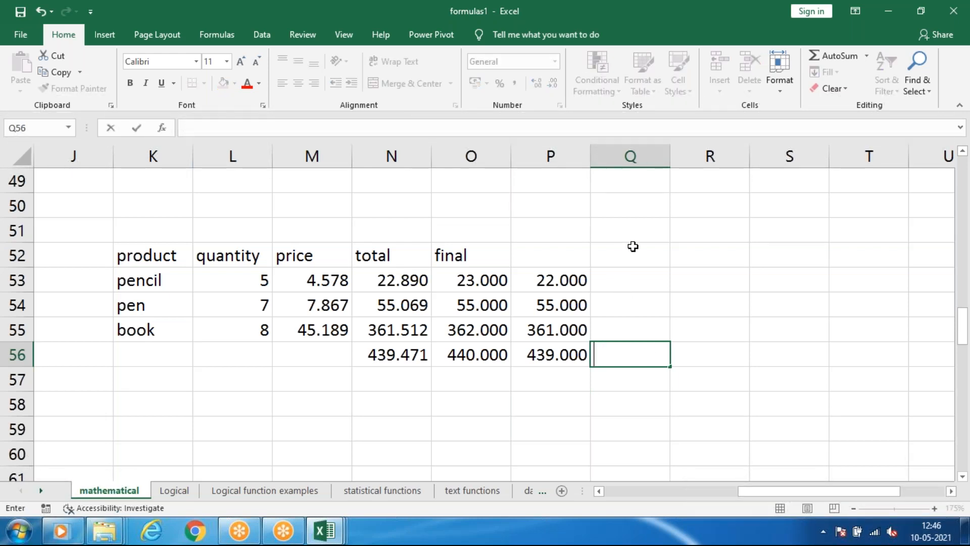
# Enter 5 in Q52 as the significance value for the product table's ceiling calculation.
pyautogui.click(638, 257)
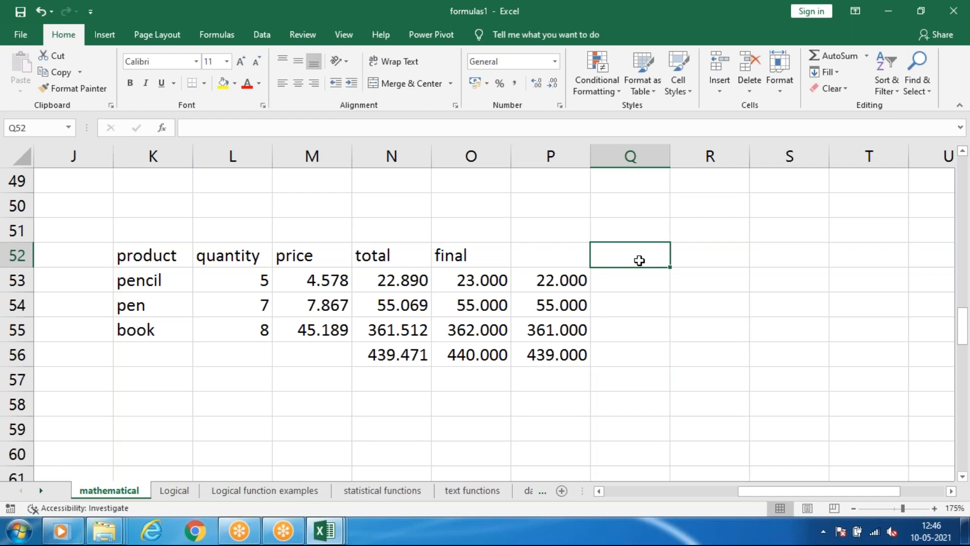
pyautogui.write('5')
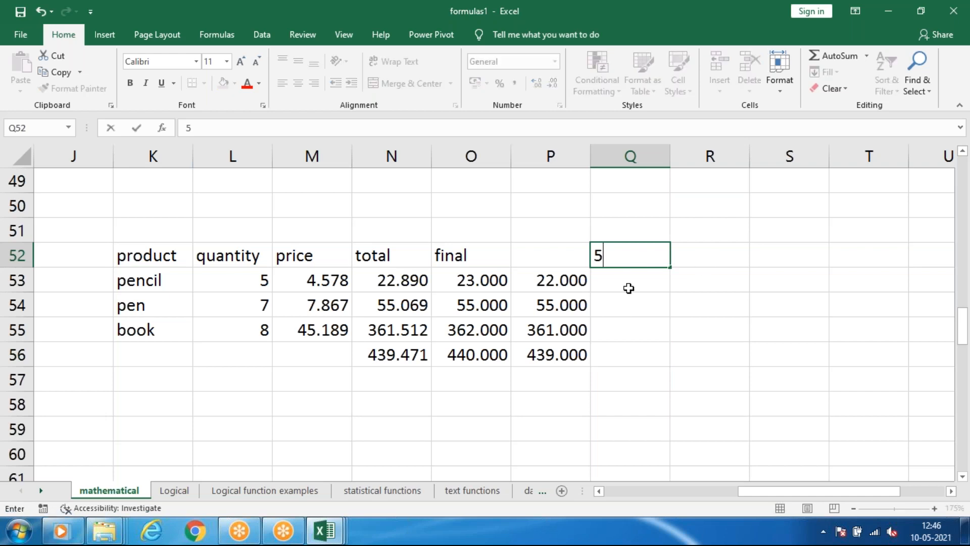
pyautogui.click(628, 288)
# Enter =CEILING(P56,Q52) in Q56 to round the truncated total up, and compare it with the total in P56.
pyautogui.click(639, 349)
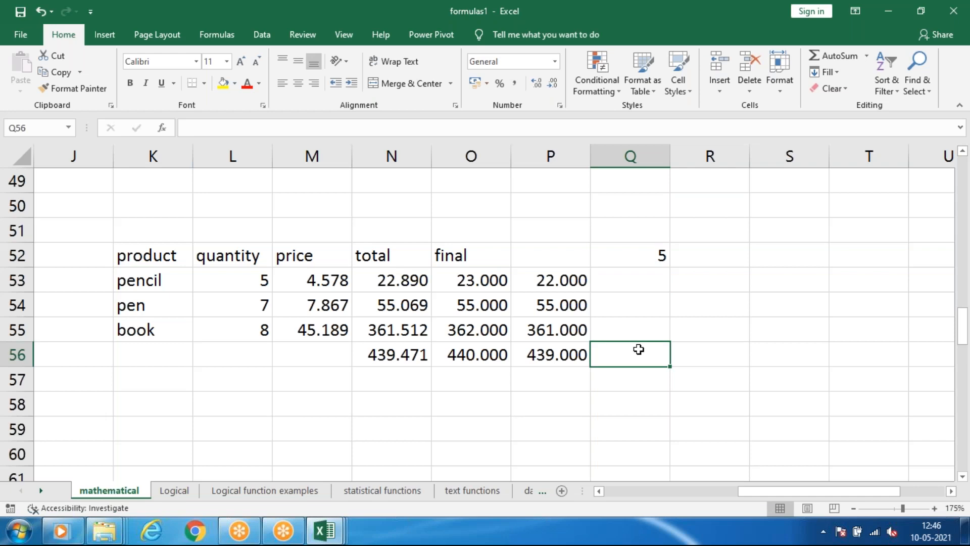
pyautogui.write('=')
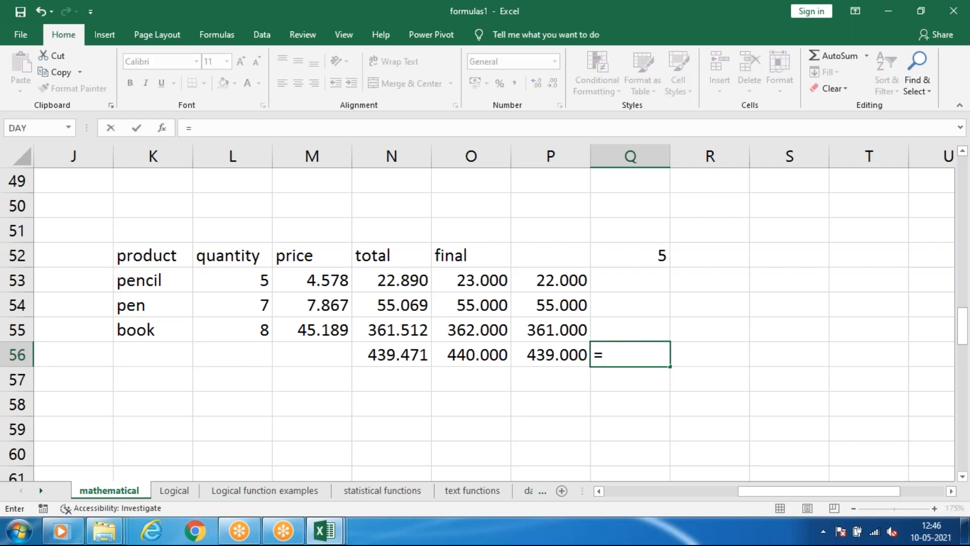
pyautogui.write('cei')
pyautogui.write('l')
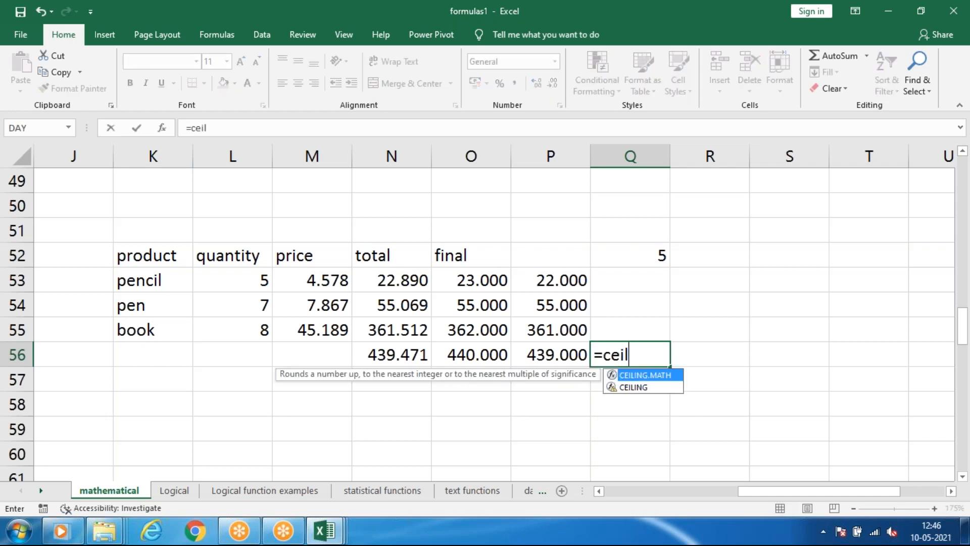
pyautogui.press('Down')
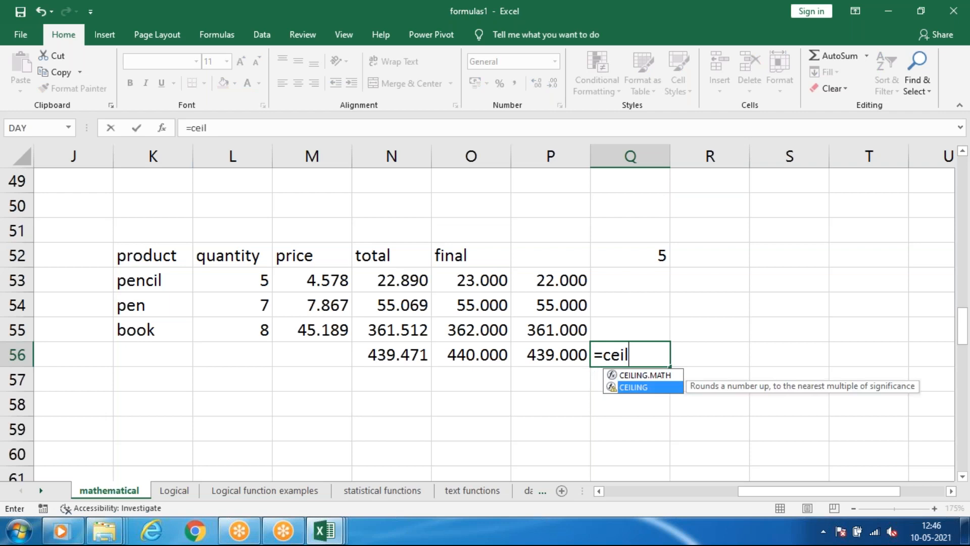
pyautogui.press('Tab')
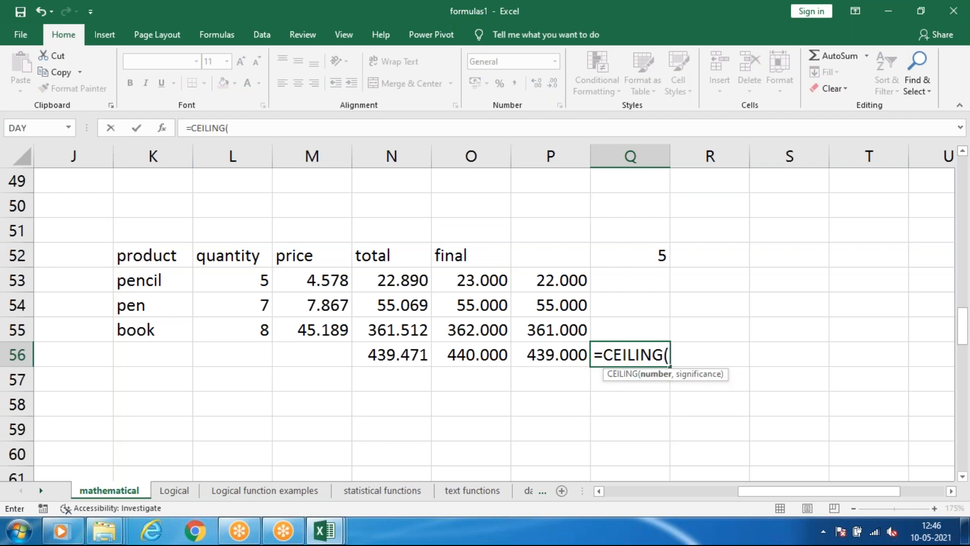
pyautogui.click(549, 353)
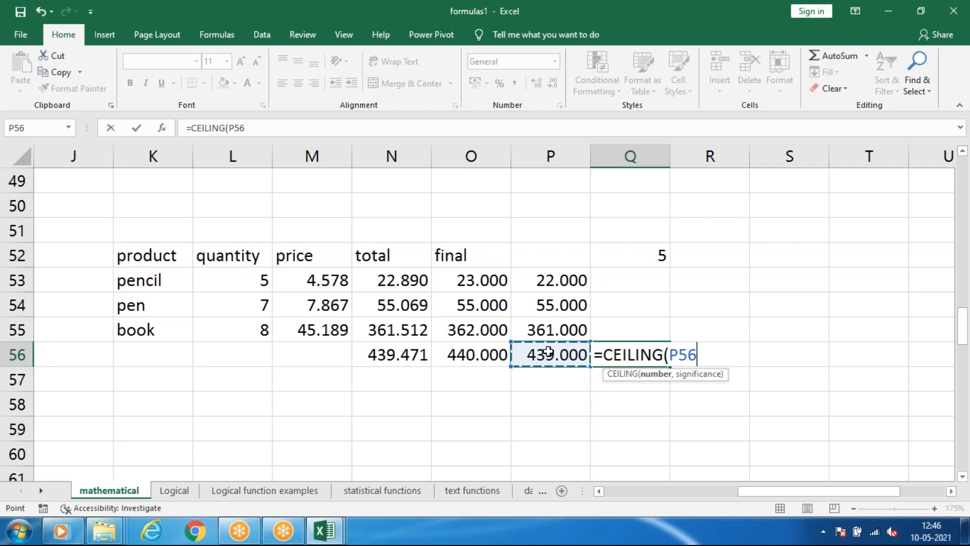
pyautogui.write(',')
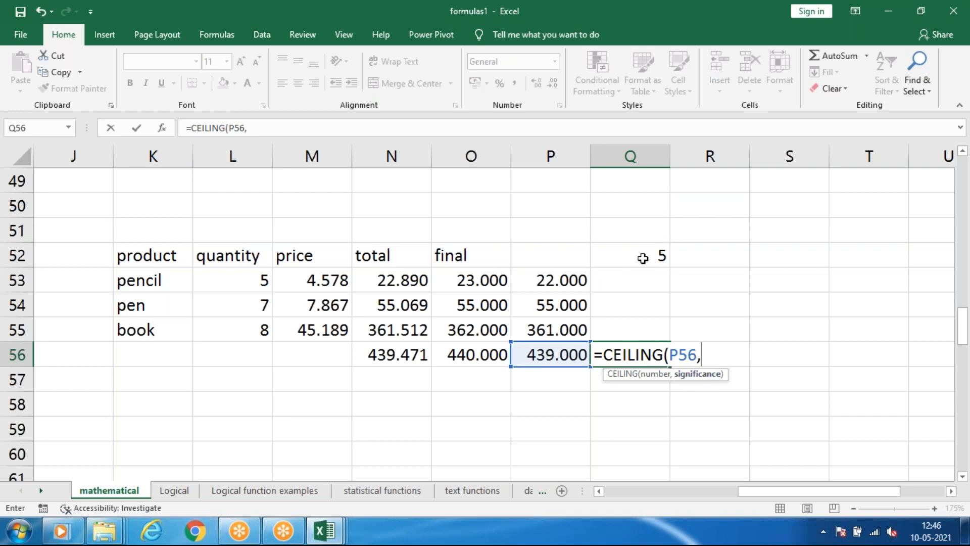
pyautogui.click(643, 258)
pyautogui.press('Return')
pyautogui.click(689, 404)
pyautogui.click(629, 354)
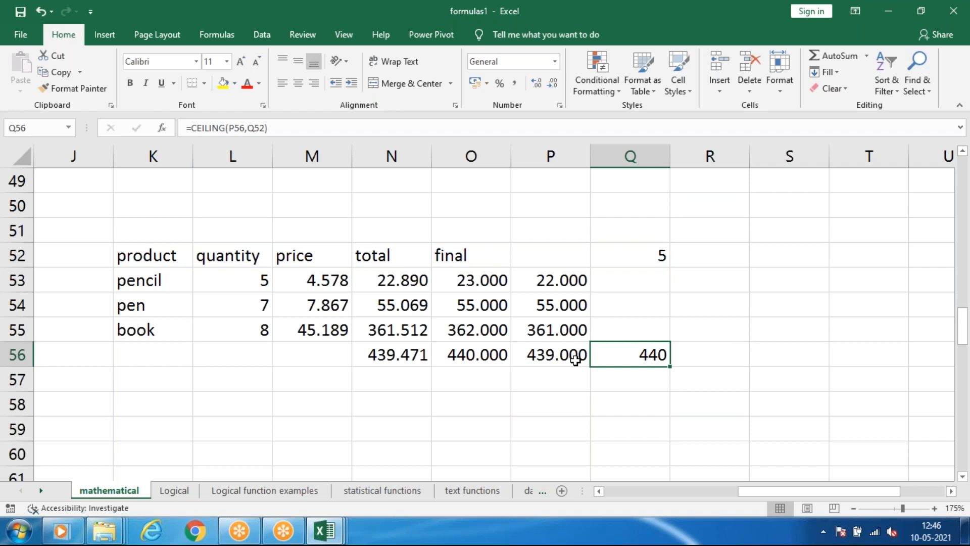
pyautogui.click(560, 361)
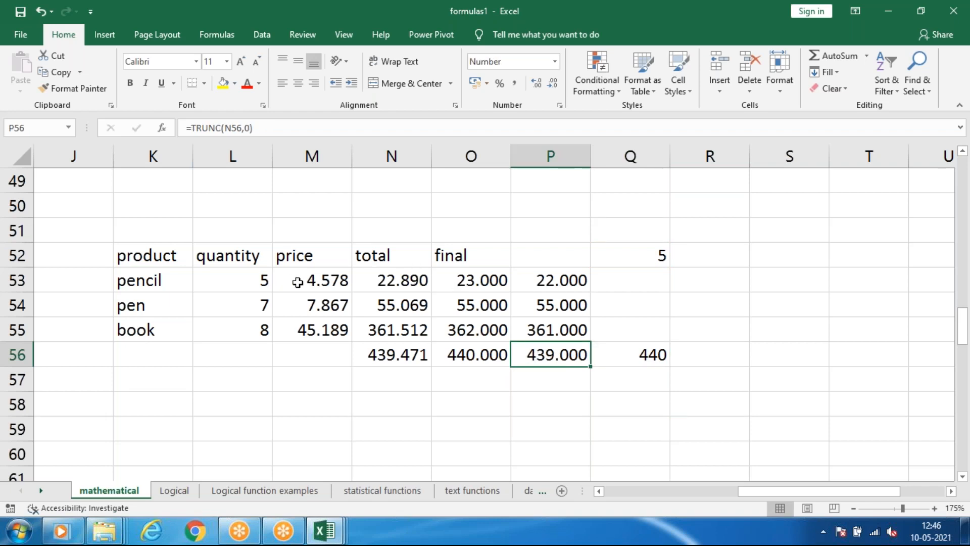
# Set the pencil's price in M53 to 3.
pyautogui.click(298, 282)
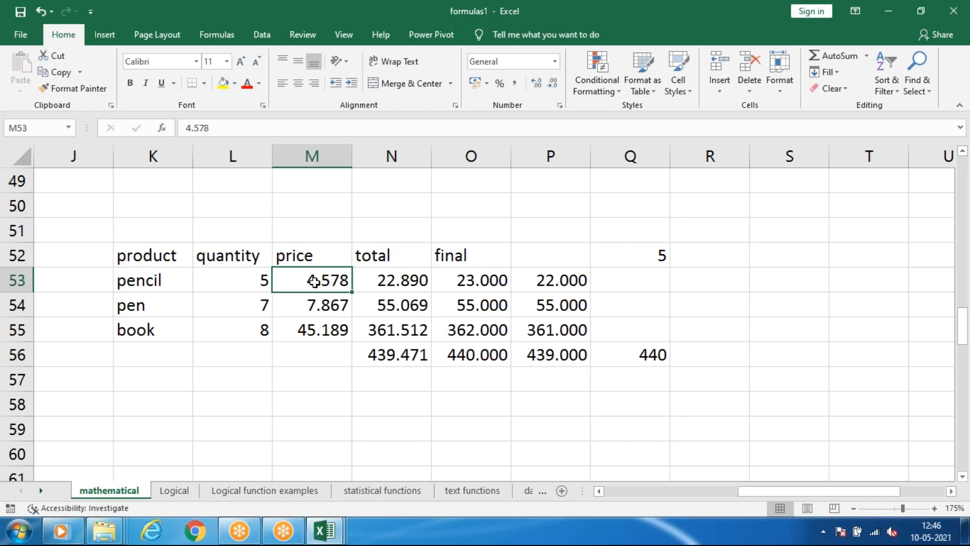
pyautogui.write('3')
pyautogui.press('Return')
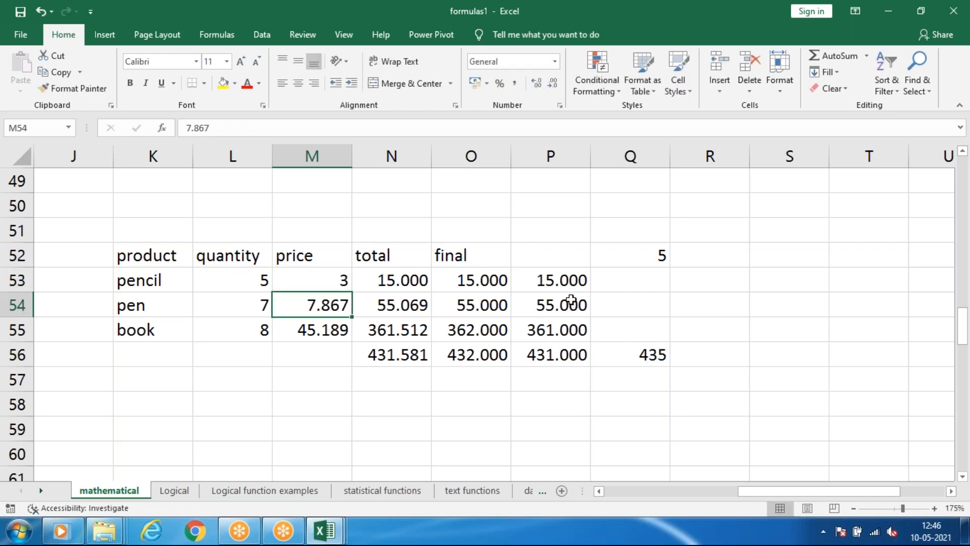
# Compare the ceiling formula's result in Q56 with the truncated total in P56.
pyautogui.click(641, 363)
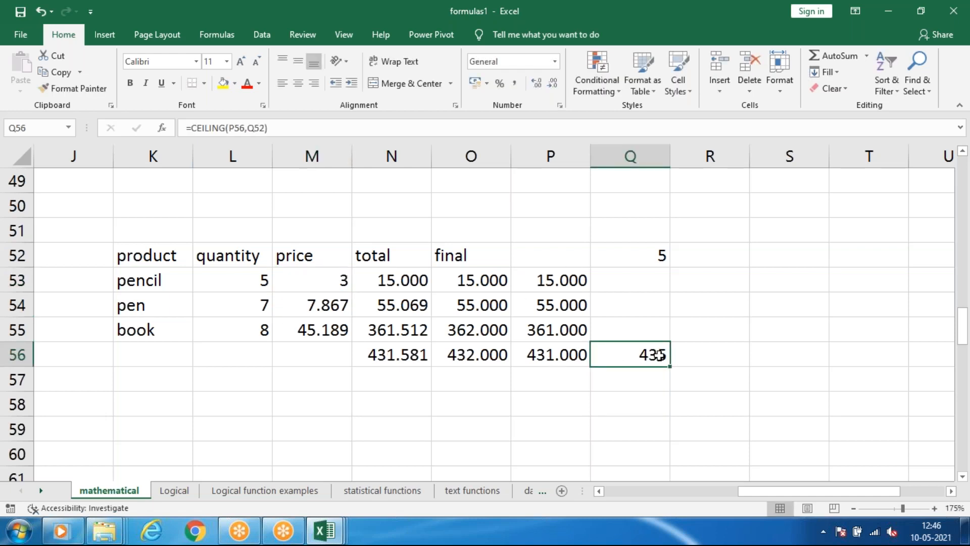
pyautogui.click(540, 360)
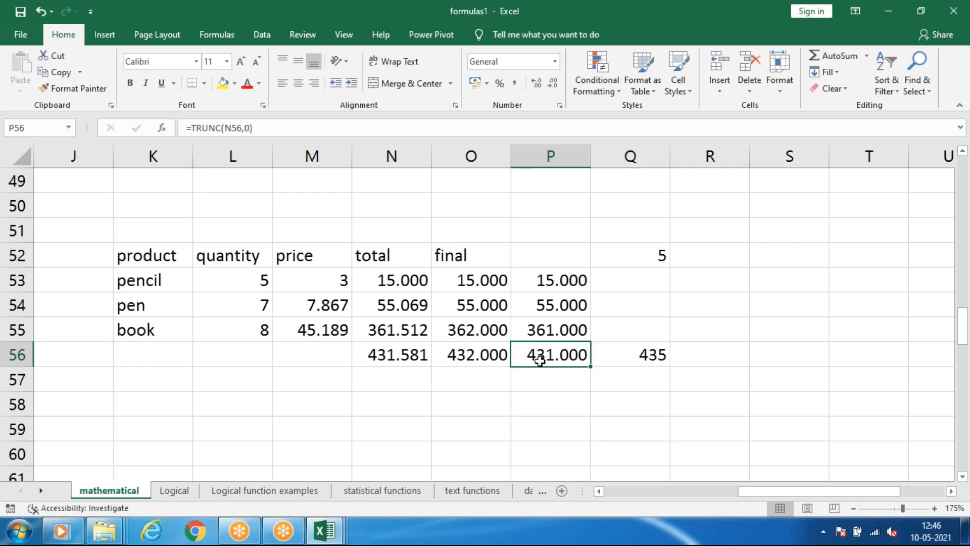
pyautogui.click(629, 359)
pyautogui.click(539, 360)
pyautogui.click(640, 360)
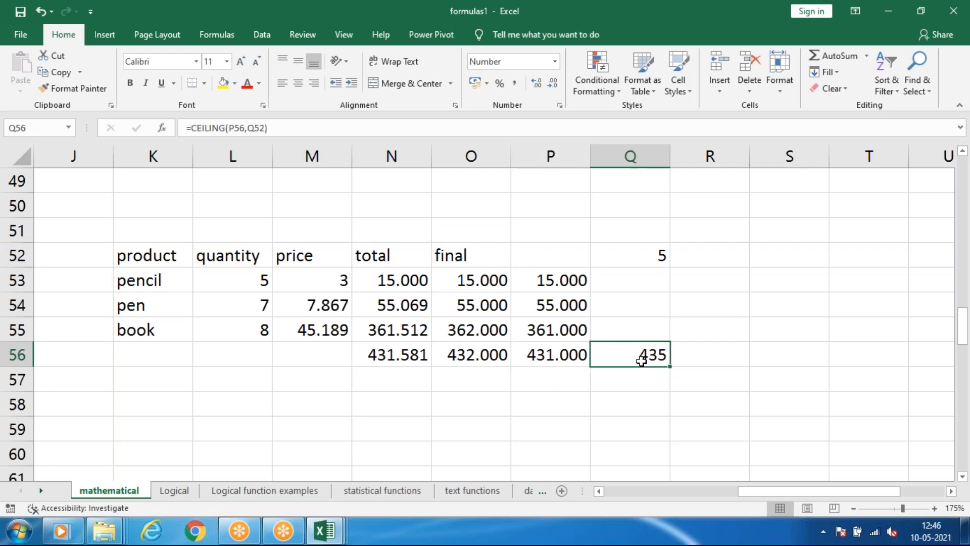
pyautogui.click(537, 360)
pyautogui.click(632, 357)
pyautogui.click(729, 259)
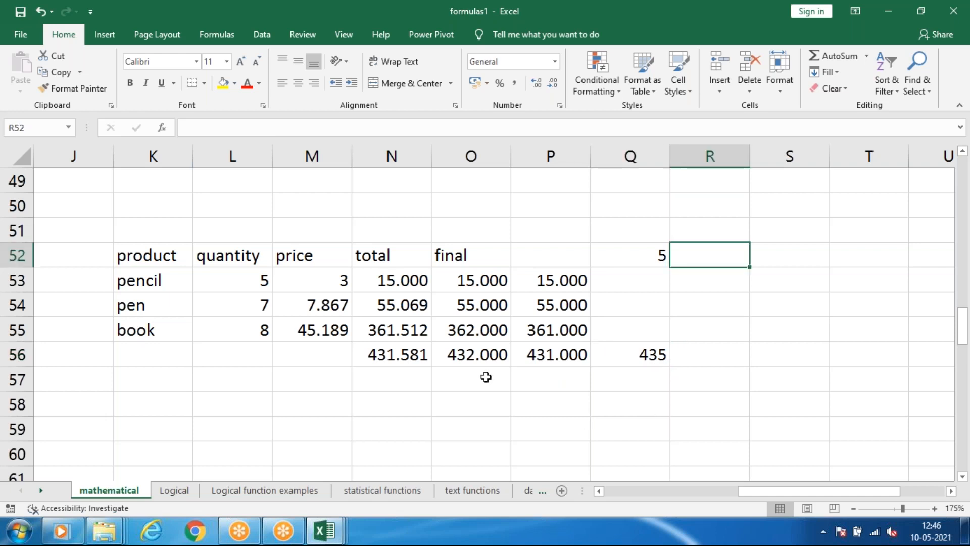
# Set the significance value in E94 of the ceiling example to 3.
pyautogui.scroll(-16, 485, 377)
pyautogui.moveTo(785, 492); pyautogui.dragTo(665, 492)
pyautogui.scroll(3, 567, 368)
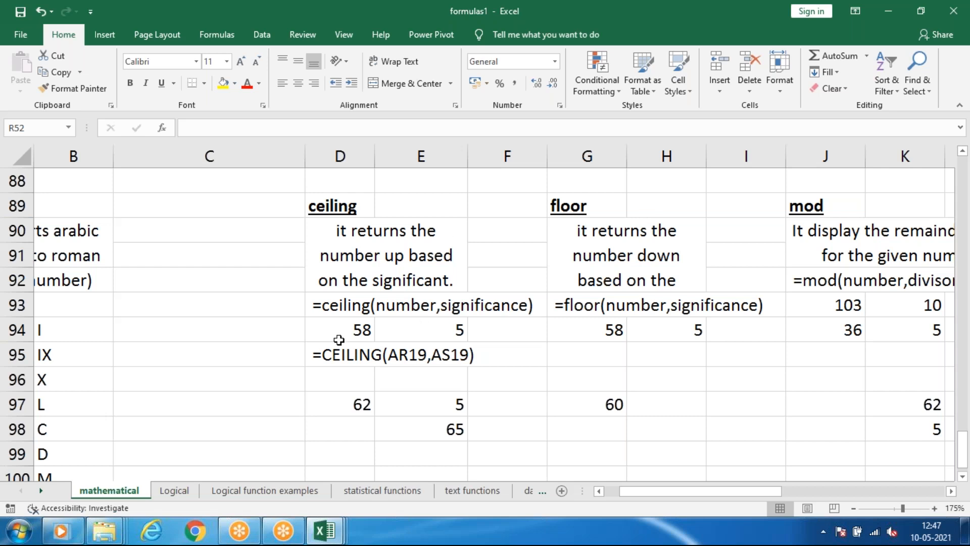
pyautogui.click(368, 329)
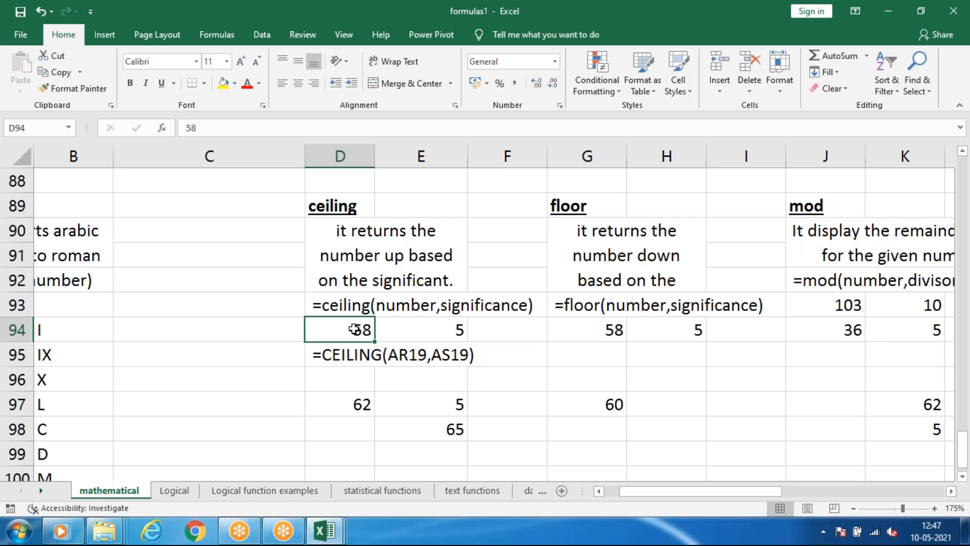
pyautogui.click(454, 324)
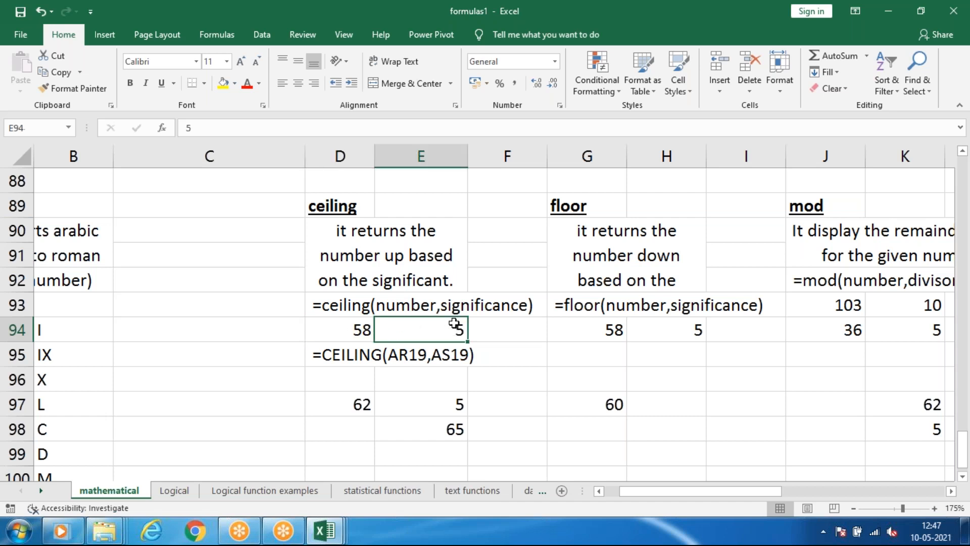
pyautogui.write('3')
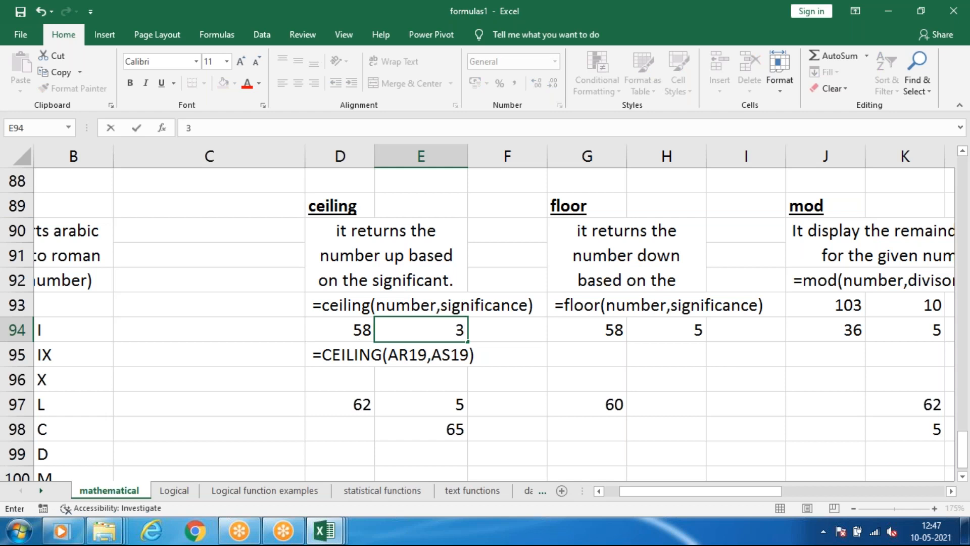
pyautogui.click(428, 331)
pyautogui.click(531, 336)
pyautogui.click(427, 334)
# Clear the old ceiling trial number, significance and formula from D97 to E99.
pyautogui.moveTo(356, 393); pyautogui.dragTo(431, 444)
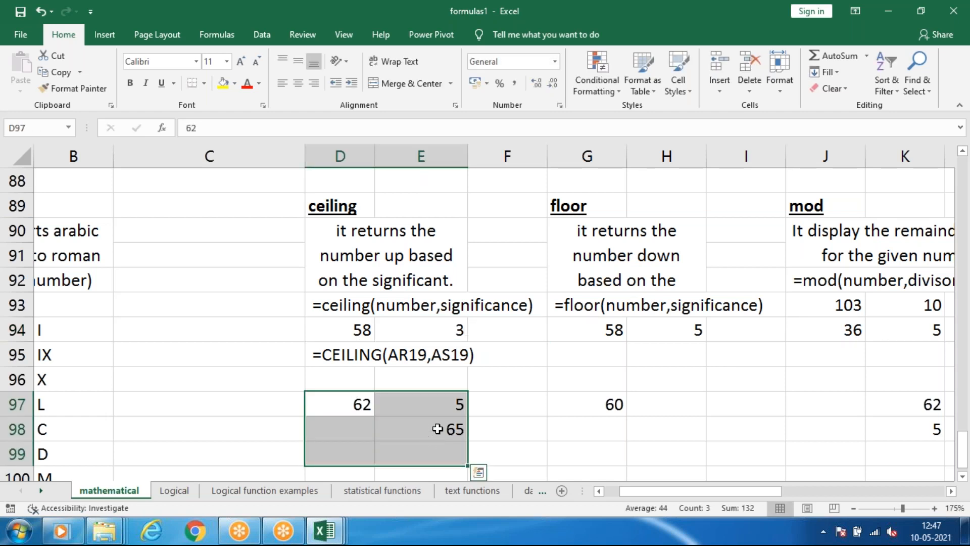
pyautogui.press('BackSpace')
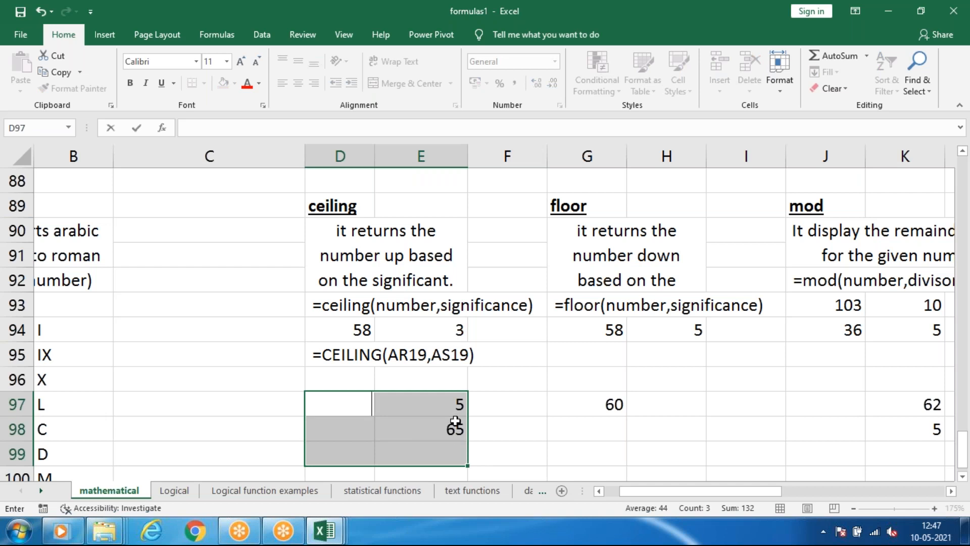
pyautogui.click(508, 427)
pyautogui.moveTo(424, 399); pyautogui.dragTo(428, 453)
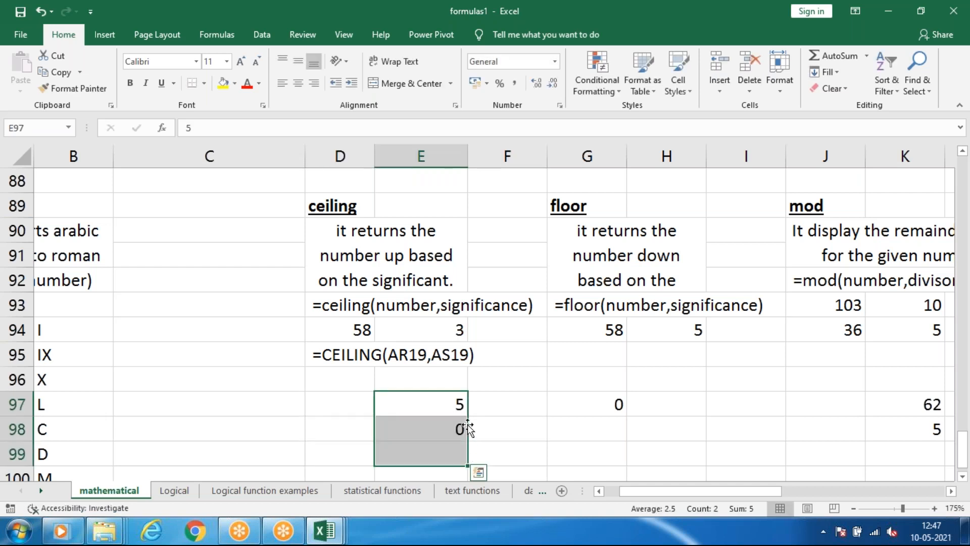
pyautogui.press('Delete')
pyautogui.click(524, 450)
# Enter =CEILING(D94,E94) in E97 to round the example number up to a multiple of its significance.
pyautogui.click(394, 412)
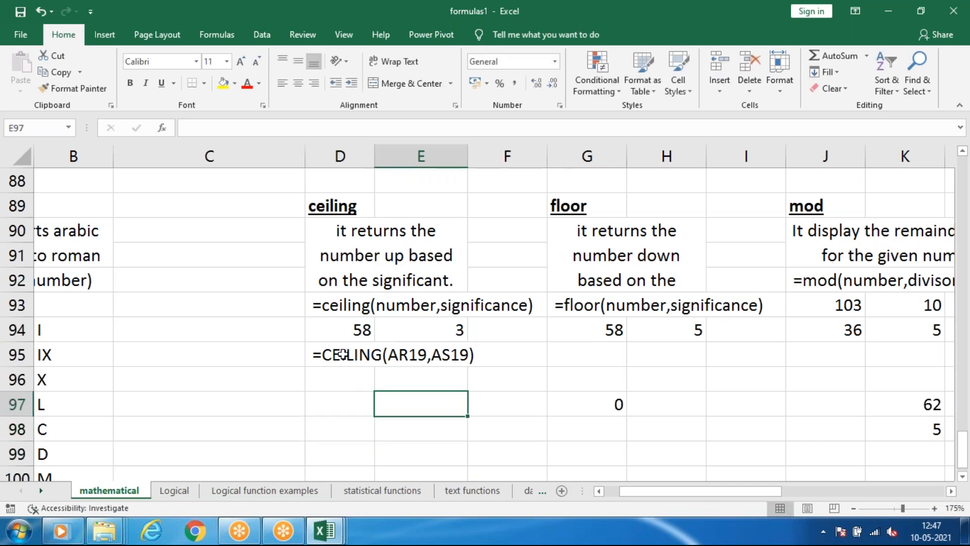
pyautogui.click(398, 337)
pyautogui.click(350, 333)
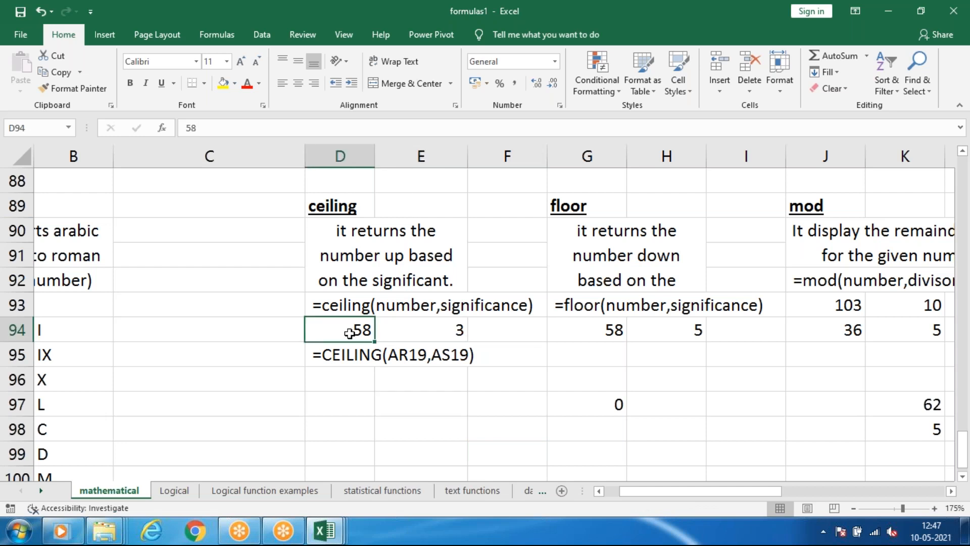
pyautogui.click(425, 410)
pyautogui.write('=')
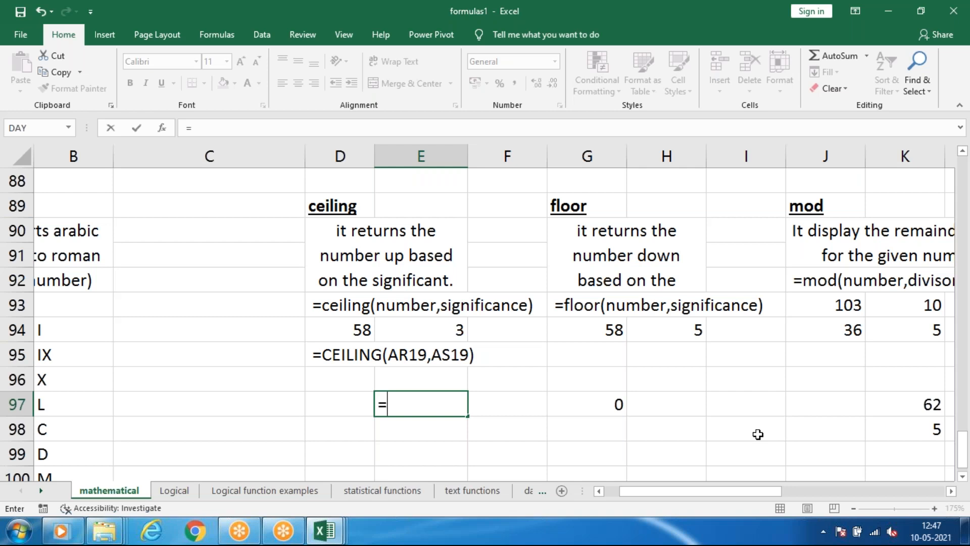
pyautogui.write('ceiling')
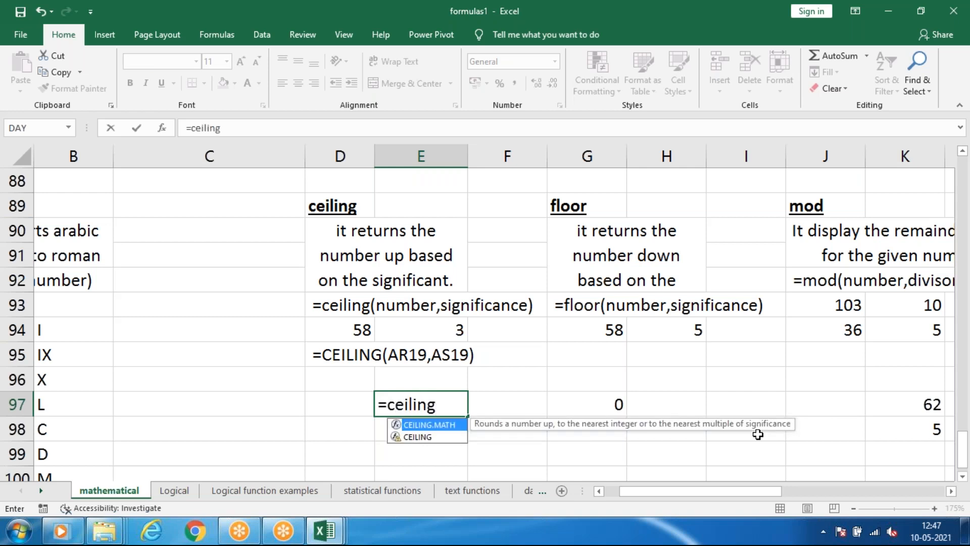
pyautogui.press('Tab')
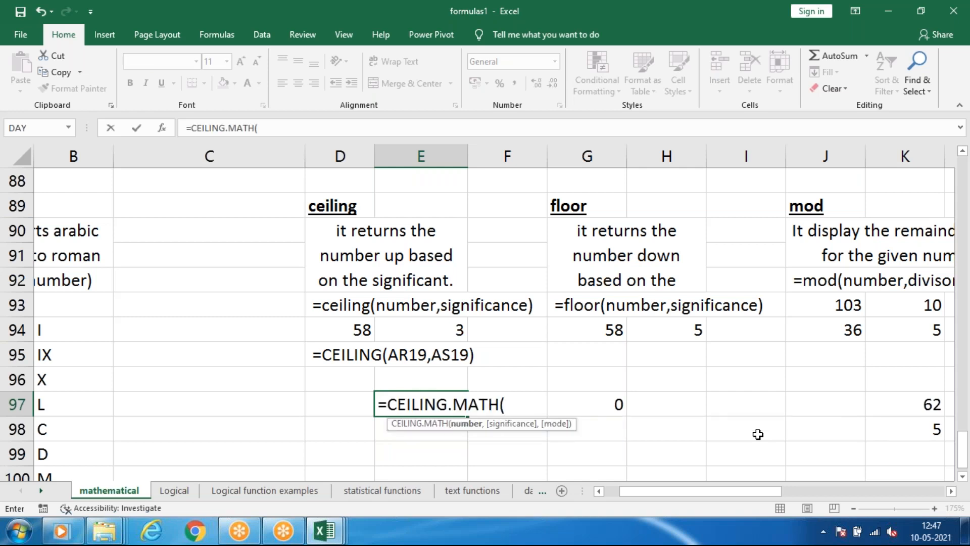
pyautogui.press('BackSpace')
pyautogui.press('BackSpace')
pyautogui.press('BackSpace')
pyautogui.press('BackSpace')
pyautogui.press('BackSpace')
pyautogui.press('BackSpace')
pyautogui.press('BackSpace')
pyautogui.press('BackSpace')
pyautogui.press('BackSpace')
pyautogui.press('BackSpace')
pyautogui.press('BackSpace')
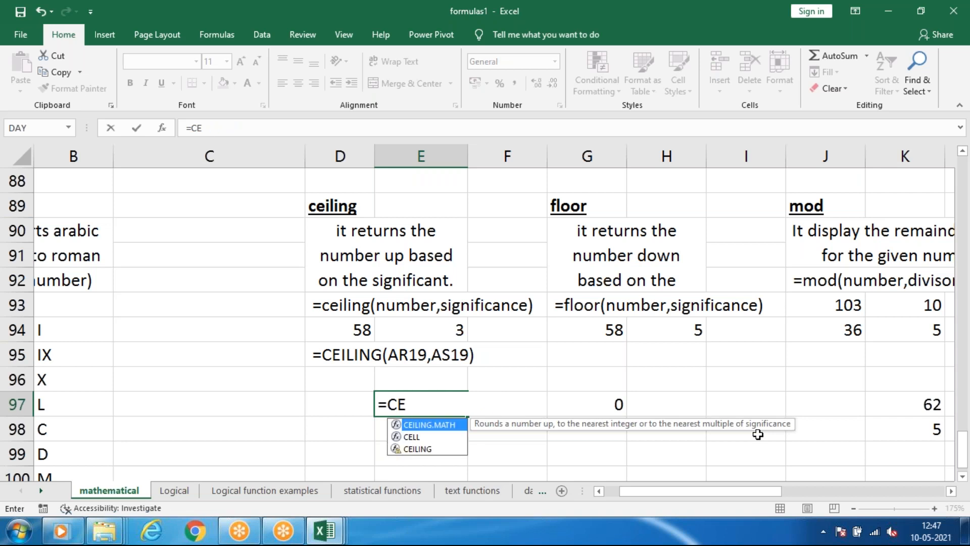
pyautogui.press('Down')
pyautogui.press('Down')
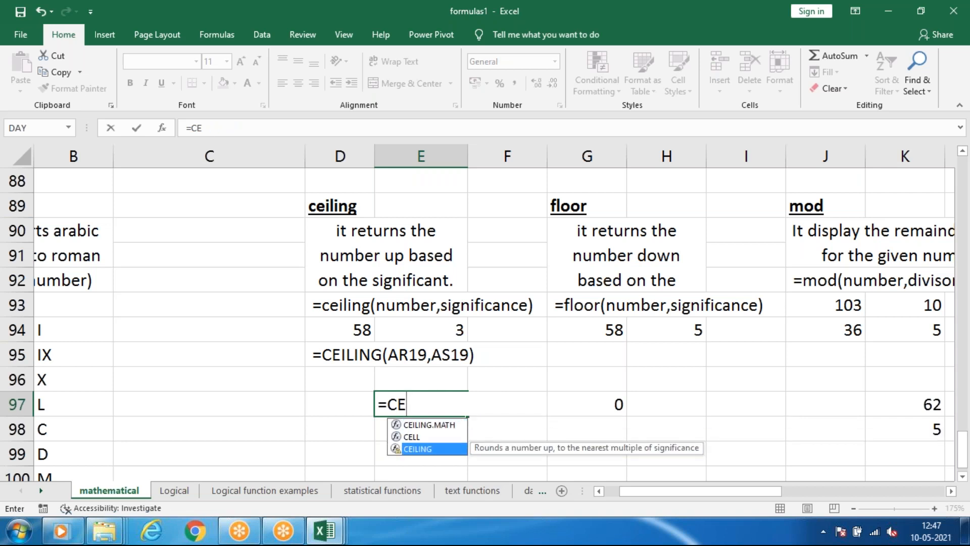
pyautogui.press('Tab')
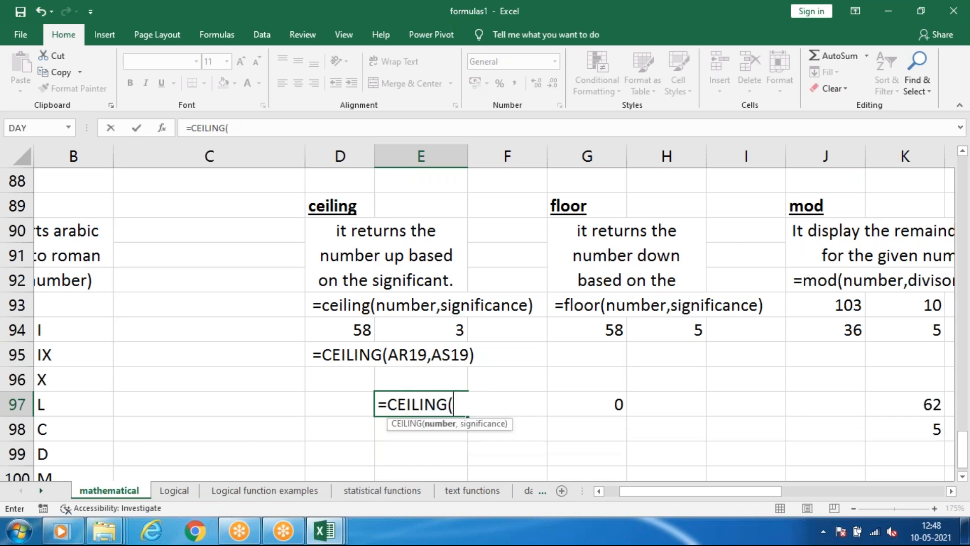
pyautogui.click(342, 328)
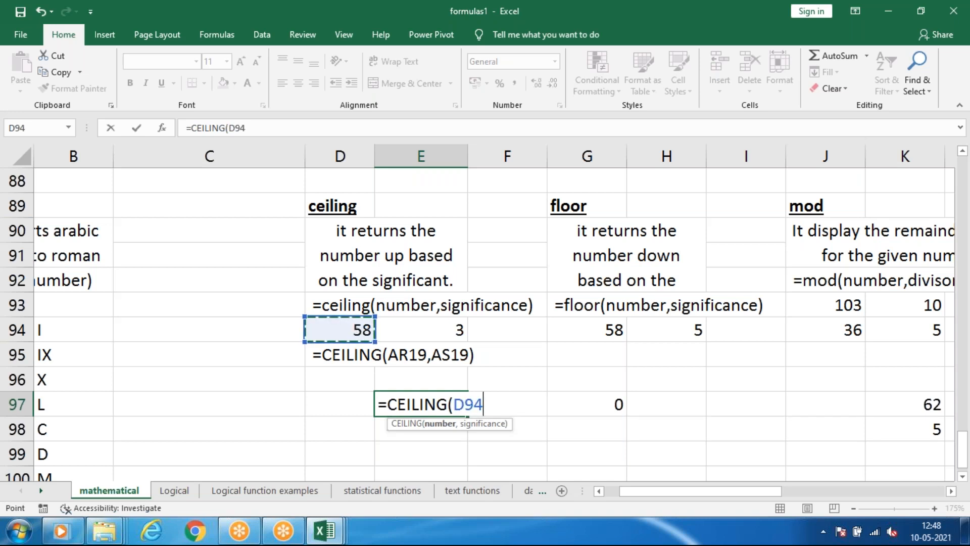
pyautogui.write(',')
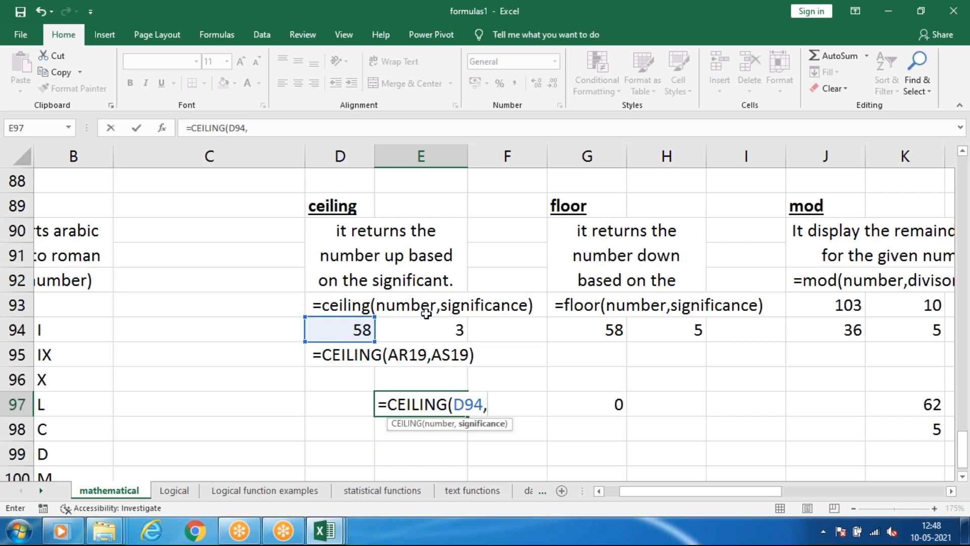
pyautogui.click(430, 339)
pyautogui.press('Return')
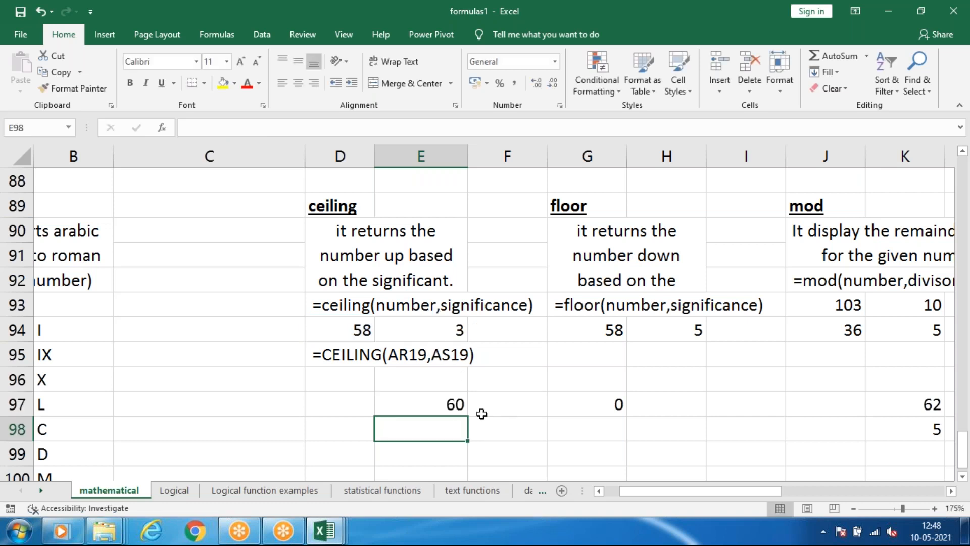
# Compare the ceiling result in E97 with the number in D94 and the significance in E94.
pyautogui.click(437, 402)
pyautogui.click(316, 330)
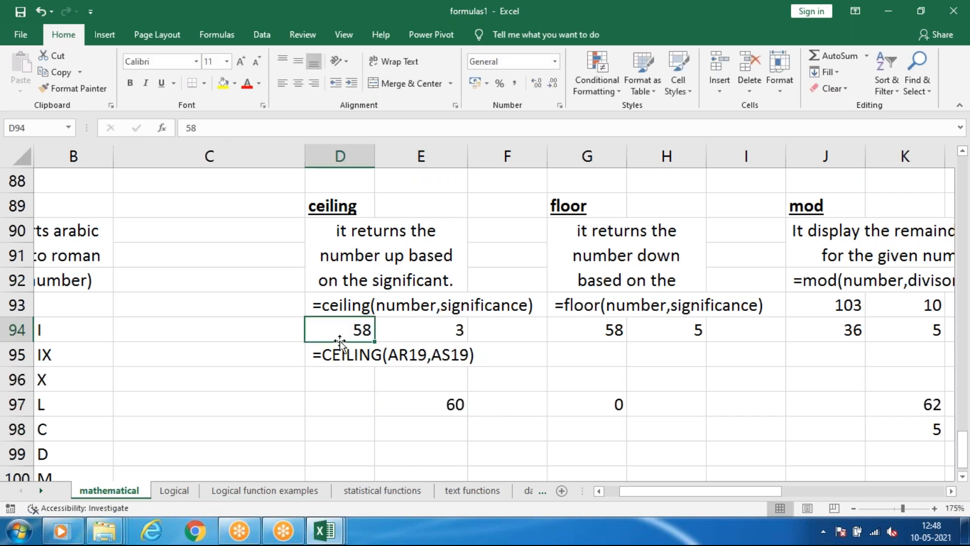
pyautogui.click(457, 405)
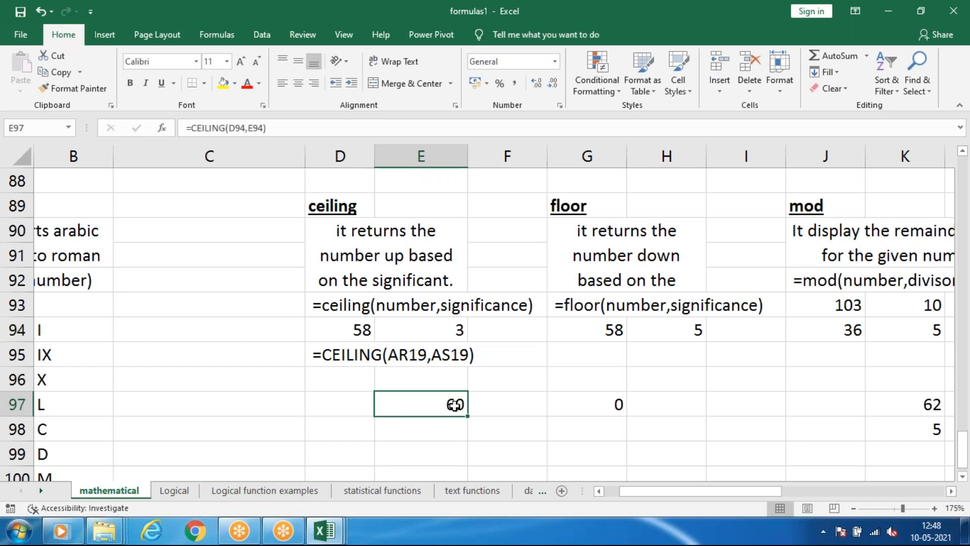
pyautogui.click(334, 332)
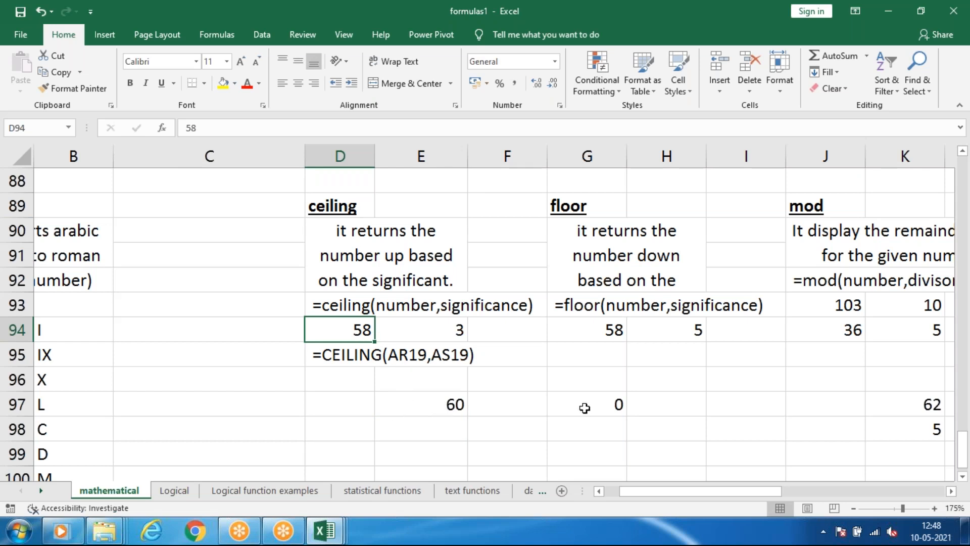
pyautogui.click(419, 336)
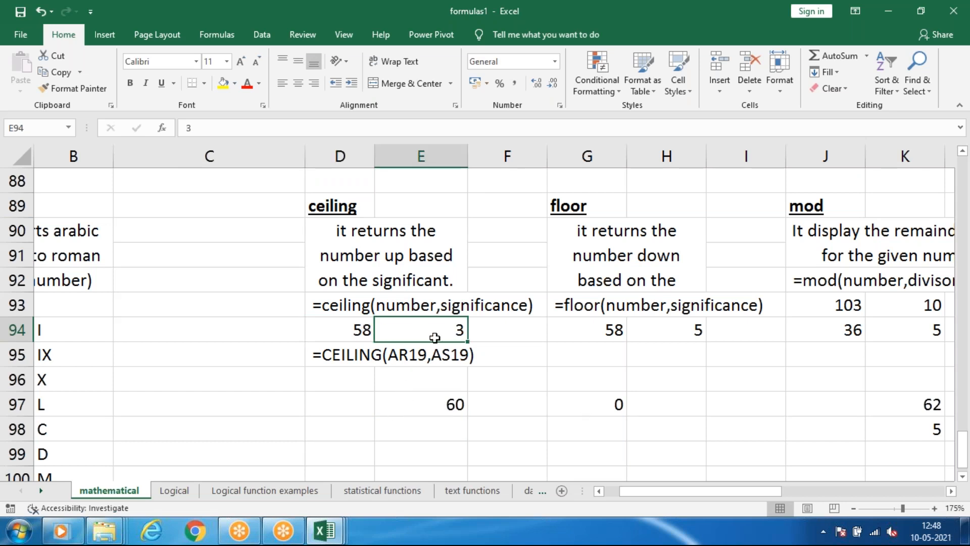
pyautogui.click(364, 335)
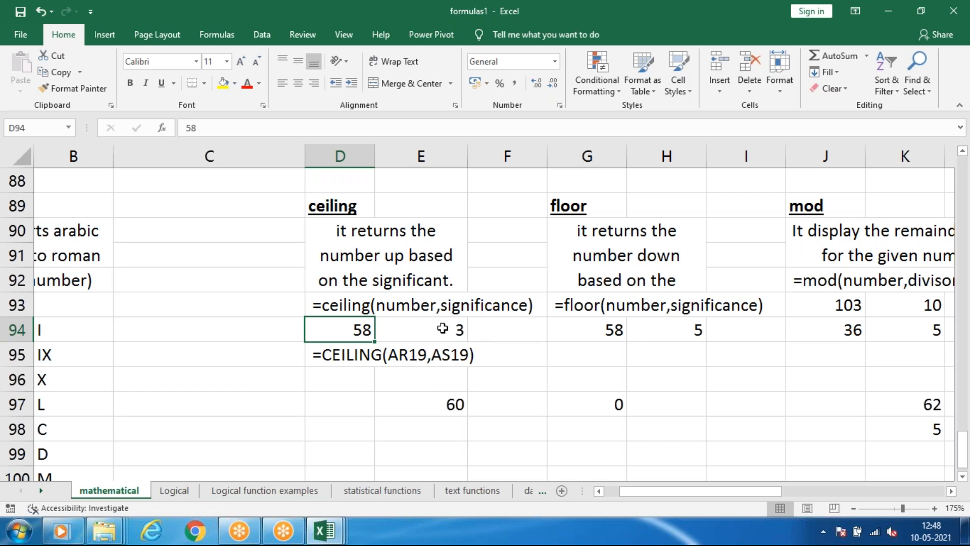
pyautogui.click(457, 411)
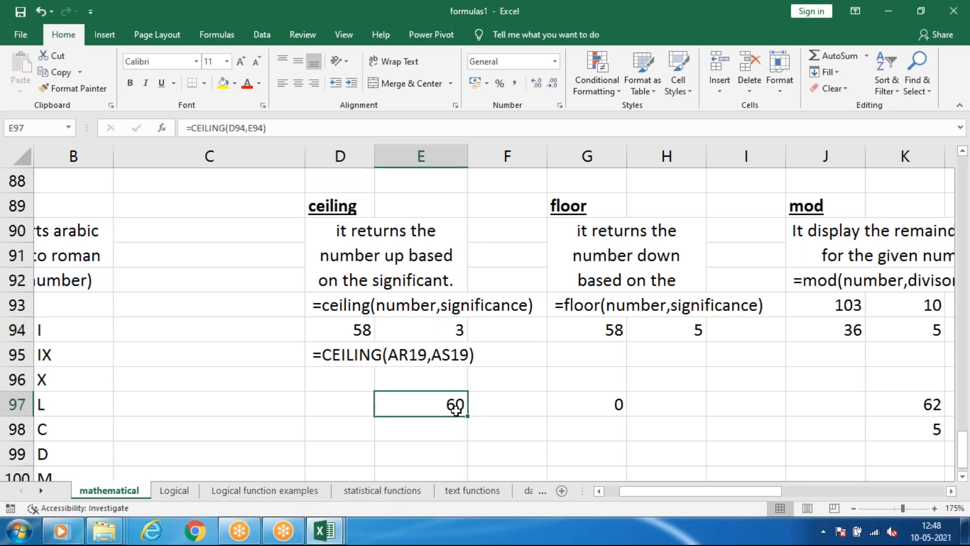
pyautogui.click(364, 329)
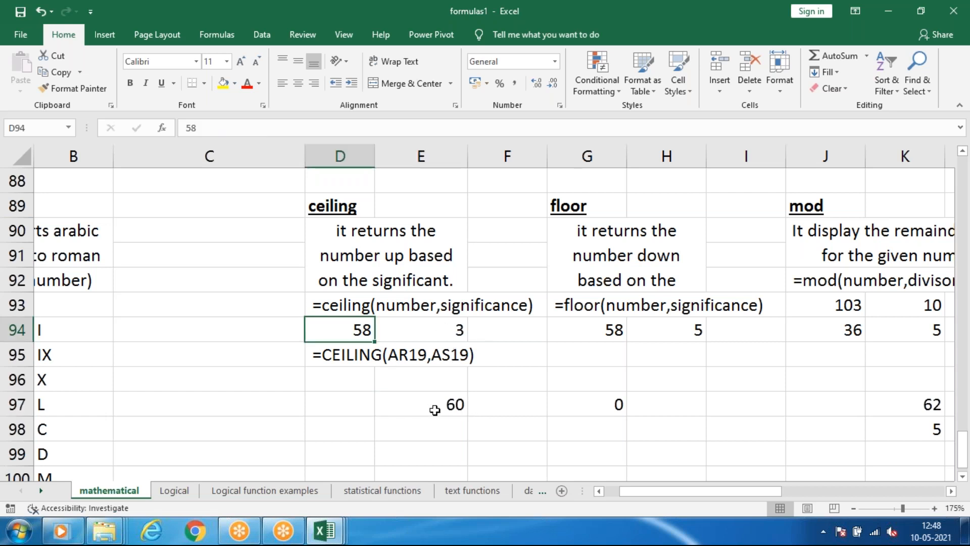
pyautogui.click(435, 410)
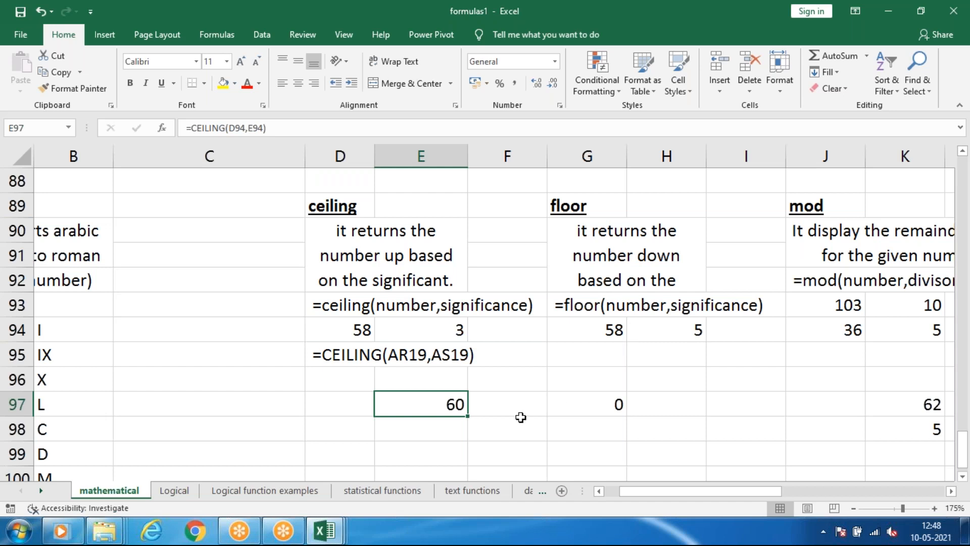
# Enter =FLOOR(D94,E94) in F97 to round the ceiling example's number down to a multiple of its significance.
pyautogui.click(534, 403)
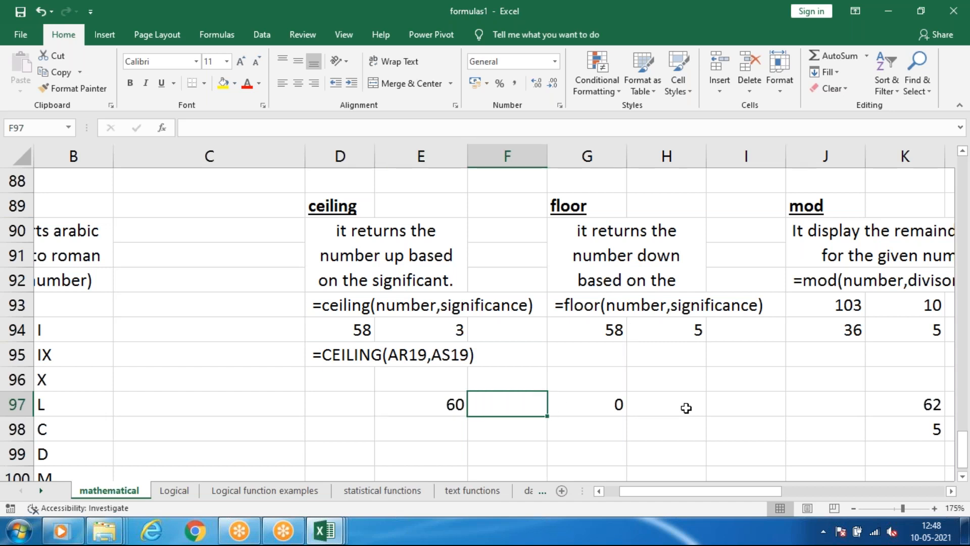
pyautogui.write('=')
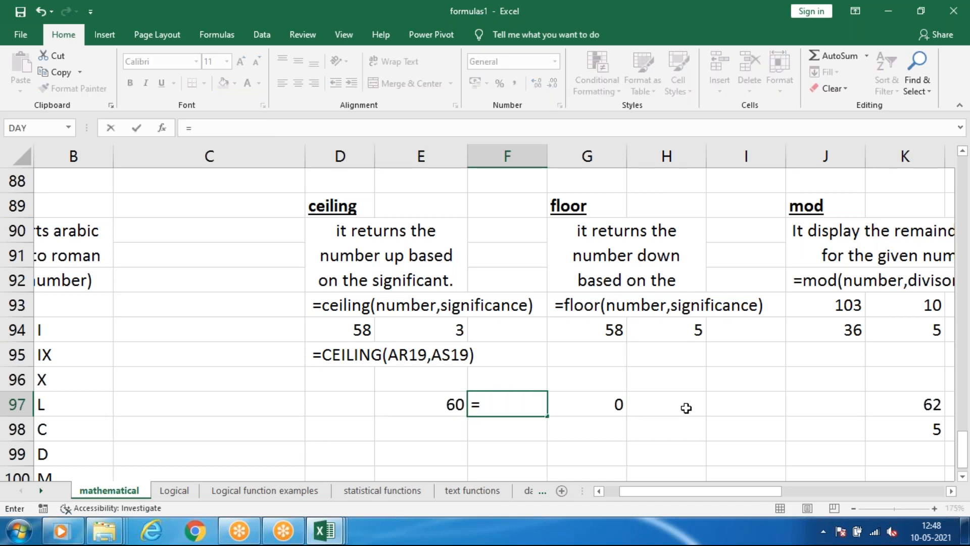
pyautogui.write('florr')
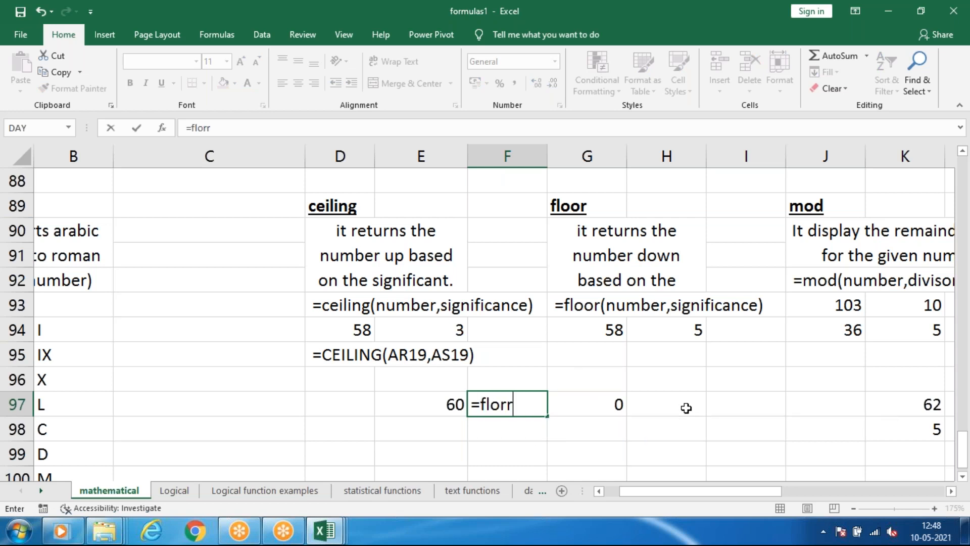
pyautogui.press('BackSpace')
pyautogui.press('Down')
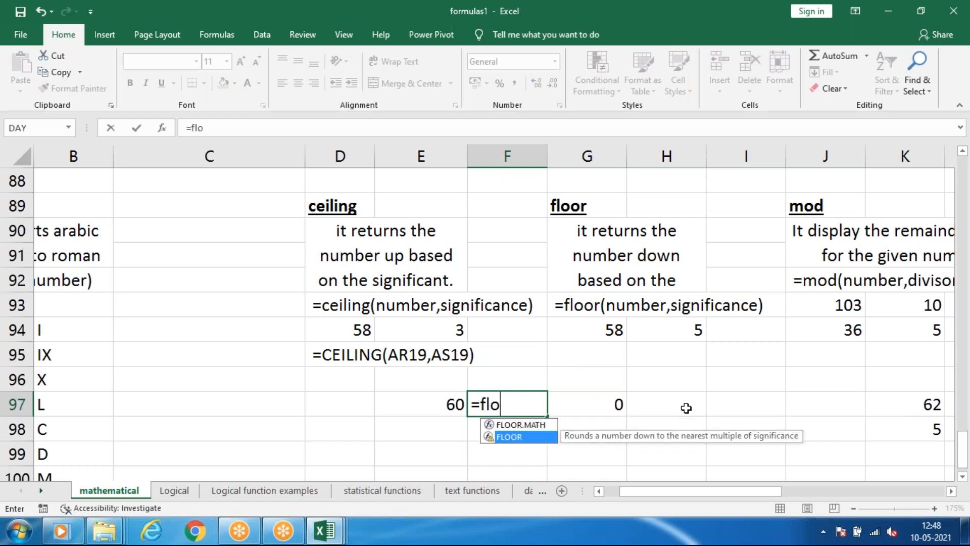
pyautogui.press('Tab')
pyautogui.click(359, 334)
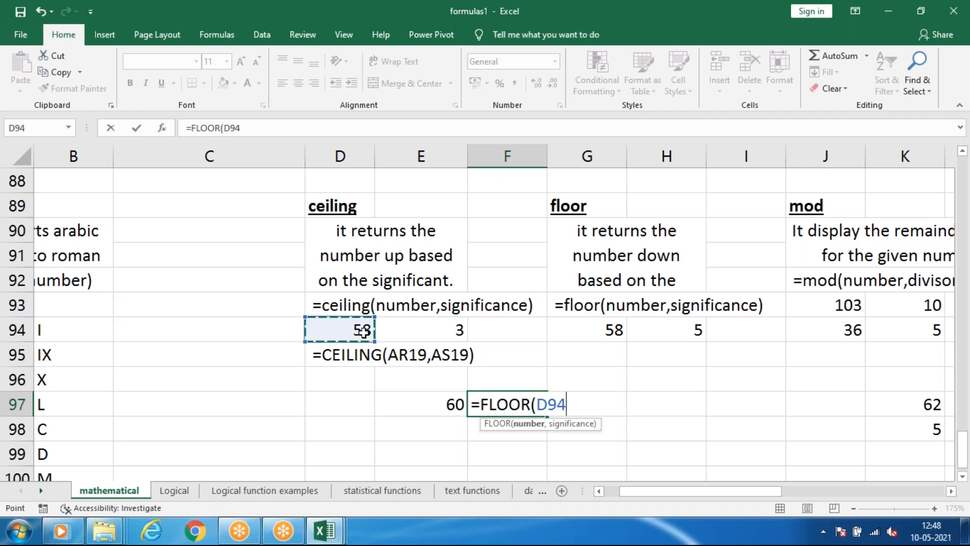
pyautogui.write(',')
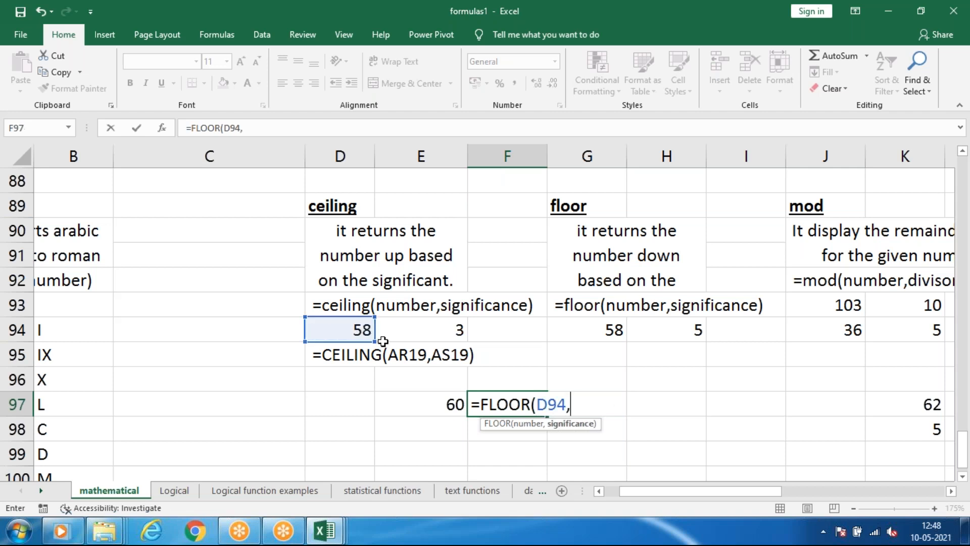
pyautogui.click(416, 329)
pyautogui.press('Return')
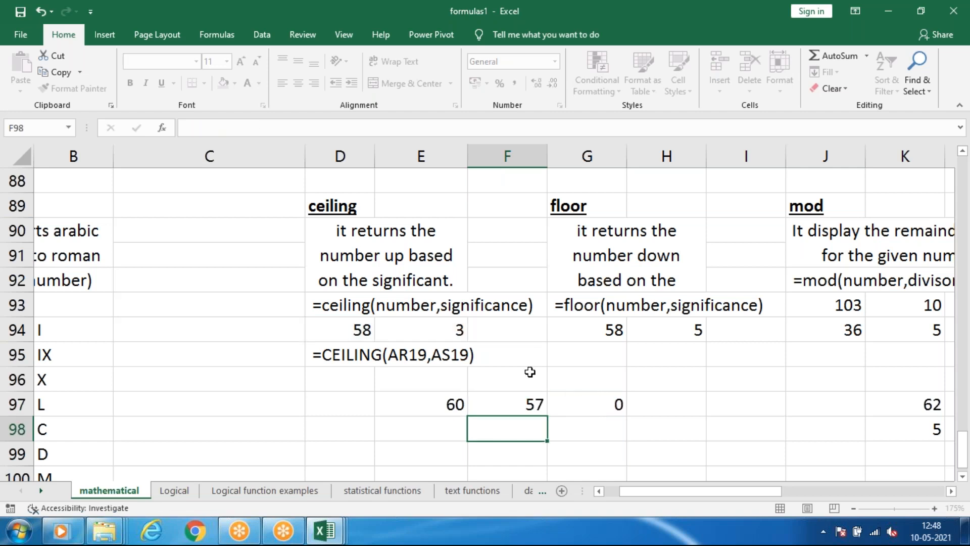
# Compare the floor result in F97 and the ceiling result in E97 with the number in D94 and significance in E94.
pyautogui.click(528, 404)
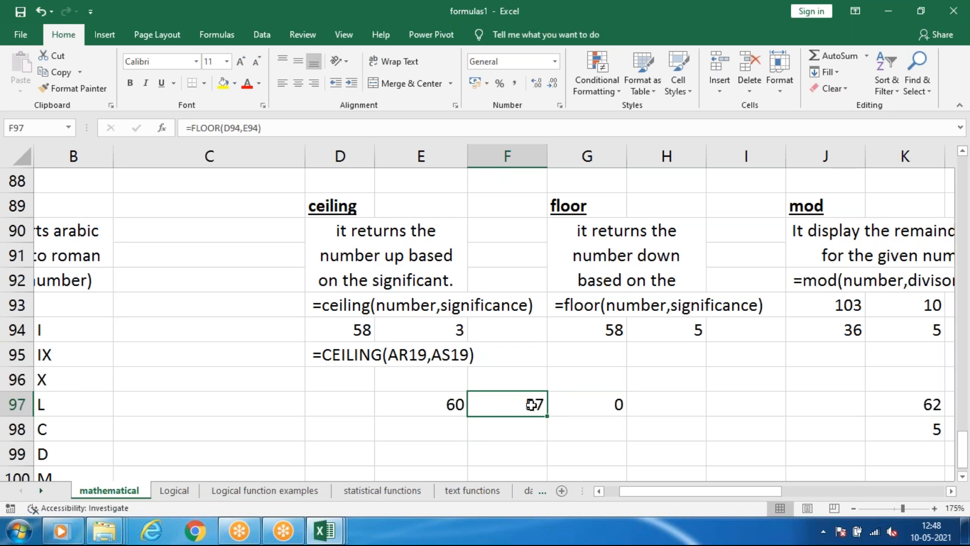
pyautogui.click(436, 406)
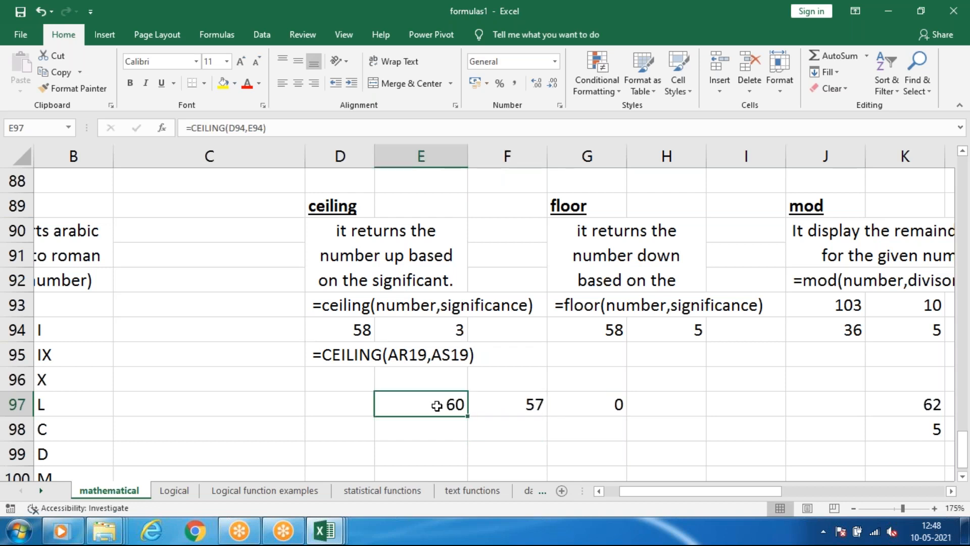
pyautogui.click(369, 329)
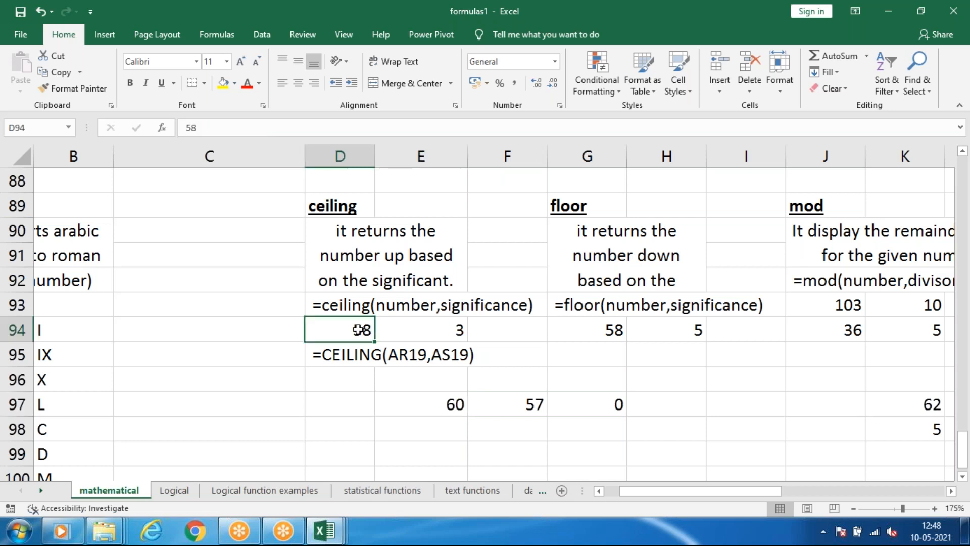
pyautogui.click(497, 404)
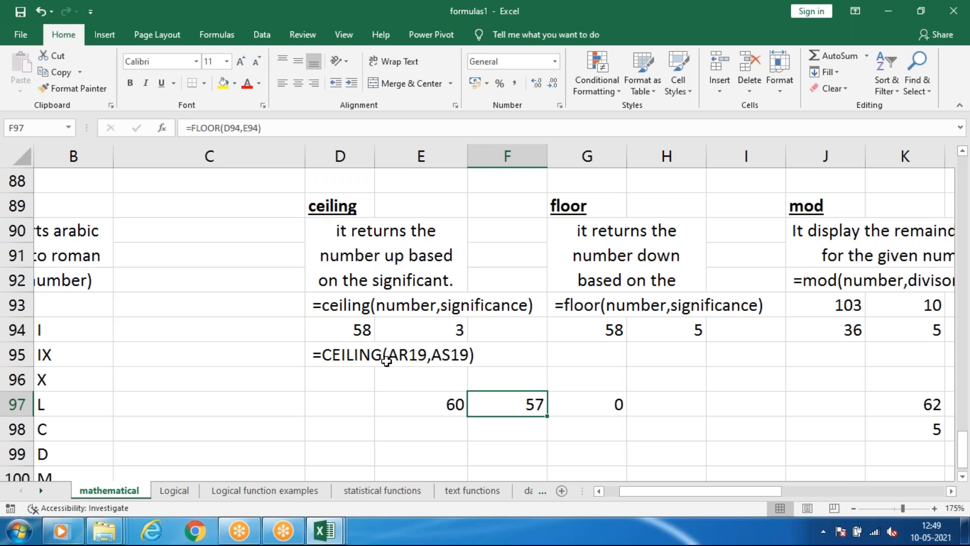
pyautogui.click(434, 402)
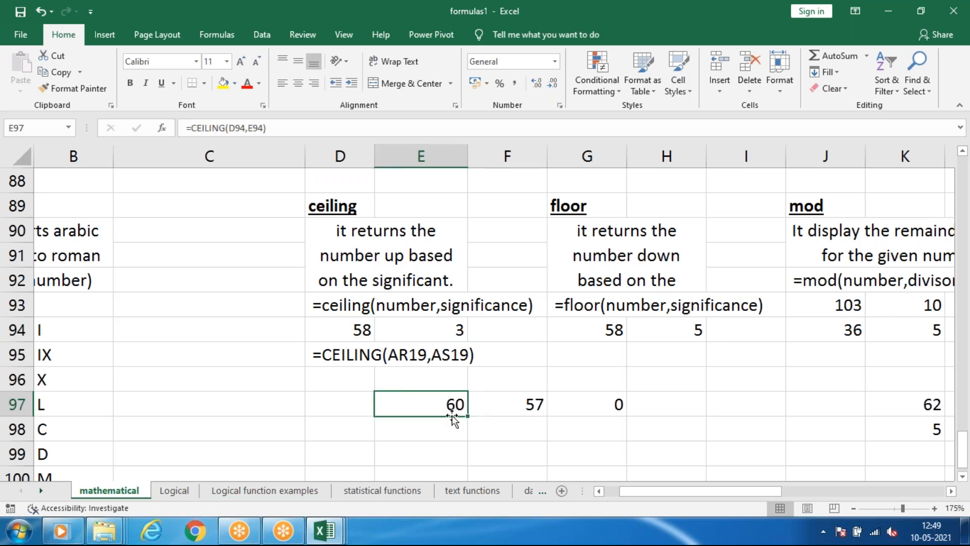
pyautogui.click(533, 403)
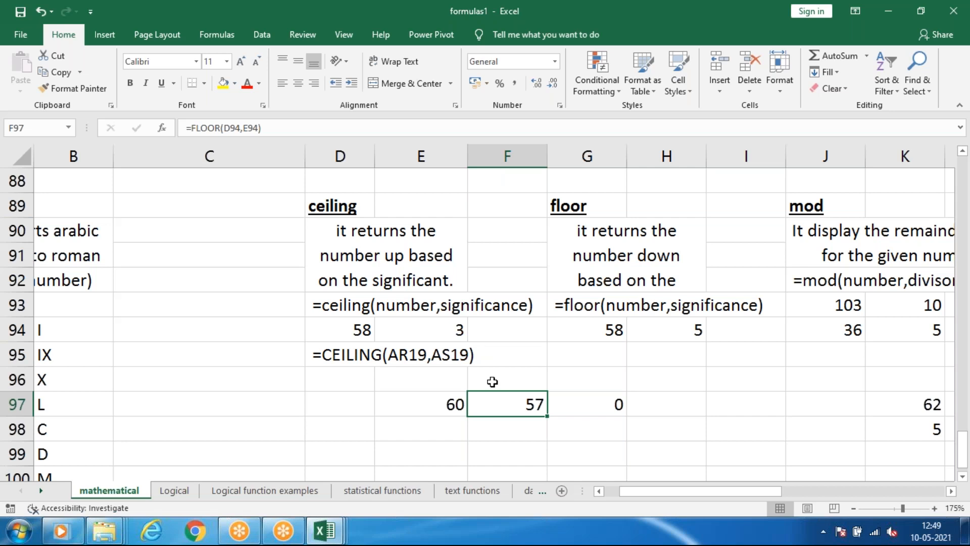
pyautogui.click(441, 325)
pyautogui.moveTo(427, 403); pyautogui.dragTo(511, 401)
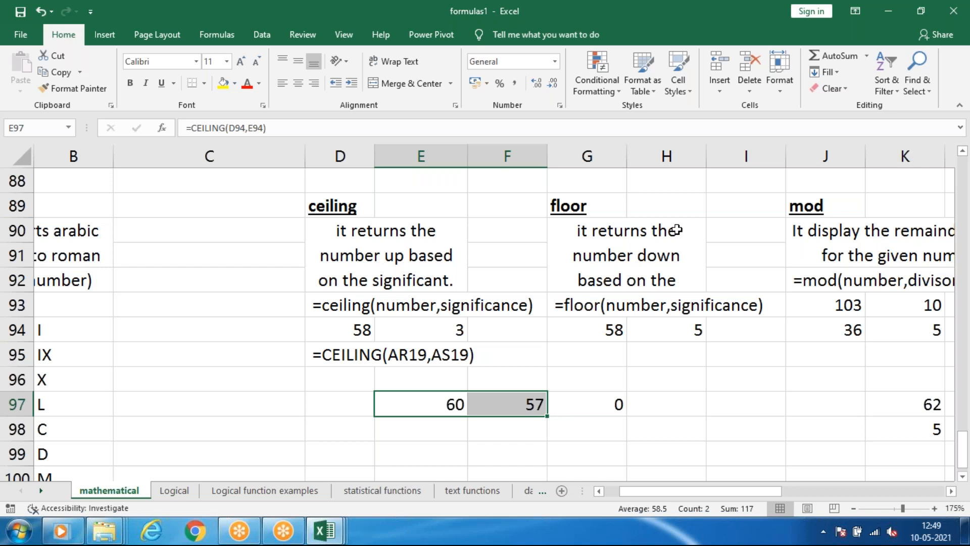
# Set the significance value in E94 of the ceiling example to 9.
pyautogui.press('Up')
pyautogui.press('Up')
pyautogui.press('Up')
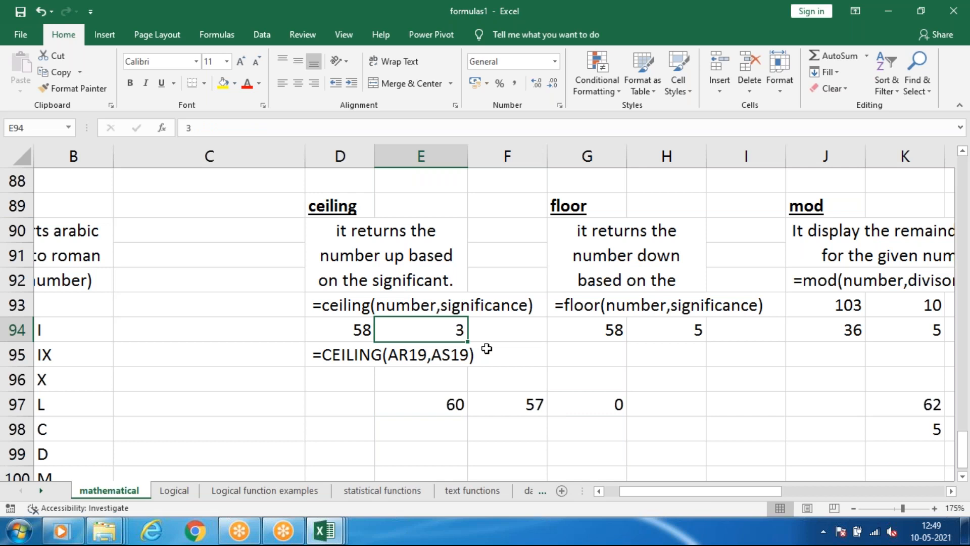
pyautogui.write('9')
pyautogui.press('Return')
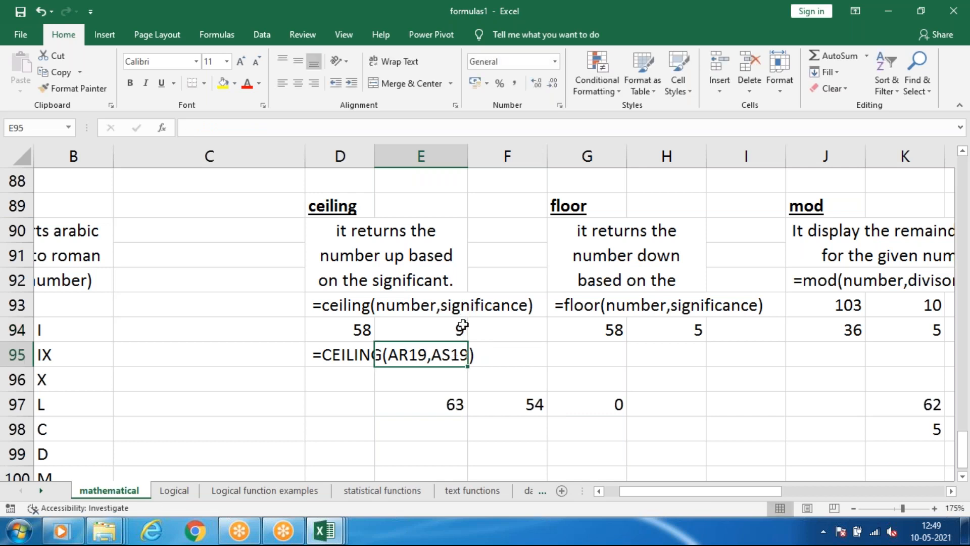
# Check the recalculated ceiling and floor results in E97 and F97 against the number in D94.
pyautogui.click(440, 404)
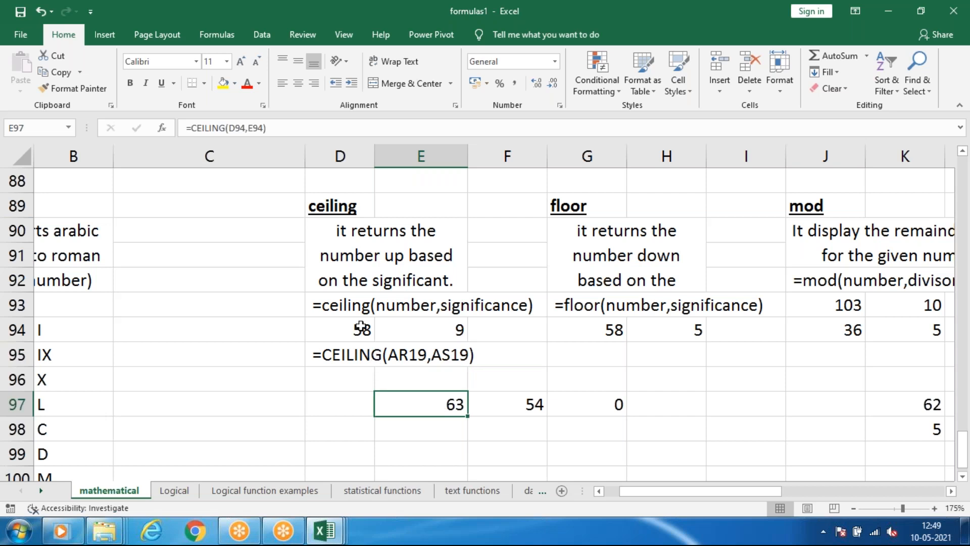
pyautogui.click(518, 403)
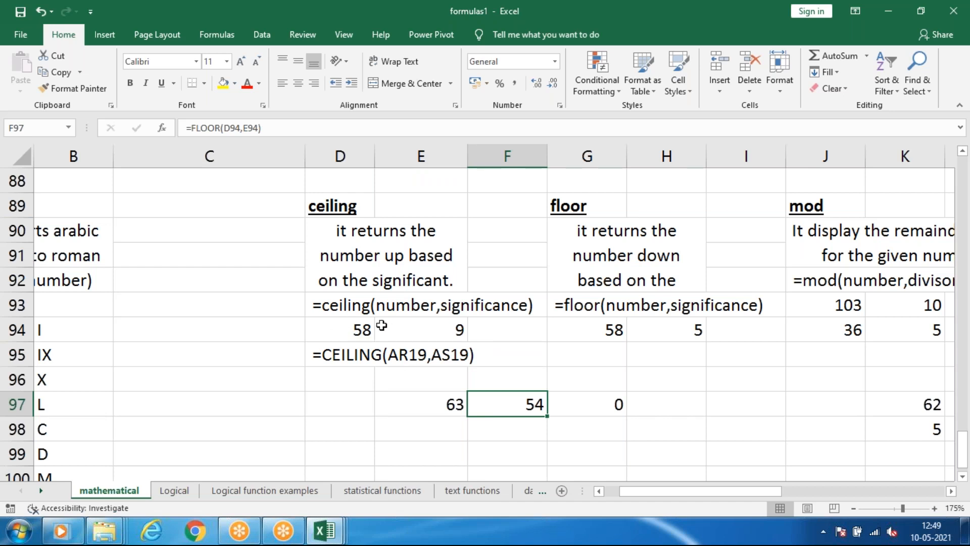
pyautogui.click(432, 405)
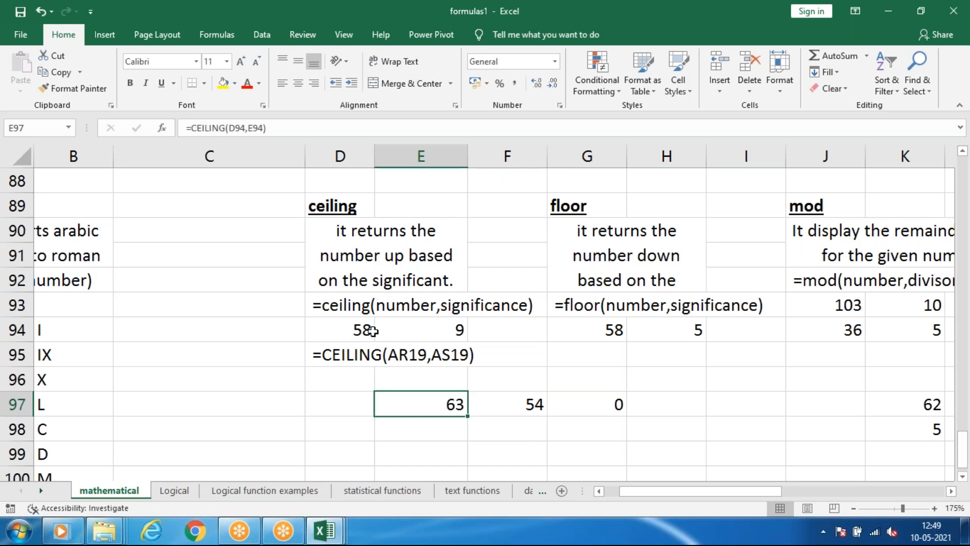
pyautogui.click(373, 332)
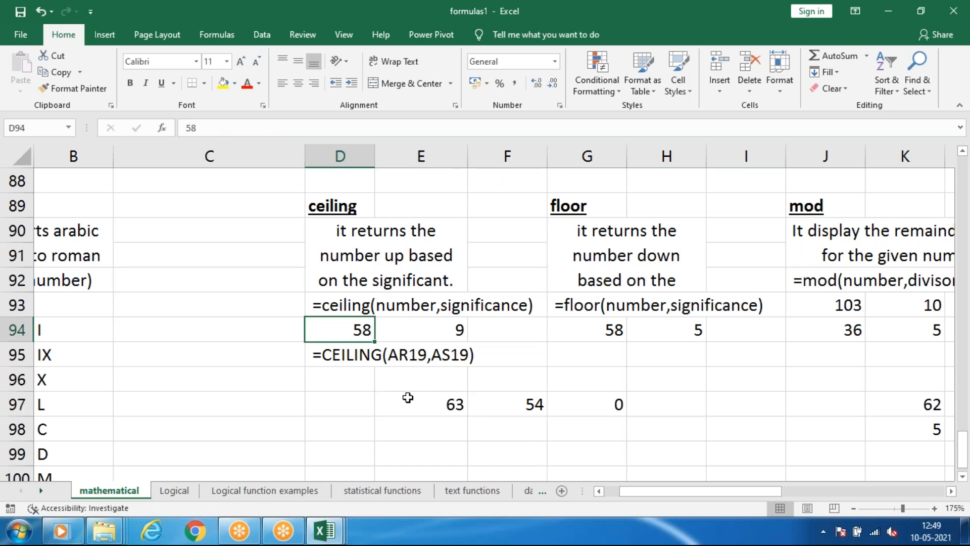
pyautogui.click(463, 419)
pyautogui.click(360, 226)
pyautogui.click(571, 203)
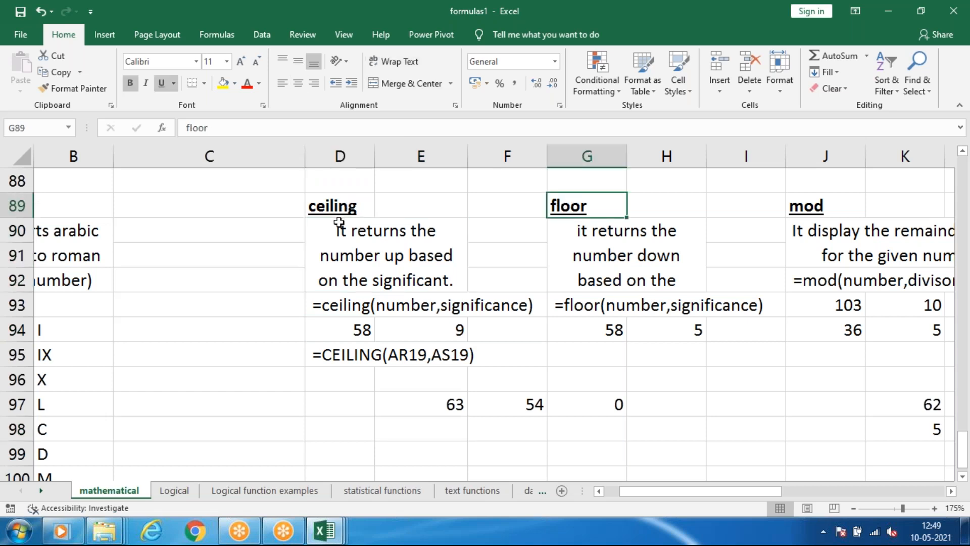
# Set the significance value in E94 of the ceiling example to 86.
pyautogui.click(446, 332)
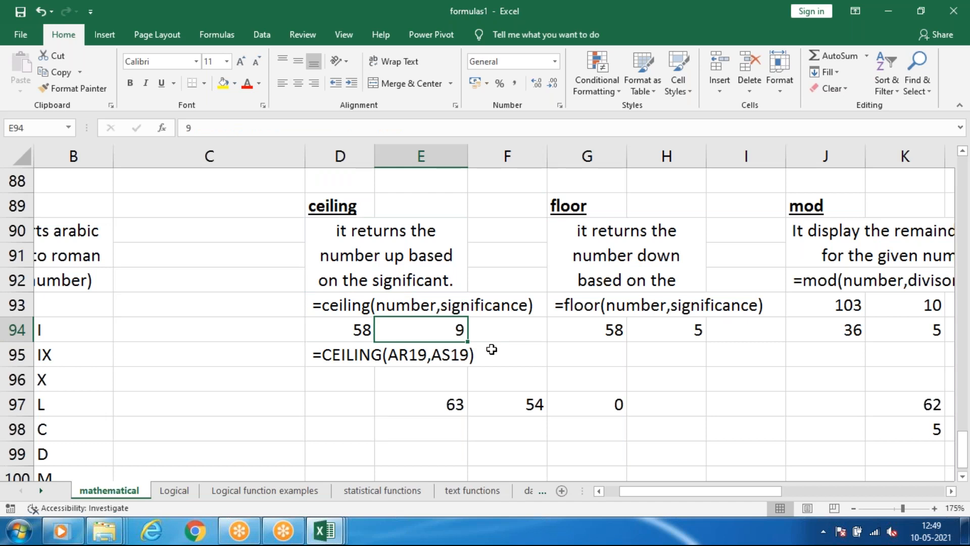
pyautogui.write('856')
pyautogui.press('BackSpace')
pyautogui.press('BackSpace')
pyautogui.write('86')
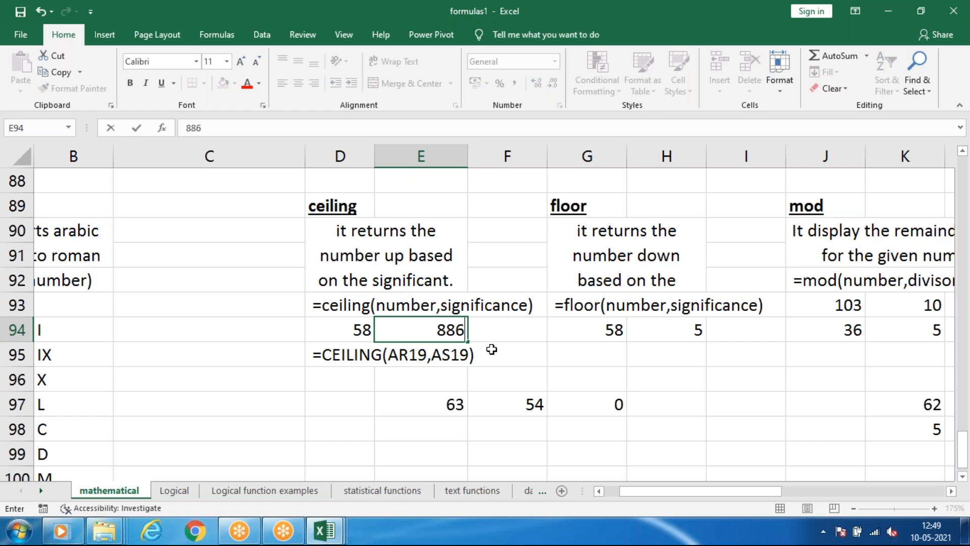
pyautogui.press('BackSpace')
pyautogui.press('BackSpace')
pyautogui.write('6')
pyautogui.click(353, 418)
# Set the number in D94 of the ceiling example to 1558.
pyautogui.press('Up')
pyautogui.press('Up')
pyautogui.press('Up')
pyautogui.press('Up')
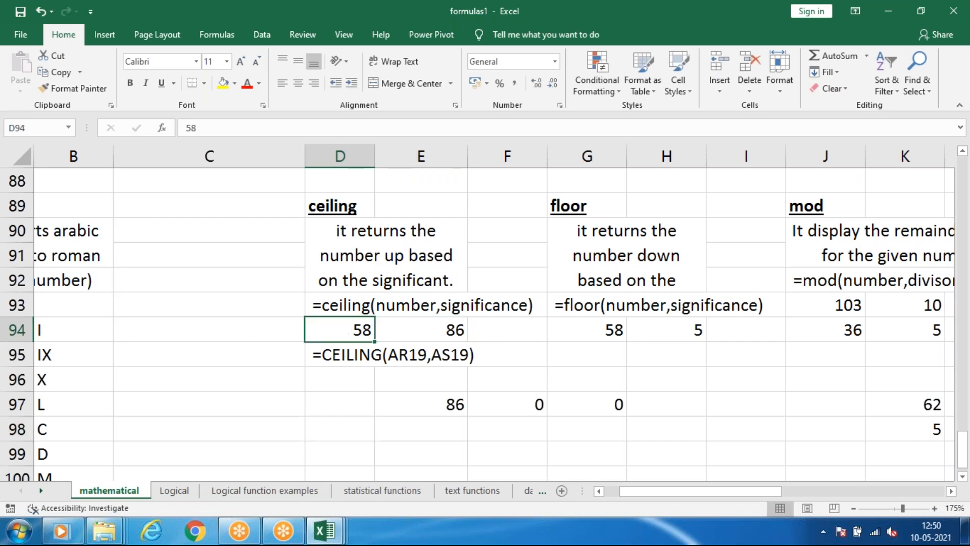
pyautogui.write('1558')
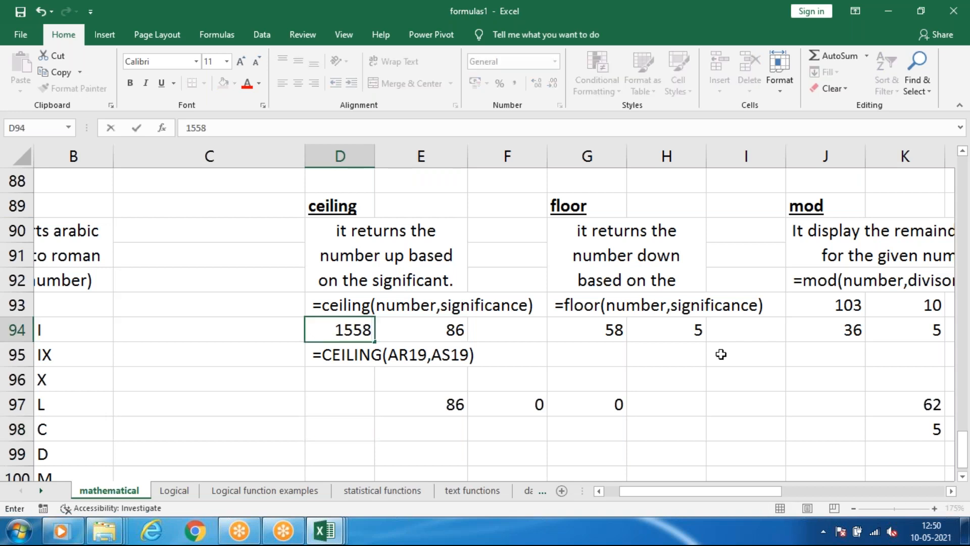
pyautogui.press('Return')
# Compare the ceiling and floor results in E97 and F97 with the new number and significance, and review both examples.
pyautogui.click(399, 419)
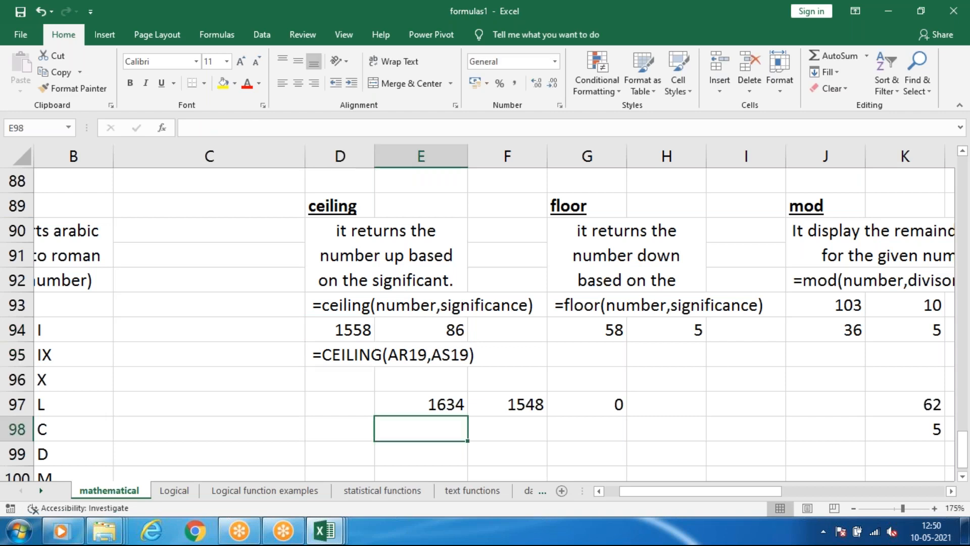
pyautogui.click(328, 325)
pyautogui.click(474, 413)
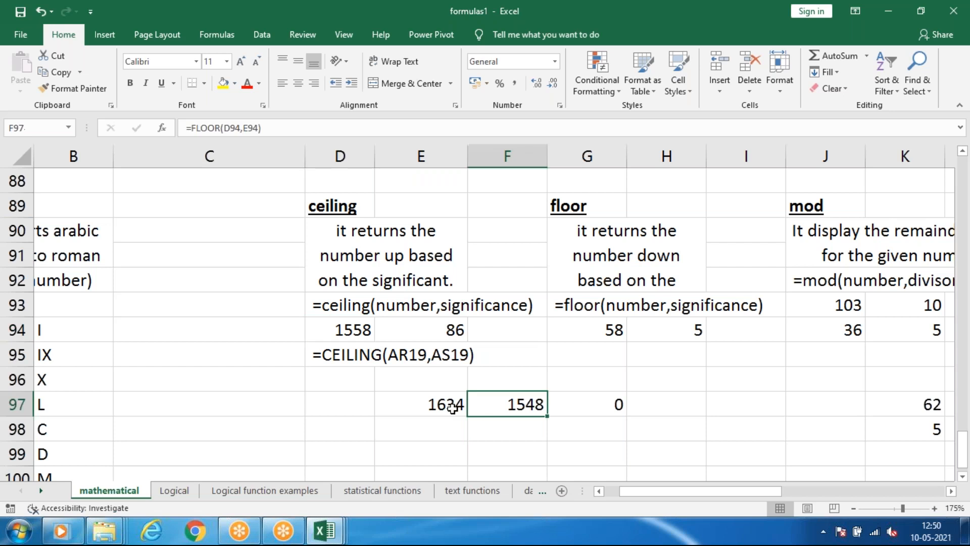
pyautogui.click(433, 405)
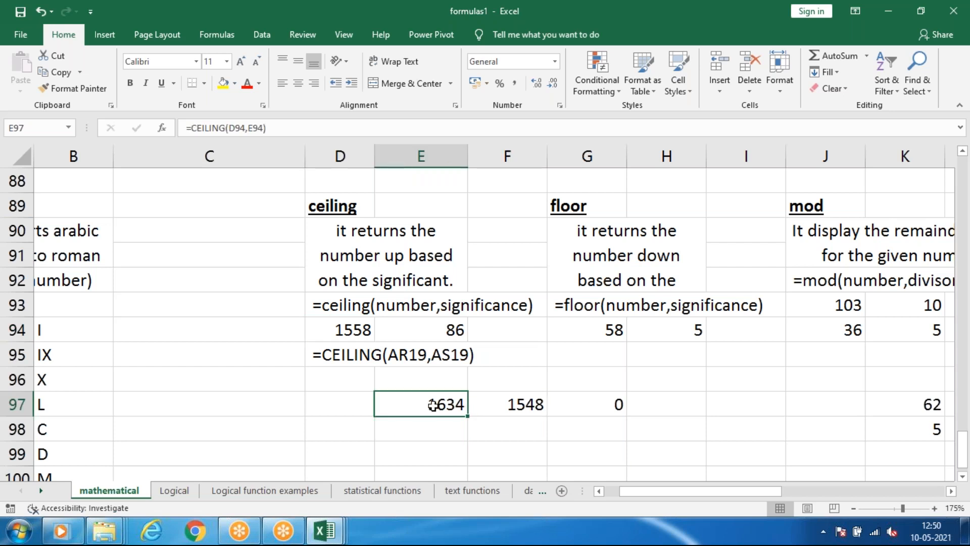
pyautogui.click(538, 402)
pyautogui.click(426, 404)
pyautogui.click(516, 411)
pyautogui.click(423, 419)
pyautogui.click(491, 404)
pyautogui.click(438, 404)
pyautogui.click(453, 331)
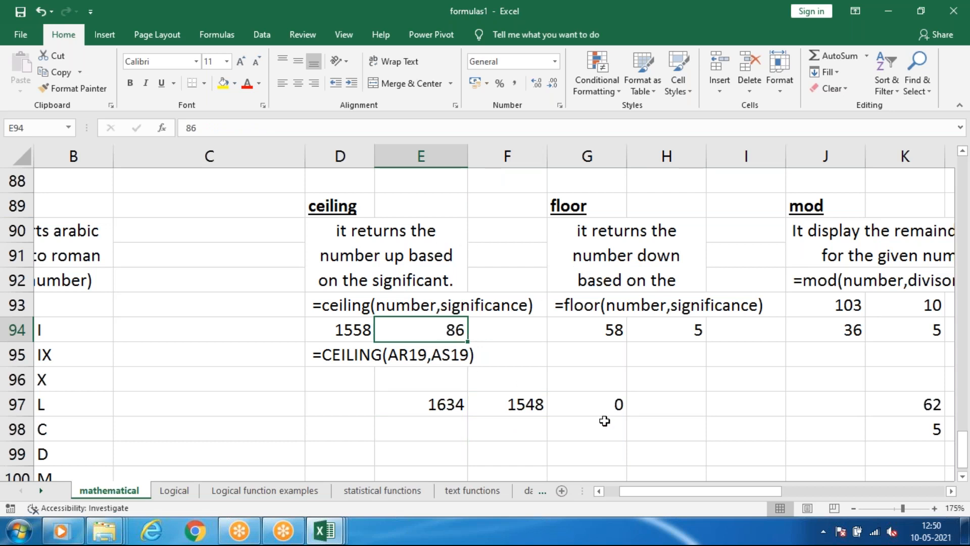
pyautogui.moveTo(636, 490); pyautogui.dragTo(617, 480)
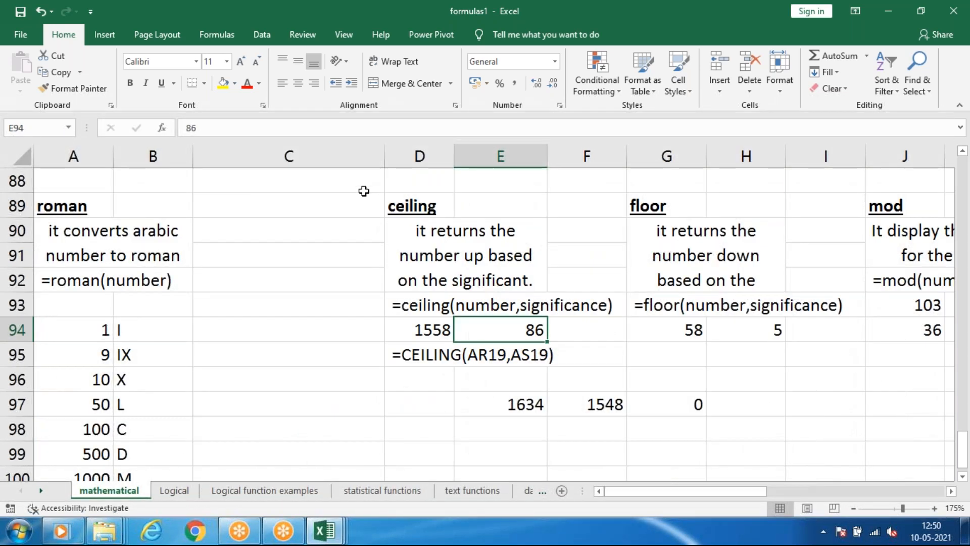
pyautogui.moveTo(363, 185); pyautogui.dragTo(799, 403)
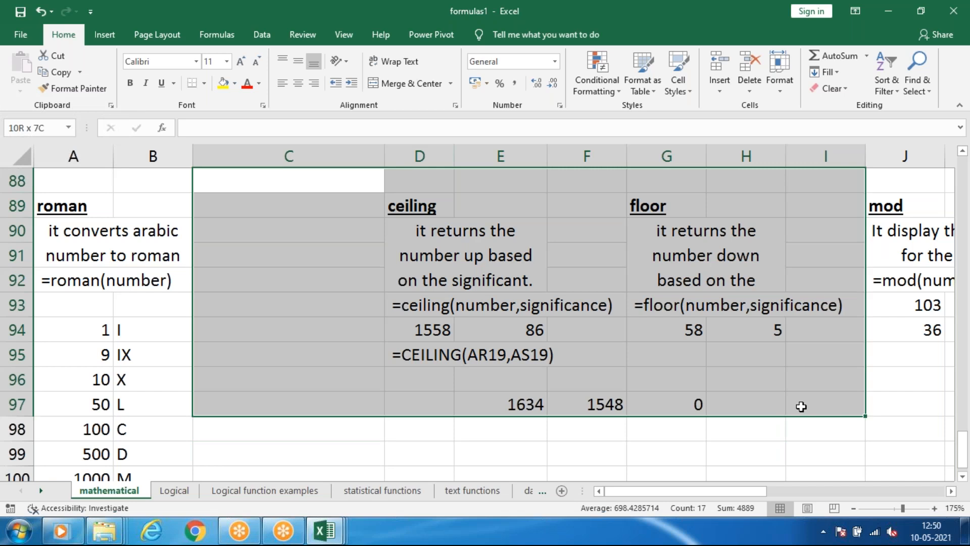
pyautogui.click(693, 419)
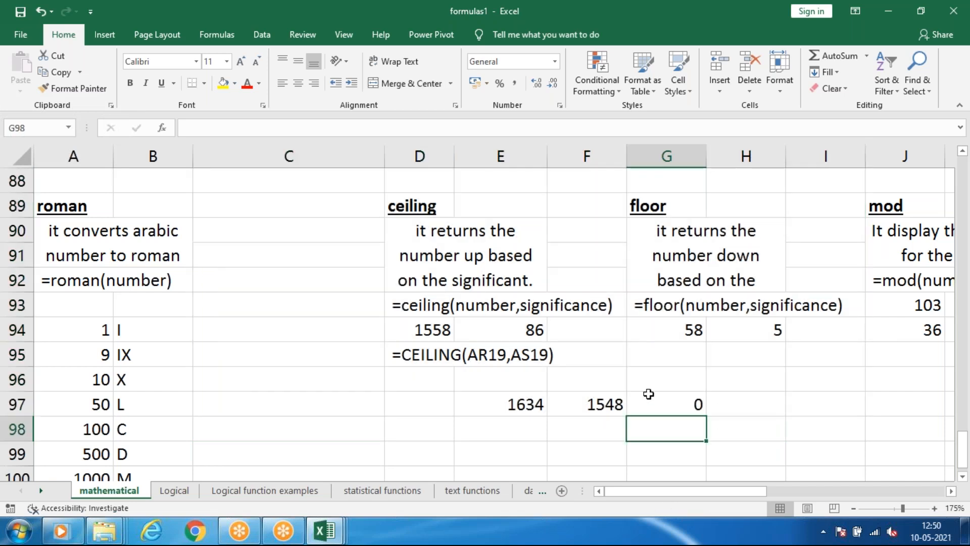
pyautogui.click(615, 217)
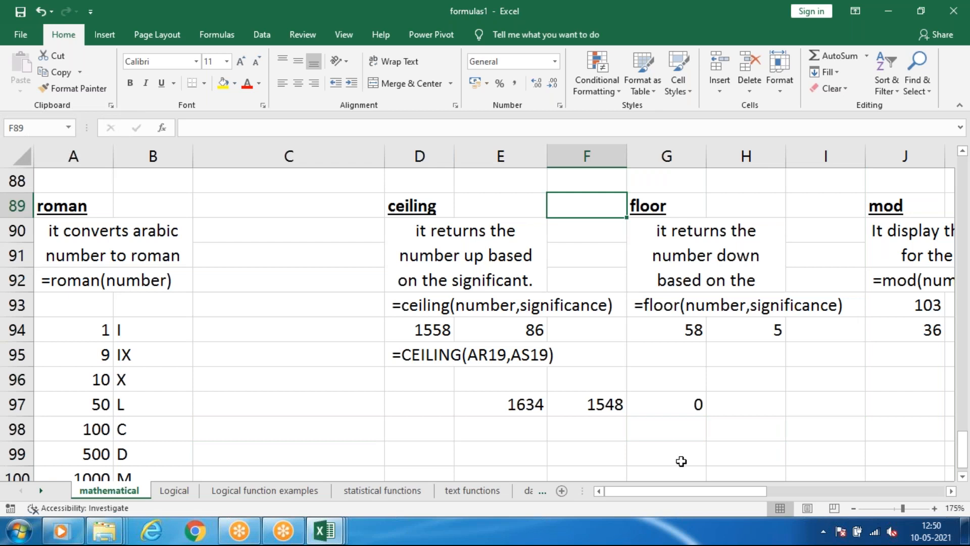
# Examine the mod example's description, syntax and sample values starting at J89.
pyautogui.moveTo(675, 488); pyautogui.dragTo(753, 493)
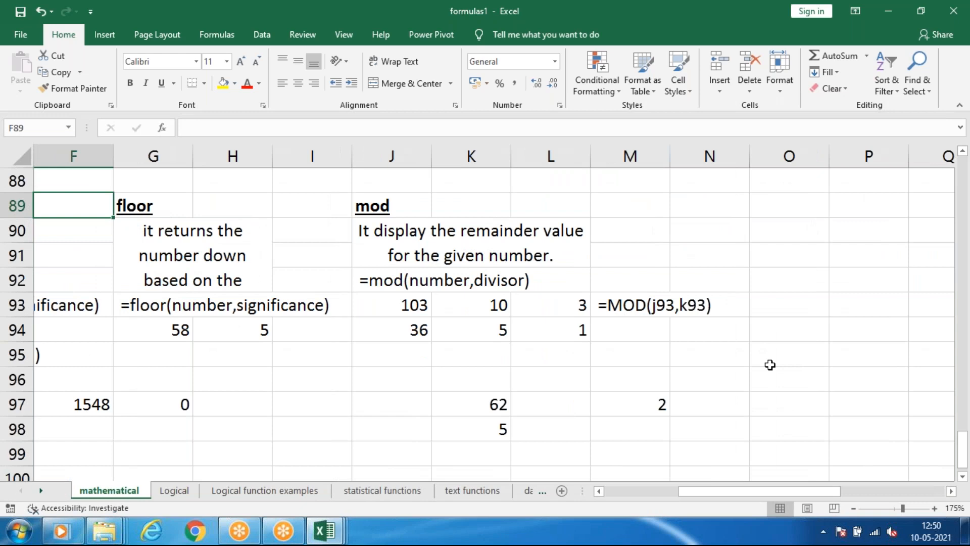
pyautogui.click(768, 359)
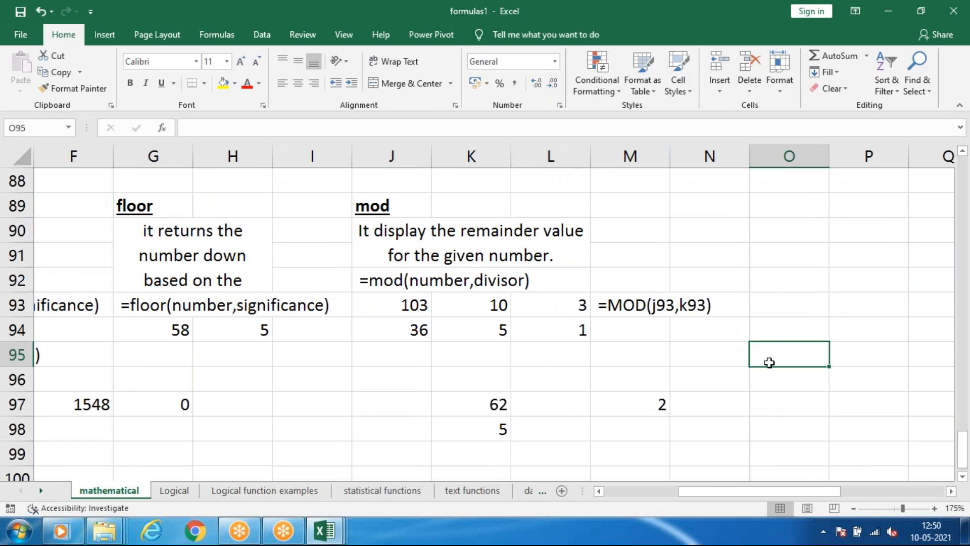
pyautogui.click(400, 207)
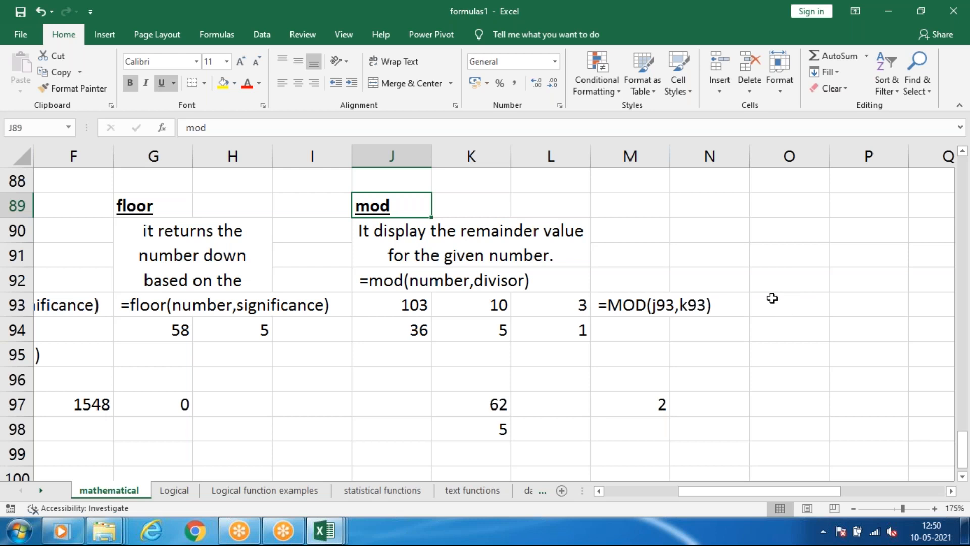
pyautogui.click(771, 282)
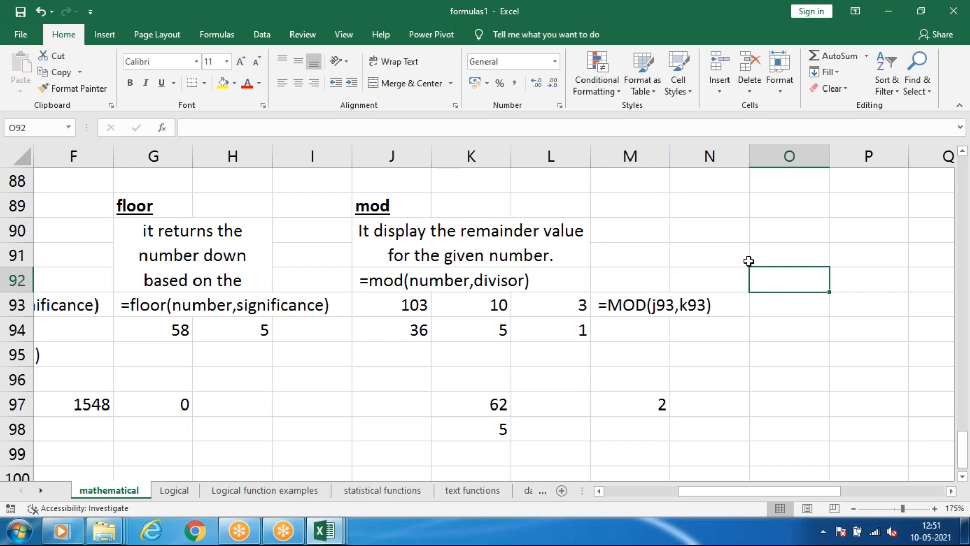
pyautogui.click(767, 233)
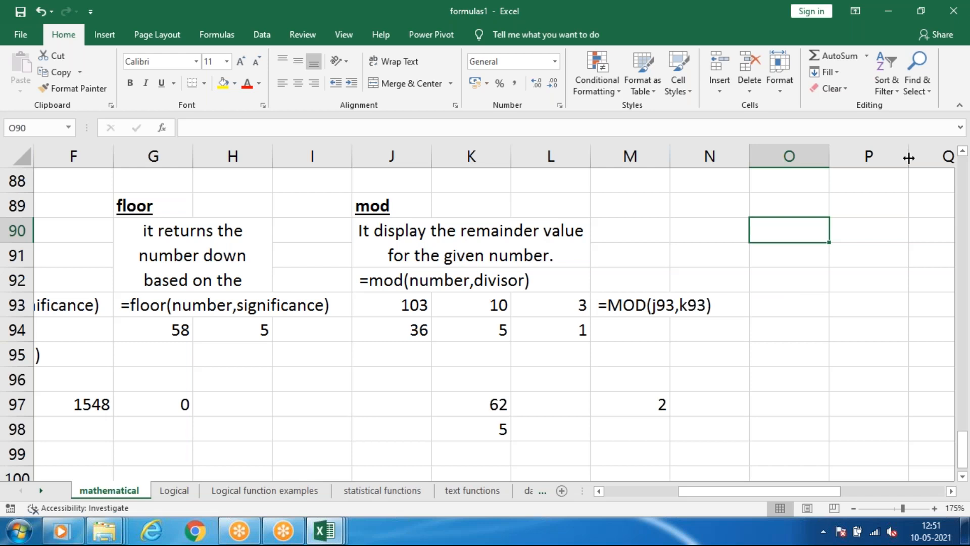
# Examine the number, divisor and remainder cells of the mod example in J93, K93 and L93.
pyautogui.click(502, 306)
pyautogui.click(572, 318)
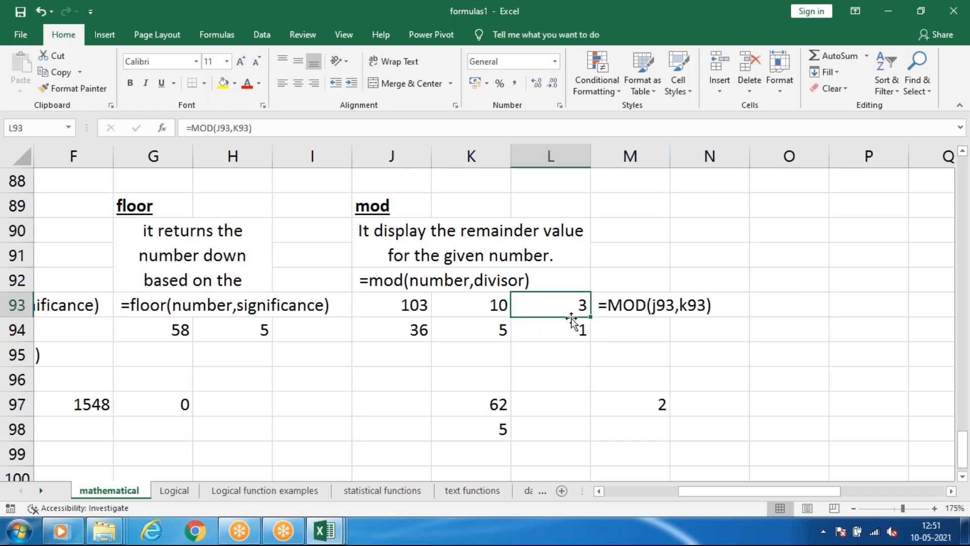
pyautogui.click(500, 311)
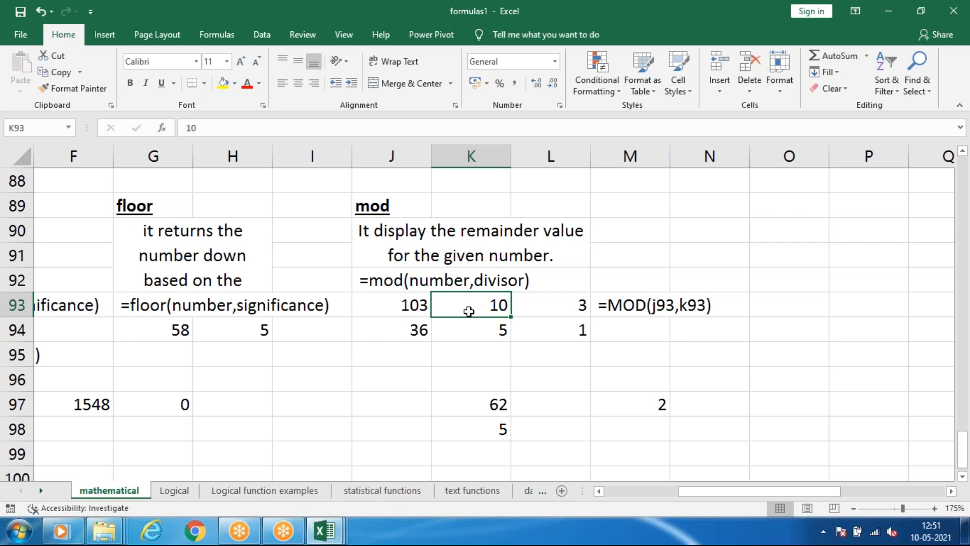
pyautogui.click(567, 308)
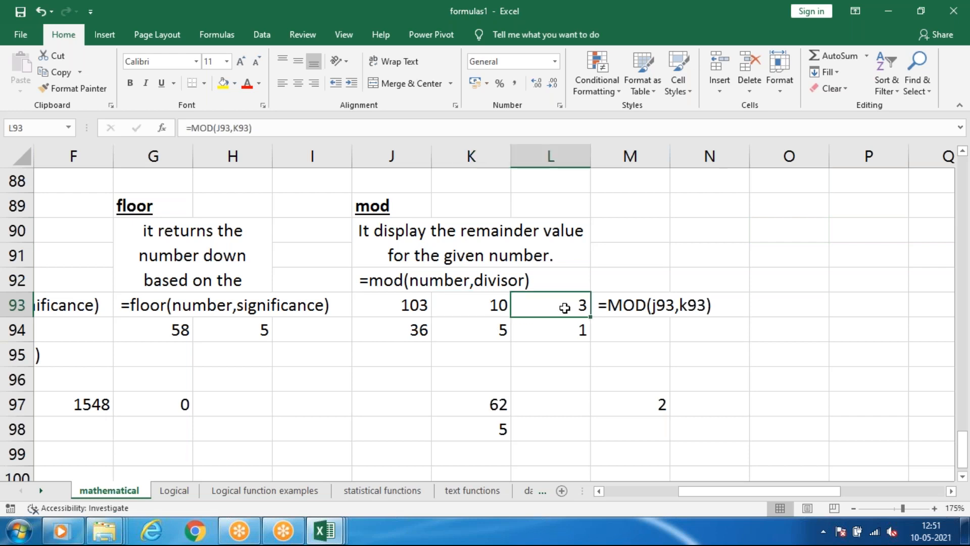
pyautogui.click(412, 309)
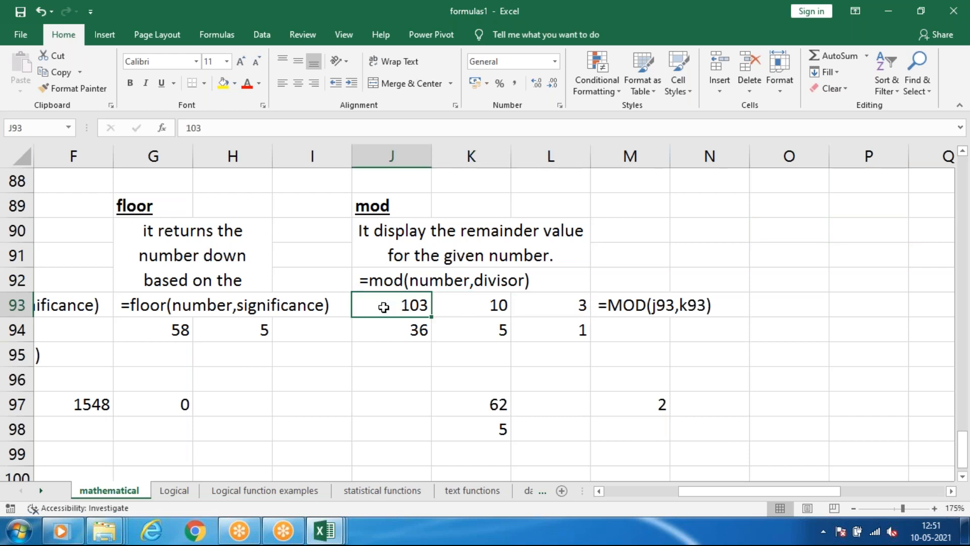
pyautogui.click(479, 310)
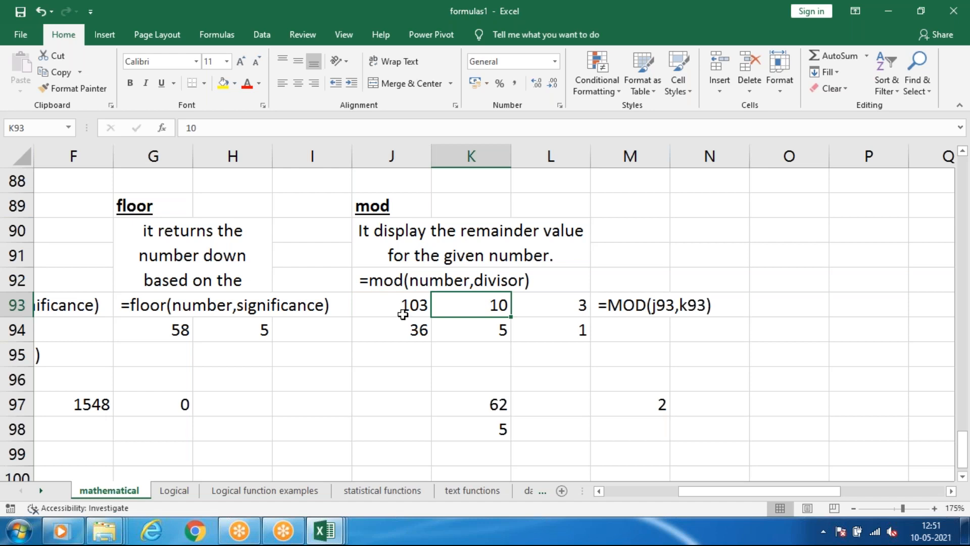
# Enter a MOD formula in L93 with J93 as the number and K93 as the divisor.
pyautogui.click(553, 305)
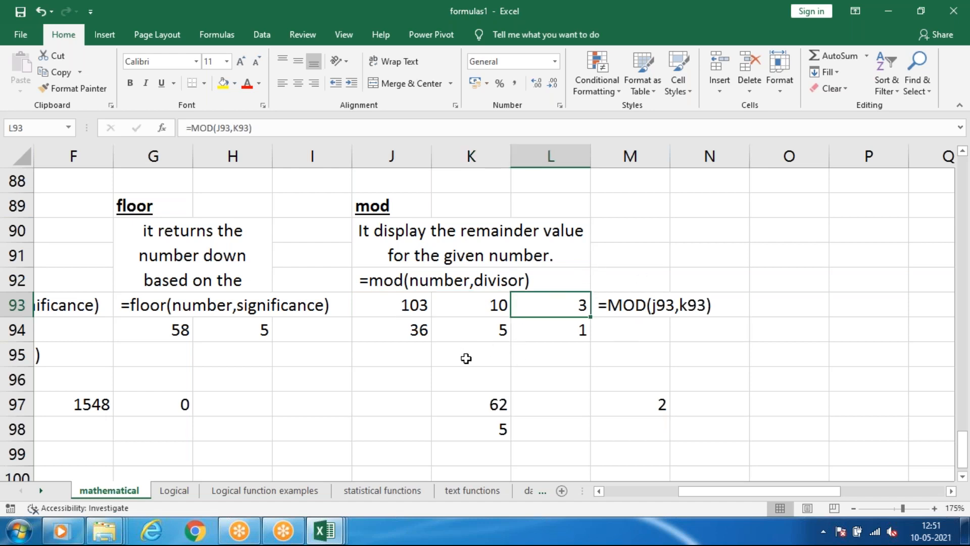
pyautogui.write('=mod')
pyautogui.press('Tab')
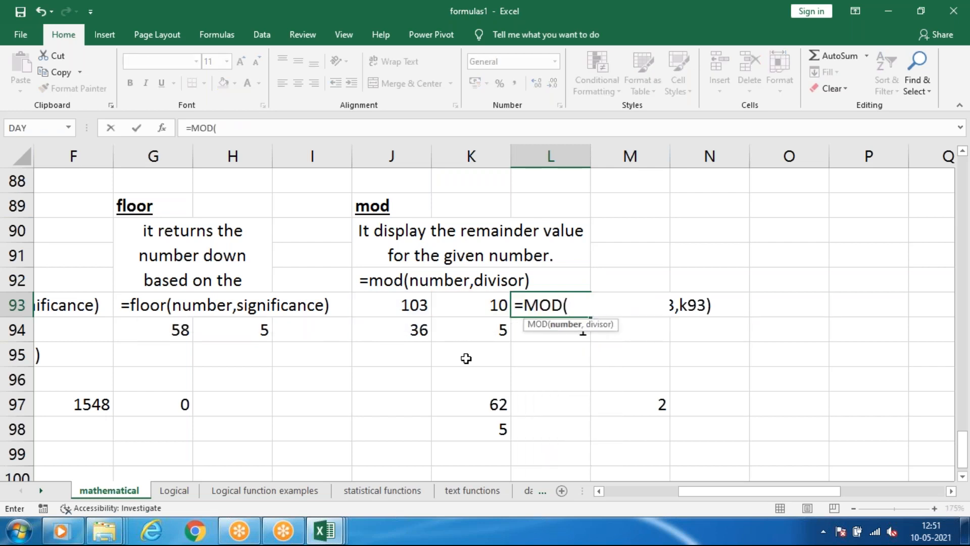
pyautogui.click(391, 310)
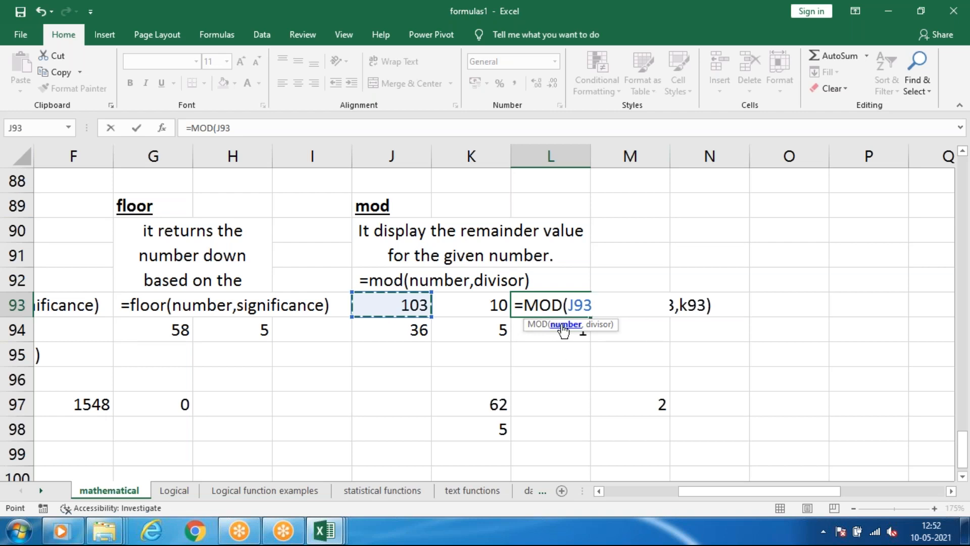
pyautogui.write(',')
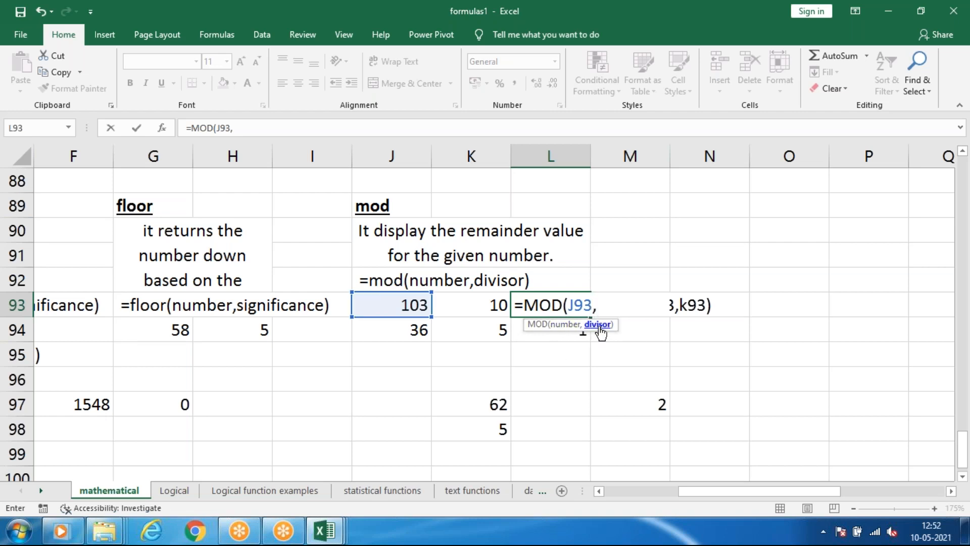
pyautogui.click(498, 308)
pyautogui.press('Return')
pyautogui.click(569, 306)
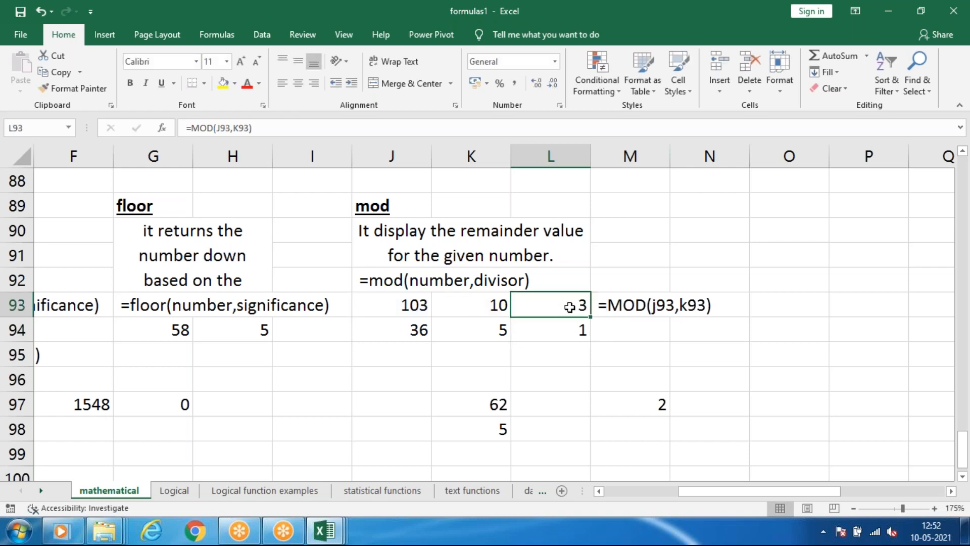
# Try 85 and 99 as the number in J93 of the mod example.
pyautogui.click(396, 304)
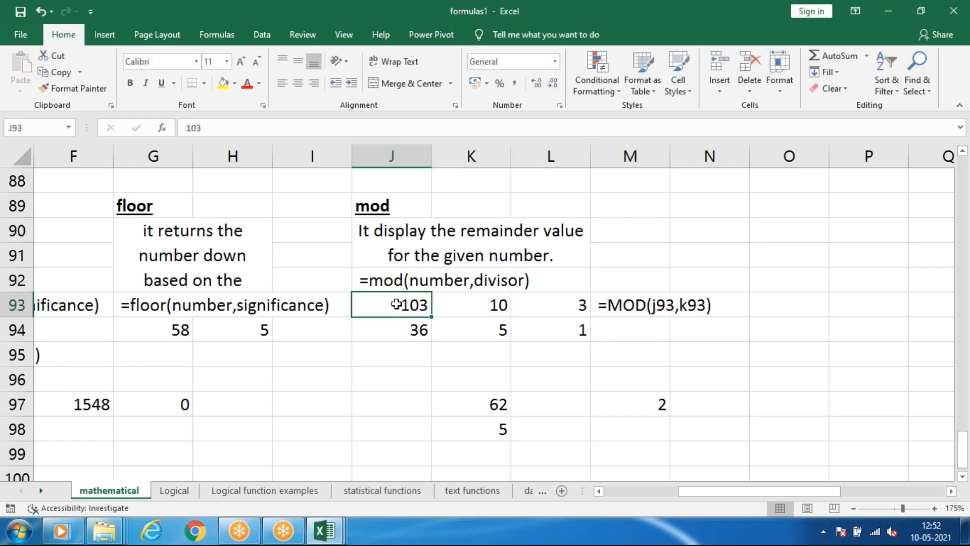
pyautogui.write('85')
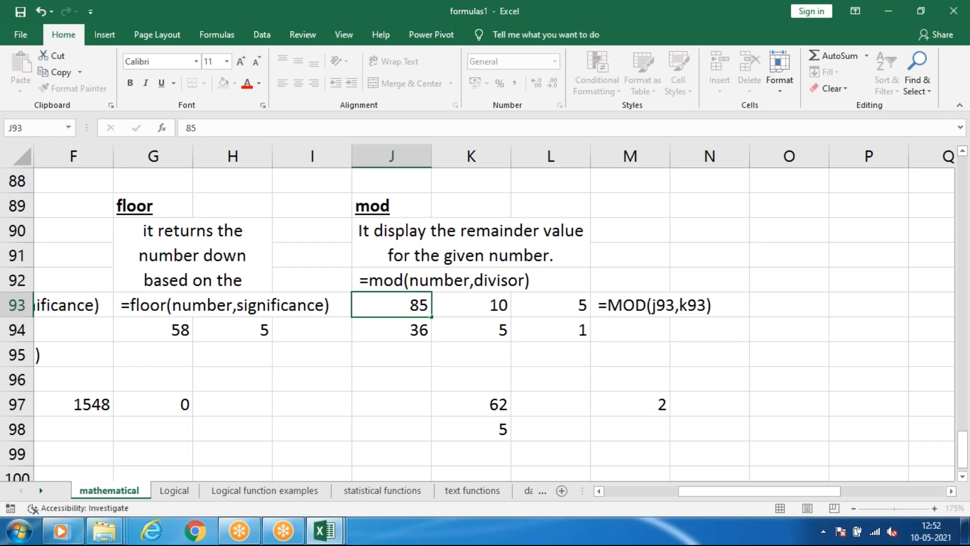
pyautogui.press('Return')
pyautogui.click(410, 307)
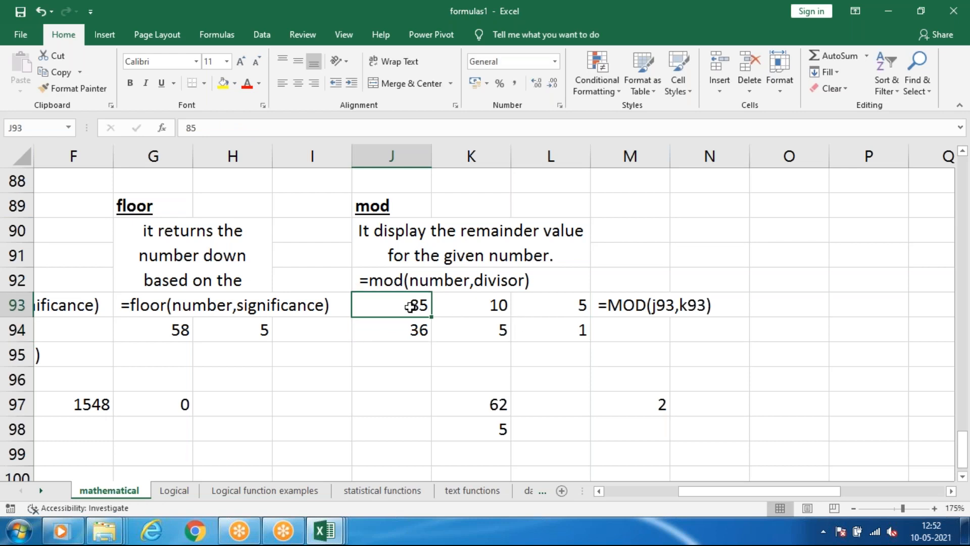
pyautogui.write('99')
pyautogui.press('Return')
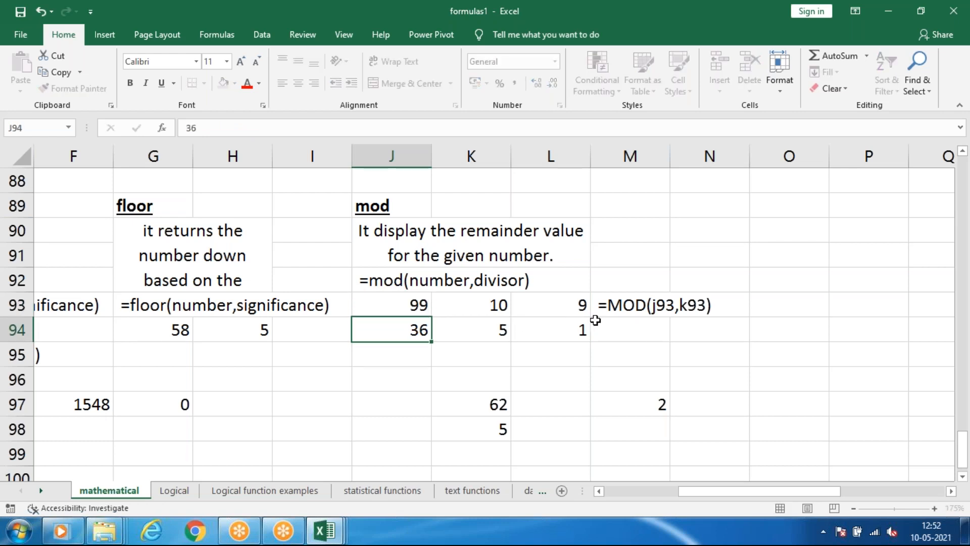
# Try 5 as the divisor in K93 of the mod example.
pyautogui.click(479, 306)
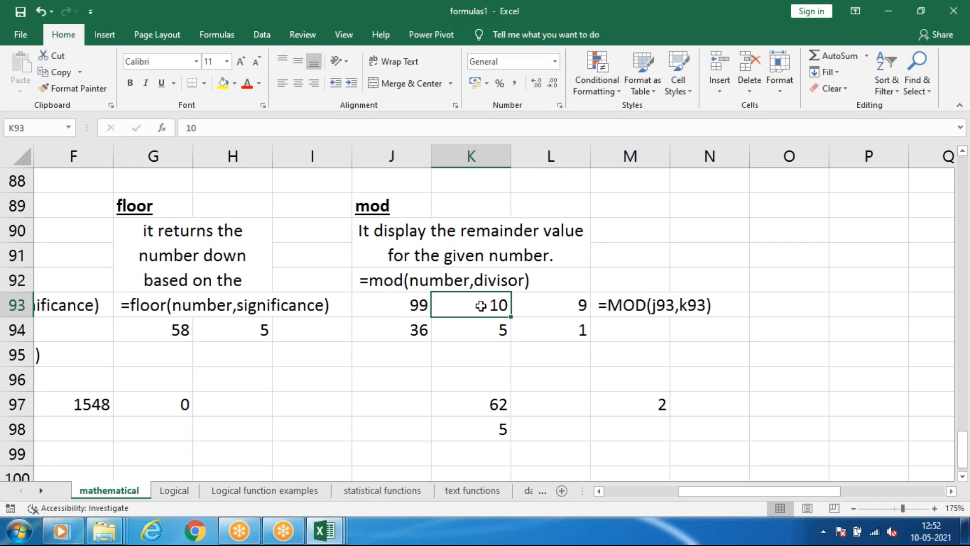
pyautogui.write('5')
pyautogui.click(559, 374)
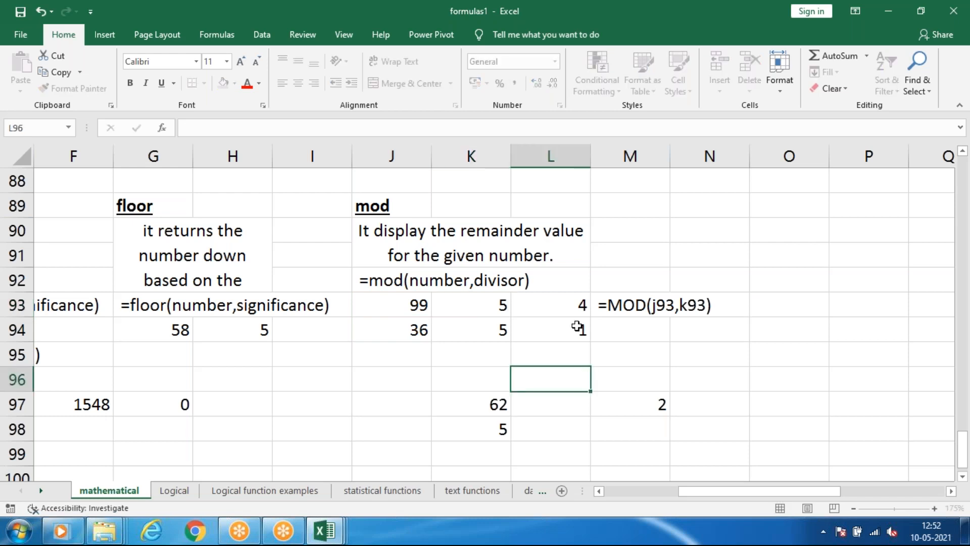
pyautogui.click(494, 307)
# Set the mod example's number in J93 to 66 and divisor in K93 to 3, and check the remainder in L93.
pyautogui.click(429, 307)
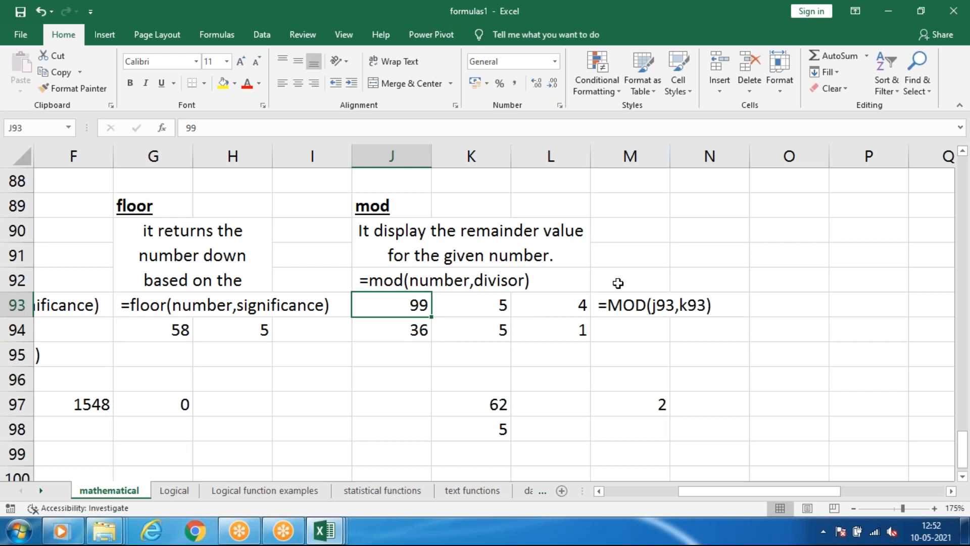
pyautogui.write('66')
pyautogui.click(594, 359)
pyautogui.click(477, 305)
pyautogui.write('3')
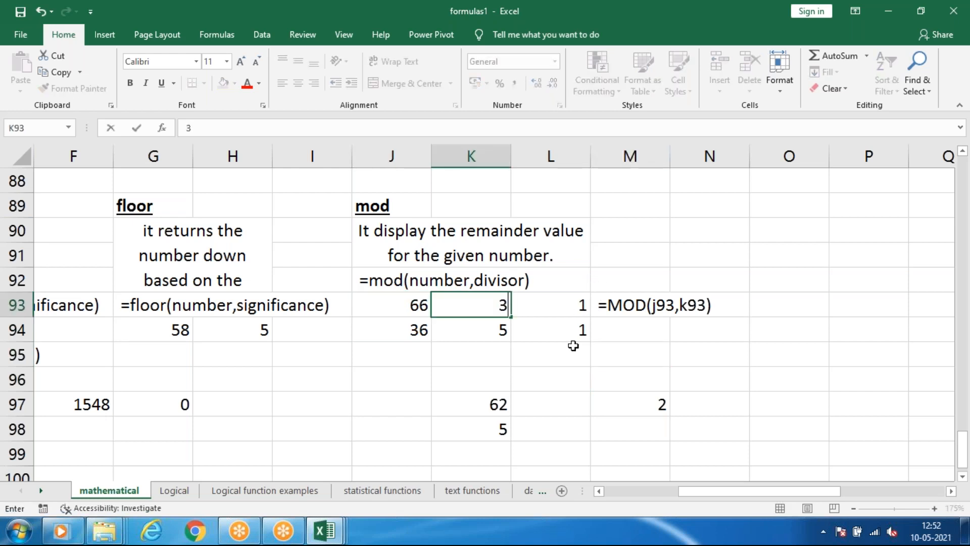
pyautogui.click(573, 345)
pyautogui.click(454, 307)
pyautogui.click(419, 307)
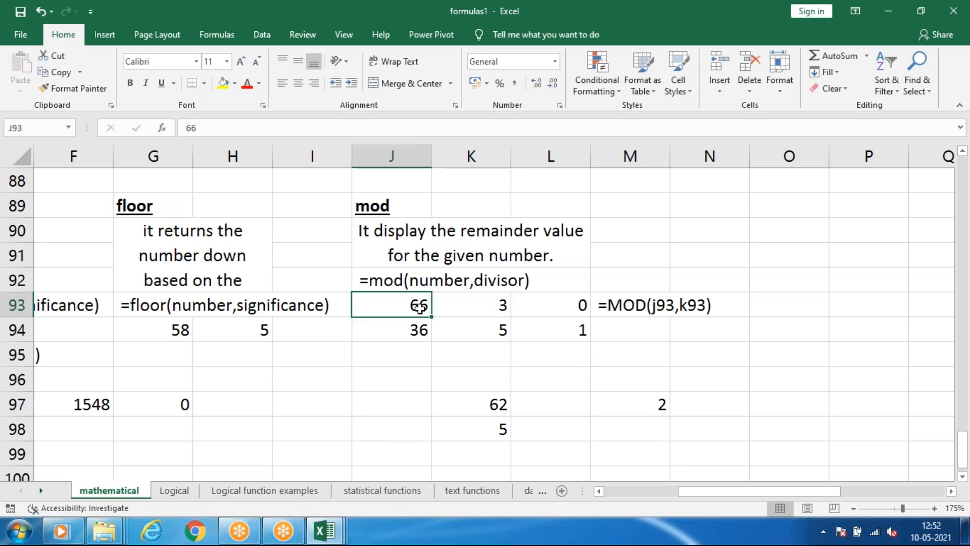
pyautogui.click(559, 308)
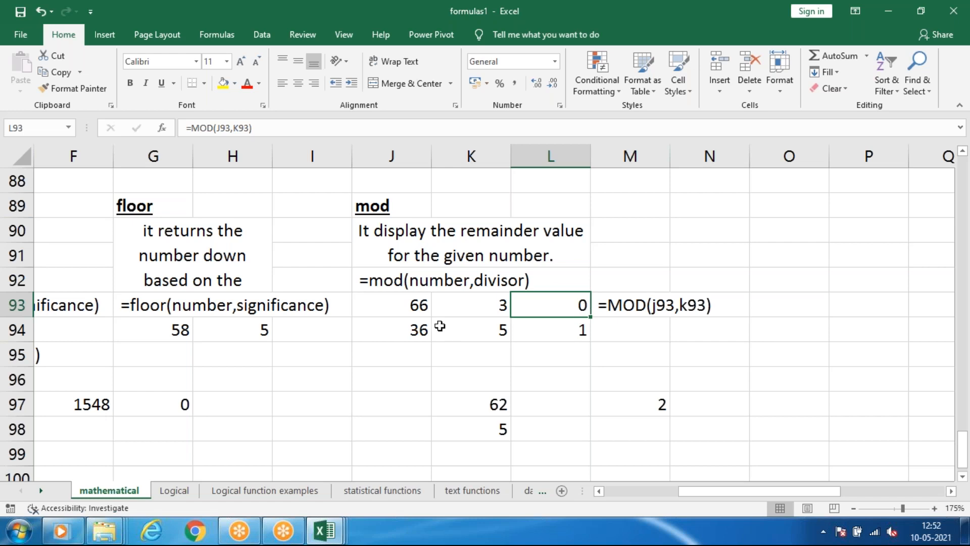
pyautogui.click(537, 324)
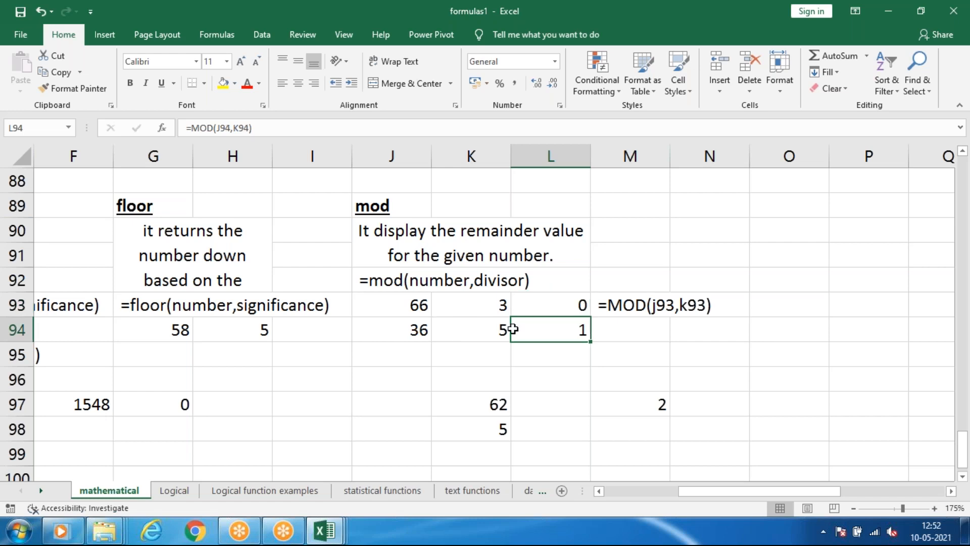
pyautogui.click(555, 313)
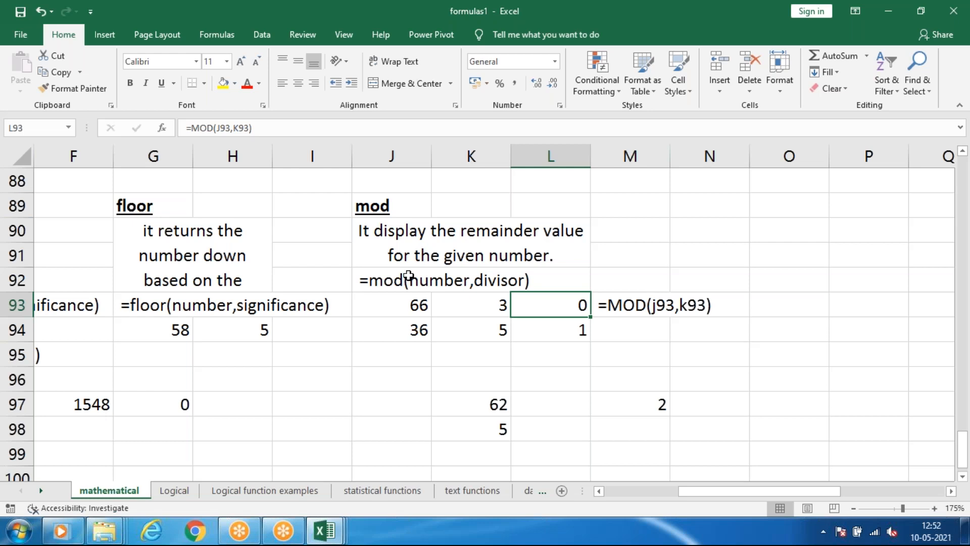
# Enter the label "leap year" in N91 beside the mod example.
pyautogui.click(708, 253)
pyautogui.write('le')
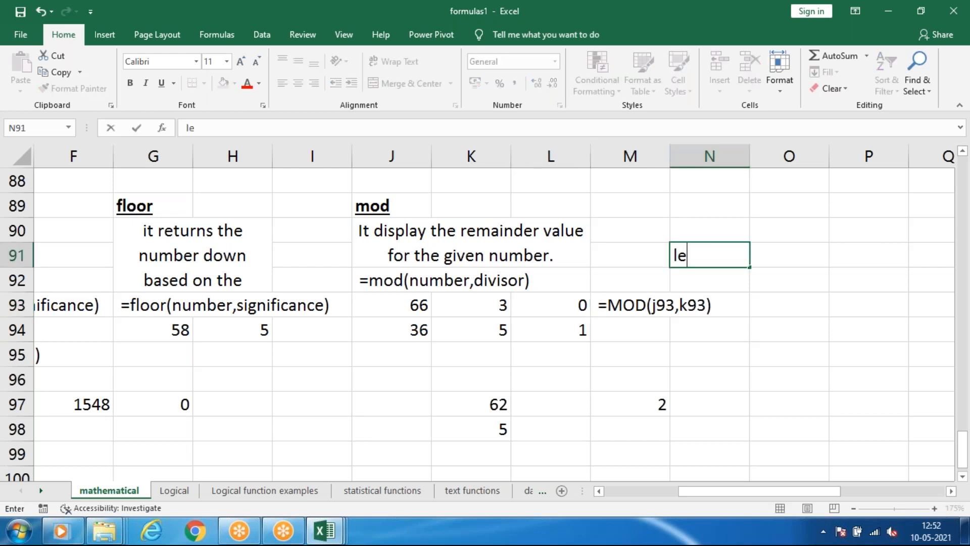
pyautogui.write('ap yaer')
pyautogui.press('BackSpace')
pyautogui.press('BackSpace')
pyautogui.press('BackSpace')
pyautogui.write('ear')
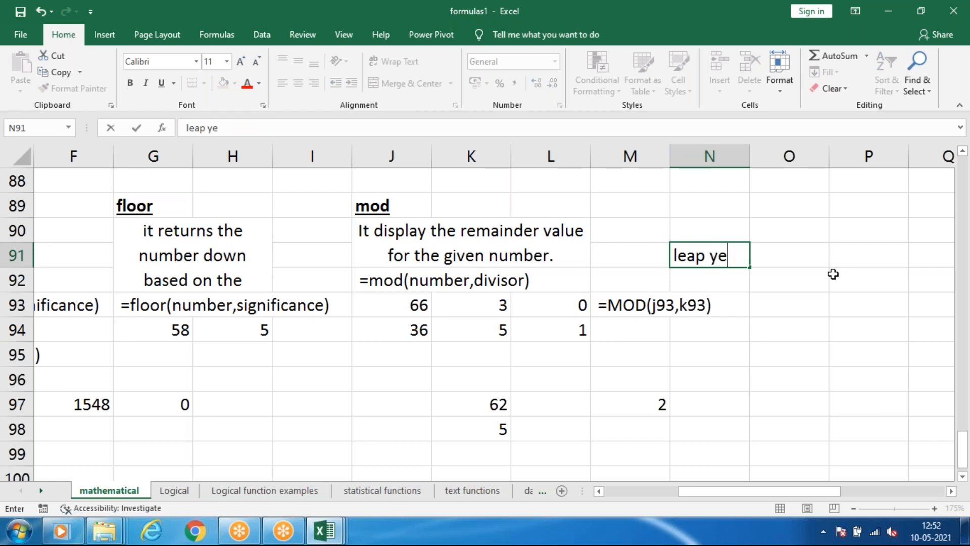
pyautogui.press('Return')
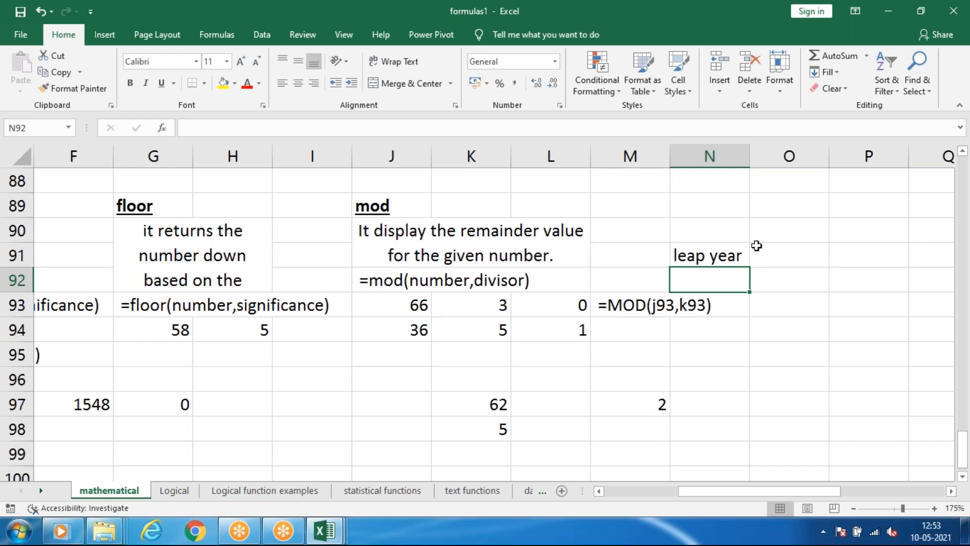
pyautogui.click(757, 249)
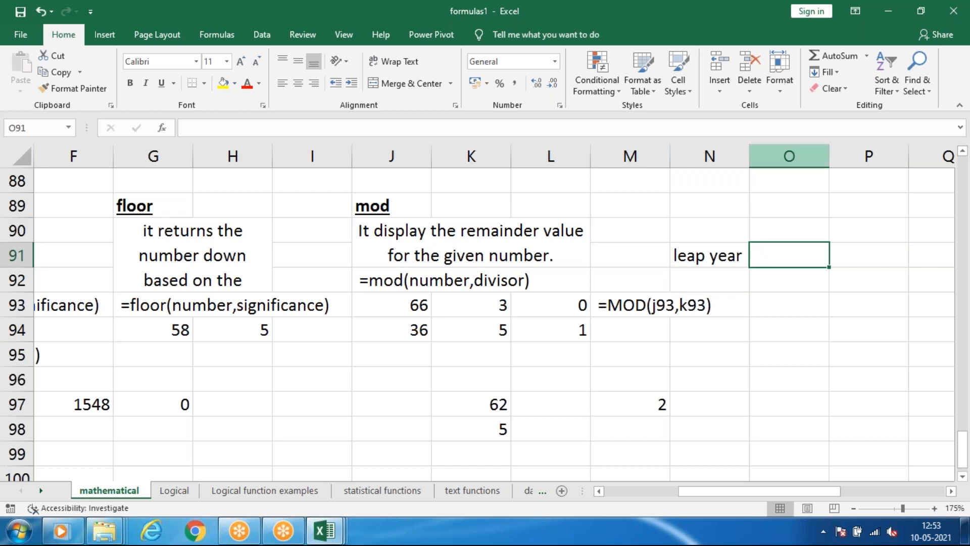
pyautogui.click(687, 21)
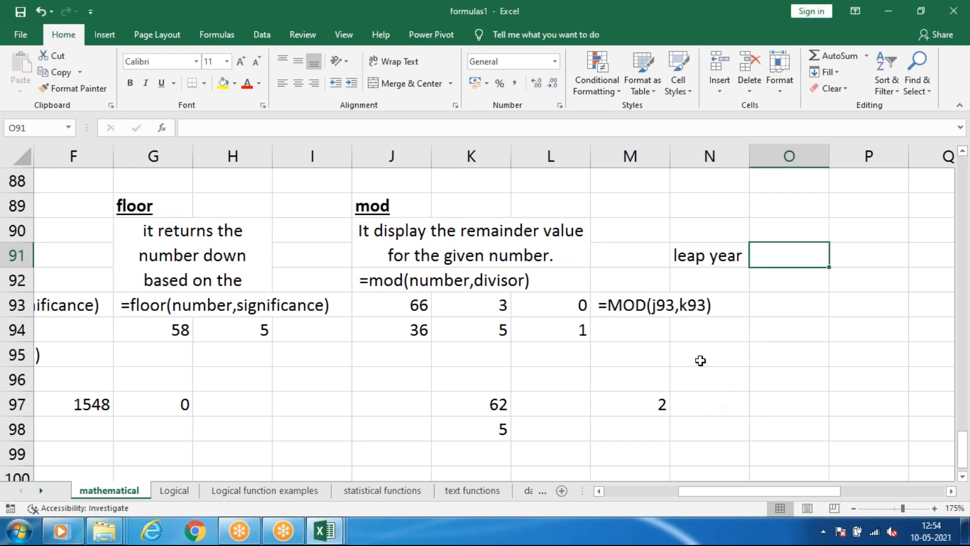
pyautogui.click(716, 344)
pyautogui.click(723, 75)
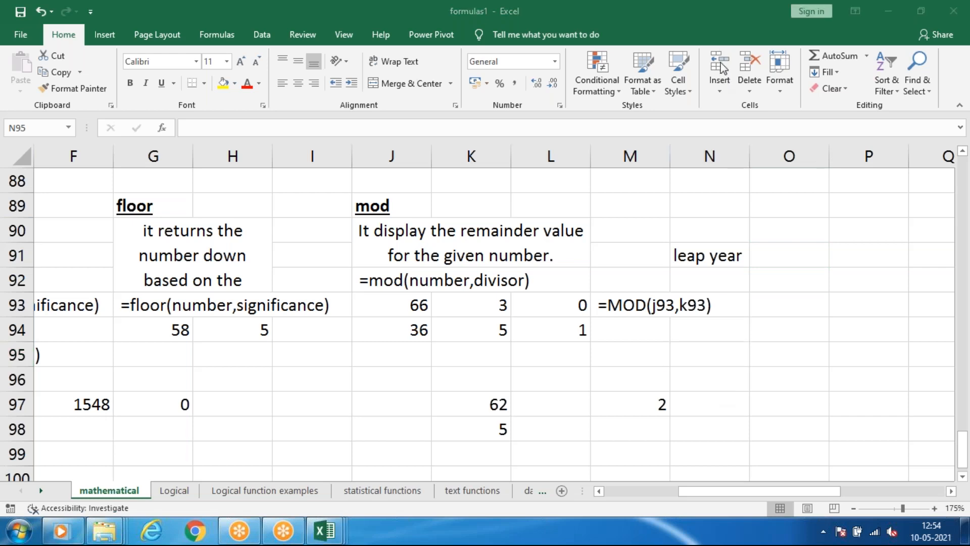
pyautogui.click(705, 282)
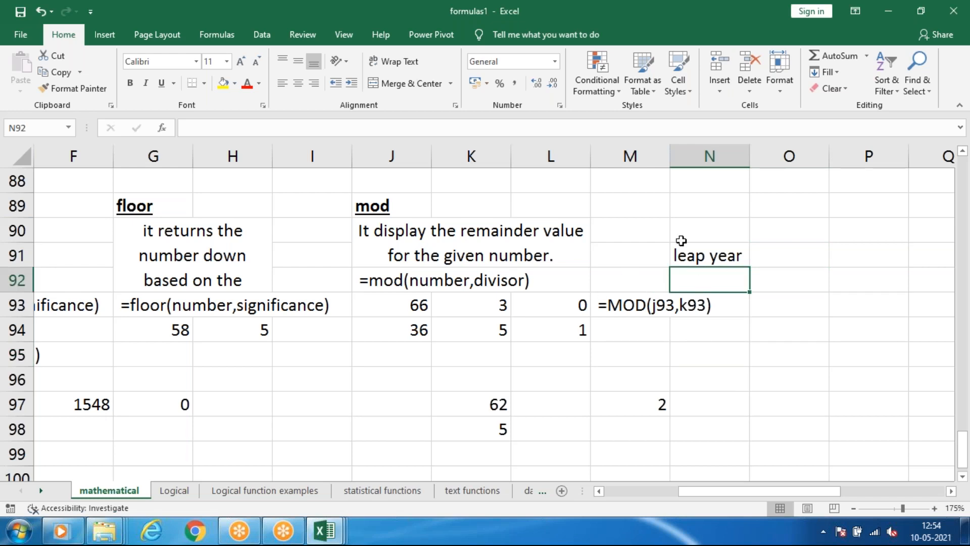
pyautogui.click(802, 262)
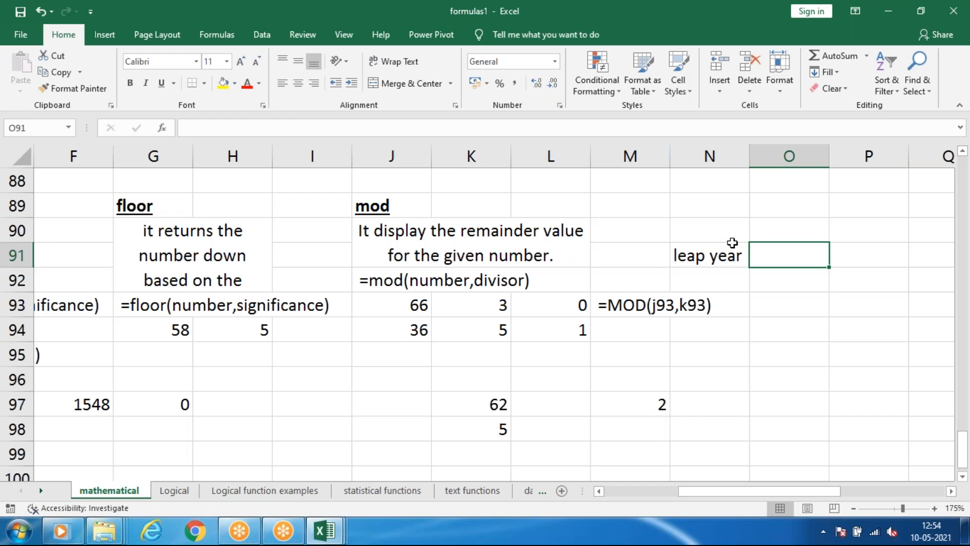
# Move the "leap year" label from N91 to K97, replacing the number there.
pyautogui.click(692, 257)
pyautogui.hotkey('ctrl', 'c')
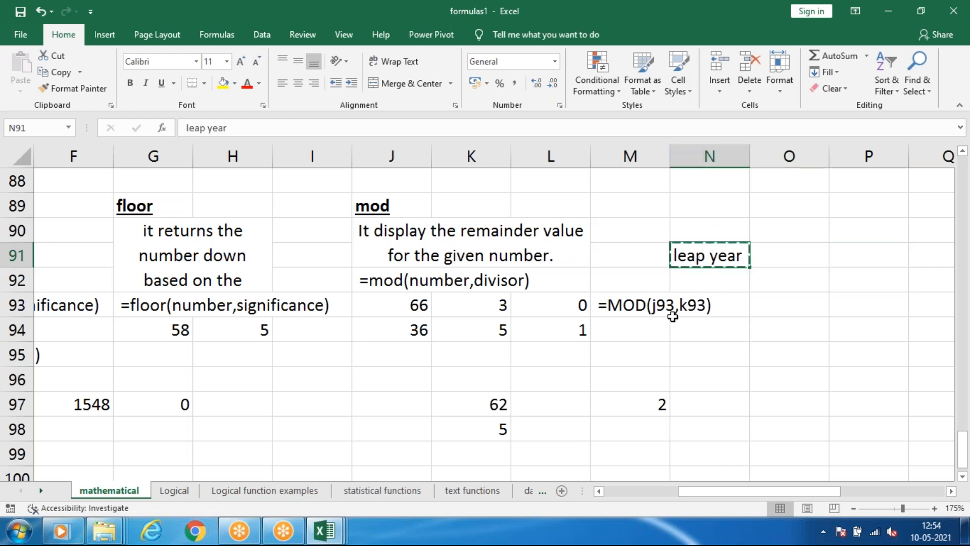
pyautogui.click(490, 402)
pyautogui.hotkey('ctrl', 'v')
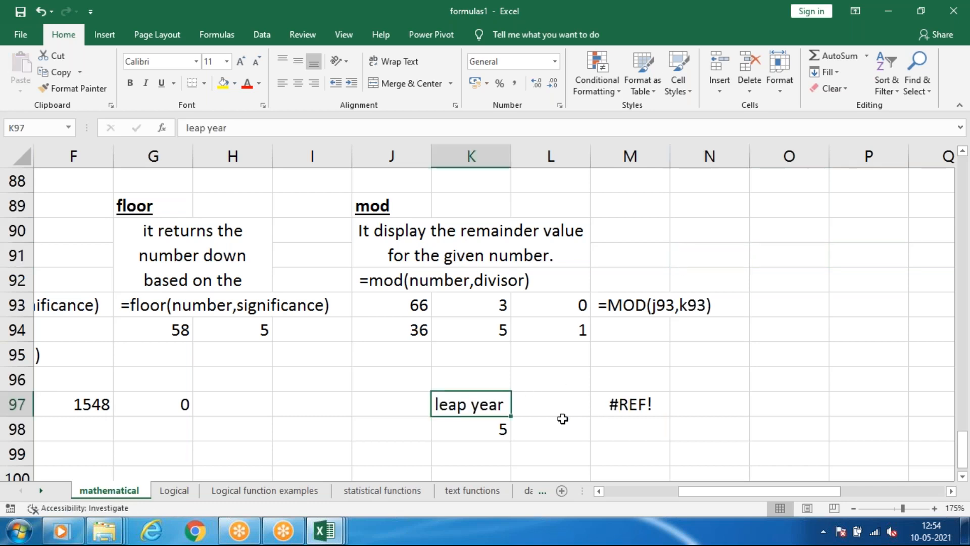
# Clear the leftover value in K98 and the broken formula in M97 around the leap year label.
pyautogui.press('Return')
pyautogui.press('Delete')
pyautogui.click(622, 404)
pyautogui.press('Delete')
pyautogui.click(598, 435)
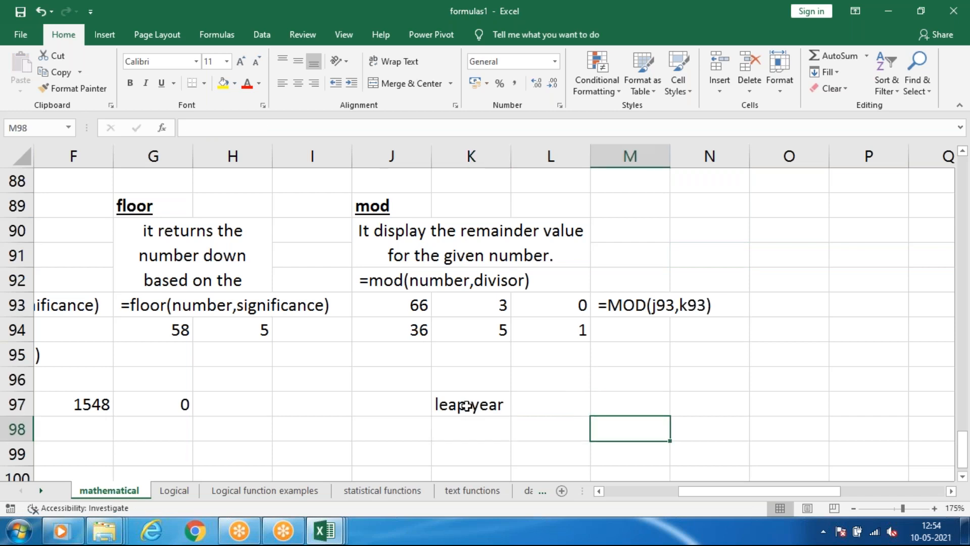
pyautogui.click(320, 431)
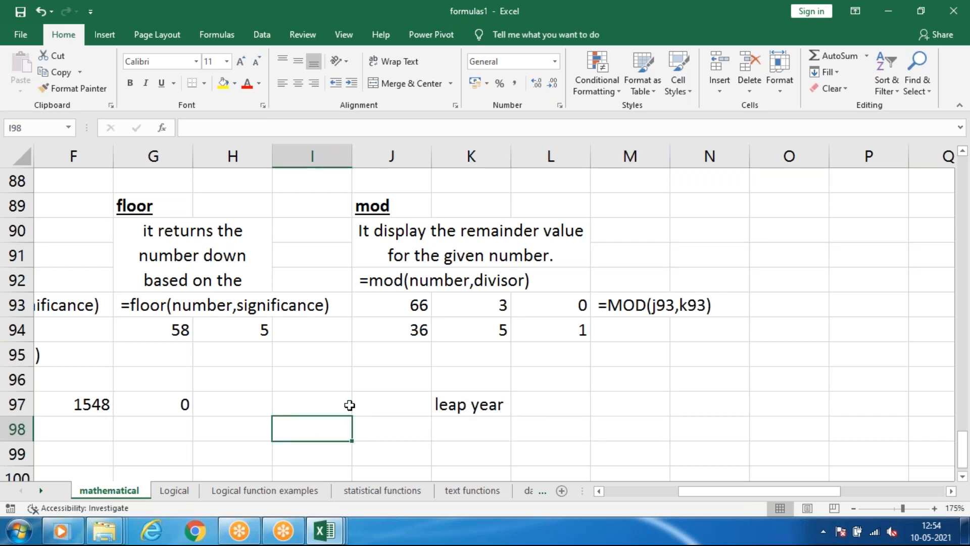
pyautogui.click(323, 404)
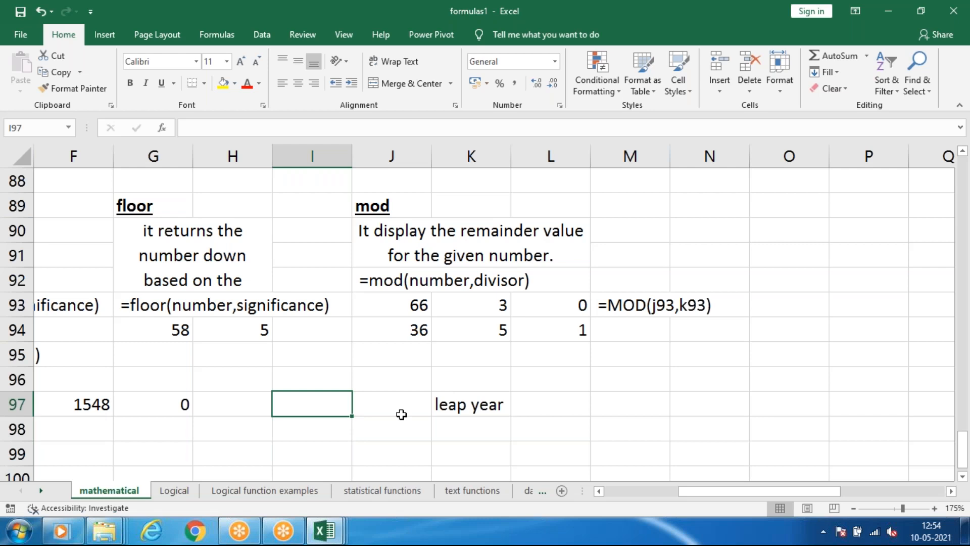
# Set up the leap year example with the label "year" in I97, the divisor 4 in J97 and the year 2021 in I98.
pyautogui.write('year')
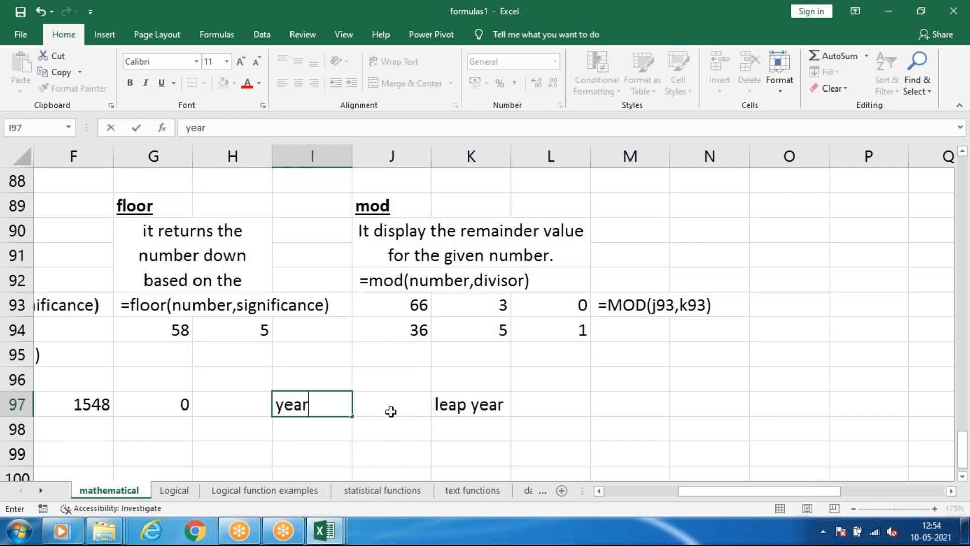
pyautogui.click(391, 411)
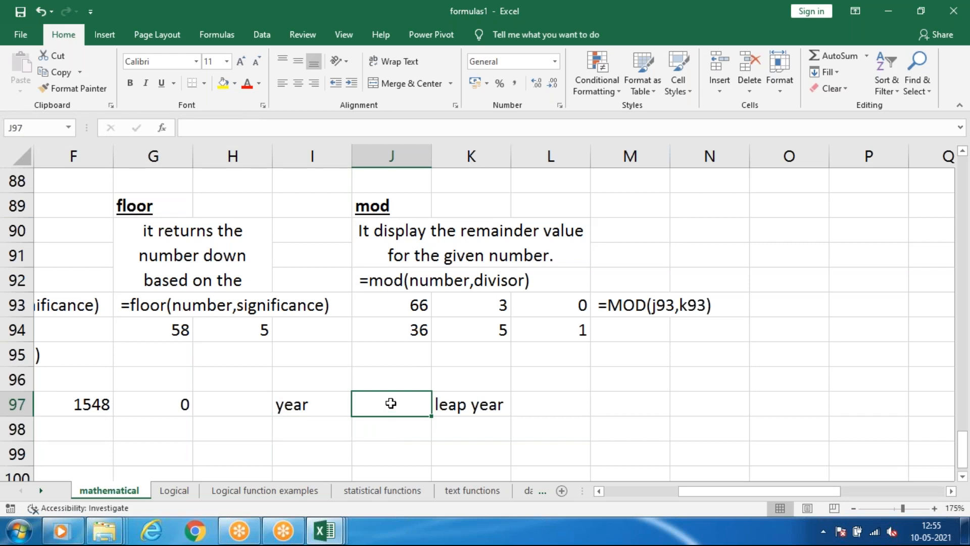
pyautogui.write('4')
pyautogui.press('Return')
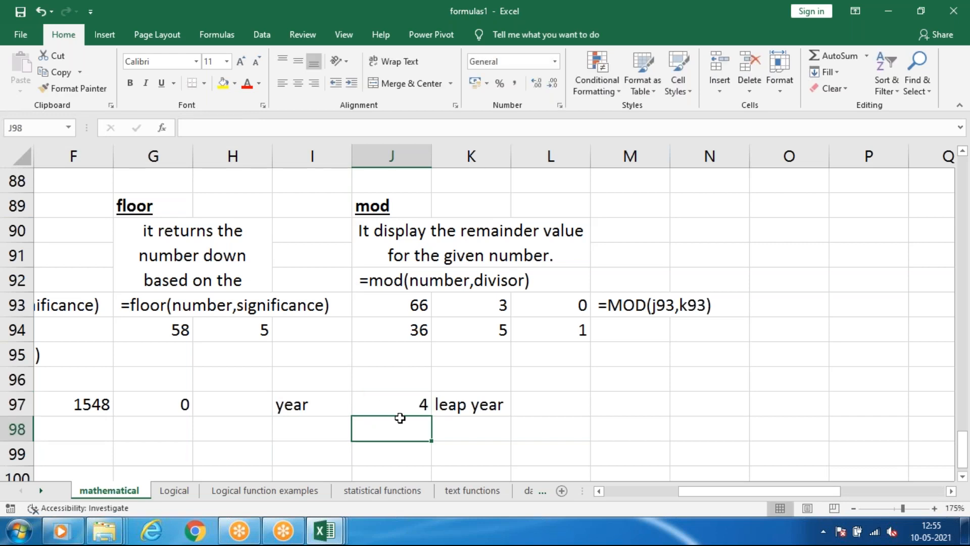
pyautogui.click(316, 428)
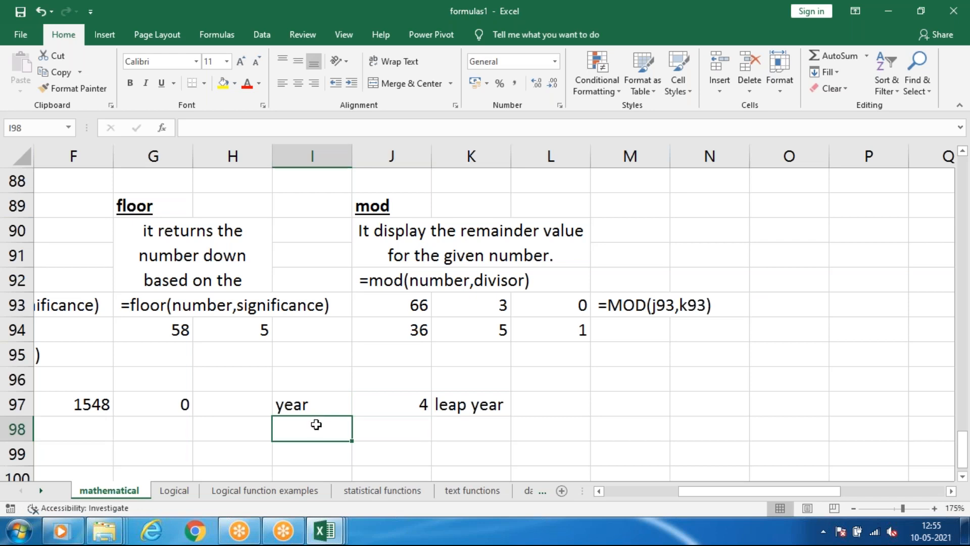
pyautogui.write('2021')
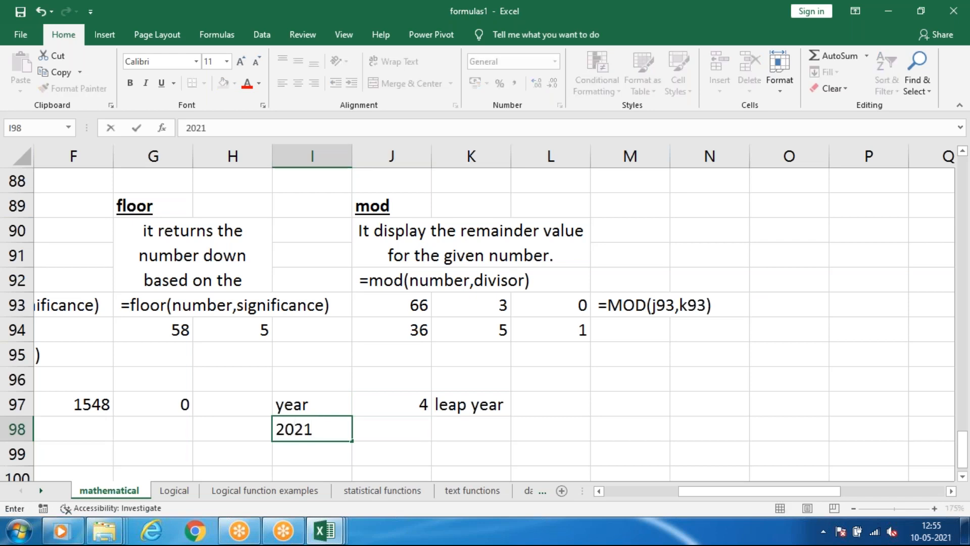
pyautogui.click(427, 431)
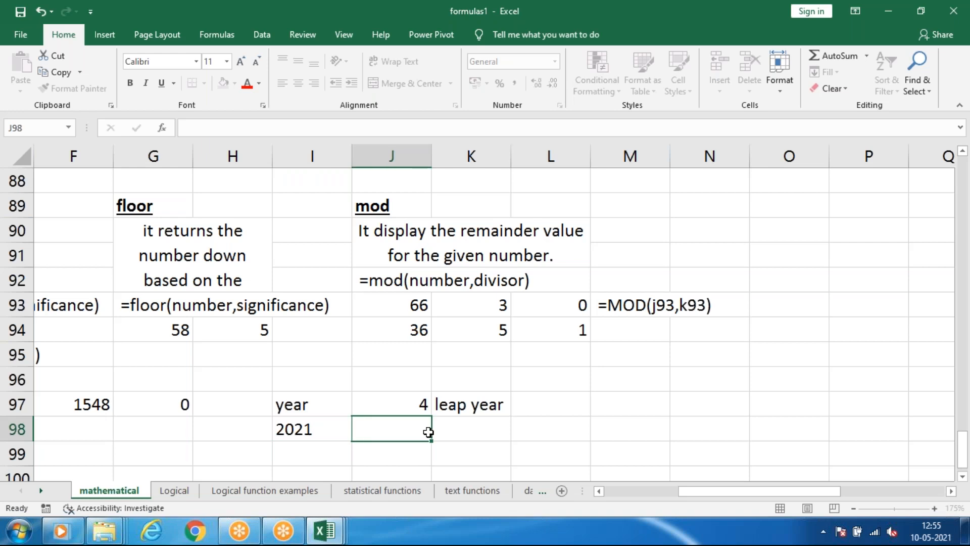
# Enter the formula =MOD(I98,J97) in K98 to calculate the remainder of the year divided by the divisor.
pyautogui.click(472, 432)
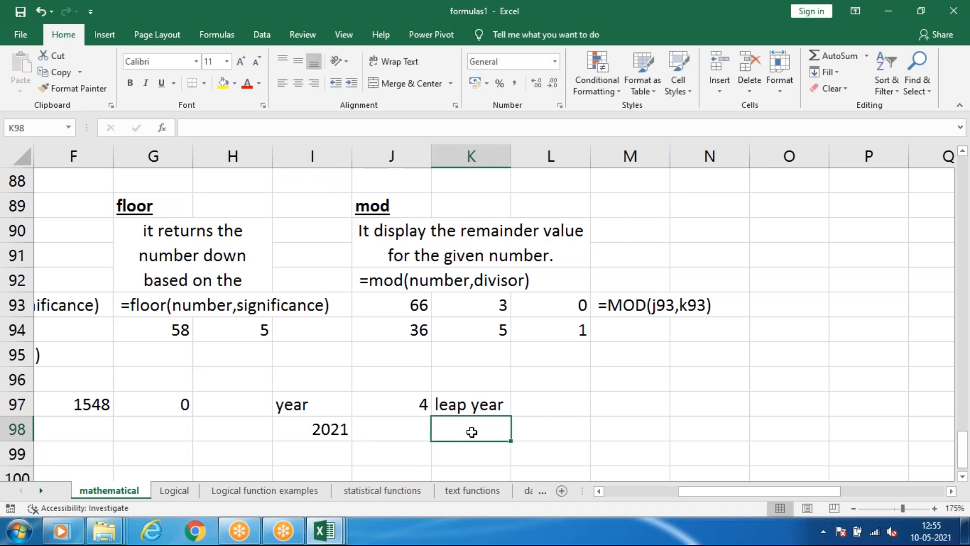
pyautogui.write('=')
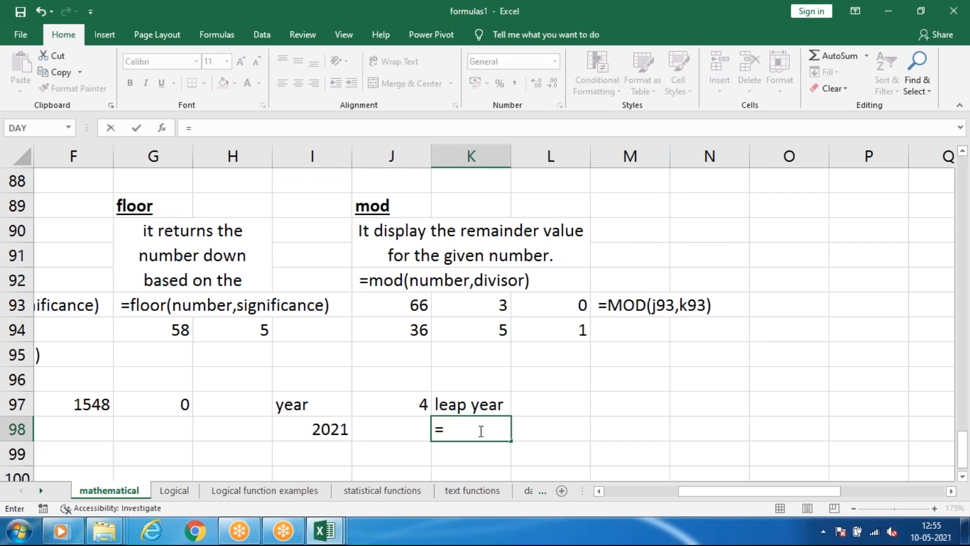
pyautogui.write('mod')
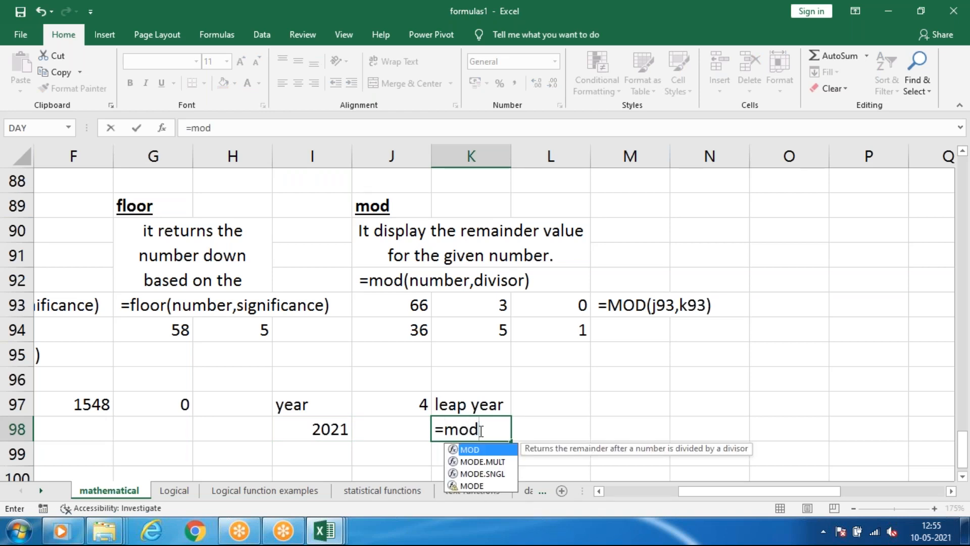
pyautogui.press('Tab')
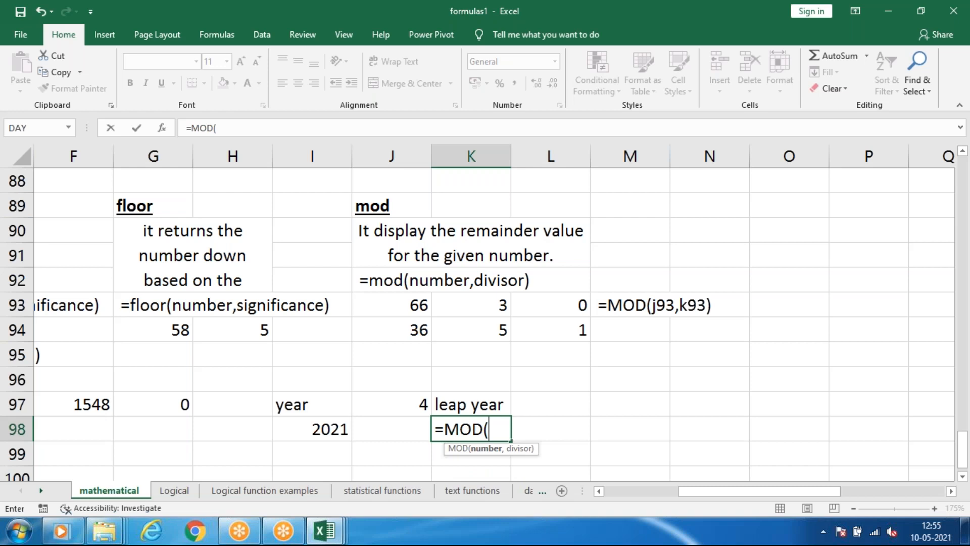
pyautogui.press('Return')
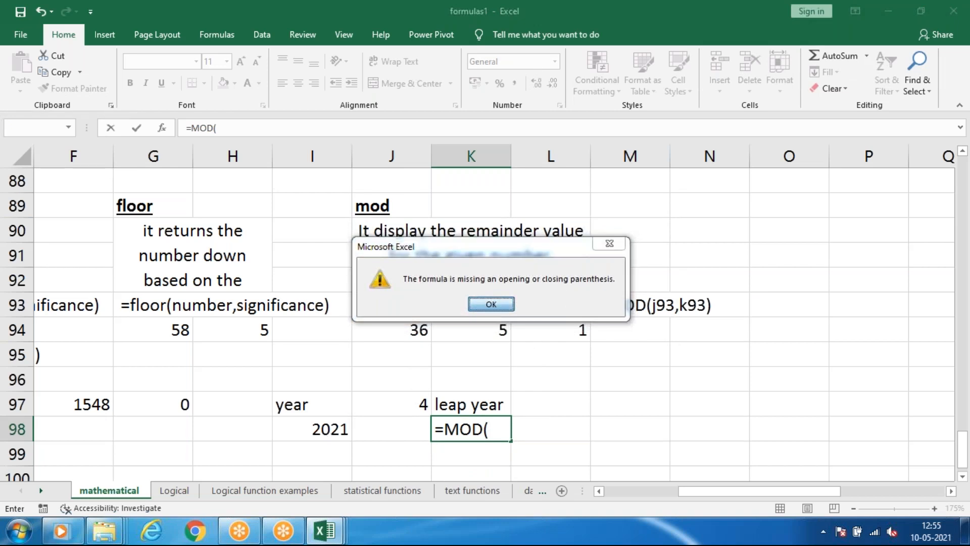
pyautogui.click(476, 304)
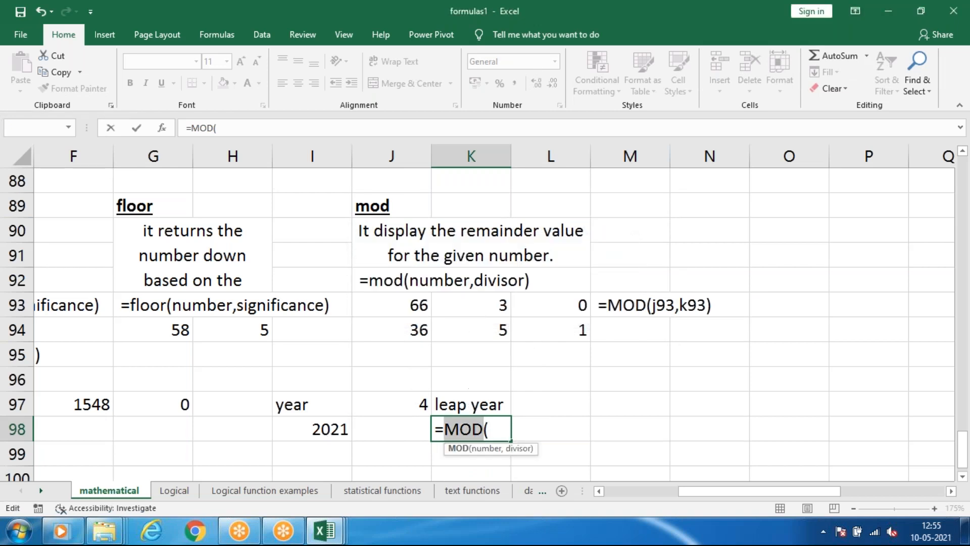
pyautogui.click(316, 428)
pyautogui.click(399, 403)
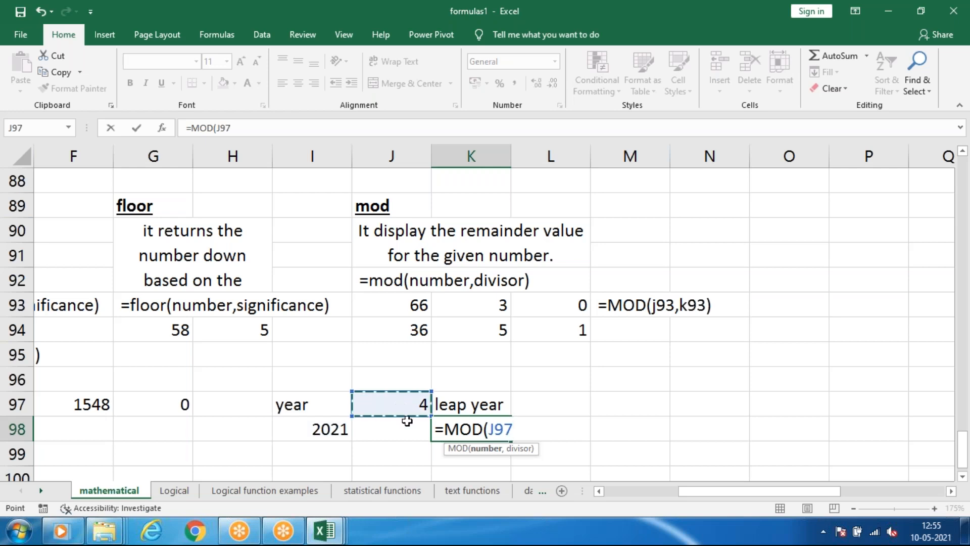
pyautogui.click(325, 428)
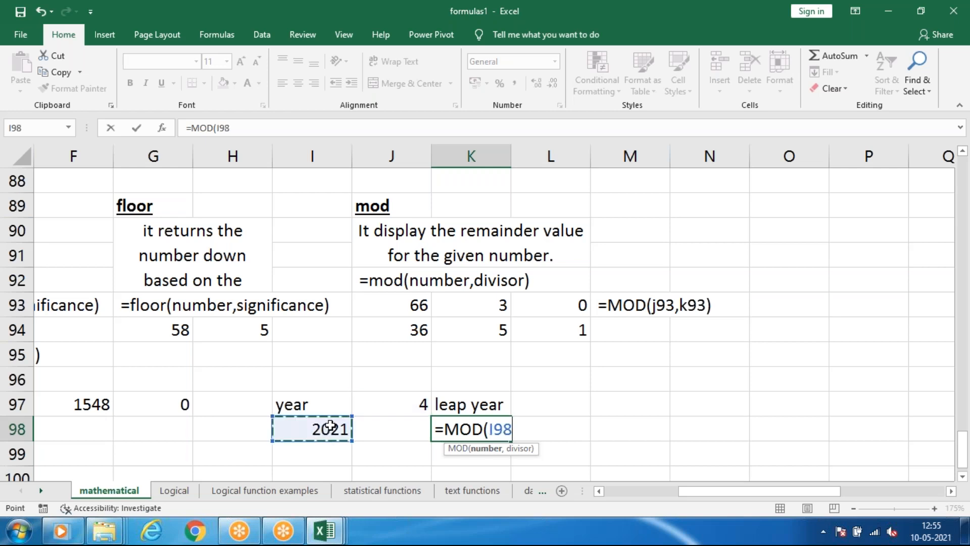
pyautogui.write(',')
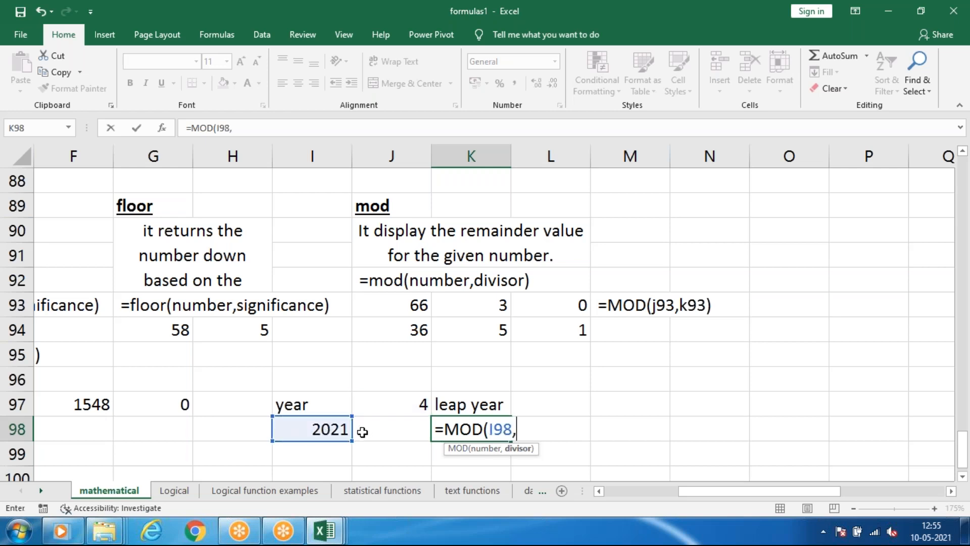
pyautogui.click(399, 406)
pyautogui.press('Return')
pyautogui.click(449, 427)
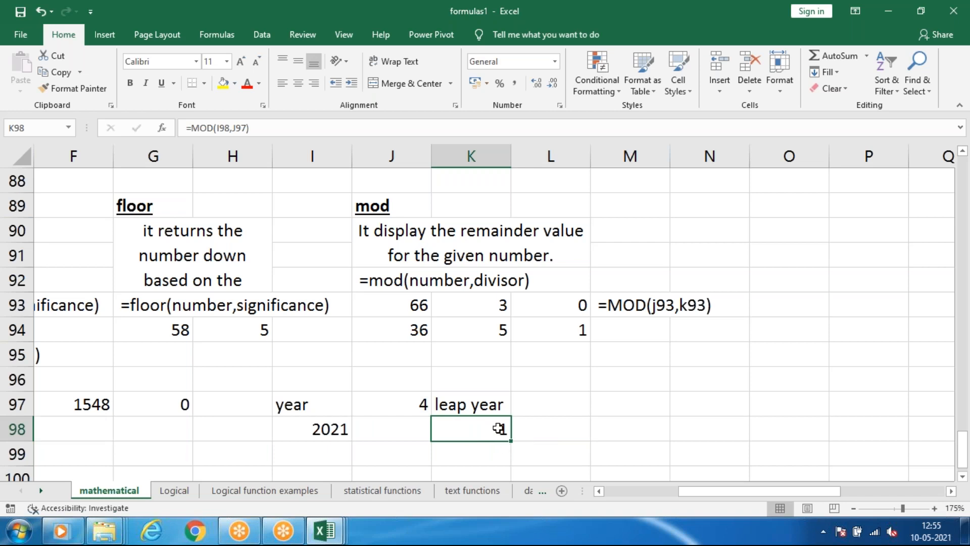
# Test the leap year formula by setting the year in I98 to 2020 and to 2000.
pyautogui.click(424, 410)
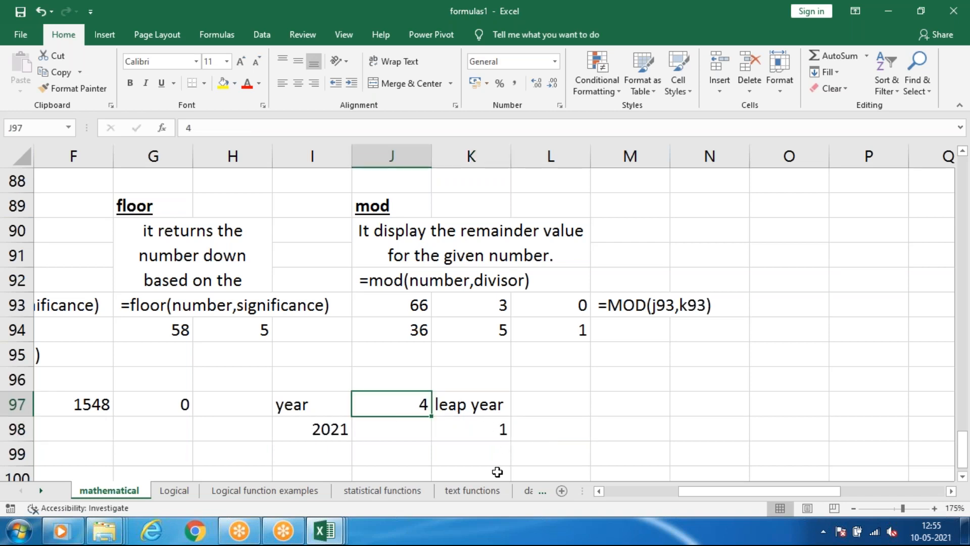
pyautogui.click(517, 425)
pyautogui.click(449, 432)
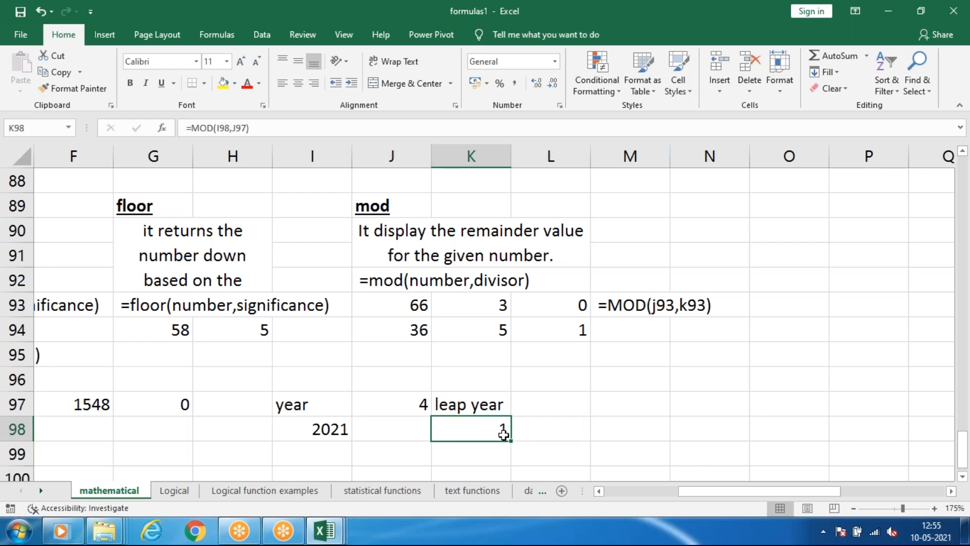
pyautogui.click(335, 430)
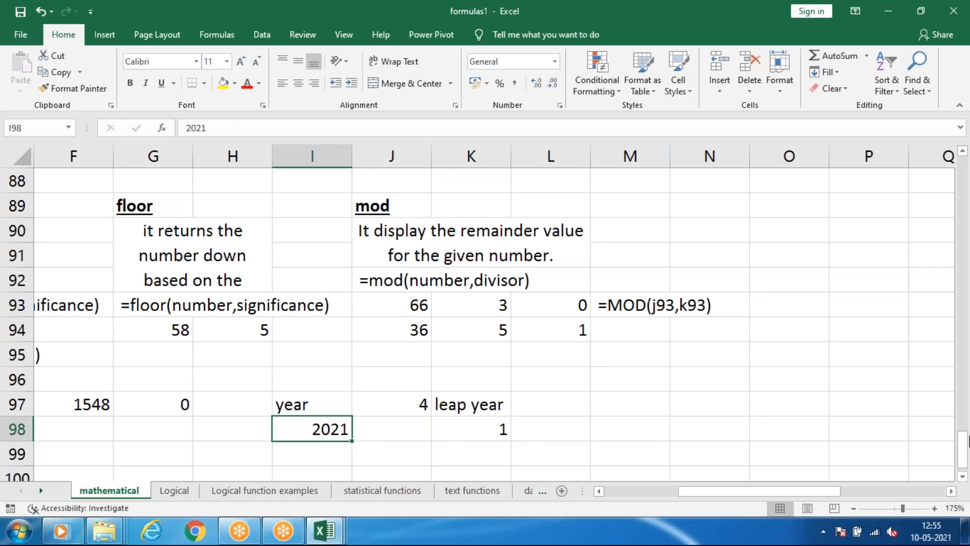
pyautogui.write('2020')
pyautogui.press('Return')
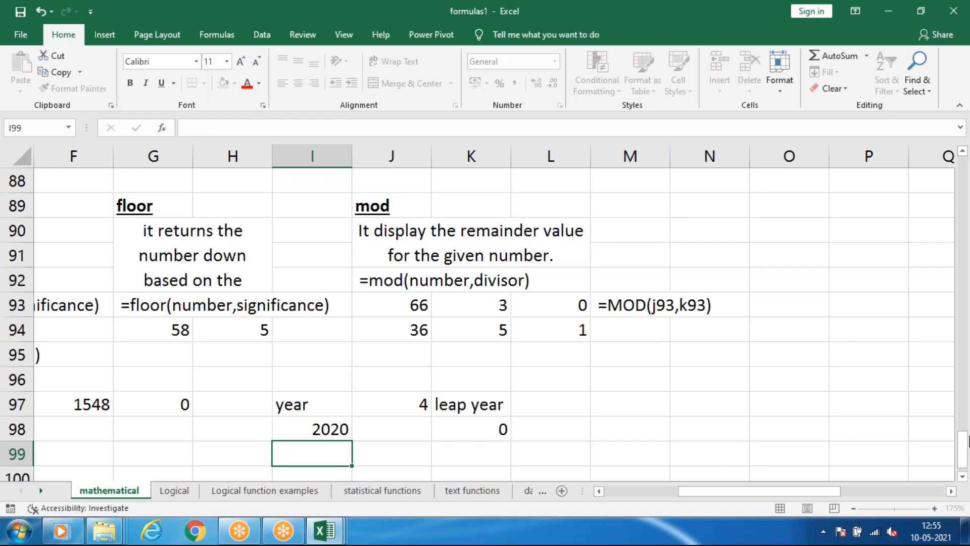
pyautogui.click(300, 430)
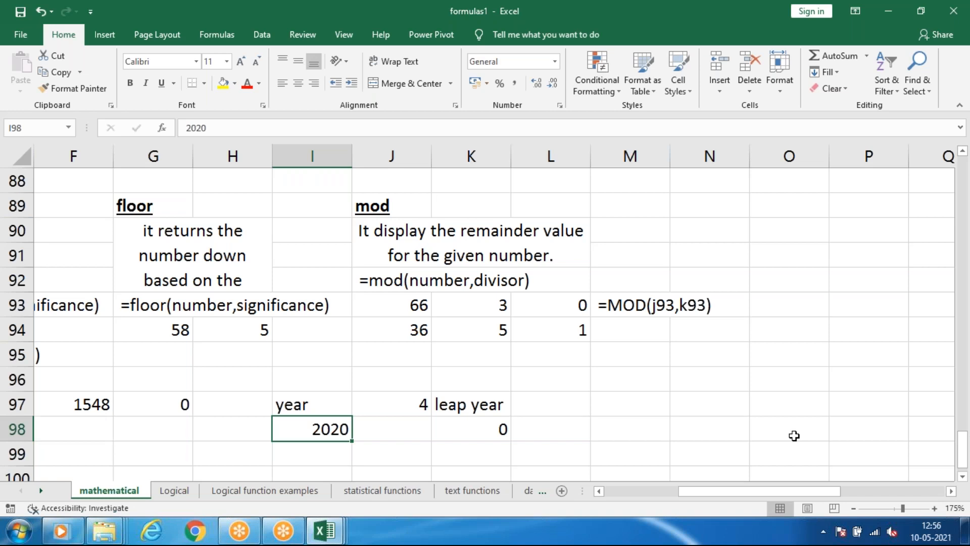
pyautogui.write('2000')
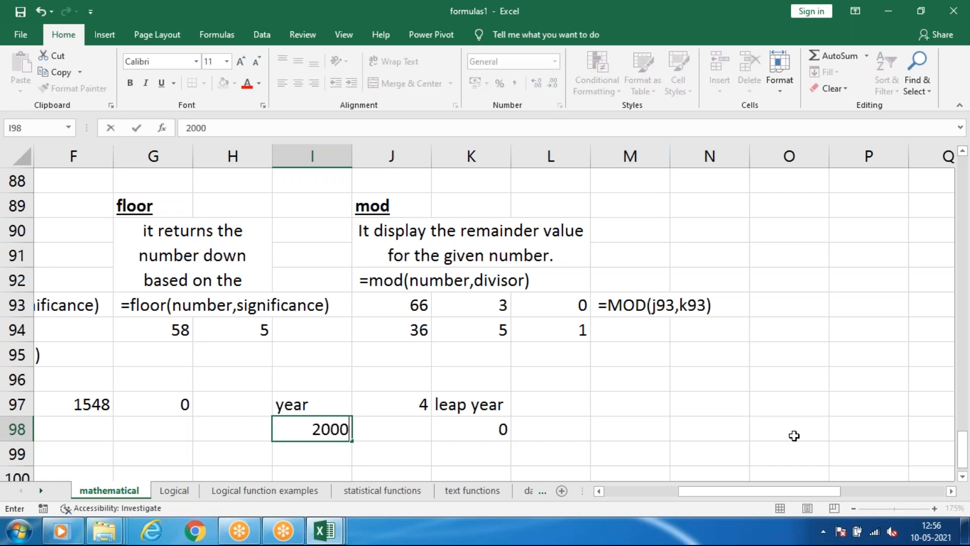
pyautogui.press('Return')
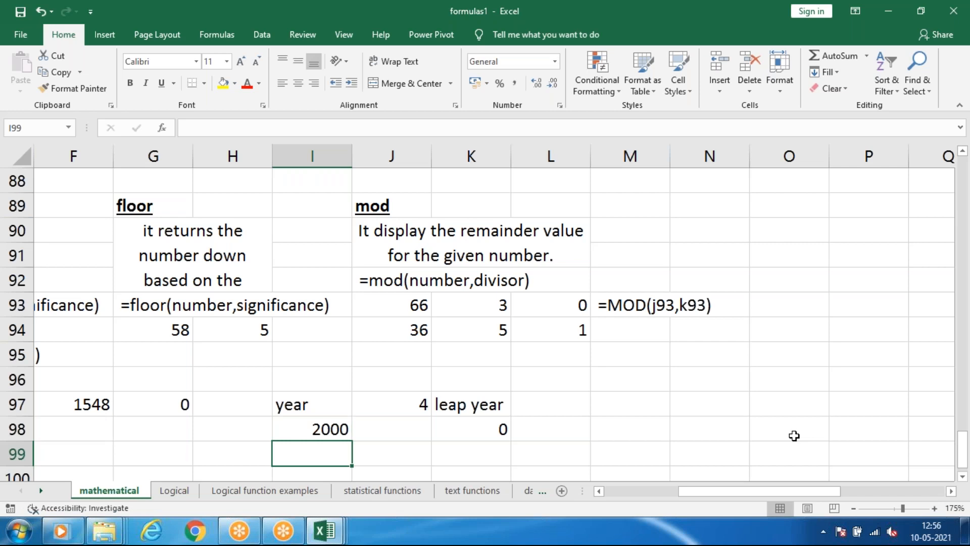
pyautogui.press('Up')
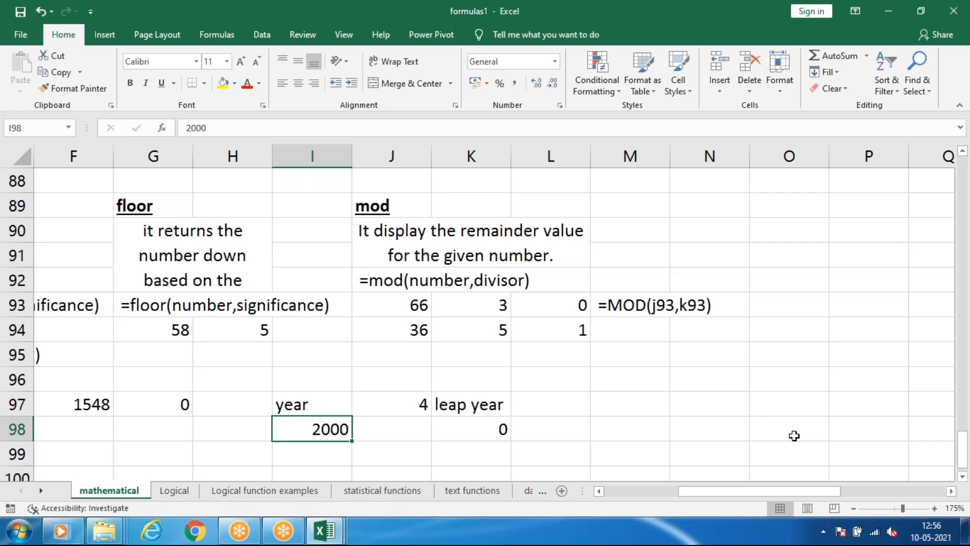
# Examine the remainder formula in K98 together with the divisor in J97 of the leap year example.
pyautogui.click(485, 432)
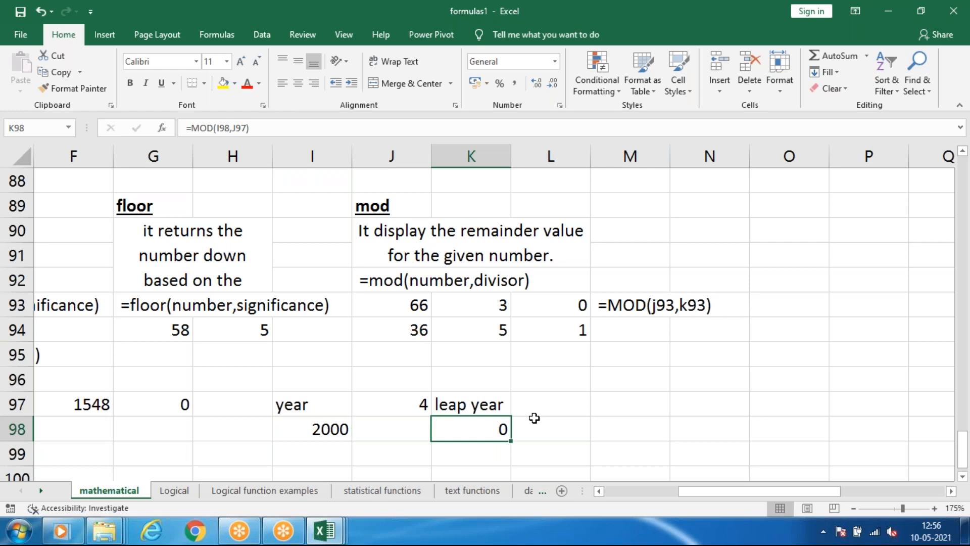
pyautogui.click(535, 412)
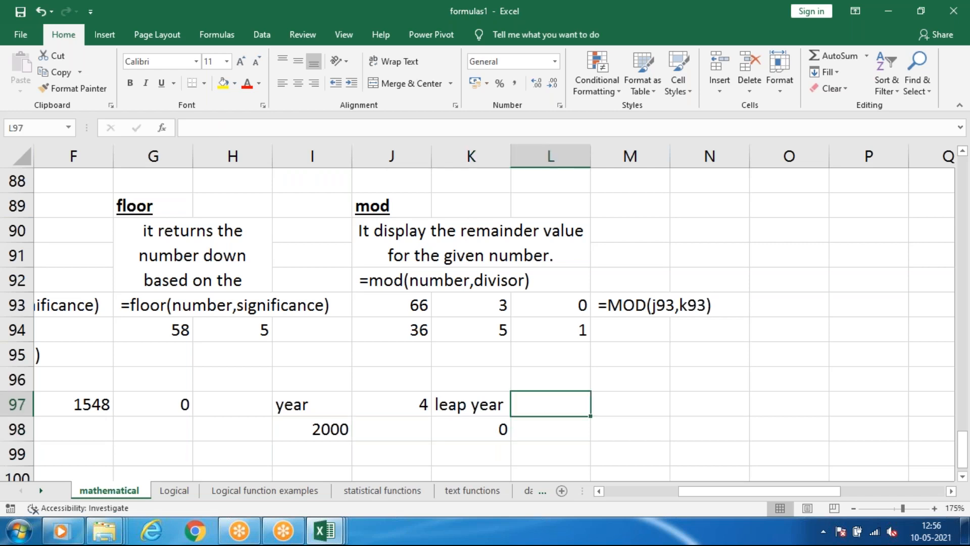
pyautogui.click(435, 401)
pyautogui.click(415, 404)
pyautogui.click(503, 436)
pyautogui.click(402, 429)
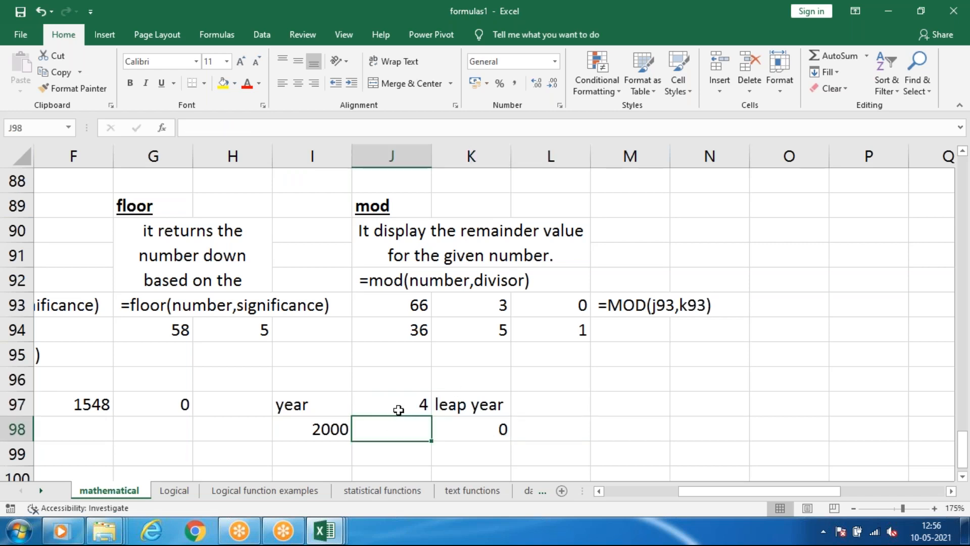
pyautogui.click(399, 410)
pyautogui.click(496, 427)
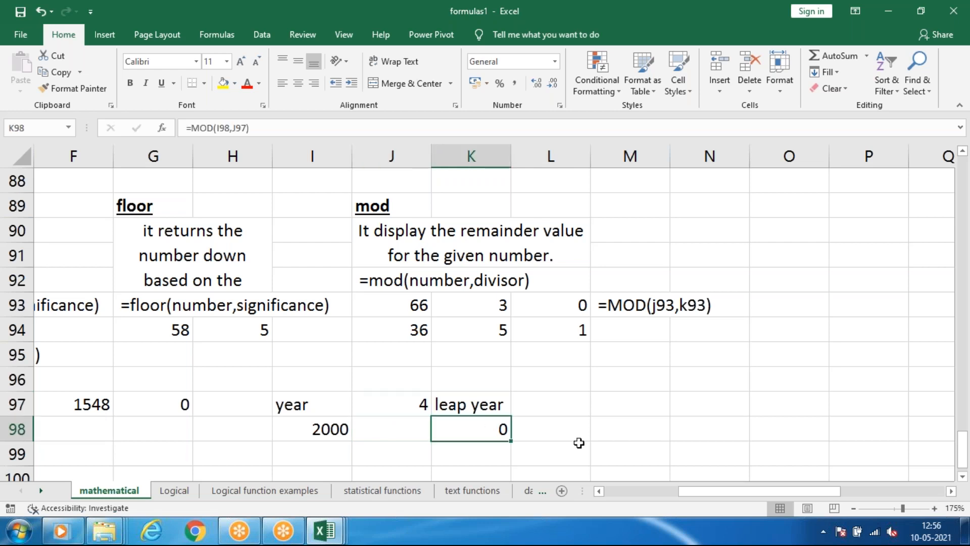
# Review the function examples throughout the mathematical sheet, from the sum section down past the mod section.
pyautogui.click(690, 26)
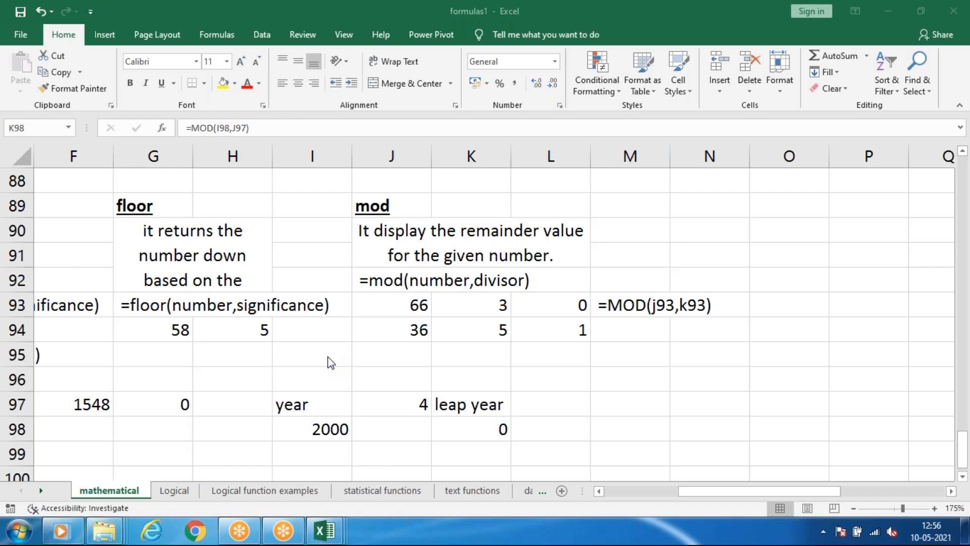
pyautogui.click(693, 498)
pyautogui.moveTo(679, 493); pyautogui.dragTo(580, 485)
pyautogui.scroll(-6, 426, 358)
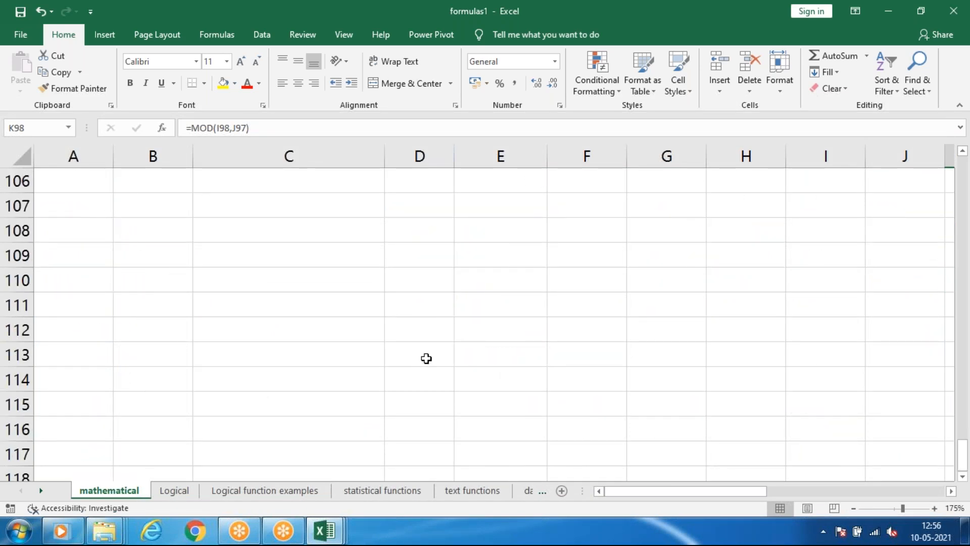
pyautogui.scroll(6, 426, 358)
pyautogui.scroll(-6, 433, 352)
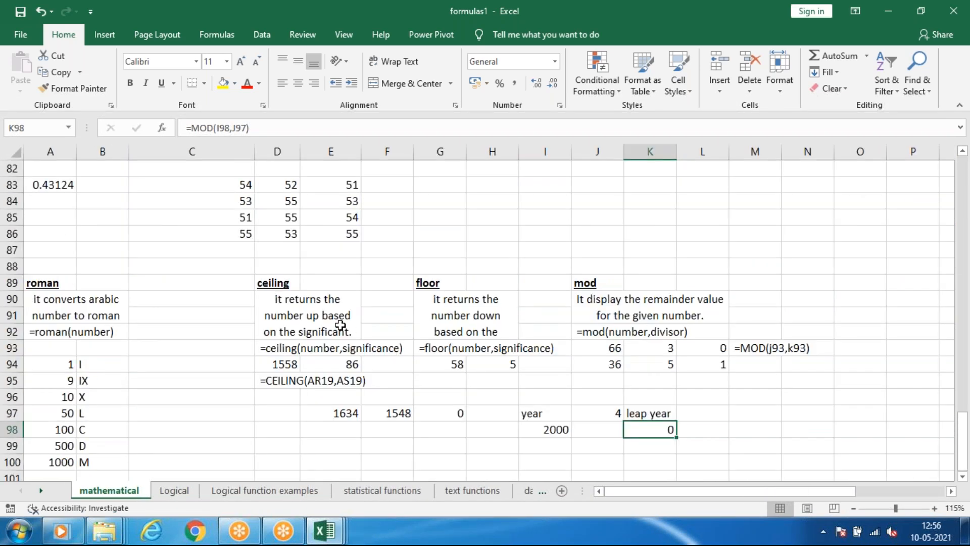
pyautogui.scroll(13, 341, 316)
pyautogui.scroll(14, 264, 255)
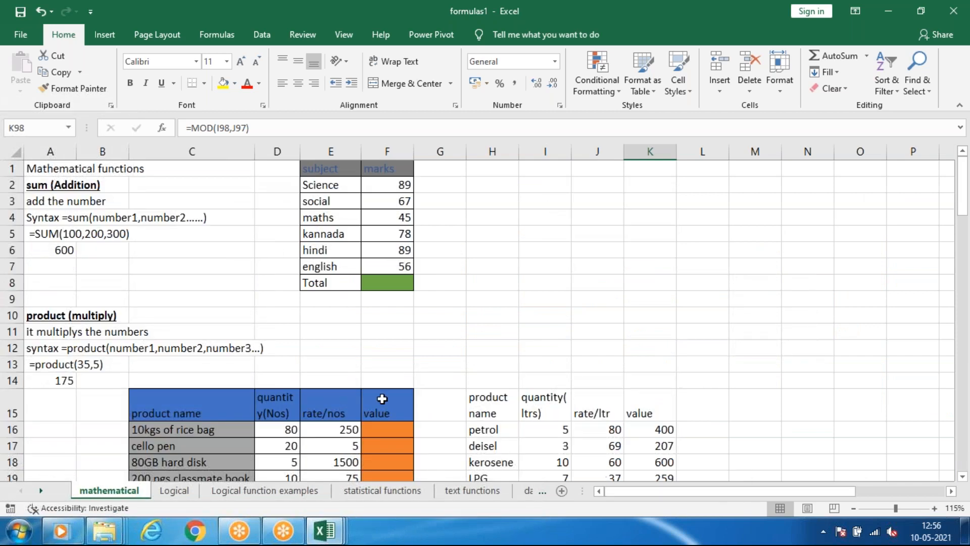
pyautogui.scroll(-4, 349, 251)
pyautogui.scroll(-18, 348, 251)
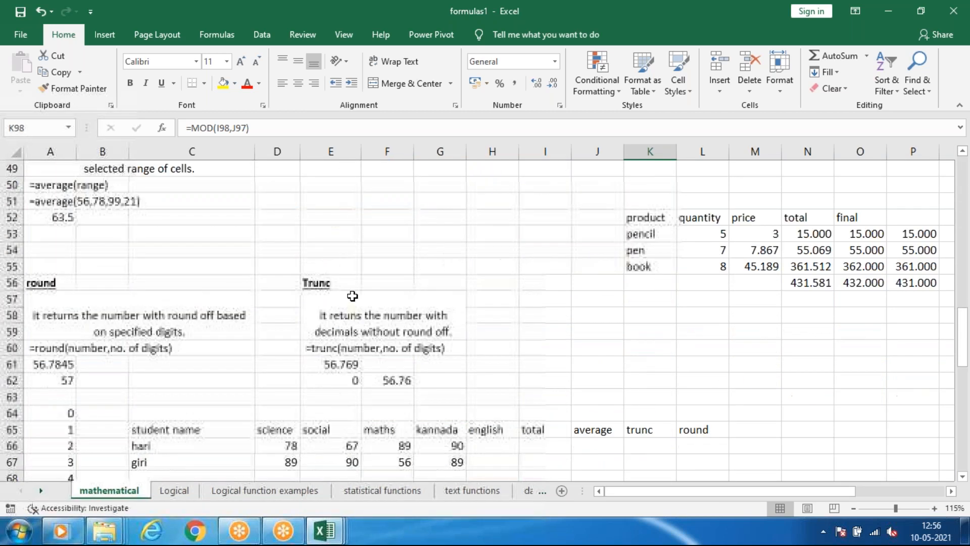
pyautogui.scroll(13, 354, 297)
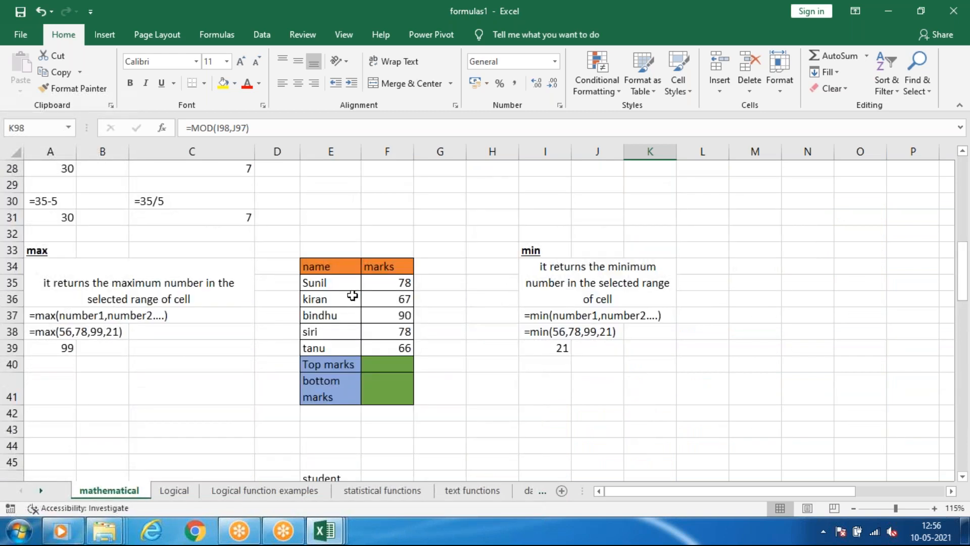
pyautogui.scroll(-11, 353, 297)
pyautogui.scroll(-16, 352, 295)
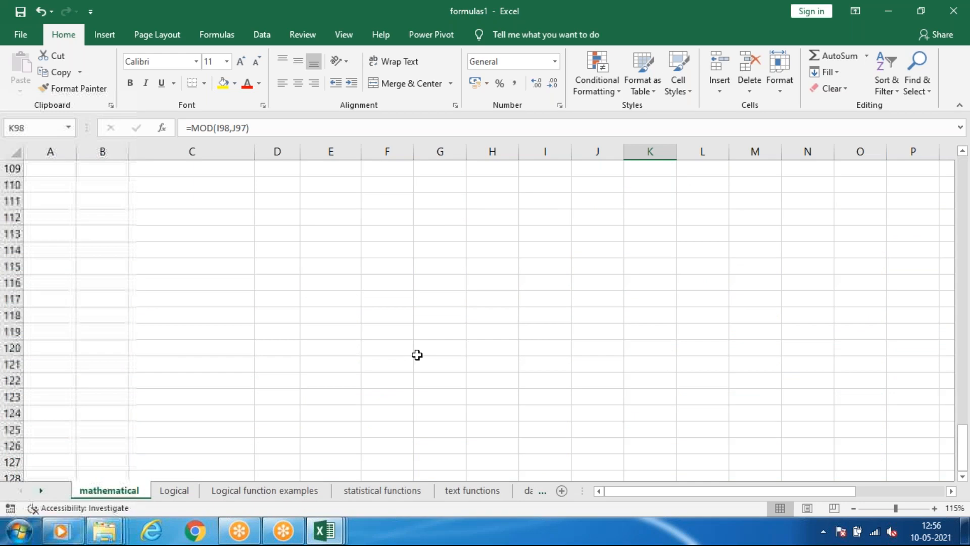
pyautogui.moveTo(618, 491); pyautogui.dragTo(528, 491)
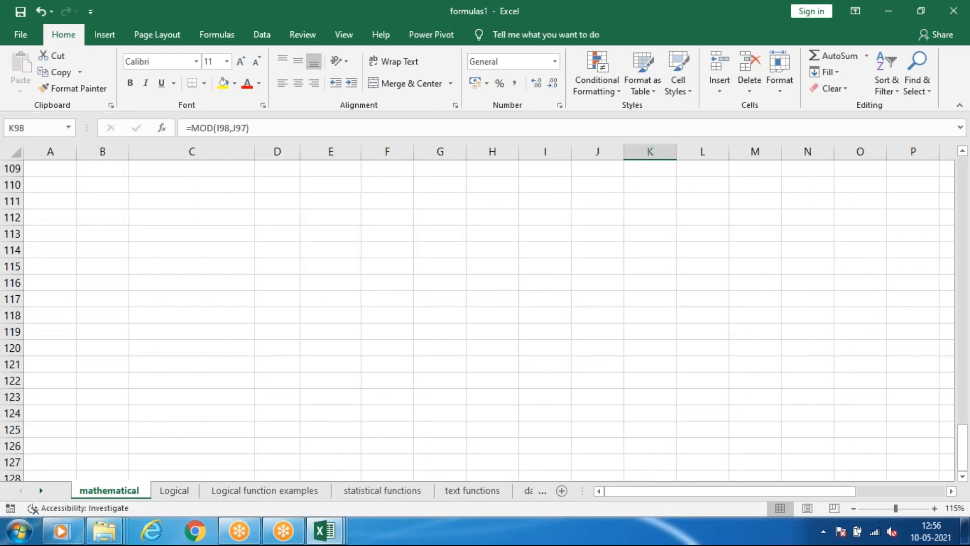
# Switch to the Logical sheet and examine the if function section at its beginning.
pyautogui.click(179, 493)
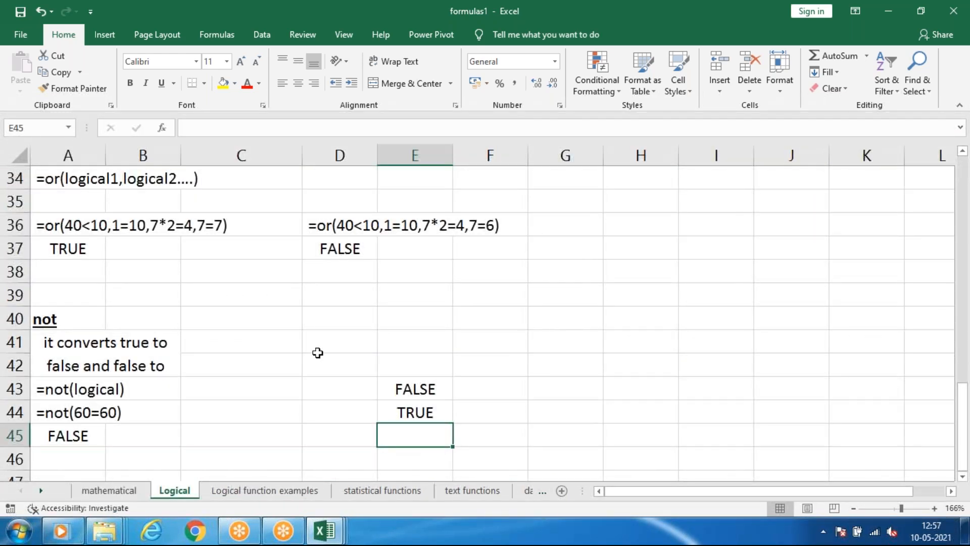
pyautogui.click(124, 489)
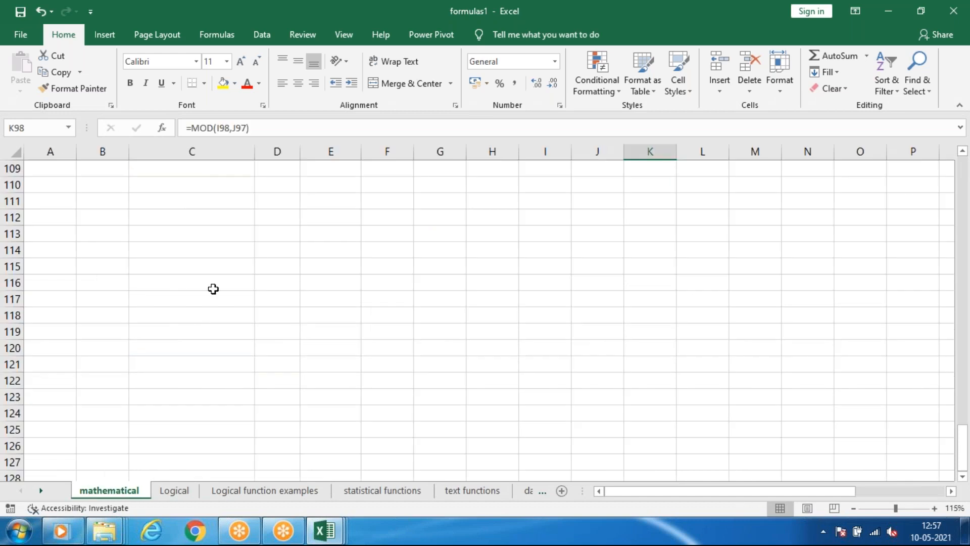
pyautogui.scroll(20, 213, 288)
pyautogui.keyDown('ctrl'); pyautogui.scroll(2, 210, 326); pyautogui.keyUp('ctrl')
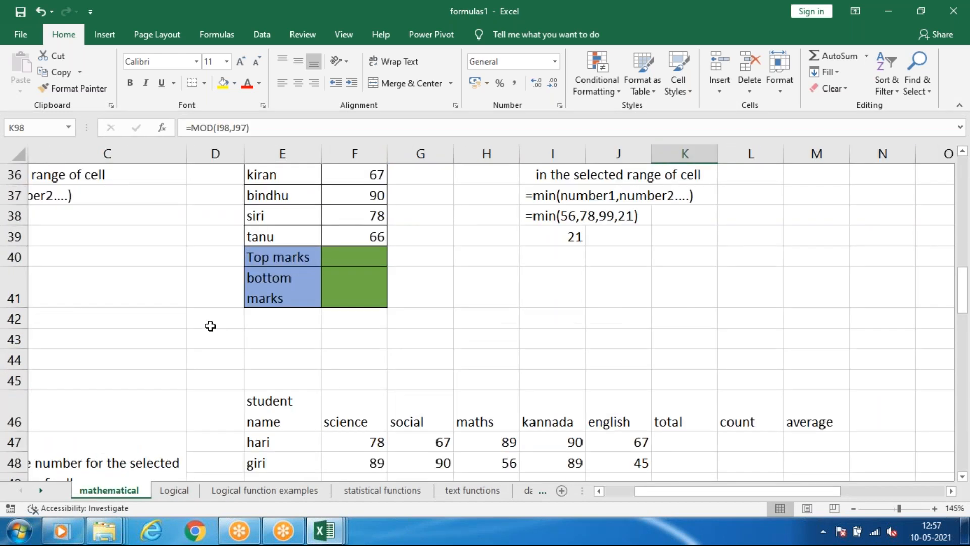
pyautogui.keyDown('ctrl'); pyautogui.scroll(-9, 209, 330); pyautogui.keyUp('ctrl')
pyautogui.click(174, 491)
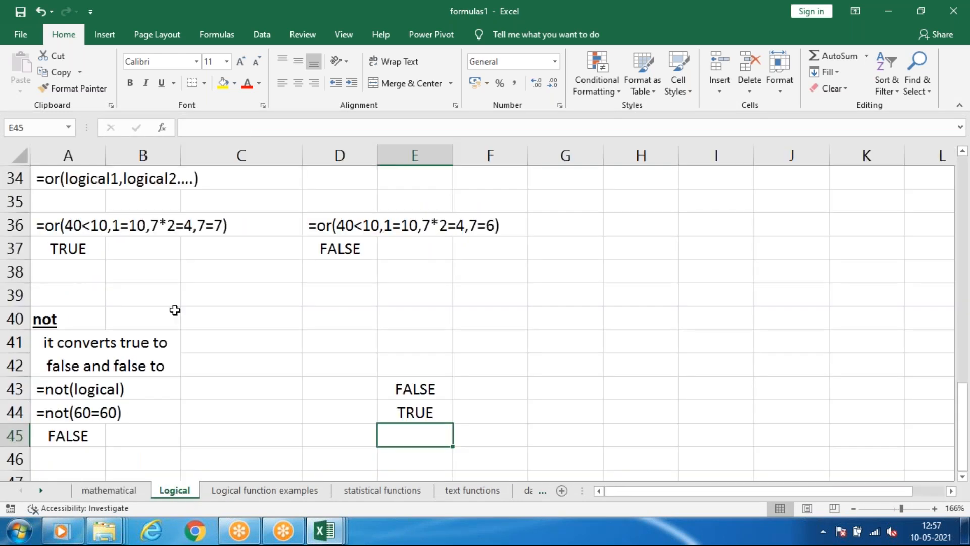
pyautogui.scroll(11, 183, 310)
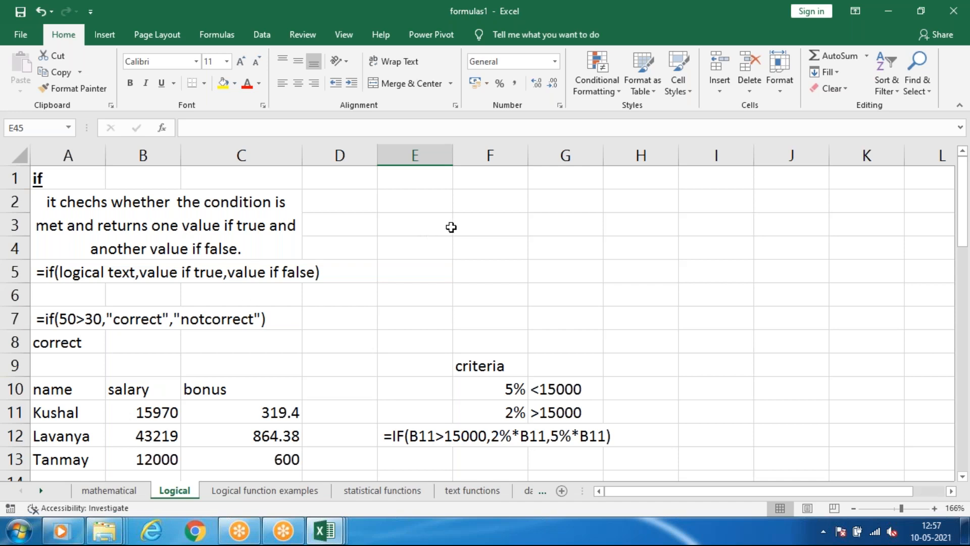
pyautogui.click(673, 93)
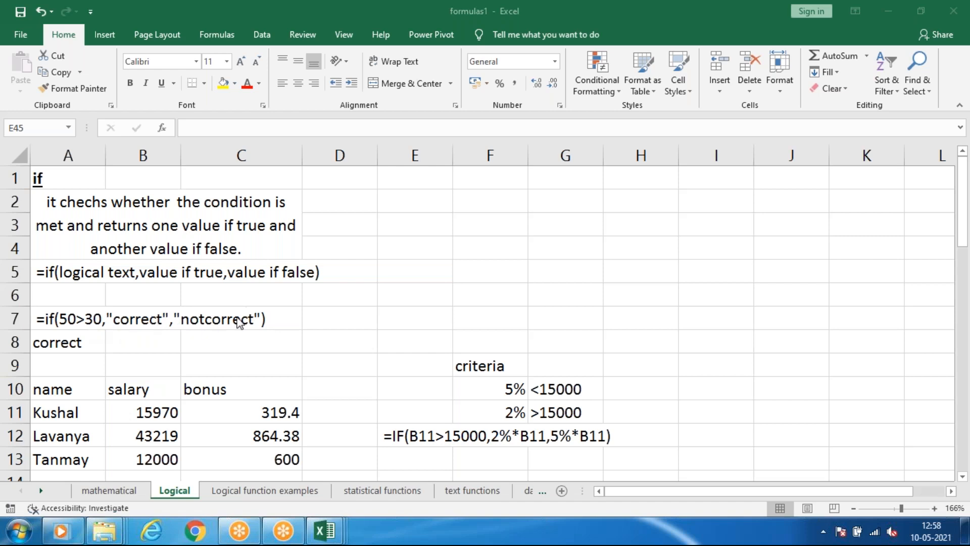
# Enter the formula =IF(45>50,true,false) in cell E4 of the Logical sheet.
pyautogui.click(435, 249)
pyautogui.write('=')
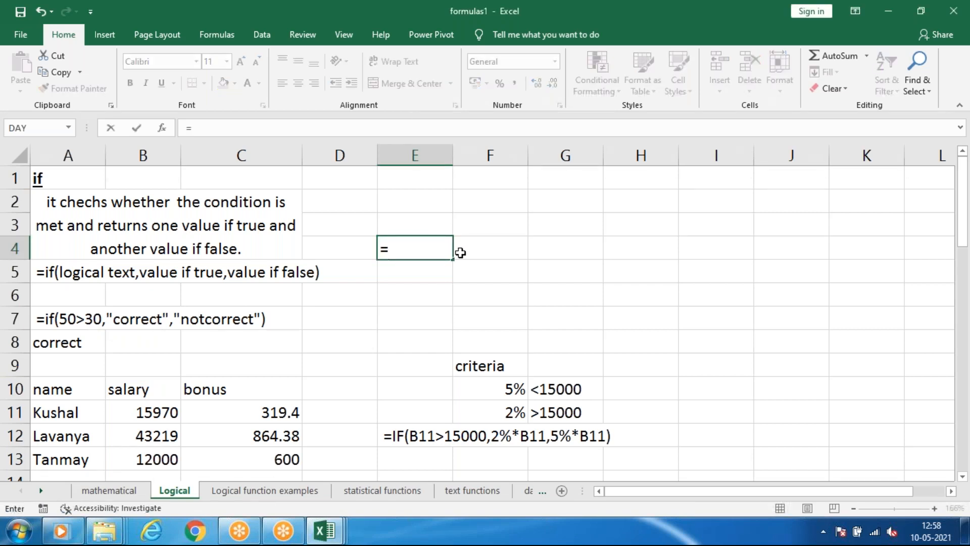
pyautogui.write('i')
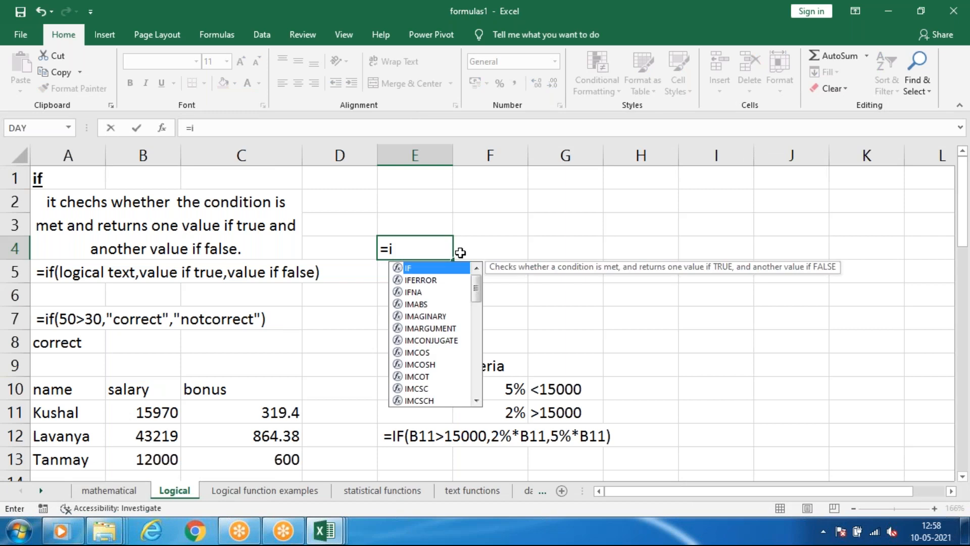
pyautogui.write('f')
pyautogui.press('Tab')
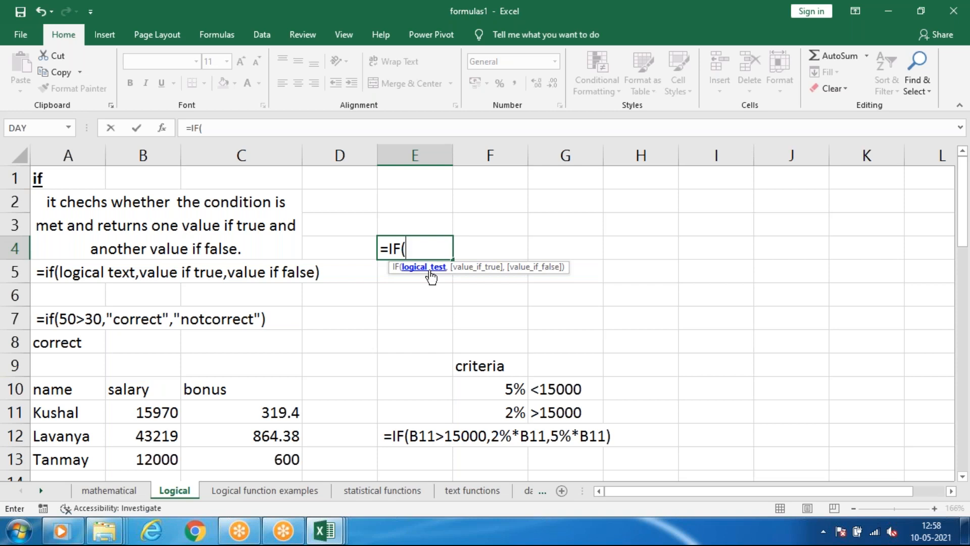
pyautogui.write('45>50,')
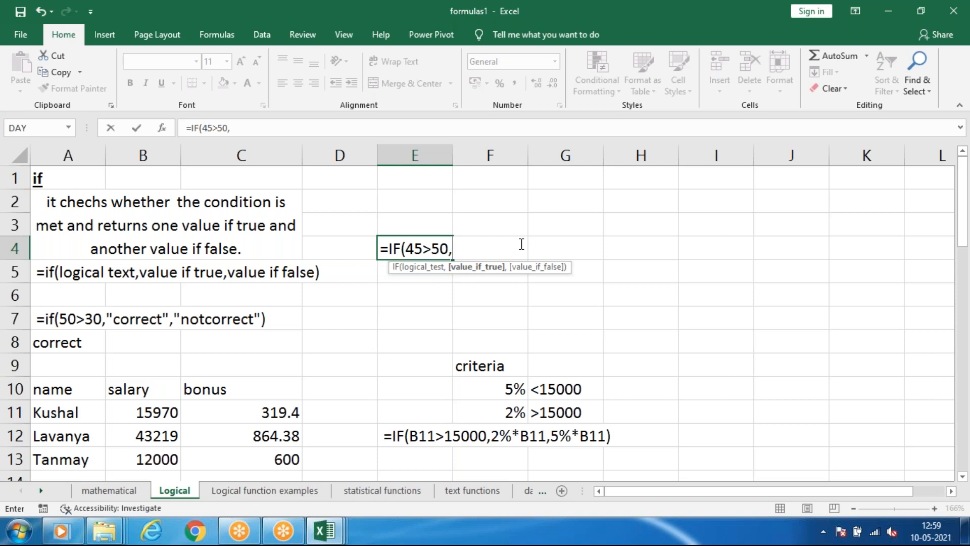
pyautogui.write('true,')
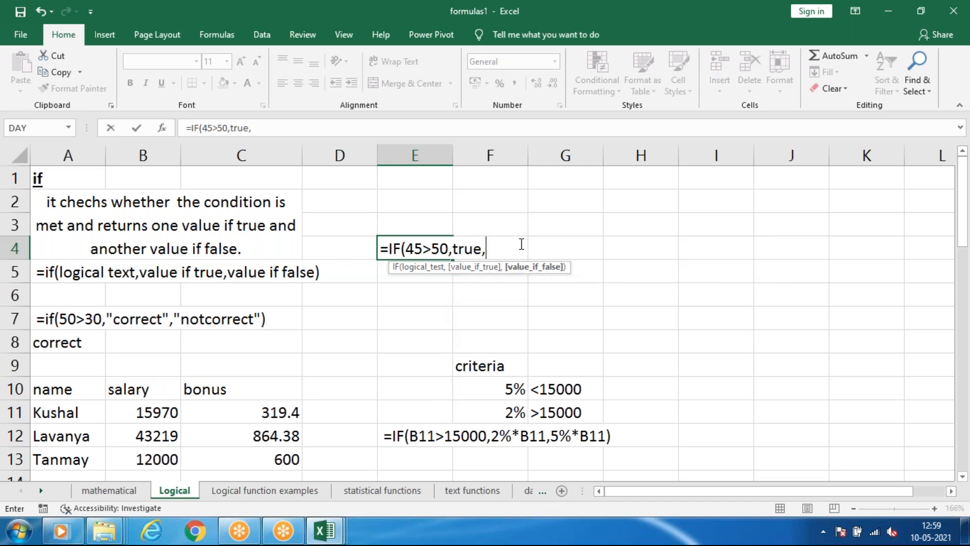
pyautogui.write('false')
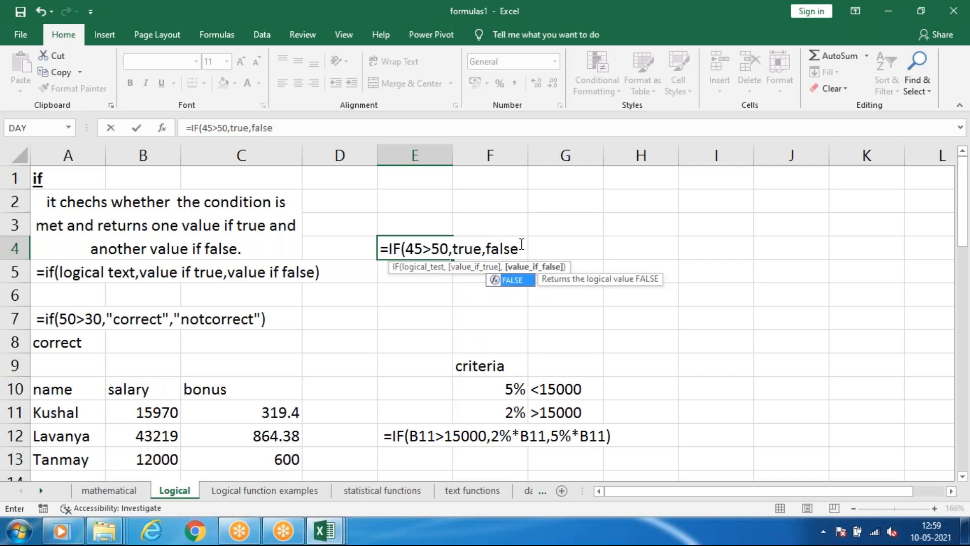
pyautogui.press('Return')
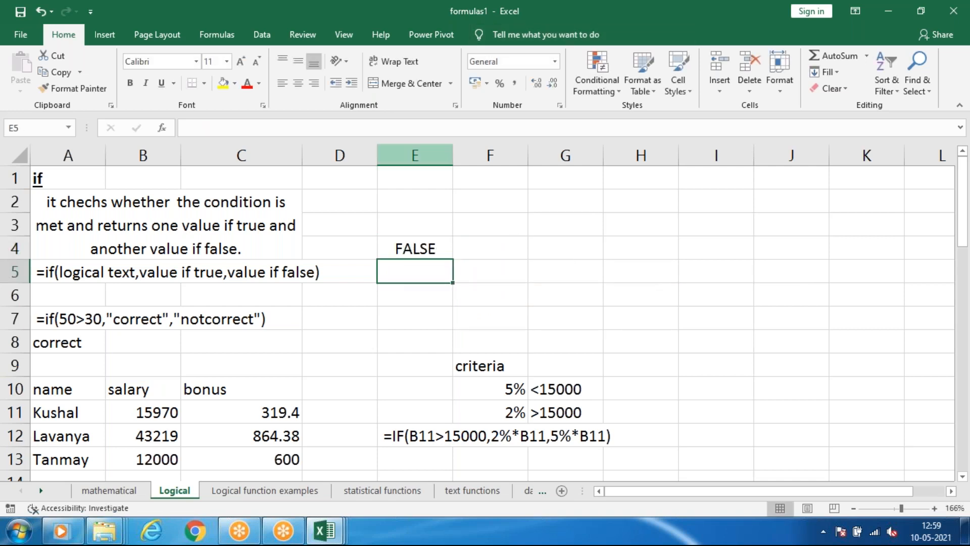
# Change the condition of the IF formula in E4 to 45<50.
pyautogui.click(417, 247)
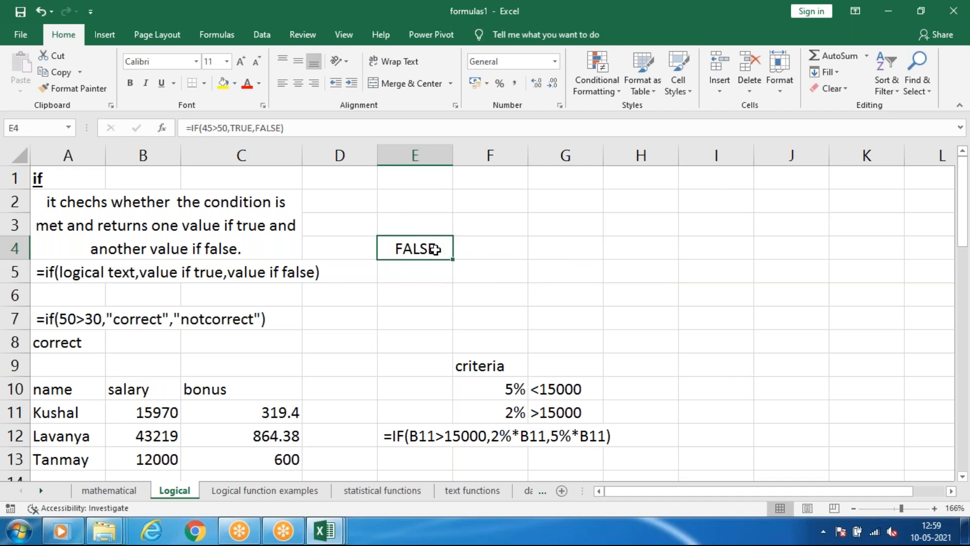
pyautogui.click(295, 122)
pyautogui.moveTo(295, 124); pyautogui.dragTo(136, 126)
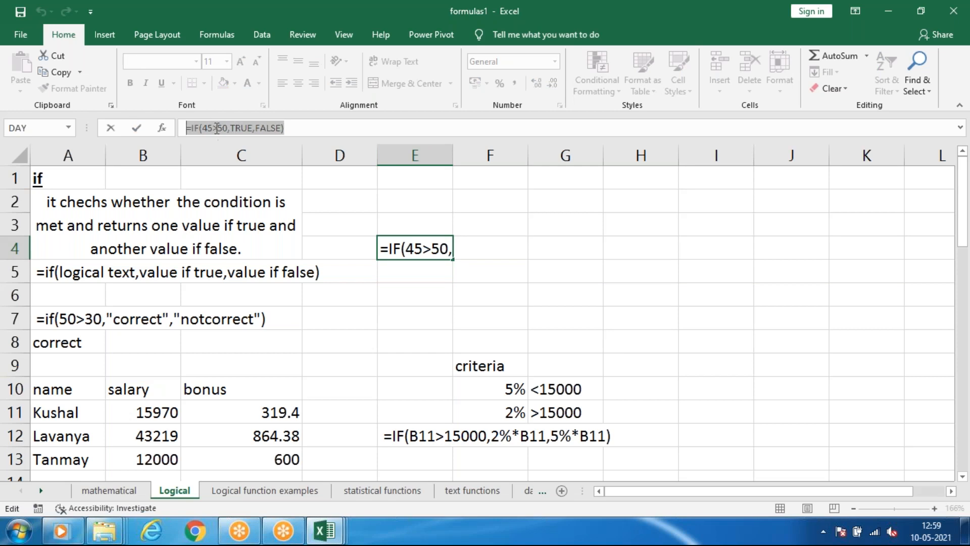
pyautogui.click(219, 128)
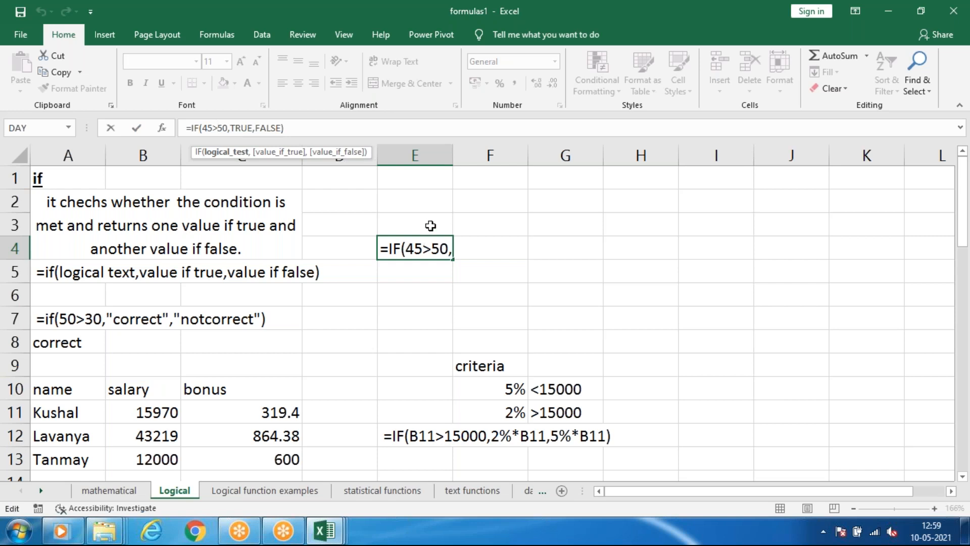
pyautogui.press('F2')
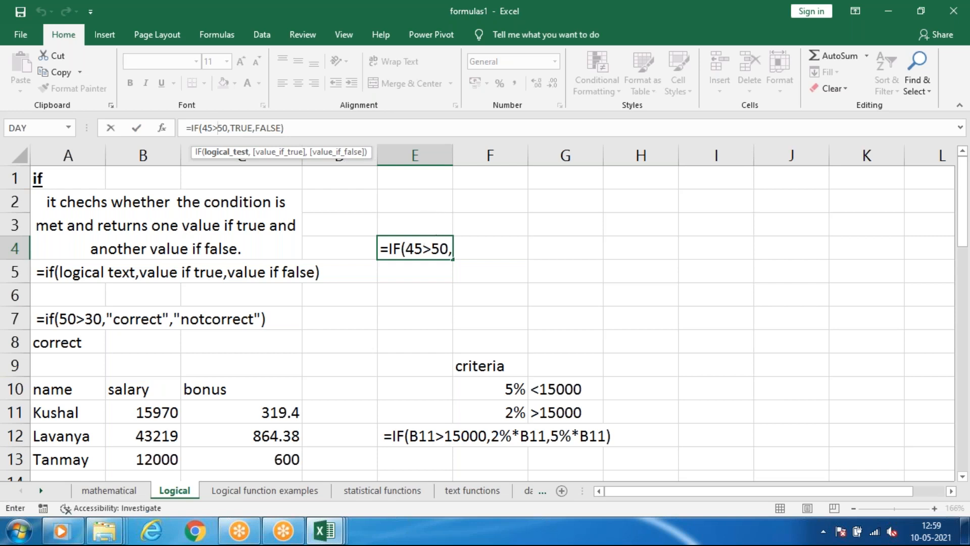
pyautogui.click(432, 249)
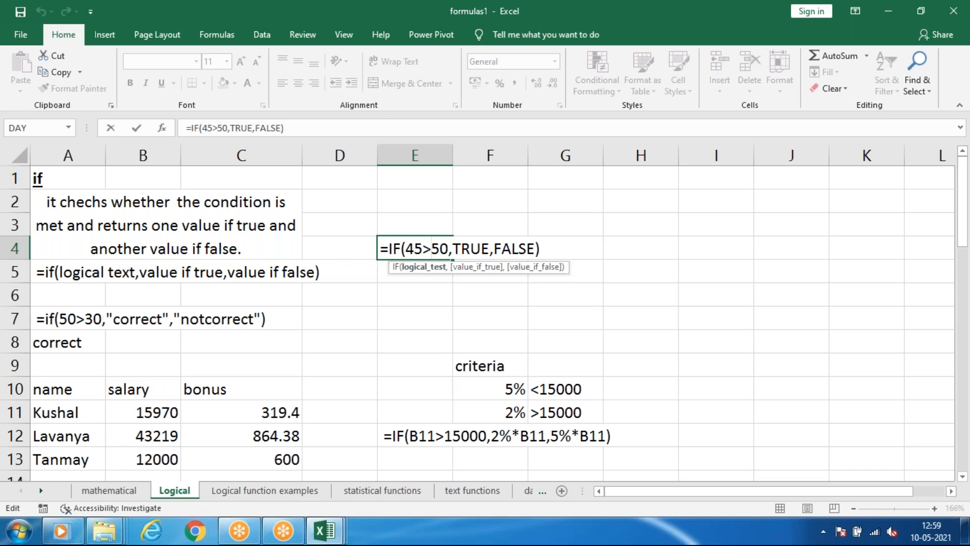
pyautogui.press('BackSpace')
pyautogui.write('<')
pyautogui.press('Return')
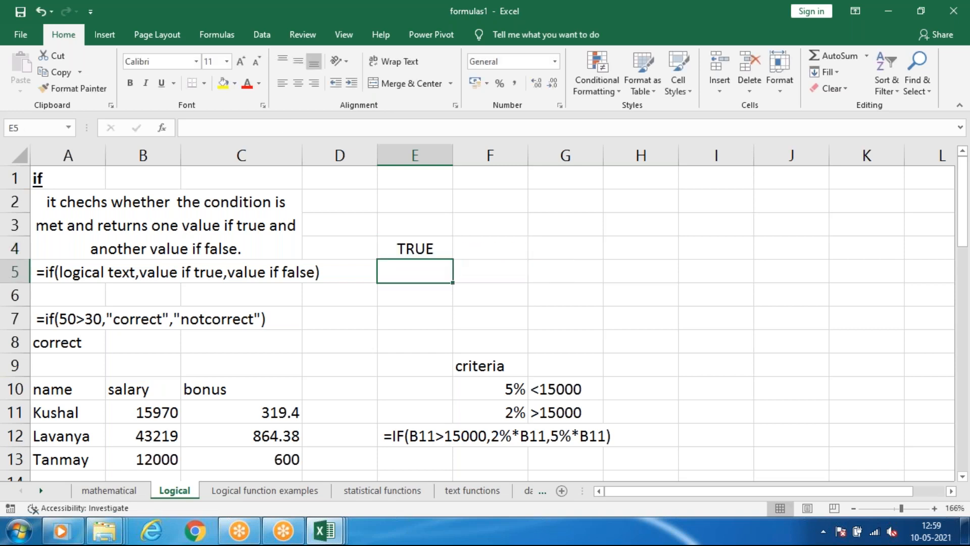
# Replace the value-if-true argument of the IF formula in E4 with a person's first name in quotation marks.
pyautogui.click(416, 249)
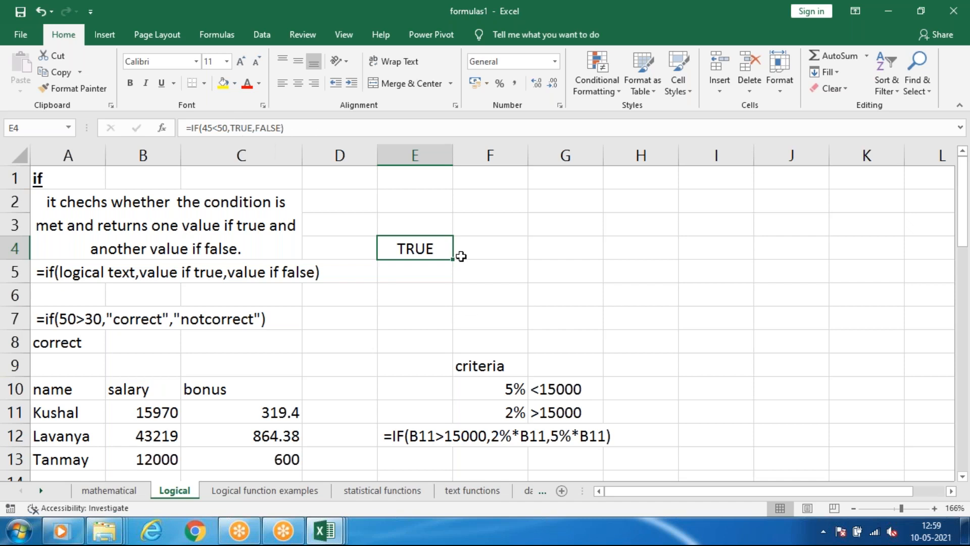
pyautogui.click(257, 128)
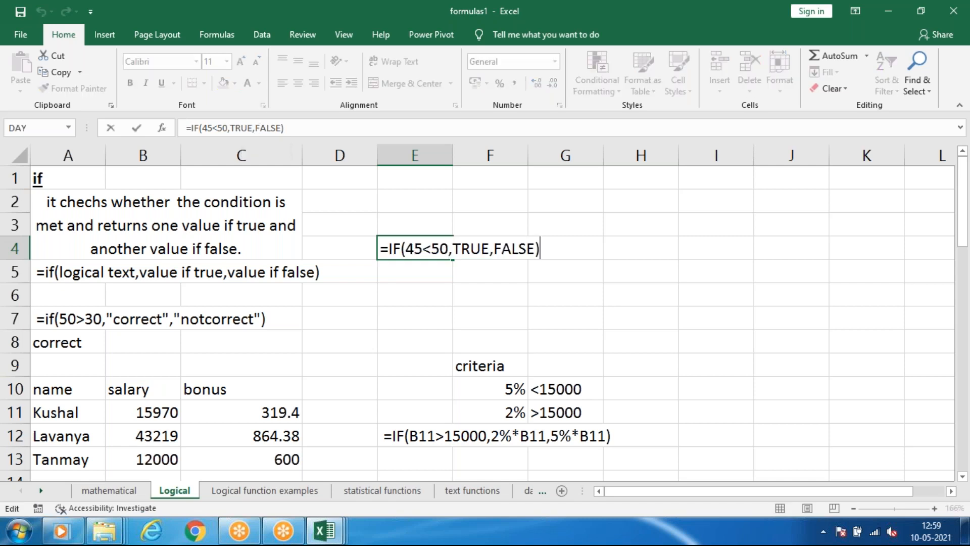
pyautogui.click(455, 248)
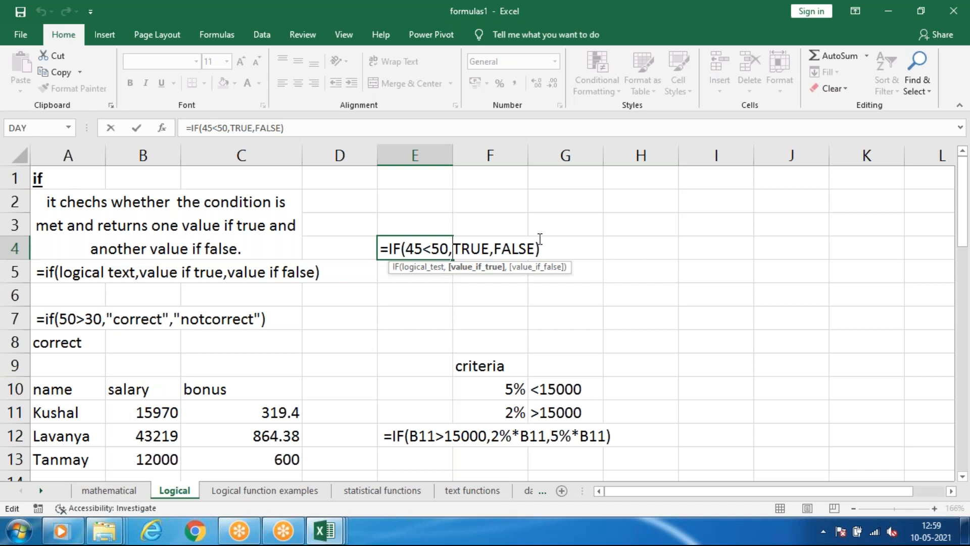
pyautogui.write('"')
pyautogui.hotkey('shift', 'Right')
pyautogui.hotkey('shift', 'Right')
pyautogui.hotkey('shift', 'Right')
pyautogui.hotkey('shift', 'Right')
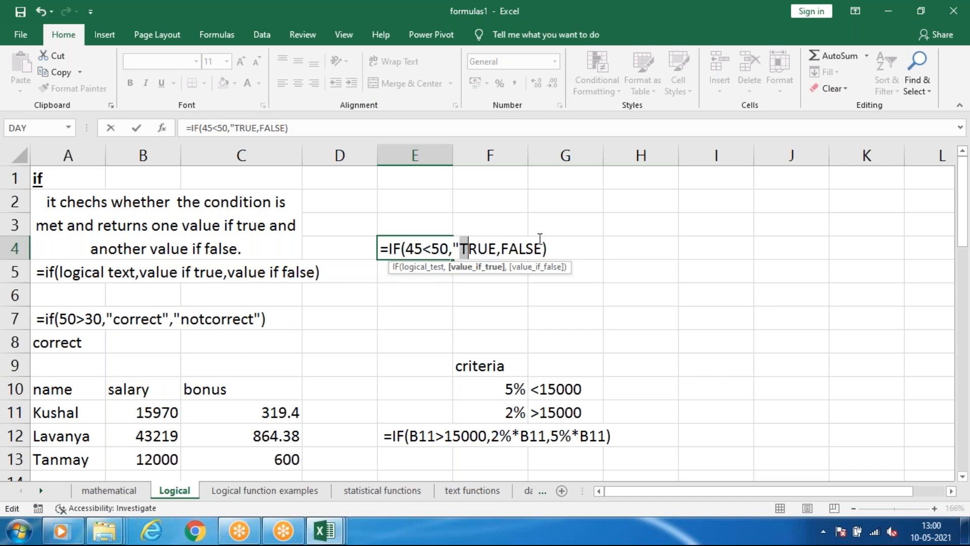
pyautogui.press('BackSpace')
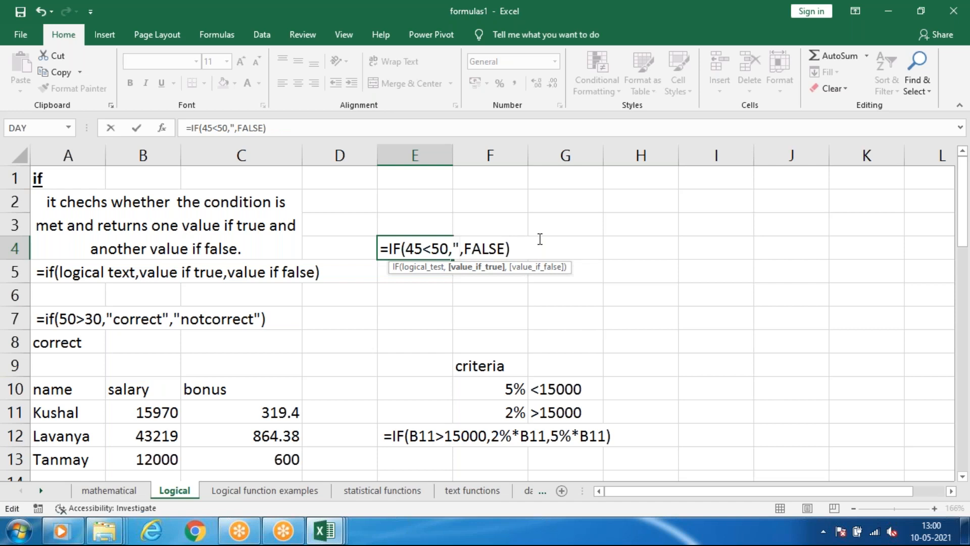
pyautogui.write('R')
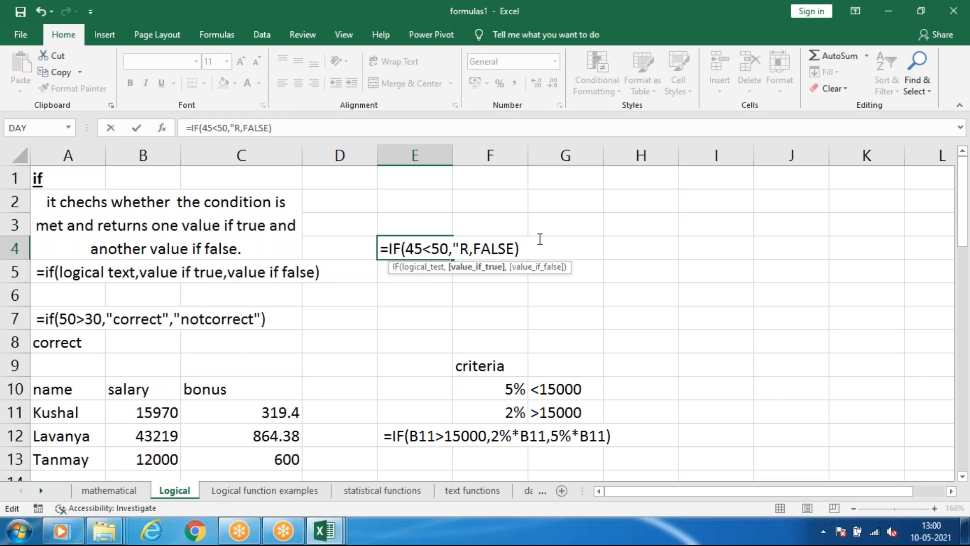
pyautogui.write('avi')
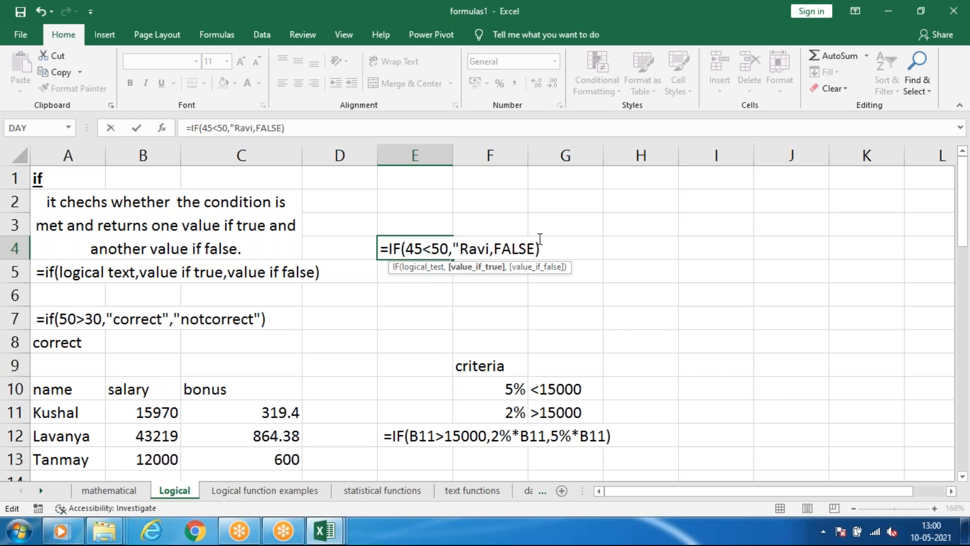
pyautogui.write('"')
pyautogui.press('Right')
pyautogui.press('Right')
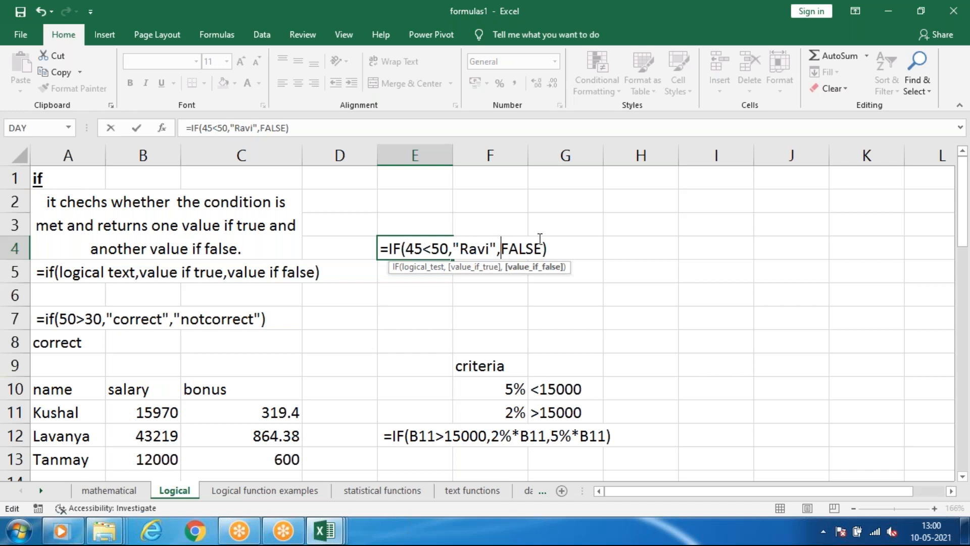
pyautogui.write('"')
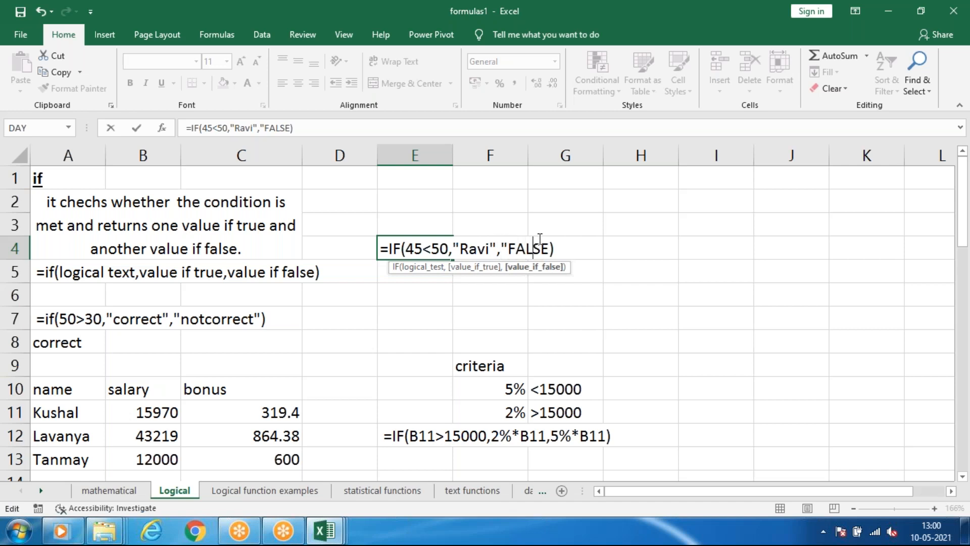
# Replace the value-if-false argument in E4 with a different first name in quotation marks and commit the formula.
pyautogui.press('BackSpace')
pyautogui.press('BackSpace')
pyautogui.press('BackSpace')
pyautogui.press('BackSpace')
pyautogui.press('BackSpace')
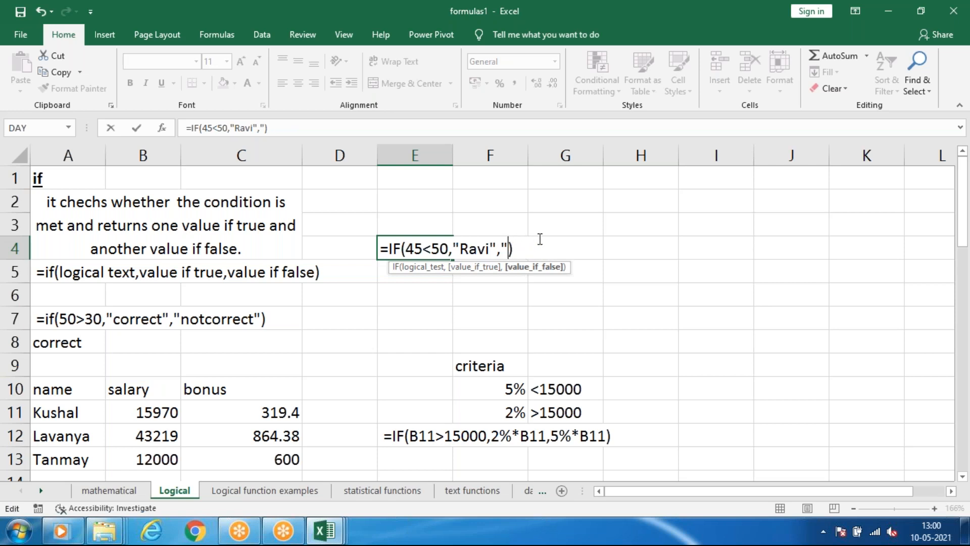
pyautogui.write('Raja"')
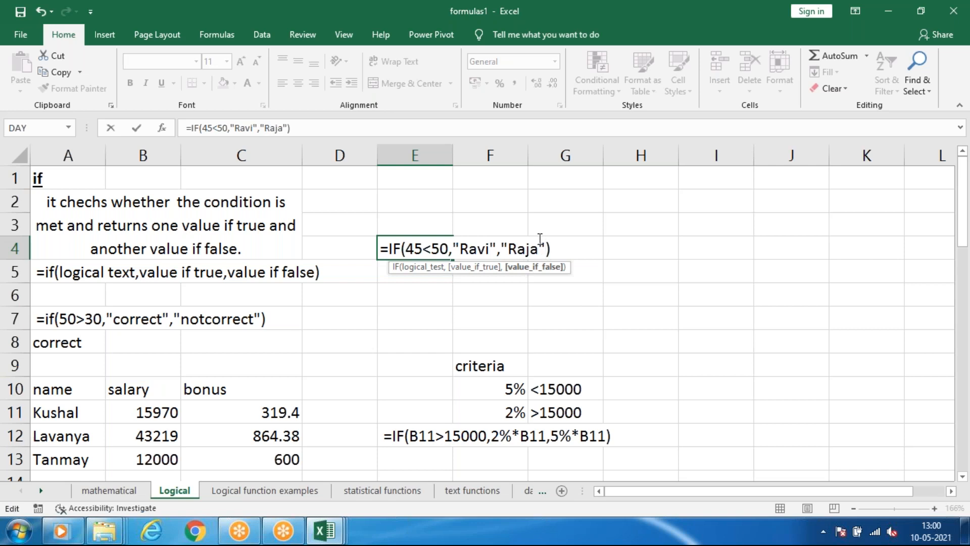
pyautogui.press('Return')
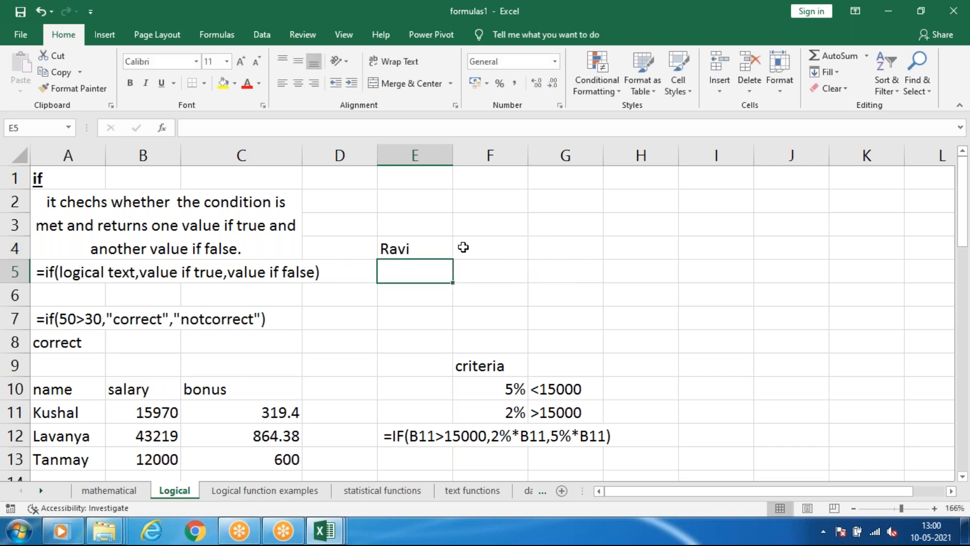
# Change the condition of the name-returning IF formula in E4 to 45>50 and reselect the cell.
pyautogui.click(445, 242)
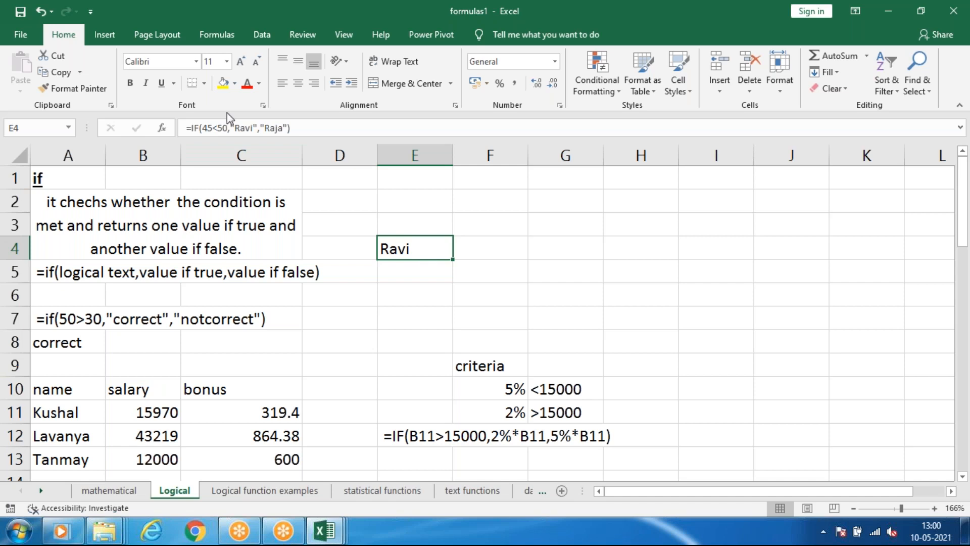
pyautogui.click(254, 129)
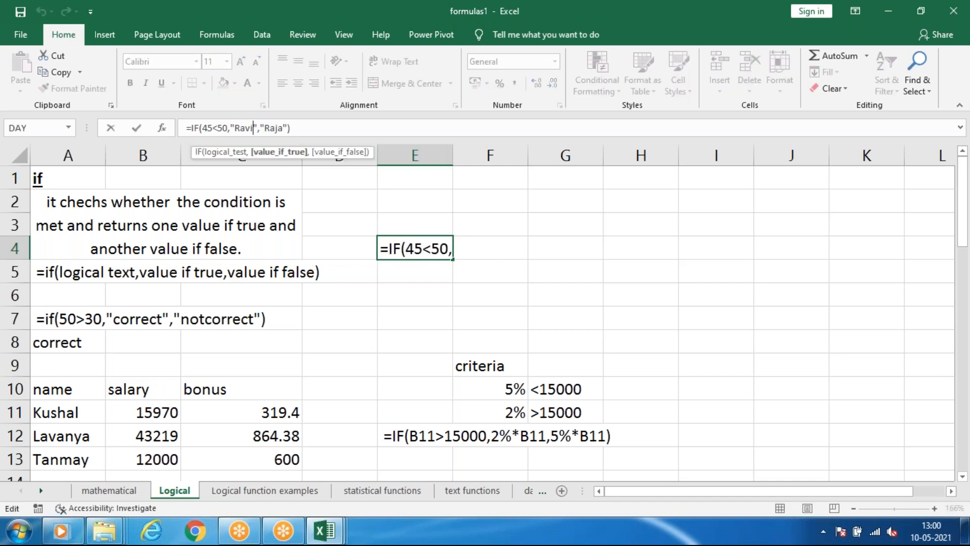
pyautogui.click(219, 128)
pyautogui.press('BackSpace')
pyautogui.write('>')
pyautogui.press('Return')
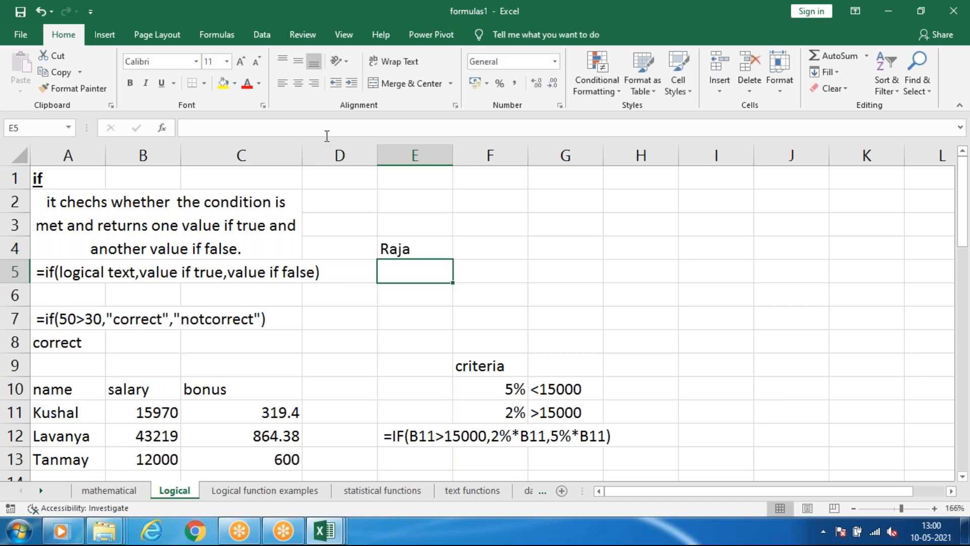
pyautogui.click(420, 249)
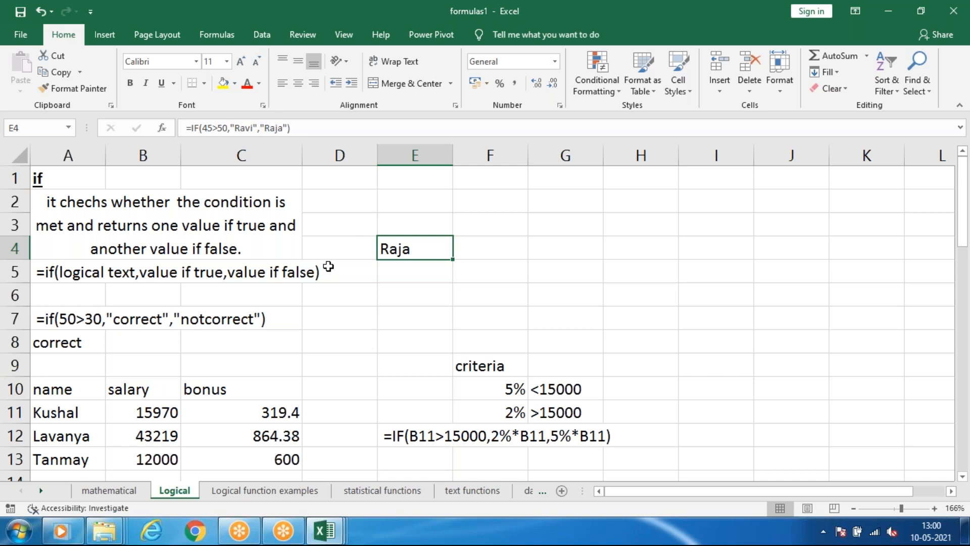
# Clear the IF formula from cell E4.
pyautogui.press('Delete')
pyautogui.click(469, 297)
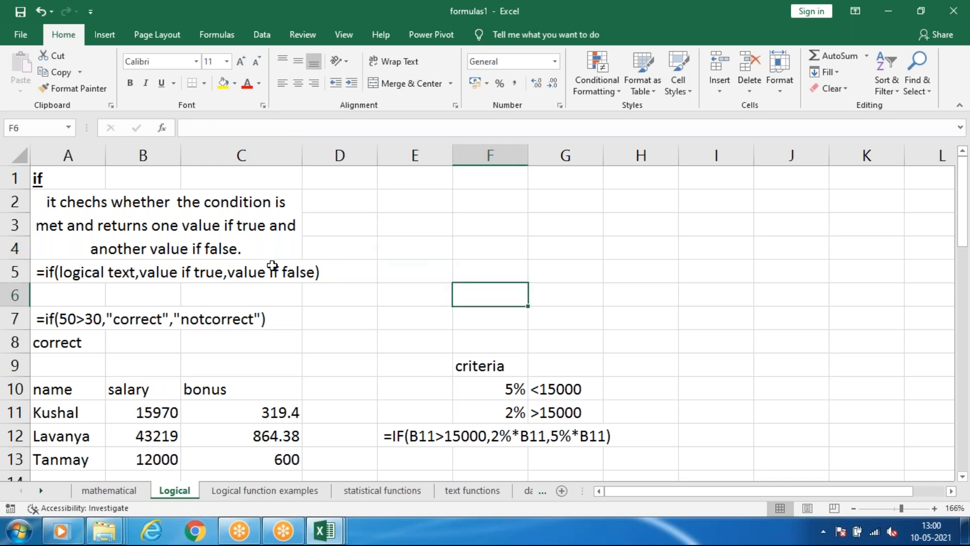
# Convert the name, salary and bonus range A10:C13 into a table with its first row as headers.
pyautogui.scroll(-2, 271, 262)
pyautogui.scroll(1, 270, 262)
pyautogui.moveTo(52, 322); pyautogui.dragTo(277, 385)
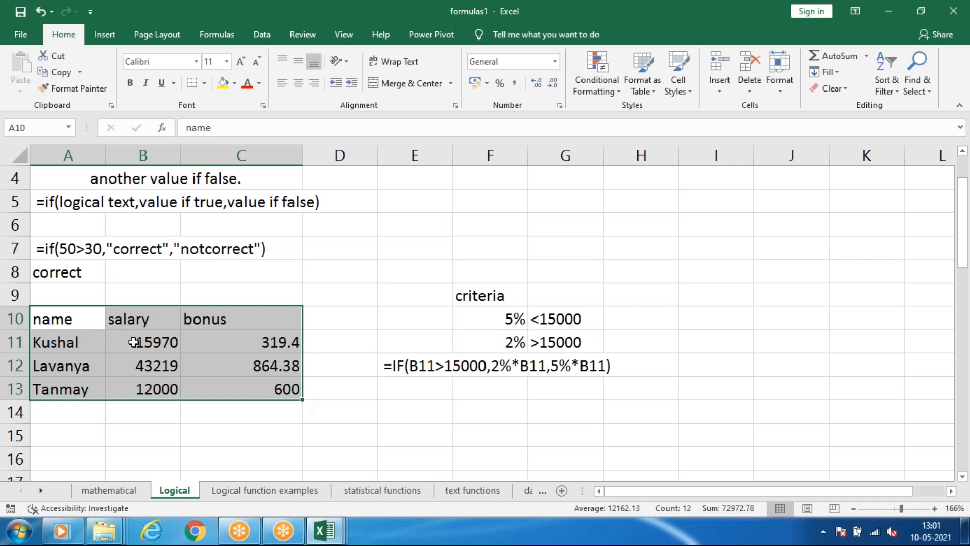
pyautogui.hotkey('ctrl', 't')
pyautogui.press('Return')
pyautogui.moveTo(464, 417); pyautogui.dragTo(463, 429)
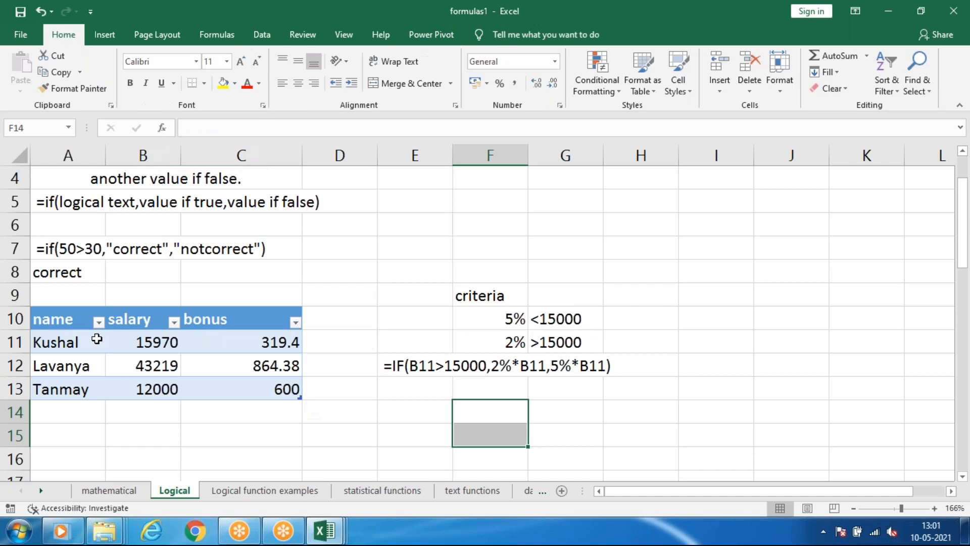
# Examine the salary and bonus columns of the table in A10:C13.
pyautogui.scroll(-1, 124, 336)
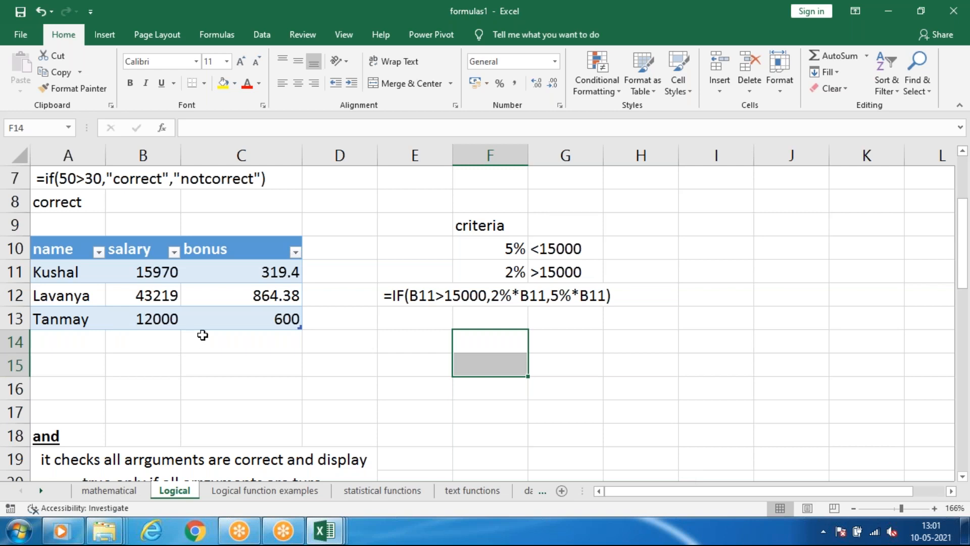
pyautogui.click(159, 380)
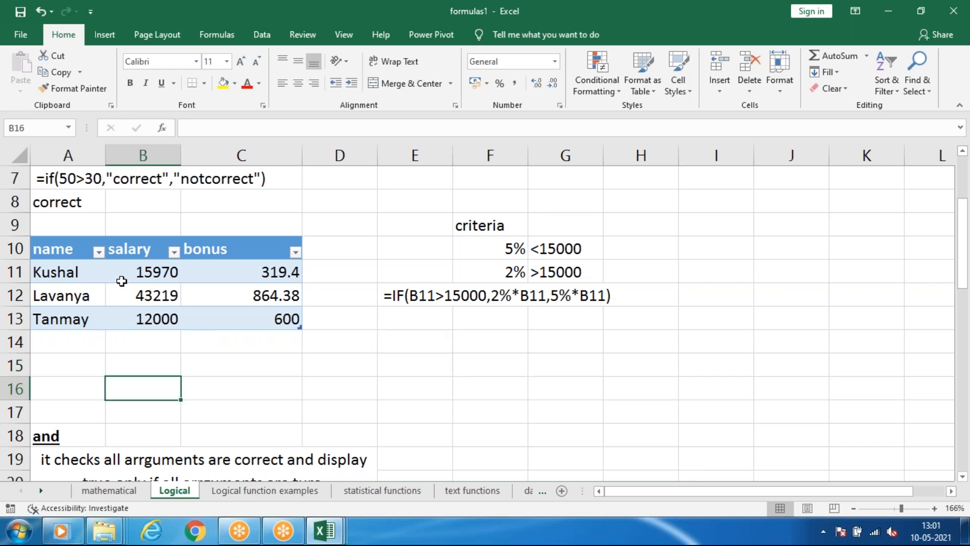
pyautogui.click(144, 253)
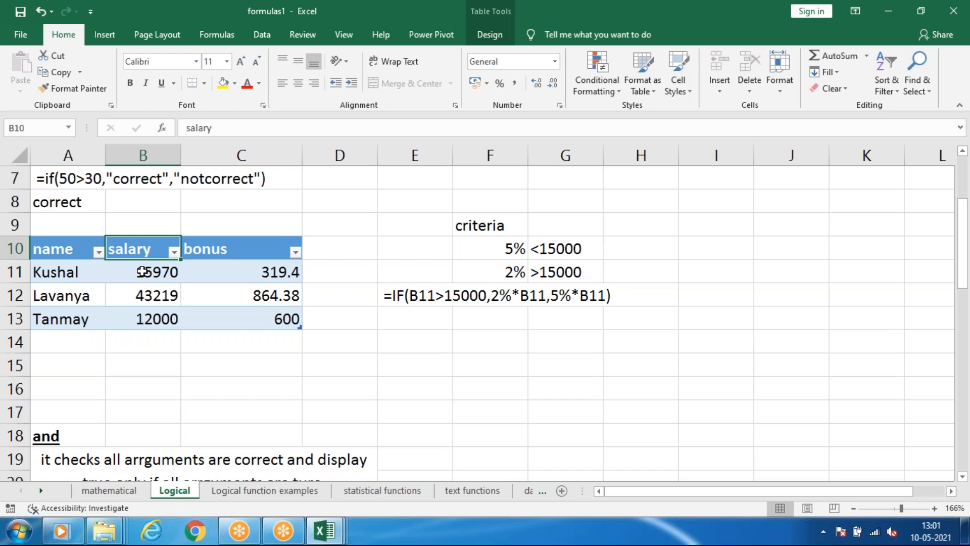
pyautogui.click(139, 271)
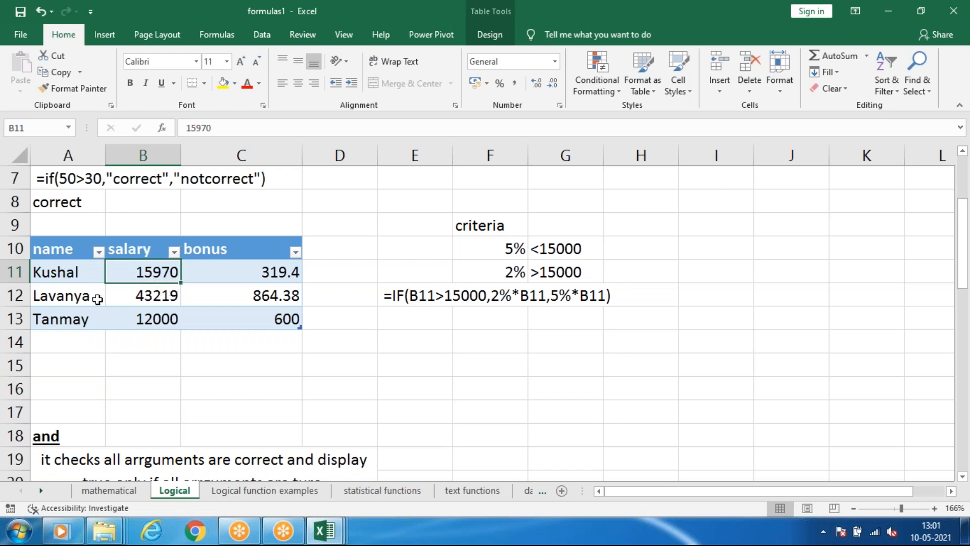
pyautogui.click(211, 245)
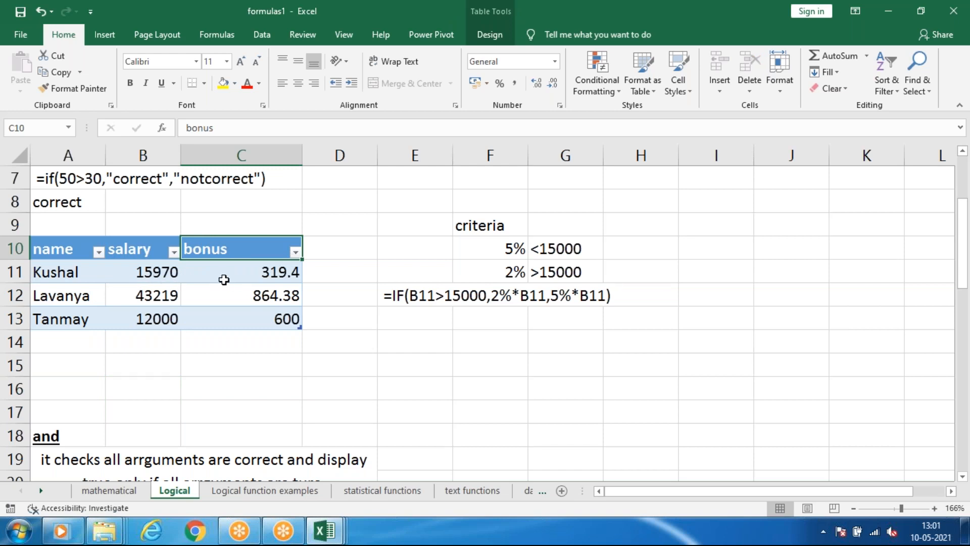
pyautogui.moveTo(62, 245); pyautogui.dragTo(229, 325)
pyautogui.click(230, 324)
# Copy the name and salary columns in A10:B13 and paste them starting at cell I9.
pyautogui.moveTo(51, 248); pyautogui.dragTo(123, 320)
pyautogui.hotkey('ctrl', 'c')
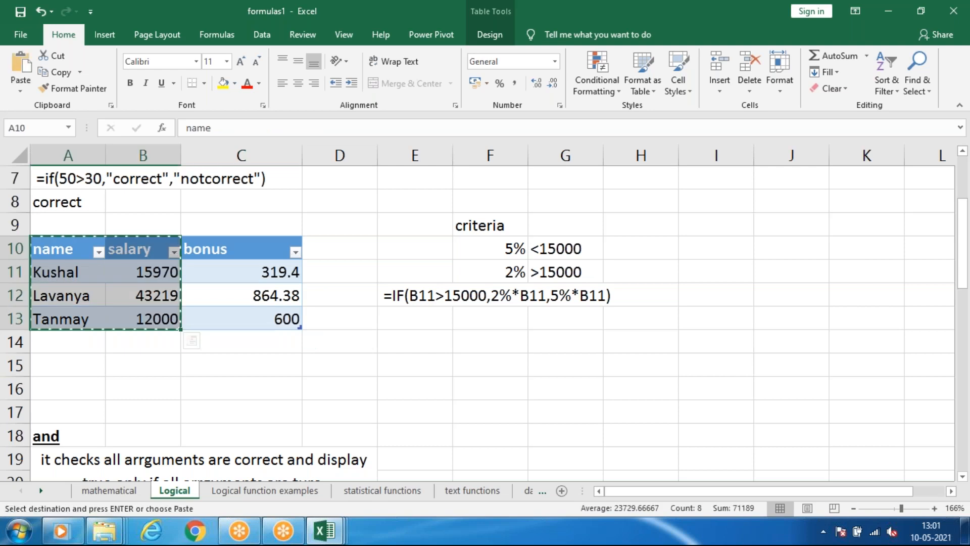
pyautogui.moveTo(682, 494); pyautogui.dragTo(710, 494)
pyautogui.click(577, 228)
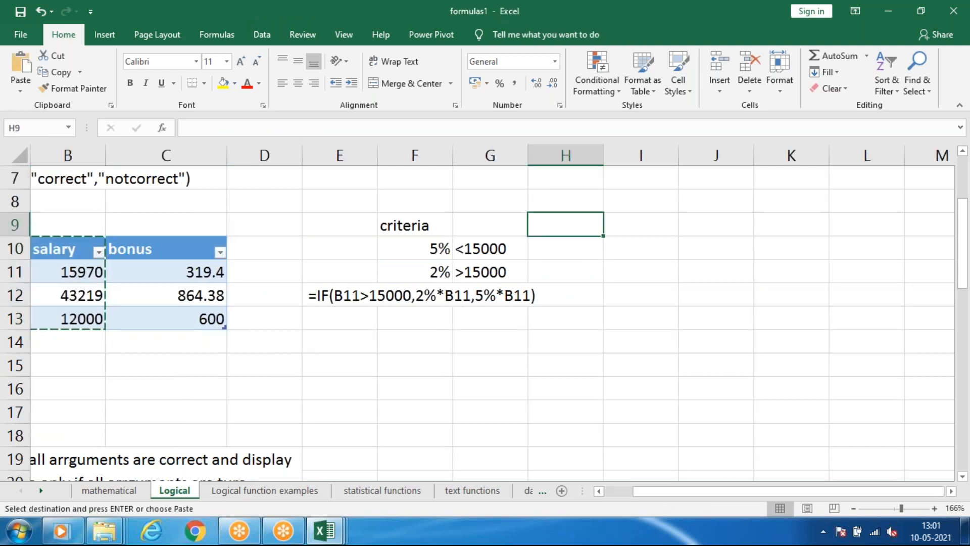
pyautogui.click(625, 230)
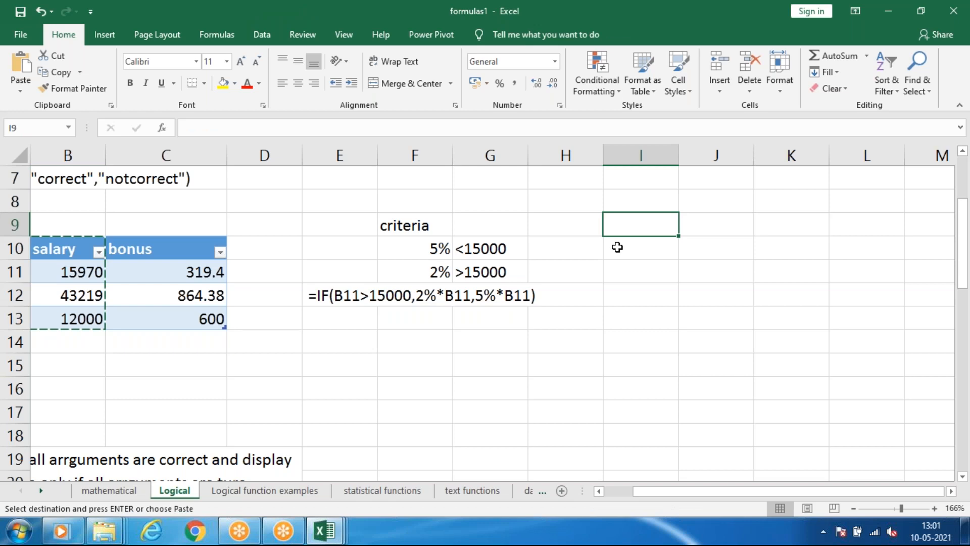
pyautogui.hotkey('ctrl', 'v')
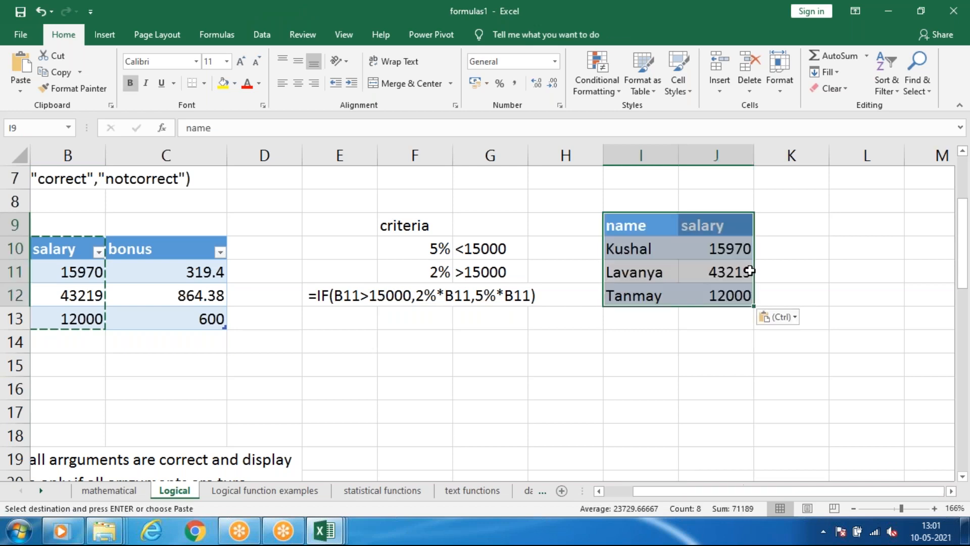
# Enter the heading bonus in K9, beside the copied salary column.
pyautogui.click(797, 230)
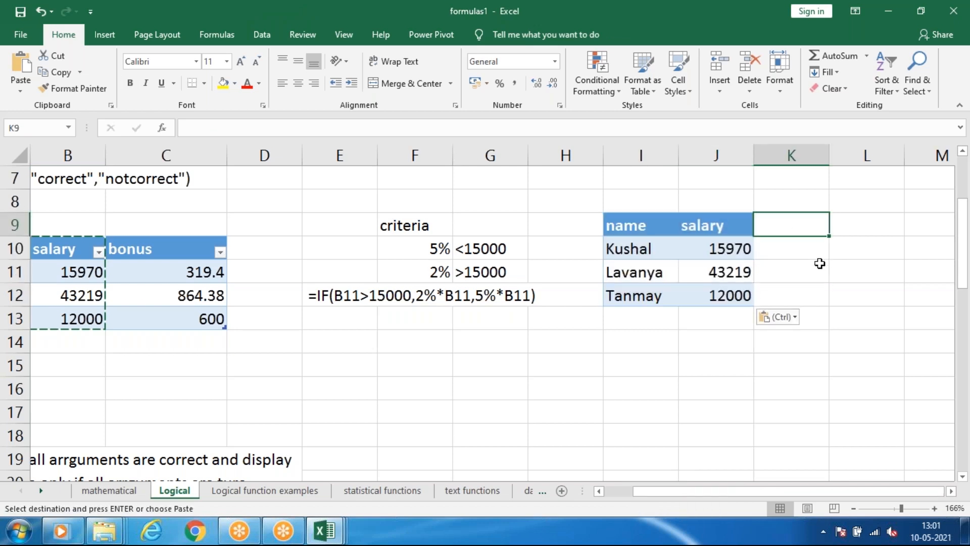
pyautogui.write('bonus')
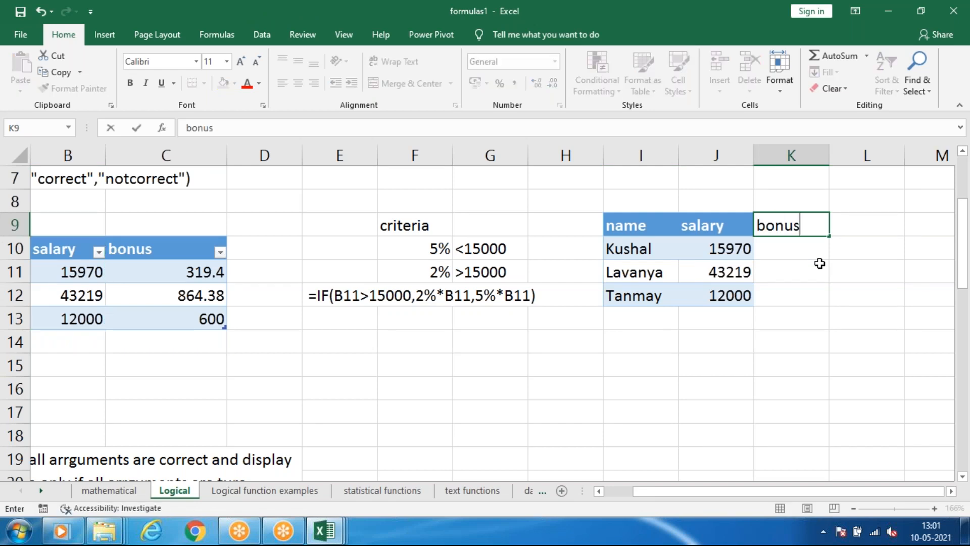
pyautogui.press('Return')
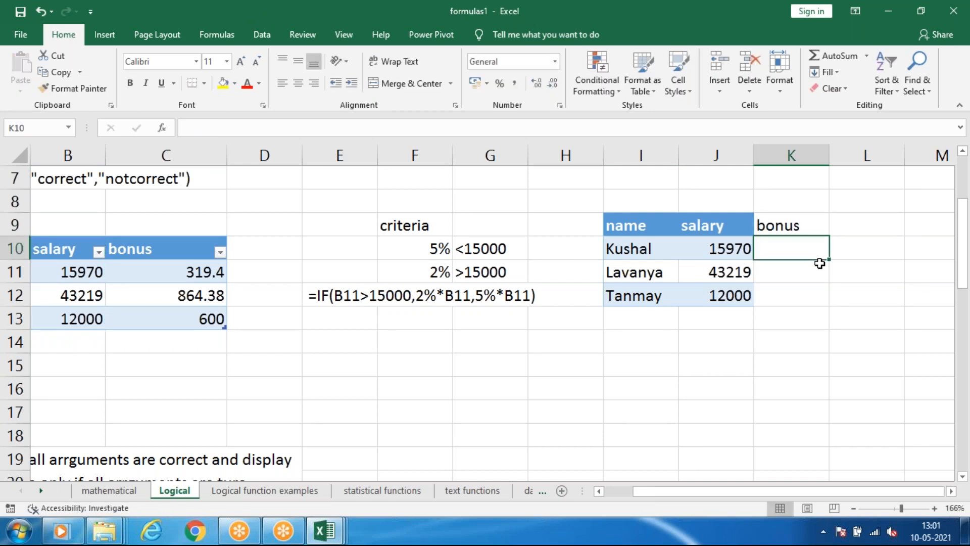
# Convert the range I9:K12, including the new bonus column, into a table with headers.
pyautogui.click(750, 225)
pyautogui.click(770, 230)
pyautogui.click(728, 226)
pyautogui.moveTo(640, 225); pyautogui.dragTo(762, 299)
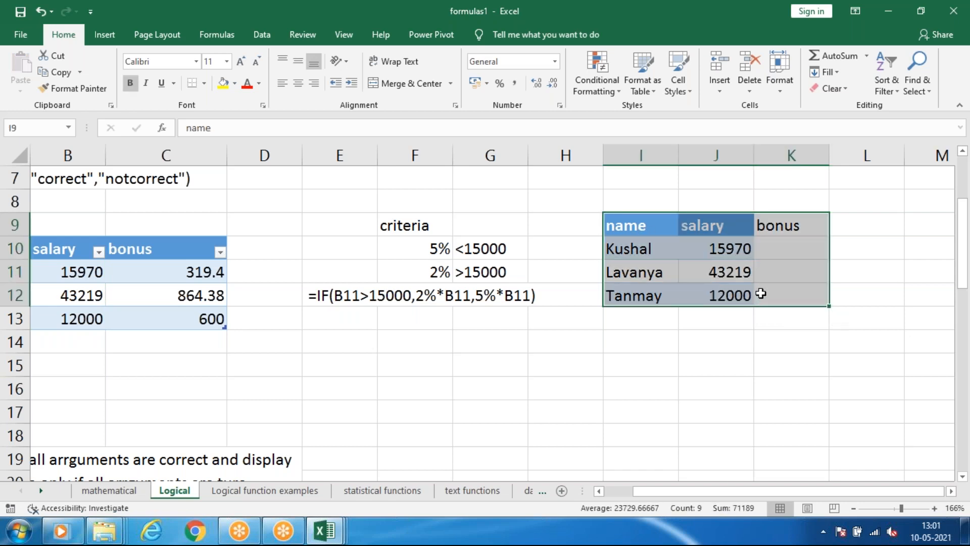
pyautogui.hotkey('ctrl', 't')
pyautogui.press('Return')
pyautogui.click(796, 277)
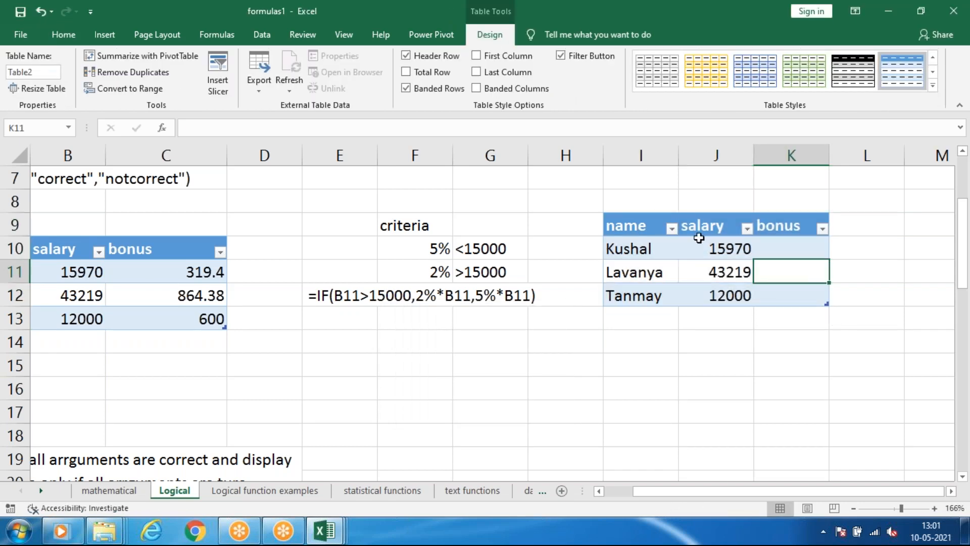
# Examine the bonus criteria in F10:G11 alongside the first salary and empty bonus cell of the new table.
pyautogui.click(787, 243)
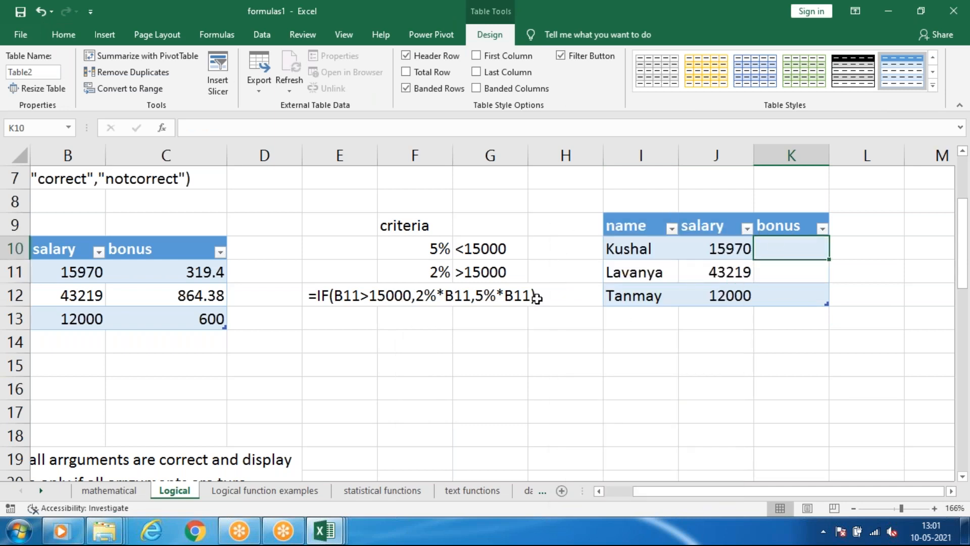
pyautogui.click(721, 251)
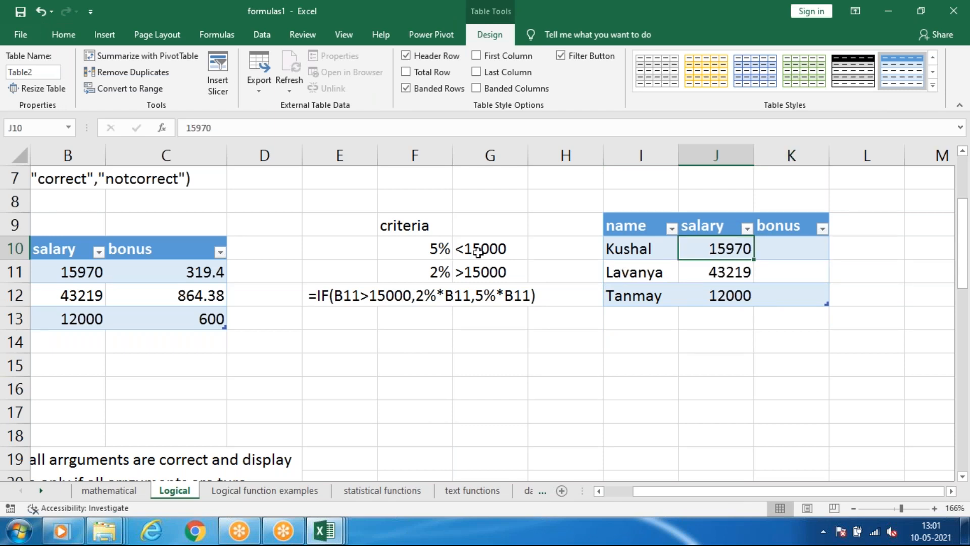
pyautogui.click(428, 252)
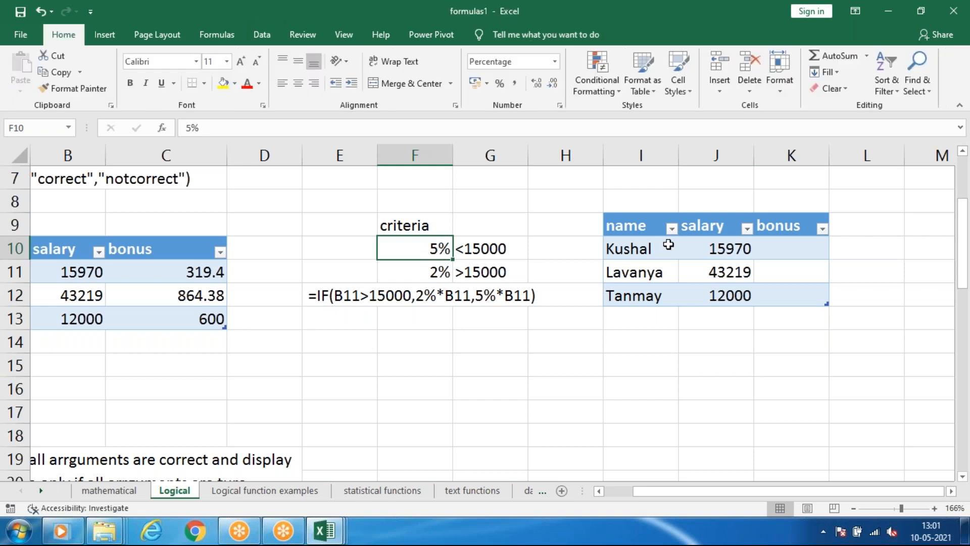
pyautogui.click(776, 249)
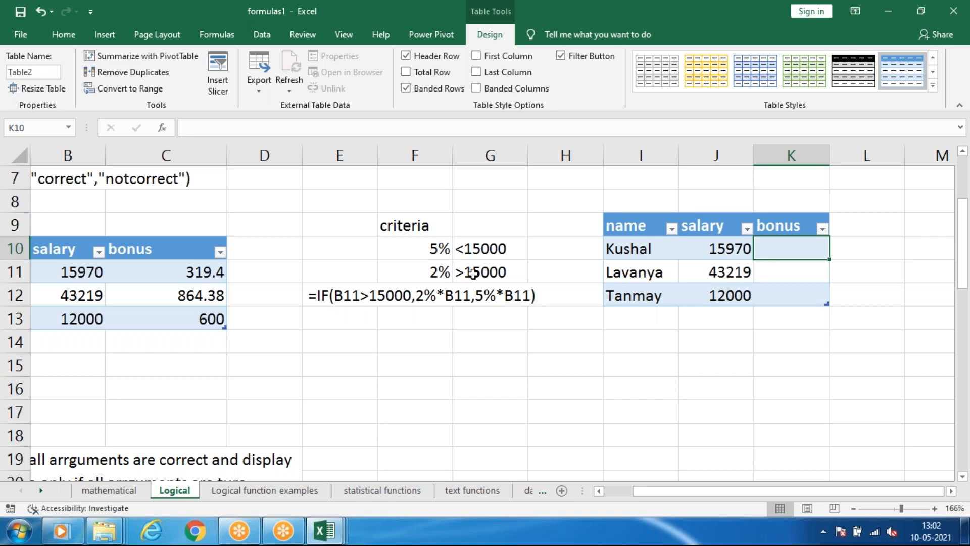
pyautogui.click(433, 277)
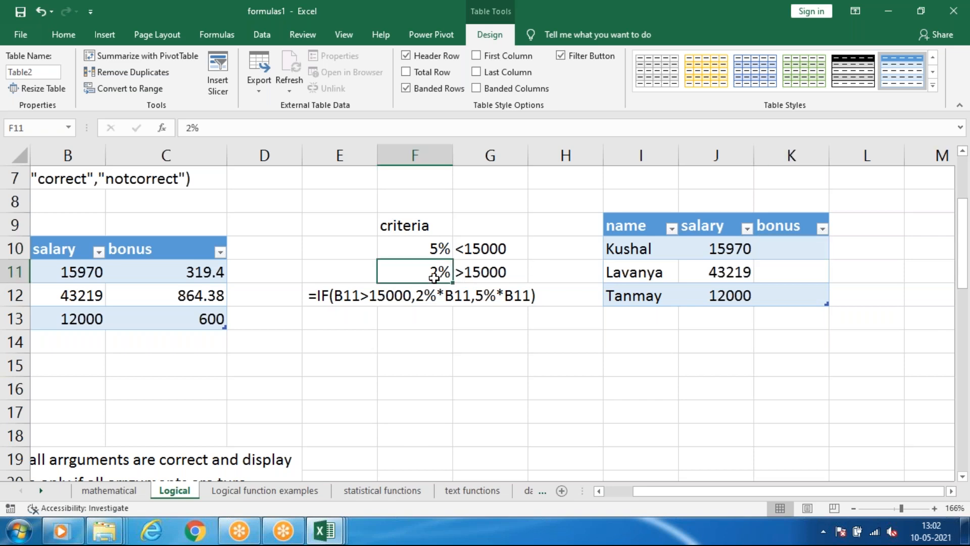
pyautogui.click(782, 245)
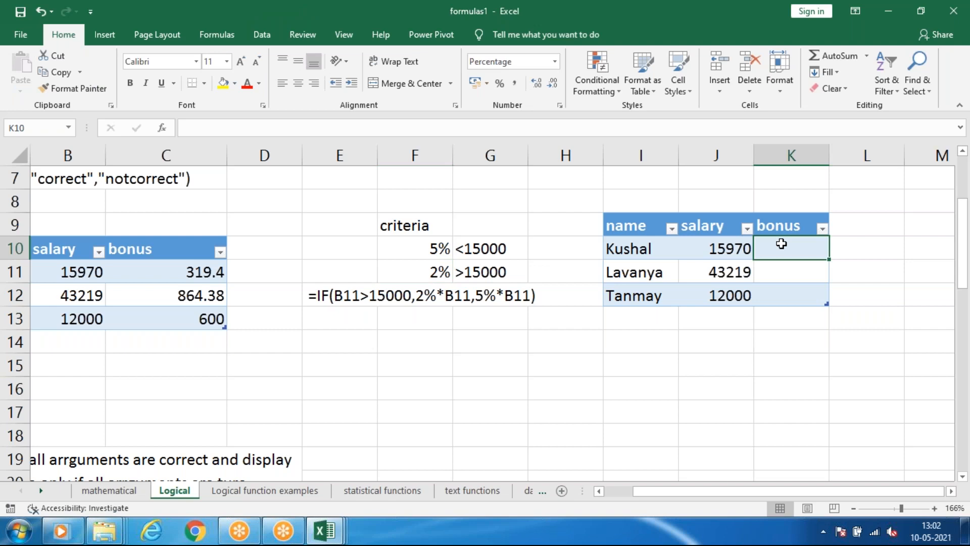
pyautogui.click(496, 249)
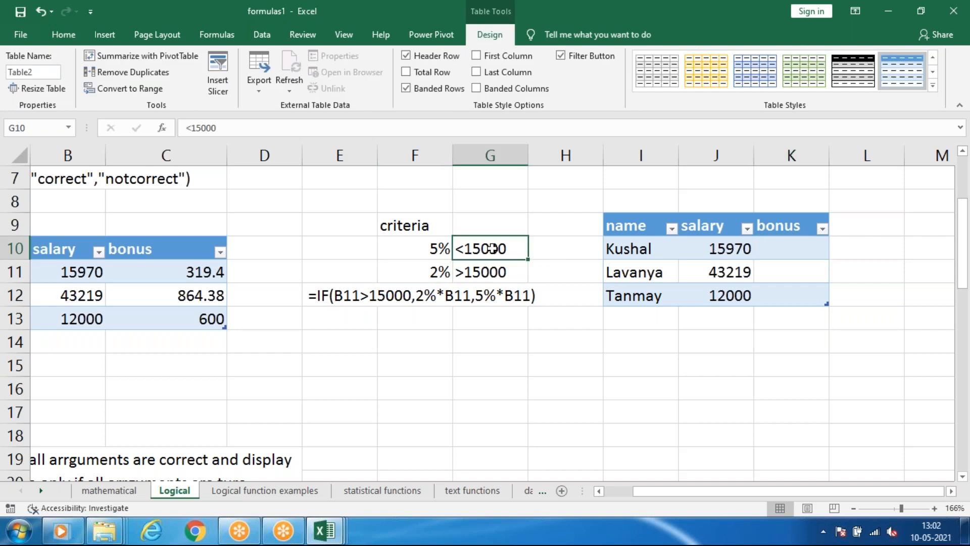
pyautogui.click(811, 254)
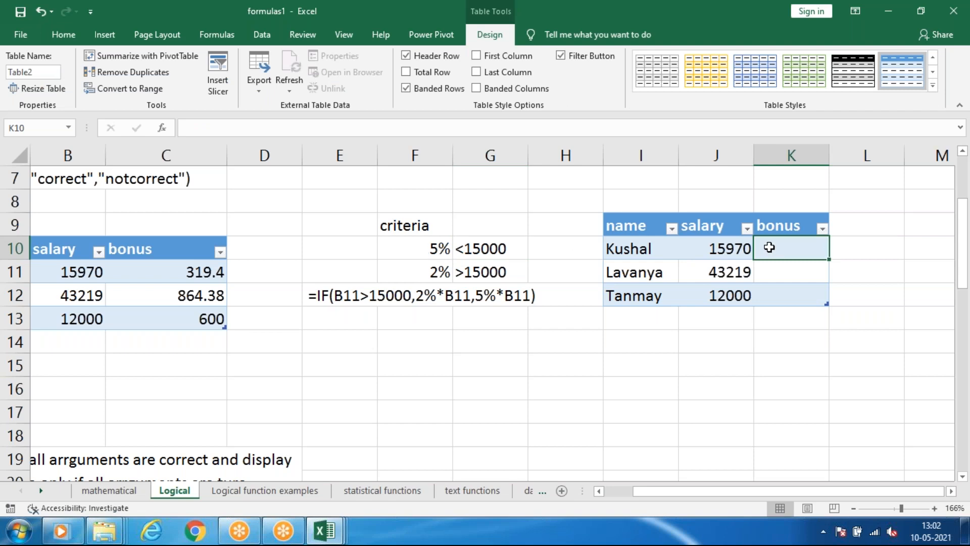
pyautogui.click(737, 250)
pyautogui.click(786, 253)
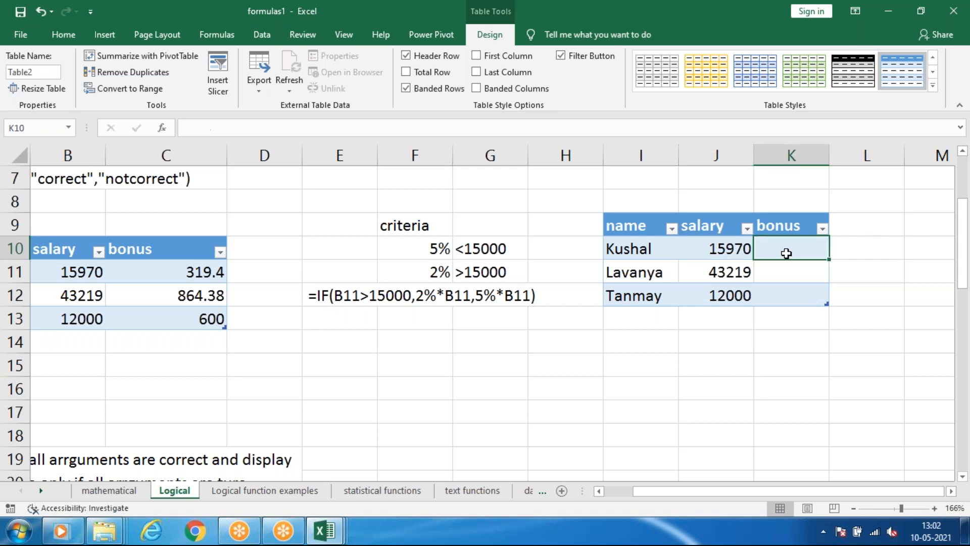
# Change the first two salaries in the new table to 10000 in J10 and 40000 in J11.
pyautogui.click(717, 273)
pyautogui.press('Up')
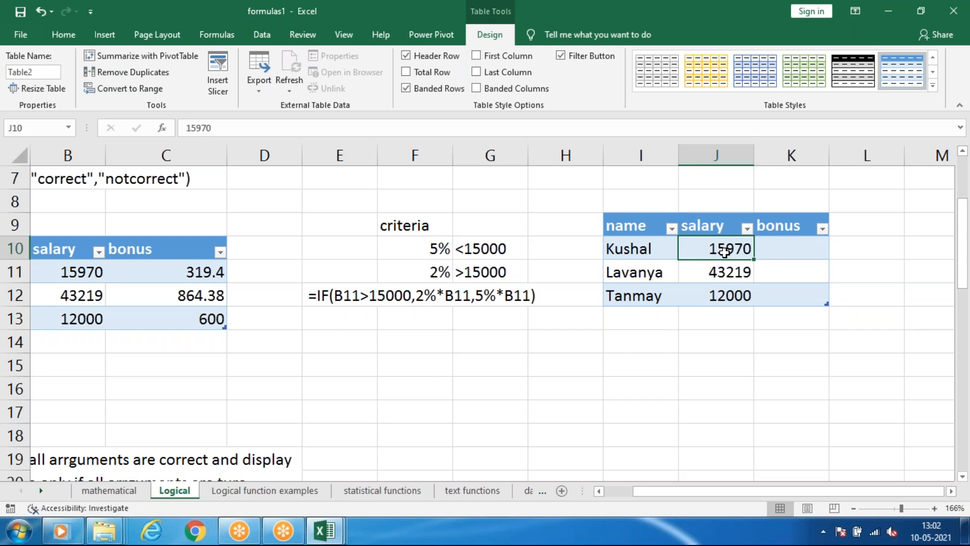
pyautogui.write('10000')
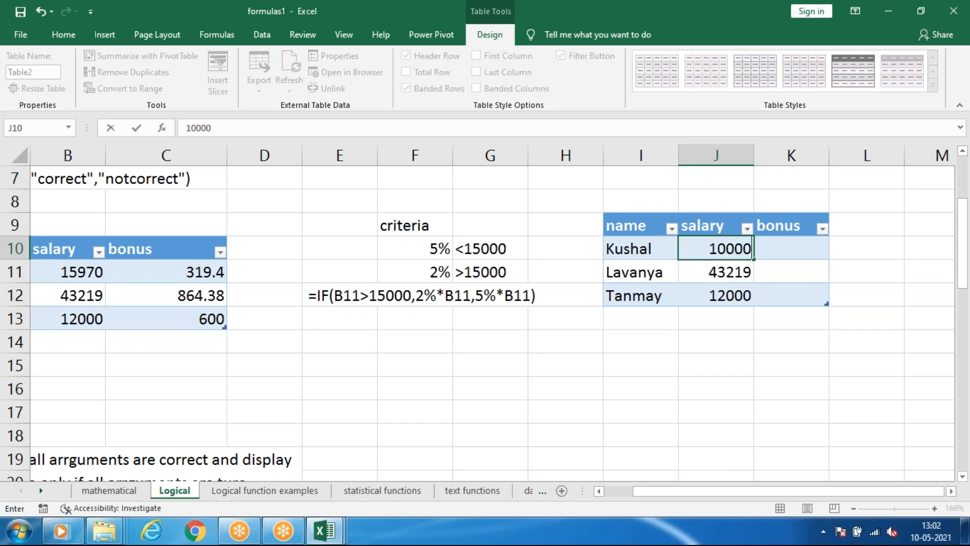
pyautogui.press('Return')
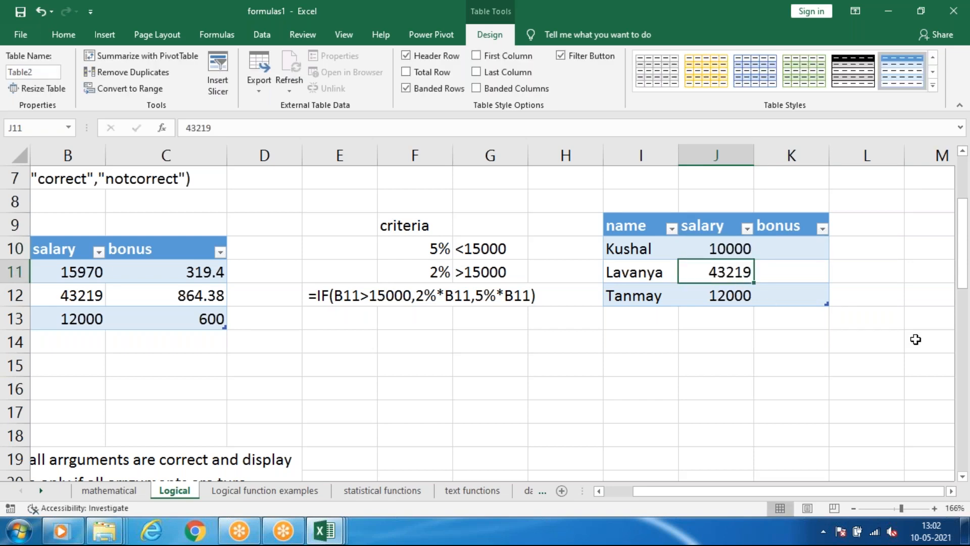
pyautogui.write('40000')
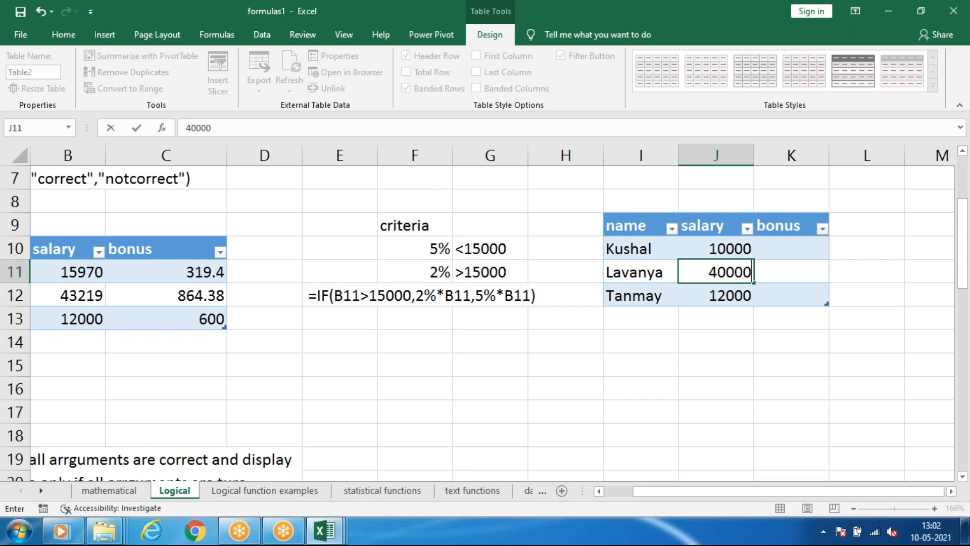
pyautogui.click(775, 351)
pyautogui.click(827, 249)
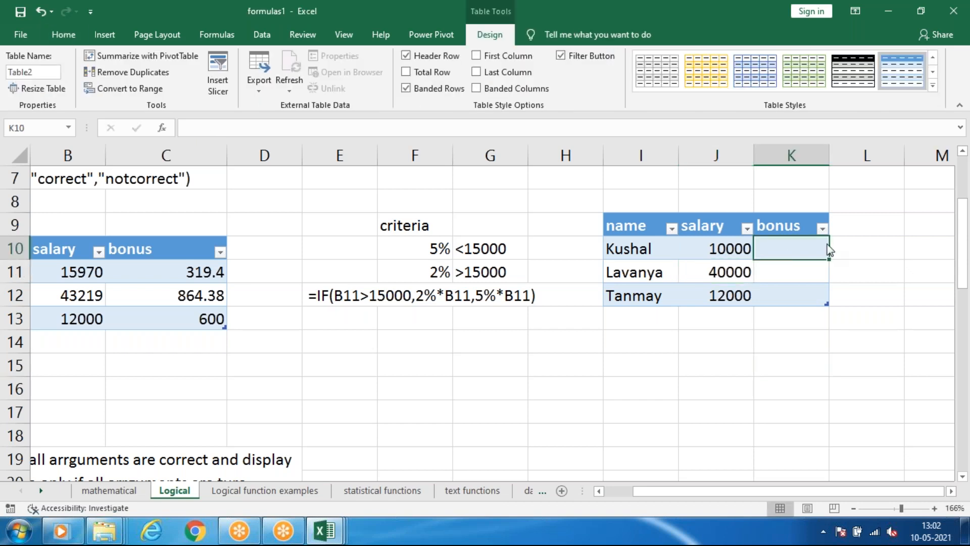
pyautogui.click(809, 313)
pyautogui.click(762, 249)
pyautogui.write('=if')
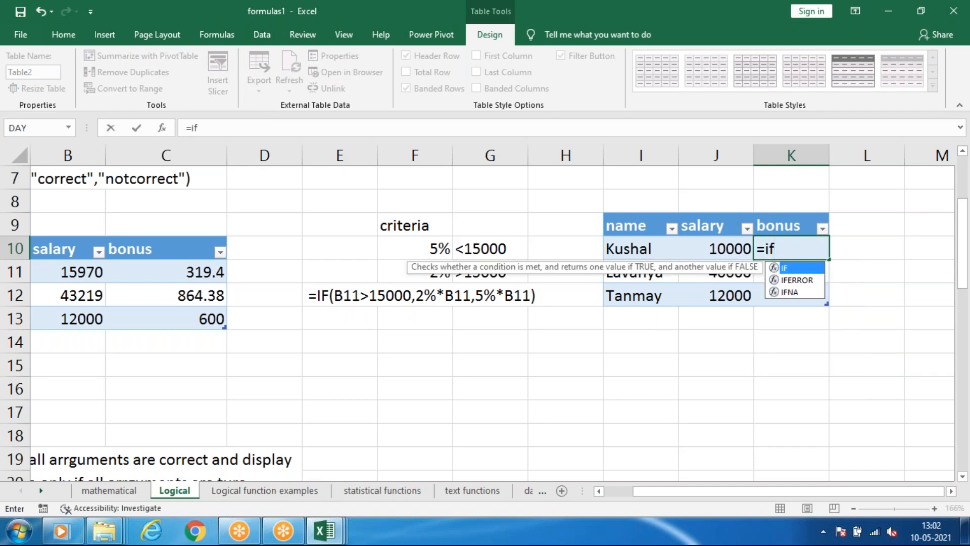
pyautogui.press('Tab')
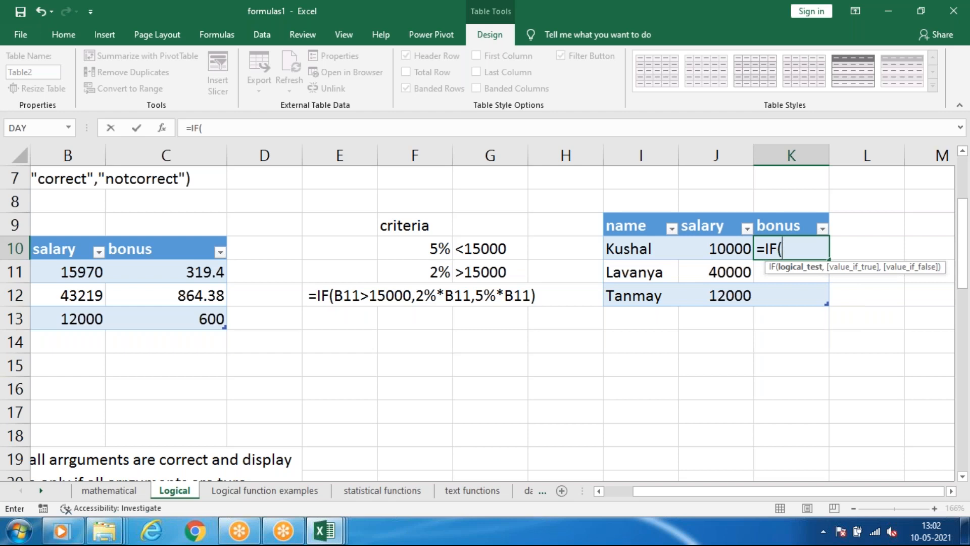
pyautogui.click(714, 246)
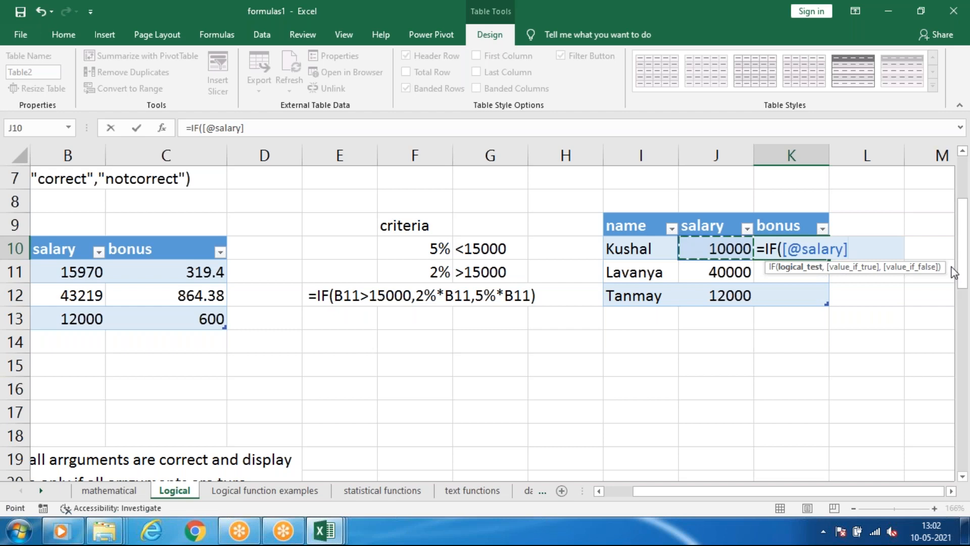
pyautogui.click(865, 366)
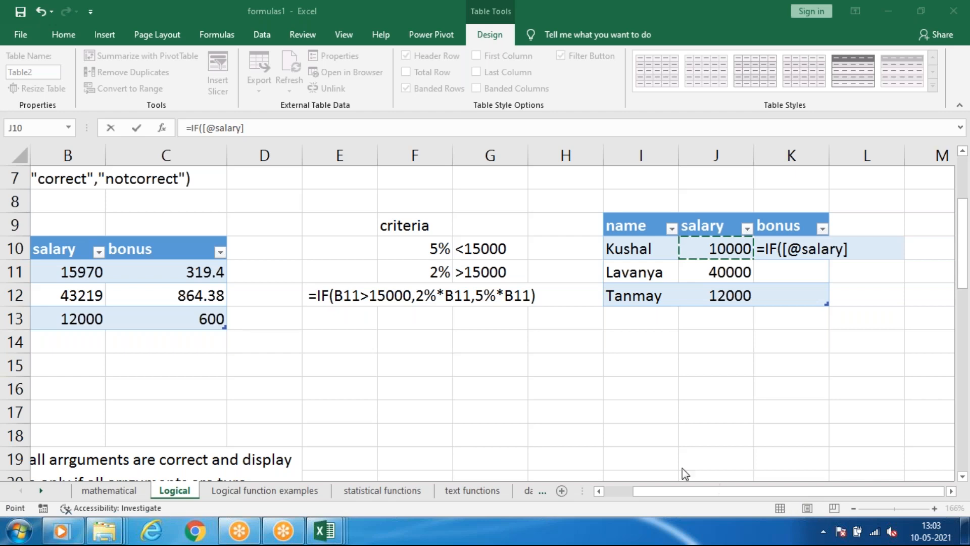
pyautogui.write('>')
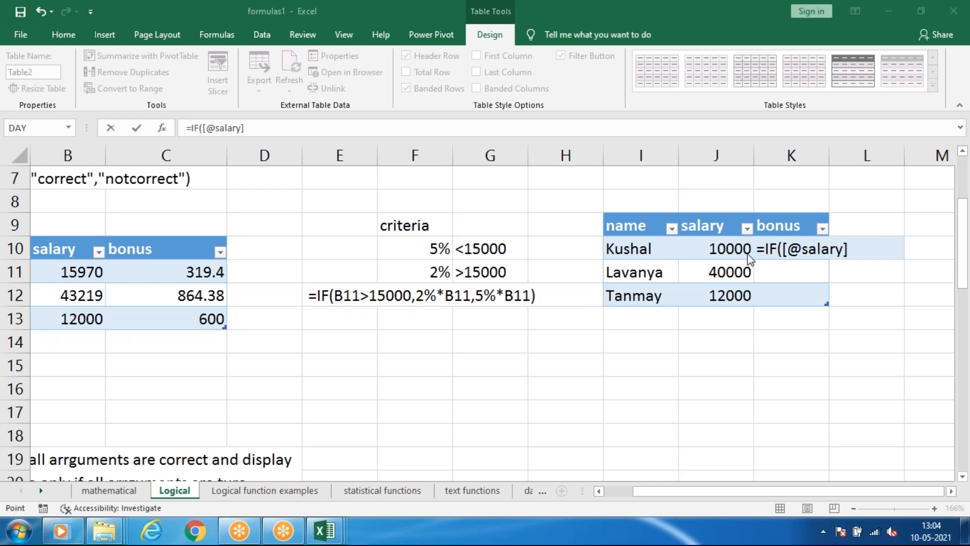
pyautogui.click(363, 8)
pyautogui.click(674, 256)
pyautogui.click(824, 254)
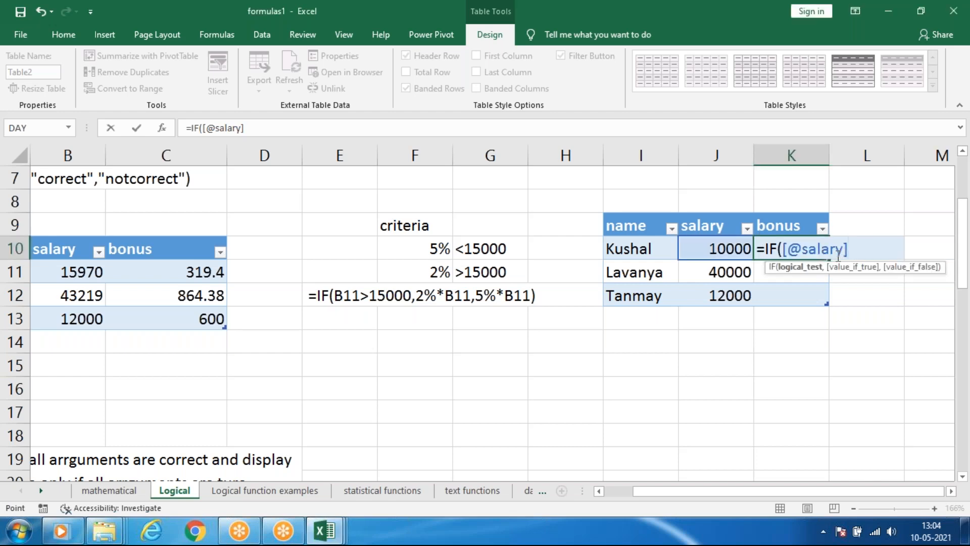
pyautogui.press('BackSpace')
pyautogui.press('BackSpace')
pyautogui.press('BackSpace')
pyautogui.press('BackSpace')
pyautogui.press('BackSpace')
pyautogui.press('BackSpace')
pyautogui.press('BackSpace')
pyautogui.press('BackSpace')
pyautogui.press('BackSpace')
pyautogui.press('BackSpace')
pyautogui.press('BackSpace')
pyautogui.press('BackSpace')
pyautogui.press('BackSpace')
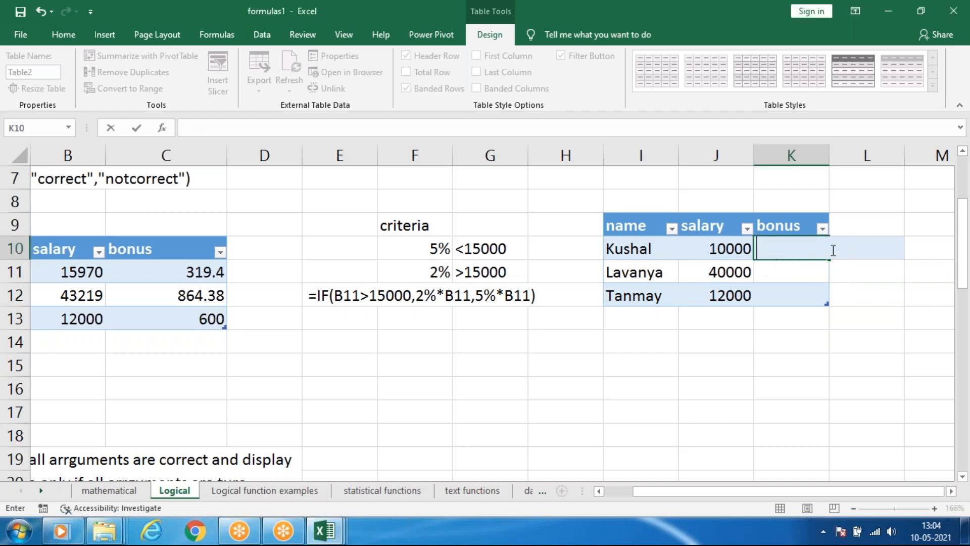
pyautogui.click(721, 249)
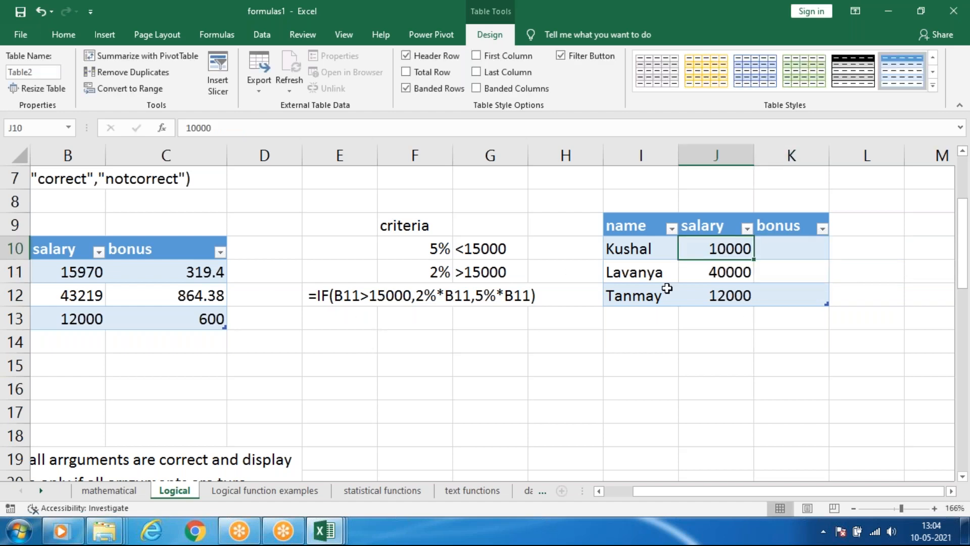
# Examine the description of IF among the logical functions and the IF syntax note in A5.
pyautogui.scroll(2, 671, 292)
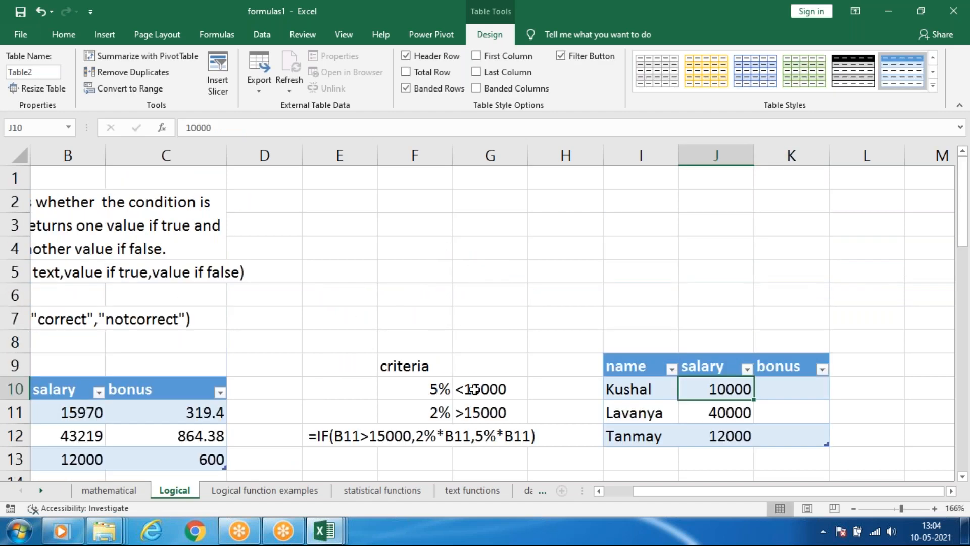
pyautogui.click(628, 494)
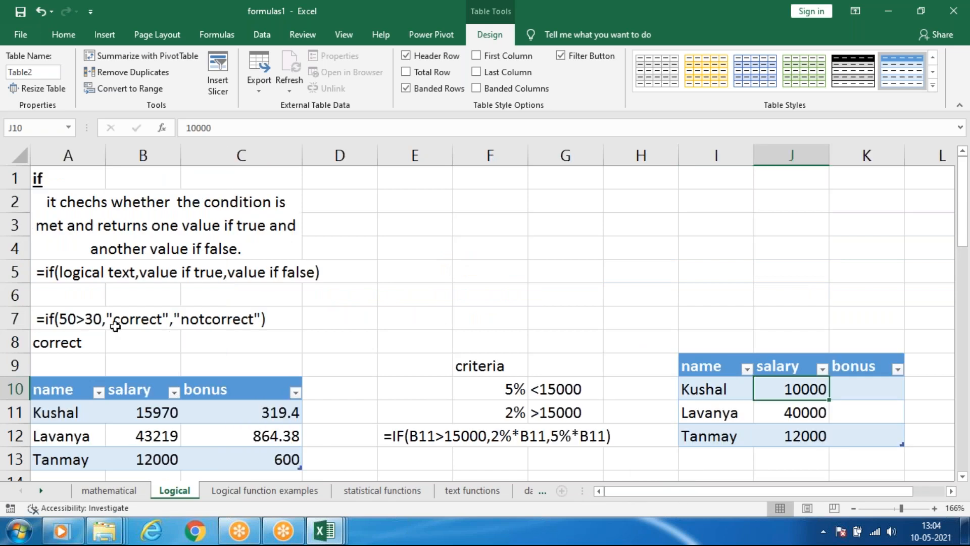
pyautogui.scroll(-1, 115, 326)
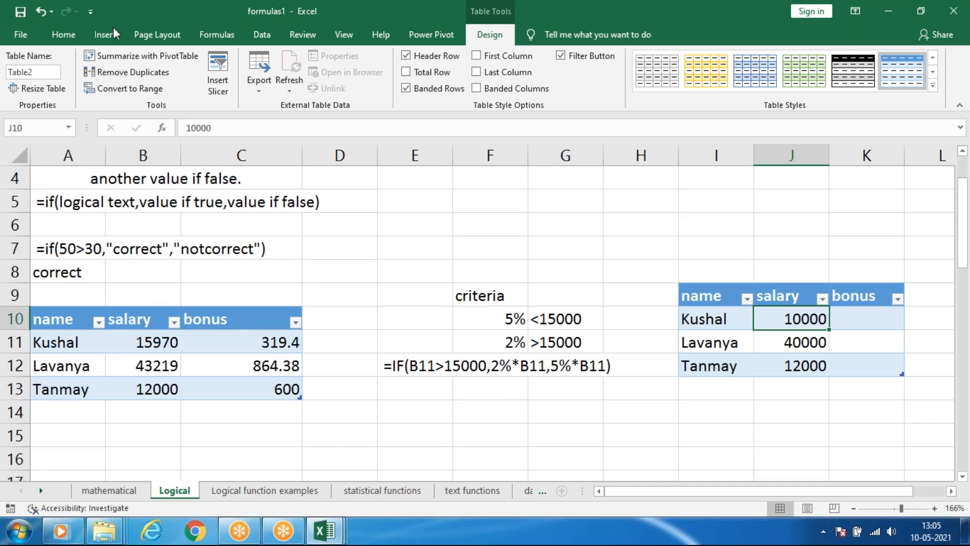
pyautogui.click(217, 35)
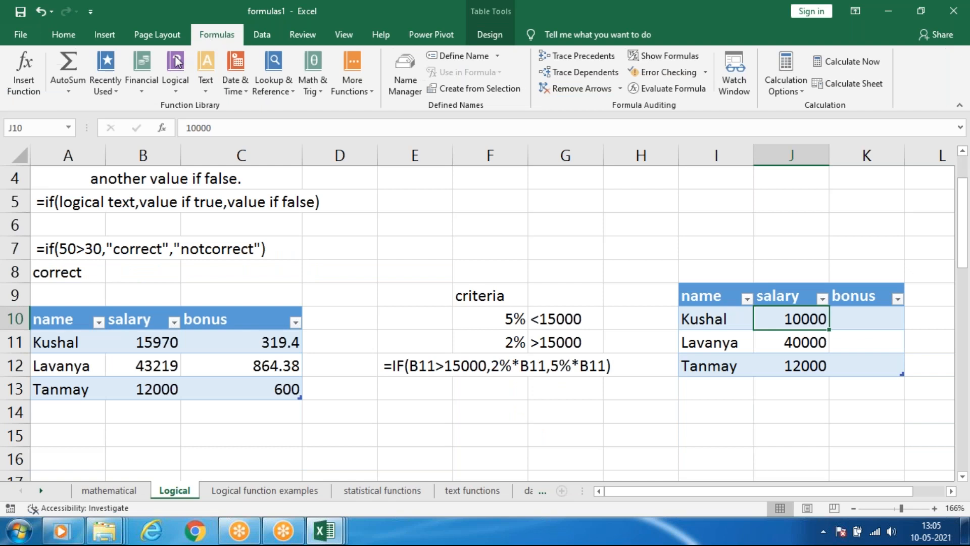
pyautogui.click(173, 86)
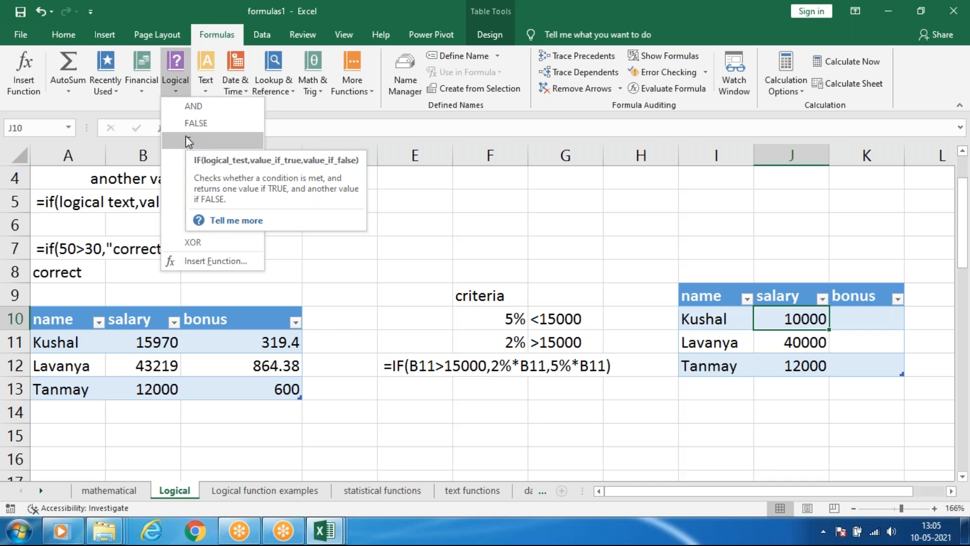
pyautogui.click(180, 84)
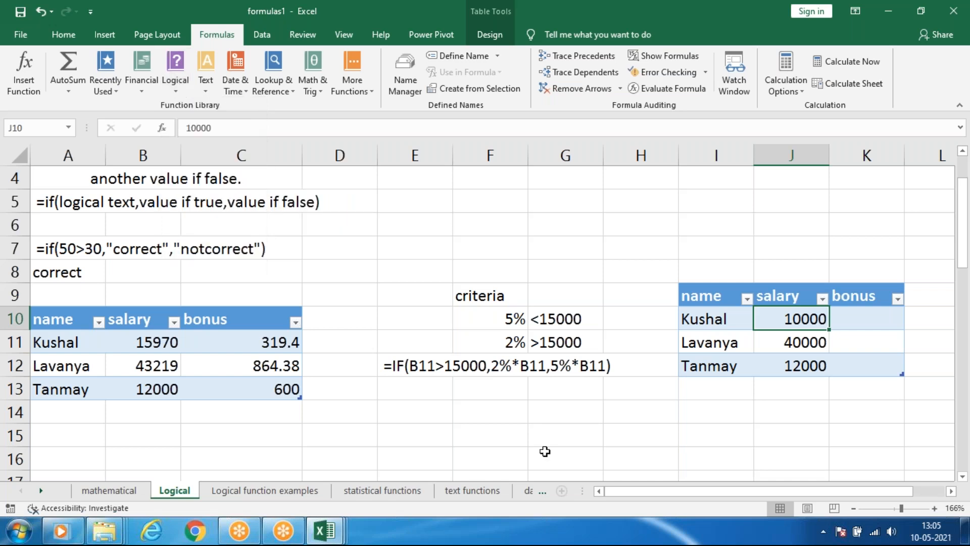
pyautogui.scroll(1, 96, 247)
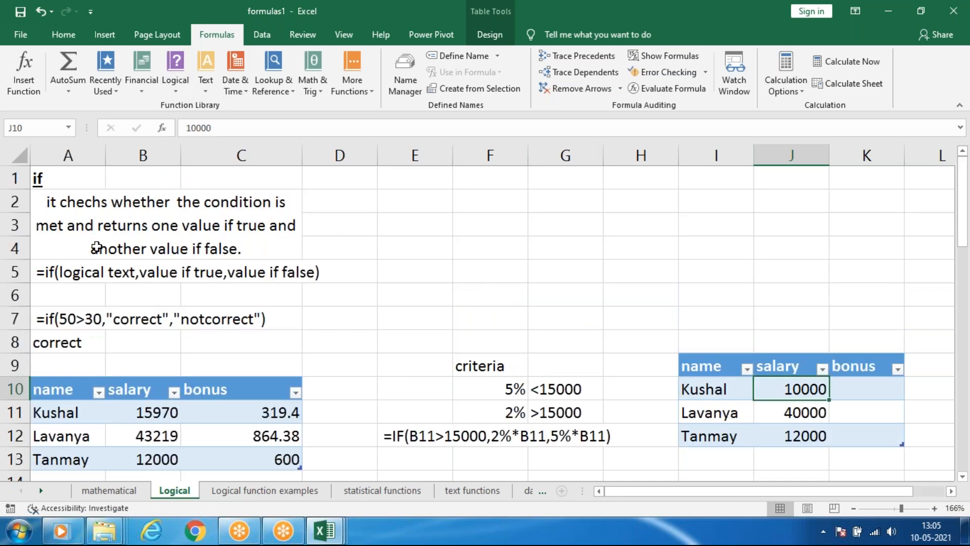
pyautogui.click(77, 275)
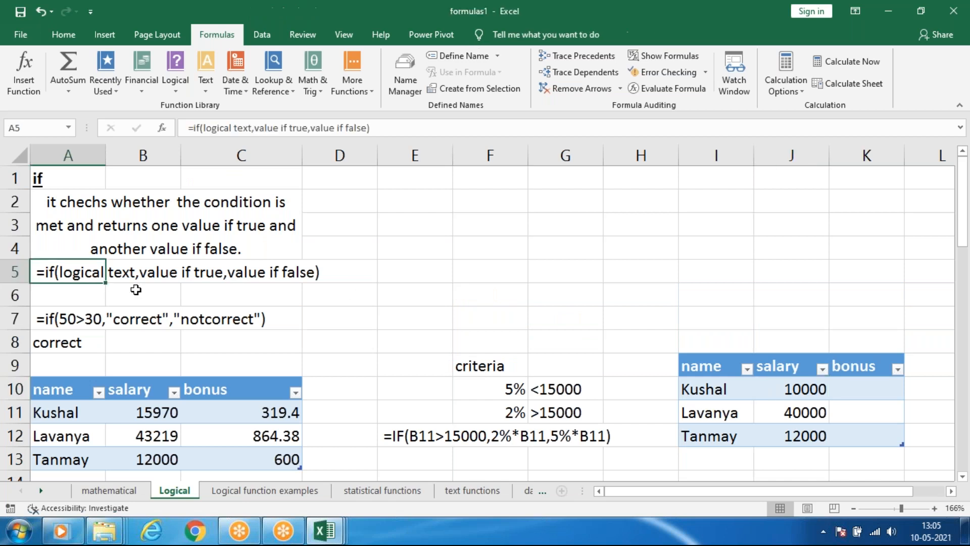
# Enter an IF formula in F4 testing 50==50 with results true and false, accepting the correction to =IF(50=50,true,false).
pyautogui.click(519, 257)
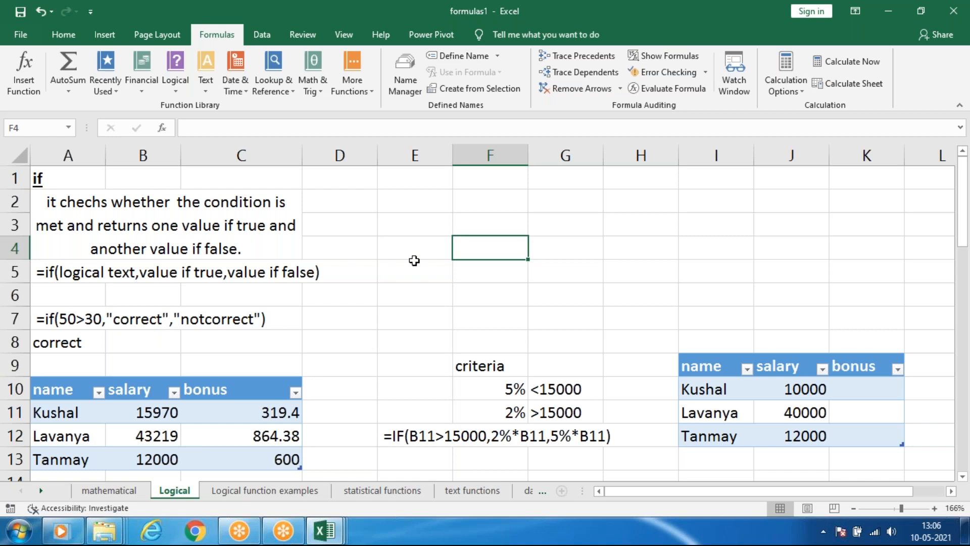
pyautogui.write('=')
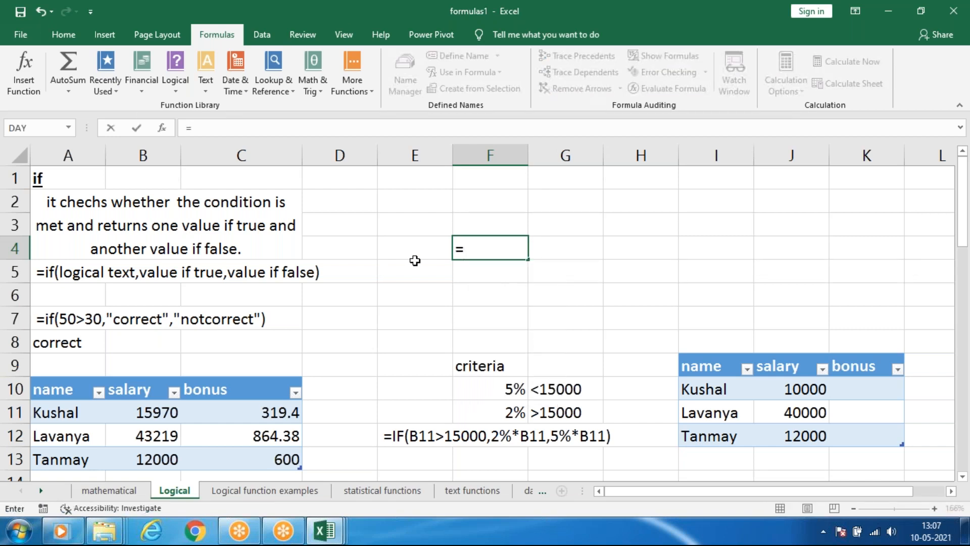
pyautogui.write('=f')
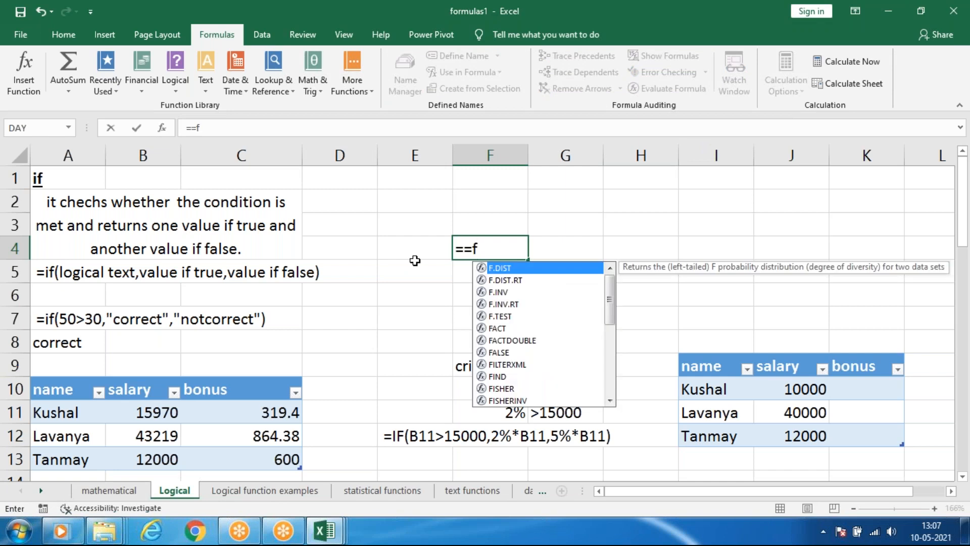
pyautogui.press('BackSpace')
pyautogui.press('BackSpace')
pyautogui.write('i')
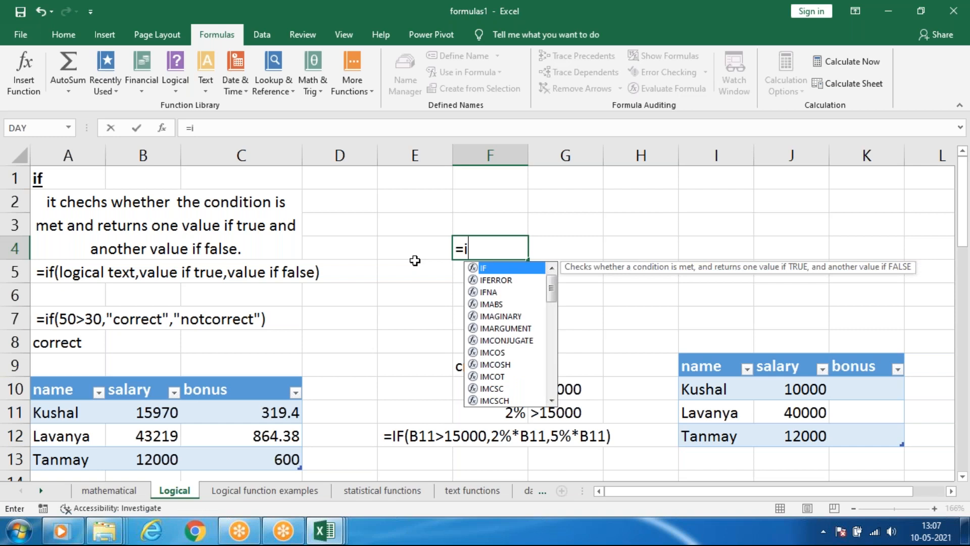
pyautogui.write('f')
pyautogui.press('Tab')
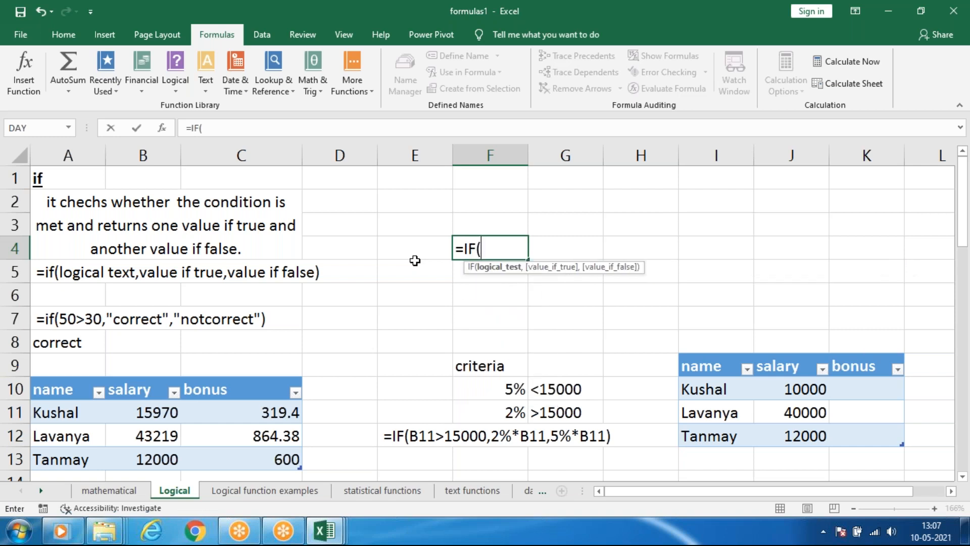
pyautogui.write('50==50')
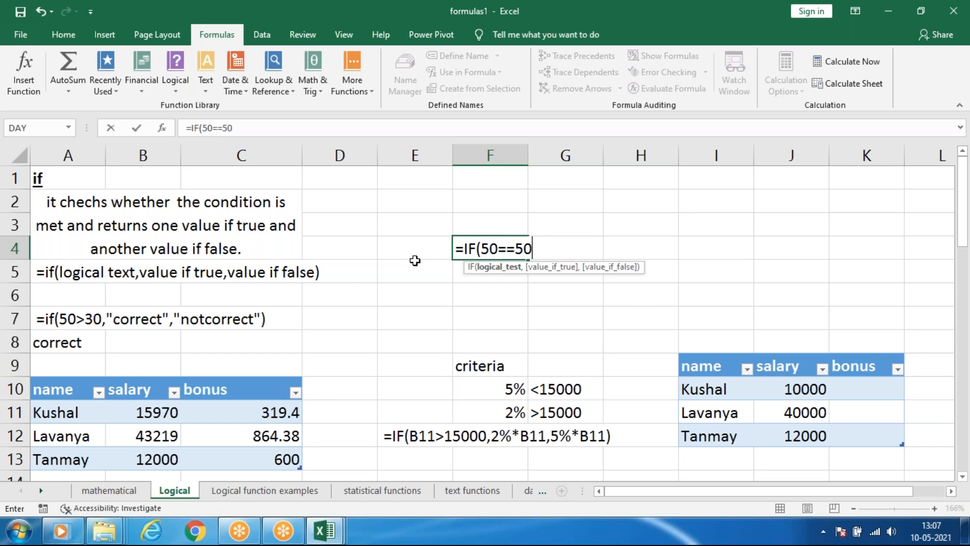
pyautogui.write(',')
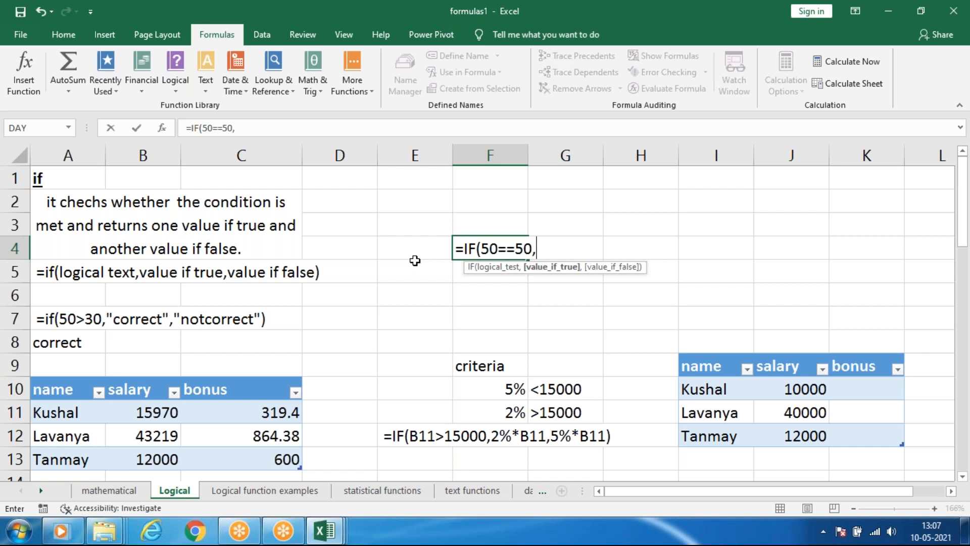
pyautogui.write('true')
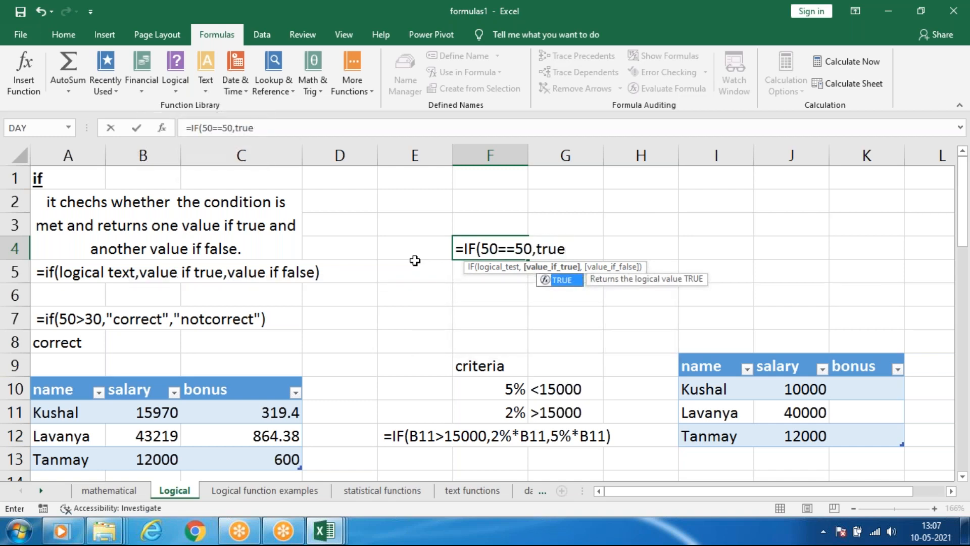
pyautogui.write(',')
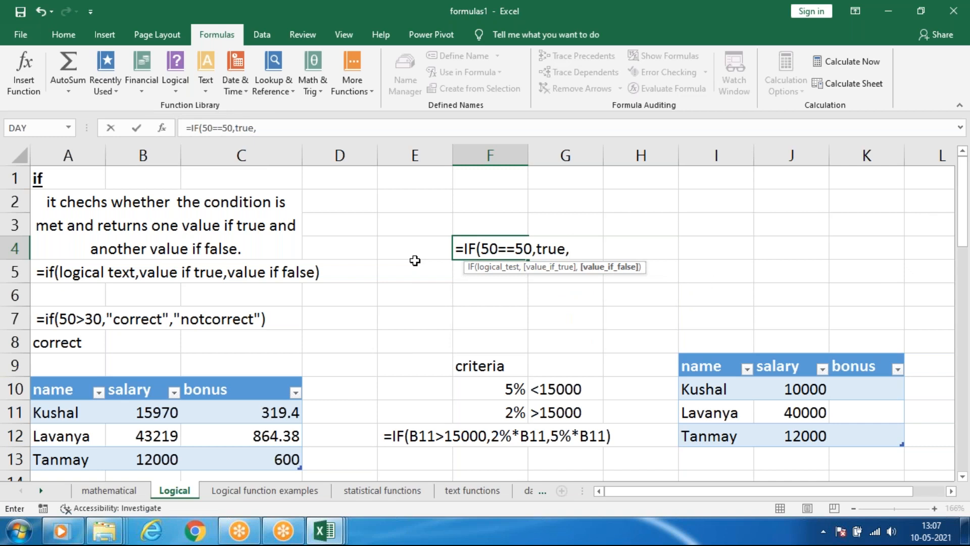
pyautogui.write('false')
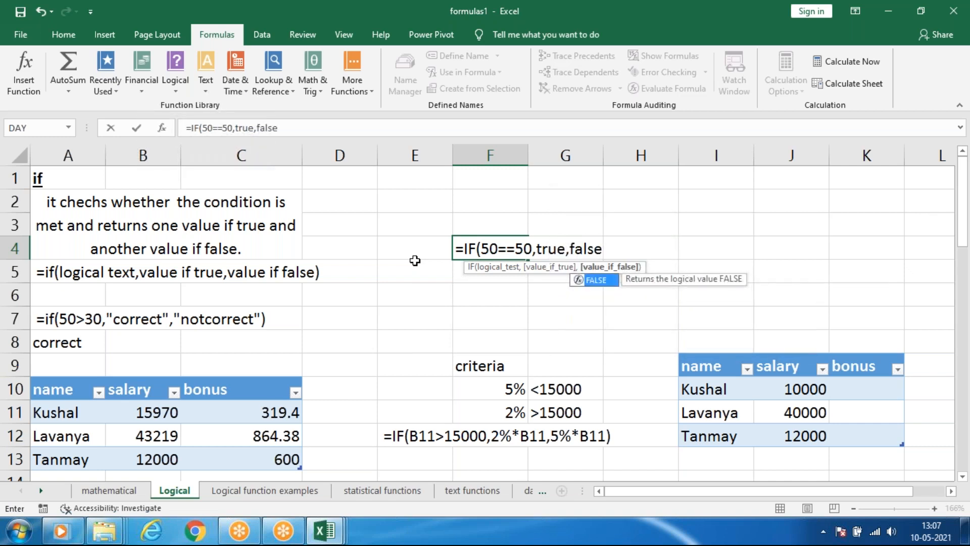
pyautogui.press('Return')
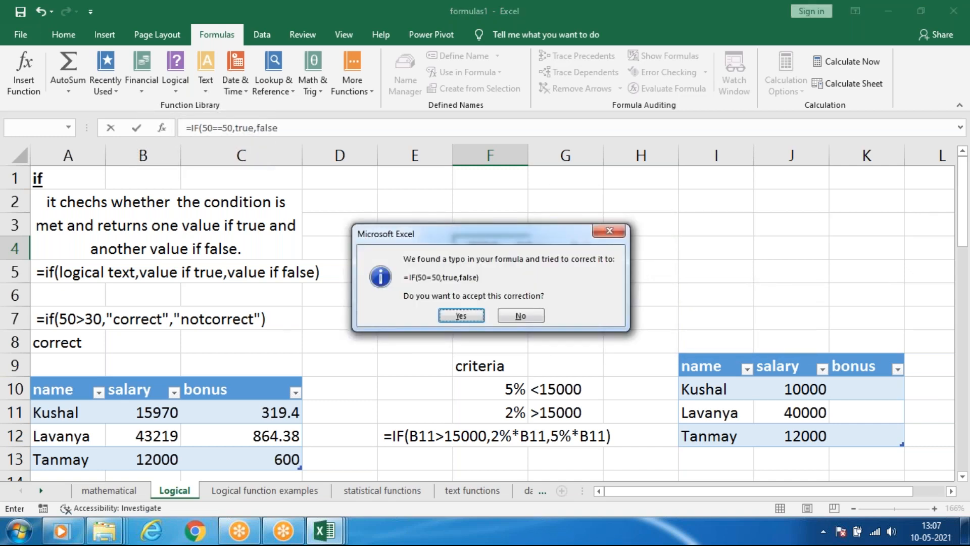
pyautogui.press('Return')
# Examine the equality test and the value_if_true argument of the IF formula in F4.
pyautogui.click(470, 245)
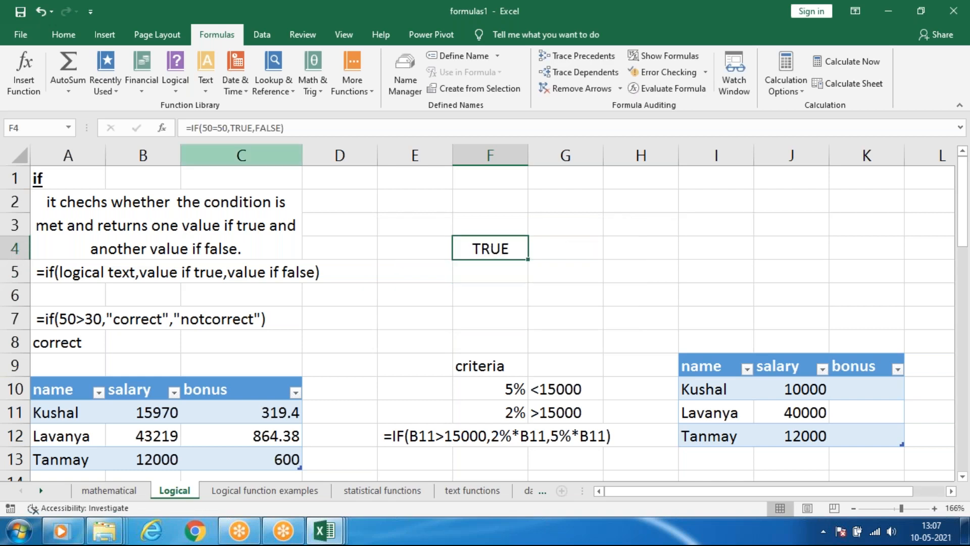
pyautogui.moveTo(223, 128); pyautogui.dragTo(210, 126)
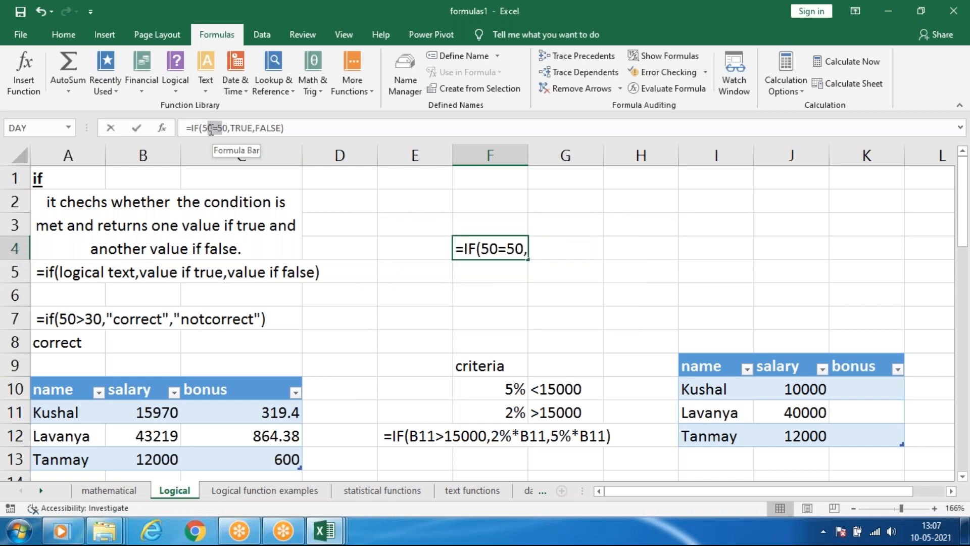
pyautogui.moveTo(498, 247); pyautogui.dragTo(507, 247)
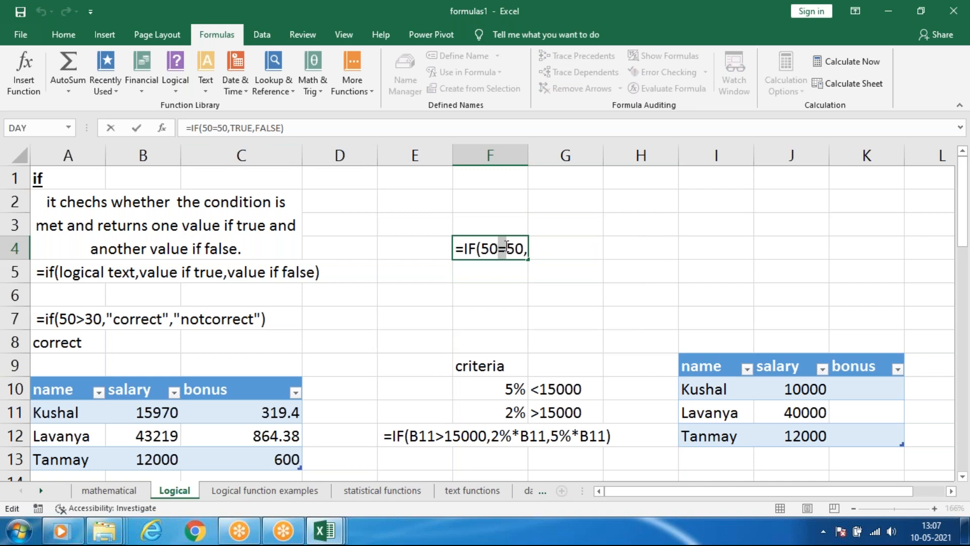
pyautogui.click(507, 247)
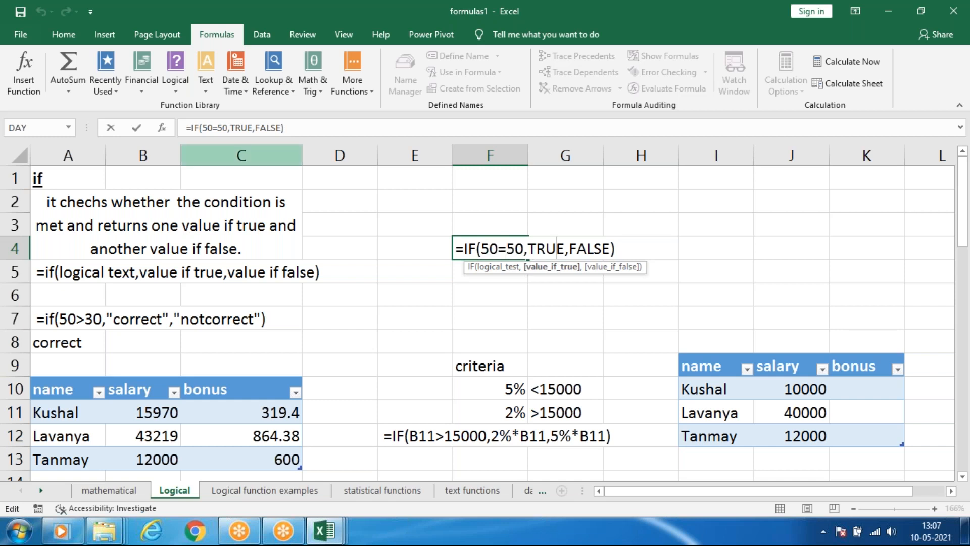
pyautogui.click(290, 157)
pyautogui.click(493, 250)
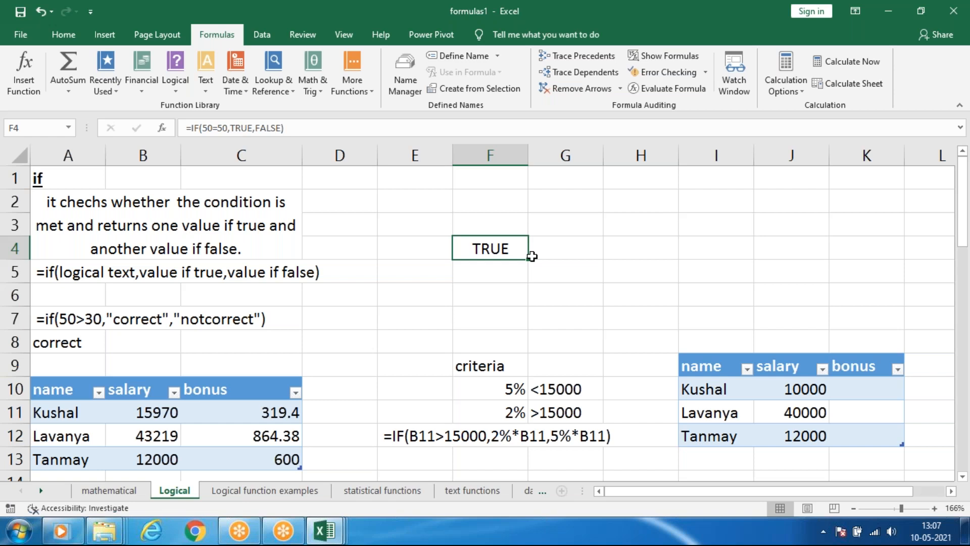
# Replace the TRUE result in F4's IF formula with the text "correct".
pyautogui.click(267, 128)
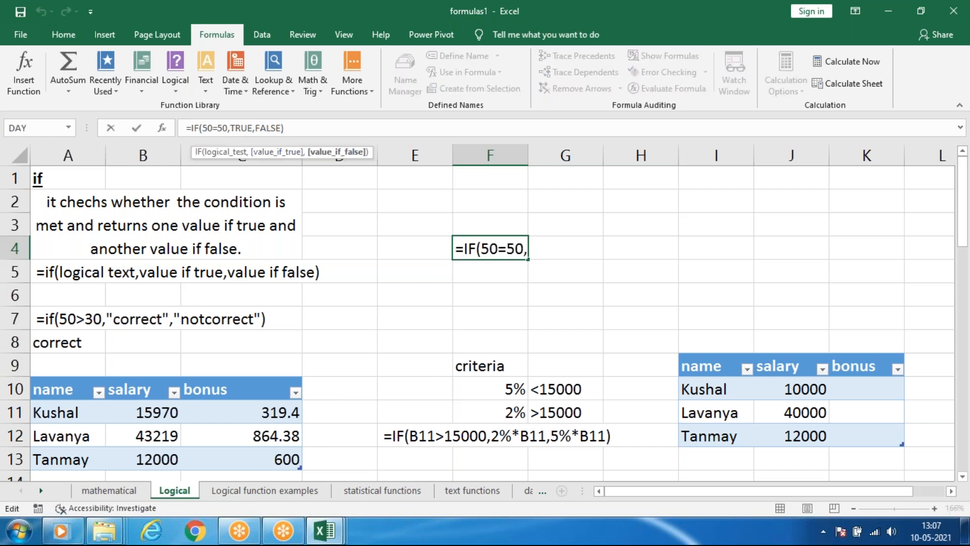
pyautogui.click(253, 127)
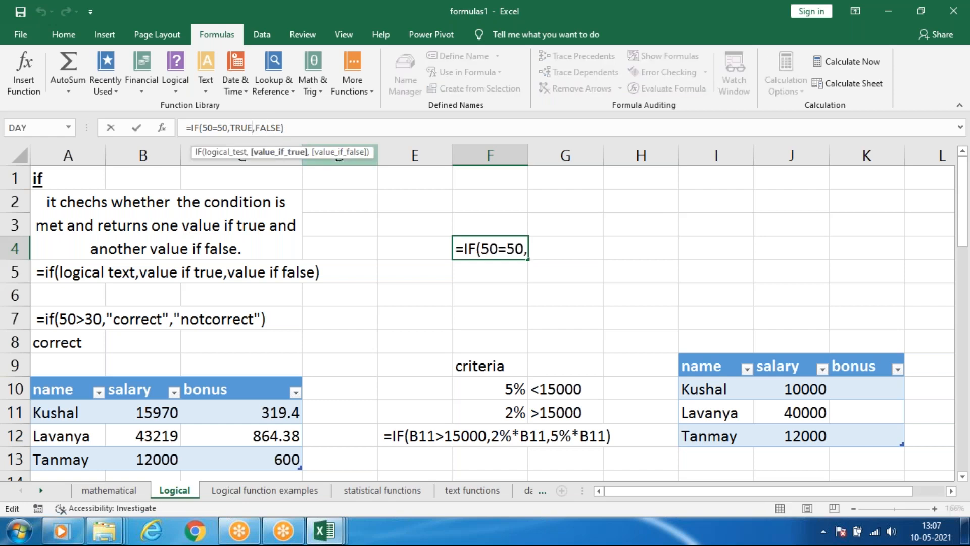
pyautogui.press('BackSpace')
pyautogui.press('BackSpace')
pyautogui.press('BackSpace')
pyautogui.press('BackSpace')
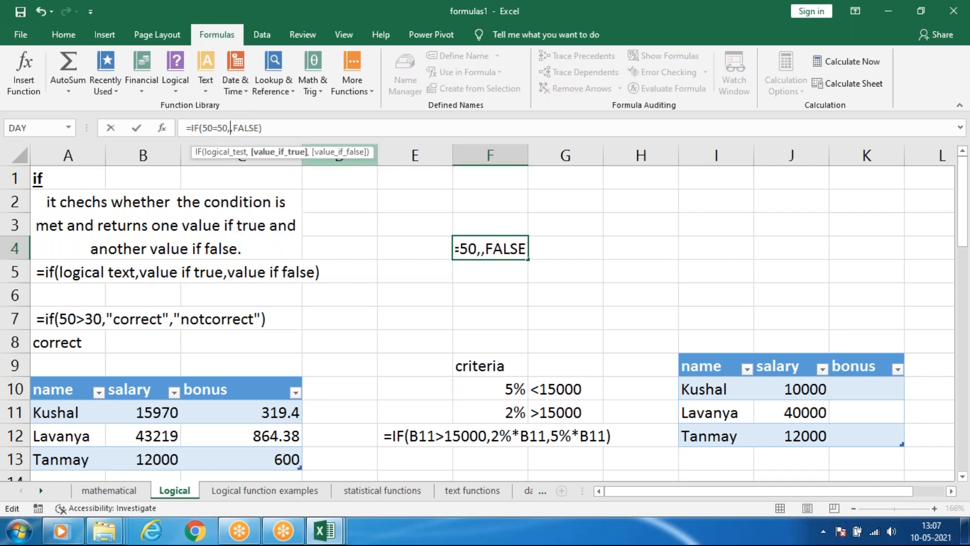
pyautogui.write('""')
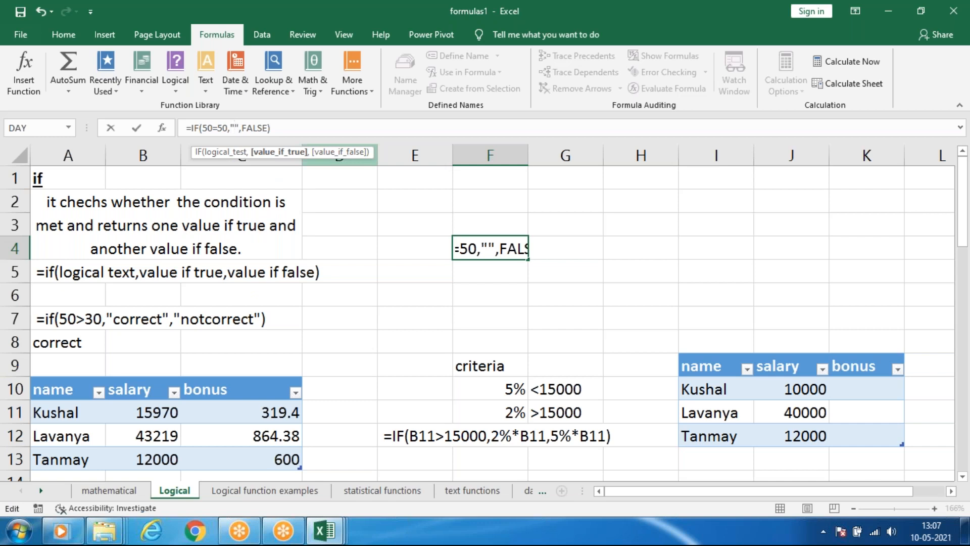
pyautogui.write('5')
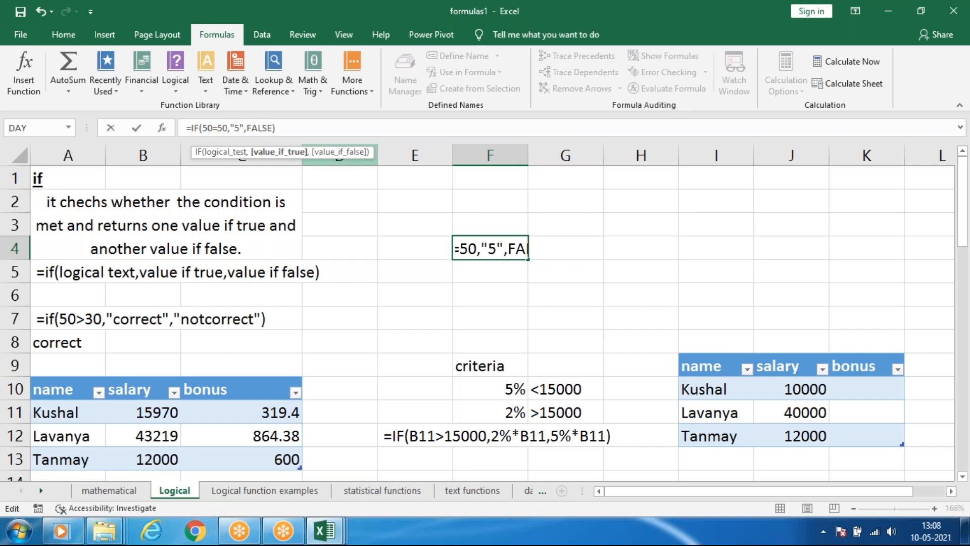
pyautogui.press('BackSpace')
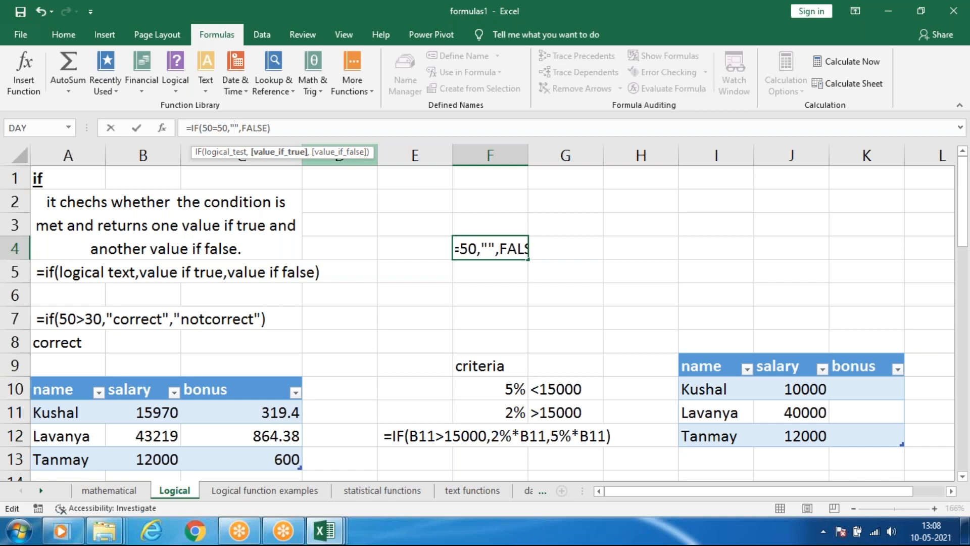
pyautogui.write('i')
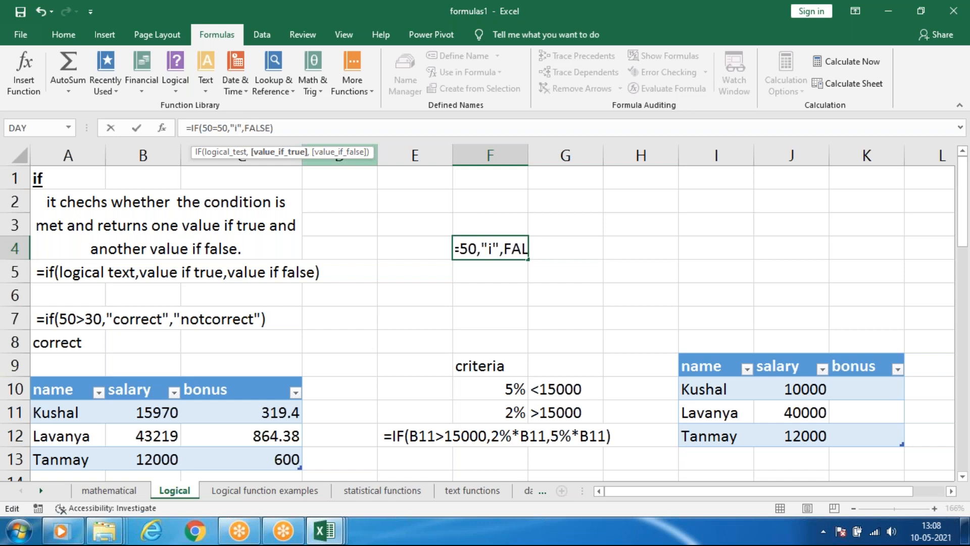
pyautogui.press('BackSpace')
pyautogui.write('cor')
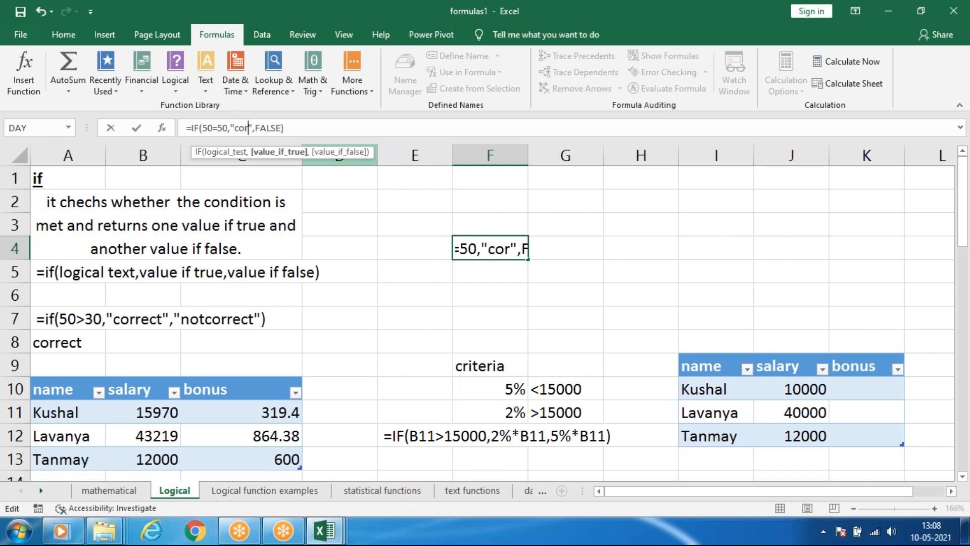
pyautogui.write('rect')
pyautogui.press('Right')
pyautogui.press('Right')
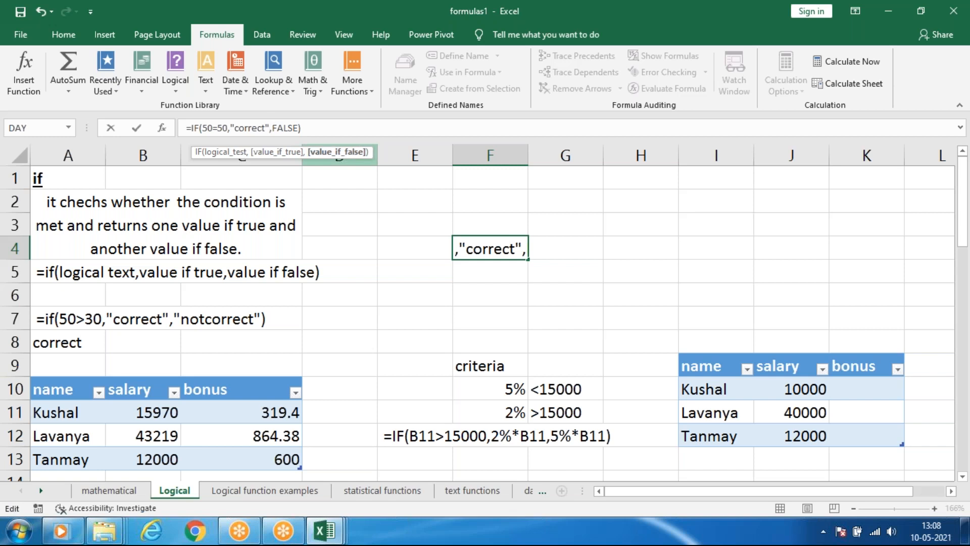
# Replace the FALSE result in F4's IF formula with the text "notcorrect" and commit the formula.
pyautogui.write('"')
pyautogui.press('Right')
pyautogui.press('Right')
pyautogui.press('Right')
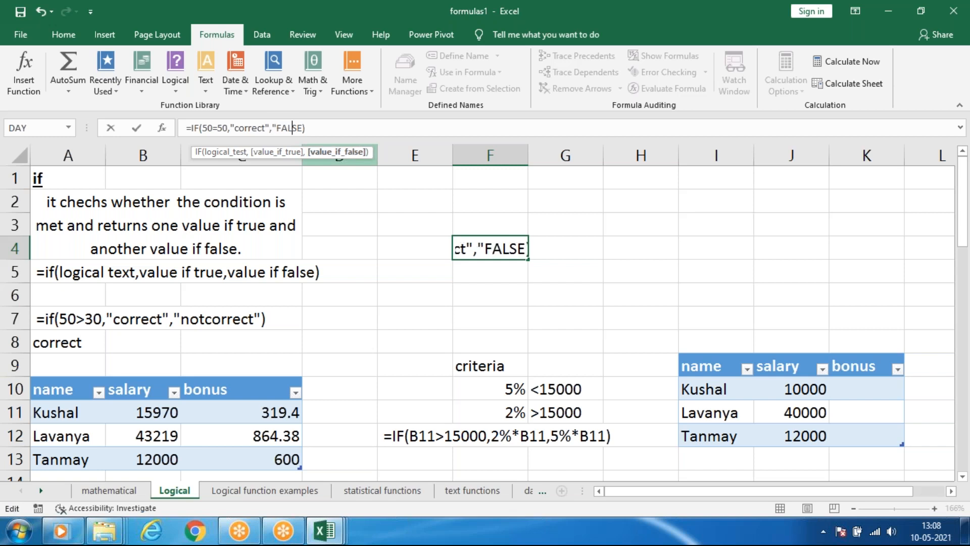
pyautogui.press('BackSpace')
pyautogui.press('BackSpace')
pyautogui.press('BackSpace')
pyautogui.press('BackSpace')
pyautogui.press('BackSpace')
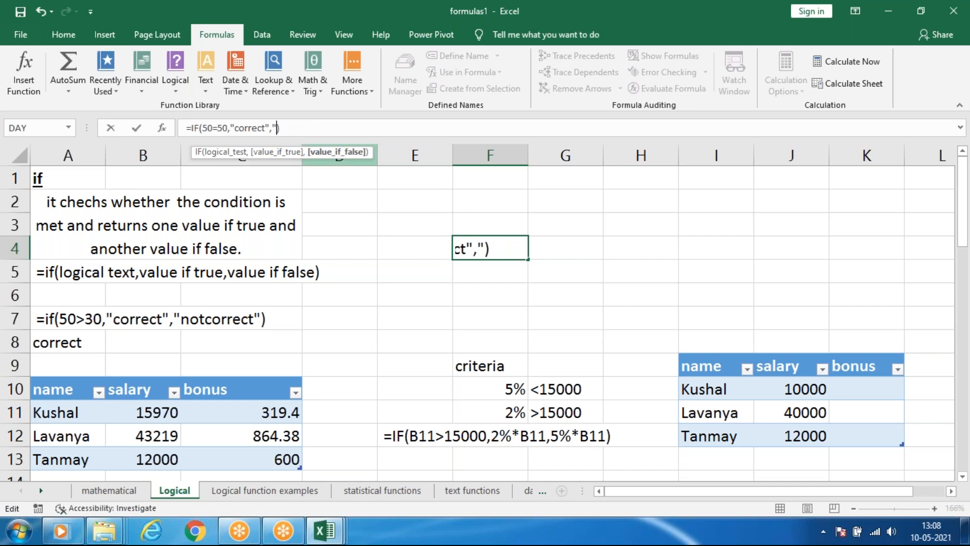
pyautogui.write('notcorrect')
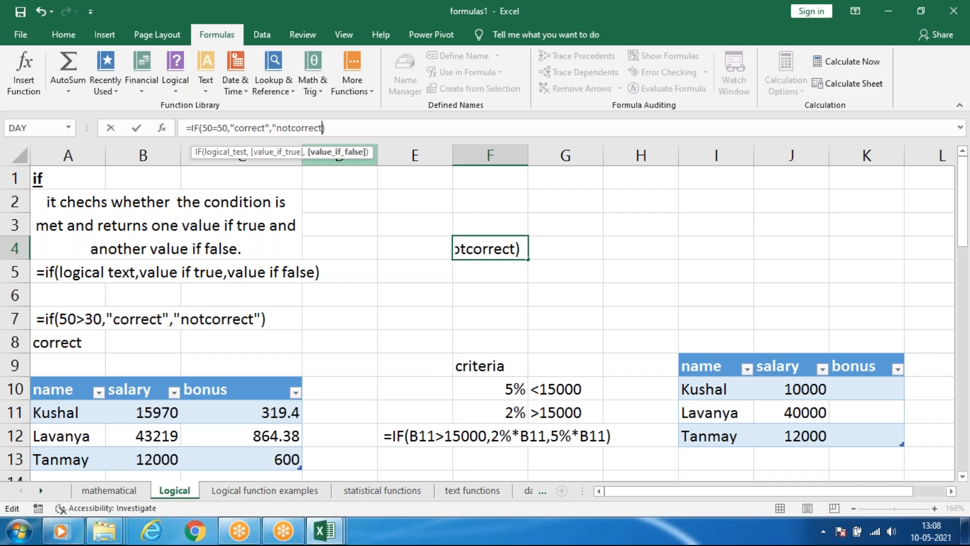
pyautogui.write('"')
pyautogui.press('Return')
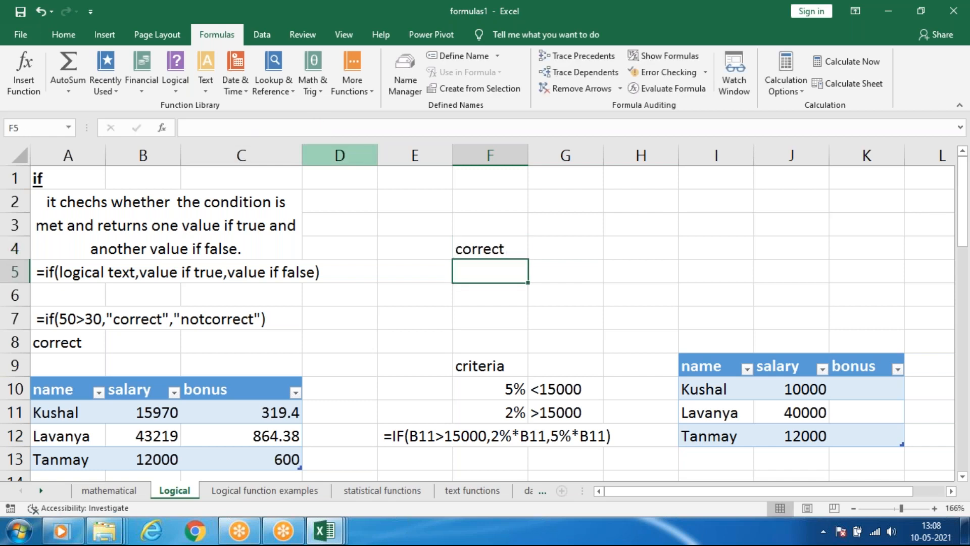
# Change the condition of F4's IF formula to 50=60 and reselect the cell.
pyautogui.click(503, 248)
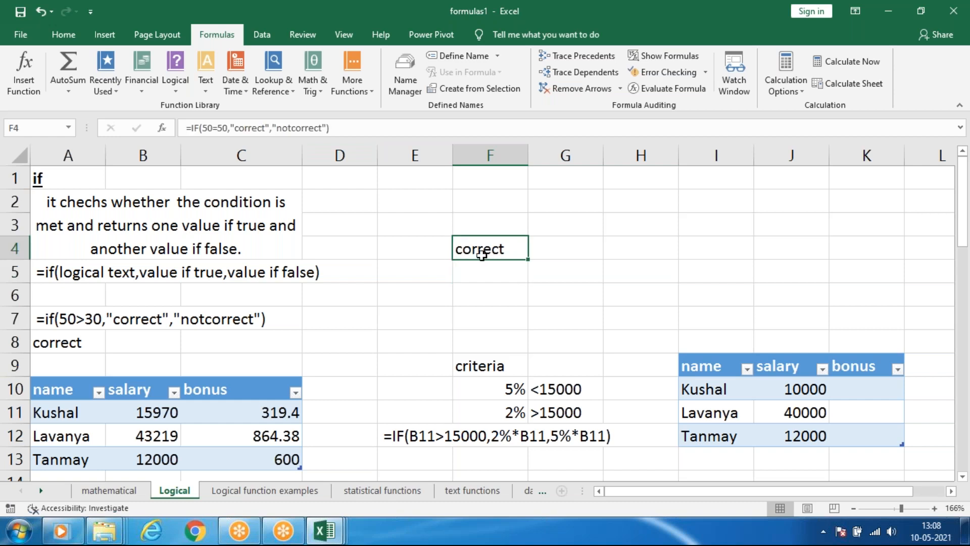
pyautogui.click(218, 128)
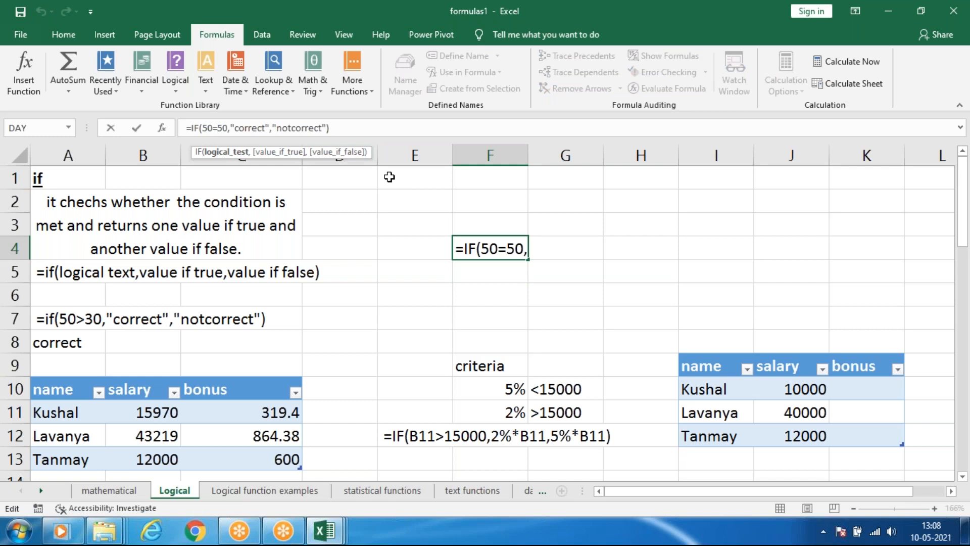
pyautogui.press('Delete')
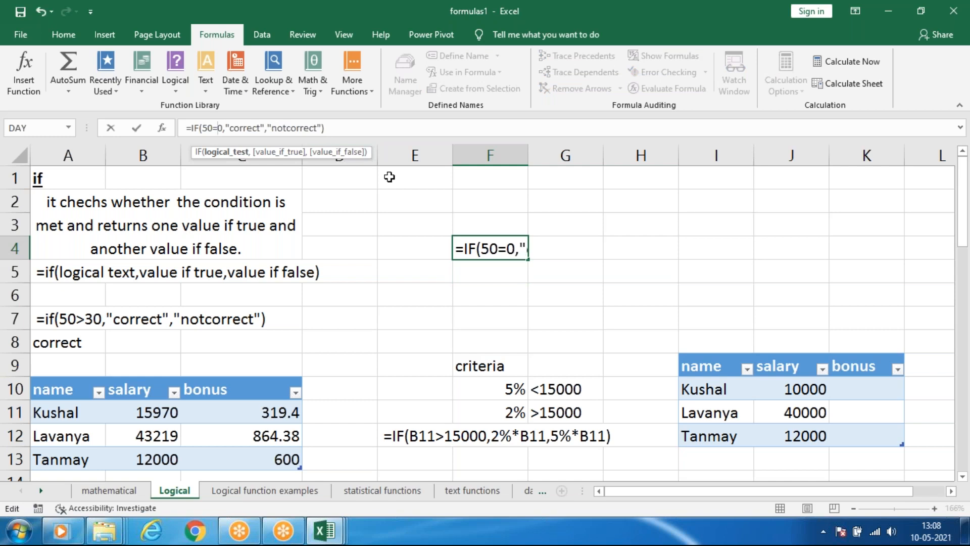
pyautogui.write('6')
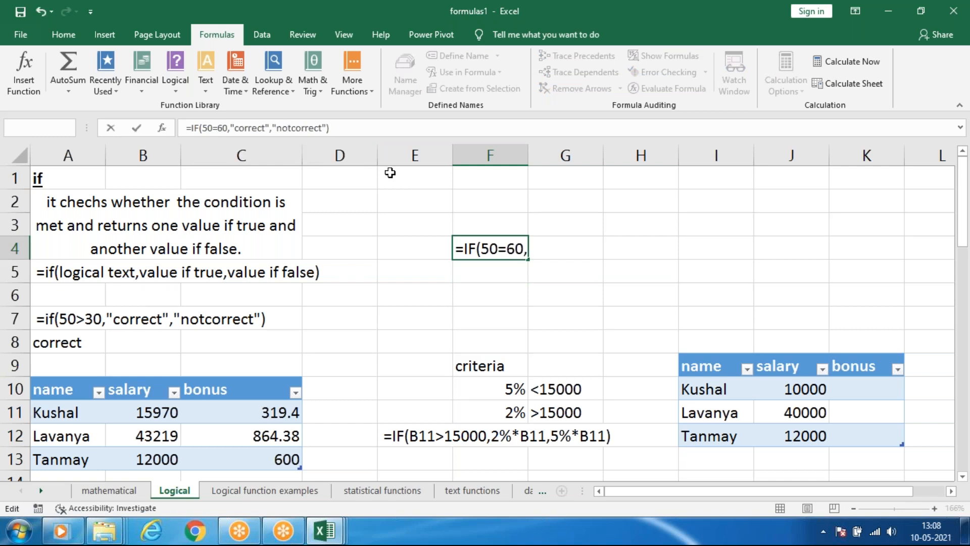
pyautogui.press('Return')
pyautogui.click(491, 251)
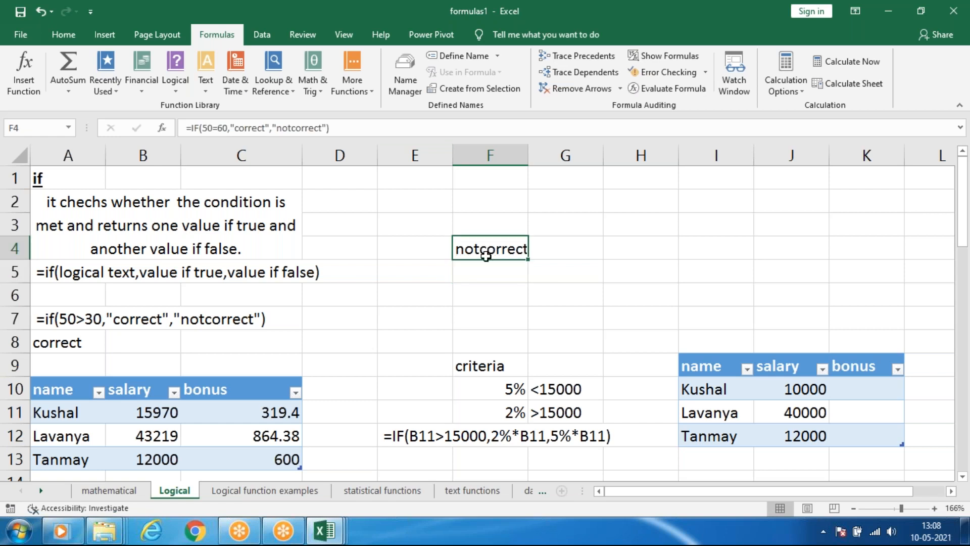
# Clear the contents of E3:G5 to remove the example IF formula.
pyautogui.moveTo(431, 222); pyautogui.dragTo(541, 268)
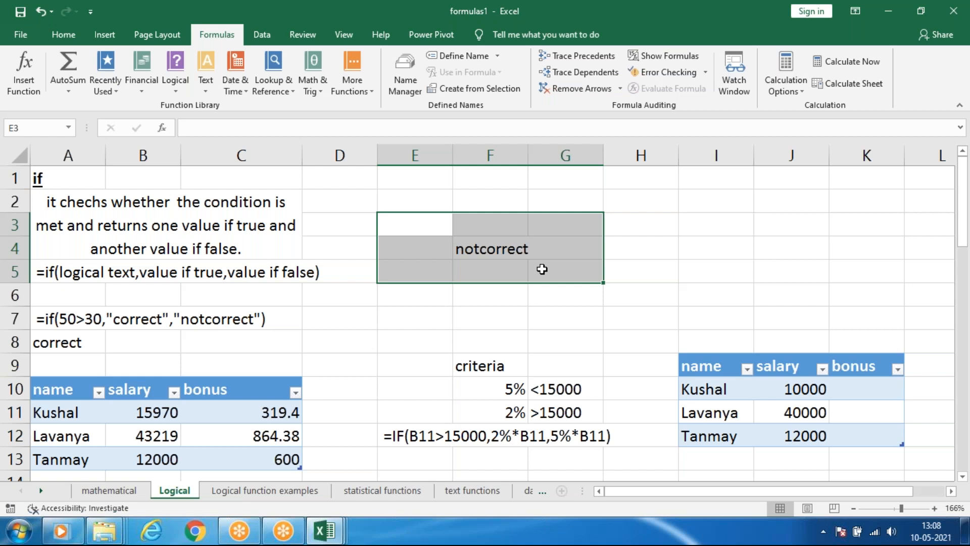
pyautogui.press('Delete')
pyautogui.click(578, 271)
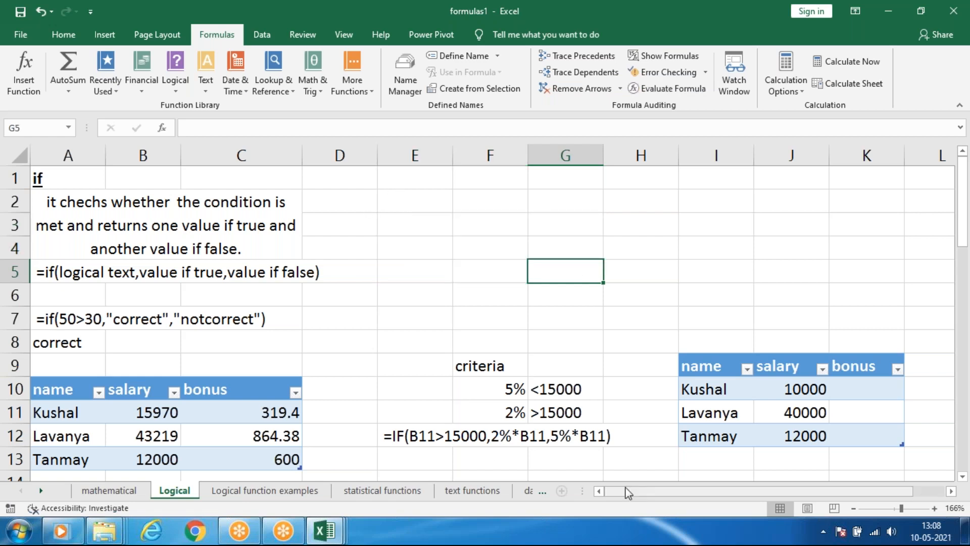
# Examine the bonus criteria in F9:G11 and the salaries in J10:J12 of the new table.
pyautogui.moveTo(627, 498); pyautogui.dragTo(655, 498)
pyautogui.scroll(-1, 678, 317)
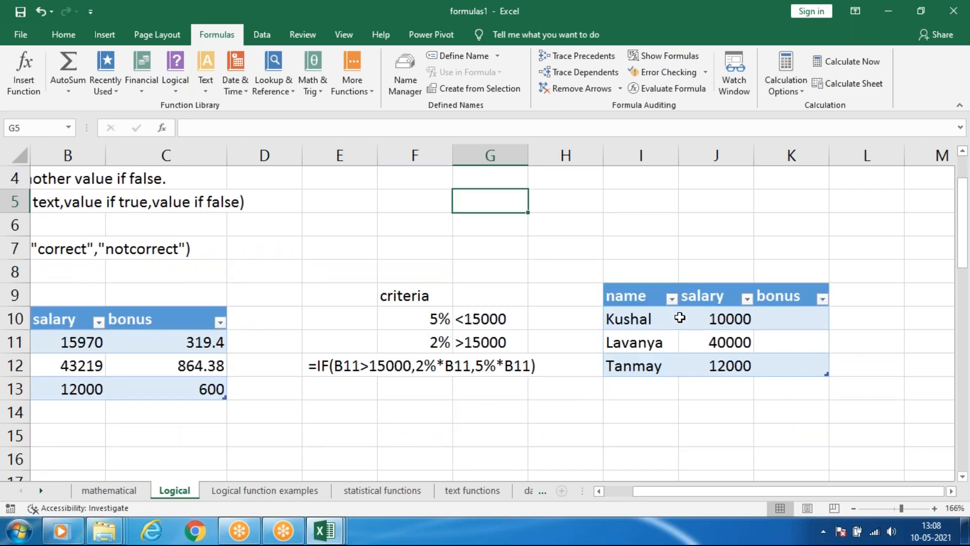
pyautogui.scroll(1, 678, 317)
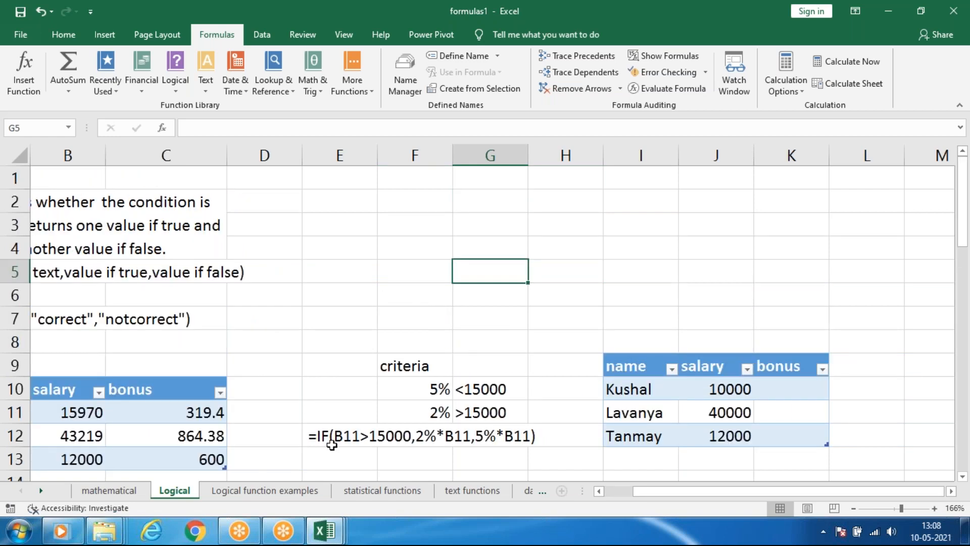
pyautogui.moveTo(393, 370); pyautogui.dragTo(520, 412)
pyautogui.click(560, 403)
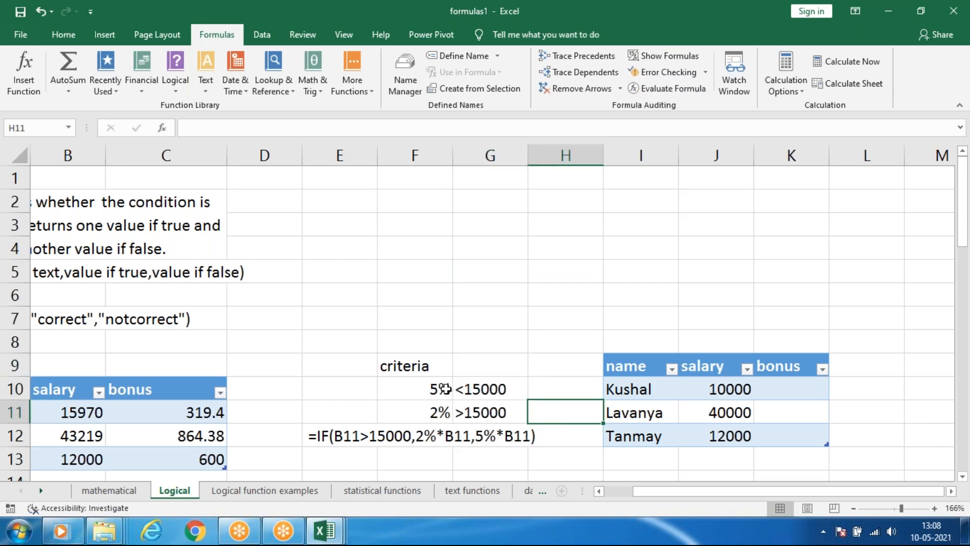
pyautogui.moveTo(701, 398); pyautogui.dragTo(715, 435)
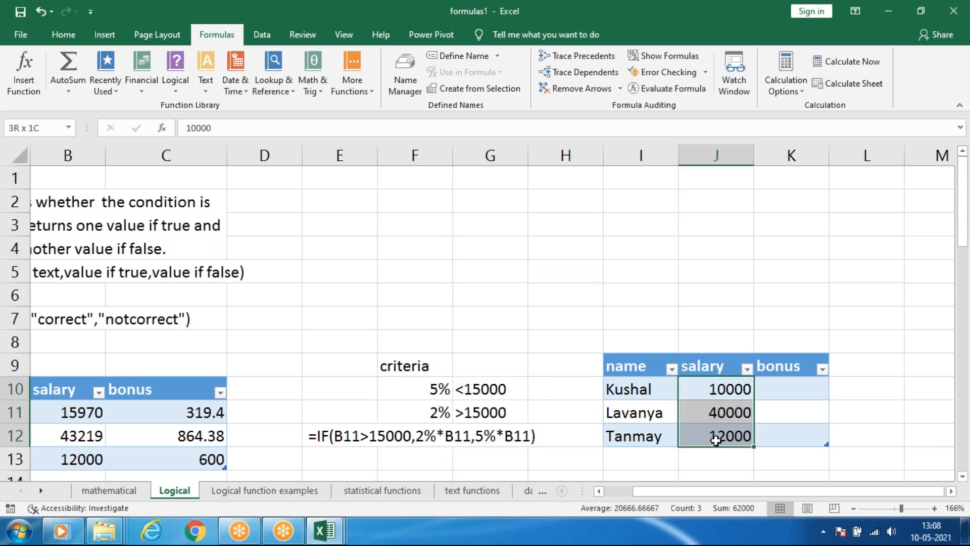
# Begin an IF formula in bonus cell K10 that tests whether the row's salary is greater than 15000.
pyautogui.click(768, 392)
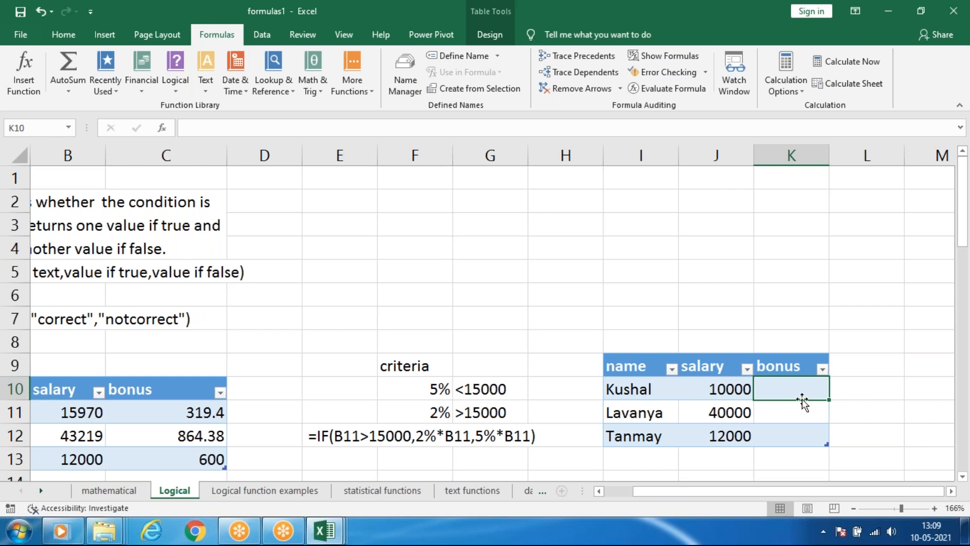
pyautogui.write('=if')
pyautogui.press('Tab')
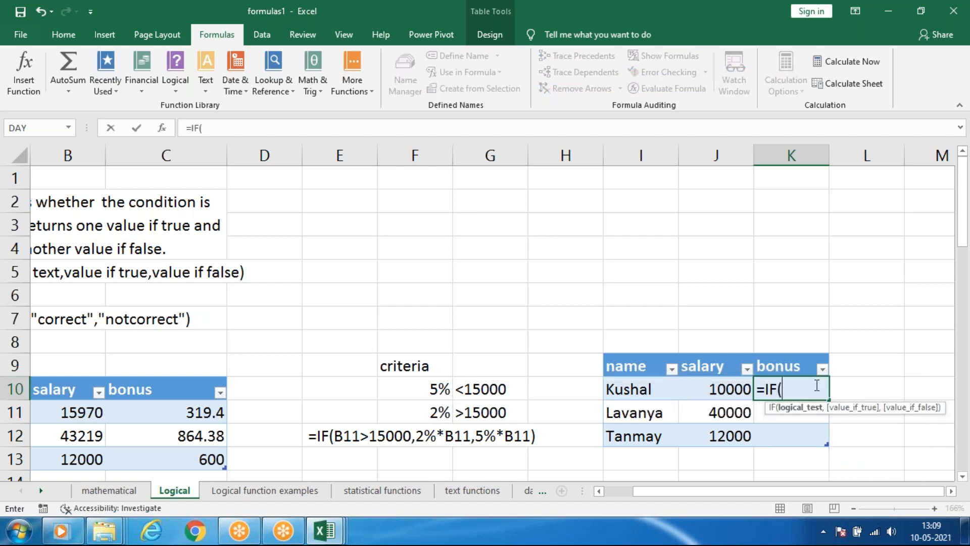
pyautogui.click(488, 389)
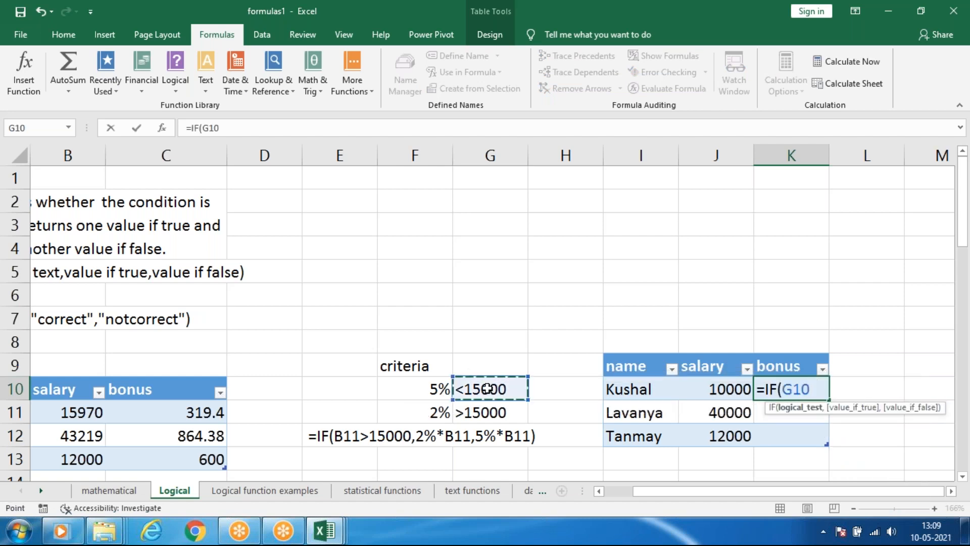
pyautogui.click(722, 387)
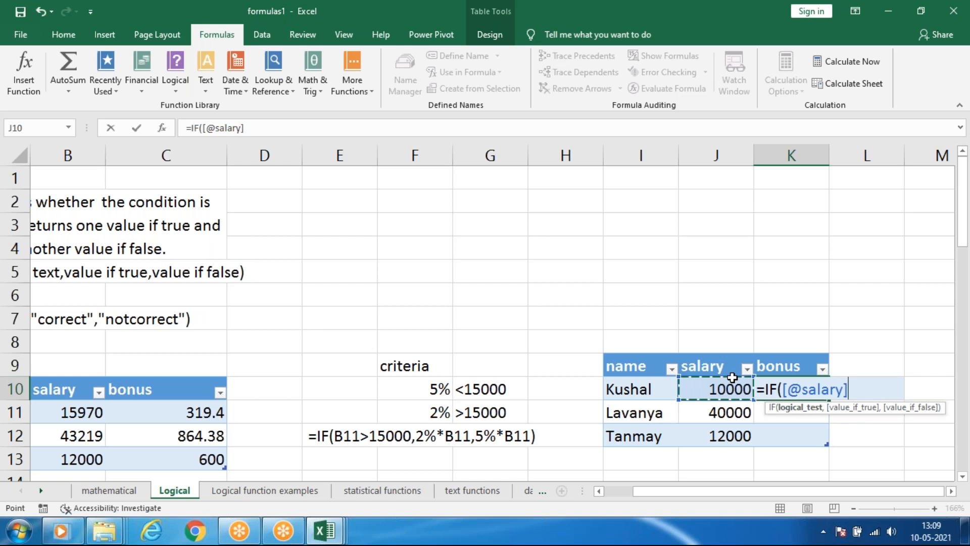
pyautogui.write('>')
pyautogui.write('15')
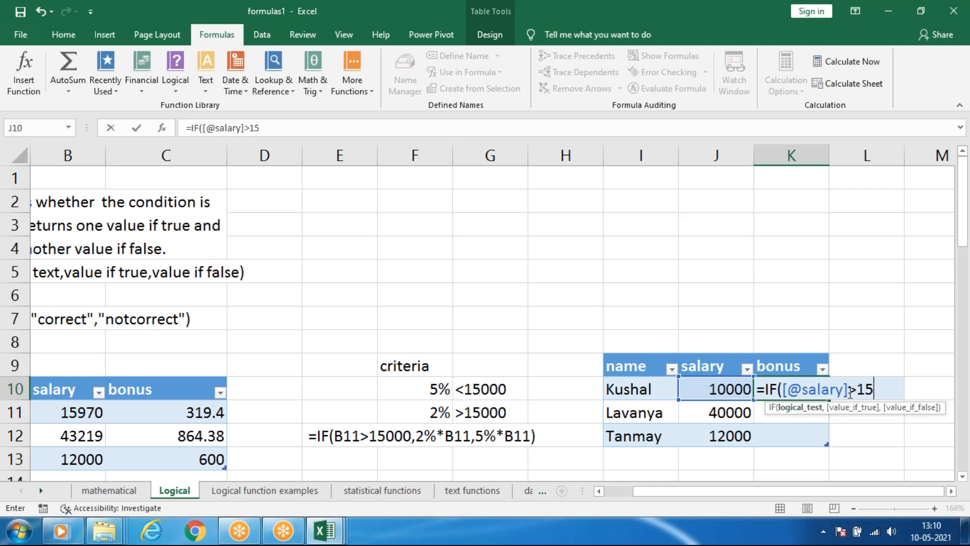
pyautogui.write('000,')
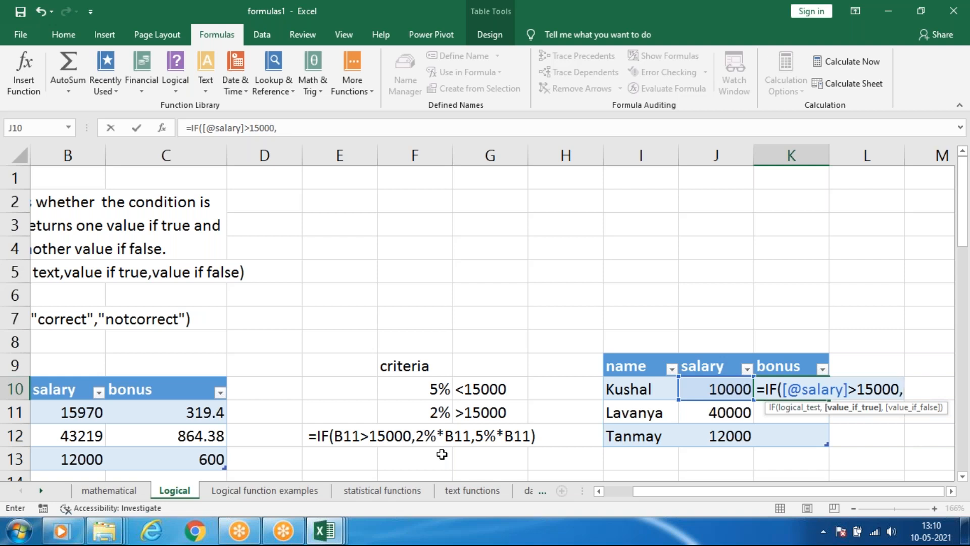
# Set the value-if-true argument of K10's IF formula to 2% multiplied by the row's salary.
pyautogui.write('2')
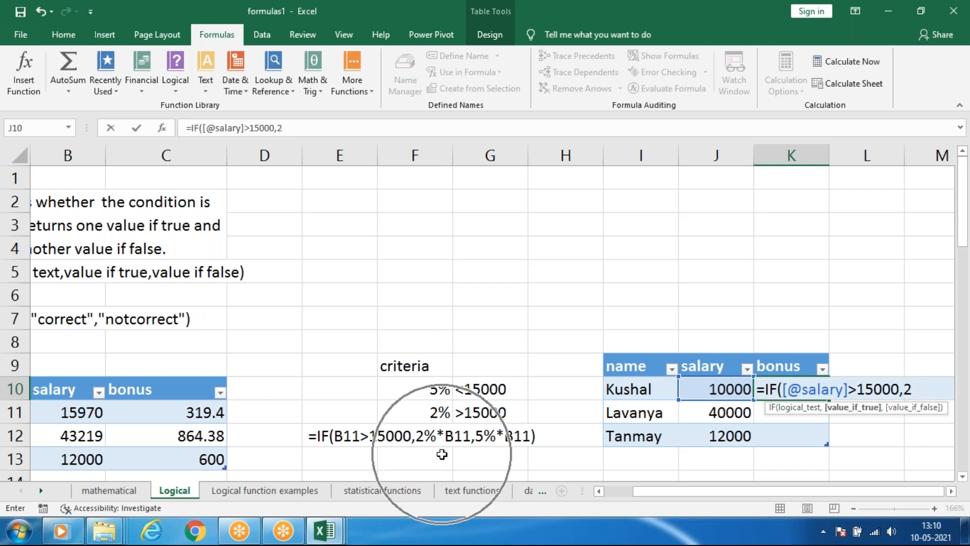
pyautogui.write('%')
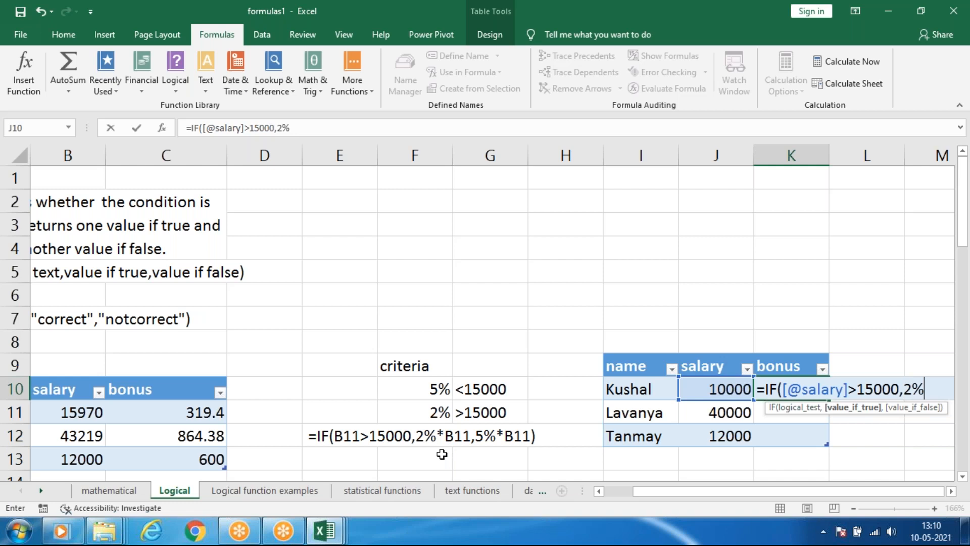
pyautogui.write('*')
pyautogui.click(722, 396)
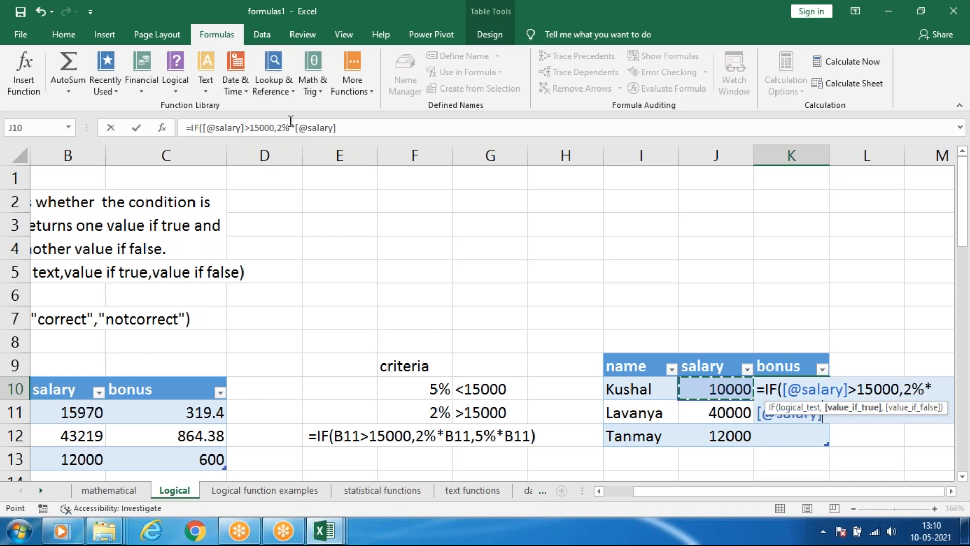
pyautogui.write(',')
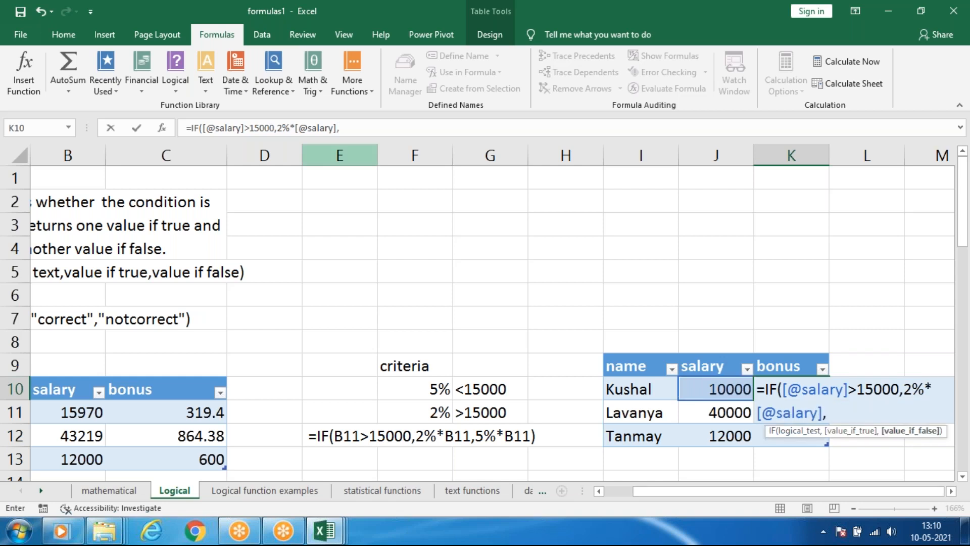
pyautogui.write('5%*')
# Set the value-if-false argument to 5% multiplied by the row's salary and commit the bonus formula.
pyautogui.click(708, 389)
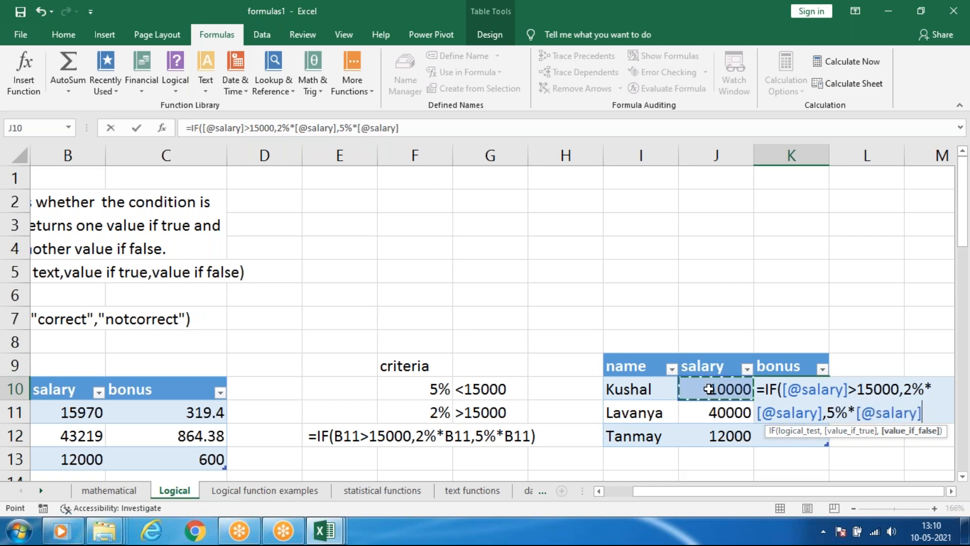
pyautogui.write(')')
pyautogui.press('Return')
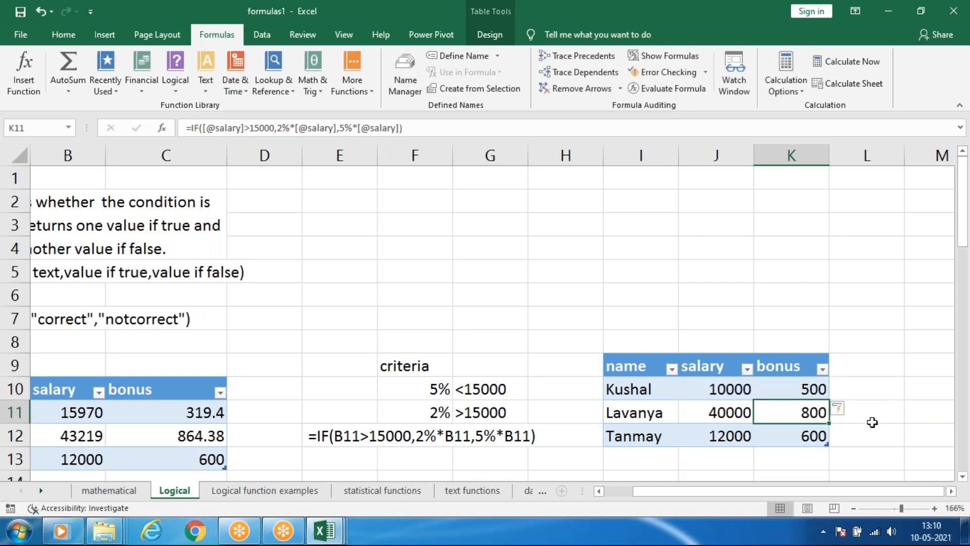
# Fill the bonus formula from K10 down through K12 and reselect K10.
pyautogui.click(802, 386)
pyautogui.moveTo(829, 400); pyautogui.dragTo(828, 443)
pyautogui.click(867, 367)
pyautogui.click(816, 393)
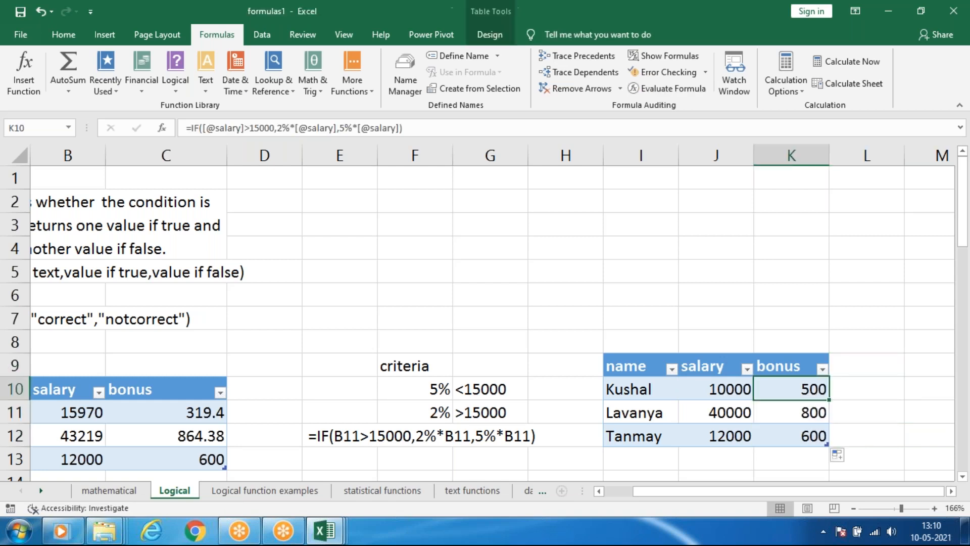
# Check the calculated bonuses in K10:K12 against the salaries in column J.
pyautogui.click(725, 417)
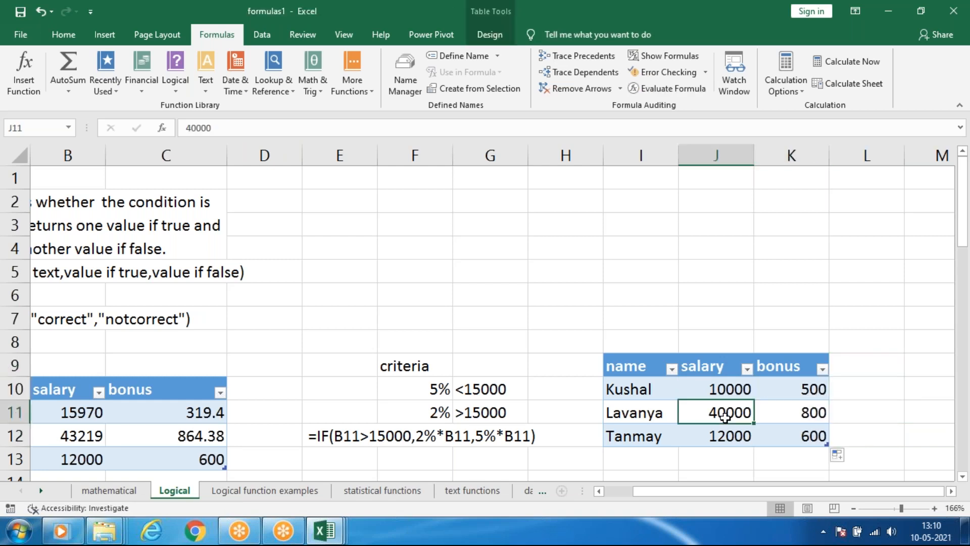
pyautogui.click(807, 414)
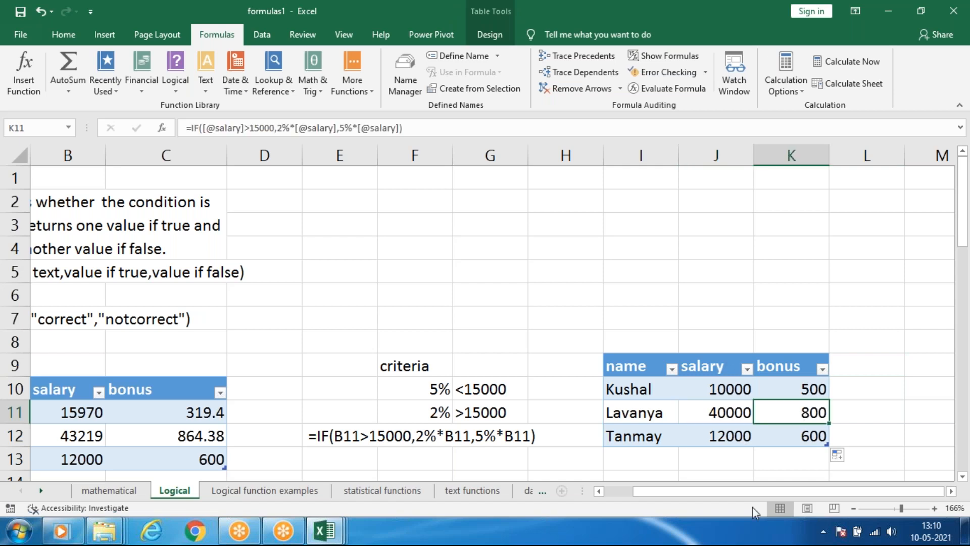
pyautogui.click(719, 440)
pyautogui.click(813, 435)
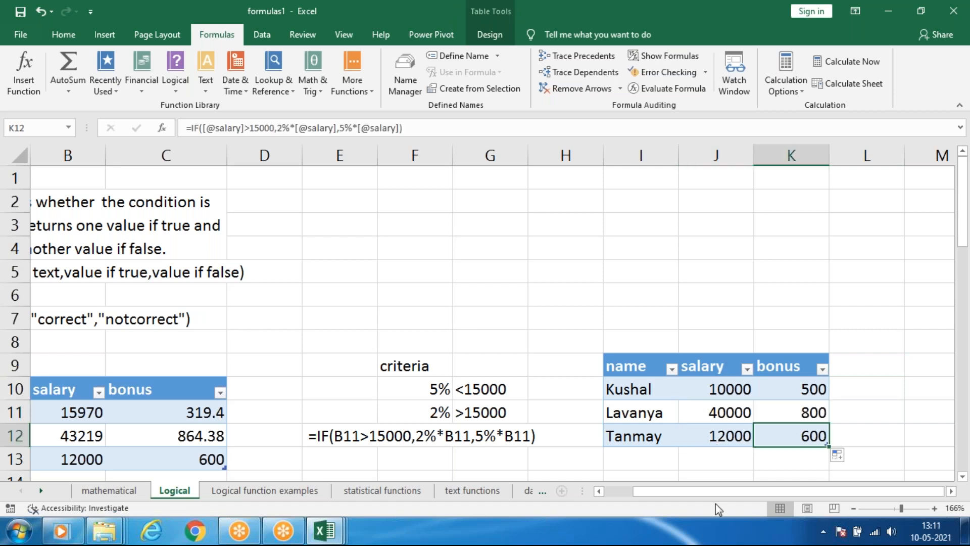
pyautogui.click(902, 411)
pyautogui.click(809, 413)
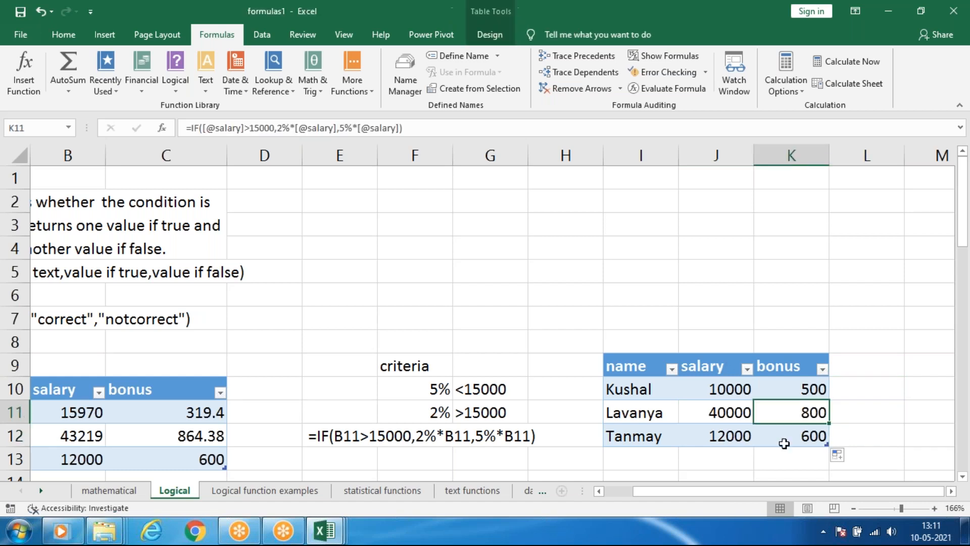
pyautogui.click(795, 388)
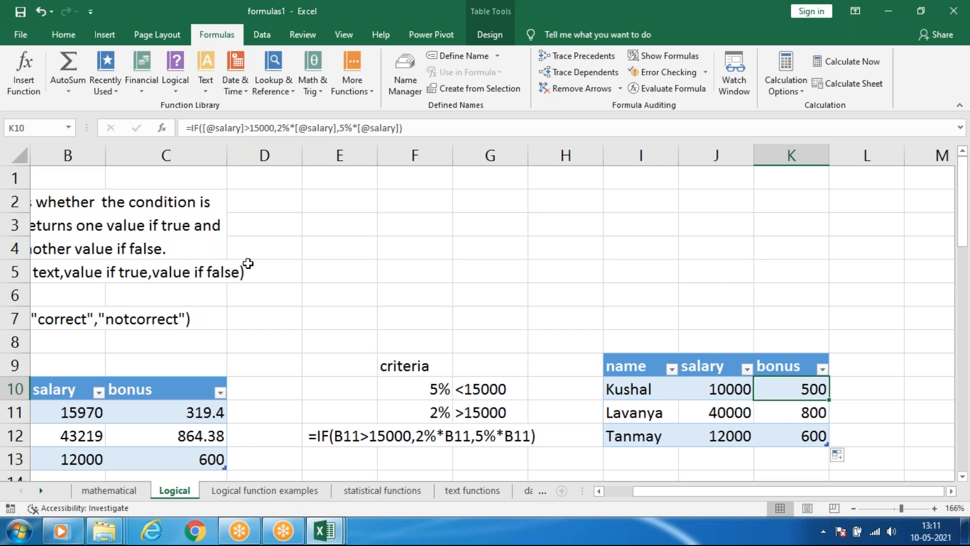
# Clear the bonus values in C11:C13 of the original table on the Logical sheet.
pyautogui.moveTo(702, 495); pyautogui.dragTo(672, 495)
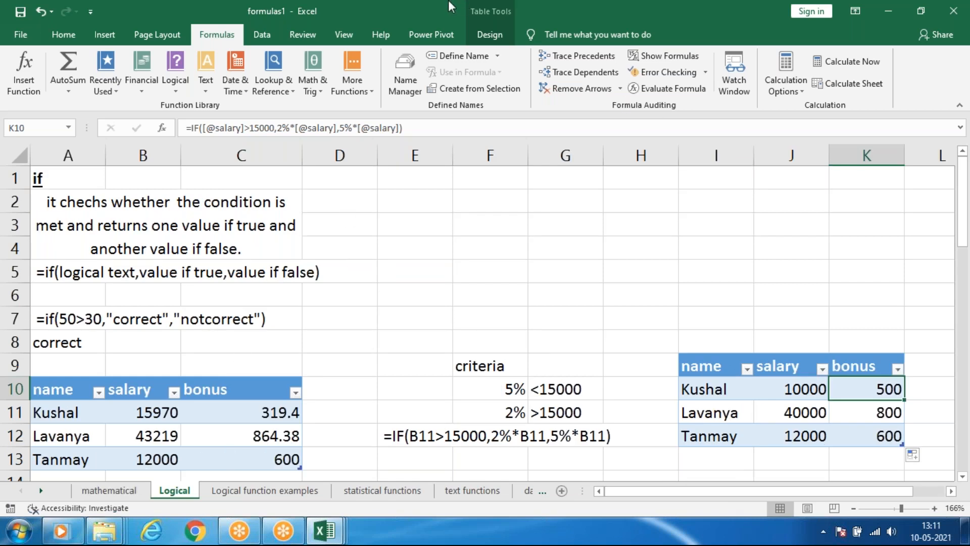
pyautogui.click(108, 490)
pyautogui.click(175, 490)
pyautogui.scroll(-5, 171, 289)
pyautogui.scroll(5, 184, 376)
pyautogui.moveTo(251, 412); pyautogui.dragTo(256, 458)
pyautogui.press('Delete')
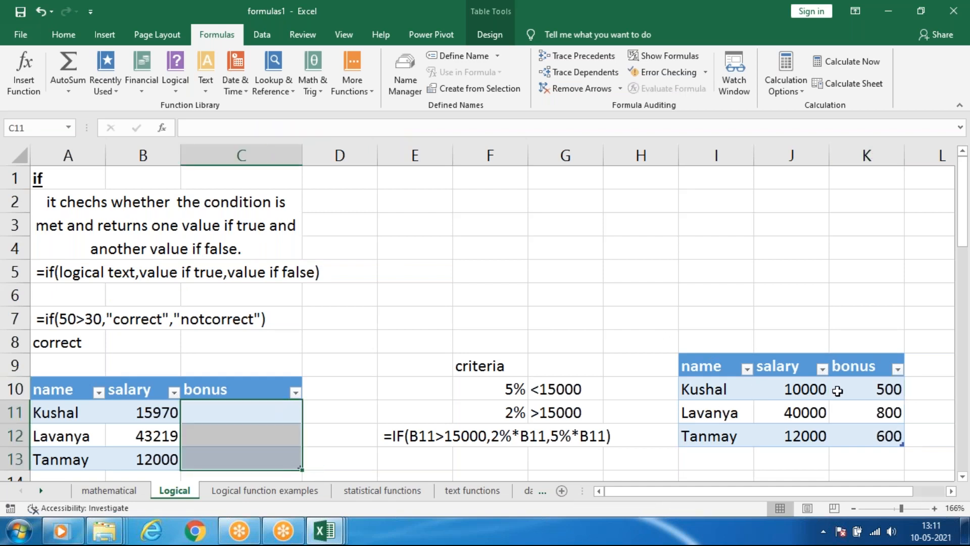
# Clear the bonus formulas in K10:K12 of the new table.
pyautogui.moveTo(854, 389); pyautogui.dragTo(866, 434)
pyautogui.press('Delete')
pyautogui.click(812, 261)
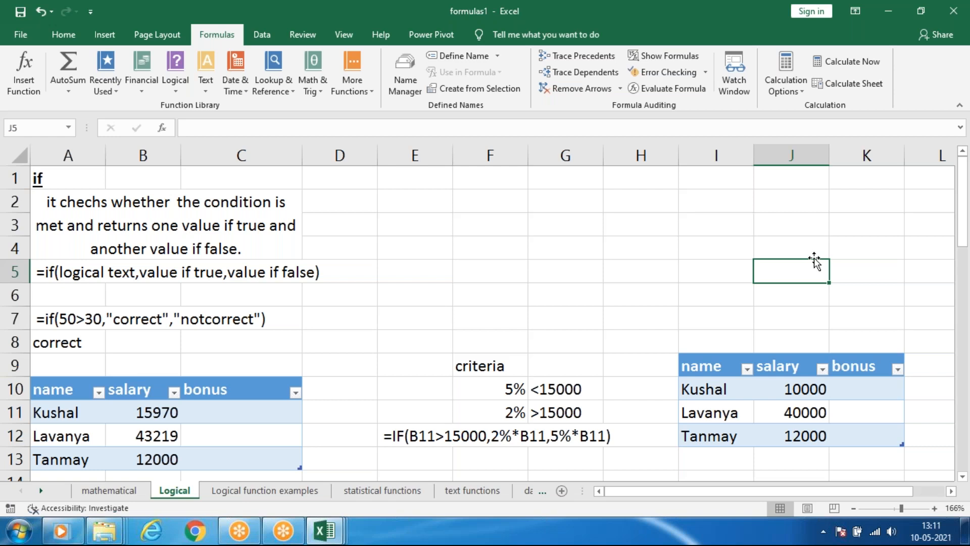
pyautogui.click(651, 233)
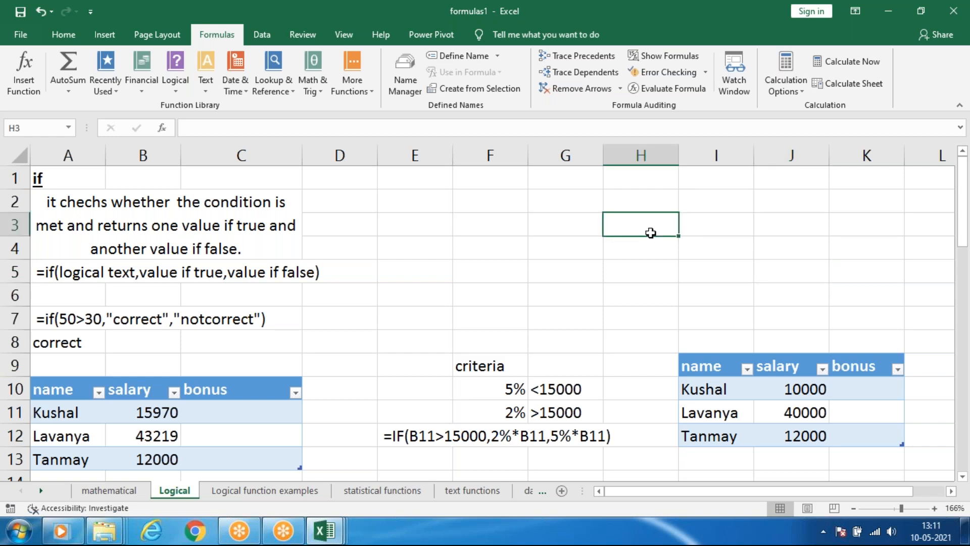
pyautogui.click(627, 248)
pyautogui.click(640, 221)
pyautogui.click(717, 268)
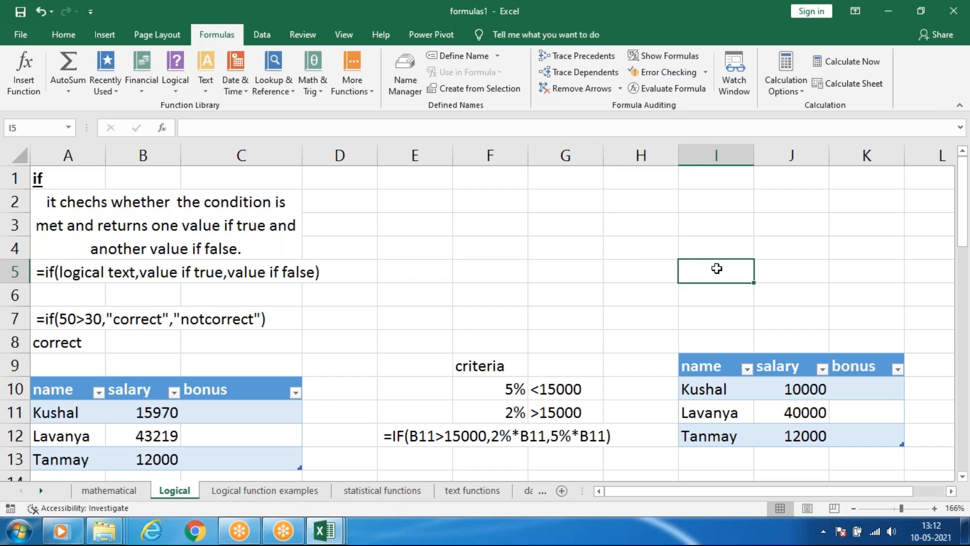
pyautogui.click(687, 19)
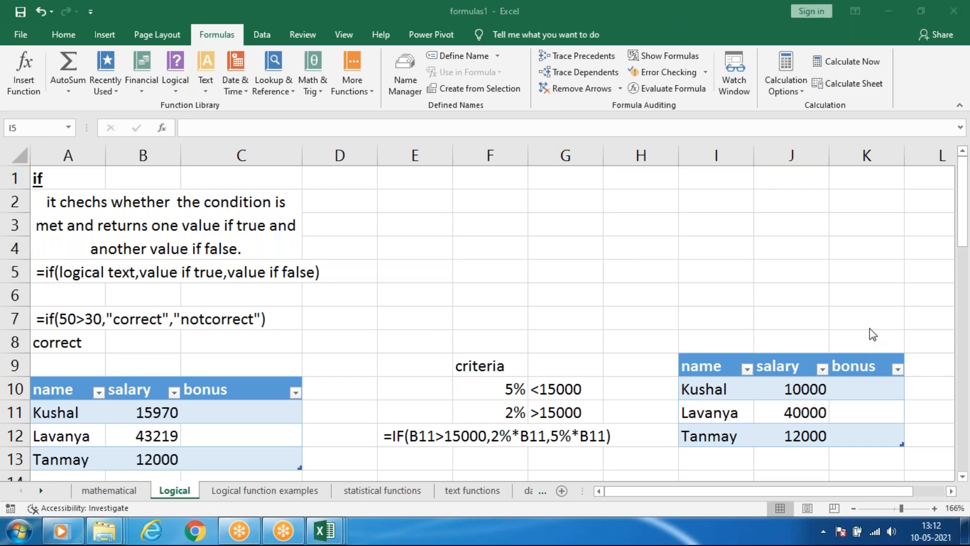